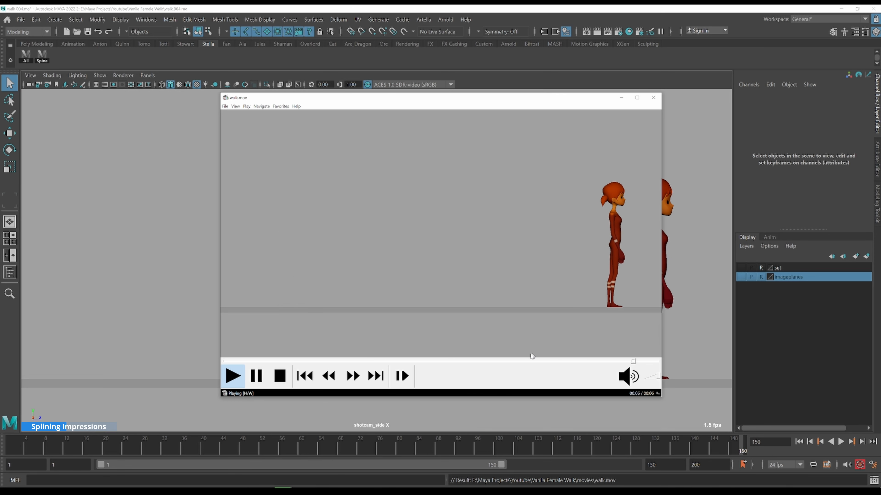
# Scrub and play the side-view walk playblast to review the character's walking motion
pyautogui.click(495, 363)
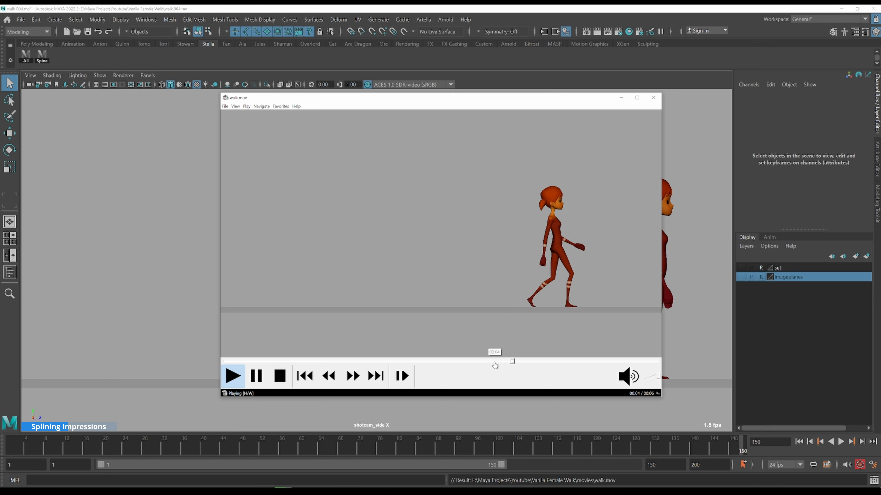
pyautogui.click(475, 362)
pyautogui.click(472, 361)
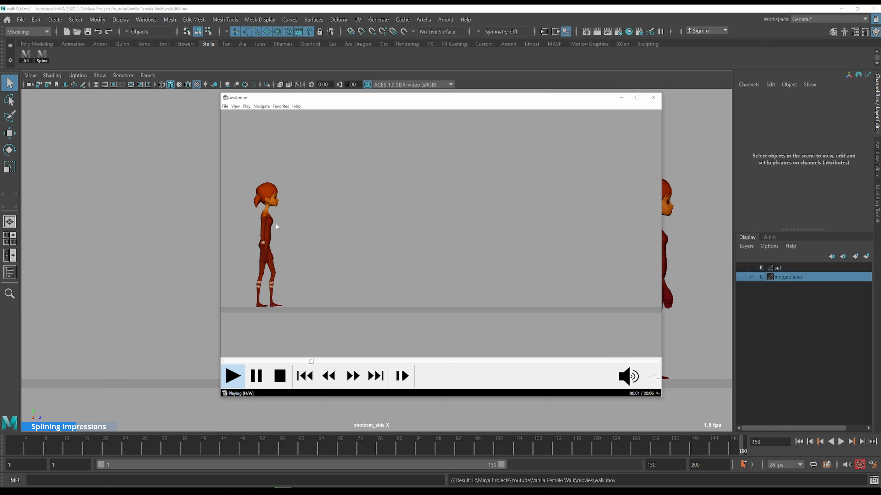
pyautogui.click(292, 361)
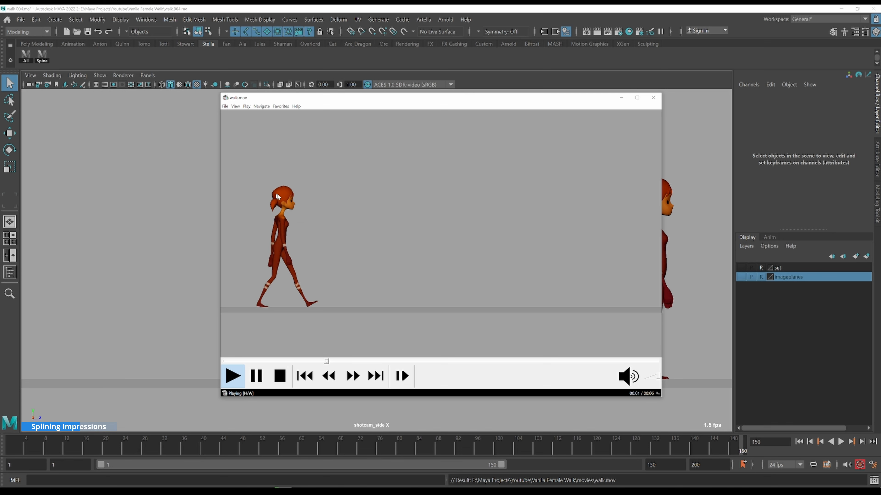
pyautogui.click(264, 362)
pyautogui.click(260, 361)
pyautogui.press('space')
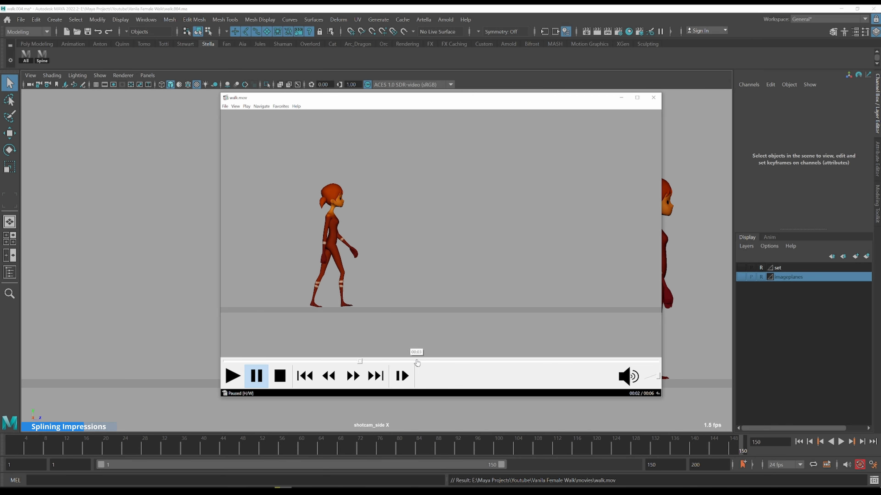
pyautogui.press('space')
pyautogui.press('space')
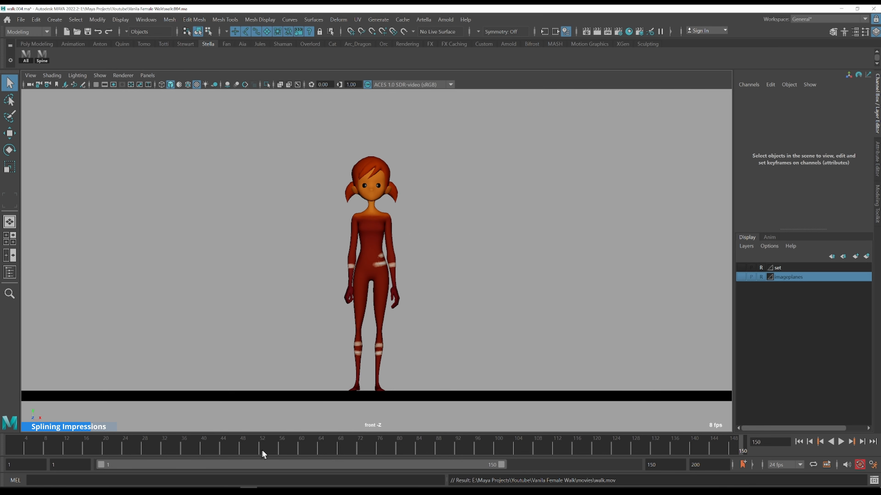
# Playblast the front view, overwriting the existing walk.mov, and close the movie player
pyautogui.rightClick(274, 448)
pyautogui.click(314, 443)
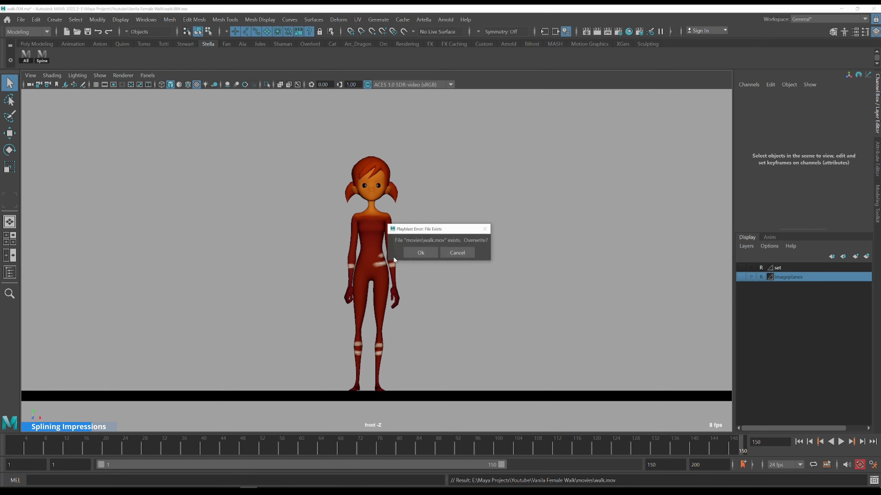
pyautogui.click(421, 254)
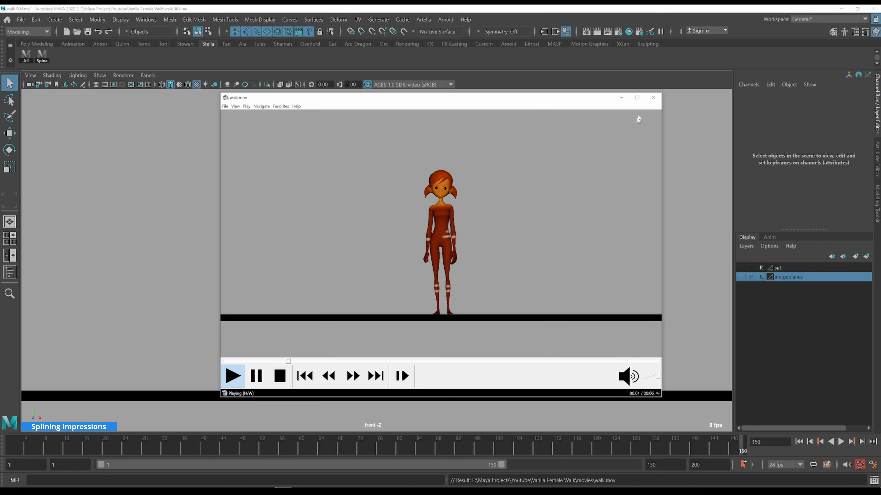
pyautogui.click(653, 97)
# Select the COG control in the side view and open its Translate Y curve in the Graph Editor
pyautogui.press('space')
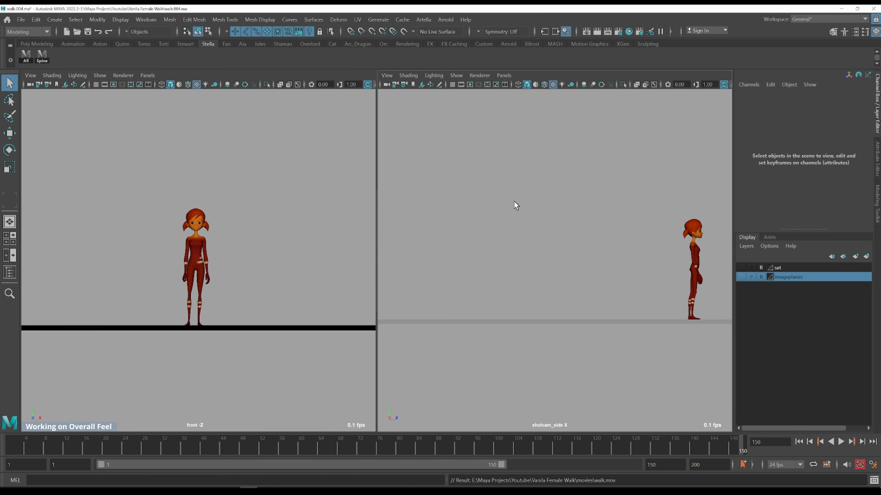
pyautogui.press('space')
pyautogui.moveTo(698, 278); pyautogui.dragTo(681, 287)
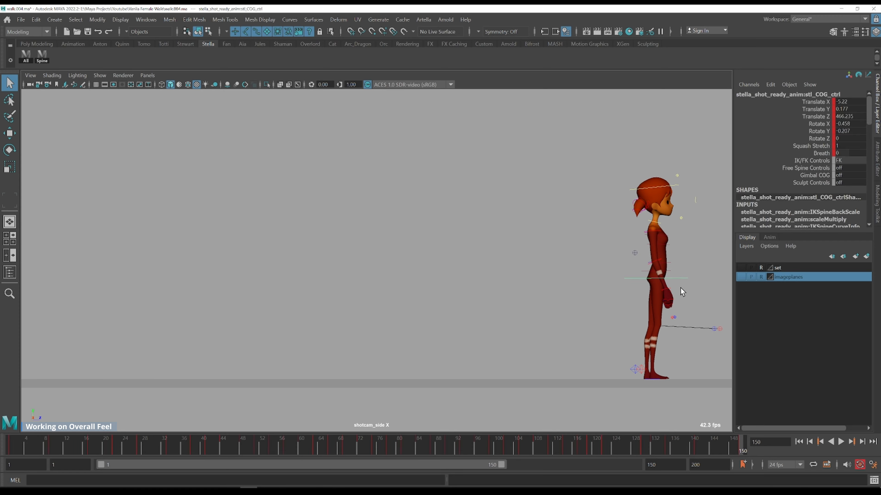
pyautogui.hotkey('ctrl', 'g')
pyautogui.click(91, 135)
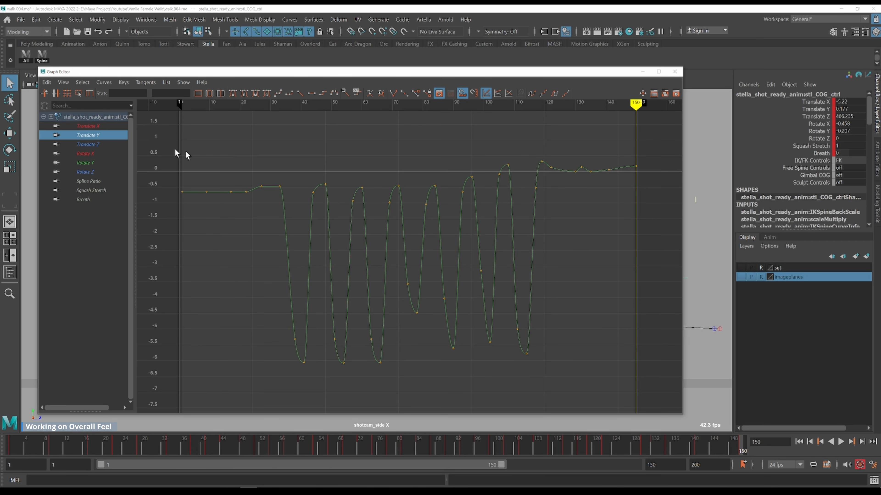
# Resize and reposition the Graph Editor and step through the keys of the Translate Y curve
pyautogui.keyDown('alt'); pyautogui.keyDown('shift'); pyautogui.moveTo(427, 238); pyautogui.dragTo(416, 225, button='right'); pyautogui.keyUp('shift'); pyautogui.keyUp('alt')
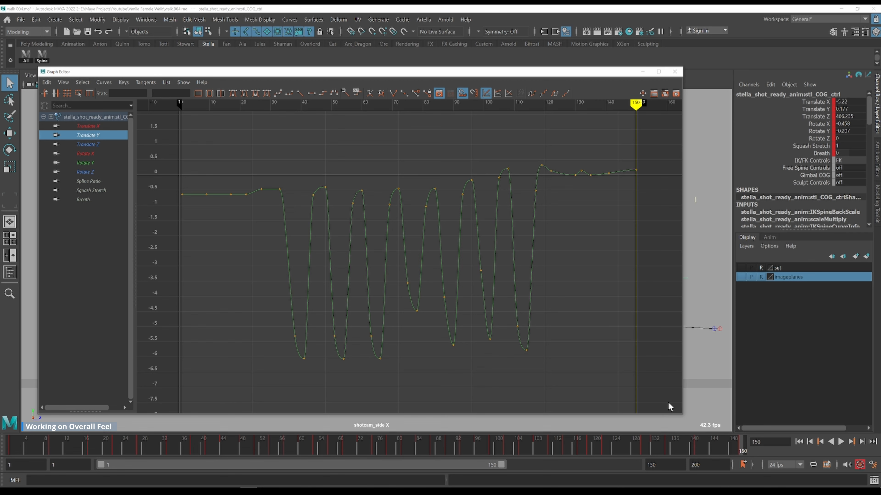
pyautogui.moveTo(681, 415); pyautogui.dragTo(583, 376)
pyautogui.press('k')
pyautogui.click(265, 193)
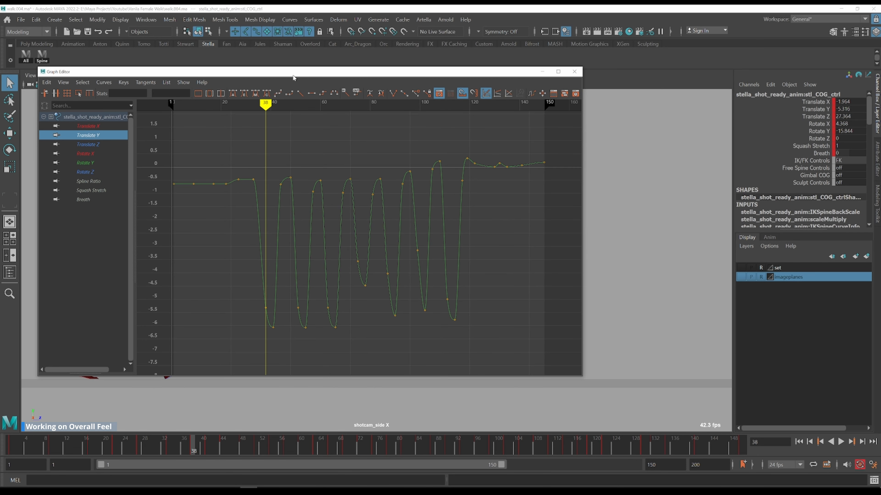
pyautogui.moveTo(293, 78); pyautogui.dragTo(520, 59)
pyautogui.press('.')
pyautogui.press(',')
pyautogui.press('.')
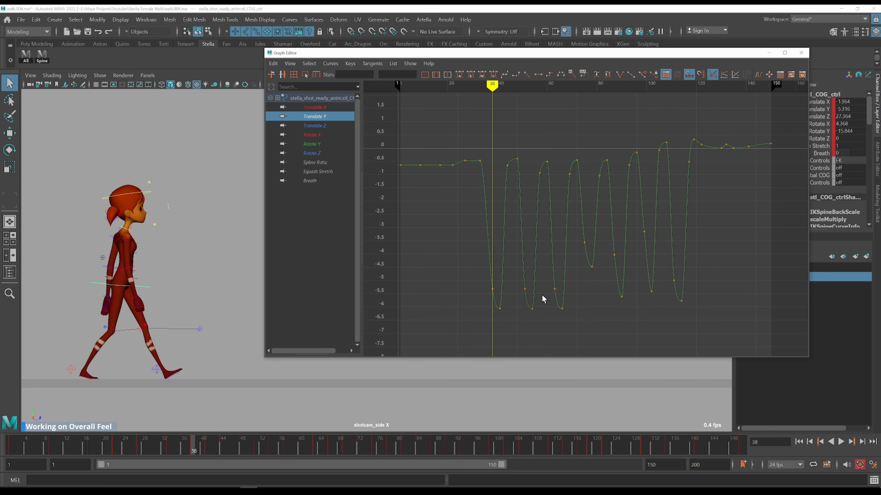
# Select the low down-position keys on the COG Translate Y curve and raise one with the Move tool
pyautogui.moveTo(565, 332); pyautogui.dragTo(573, 335)
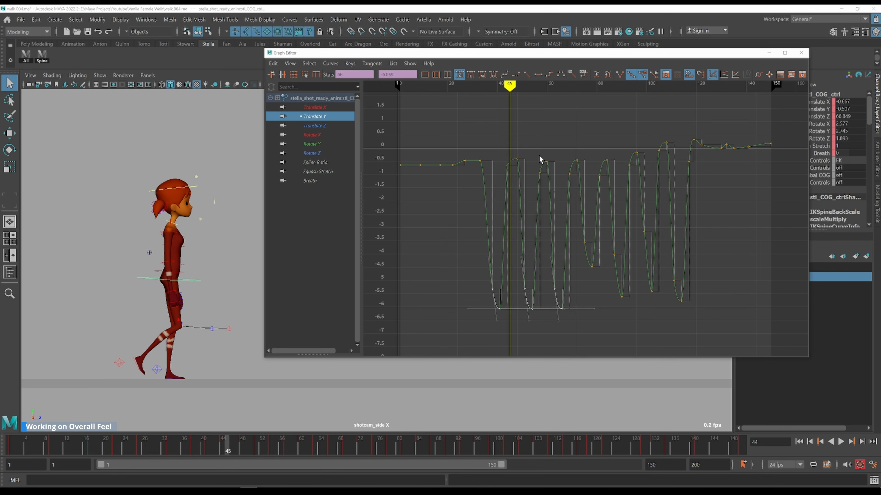
pyautogui.moveTo(523, 56); pyautogui.dragTo(633, 52)
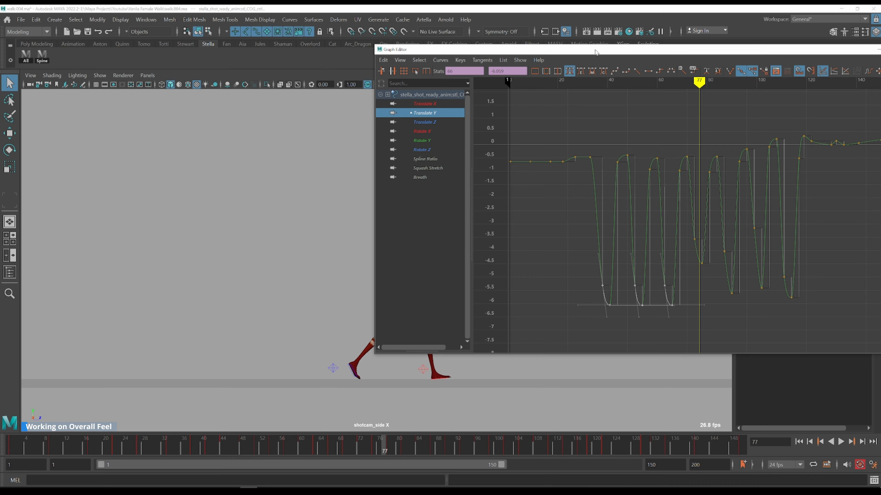
pyautogui.moveTo(595, 52); pyautogui.dragTo(680, 53)
pyautogui.moveTo(748, 132); pyautogui.dragTo(777, 123)
pyautogui.moveTo(761, 54); pyautogui.dragTo(339, 51)
pyautogui.click(379, 326)
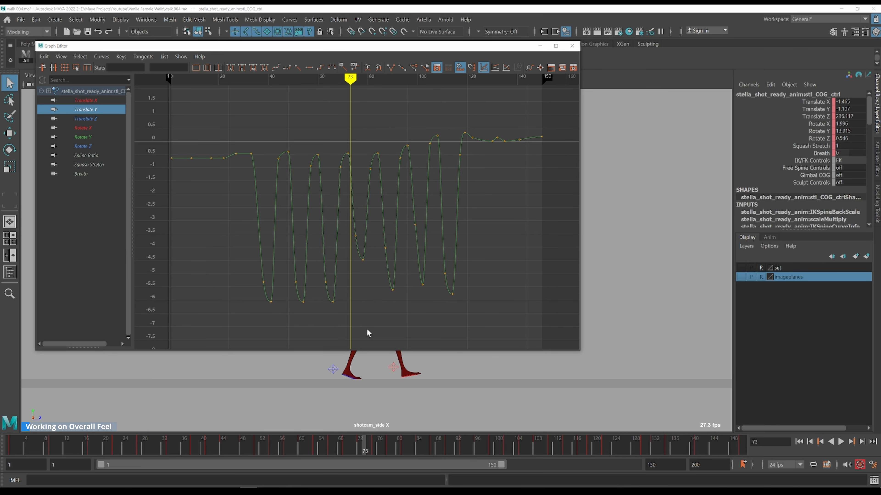
pyautogui.moveTo(236, 274); pyautogui.dragTo(236, 273)
pyautogui.press('w')
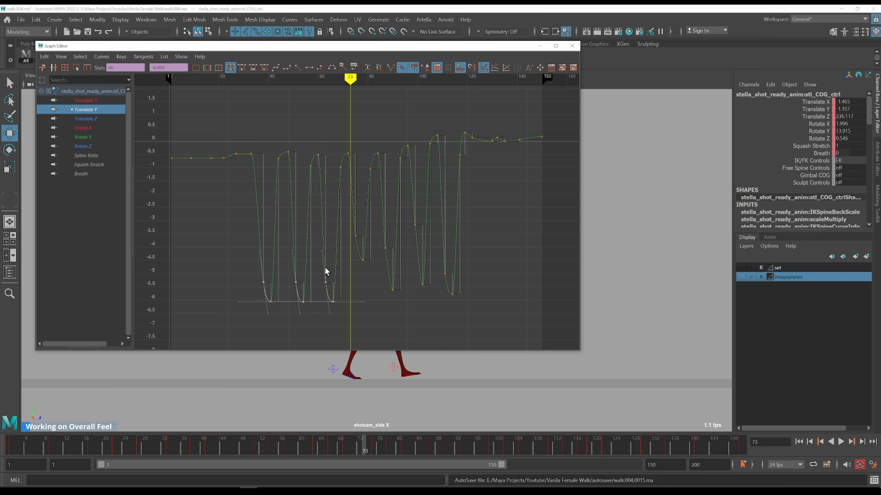
pyautogui.moveTo(325, 257); pyautogui.dragTo(330, 254)
pyautogui.keyDown('shift'); pyautogui.moveTo(377, 308); pyautogui.dragTo(376, 270, button='middle'); pyautogui.keyUp('shift')
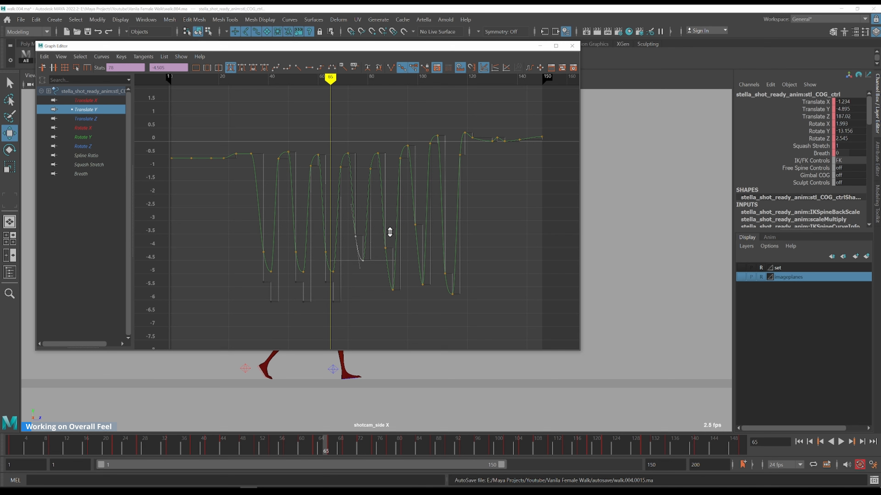
pyautogui.moveTo(382, 272); pyautogui.dragTo(385, 242)
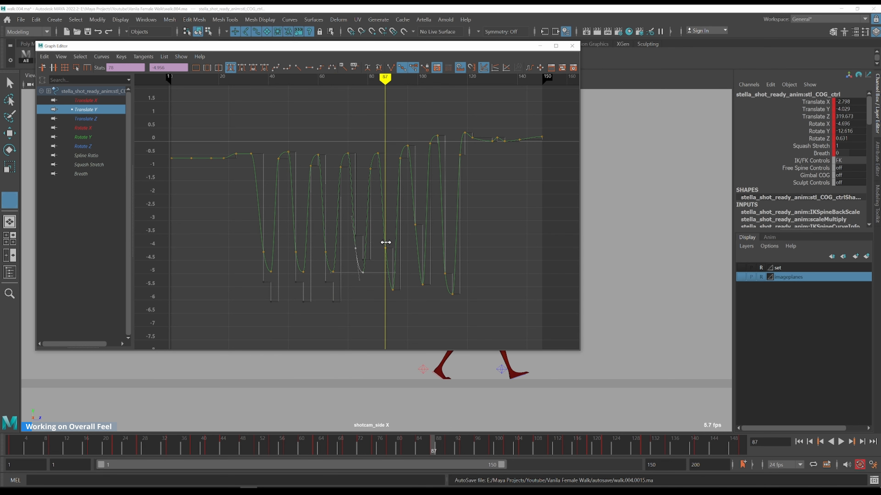
# Raise further down-position keys on the Translate Y curve to soften the walk's vertical dips
pyautogui.moveTo(423, 47); pyautogui.dragTo(287, 58)
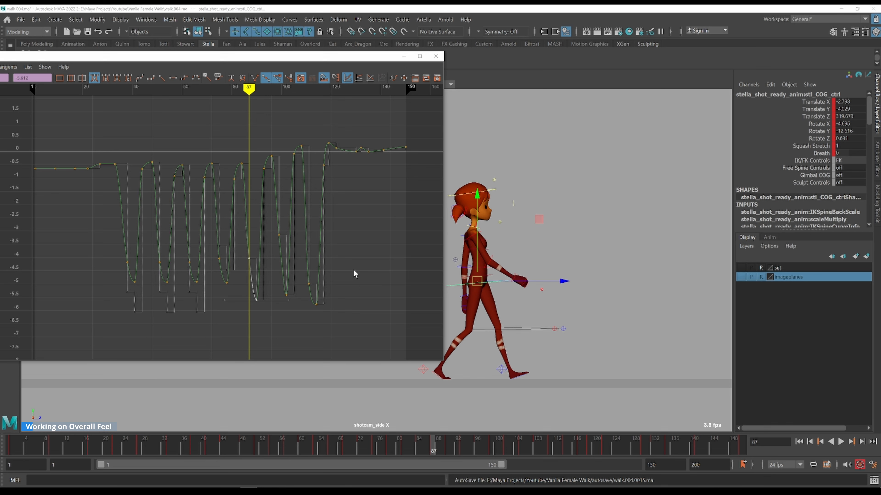
pyautogui.keyDown('shift'); pyautogui.moveTo(353, 265); pyautogui.dragTo(353, 255, button='middle'); pyautogui.keyUp('shift')
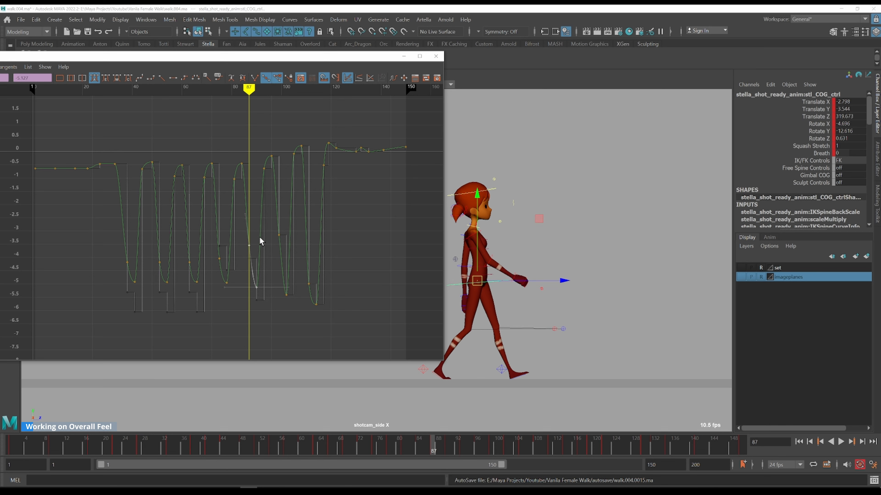
pyautogui.moveTo(240, 253); pyautogui.dragTo(241, 254)
pyautogui.keyDown('shift'); pyautogui.moveTo(373, 249); pyautogui.dragTo(372, 251, button='middle'); pyautogui.keyUp('shift')
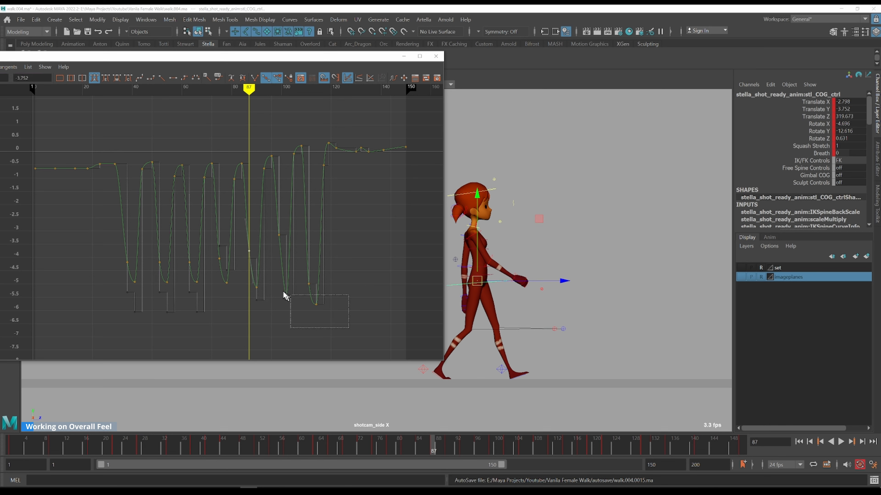
pyautogui.moveTo(284, 291); pyautogui.dragTo(274, 276)
pyautogui.keyDown('shift'); pyautogui.moveTo(357, 305); pyautogui.dragTo(356, 285, button='middle'); pyautogui.keyUp('shift')
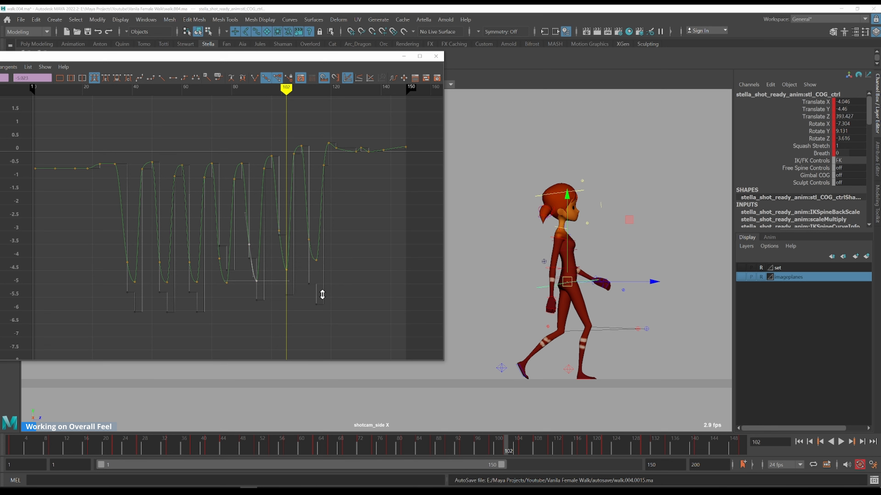
pyautogui.moveTo(227, 138)
pyautogui.mouseDown()
pyautogui.moveTo(241, 147)
pyautogui.moveTo(267, 142)
pyautogui.mouseUp()
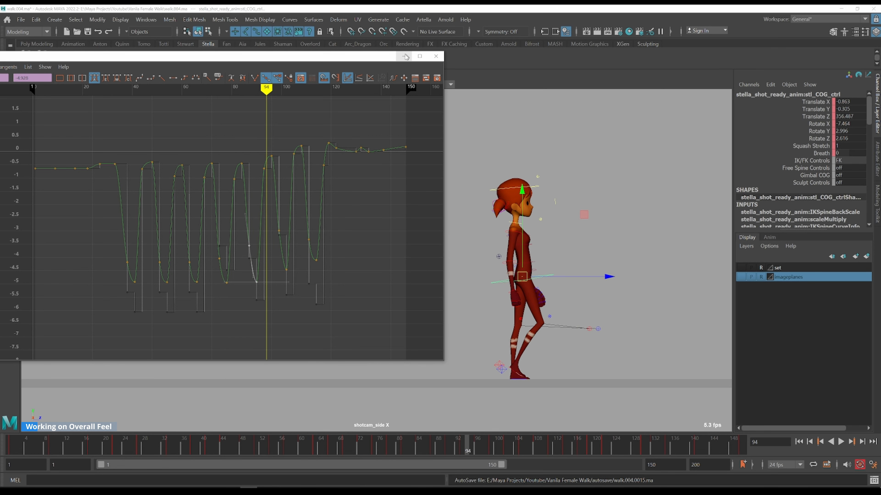
# Close the Graph Editor, go to frame 1 in the front view and show the image planes layer
pyautogui.moveTo(369, 58); pyautogui.dragTo(593, 51)
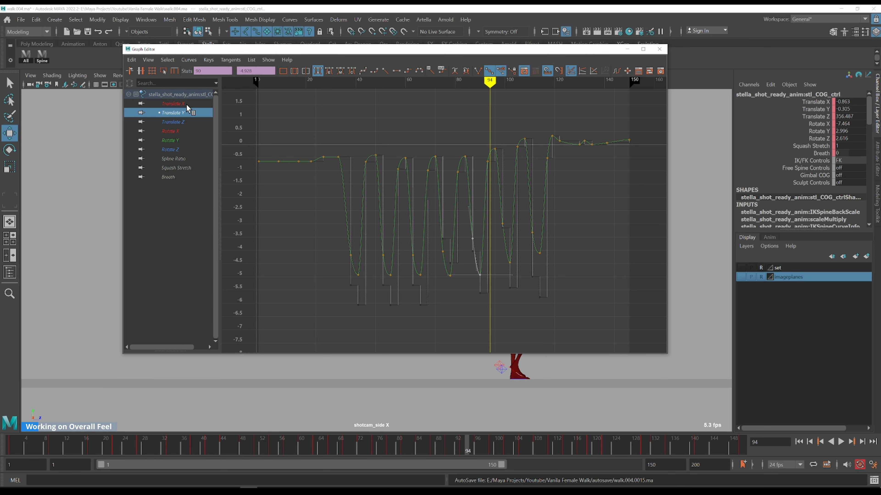
pyautogui.click(173, 104)
pyautogui.click(627, 49)
pyautogui.press('space')
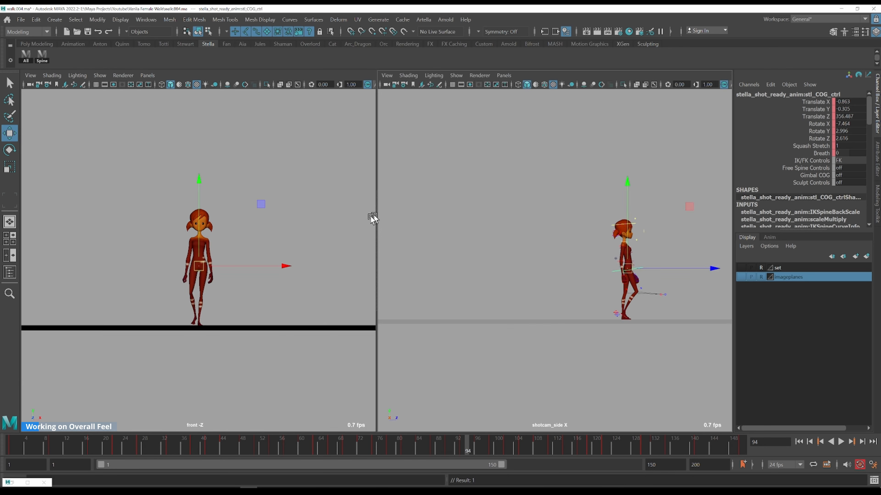
pyautogui.press('space')
pyautogui.click(10, 450)
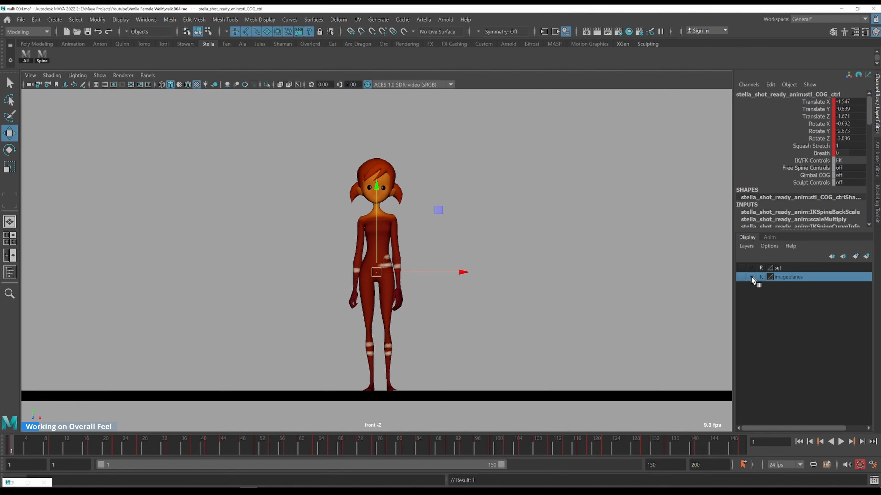
pyautogui.click(739, 277)
# Open the Graph Editor on the COG Translate X curve and scrub frames against the reference footage
pyautogui.hotkey('alt', 'g')
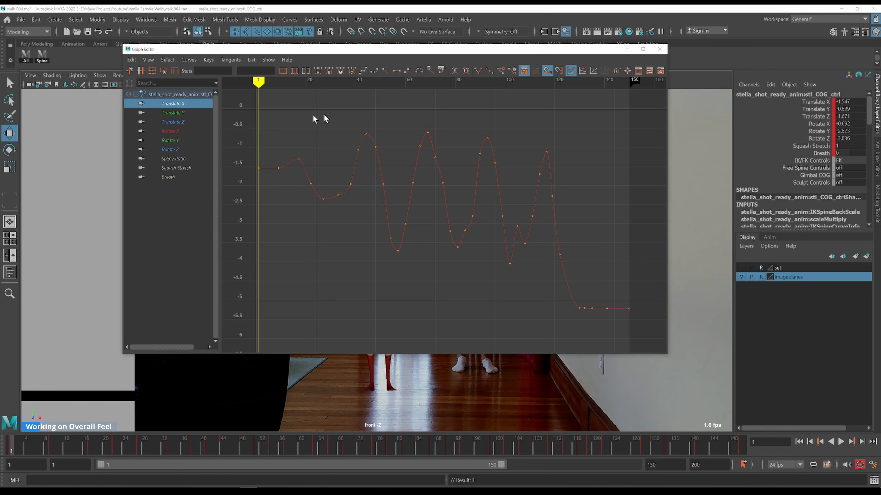
pyautogui.moveTo(322, 52); pyautogui.dragTo(634, 51)
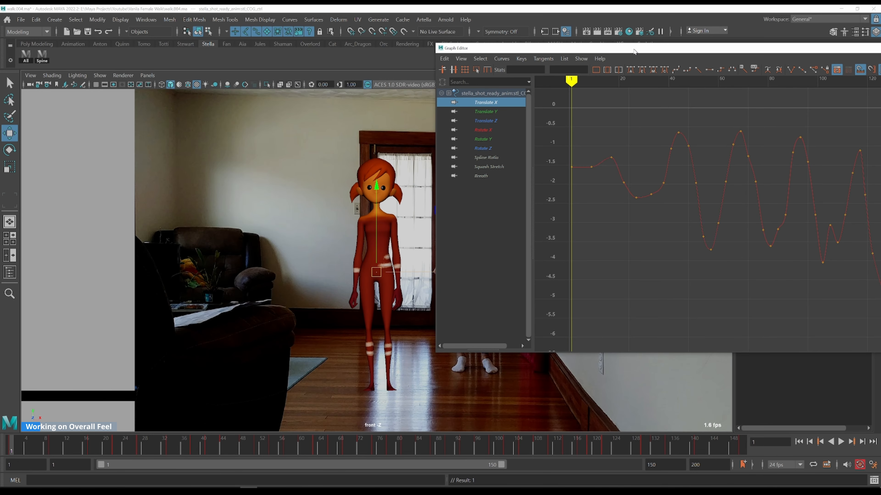
pyautogui.press('k')
pyautogui.moveTo(642, 149)
pyautogui.mouseDown()
pyautogui.moveTo(622, 130)
pyautogui.moveTo(687, 119)
pyautogui.moveTo(662, 122)
pyautogui.moveTo(678, 120)
pyautogui.mouseUp()
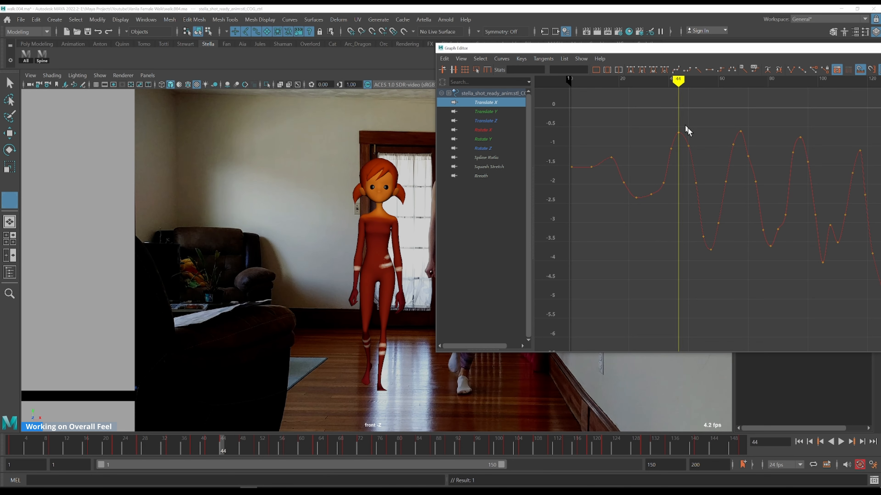
pyautogui.press('w')
pyautogui.keyDown('alt'); pyautogui.moveTo(714, 165); pyautogui.dragTo(647, 155, button='middle'); pyautogui.keyUp('alt')
pyautogui.press('k')
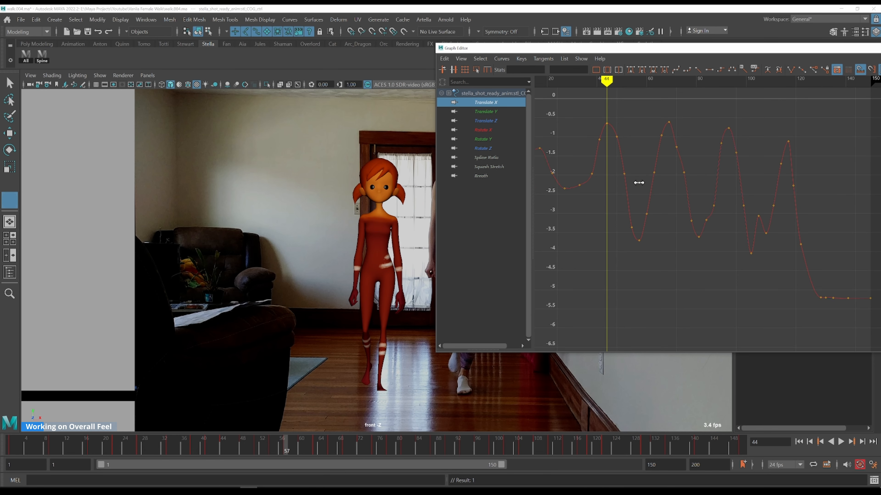
pyautogui.click(638, 182)
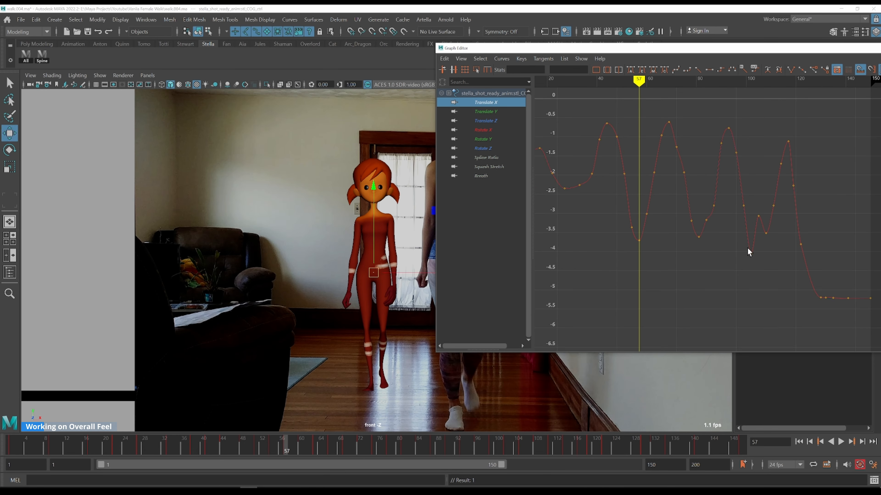
# Pan the Translate X curve and step through its keys and frames while comparing with the reference
pyautogui.keyDown('alt'); pyautogui.keyDown('shift'); pyautogui.moveTo(734, 245); pyautogui.dragTo(732, 242, button='right'); pyautogui.keyUp('shift'); pyautogui.keyUp('alt')
pyautogui.keyDown('alt'); pyautogui.moveTo(758, 224); pyautogui.dragTo(616, 230, button='middle'); pyautogui.keyUp('alt')
pyautogui.press('k')
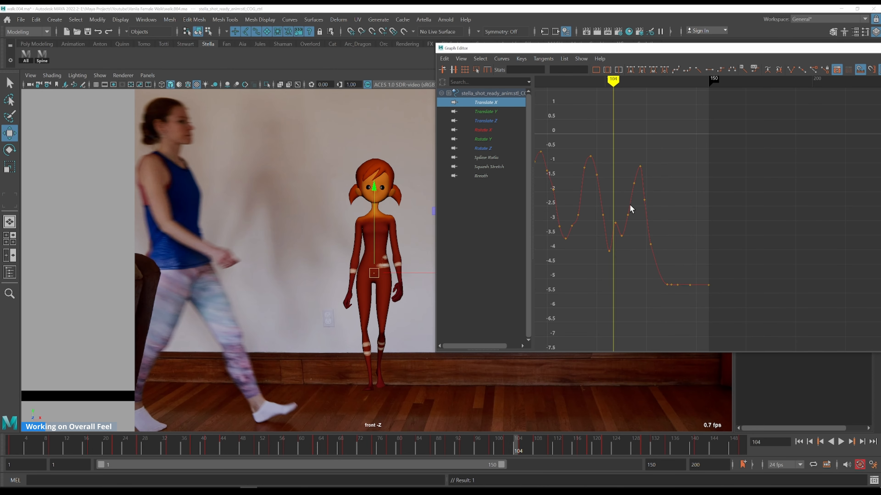
pyautogui.hotkey('alt', '.')
pyautogui.hotkey('alt', '.')
pyautogui.hotkey('alt', ',')
pyautogui.hotkey('alt', ',')
pyautogui.hotkey('alt', ',')
pyautogui.keyDown('alt'); pyautogui.moveTo(546, 226); pyautogui.dragTo(673, 228, button='middle'); pyautogui.keyUp('alt')
pyautogui.press('k')
# Select the peak keys of the COG Translate X curve and raise them slightly to soften the side-to-side sway
pyautogui.moveTo(606, 221); pyautogui.dragTo(762, 270)
pyautogui.keyDown('shift'); pyautogui.moveTo(702, 157); pyautogui.dragTo(701, 168, button='middle'); pyautogui.keyUp('shift')
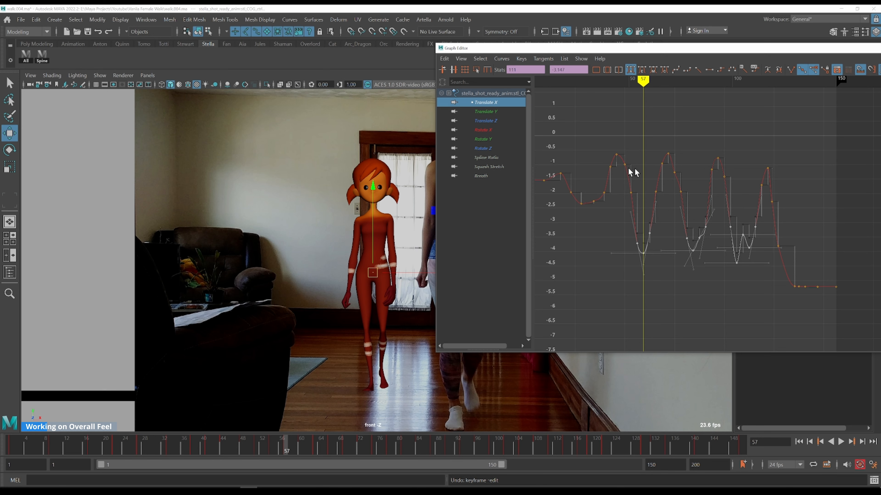
pyautogui.moveTo(640, 171); pyautogui.dragTo(641, 172)
pyautogui.keyDown('shift'); pyautogui.moveTo(736, 185); pyautogui.dragTo(775, 182); pyautogui.keyUp('shift')
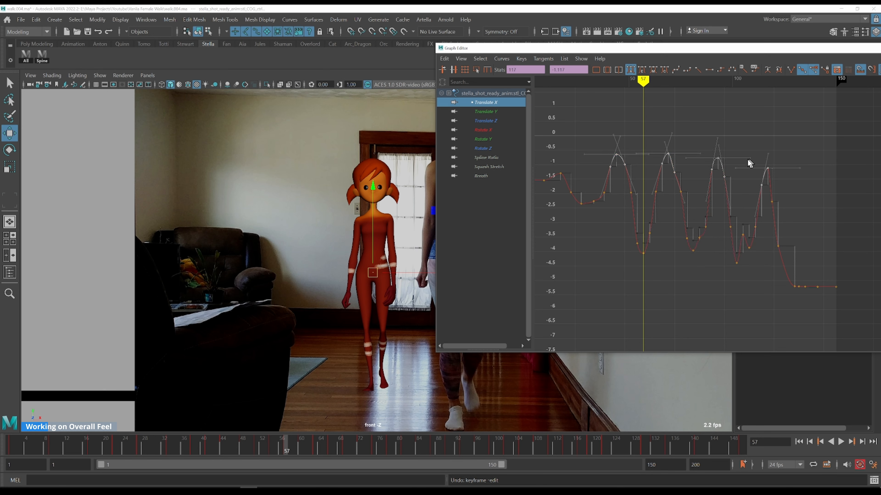
pyautogui.press('k')
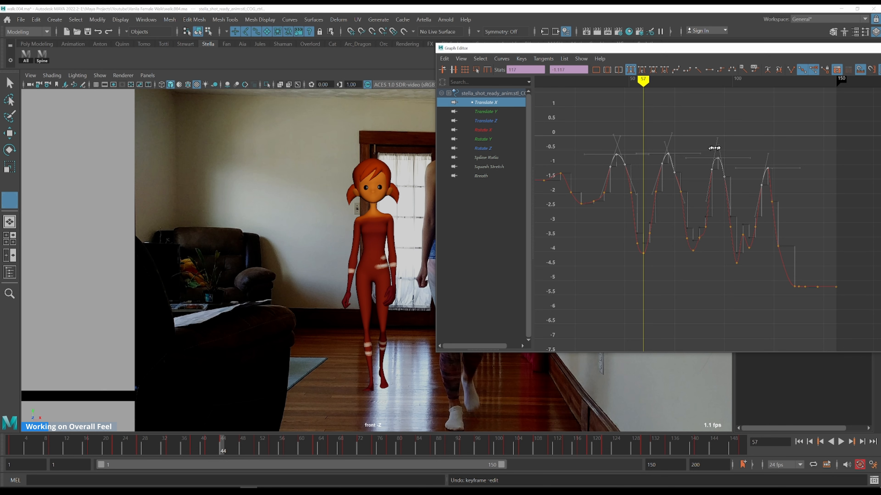
pyautogui.moveTo(707, 149); pyautogui.dragTo(709, 150)
pyautogui.keyDown('shift'); pyautogui.moveTo(710, 148); pyautogui.dragTo(714, 139, button='middle'); pyautogui.keyUp('shift')
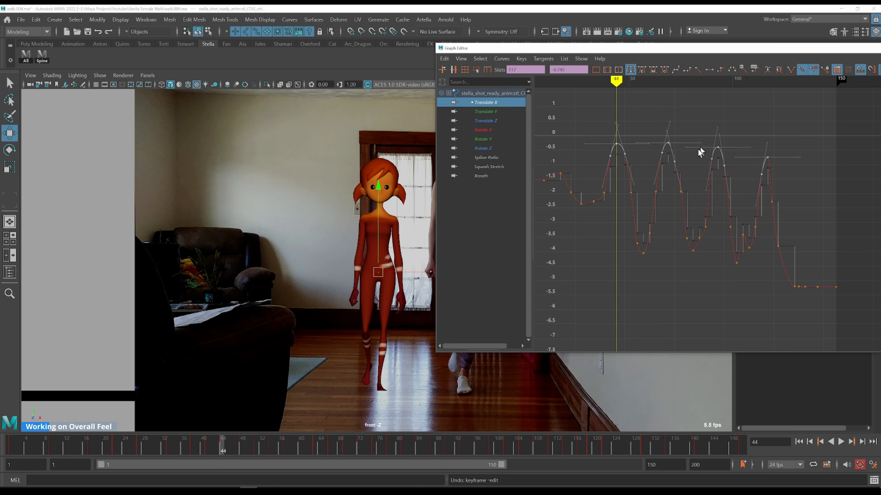
# Select the final Translate X peak key and step frames around it, comparing the pose with the reference footage
pyautogui.click(667, 253)
pyautogui.moveTo(756, 143); pyautogui.dragTo(768, 181)
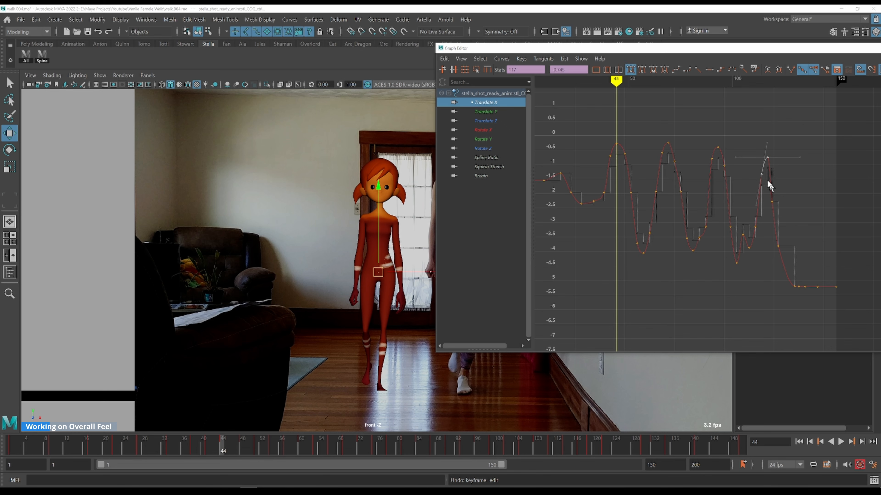
pyautogui.press('k')
pyautogui.click(757, 147)
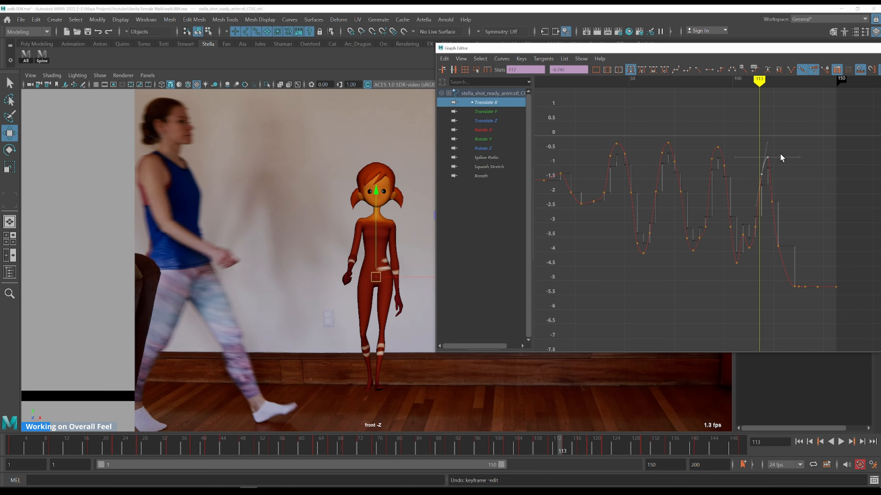
pyautogui.hotkey('alt', '.')
pyautogui.hotkey('alt', '.')
pyautogui.hotkey('alt', '.')
pyautogui.hotkey('alt', '.')
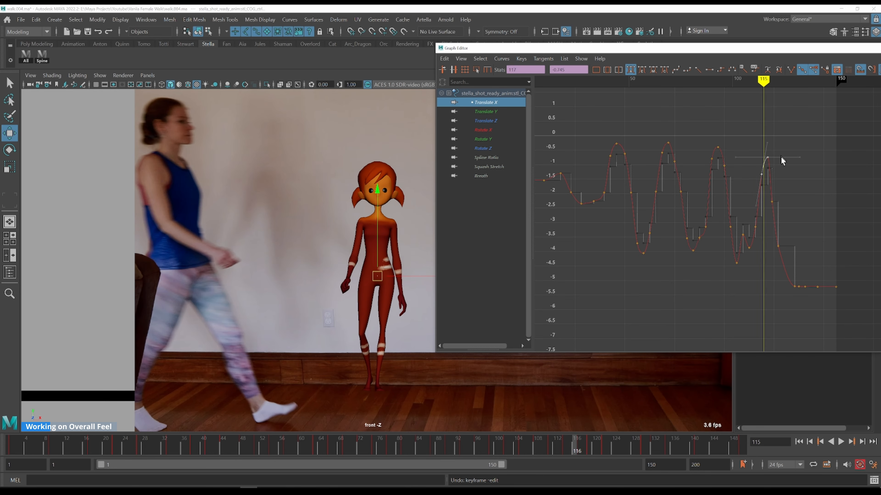
pyautogui.press(',')
pyautogui.press(',')
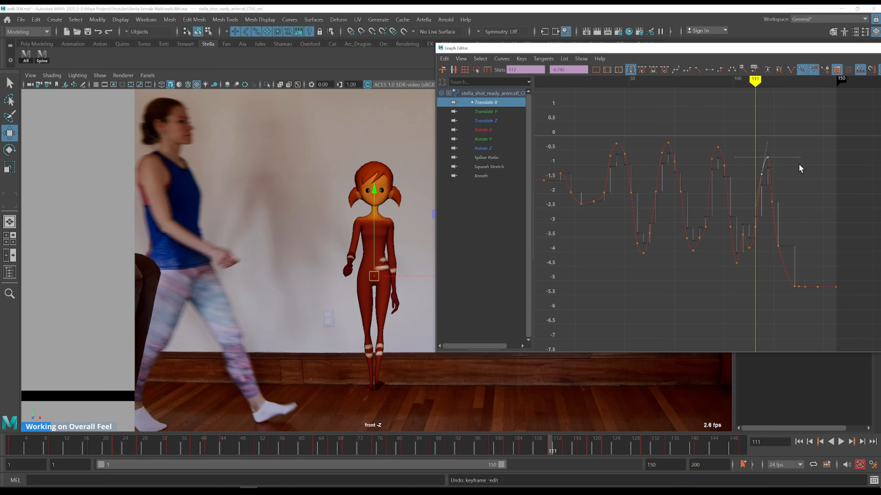
pyautogui.hotkey('alt', '.')
pyautogui.hotkey('alt', '.')
pyautogui.hotkey('alt', '.')
pyautogui.hotkey('alt', '.')
pyautogui.hotkey('alt', '.')
pyautogui.hotkey('alt', '.')
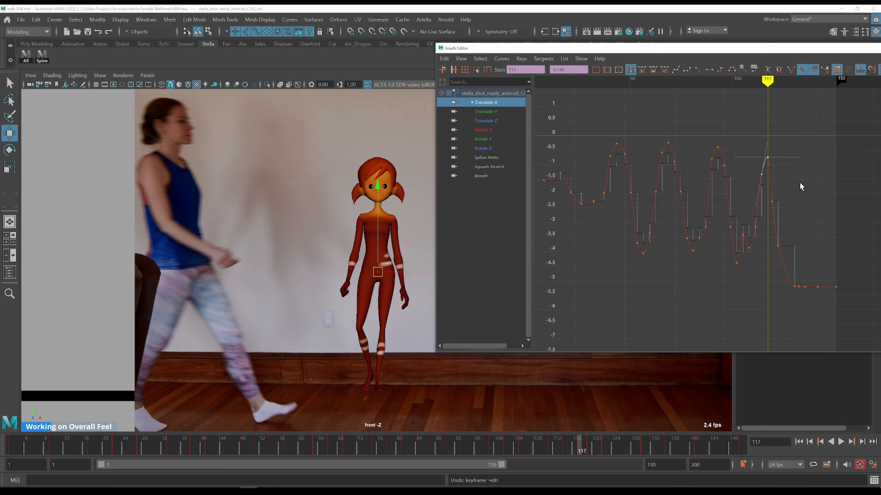
# Select the COG Translate Z curve's keys and snap a buffer curve of it in the maximized Graph Editor
pyautogui.keyDown('shift'); pyautogui.moveTo(801, 177); pyautogui.dragTo(801, 170, button='middle'); pyautogui.keyUp('shift')
pyautogui.keyDown('shift'); pyautogui.moveTo(802, 169); pyautogui.dragTo(741, 197, button='middle'); pyautogui.keyUp('shift')
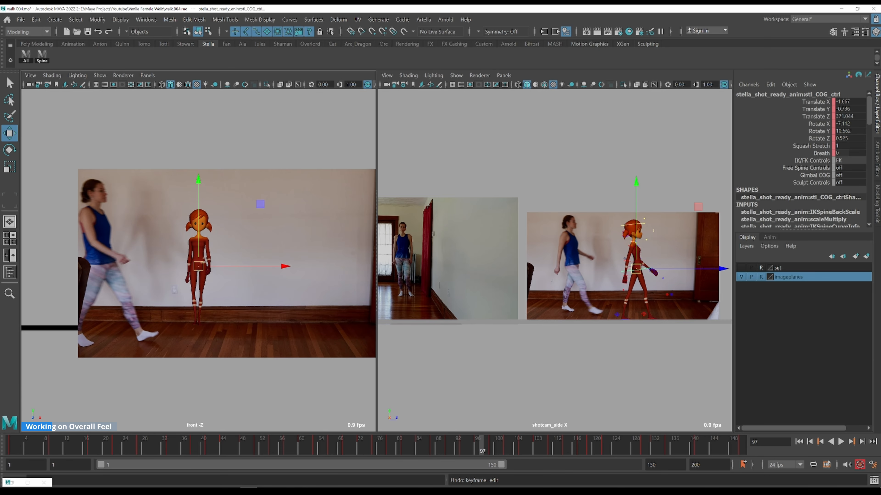
pyautogui.hotkey('ctrl', 'g')
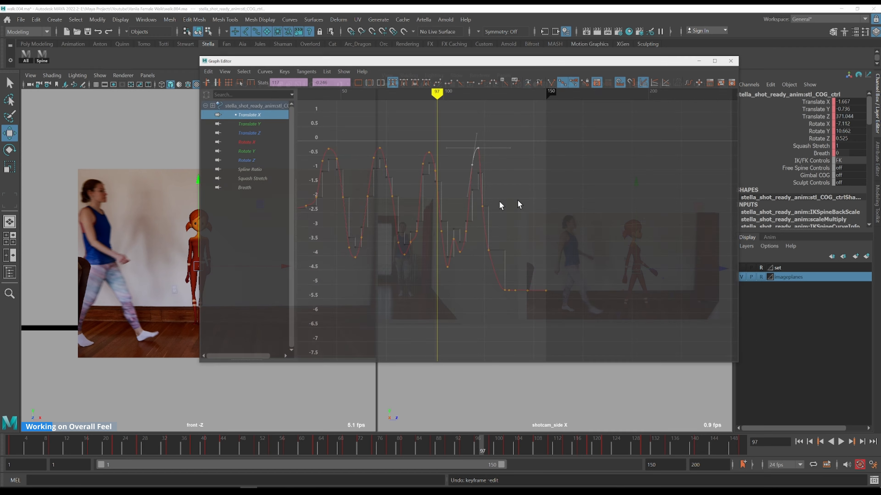
pyautogui.click(253, 124)
pyautogui.moveTo(351, 135); pyautogui.dragTo(534, 265)
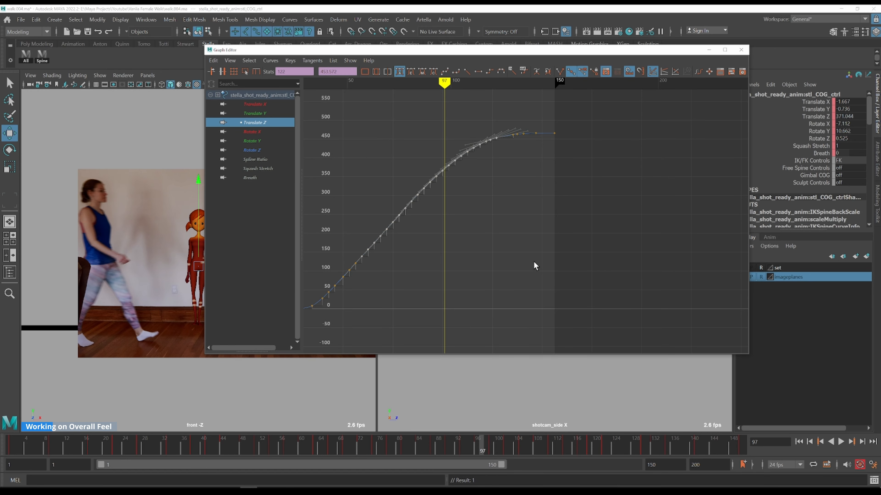
pyautogui.press('f')
pyautogui.click(726, 51)
pyautogui.click(513, 192)
pyautogui.scroll(-3, 519, 200)
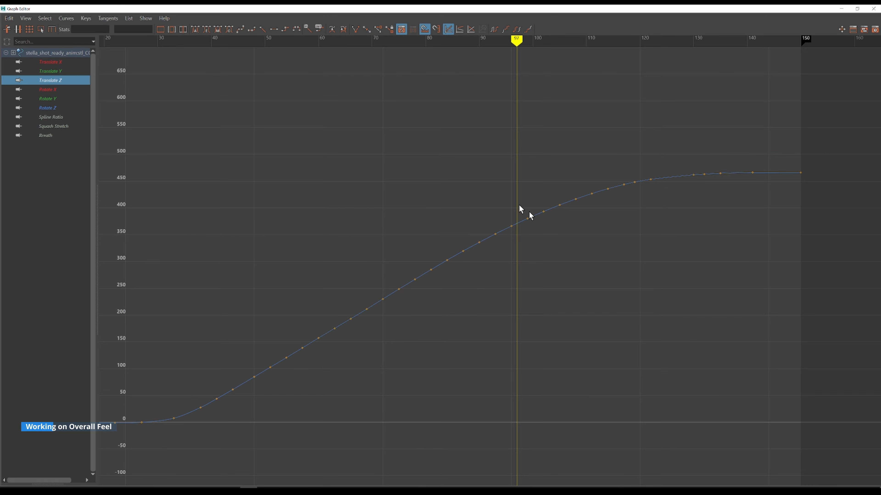
pyautogui.keyDown('alt'); pyautogui.keyDown('shift'); pyautogui.moveTo(584, 268); pyautogui.dragTo(584, 260, button='right'); pyautogui.keyUp('shift'); pyautogui.keyUp('alt')
pyautogui.keyDown('alt'); pyautogui.moveTo(589, 237); pyautogui.dragTo(539, 205, button='middle'); pyautogui.keyUp('alt')
pyautogui.click(442, 168)
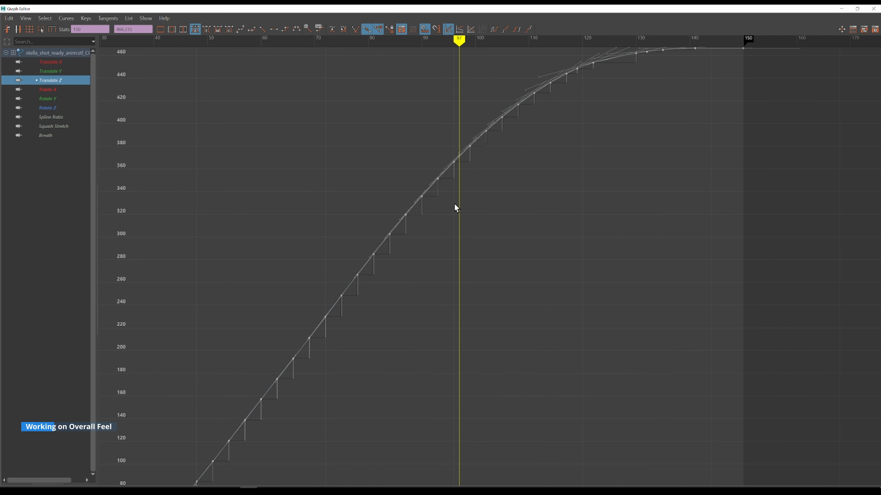
pyautogui.rightClick(443, 167)
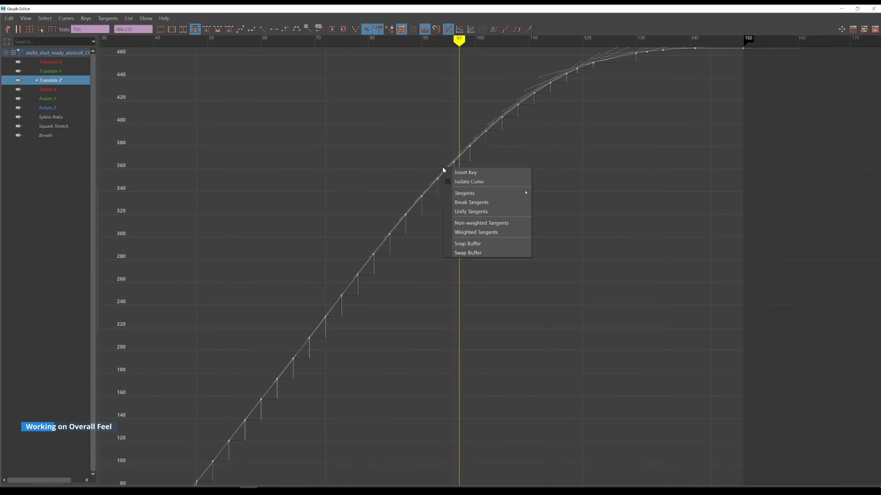
pyautogui.click(495, 242)
pyautogui.click(436, 226)
pyautogui.press('a')
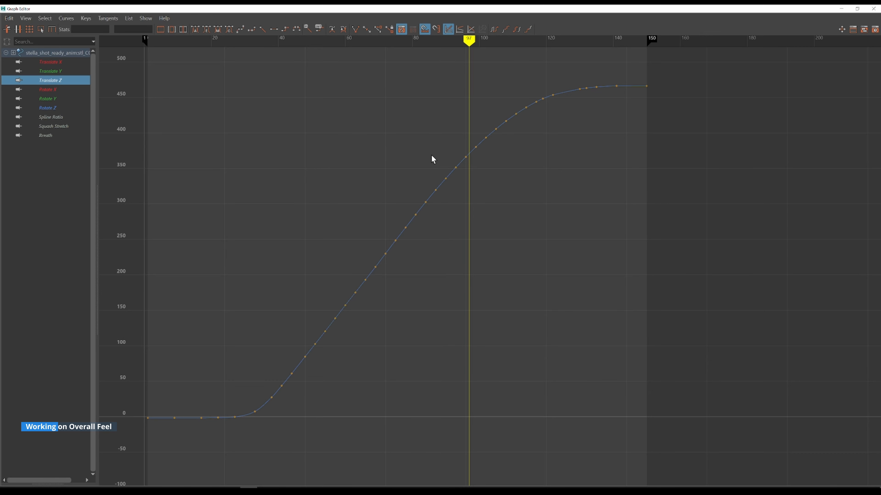
# Restore the Graph Editor to a floating window beside the maximized side-camera view showing the reference
pyautogui.click(857, 9)
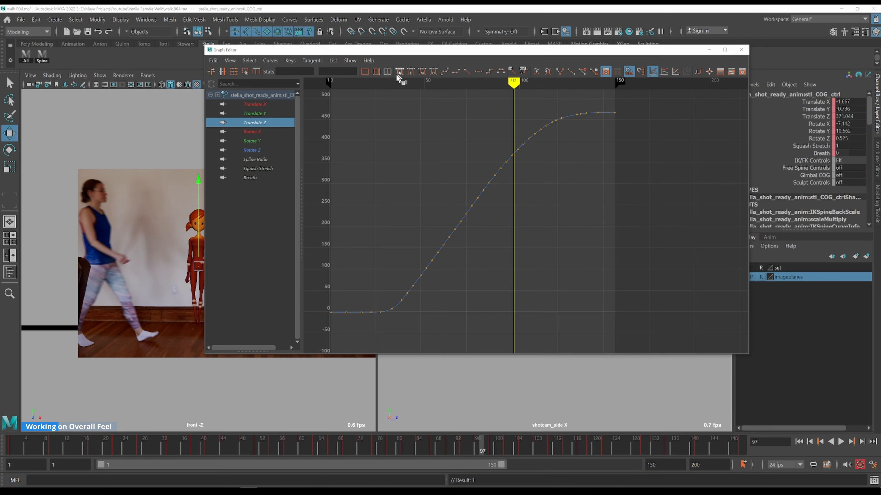
pyautogui.moveTo(390, 54); pyautogui.dragTo(640, 55)
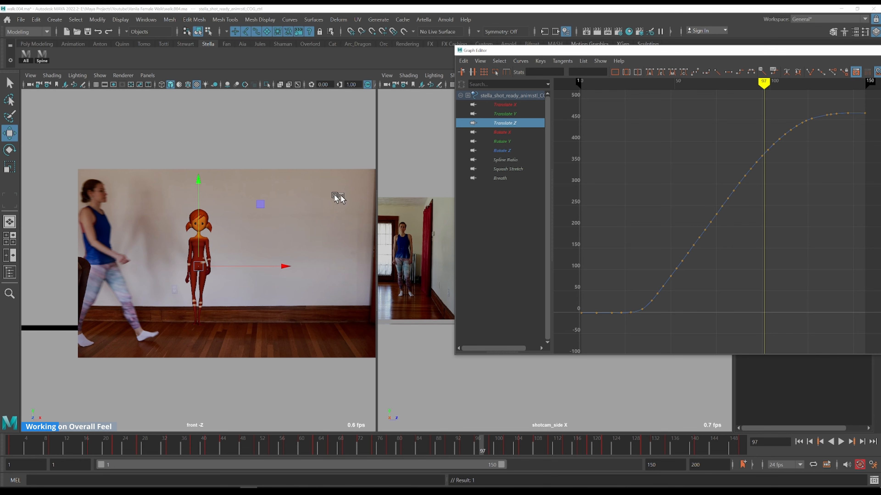
pyautogui.press('space')
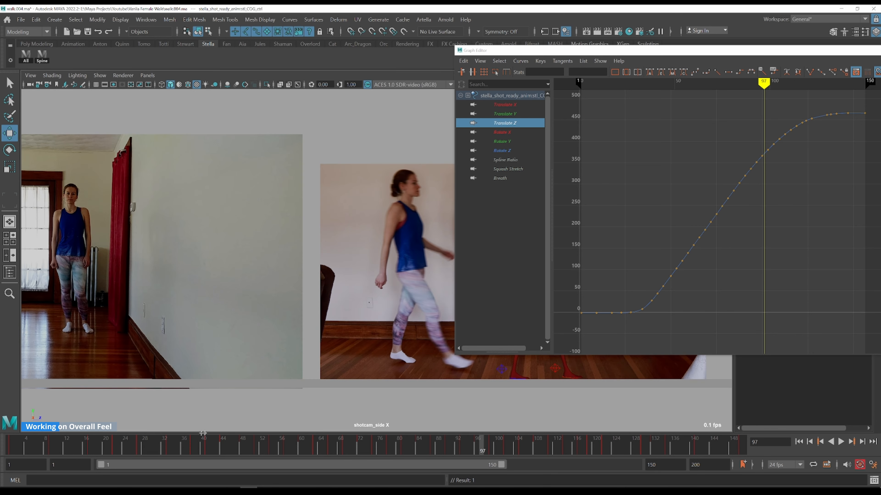
pyautogui.moveTo(517, 51); pyautogui.dragTo(608, 55)
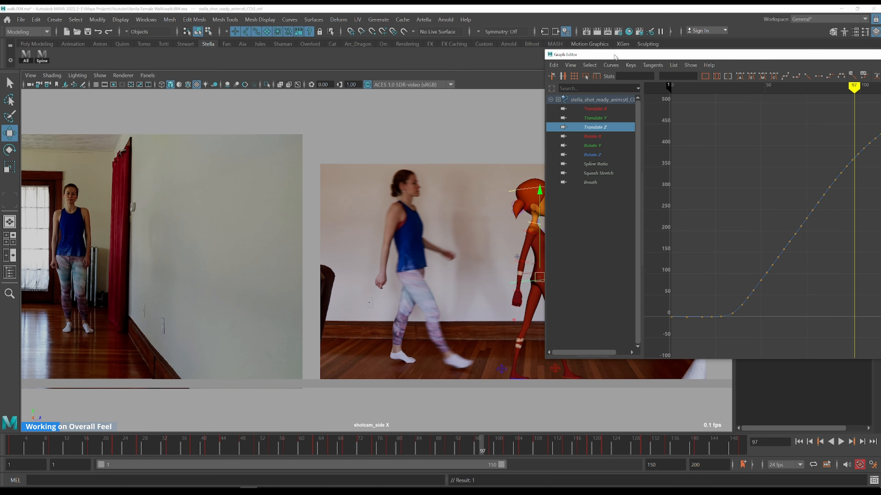
pyautogui.keyDown('alt'); pyautogui.moveTo(413, 181); pyautogui.dragTo(254, 166, button='middle'); pyautogui.keyUp('alt')
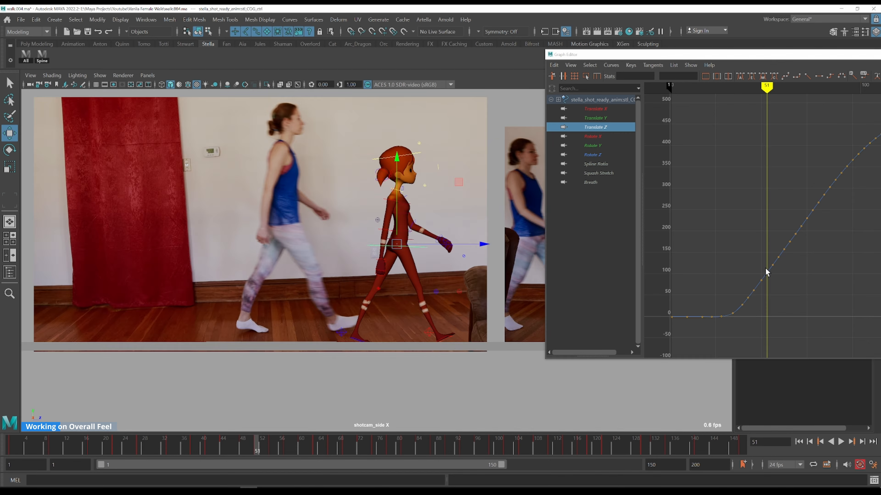
pyautogui.moveTo(769, 276); pyautogui.dragTo(769, 277)
pyautogui.keyDown('alt'); pyautogui.moveTo(790, 296); pyautogui.dragTo(749, 248, button='middle'); pyautogui.keyUp('alt')
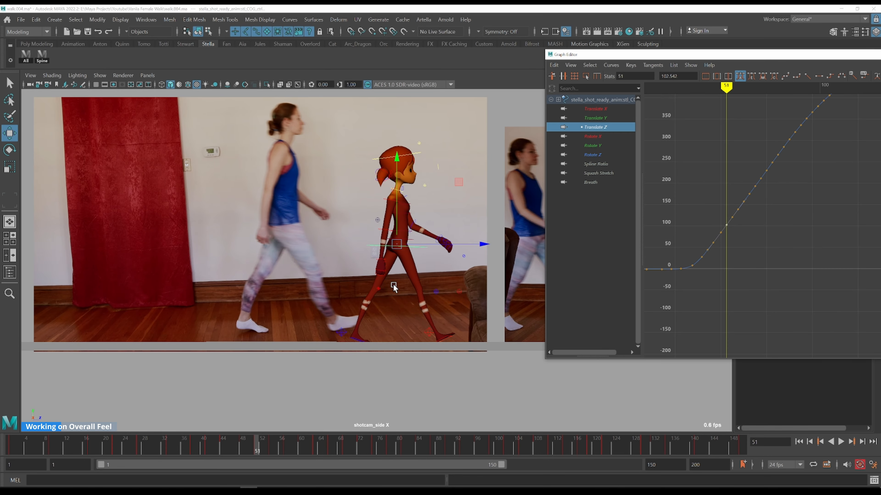
pyautogui.keyDown('alt'); pyautogui.moveTo(451, 274); pyautogui.dragTo(251, 321, button='middle'); pyautogui.keyUp('alt')
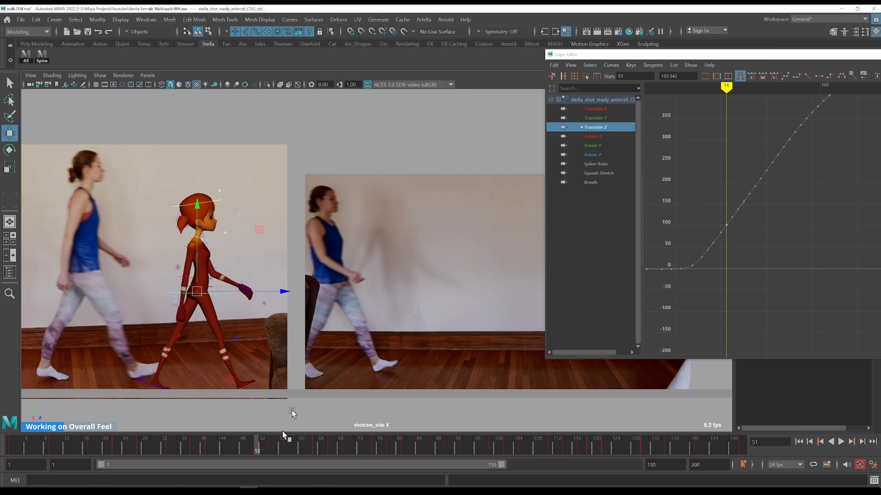
# Step forward and back through frames in the side view, comparing the character's forward travel with the reference
pyautogui.hotkey('alt', '.')
pyautogui.hotkey('alt', '.')
pyautogui.hotkey('alt', '.')
pyautogui.hotkey('alt', '.')
pyautogui.hotkey('alt', '.')
pyautogui.hotkey('alt', '.')
pyautogui.hotkey('alt', '.')
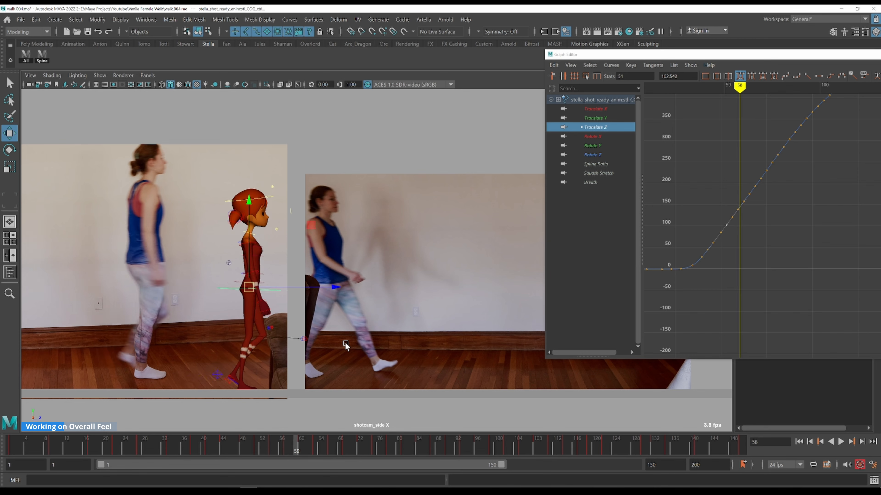
pyautogui.hotkey('alt', '.')
pyautogui.hotkey('alt', '.')
pyautogui.hotkey('alt', '.')
pyautogui.hotkey('alt', '.')
pyautogui.hotkey('alt', '.')
pyautogui.hotkey('alt', '.')
pyautogui.hotkey('alt', '.')
pyautogui.hotkey('alt', '.')
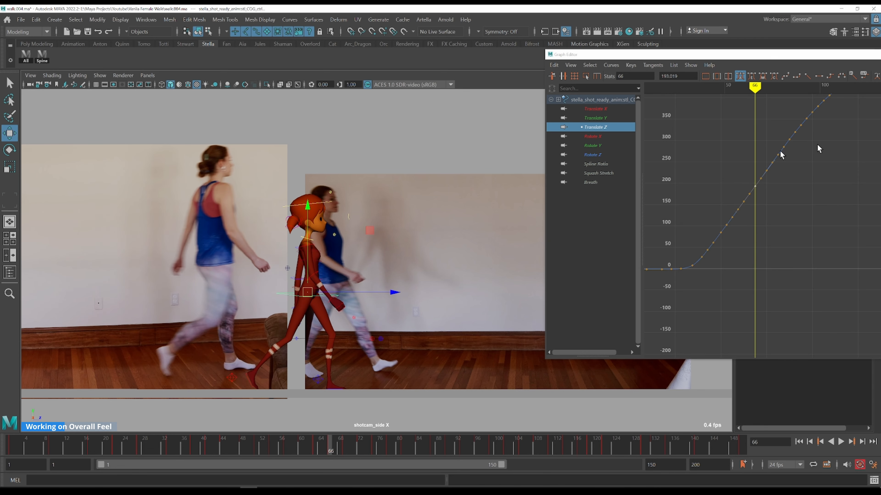
pyautogui.click(746, 179)
pyautogui.moveTo(757, 189); pyautogui.dragTo(757, 190)
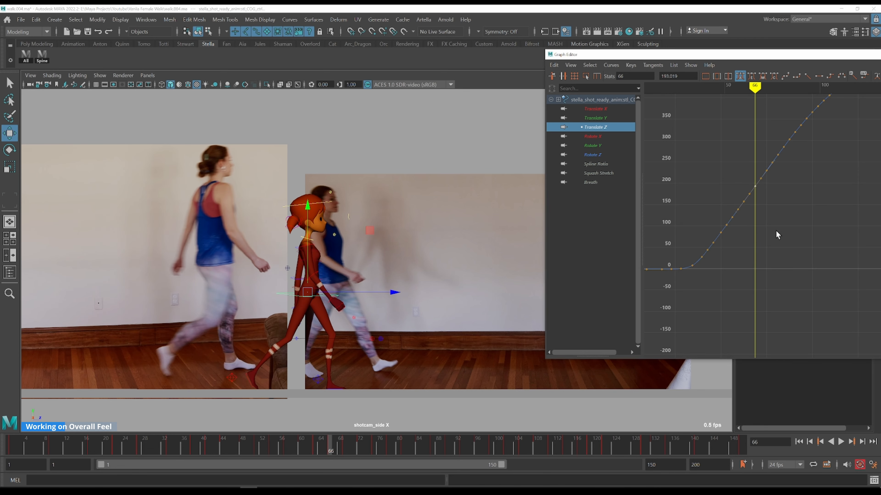
pyautogui.hotkey('alt', ',')
pyautogui.hotkey('alt', ',')
pyautogui.hotkey('alt', ',')
pyautogui.hotkey('alt', ',')
pyautogui.hotkey('alt', ',')
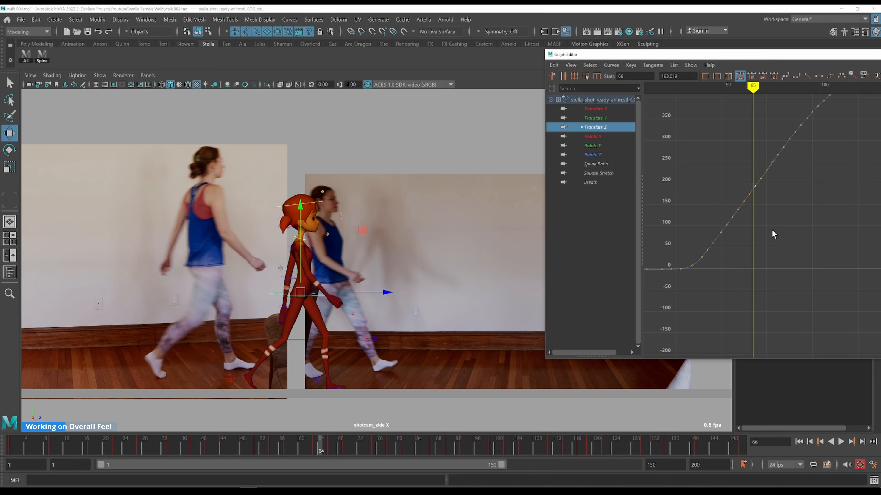
pyautogui.hotkey('alt', ',')
pyautogui.hotkey('alt', ',')
pyautogui.hotkey('alt', ',')
pyautogui.hotkey('alt', ',')
pyautogui.hotkey('alt', ',')
pyautogui.hotkey('alt', ',')
pyautogui.hotkey('alt', ',')
pyautogui.hotkey('alt', ',')
pyautogui.hotkey('alt', ',')
pyautogui.hotkey('alt', ',')
pyautogui.hotkey('alt', ',')
pyautogui.hotkey('alt', ',')
pyautogui.hotkey('alt', ',')
pyautogui.hotkey('alt', ',')
pyautogui.hotkey('alt', ',')
pyautogui.hotkey('alt', ',')
pyautogui.hotkey('alt', ',')
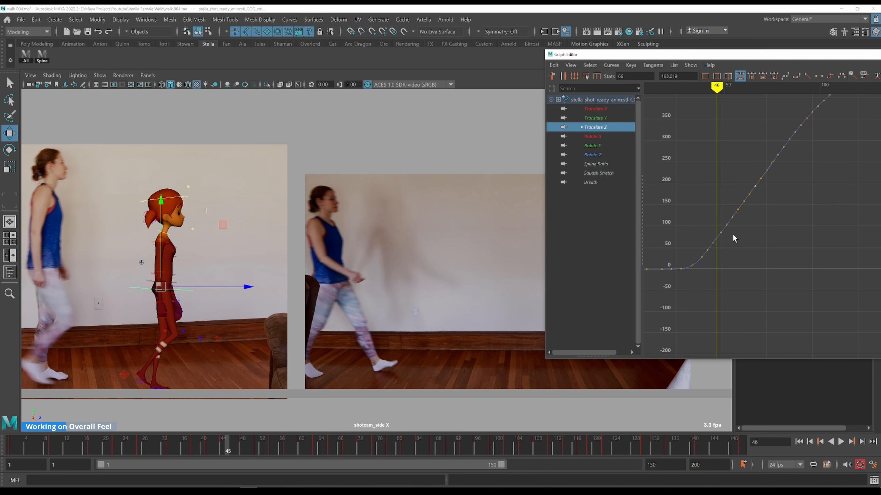
pyautogui.hotkey('alt', ',')
pyautogui.hotkey('alt', ',')
pyautogui.hotkey('alt', ',')
pyautogui.hotkey('alt', ',')
pyautogui.hotkey('alt', ',')
pyautogui.hotkey('alt', ',')
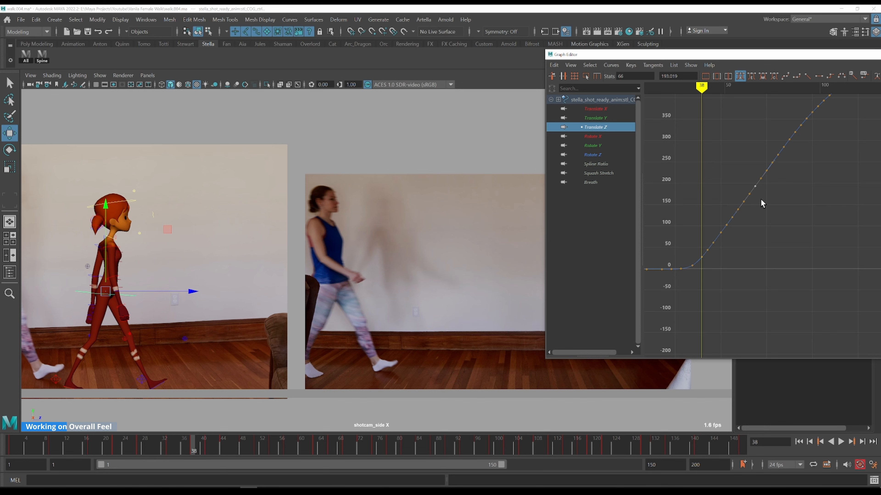
# Reframe the Translate Z curve and side view, then step frame by frame comparing the stride with the reference walker
pyautogui.moveTo(756, 193); pyautogui.dragTo(704, 252)
pyautogui.click(787, 251)
pyautogui.keyDown('alt'); pyautogui.moveTo(792, 199); pyautogui.dragTo(734, 254, button='middle'); pyautogui.keyUp('alt')
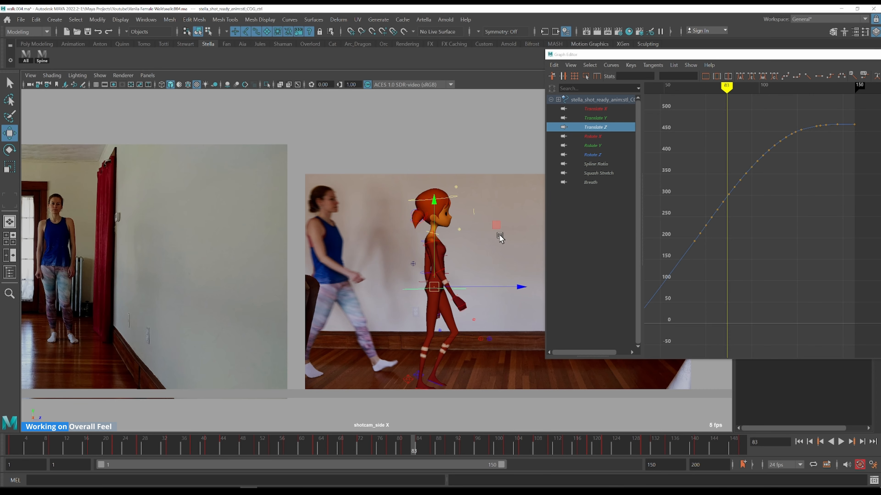
pyautogui.keyDown('alt'); pyautogui.moveTo(432, 237); pyautogui.dragTo(300, 226, button='middle'); pyautogui.keyUp('alt')
pyautogui.hotkey('alt', '.')
pyautogui.hotkey('alt', '.')
pyautogui.hotkey('alt', '.')
pyautogui.hotkey('alt', '.')
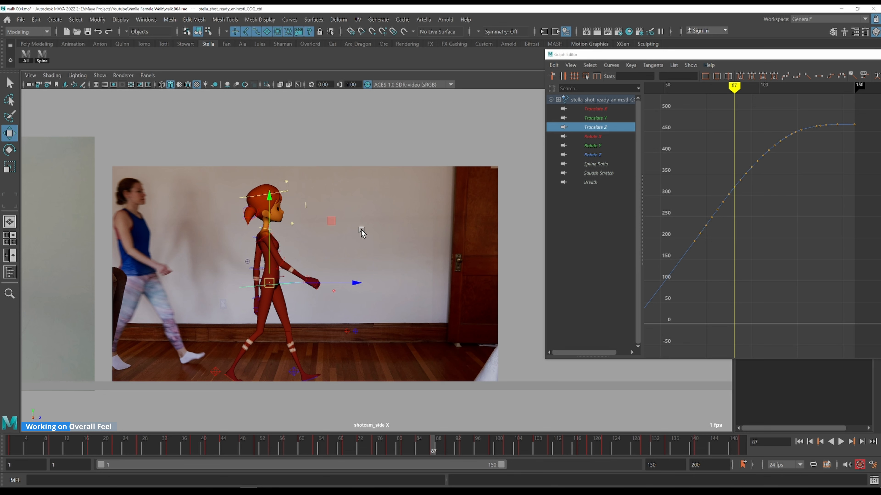
pyautogui.hotkey('alt', ',')
pyautogui.hotkey('alt', ',')
pyautogui.hotkey('alt', ',')
pyautogui.hotkey('alt', ',')
pyautogui.hotkey('alt', ',')
pyautogui.hotkey('alt', ',')
pyautogui.hotkey('alt', ',')
pyautogui.hotkey('alt', ',')
pyautogui.hotkey('alt', ',')
pyautogui.hotkey('alt', '.')
pyautogui.hotkey('alt', '.')
pyautogui.hotkey('alt', '.')
pyautogui.hotkey('alt', '.')
pyautogui.hotkey('alt', '.')
pyautogui.hotkey('alt', '.')
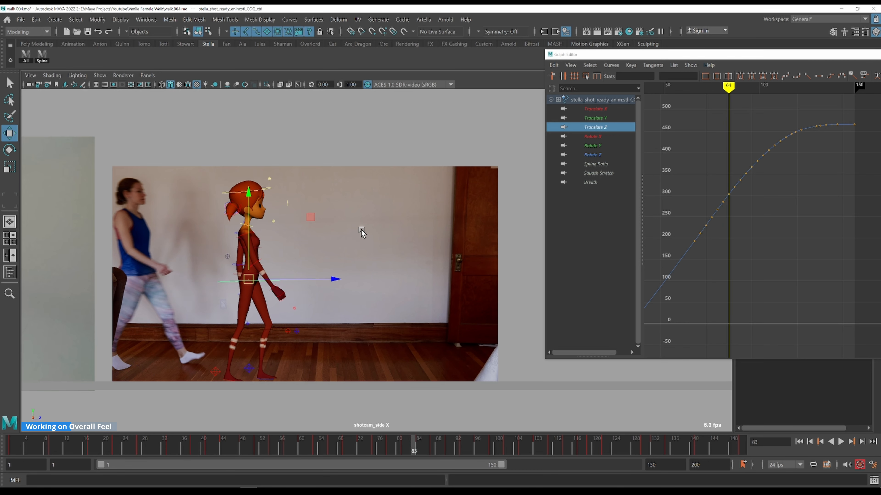
pyautogui.hotkey('alt', '.')
pyautogui.hotkey('alt', '.')
pyautogui.hotkey('alt', '.')
pyautogui.hotkey('alt', '.')
pyautogui.hotkey('alt', '.')
pyautogui.hotkey('alt', '.')
pyautogui.hotkey('alt', '.')
pyautogui.hotkey('alt', '.')
pyautogui.hotkey('alt', '.')
pyautogui.hotkey('alt', '.')
pyautogui.hotkey('alt', '.')
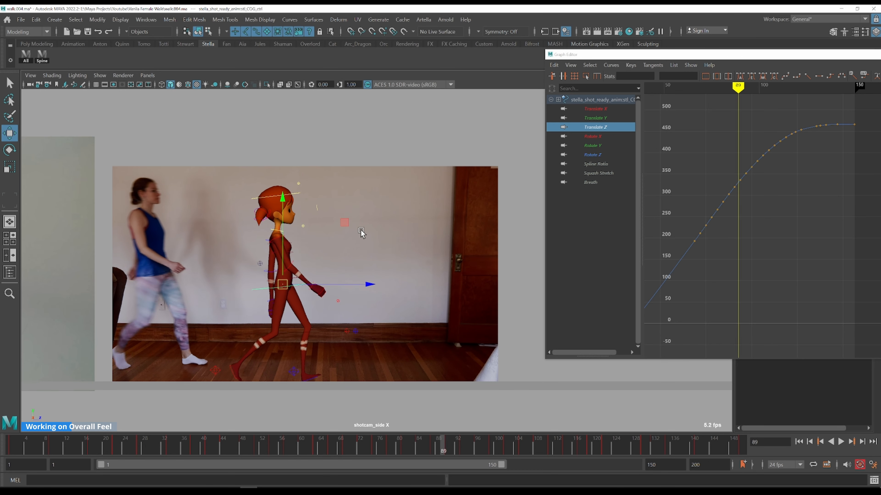
pyautogui.hotkey('alt', '.')
pyautogui.hotkey('alt', '.')
pyautogui.hotkey('alt', '.')
pyautogui.hotkey('alt', '.')
pyautogui.hotkey('alt', '.')
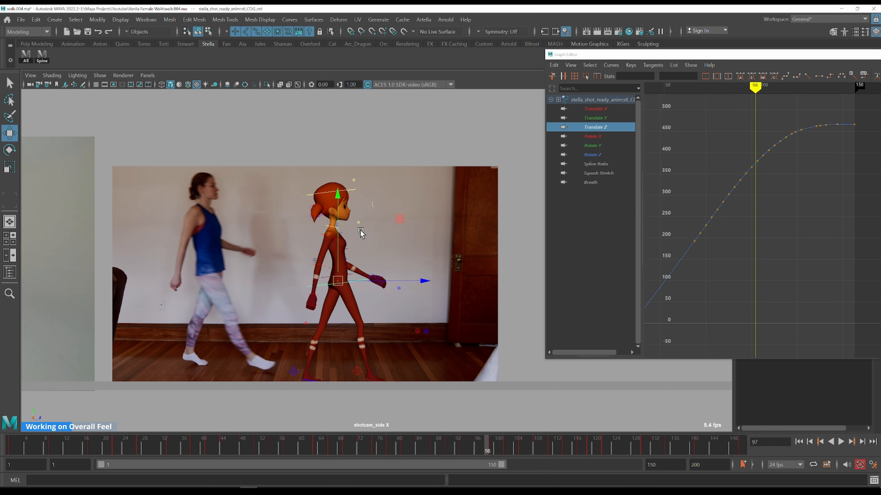
# Scrub the timeline and step through frames again to check the side-view walk against the reference
pyautogui.hotkey('alt', '.')
pyautogui.hotkey('alt', '.')
pyautogui.hotkey('alt', '.')
pyautogui.hotkey('alt', '.')
pyautogui.hotkey('alt', '.')
pyautogui.hotkey('alt', '.')
pyautogui.hotkey('alt', '.')
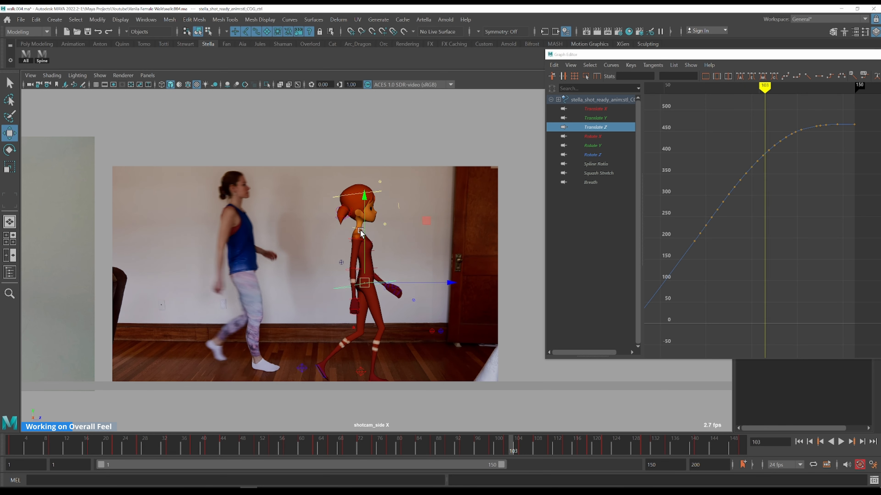
pyautogui.press('k')
pyautogui.moveTo(725, 166); pyautogui.dragTo(694, 214)
pyautogui.press('k')
pyautogui.hotkey('alt', '.')
pyautogui.hotkey('alt', '.')
pyautogui.hotkey('alt', '.')
pyautogui.hotkey('alt', '.')
pyautogui.hotkey('alt', '.')
pyautogui.hotkey('alt', '.')
pyautogui.hotkey('alt', '.')
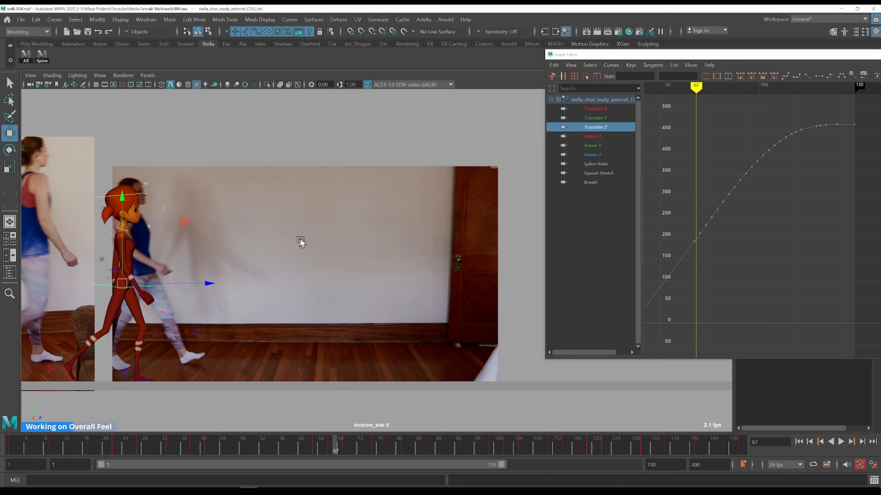
# Step through the keys and delete the intermediate keys along the rising middle section of the Translate Z curve
pyautogui.hotkey('alt', '.')
pyautogui.hotkey('alt', '.')
pyautogui.hotkey('alt', '.')
pyautogui.hotkey('alt', '.')
pyautogui.hotkey('alt', '.')
pyautogui.hotkey('alt', '.')
pyautogui.hotkey('alt', '.')
pyautogui.hotkey('alt', '.')
pyautogui.hotkey('alt', '.')
pyautogui.hotkey('alt', '.')
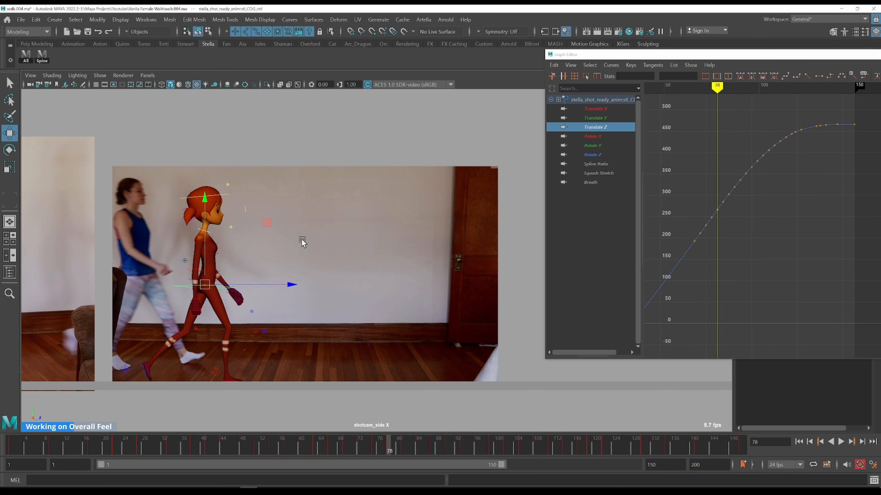
pyautogui.hotkey('alt', '.')
pyautogui.hotkey('alt', '.')
pyautogui.hotkey('alt', '.')
pyautogui.hotkey('alt', '.')
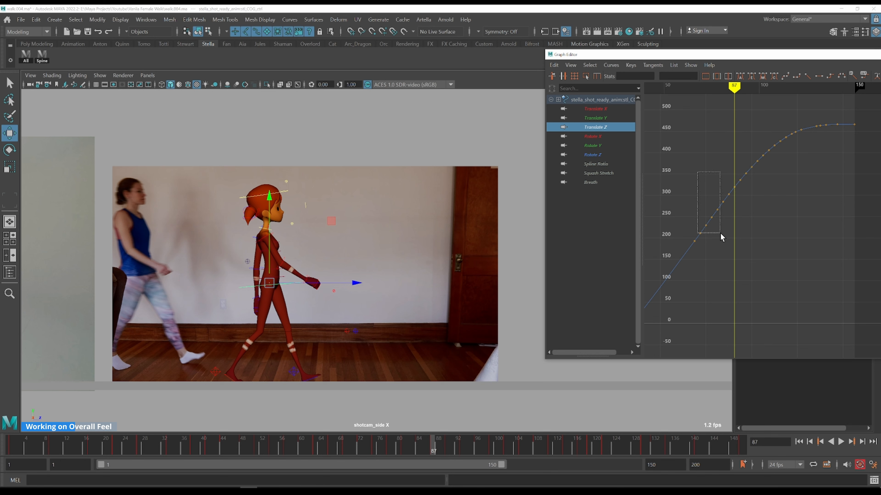
pyautogui.moveTo(732, 240); pyautogui.dragTo(730, 238)
pyautogui.press('Delete')
pyautogui.keyDown('alt'); pyautogui.moveTo(777, 213); pyautogui.dragTo(736, 250, button='middle'); pyautogui.keyUp('alt')
pyautogui.hotkey('alt', 'v')
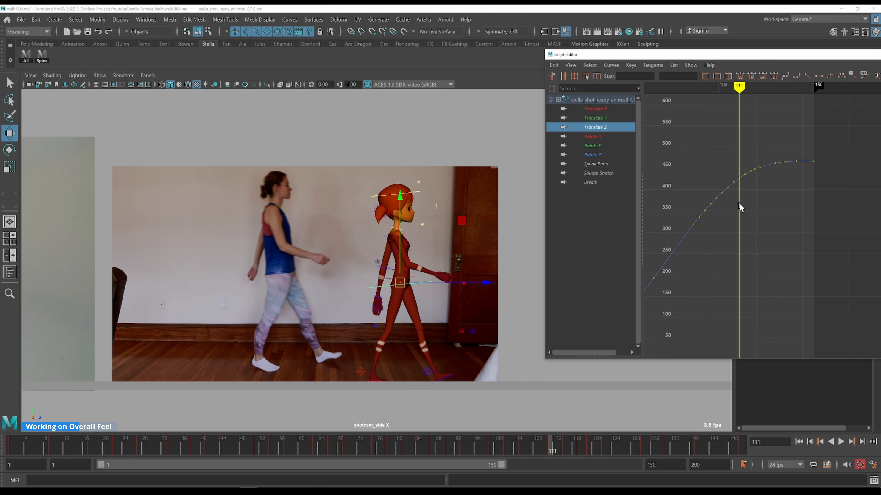
pyautogui.moveTo(734, 171); pyautogui.dragTo(694, 231)
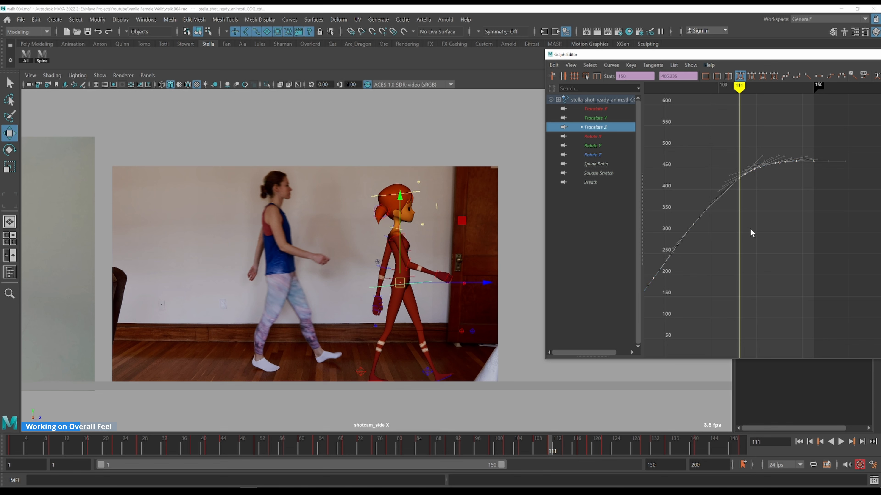
pyautogui.click(761, 211)
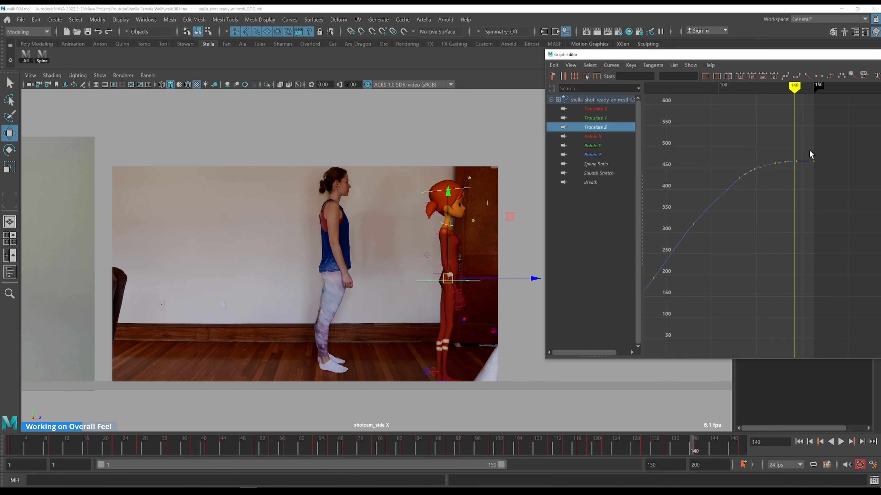
# Frame the end of the Translate Z curve and delete the extra keys just before the final key near frame 141
pyautogui.moveTo(799, 173); pyautogui.dragTo(800, 175)
pyautogui.press('f')
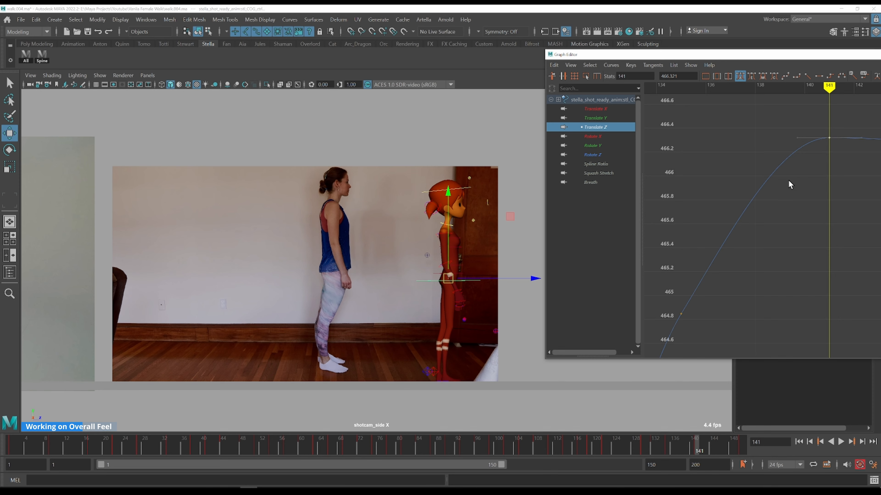
pyautogui.keyDown('alt'); pyautogui.moveTo(786, 207); pyautogui.dragTo(759, 221, button='right'); pyautogui.keyUp('alt')
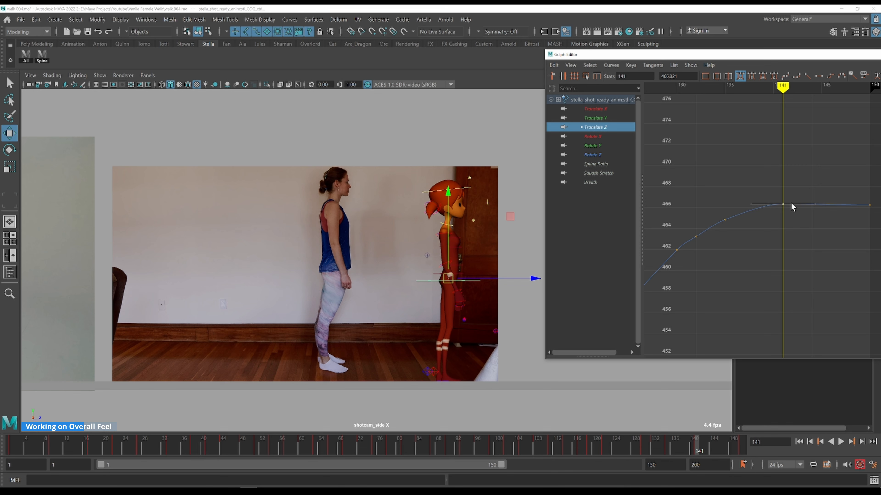
pyautogui.keyDown('alt'); pyautogui.moveTo(747, 242); pyautogui.dragTo(811, 173, button='middle'); pyautogui.keyUp('alt')
pyautogui.moveTo(831, 105); pyautogui.dragTo(740, 200)
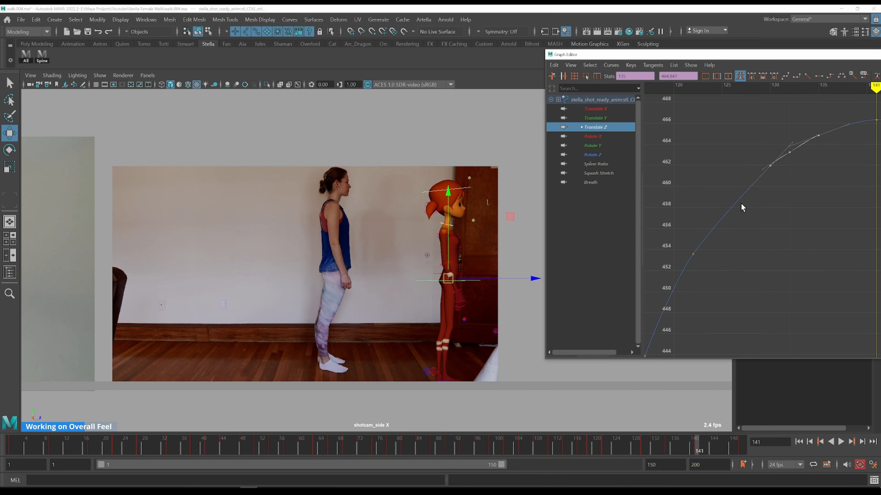
pyautogui.press('Delete')
pyautogui.click(776, 225)
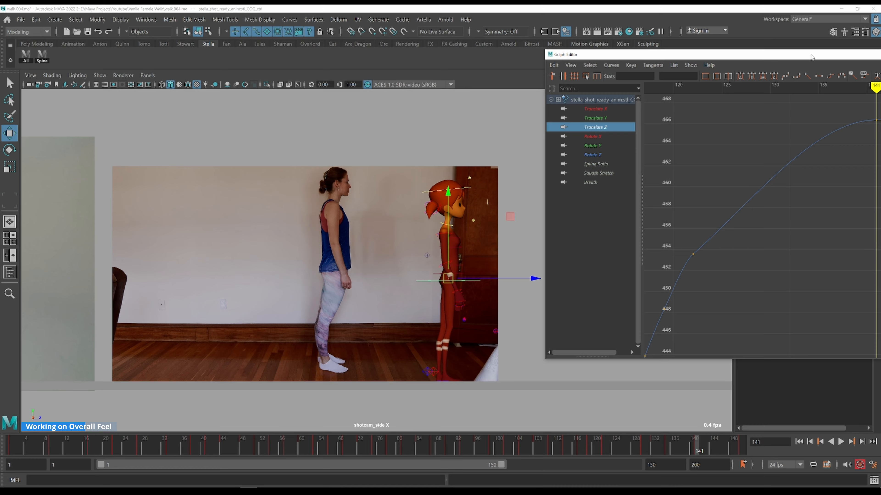
# Maximize the Graph Editor and delete the intermediate keys where the Translate Z curve starts rising from rest
pyautogui.moveTo(795, 58); pyautogui.dragTo(496, 83)
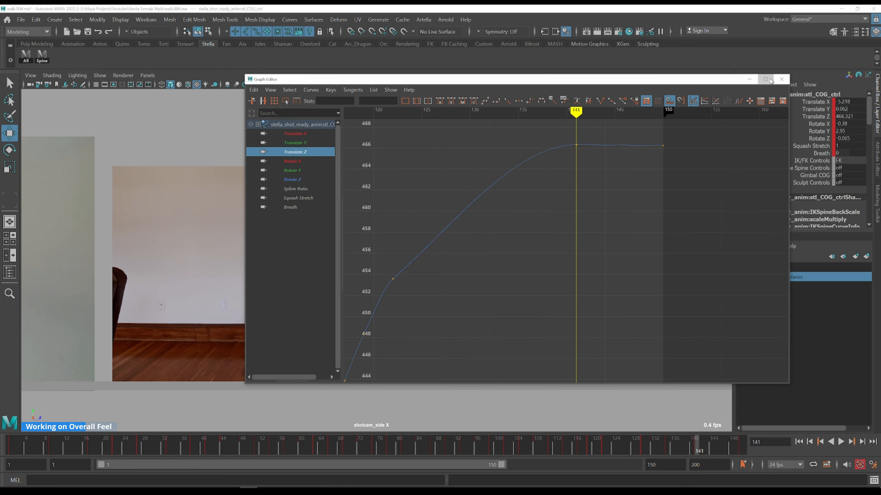
pyautogui.click(766, 80)
pyautogui.moveTo(177, 252); pyautogui.dragTo(270, 355)
pyautogui.keyDown('alt'); pyautogui.moveTo(333, 322); pyautogui.dragTo(587, 103, button='middle'); pyautogui.keyUp('alt')
pyautogui.scroll(-10, 575, 136)
pyautogui.keyDown('alt'); pyautogui.moveTo(552, 327); pyautogui.dragTo(585, 54, button='middle'); pyautogui.keyUp('alt')
pyautogui.keyDown('alt'); pyautogui.keyDown('shift'); pyautogui.moveTo(547, 207); pyautogui.dragTo(502, 302, button='right'); pyautogui.keyUp('shift'); pyautogui.keyUp('alt')
pyautogui.keyDown('alt'); pyautogui.moveTo(466, 322); pyautogui.dragTo(496, 187, button='middle'); pyautogui.keyUp('alt')
pyautogui.moveTo(387, 183); pyautogui.dragTo(447, 290)
pyautogui.press('f')
pyautogui.click(544, 325)
pyautogui.scroll(-5, 528, 296)
pyautogui.keyDown('alt'); pyautogui.keyDown('shift'); pyautogui.moveTo(528, 296); pyautogui.dragTo(517, 324, button='right'); pyautogui.keyUp('shift'); pyautogui.keyUp('alt')
pyautogui.click(392, 371)
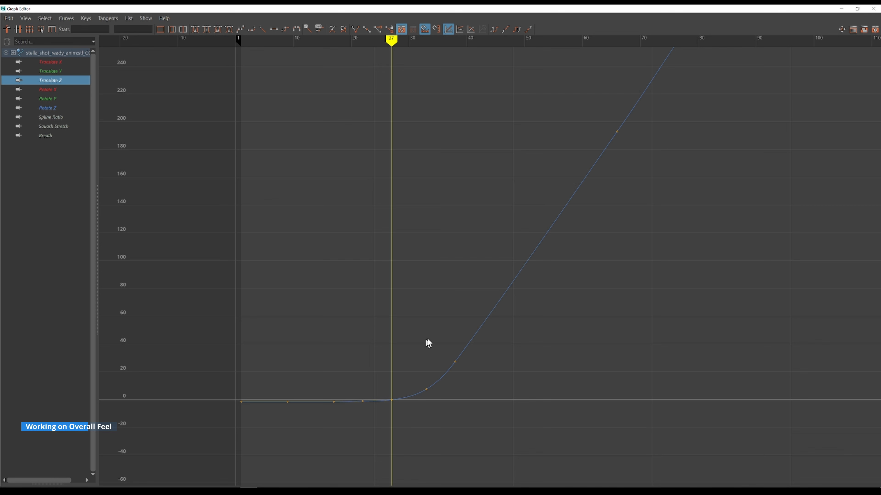
pyautogui.moveTo(347, 346)
pyautogui.mouseDown()
pyautogui.moveTo(430, 421)
pyautogui.moveTo(450, 425)
pyautogui.mouseUp()
pyautogui.press('Delete')
pyautogui.click(485, 422)
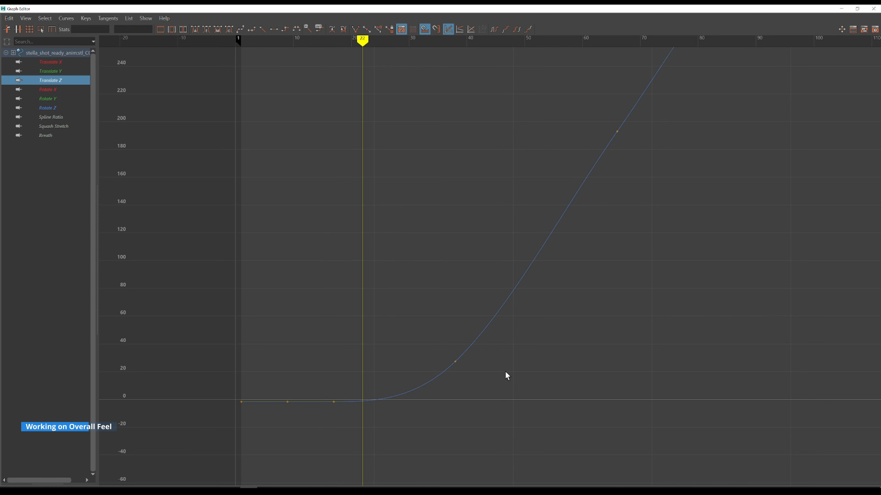
# Nudge the keys near the start of the Translate Z ramp to smooth the ease out of the standing pose
pyautogui.moveTo(431, 322); pyautogui.dragTo(534, 434)
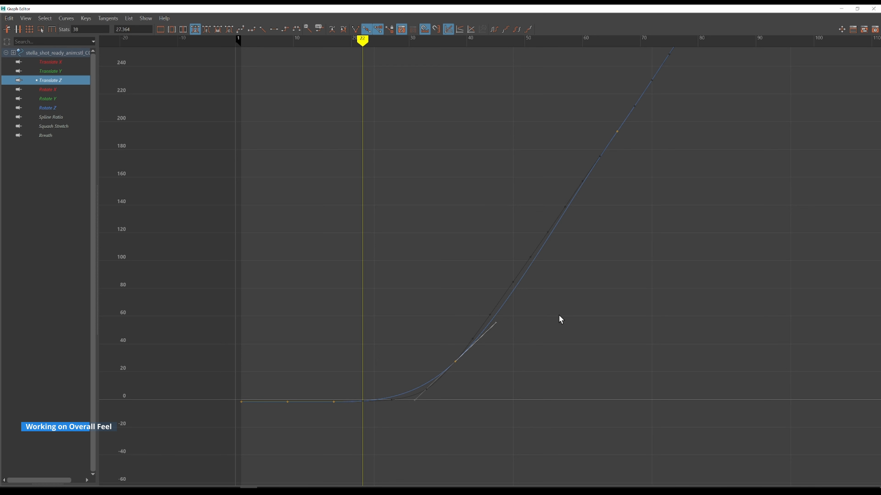
pyautogui.moveTo(558, 316); pyautogui.dragTo(556, 311, button='middle')
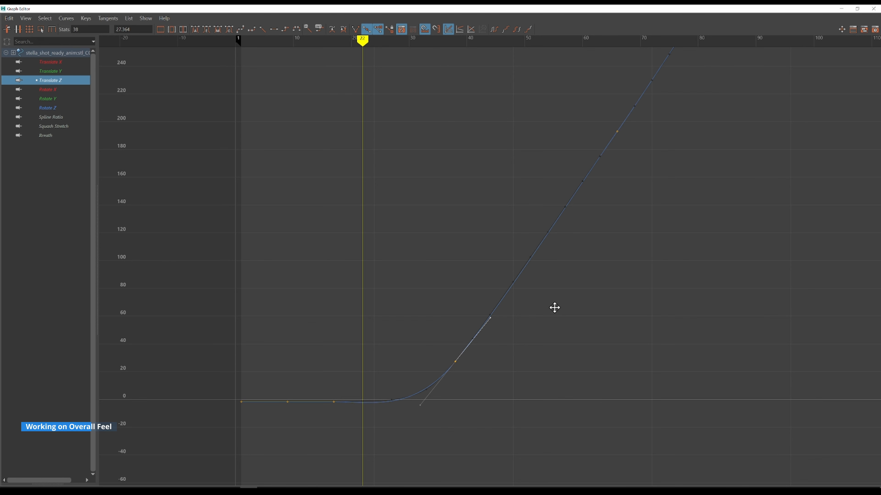
pyautogui.keyDown('alt'); pyautogui.moveTo(546, 314); pyautogui.dragTo(485, 388, button='right'); pyautogui.keyUp('alt')
pyautogui.moveTo(456, 402)
pyautogui.keyDown('alt'); pyautogui.keyDown('shift'); pyautogui.mouseDown(button='right')
pyautogui.moveTo(458, 381)
pyautogui.moveTo(457, 396)
pyautogui.mouseUp(button='right'); pyautogui.keyUp('shift'); pyautogui.keyUp('alt')
pyautogui.click(428, 357)
pyautogui.press('f')
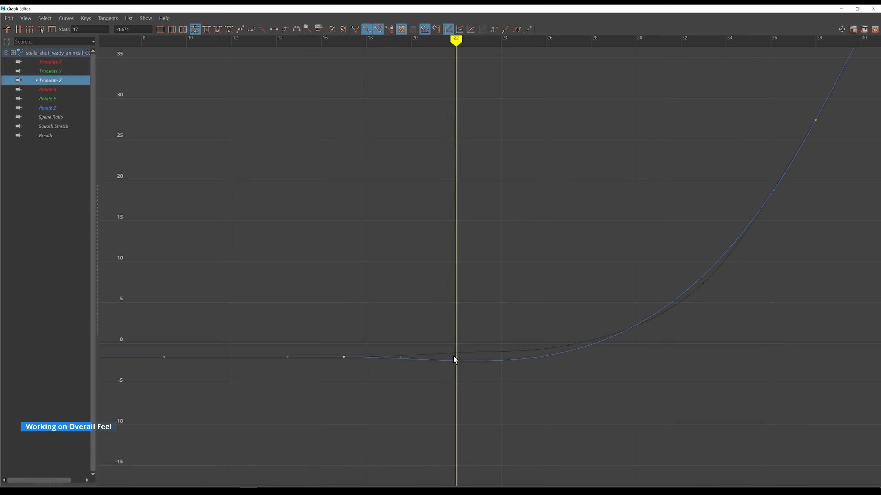
# Adjust the key around frame 36 to smooth the Translate Z acceleration into the walk
pyautogui.scroll(-3, 535, 353)
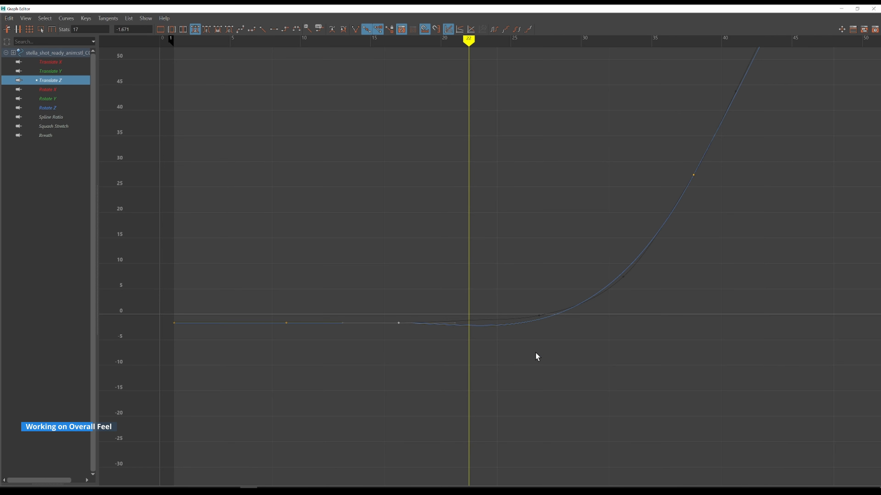
pyautogui.moveTo(655, 129); pyautogui.dragTo(710, 186)
pyautogui.moveTo(654, 191); pyautogui.dragTo(685, 239)
pyautogui.moveTo(688, 261); pyautogui.dragTo(686, 259, button='middle')
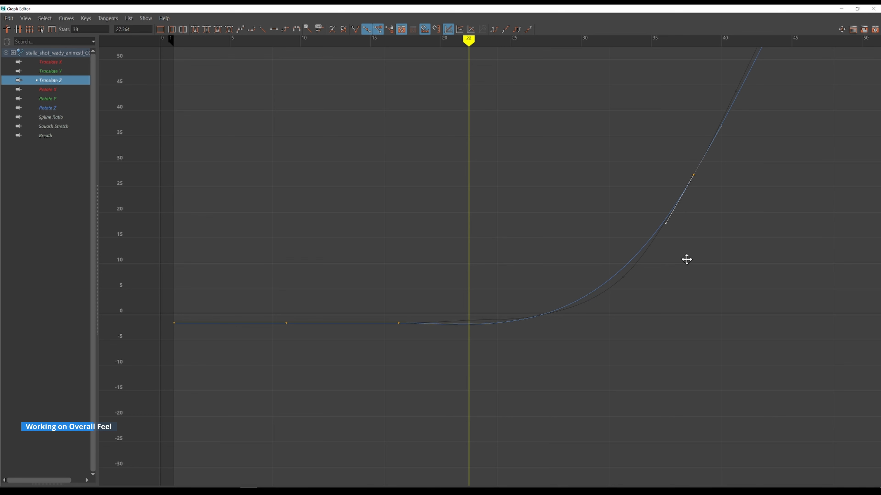
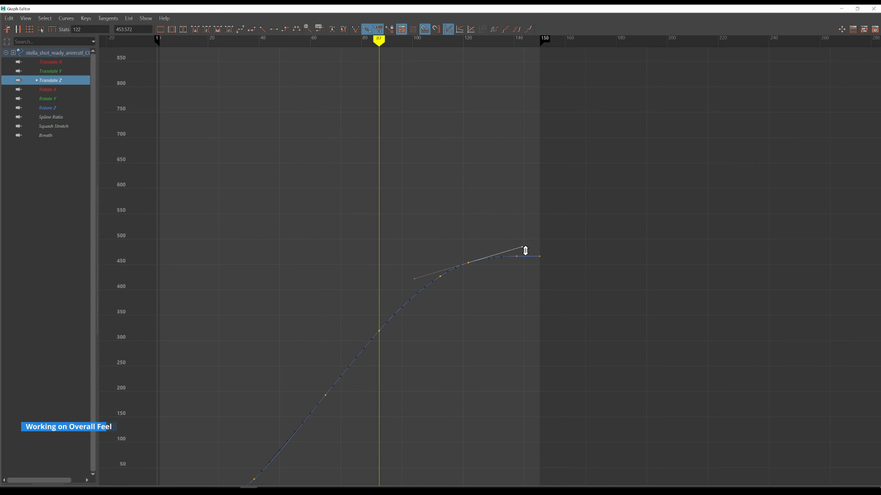
# Close the Graph Editor and playblast the walk over the full frame range, overwriting walk.mov, then close the player
pyautogui.click(858, 8)
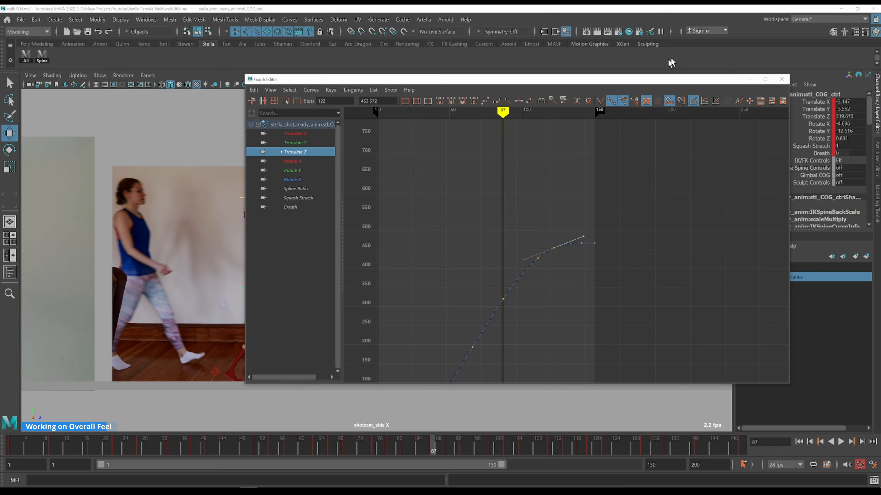
pyautogui.click(785, 78)
pyautogui.press('q')
pyautogui.scroll(-2, 312, 288)
pyautogui.keyDown('alt'); pyautogui.moveTo(286, 291); pyautogui.dragTo(527, 290, button='middle'); pyautogui.keyUp('alt')
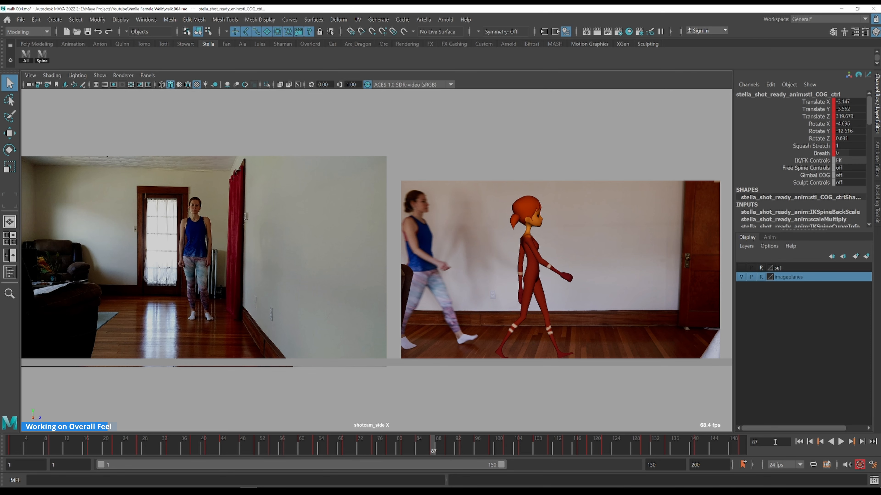
pyautogui.click(741, 448)
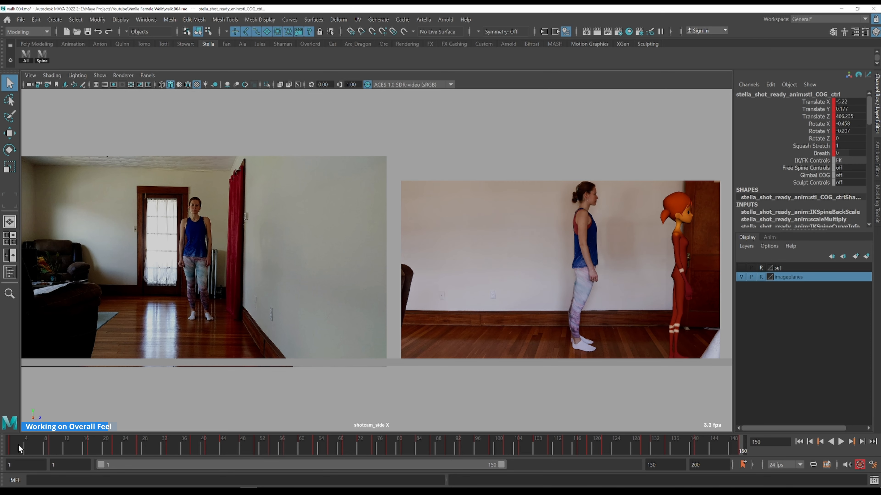
pyautogui.click(14, 449)
pyautogui.rightClick(116, 441)
pyautogui.click(161, 437)
pyautogui.click(423, 253)
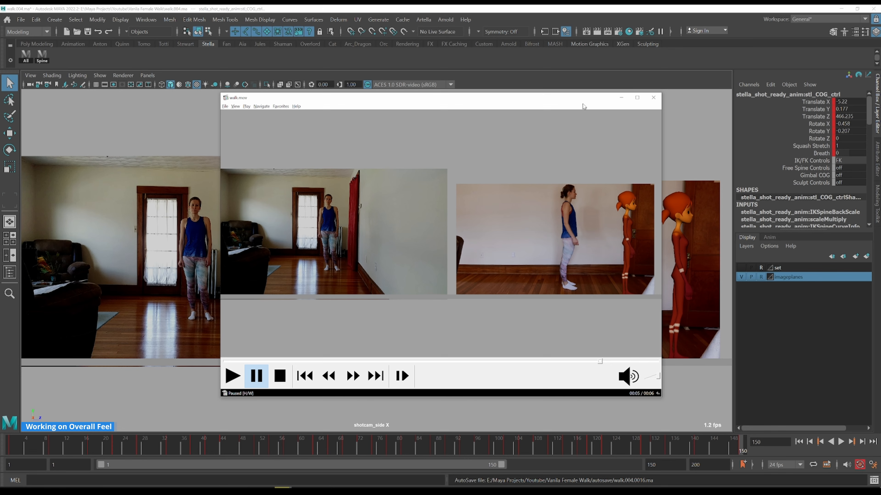
pyautogui.click(654, 98)
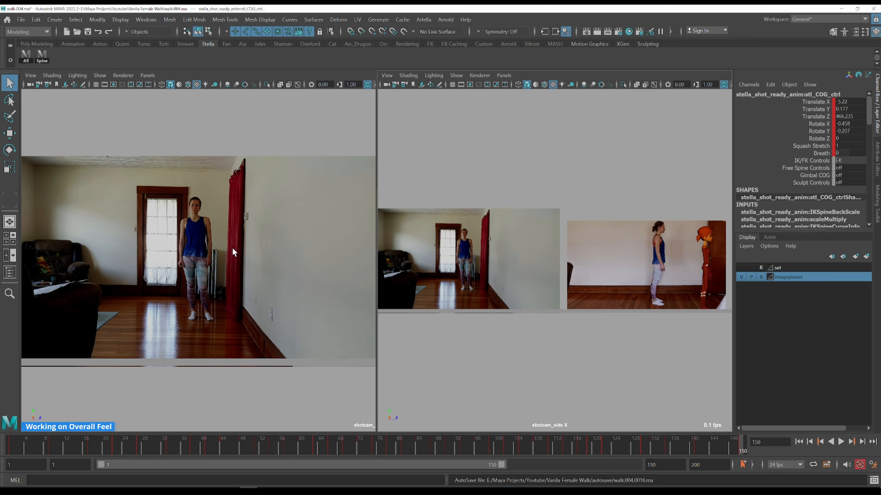
# Switch to the single shot-camera view and playblast the walk again, overwriting walk.mov
pyautogui.press('space')
pyautogui.rightClick(225, 441)
pyautogui.click(246, 441)
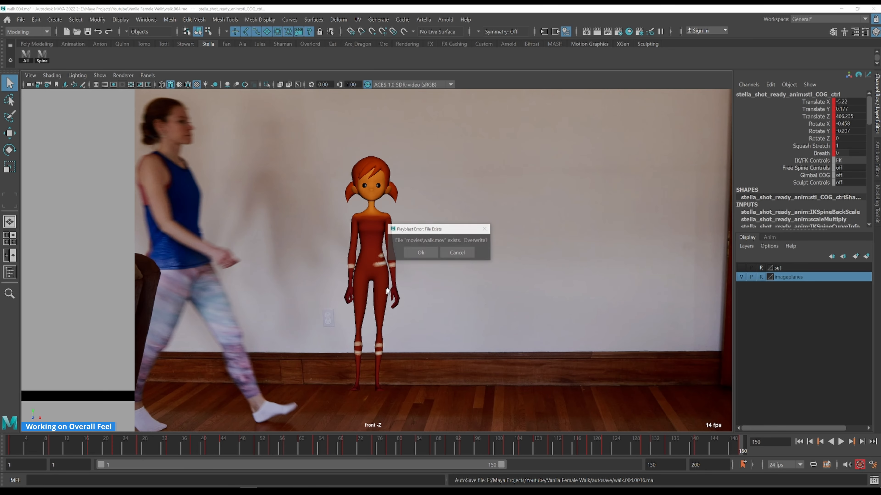
pyautogui.click(421, 253)
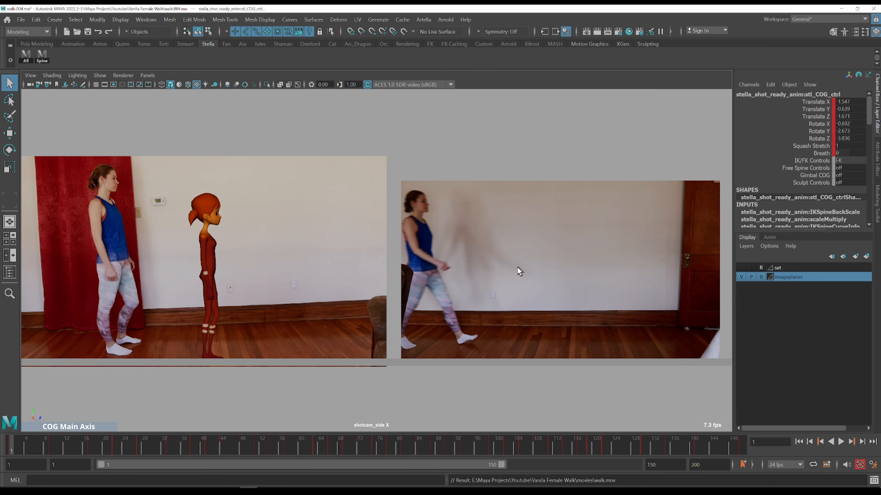
# Reopen the Graph Editor and frame the COG Translate Y curve to inspect its keys
pyautogui.hotkey('ctrl', 'g')
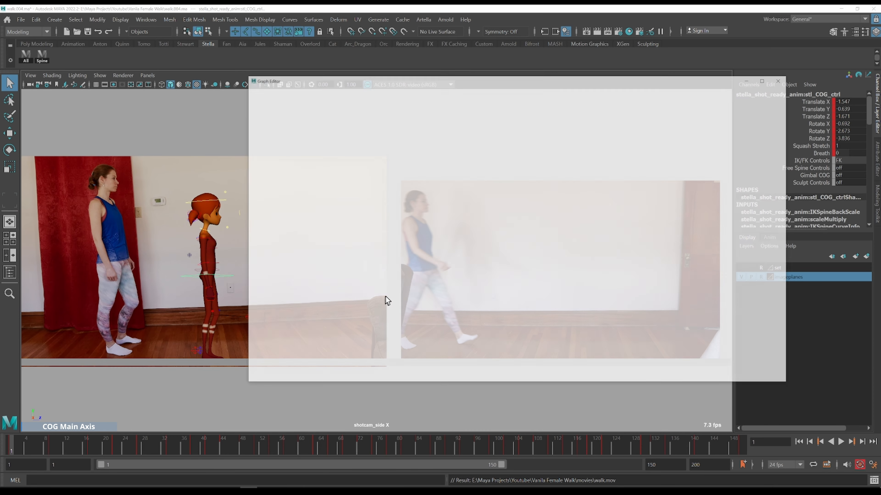
pyautogui.click(301, 143)
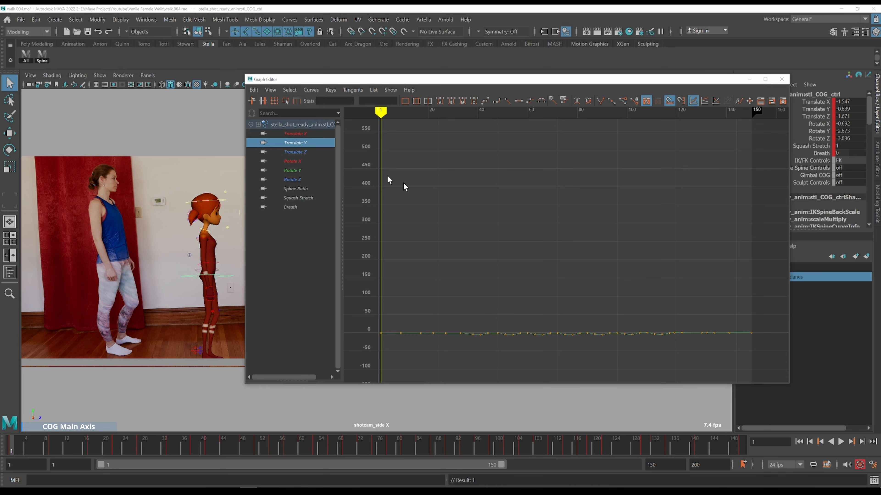
pyautogui.moveTo(397, 283); pyautogui.dragTo(540, 364)
pyautogui.press('f')
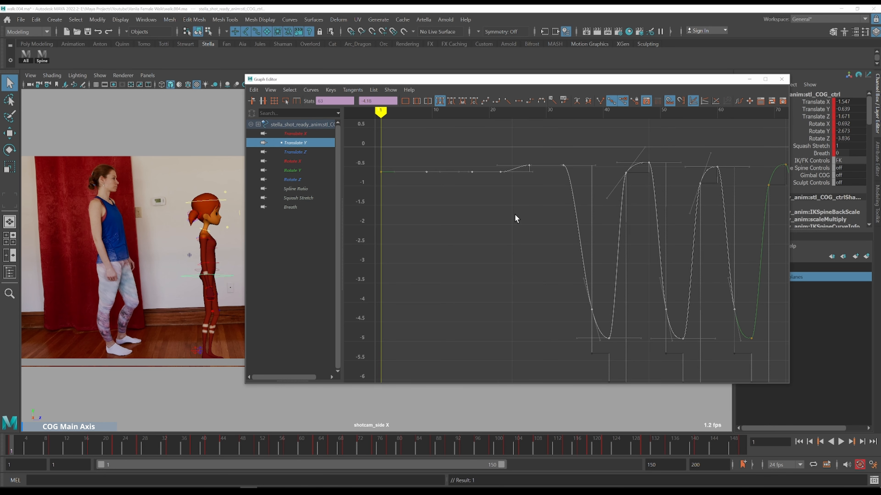
pyautogui.click(515, 214)
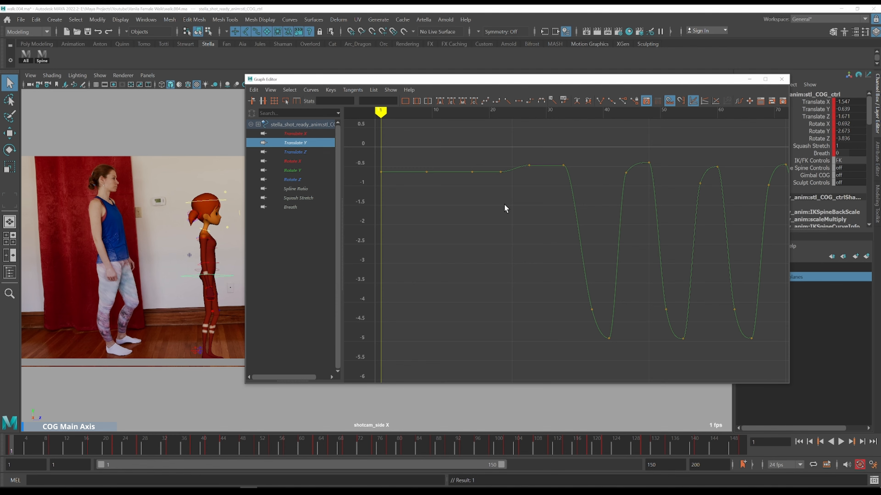
pyautogui.scroll(-3, 504, 204)
pyautogui.keyDown('alt'); pyautogui.keyDown('shift'); pyautogui.moveTo(643, 233); pyautogui.dragTo(647, 232, button='right'); pyautogui.keyUp('shift'); pyautogui.keyUp('alt')
pyautogui.keyDown('alt'); pyautogui.moveTo(648, 232); pyautogui.dragTo(572, 218, button='middle'); pyautogui.keyUp('alt')
# Reposition the Graph Editor, show the Translate Z curve, and scrub frames 17 to 38 comparing the walk start with the reference
pyautogui.moveTo(345, 78); pyautogui.dragTo(430, 64)
pyautogui.click(374, 138)
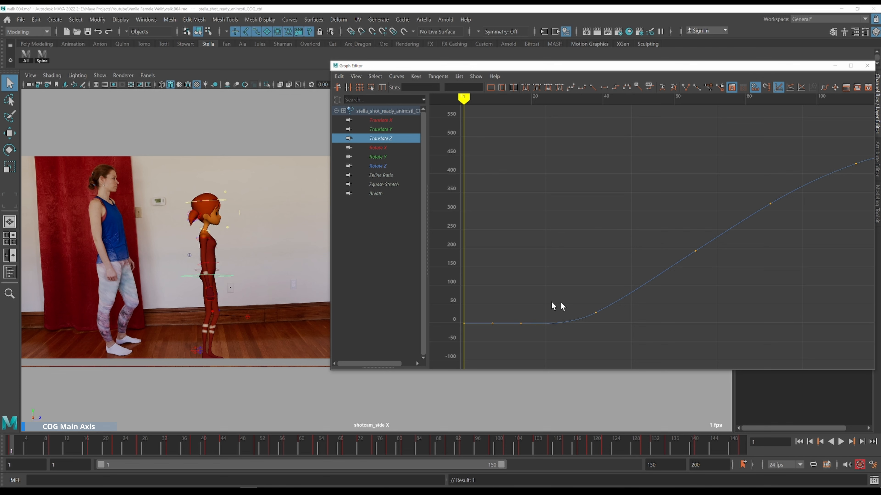
pyautogui.press('k')
pyautogui.moveTo(524, 300); pyautogui.dragTo(541, 288)
pyautogui.keyDown('alt'); pyautogui.moveTo(651, 138); pyautogui.dragTo(560, 193, button='middle'); pyautogui.keyUp('alt')
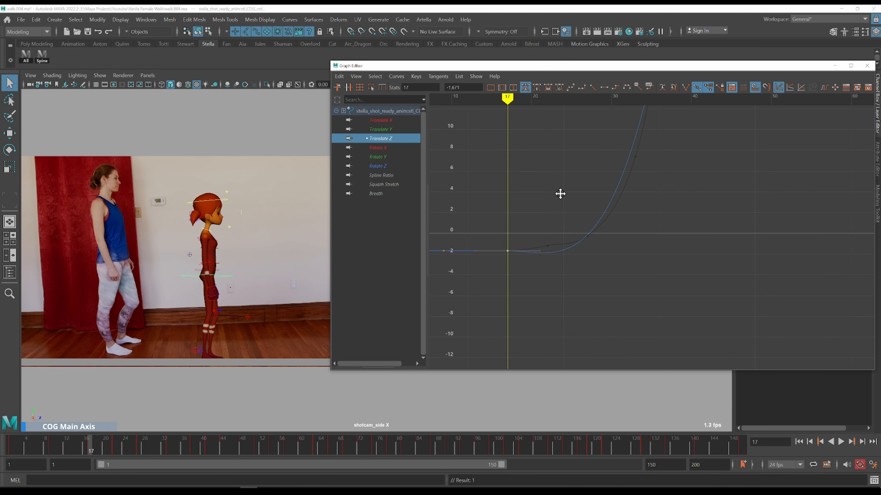
pyautogui.hotkey('alt', '.')
pyautogui.hotkey('alt', '.')
pyautogui.hotkey('alt', '.')
pyautogui.hotkey('alt', '.')
pyautogui.hotkey('alt', '.')
pyautogui.hotkey('alt', '.')
pyautogui.hotkey('alt', '.')
pyautogui.hotkey('alt', '.')
pyautogui.hotkey('alt', '.')
pyautogui.hotkey('alt', '.')
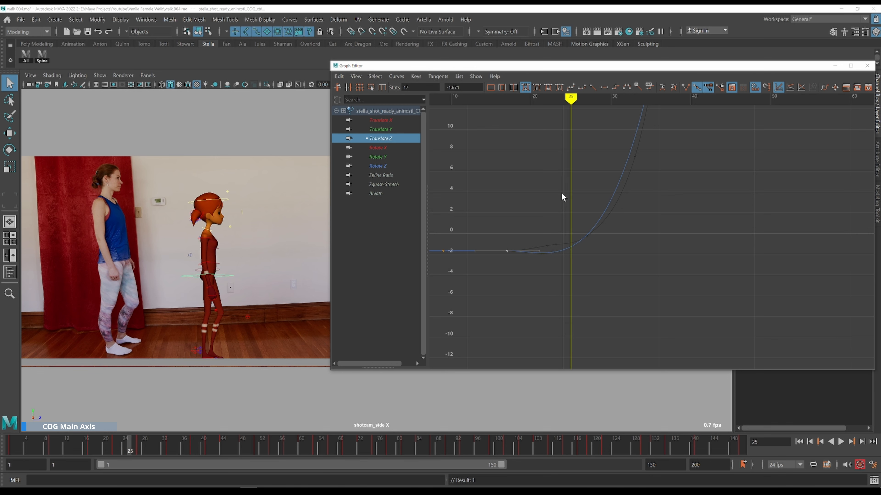
pyautogui.press('k')
pyautogui.moveTo(511, 225); pyautogui.dragTo(554, 226)
pyautogui.keyDown('alt'); pyautogui.keyDown('shift'); pyautogui.moveTo(652, 215); pyautogui.dragTo(652, 235, button='right'); pyautogui.keyUp('shift'); pyautogui.keyUp('alt')
pyautogui.press('k')
pyautogui.click(674, 161)
pyautogui.keyDown('alt'); pyautogui.moveTo(661, 161); pyautogui.dragTo(605, 167, button='middle'); pyautogui.keyUp('alt')
pyautogui.keyDown('shift'); pyautogui.moveTo(637, 198); pyautogui.dragTo(636, 194, button='middle'); pyautogui.keyUp('shift')
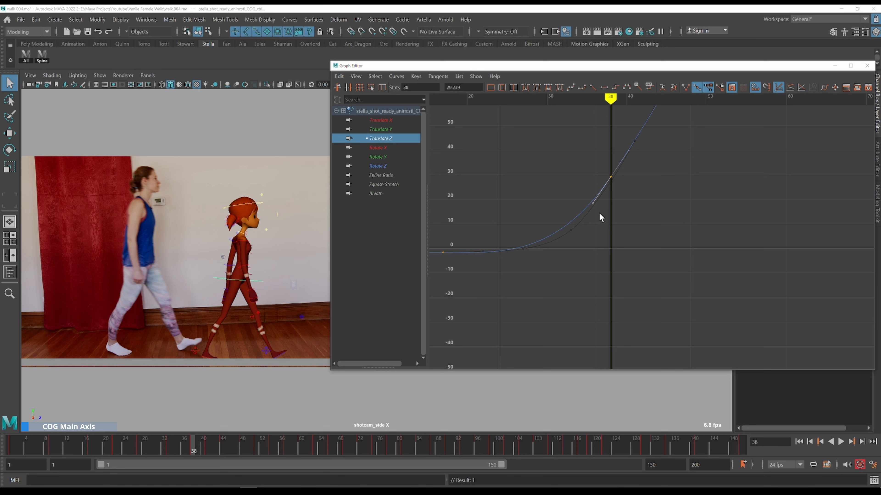
pyautogui.press('k')
pyautogui.click(563, 220)
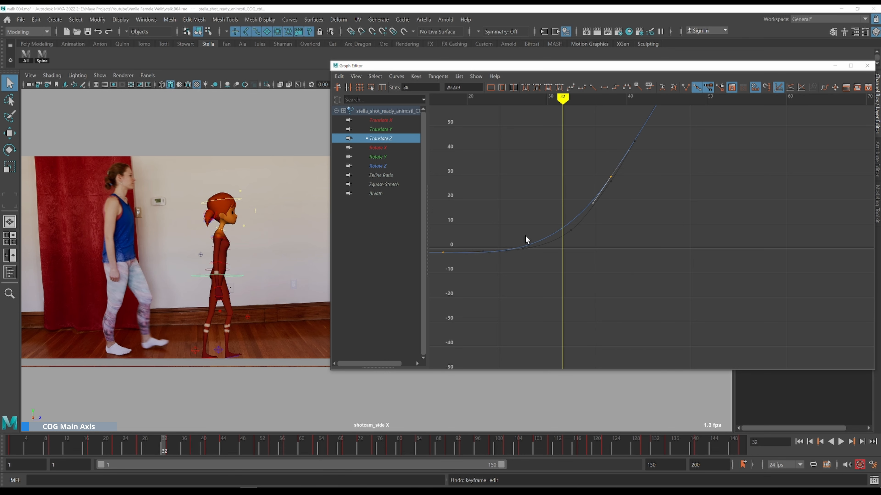
pyautogui.press('k')
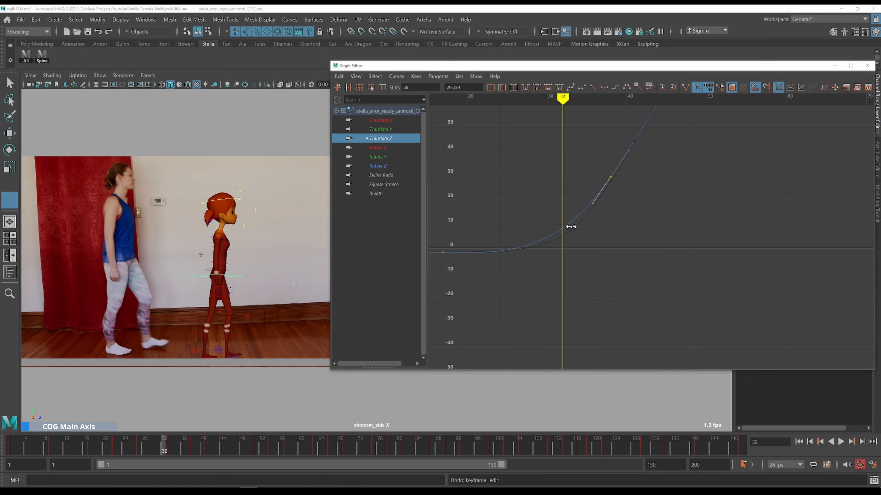
pyautogui.click(572, 223)
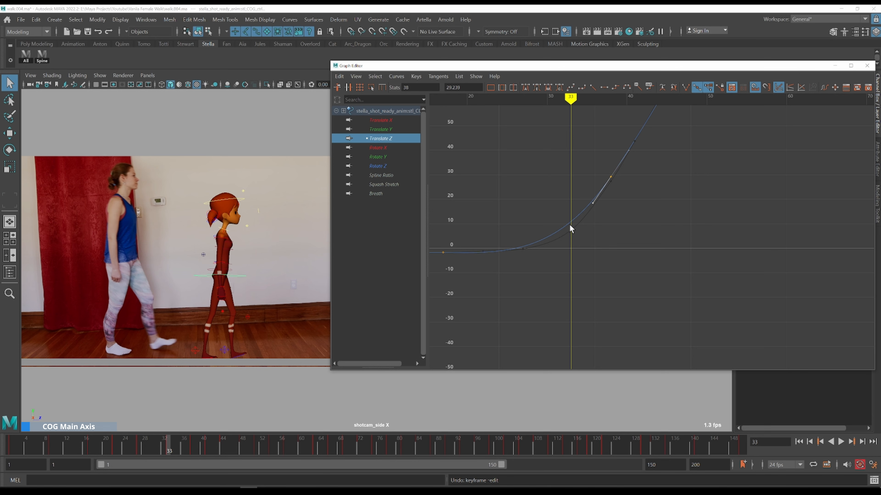
# Insert a key at frame 33 on the Translate Z curve and lower it slightly
pyautogui.press('i')
pyautogui.middleClick(570, 222)
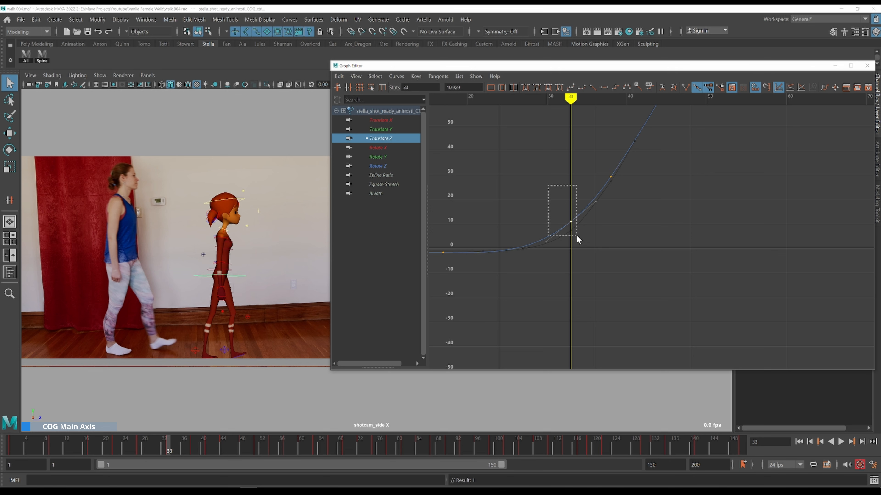
pyautogui.moveTo(576, 239); pyautogui.dragTo(576, 238)
pyautogui.press('w')
pyautogui.moveTo(588, 230); pyautogui.dragTo(588, 238, button='middle')
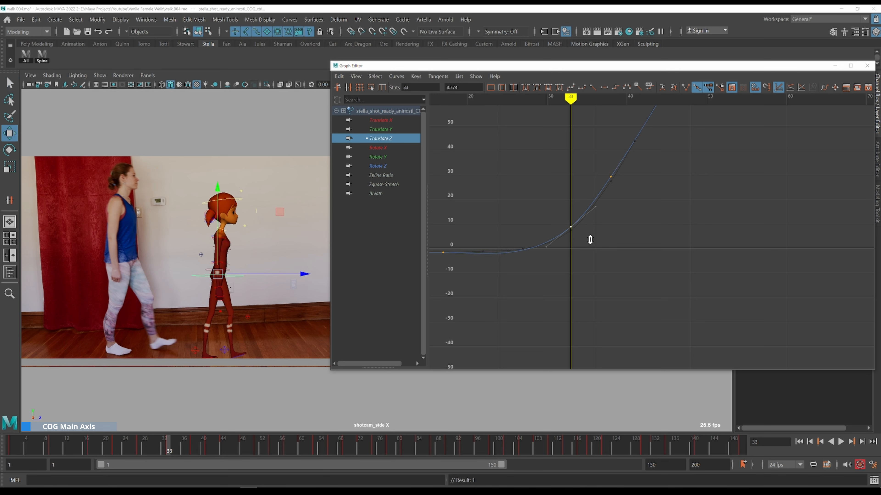
pyautogui.moveTo(590, 241); pyautogui.dragTo(591, 241, button='middle')
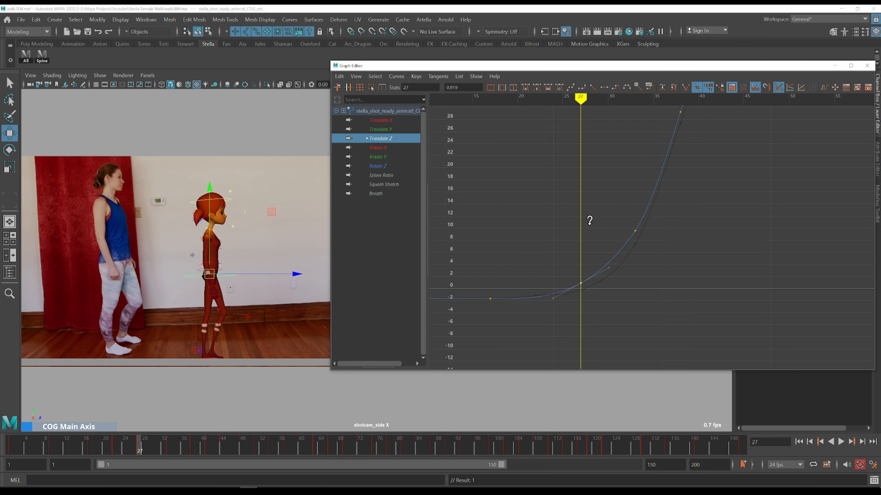
# Lower the frame 27 Translate Z key to about 0.1 and delete the key at frame 33
pyautogui.moveTo(590, 221); pyautogui.dragTo(594, 230, button='middle')
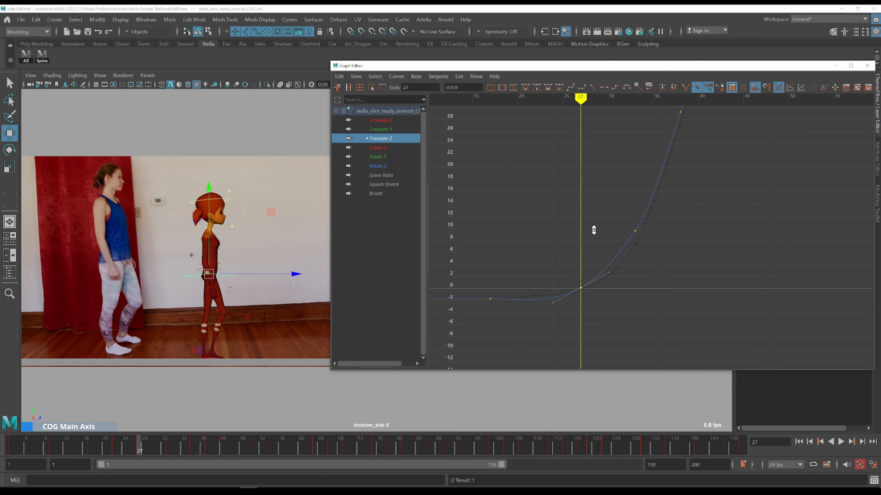
pyautogui.moveTo(618, 205); pyautogui.dragTo(691, 271)
pyautogui.press('Delete')
# Reshape the tangent of the frame 27 key to steepen the Translate Z ramp, checking frames 27 to 35
pyautogui.click(693, 270)
pyautogui.moveTo(550, 252); pyautogui.dragTo(611, 290)
pyautogui.keyDown('alt'); pyautogui.moveTo(655, 290); pyautogui.dragTo(680, 308, button='middle'); pyautogui.keyUp('alt')
pyautogui.hotkey('alt', '.')
pyautogui.hotkey('alt', '.')
pyautogui.hotkey('alt', '.')
pyautogui.hotkey('alt', '.')
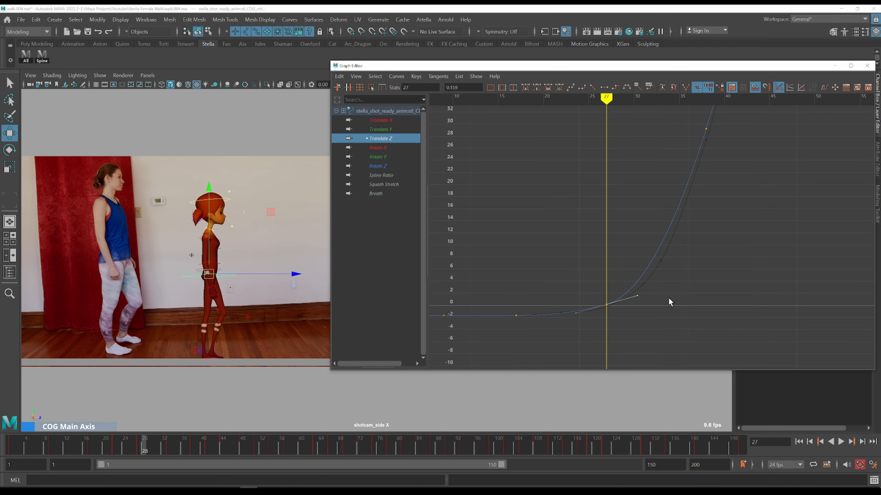
pyautogui.hotkey('alt', '.')
pyautogui.hotkey('alt', '.')
pyautogui.hotkey('alt', '.')
pyautogui.hotkey('alt', '.')
pyautogui.hotkey('alt', '.')
pyautogui.hotkey('alt', '.')
pyautogui.hotkey('alt', '.')
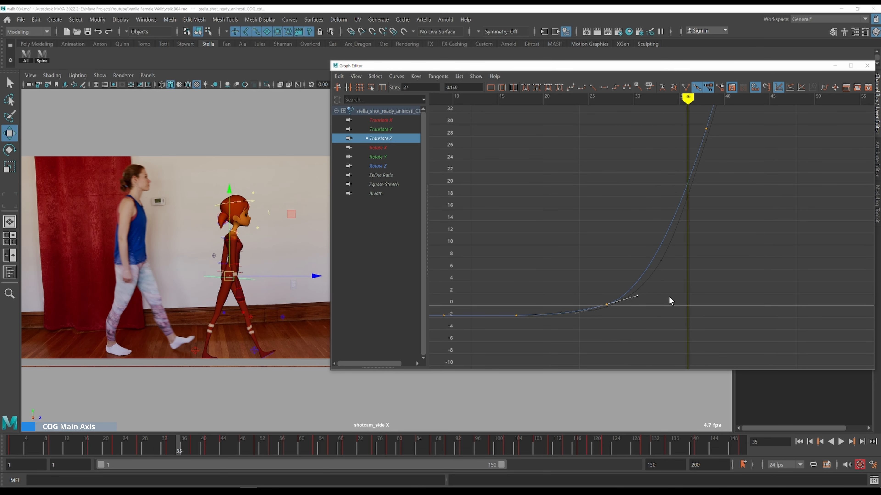
pyautogui.click(606, 271)
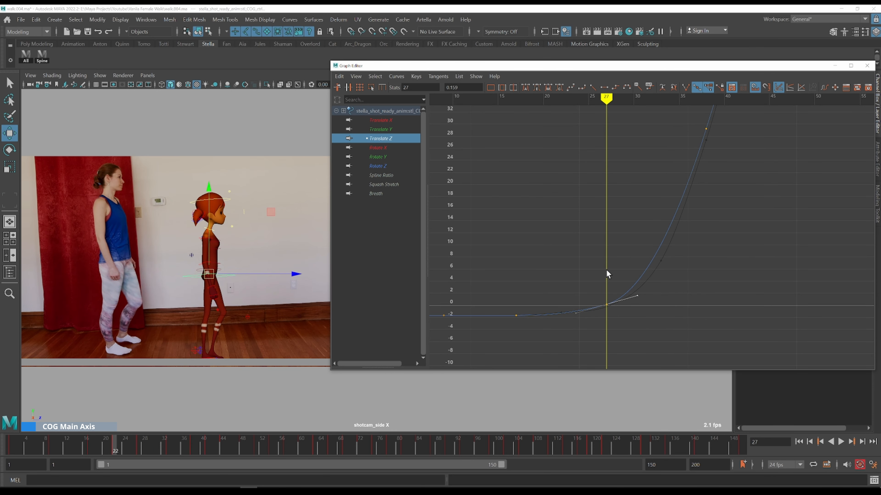
pyautogui.hotkey('alt', ',')
pyautogui.hotkey('alt', ',')
pyautogui.hotkey('alt', ',')
pyautogui.hotkey('alt', ',')
pyautogui.hotkey('alt', ',')
pyautogui.hotkey('alt', ',')
pyautogui.hotkey('alt', ',')
pyautogui.hotkey('alt', ',')
pyautogui.hotkey('alt', ',')
pyautogui.hotkey('alt', ',')
pyautogui.hotkey('alt', ',')
pyautogui.hotkey('alt', ',')
pyautogui.hotkey('alt', ',')
pyautogui.hotkey('alt', ',')
pyautogui.hotkey('alt', ',')
pyautogui.hotkey('alt', ',')
pyautogui.hotkey('alt', ',')
pyautogui.hotkey('alt', ',')
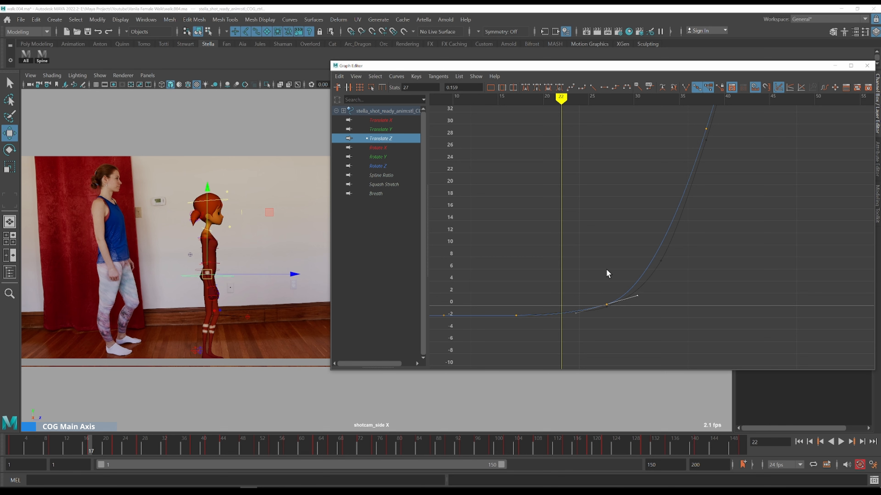
pyautogui.press('.')
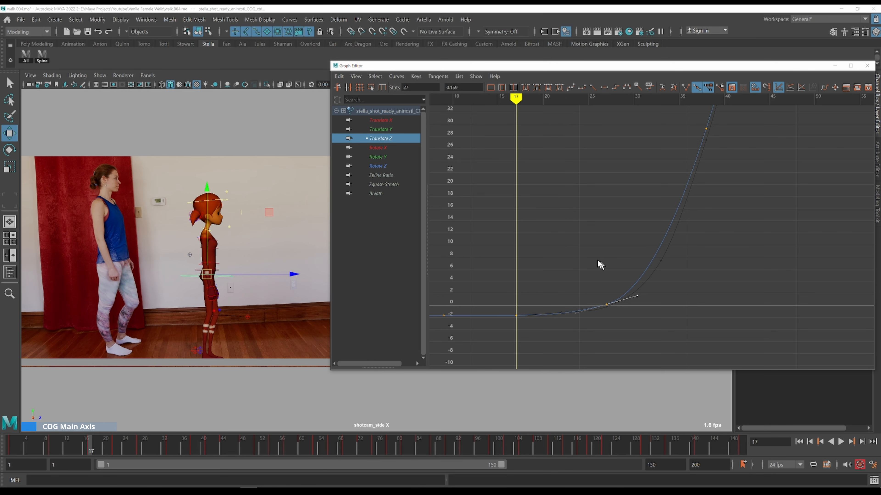
pyautogui.keyDown('alt'); pyautogui.moveTo(599, 263); pyautogui.dragTo(615, 243, button='right'); pyautogui.keyUp('alt')
pyautogui.keyDown('alt'); pyautogui.moveTo(637, 298); pyautogui.dragTo(640, 173, button='middle'); pyautogui.keyUp('alt')
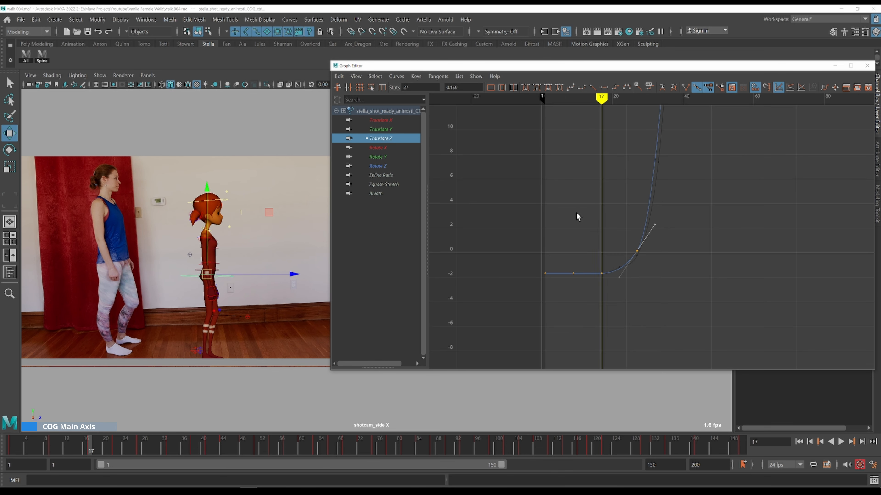
# Zoom into the flat resting section of the Translate Z curve and step through its keys
pyautogui.moveTo(570, 238); pyautogui.dragTo(639, 305)
pyautogui.press('f')
pyautogui.keyDown('alt'); pyautogui.moveTo(640, 276); pyautogui.dragTo(624, 270, button='right'); pyautogui.keyUp('alt')
pyautogui.moveTo(574, 259); pyautogui.dragTo(607, 306)
pyautogui.press('f')
pyautogui.keyDown('alt'); pyautogui.moveTo(673, 290); pyautogui.dragTo(657, 285, button='right'); pyautogui.keyUp('alt')
pyautogui.keyDown('alt'); pyautogui.moveTo(657, 285); pyautogui.dragTo(535, 305, button='middle'); pyautogui.keyUp('alt')
pyautogui.keyDown('alt'); pyautogui.keyDown('shift'); pyautogui.moveTo(577, 279); pyautogui.dragTo(576, 295, button='right'); pyautogui.keyUp('shift'); pyautogui.keyUp('alt')
pyautogui.press(',')
pyautogui.press('.')
pyautogui.press(',')
pyautogui.press('.')
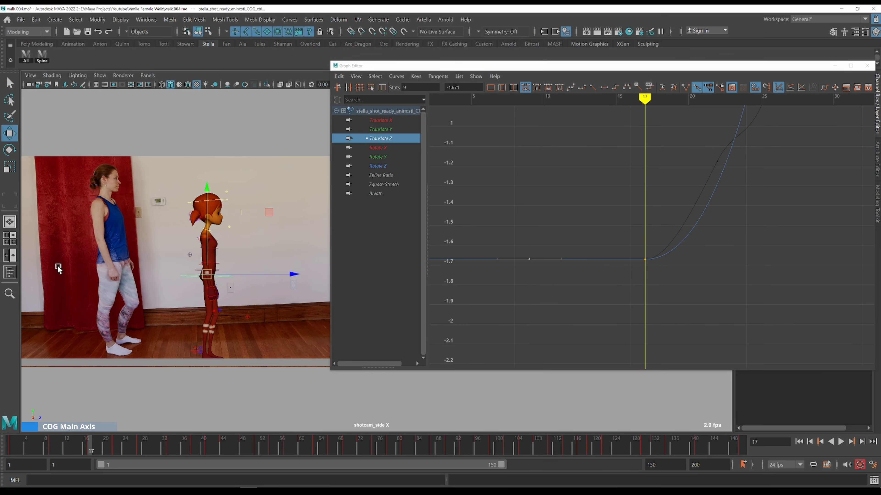
# Level the key at frame 9 with the resting Translate Z value and select the frame 17 key
pyautogui.keyDown('alt'); pyautogui.moveTo(62, 248); pyautogui.dragTo(85, 247, button='right'); pyautogui.keyUp('alt')
pyautogui.keyDown('alt'); pyautogui.moveTo(87, 247); pyautogui.dragTo(183, 214, button='middle'); pyautogui.keyUp('alt')
pyautogui.keyDown('alt'); pyautogui.moveTo(116, 217); pyautogui.dragTo(140, 215, button='right'); pyautogui.keyUp('alt')
pyautogui.keyDown('alt'); pyautogui.moveTo(222, 183); pyautogui.dragTo(162, 200, button='middle'); pyautogui.keyUp('alt')
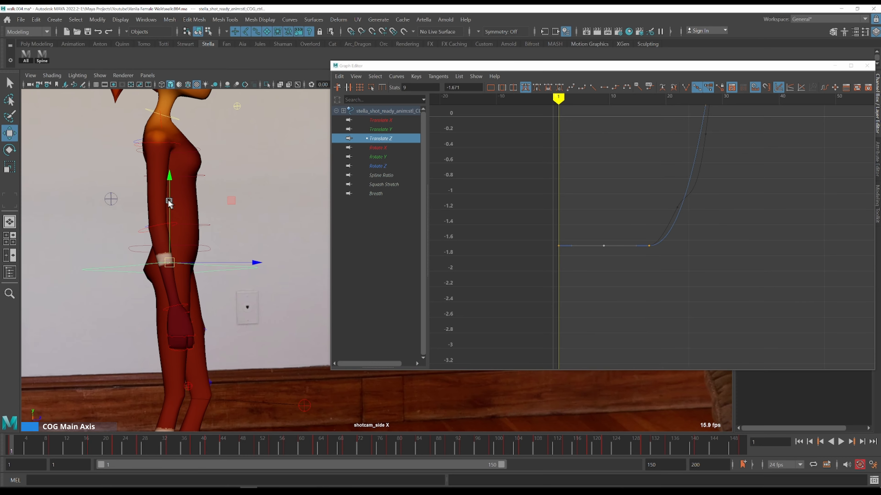
pyautogui.press('.')
pyautogui.press('.')
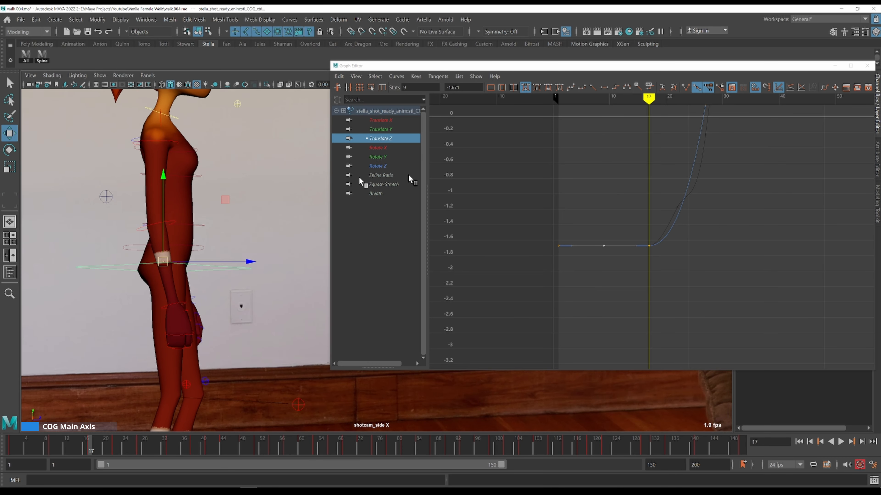
pyautogui.press(',')
pyautogui.keyDown('shift'); pyautogui.moveTo(545, 222); pyautogui.dragTo(582, 254); pyautogui.keyUp('shift')
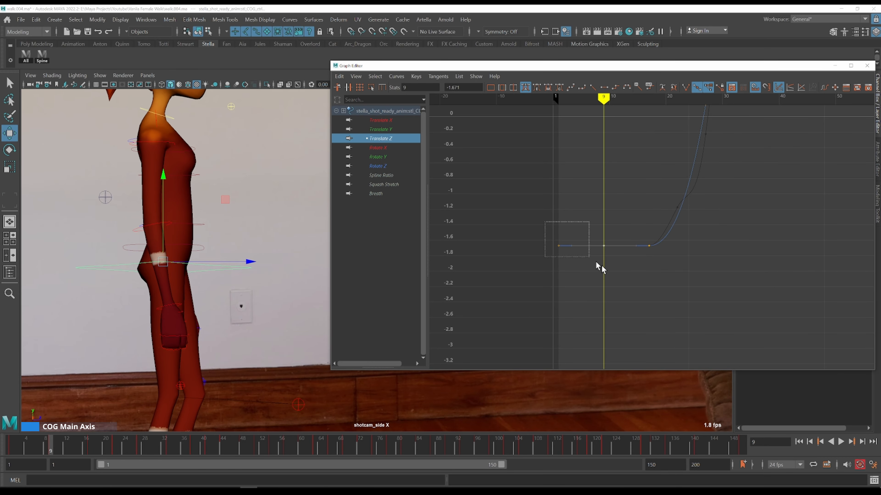
pyautogui.keyDown('alt'); pyautogui.moveTo(583, 253); pyautogui.dragTo(620, 252, button='right'); pyautogui.keyUp('alt')
pyautogui.keyDown('alt'); pyautogui.moveTo(626, 215); pyautogui.dragTo(622, 202, button='middle'); pyautogui.keyUp('alt')
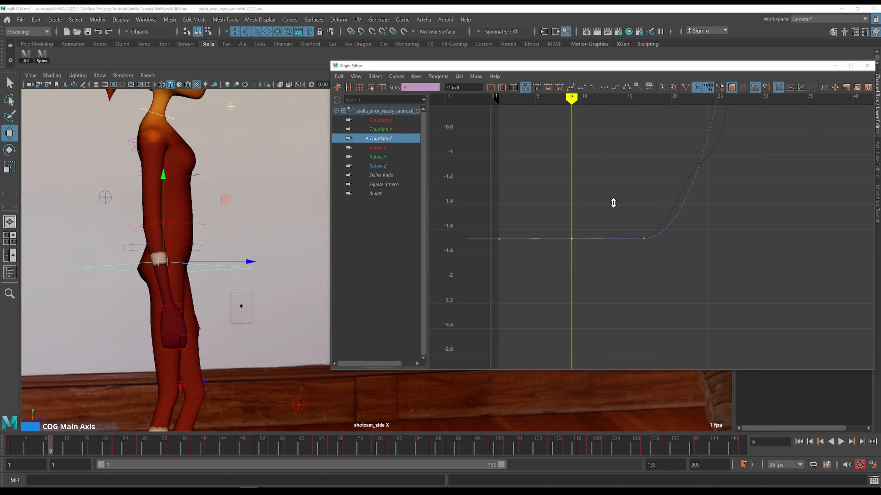
pyautogui.click(644, 238)
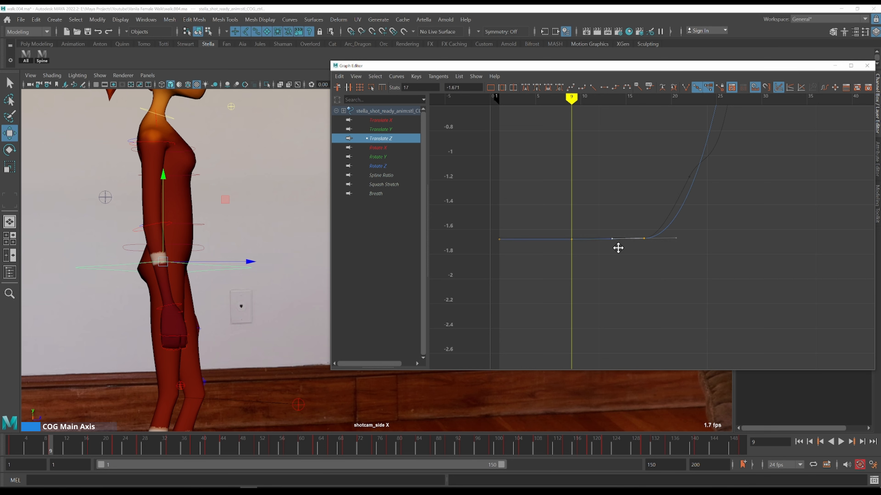
# Frame the Translate Z curve and move the viewport camera closer to the character
pyautogui.press('.')
pyautogui.press(',')
pyautogui.press('.')
pyautogui.press('f')
pyautogui.scroll(-3, 616, 191)
pyautogui.scroll(-5, 227, 195)
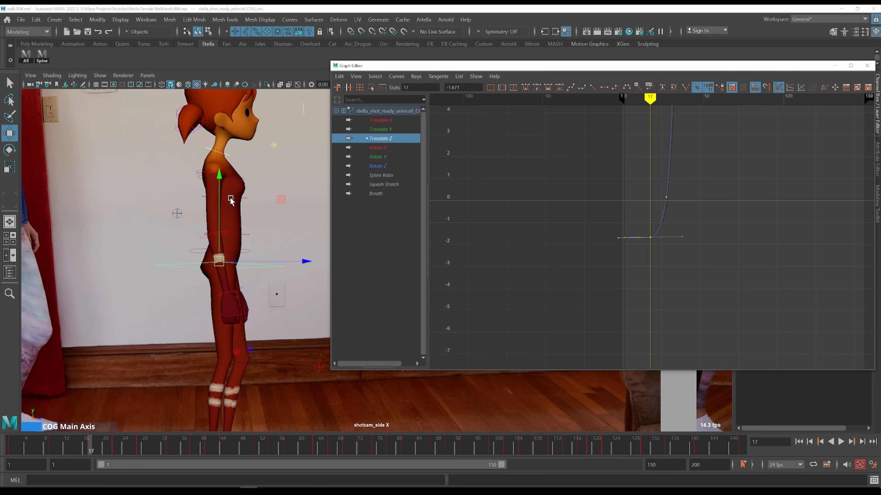
pyautogui.keyDown('alt'); pyautogui.moveTo(248, 196); pyautogui.dragTo(173, 157, button='middle'); pyautogui.keyUp('alt')
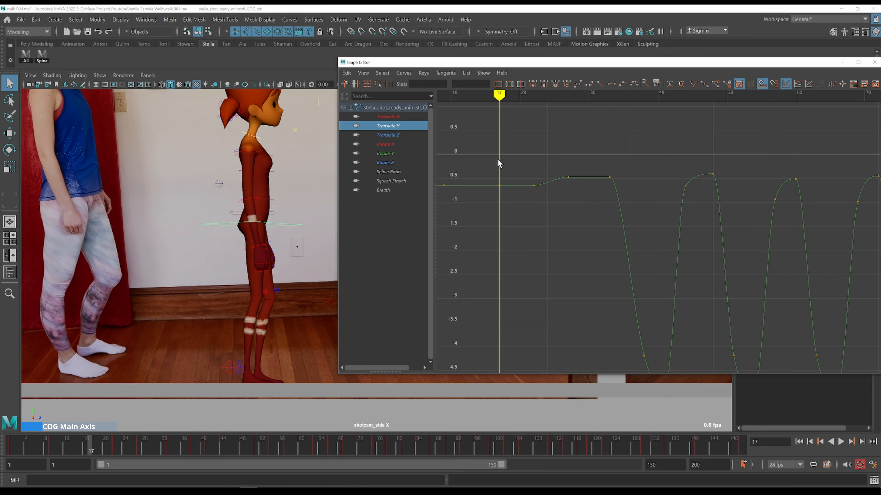
pyautogui.scroll(-3, 497, 160)
pyautogui.scroll(3, 539, 154)
pyautogui.press(',')
pyautogui.press('.')
# Step frame by frame from about frame 17 to 33, comparing the character's pose with the reference video
pyautogui.press('.')
pyautogui.press('.')
pyautogui.press('.')
pyautogui.press(',')
pyautogui.hotkey('alt', '.')
pyautogui.hotkey('alt', '.')
pyautogui.hotkey('alt', '.')
pyautogui.press(',')
pyautogui.hotkey('alt', '.')
pyautogui.hotkey('alt', '.')
pyautogui.hotkey('alt', '.')
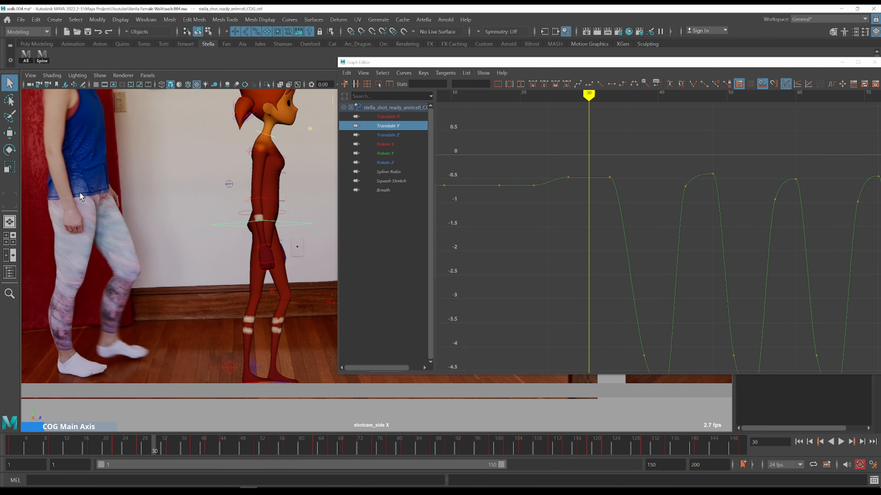
pyautogui.press(',')
pyautogui.hotkey('alt', '.')
pyautogui.hotkey('alt', '.')
pyautogui.press(',')
pyautogui.hotkey('alt', '.')
pyautogui.hotkey('alt', '.')
pyautogui.hotkey('alt', '.')
pyautogui.hotkey('alt', '.')
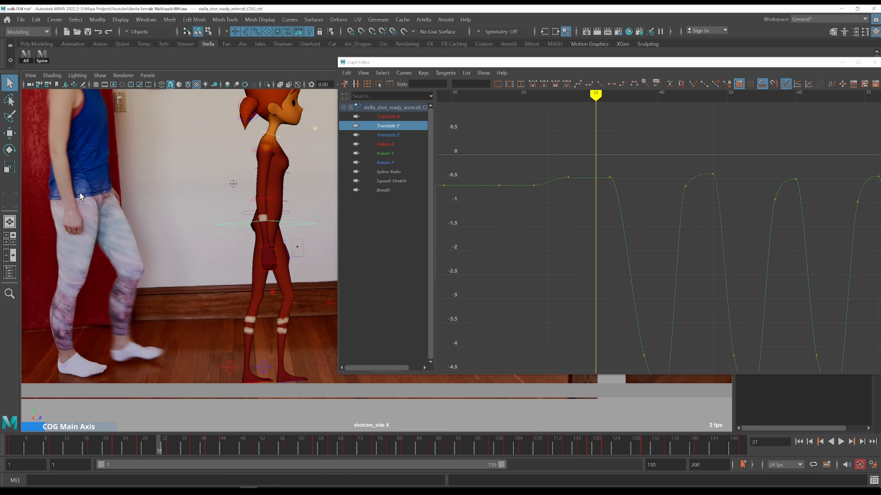
pyautogui.hotkey('alt', ',')
pyautogui.press(',')
pyautogui.hotkey('alt', '.')
pyautogui.hotkey('alt', '.')
pyautogui.hotkey('alt', '.')
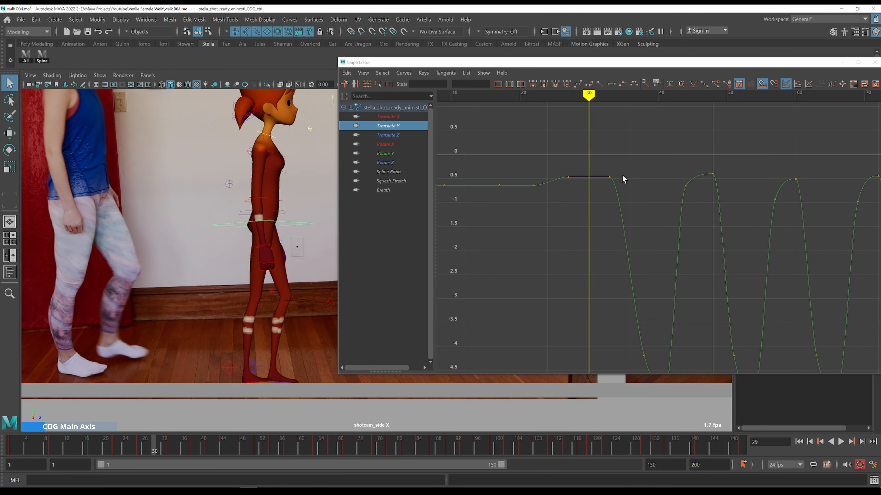
pyautogui.hotkey('alt', '.')
pyautogui.hotkey('alt', '.')
pyautogui.press(',')
pyautogui.hotkey('alt', '.')
pyautogui.hotkey('alt', '.')
pyautogui.hotkey('alt', '.')
pyautogui.hotkey('alt', '.')
pyautogui.hotkey('alt', '.')
pyautogui.press(',')
pyautogui.hotkey('alt', '.')
pyautogui.hotkey('alt', '.')
pyautogui.hotkey('alt', '.')
pyautogui.hotkey('alt', '.')
pyautogui.hotkey('alt', '.')
pyautogui.press(',')
pyautogui.hotkey('alt', '.')
pyautogui.hotkey('alt', '.')
pyautogui.hotkey('alt', '.')
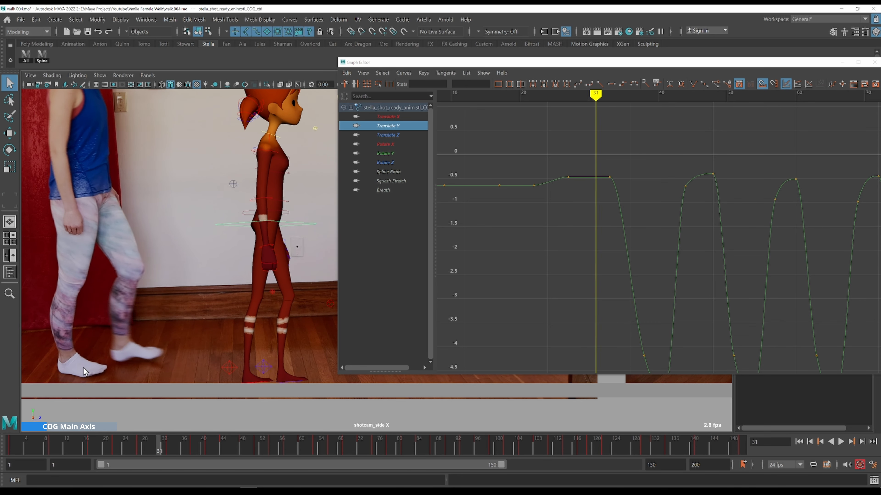
pyautogui.hotkey('alt', '.')
pyautogui.hotkey('alt', '.')
pyautogui.hotkey('alt', '.')
pyautogui.hotkey('alt', '.')
pyautogui.hotkey('alt', '.')
pyautogui.hotkey('alt', '.')
pyautogui.hotkey('alt', '.')
pyautogui.hotkey('alt', '.')
pyautogui.hotkey('alt', '.')
# Select the Translate Y key near frame 27 and nudge it slightly upward with the Move tool
pyautogui.moveTo(602, 162); pyautogui.dragTo(632, 210)
pyautogui.moveTo(555, 167); pyautogui.dragTo(588, 205)
pyautogui.press('f')
pyautogui.scroll(-3, 602, 220)
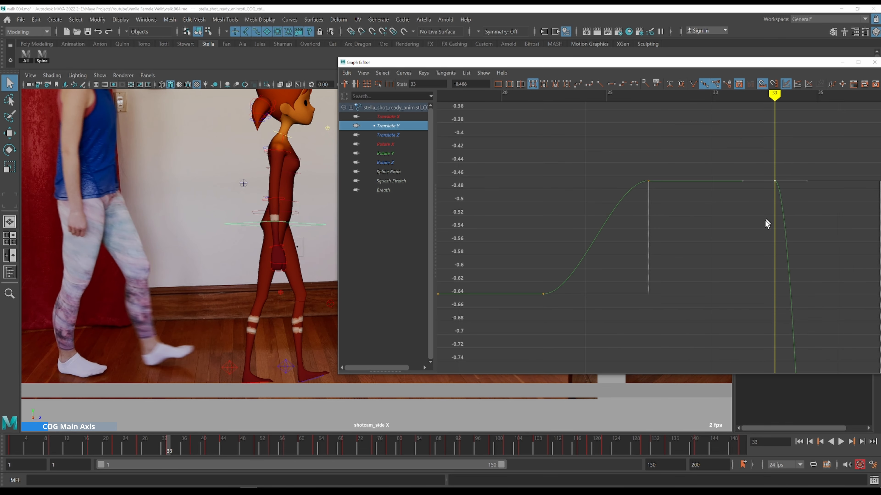
pyautogui.press('w')
pyautogui.moveTo(703, 273)
pyautogui.mouseDown(button='middle')
pyautogui.moveTo(704, 246)
pyautogui.moveTo(704, 256)
pyautogui.mouseUp(button='middle')
pyautogui.scroll(-5, 691, 237)
pyautogui.moveTo(725, 254)
pyautogui.keyDown('alt'); pyautogui.keyDown('shift'); pyautogui.mouseDown(button='right')
pyautogui.moveTo(724, 243)
pyautogui.moveTo(722, 249)
pyautogui.mouseUp(button='right'); pyautogui.keyUp('shift'); pyautogui.keyUp('alt')
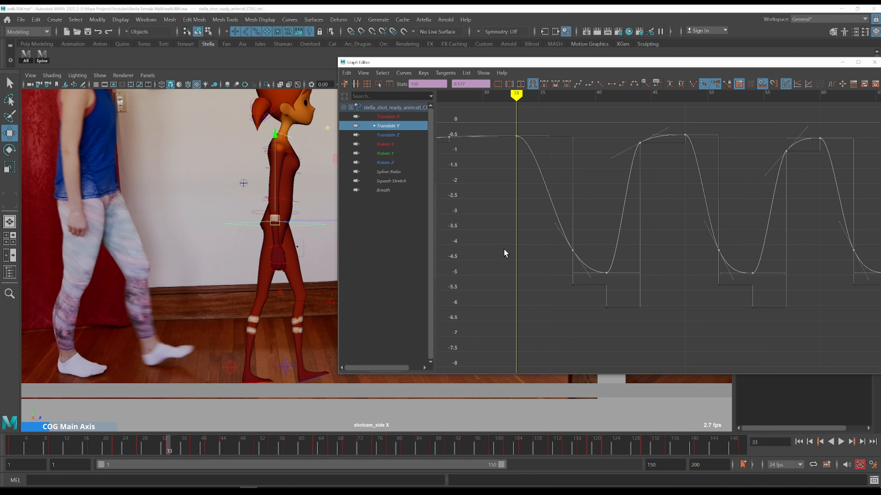
# Select all rig controls to inspect their curves, then reselect the COG control and show its Translate Y curve
pyautogui.click(481, 200)
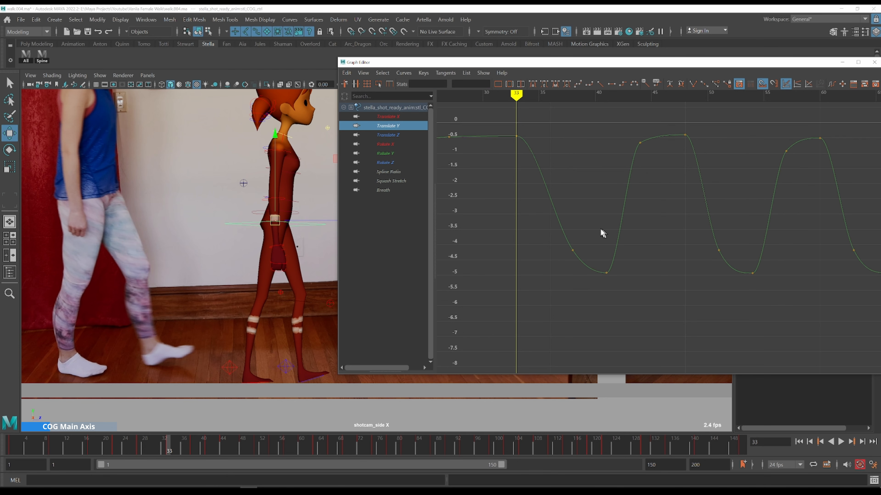
pyautogui.moveTo(600, 230); pyautogui.dragTo(534, 269)
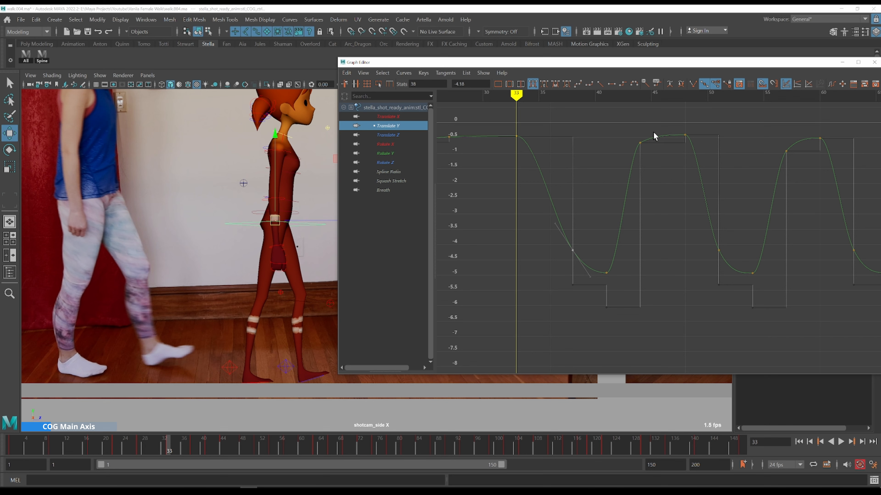
pyautogui.keyDown('alt'); pyautogui.moveTo(674, 187); pyautogui.dragTo(637, 190, button='middle'); pyautogui.keyUp('alt')
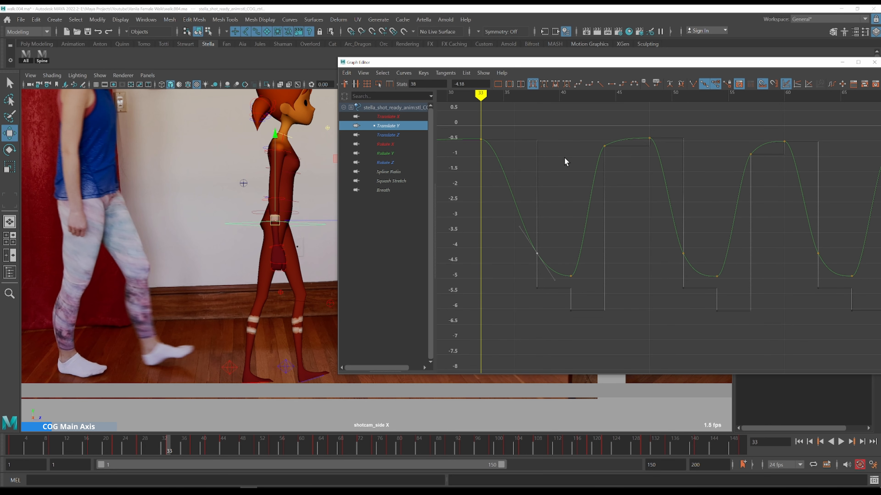
pyautogui.click(563, 173)
pyautogui.click(26, 56)
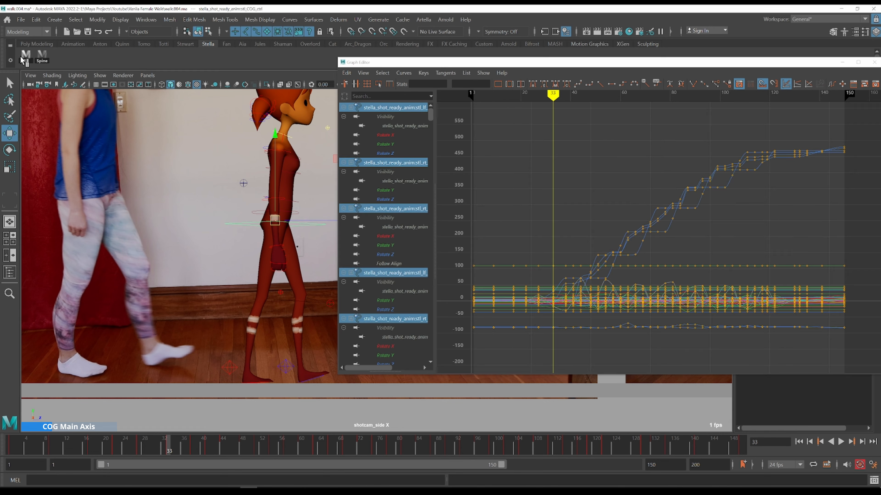
pyautogui.keyDown('alt'); pyautogui.moveTo(629, 203); pyautogui.dragTo(497, 154, button='right'); pyautogui.keyUp('alt')
pyautogui.moveTo(796, 329); pyautogui.dragTo(796, 329)
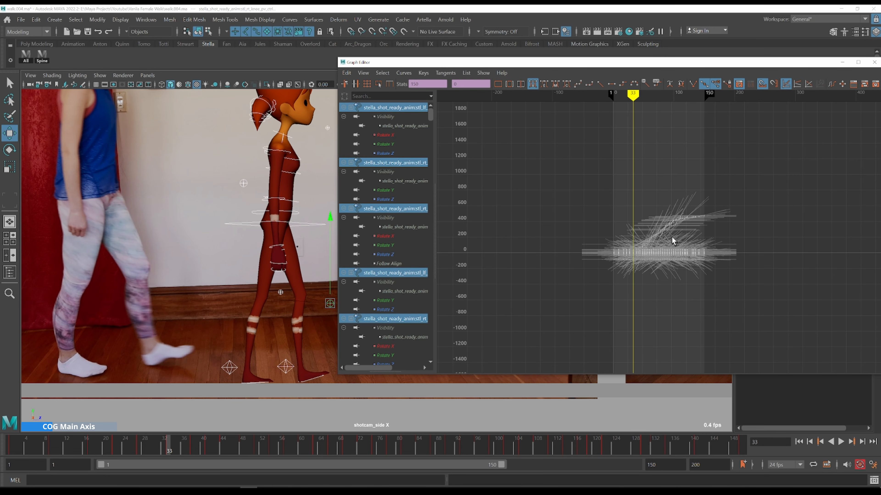
pyautogui.moveTo(666, 224); pyautogui.dragTo(704, 300, button='right')
pyautogui.click(649, 115)
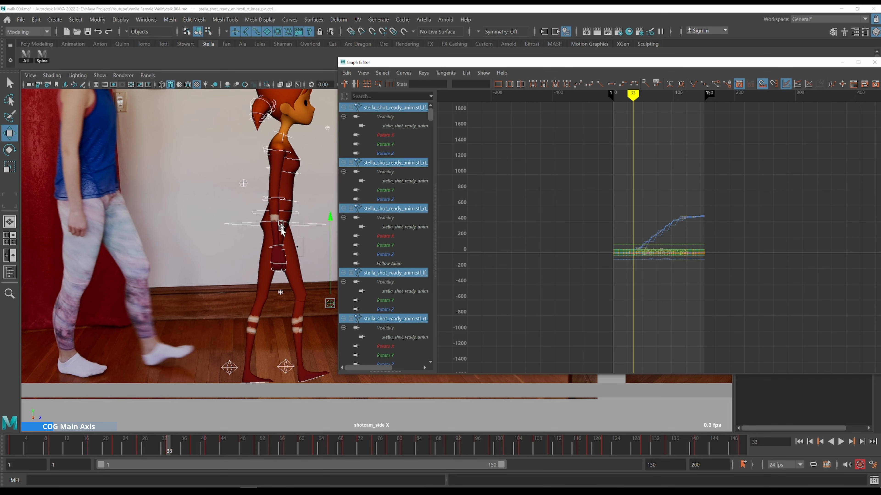
pyautogui.click(311, 229)
pyautogui.click(418, 126)
pyautogui.press('f')
pyautogui.moveTo(502, 153); pyautogui.dragTo(567, 203)
pyautogui.press('f')
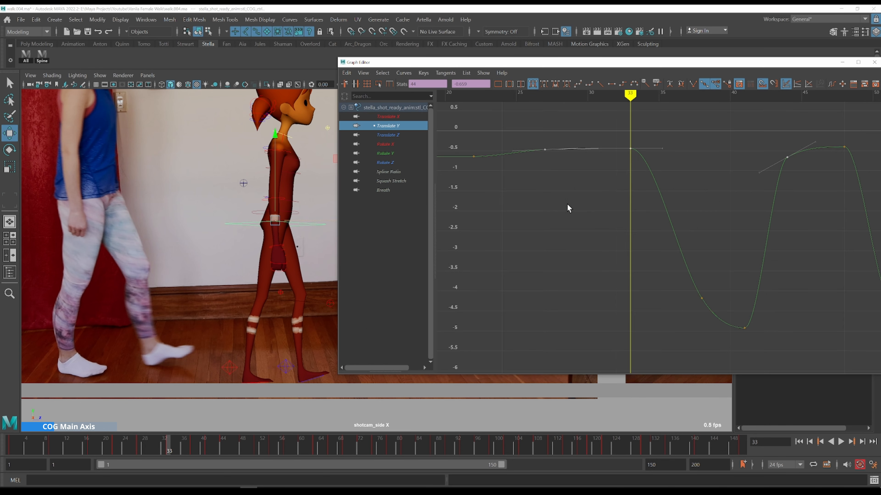
# Reframe the Translate Y curve around frame 44 and reposition the Graph Editor window and viewport camera
pyautogui.moveTo(653, 113); pyautogui.dragTo(616, 168)
pyautogui.press('f')
pyautogui.scroll(-5, 666, 182)
pyautogui.keyDown('alt'); pyautogui.keyDown('shift'); pyautogui.moveTo(746, 236); pyautogui.dragTo(746, 231, button='right'); pyautogui.keyUp('shift'); pyautogui.keyUp('alt')
pyautogui.keyDown('alt'); pyautogui.moveTo(761, 187); pyautogui.dragTo(644, 179, button='middle'); pyautogui.keyUp('alt')
pyautogui.moveTo(466, 132); pyautogui.dragTo(493, 166)
pyautogui.press('f')
pyautogui.keyDown('alt'); pyautogui.moveTo(730, 203); pyautogui.dragTo(511, 125, button='middle'); pyautogui.keyUp('alt')
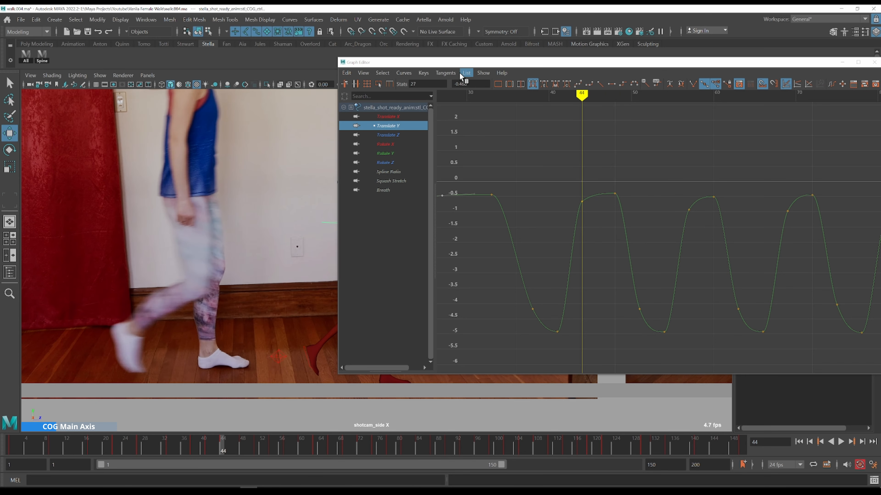
pyautogui.moveTo(455, 66); pyautogui.dragTo(539, 40)
pyautogui.keyDown('alt'); pyautogui.moveTo(314, 294); pyautogui.dragTo(204, 287, button='middle'); pyautogui.keyUp('alt')
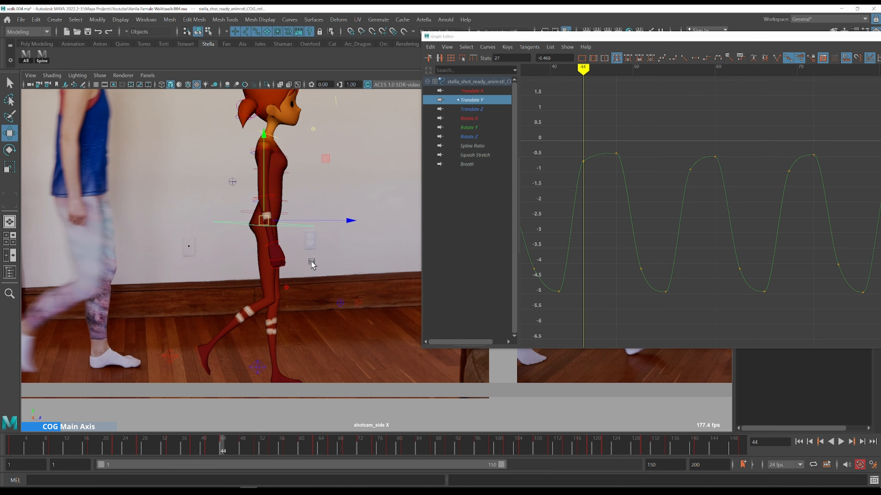
pyautogui.keyDown('alt'); pyautogui.moveTo(338, 258); pyautogui.dragTo(297, 249, button='middle'); pyautogui.keyUp('alt')
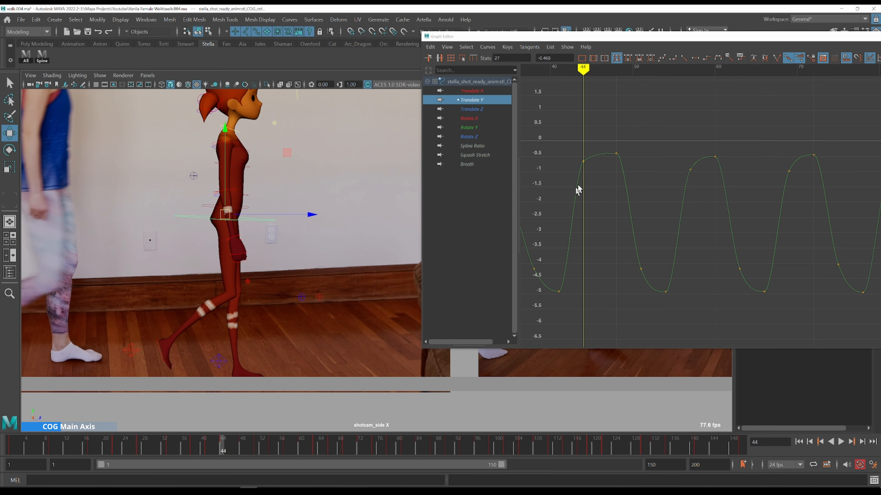
# Insert a Translate Y key at frame 42 on the rising section and lower it slightly
pyautogui.moveTo(568, 144); pyautogui.dragTo(591, 193)
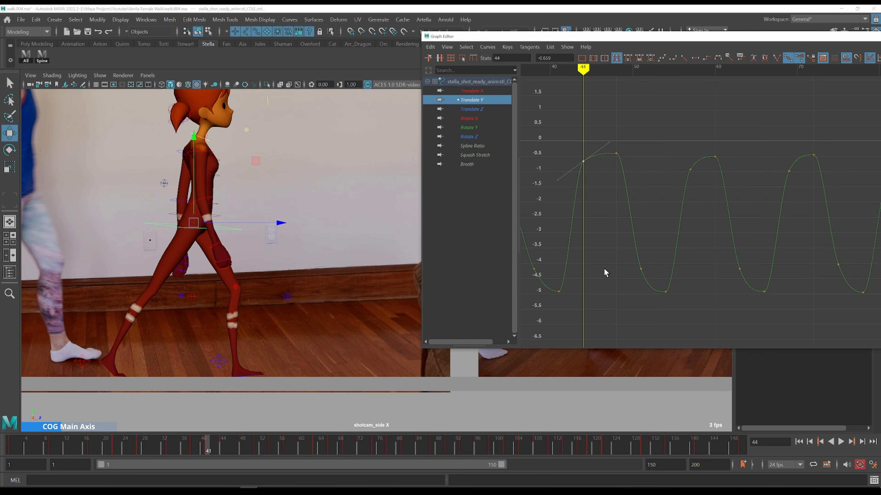
pyautogui.hotkey('alt', '.')
pyautogui.hotkey('alt', '.')
pyautogui.hotkey('alt', '.')
pyautogui.keyDown('shift'); pyautogui.moveTo(583, 172); pyautogui.dragTo(598, 210, button='middle'); pyautogui.keyUp('shift')
pyautogui.click(561, 191)
pyautogui.keyDown('alt'); pyautogui.moveTo(600, 230); pyautogui.dragTo(683, 240, button='middle'); pyautogui.keyUp('alt')
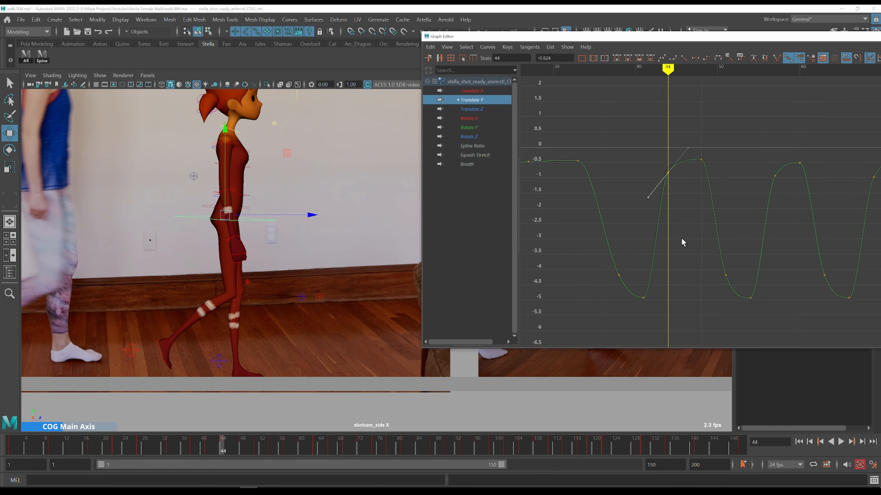
pyautogui.click(616, 251)
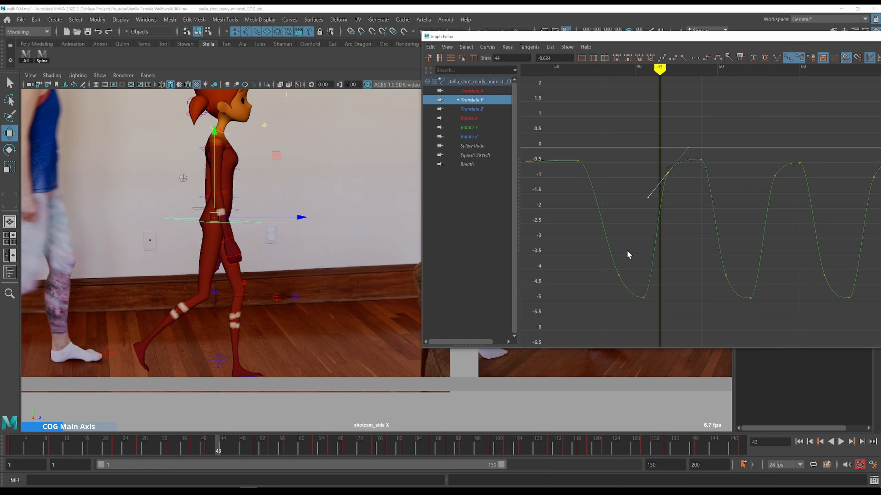
pyautogui.hotkey('alt', ',')
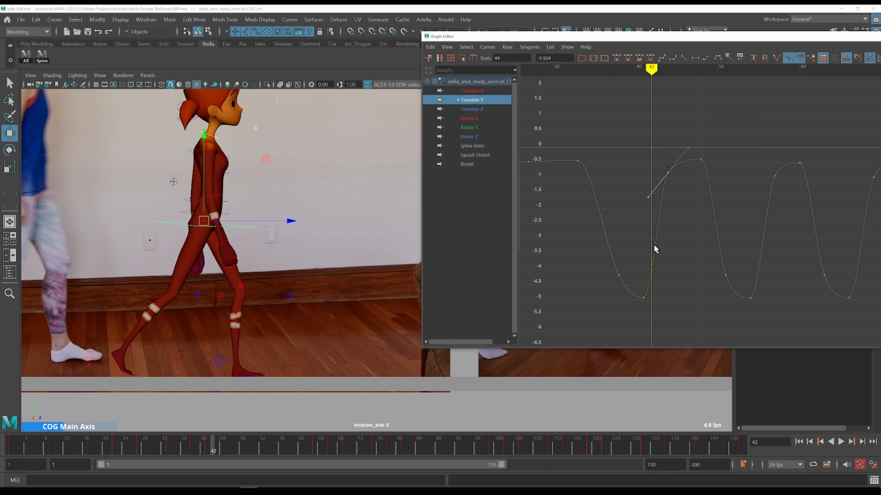
pyautogui.press('i')
pyautogui.moveTo(642, 252); pyautogui.dragTo(663, 275)
pyautogui.middleClick(651, 268)
pyautogui.press('f')
pyautogui.scroll(-6, 652, 262)
pyautogui.keyDown('alt'); pyautogui.keyDown('shift'); pyautogui.moveTo(772, 294); pyautogui.dragTo(773, 263, button='right'); pyautogui.keyUp('shift'); pyautogui.keyUp('alt')
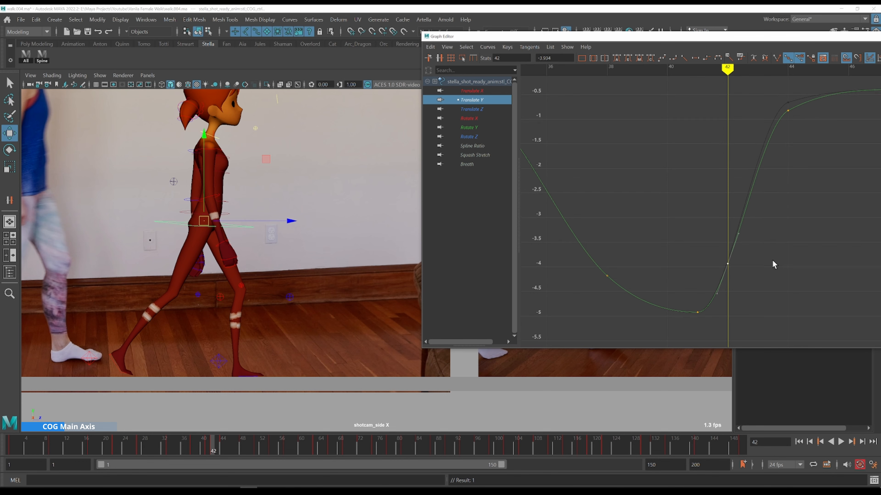
pyautogui.keyDown('shift'); pyautogui.moveTo(772, 269); pyautogui.dragTo(773, 270, button='middle'); pyautogui.keyUp('shift')
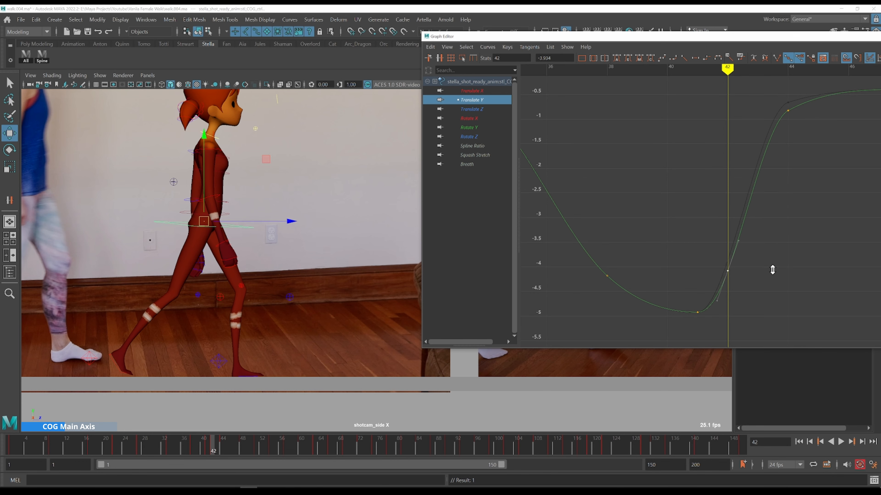
# Scrub and step through frames 33 to 41, reframing the curve, to review the Translate Y dip against the reference
pyautogui.press('k')
pyautogui.moveTo(626, 222); pyautogui.dragTo(604, 223)
pyautogui.scroll(-5, 619, 211)
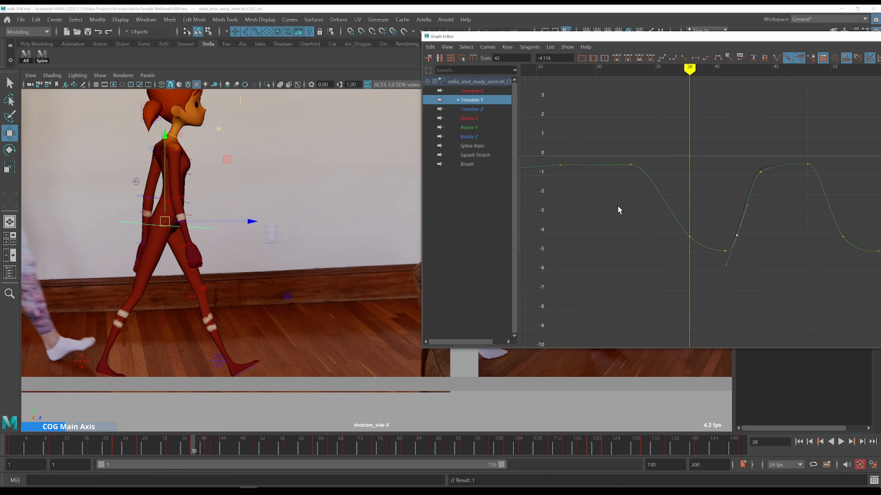
pyautogui.click(690, 237)
pyautogui.scroll(3, 664, 250)
pyautogui.press('k')
pyautogui.moveTo(678, 201); pyautogui.dragTo(651, 199)
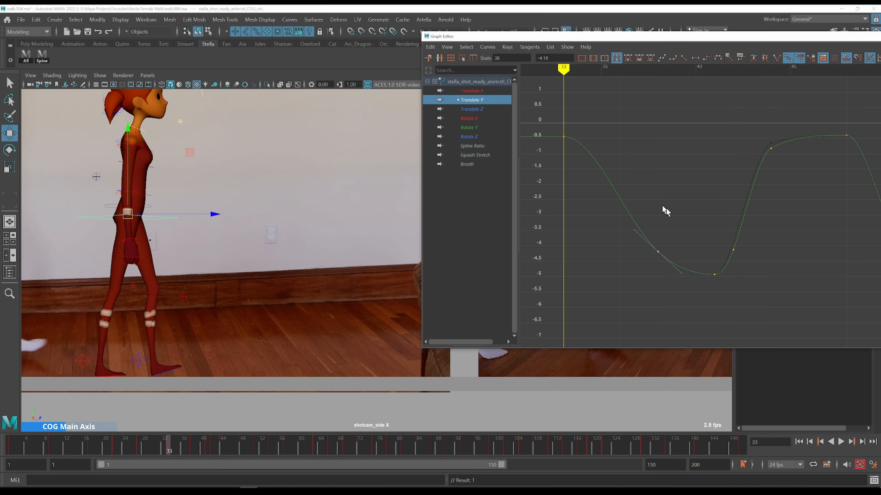
pyautogui.moveTo(697, 236); pyautogui.dragTo(696, 236, button='middle')
pyautogui.hotkey('alt', '.')
pyautogui.hotkey('alt', '.')
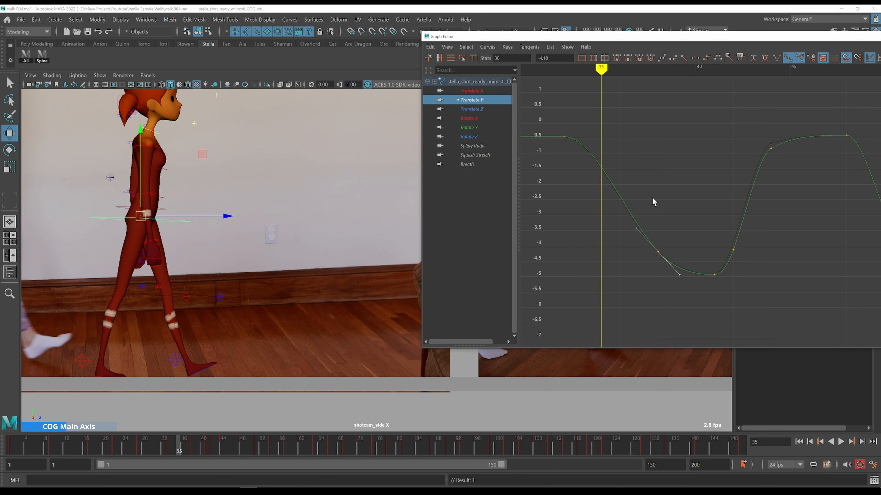
pyautogui.hotkey('alt', '.')
pyautogui.hotkey('alt', '.')
pyautogui.hotkey('alt', '.')
pyautogui.hotkey('alt', '.')
pyautogui.hotkey('alt', '.')
pyautogui.hotkey('alt', '.')
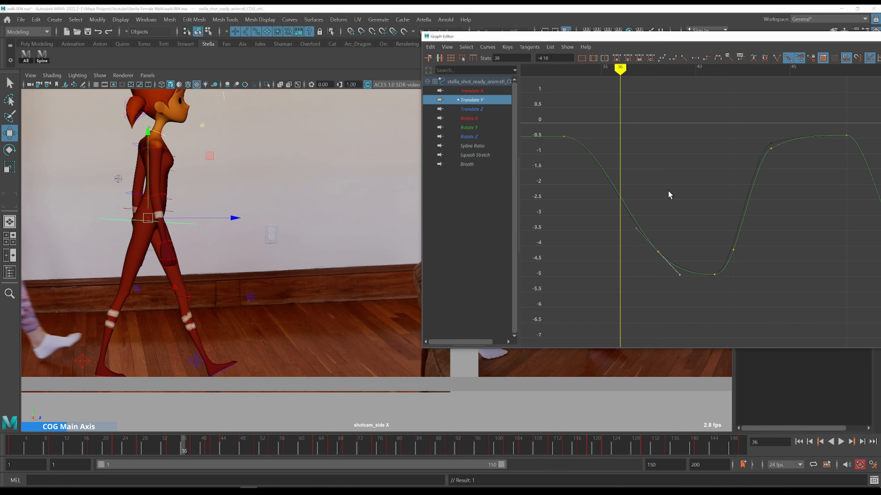
pyautogui.hotkey('alt', ',')
pyautogui.hotkey('alt', ',')
pyautogui.hotkey('alt', ',')
pyautogui.hotkey('alt', ',')
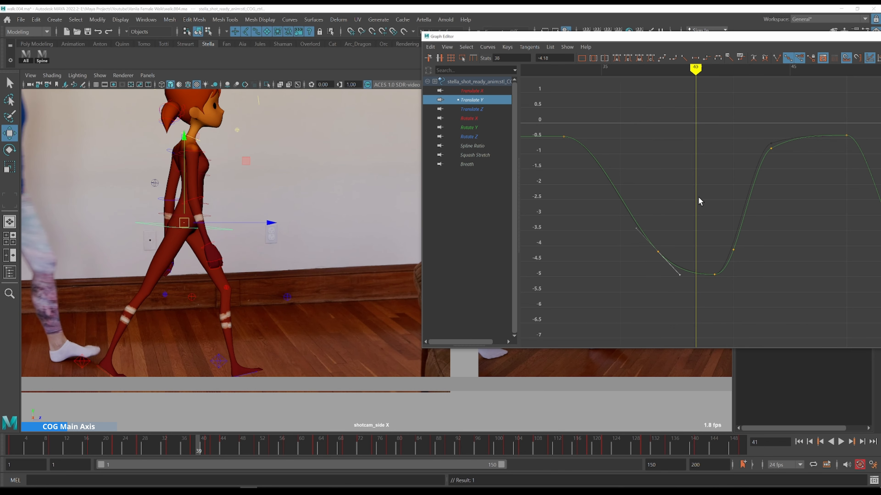
pyautogui.hotkey('alt', '.')
pyautogui.hotkey('alt', '.')
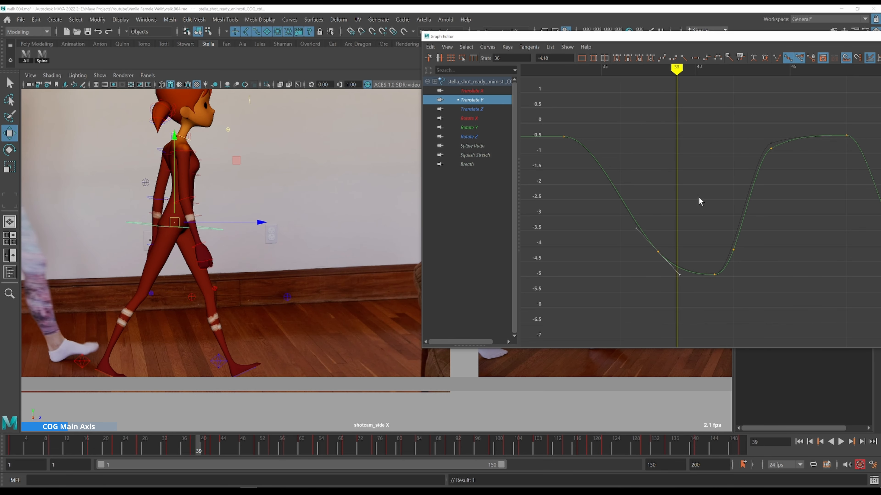
pyautogui.hotkey('alt', '.')
pyautogui.moveTo(650, 204); pyautogui.dragTo(683, 255)
pyautogui.press('f')
pyautogui.scroll(-3, 669, 241)
pyautogui.keyDown('alt'); pyautogui.keyDown('shift'); pyautogui.moveTo(800, 230); pyautogui.dragTo(781, 228, button='right'); pyautogui.keyUp('shift'); pyautogui.keyUp('alt')
pyautogui.scroll(3, 781, 224)
pyautogui.keyDown('alt'); pyautogui.moveTo(759, 212); pyautogui.dragTo(693, 213, button='middle'); pyautogui.keyUp('alt')
pyautogui.press('k')
pyautogui.click(613, 114)
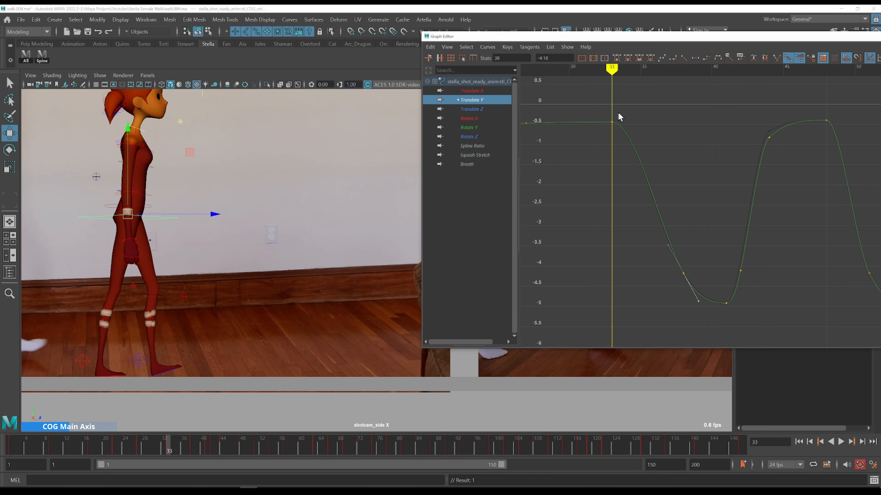
pyautogui.hotkey('alt', '.')
pyautogui.hotkey('alt', '.')
pyautogui.hotkey('alt', '.')
pyautogui.press(',')
pyautogui.hotkey('alt', '.')
pyautogui.hotkey('alt', '.')
pyautogui.hotkey('alt', '.')
pyautogui.hotkey('alt', '.')
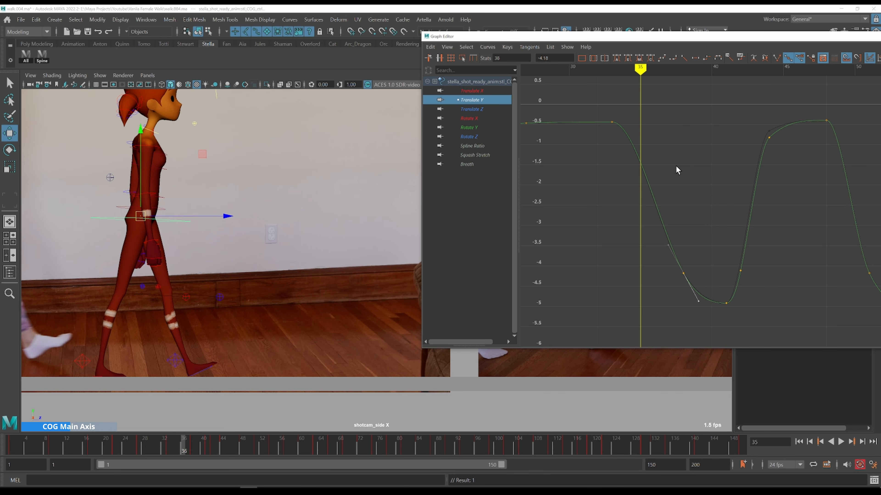
pyautogui.hotkey('alt', '.')
pyautogui.hotkey('alt', '.')
pyautogui.hotkey('alt', '.')
pyautogui.hotkey('alt', '.')
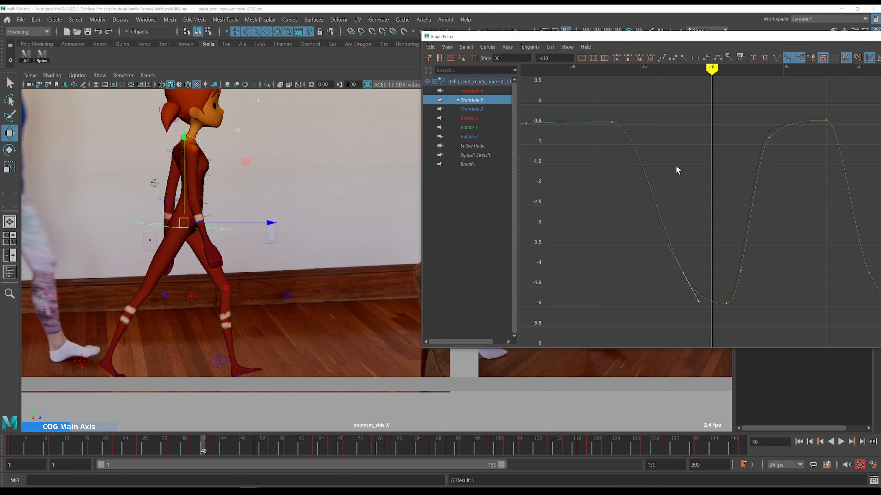
pyautogui.press(',')
pyautogui.hotkey('alt', '.')
pyautogui.hotkey('alt', '.')
pyautogui.hotkey('alt', '.')
pyautogui.hotkey('alt', '.')
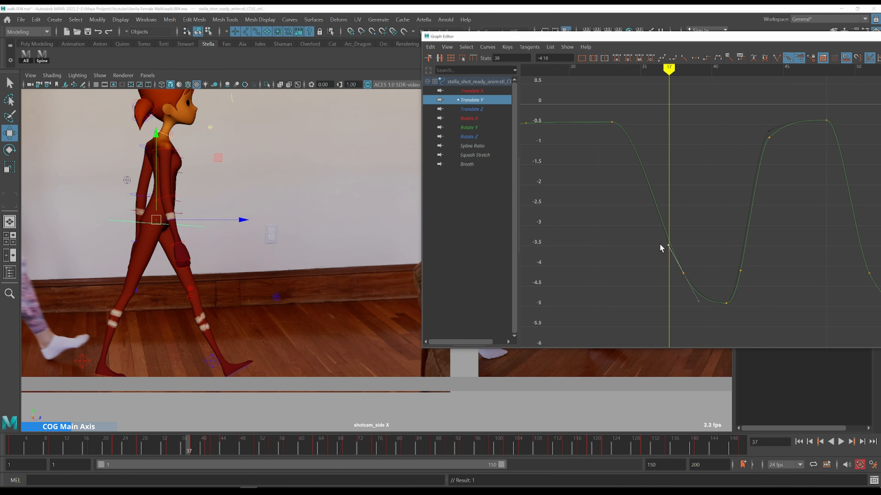
# Select and delete the Translate Y key at frame 37
pyautogui.moveTo(660, 245); pyautogui.dragTo(658, 248)
pyautogui.press('i')
pyautogui.press('w')
pyautogui.moveTo(703, 219); pyautogui.dragTo(668, 290)
pyautogui.press('Delete')
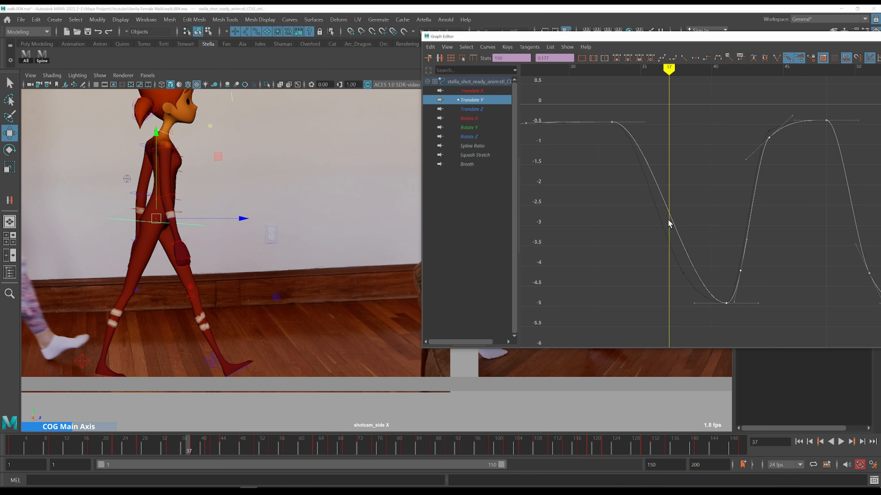
# Insert a new Translate Y key at frame 37 and move it slightly down
pyautogui.press('i')
pyautogui.middleClick(668, 210)
pyautogui.press('w')
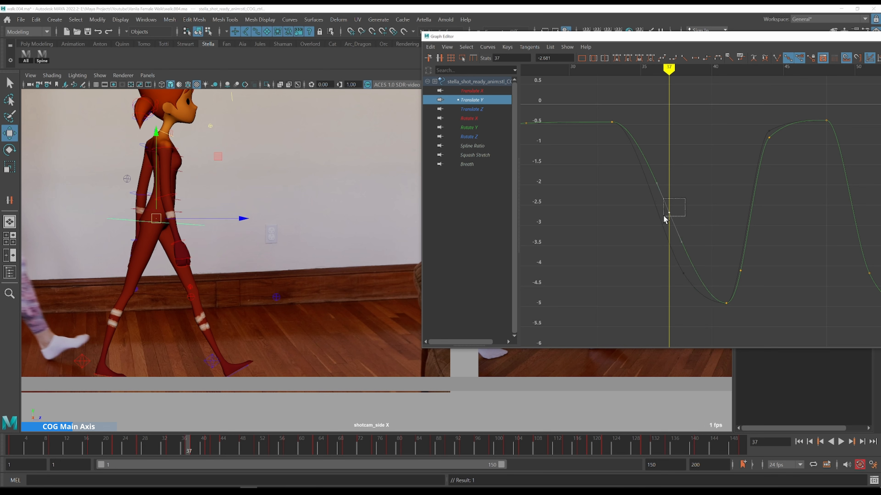
pyautogui.keyDown('shift'); pyautogui.moveTo(701, 180); pyautogui.dragTo(699, 195, button='middle'); pyautogui.keyUp('shift')
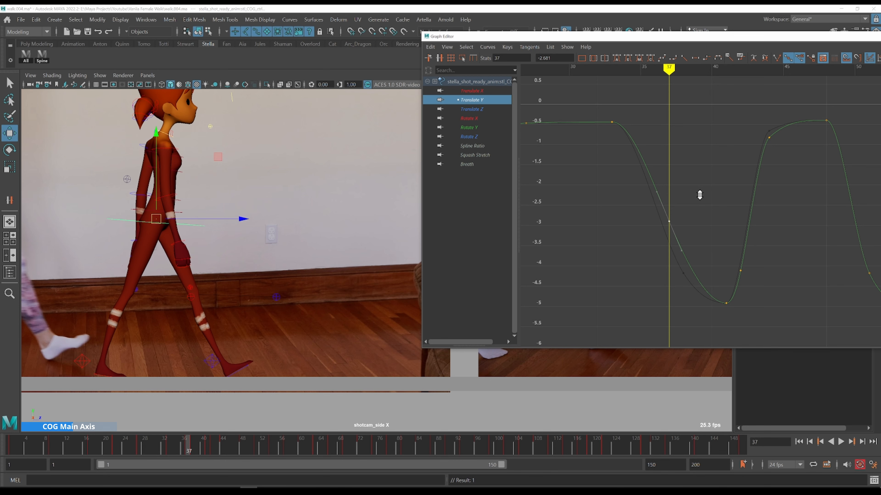
# Select the Translate Y key just after frame 37 and nudge it slightly
pyautogui.click(679, 256)
pyautogui.moveTo(699, 239); pyautogui.dragTo(695, 241, button='middle')
# Step repeatedly through frames 35 to 41 to compare the Translate Y dip with the reference video
pyautogui.press('k')
pyautogui.click(612, 112)
pyautogui.hotkey('alt', '.')
pyautogui.hotkey('alt', '.')
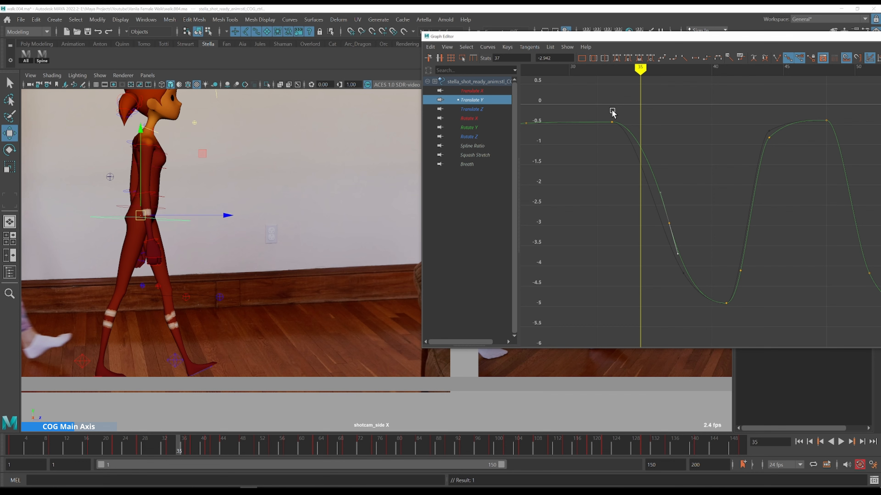
pyautogui.hotkey('alt', '.')
pyautogui.hotkey('alt', '.')
pyautogui.hotkey('alt', '.')
pyautogui.hotkey('alt', '.')
pyautogui.hotkey('alt', '.')
pyautogui.hotkey('alt', '.')
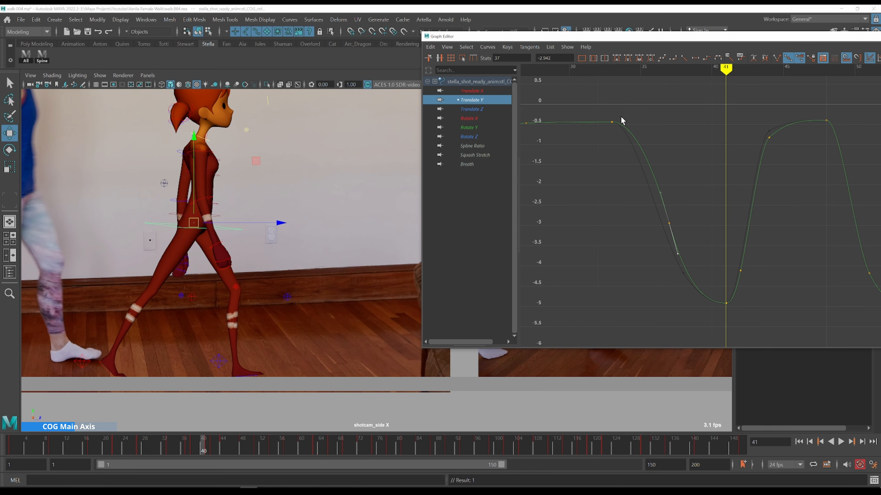
pyautogui.hotkey('alt', ',')
pyautogui.hotkey('alt', ',')
pyautogui.hotkey('alt', ',')
pyautogui.hotkey('alt', ',')
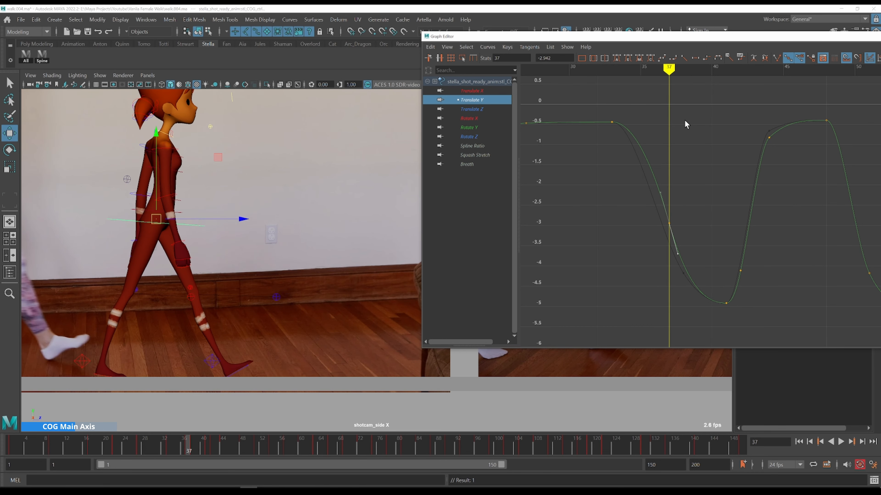
pyautogui.hotkey('alt', '.')
pyautogui.hotkey('alt', ',')
pyautogui.hotkey('alt', '.')
pyautogui.hotkey('alt', '.')
pyautogui.hotkey('alt', '.')
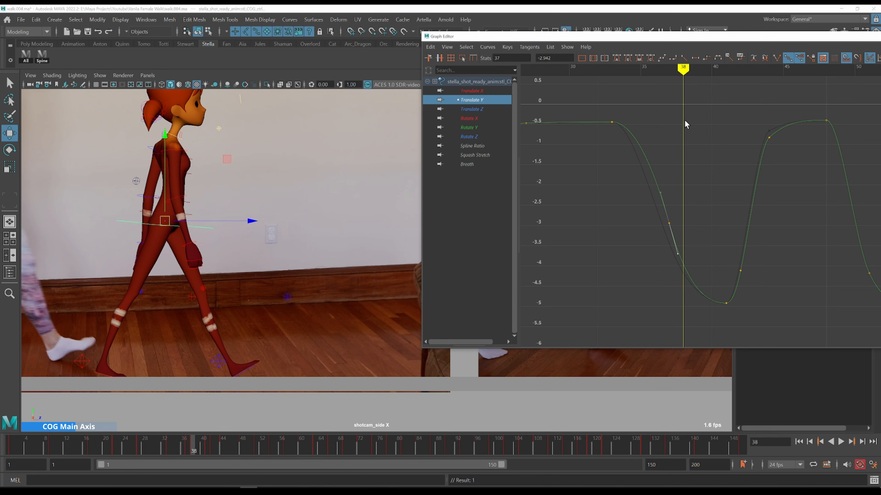
pyautogui.hotkey('alt', ',')
pyautogui.hotkey('alt', ',')
pyautogui.hotkey('alt', ',')
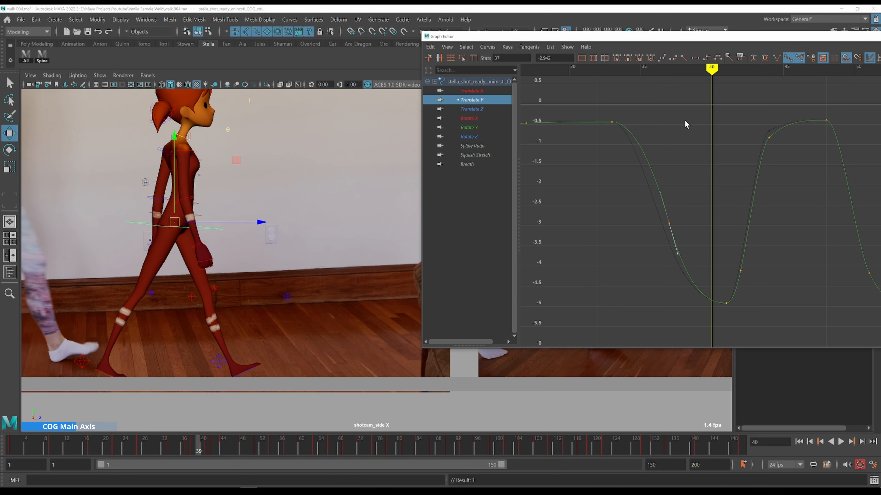
pyautogui.hotkey('alt', '.')
pyautogui.hotkey('alt', '.')
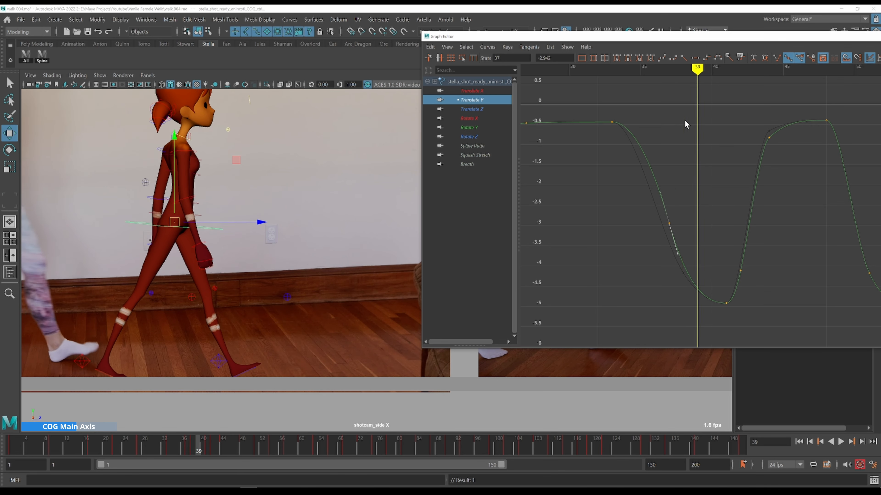
pyautogui.hotkey('alt', '.')
pyautogui.hotkey('alt', '.')
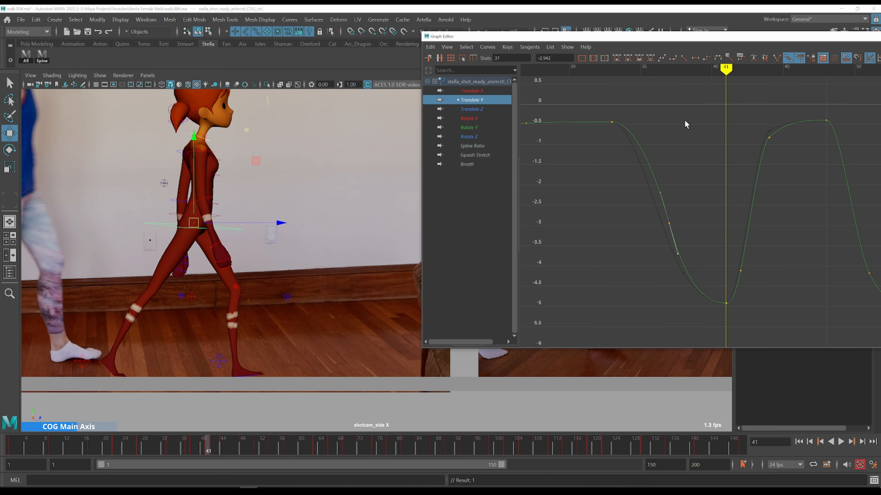
pyautogui.press('k')
pyautogui.click(654, 115)
pyautogui.hotkey('alt', '.')
pyautogui.hotkey('alt', '.')
pyautogui.hotkey('alt', '.')
pyautogui.hotkey('alt', '.')
pyautogui.hotkey('alt', '.')
pyautogui.hotkey('alt', '.')
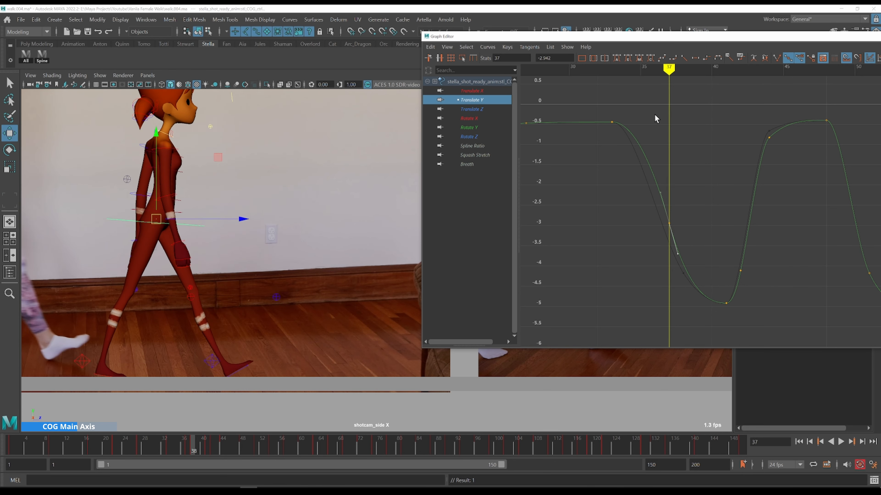
pyautogui.press('k')
pyautogui.click(637, 115)
pyautogui.hotkey('alt', '.')
pyautogui.hotkey('alt', '.')
pyautogui.hotkey('alt', '.')
pyautogui.hotkey('alt', '.')
pyautogui.hotkey('alt', '.')
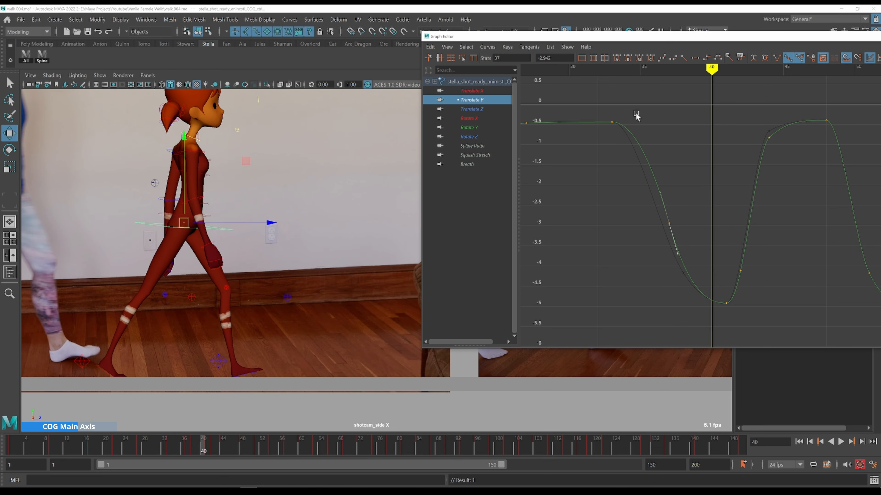
pyautogui.hotkey('alt', '.')
pyautogui.hotkey('alt', '.')
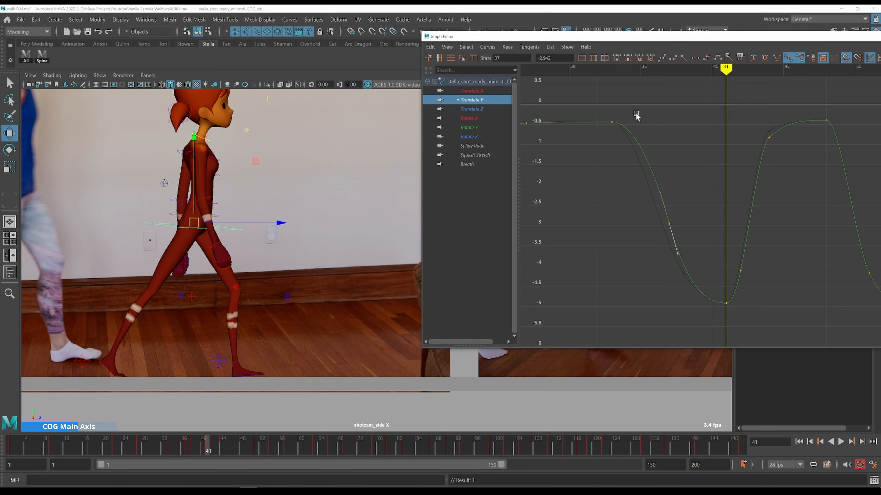
pyautogui.press('k')
pyautogui.click(620, 110)
pyautogui.hotkey('alt', '.')
pyautogui.hotkey('alt', '.')
pyautogui.hotkey('alt', '.')
pyautogui.hotkey('alt', '.')
pyautogui.hotkey('alt', '.')
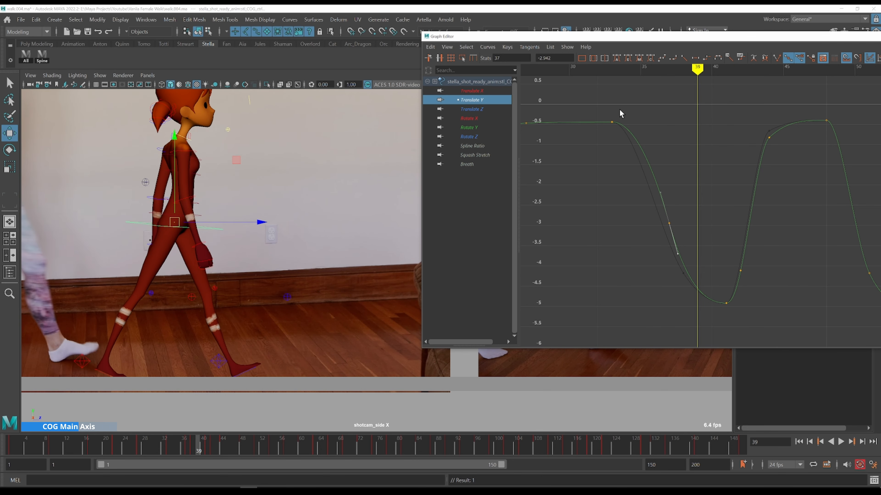
pyautogui.hotkey('alt', '.')
pyautogui.hotkey('alt', '.')
pyautogui.hotkey('alt', '.')
# Box-select and delete the Translate Y keys on the rising section around frames 42 to 43
pyautogui.keyDown('alt'); pyautogui.moveTo(718, 160); pyautogui.dragTo(604, 129, button='middle'); pyautogui.keyUp('alt')
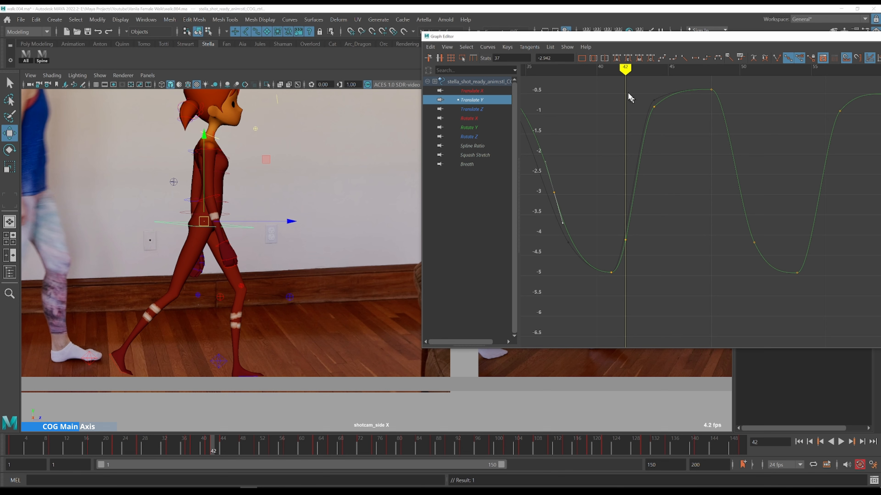
pyautogui.moveTo(619, 179); pyautogui.dragTo(673, 262)
pyautogui.moveTo(619, 89); pyautogui.dragTo(657, 161)
pyautogui.press('Delete')
# Set a Translate Y key at frame 44 and raise it to about -2
pyautogui.press('k')
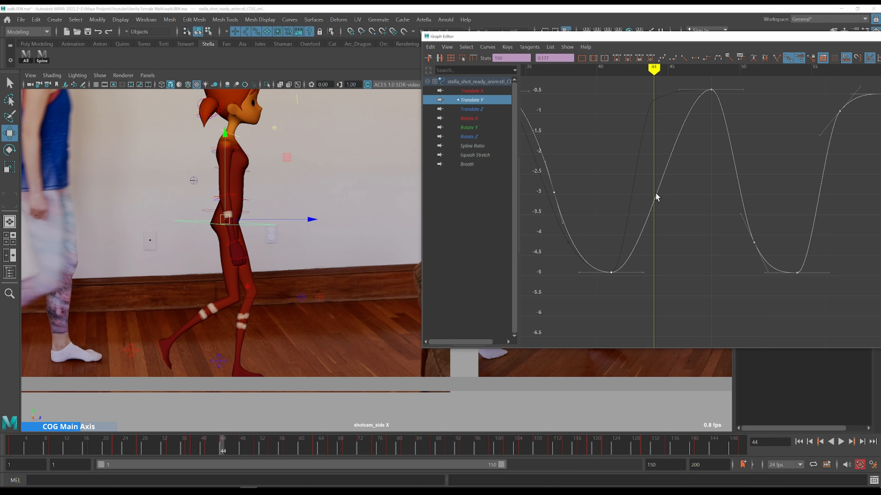
pyautogui.press('s')
pyautogui.moveTo(689, 207); pyautogui.dragTo(681, 162, button='middle')
pyautogui.moveTo(674, 194); pyautogui.dragTo(677, 196, button='middle')
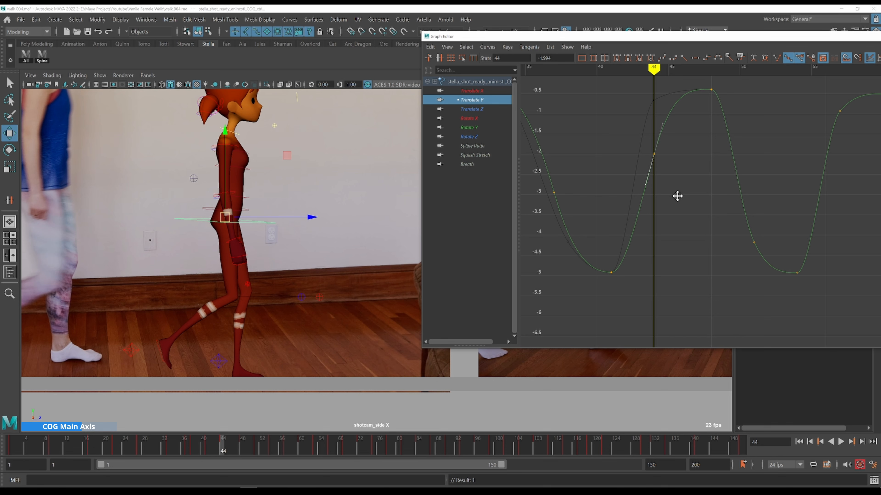
pyautogui.moveTo(637, 139); pyautogui.dragTo(659, 167)
# Step through frames 41 to 50 to compare the rising Translate Y section with the reference
pyautogui.press('k')
pyautogui.click(603, 196)
pyautogui.hotkey('alt', '.')
pyautogui.hotkey('alt', '.')
pyautogui.hotkey('alt', '.')
pyautogui.hotkey('alt', '.')
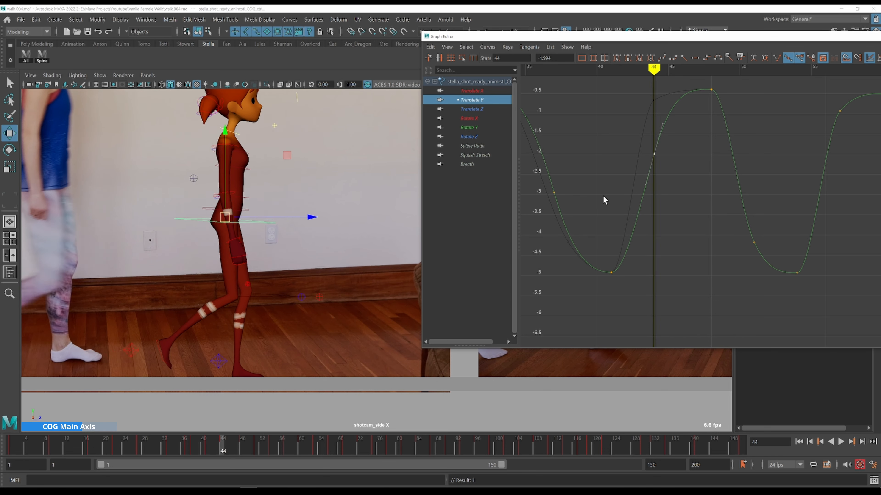
pyautogui.hotkey('alt', '.')
pyautogui.hotkey('alt', '.')
pyautogui.hotkey('alt', '.')
pyautogui.hotkey('alt', '.')
pyautogui.hotkey('alt', ',')
pyautogui.hotkey('alt', ',')
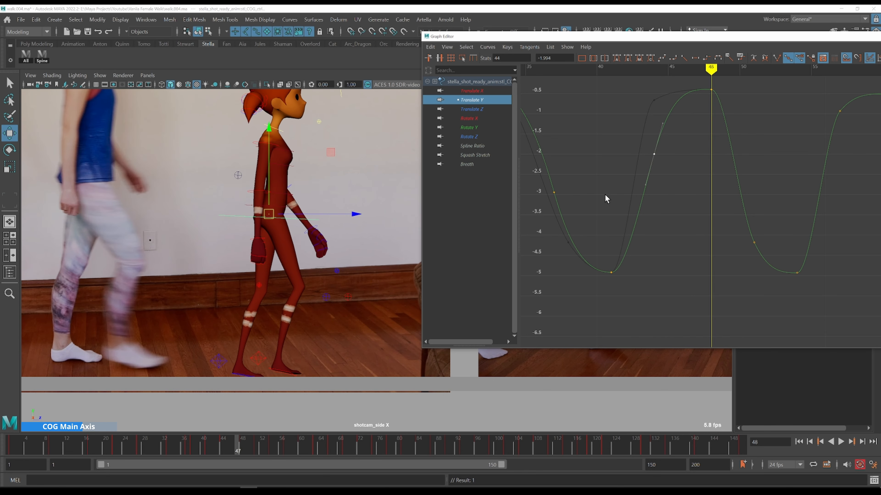
pyautogui.hotkey('alt', ',')
pyautogui.hotkey('alt', ',')
pyautogui.hotkey('alt', ',')
pyautogui.hotkey('alt', ',')
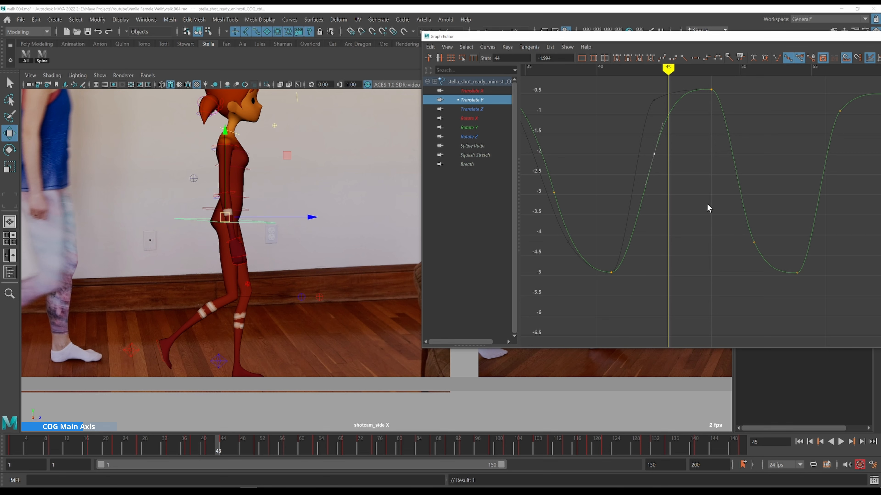
pyautogui.hotkey('alt', '.')
pyautogui.hotkey('alt', '.')
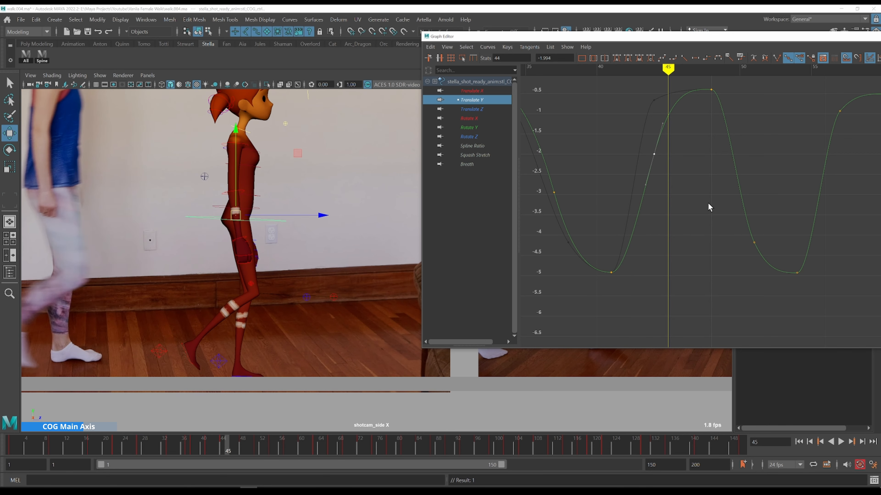
pyautogui.hotkey('alt', ',')
pyautogui.hotkey('alt', '.')
pyautogui.hotkey('alt', '.')
pyautogui.hotkey('alt', '.')
pyautogui.keyDown('alt'); pyautogui.moveTo(709, 207); pyautogui.dragTo(660, 222, button='middle'); pyautogui.keyUp('alt')
pyautogui.hotkey('alt', '.')
pyautogui.press('k')
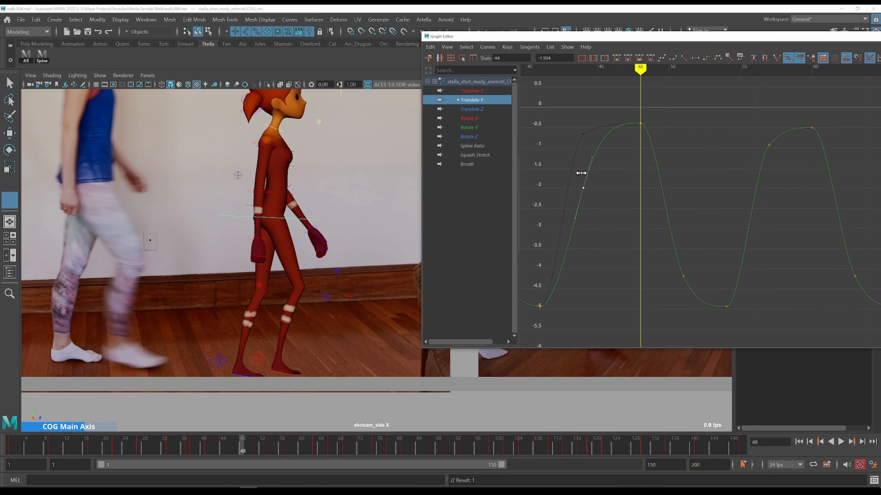
pyautogui.click(582, 172)
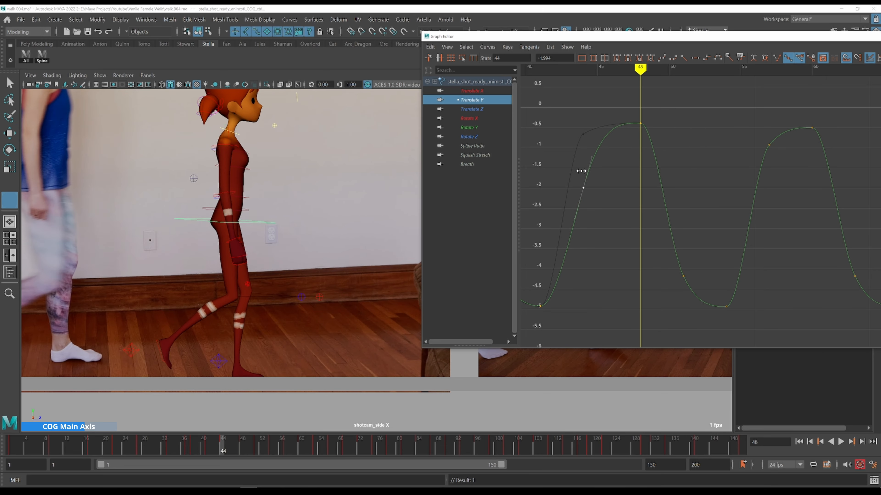
pyautogui.hotkey('alt', ',')
pyautogui.hotkey('alt', ',')
pyautogui.hotkey('alt', ',')
pyautogui.hotkey('alt', ',')
pyautogui.hotkey('alt', '.')
pyautogui.hotkey('alt', '.')
pyautogui.hotkey('alt', '.')
pyautogui.hotkey('alt', '.')
pyautogui.hotkey('alt', '.')
pyautogui.hotkey('alt', '.')
pyautogui.hotkey('alt', '.')
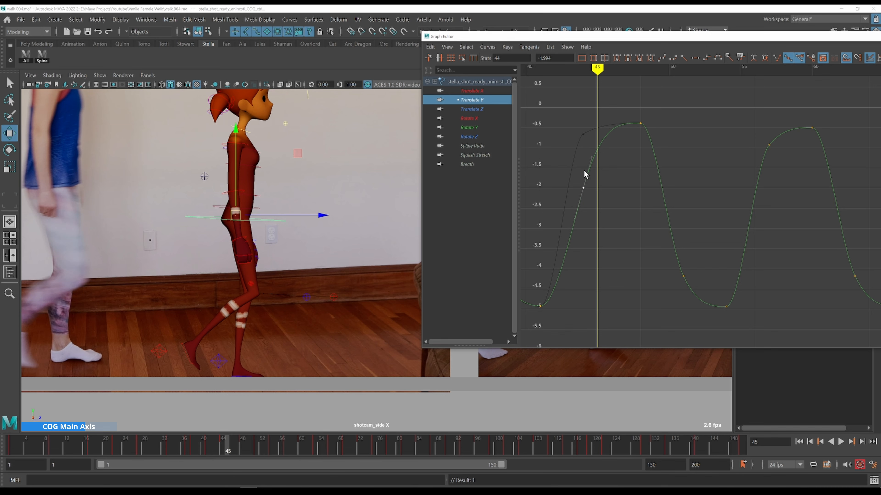
pyautogui.keyDown('alt'); pyautogui.moveTo(707, 174); pyautogui.dragTo(621, 155, button='middle'); pyautogui.keyUp('alt')
pyautogui.scroll(-4, 636, 150)
pyautogui.hotkey('alt', '.')
pyautogui.hotkey('alt', '.')
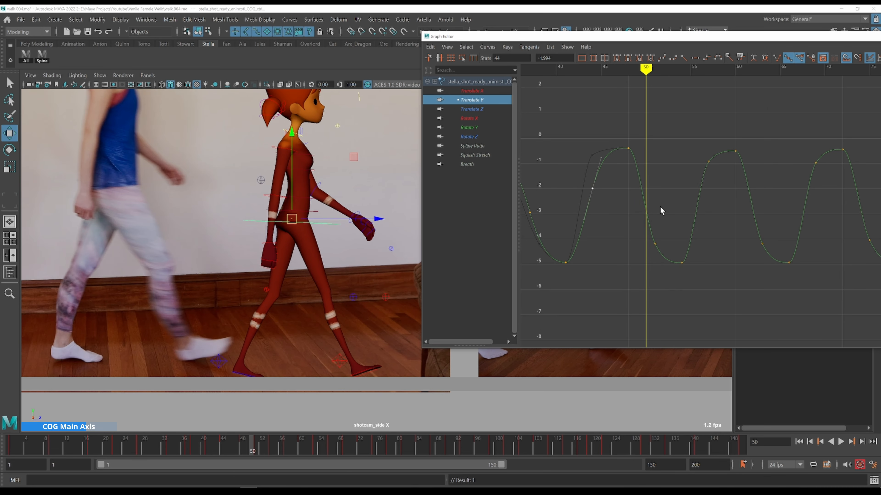
# Insert a Translate Y key at frame 50 on the falling section of the curve
pyautogui.press('i')
pyautogui.moveTo(632, 223); pyautogui.dragTo(652, 246)
pyautogui.middleClick(645, 213)
pyautogui.click(663, 209)
pyautogui.press('Delete')
pyautogui.click(687, 213)
pyautogui.press('k')
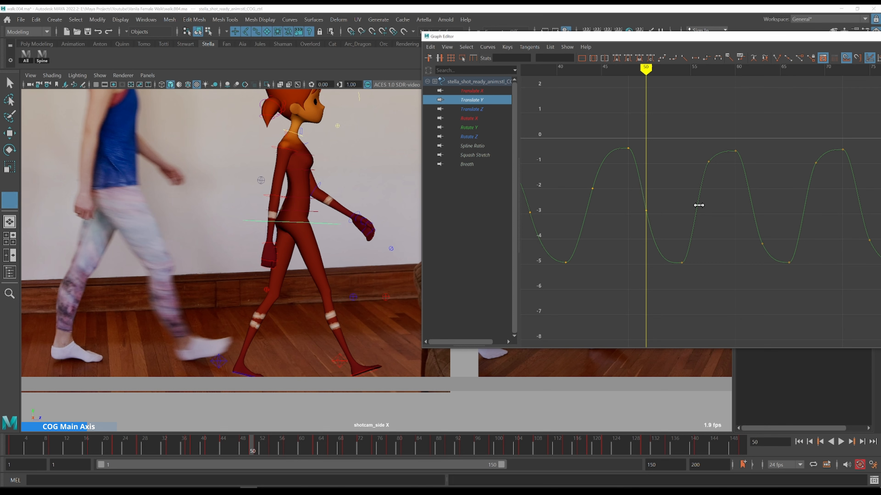
# Select and delete the Translate Y key on the next rising section around frame 56
pyautogui.click(699, 204)
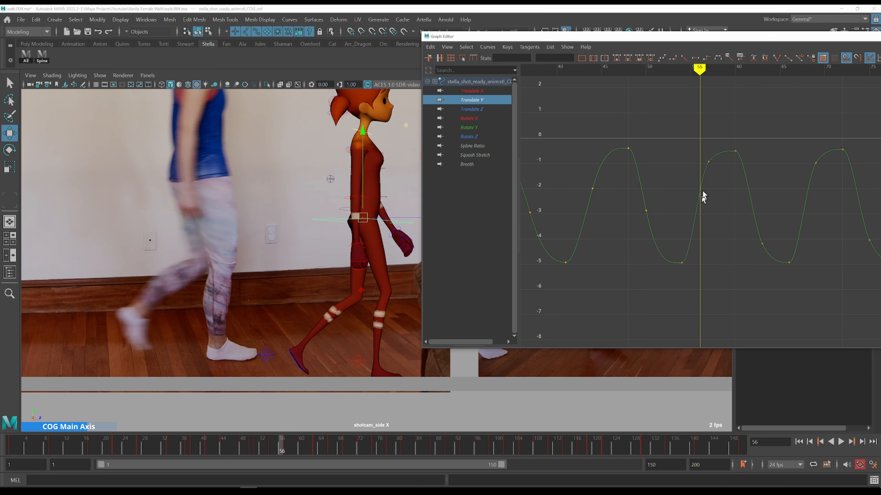
pyautogui.moveTo(689, 148); pyautogui.dragTo(716, 194)
pyautogui.keyDown('alt'); pyautogui.moveTo(724, 204); pyautogui.dragTo(650, 206, button='middle'); pyautogui.keyUp('alt')
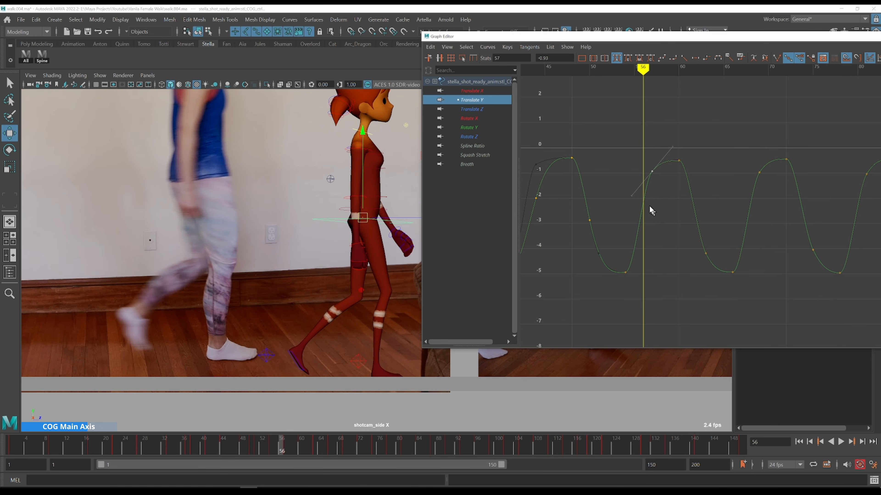
pyautogui.press('Delete')
# Insert a new Translate Y key at frame 57 on the rising section
pyautogui.click(651, 218)
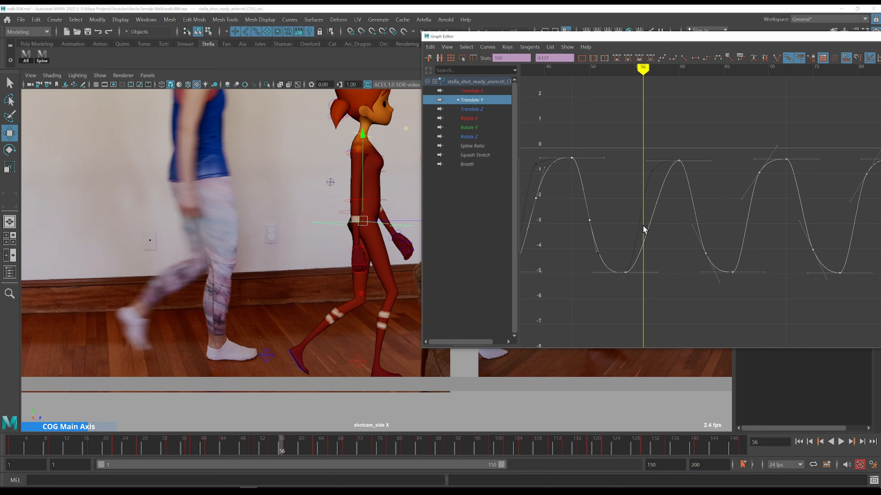
pyautogui.moveTo(644, 233); pyautogui.dragTo(651, 218)
pyautogui.press('i')
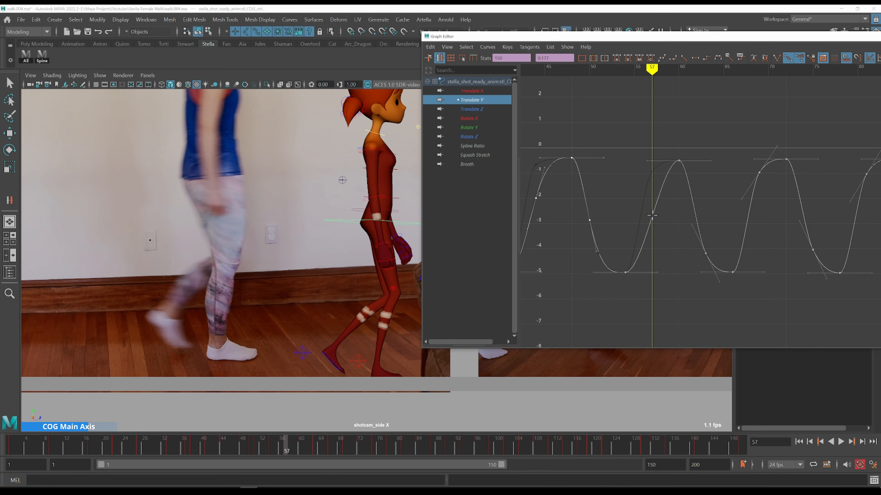
pyautogui.middleClick(651, 217)
# Step through frames 48 to 56 to review the Translate Y peak and fall against the reference
pyautogui.press('k')
pyautogui.click(590, 211)
pyautogui.moveTo(608, 207); pyautogui.dragTo(561, 241)
pyautogui.moveTo(615, 211); pyautogui.dragTo(615, 193, button='middle')
pyautogui.keyDown('alt'); pyautogui.keyDown('shift'); pyautogui.moveTo(616, 176); pyautogui.dragTo(616, 186, button='right'); pyautogui.keyUp('shift'); pyautogui.keyUp('alt')
pyautogui.scroll(3, 616, 186)
pyautogui.keyDown('alt'); pyautogui.moveTo(616, 186); pyautogui.dragTo(748, 189, button='middle'); pyautogui.keyUp('alt')
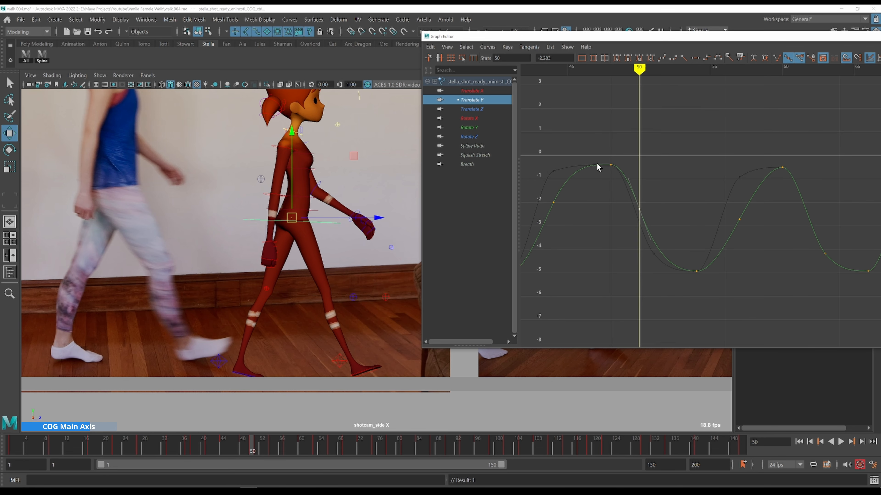
pyautogui.press('k')
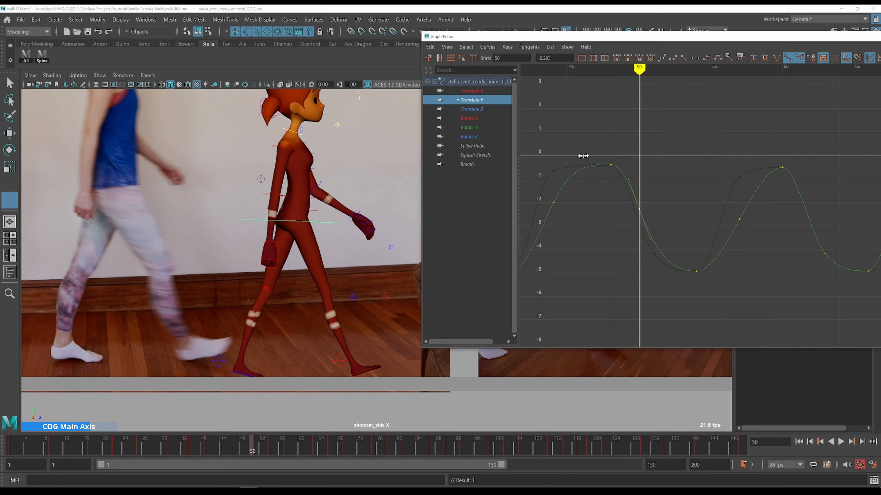
pyautogui.click(582, 158)
pyautogui.hotkey('alt', '.')
pyautogui.hotkey('alt', '.')
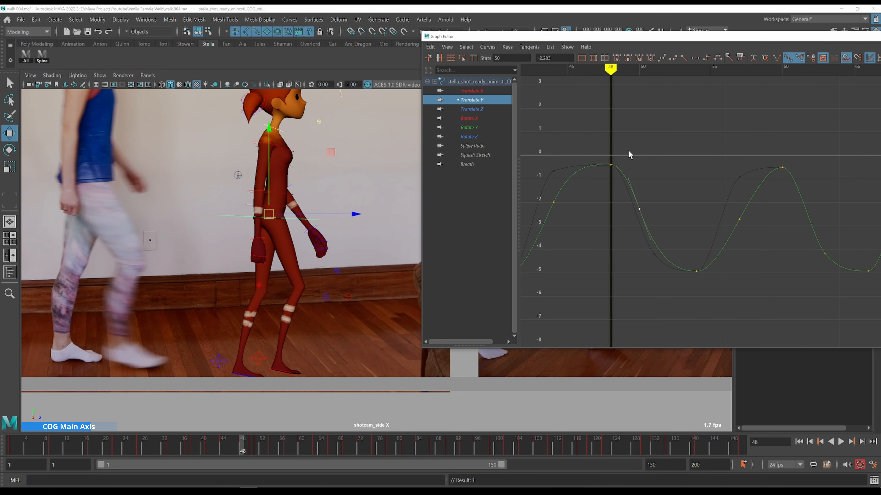
pyautogui.hotkey('alt', '.')
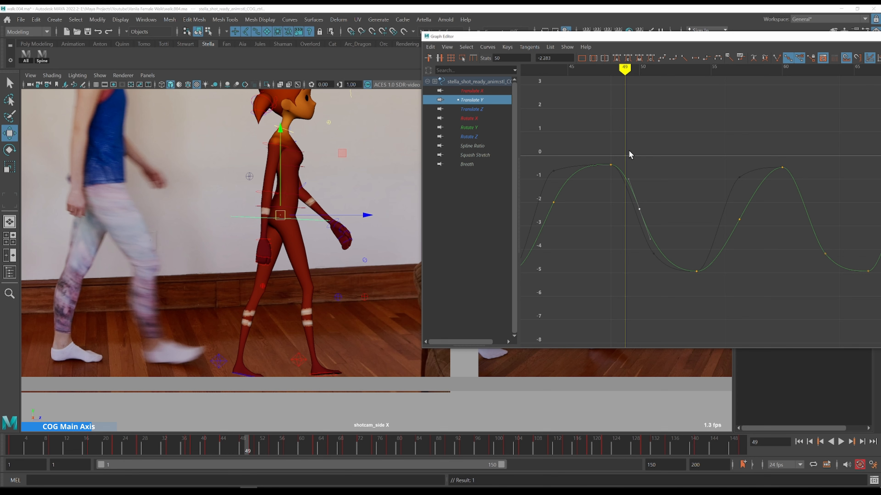
pyautogui.hotkey('alt', ',')
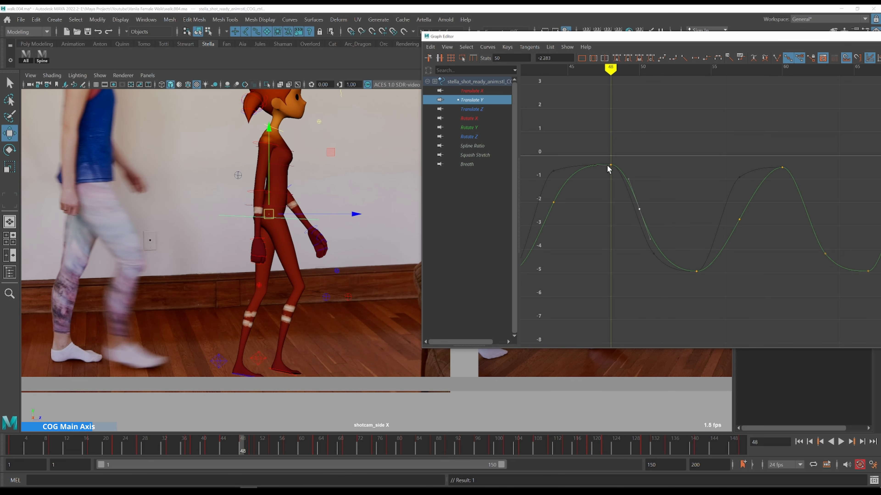
pyautogui.hotkey('alt', '.')
pyautogui.hotkey('alt', '.')
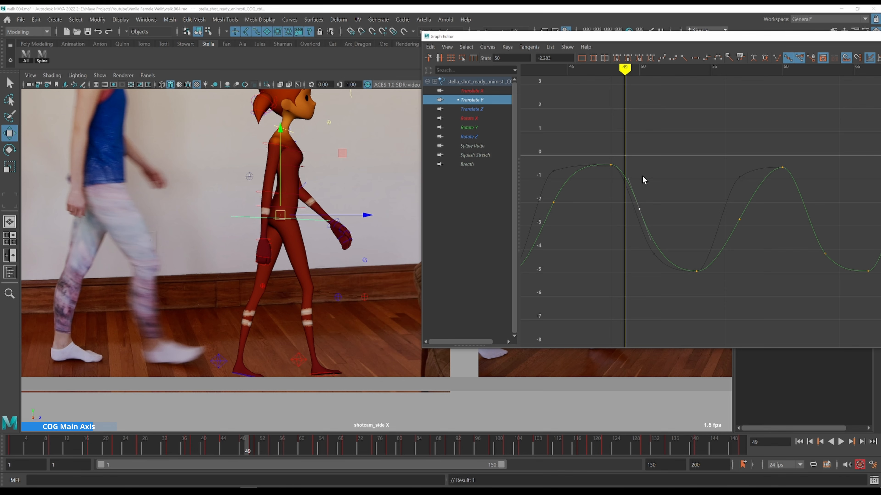
pyautogui.hotkey('alt', '.')
pyautogui.hotkey('alt', '.')
pyautogui.hotkey('alt', '.')
pyautogui.hotkey('alt', '.')
pyautogui.keyDown('alt'); pyautogui.moveTo(692, 187); pyautogui.dragTo(536, 169, button='middle'); pyautogui.keyUp('alt')
pyautogui.hotkey('alt', '.')
pyautogui.hotkey('alt', '.')
pyautogui.hotkey('alt', '.')
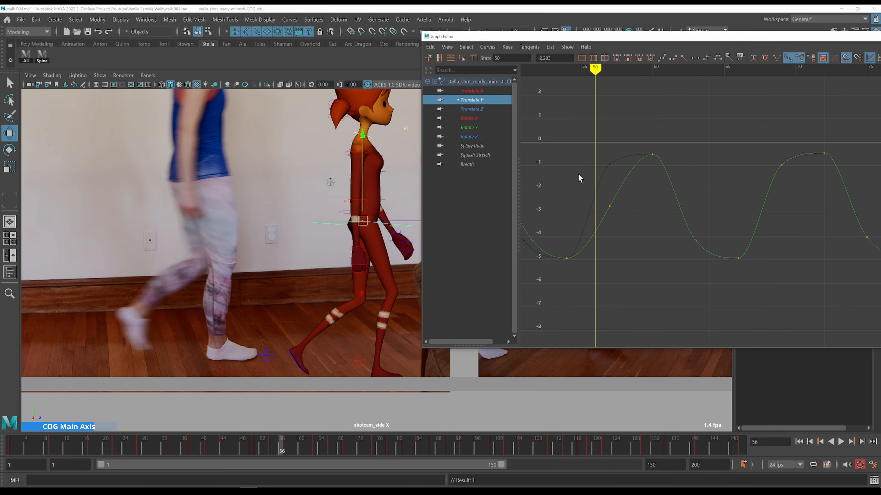
# Select the Translate Y key at frame 57 and raise it slightly
pyautogui.moveTo(578, 174); pyautogui.dragTo(632, 226)
pyautogui.keyDown('shift'); pyautogui.moveTo(643, 219); pyautogui.dragTo(638, 207, button='middle'); pyautogui.keyUp('shift')
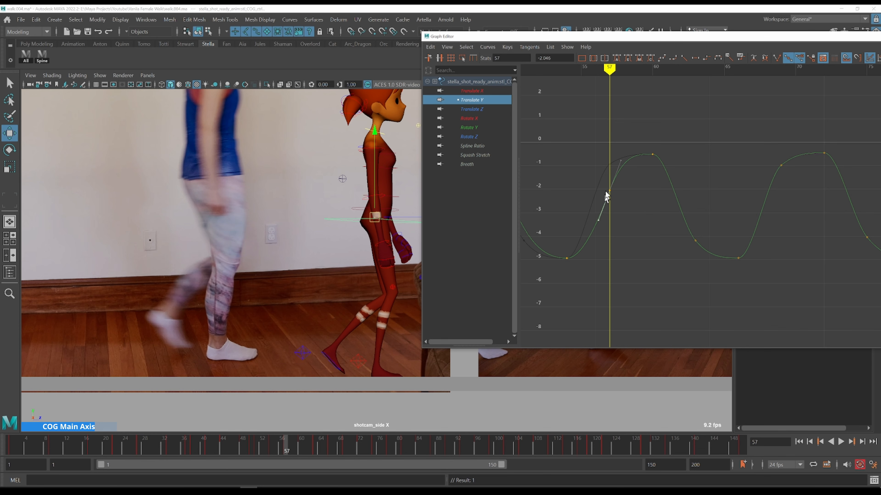
pyautogui.keyDown('alt'); pyautogui.moveTo(670, 220); pyautogui.dragTo(653, 207, button='middle'); pyautogui.keyUp('alt')
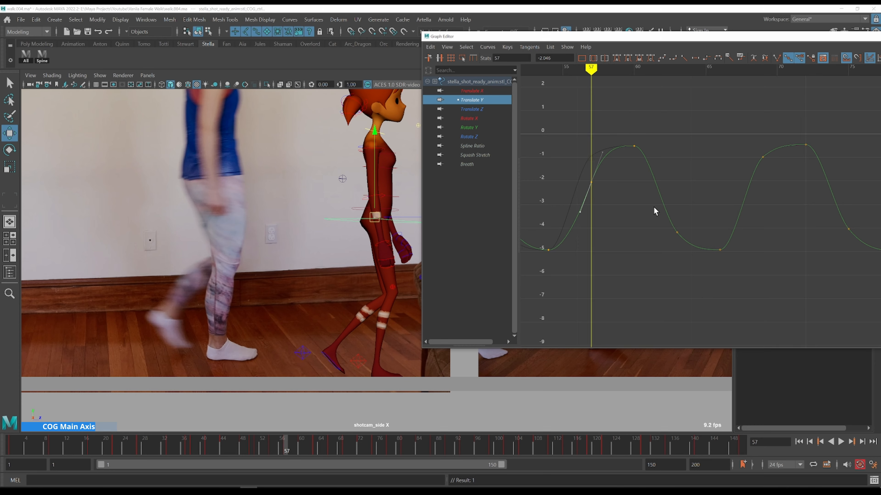
# Step through frames 57 to 60 to review the rising Translate Y against the reference
pyautogui.hotkey('alt', '.')
pyautogui.hotkey('alt', '.')
pyautogui.hotkey('alt', '.')
pyautogui.hotkey('alt', '.')
pyautogui.moveTo(652, 207); pyautogui.dragTo(548, 205)
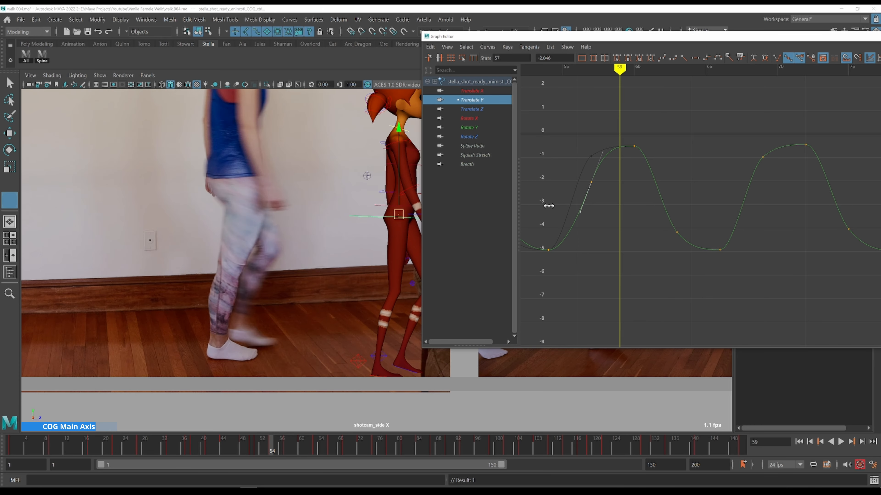
pyautogui.hotkey('alt', '.')
pyautogui.hotkey('alt', '.')
pyautogui.hotkey('alt', '.')
pyautogui.hotkey('alt', '.')
pyautogui.hotkey('alt', '.')
pyautogui.hotkey('alt', '.')
pyautogui.keyDown('alt'); pyautogui.moveTo(681, 203); pyautogui.dragTo(631, 199, button='middle'); pyautogui.keyUp('alt')
pyautogui.keyDown('alt'); pyautogui.moveTo(327, 171); pyautogui.dragTo(116, 171, button='middle'); pyautogui.keyUp('alt')
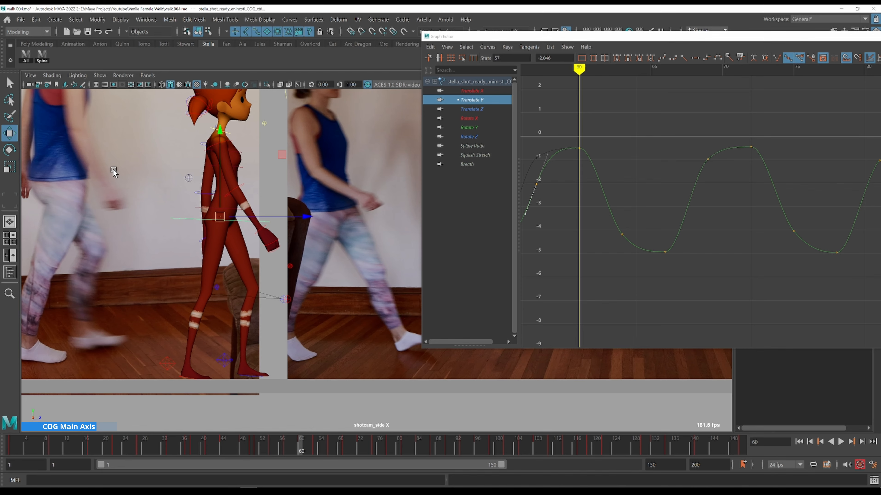
# Step through frames 60 to 65 to review the Translate Y fall against the reference video
pyautogui.hotkey('alt', '.')
pyautogui.hotkey('alt', '.')
pyautogui.hotkey('alt', '.')
pyautogui.hotkey('alt', '.')
pyautogui.hotkey('alt', '.')
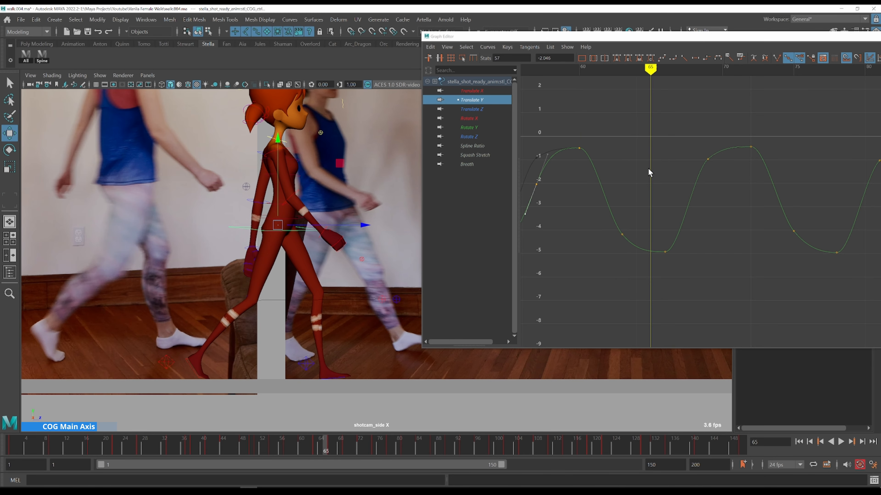
pyautogui.hotkey('alt', ',')
pyautogui.hotkey('alt', ',')
pyautogui.hotkey('alt', ',')
pyautogui.hotkey('alt', ',')
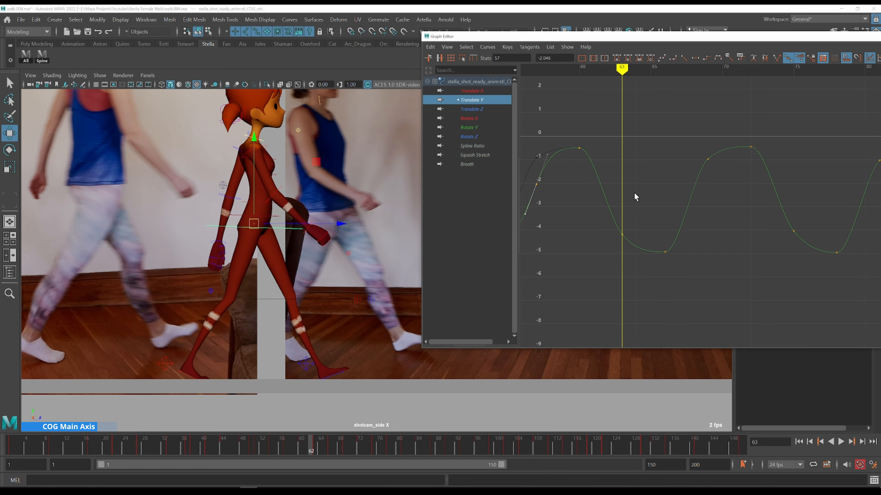
pyautogui.hotkey('alt', '.')
pyautogui.hotkey('alt', '.')
# Select the Translate Y key at frame 63 and step through frames 61 to 65 to compare with the reference
pyautogui.moveTo(642, 196); pyautogui.dragTo(596, 247)
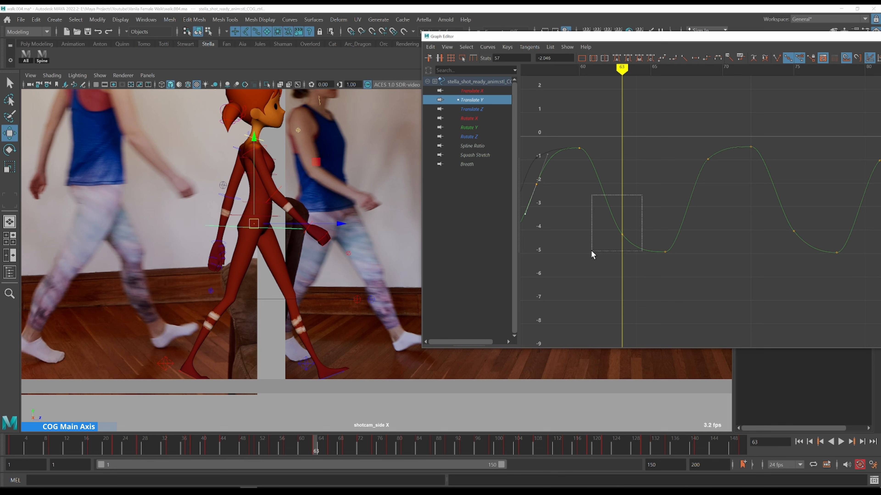
pyautogui.hotkey('alt', ',')
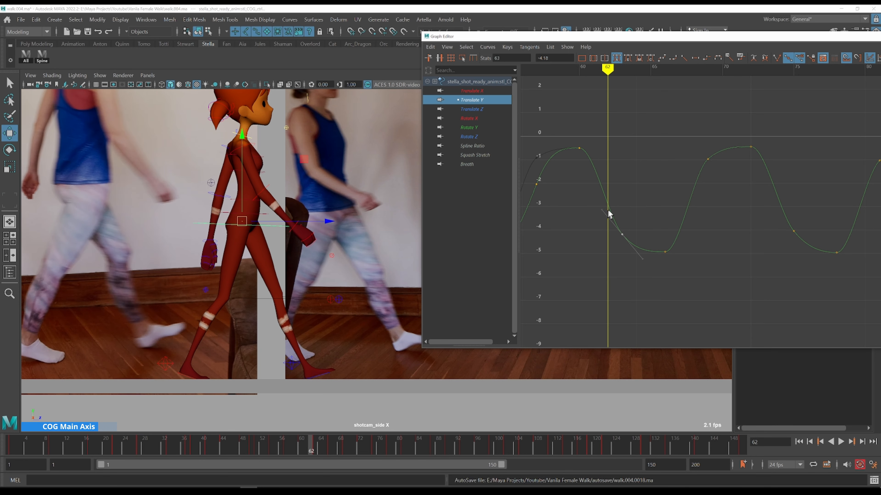
pyautogui.hotkey('alt', ',')
pyautogui.hotkey('alt', ',')
pyautogui.hotkey('alt', '.')
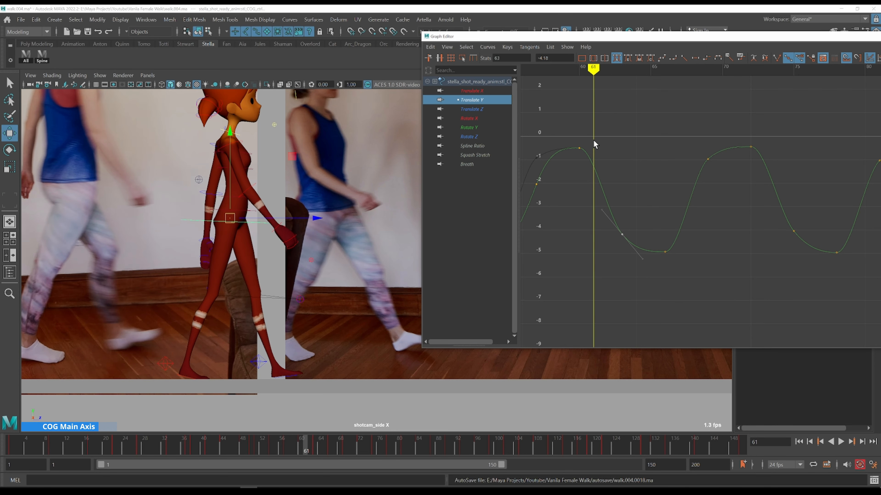
pyautogui.hotkey('alt', '.')
pyautogui.hotkey('alt', '.')
pyautogui.hotkey('alt', '.')
pyautogui.hotkey('alt', '.')
pyautogui.hotkey('alt', '.')
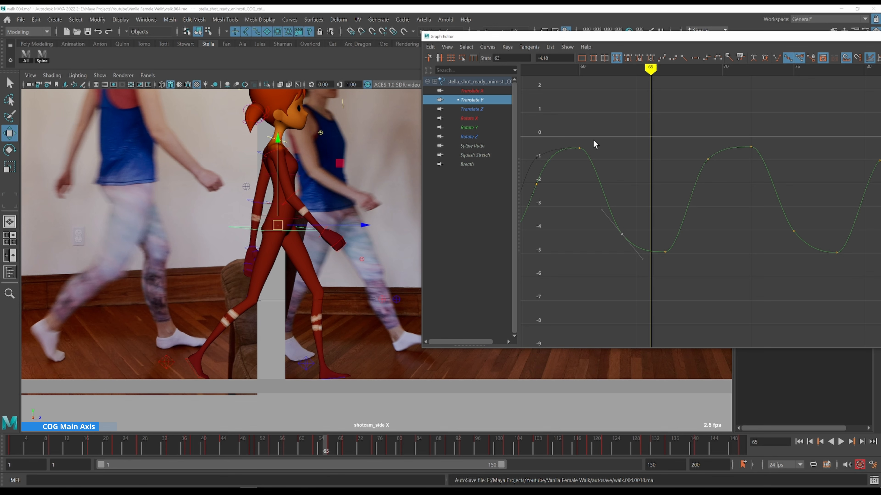
# Adjust the Translate Y key at frame 63 and its tangent handles to reshape the falling section
pyautogui.press('k')
pyautogui.click(579, 142)
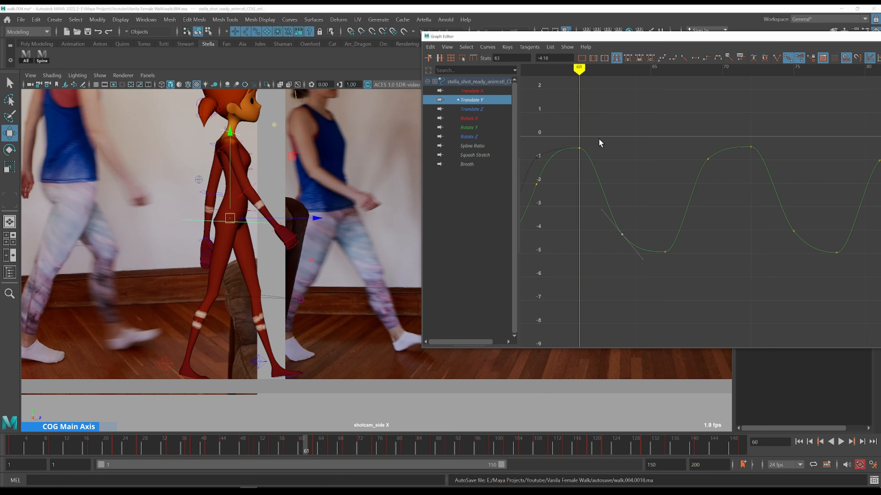
pyautogui.hotkey('alt', '.')
pyautogui.hotkey('alt', '.')
pyautogui.hotkey('alt', '.')
pyautogui.moveTo(637, 188); pyautogui.dragTo(606, 241)
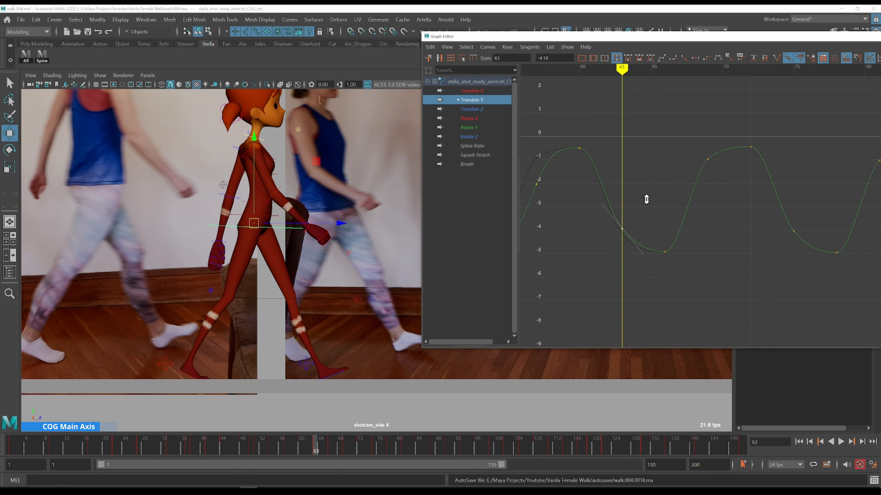
pyautogui.scroll(-3, 648, 195)
pyautogui.scroll(3, 681, 213)
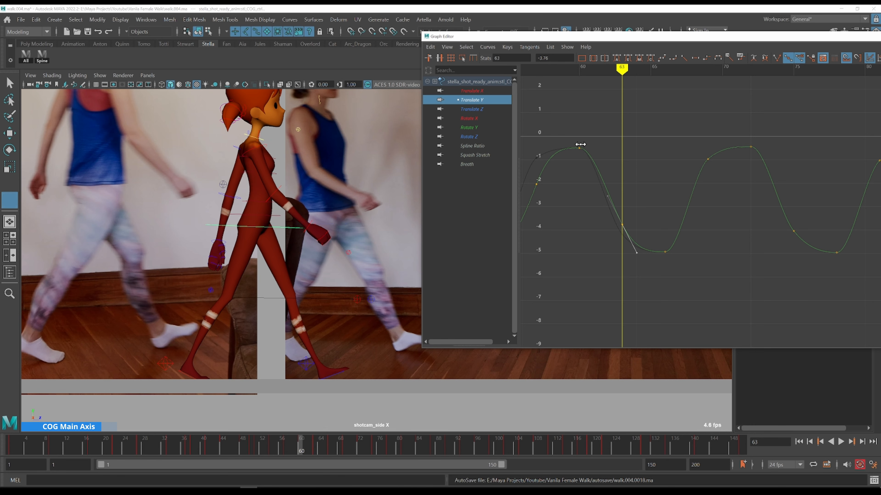
# Select the Translate Y key at frame 69 and step through frames 67 to 72 against the reference
pyautogui.press(',')
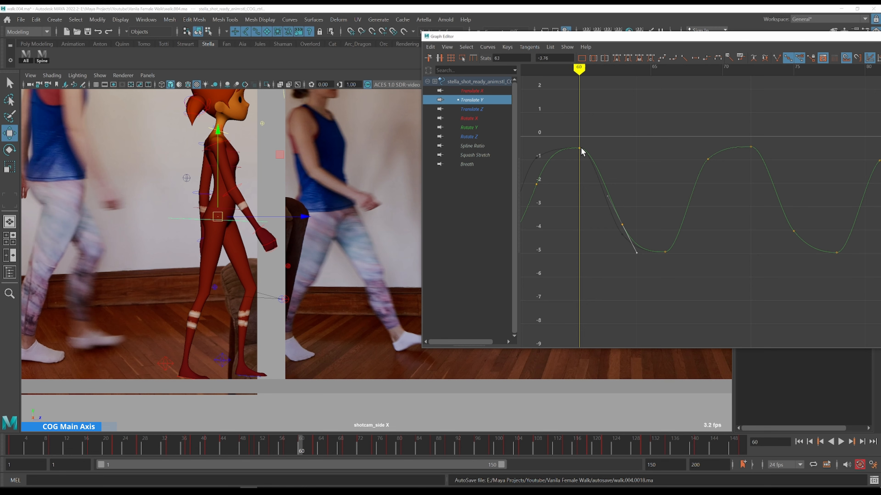
pyautogui.click(592, 153)
pyautogui.press(',')
pyautogui.moveTo(591, 154); pyautogui.dragTo(691, 157)
pyautogui.keyDown('alt'); pyautogui.moveTo(678, 147); pyautogui.dragTo(693, 196, button='middle'); pyautogui.keyUp('alt')
pyautogui.hotkey('alt', '.')
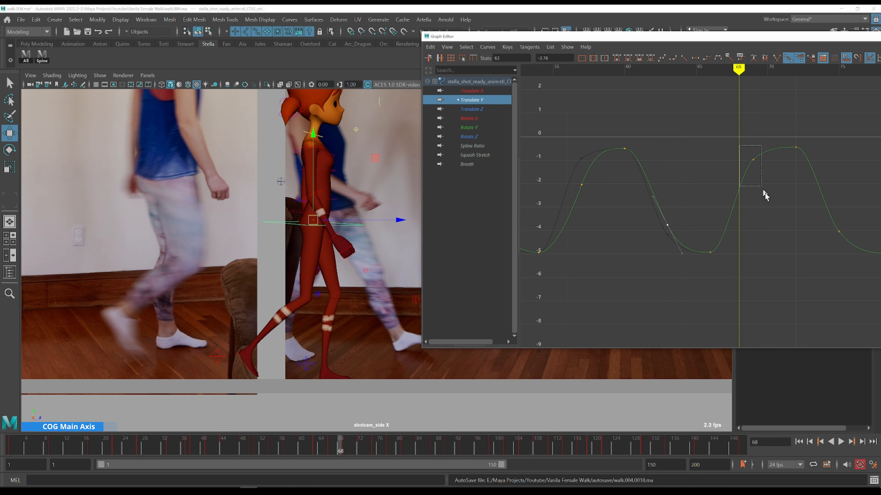
pyautogui.moveTo(765, 193); pyautogui.dragTo(765, 194)
pyautogui.hotkey('alt', ',')
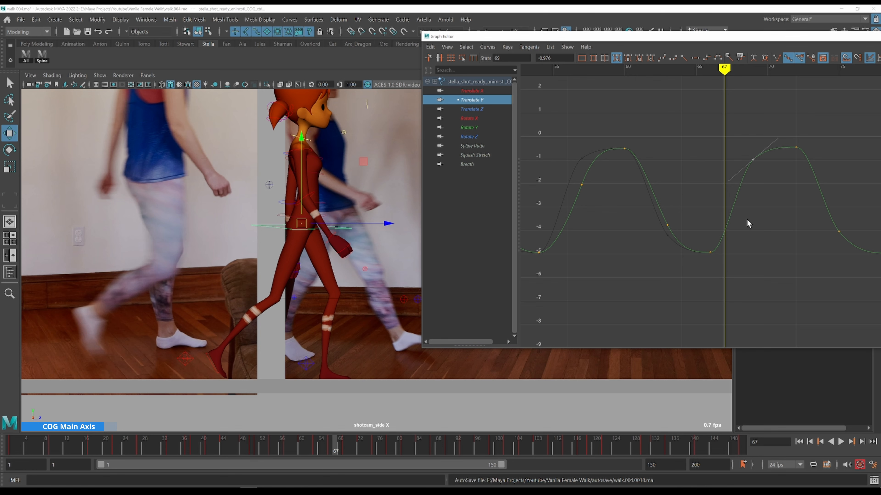
pyautogui.hotkey('alt', '.')
pyautogui.hotkey('alt', '.')
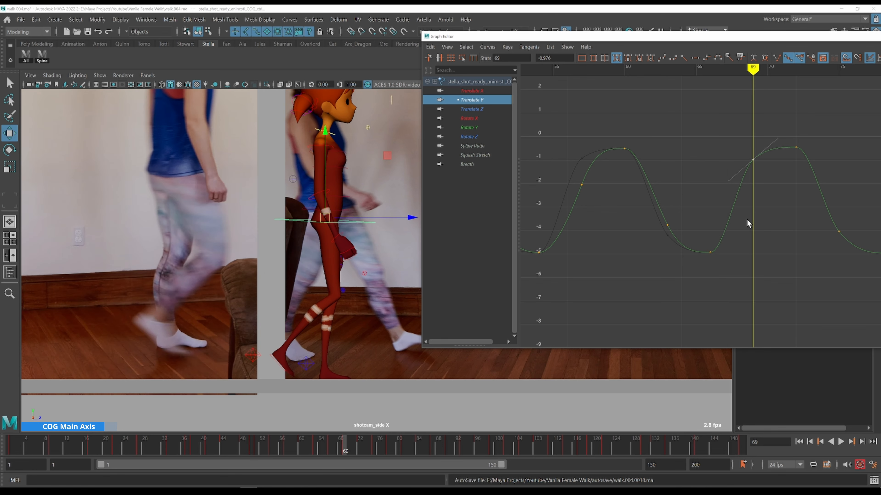
pyautogui.hotkey('alt', '.')
pyautogui.hotkey('alt', '.')
pyautogui.hotkey('alt', '.')
pyautogui.press('k')
pyautogui.moveTo(756, 138); pyautogui.dragTo(731, 125)
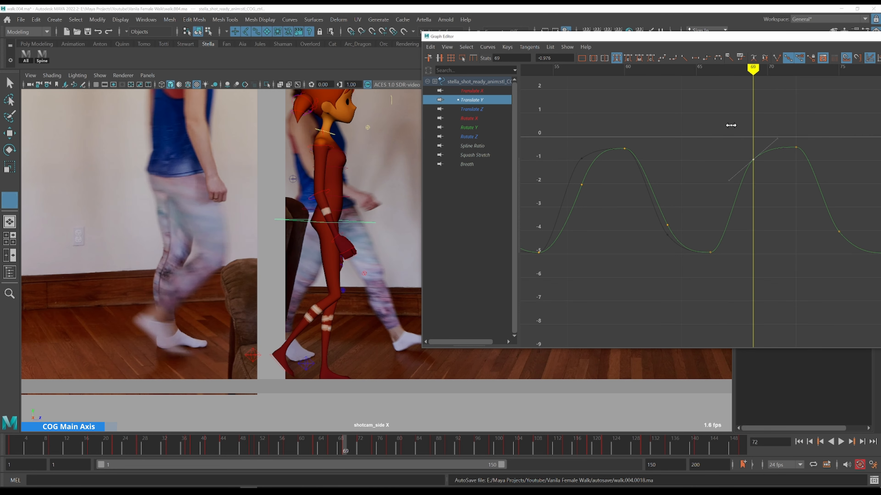
# Lower the Translate Y key at frame 69 slightly and adjust its tangent
pyautogui.press('w')
pyautogui.moveTo(765, 196); pyautogui.dragTo(765, 203, button='middle')
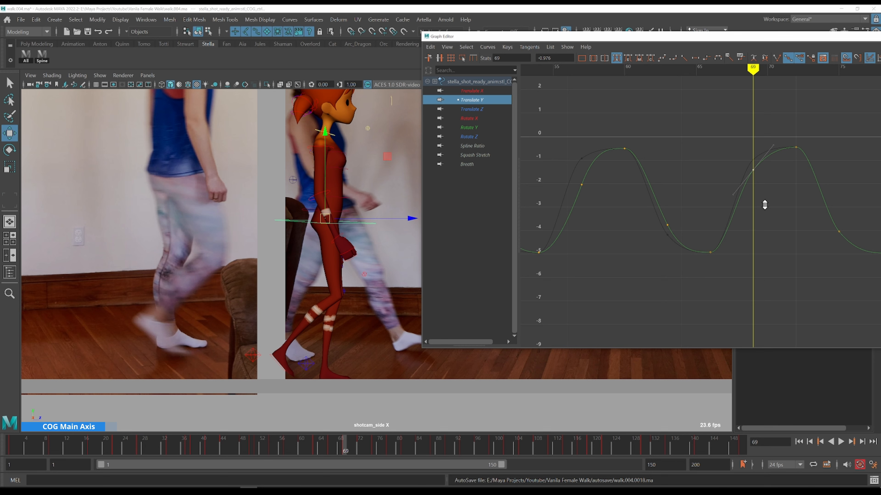
pyautogui.click(734, 210)
pyautogui.moveTo(733, 210); pyautogui.dragTo(737, 213, button='middle')
pyautogui.keyDown('alt'); pyautogui.moveTo(785, 256); pyautogui.dragTo(617, 260, button='middle'); pyautogui.keyUp('alt')
# Lower the Translate Y keys at frames 75 and 87 slightly
pyautogui.press('k')
pyautogui.moveTo(586, 163); pyautogui.dragTo(668, 241)
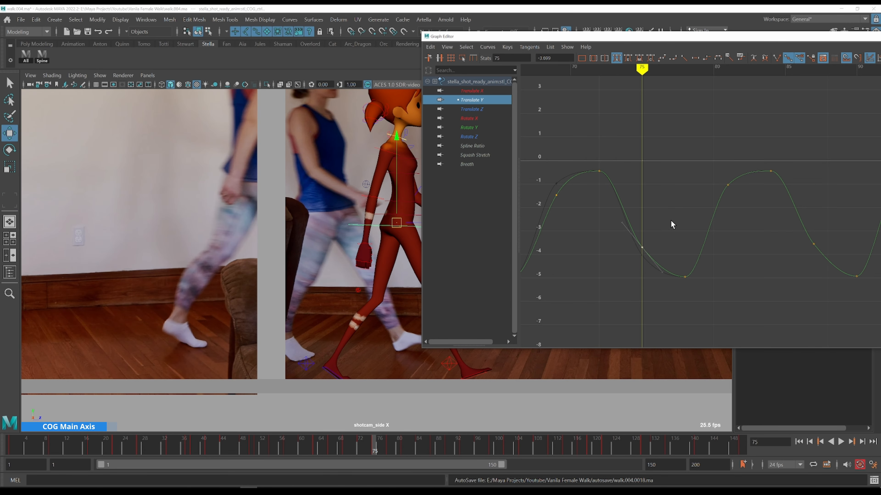
pyautogui.keyDown('alt'); pyautogui.moveTo(678, 251); pyautogui.dragTo(595, 245, button='middle'); pyautogui.keyUp('alt')
pyautogui.click(645, 179)
pyautogui.keyDown('shift'); pyautogui.moveTo(671, 219); pyautogui.dragTo(670, 229, button='middle'); pyautogui.keyUp('shift')
pyautogui.keyDown('alt'); pyautogui.moveTo(742, 225); pyautogui.dragTo(641, 225, button='middle'); pyautogui.keyUp('alt')
pyautogui.press('k')
pyautogui.moveTo(649, 205); pyautogui.dragTo(628, 225)
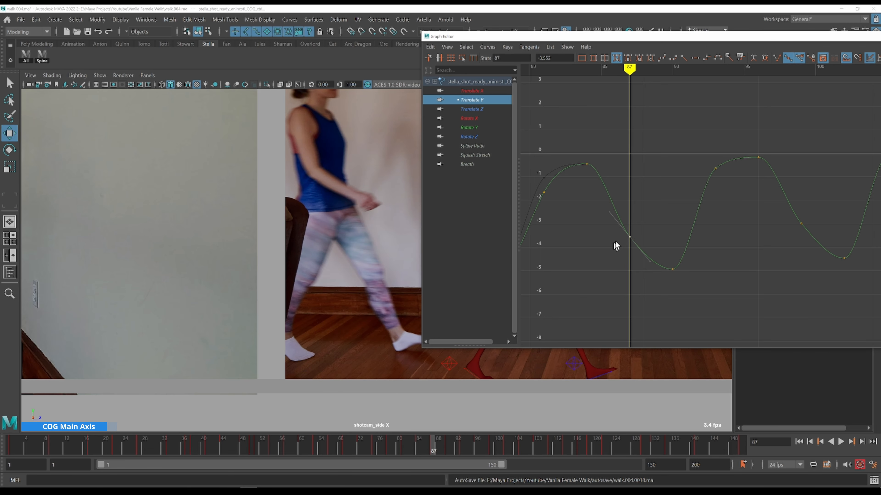
pyautogui.moveTo(671, 239); pyautogui.dragTo(669, 250, button='middle')
# Jump to each of the next three Translate Y keys and lower each one slightly
pyautogui.press('.')
pyautogui.press('.')
pyautogui.moveTo(705, 138); pyautogui.dragTo(727, 205)
pyautogui.keyDown('shift'); pyautogui.moveTo(716, 211); pyautogui.dragTo(716, 228, button='middle'); pyautogui.keyUp('shift')
pyautogui.keyDown('alt'); pyautogui.moveTo(813, 207); pyautogui.dragTo(625, 201, button='middle'); pyautogui.keyUp('alt')
pyautogui.press('.')
pyautogui.press('.')
pyautogui.moveTo(603, 233); pyautogui.dragTo(639, 190)
pyautogui.moveTo(651, 212); pyautogui.dragTo(583, 239, button='middle')
pyautogui.press('.')
pyautogui.press('.')
pyautogui.moveTo(614, 138); pyautogui.dragTo(653, 177)
pyautogui.keyDown('shift'); pyautogui.moveTo(611, 170); pyautogui.dragTo(610, 188, button='middle'); pyautogui.keyUp('shift')
pyautogui.keyDown('alt'); pyautogui.moveTo(697, 233); pyautogui.dragTo(618, 234, button='middle'); pyautogui.keyUp('alt')
# Scrub and step through frames 105 to 117 to review the final Translate Y rise against the reference
pyautogui.press('k')
pyautogui.moveTo(530, 146)
pyautogui.mouseDown()
pyautogui.moveTo(567, 146)
pyautogui.moveTo(538, 145)
pyautogui.mouseUp()
pyautogui.moveTo(512, 37); pyautogui.dragTo(701, 31)
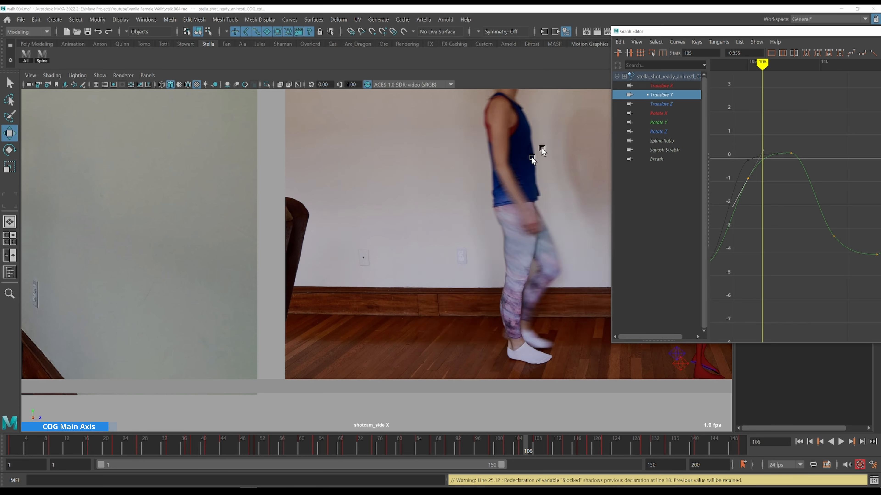
pyautogui.keyDown('alt'); pyautogui.moveTo(541, 194); pyautogui.dragTo(237, 194, button='middle'); pyautogui.keyUp('alt')
pyautogui.press('k')
pyautogui.moveTo(752, 146); pyautogui.dragTo(751, 144)
pyautogui.hotkey('alt', '.')
pyautogui.hotkey('alt', '.')
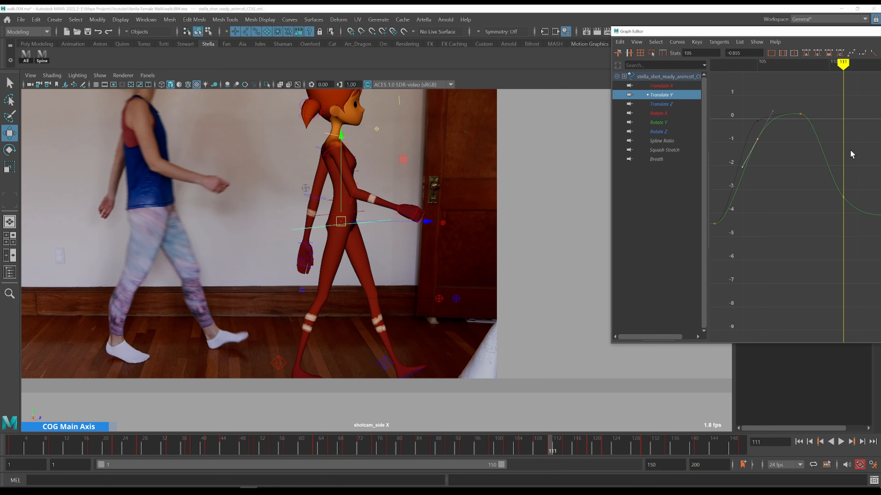
pyautogui.keyDown('alt'); pyautogui.moveTo(877, 215); pyautogui.dragTo(842, 207, button='middle'); pyautogui.keyUp('alt')
pyautogui.keyDown('shift'); pyautogui.moveTo(827, 236); pyautogui.dragTo(718, 225, button='middle'); pyautogui.keyUp('shift')
pyautogui.hotkey('alt', '.')
pyautogui.hotkey('alt', ',')
pyautogui.hotkey('alt', '.')
pyautogui.hotkey('alt', ',')
pyautogui.hotkey('alt', '.')
pyautogui.hotkey('alt', '.')
pyautogui.hotkey('alt', '.')
pyautogui.hotkey('alt', '.')
pyautogui.hotkey('alt', '.')
pyautogui.hotkey('alt', '.')
pyautogui.hotkey('alt', '.')
pyautogui.hotkey('alt', '.')
pyautogui.hotkey('alt', '.')
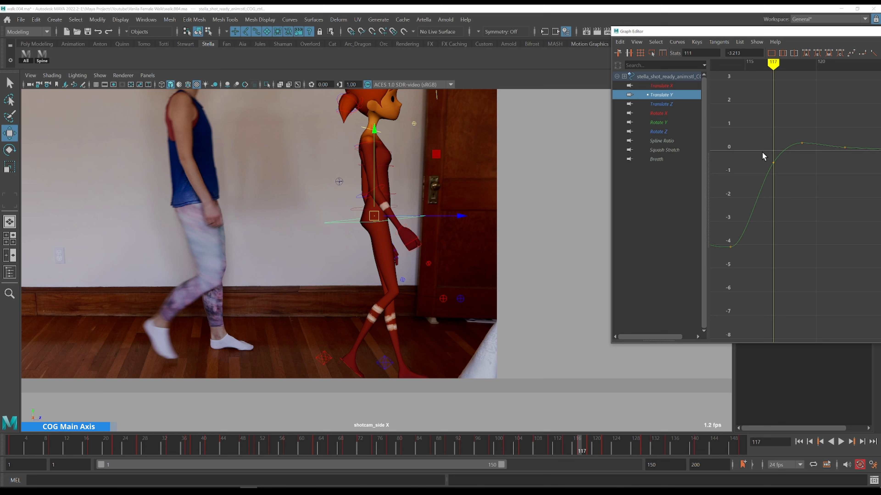
# Select the Translate Y key at frame 117 and lower it slightly
pyautogui.press('k')
pyautogui.click(779, 160)
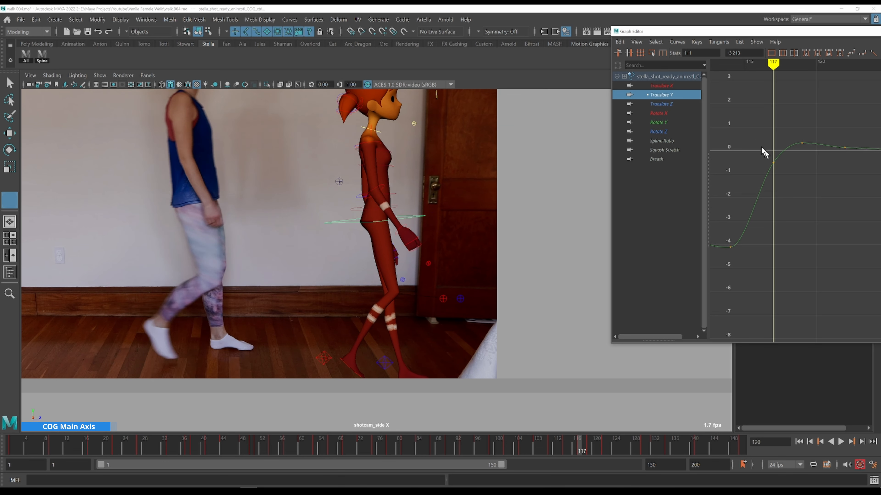
pyautogui.moveTo(762, 149); pyautogui.dragTo(778, 176)
pyautogui.keyDown('shift'); pyautogui.moveTo(786, 194); pyautogui.dragTo(786, 197, button='middle'); pyautogui.keyUp('shift')
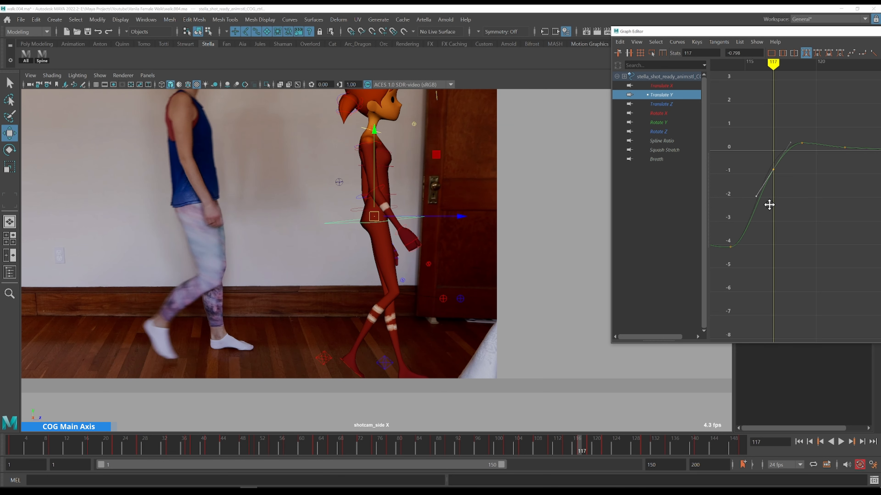
pyautogui.scroll(-6, 841, 231)
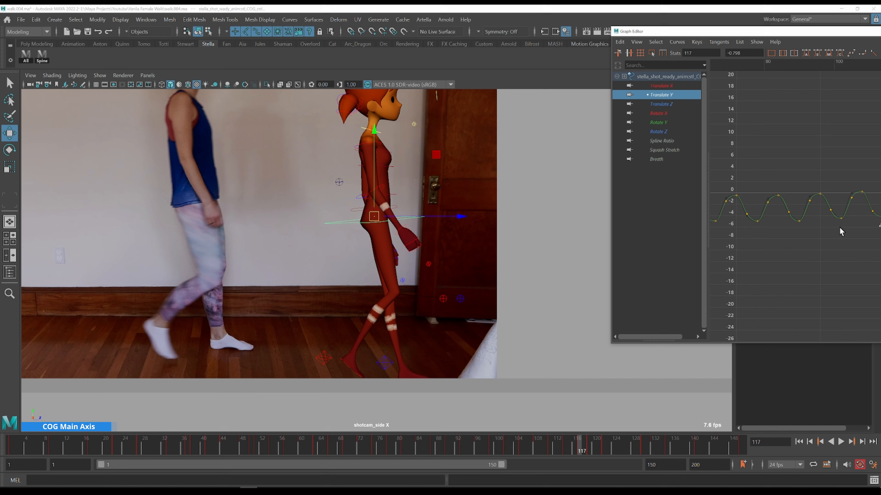
pyautogui.keyDown('alt'); pyautogui.moveTo(815, 178); pyautogui.dragTo(705, 164, button='middle'); pyautogui.keyUp('alt')
pyautogui.keyDown('alt'); pyautogui.keyDown('shift'); pyautogui.moveTo(826, 215); pyautogui.dragTo(828, 194, button='right'); pyautogui.keyUp('shift'); pyautogui.keyUp('alt')
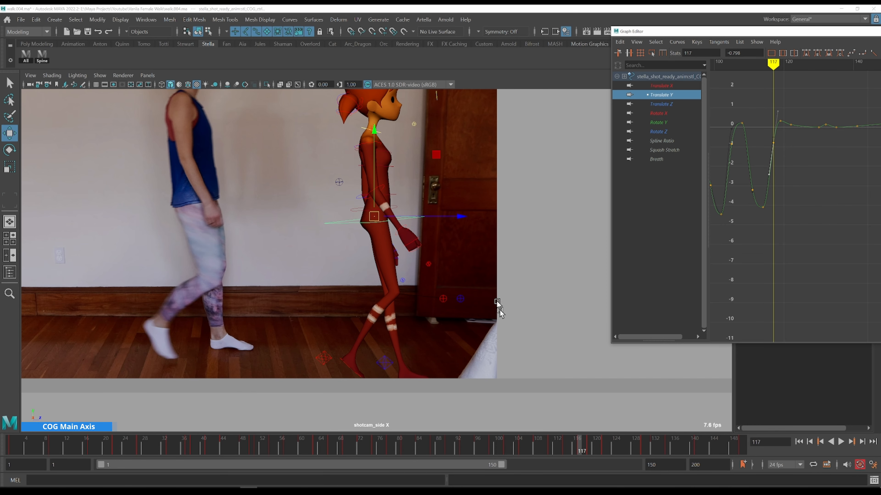
pyautogui.keyDown('alt'); pyautogui.moveTo(862, 179); pyautogui.dragTo(840, 213, button='middle'); pyautogui.keyUp('alt')
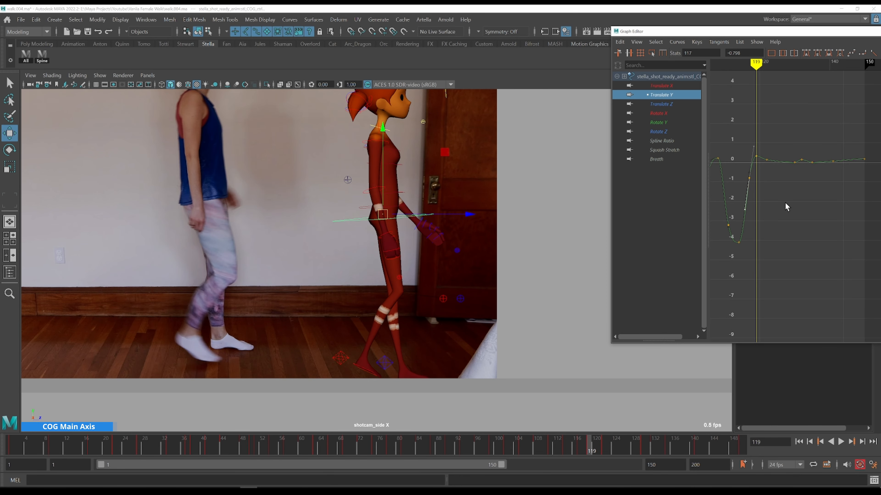
# Set the playback range end to 117
pyautogui.press(',')
pyautogui.doubleClick(663, 466)
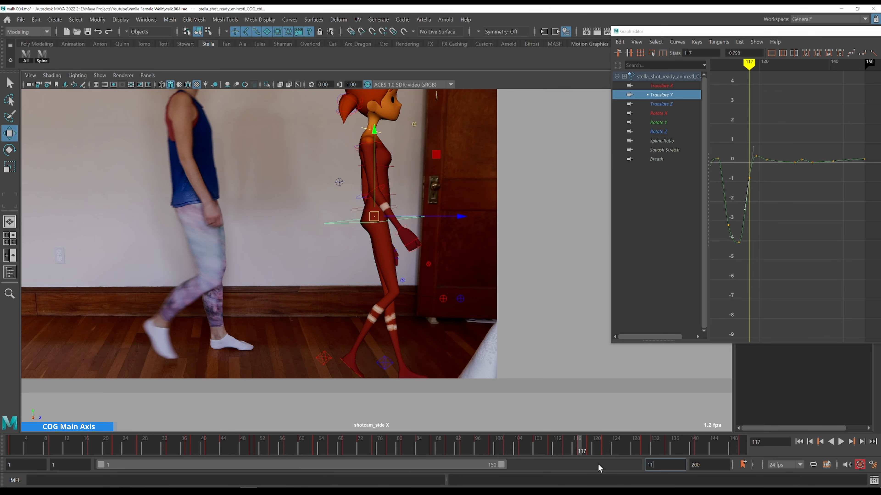
pyautogui.press('Return')
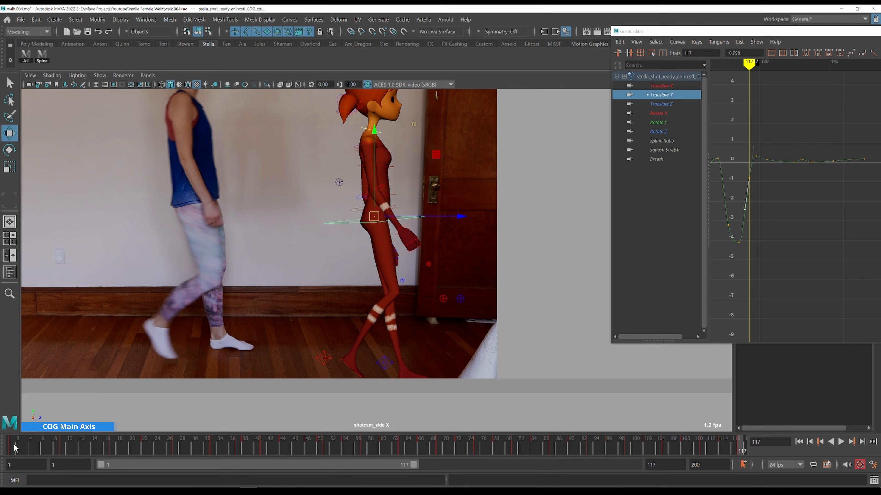
# Play the animation back from the start to review the walk
pyautogui.hotkey('alt', 'v')
pyautogui.hotkey('alt', 'v')
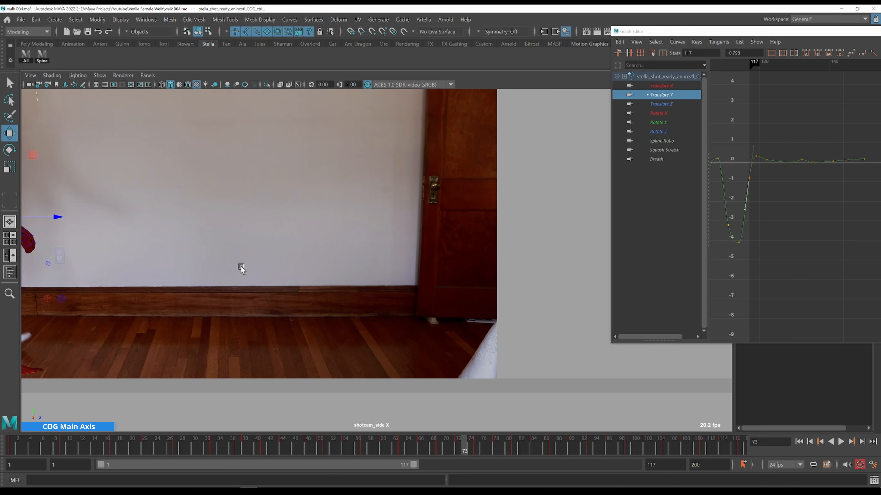
pyautogui.keyDown('alt'); pyautogui.moveTo(240, 270); pyautogui.dragTo(397, 293, button='middle'); pyautogui.keyUp('alt')
pyautogui.hotkey('alt', 'shift', 'v')
pyautogui.keyDown('alt'); pyautogui.moveTo(397, 294); pyautogui.dragTo(319, 215, button='right'); pyautogui.keyUp('alt')
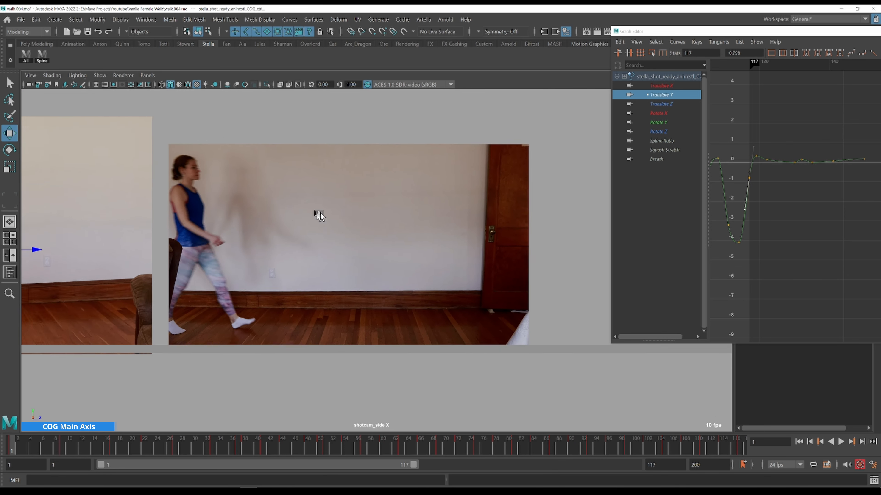
pyautogui.keyDown('alt'); pyautogui.moveTo(319, 216); pyautogui.dragTo(412, 219, button='middle'); pyautogui.keyUp('alt')
pyautogui.press('q')
# Create a playblast of the animation and open it in the media player
pyautogui.moveTo(878, 30); pyautogui.dragTo(426, 56)
pyautogui.click(688, 58)
pyautogui.moveTo(33, 445); pyautogui.dragTo(65, 440, button='right')
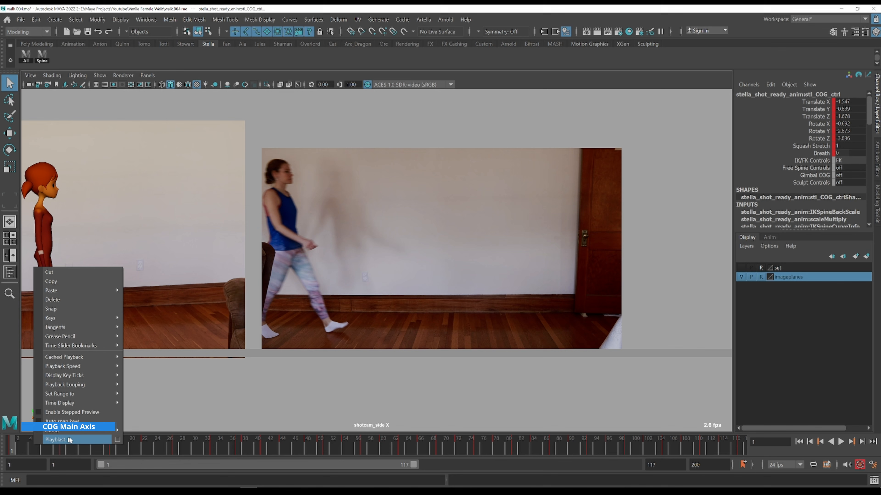
pyautogui.click(87, 440)
pyautogui.click(420, 252)
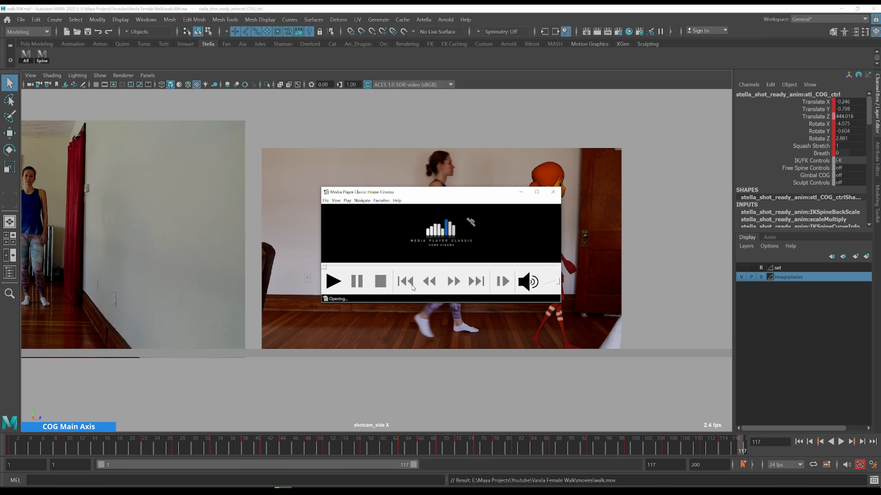
pyautogui.doubleClick(412, 285)
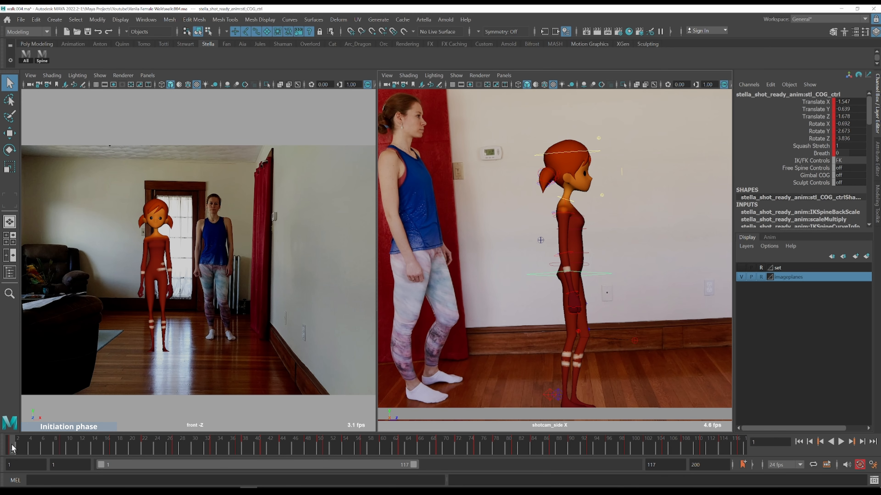
# Play and step through frames 31 to 39 in the front and side views against the reference
pyautogui.hotkey('alt', 'v')
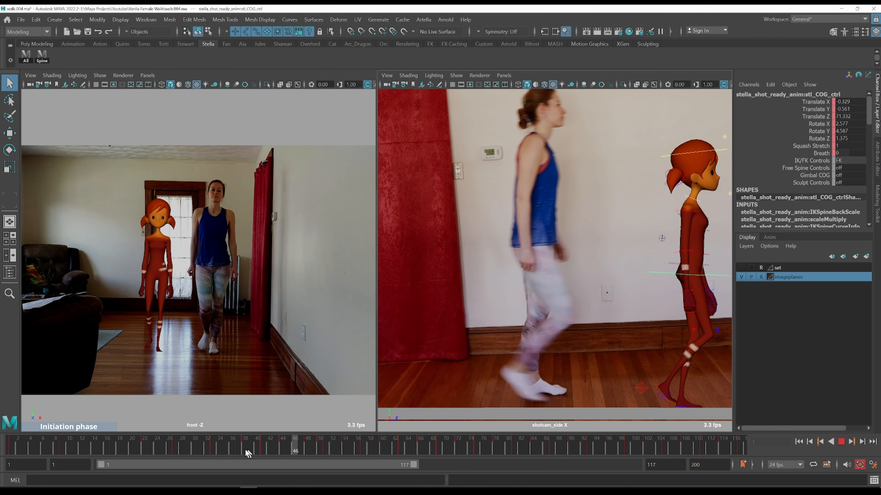
pyautogui.click(203, 448)
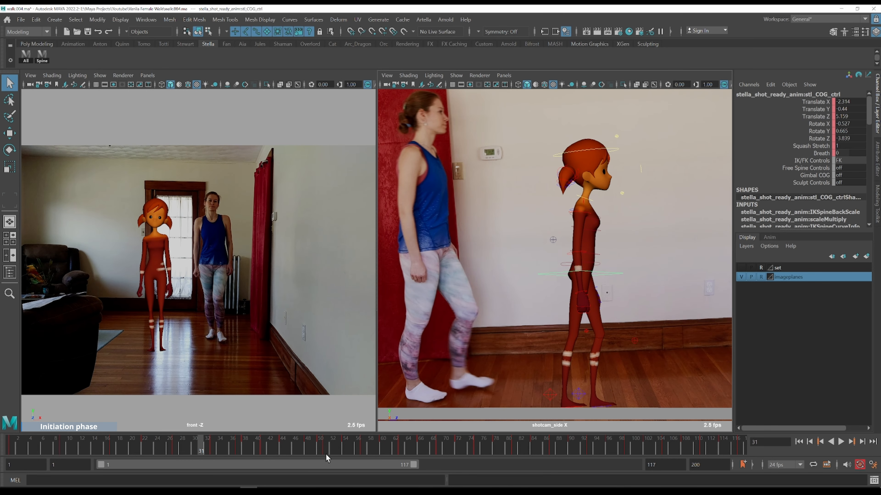
pyautogui.hotkey('alt', '.')
pyautogui.hotkey('alt', '.')
pyautogui.hotkey('alt', '.')
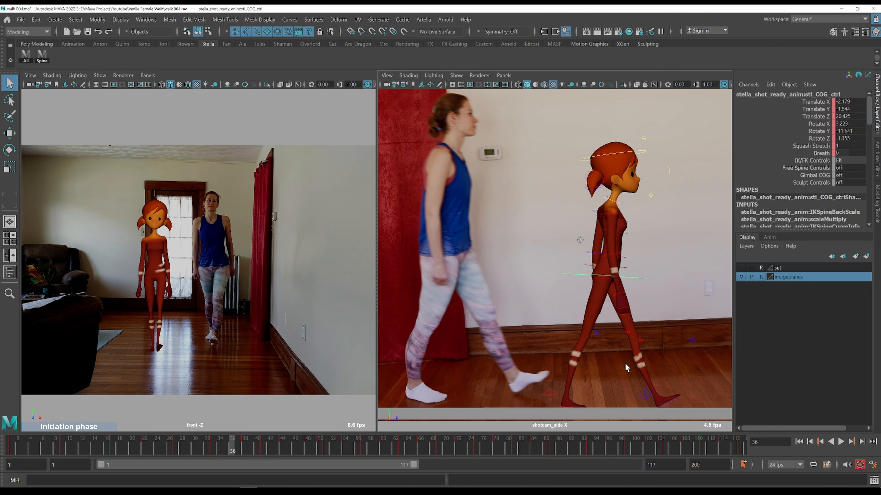
pyautogui.hotkey('alt', '.')
pyautogui.hotkey('alt', '.')
pyautogui.hotkey('alt', '.')
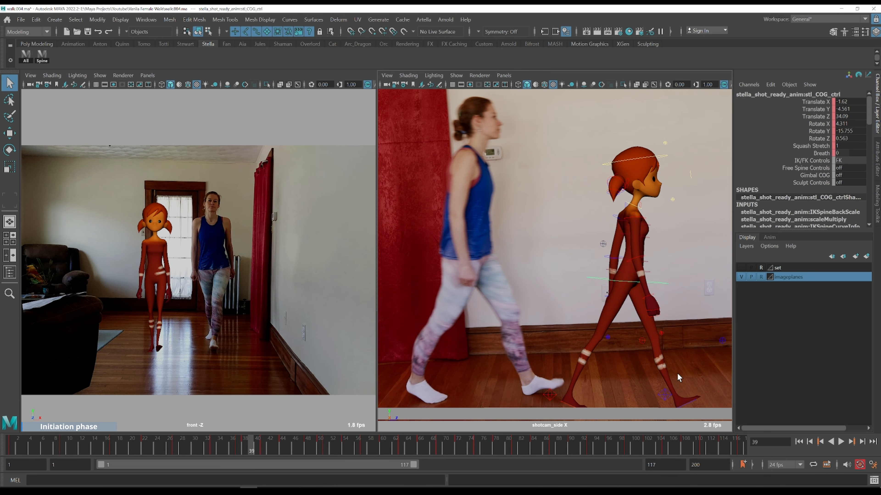
pyautogui.hotkey('alt', ',')
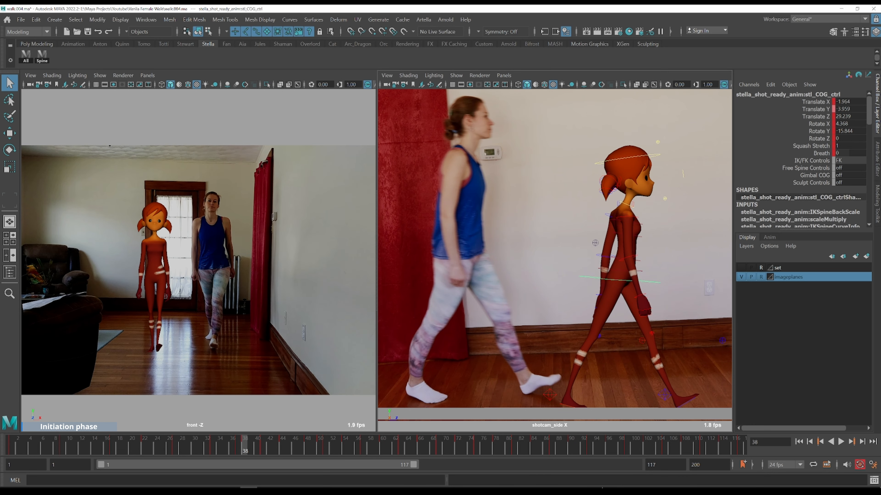
# Set the playback range end to 38 and play the animation
pyautogui.write('38')
pyautogui.press('Return')
pyautogui.hotkey('alt', 'v')
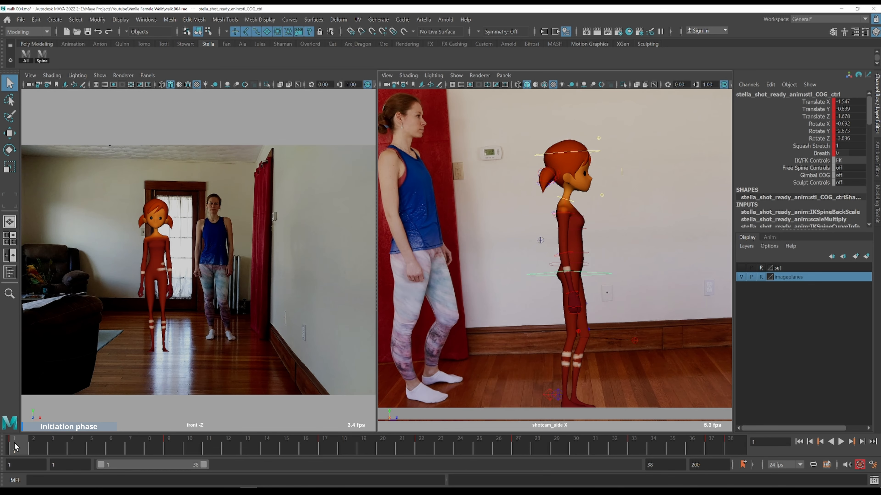
# Open the Graph Editor on the COG control's Rotate Y curve, frame it, and place it beside the maximized side view
pyautogui.hotkey('alt', 'g')
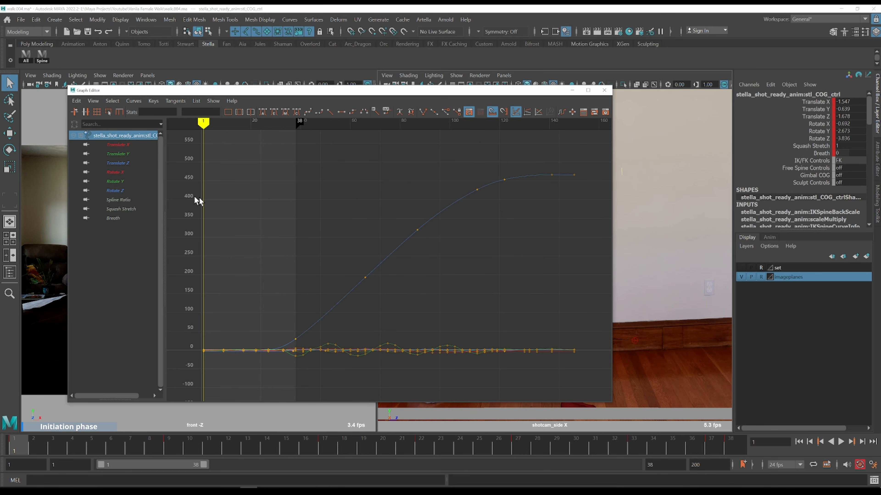
pyautogui.click(115, 182)
pyautogui.moveTo(303, 318); pyautogui.dragTo(303, 317)
pyautogui.press('f')
pyautogui.moveTo(283, 95); pyautogui.dragTo(609, 100)
pyautogui.press('space')
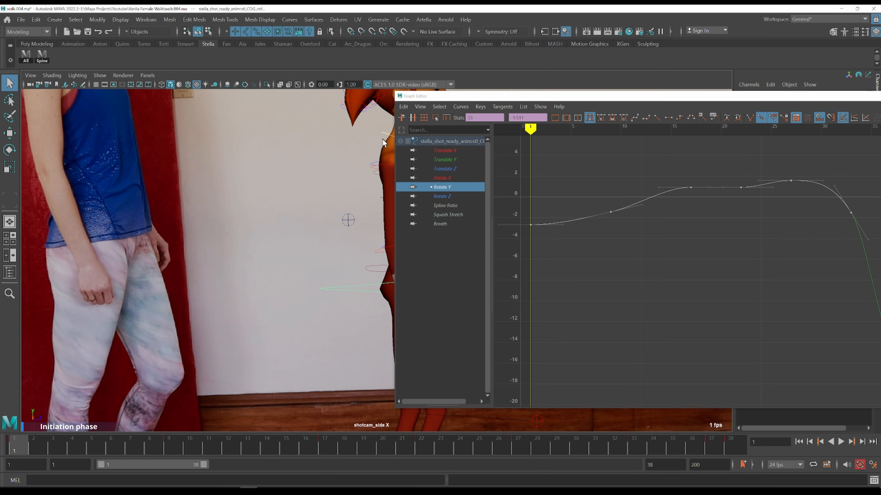
pyautogui.scroll(-3, 250, 230)
pyautogui.keyDown('alt'); pyautogui.moveTo(327, 241); pyautogui.dragTo(260, 224, button='middle'); pyautogui.keyUp('alt')
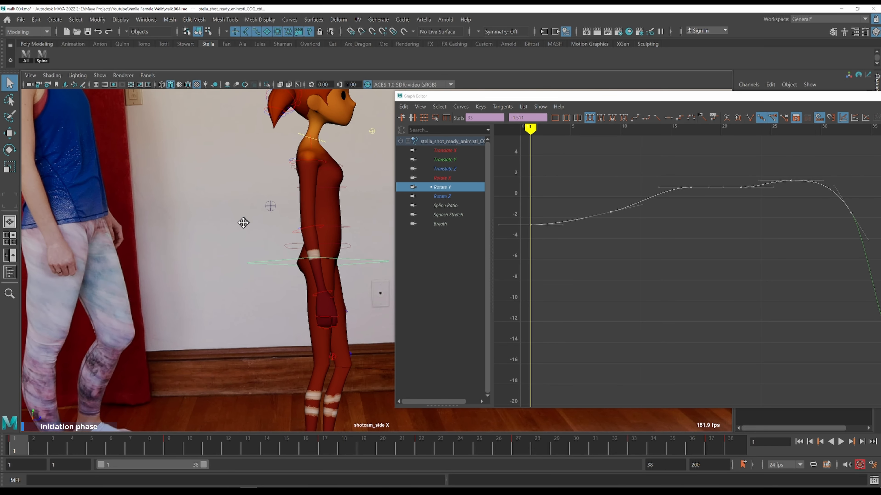
pyautogui.scroll(-1, 241, 224)
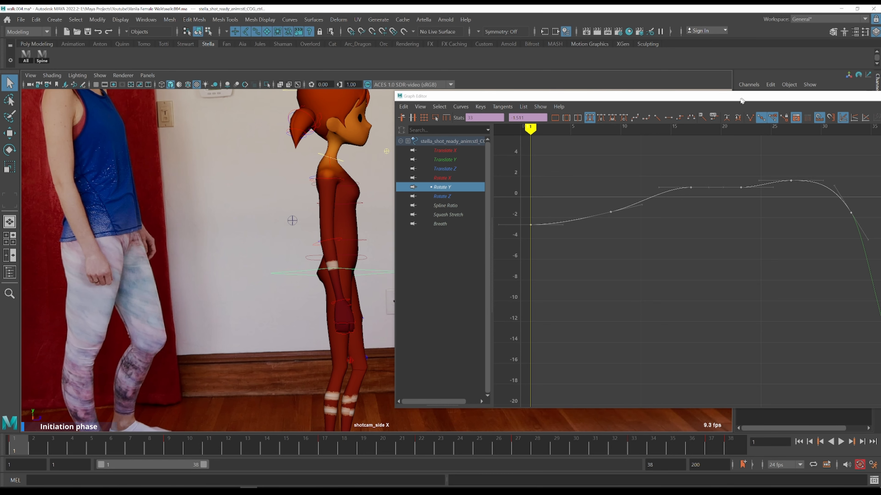
pyautogui.moveTo(741, 101); pyautogui.dragTo(506, 81)
pyautogui.click(760, 276)
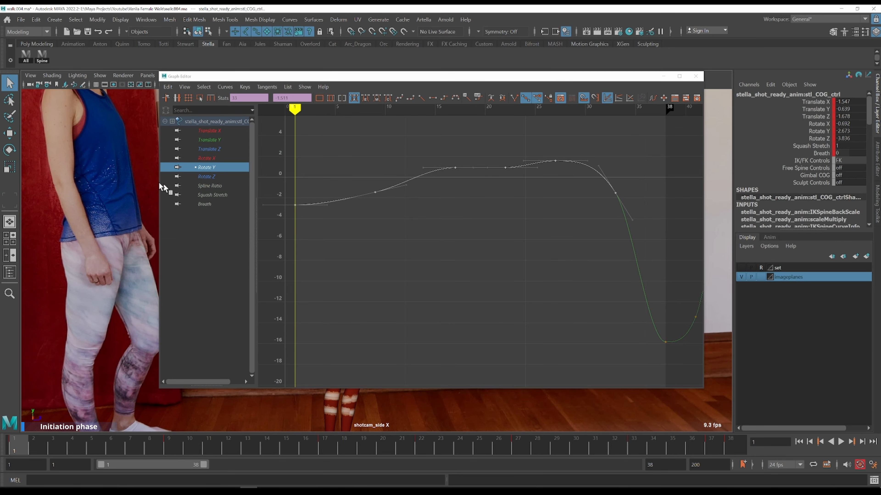
pyautogui.click(117, 180)
pyautogui.moveTo(271, 79); pyautogui.dragTo(593, 92)
# Move the side-view reference image plane to reposition the actress beside the character
pyautogui.press('w')
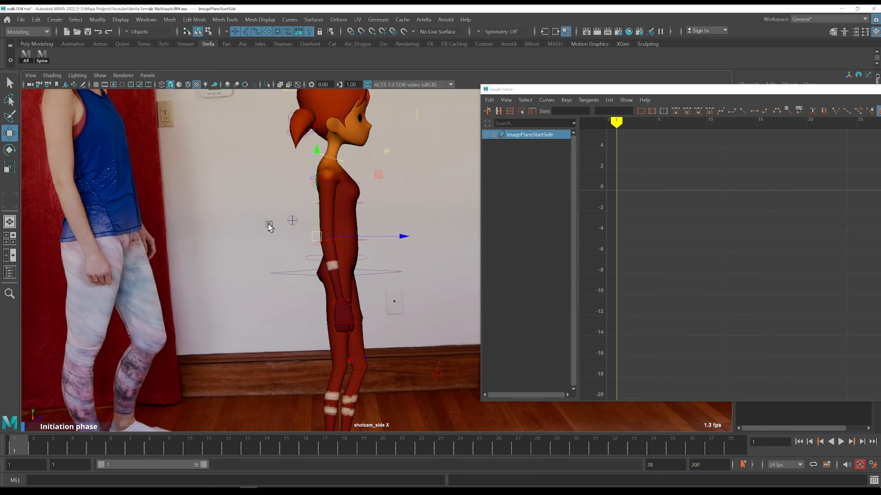
pyautogui.moveTo(379, 237); pyautogui.dragTo(502, 240)
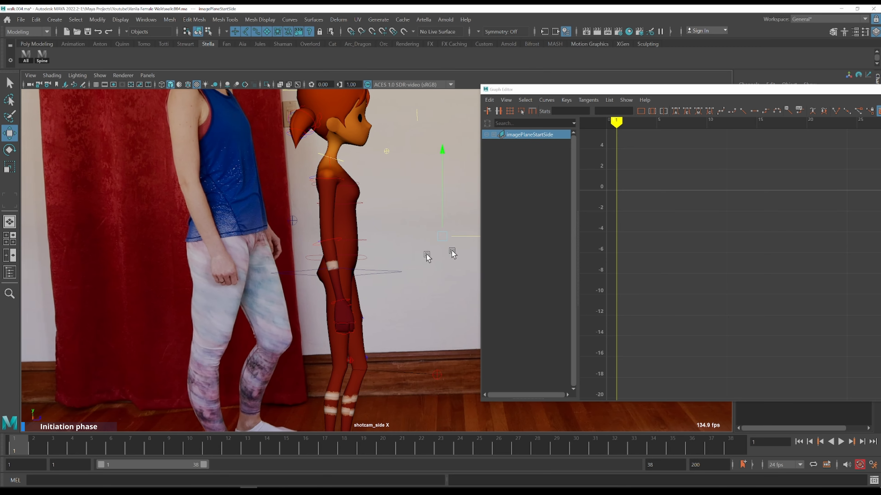
pyautogui.scroll(3, 355, 228)
pyautogui.moveTo(355, 228)
pyautogui.keyDown('alt'); pyautogui.mouseDown(button='middle')
pyautogui.moveTo(304, 255)
pyautogui.moveTo(373, 269)
pyautogui.moveTo(364, 225)
pyautogui.mouseUp(button='middle'); pyautogui.keyUp('alt')
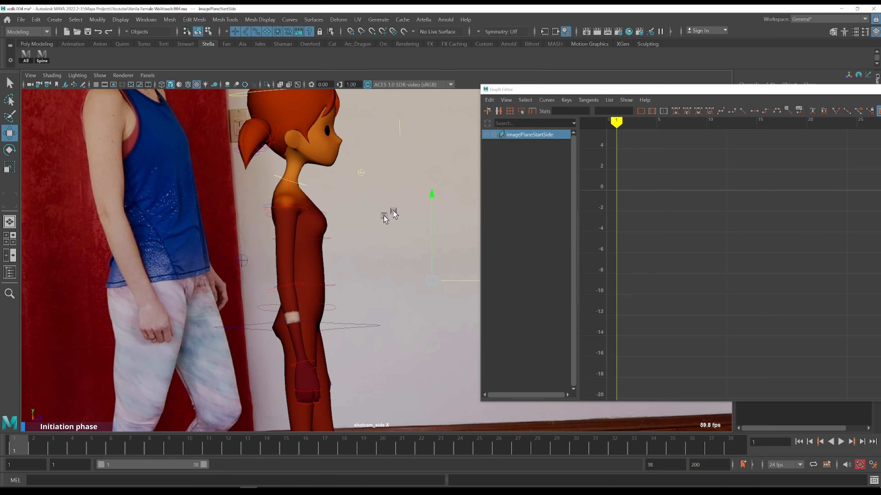
pyautogui.scroll(-6, 366, 228)
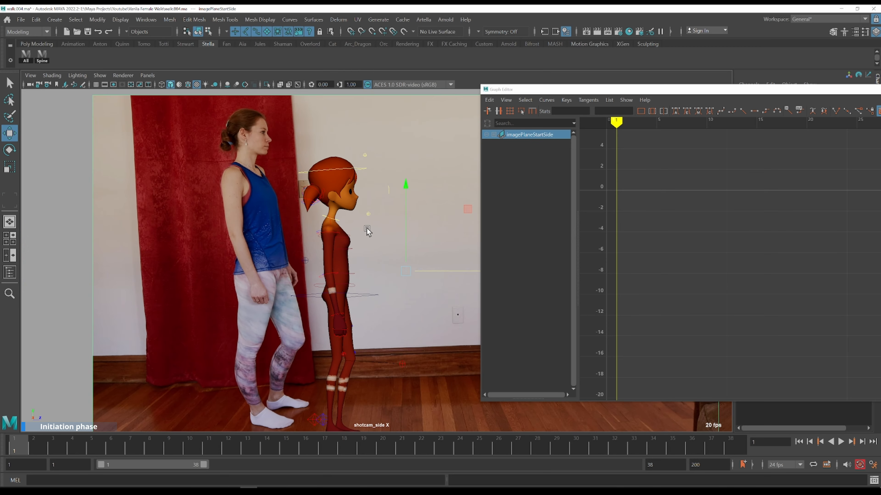
pyautogui.scroll(5, 372, 234)
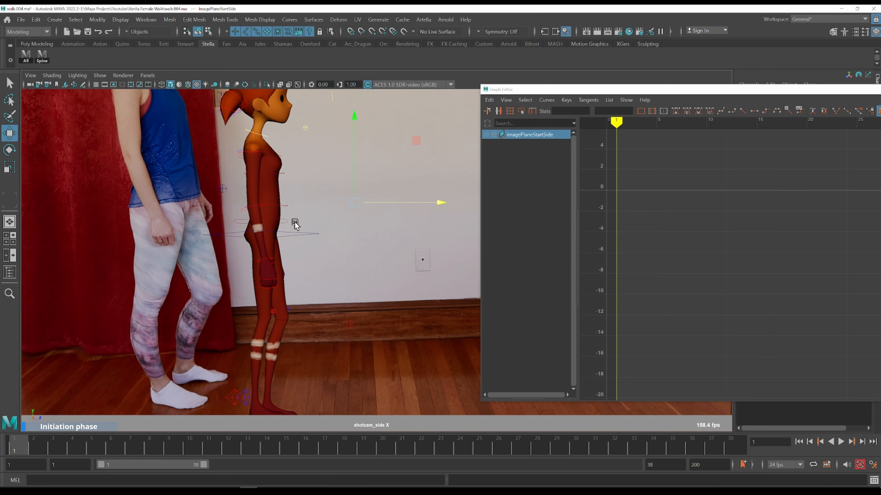
# Select the COG control, frame its Rotate Y curve, and step through the first frames against the reference
pyautogui.click(294, 224)
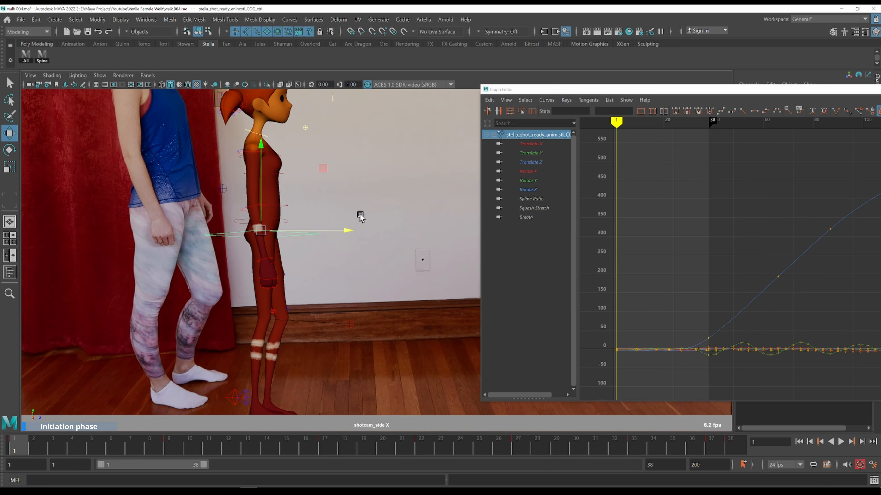
pyautogui.press('q')
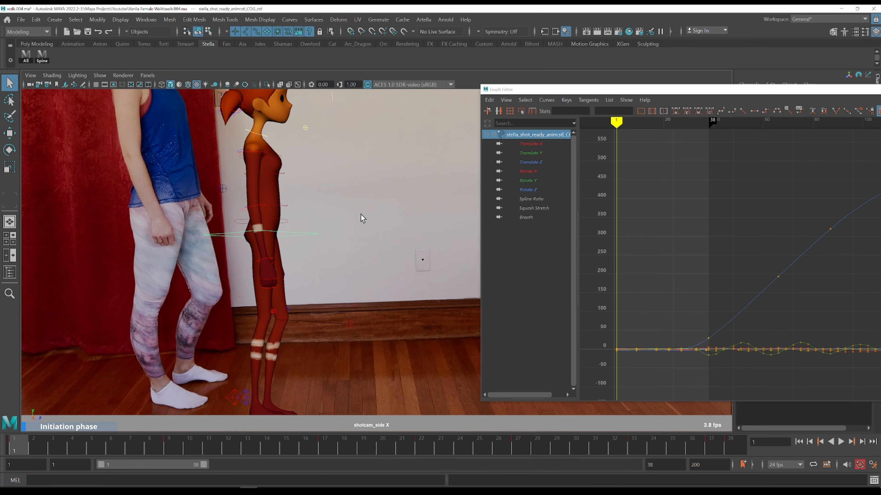
pyautogui.click(541, 181)
pyautogui.moveTo(678, 326); pyautogui.dragTo(678, 326)
pyautogui.press('f')
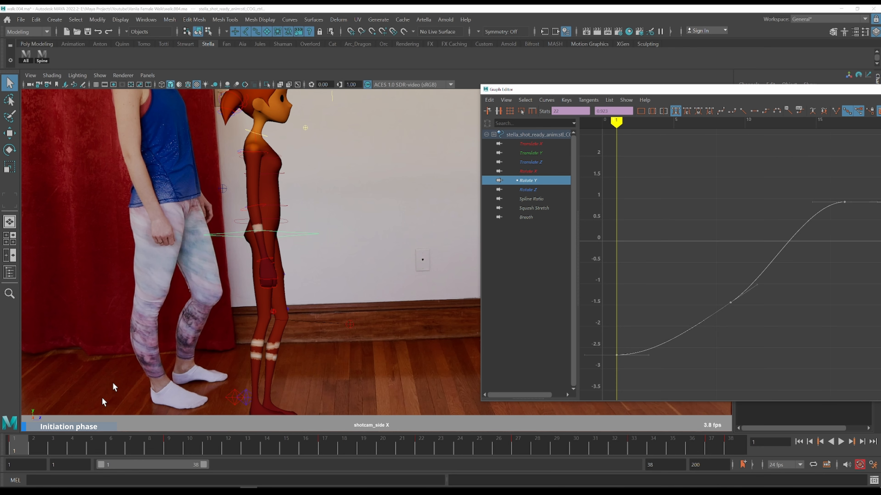
pyautogui.hotkey('alt', '.')
pyautogui.hotkey('alt', '.')
pyautogui.hotkey('alt', '.')
pyautogui.hotkey('alt', '.')
pyautogui.hotkey('alt', '.')
pyautogui.press(',')
pyautogui.press(',')
pyautogui.press('.')
pyautogui.hotkey('alt', '.')
pyautogui.hotkey('alt', '.')
pyautogui.hotkey('alt', '.')
pyautogui.hotkey('alt', '.')
pyautogui.hotkey('alt', '.')
pyautogui.hotkey('alt', '.')
pyautogui.hotkey('alt', '.')
pyautogui.hotkey('alt', '.')
pyautogui.hotkey('alt', '.')
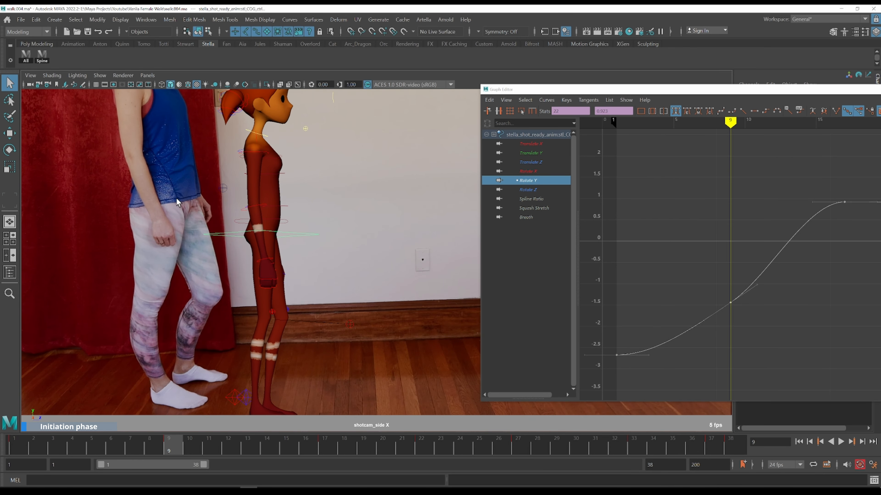
pyautogui.scroll(-2, 222, 211)
pyautogui.keyDown('alt'); pyautogui.moveTo(292, 184); pyautogui.dragTo(267, 221, button='middle'); pyautogui.keyUp('alt')
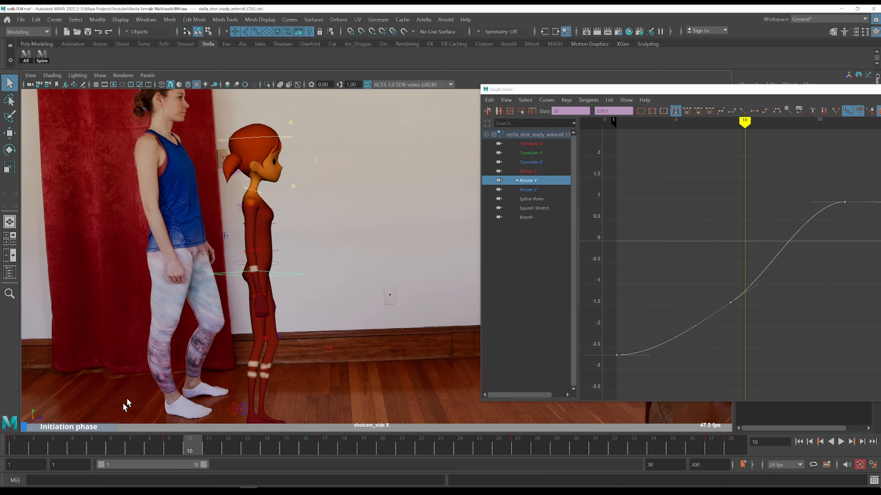
# Step back and forth through frames 4 to 27 comparing the COG Rotate Y curve with the side-view reference
pyautogui.hotkey('alt', ',')
pyautogui.press(',')
pyautogui.hotkey('alt', '.')
pyautogui.hotkey('alt', '.')
pyautogui.hotkey('alt', '.')
pyautogui.hotkey('alt', '.')
pyautogui.hotkey('alt', '.')
pyautogui.hotkey('alt', '.')
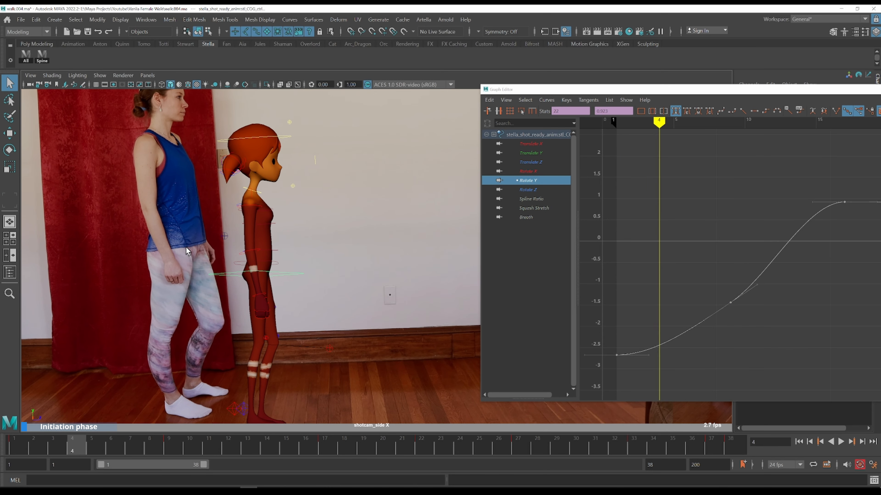
pyautogui.hotkey('alt', '.')
pyautogui.hotkey('alt', '.')
pyautogui.press(',')
pyautogui.hotkey('alt', '.')
pyautogui.hotkey('alt', '.')
pyautogui.hotkey('alt', '.')
pyautogui.hotkey('alt', '.')
pyautogui.hotkey('alt', '.')
pyautogui.hotkey('alt', '.')
pyautogui.hotkey('alt', '.')
pyautogui.hotkey('alt', '.')
pyautogui.hotkey('alt', '.')
pyautogui.hotkey('alt', '.')
pyautogui.hotkey('alt', '.')
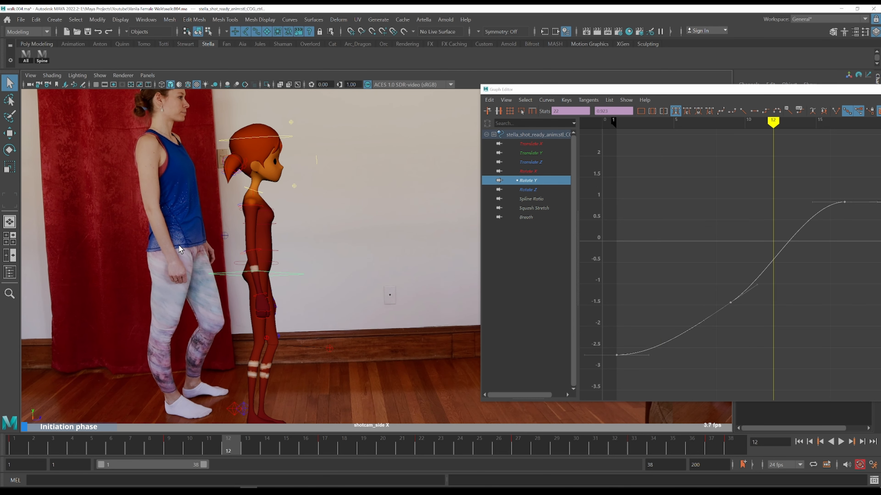
pyautogui.hotkey('alt', '.')
pyautogui.hotkey('alt', '.')
pyautogui.hotkey('alt', '.')
pyautogui.hotkey('alt', '.')
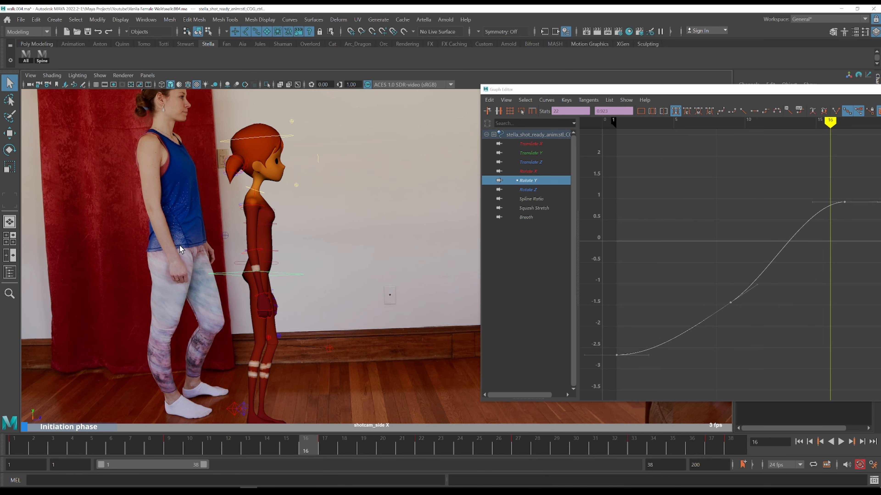
pyautogui.hotkey('alt', '.')
pyautogui.press(',')
pyautogui.hotkey('alt', '.')
pyautogui.hotkey('alt', '.')
pyautogui.hotkey('alt', '.')
pyautogui.hotkey('alt', '.')
pyautogui.hotkey('alt', '.')
pyautogui.hotkey('alt', '.')
pyautogui.hotkey('alt', '.')
pyautogui.hotkey('alt', '.')
pyautogui.press(',')
pyautogui.press(',')
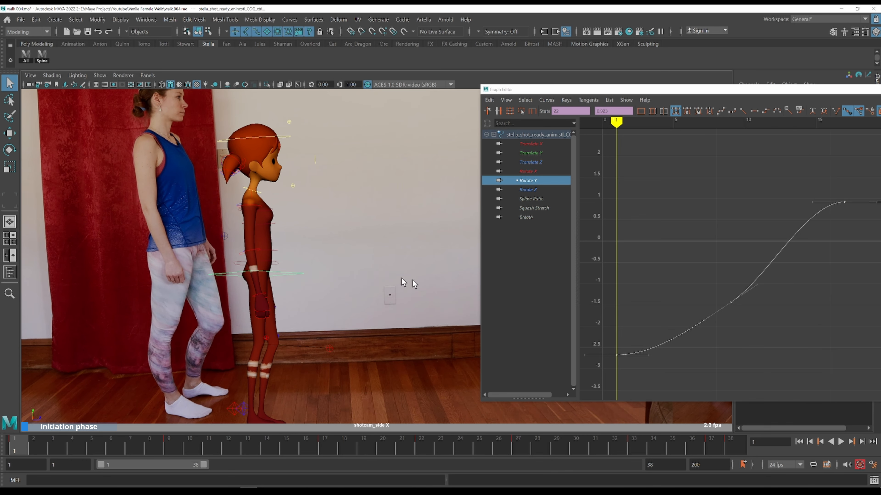
pyautogui.hotkey('alt', '.')
pyautogui.hotkey('alt', '.')
pyautogui.hotkey('alt', '.')
pyautogui.hotkey('alt', '.')
pyautogui.hotkey('alt', '.')
pyautogui.hotkey('alt', '.')
pyautogui.hotkey('alt', '.')
pyautogui.hotkey('alt', '.')
pyautogui.hotkey('alt', '.')
pyautogui.hotkey('alt', '.')
pyautogui.hotkey('alt', '.')
pyautogui.hotkey('alt', '.')
pyautogui.hotkey('alt', '.')
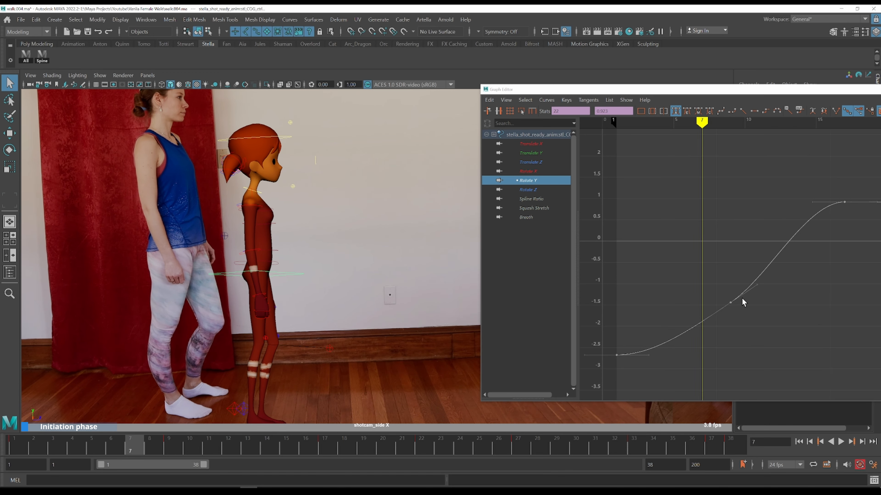
pyautogui.hotkey('alt', '.')
pyautogui.hotkey('alt', '.')
pyautogui.hotkey('alt', '.')
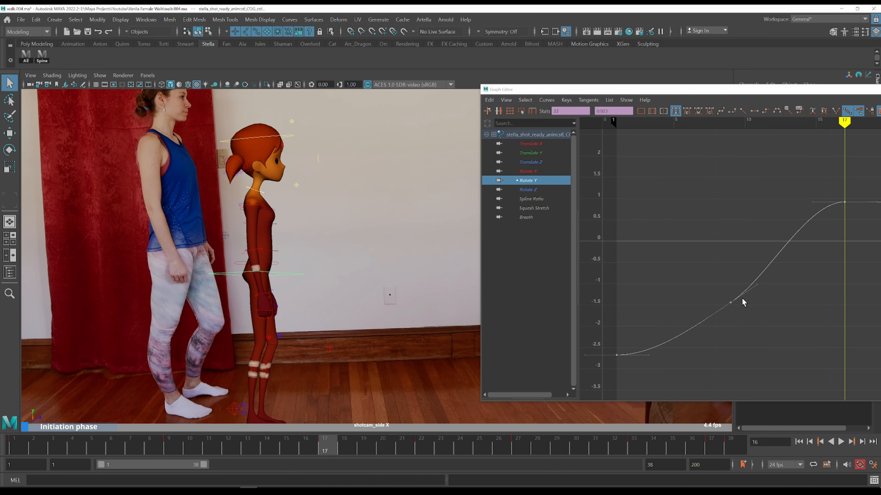
pyautogui.hotkey('alt', '.')
pyautogui.hotkey('alt', '.')
pyautogui.hotkey('alt', '.')
pyautogui.hotkey('alt', '.')
pyautogui.press(',')
pyautogui.hotkey('alt', '.')
pyautogui.hotkey('alt', '.')
pyautogui.hotkey('alt', '.')
pyautogui.hotkey('alt', '.')
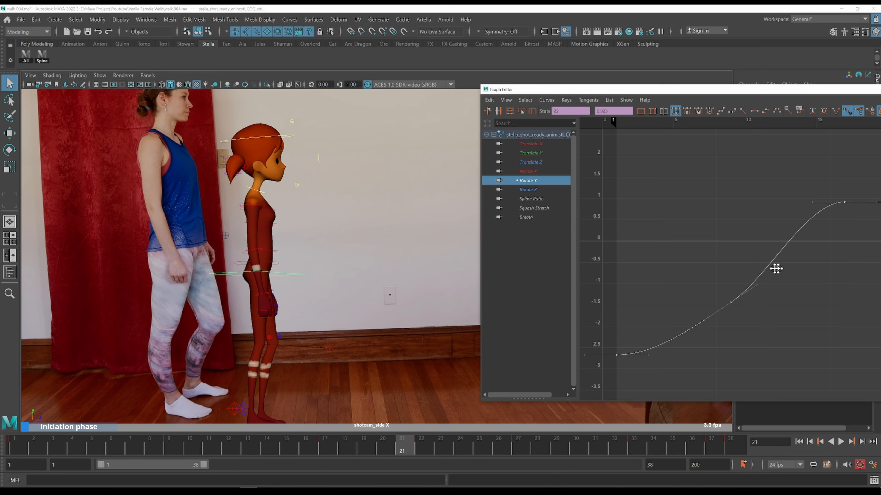
pyautogui.hotkey('alt', ',')
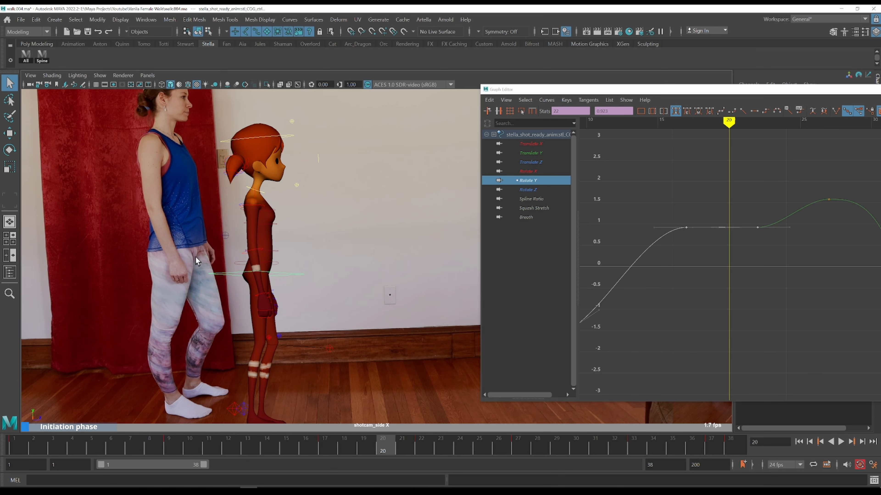
pyautogui.hotkey('alt', '.')
pyautogui.press(',')
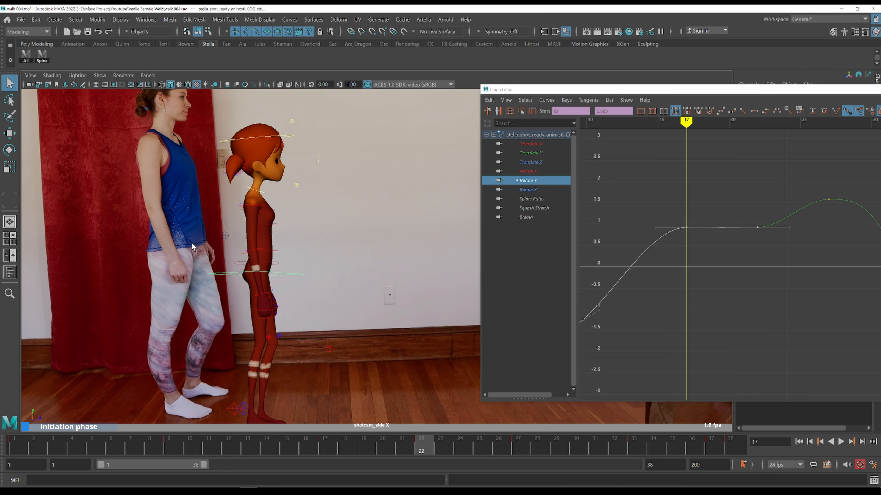
pyautogui.press('.')
pyautogui.press(',')
pyautogui.press('.')
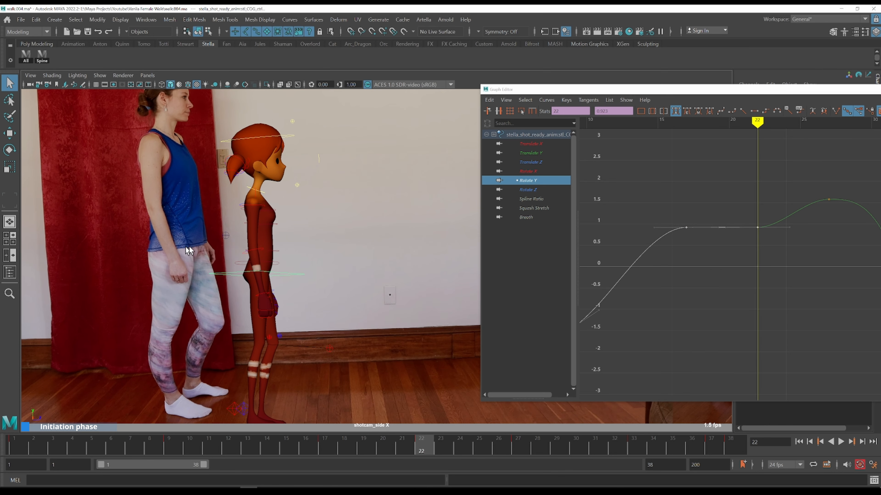
pyautogui.hotkey('alt', '.')
pyautogui.hotkey('alt', '.')
pyautogui.hotkey('alt', '.')
pyautogui.hotkey('alt', '.')
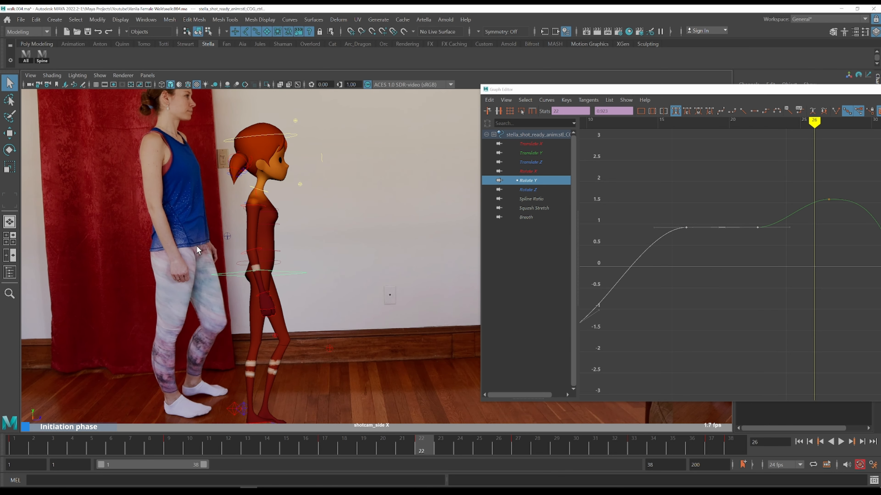
pyautogui.hotkey('alt', '.')
pyautogui.hotkey('alt', '.')
pyautogui.hotkey('alt', '.')
pyautogui.hotkey('alt', '.')
pyautogui.press(',')
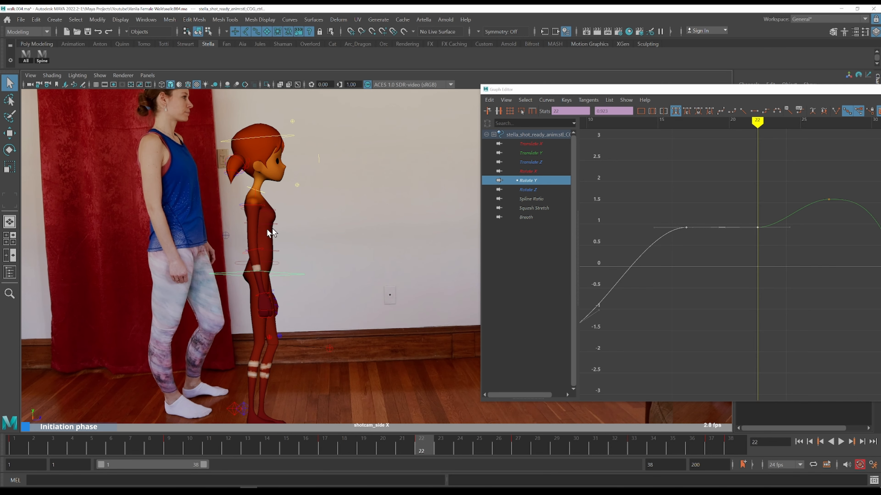
pyautogui.hotkey('alt', '.')
pyautogui.hotkey('alt', '.')
pyautogui.hotkey('alt', '.')
pyautogui.hotkey('alt', '.')
pyautogui.keyDown('alt'); pyautogui.moveTo(808, 249); pyautogui.dragTo(694, 278, button='middle'); pyautogui.keyUp('alt')
pyautogui.press(',')
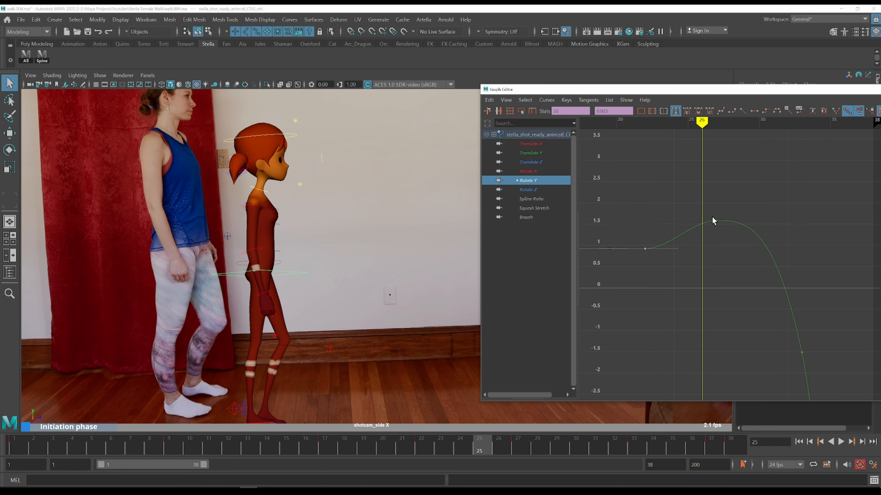
# Try adjusting the COG Rotate Y key at frame 27, then undo the edit
pyautogui.moveTo(695, 199); pyautogui.dragTo(751, 285)
pyautogui.keyDown('shift'); pyautogui.moveTo(744, 262); pyautogui.dragTo(729, 170, button='middle'); pyautogui.keyUp('shift')
pyautogui.hotkey('ctrl', 'z')
# Step through frames 22 to 27 comparing the character's pose with the reference
pyautogui.press(',')
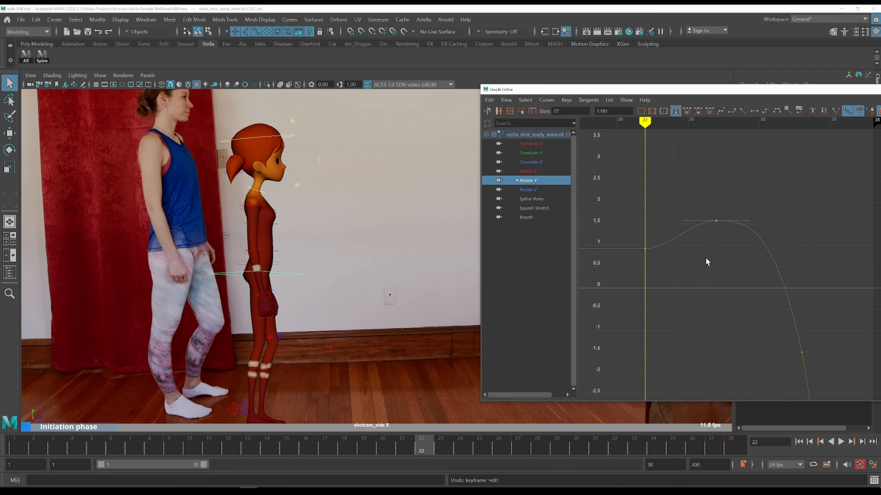
pyautogui.hotkey('alt', '.')
pyautogui.hotkey('alt', '.')
pyautogui.hotkey('alt', '.')
pyautogui.hotkey('alt', '.')
pyautogui.hotkey('alt', '.')
pyautogui.press(',')
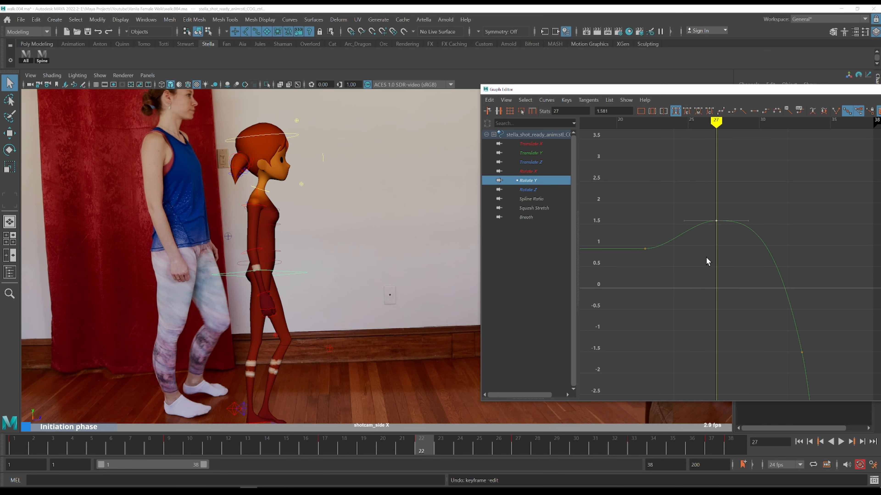
pyautogui.hotkey('alt', '.')
pyautogui.hotkey('alt', '.')
pyautogui.hotkey('alt', '.')
pyautogui.hotkey('alt', '.')
pyautogui.press(',')
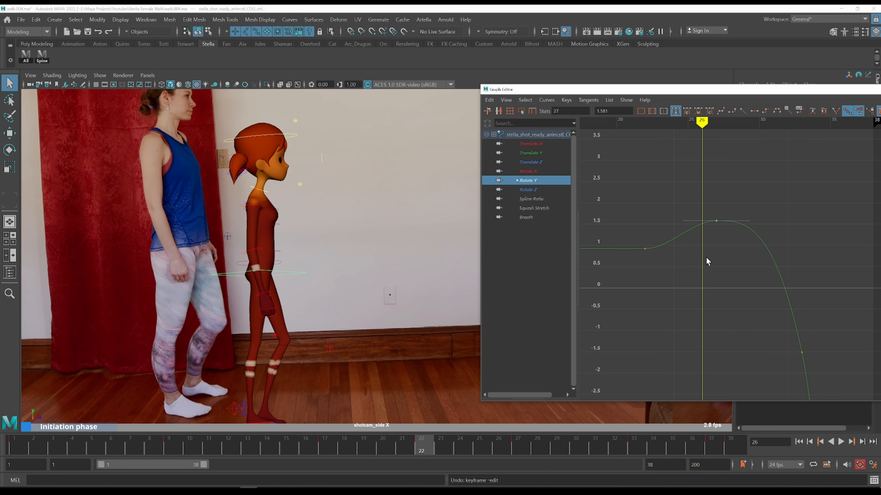
pyautogui.hotkey('alt', '.')
pyautogui.hotkey('alt', '.')
pyautogui.press(',')
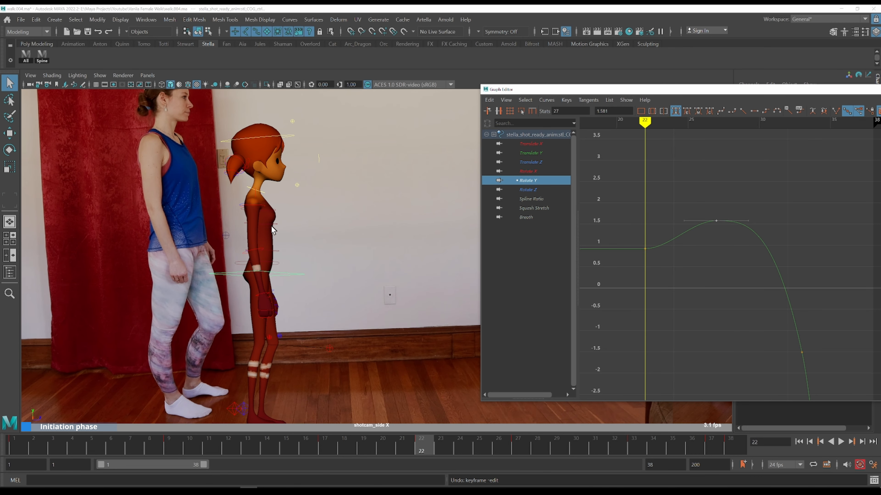
# Select the spine controls, frame their Rotate Y curves, and adjust their keys near frame 27
pyautogui.click(48, 59)
pyautogui.click(549, 163)
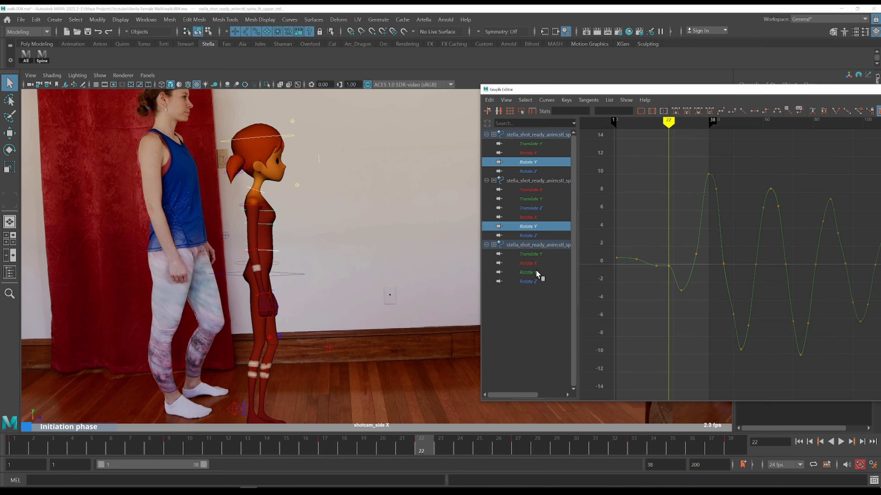
pyautogui.moveTo(650, 257); pyautogui.dragTo(680, 284)
pyautogui.press('f')
pyautogui.scroll(-5, 678, 242)
pyautogui.keyDown('alt'); pyautogui.keyDown('shift'); pyautogui.moveTo(760, 277); pyautogui.dragTo(781, 236, button='right'); pyautogui.keyUp('shift'); pyautogui.keyUp('alt')
pyautogui.keyDown('alt'); pyautogui.moveTo(789, 233); pyautogui.dragTo(613, 201, button='middle'); pyautogui.keyUp('alt')
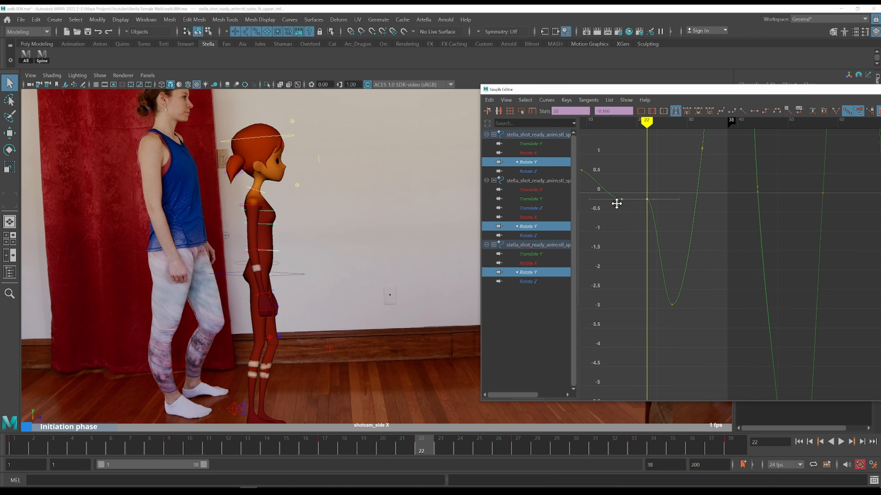
pyautogui.press('.')
pyautogui.moveTo(640, 270); pyautogui.dragTo(725, 350)
pyautogui.keyDown('shift'); pyautogui.moveTo(727, 356); pyautogui.dragTo(714, 240, button='middle'); pyautogui.keyUp('shift')
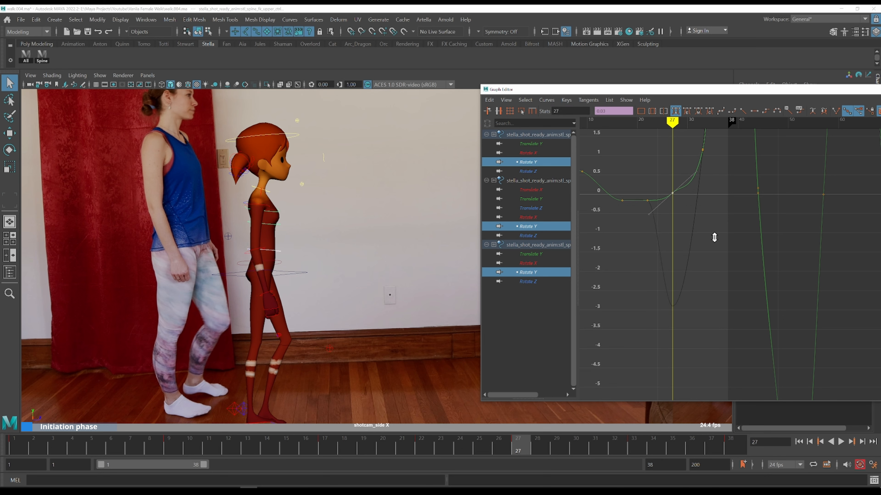
# Select the COG control and isolate its Rotate Y curve in the Graph Editor
pyautogui.click(284, 274)
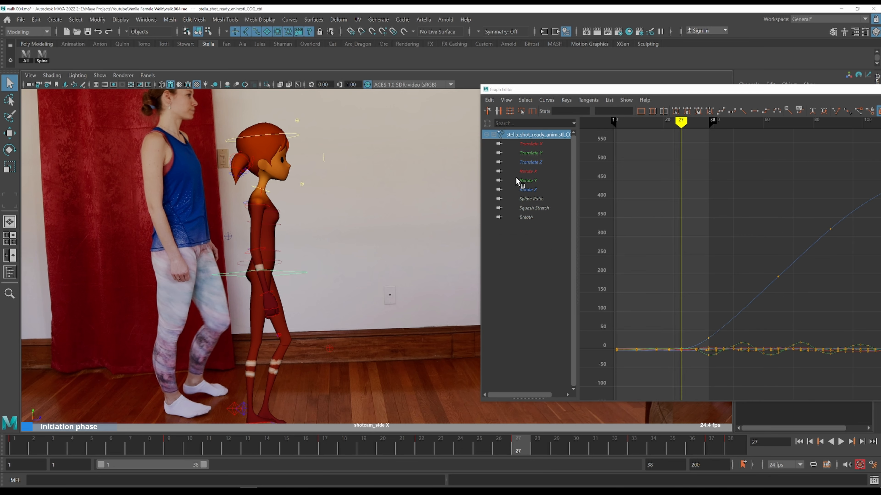
pyautogui.click(532, 180)
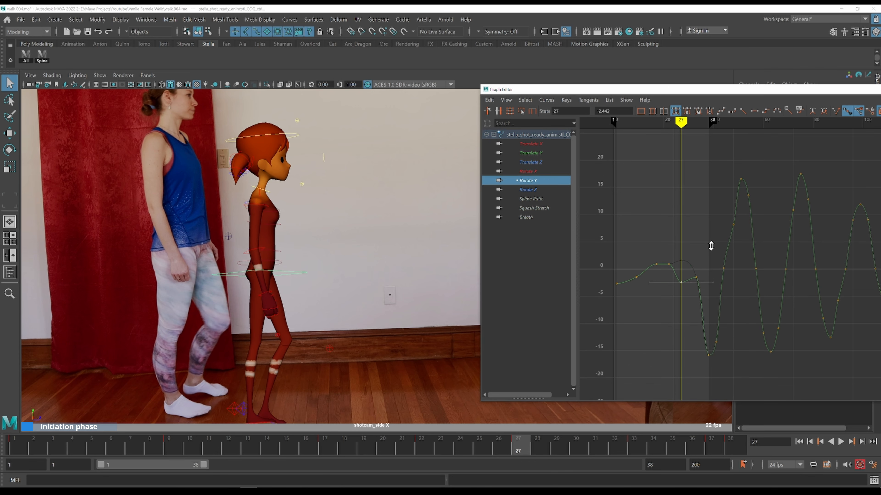
pyautogui.moveTo(677, 251); pyautogui.dragTo(670, 248)
# Step back and forth through frames 23 to 31, comparing the COG pose with the side-view reference
pyautogui.hotkey('alt', '.')
pyautogui.hotkey('alt', '.')
pyautogui.hotkey('alt', '.')
pyautogui.hotkey('alt', '.')
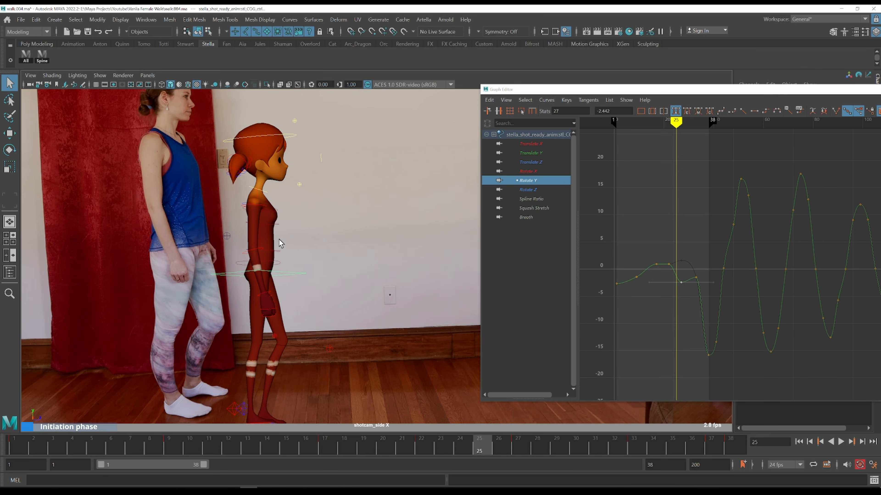
pyautogui.press(',')
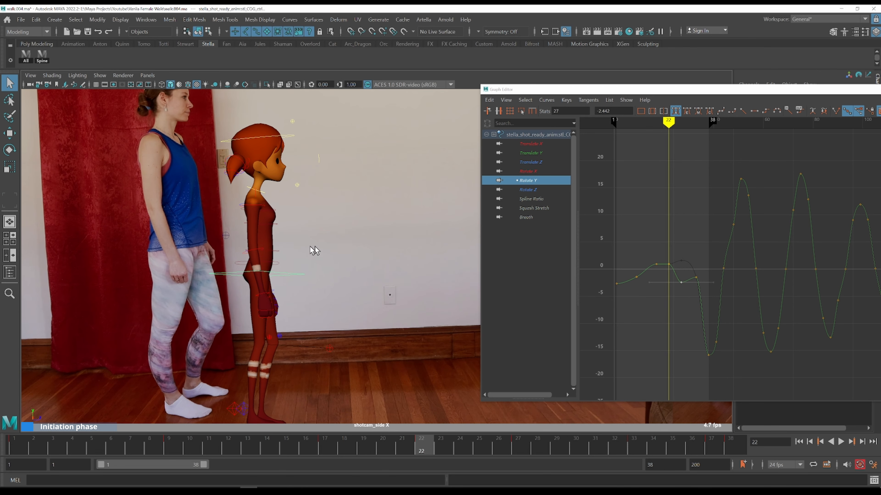
pyautogui.hotkey('alt', '.')
pyautogui.hotkey('alt', '.')
pyautogui.hotkey('alt', '.')
pyautogui.hotkey('alt', '.')
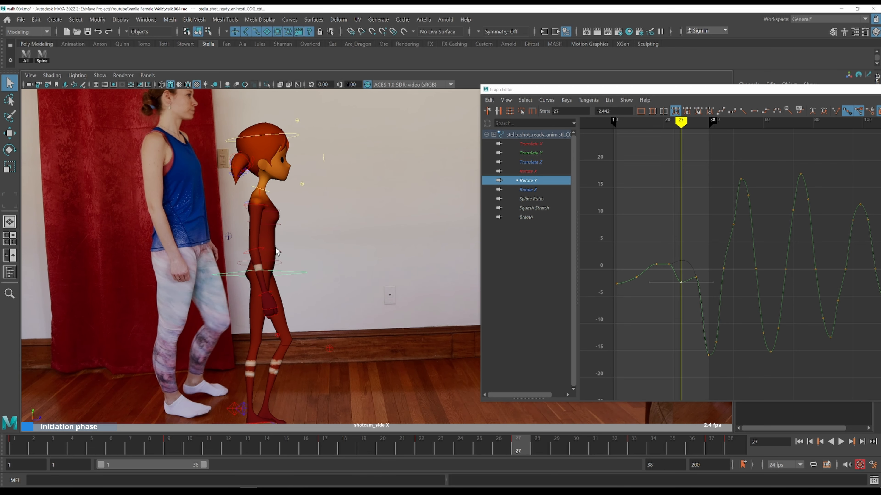
pyautogui.press(',')
pyautogui.hotkey('alt', '.')
pyautogui.hotkey('alt', '.')
pyautogui.hotkey('alt', '.')
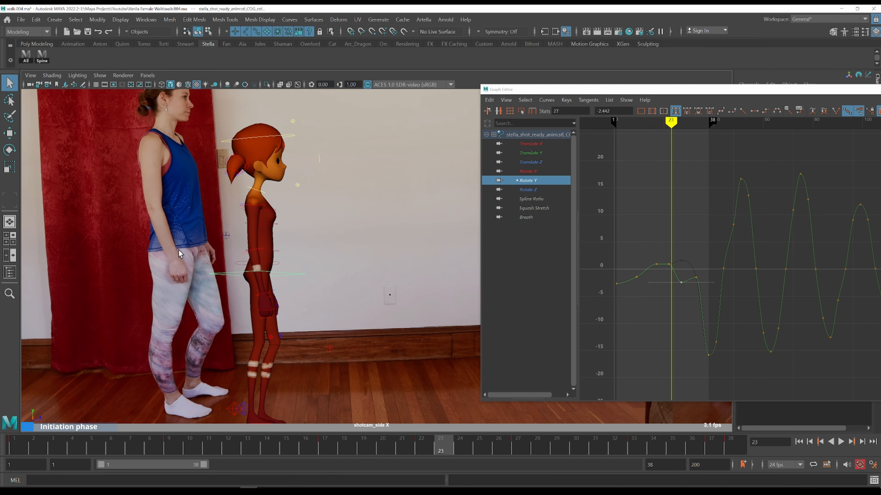
pyautogui.hotkey('alt', '.')
pyautogui.hotkey('alt', '.')
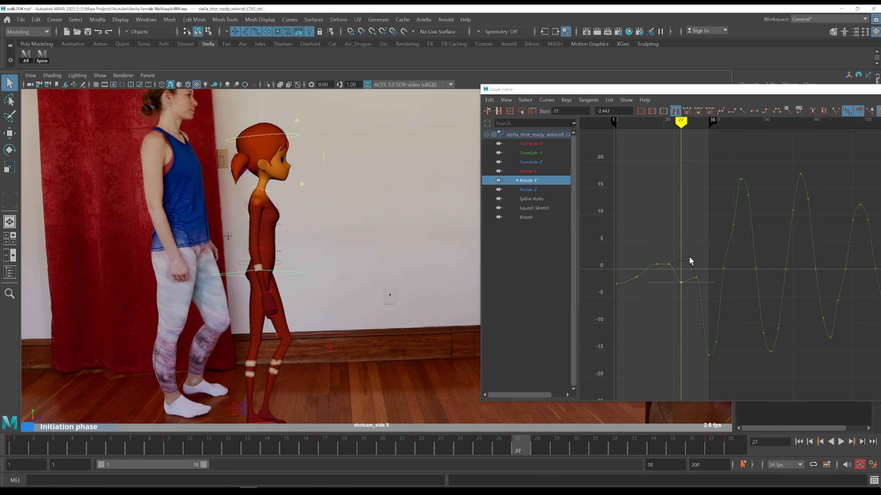
pyautogui.hotkey('alt', '.')
pyautogui.hotkey('alt', '.')
pyautogui.hotkey('alt', '.')
pyautogui.press(',')
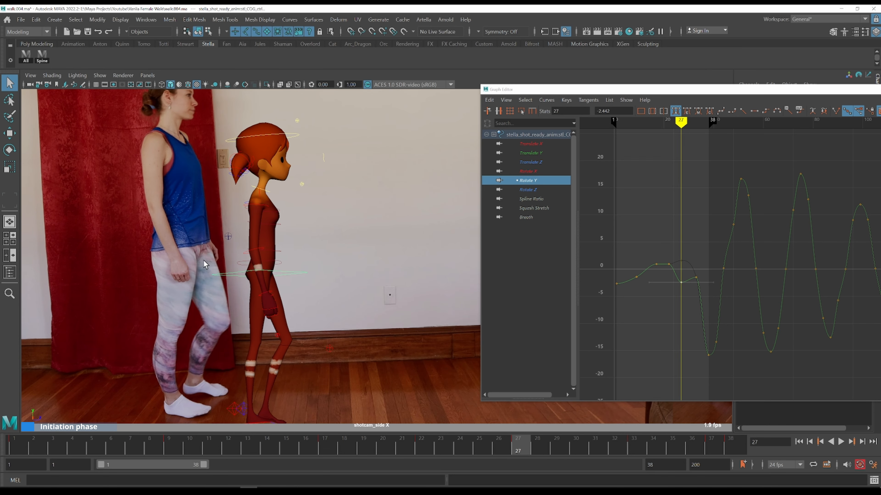
pyautogui.hotkey('alt', '.')
pyautogui.hotkey('alt', '.')
pyautogui.hotkey('alt', '.')
pyautogui.hotkey('alt', '.')
pyautogui.hotkey('alt', '.')
pyautogui.hotkey('alt', '.')
pyautogui.press(',')
pyautogui.hotkey('alt', '.')
pyautogui.hotkey('alt', '.')
pyautogui.hotkey('alt', '.')
pyautogui.hotkey('alt', '.')
pyautogui.press(',')
pyautogui.hotkey('alt', '.')
pyautogui.hotkey('alt', '.')
pyautogui.hotkey('alt', '.')
pyautogui.hotkey('alt', '.')
pyautogui.hotkey('alt', '.')
pyautogui.hotkey('alt', '.')
pyautogui.press(',')
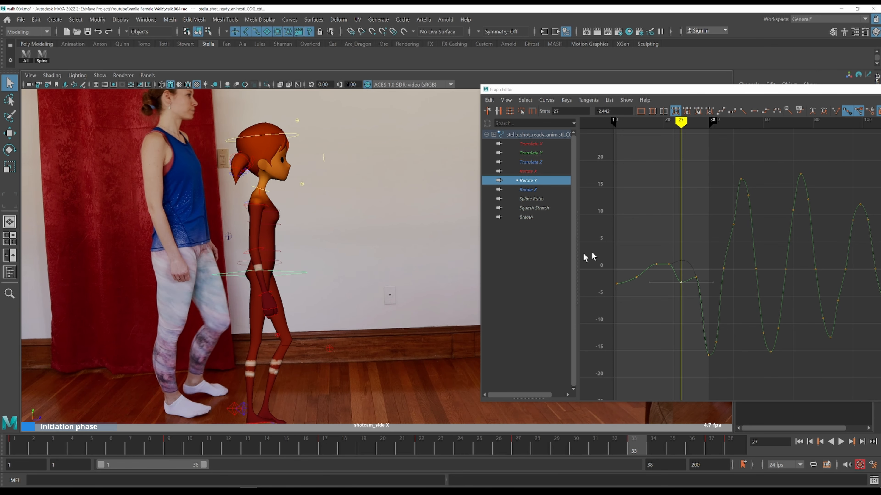
# Select the COG Rotate Y key at frame 33 and lower its value to about -4.1
pyautogui.press('.')
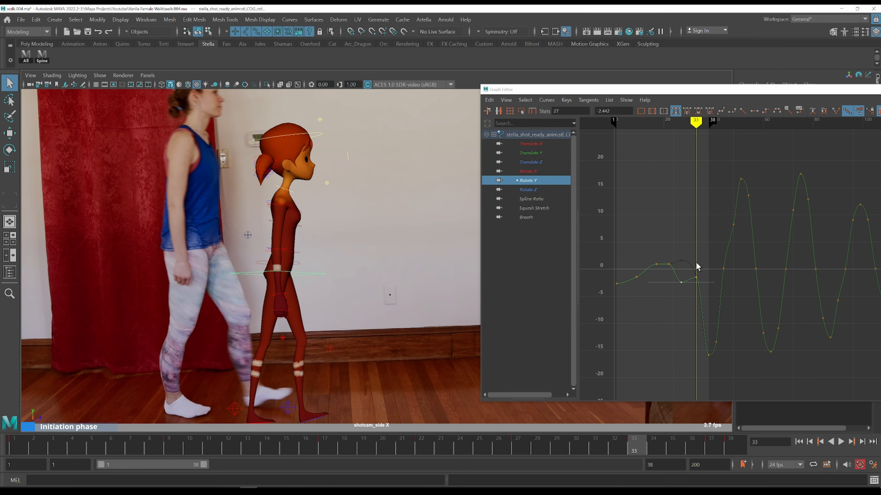
pyautogui.moveTo(696, 262); pyautogui.dragTo(706, 280)
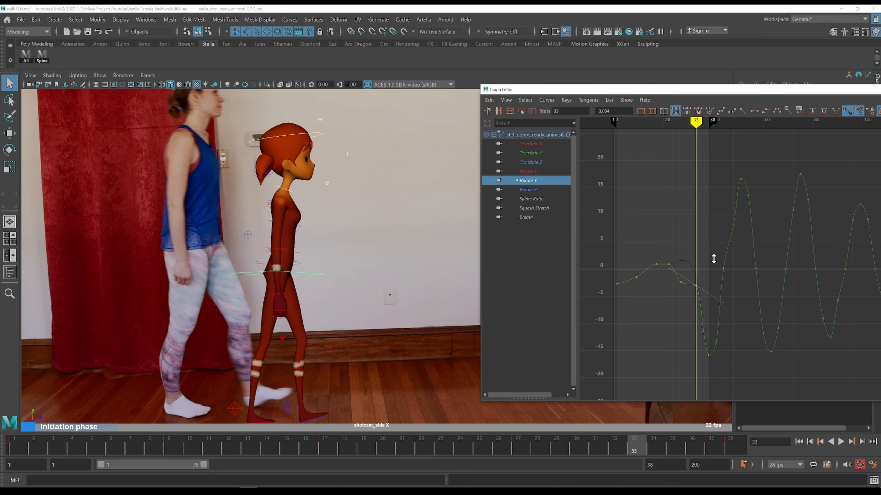
pyautogui.press(',')
pyautogui.hotkey('alt', '.')
pyautogui.hotkey('alt', '.')
pyautogui.hotkey('alt', '.')
pyautogui.hotkey('alt', '.')
pyautogui.hotkey('alt', '.')
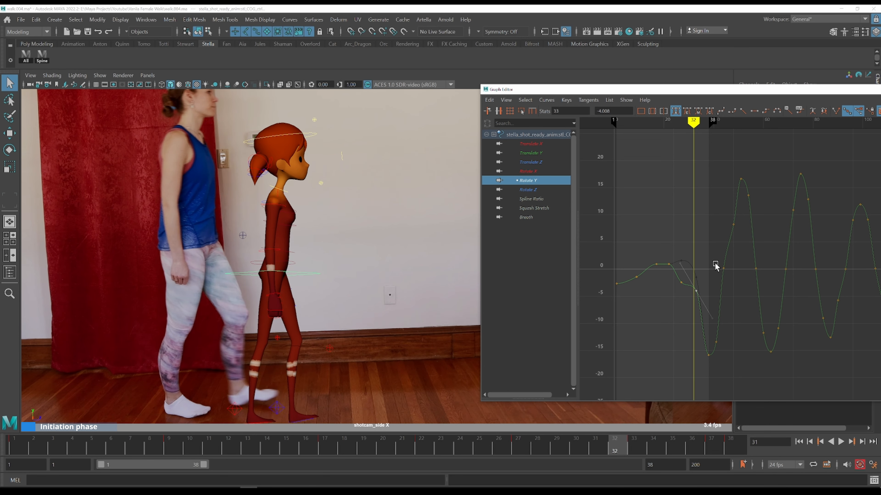
pyautogui.press(',')
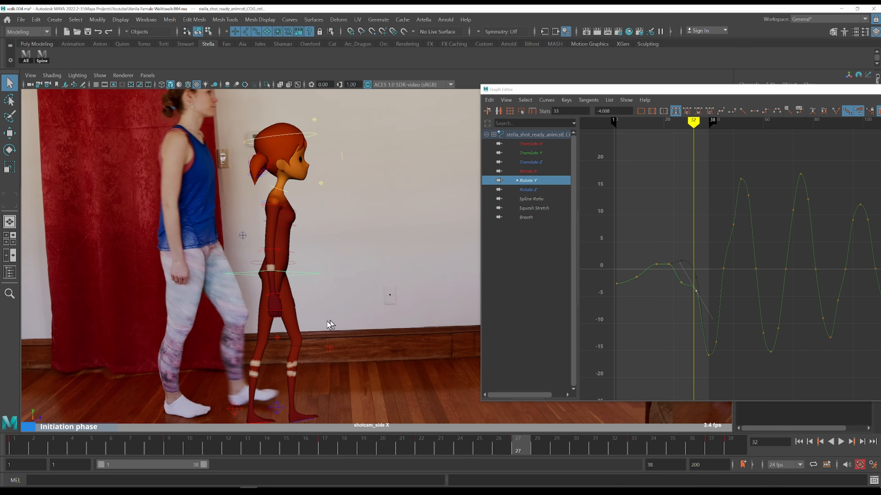
# Step through frames 33 to 38 and back, comparing the walk with the reference footage
pyautogui.hotkey('alt', '.')
pyautogui.hotkey('alt', '.')
pyautogui.hotkey('alt', '.')
pyautogui.hotkey('alt', '.')
pyautogui.hotkey('alt', '.')
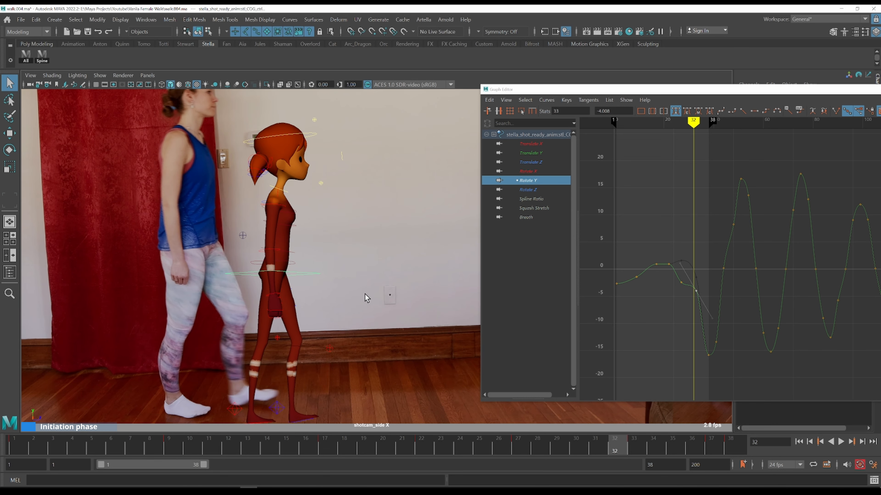
pyautogui.hotkey('alt', '.')
pyautogui.hotkey('alt', '.')
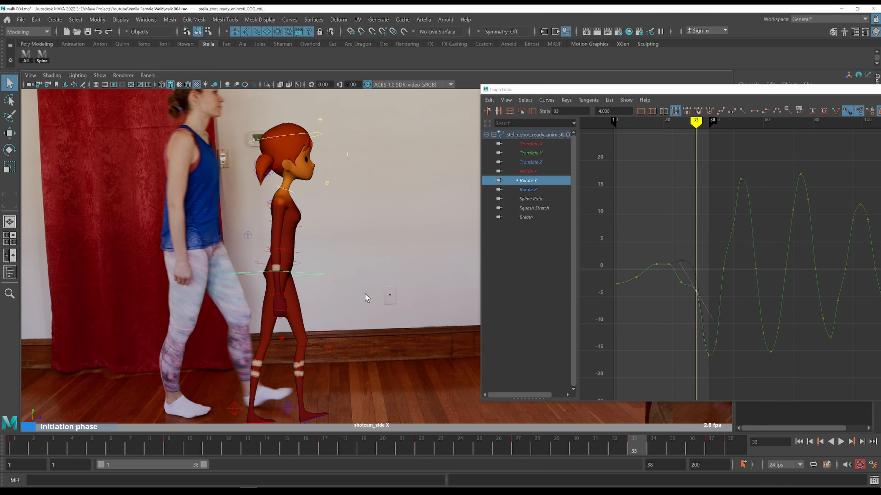
pyautogui.hotkey('alt', '.')
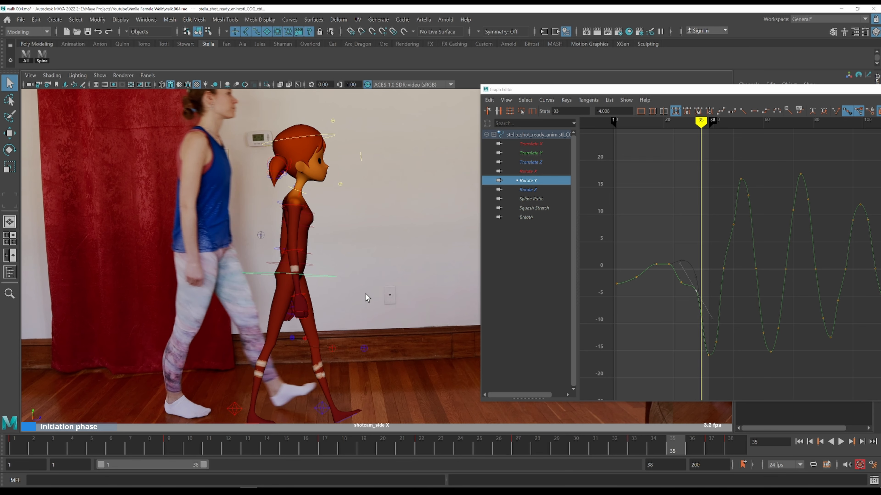
pyautogui.hotkey('alt', '.')
pyautogui.hotkey('alt', '.')
pyautogui.hotkey('alt', '.')
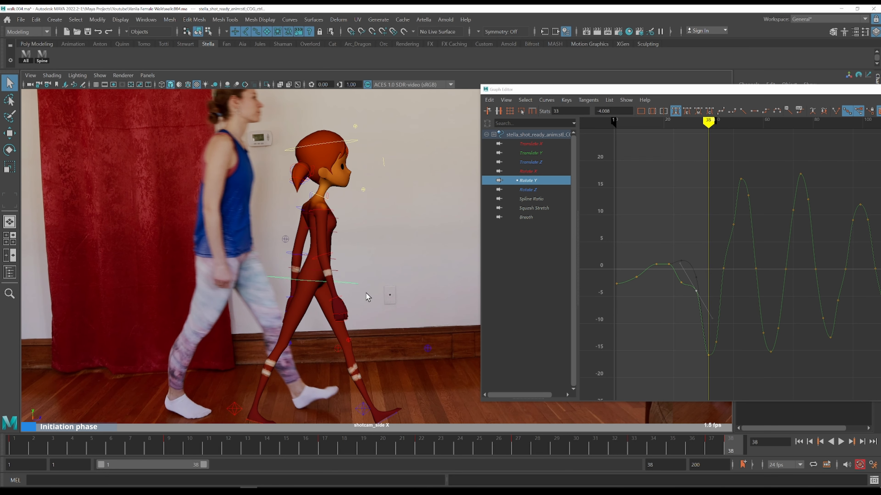
pyautogui.hotkey('alt', '.')
pyautogui.hotkey('alt', '.')
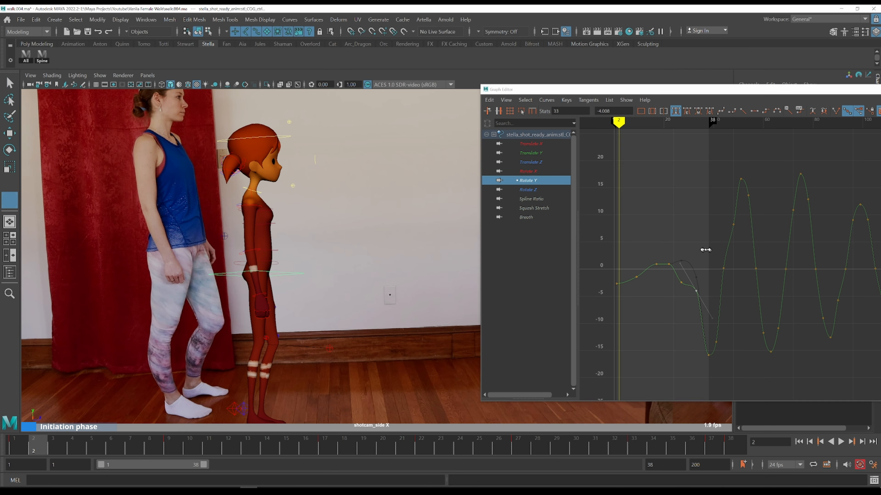
pyautogui.click(690, 247)
pyautogui.hotkey('alt', '.')
pyautogui.hotkey('alt', '.')
pyautogui.hotkey('alt', '.')
pyautogui.hotkey('alt', '.')
pyautogui.hotkey('alt', '.')
pyautogui.hotkey('alt', '.')
pyautogui.hotkey('alt', '.')
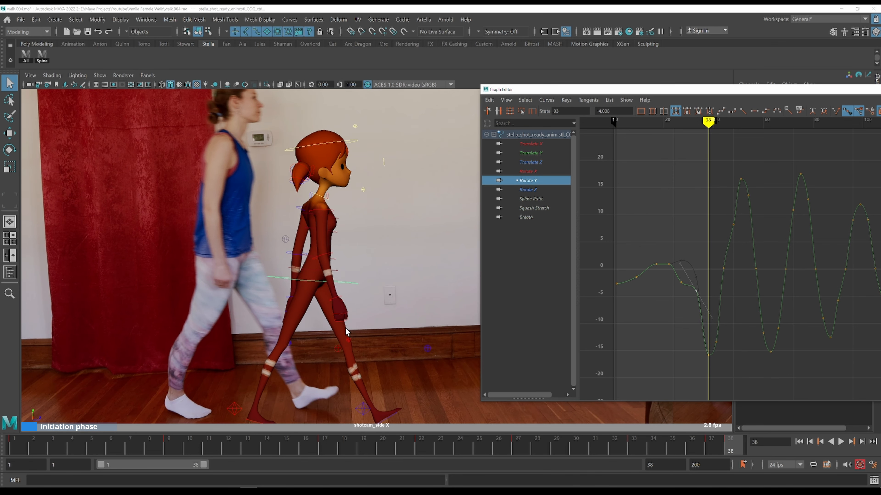
pyautogui.press(',')
pyautogui.press('q')
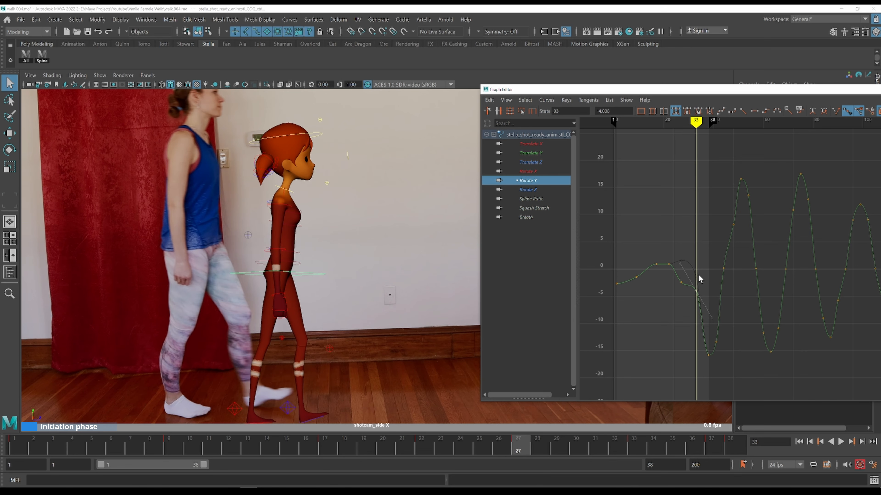
pyautogui.press(',')
# Select the three spine controls plus the COG and show only their Rotate Y curves
pyautogui.click(42, 55)
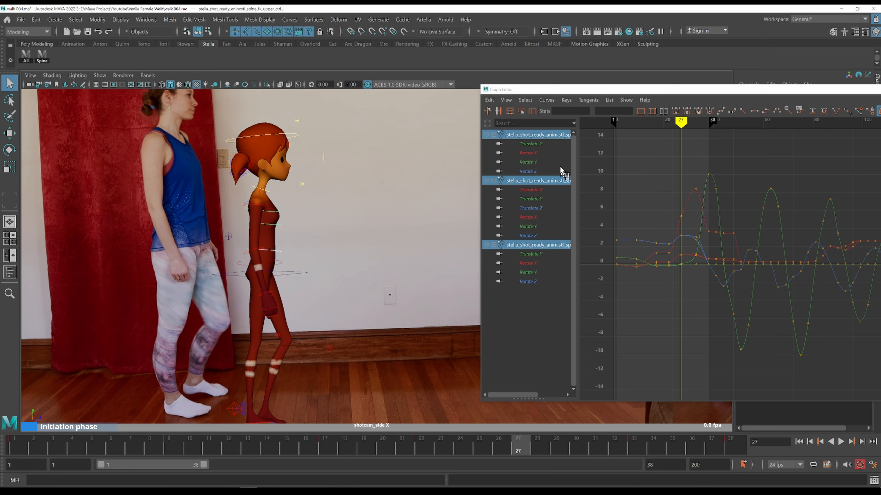
pyautogui.click(545, 163)
pyautogui.keyDown('ctrl'); pyautogui.click(535, 226); pyautogui.keyUp('ctrl')
pyautogui.keyDown('ctrl'); pyautogui.click(529, 268); pyautogui.keyUp('ctrl')
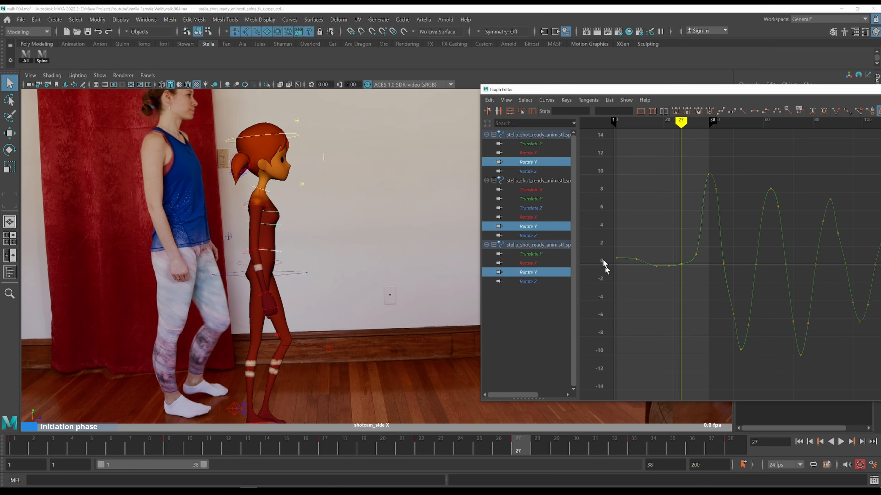
pyautogui.keyDown('shift'); pyautogui.click(298, 271); pyautogui.keyUp('shift')
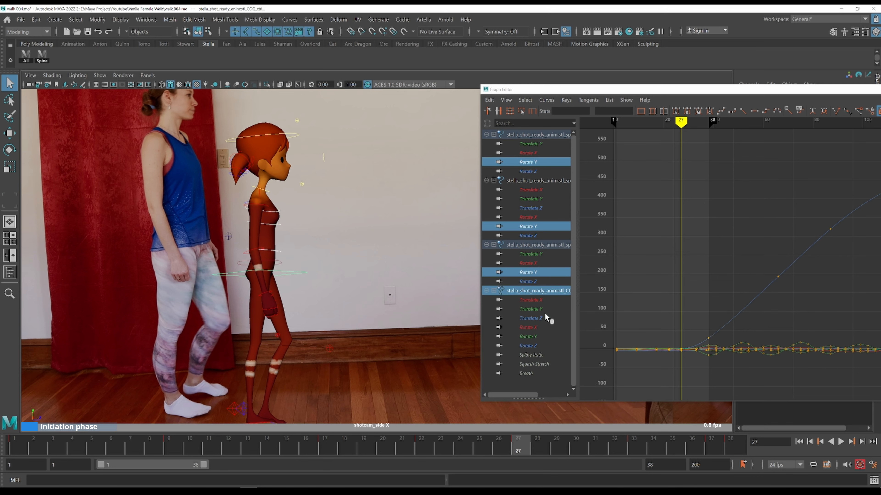
pyautogui.keyDown('ctrl'); pyautogui.click(538, 335); pyautogui.keyUp('ctrl')
# Nudge a spine Rotate Y key just after frame 27 in the Graph Editor
pyautogui.click(709, 354)
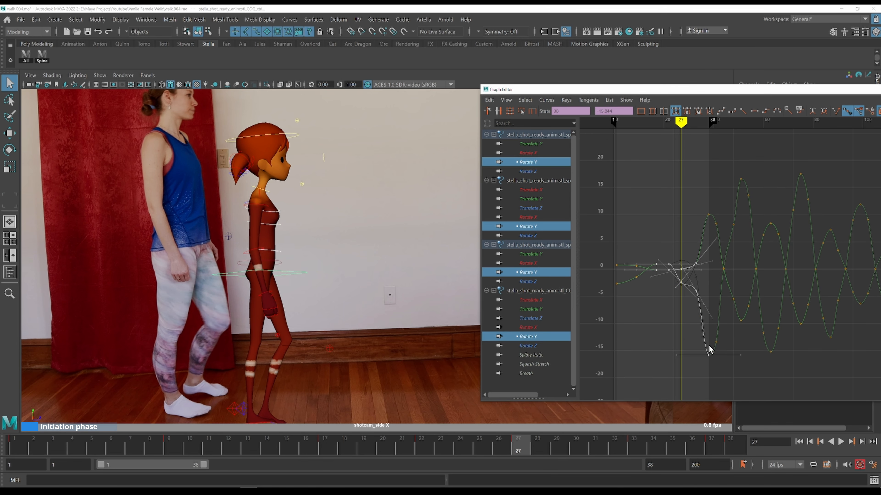
pyautogui.keyDown('alt'); pyautogui.keyDown('shift'); pyautogui.moveTo(686, 327); pyautogui.dragTo(763, 259, button='right'); pyautogui.keyUp('shift'); pyautogui.keyUp('alt')
pyautogui.keyDown('alt'); pyautogui.moveTo(763, 258); pyautogui.dragTo(652, 268, button='middle'); pyautogui.keyUp('alt')
pyautogui.moveTo(604, 91); pyautogui.dragTo(433, 85)
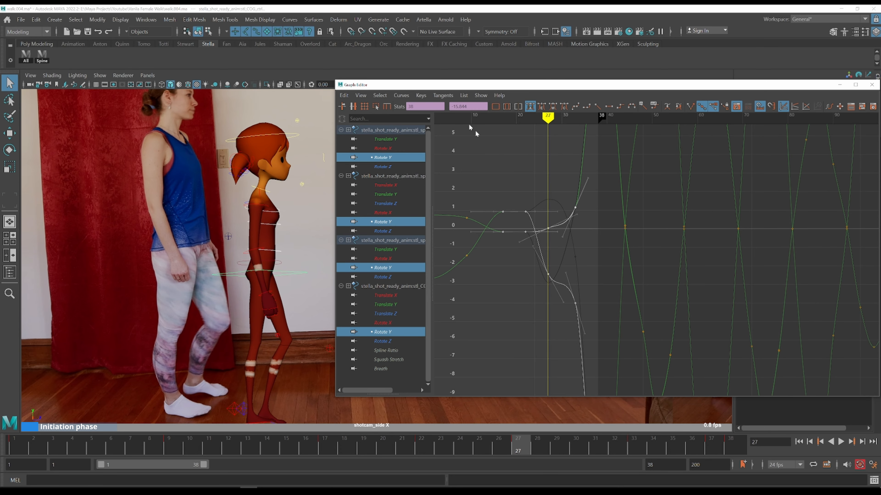
pyautogui.click(571, 240)
pyautogui.keyDown('alt'); pyautogui.keyDown('shift'); pyautogui.moveTo(575, 230); pyautogui.dragTo(572, 235, button='right'); pyautogui.keyUp('shift'); pyautogui.keyUp('alt')
# Scrub and step around frame 27, comparing the spine and COG rotation with the reference
pyautogui.scroll(4, 555, 244)
pyautogui.keyDown('alt'); pyautogui.moveTo(469, 224); pyautogui.dragTo(499, 270, button='middle'); pyautogui.keyUp('alt')
pyautogui.press('k')
pyautogui.moveTo(500, 268); pyautogui.dragTo(523, 284)
pyautogui.hotkey('alt', '.')
pyautogui.hotkey('alt', '.')
pyautogui.hotkey('alt', '.')
pyautogui.hotkey('alt', '.')
pyautogui.hotkey('alt', '.')
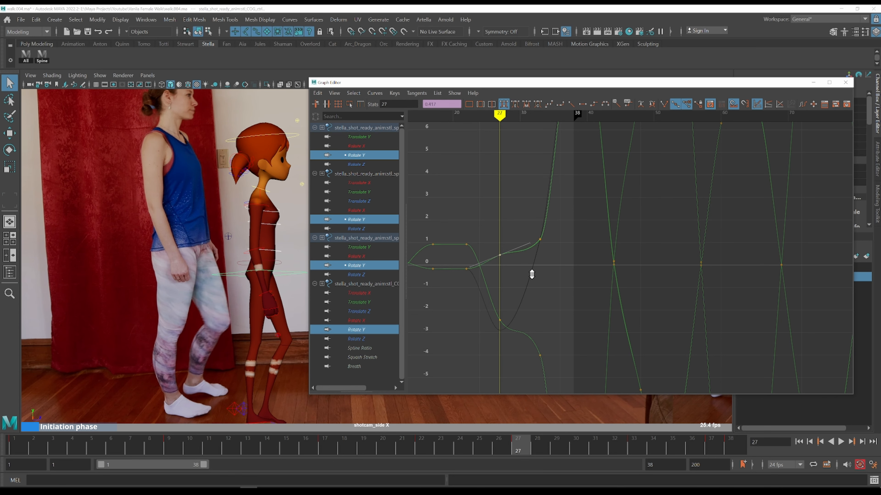
pyautogui.press('k')
pyautogui.moveTo(531, 274); pyautogui.dragTo(506, 269)
pyautogui.hotkey('alt', '.')
pyautogui.hotkey('alt', '.')
pyautogui.hotkey('alt', '.')
pyautogui.hotkey('alt', '.')
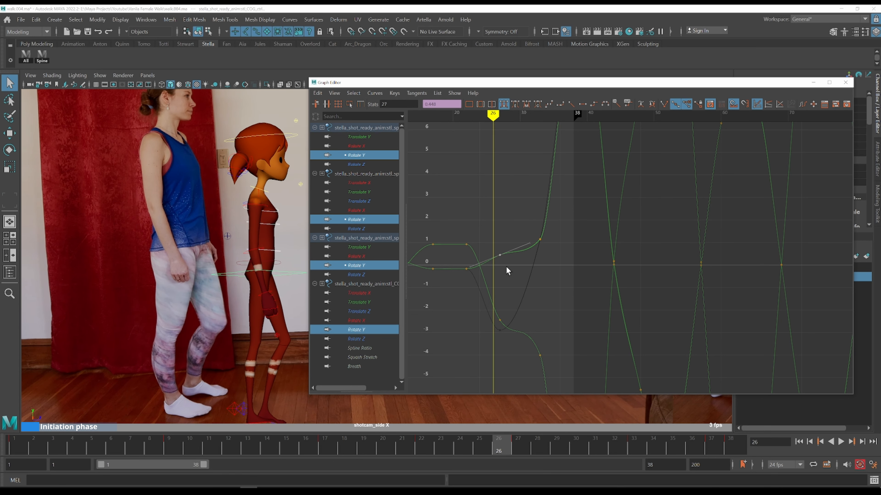
pyautogui.press(',')
pyautogui.press('.')
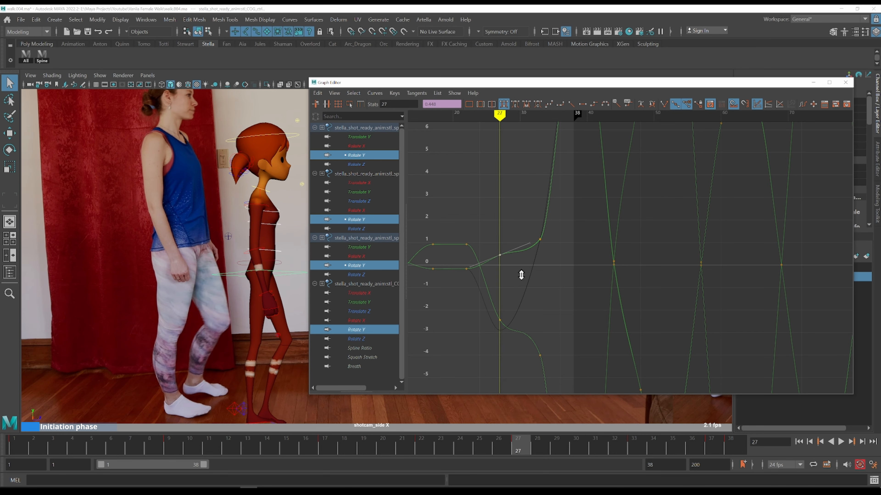
pyautogui.press(',')
pyautogui.press('.')
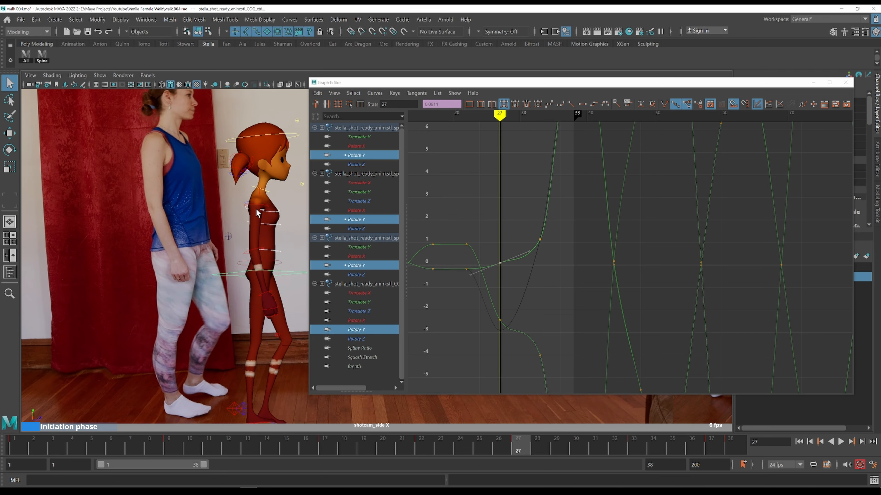
pyautogui.press(',')
pyautogui.press(',')
pyautogui.press('.')
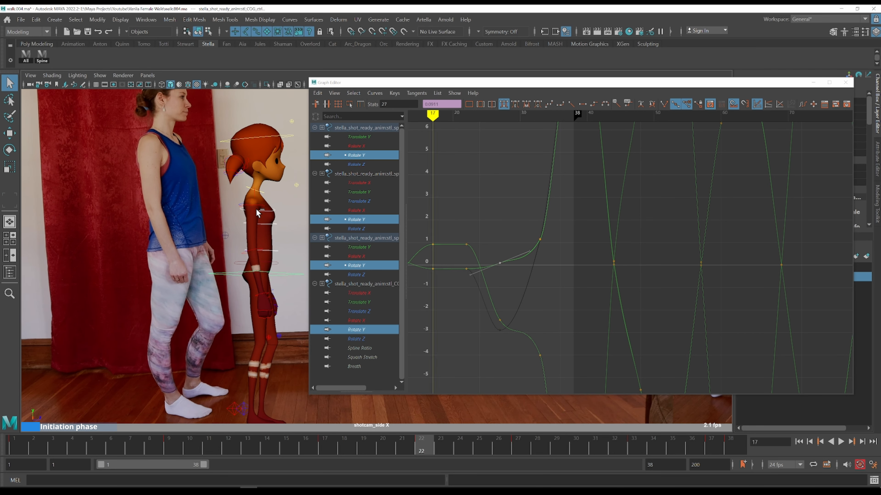
pyautogui.press('.')
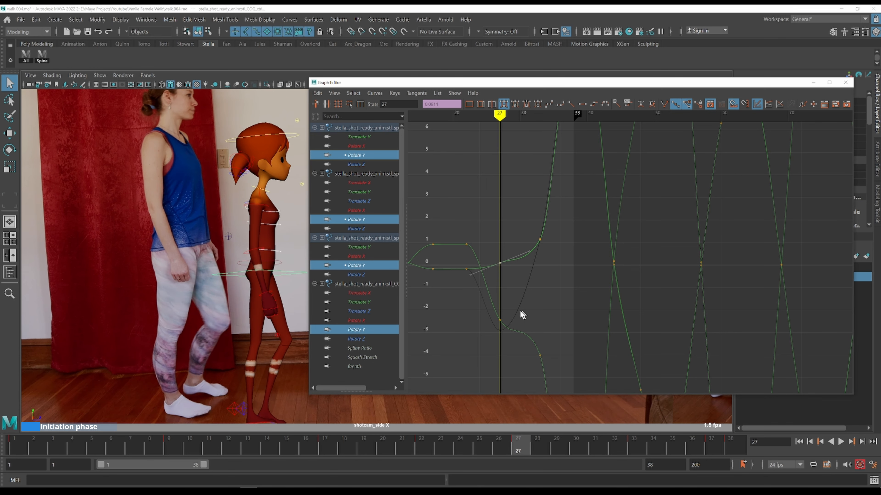
# Lower the COG Rotate Y key at frame 27, frame all curves, and play back the walk
pyautogui.moveTo(519, 310); pyautogui.dragTo(482, 334)
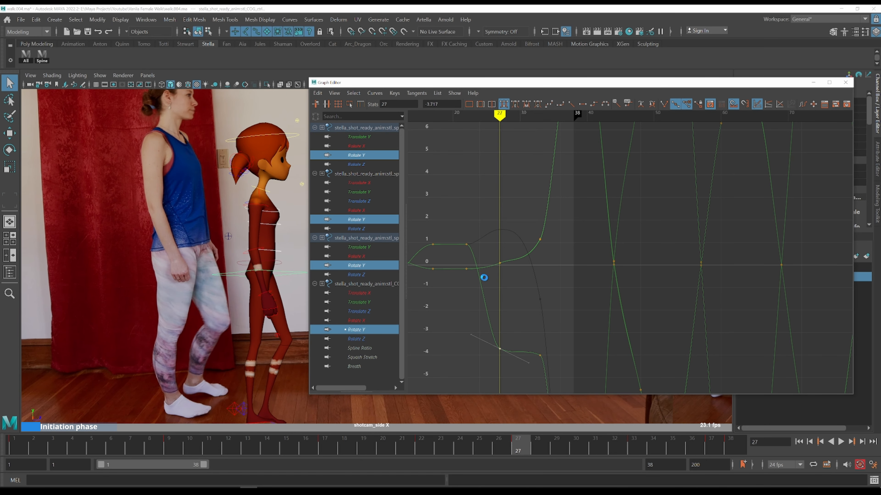
pyautogui.press(',')
pyautogui.press('.')
pyautogui.press('a')
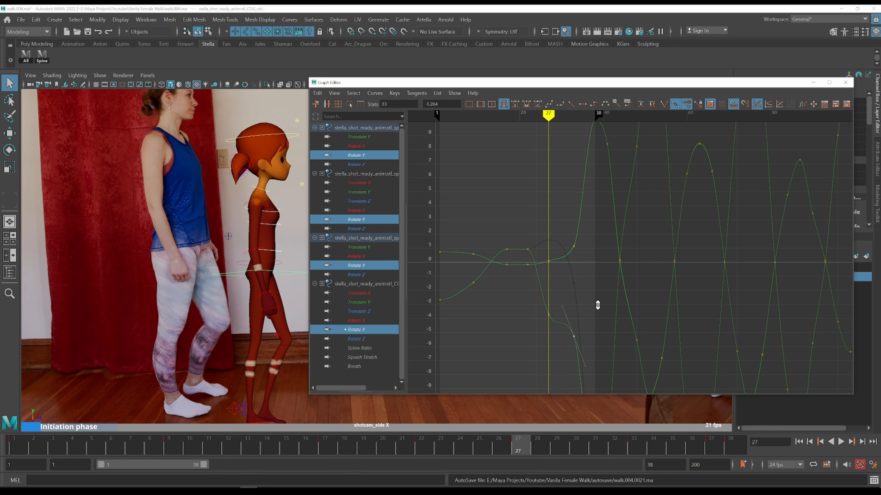
pyautogui.hotkey('alt', 'v')
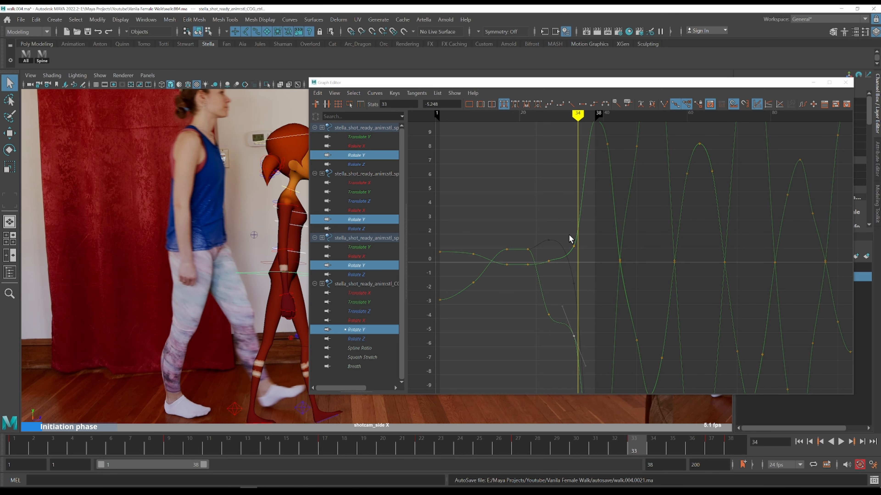
# Select the spine Rotate Y keys at frame 38 and step through frames 31 to 38 against the reference
pyautogui.moveTo(565, 224); pyautogui.dragTo(602, 275)
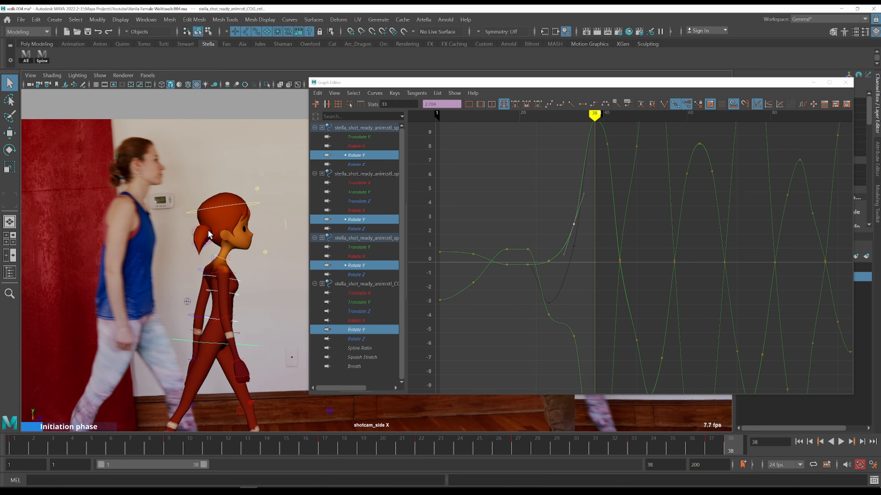
pyautogui.keyDown('alt'); pyautogui.keyDown('shift'); pyautogui.moveTo(604, 235); pyautogui.dragTo(616, 247, button='right'); pyautogui.keyUp('shift'); pyautogui.keyUp('alt')
pyautogui.press('k')
pyautogui.moveTo(563, 228); pyautogui.dragTo(551, 224)
pyautogui.hotkey('alt', '.')
pyautogui.hotkey('alt', '.')
pyautogui.hotkey('alt', '.')
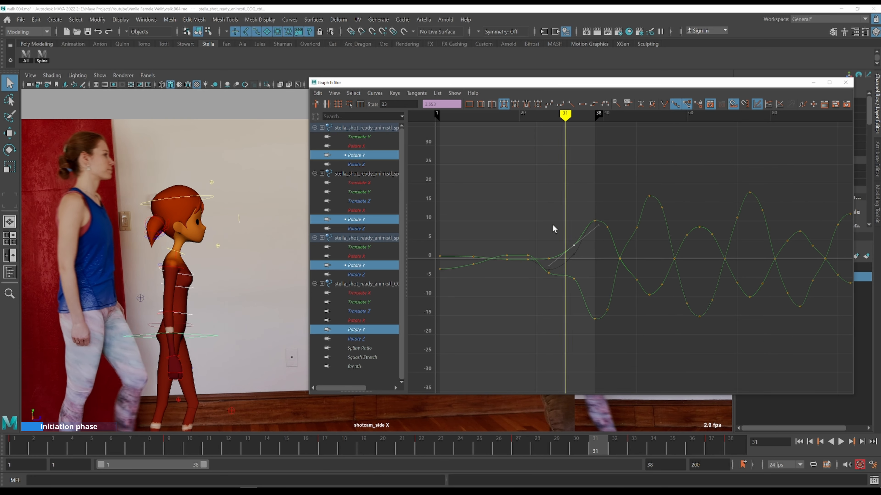
pyautogui.hotkey('alt', '.')
pyautogui.hotkey('alt', '.')
pyautogui.hotkey('alt', '.')
pyautogui.hotkey('alt', '.')
pyautogui.hotkey('alt', '.')
pyautogui.hotkey('alt', '.')
pyautogui.hotkey('alt', '.')
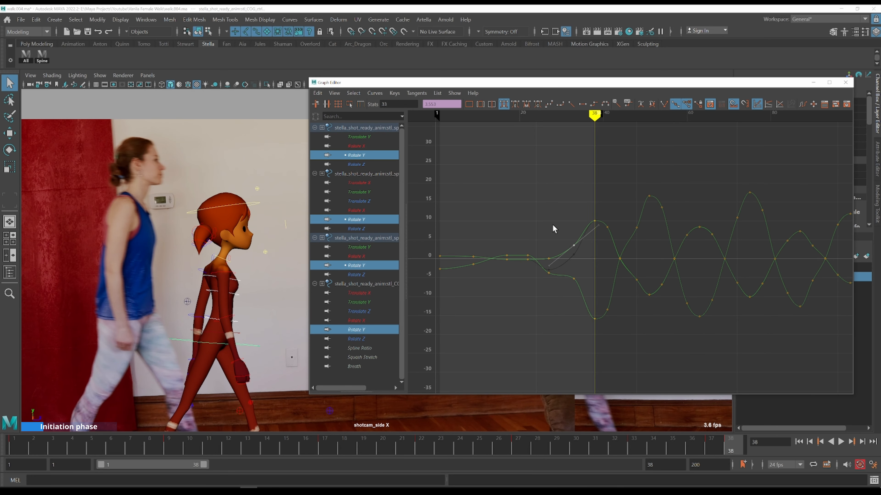
# Lower the selected spine Rotate Y keys at frame 38 and play back the animation
pyautogui.moveTo(614, 232); pyautogui.dragTo(614, 233)
pyautogui.keyDown('shift'); pyautogui.moveTo(624, 187); pyautogui.dragTo(625, 196, button='middle'); pyautogui.keyUp('shift')
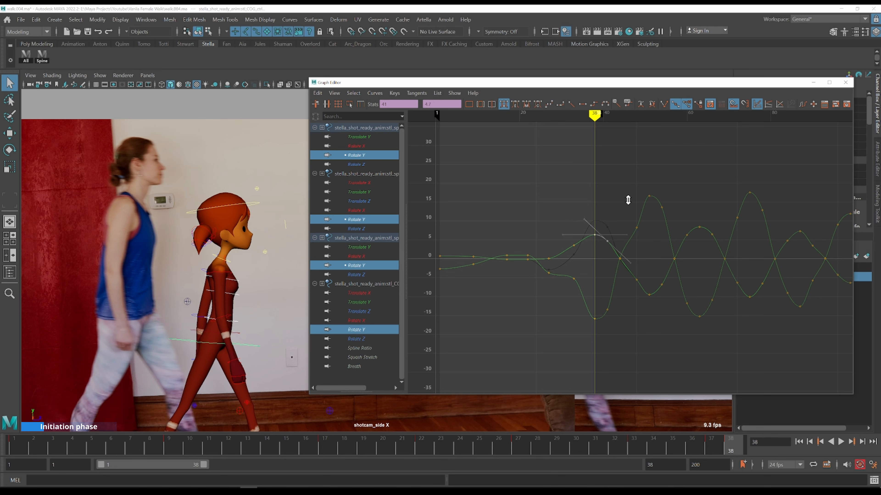
pyautogui.hotkey('alt', 'v')
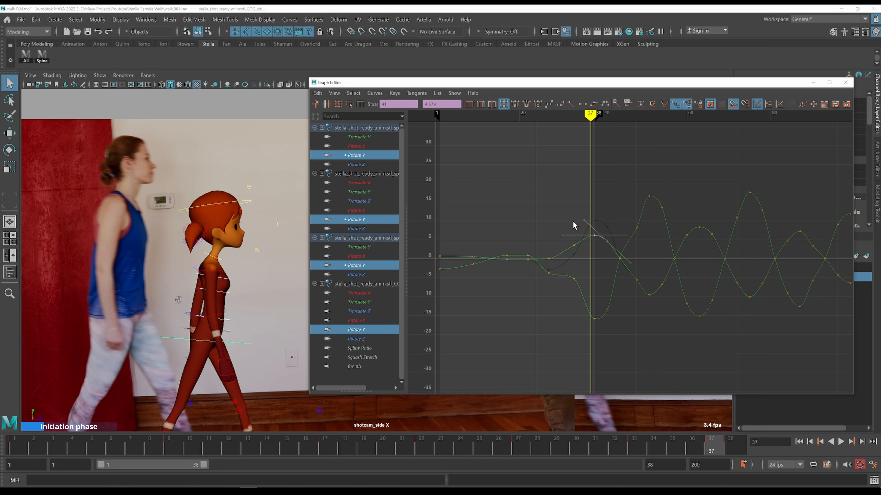
# Scrub the timeline and play back the walk to review the spine rotation
pyautogui.press('k')
pyautogui.click(572, 222)
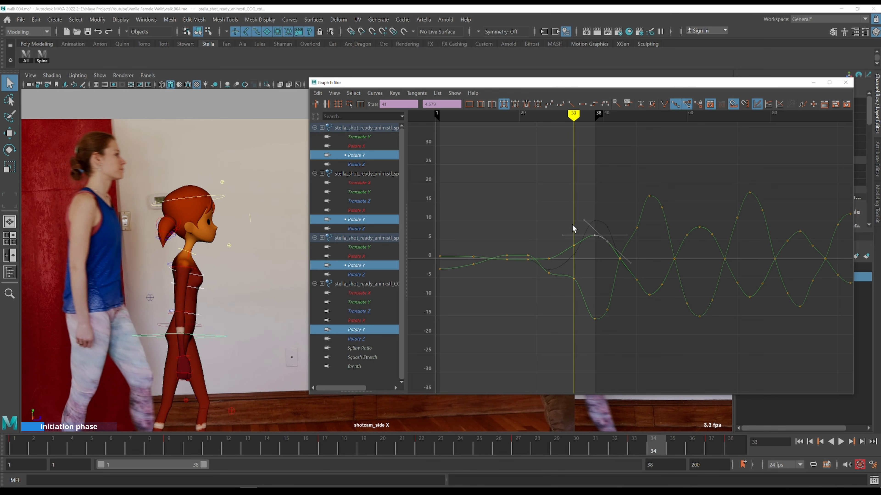
pyautogui.hotkey('alt', 'v')
pyautogui.scroll(-5, 552, 201)
pyautogui.keyDown('alt'); pyautogui.moveTo(551, 200); pyautogui.dragTo(560, 183, button='middle'); pyautogui.keyUp('alt')
pyautogui.press('k')
pyautogui.click(569, 201)
pyautogui.hotkey('alt', 'v')
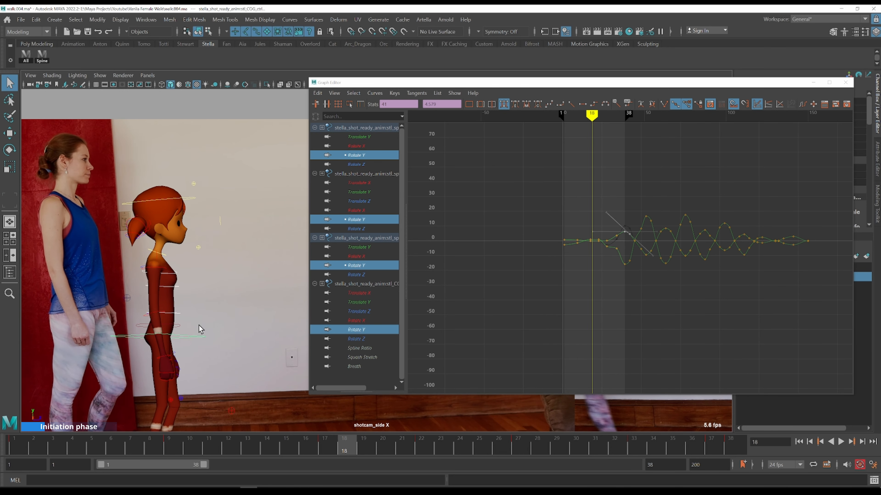
# Pick-walk from the hip control up to the COG and frame its Rotate X curve
pyautogui.click(178, 336)
pyautogui.press('Up')
pyautogui.moveTo(595, 257); pyautogui.dragTo(633, 312)
pyautogui.press('f')
pyautogui.click(583, 328)
pyautogui.scroll(-5, 585, 323)
pyautogui.keyDown('alt'); pyautogui.keyDown('shift'); pyautogui.moveTo(586, 322); pyautogui.dragTo(601, 289, button='right'); pyautogui.keyUp('shift'); pyautogui.keyUp('alt')
pyautogui.press('k')
pyautogui.moveTo(559, 272); pyautogui.dragTo(557, 272)
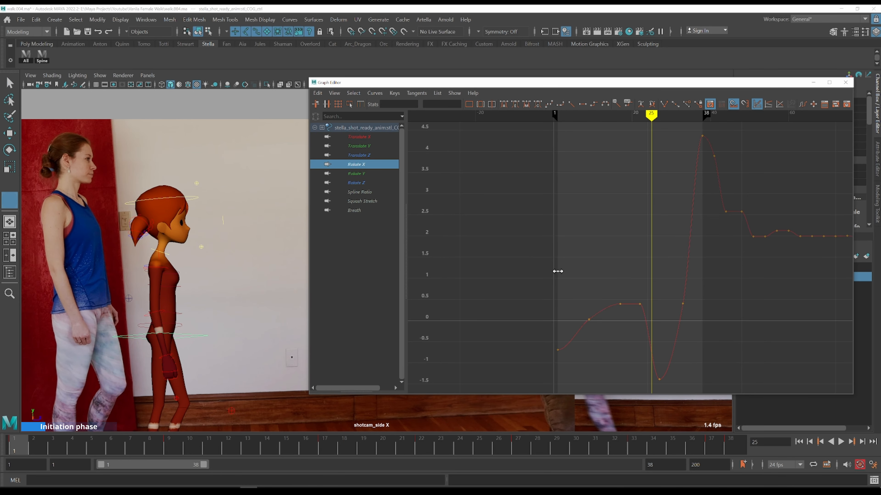
# Step through the COG Rotate X keys and neighbouring frames between about 9 and 25, comparing the pose to the reference
pyautogui.hotkey('alt', '.')
pyautogui.hotkey('alt', '.')
pyautogui.hotkey('alt', '.')
pyautogui.hotkey('alt', '.')
pyautogui.hotkey('alt', '.')
pyautogui.hotkey('alt', '.')
pyautogui.press(',')
pyautogui.press('.')
pyautogui.press(',')
pyautogui.press('.')
pyautogui.press('.')
pyautogui.press(',')
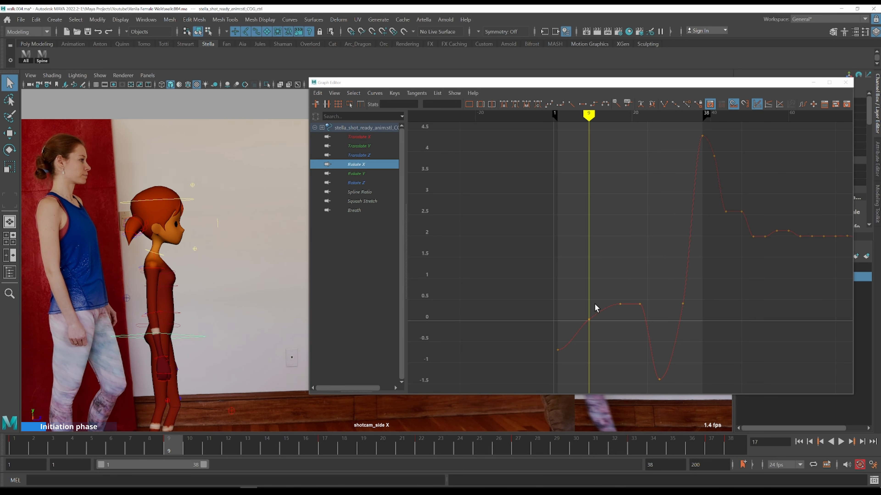
pyautogui.press(',')
pyautogui.press('.')
pyautogui.press('.')
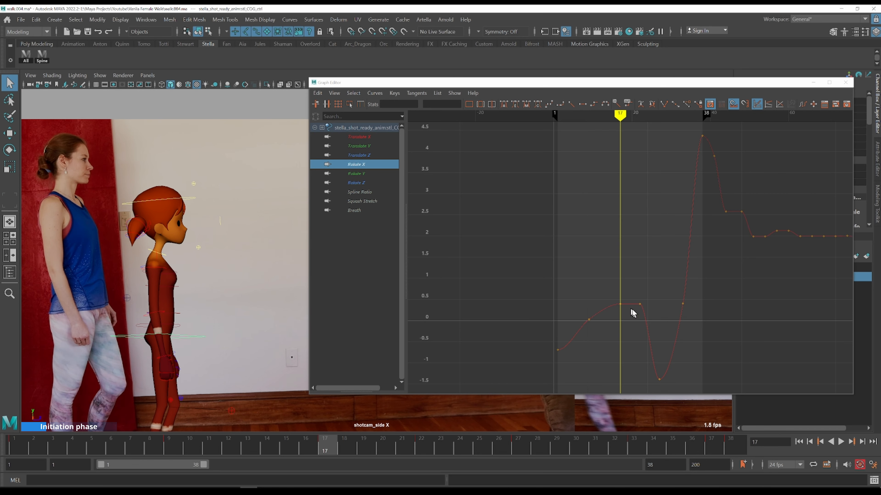
pyautogui.press('.')
# Zoom in on the COG Rotate X curve between frames 17 and 30 and inspect the key at frame 22
pyautogui.moveTo(637, 284); pyautogui.dragTo(658, 325)
pyautogui.scroll(4, 666, 327)
pyautogui.keyDown('alt'); pyautogui.moveTo(667, 327); pyautogui.dragTo(557, 157, button='middle'); pyautogui.keyUp('alt')
pyautogui.keyDown('alt'); pyautogui.keyDown('shift'); pyautogui.moveTo(586, 236); pyautogui.dragTo(585, 205, button='right'); pyautogui.keyUp('shift'); pyautogui.keyUp('alt')
pyautogui.keyDown('alt'); pyautogui.moveTo(635, 290); pyautogui.dragTo(618, 222, button='right'); pyautogui.keyUp('alt')
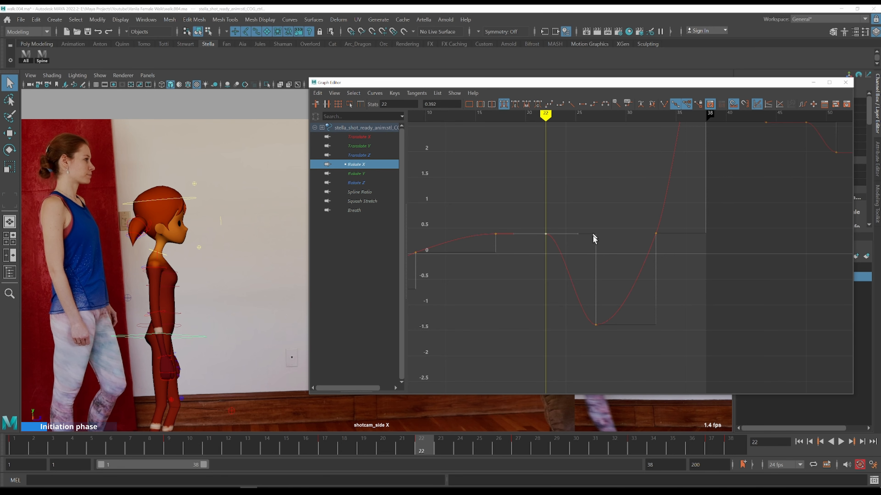
pyautogui.click(584, 193)
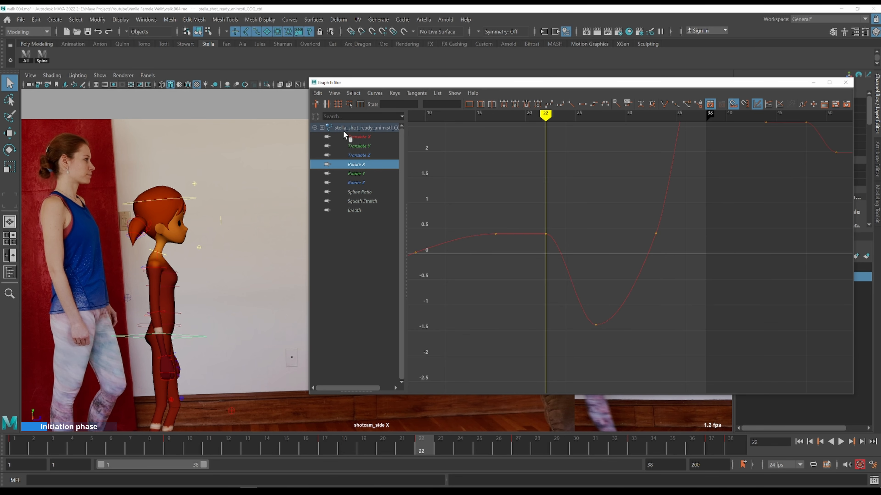
# Briefly display all COG channel curves, then isolate Rotate X again and frame the dip after frame 22
pyautogui.moveTo(343, 131); pyautogui.dragTo(363, 220)
pyautogui.moveTo(520, 370); pyautogui.dragTo(520, 371)
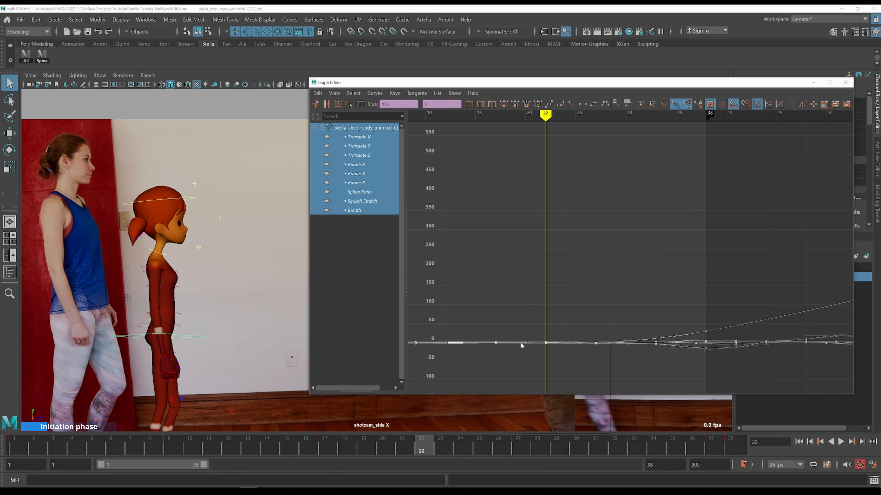
pyautogui.rightClick(522, 344)
pyautogui.click(520, 261)
pyautogui.click(360, 146)
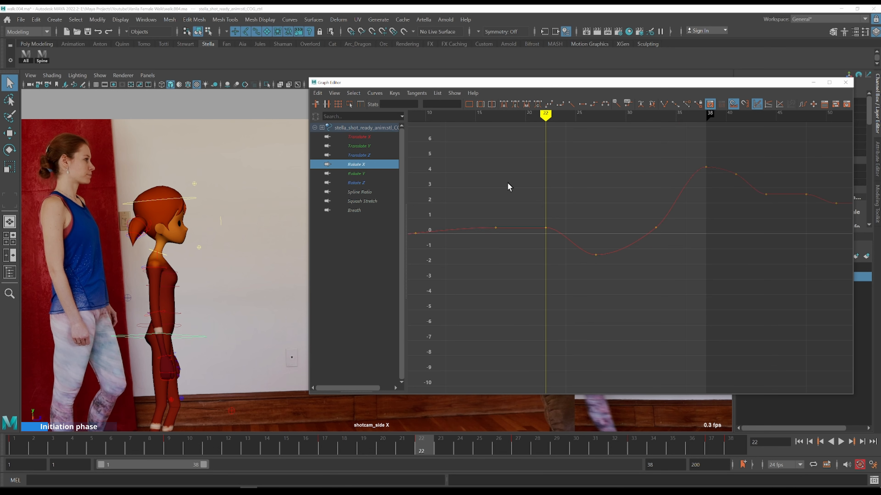
pyautogui.moveTo(507, 183); pyautogui.dragTo(597, 262)
pyautogui.press('f')
pyautogui.scroll(-3, 621, 196)
pyautogui.keyDown('alt'); pyautogui.moveTo(620, 195); pyautogui.dragTo(570, 205, button='middle'); pyautogui.keyUp('alt')
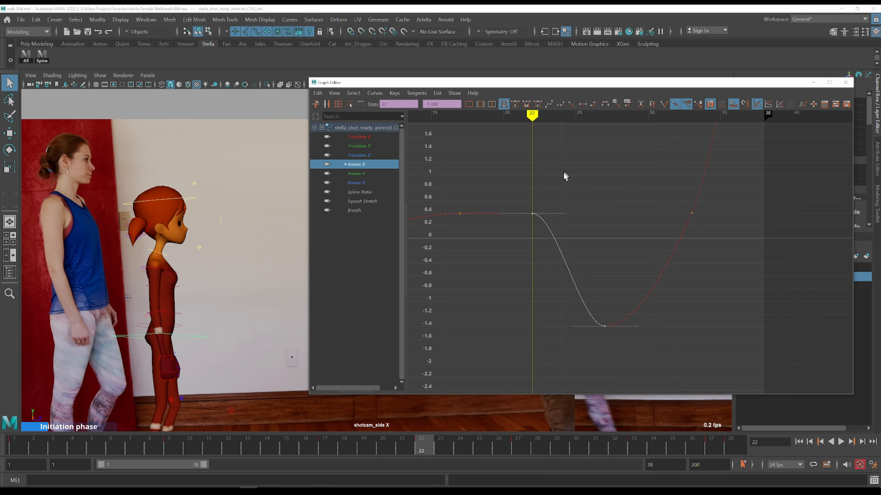
# Select the Rotate X key at frame 22 and scrub back to frame 1
pyautogui.moveTo(511, 172); pyautogui.dragTo(547, 236)
pyautogui.press(',')
pyautogui.press('.')
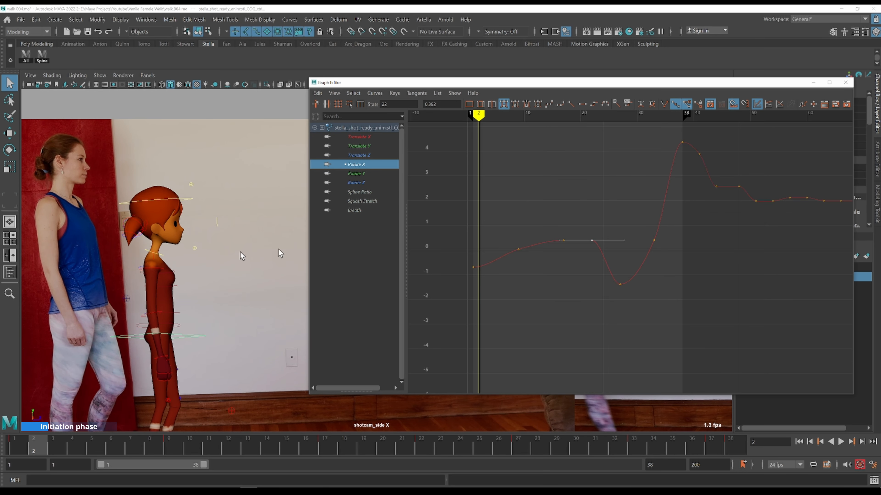
pyautogui.moveTo(278, 249); pyautogui.dragTo(77, 245)
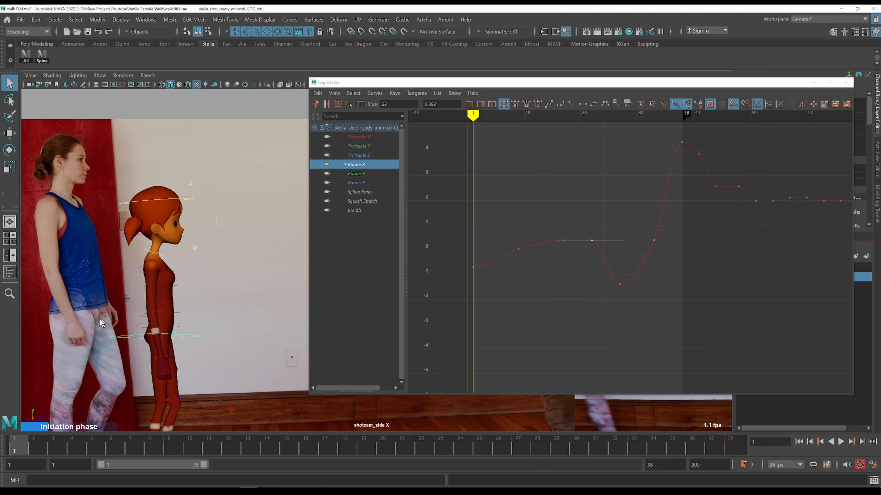
# Step frame by frame from frame 1 to frame 22, comparing the COG pose against the side-view reference
pyautogui.press('.')
pyautogui.press(',')
pyautogui.press('.')
pyautogui.press(',')
pyautogui.press('.')
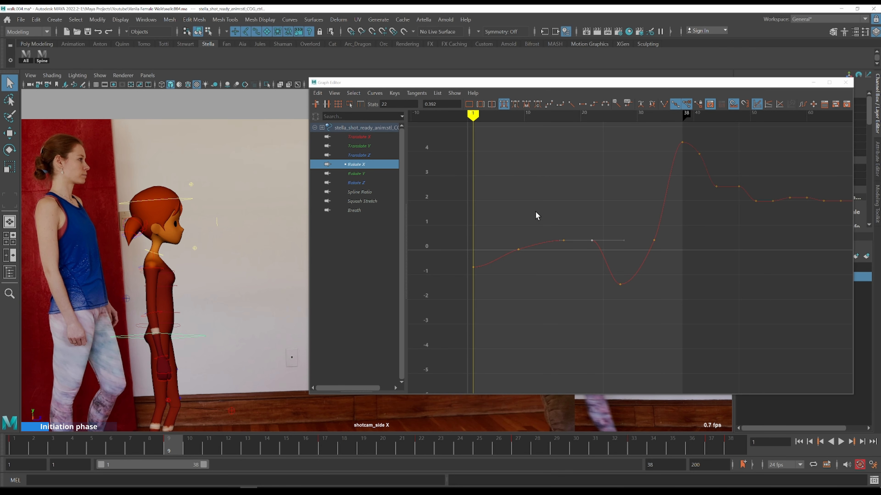
pyautogui.press('.')
pyautogui.press('.')
pyautogui.press(',')
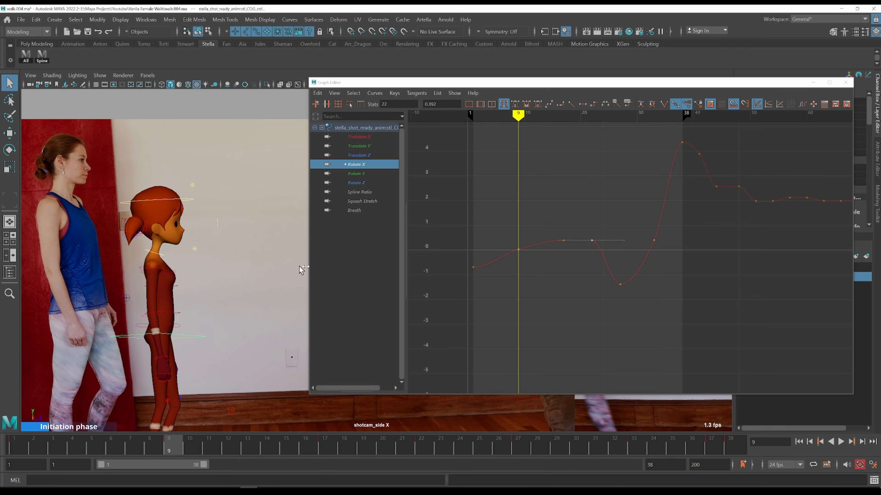
pyautogui.press('.')
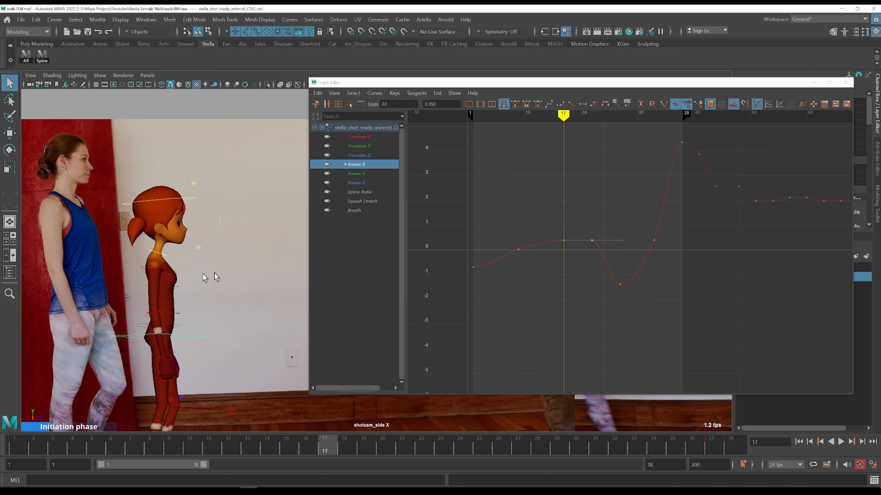
pyautogui.press(',')
pyautogui.press('.')
pyautogui.press('.')
pyautogui.press(',')
pyautogui.press('.')
pyautogui.press(',')
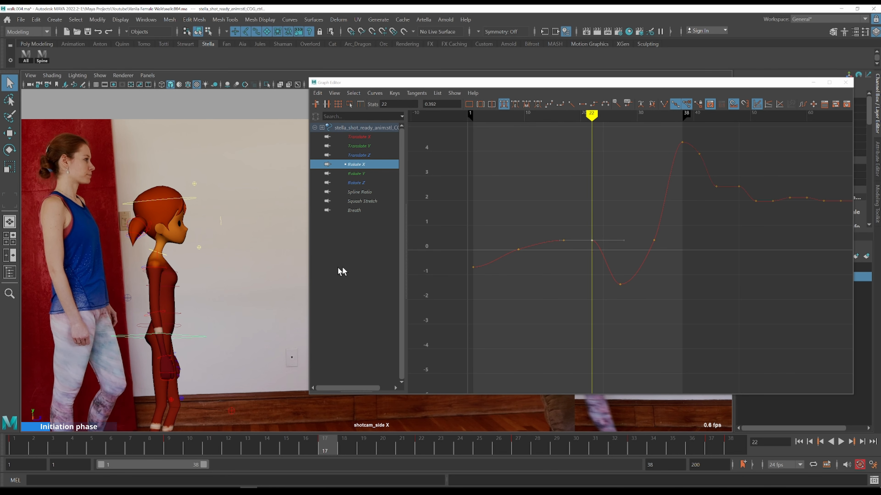
pyautogui.press('.')
pyautogui.press(',')
pyautogui.press('.')
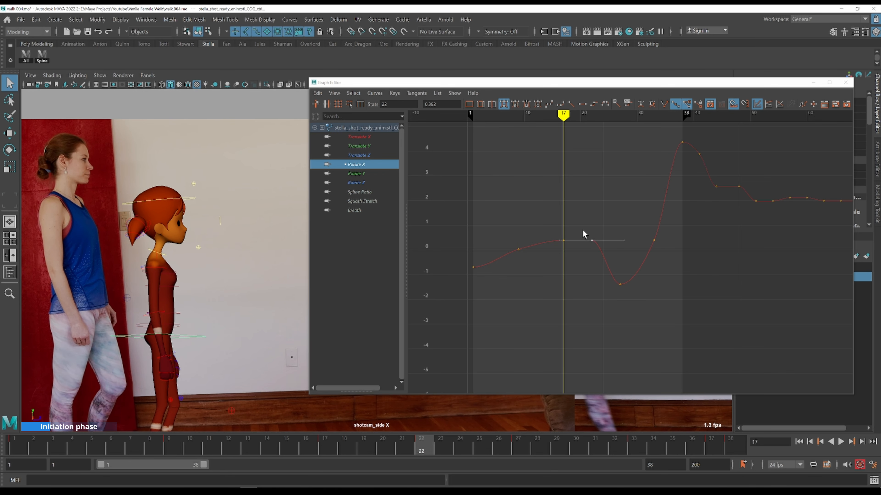
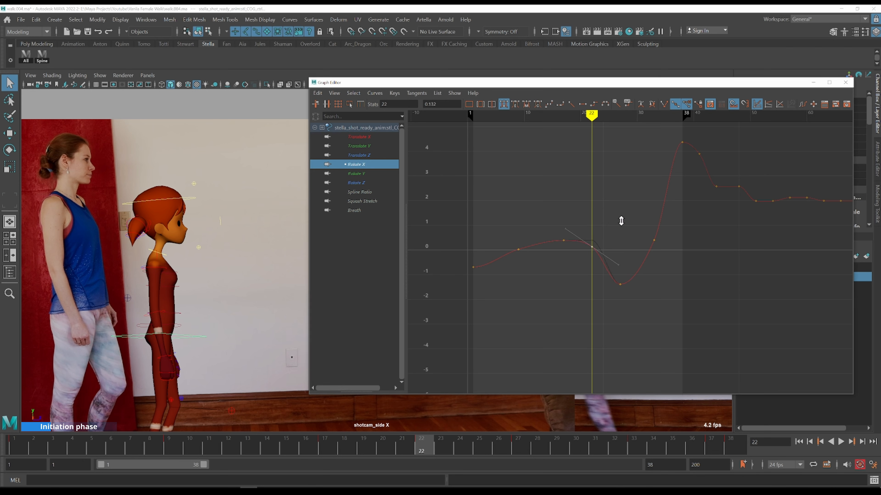
# Step back and forth through the frames after frame 22, comparing the COG pose with the side-view reference
pyautogui.hotkey('alt', '.')
pyautogui.hotkey('alt', '.')
pyautogui.hotkey('alt', '.')
pyautogui.hotkey('alt', '.')
pyautogui.hotkey('alt', '.')
pyautogui.press(',')
pyautogui.hotkey('alt', '.')
pyautogui.hotkey('alt', '.')
pyautogui.hotkey('alt', '.')
pyautogui.hotkey('alt', '.')
pyautogui.hotkey('alt', '.')
pyautogui.press(',')
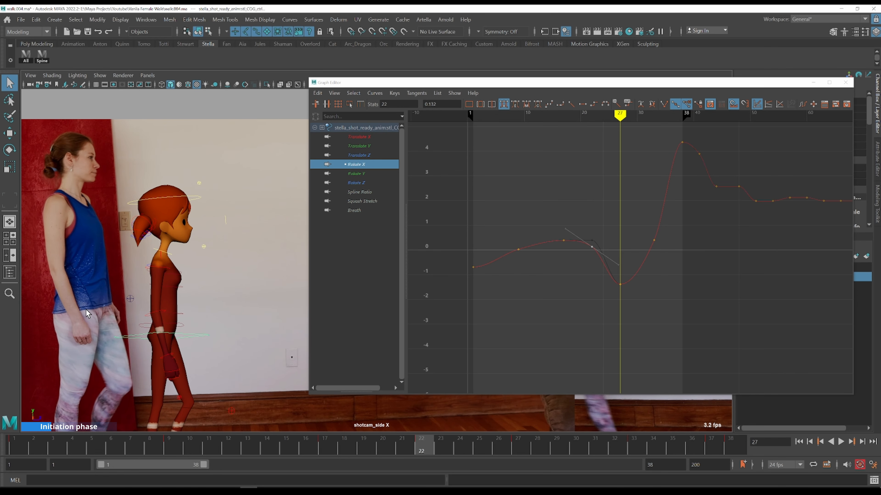
# Select the three spine controls and the COG, then isolate and frame the COG Rotate X curve
pyautogui.click(44, 61)
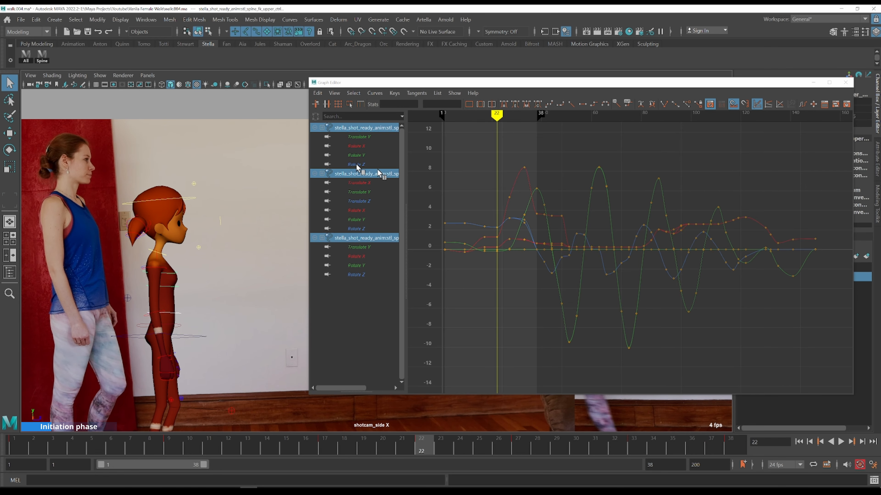
pyautogui.click(356, 147)
pyautogui.keyDown('ctrl'); pyautogui.click(365, 211); pyautogui.keyUp('ctrl')
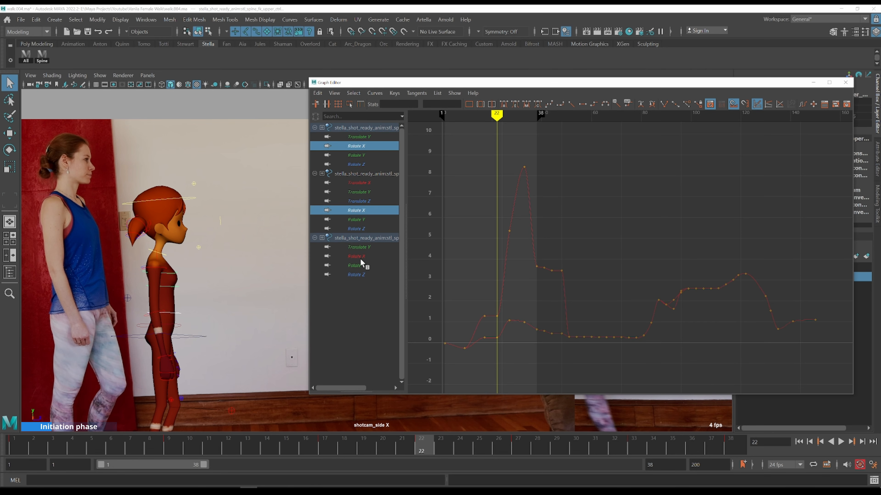
pyautogui.keyDown('ctrl'); pyautogui.click(361, 259); pyautogui.keyUp('ctrl')
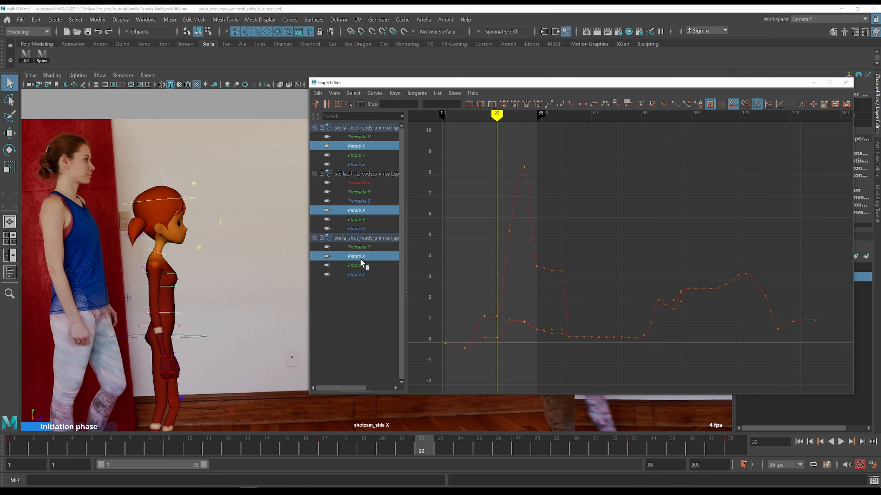
pyautogui.keyDown('shift'); pyautogui.click(184, 339); pyautogui.keyUp('shift')
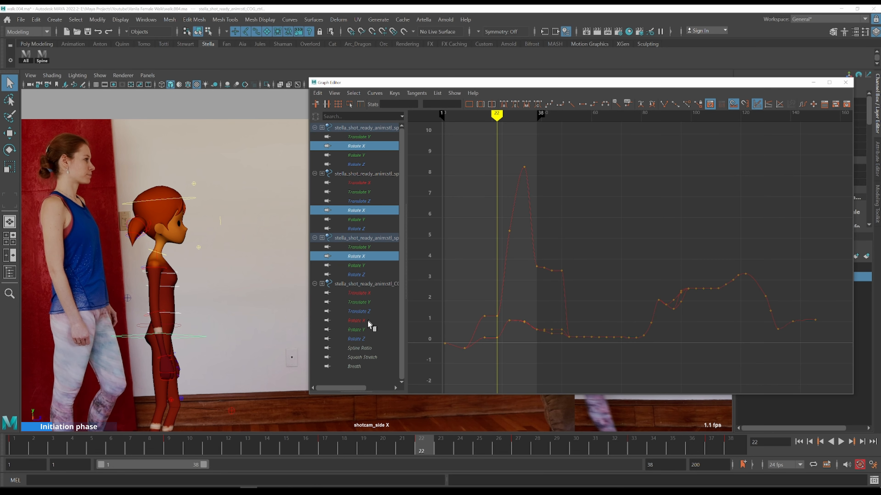
pyautogui.click(357, 320)
pyautogui.press('f')
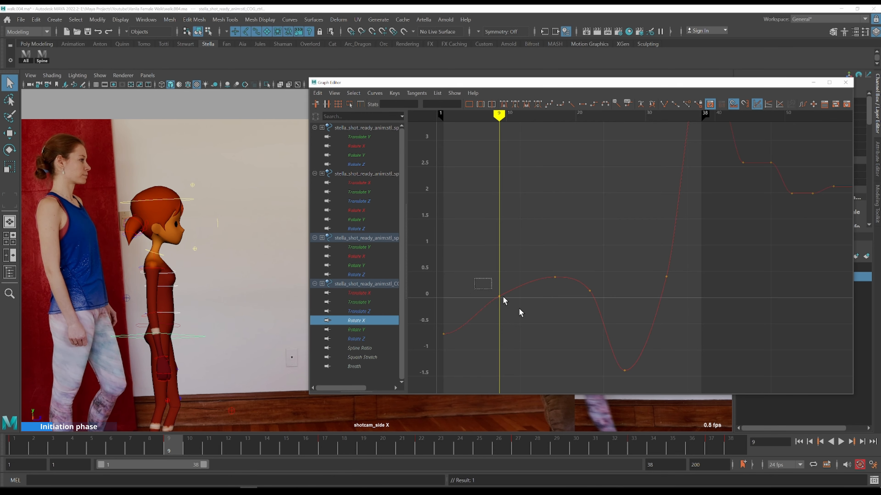
# Select the COG Rotate X key at frame 9 and display it together with all three spine Rotate X curves
pyautogui.moveTo(519, 308); pyautogui.dragTo(537, 336)
pyautogui.keyDown('ctrl'); pyautogui.click(370, 257); pyautogui.keyUp('ctrl')
pyautogui.keyDown('ctrl'); pyautogui.click(362, 213); pyautogui.keyUp('ctrl')
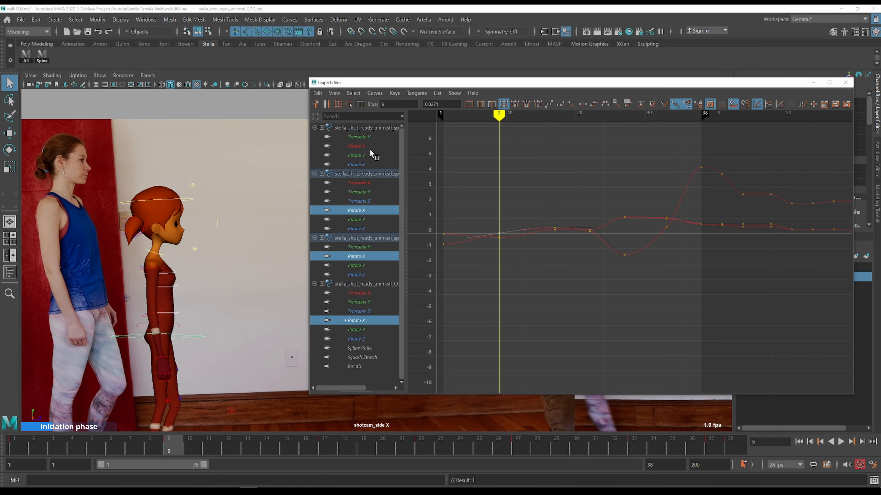
pyautogui.keyDown('ctrl'); pyautogui.click(370, 147); pyautogui.keyUp('ctrl')
pyautogui.press('f')
pyautogui.keyDown('alt'); pyautogui.keyDown('shift'); pyautogui.moveTo(590, 239); pyautogui.dragTo(631, 245, button='right'); pyautogui.keyUp('shift'); pyautogui.keyUp('alt')
pyautogui.keyDown('alt'); pyautogui.moveTo(631, 248); pyautogui.dragTo(751, 238, button='middle'); pyautogui.keyUp('alt')
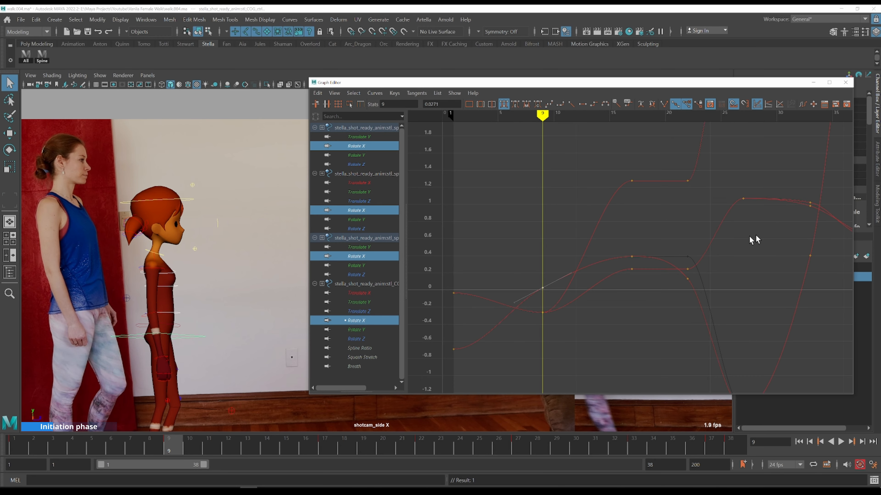
# Step through frames 1 to 15, comparing the spine and COG rotation against the reference video
pyautogui.hotkey('alt', '.')
pyautogui.hotkey('alt', '.')
pyautogui.hotkey('alt', '.')
pyautogui.hotkey('alt', '.')
pyautogui.hotkey('alt', '.')
pyautogui.hotkey('alt', '.')
pyautogui.hotkey('alt', '.')
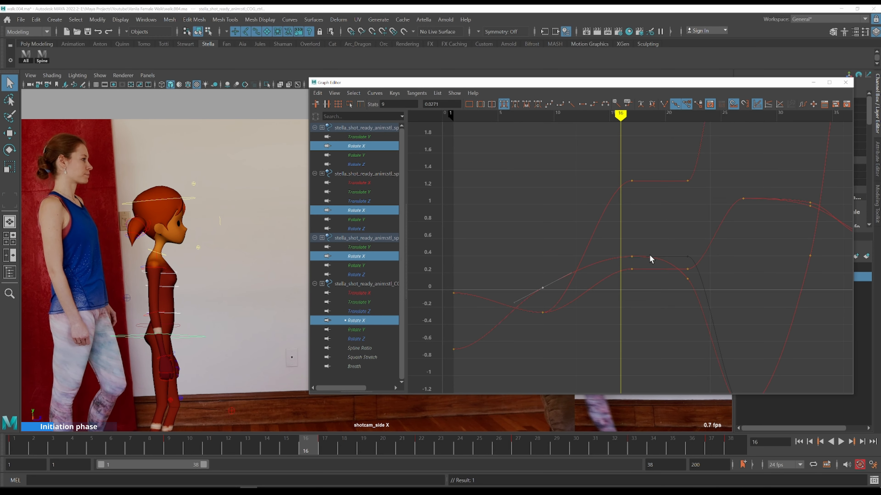
pyautogui.press(',')
pyautogui.press(',')
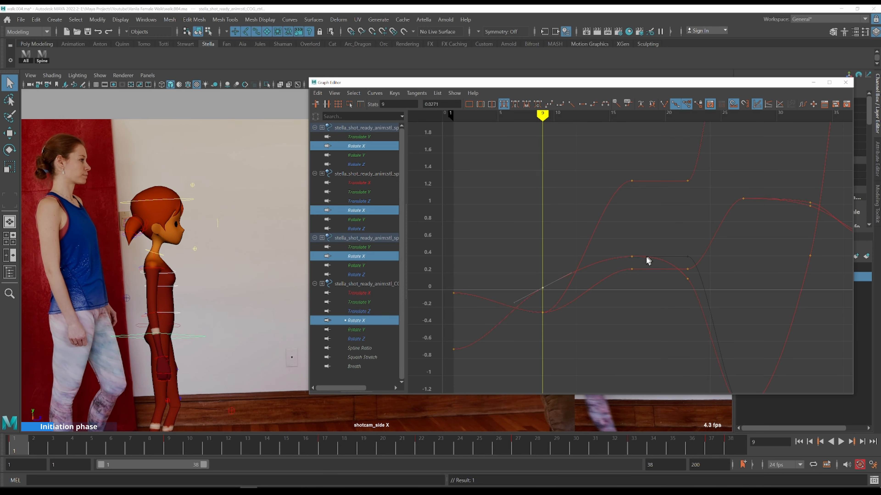
pyautogui.hotkey('alt', '.')
pyautogui.hotkey('alt', '.')
pyautogui.hotkey('alt', '.')
pyautogui.hotkey('alt', '.')
pyautogui.hotkey('alt', '.')
pyautogui.press(',')
pyautogui.press('.')
pyautogui.press(',')
pyautogui.hotkey('alt', '.')
pyautogui.hotkey('alt', '.')
pyautogui.hotkey('alt', '.')
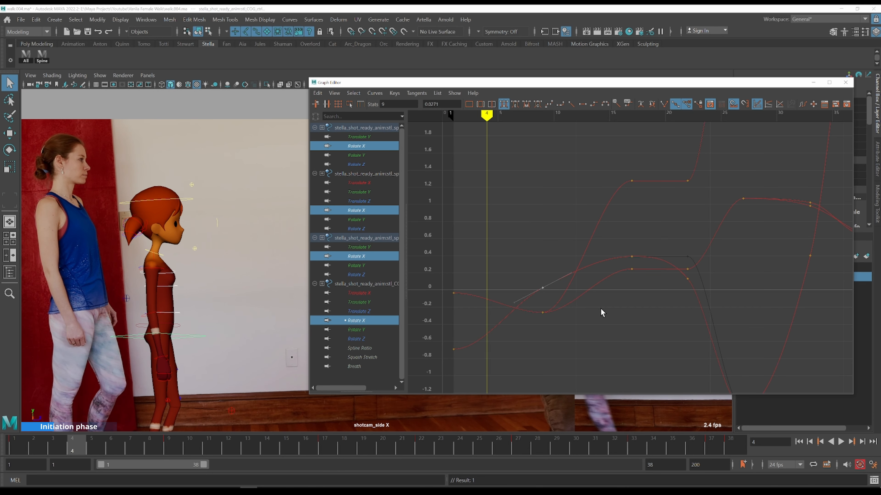
pyautogui.hotkey('alt', '.')
pyautogui.hotkey('alt', '.')
pyautogui.hotkey('alt', '.')
pyautogui.hotkey('alt', '.')
pyautogui.hotkey('alt', '.')
pyautogui.press(',')
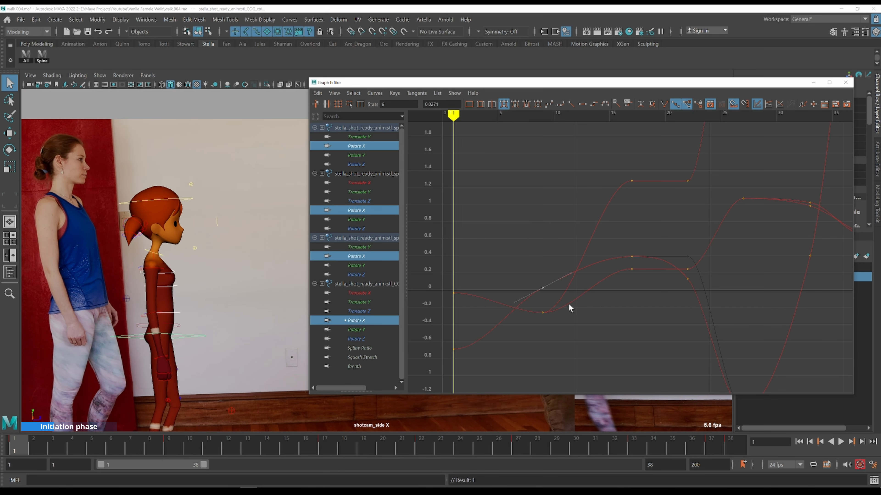
pyautogui.hotkey('alt', '.')
pyautogui.hotkey('alt', '.')
pyautogui.hotkey('alt', '.')
pyautogui.hotkey('alt', '.')
pyautogui.hotkey('alt', '.')
pyautogui.hotkey('alt', '.')
pyautogui.hotkey('alt', '.')
pyautogui.press(',')
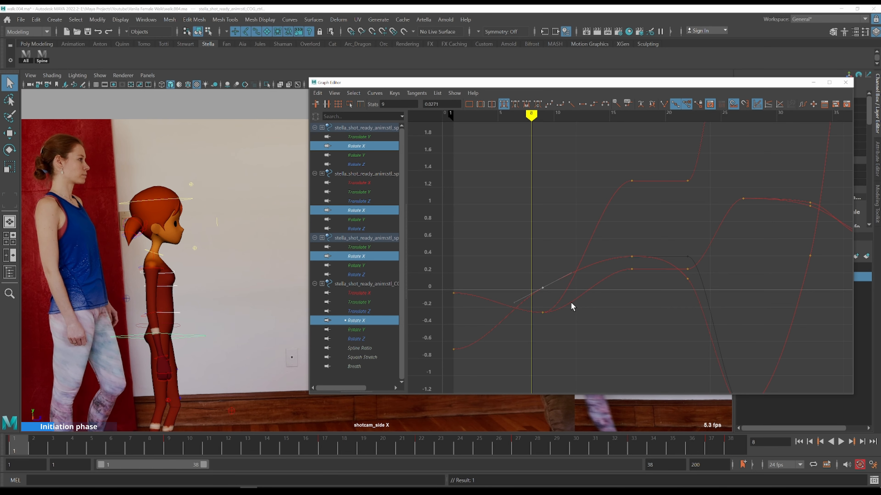
pyautogui.hotkey('alt', '.')
pyautogui.hotkey('alt', '.')
pyautogui.hotkey('alt', '.')
pyautogui.hotkey('alt', '.')
pyautogui.hotkey('alt', '.')
pyautogui.hotkey('alt', '.')
pyautogui.hotkey('alt', '.')
pyautogui.hotkey('alt', '.')
pyautogui.hotkey('alt', '.')
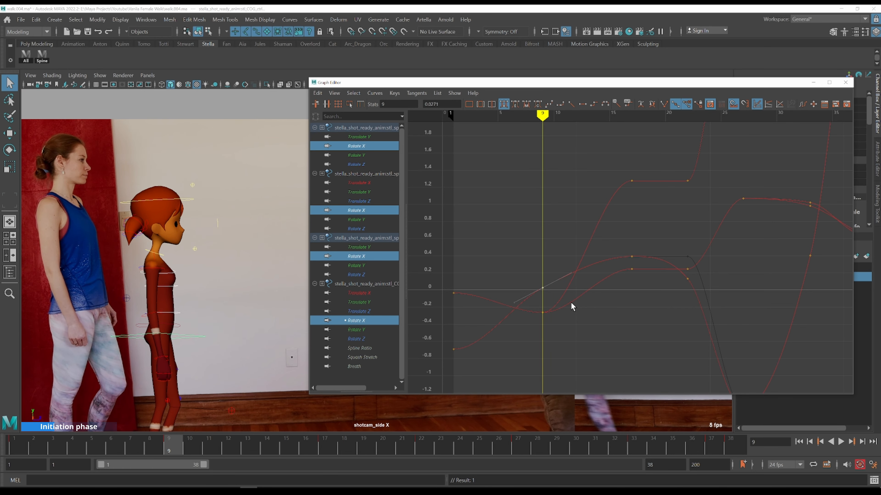
pyautogui.hotkey('alt', '.')
pyautogui.hotkey('alt', '.')
pyautogui.hotkey('alt', '.')
pyautogui.hotkey('alt', '.')
pyautogui.hotkey('alt', '.')
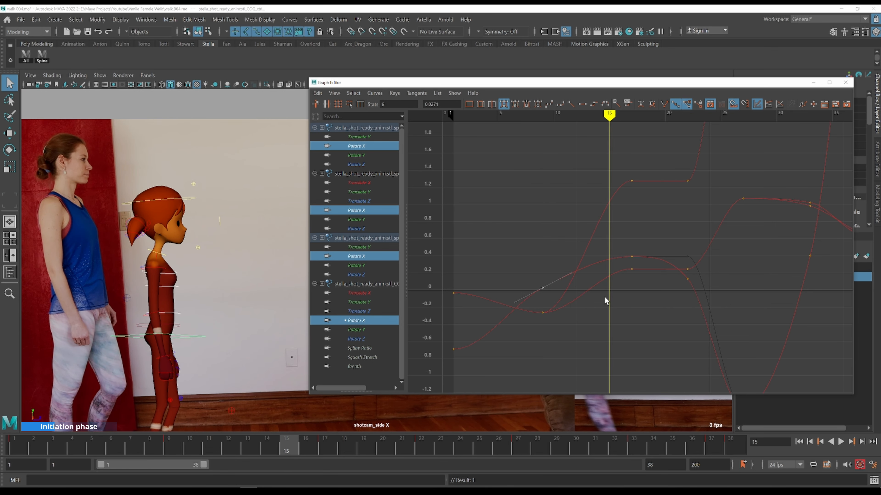
pyautogui.press(',')
pyautogui.hotkey('alt', '.')
pyautogui.hotkey('alt', '.')
pyautogui.hotkey('alt', '.')
pyautogui.hotkey('alt', '.')
pyautogui.hotkey('alt', '.')
pyautogui.hotkey('alt', '.')
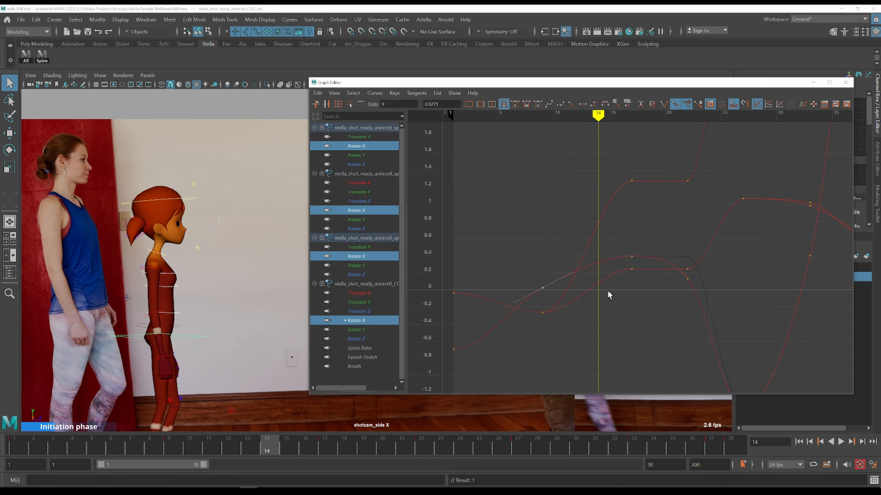
# Select the first spine control's Rotate X keys at frames 17 and 20 and lower them to about 0.6
pyautogui.keyDown('alt'); pyautogui.moveTo(672, 298); pyautogui.dragTo(594, 322, button='middle'); pyautogui.keyUp('alt')
pyautogui.hotkey('alt', '.')
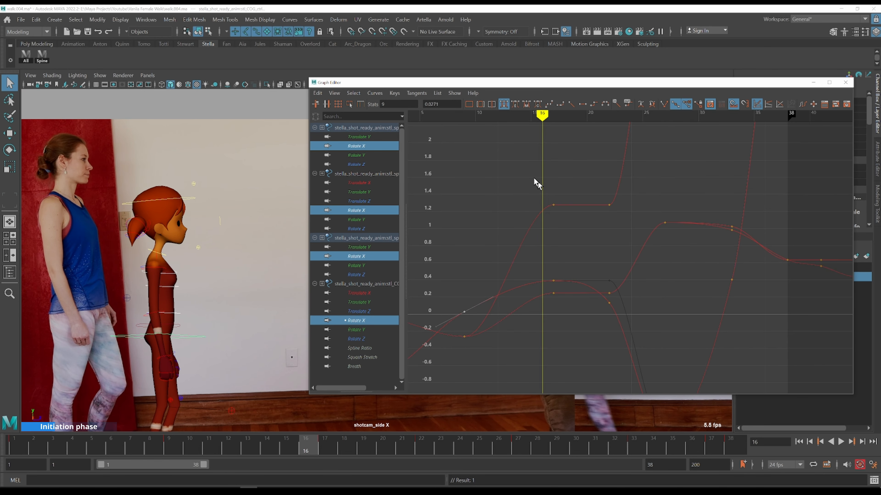
pyautogui.moveTo(546, 189); pyautogui.dragTo(669, 241)
pyautogui.hotkey('alt', '.')
pyautogui.keyDown('shift'); pyautogui.moveTo(645, 197); pyautogui.dragTo(641, 239, button='middle'); pyautogui.keyUp('shift')
pyautogui.press(',')
pyautogui.press('.')
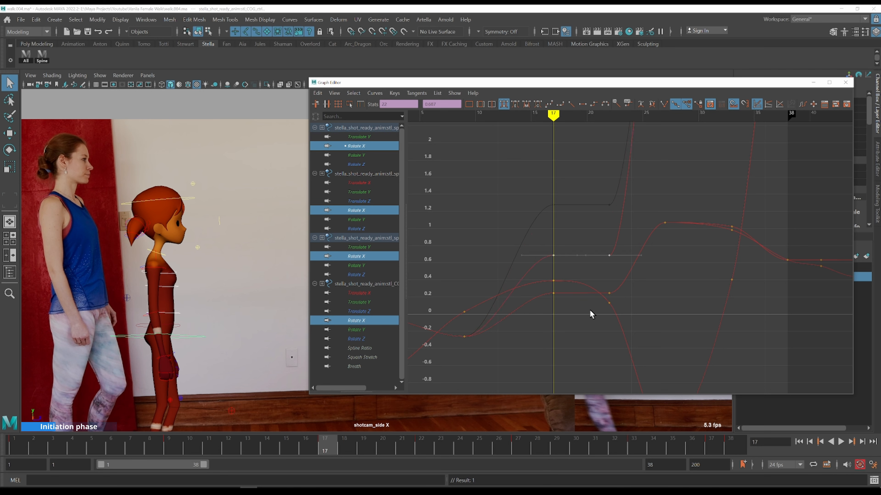
# Select the spine Rotate X keys at frame 22 and raise them slightly
pyautogui.hotkey('alt', '.')
pyautogui.hotkey('alt', '.')
pyautogui.hotkey('alt', '.')
pyautogui.hotkey('alt', '.')
pyautogui.hotkey('alt', '.')
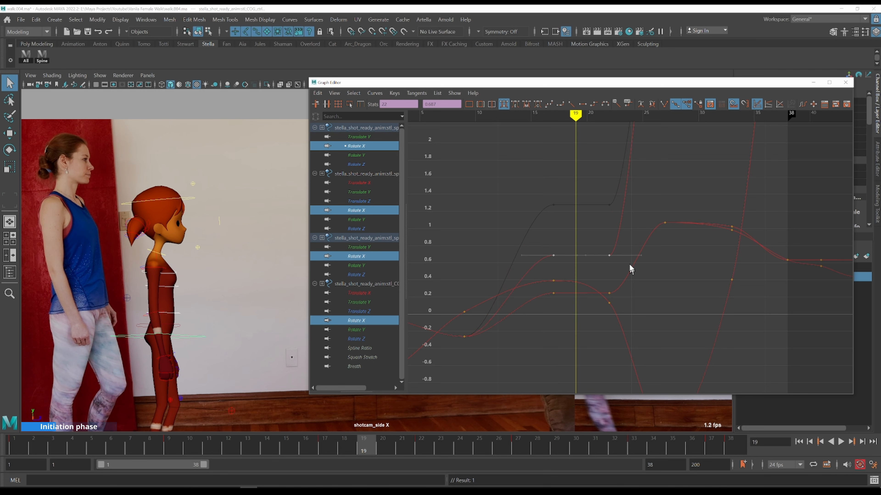
pyautogui.moveTo(599, 224); pyautogui.dragTo(629, 299)
pyautogui.keyDown('shift'); pyautogui.moveTo(661, 279); pyautogui.dragTo(660, 268, button='middle'); pyautogui.keyUp('shift')
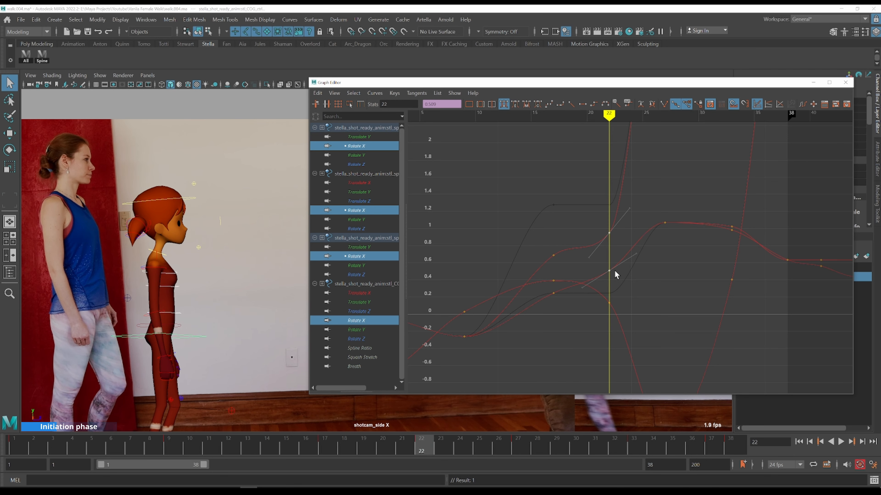
# Frame all curves and raise the first spine control's frame 22 Rotate X key to about 1.7
pyautogui.press(',')
pyautogui.moveTo(596, 210); pyautogui.dragTo(621, 245)
pyautogui.press('.')
pyautogui.press('a')
pyautogui.keyDown('shift'); pyautogui.moveTo(658, 217); pyautogui.dragTo(658, 172, button='middle'); pyautogui.keyUp('shift')
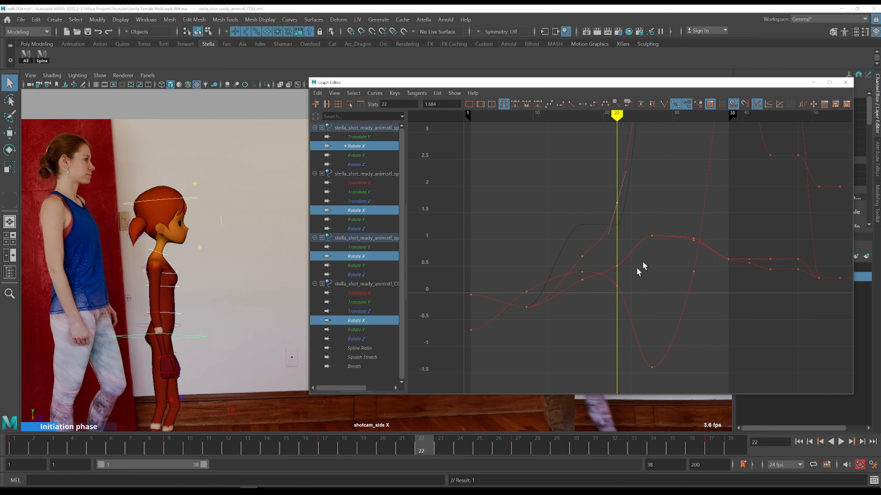
# Step through frames 22 to 33, comparing the spine curves and character pose with the reference
pyautogui.press('.')
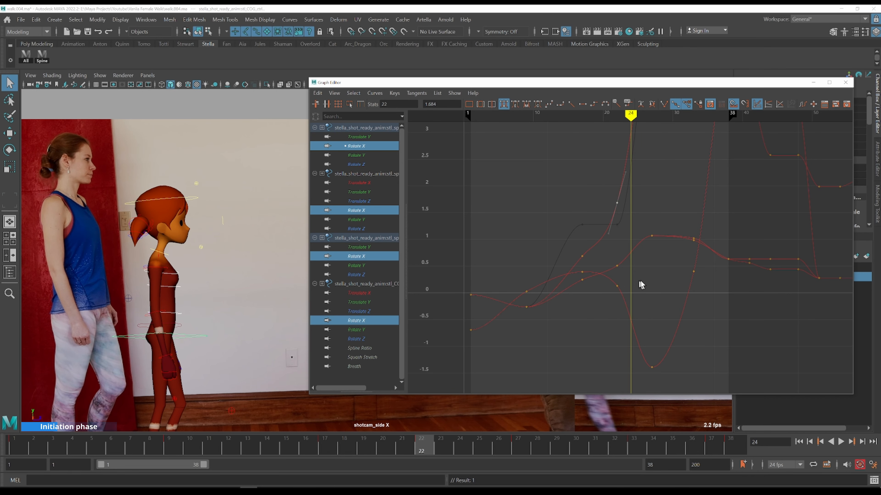
pyautogui.press(',')
pyautogui.keyDown('alt'); pyautogui.keyDown('shift'); pyautogui.moveTo(685, 221); pyautogui.dragTo(685, 214, button='right'); pyautogui.keyUp('shift'); pyautogui.keyUp('alt')
pyautogui.keyDown('alt'); pyautogui.moveTo(695, 213); pyautogui.dragTo(613, 274, button='middle'); pyautogui.keyUp('alt')
pyautogui.press('.')
pyautogui.press('.')
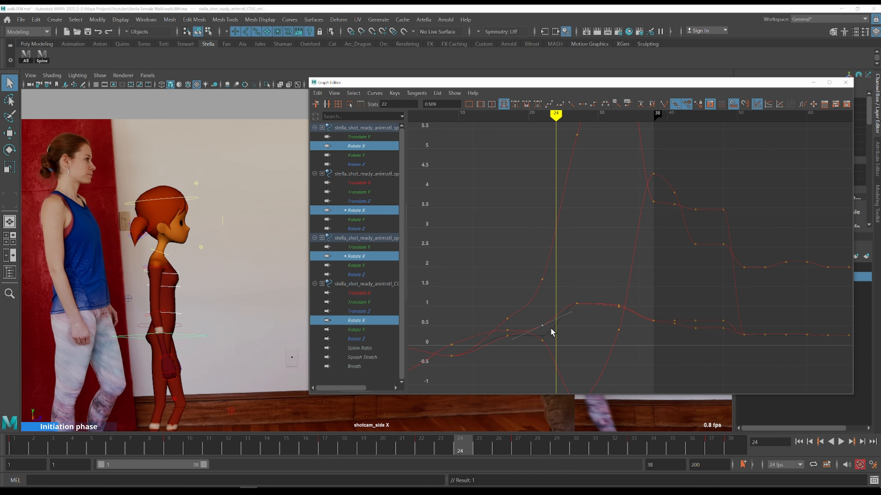
pyautogui.hotkey('alt', ',')
pyautogui.hotkey('alt', ',')
pyautogui.hotkey('alt', ',')
pyautogui.hotkey('alt', ',')
pyautogui.hotkey('alt', ',')
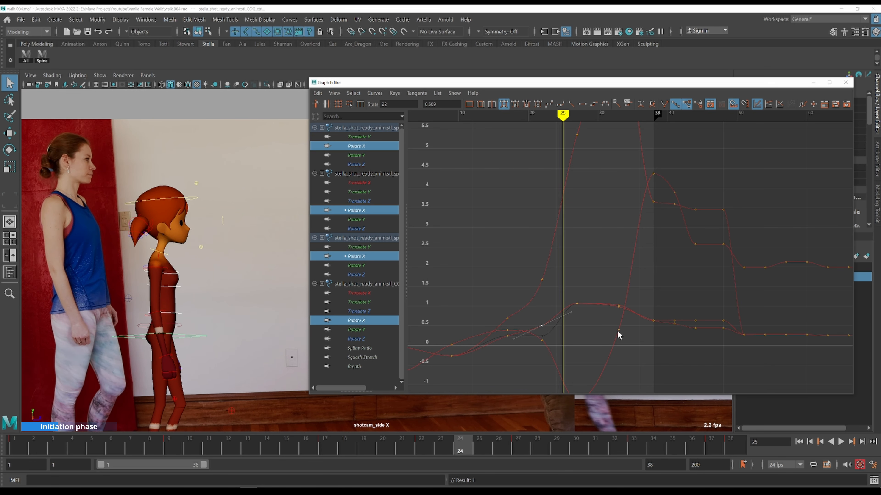
pyautogui.hotkey('alt', '.')
pyautogui.hotkey('alt', '.')
pyautogui.hotkey('alt', '.')
pyautogui.hotkey('alt', '.')
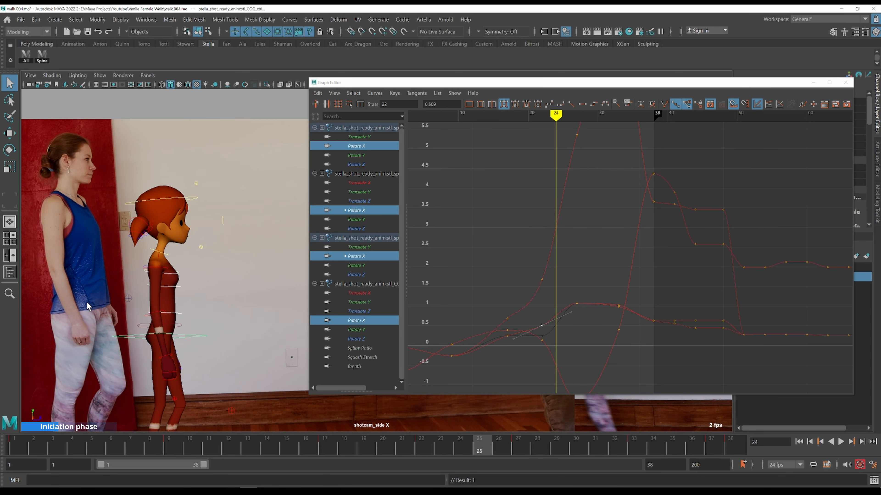
pyautogui.hotkey('alt', ',')
pyautogui.hotkey('alt', ',')
pyautogui.hotkey('alt', ',')
pyautogui.hotkey('alt', ',')
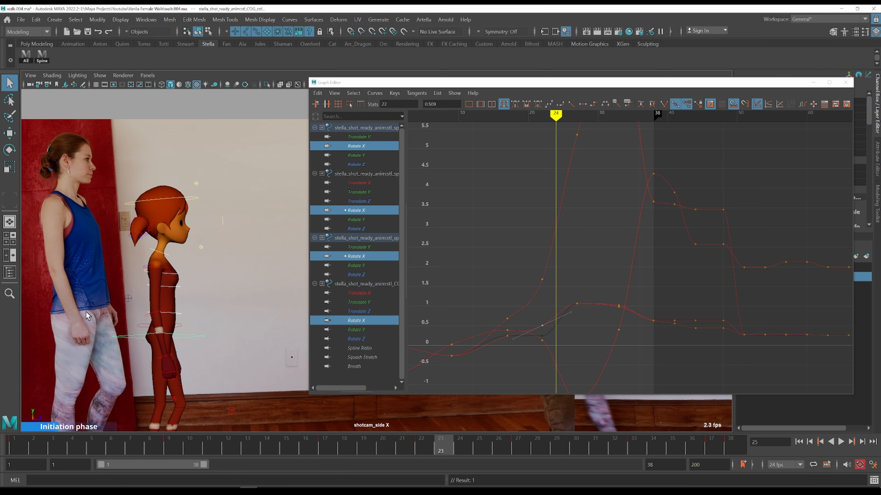
pyautogui.hotkey('alt', '.')
pyautogui.hotkey('alt', '.')
pyautogui.hotkey('alt', '.')
pyautogui.hotkey('alt', '.')
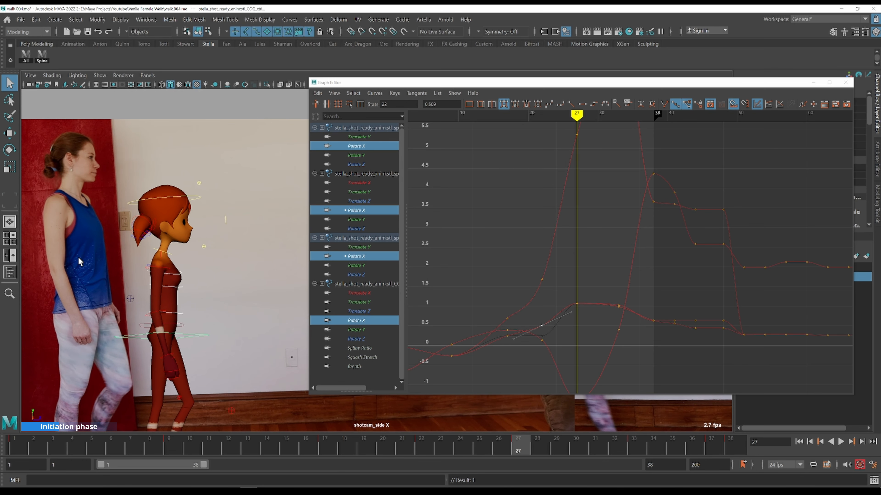
pyautogui.hotkey('alt', '.')
pyautogui.scroll(-3, 86, 269)
pyautogui.hotkey('alt', '.')
pyautogui.hotkey('alt', '.')
pyautogui.hotkey('alt', '.')
pyautogui.hotkey('alt', '.')
pyautogui.hotkey('alt', '.')
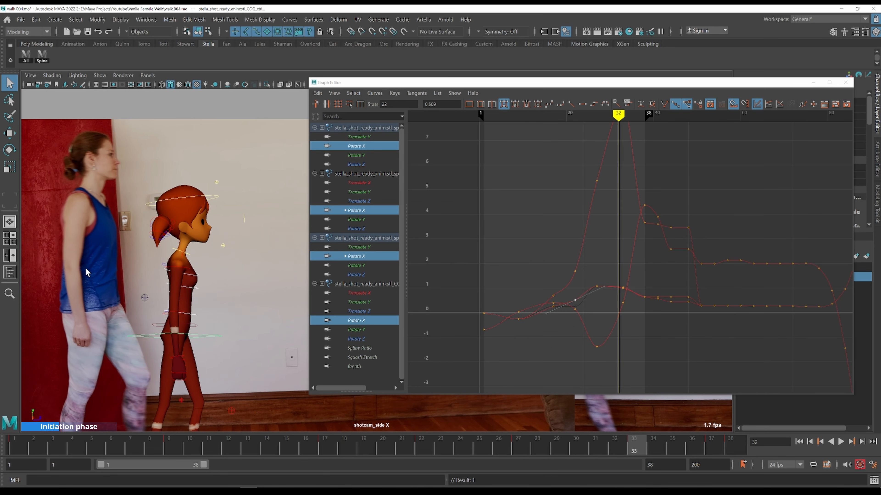
# Select the spine Rotate X key at frame 33 and raise it slightly
pyautogui.keyDown('alt'); pyautogui.moveTo(496, 246); pyautogui.dragTo(391, 273, button='middle'); pyautogui.keyUp('alt')
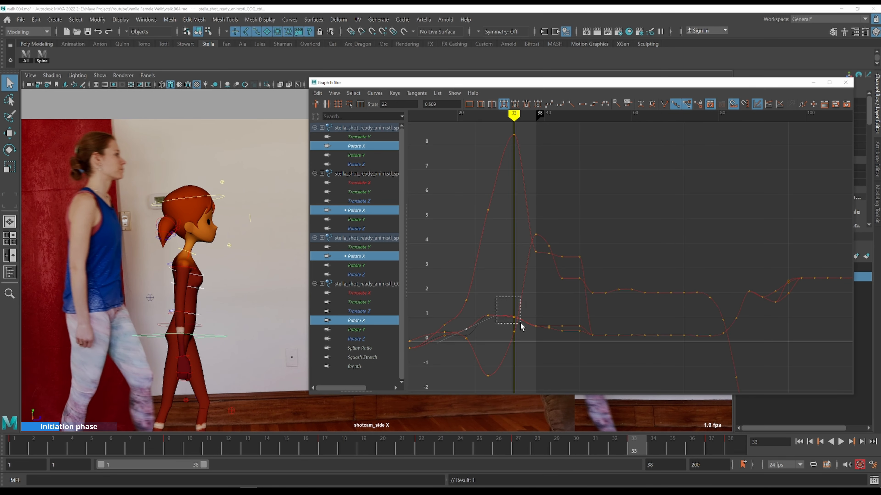
pyautogui.moveTo(520, 327); pyautogui.dragTo(520, 326)
pyautogui.keyDown('shift'); pyautogui.moveTo(536, 305); pyautogui.dragTo(537, 299, button='middle'); pyautogui.keyUp('shift')
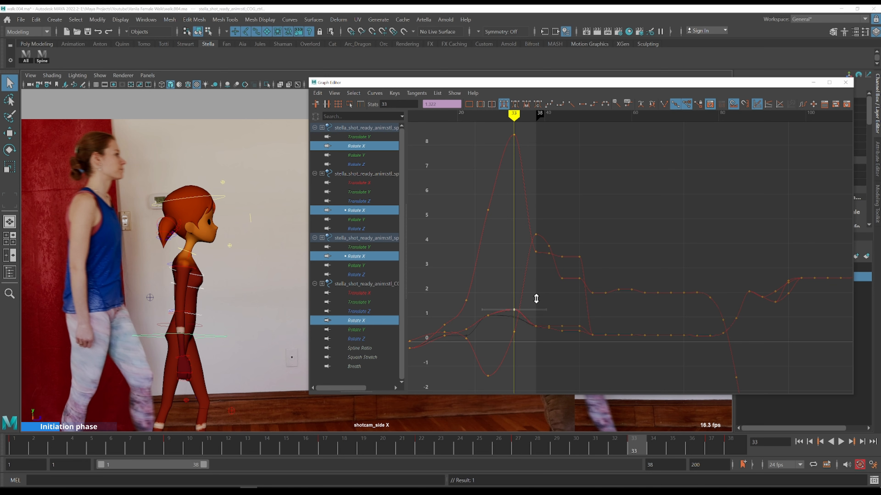
# Scrub to frame 21 and step forward to frame 26, checking the spine motion against the reference
pyautogui.press('k')
pyautogui.click(462, 285)
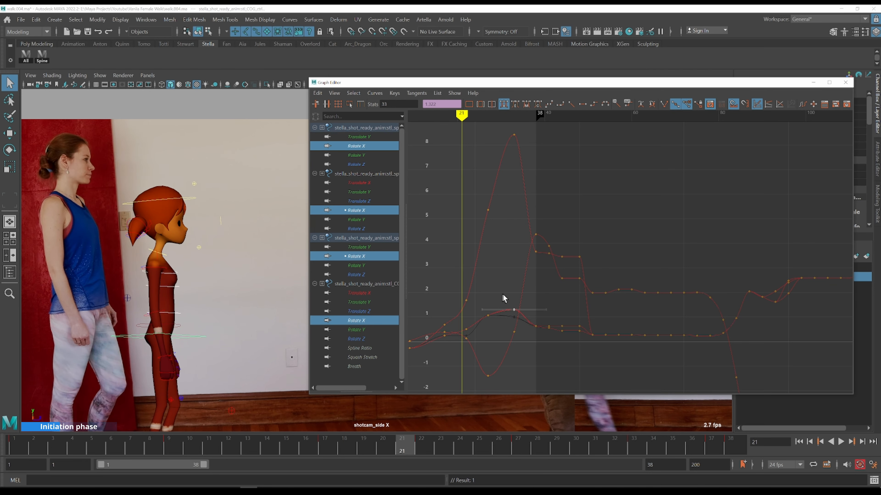
pyautogui.hotkey('alt', '.')
pyautogui.hotkey('alt', '.')
pyautogui.hotkey('alt', '.')
pyautogui.hotkey('alt', '.')
pyautogui.hotkey('alt', '.')
pyautogui.hotkey('alt', '.')
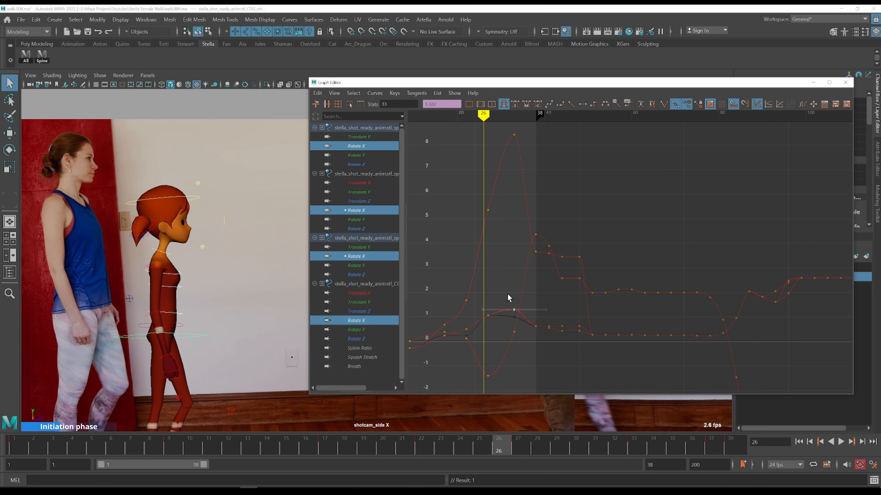
# Adjust the tangent of the spine Rotate X key at frame 33 and step forward to frame 30
pyautogui.moveTo(516, 325); pyautogui.dragTo(517, 324)
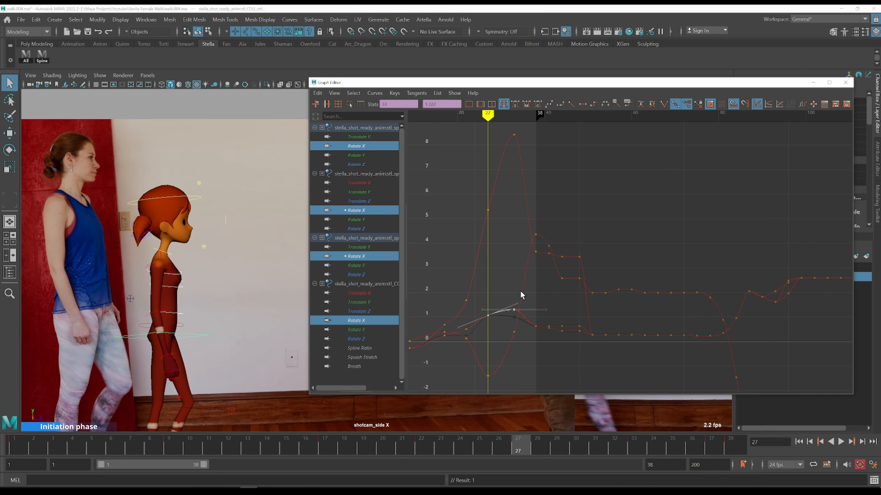
pyautogui.keyDown('shift'); pyautogui.moveTo(521, 287); pyautogui.dragTo(519, 288, button='middle'); pyautogui.keyUp('shift')
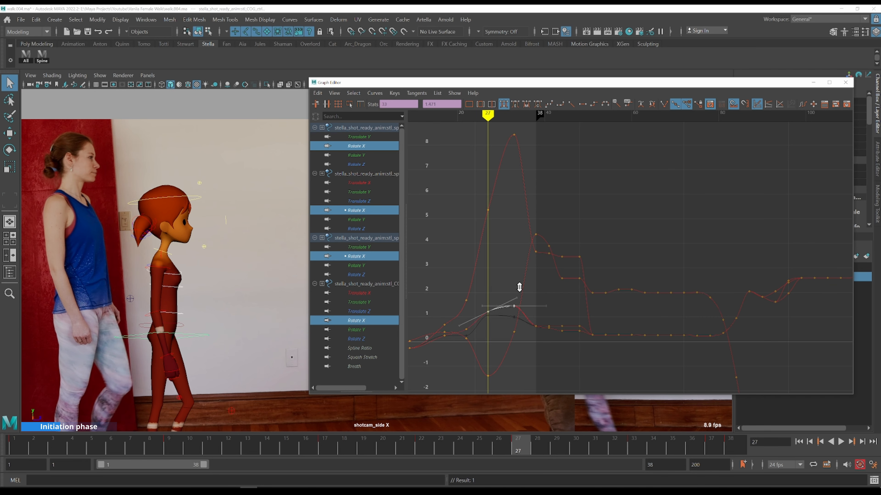
pyautogui.hotkey('alt', '.')
pyautogui.hotkey('alt', '.')
pyautogui.hotkey('alt', '.')
pyautogui.press('k')
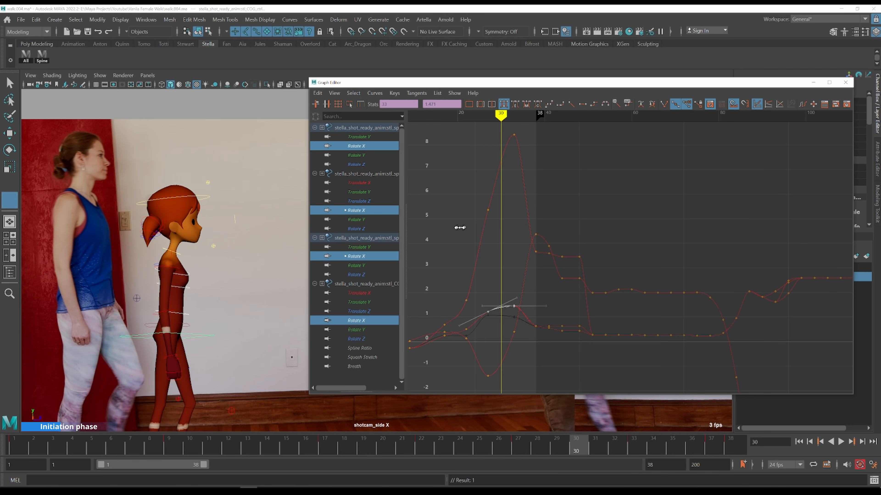
# Scrub to frame 15 and step forward to frame 22, comparing the character pose with the side reference
pyautogui.click(458, 227)
pyautogui.press('k')
pyautogui.click(436, 286)
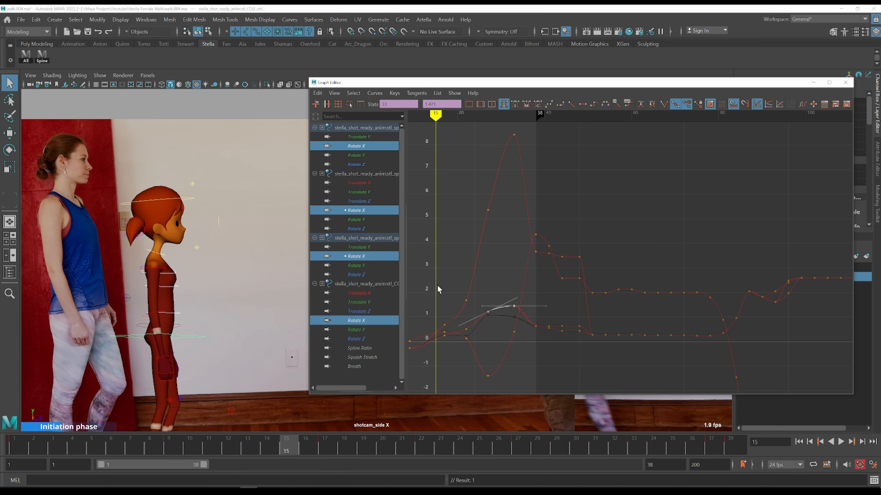
pyautogui.hotkey('alt', '.')
pyautogui.hotkey('alt', '.')
pyautogui.hotkey('alt', '.')
pyautogui.hotkey('alt', '.')
pyautogui.hotkey('alt', '.')
pyautogui.hotkey('alt', '.')
pyautogui.hotkey('alt', '.')
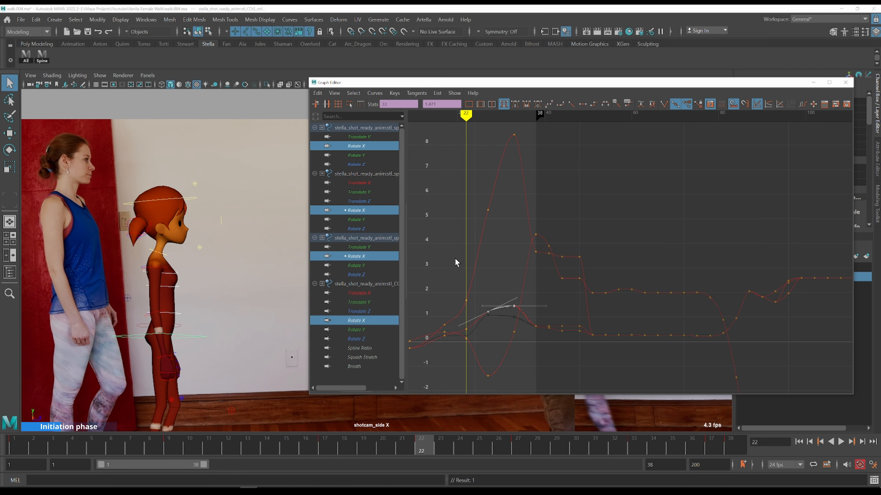
# Select the spine Rotate X key at frame 17 and lower its value slightly
pyautogui.keyDown('alt'); pyautogui.moveTo(454, 280); pyautogui.dragTo(481, 245, button='middle'); pyautogui.keyUp('alt')
pyautogui.press('k')
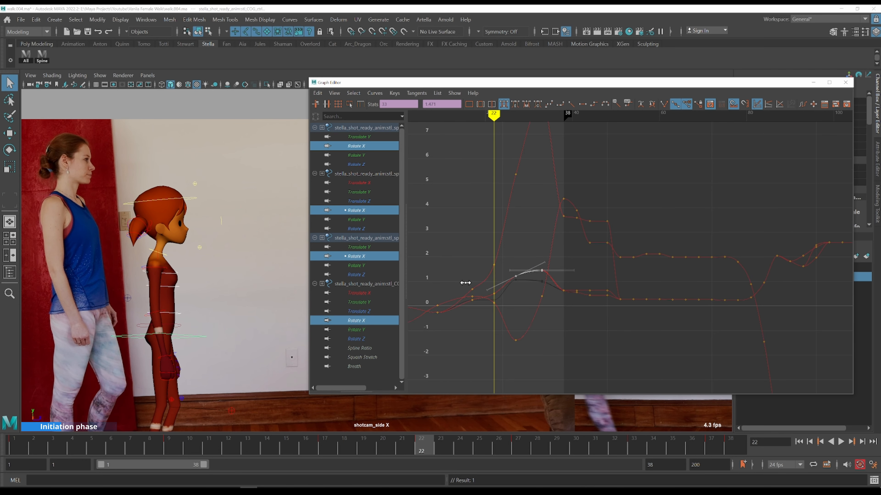
pyautogui.click(468, 279)
pyautogui.moveTo(464, 275); pyautogui.dragTo(477, 293)
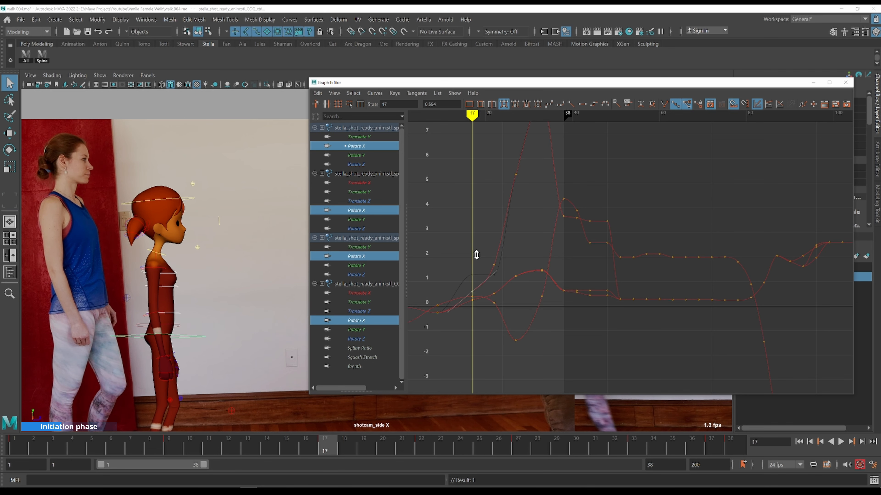
pyautogui.scroll(5, 486, 323)
pyautogui.keyDown('alt'); pyautogui.moveTo(483, 325); pyautogui.dragTo(714, 265, button='middle'); pyautogui.keyUp('alt')
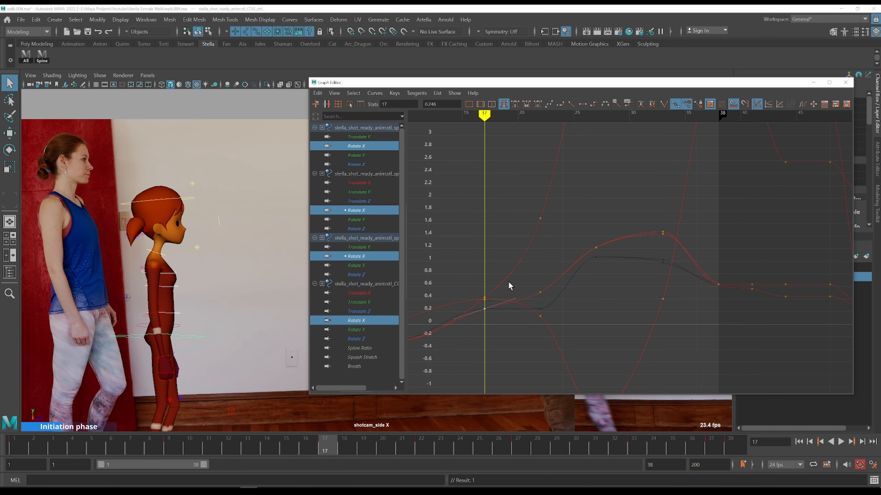
pyautogui.keyDown('shift'); pyautogui.moveTo(510, 294); pyautogui.dragTo(510, 295, button='middle'); pyautogui.keyUp('shift')
# Step forward from frame 17 to about frame 24, checking the spine motion against the reference
pyautogui.scroll(-5, 517, 289)
pyautogui.keyDown('alt'); pyautogui.moveTo(576, 277); pyautogui.dragTo(468, 312, button='middle'); pyautogui.keyUp('alt')
pyautogui.hotkey('alt', '.')
pyautogui.hotkey('alt', '.')
pyautogui.hotkey('alt', '.')
pyautogui.hotkey('alt', '.')
pyautogui.hotkey('alt', '.')
pyautogui.hotkey('alt', '.')
pyautogui.hotkey('alt', '.')
pyautogui.hotkey('alt', '.')
pyautogui.hotkey('alt', '.')
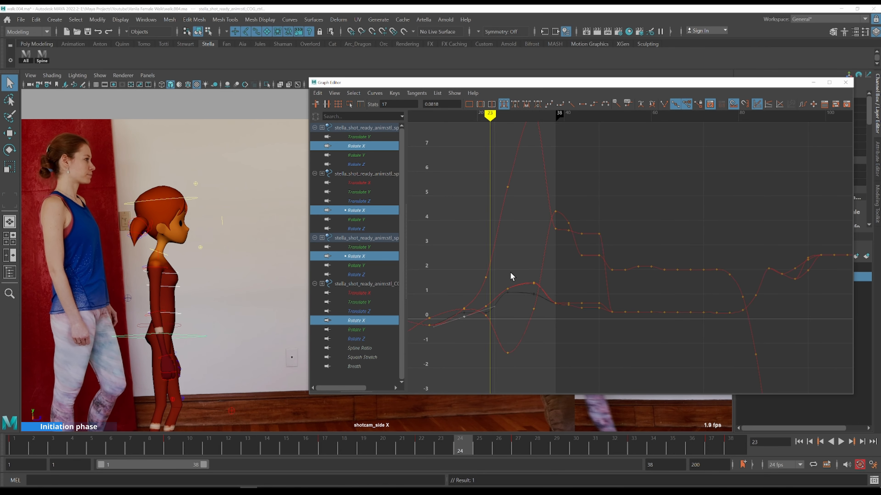
pyautogui.hotkey('alt', '.')
# Try nudging the spine Rotate X key at frame 27, undo the move and reselect that key
pyautogui.moveTo(489, 166); pyautogui.dragTo(508, 200)
pyautogui.keyDown('shift'); pyautogui.moveTo(509, 200); pyautogui.dragTo(509, 204, button='middle'); pyautogui.keyUp('shift')
pyautogui.hotkey('ctrl', 'z')
pyautogui.keyDown('alt'); pyautogui.moveTo(508, 204); pyautogui.dragTo(501, 218, button='middle'); pyautogui.keyUp('alt')
pyautogui.moveTo(500, 162); pyautogui.dragTo(510, 182)
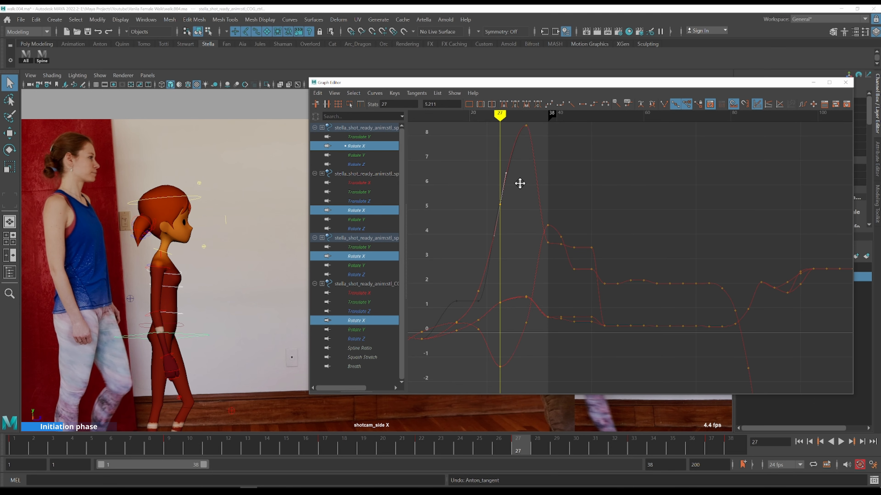
# Select the spine Rotate X key at frame 22 and lower it to about 1.45
pyautogui.press(',')
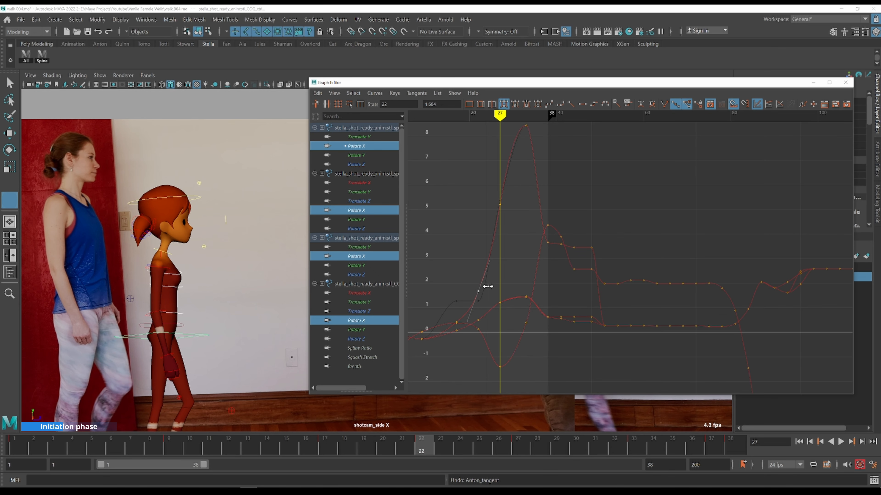
pyautogui.moveTo(458, 268); pyautogui.dragTo(488, 295)
pyautogui.keyDown('shift'); pyautogui.moveTo(507, 283); pyautogui.dragTo(506, 285, button='middle'); pyautogui.keyUp('shift')
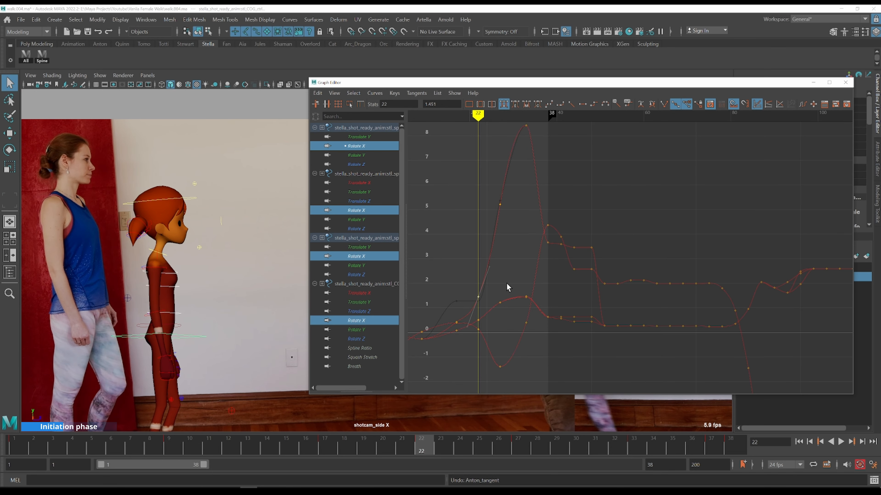
# Play back the animation and step through frames 22 to 30, comparing the pose with the side reference
pyautogui.hotkey('alt', 'v')
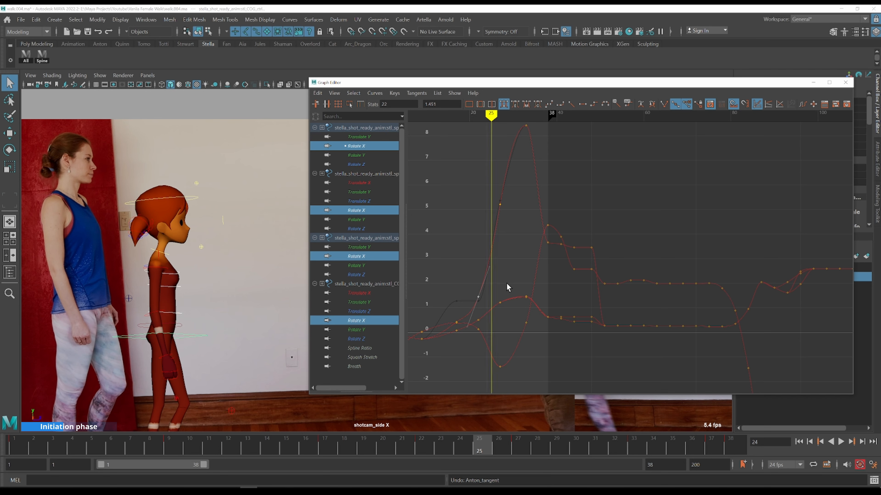
pyautogui.press('k')
pyautogui.click(477, 261)
pyautogui.hotkey('alt', '.')
pyautogui.hotkey('alt', '.')
pyautogui.hotkey('alt', '.')
pyautogui.hotkey('alt', '.')
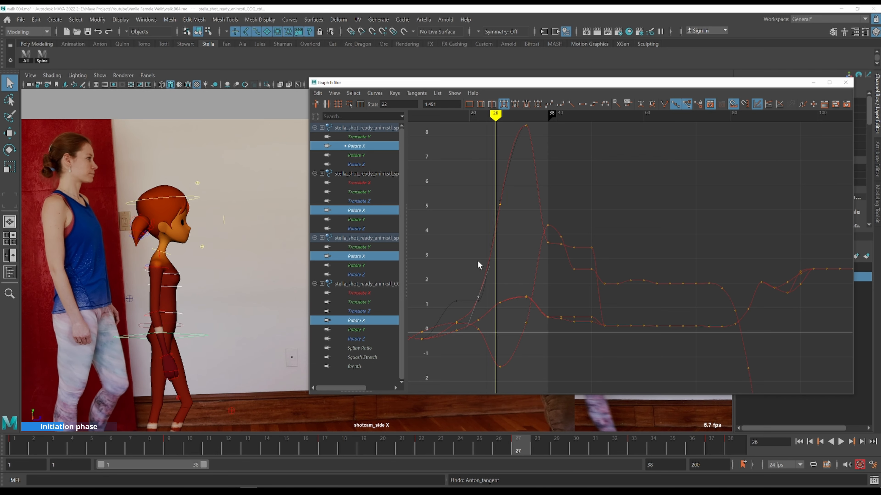
pyautogui.hotkey('alt', '.')
pyautogui.hotkey('alt', '.')
pyautogui.hotkey('alt', '.')
pyautogui.hotkey('alt', ',')
pyautogui.hotkey('alt', ',')
pyautogui.hotkey('alt', ',')
pyautogui.hotkey('alt', '.')
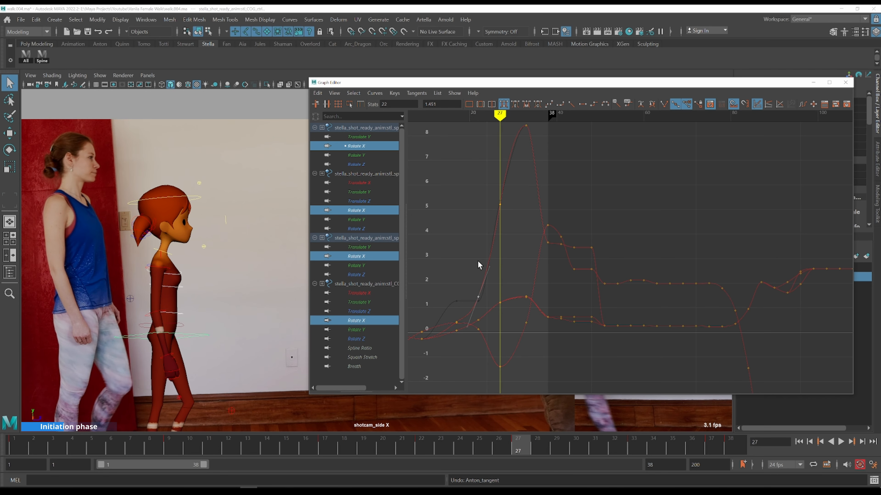
pyautogui.hotkey('alt', '.')
pyautogui.hotkey('alt', '.')
pyautogui.hotkey('alt', '.')
pyautogui.hotkey('alt', '.')
pyautogui.hotkey('alt', '.')
pyautogui.hotkey('alt', '.')
# Adjust the tangent of the COG Rotate X key at frame 33 and step forward three frames
pyautogui.click(526, 324)
pyautogui.moveTo(537, 343); pyautogui.dragTo(535, 325, button='middle')
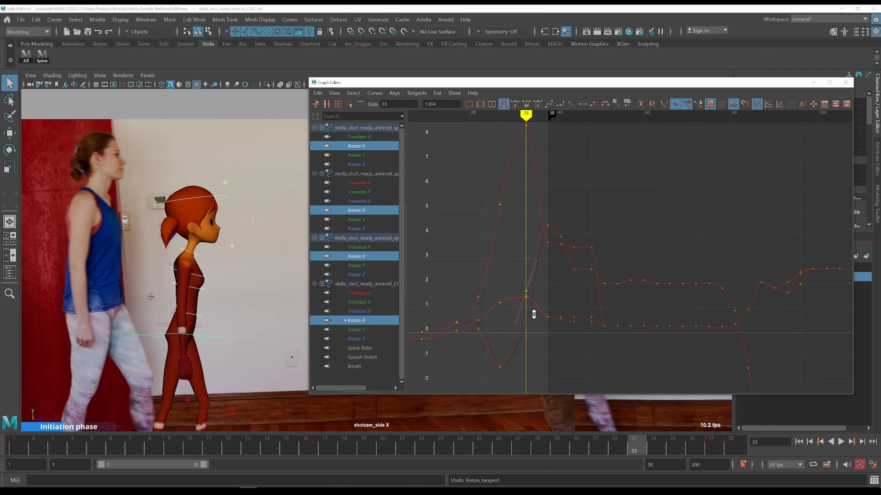
pyautogui.hotkey('alt', '.')
pyautogui.hotkey('alt', '.')
pyautogui.hotkey('alt', '.')
pyautogui.hotkey('alt', '.')
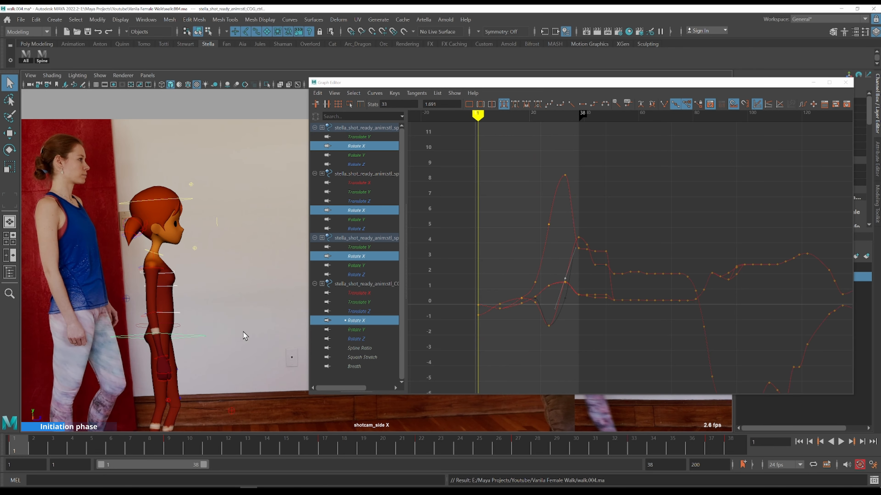
# Select the COG control in the viewport to show only its curves
pyautogui.scroll(3, 243, 332)
pyautogui.keyDown('alt'); pyautogui.moveTo(247, 330); pyautogui.dragTo(247, 264, button='middle'); pyautogui.keyUp('alt')
pyautogui.click(201, 269)
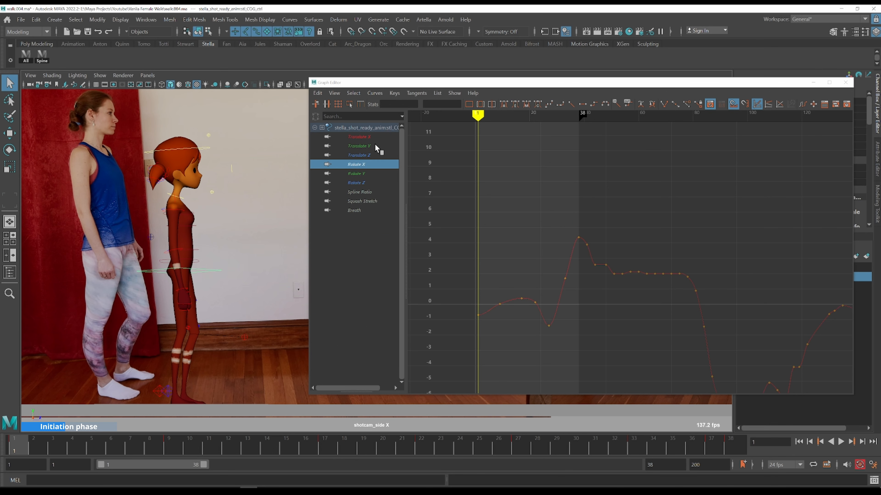
# Display the COG Translate Y curve, select its first four keys and raise them to about -0.5
pyautogui.click(358, 145)
pyautogui.keyDown('ctrl'); pyautogui.keyDown('alt'); pyautogui.moveTo(450, 174); pyautogui.dragTo(546, 259); pyautogui.keyUp('alt'); pyautogui.keyUp('ctrl')
pyautogui.scroll(-1, 534, 251)
pyautogui.keyDown('shift'); pyautogui.scroll(1, 565, 272); pyautogui.keyUp('shift')
pyautogui.press('space')
pyautogui.moveTo(194, 199); pyautogui.dragTo(195, 195)
pyautogui.moveTo(195, 194); pyautogui.dragTo(195, 174)
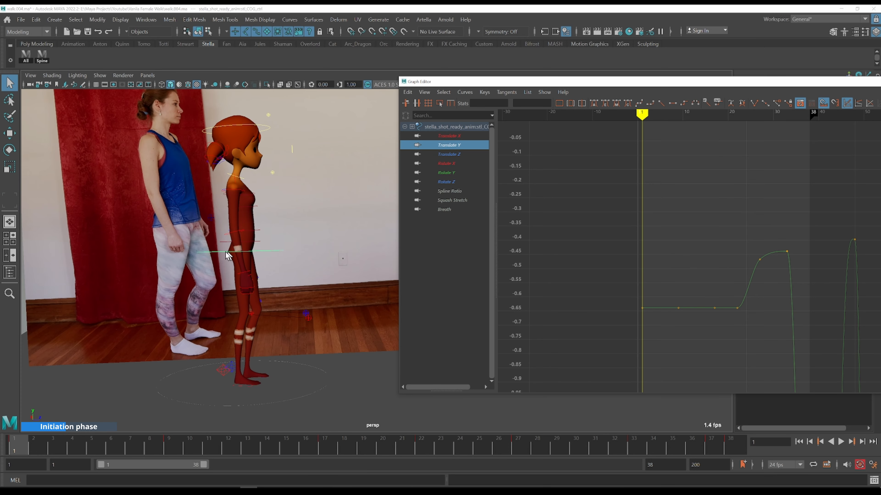
pyautogui.moveTo(610, 281); pyautogui.dragTo(746, 329)
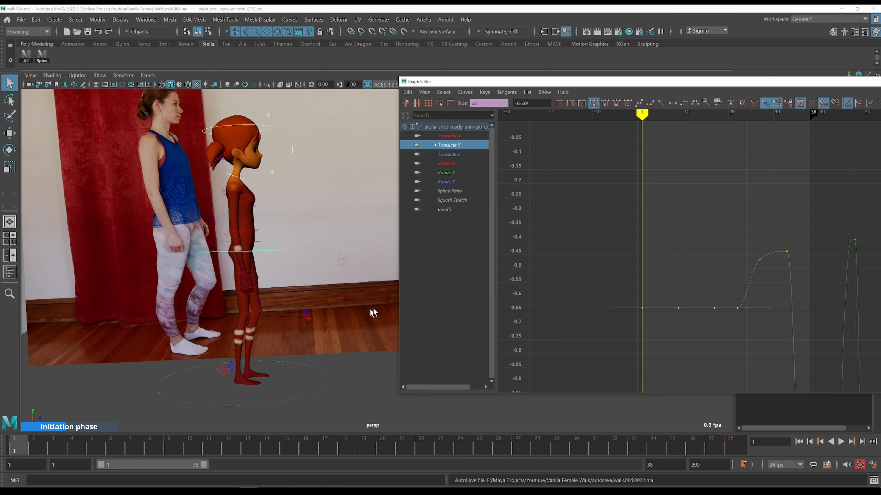
pyautogui.keyDown('shift'); pyautogui.moveTo(627, 268); pyautogui.dragTo(626, 225, button='middle'); pyautogui.keyUp('shift')
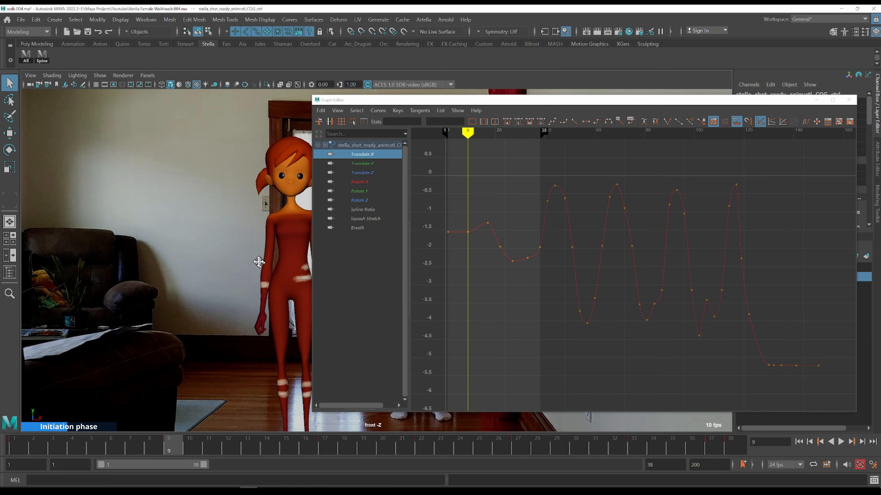
# Switch to the front reference view and step between the COG Translate X keys around frames 9 to 17
pyautogui.keyDown('alt'); pyautogui.moveTo(259, 262); pyautogui.dragTo(91, 213, button='middle'); pyautogui.keyUp('alt')
pyautogui.scroll(3, 205, 215)
pyautogui.keyDown('alt'); pyautogui.moveTo(174, 217); pyautogui.dragTo(233, 219, button='middle'); pyautogui.keyUp('alt')
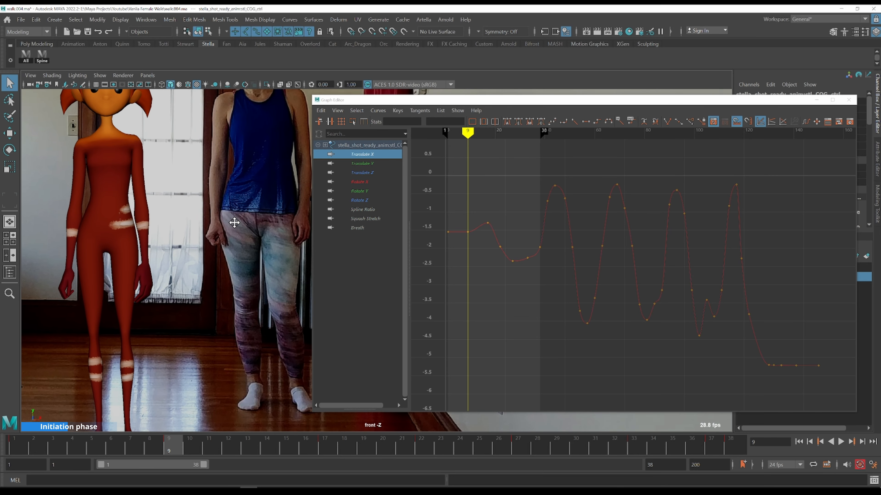
pyautogui.hotkey('alt', 'shift', 'v')
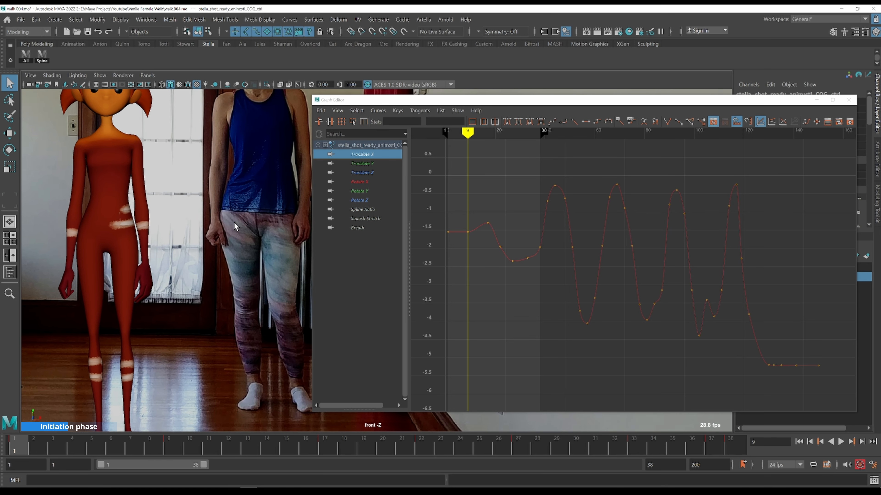
pyautogui.press(',')
pyautogui.press('.')
pyautogui.press('.')
pyautogui.press(',')
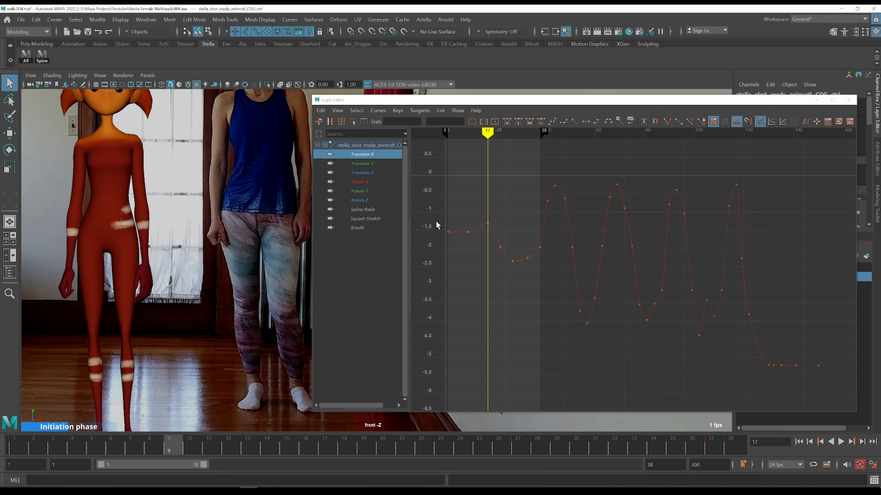
pyautogui.press('.')
pyautogui.press('.')
pyautogui.press(',')
pyautogui.press('.')
pyautogui.press(',')
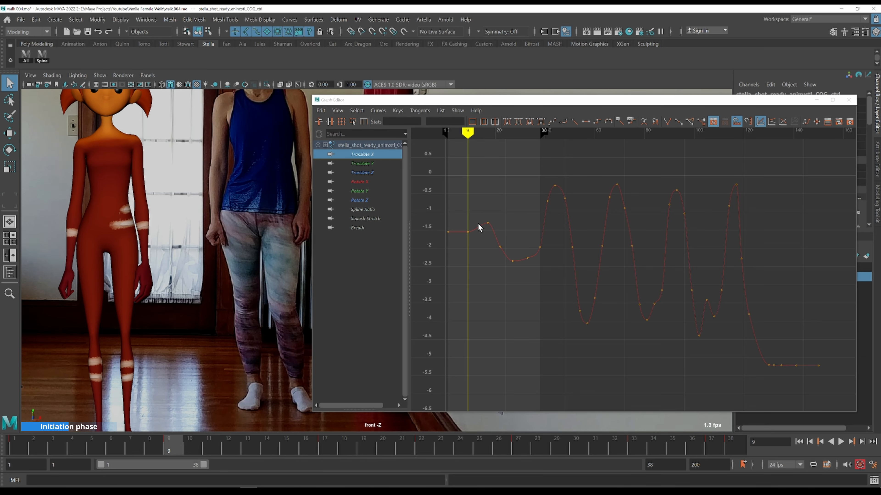
pyautogui.press('.')
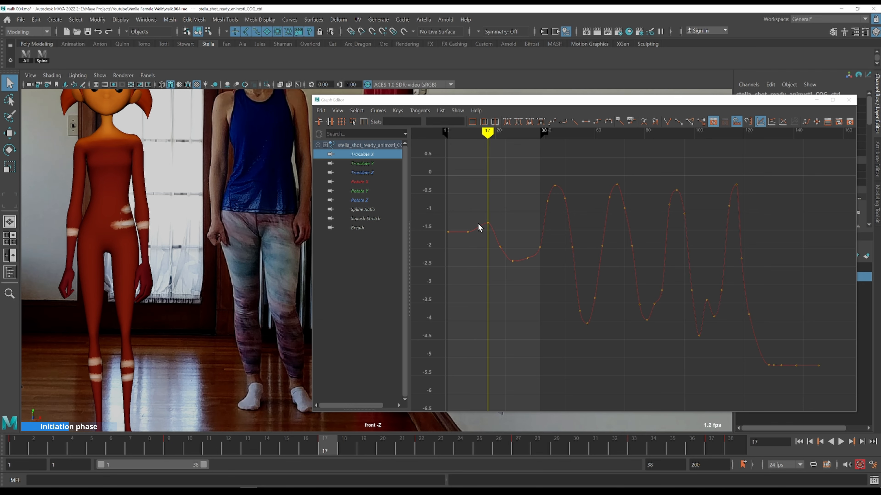
pyautogui.press(',')
pyautogui.press('.')
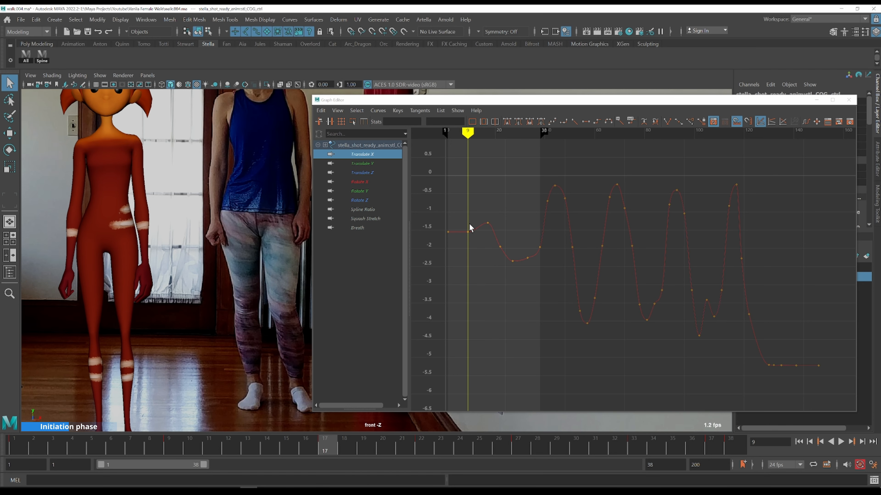
# Try moving the COG Translate X key at frame 17, undoing the change
pyautogui.moveTo(473, 210); pyautogui.dragTo(503, 228)
pyautogui.keyDown('shift'); pyautogui.moveTo(509, 205); pyautogui.dragTo(508, 212, button='middle'); pyautogui.keyUp('shift')
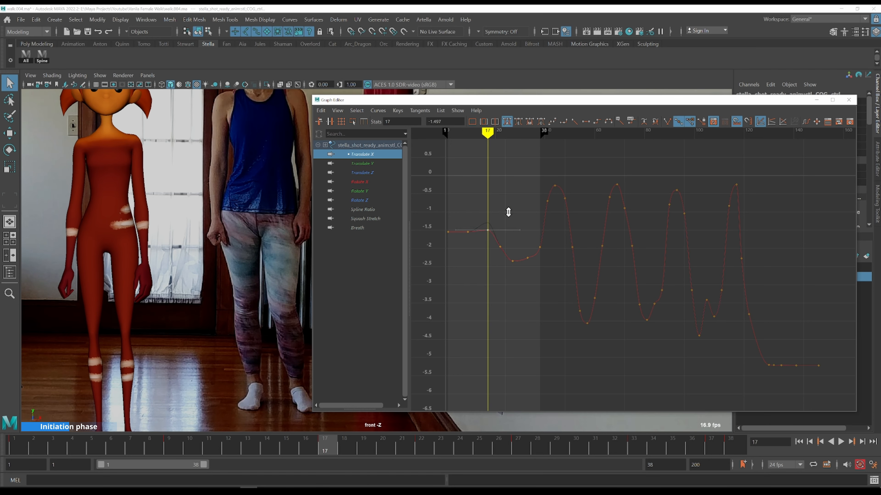
pyautogui.hotkey('ctrl', 'z')
pyautogui.hotkey('ctrl', 'z')
pyautogui.hotkey('ctrl', 'z')
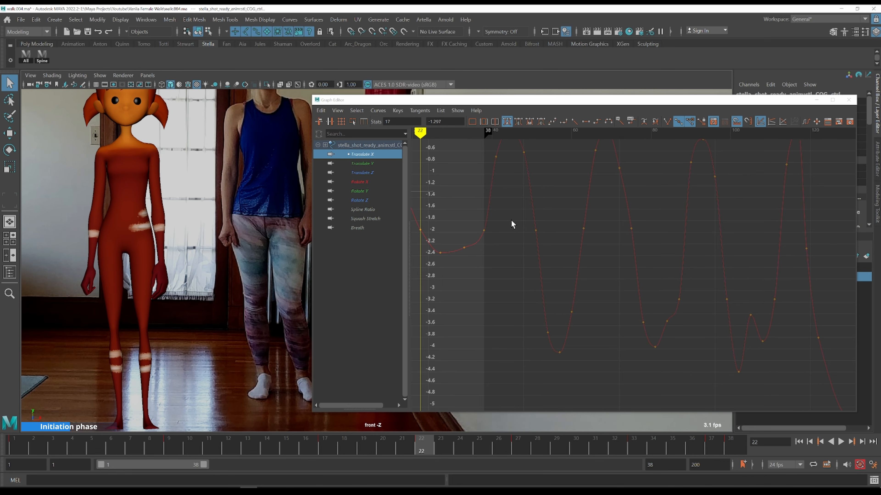
# Frame the early COG Translate X keys and step through frames 8 to 13 against the front reference
pyautogui.moveTo(435, 199); pyautogui.dragTo(494, 245)
pyautogui.press('f')
pyautogui.scroll(-5, 629, 274)
pyautogui.keyDown('alt'); pyautogui.keyDown('shift'); pyautogui.moveTo(631, 277); pyautogui.dragTo(638, 276, button='right'); pyautogui.keyUp('shift'); pyautogui.keyUp('alt')
pyautogui.press('k')
pyautogui.click(609, 281)
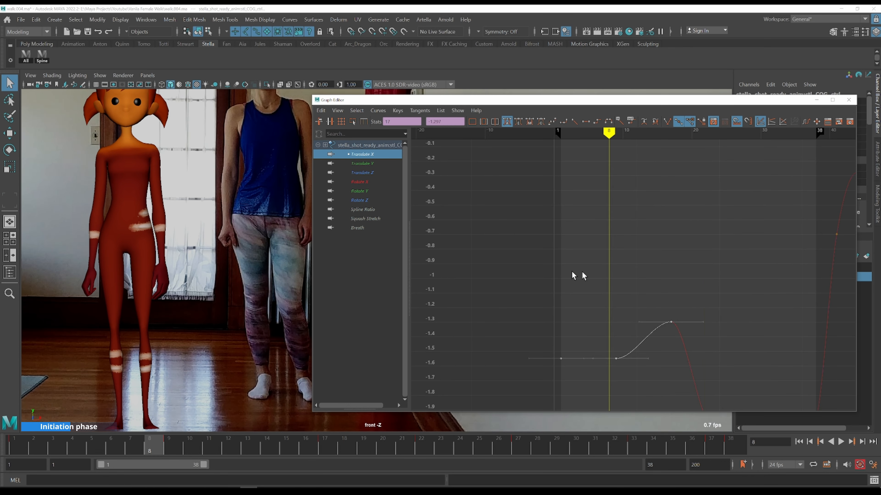
pyautogui.hotkey('alt', '.')
pyautogui.hotkey('alt', '.')
pyautogui.hotkey('alt', '.')
pyautogui.hotkey('alt', '.')
pyautogui.hotkey('alt', '.')
pyautogui.hotkey('alt', ',')
pyautogui.hotkey('alt', ',')
pyautogui.hotkey('alt', ',')
pyautogui.hotkey('alt', ',')
pyautogui.hotkey('alt', '.')
pyautogui.hotkey('alt', '.')
pyautogui.hotkey('alt', '.')
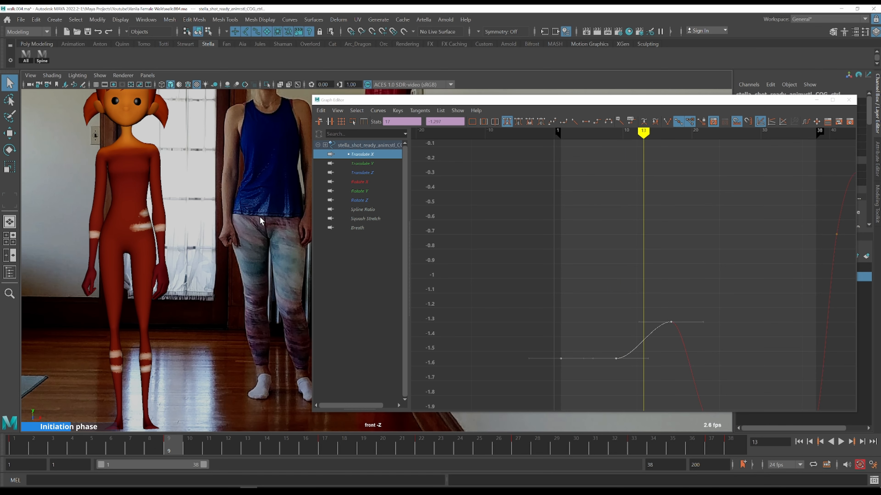
# Lower the COG Translate X key at frame 17 to about -1.52
pyautogui.moveTo(586, 251); pyautogui.dragTo(702, 329)
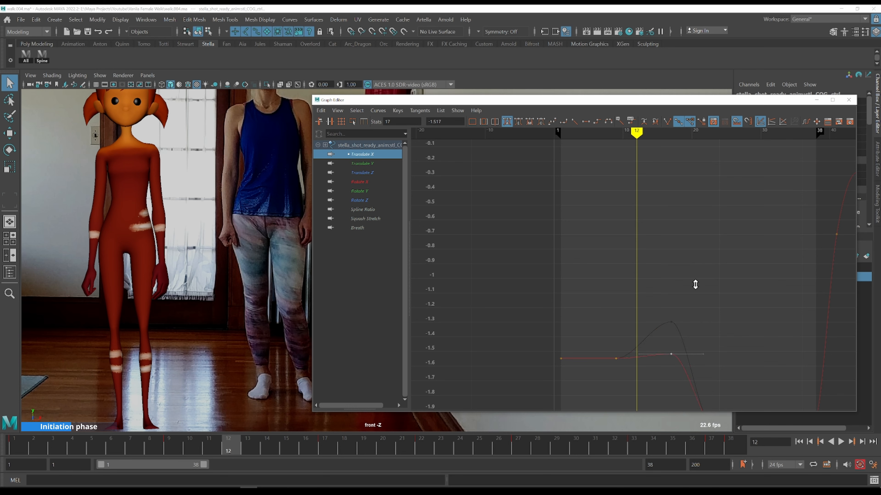
pyautogui.press(',')
pyautogui.middleClick(210, 245)
# Step back and forth through frames 12 to 27, comparing the COG side-to-side motion with the front reference
pyautogui.hotkey('alt', '.')
pyautogui.hotkey('alt', '.')
pyautogui.hotkey('alt', '.')
pyautogui.hotkey('alt', '.')
pyautogui.hotkey('alt', '.')
pyautogui.press(',')
pyautogui.hotkey('alt', '.')
pyautogui.hotkey('alt', '.')
pyautogui.hotkey('alt', '.')
pyautogui.hotkey('alt', '.')
pyautogui.hotkey('alt', '.')
pyautogui.hotkey('alt', '.')
pyautogui.hotkey('alt', '.')
pyautogui.hotkey('alt', '.')
pyautogui.keyDown('alt'); pyautogui.moveTo(712, 297); pyautogui.dragTo(573, 196, button='middle'); pyautogui.keyUp('alt')
pyautogui.middleClick(210, 235)
pyautogui.hotkey('alt', '.')
pyautogui.hotkey('alt', '.')
pyautogui.hotkey('alt', '.')
pyautogui.hotkey('alt', '.')
pyautogui.hotkey('alt', '.')
pyautogui.hotkey('alt', '.')
pyautogui.press(',')
pyautogui.hotkey('alt', '.')
pyautogui.hotkey('alt', '.')
pyautogui.hotkey('alt', '.')
pyautogui.hotkey('alt', '.')
pyautogui.hotkey('alt', '.')
pyautogui.hotkey('alt', '.')
pyautogui.hotkey('alt', '.')
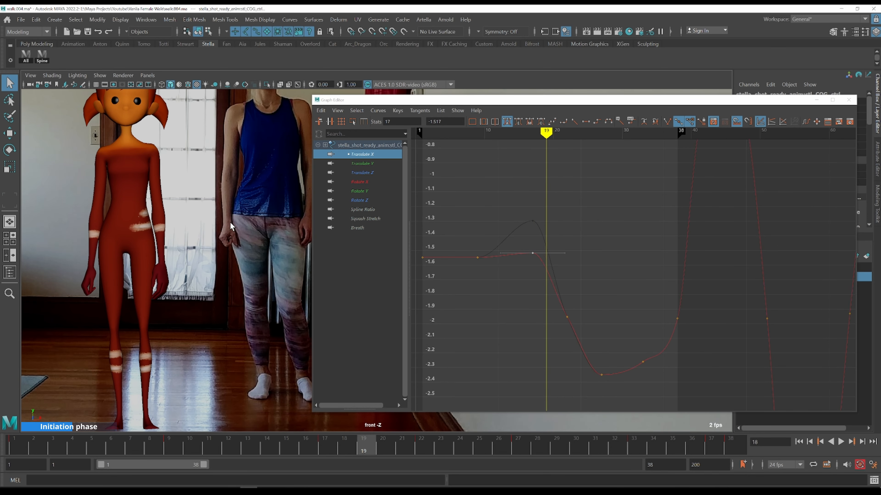
pyautogui.hotkey('alt', '.')
pyautogui.hotkey('alt', '.')
pyautogui.hotkey('alt', '.')
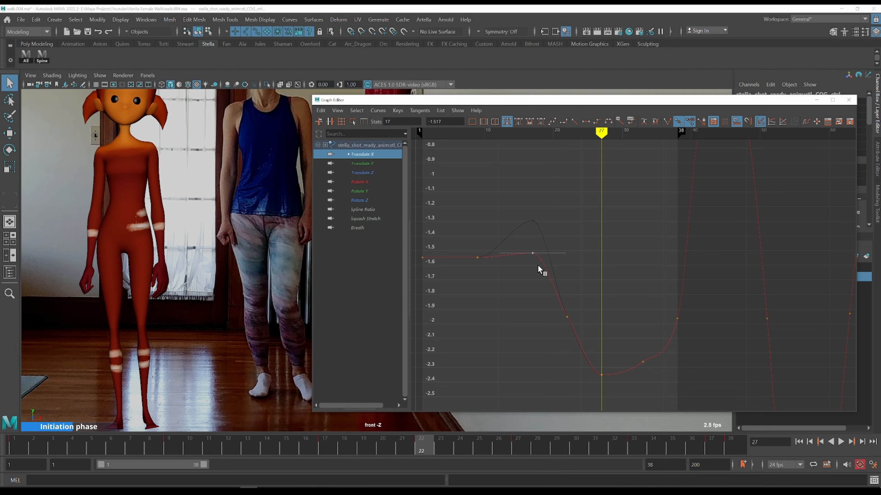
pyautogui.press(',')
pyautogui.press(',')
pyautogui.hotkey('alt', '.')
pyautogui.hotkey('alt', '.')
pyautogui.hotkey('alt', '.')
pyautogui.hotkey('alt', '.')
pyautogui.press(',')
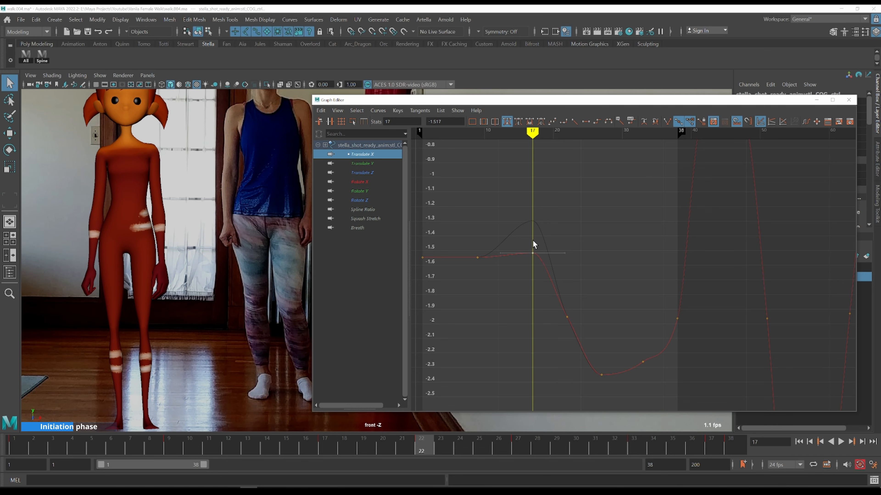
pyautogui.press('.')
pyautogui.press(',')
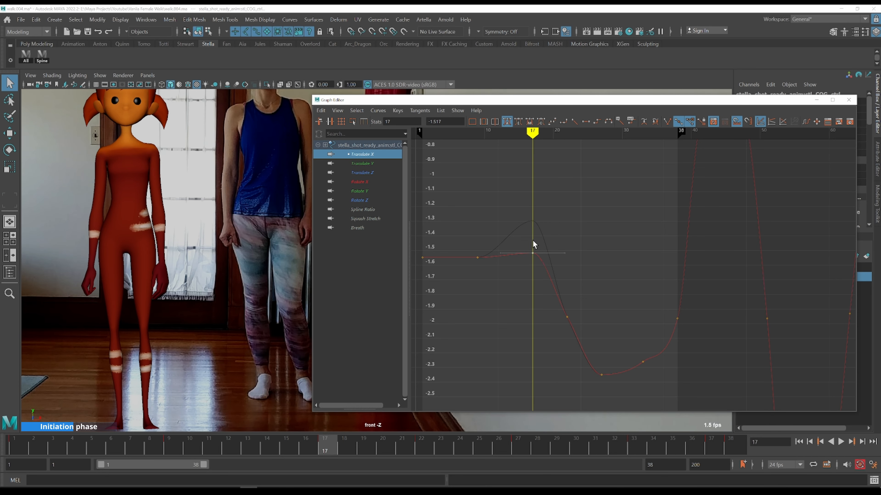
pyautogui.hotkey('alt', '.')
pyautogui.hotkey('alt', '.')
pyautogui.hotkey('alt', '.')
pyautogui.hotkey('alt', '.')
pyautogui.hotkey('alt', '.')
pyautogui.hotkey('alt', '.')
pyautogui.hotkey('alt', '.')
pyautogui.hotkey('alt', '.')
pyautogui.hotkey('alt', '.')
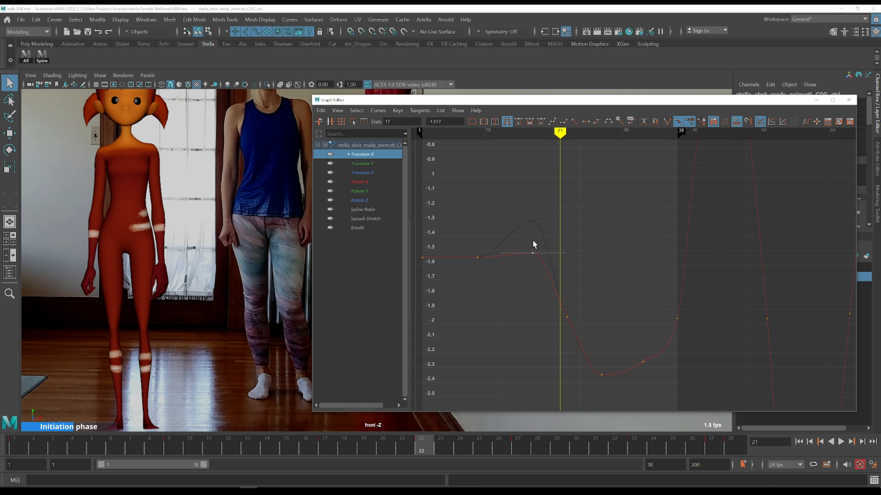
pyautogui.hotkey('alt', '.')
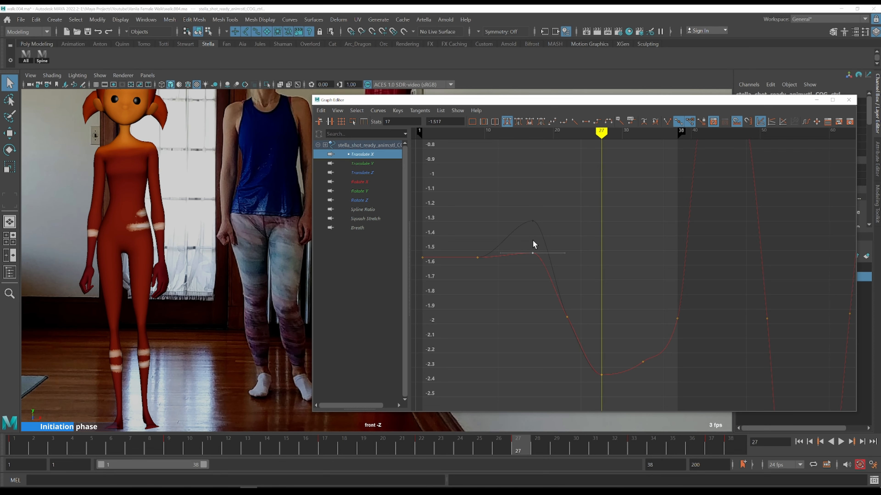
pyautogui.press(',')
pyautogui.middleClick(153, 227)
pyautogui.press(',')
pyautogui.press('.')
pyautogui.press('.')
pyautogui.press(',')
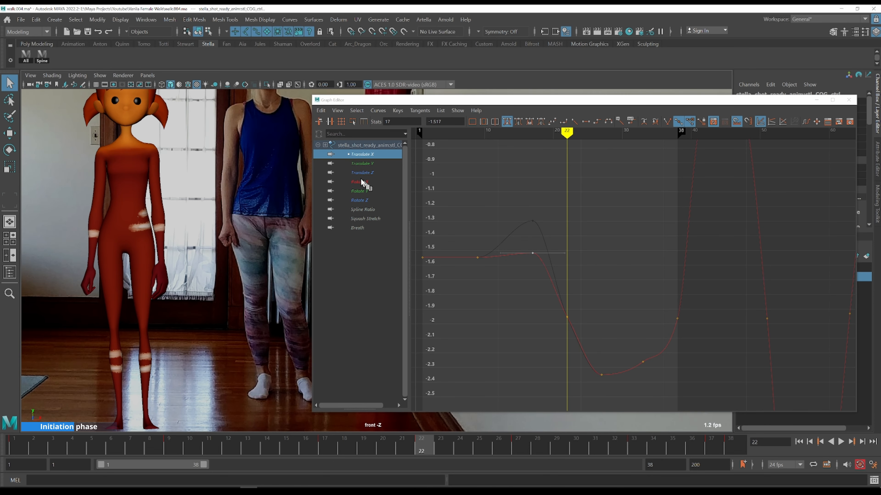
# Display the COG Rotate Z curve, frame its early keys and adjust the key at frame 22
pyautogui.click(367, 201)
pyautogui.moveTo(520, 278); pyautogui.dragTo(597, 354)
pyautogui.press('f')
pyautogui.keyDown('alt'); pyautogui.moveTo(604, 358); pyautogui.dragTo(598, 300, button='right'); pyautogui.keyUp('alt')
pyautogui.press('k')
pyautogui.click(621, 209)
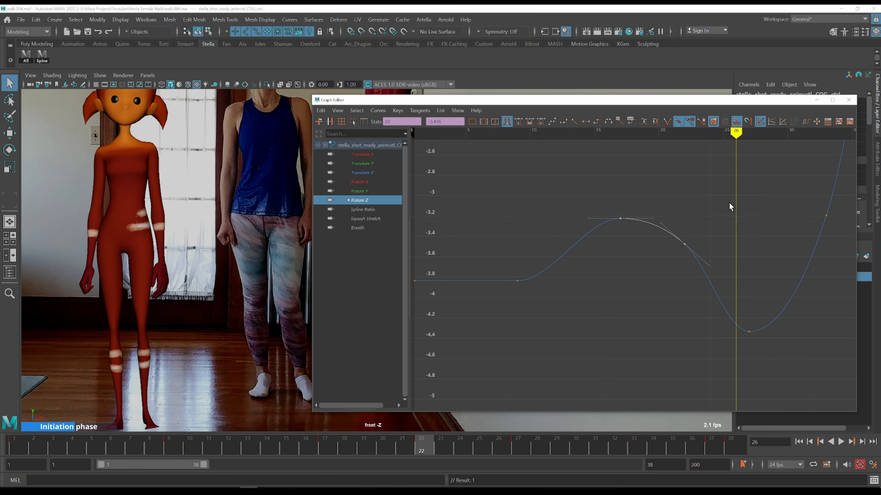
# Step through frames 13 to 27 and frame the whole COG Rotate Z curve, comparing it with the front reference
pyautogui.hotkey('alt', '.')
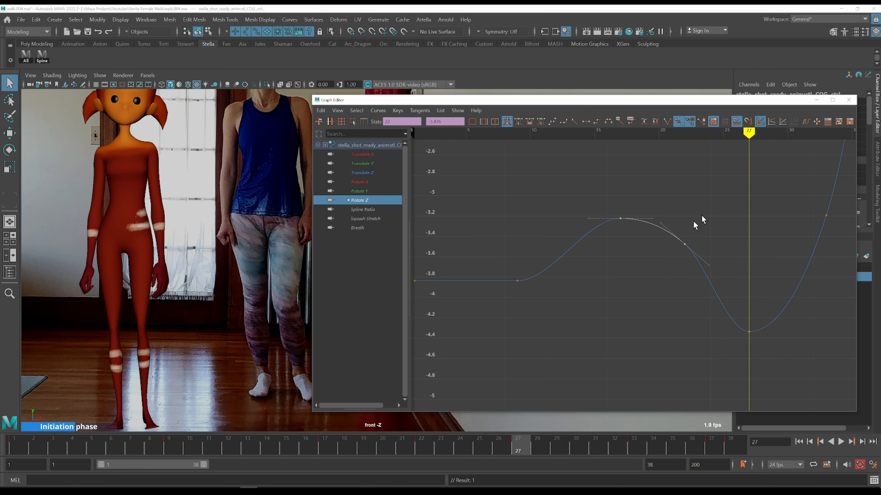
pyautogui.press('k')
pyautogui.click(607, 196)
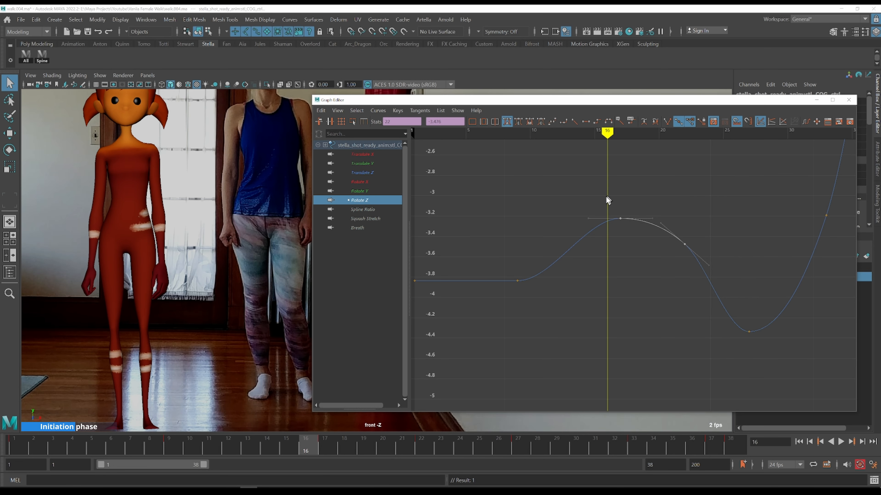
pyautogui.press('k')
pyautogui.click(522, 250)
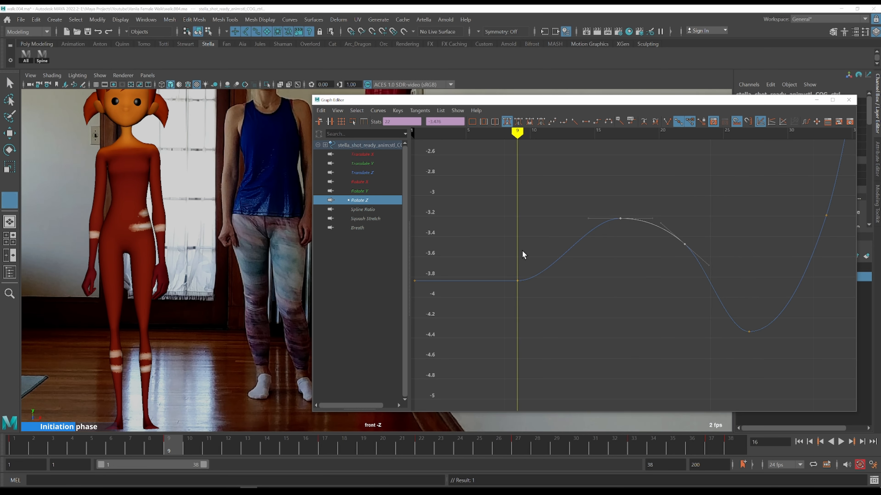
pyautogui.hotkey('alt', '.')
pyautogui.hotkey('alt', '.')
pyautogui.hotkey('alt', '.')
pyautogui.hotkey('alt', '.')
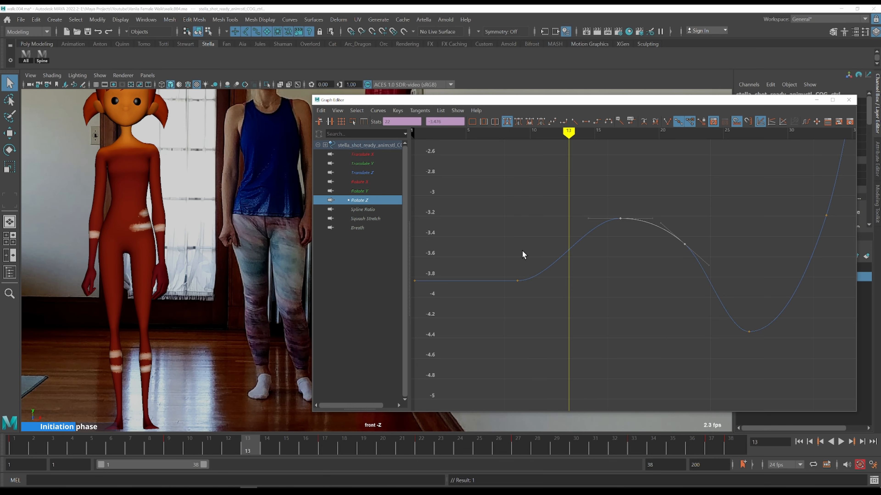
pyautogui.hotkey('alt', '.')
pyautogui.press('a')
# Lower the COG Rotate Z peak key near frame 16 together with the key at frame 27, to about -4.9
pyautogui.hotkey('alt', '.')
pyautogui.hotkey('alt', '.')
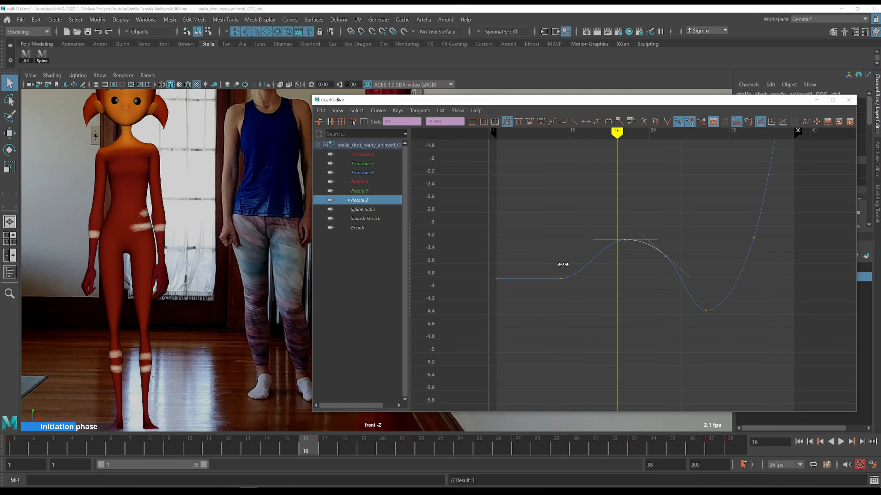
pyautogui.press('k')
pyautogui.click(559, 257)
pyautogui.hotkey('alt', '.')
pyautogui.hotkey('alt', '.')
pyautogui.hotkey('alt', '.')
pyautogui.hotkey('alt', '.')
pyautogui.hotkey('alt', '.')
pyautogui.hotkey('alt', '.')
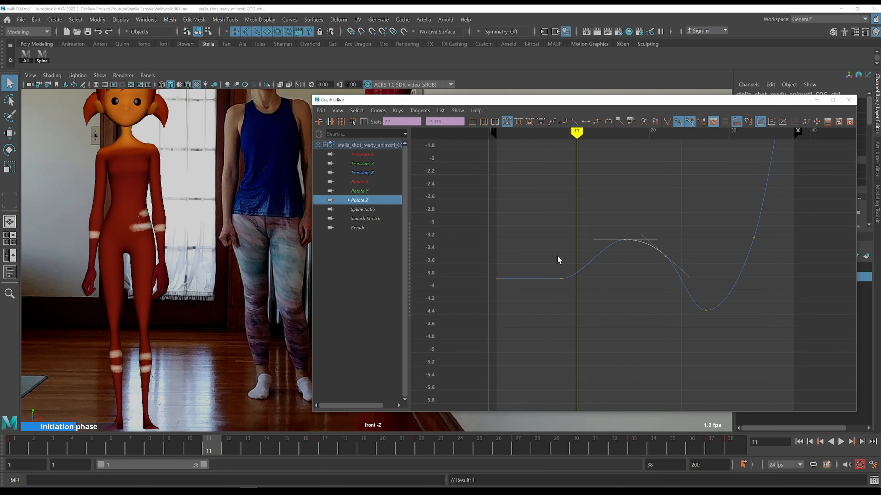
pyautogui.moveTo(609, 214); pyautogui.dragTo(630, 237)
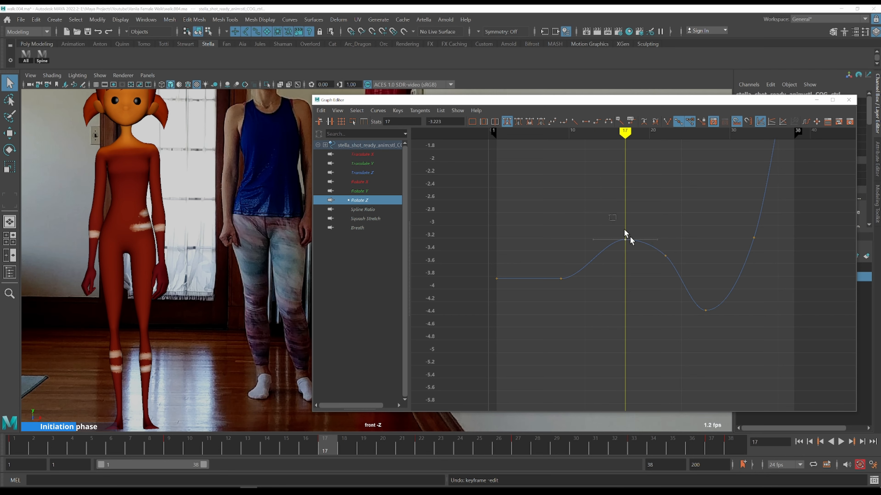
pyautogui.keyDown('shift'); pyautogui.click(704, 310); pyautogui.keyUp('shift')
pyautogui.keyDown('shift'); pyautogui.moveTo(684, 230); pyautogui.dragTo(685, 269, button='middle'); pyautogui.keyUp('shift')
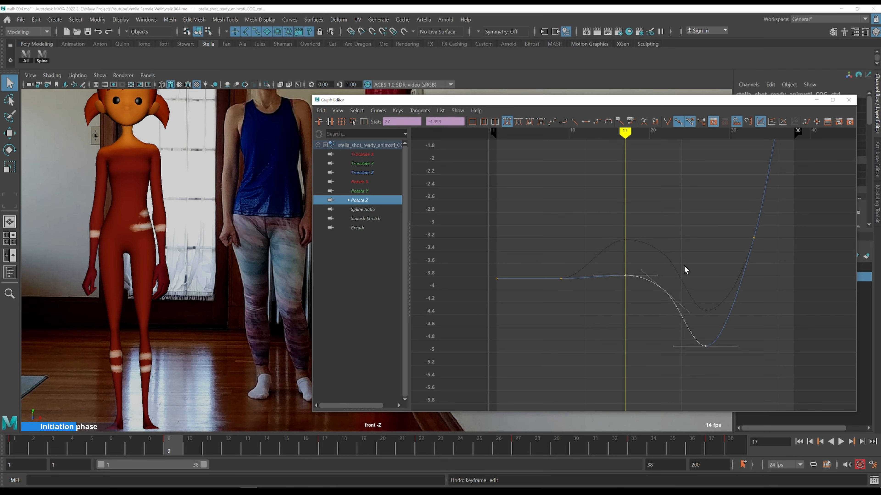
# Step back and forth through frames 9 to 27, comparing the new COG side tilt with the front reference
pyautogui.press(',')
pyautogui.press('.')
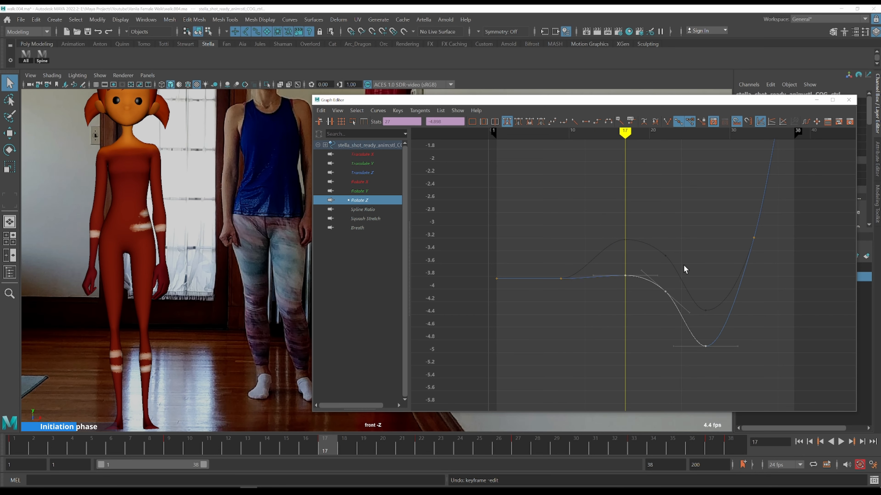
pyautogui.press(',')
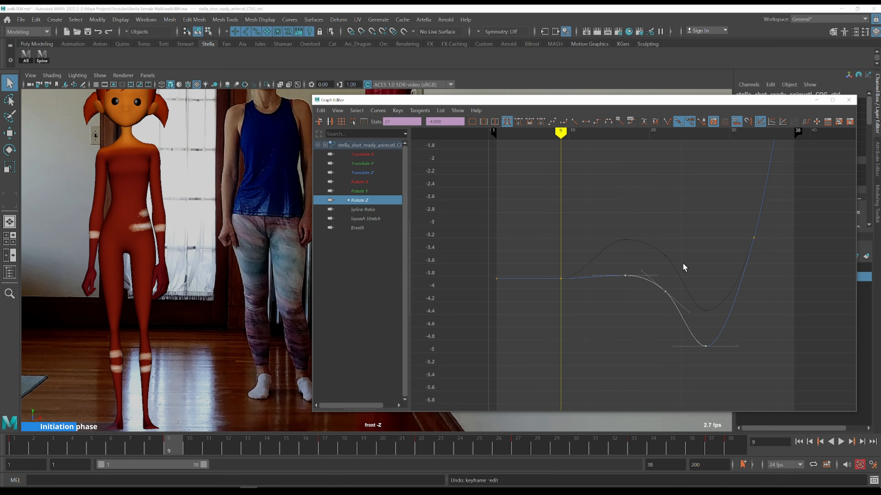
pyautogui.press('.')
pyautogui.press(',')
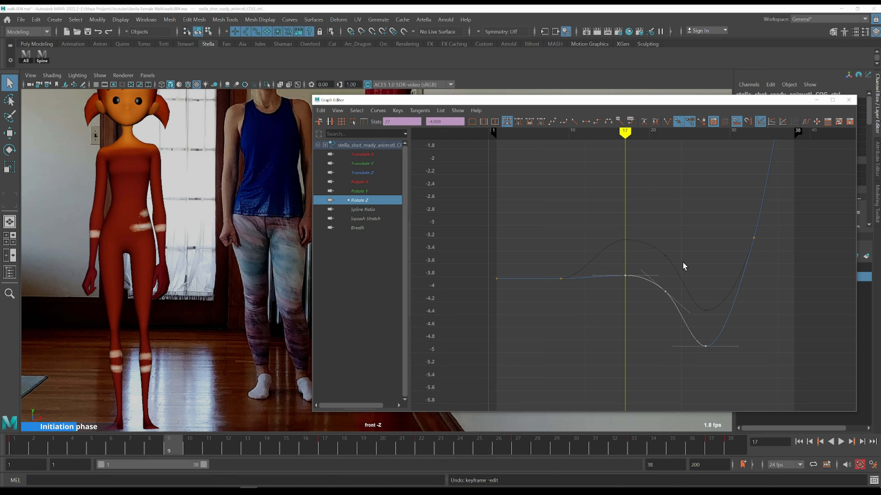
pyautogui.press('.')
pyautogui.middleClick(267, 210)
pyautogui.press(',')
pyautogui.press('.')
pyautogui.press(',')
pyautogui.press('.')
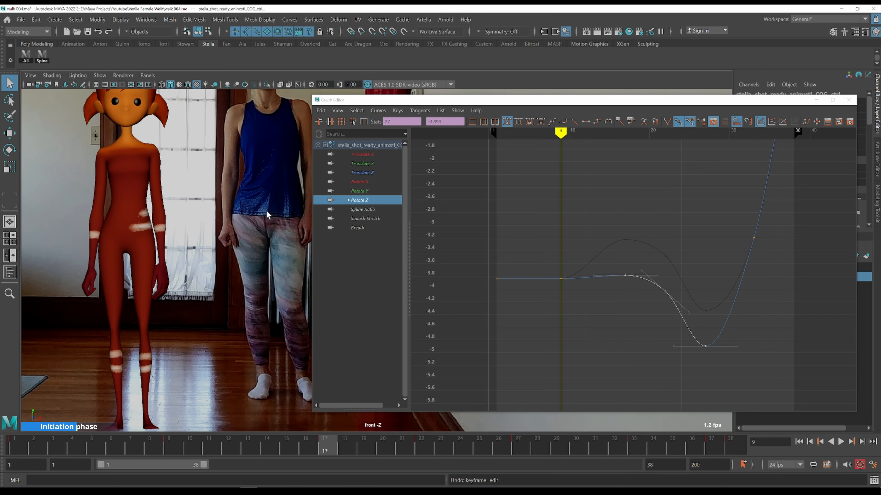
pyautogui.hotkey('alt', '.')
pyautogui.hotkey('alt', '.')
pyautogui.hotkey('alt', '.')
pyautogui.hotkey('alt', '.')
pyautogui.hotkey('alt', '.')
pyautogui.hotkey('alt', '.')
pyautogui.hotkey('alt', '.')
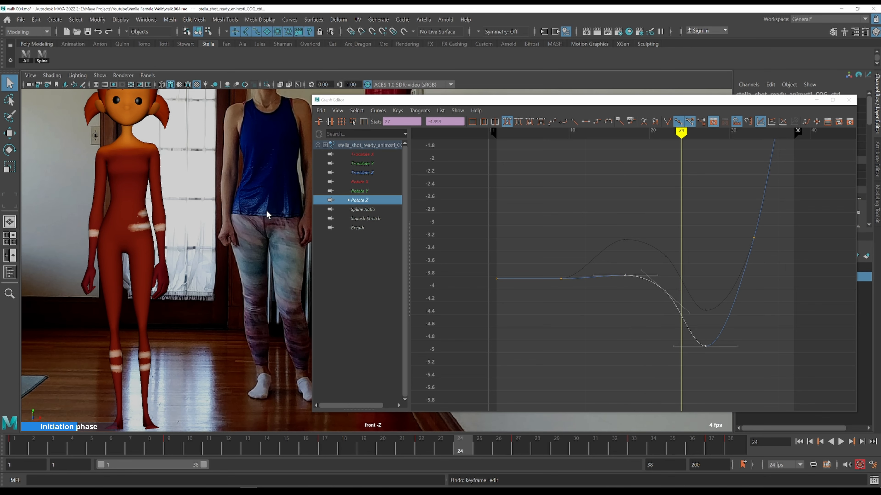
pyautogui.hotkey('alt', '.')
pyautogui.hotkey('alt', '.')
pyautogui.hotkey('alt', '.')
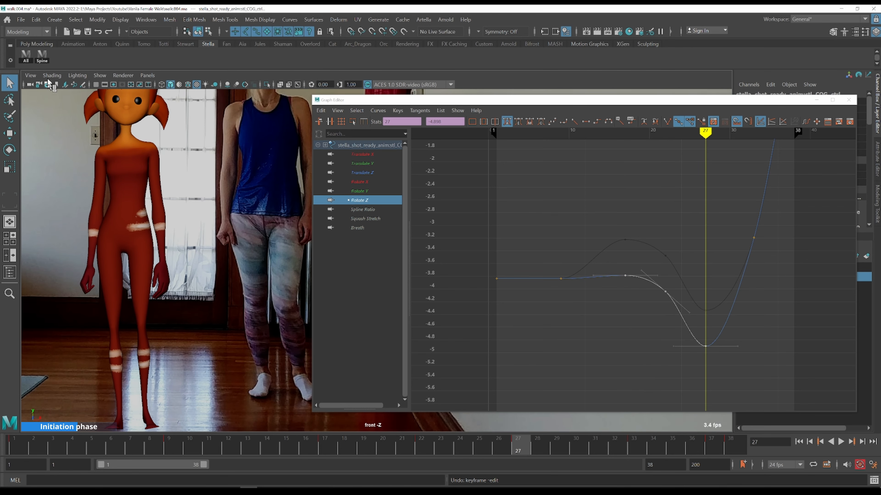
# Select the spine controls and the COG, displaying only their Rotate Z curves together
pyautogui.click(41, 56)
pyautogui.click(363, 191)
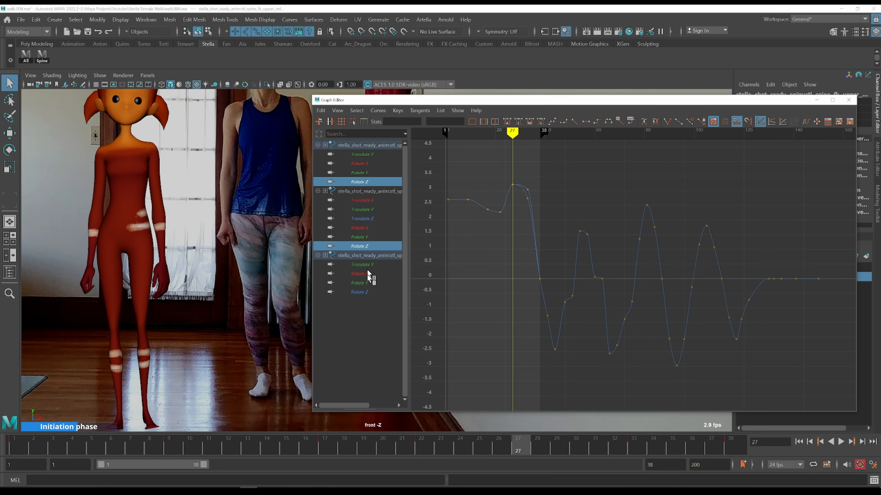
pyautogui.click(359, 292)
pyautogui.keyDown('ctrl'); pyautogui.click(361, 246); pyautogui.keyUp('ctrl')
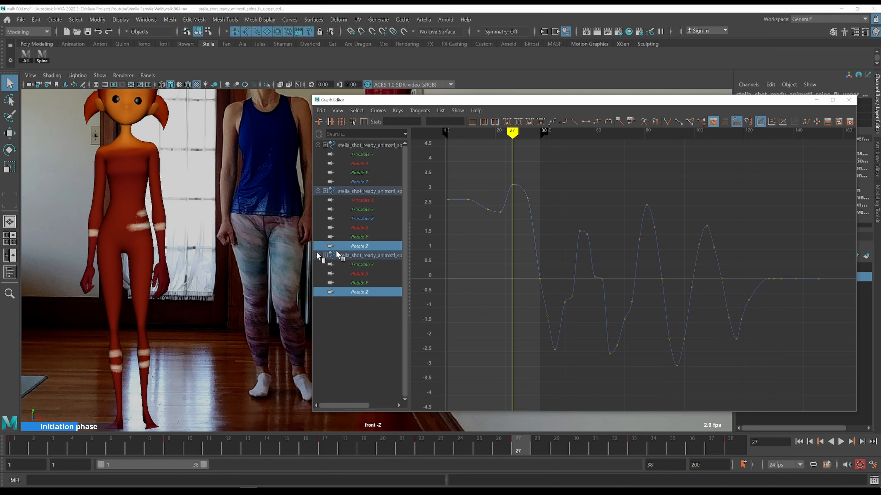
pyautogui.keyDown('shift'); pyautogui.click(165, 245); pyautogui.keyUp('shift')
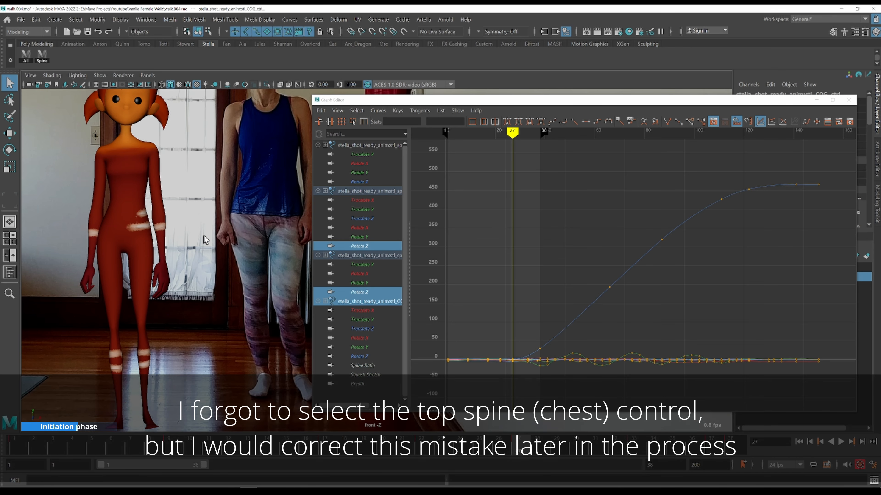
pyautogui.keyDown('ctrl'); pyautogui.click(373, 304); pyautogui.keyUp('ctrl')
pyautogui.keyDown('ctrl'); pyautogui.click(368, 357); pyautogui.keyUp('ctrl')
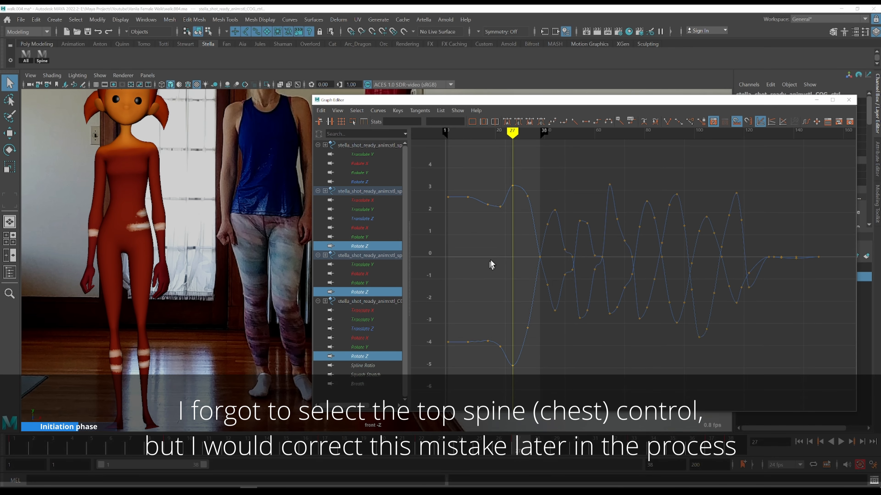
# Enlarge the Graph Editor and zoom in on the early COG and spine Rotate Z keys
pyautogui.moveTo(489, 257); pyautogui.dragTo(485, 248, button='middle')
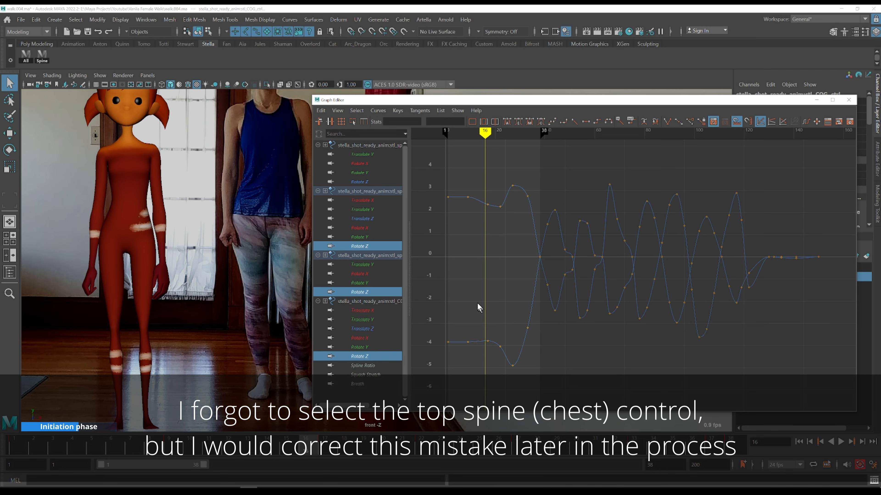
pyautogui.moveTo(476, 304); pyautogui.dragTo(526, 383)
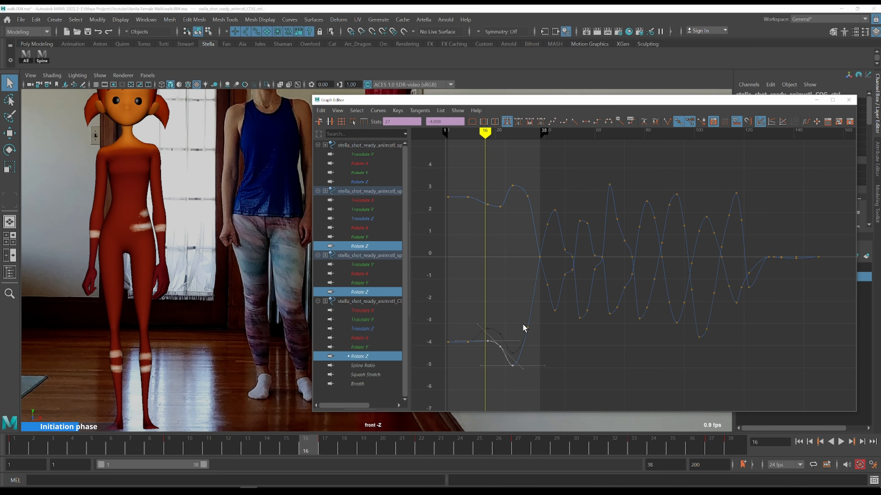
pyautogui.moveTo(470, 216); pyautogui.dragTo(478, 211, button='middle')
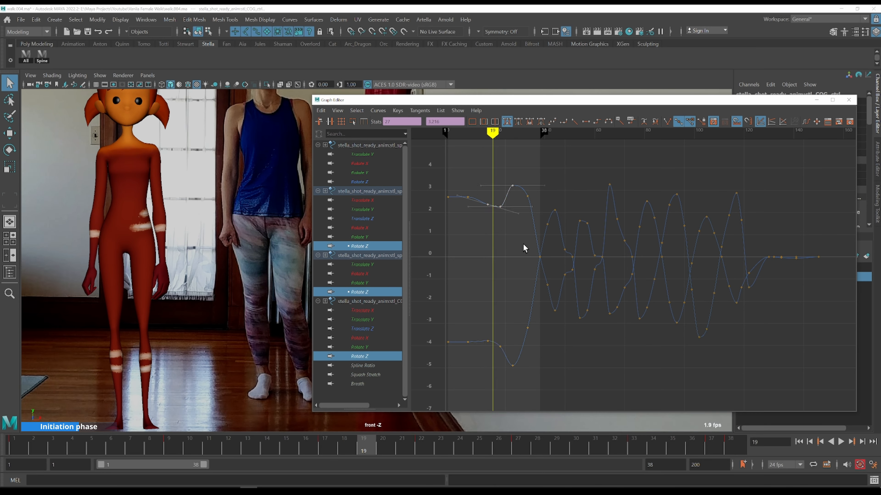
pyautogui.moveTo(523, 244); pyautogui.dragTo(528, 238, button='middle')
pyautogui.keyDown('alt'); pyautogui.keyDown('shift'); pyautogui.moveTo(531, 220); pyautogui.dragTo(528, 197, button='right'); pyautogui.keyUp('shift'); pyautogui.keyUp('alt')
pyautogui.moveTo(505, 99); pyautogui.dragTo(494, 31)
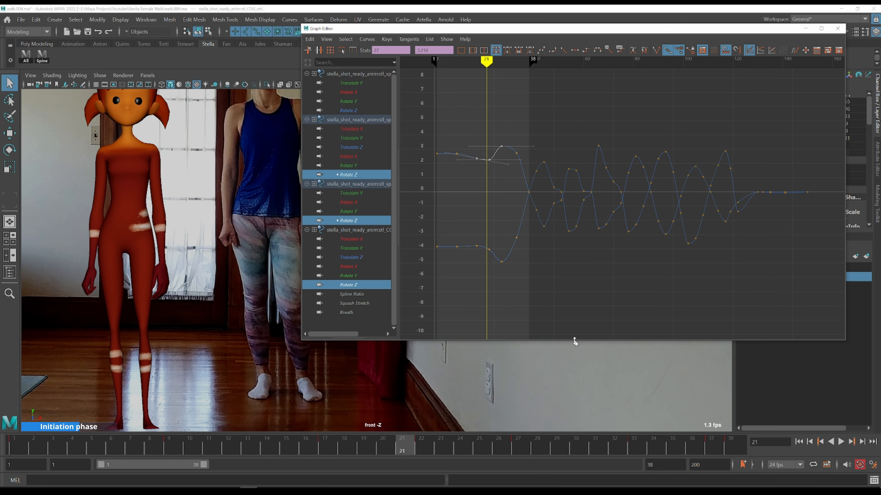
pyautogui.moveTo(575, 341); pyautogui.dragTo(589, 415)
pyautogui.scroll(3, 510, 294)
pyautogui.keyDown('alt'); pyautogui.moveTo(509, 298); pyautogui.dragTo(610, 291, button='middle'); pyautogui.keyUp('alt')
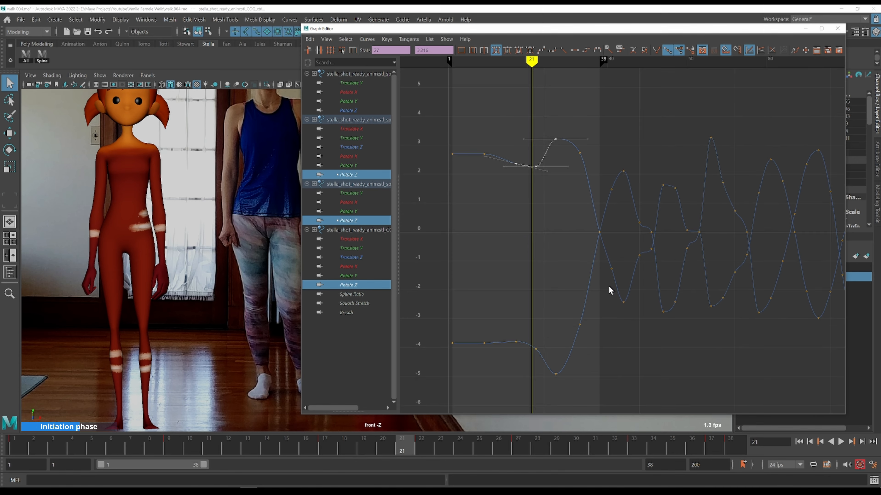
# Adjust the spine Rotate Z keys at frames 9, 17 and 22 to about 2.79 and 2.74, smoothing the early curve
pyautogui.click(483, 149)
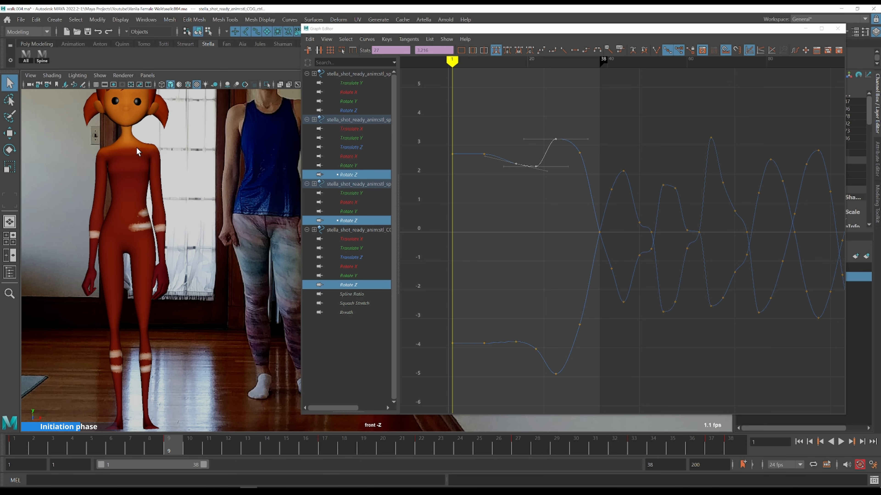
pyautogui.click(484, 153)
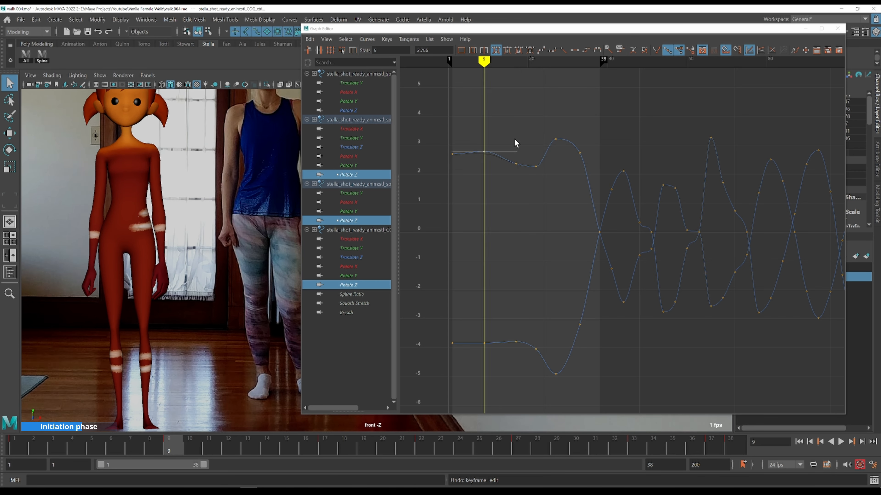
pyautogui.moveTo(519, 137); pyautogui.dragTo(503, 167)
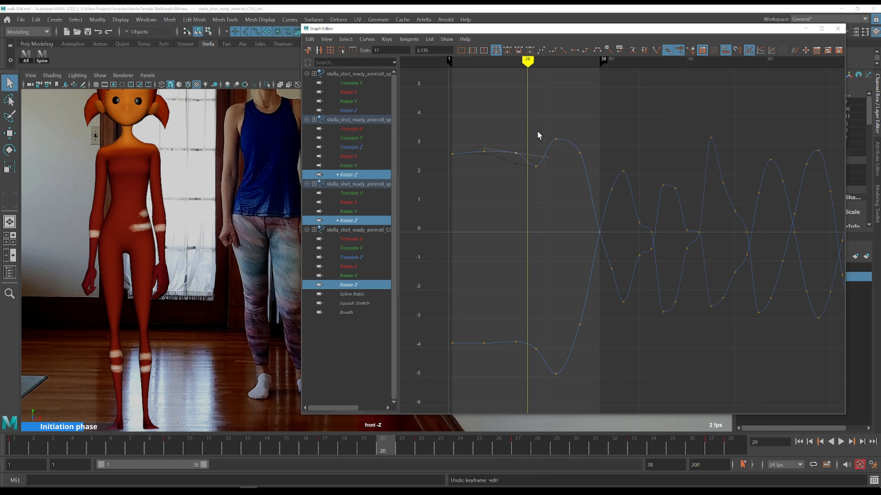
pyautogui.click(535, 167)
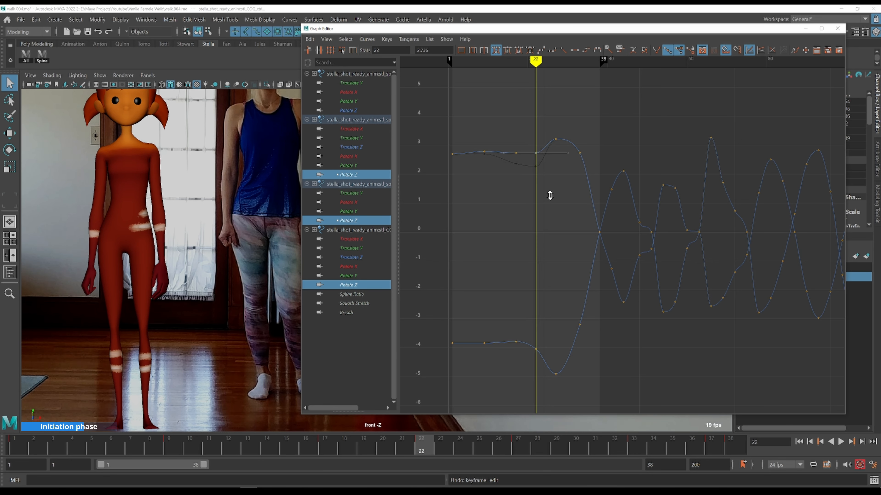
# Step back and forth through frames 10 to 27, comparing the spine and COG tilt with the front reference
pyautogui.press(',')
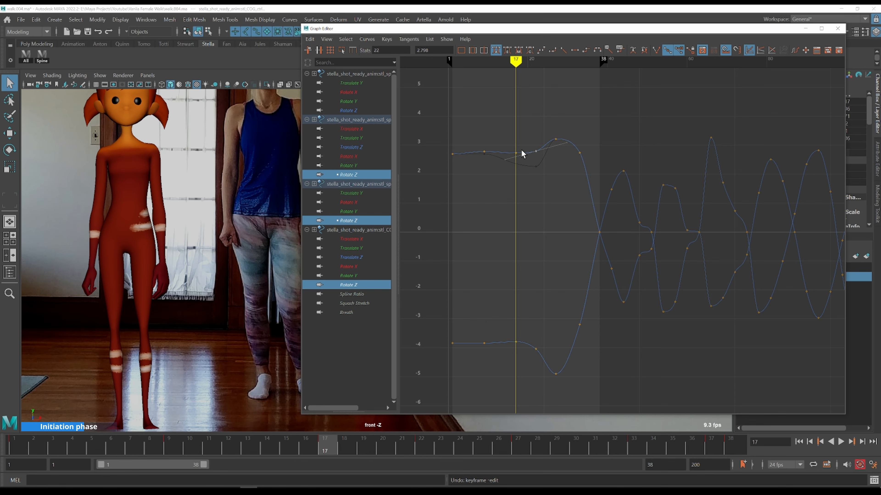
pyautogui.hotkey('alt', '.')
pyautogui.hotkey('alt', '.')
pyautogui.hotkey('alt', '.')
pyautogui.hotkey('alt', '.')
pyautogui.hotkey('alt', '.')
pyautogui.hotkey('alt', '.')
pyautogui.hotkey('alt', '.')
pyautogui.hotkey('alt', '.')
pyautogui.hotkey('alt', '.')
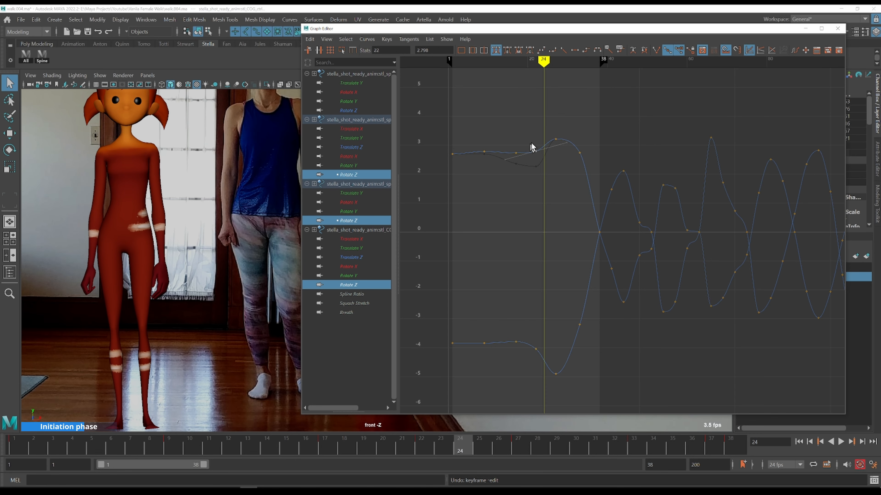
pyautogui.press(',')
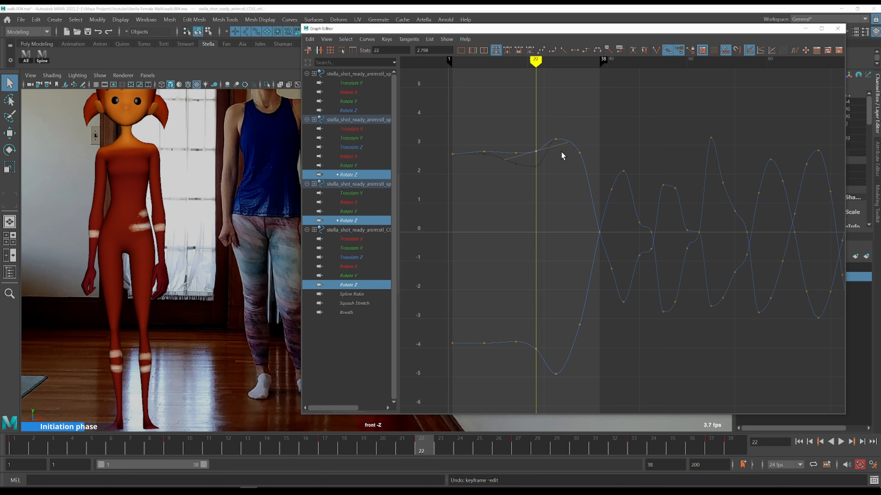
pyautogui.hotkey('alt', '.')
pyautogui.hotkey('alt', '.')
pyautogui.hotkey('alt', '.')
pyautogui.hotkey('alt', '.')
pyautogui.press(',')
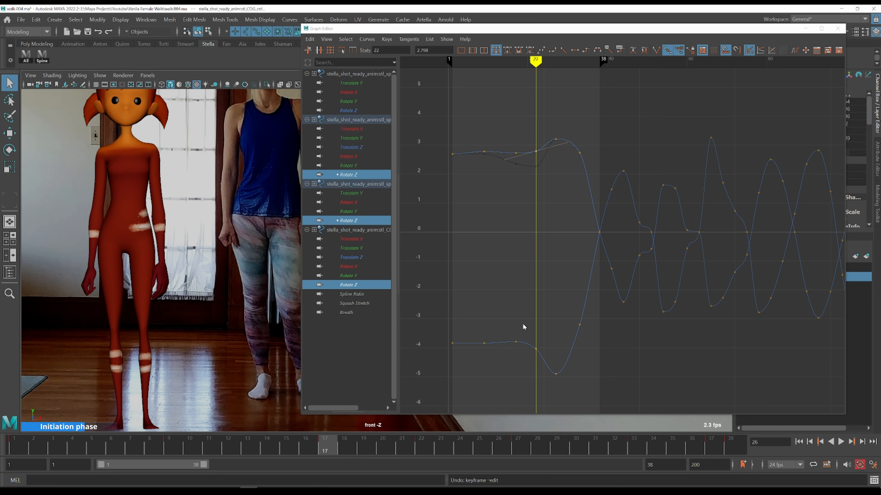
pyautogui.press(',')
pyautogui.hotkey('alt', '.')
pyautogui.hotkey('alt', '.')
pyautogui.hotkey('alt', '.')
pyautogui.hotkey('alt', '.')
pyautogui.hotkey('alt', '.')
pyautogui.hotkey('alt', '.')
pyautogui.hotkey('alt', '.')
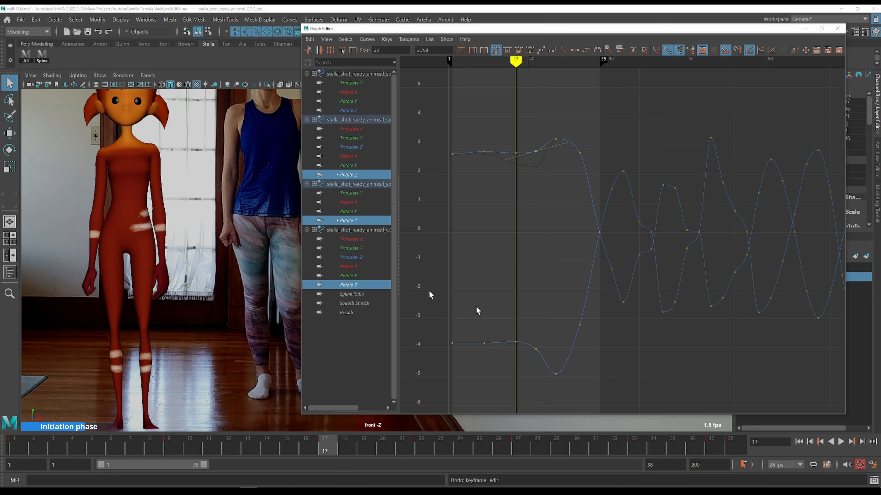
pyautogui.press(',')
pyautogui.press(',')
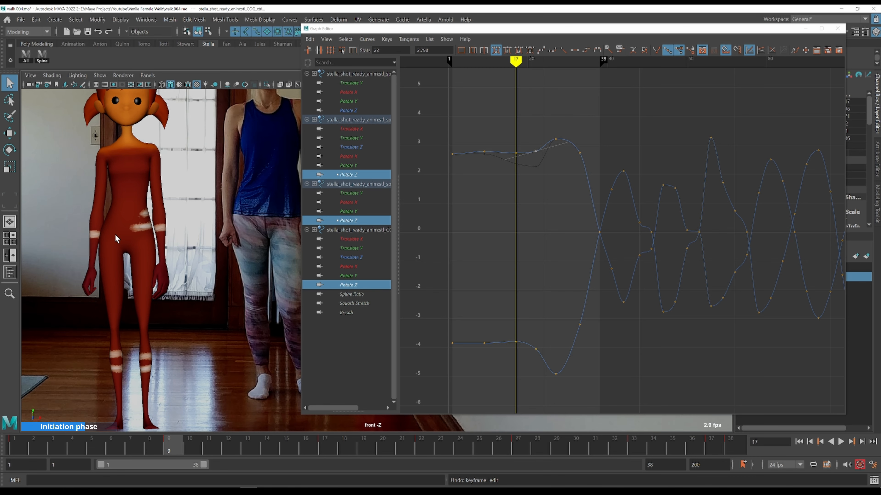
pyautogui.press(',')
pyautogui.hotkey('alt', '.')
pyautogui.hotkey('alt', '.')
pyautogui.hotkey('alt', '.')
pyautogui.hotkey('alt', '.')
pyautogui.hotkey('alt', '.')
pyautogui.hotkey('alt', '.')
pyautogui.hotkey('alt', '.')
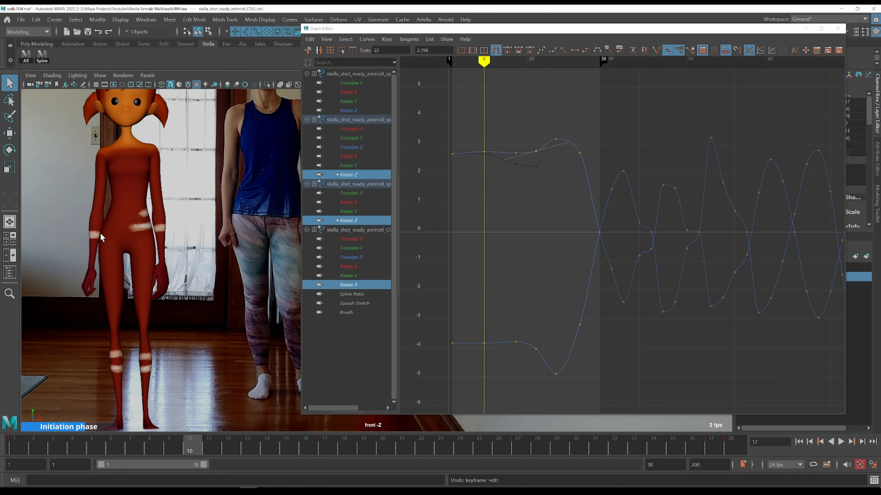
pyautogui.hotkey('alt', '.')
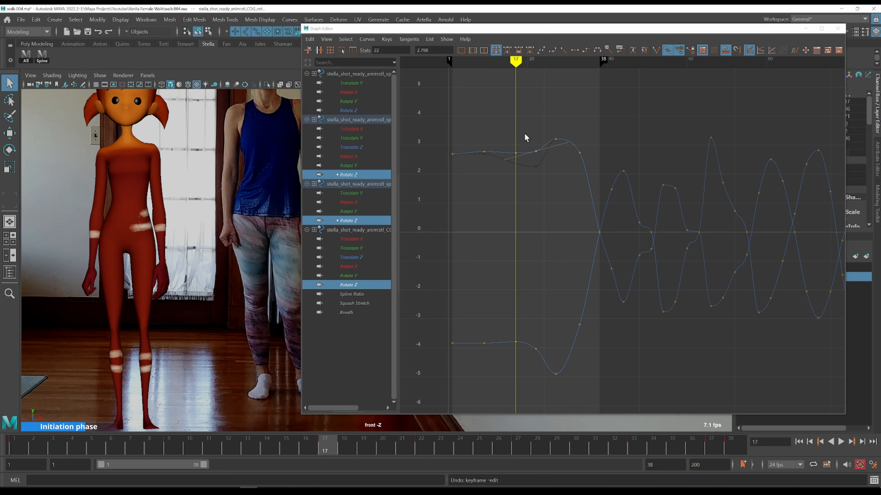
pyautogui.hotkey('alt', '.')
pyautogui.hotkey('alt', '.')
pyautogui.hotkey('alt', '.')
pyautogui.hotkey('alt', '.')
pyautogui.hotkey('alt', '.')
pyautogui.hotkey('alt', '.')
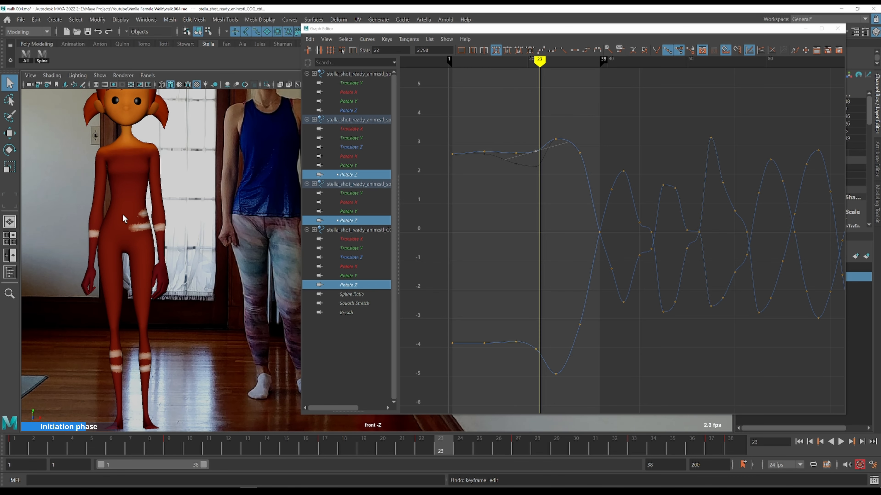
pyautogui.hotkey('alt', ',')
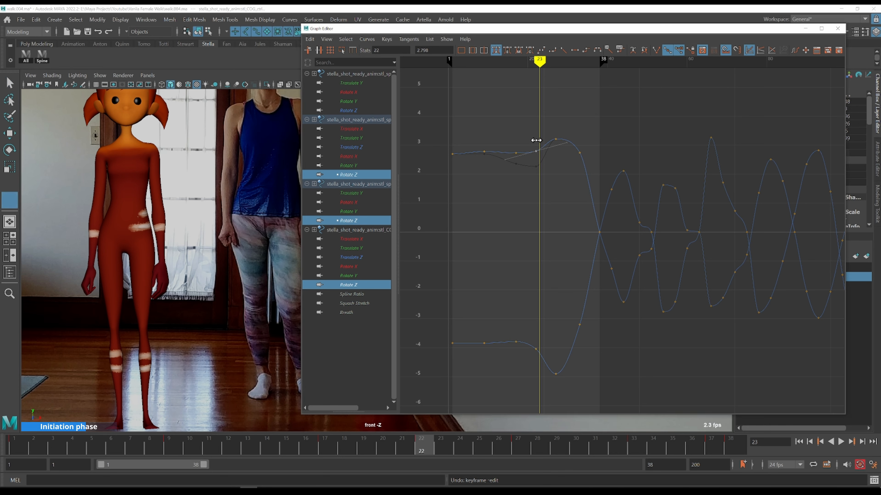
pyautogui.hotkey('alt', '.')
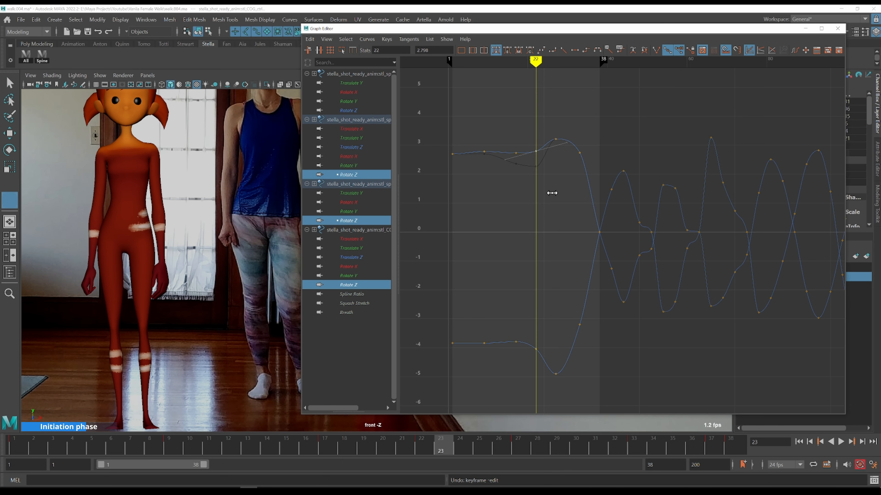
pyautogui.hotkey('alt', '.')
pyautogui.hotkey('alt', ',')
pyautogui.hotkey('alt', ',')
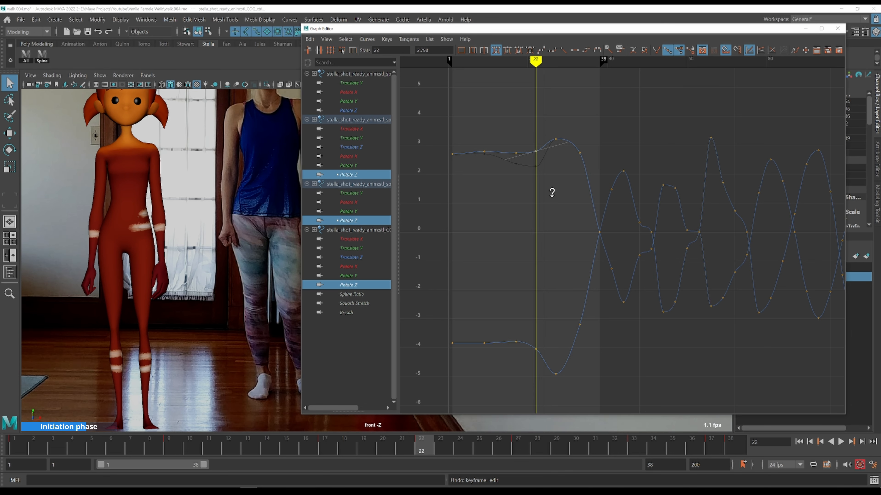
pyautogui.press('.')
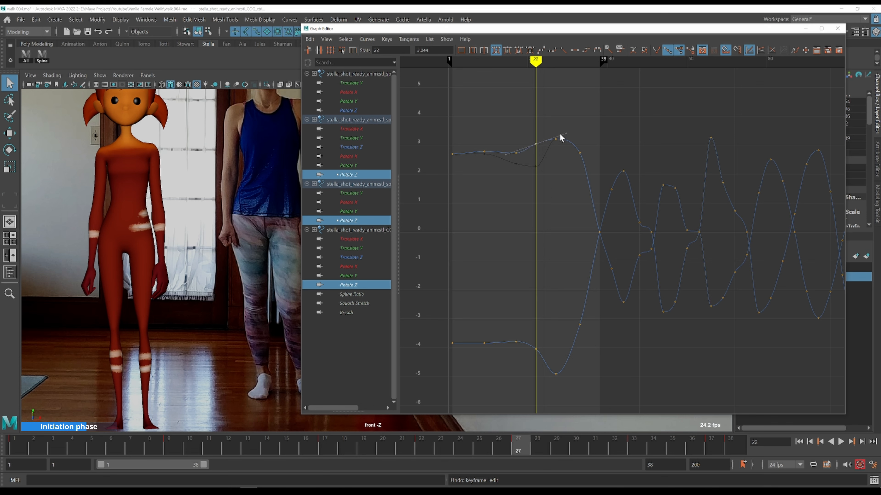
# Raise the spine Rotate Z key at frame 27 to about 3.88, sharpening the peak of the curve
pyautogui.keyDown('shift'); pyautogui.moveTo(570, 179); pyautogui.dragTo(569, 167, button='middle'); pyautogui.keyUp('shift')
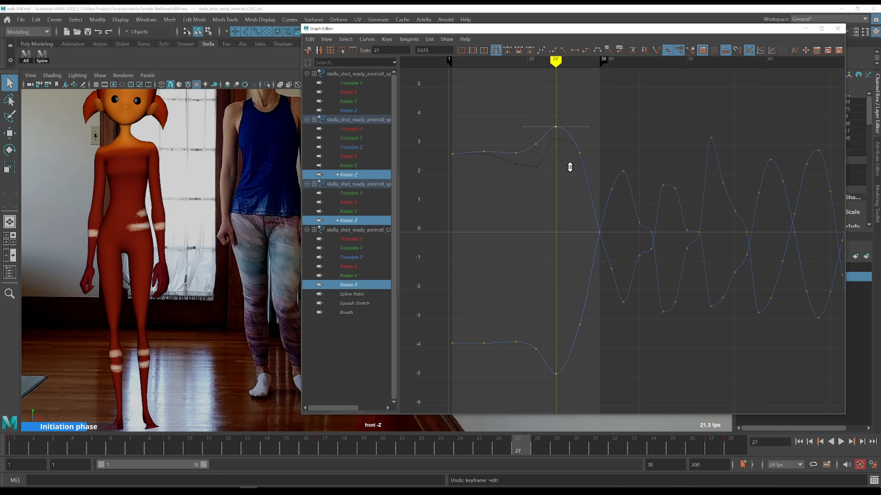
pyautogui.press('k')
pyautogui.moveTo(522, 140); pyautogui.dragTo(521, 138)
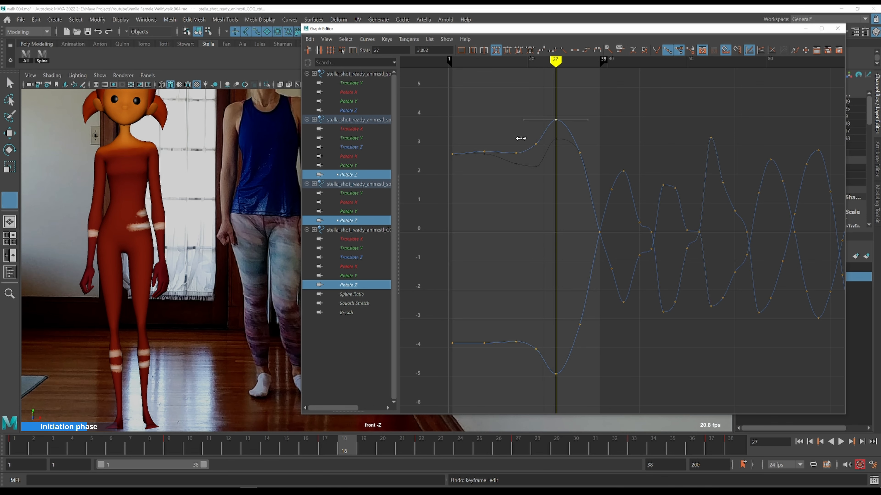
# Play and step through frames 18 to 36, comparing the spine and COG tilt with the front reference
pyautogui.hotkey('alt', 'v')
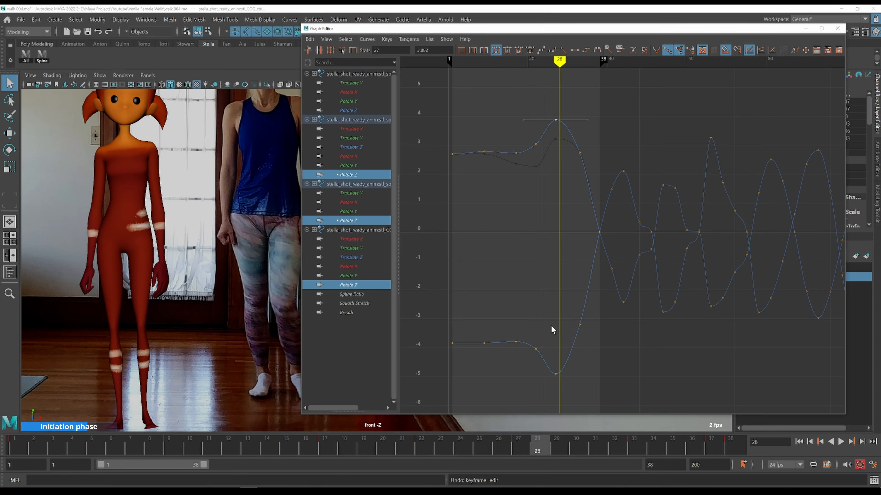
pyautogui.hotkey('alt', '.')
pyautogui.hotkey('alt', '.')
pyautogui.press(',')
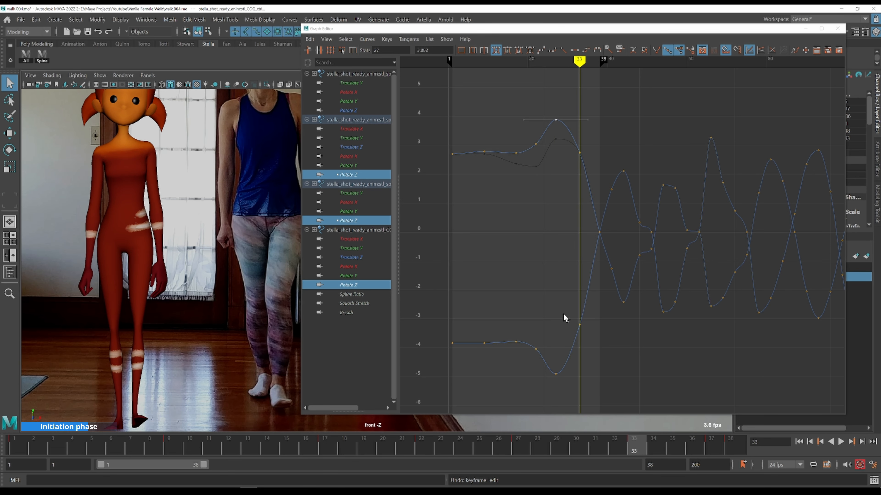
pyautogui.click(580, 325)
pyautogui.press(',')
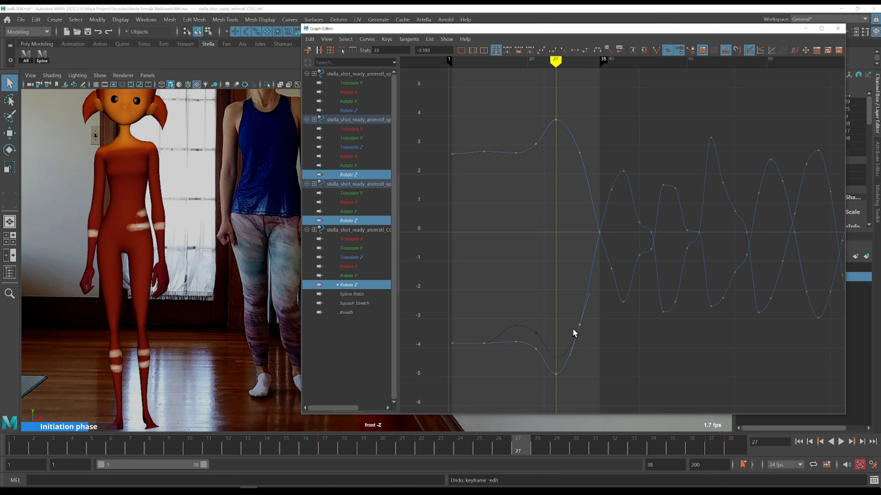
pyautogui.hotkey('alt', '.')
pyautogui.hotkey('alt', '.')
pyautogui.hotkey('alt', '.')
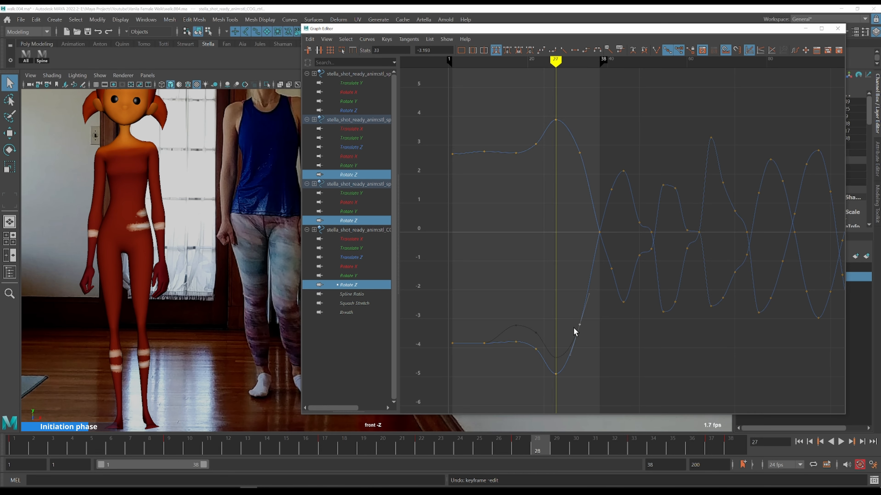
pyautogui.hotkey('alt', '.')
pyautogui.press(',')
pyautogui.press(',')
pyautogui.press(',')
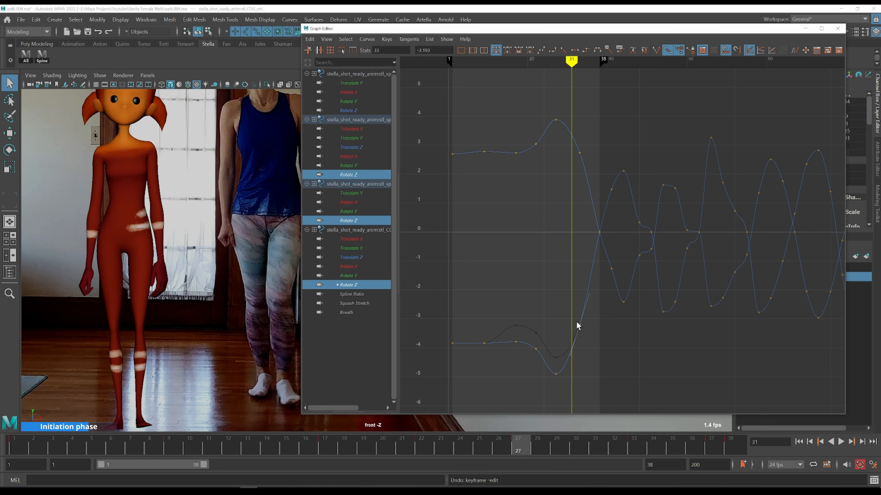
pyautogui.hotkey('alt', '.')
pyautogui.hotkey('alt', '.')
pyautogui.hotkey('alt', '.')
pyautogui.hotkey('alt', '.')
pyautogui.hotkey('alt', '.')
pyautogui.hotkey('alt', '.')
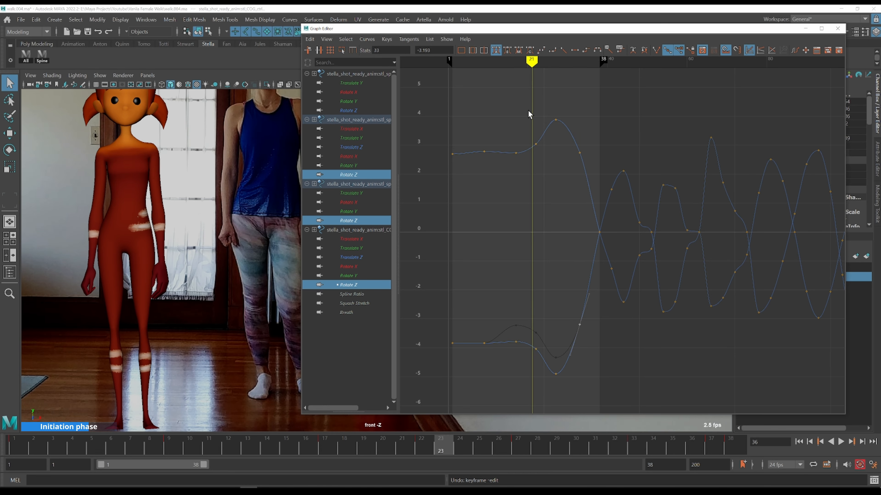
pyautogui.hotkey('alt', '.')
pyautogui.hotkey('alt', '.')
pyautogui.hotkey('alt', '.')
pyautogui.hotkey('alt', '.')
pyautogui.hotkey('alt', '.')
pyautogui.hotkey('alt', '.')
pyautogui.hotkey('alt', '.')
pyautogui.hotkey('alt', '.')
pyautogui.hotkey('alt', '.')
pyautogui.hotkey('alt', '.')
pyautogui.hotkey('alt', '.')
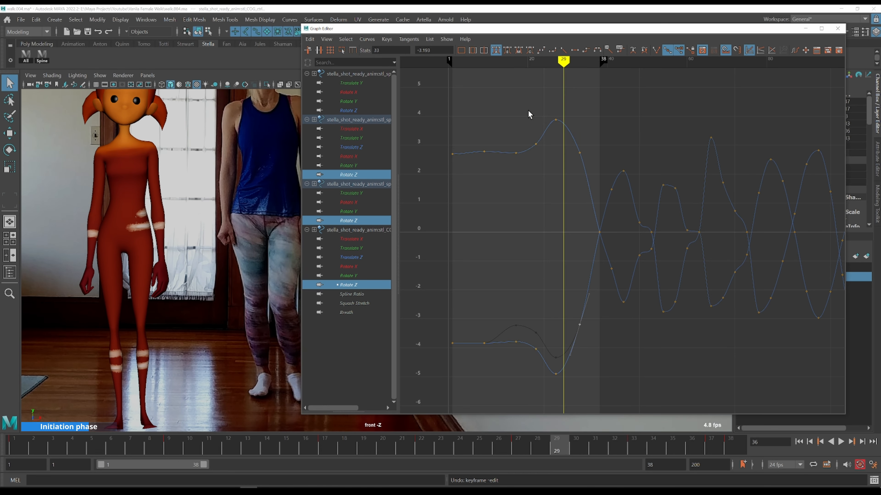
pyautogui.press('k')
pyautogui.moveTo(530, 130); pyautogui.dragTo(529, 131)
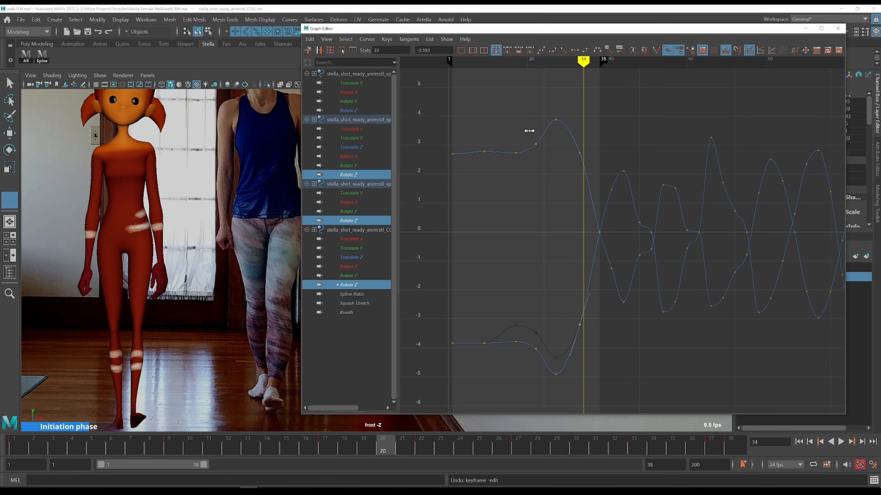
pyautogui.hotkey('alt', '.')
pyautogui.hotkey('alt', '.')
pyautogui.hotkey('alt', '.')
pyautogui.hotkey('alt', '.')
pyautogui.hotkey('alt', '.')
pyautogui.hotkey('alt', '.')
pyautogui.hotkey('alt', '.')
pyautogui.hotkey('alt', '.')
pyautogui.hotkey('alt', '.')
pyautogui.hotkey('alt', '.')
pyautogui.hotkey('alt', '.')
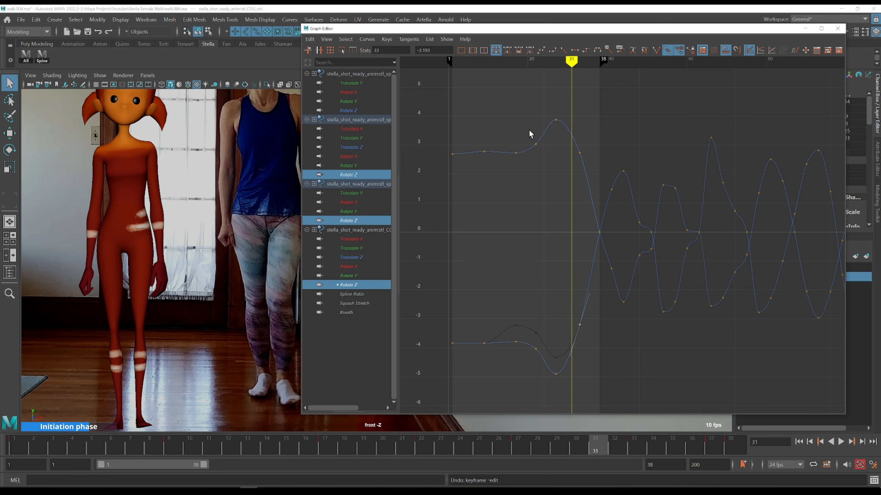
# Show only the spine and COG Rotate Y curves and adjust the spine Rotate Y key at frame 33 to about 3.55, reshaping its tangent
pyautogui.click(357, 101)
pyautogui.keyDown('ctrl'); pyautogui.click(360, 163); pyautogui.keyUp('ctrl')
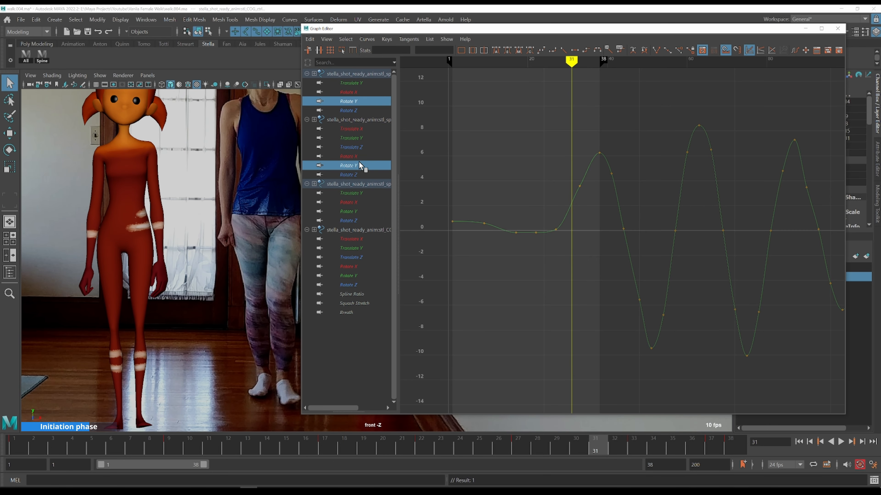
pyautogui.keyDown('ctrl'); pyautogui.click(368, 276); pyautogui.keyUp('ctrl')
pyautogui.keyDown('alt'); pyautogui.moveTo(601, 247); pyautogui.dragTo(477, 230, button='middle'); pyautogui.keyUp('alt')
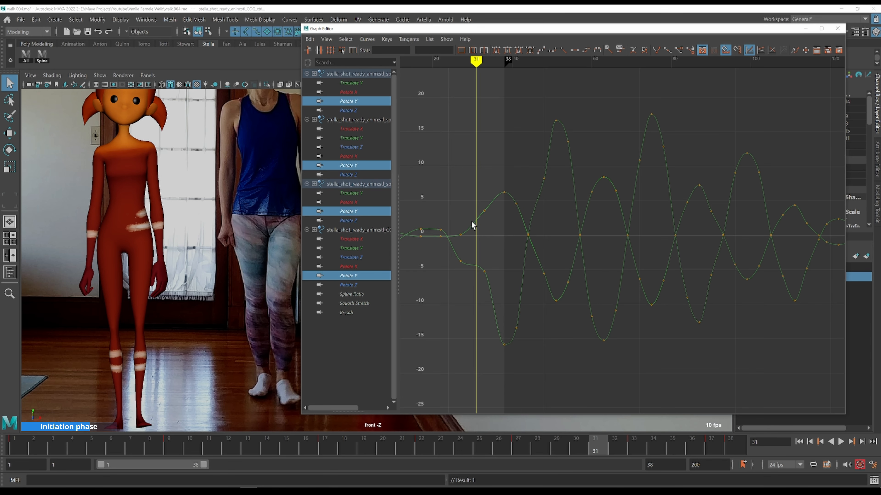
pyautogui.click(452, 201)
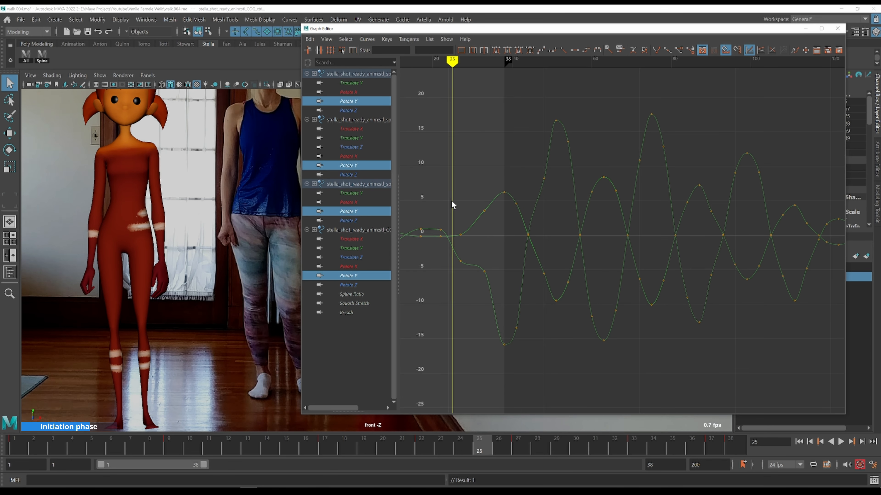
pyautogui.hotkey('alt', '.')
pyautogui.hotkey('alt', '.')
pyautogui.hotkey('alt', '.')
pyautogui.hotkey('alt', '.')
pyautogui.hotkey('alt', '.')
pyautogui.hotkey('alt', '.')
pyautogui.hotkey('alt', '.')
pyautogui.hotkey('alt', '.')
pyautogui.hotkey('alt', '.')
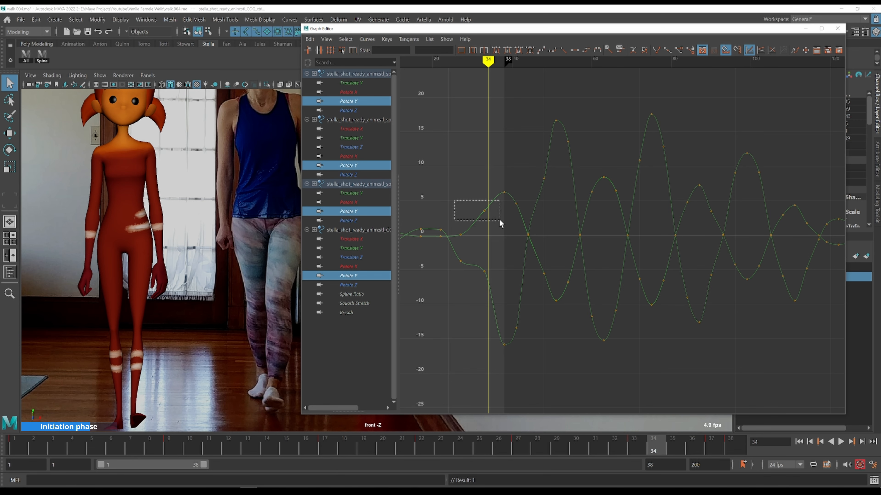
pyautogui.moveTo(500, 220); pyautogui.dragTo(499, 221)
pyautogui.scroll(4, 484, 238)
pyautogui.keyDown('alt'); pyautogui.moveTo(476, 250); pyautogui.dragTo(738, 208, button='middle'); pyautogui.keyUp('alt')
pyautogui.scroll(-2, 615, 240)
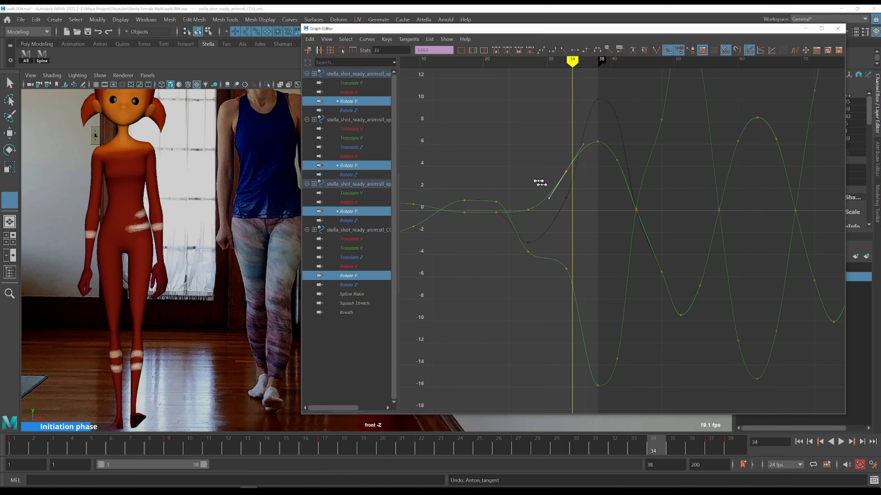
pyautogui.moveTo(540, 182); pyautogui.dragTo(525, 163)
# Step through the walk from frame 1 to 38 in the side view, comparing the pose with the side reference
pyautogui.hotkey('alt', '.')
pyautogui.hotkey('alt', '.')
pyautogui.hotkey('alt', '.')
pyautogui.hotkey('alt', '.')
pyautogui.hotkey('alt', '.')
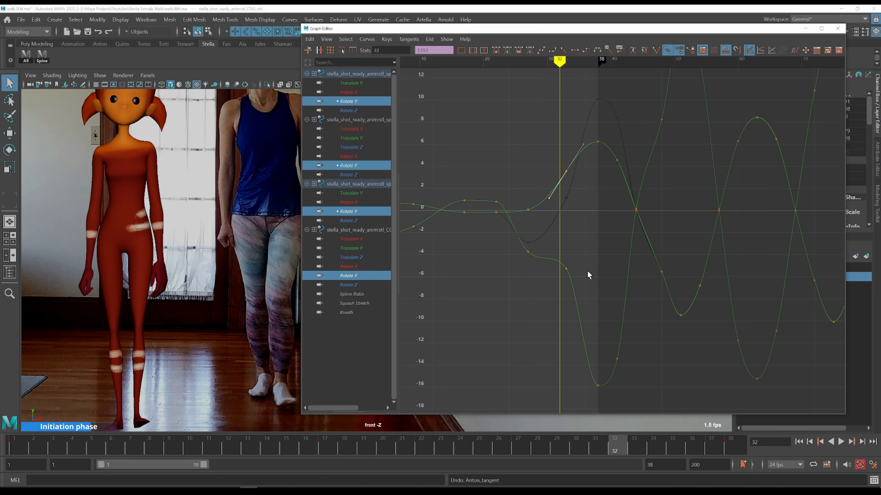
pyautogui.hotkey('alt', '.')
pyautogui.moveTo(576, 242); pyautogui.dragTo(554, 279)
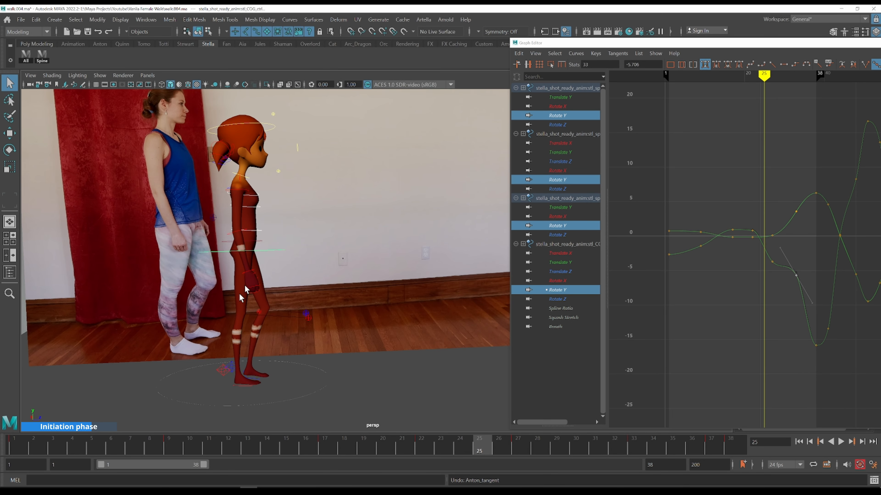
pyautogui.click(13, 445)
pyautogui.hotkey('alt', '.')
pyautogui.hotkey('alt', '.')
pyautogui.hotkey('alt', '.')
pyautogui.hotkey('alt', '.')
pyautogui.hotkey('alt', '.')
pyautogui.hotkey('alt', '.')
pyautogui.hotkey('alt', '.')
pyautogui.hotkey('alt', '.')
pyautogui.hotkey('alt', '.')
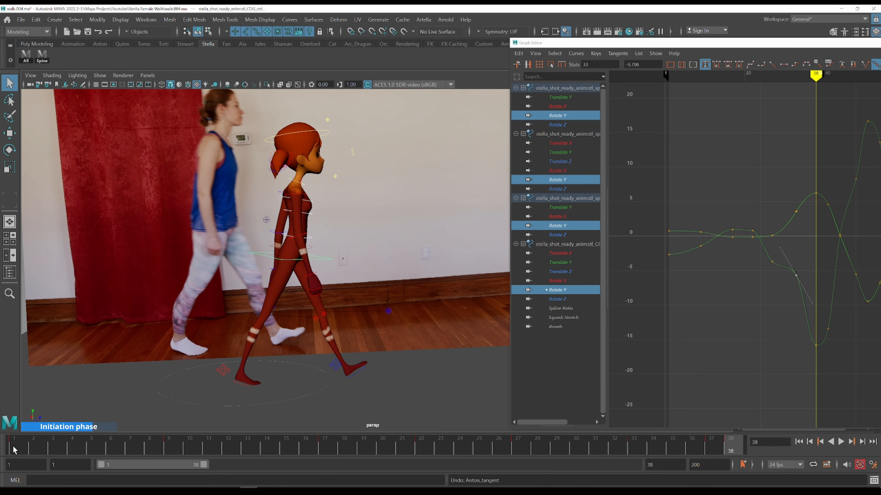
pyautogui.click(13, 450)
# Select the neck control together with the spine controls and display only their Rotate X curves
pyautogui.click(242, 179)
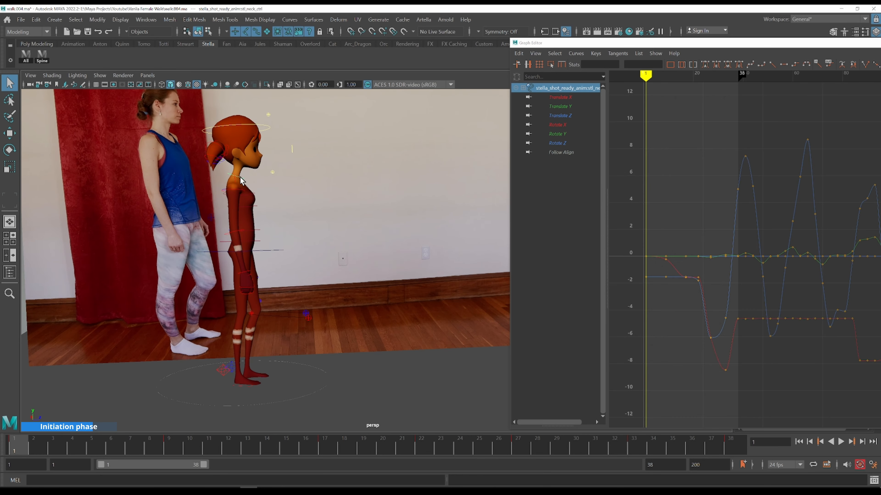
pyautogui.hotkey('alt', 'v')
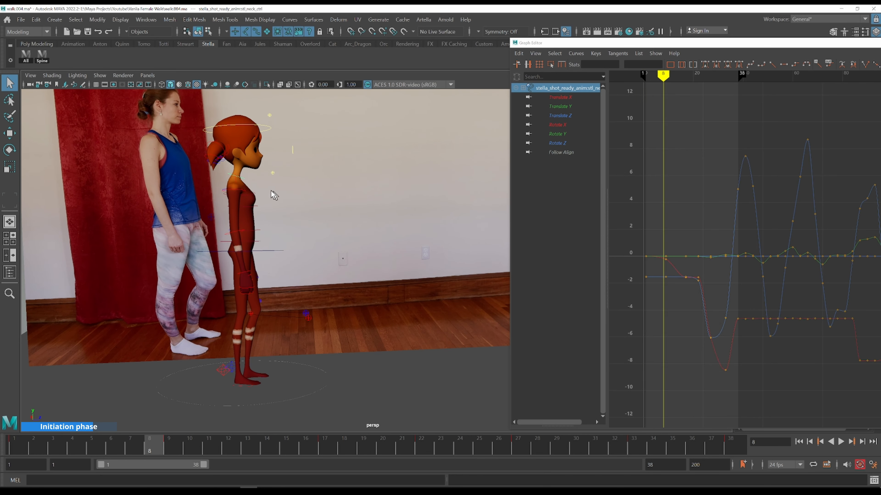
pyautogui.hotkey('alt', '.')
pyautogui.press(',')
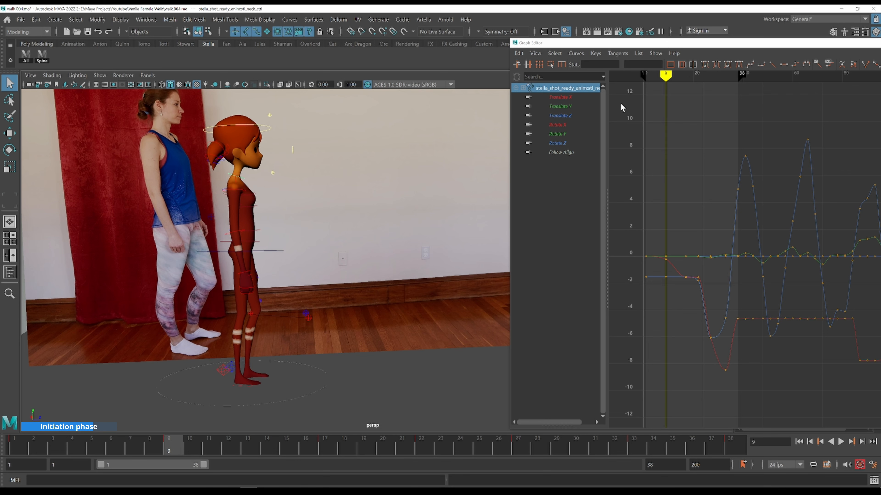
pyautogui.click(576, 127)
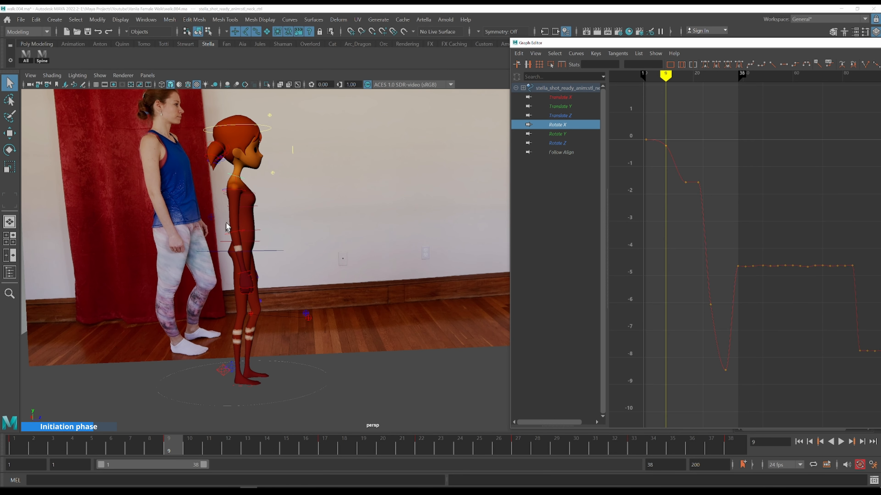
pyautogui.click(91, 105)
pyautogui.click(38, 61)
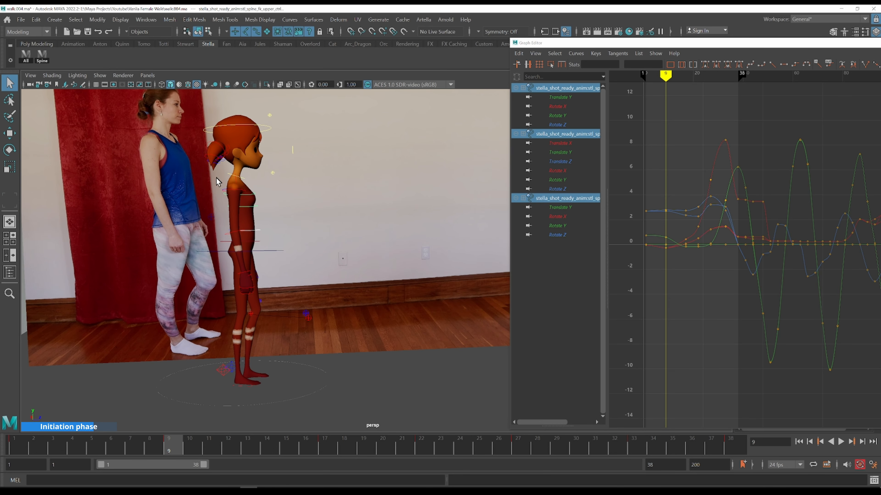
pyautogui.keyDown('shift'); pyautogui.click(240, 180); pyautogui.keyUp('shift')
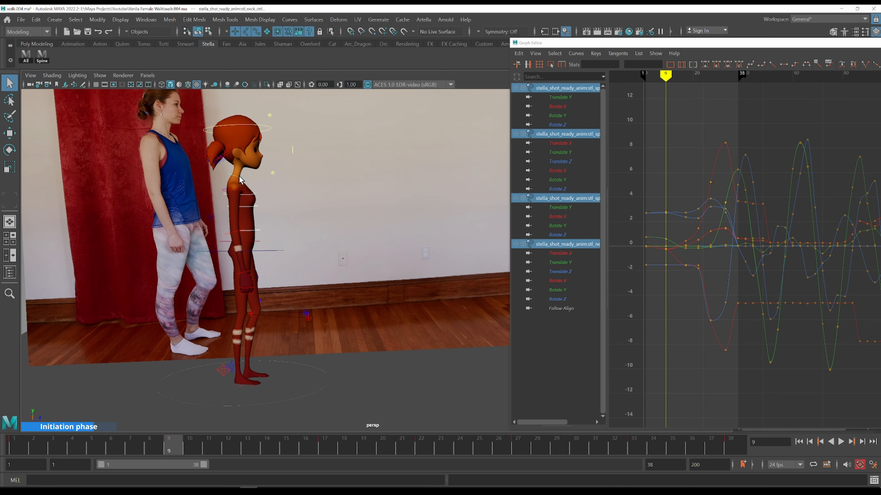
pyautogui.click(562, 170)
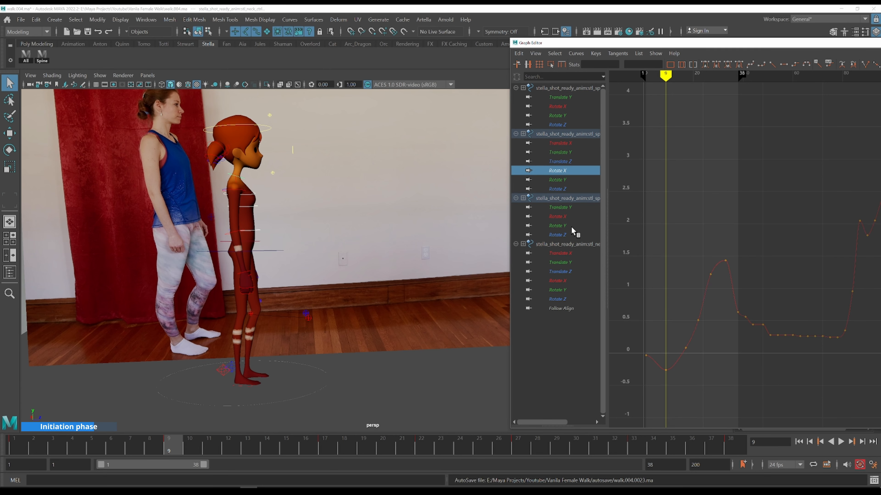
pyautogui.keyDown('ctrl'); pyautogui.click(563, 280); pyautogui.keyUp('ctrl')
pyautogui.keyDown('ctrl'); pyautogui.click(560, 106); pyautogui.keyUp('ctrl')
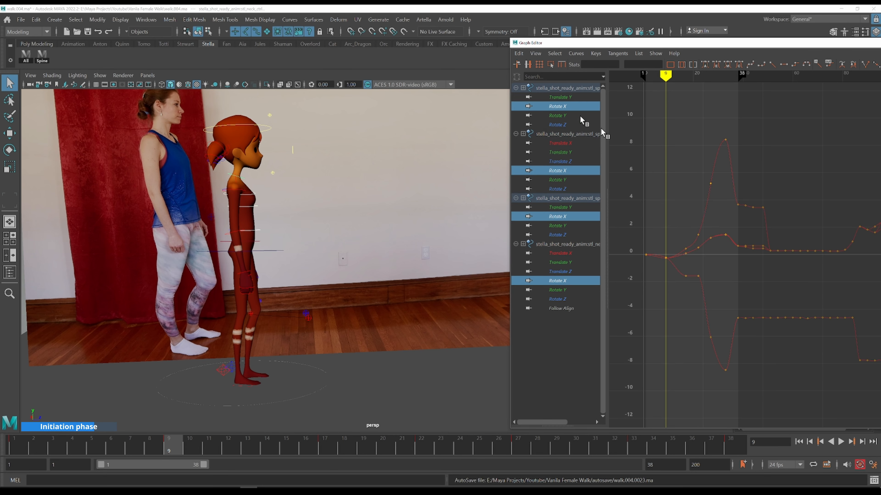
# Zoom in on the early Rotate X keys and try moving the neck Rotate X key at frame 9 upward
pyautogui.moveTo(660, 186); pyautogui.dragTo(703, 290)
pyautogui.press('f')
pyautogui.scroll(-3, 805, 291)
pyautogui.keyDown('alt'); pyautogui.keyDown('shift'); pyautogui.moveTo(805, 291); pyautogui.dragTo(812, 224, button='right'); pyautogui.keyUp('shift'); pyautogui.keyUp('alt')
pyautogui.keyDown('alt'); pyautogui.moveTo(816, 211); pyautogui.dragTo(707, 222, button='middle'); pyautogui.keyUp('alt')
pyautogui.click(686, 222)
pyautogui.hotkey('alt', 'shift', 'v')
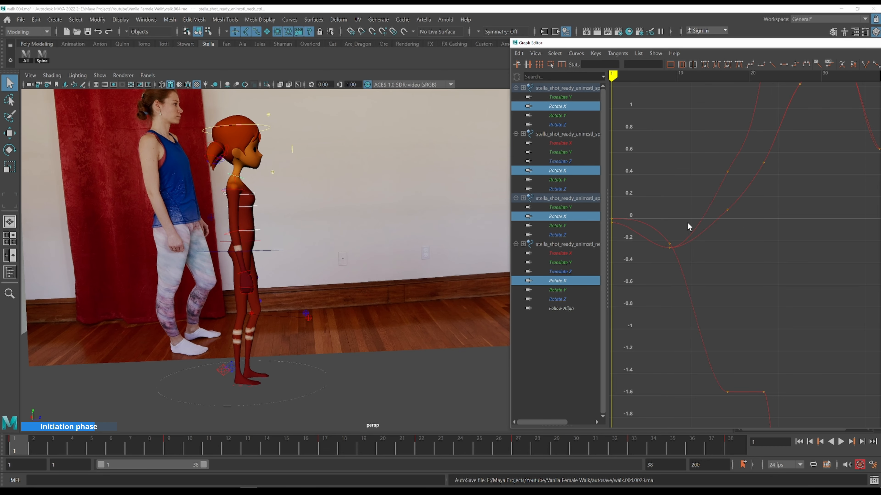
pyautogui.press('.')
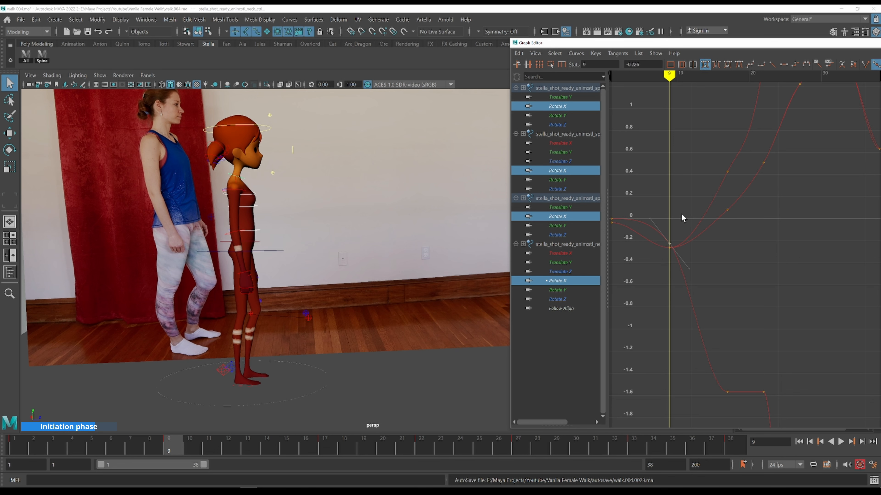
pyautogui.moveTo(692, 227); pyautogui.dragTo(679, 147, button='middle')
pyautogui.hotkey('ctrl', 'z')
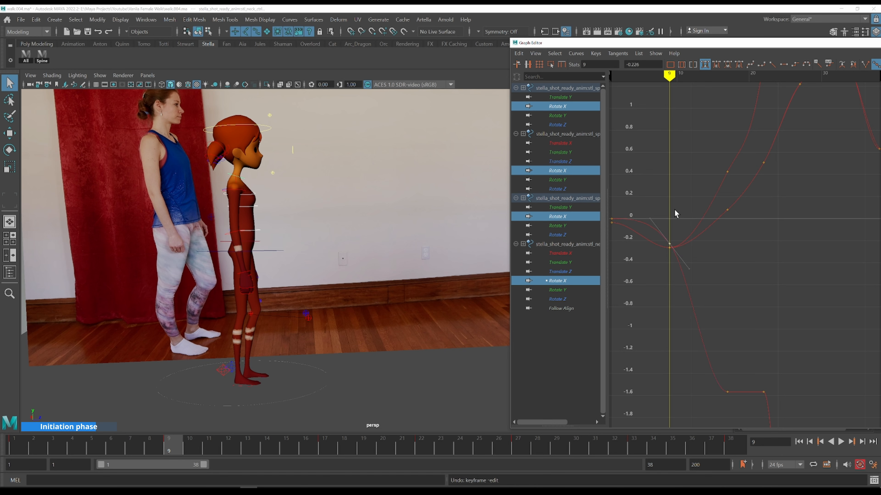
# Nudge the neck Rotate X key at frame 9 to about -0.14, adjusting its tangent
pyautogui.press('.')
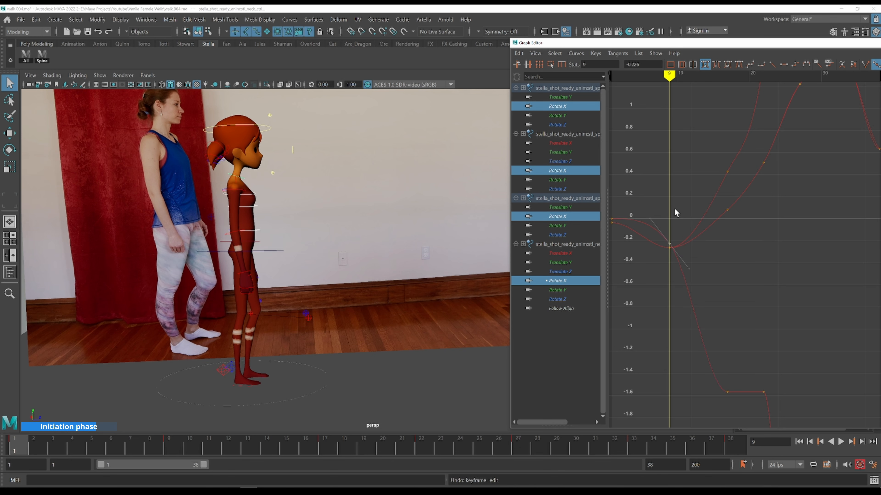
pyautogui.press('.')
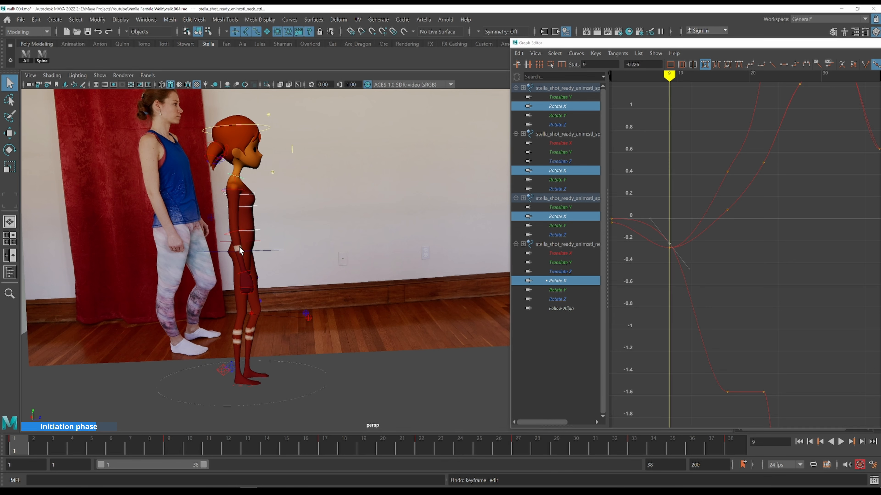
pyautogui.press('.')
pyautogui.press('.')
pyautogui.press('.')
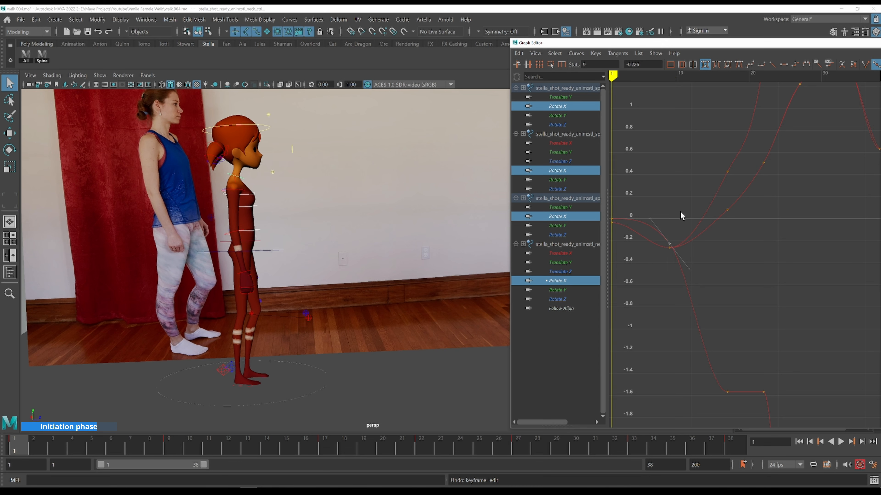
pyautogui.press('.')
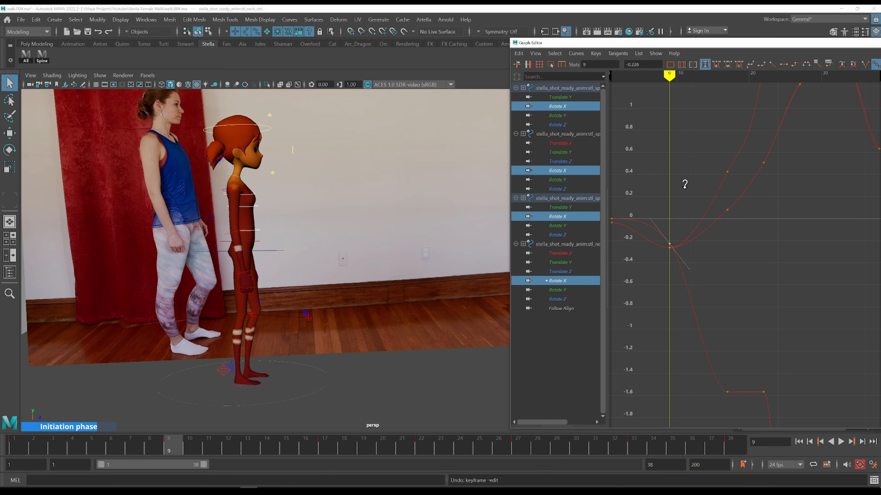
pyautogui.press('.')
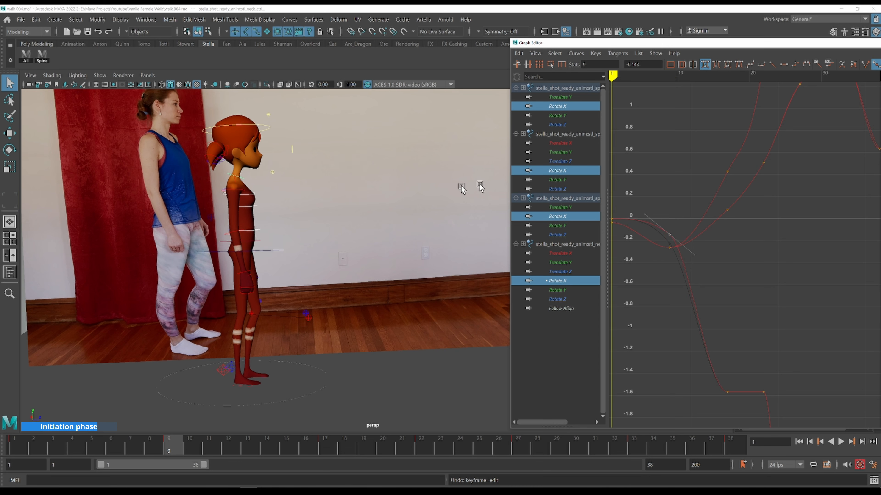
pyautogui.press('.')
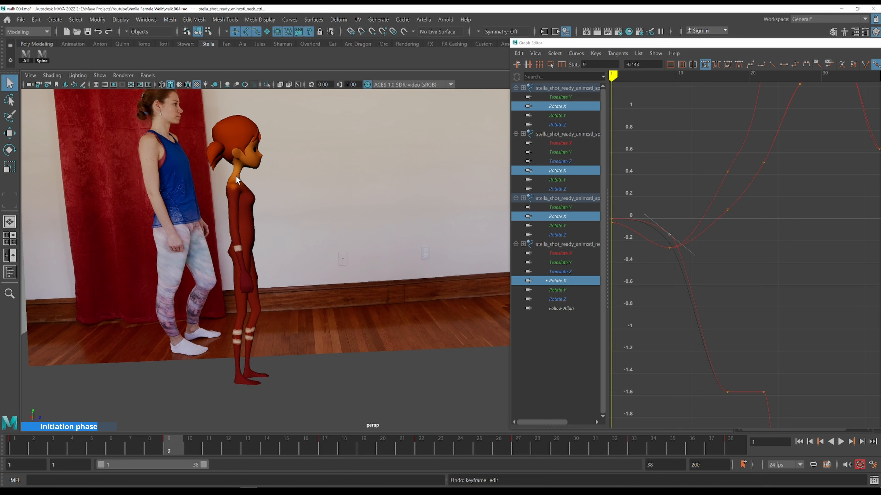
# Step back and forth around frames 9 to 11, comparing the neck and spine with the side reference
pyautogui.press('.')
pyautogui.press(',')
pyautogui.press('.')
pyautogui.press(',')
pyautogui.press('.')
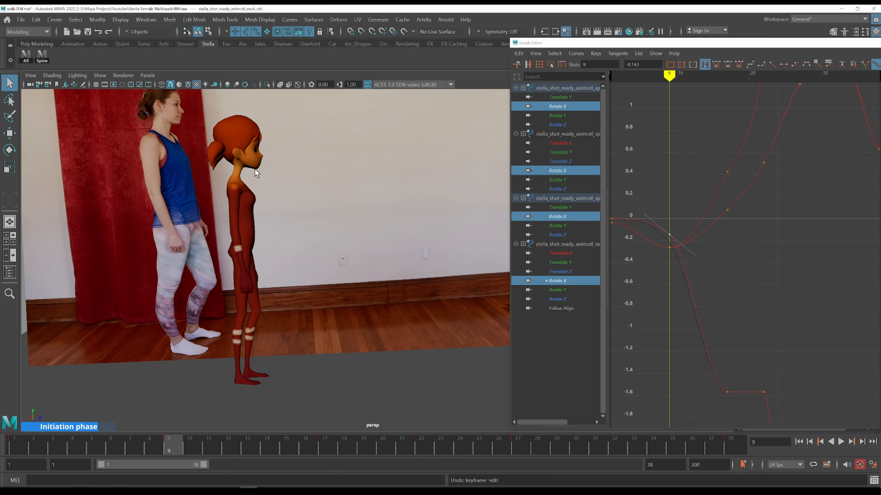
pyautogui.press(',')
pyautogui.press('.')
pyautogui.keyDown('alt'); pyautogui.keyDown('shift'); pyautogui.moveTo(766, 242); pyautogui.dragTo(788, 265, button='right'); pyautogui.keyUp('shift'); pyautogui.keyUp('alt')
pyautogui.keyDown('alt'); pyautogui.moveTo(788, 265); pyautogui.dragTo(735, 249, button='middle'); pyautogui.keyUp('alt')
pyautogui.hotkey('alt', '.')
pyautogui.hotkey('alt', '.')
pyautogui.hotkey('alt', '.')
pyautogui.hotkey('alt', '.')
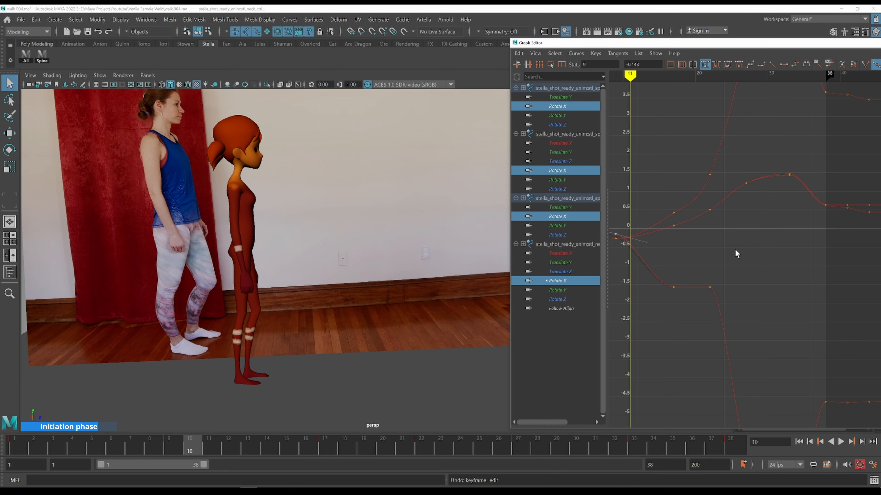
# Select the neck Rotate X keys around frames 17 to 22 and nudge them slightly downward
pyautogui.hotkey('alt', '.')
pyautogui.hotkey('alt', '.')
pyautogui.hotkey('alt', '.')
pyautogui.moveTo(641, 222); pyautogui.dragTo(619, 224)
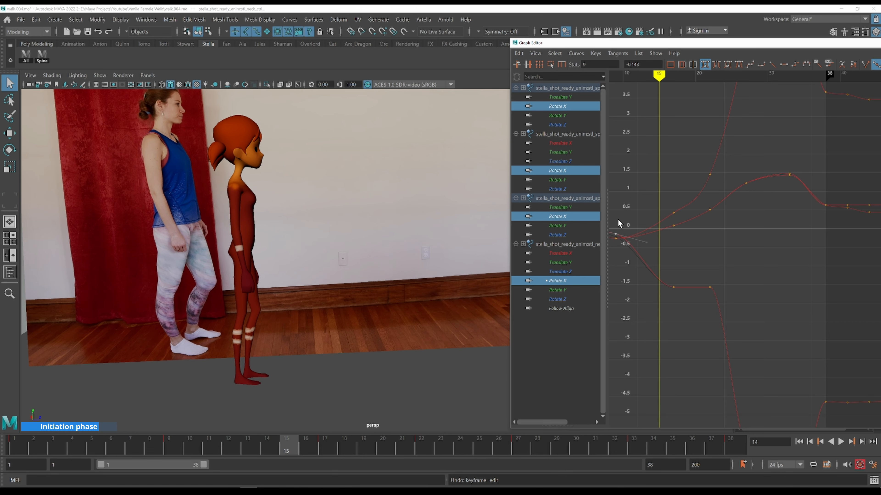
pyautogui.hotkey('alt', '.')
pyautogui.hotkey('alt', '.')
pyautogui.moveTo(660, 270); pyautogui.dragTo(754, 334)
pyautogui.scroll(-3, 776, 295)
pyautogui.keyDown('shift'); pyautogui.moveTo(787, 274); pyautogui.dragTo(787, 286, button='middle'); pyautogui.keyUp('shift')
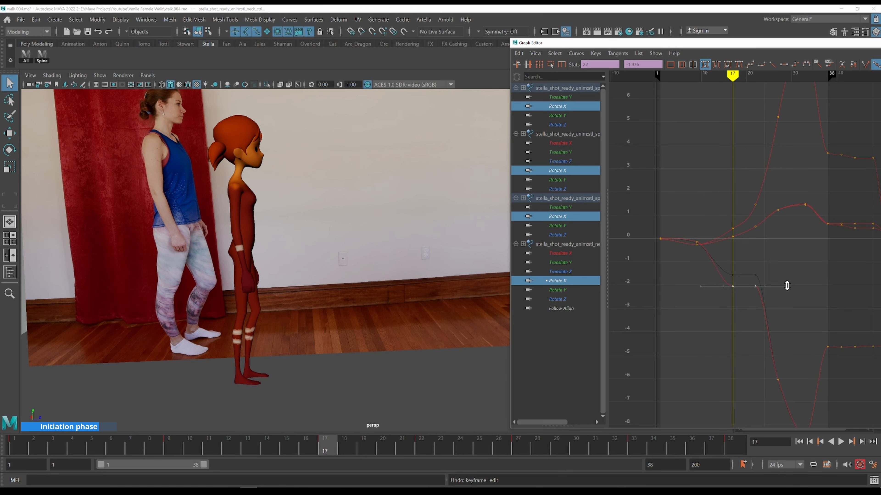
# Step back and forth through frames 12 to 22, comparing the neck and spine with the side reference
pyautogui.press(',')
pyautogui.hotkey('alt', '.')
pyautogui.hotkey('alt', '.')
pyautogui.hotkey('alt', '.')
pyautogui.hotkey('alt', '.')
pyautogui.hotkey('alt', '.')
pyautogui.hotkey('alt', '.')
pyautogui.hotkey('alt', '.')
pyautogui.hotkey('alt', '.')
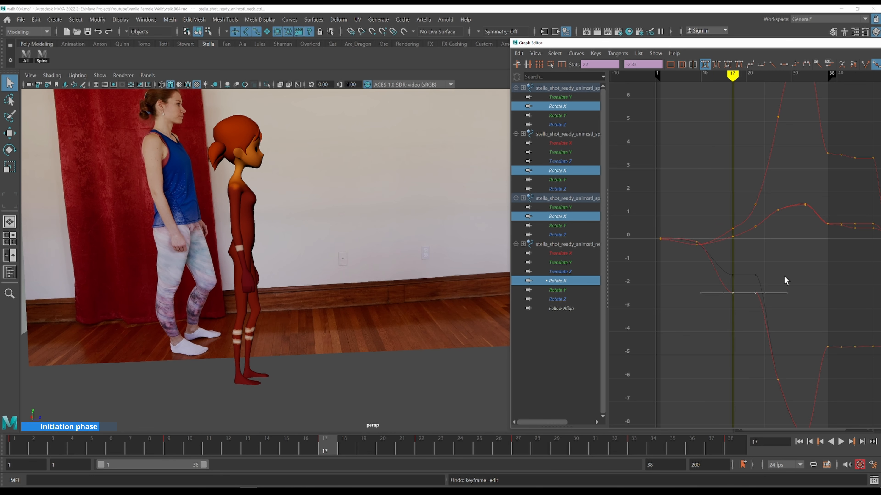
pyautogui.hotkey('alt', '.')
pyautogui.hotkey('alt', ',')
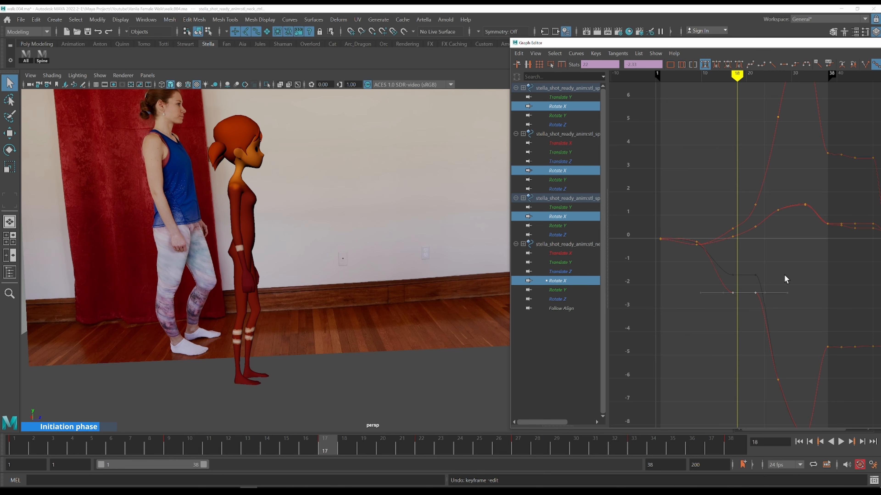
pyautogui.press('k')
pyautogui.click(700, 223)
pyautogui.hotkey('alt', '.')
pyautogui.hotkey('alt', '.')
pyautogui.hotkey('alt', '.')
pyautogui.hotkey('alt', '.')
pyautogui.hotkey('alt', '.')
pyautogui.hotkey('alt', '.')
pyautogui.hotkey('alt', '.')
pyautogui.hotkey('alt', '.')
pyautogui.hotkey('alt', '.')
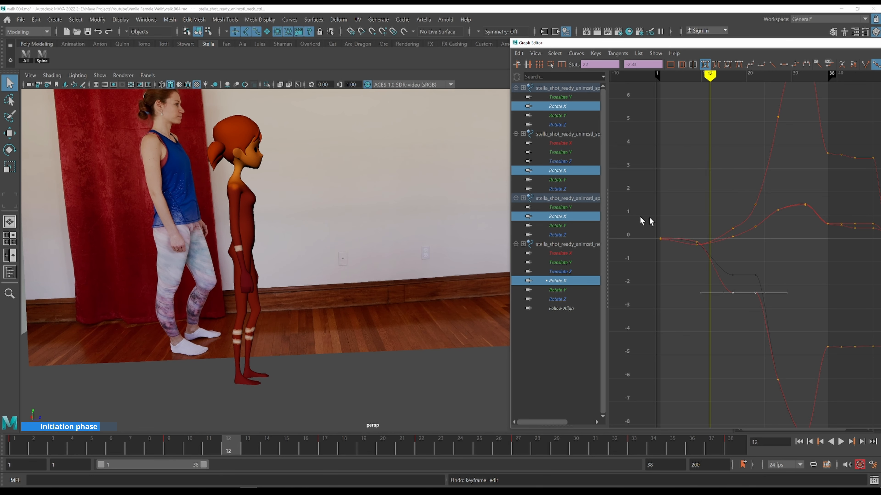
pyautogui.hotkey('alt', ',')
pyautogui.hotkey('alt', ',')
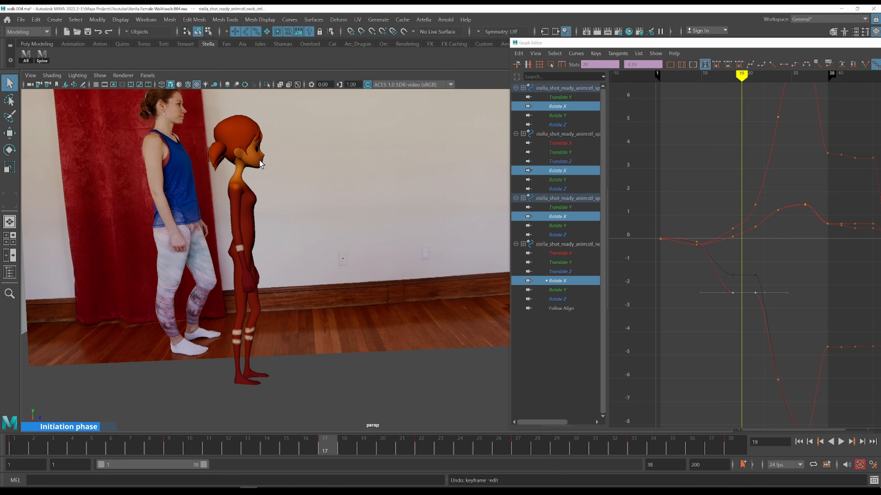
pyautogui.hotkey('alt', '.')
pyautogui.hotkey('alt', '.')
pyautogui.hotkey('alt', '.')
pyautogui.hotkey('alt', '.')
pyautogui.hotkey('alt', '.')
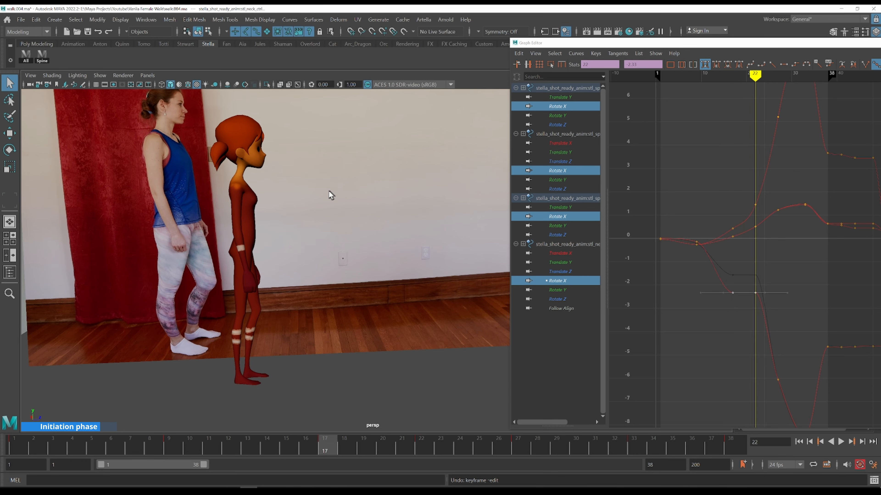
pyautogui.hotkey('alt', ',')
pyautogui.hotkey('alt', ',')
pyautogui.hotkey('alt', ',')
pyautogui.hotkey('alt', ',')
pyautogui.hotkey('alt', ',')
pyautogui.hotkey('alt', ',')
pyautogui.hotkey('alt', ',')
pyautogui.hotkey('alt', ',')
pyautogui.hotkey('alt', ',')
pyautogui.hotkey('alt', ',')
pyautogui.hotkey('alt', ',')
pyautogui.hotkey('alt', ',')
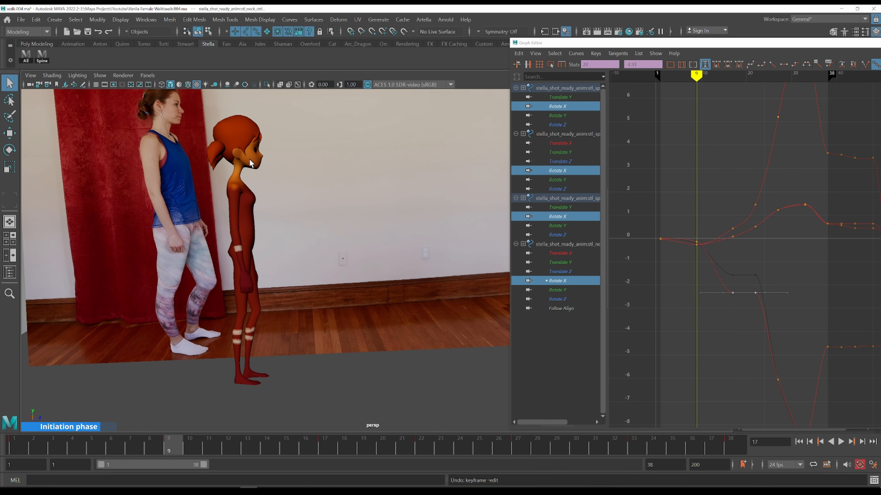
pyautogui.hotkey('alt', '.')
pyautogui.hotkey('alt', '.')
pyautogui.hotkey('alt', ',')
pyautogui.hotkey('alt', ',')
pyautogui.hotkey('alt', ',')
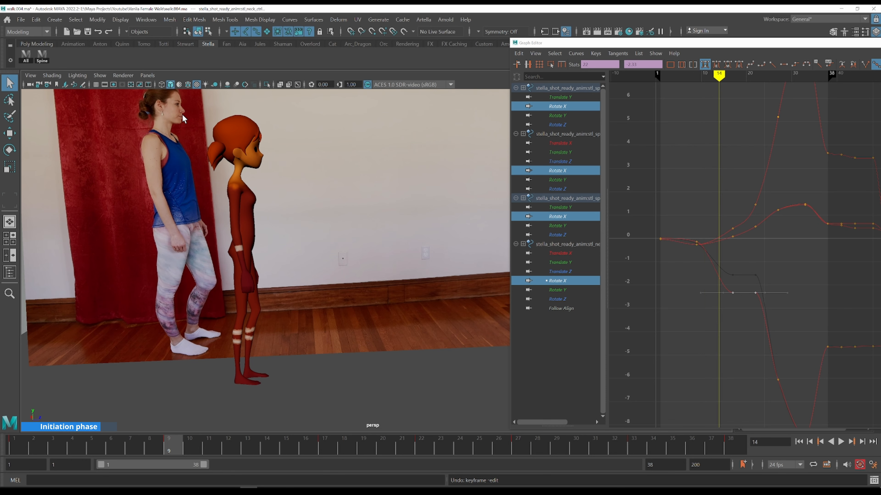
pyautogui.hotkey('alt', '.')
pyautogui.hotkey('alt', '.')
pyautogui.hotkey('alt', '.')
pyautogui.hotkey('alt', '.')
pyautogui.hotkey('alt', '.')
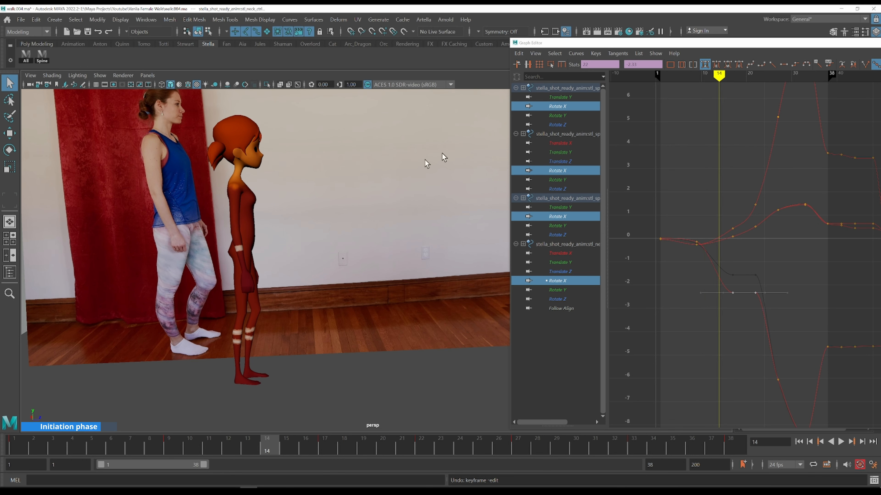
# Select the head control, isolate its Rotate X curve, and raise its keys between frames 14 and 22 to about -3.1
pyautogui.click(270, 133)
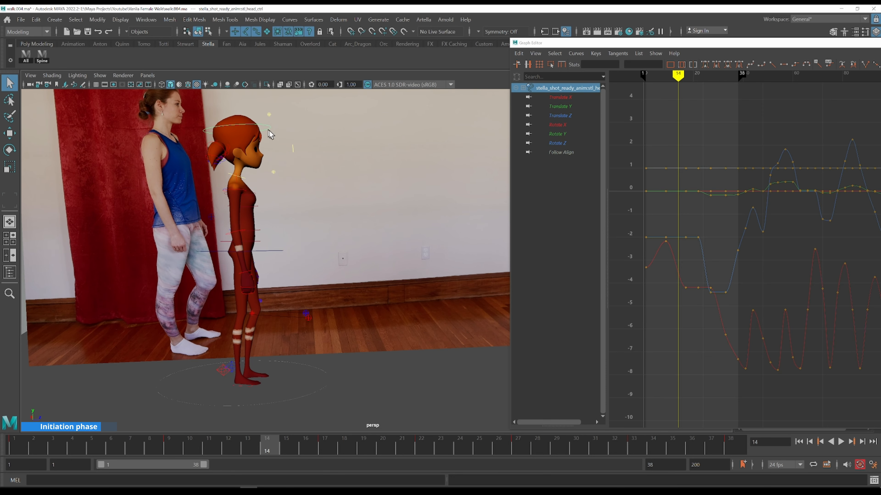
pyautogui.click(571, 125)
pyautogui.press('f')
pyautogui.keyDown('alt'); pyautogui.moveTo(819, 278); pyautogui.dragTo(696, 291, button='middle'); pyautogui.keyUp('alt')
pyautogui.keyDown('alt'); pyautogui.keyDown('shift'); pyautogui.moveTo(734, 283); pyautogui.dragTo(731, 272, button='right'); pyautogui.keyUp('shift'); pyautogui.keyUp('alt')
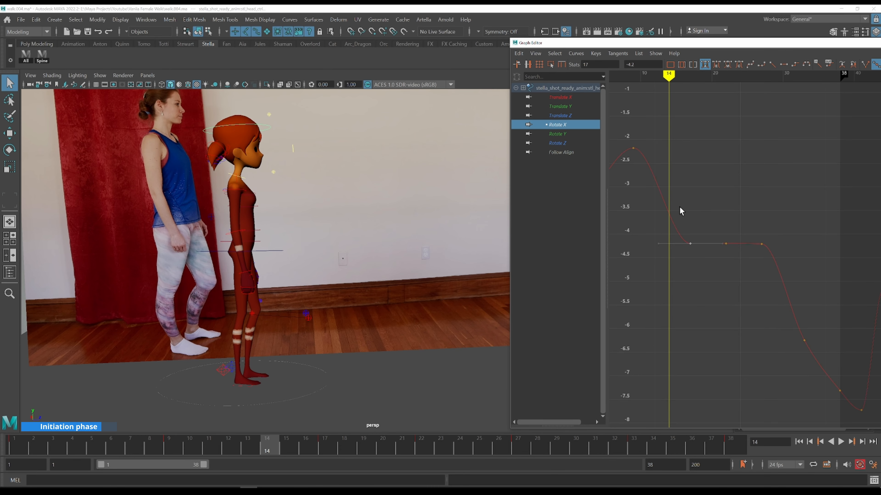
pyautogui.moveTo(681, 207); pyautogui.dragTo(809, 276)
pyautogui.moveTo(747, 295); pyautogui.dragTo(730, 233, button='middle')
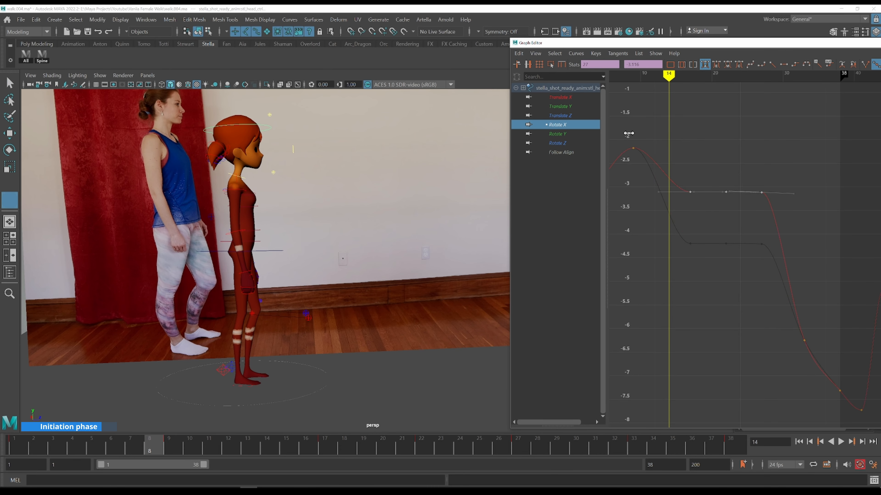
# Step through frames 19 to 27, comparing the head tilt with the side reference
pyautogui.hotkey('alt', '.')
pyautogui.hotkey('alt', '.')
pyautogui.hotkey('alt', '.')
pyautogui.hotkey('alt', '.')
pyautogui.hotkey('alt', '.')
pyautogui.hotkey('alt', '.')
pyautogui.hotkey('alt', '.')
pyautogui.hotkey('alt', '.')
pyautogui.hotkey('alt', '.')
pyautogui.hotkey('alt', '.')
pyautogui.hotkey('alt', '.')
pyautogui.hotkey('alt', '.')
pyautogui.hotkey('alt', '.')
pyautogui.hotkey('alt', '.')
pyautogui.hotkey('alt', '.')
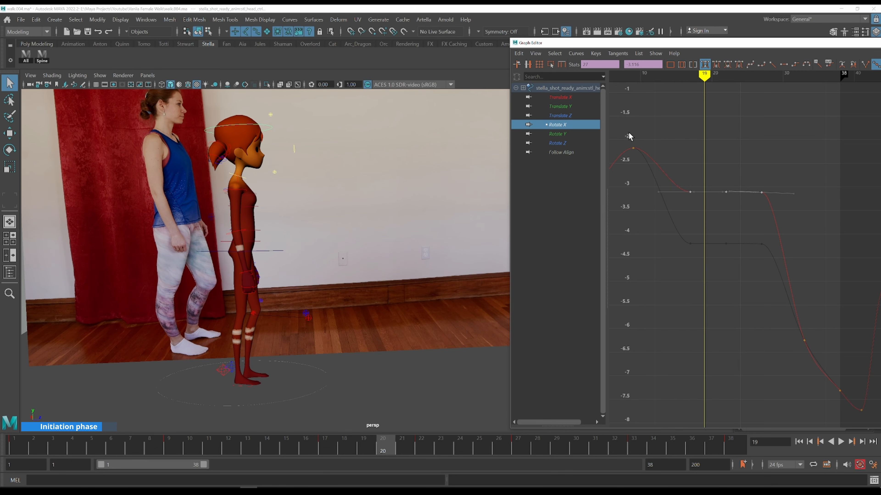
pyautogui.hotkey('alt', '.')
pyautogui.hotkey('alt', '.')
pyautogui.hotkey('alt', '.')
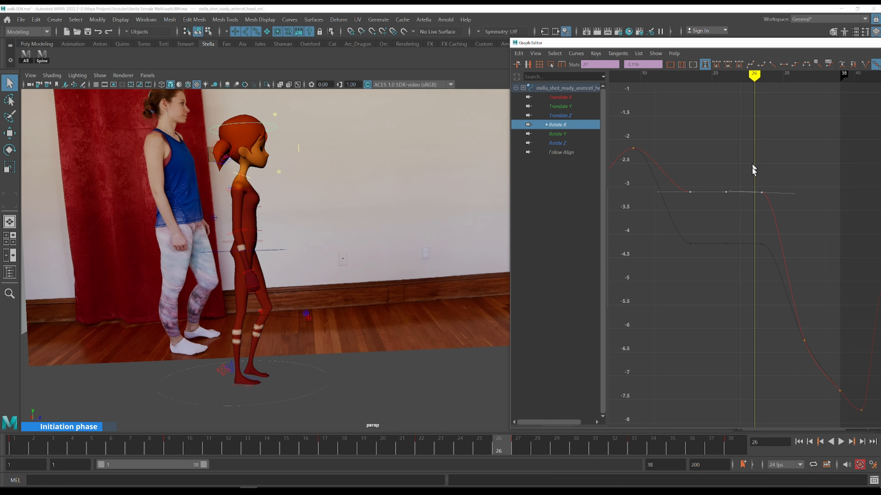
pyautogui.hotkey('alt', '.')
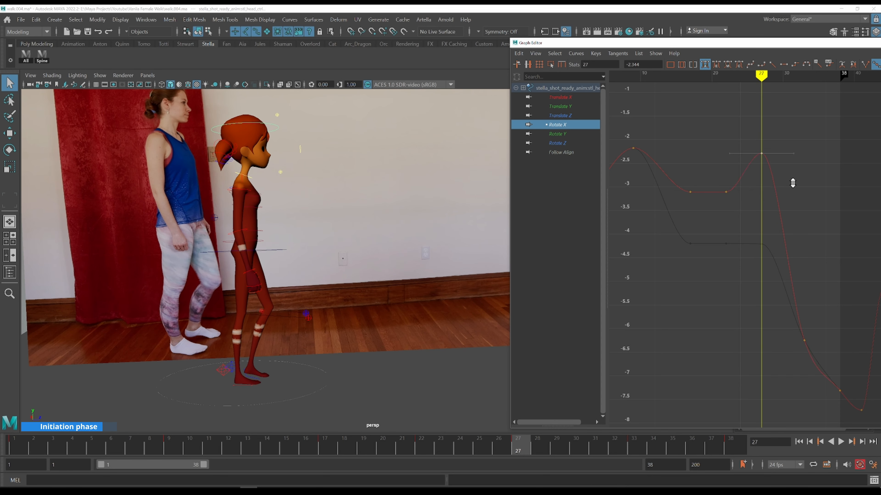
# Raise the head Rotate X keys at frames 22 and 27, placing the frame 22 key at about -2.6
pyautogui.keyDown('shift'); pyautogui.moveTo(794, 174); pyautogui.dragTo(794, 171, button='middle'); pyautogui.keyUp('shift')
pyautogui.press('k')
pyautogui.moveTo(793, 172); pyautogui.dragTo(690, 159)
pyautogui.moveTo(752, 214); pyautogui.dragTo(753, 215)
pyautogui.keyDown('shift'); pyautogui.moveTo(752, 215); pyautogui.dragTo(766, 199, button='middle'); pyautogui.keyUp('shift')
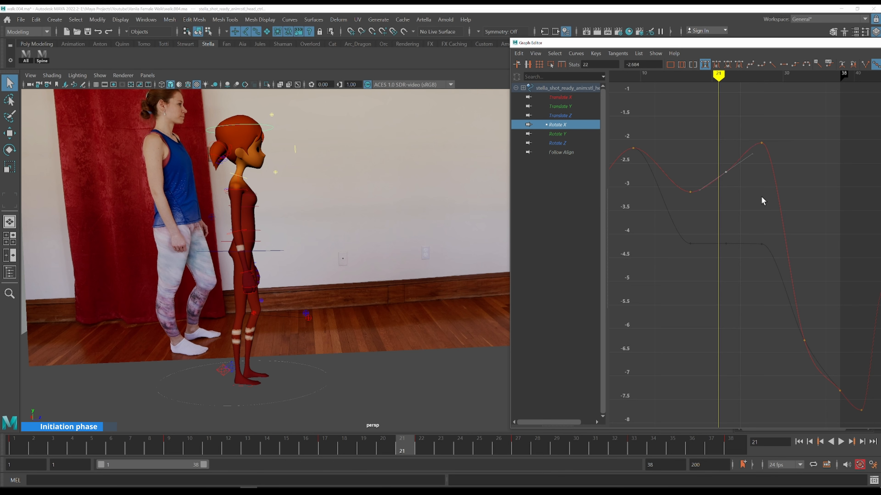
# Select the head Rotate X keys from frame 22 to 27 and raise them, peaking at about -1.3
pyautogui.press(',')
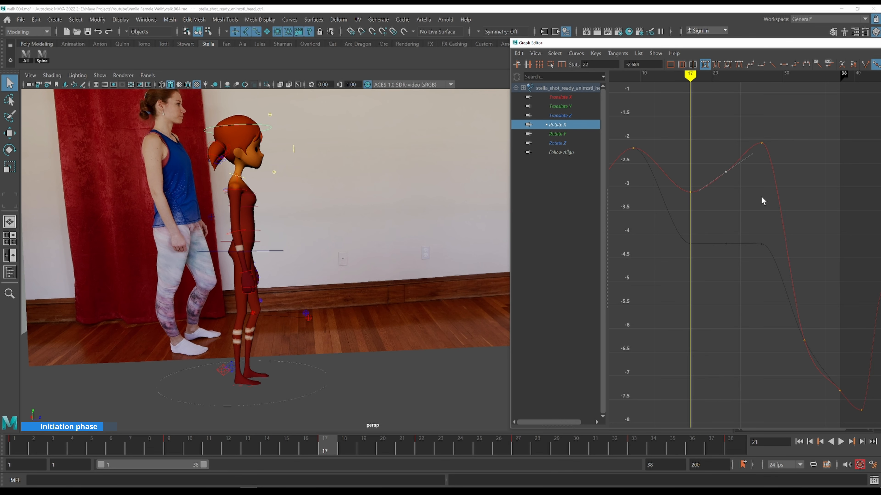
pyautogui.hotkey('alt', '.')
pyautogui.hotkey('alt', '.')
pyautogui.hotkey('alt', '.')
pyautogui.hotkey('alt', '.')
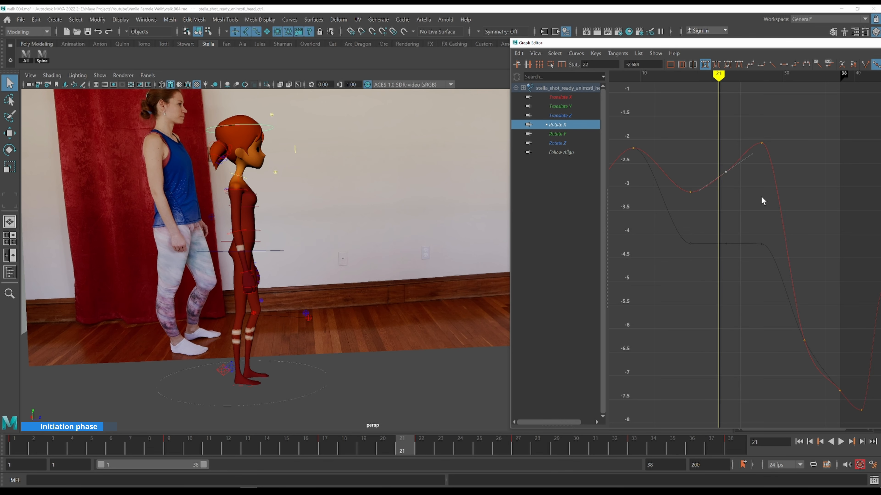
# Scrub and step through frames 7 to 27, checking the head motion against the side reference
pyautogui.hotkey('alt', '.')
pyautogui.hotkey('alt', '.')
pyautogui.moveTo(698, 132); pyautogui.dragTo(781, 196)
pyautogui.keyDown('shift'); pyautogui.moveTo(780, 196); pyautogui.dragTo(777, 152, button='middle'); pyautogui.keyUp('shift')
pyautogui.press('k')
pyautogui.click(696, 166)
pyautogui.hotkey('alt', '.')
pyautogui.hotkey('alt', '.')
pyautogui.hotkey('alt', '.')
pyautogui.hotkey('alt', '.')
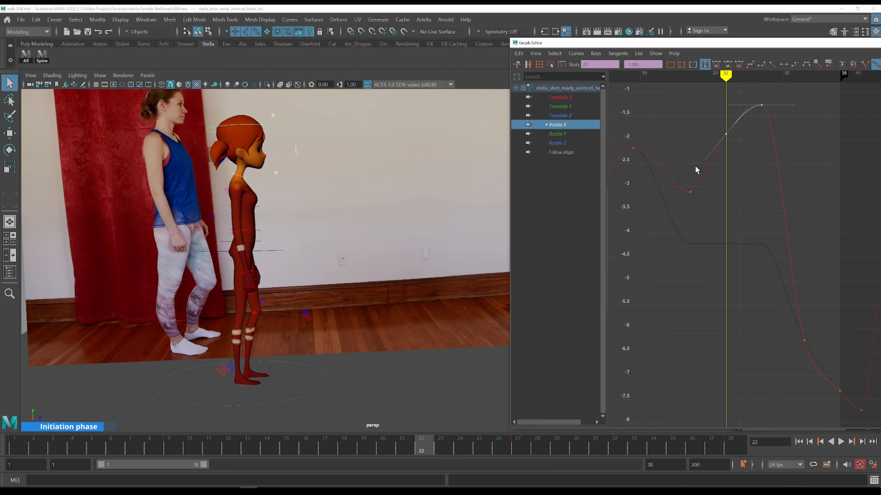
pyautogui.hotkey('alt', '.')
pyautogui.hotkey('alt', '.')
pyautogui.hotkey('alt', '.')
pyautogui.hotkey('alt', '.')
pyautogui.hotkey('alt', '.')
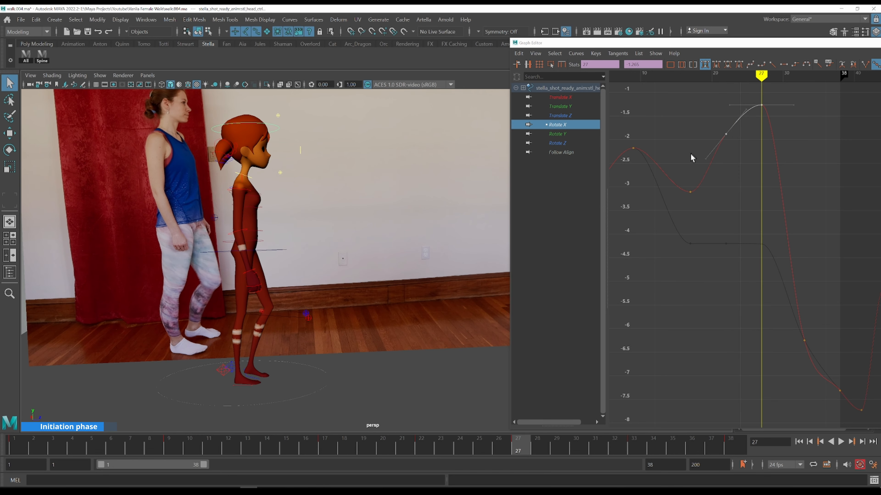
pyautogui.scroll(-3, 690, 154)
pyautogui.press('k')
pyautogui.click(674, 169)
pyautogui.hotkey('alt', '.')
pyautogui.hotkey('alt', '.')
pyautogui.hotkey('alt', '.')
pyautogui.hotkey('alt', '.')
pyautogui.hotkey('alt', '.')
pyautogui.hotkey('alt', '.')
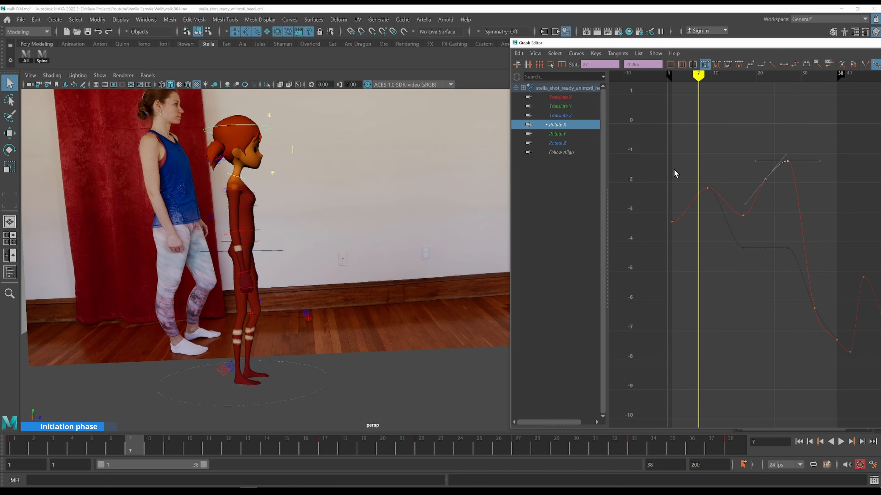
pyautogui.hotkey('alt', '.')
pyautogui.hotkey('alt', '.')
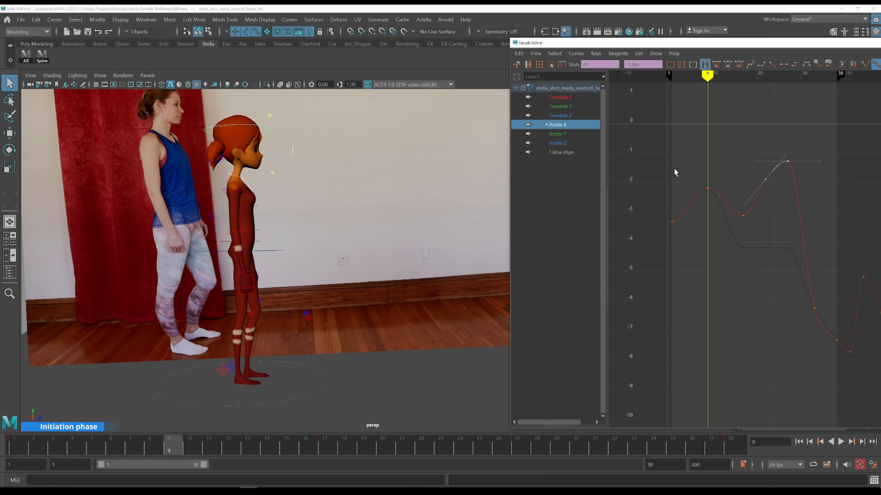
pyautogui.hotkey('alt', '.')
pyautogui.hotkey('alt', '.')
pyautogui.hotkey('alt', '.')
pyautogui.hotkey('alt', '.')
pyautogui.hotkey('alt', '.')
pyautogui.hotkey('alt', '.')
pyautogui.hotkey('alt', '.')
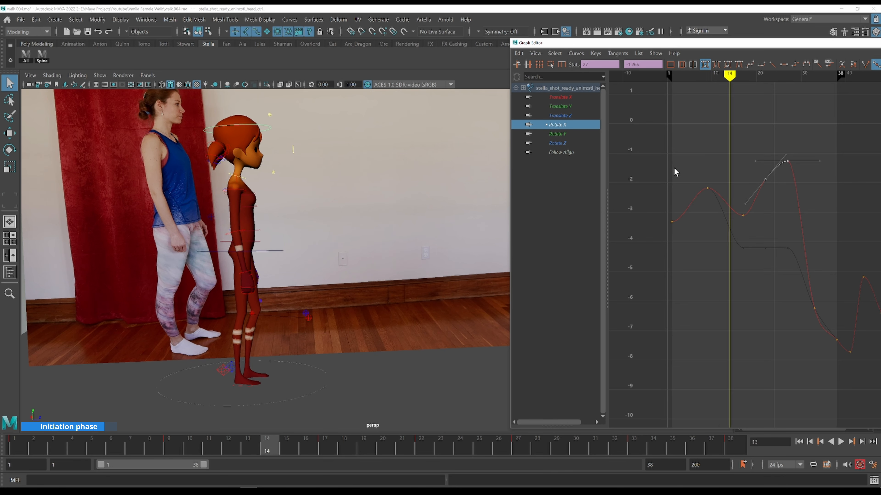
pyautogui.press('k')
pyautogui.click(702, 170)
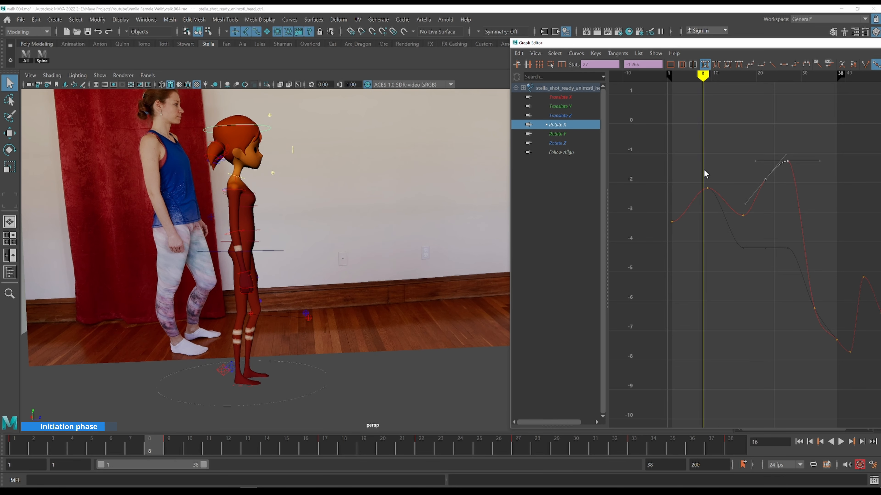
pyautogui.hotkey('alt', '.')
pyautogui.hotkey('alt', '.')
pyautogui.hotkey('alt', '.')
pyautogui.hotkey('alt', '.')
pyautogui.hotkey('alt', '.')
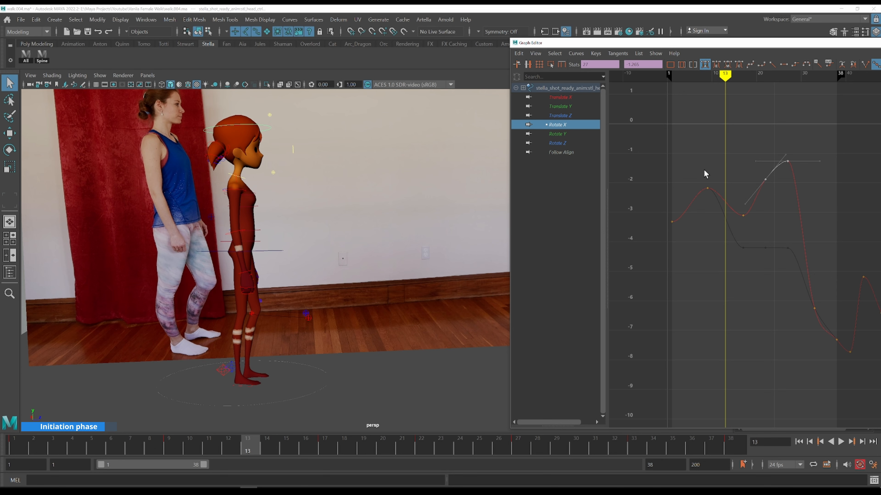
pyautogui.hotkey('alt', '.')
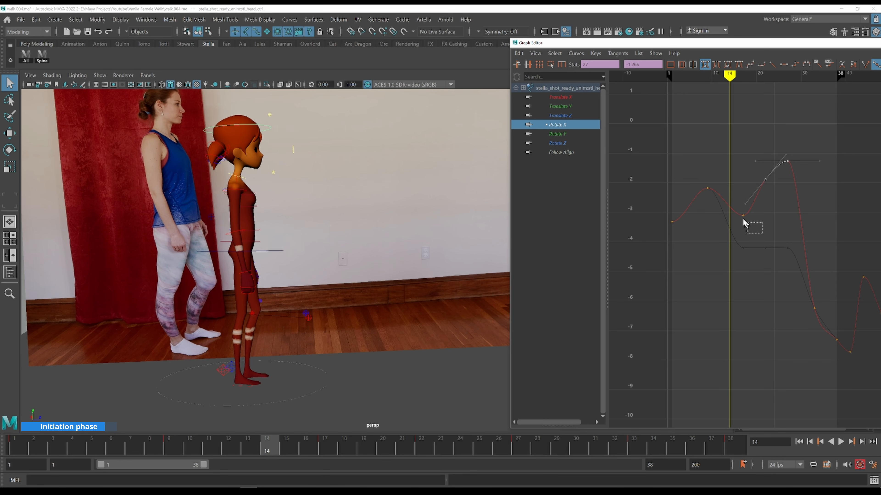
# Raise the head Rotate X key at frame 17 to about -2.7
pyautogui.hotkey('alt', '.')
pyautogui.hotkey('alt', '.')
pyautogui.click(760, 228)
pyautogui.hotkey('alt', '.')
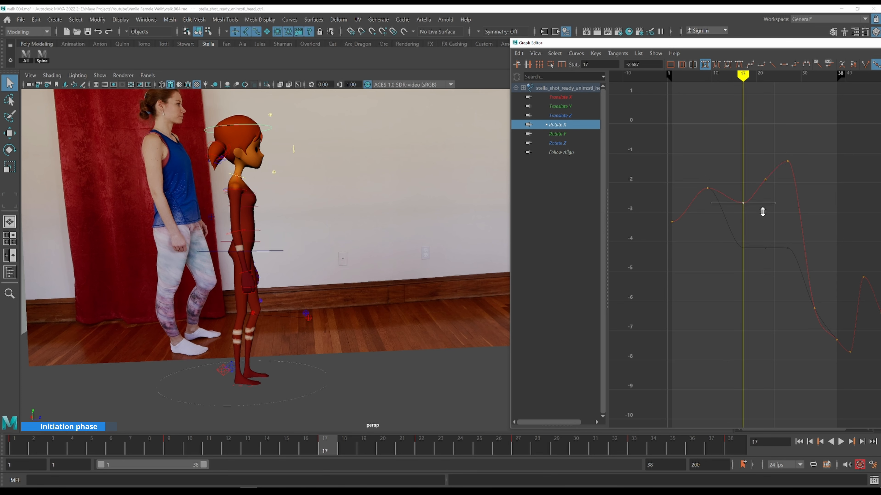
pyautogui.hotkey('alt', '.')
pyautogui.hotkey('alt', '.')
pyautogui.hotkey('alt', '.')
pyautogui.hotkey('alt', '.')
pyautogui.hotkey('alt', '.')
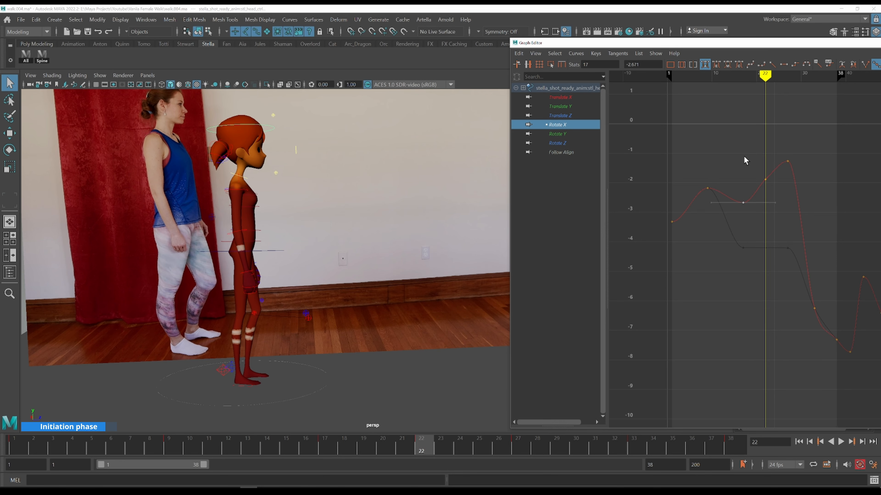
# Step back and forth around frames 22 to 27, comparing the head with the reference
pyautogui.hotkey('alt', '.')
pyautogui.hotkey('alt', '.')
pyautogui.hotkey('alt', '.')
pyautogui.hotkey('alt', '.')
pyautogui.hotkey('alt', '.')
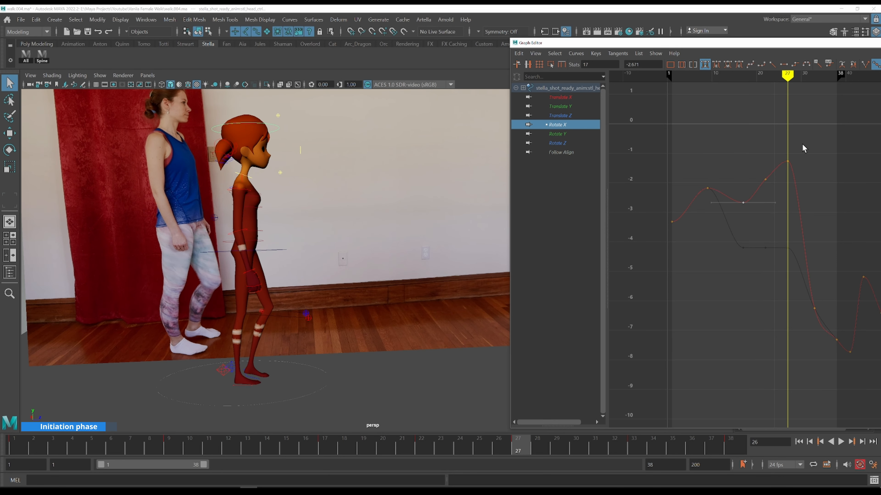
pyautogui.hotkey('alt', ',')
pyautogui.hotkey('alt', '.')
pyautogui.hotkey('alt', ',')
pyautogui.hotkey('alt', '.')
pyautogui.moveTo(799, 176); pyautogui.dragTo(799, 176)
pyautogui.hotkey('alt', ',')
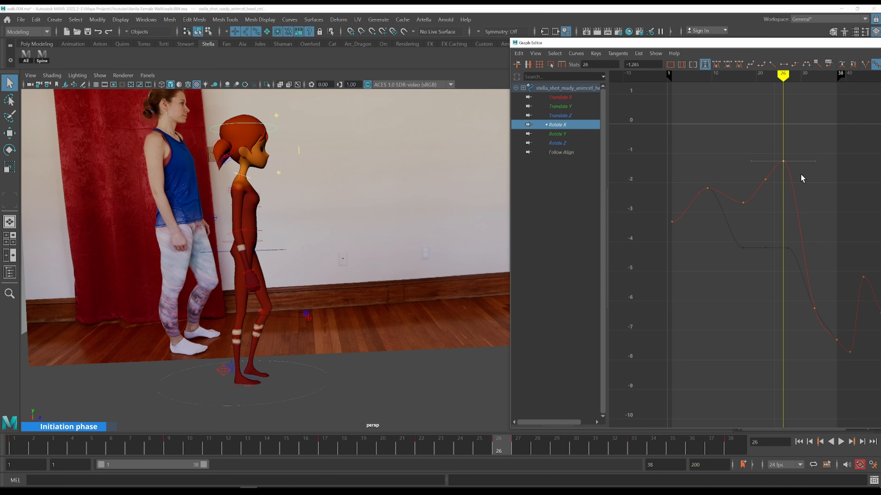
pyautogui.hotkey('alt', ',')
# Lower the head Rotate X key near frame 33, adjusting its tangent
pyautogui.keyDown('alt'); pyautogui.moveTo(790, 153); pyautogui.dragTo(823, 161, button='right'); pyautogui.keyUp('alt')
pyautogui.keyDown('alt'); pyautogui.moveTo(810, 195); pyautogui.dragTo(713, 160, button='middle'); pyautogui.keyUp('alt')
pyautogui.hotkey('alt', '.')
pyautogui.hotkey('alt', '.')
pyautogui.hotkey('alt', '.')
pyautogui.hotkey('alt', '.')
pyautogui.hotkey('alt', '.')
pyautogui.hotkey('alt', '.')
pyautogui.hotkey('alt', '.')
pyautogui.hotkey('alt', '.')
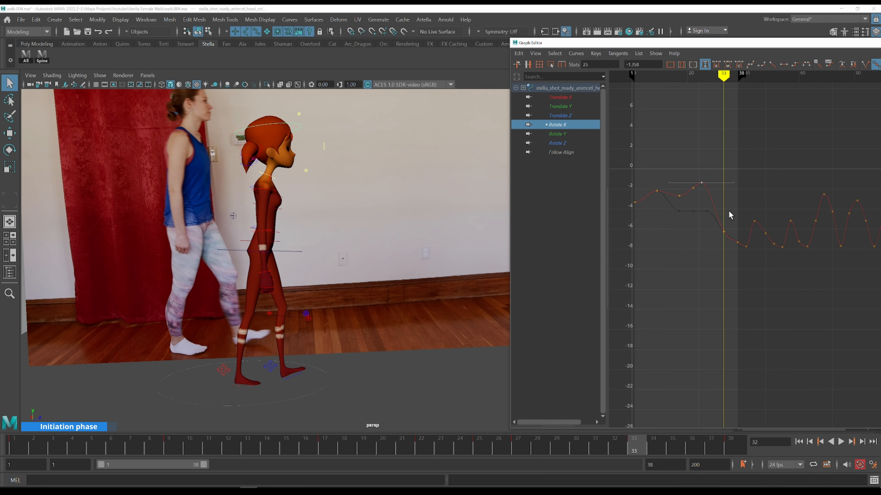
pyautogui.moveTo(746, 272); pyautogui.dragTo(746, 272)
pyautogui.keyDown('shift'); pyautogui.moveTo(734, 199); pyautogui.dragTo(734, 206, button='middle'); pyautogui.keyUp('shift')
# Scrub and step through frames 29 to 32, checking the head against the side reference
pyautogui.press('k')
pyautogui.click(700, 172)
pyautogui.hotkey('alt', '.')
pyautogui.hotkey('alt', '.')
pyautogui.hotkey('alt', '.')
pyautogui.hotkey('alt', '.')
pyautogui.hotkey('alt', '.')
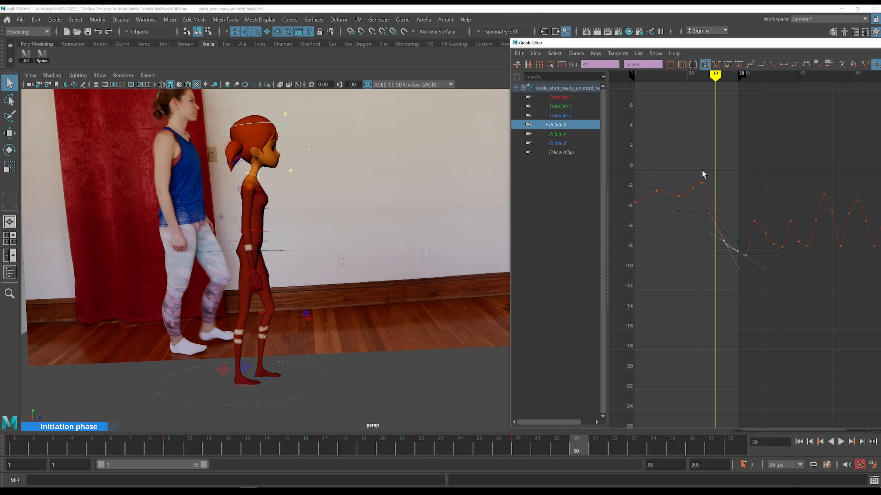
pyautogui.hotkey('alt', '.')
pyautogui.hotkey('alt', '.')
pyautogui.press('k')
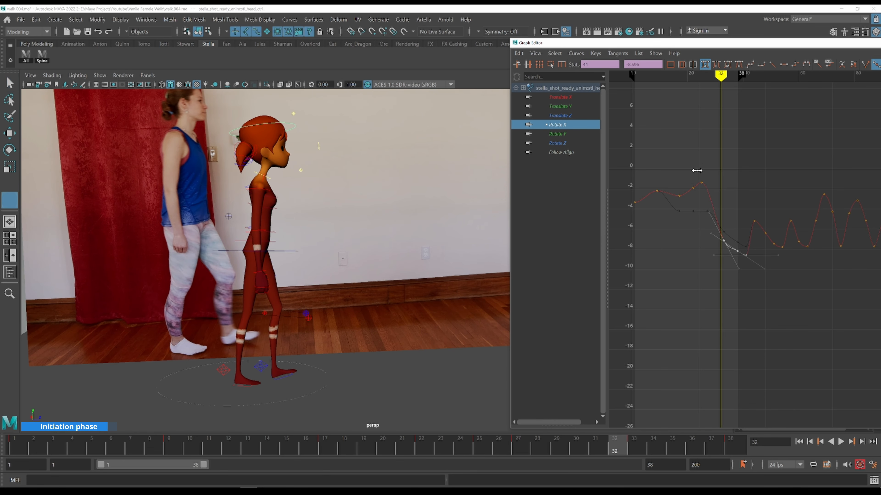
pyautogui.click(697, 168)
pyautogui.hotkey('alt', '.')
pyautogui.hotkey('alt', '.')
pyautogui.hotkey('alt', '.')
pyautogui.hotkey('alt', '.')
pyautogui.hotkey('alt', '.')
pyautogui.hotkey('alt', '.')
pyautogui.hotkey('alt', '.')
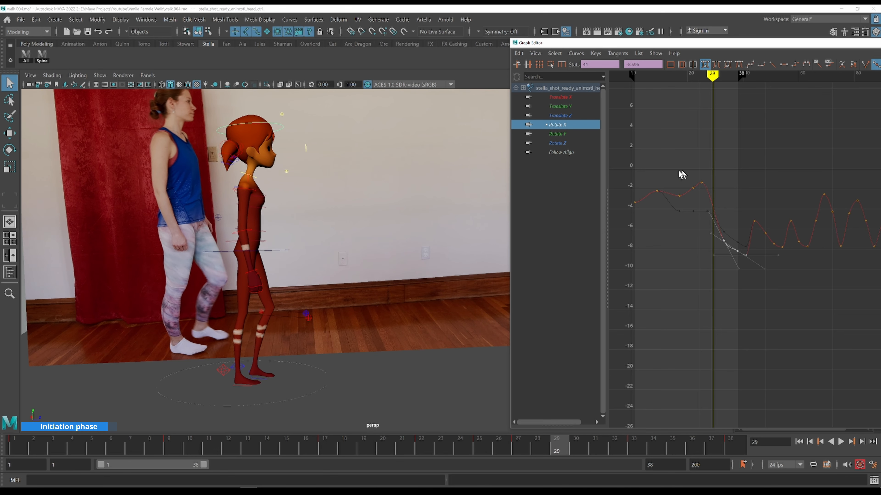
# Select the spine controls together with the neck control to show their curves
pyautogui.click(260, 177)
pyautogui.click(261, 180)
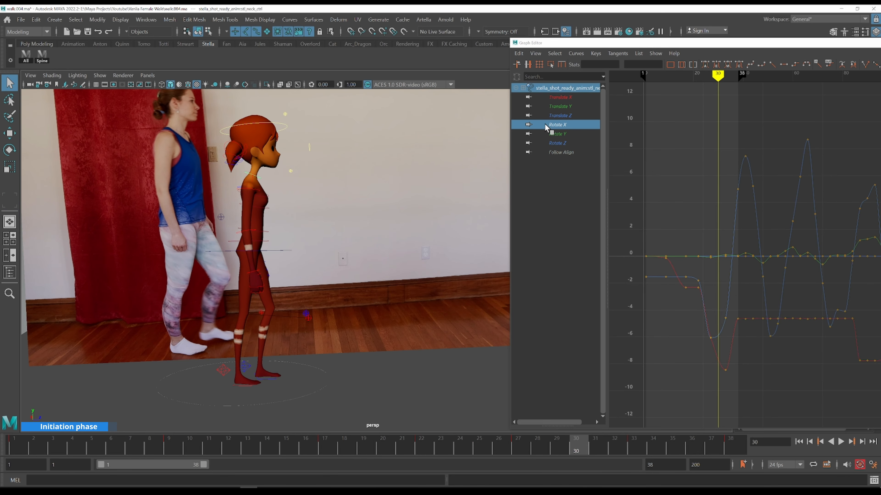
pyautogui.press('k')
pyautogui.click(685, 173)
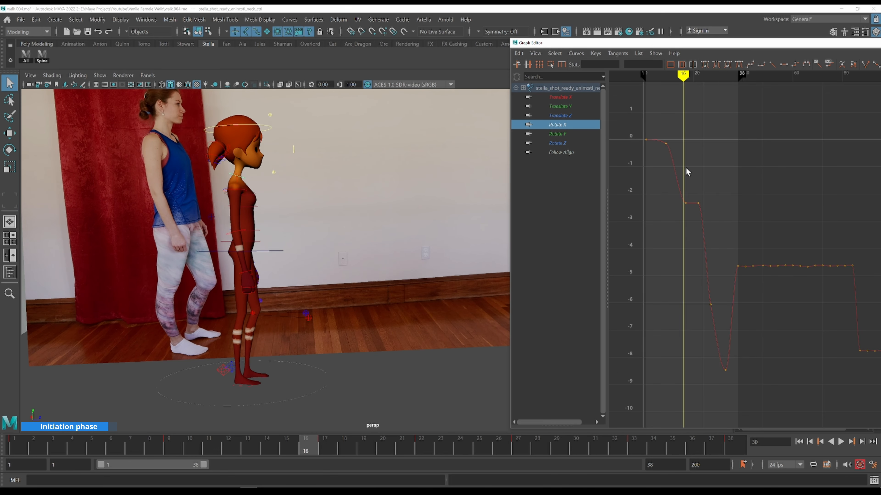
pyautogui.click(42, 57)
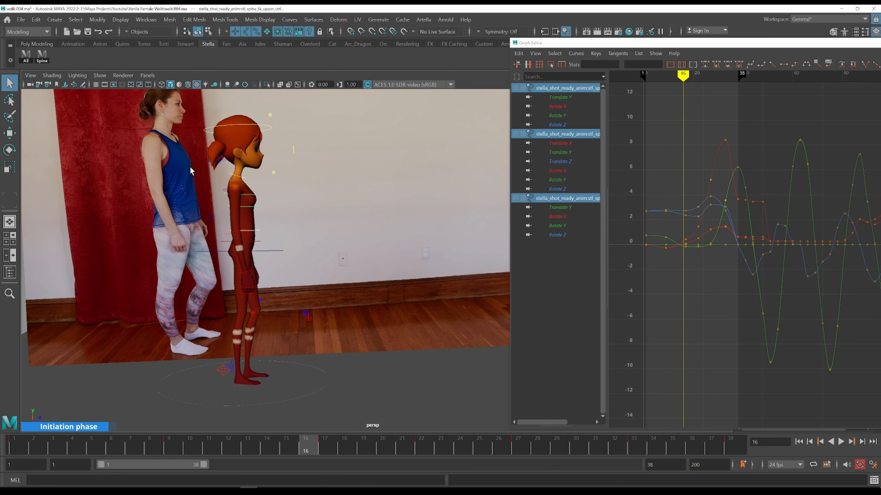
pyautogui.keyDown('shift'); pyautogui.click(230, 176); pyautogui.keyUp('shift')
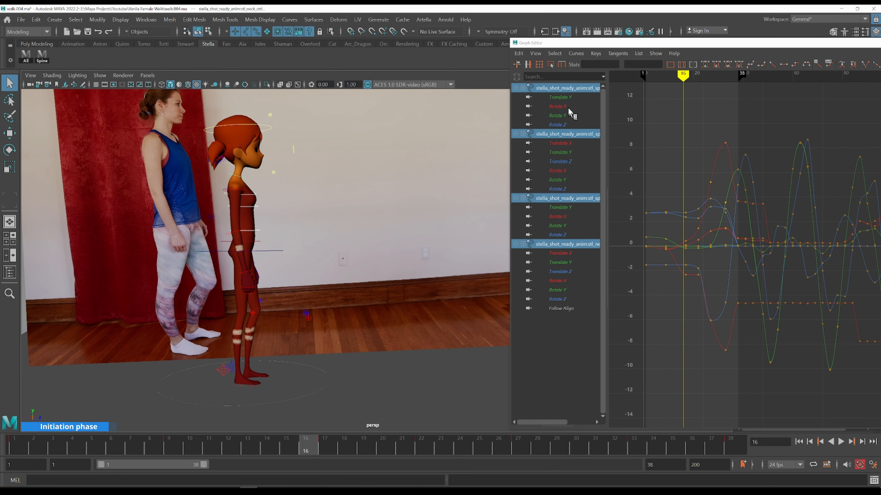
# Show only the Rotate X curves of the three spine controls and the neck control
pyautogui.click(558, 106)
pyautogui.keyDown('ctrl'); pyautogui.click(563, 171); pyautogui.keyUp('ctrl')
pyautogui.keyDown('ctrl'); pyautogui.click(572, 216); pyautogui.keyUp('ctrl')
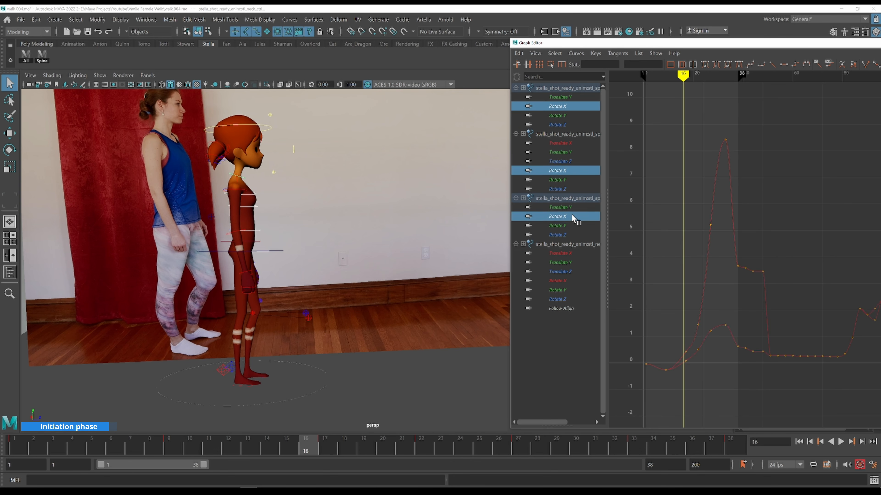
pyautogui.keyDown('ctrl'); pyautogui.click(575, 280); pyautogui.keyUp('ctrl')
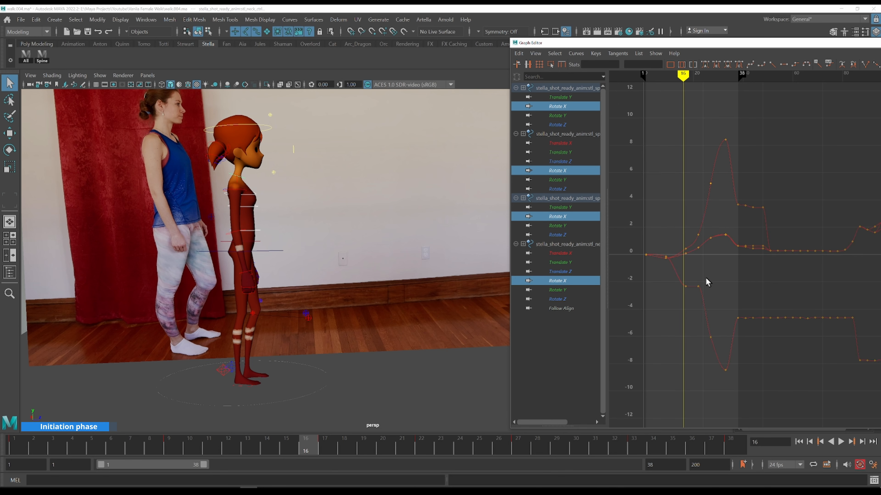
# Frame the Rotate X curves and raise selected keys on the neck Rotate X curve
pyautogui.moveTo(680, 292); pyautogui.dragTo(679, 293)
pyautogui.press('f')
pyautogui.keyDown('alt'); pyautogui.moveTo(702, 257); pyautogui.dragTo(606, 304, button='middle'); pyautogui.keyUp('alt')
pyautogui.keyDown('alt'); pyautogui.moveTo(693, 255); pyautogui.dragTo(635, 274, button='right'); pyautogui.keyUp('alt')
pyautogui.keyDown('shift'); pyautogui.moveTo(752, 289); pyautogui.dragTo(753, 287, button='middle'); pyautogui.keyUp('shift')
pyautogui.keyDown('alt'); pyautogui.keyDown('shift'); pyautogui.moveTo(753, 287); pyautogui.dragTo(755, 192, button='right'); pyautogui.keyUp('shift'); pyautogui.keyUp('alt')
# Scrub and step through frames 9 to 18, checking the spine and neck against the side reference
pyautogui.press('k')
pyautogui.moveTo(756, 164); pyautogui.dragTo(719, 155)
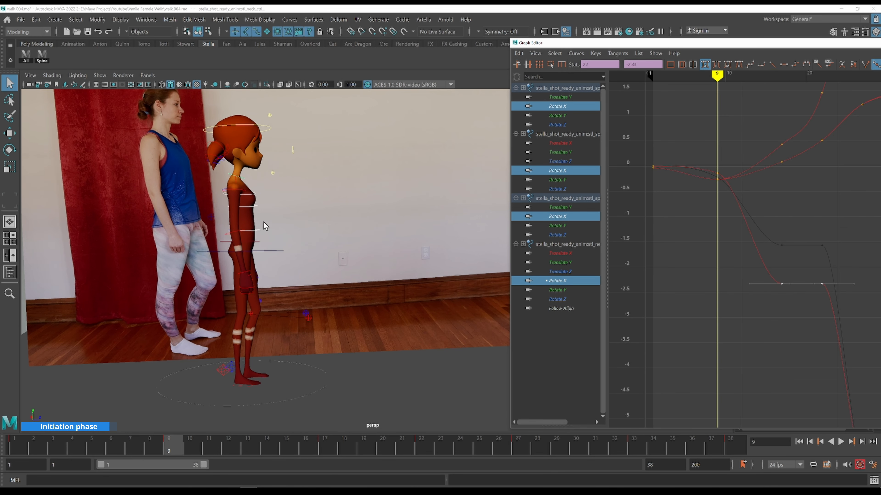
pyautogui.press('k')
pyautogui.moveTo(238, 205); pyautogui.dragTo(249, 202)
pyautogui.hotkey('alt', '.')
pyautogui.hotkey('alt', '.')
pyautogui.hotkey('alt', '.')
pyautogui.hotkey('alt', '.')
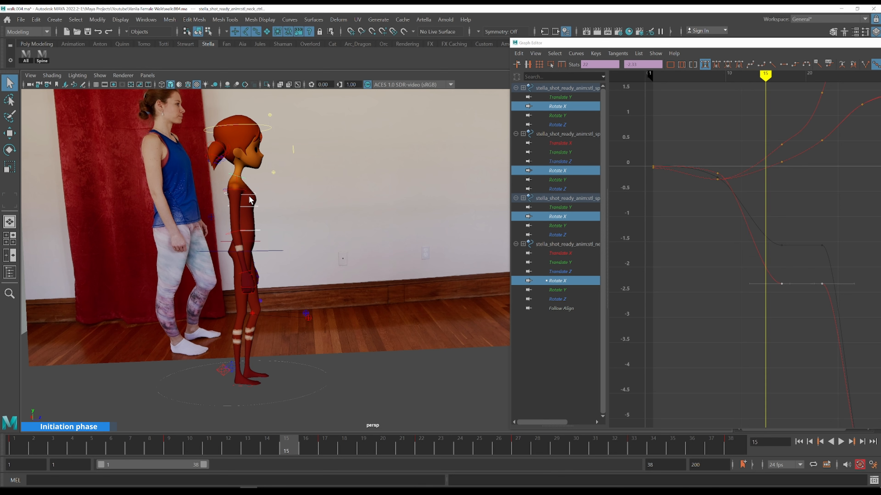
pyautogui.hotkey('alt', '.')
pyautogui.hotkey('alt', '.')
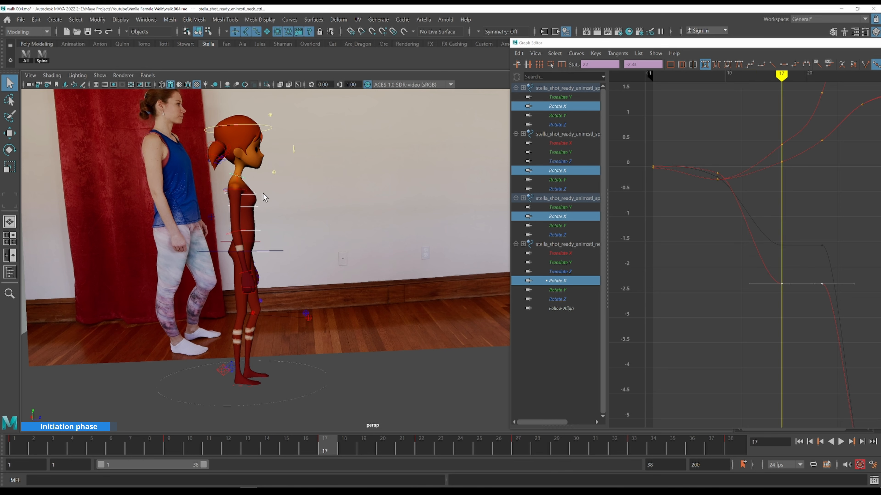
pyautogui.keyDown('alt'); pyautogui.moveTo(759, 201); pyautogui.dragTo(740, 201, button='middle'); pyautogui.keyUp('alt')
pyautogui.press(',')
pyautogui.hotkey('alt', '.')
pyautogui.hotkey('alt', '.')
pyautogui.hotkey('alt', '.')
pyautogui.hotkey('alt', '.')
pyautogui.hotkey('alt', '.')
pyautogui.hotkey('alt', '.')
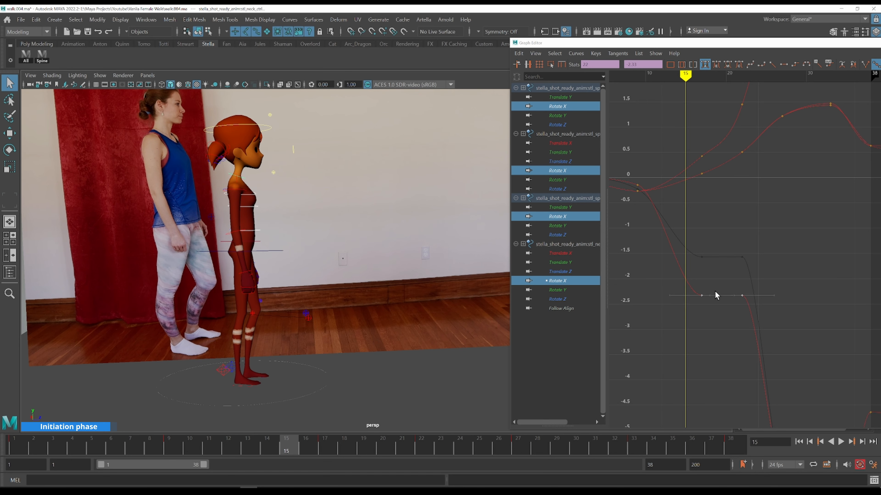
pyautogui.hotkey('alt', '.')
pyautogui.hotkey('alt', '.')
pyautogui.hotkey('alt', '.')
pyautogui.hotkey('alt', '.')
pyautogui.hotkey('alt', '.')
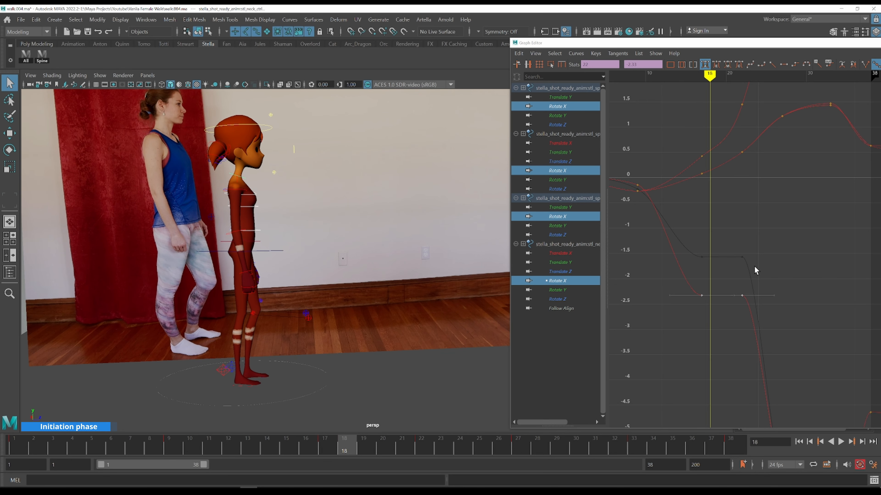
# Select and lower keys on the neck Rotate X curve around frames 17 to 20
pyautogui.hotkey('alt', '.')
pyautogui.moveTo(732, 262); pyautogui.dragTo(770, 304)
# Step through frames 16 to 26, comparing the spine and neck with the side reference
pyautogui.hotkey('alt', '.')
pyautogui.moveTo(699, 254); pyautogui.dragTo(694, 273, button='middle')
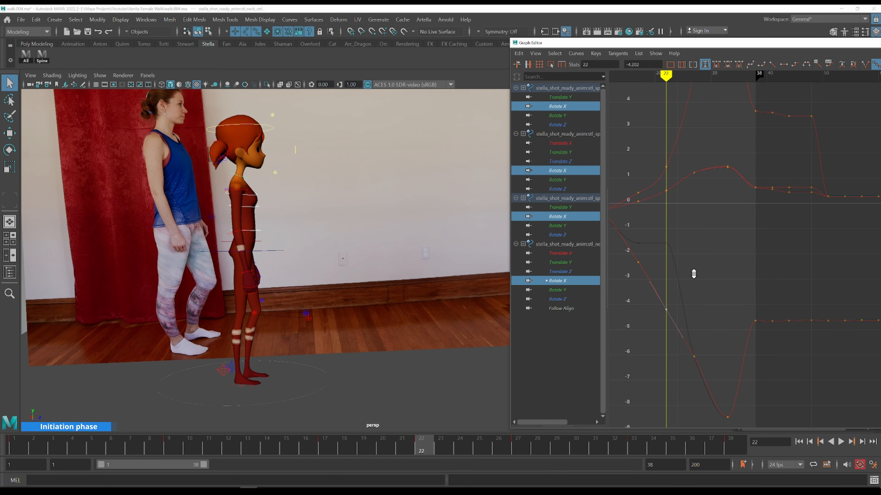
pyautogui.press('k')
pyautogui.moveTo(647, 161)
pyautogui.mouseDown()
pyautogui.moveTo(623, 158)
pyautogui.moveTo(637, 164)
pyautogui.mouseUp()
pyautogui.hotkey('alt', '.')
pyautogui.hotkey('alt', '.')
pyautogui.hotkey('alt', '.')
pyautogui.hotkey('alt', '.')
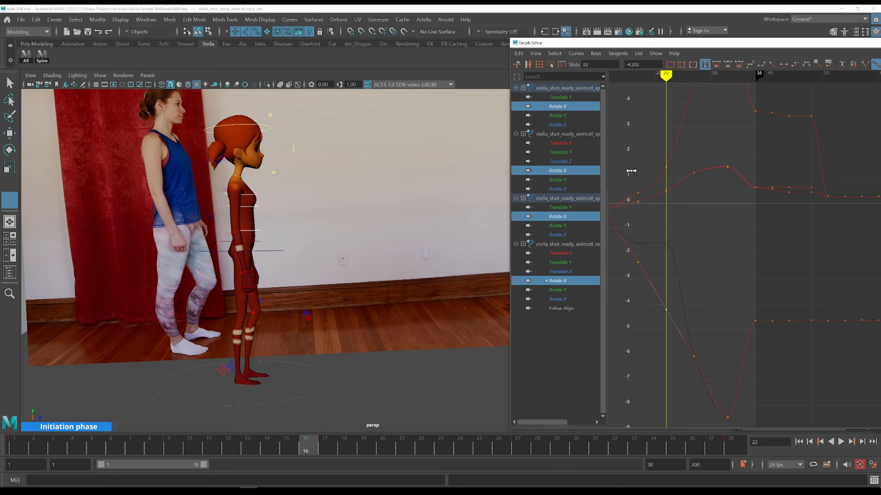
pyautogui.hotkey('alt', '.')
pyautogui.hotkey('alt', '.')
pyautogui.hotkey('alt', '.')
pyautogui.hotkey('alt', '.')
pyautogui.hotkey('alt', '.')
pyautogui.hotkey('alt', '.')
pyautogui.hotkey('alt', '.')
pyautogui.hotkey('alt', '.')
# Adjust keys on the neck Rotate X curve near frame 26 and step ahead to frame 28
pyautogui.hotkey('alt', '.')
pyautogui.hotkey('alt', '.')
pyautogui.hotkey('alt', '.')
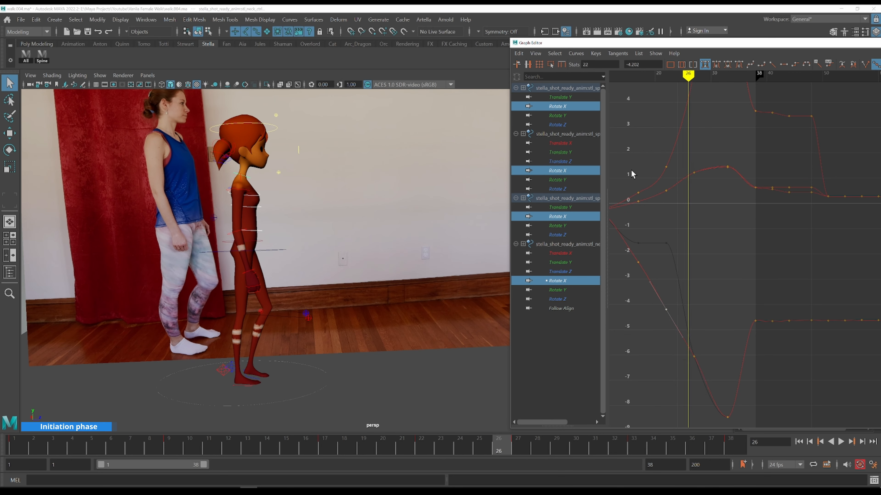
pyautogui.keyDown('alt'); pyautogui.keyDown('shift'); pyautogui.moveTo(764, 261); pyautogui.dragTo(760, 264, button='right'); pyautogui.keyUp('shift'); pyautogui.keyUp('alt')
pyautogui.keyDown('alt'); pyautogui.moveTo(746, 258); pyautogui.dragTo(719, 243, button='middle'); pyautogui.keyUp('alt')
pyautogui.hotkey('alt', '.')
pyautogui.hotkey('alt', '.')
pyautogui.hotkey('alt', '.')
pyautogui.hotkey('alt', '.')
pyautogui.hotkey('alt', '.')
pyautogui.hotkey('alt', '.')
pyautogui.hotkey('alt', '.')
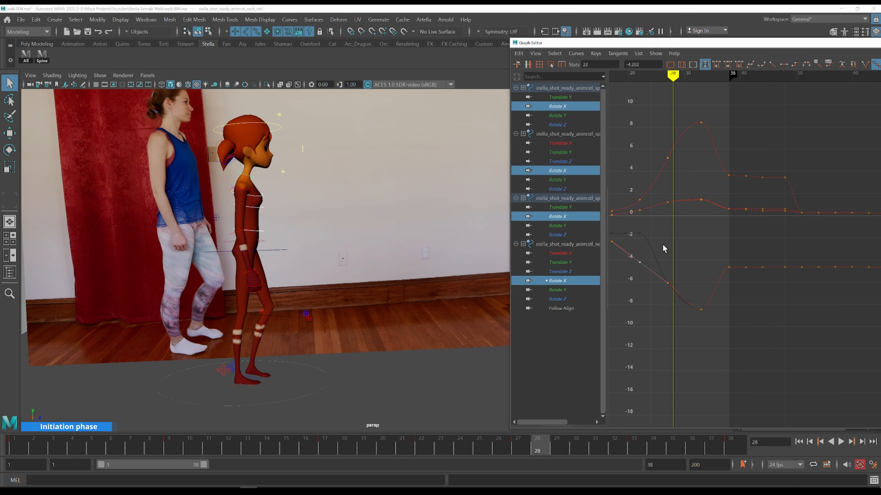
# Close the Graph Editor and playblast the side view of the initiation phase
pyautogui.moveTo(664, 43); pyautogui.dragTo(417, 25)
pyautogui.click(772, 24)
pyautogui.rightClick(177, 443)
pyautogui.click(194, 439)
pyautogui.click(414, 252)
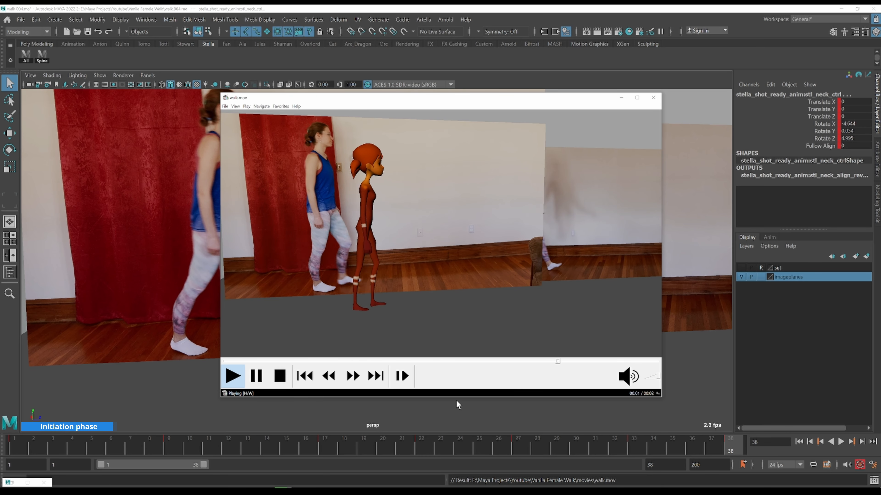
# Switch to the front camera and playblast the front view for review
pyautogui.click(653, 98)
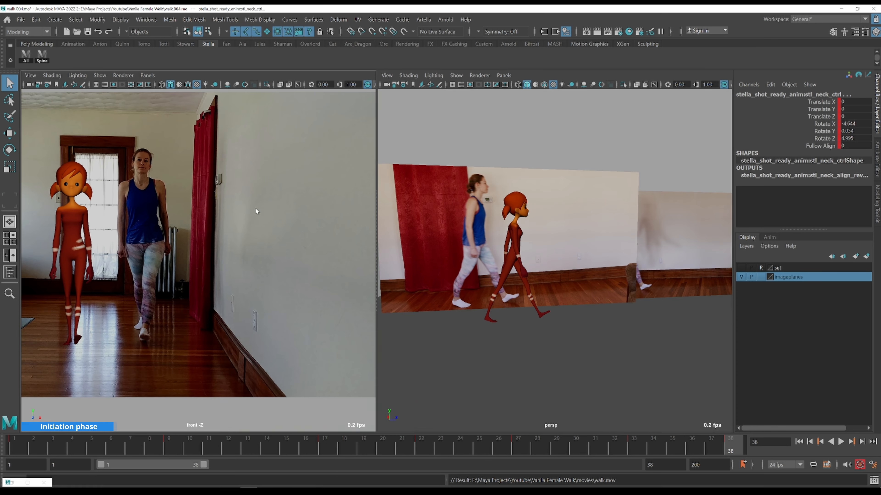
pyautogui.press('space')
pyautogui.rightClick(335, 443)
pyautogui.click(350, 439)
pyautogui.click(416, 252)
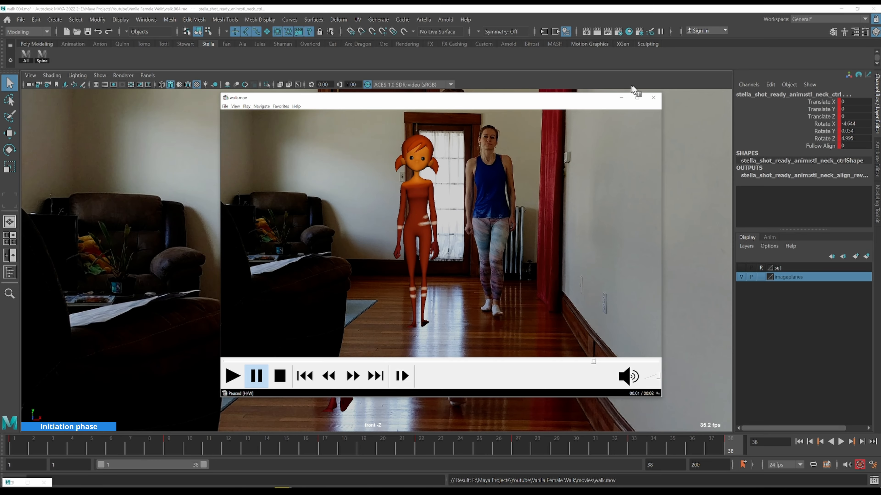
pyautogui.click(654, 97)
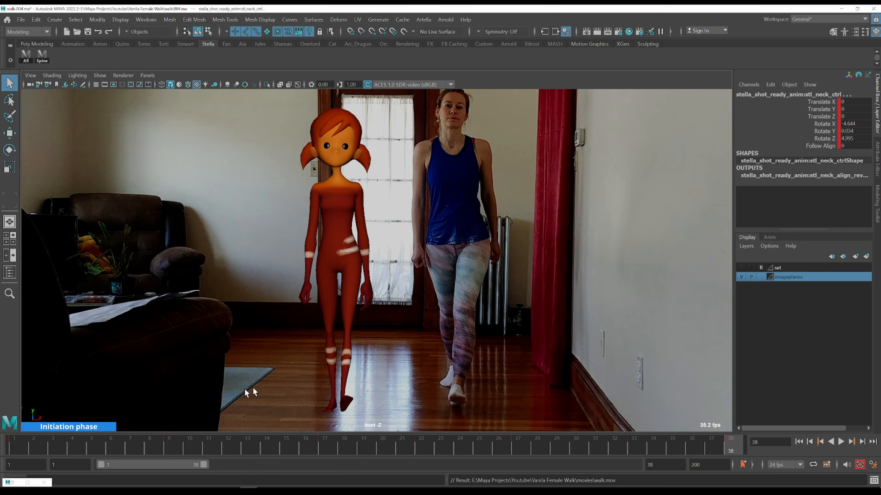
# Return to the perspective view and extend the playback range to frame 85
pyautogui.click(22, 442)
pyautogui.press('space')
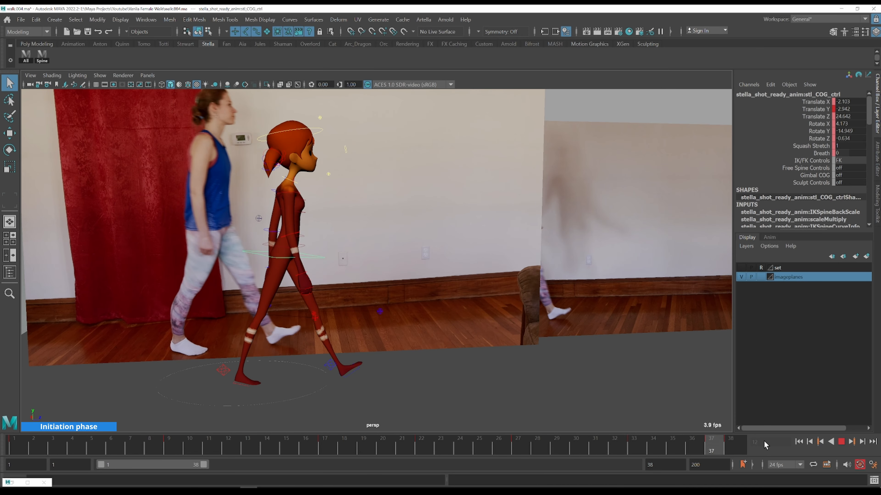
pyautogui.moveTo(203, 465); pyautogui.dragTo(328, 465)
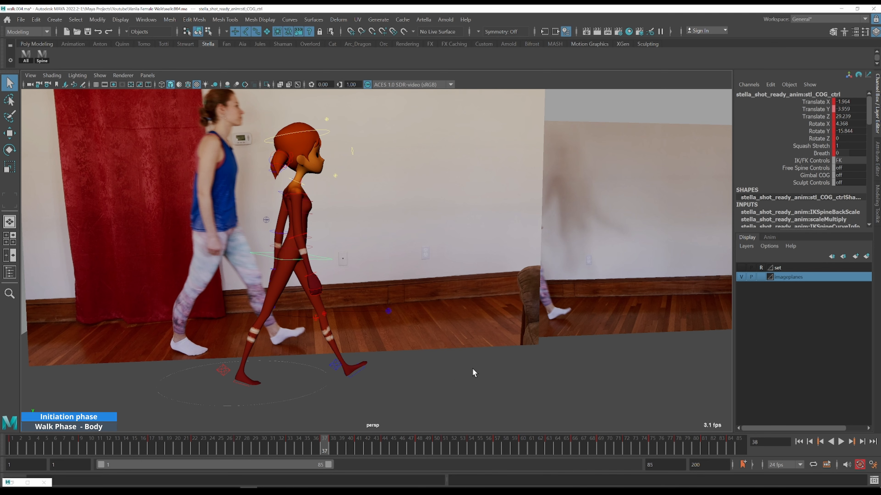
# Open the COG curves in the Graph Editor and frame its Rotate X curve
pyautogui.hotkey('shift', 'g')
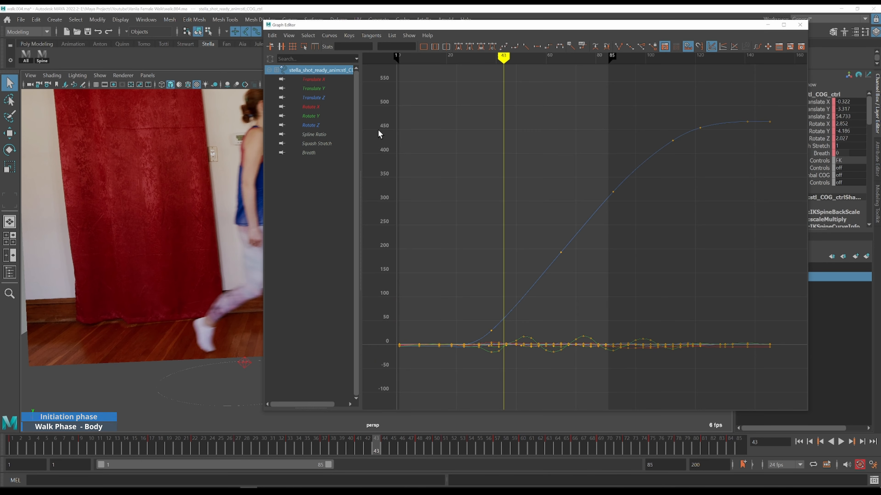
pyautogui.click(313, 88)
pyautogui.moveTo(442, 262); pyautogui.dragTo(707, 371)
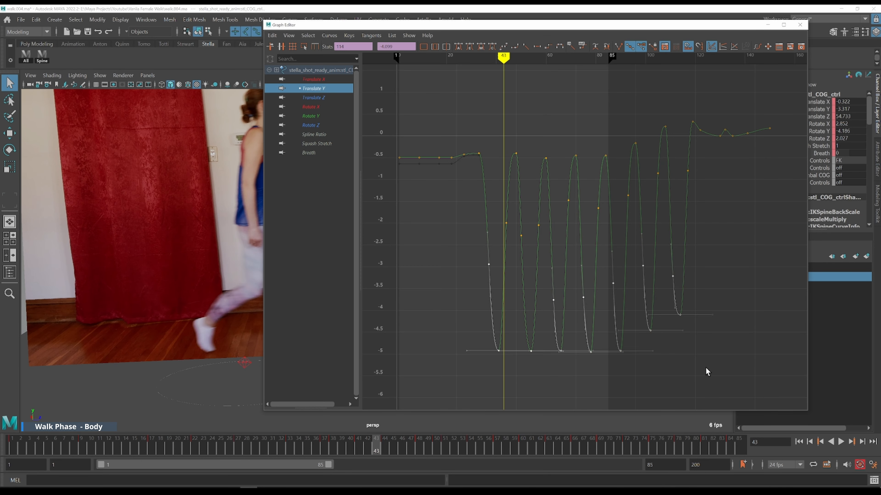
pyautogui.click(318, 108)
pyautogui.moveTo(451, 108); pyautogui.dragTo(609, 240)
pyautogui.press('f')
pyautogui.click(555, 230)
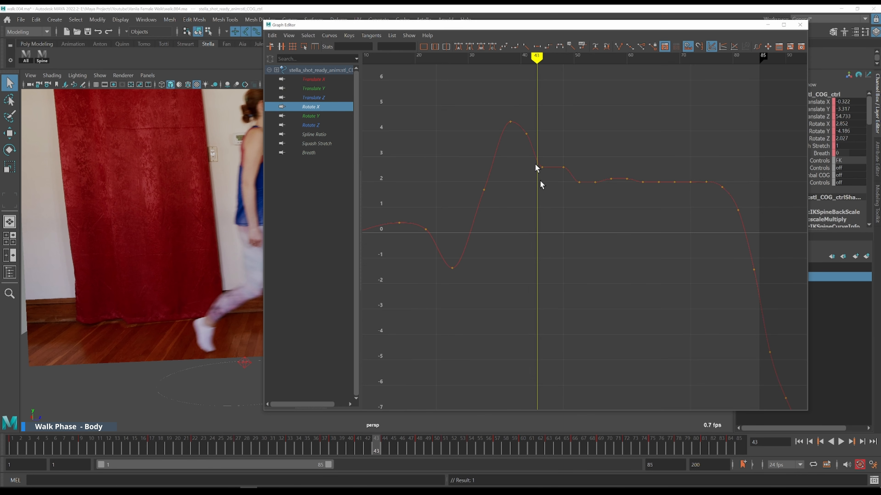
# Review the walk phase from frame 43 onward, comparing the COG with the side reference
pyautogui.moveTo(442, 27); pyautogui.dragTo(632, 40)
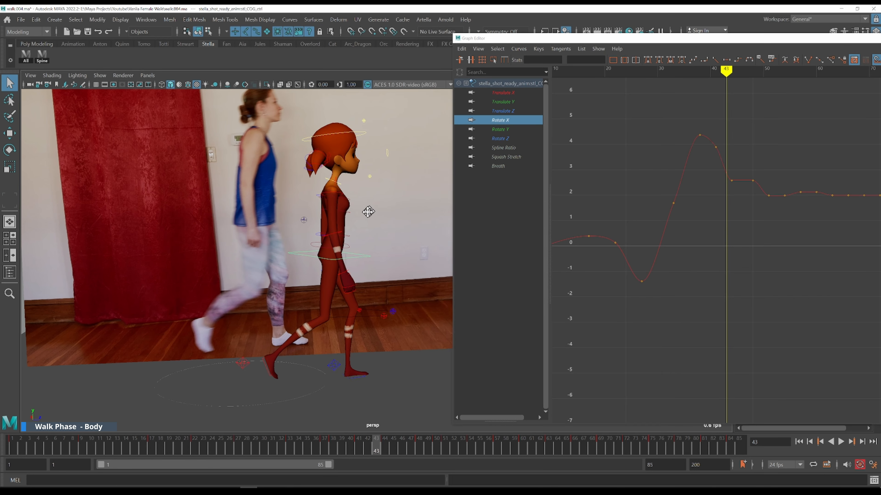
pyautogui.click(269, 445)
pyautogui.hotkey('alt', '.')
pyautogui.hotkey('alt', '.')
pyautogui.hotkey('alt', '.')
pyautogui.hotkey('alt', '.')
pyautogui.hotkey('alt', '.')
pyautogui.hotkey('alt', '.')
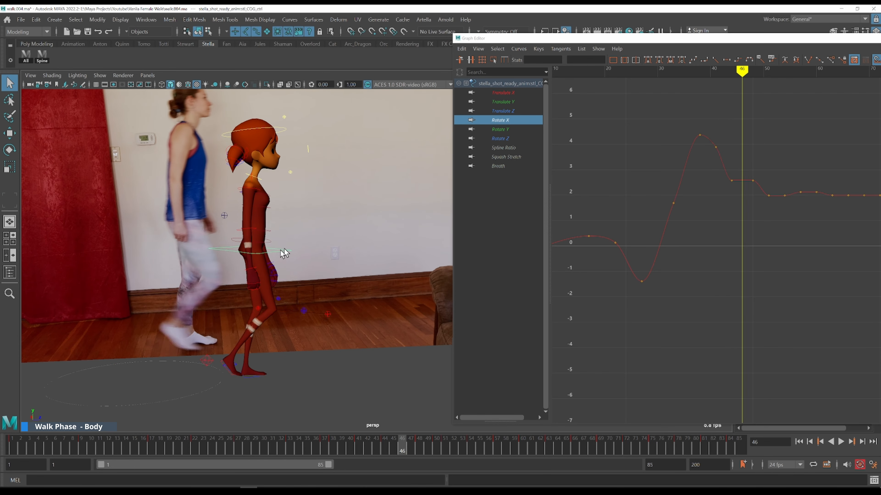
pyautogui.hotkey('alt', '.')
pyautogui.hotkey('alt', '.')
pyautogui.scroll(-4, 278, 225)
pyautogui.keyDown('alt'); pyautogui.moveTo(345, 238); pyautogui.dragTo(253, 242, button='middle'); pyautogui.keyUp('alt')
pyautogui.moveTo(202, 443); pyautogui.dragTo(472, 456)
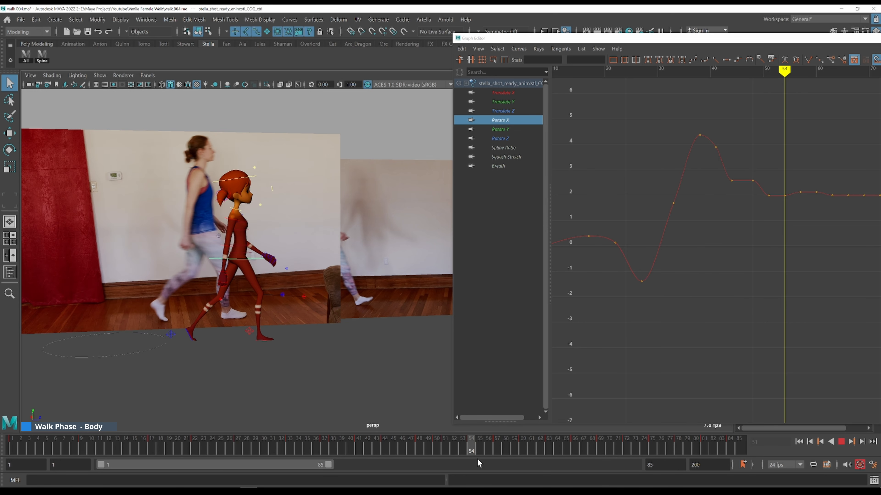
pyautogui.moveTo(304, 450); pyautogui.dragTo(501, 456)
# Step through frames 46 to 63, checking the COG Rotate X curve against the reference
pyautogui.keyDown('alt'); pyautogui.moveTo(731, 252); pyautogui.dragTo(607, 287, button='middle'); pyautogui.keyUp('alt')
pyautogui.press('k')
pyautogui.click(571, 159)
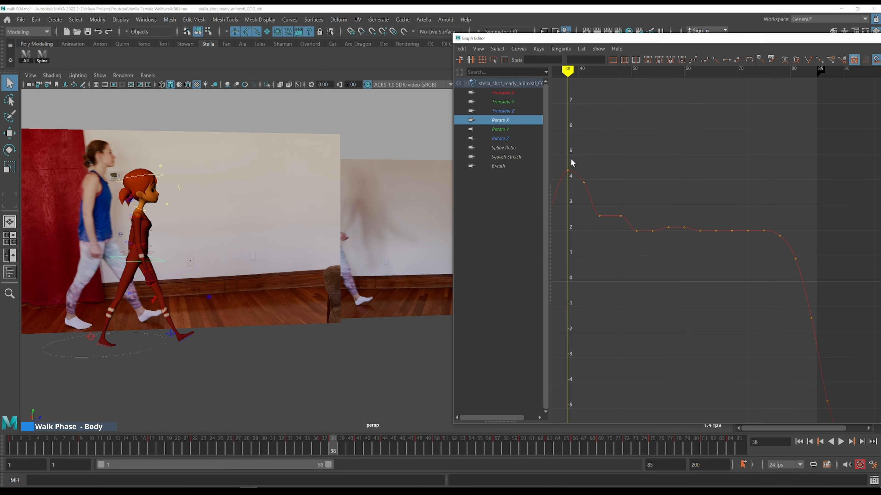
pyautogui.hotkey('alt', '.')
pyautogui.hotkey('alt', '.')
pyautogui.hotkey('alt', '.')
pyautogui.hotkey('alt', '.')
pyautogui.hotkey('alt', '.')
pyautogui.hotkey('alt', '.')
pyautogui.hotkey('alt', '.')
pyautogui.hotkey('alt', '.')
pyautogui.hotkey('alt', '.')
pyautogui.hotkey('alt', '.')
pyautogui.hotkey('alt', '.')
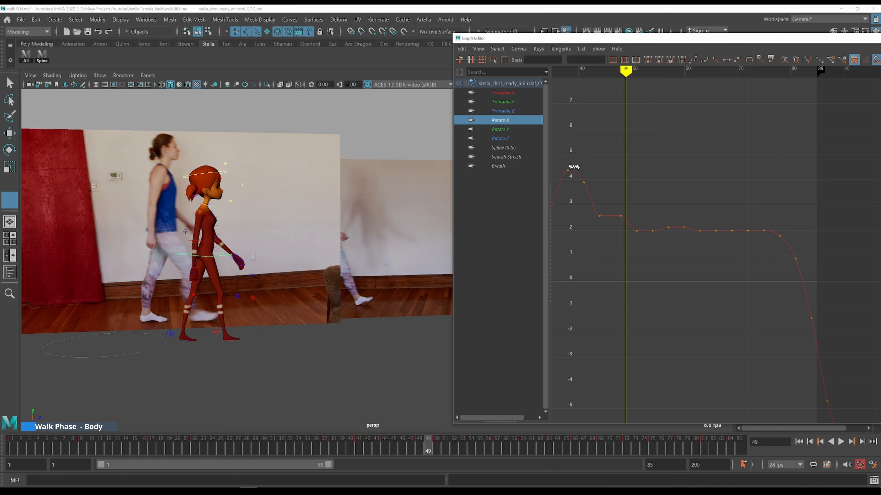
pyautogui.press('k')
pyautogui.click(569, 164)
pyautogui.hotkey('alt', '.')
pyautogui.hotkey('alt', '.')
pyautogui.hotkey('alt', '.')
pyautogui.hotkey('alt', '.')
pyautogui.hotkey('alt', '.')
pyautogui.hotkey('alt', '.')
pyautogui.hotkey('alt', '.')
pyautogui.hotkey('alt', '.')
pyautogui.hotkey('alt', '.')
pyautogui.hotkey('alt', '.')
pyautogui.hotkey('alt', '.')
pyautogui.hotkey('alt', '.')
pyautogui.hotkey('alt', '.')
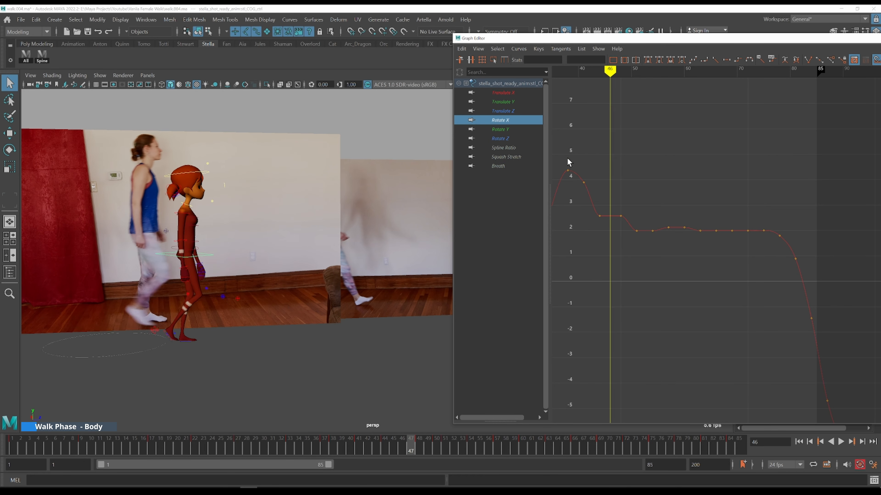
pyautogui.hotkey('alt', '.')
pyautogui.hotkey('alt', '.')
pyautogui.hotkey('alt', '.')
pyautogui.hotkey('alt', '.')
pyautogui.hotkey('alt', '.')
pyautogui.hotkey('alt', '.')
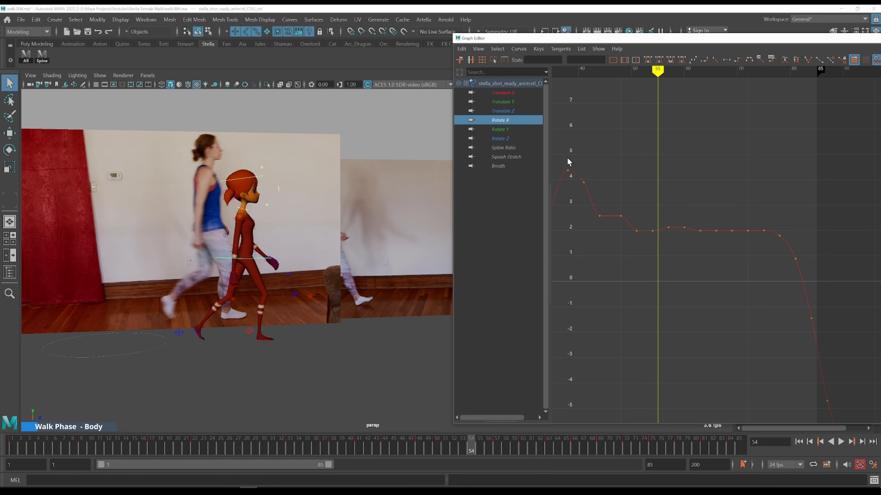
pyautogui.hotkey('alt', '.')
pyautogui.hotkey('alt', '.')
pyautogui.hotkey('alt', '.')
pyautogui.hotkey('alt', '.')
pyautogui.hotkey('alt', '.')
pyautogui.hotkey('alt', '.')
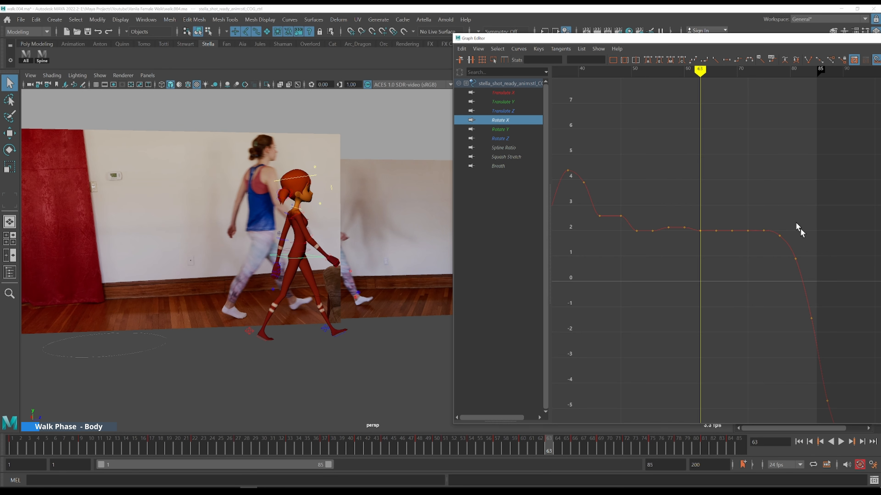
# Raise the COG Rotate X keys after the peak to about 3.2 and adjust the tangents near frame 45
pyautogui.moveTo(807, 272); pyautogui.dragTo(585, 167)
pyautogui.keyDown('shift'); pyautogui.moveTo(661, 184); pyautogui.dragTo(658, 179, button='middle'); pyautogui.keyUp('shift')
pyautogui.keyDown('shift'); pyautogui.moveTo(734, 274); pyautogui.dragTo(705, 245, button='middle'); pyautogui.keyUp('shift')
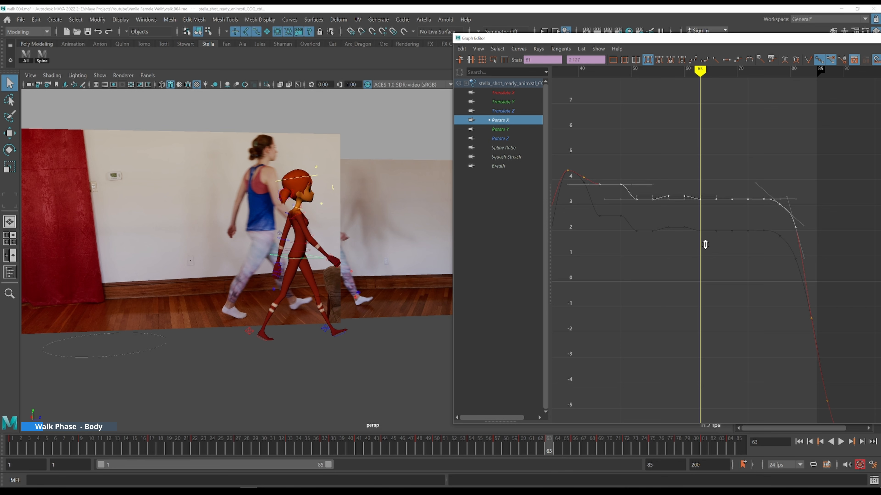
pyautogui.moveTo(600, 171); pyautogui.dragTo(611, 186)
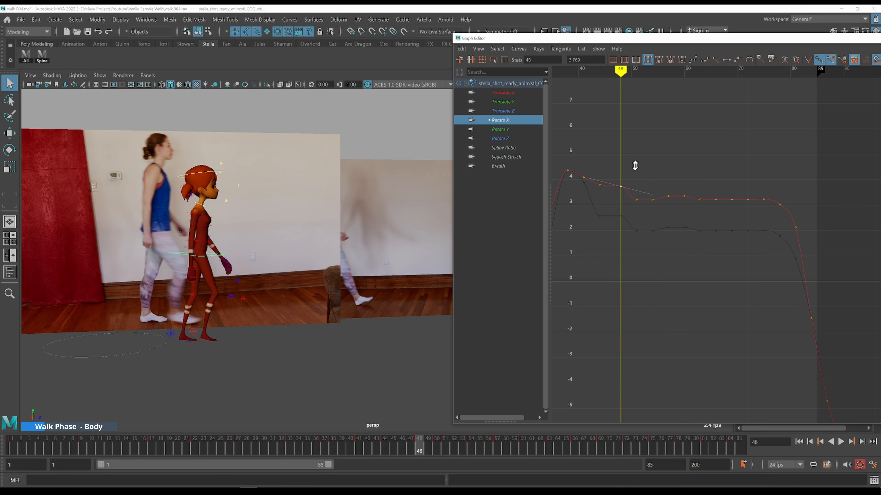
pyautogui.moveTo(584, 160); pyautogui.dragTo(585, 156)
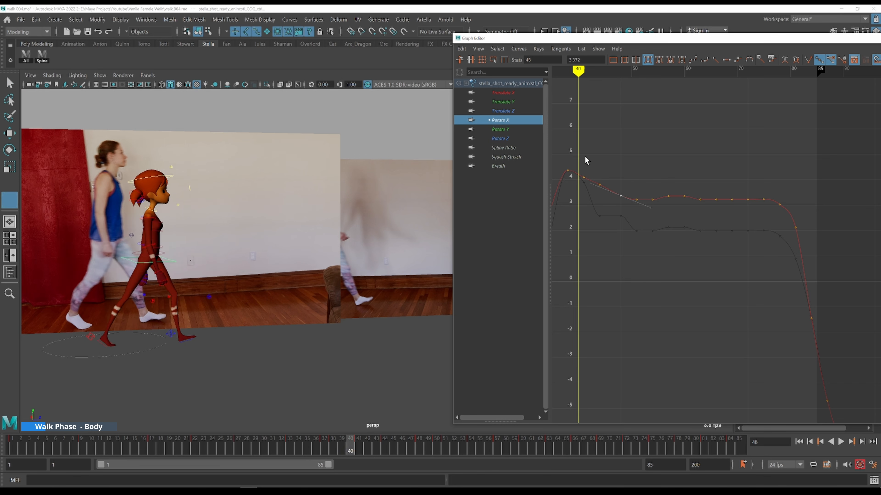
# Scrub through frames 40 to 60, inspecting the adjusted COG Rotate X curve
pyautogui.hotkey('alt', '.')
pyautogui.hotkey('alt', '.')
pyautogui.hotkey('alt', '.')
pyautogui.hotkey('alt', '.')
pyautogui.hotkey('alt', '.')
pyautogui.hotkey('alt', '.')
pyautogui.hotkey('alt', '.')
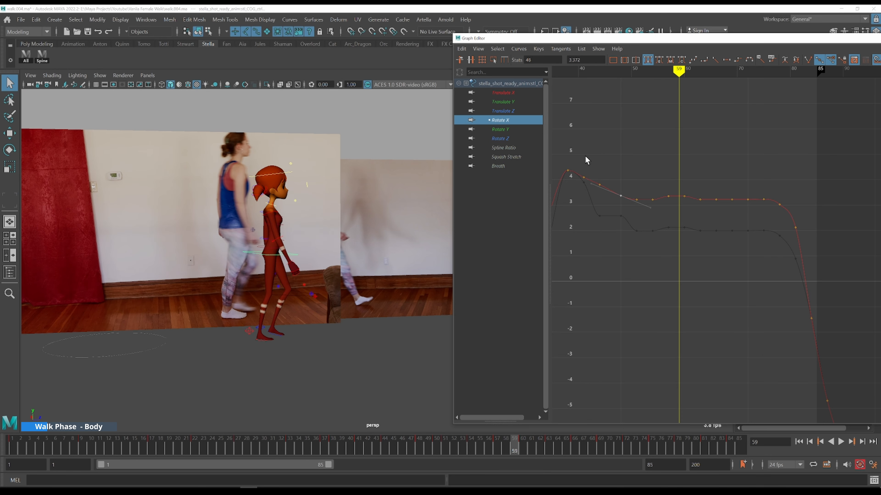
pyautogui.moveTo(635, 169); pyautogui.dragTo(667, 220)
pyautogui.press('f')
pyautogui.keyDown('alt'); pyautogui.keyDown('shift'); pyautogui.moveTo(737, 231); pyautogui.dragTo(739, 265, button='right'); pyautogui.keyUp('shift'); pyautogui.keyUp('alt')
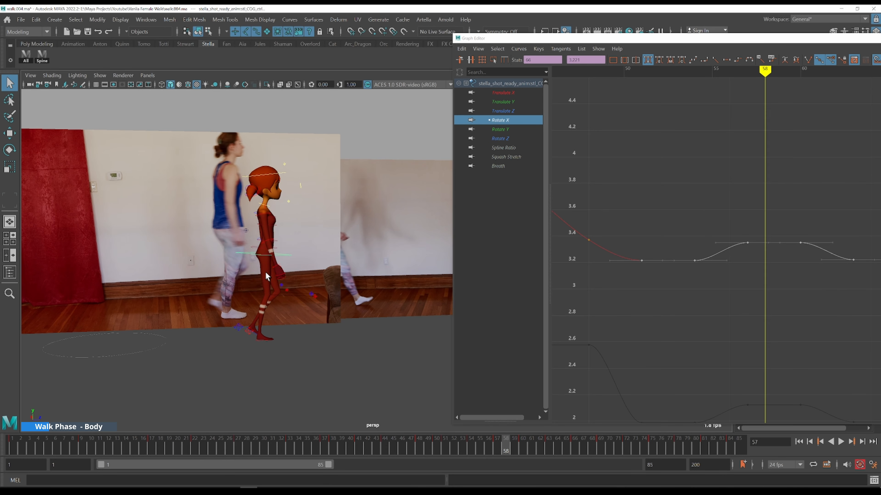
pyautogui.scroll(-3, 714, 245)
pyautogui.press('k')
pyautogui.click(595, 169)
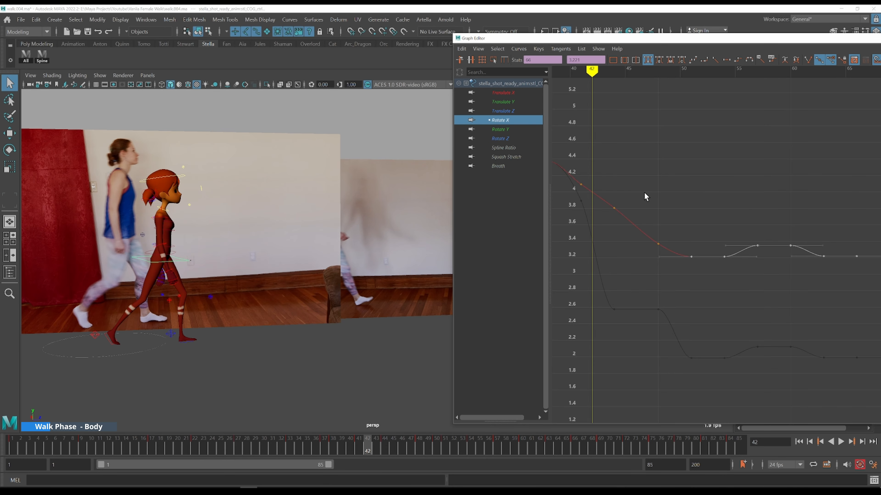
pyautogui.scroll(-3, 646, 194)
pyautogui.press('k')
pyautogui.click(641, 181)
# Play the animation and step through frames 51 to 56, checking the COG motion
pyautogui.hotkey('alt', 'v')
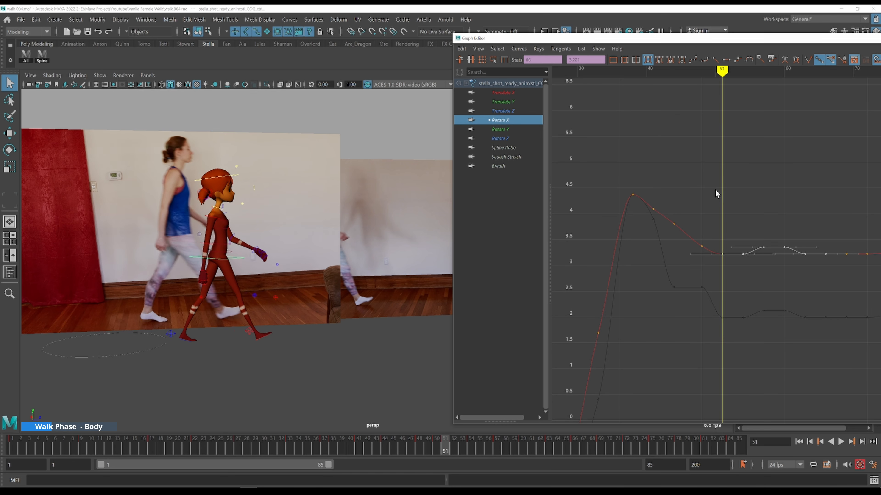
pyautogui.press('k')
pyautogui.click(636, 184)
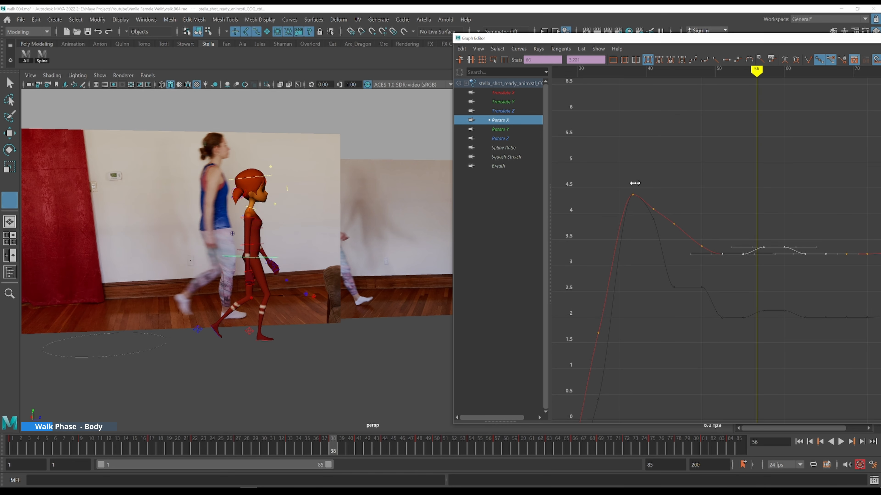
pyautogui.hotkey('alt', '.')
pyautogui.hotkey('alt', '.')
pyautogui.hotkey('alt', '.')
# Select the spine controls to load their curves in the Graph Editor
pyautogui.moveTo(649, 211); pyautogui.dragTo(699, 250)
pyautogui.press('k')
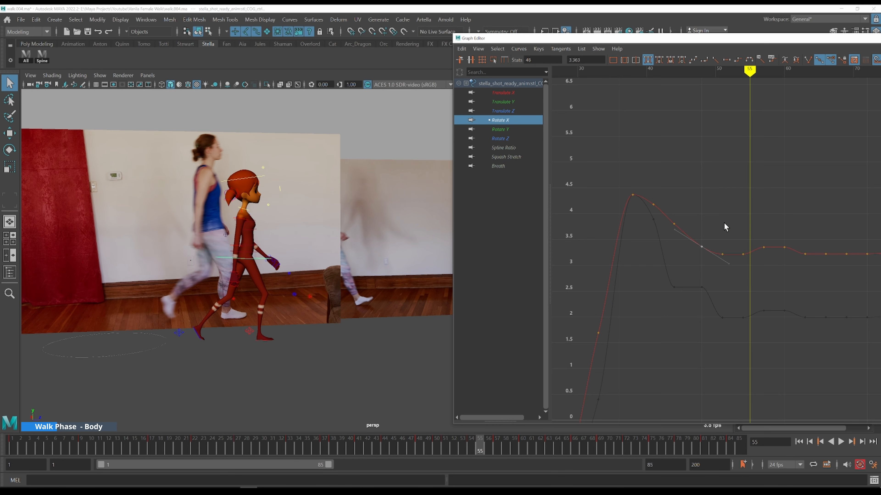
pyautogui.click(42, 56)
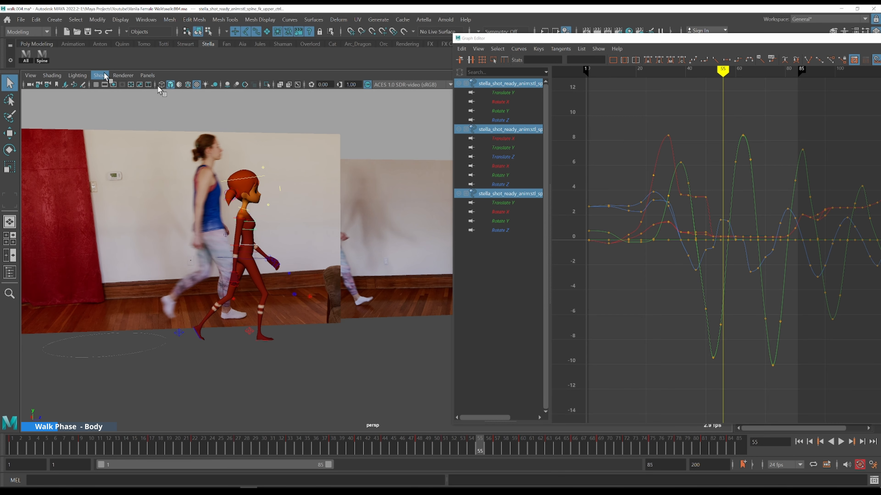
# Show only the Rotate X curves of the three spine controls in the Graph Editor
pyautogui.click(504, 110)
pyautogui.click(503, 104)
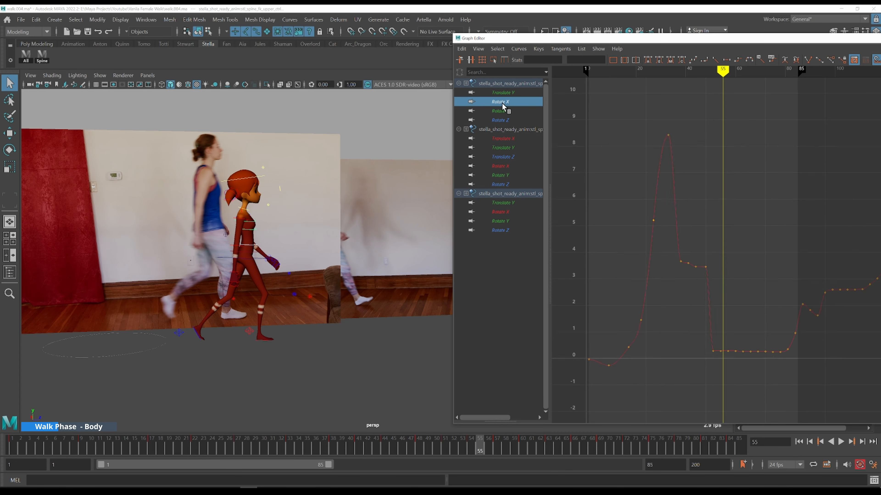
pyautogui.keyDown('ctrl'); pyautogui.click(505, 212); pyautogui.keyUp('ctrl')
pyautogui.keyDown('shift'); pyautogui.click(257, 260); pyautogui.keyUp('shift')
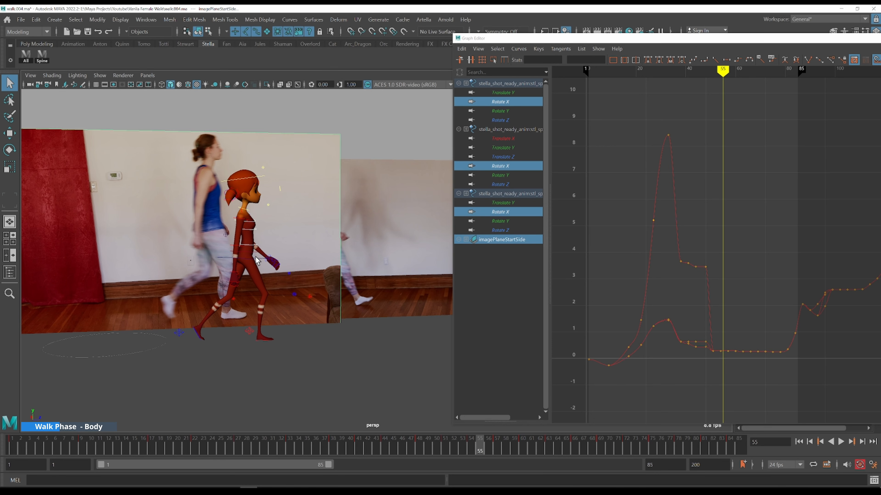
pyautogui.hotkey('ctrl', 'z')
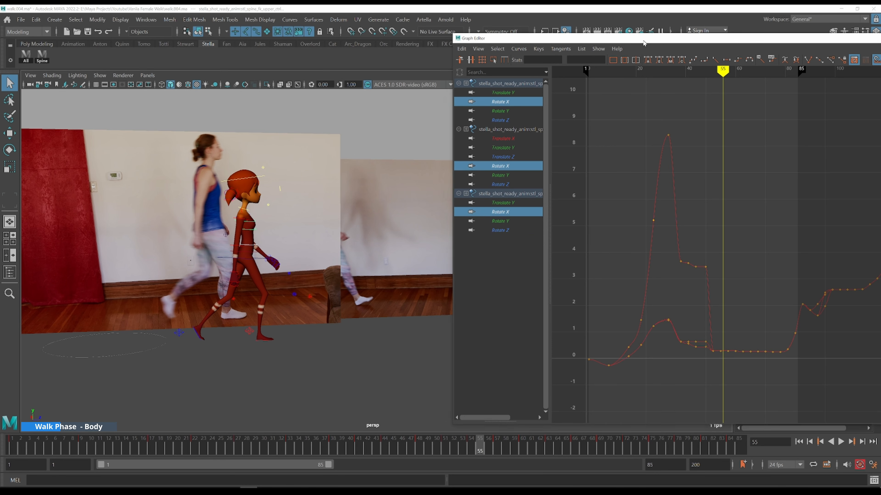
# Enlarge the Graph Editor and add the COG's Rotate X curve alongside the spine Rotate X curves
pyautogui.moveTo(642, 39); pyautogui.dragTo(353, 51)
pyautogui.click(760, 278)
pyautogui.moveTo(441, 55); pyautogui.dragTo(596, 42)
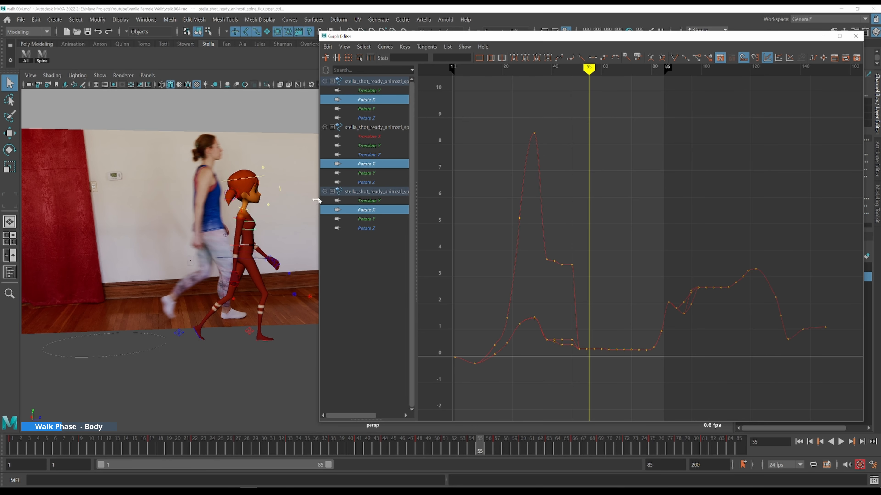
pyautogui.keyDown('shift'); pyautogui.click(256, 260); pyautogui.keyUp('shift')
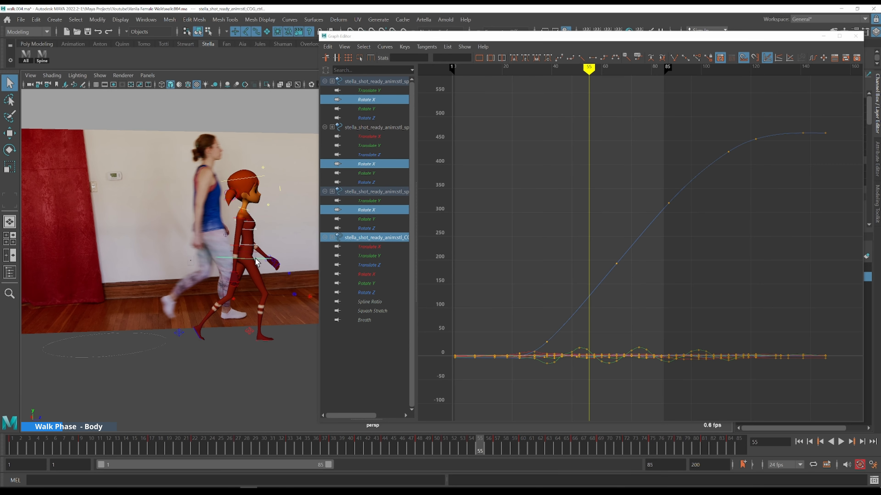
pyautogui.keyDown('ctrl'); pyautogui.click(386, 241); pyautogui.keyUp('ctrl')
pyautogui.keyDown('ctrl'); pyautogui.click(376, 277); pyautogui.keyUp('ctrl')
pyautogui.scroll(5, 600, 197)
pyautogui.keyDown('alt'); pyautogui.moveTo(581, 209); pyautogui.dragTo(716, 294, button='middle'); pyautogui.keyUp('alt')
pyautogui.keyDown('alt'); pyautogui.keyDown('shift'); pyautogui.moveTo(669, 277); pyautogui.dragTo(669, 278, button='right'); pyautogui.keyUp('shift'); pyautogui.keyUp('alt')
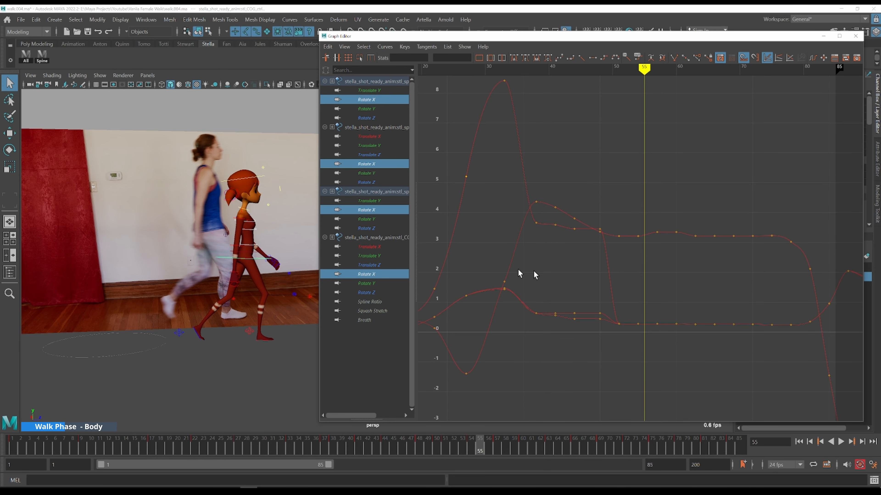
# Select the spine and COG Rotate X curves in turn and step through frames 35 to 38, comparing their timing
pyautogui.moveTo(506, 163); pyautogui.dragTo(501, 167)
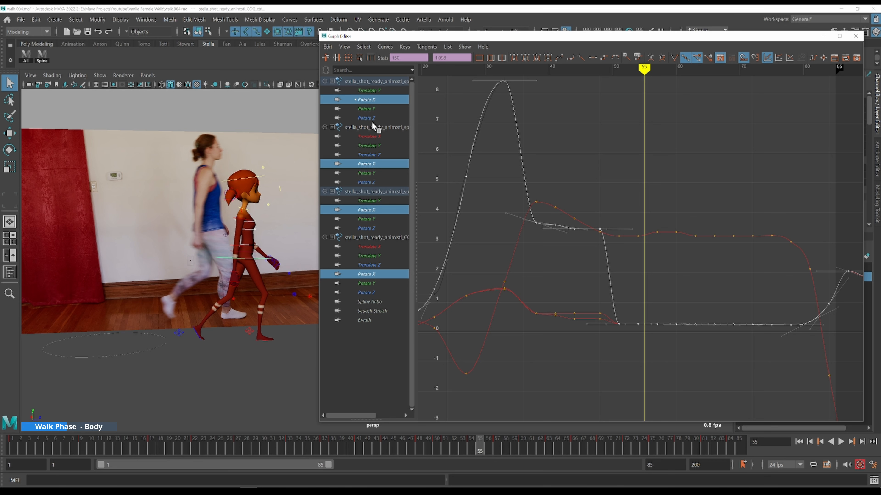
pyautogui.click(527, 252)
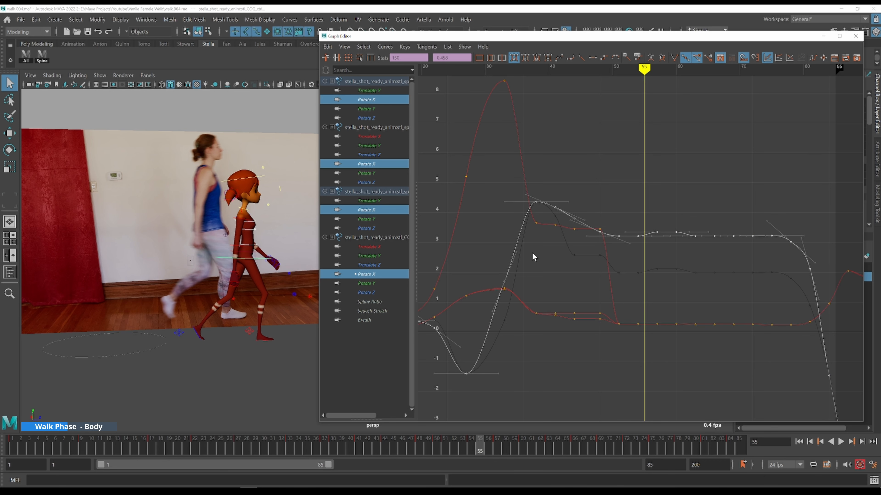
pyautogui.click(574, 272)
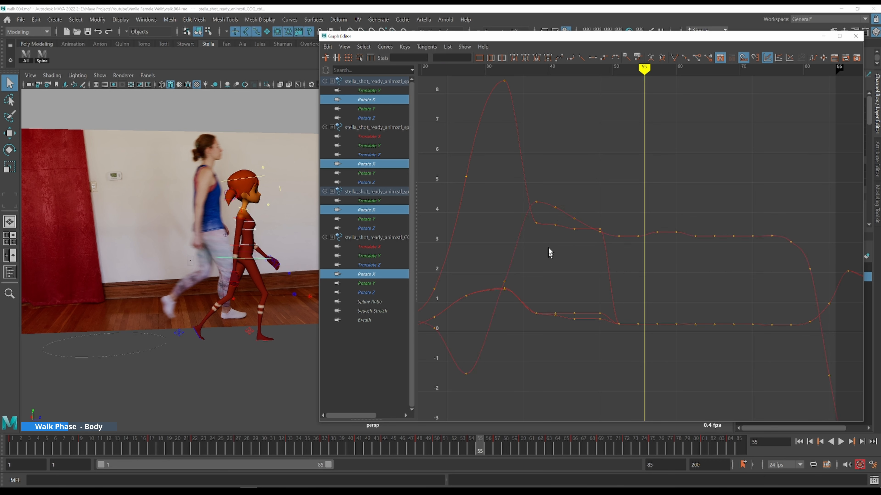
pyautogui.press('k')
pyautogui.click(535, 189)
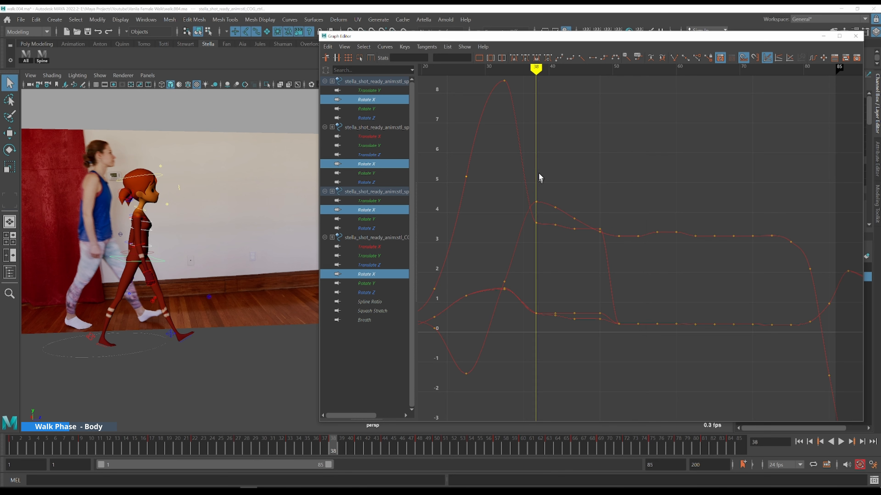
pyautogui.moveTo(537, 102); pyautogui.dragTo(506, 98)
pyautogui.hotkey('alt', '.')
pyautogui.hotkey('alt', '.')
pyautogui.hotkey('alt', '.')
pyautogui.hotkey('alt', '.')
pyautogui.hotkey('alt', '.')
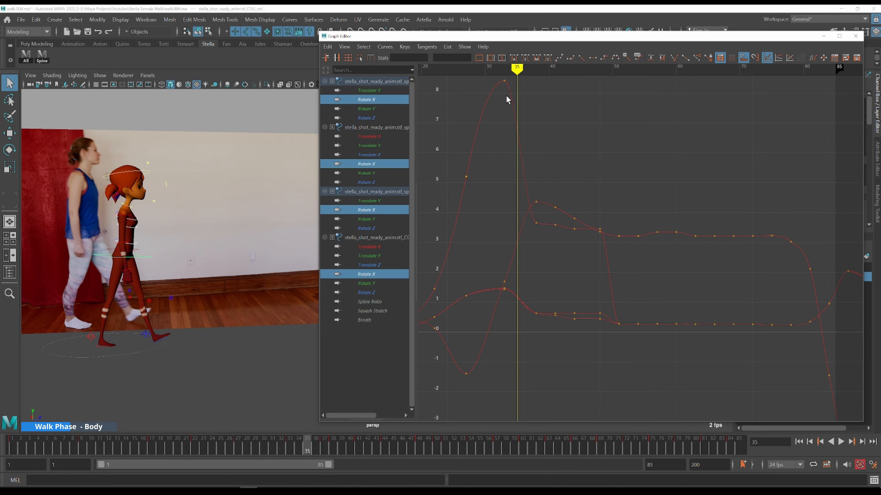
pyautogui.press('k')
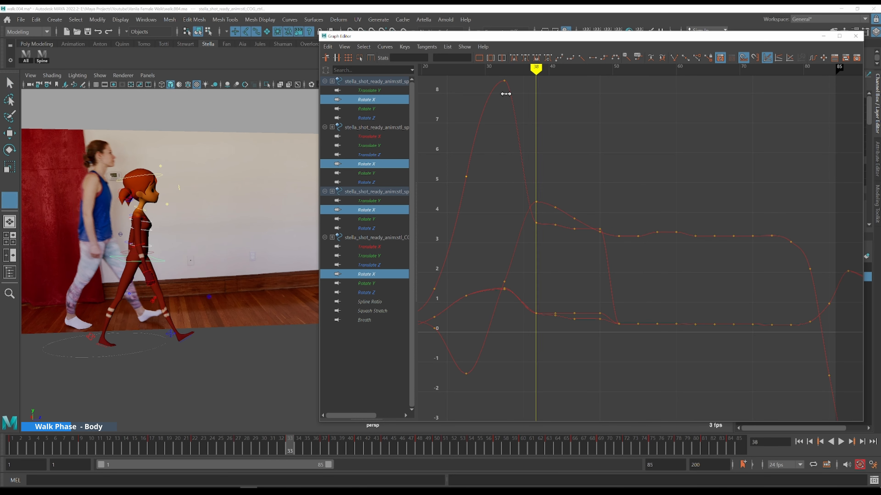
pyautogui.click(505, 94)
pyautogui.hotkey('alt', '.')
# Select the spine key at frame 38 and step through frames 37 to 46, checking its motion against the reference
pyautogui.hotkey('alt', '.')
pyautogui.hotkey('alt', '.')
pyautogui.hotkey('alt', '.')
pyautogui.hotkey('alt', '.')
pyautogui.hotkey('alt', '.')
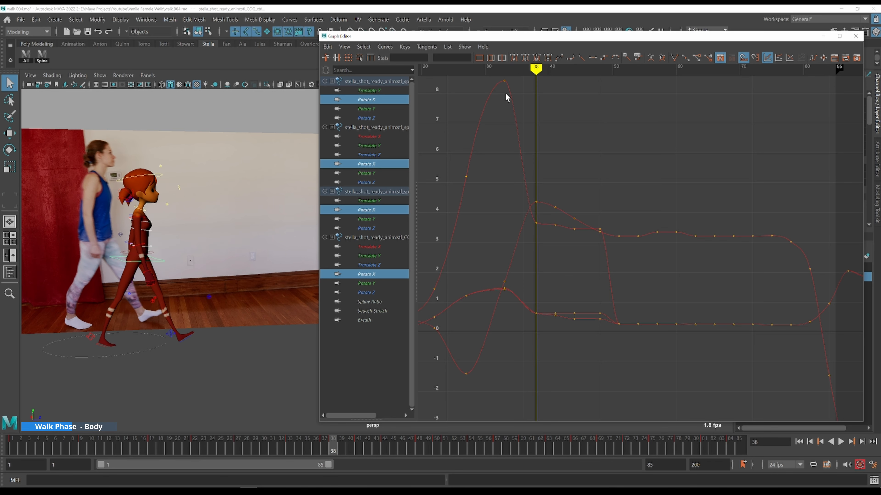
pyautogui.press('k')
pyautogui.moveTo(542, 141); pyautogui.dragTo(498, 108)
pyautogui.hotkey('alt', '.')
pyautogui.hotkey('alt', '.')
pyautogui.hotkey('alt', '.')
pyautogui.hotkey('alt', '.')
pyautogui.hotkey('alt', '.')
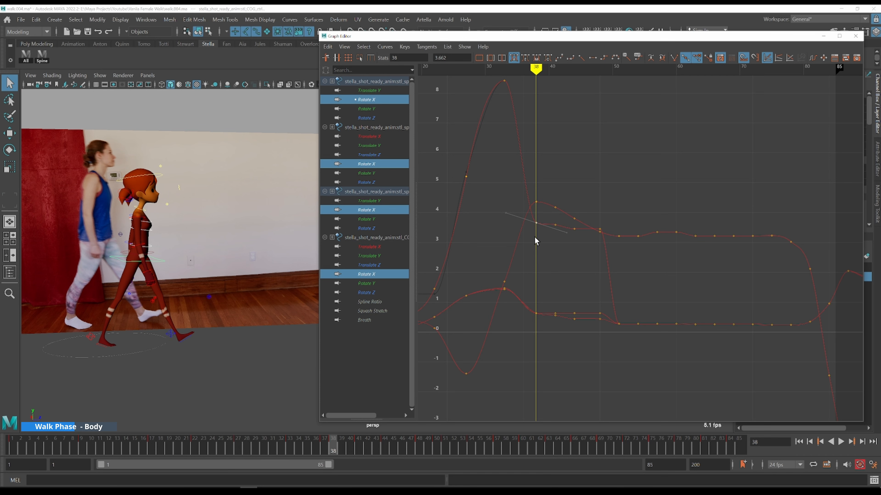
pyautogui.hotkey('alt', ',')
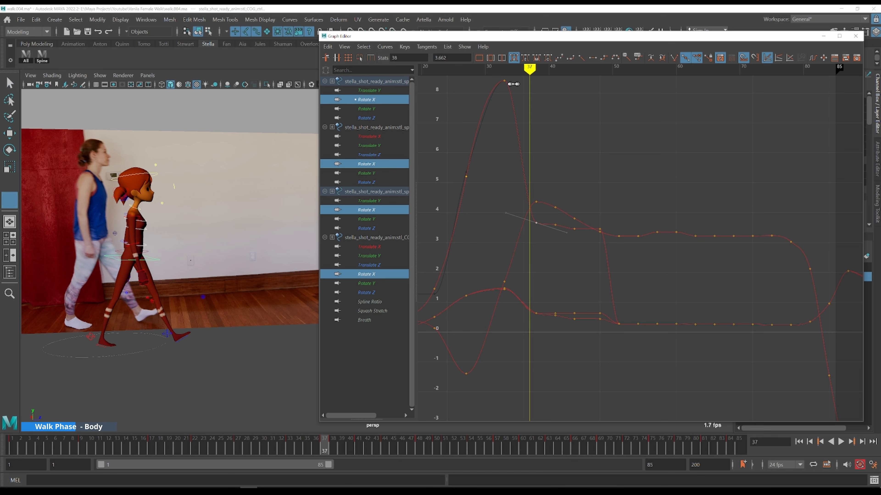
pyautogui.moveTo(514, 84); pyautogui.dragTo(508, 84)
pyautogui.hotkey('alt', '.')
pyautogui.hotkey('alt', '.')
pyautogui.hotkey('alt', '.')
pyautogui.hotkey('alt', '.')
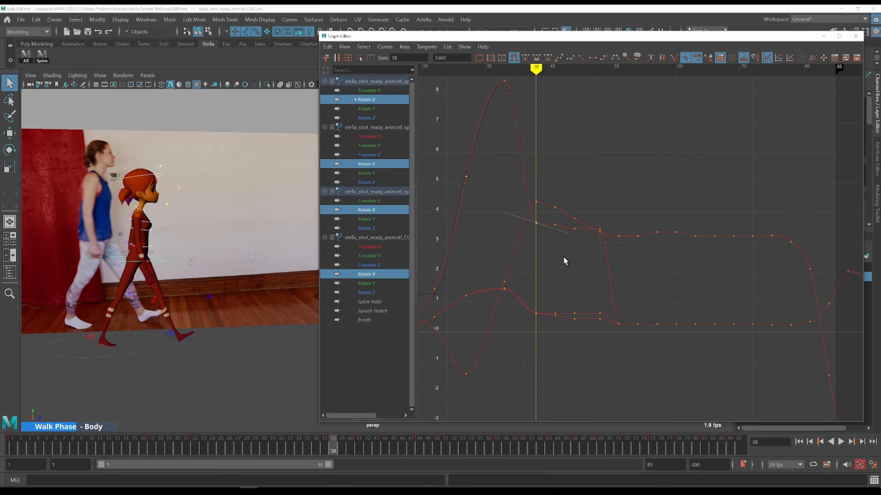
pyautogui.hotkey('alt', 'v')
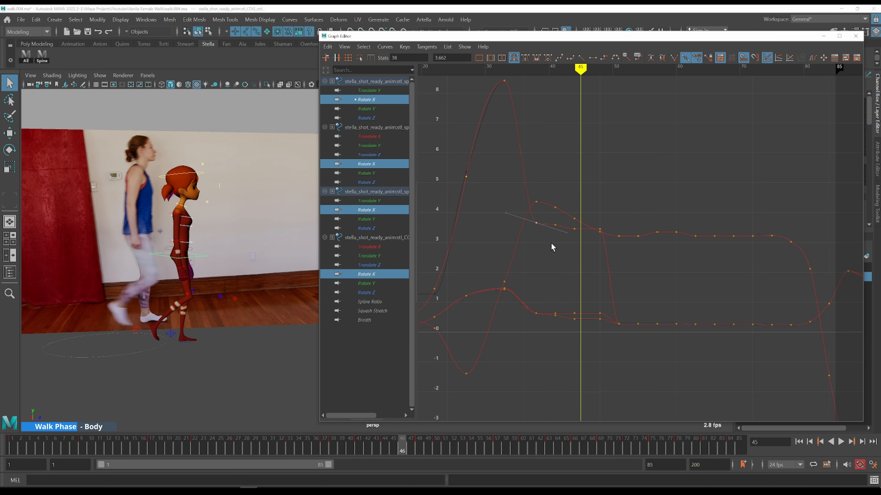
# Select the spine Rotate X keys between frames 38 and 50 and move them upward
pyautogui.click(536, 216)
pyautogui.moveTo(597, 228); pyautogui.dragTo(597, 228)
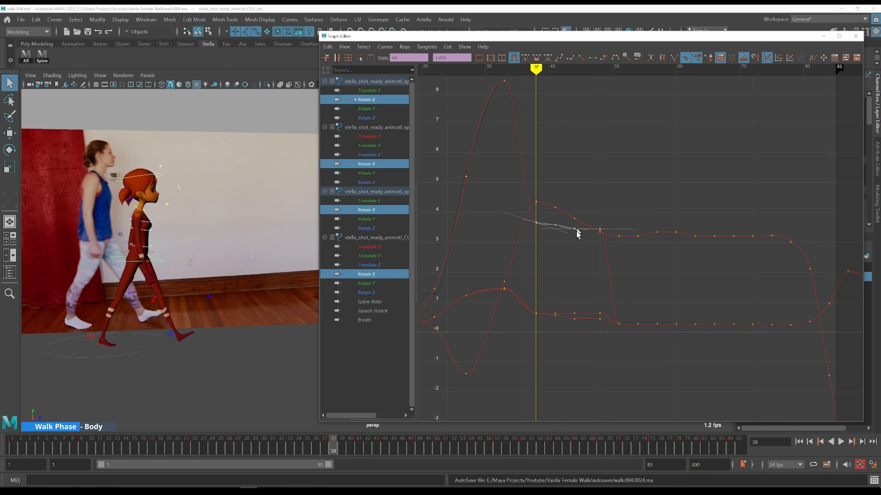
pyautogui.press('w')
pyautogui.keyDown('shift'); pyautogui.moveTo(585, 278); pyautogui.dragTo(578, 204, button='middle'); pyautogui.keyUp('shift')
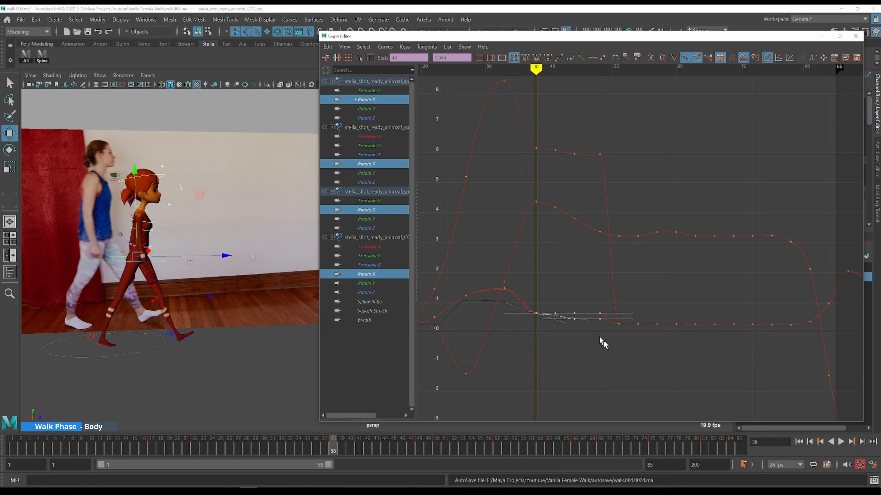
pyautogui.keyDown('shift'); pyautogui.moveTo(578, 287); pyautogui.dragTo(578, 276, button='middle'); pyautogui.keyUp('shift')
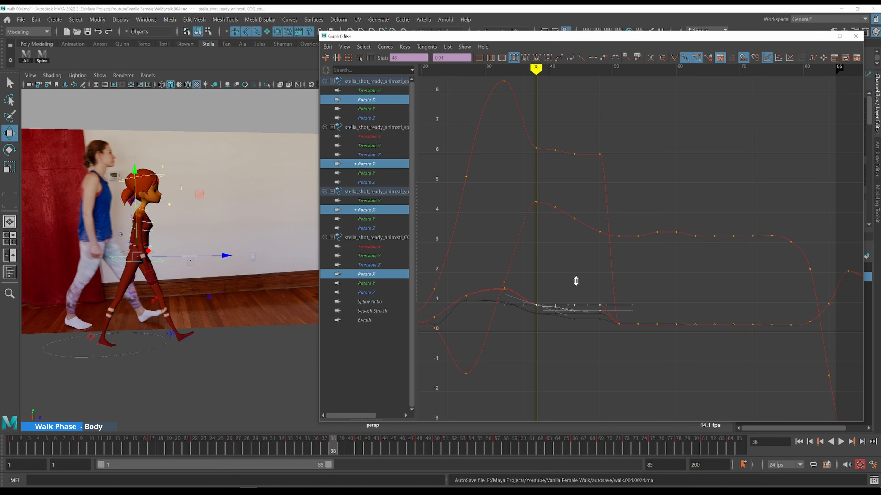
# Scrub and step through frames 34 to 44 to check the raised spine keys
pyautogui.press('k')
pyautogui.moveTo(519, 228); pyautogui.dragTo(496, 203)
pyautogui.hotkey('alt', '.')
pyautogui.hotkey('alt', '.')
pyautogui.hotkey('alt', '.')
pyautogui.hotkey('alt', '.')
pyautogui.hotkey('alt', '.')
pyautogui.hotkey('alt', '.')
pyautogui.hotkey('alt', '.')
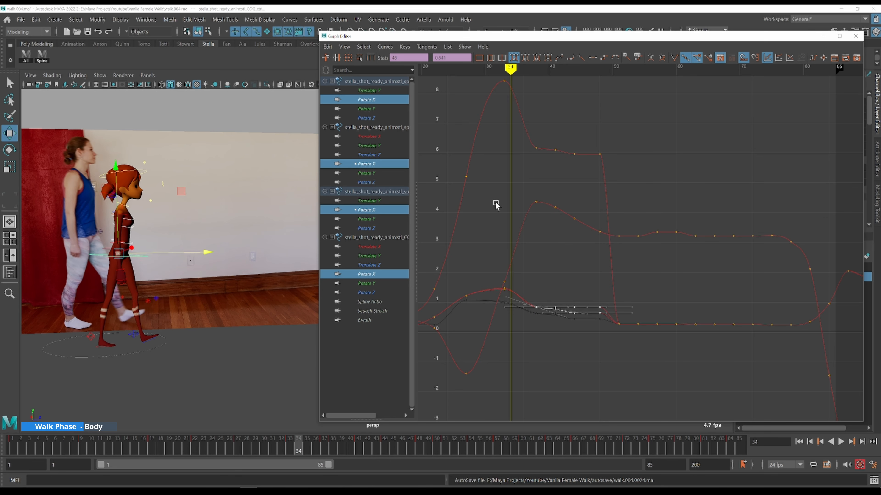
pyautogui.hotkey('alt', '.')
pyautogui.hotkey('alt', '.')
pyautogui.hotkey('alt', '.')
pyautogui.hotkey('alt', '.')
pyautogui.hotkey('alt', '.')
pyautogui.hotkey('alt', '.')
pyautogui.hotkey('alt', '.')
pyautogui.hotkey('alt', '.')
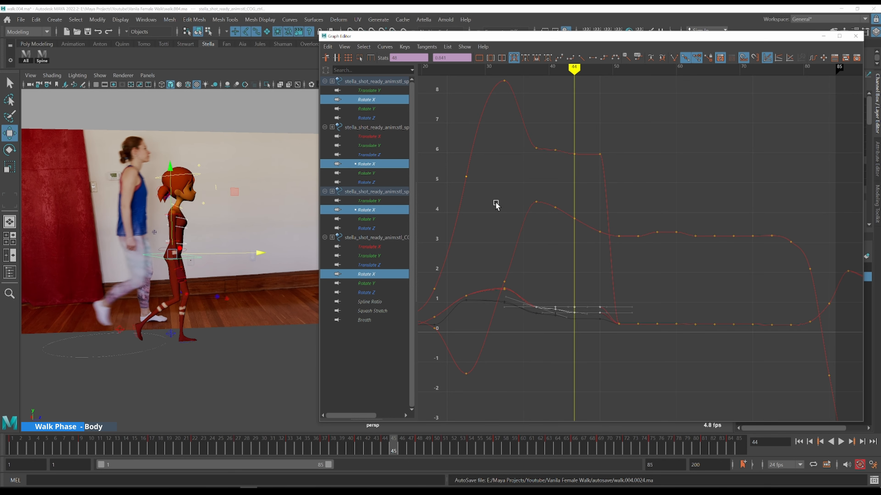
# Undo the last key move and step forward through frames 45 to 54
pyautogui.hotkey('ctrl', 'z')
pyautogui.hotkey('alt', '.')
pyautogui.hotkey('alt', '.')
pyautogui.hotkey('alt', '.')
pyautogui.hotkey('alt', '.')
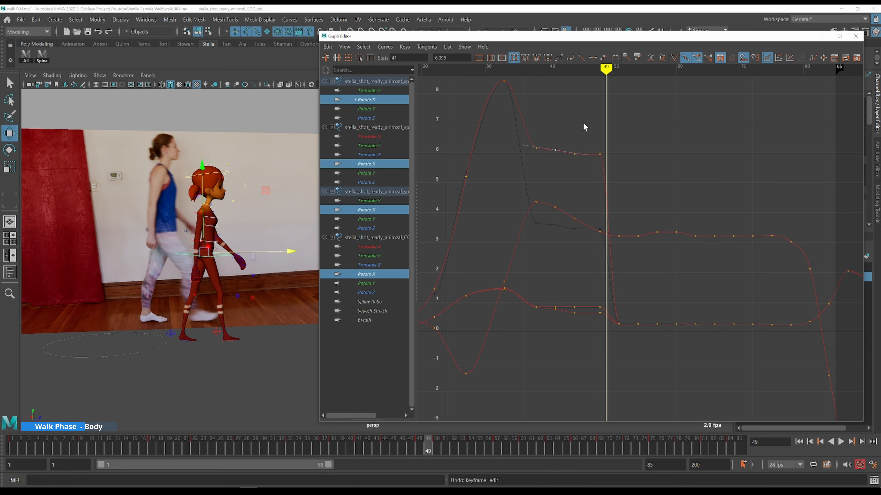
pyautogui.press('.')
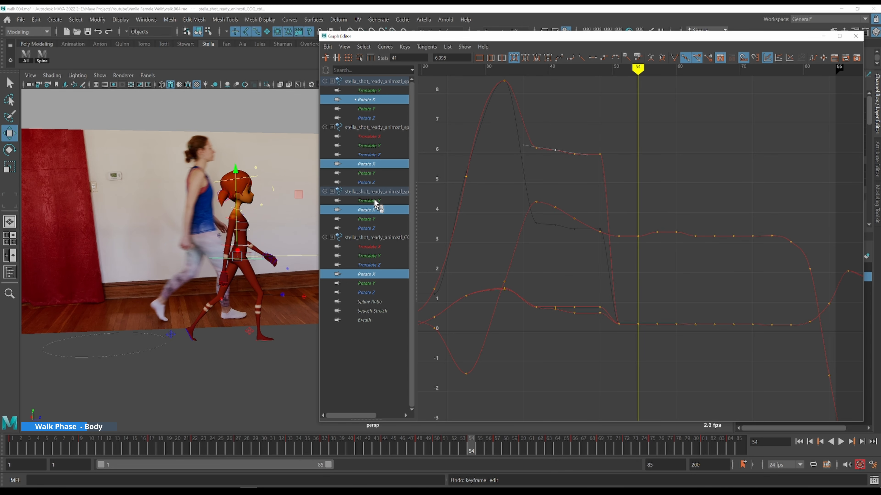
# Isolate the upper spine Rotate X curve and play the animation to review it
pyautogui.click(603, 170)
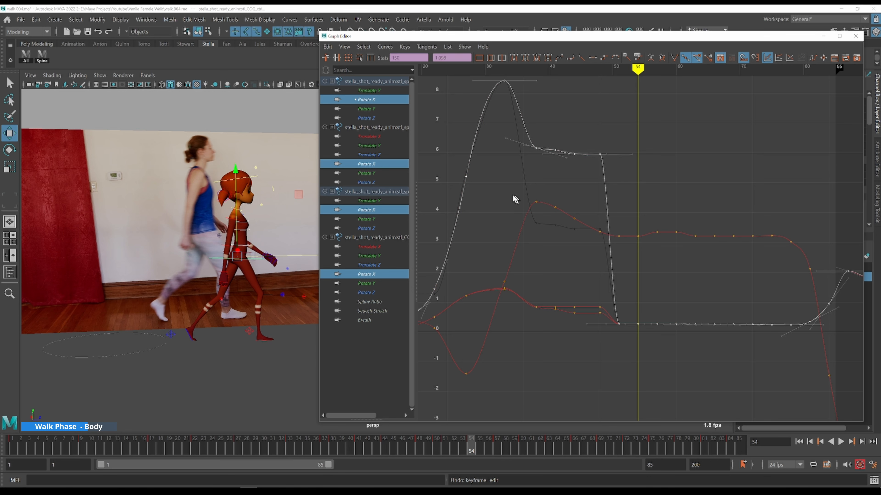
pyautogui.click(367, 101)
pyautogui.keyDown('alt'); pyautogui.moveTo(701, 282); pyautogui.dragTo(592, 247, button='middle'); pyautogui.keyUp('alt')
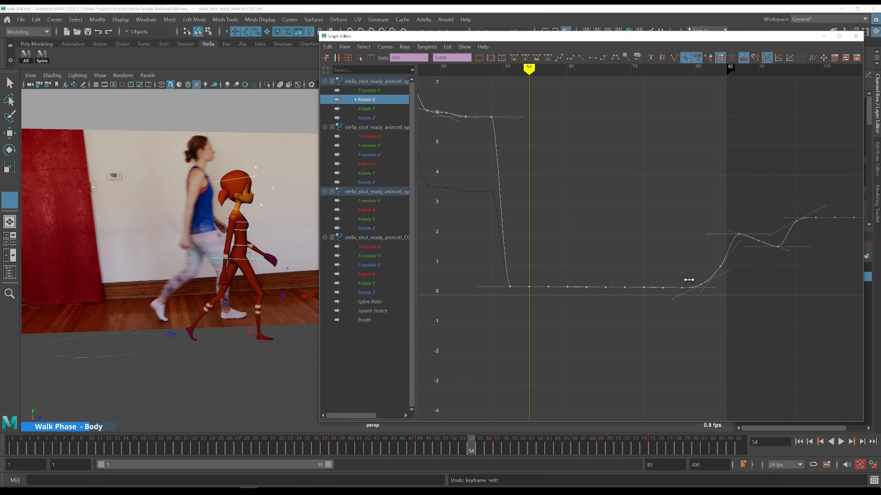
pyautogui.click(681, 280)
pyautogui.moveTo(400, 36); pyautogui.dragTo(578, 36)
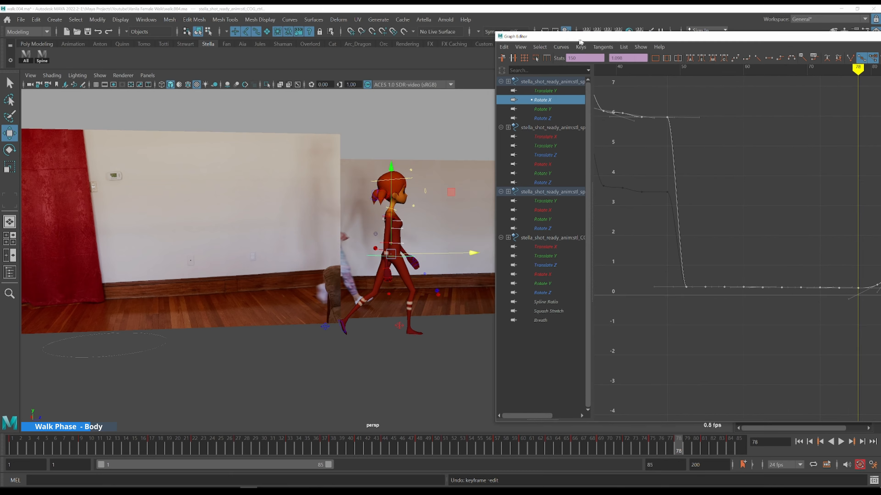
pyautogui.keyDown('alt'); pyautogui.moveTo(679, 208); pyautogui.dragTo(667, 204, button='middle'); pyautogui.keyUp('alt')
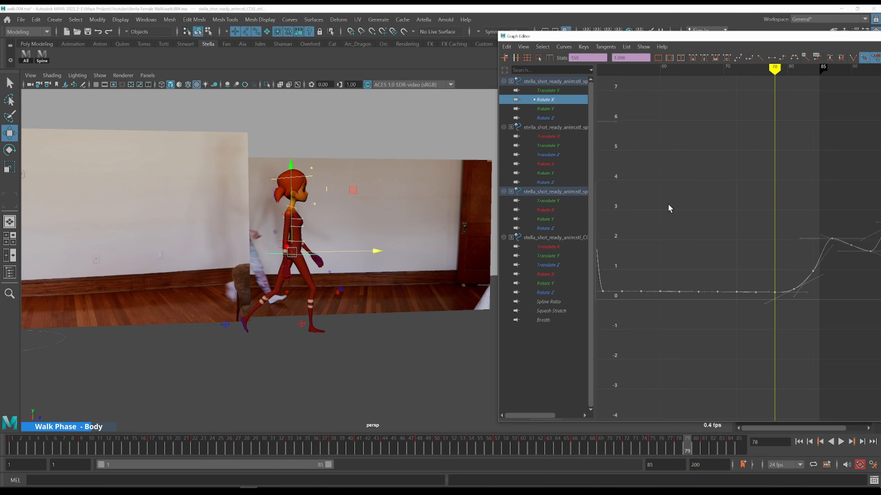
pyautogui.hotkey('alt', 'v')
# Extend the playback range end to frame 99 to see the curve beyond the cycle
pyautogui.press('k')
pyautogui.moveTo(795, 235); pyautogui.dragTo(764, 232)
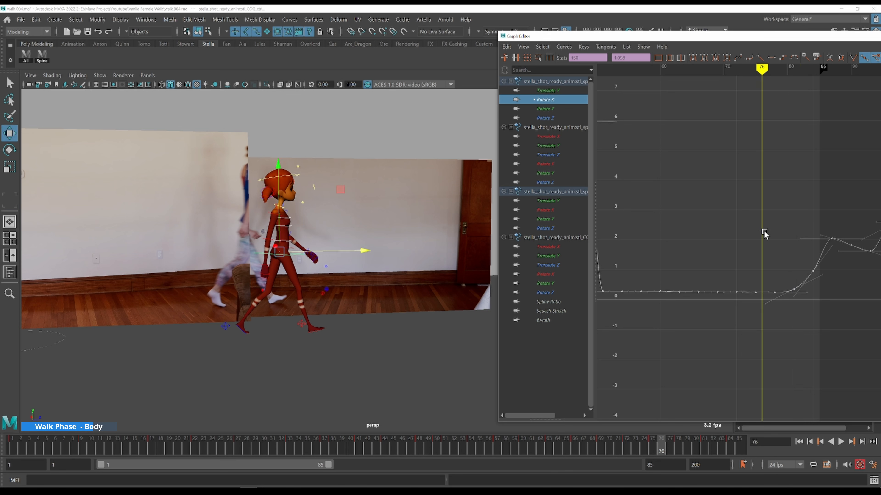
pyautogui.hotkey('alt', '.')
pyautogui.hotkey('alt', '.')
pyautogui.scroll(-3, 759, 231)
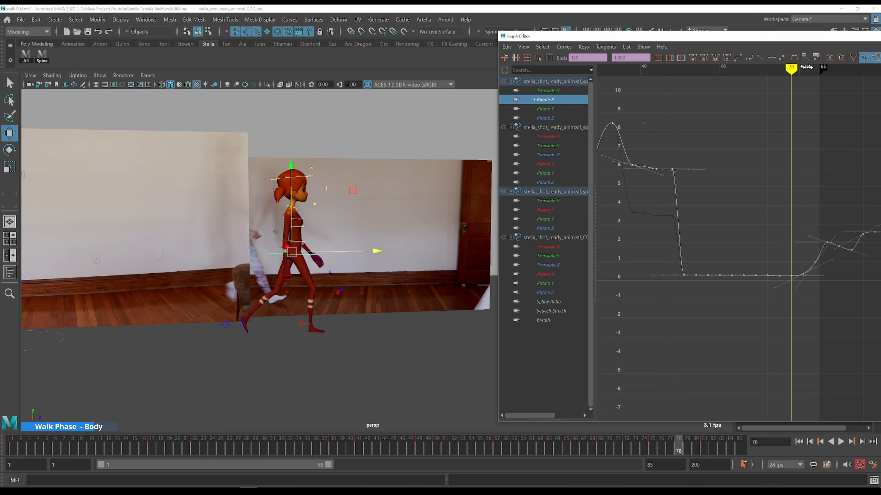
pyautogui.moveTo(824, 69); pyautogui.dragTo(879, 71)
pyautogui.keyDown('alt'); pyautogui.moveTo(719, 136); pyautogui.dragTo(635, 152, button='middle'); pyautogui.keyUp('alt')
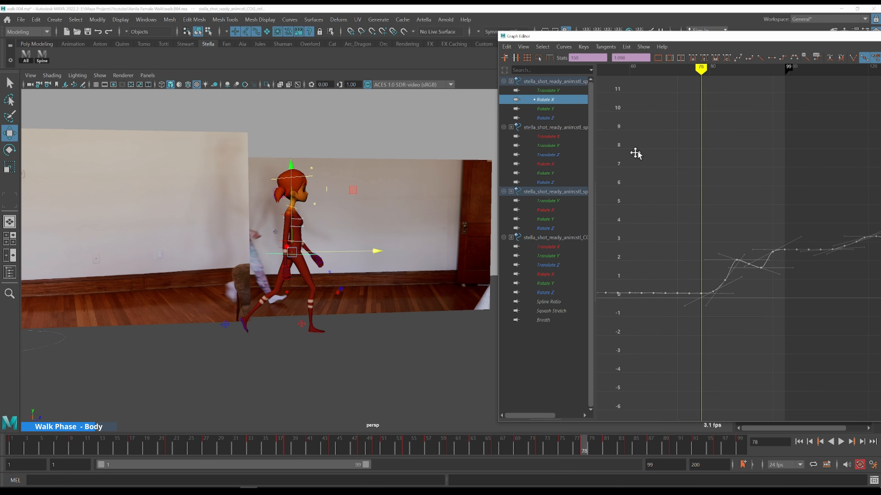
# Select the spine Rotate X keys around frame 87 and raise them slightly
pyautogui.press('k')
pyautogui.moveTo(634, 151); pyautogui.dragTo(720, 204)
pyautogui.click(720, 204)
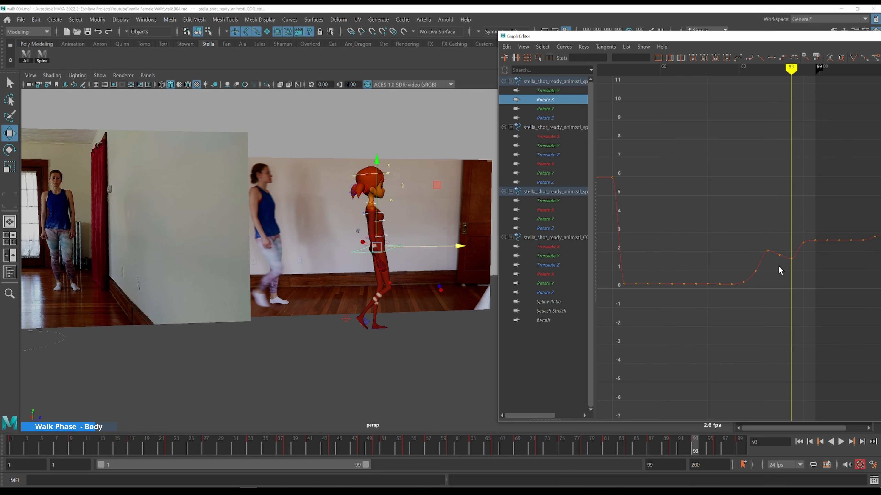
pyautogui.press('k')
pyautogui.click(768, 248)
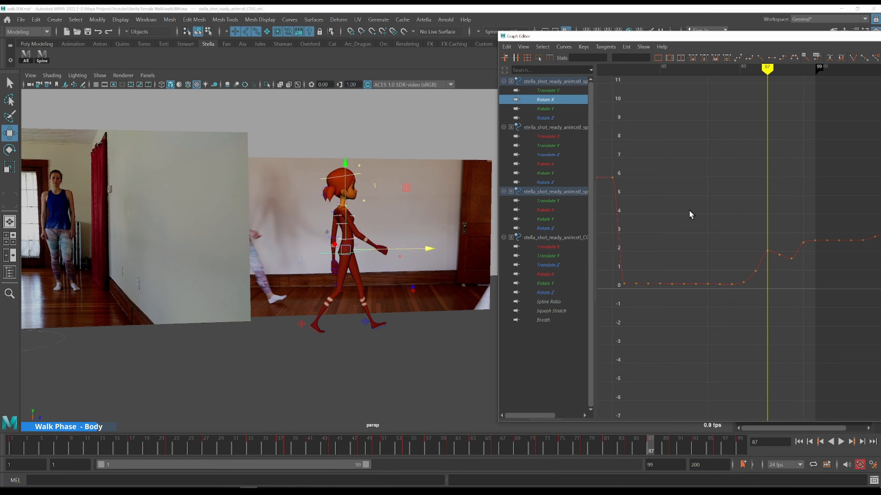
pyautogui.keyDown('alt'); pyautogui.moveTo(687, 213); pyautogui.dragTo(727, 206, button='middle'); pyautogui.keyUp('alt')
pyautogui.keyDown('alt'); pyautogui.moveTo(414, 214); pyautogui.dragTo(459, 225, button='middle'); pyautogui.keyUp('alt')
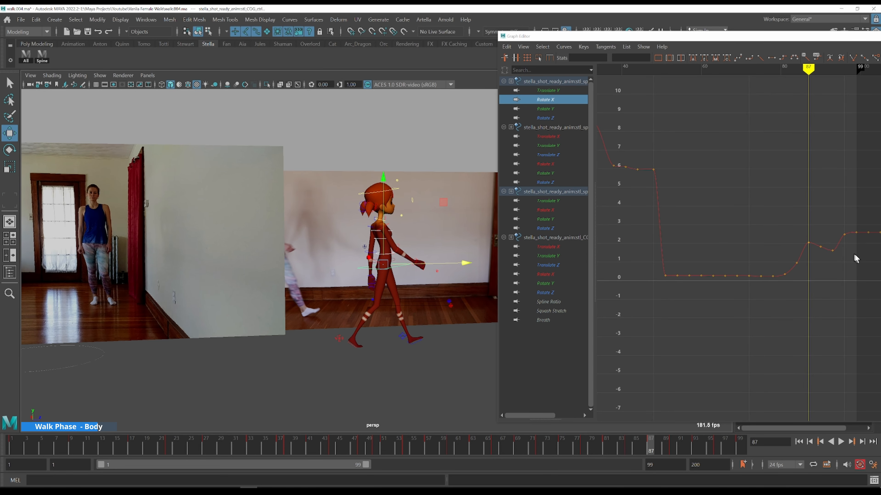
pyautogui.moveTo(811, 224); pyautogui.dragTo(651, 295)
pyautogui.keyDown('shift'); pyautogui.moveTo(733, 326); pyautogui.dragTo(731, 299, button='middle'); pyautogui.keyUp('shift')
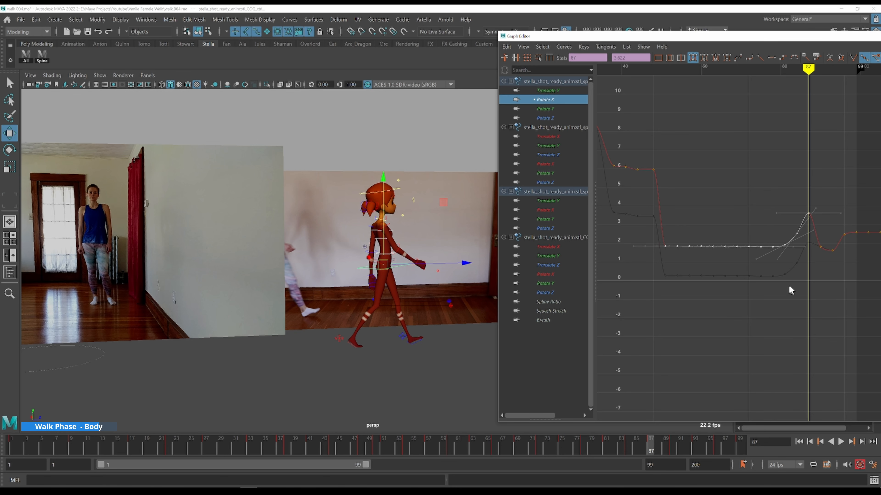
# Try moving a selection of spine Rotate X keys upward, then undo the key move
pyautogui.click(807, 251)
pyautogui.moveTo(711, 247); pyautogui.dragTo(636, 234)
pyautogui.press('k')
pyautogui.click(666, 223)
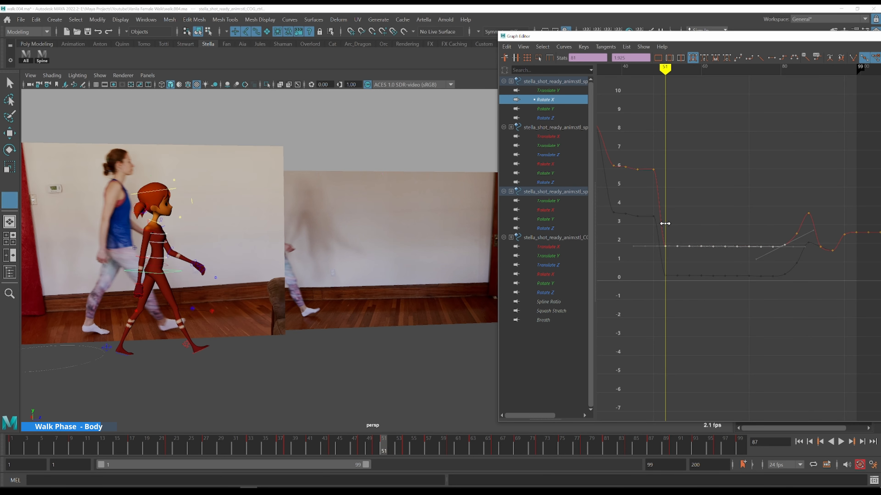
pyautogui.press('w')
pyautogui.keyDown('shift'); pyautogui.moveTo(719, 276); pyautogui.dragTo(711, 251, button='middle'); pyautogui.keyUp('shift')
pyautogui.hotkey('ctrl', 'z')
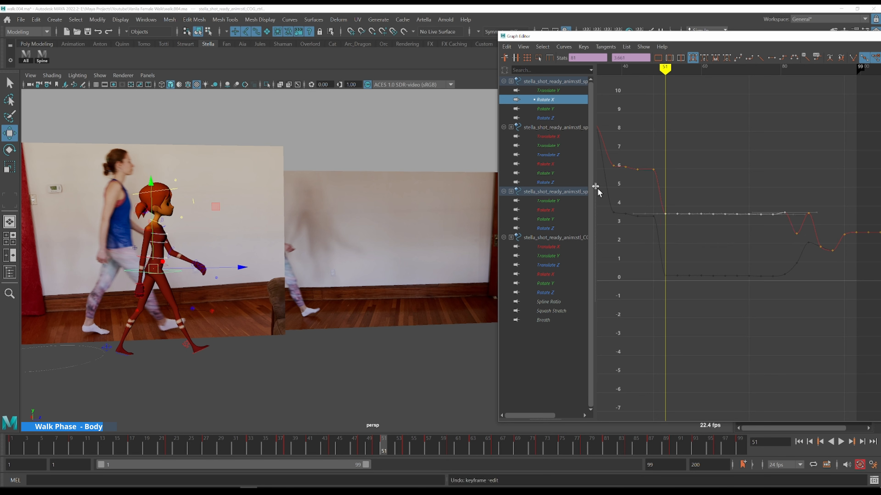
# Show the Rotate X curves of the spine and neck controls together and step through frames to compare them
pyautogui.keyDown('ctrl'); pyautogui.click(546, 164); pyautogui.keyUp('ctrl')
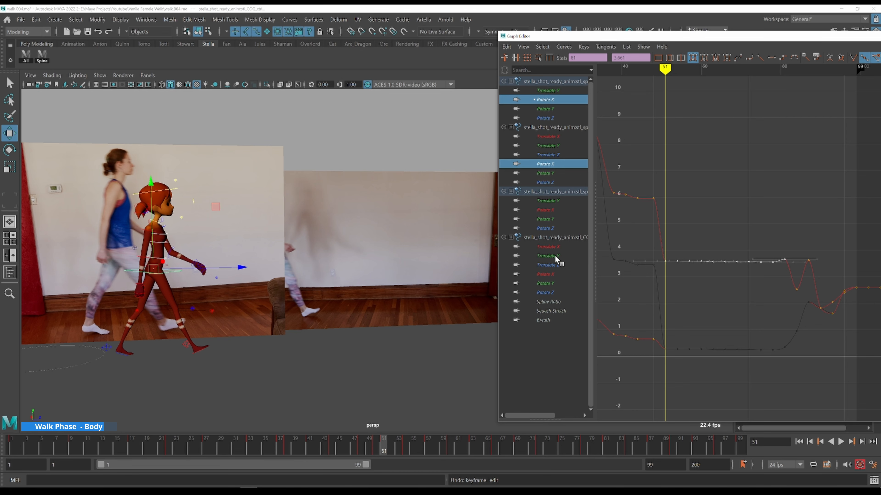
pyautogui.keyDown('ctrl'); pyautogui.click(546, 210); pyautogui.keyUp('ctrl')
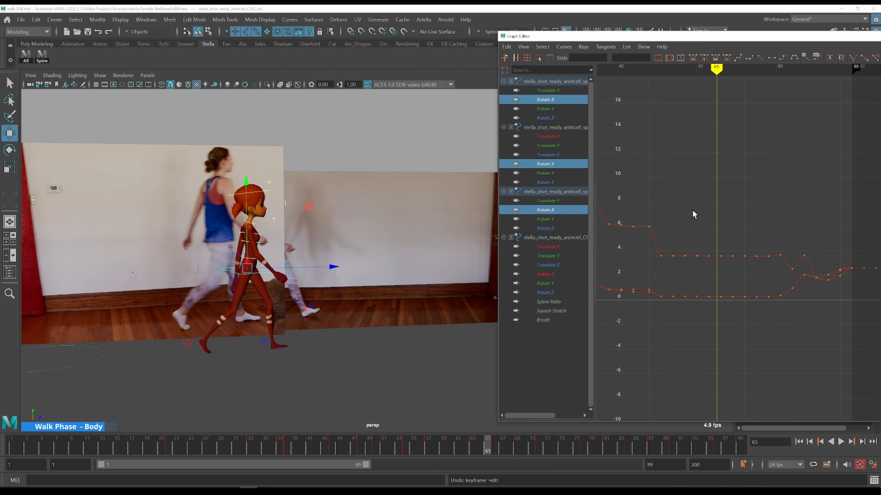
pyautogui.keyDown('alt'); pyautogui.moveTo(744, 224); pyautogui.dragTo(783, 223, button='middle'); pyautogui.keyUp('alt')
pyautogui.press('k')
pyautogui.click(674, 175)
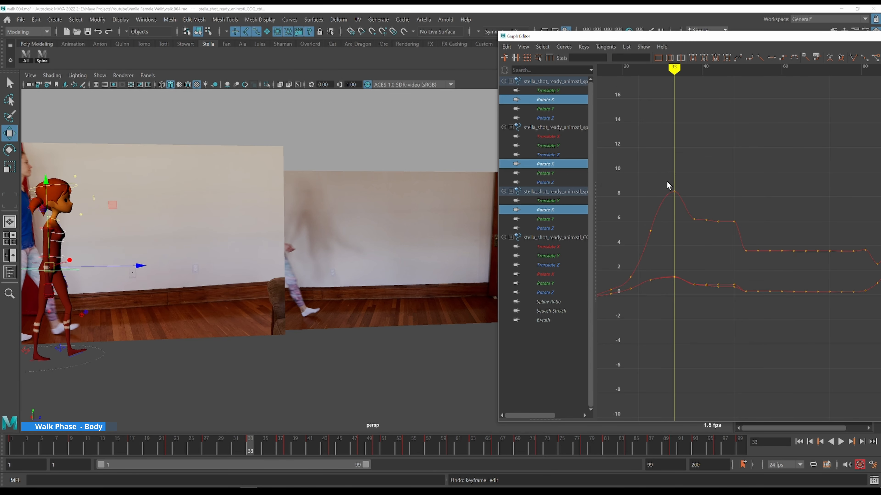
pyautogui.hotkey('alt', '.')
pyautogui.hotkey('alt', '.')
pyautogui.hotkey('alt', '.')
pyautogui.hotkey('alt', '.')
pyautogui.hotkey('alt', '.')
pyautogui.hotkey('alt', '.')
pyautogui.hotkey('alt', '.')
pyautogui.hotkey('alt', '.')
pyautogui.hotkey('alt', '.')
pyautogui.hotkey('alt', '.')
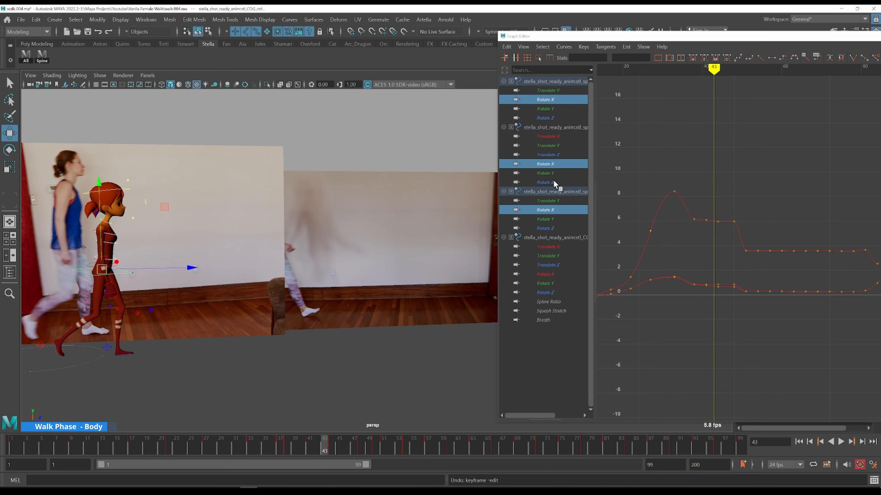
# Show the Rotate Z curves of the spine, upper spine, neck and COG controls and scrub through them
pyautogui.click(545, 182)
pyautogui.keyDown('ctrl'); pyautogui.click(545, 117); pyautogui.keyUp('ctrl')
pyautogui.keyDown('ctrl'); pyautogui.click(544, 228); pyautogui.keyUp('ctrl')
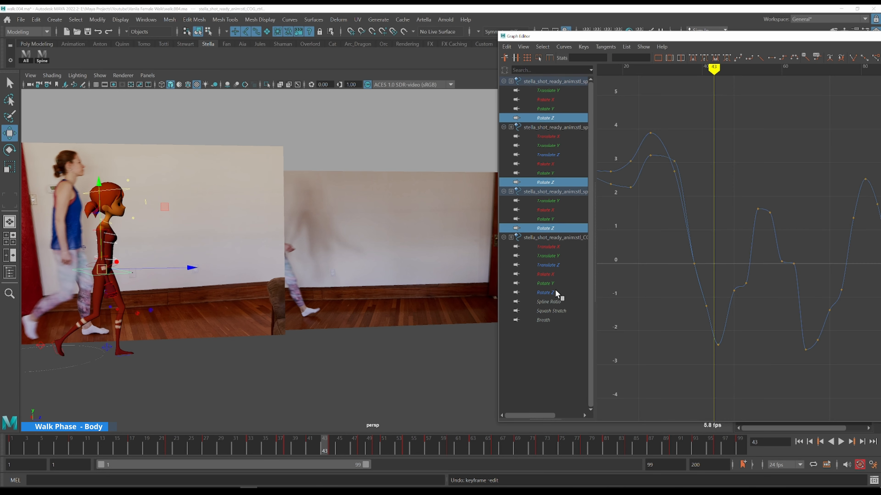
pyautogui.keyDown('ctrl'); pyautogui.click(546, 293); pyautogui.keyUp('ctrl')
pyautogui.click(641, 131)
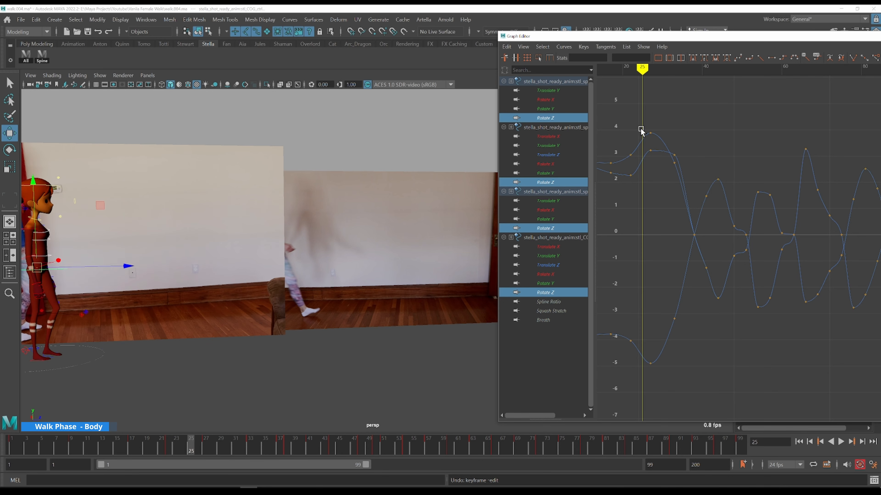
pyautogui.moveTo(629, 133); pyautogui.dragTo(702, 221)
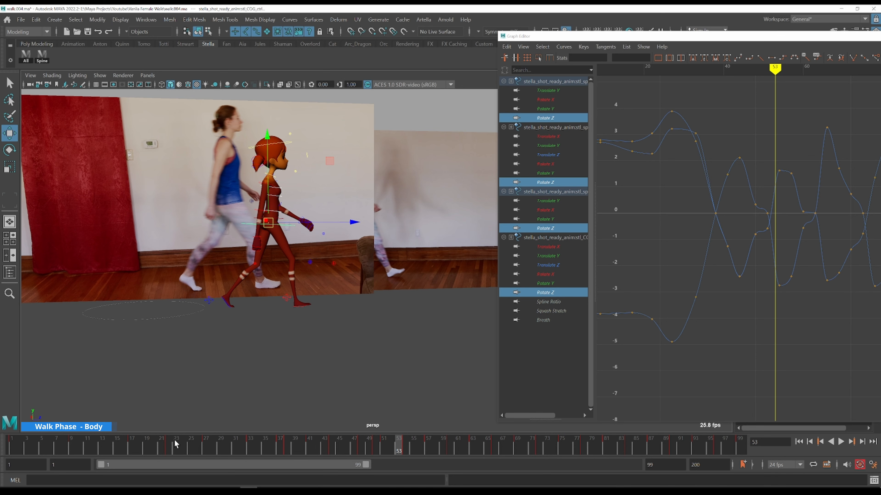
# Play the animation and set the playback range end to frame 51
pyautogui.click(183, 445)
pyautogui.hotkey('alt', 'v')
pyautogui.hotkey('alt', ',')
pyautogui.doubleClick(666, 464)
pyautogui.write('51')
pyautogui.press('Return')
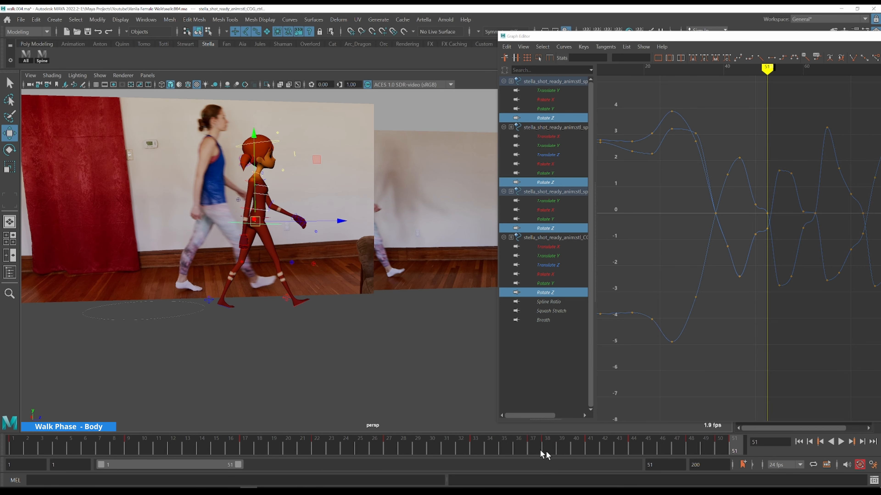
# Go to frame 1, select the left foot control, zoom the viewport in on the legs and play
pyautogui.click(17, 438)
pyautogui.click(152, 301)
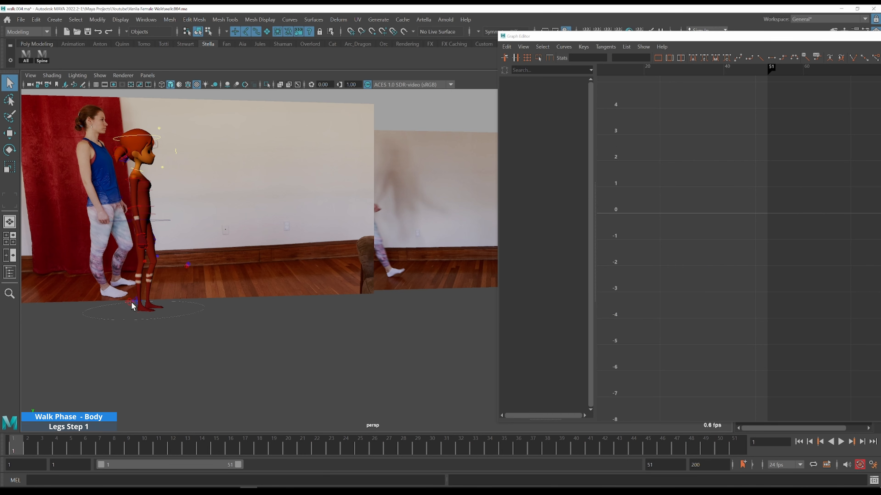
pyautogui.click(131, 301)
pyautogui.scroll(3, 215, 256)
pyautogui.keyDown('alt'); pyautogui.moveTo(179, 218); pyautogui.dragTo(417, 210, button='middle'); pyautogui.keyUp('alt')
pyautogui.hotkey('alt', 'v')
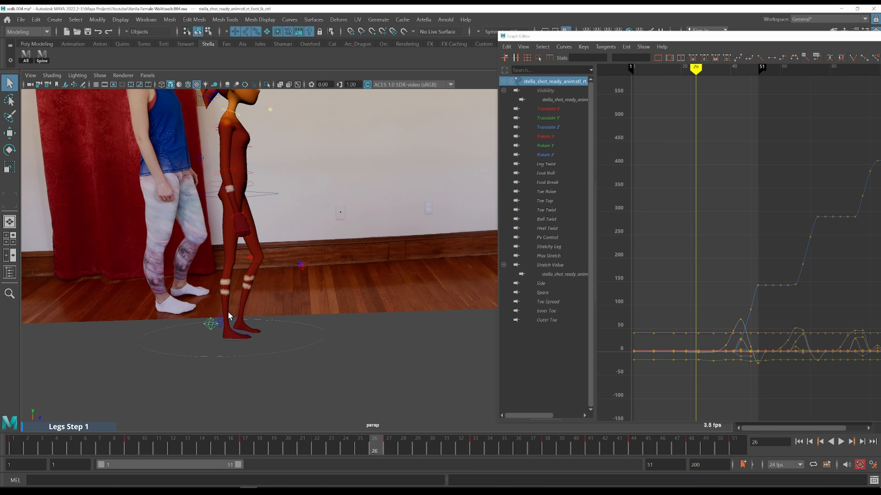
# Select the right foot control, step through frames to frame 24 and set a key there
pyautogui.click(221, 321)
pyautogui.press(',')
pyautogui.press(',')
pyautogui.press(',')
pyautogui.press('.')
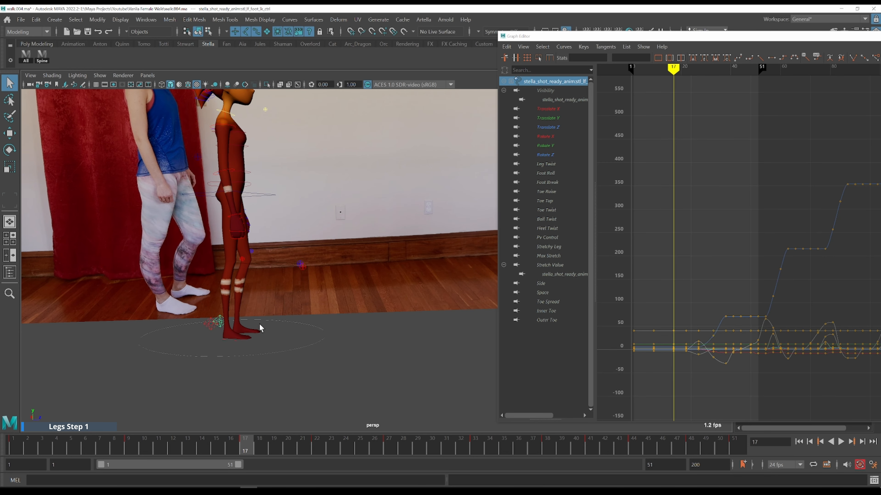
pyautogui.press('.')
pyautogui.hotkey('alt', '.')
pyautogui.hotkey('alt', '.')
pyautogui.hotkey('alt', ',')
pyautogui.hotkey('alt', ',')
pyautogui.hotkey('alt', ',')
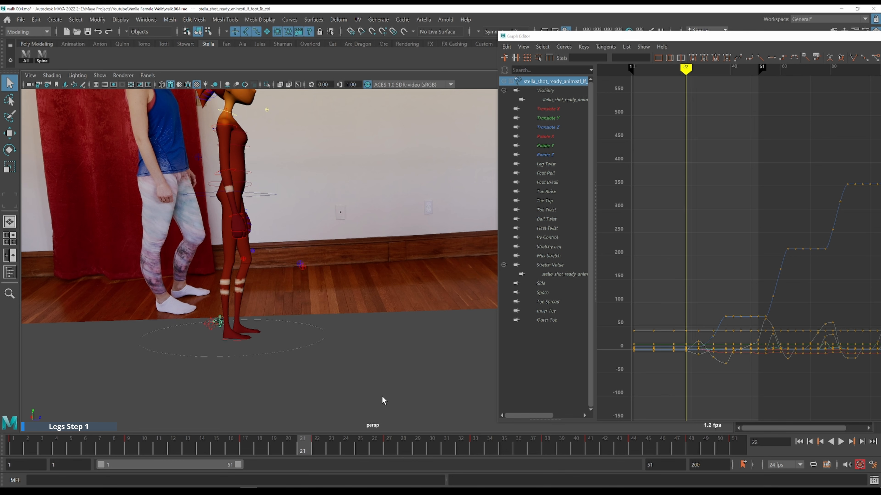
pyautogui.hotkey('alt', '.')
pyautogui.hotkey('alt', '.')
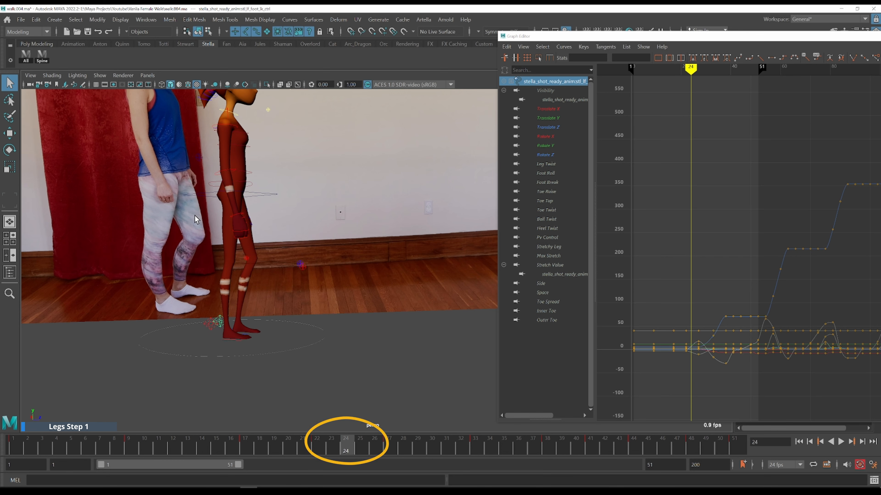
pyautogui.press('s')
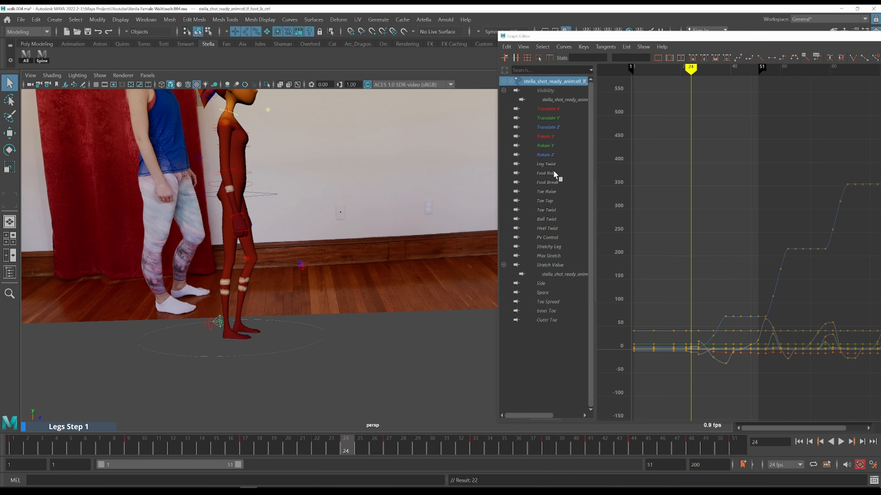
# Isolate the foot's Foot Roll curve, frame it, and select its key near frame 22
pyautogui.click(554, 173)
pyautogui.moveTo(700, 271); pyautogui.dragTo(723, 293)
pyautogui.press('f')
pyautogui.scroll(-6, 666, 232)
pyautogui.keyDown('alt'); pyautogui.keyDown('shift'); pyautogui.moveTo(789, 336); pyautogui.dragTo(801, 252, button='right'); pyautogui.keyUp('shift'); pyautogui.keyUp('alt')
pyautogui.keyDown('alt'); pyautogui.moveTo(807, 222); pyautogui.dragTo(648, 243, button='middle'); pyautogui.keyUp('alt')
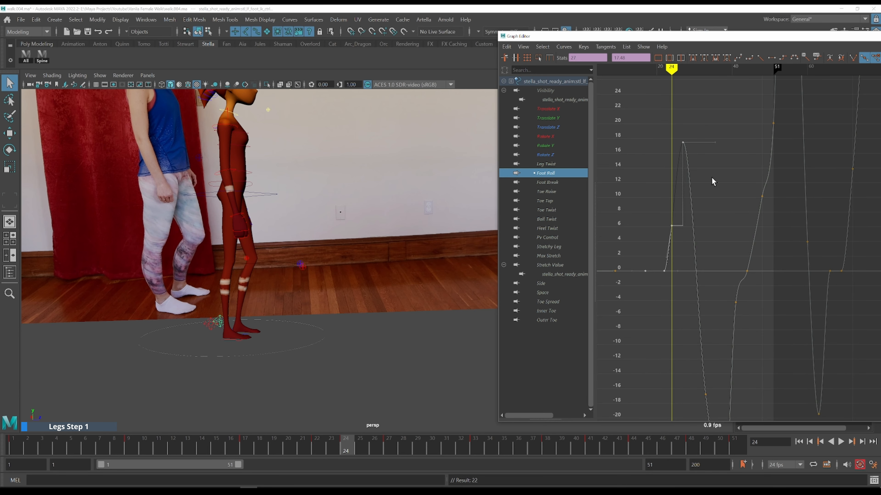
# Open the animation preferences and set the default in and out tangents to Auto Spline (Legacy)
pyautogui.click(872, 465)
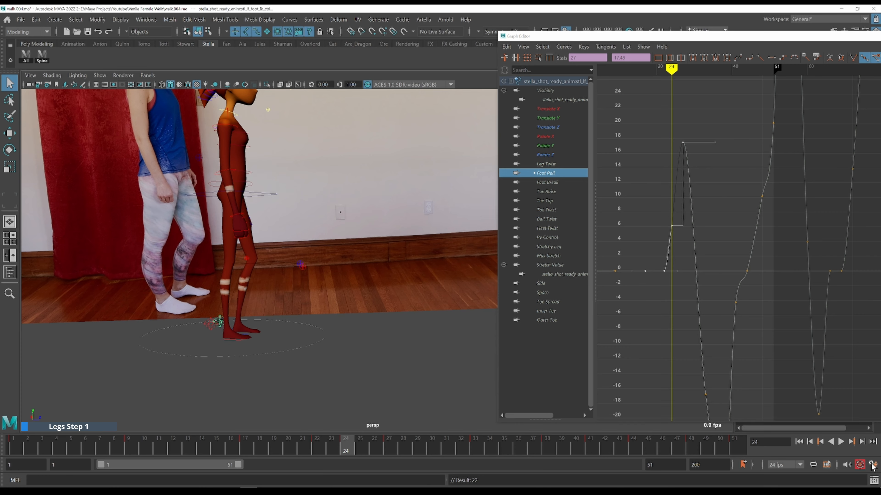
pyautogui.click(215, 228)
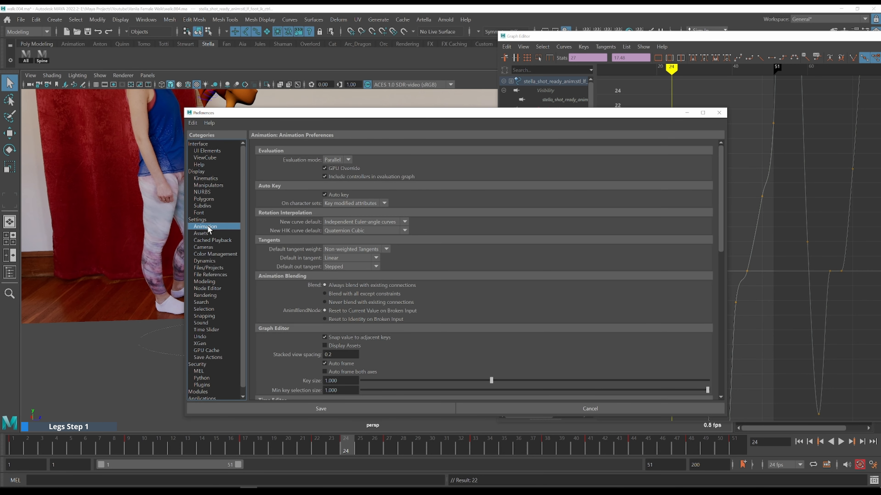
pyautogui.click(372, 255)
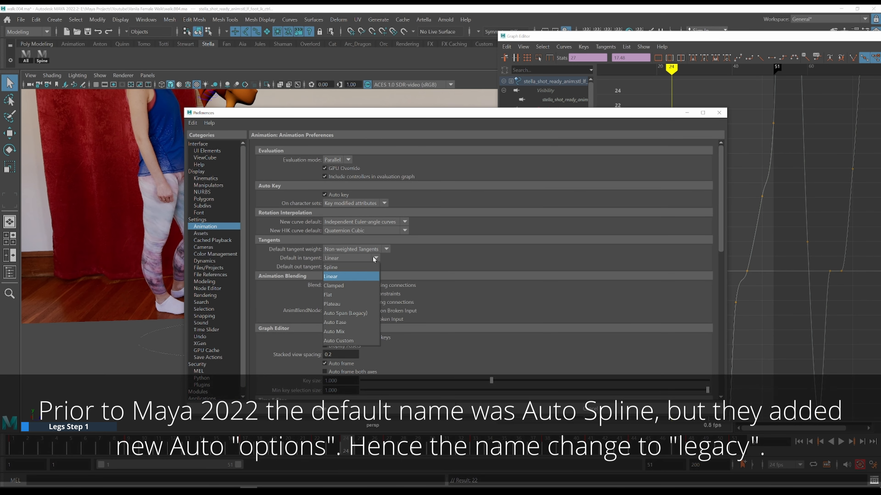
pyautogui.click(359, 314)
pyautogui.click(351, 267)
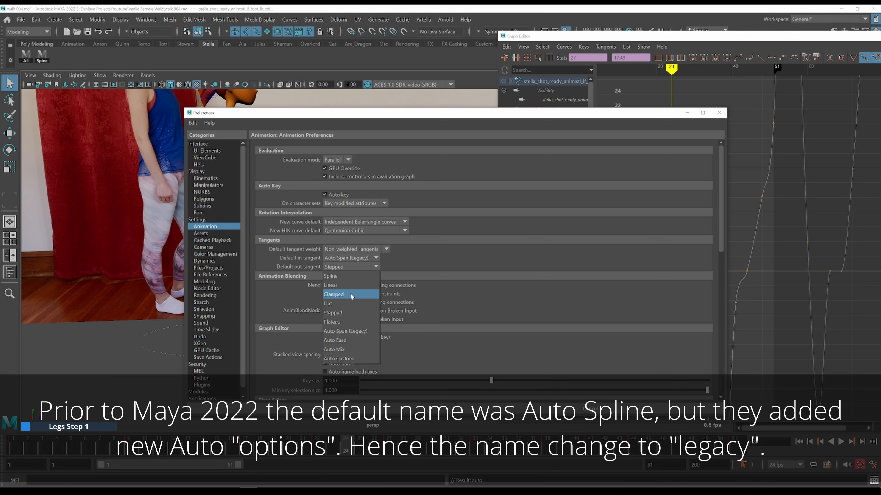
pyautogui.click(350, 325)
pyautogui.click(376, 258)
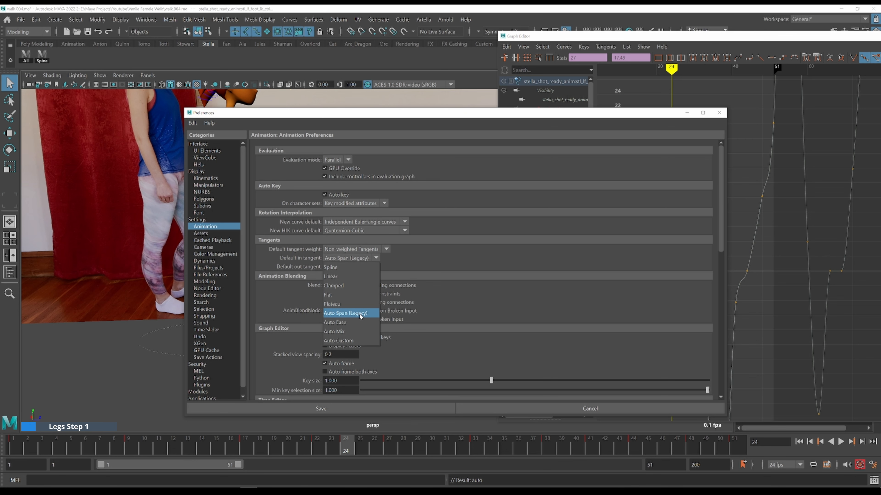
# Set the default out tangent to Auto Spline (Legacy) and save the animation preferences
pyautogui.click(361, 314)
pyautogui.click(357, 406)
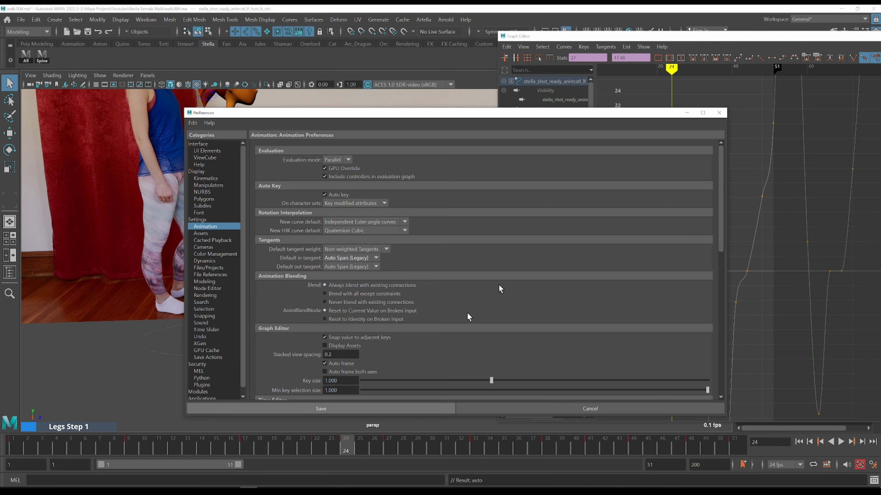
# Set a key on the Foot Roll curve at frame 24 and frame the curve around it
pyautogui.moveTo(659, 204); pyautogui.dragTo(680, 239)
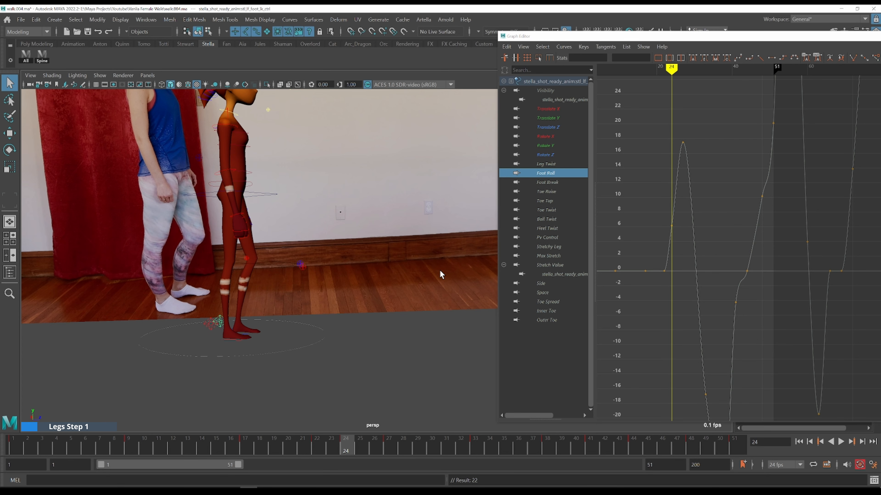
pyautogui.press('s')
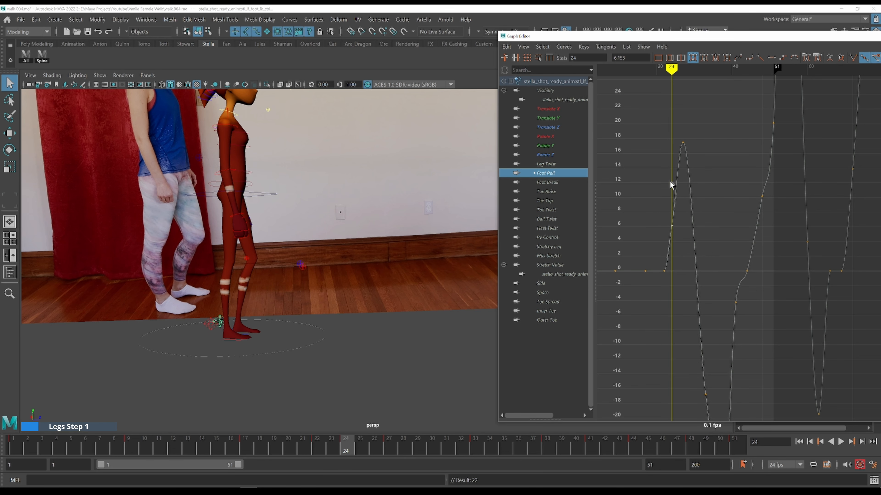
pyautogui.press('f')
pyautogui.keyDown('shift'); pyautogui.moveTo(729, 250); pyautogui.dragTo(720, 295, button='middle'); pyautogui.keyUp('shift')
# Step through frames 22 to 28 and lower the Foot Roll peak key at frame 27 to about 14.3
pyautogui.press(',')
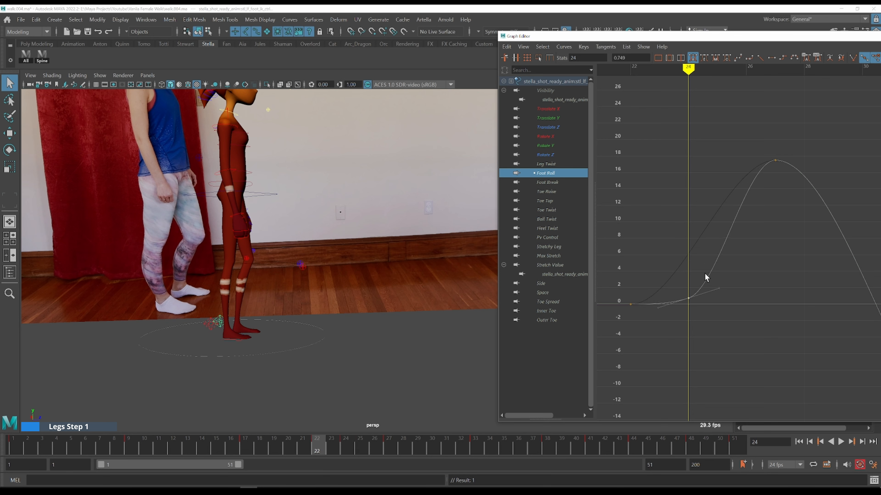
pyautogui.press('.')
pyautogui.press(',')
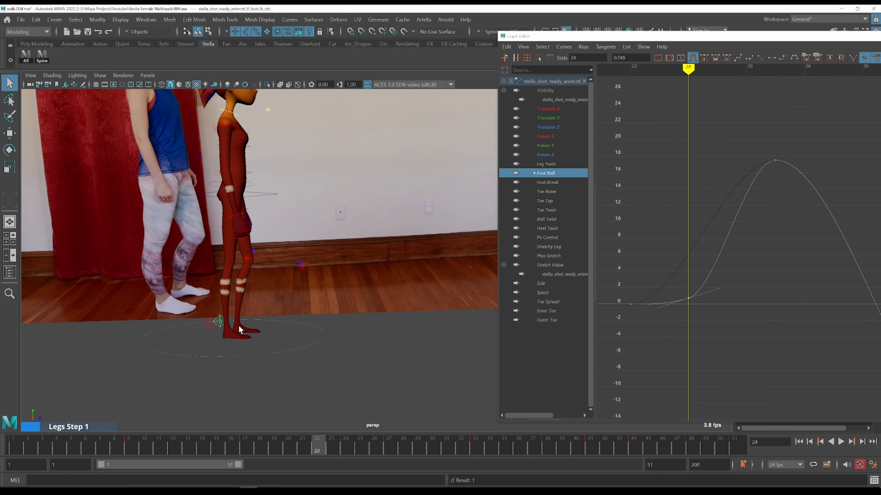
pyautogui.press('.')
pyautogui.hotkey('alt', '.')
pyautogui.hotkey('alt', '.')
pyautogui.hotkey('alt', '.')
pyautogui.hotkey('alt', '.')
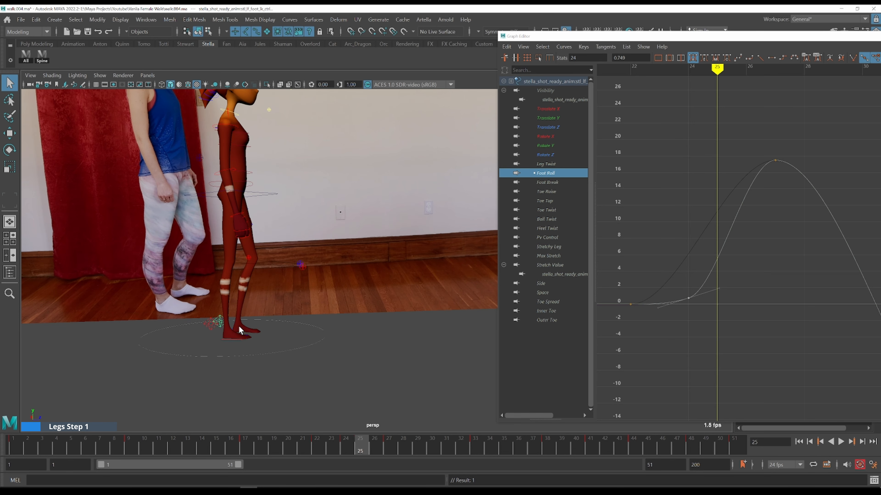
pyautogui.hotkey('alt', ',')
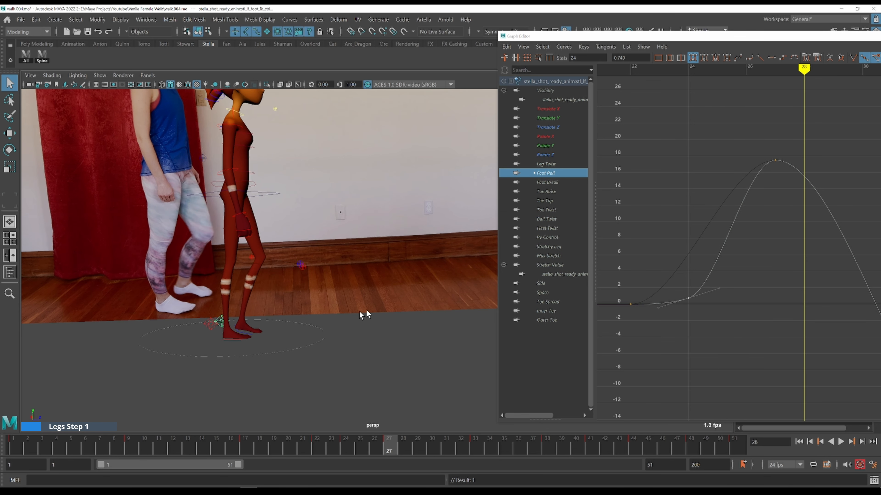
pyautogui.moveTo(750, 140); pyautogui.dragTo(807, 162)
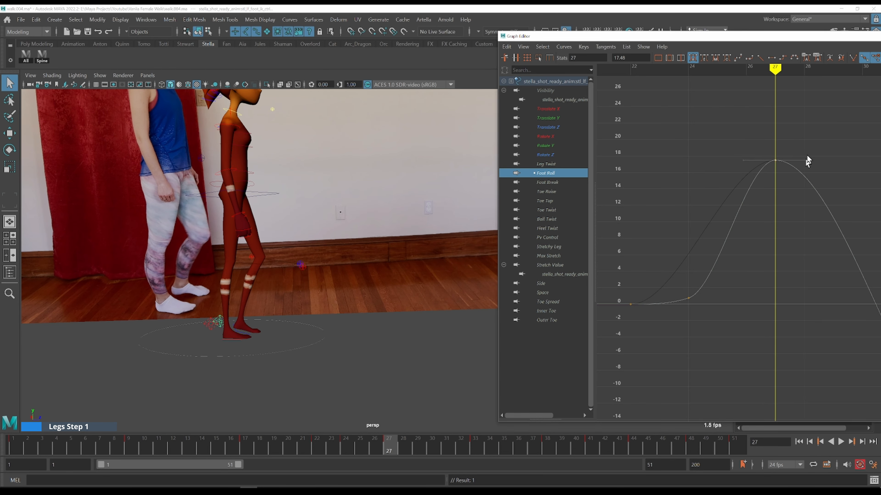
pyautogui.moveTo(819, 123); pyautogui.dragTo(819, 156, button='middle')
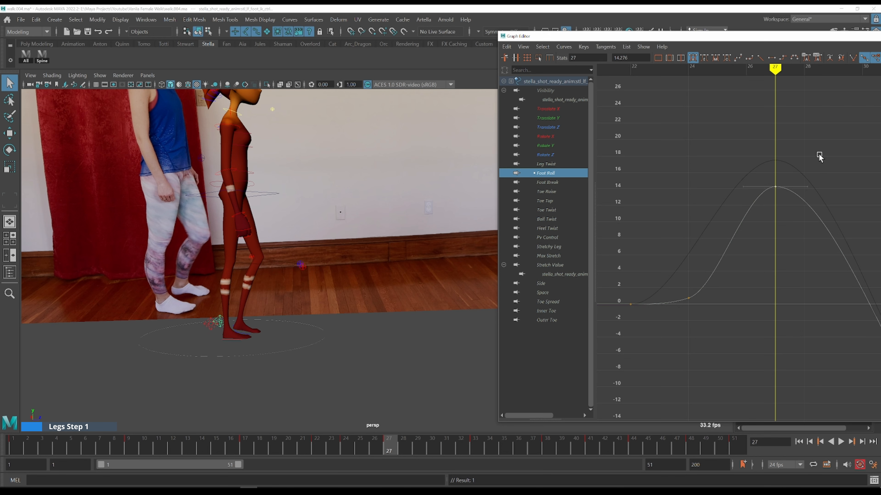
# Step back and forth through frames 24 to 29 to compare the foot roll against the video reference
pyautogui.hotkey('alt', '.')
pyautogui.hotkey('alt', '.')
pyautogui.hotkey('alt', '.')
pyautogui.hotkey('alt', '.')
pyautogui.hotkey('alt', '.')
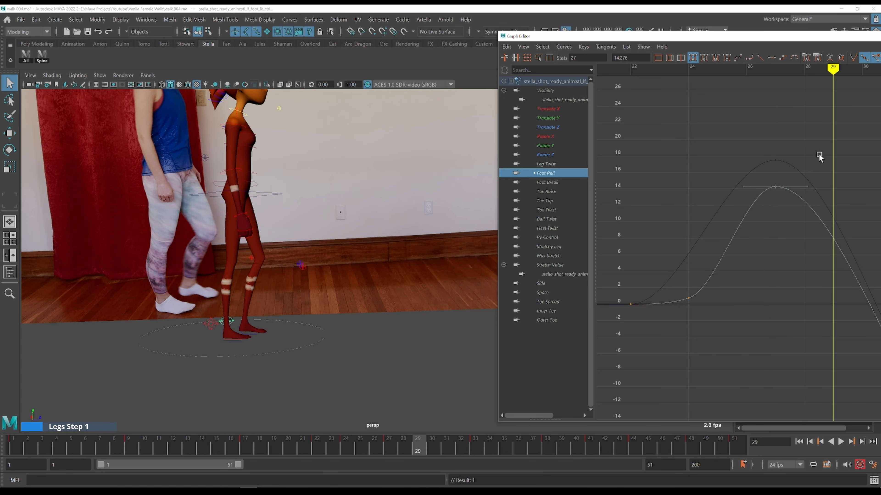
pyautogui.press(',')
pyautogui.hotkey('alt', ',')
pyautogui.hotkey('alt', '.')
pyautogui.hotkey('alt', ',')
pyautogui.hotkey('alt', ',')
pyautogui.hotkey('alt', '.')
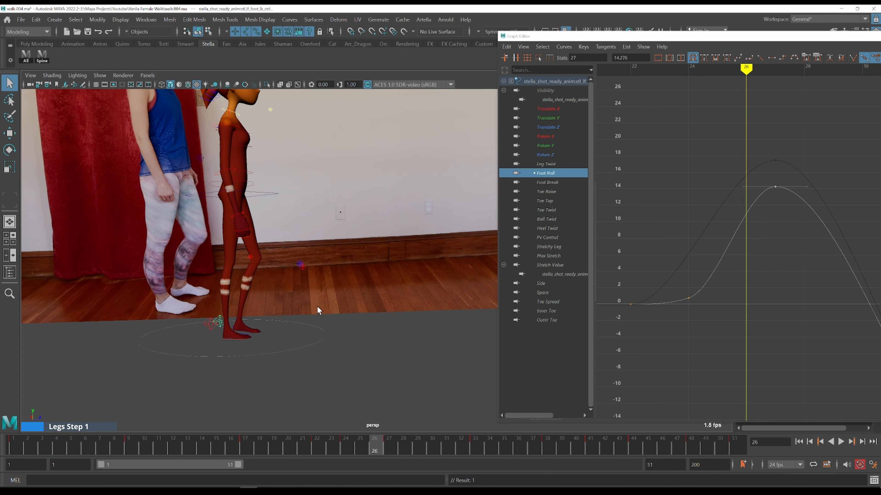
pyautogui.hotkey('alt', '.')
pyautogui.hotkey('alt', '.')
pyautogui.press(',')
pyautogui.press(',')
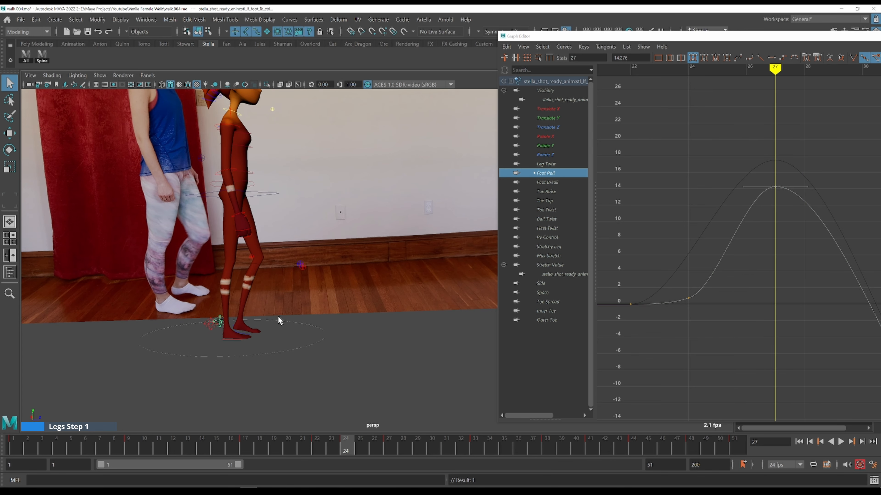
pyautogui.hotkey('alt', '.')
pyautogui.hotkey('alt', '.')
pyautogui.hotkey('alt', '.')
pyautogui.hotkey('alt', '.')
pyautogui.hotkey('alt', ',')
pyautogui.press(',')
pyautogui.hotkey('alt', '.')
pyautogui.hotkey('alt', '.')
pyautogui.hotkey('alt', '.')
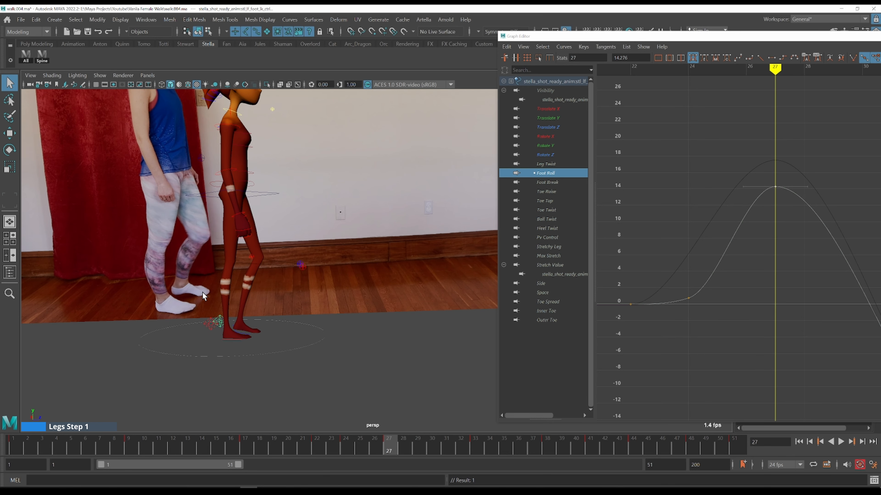
pyautogui.press(',')
pyautogui.hotkey('alt', '.')
pyautogui.hotkey('alt', '.')
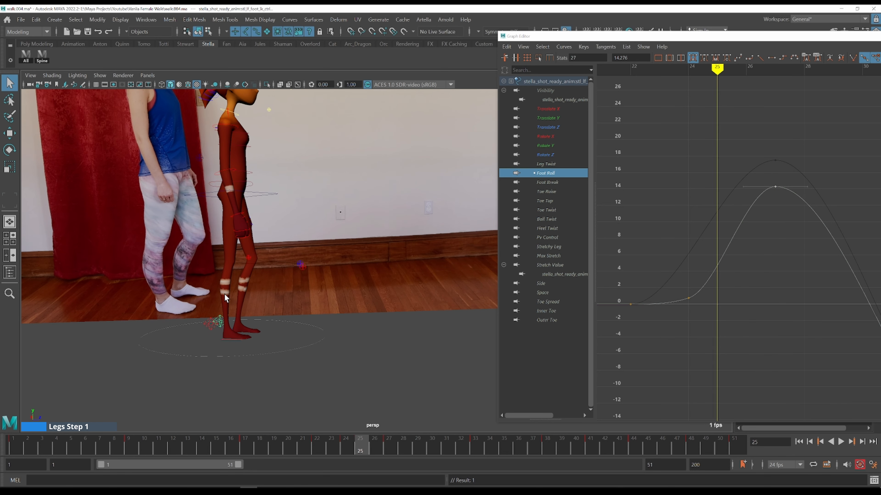
pyautogui.hotkey('alt', '.')
# Show the Side curve and try dragging its lowest key at frame 27, undoing the move
pyautogui.click(555, 284)
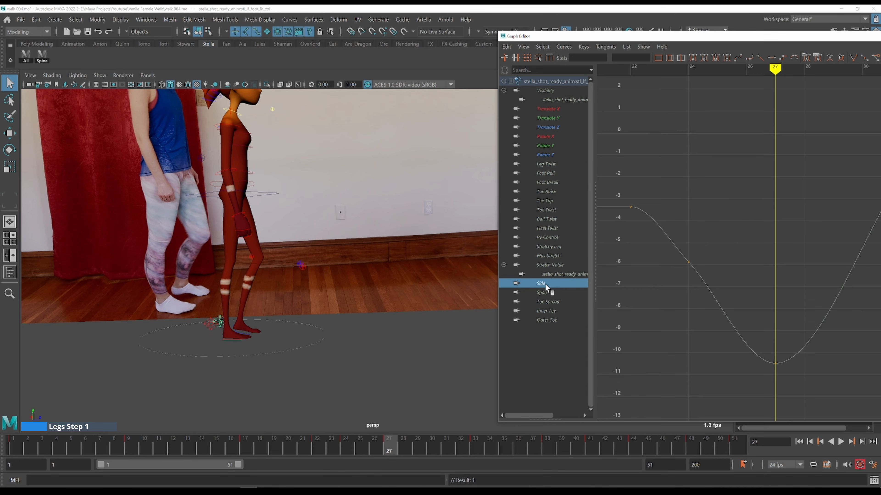
pyautogui.moveTo(751, 292); pyautogui.dragTo(820, 411)
pyautogui.moveTo(807, 341); pyautogui.dragTo(797, 256, button='middle')
pyautogui.hotkey('ctrl', 'z')
# Switch to the single front view and scrub frames 22 to 25 to compare the feet with the reference
pyautogui.press('space')
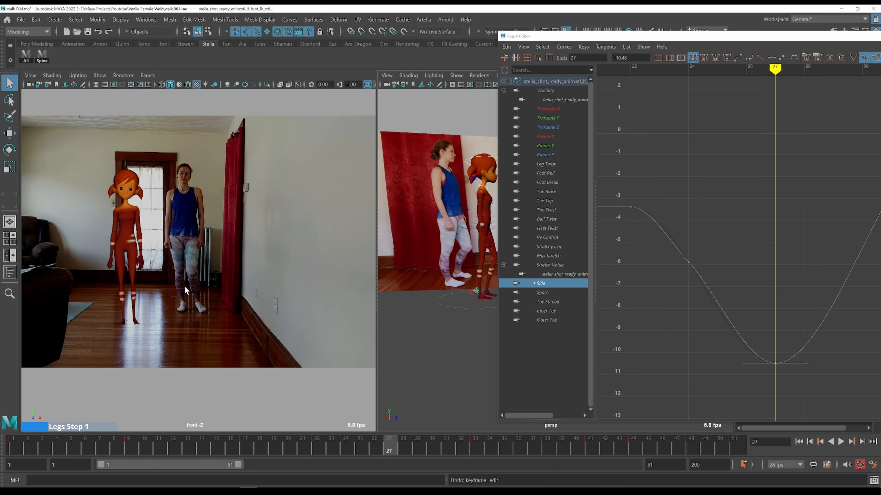
pyautogui.press('space')
pyautogui.press('k')
pyautogui.moveTo(680, 211); pyautogui.dragTo(631, 187)
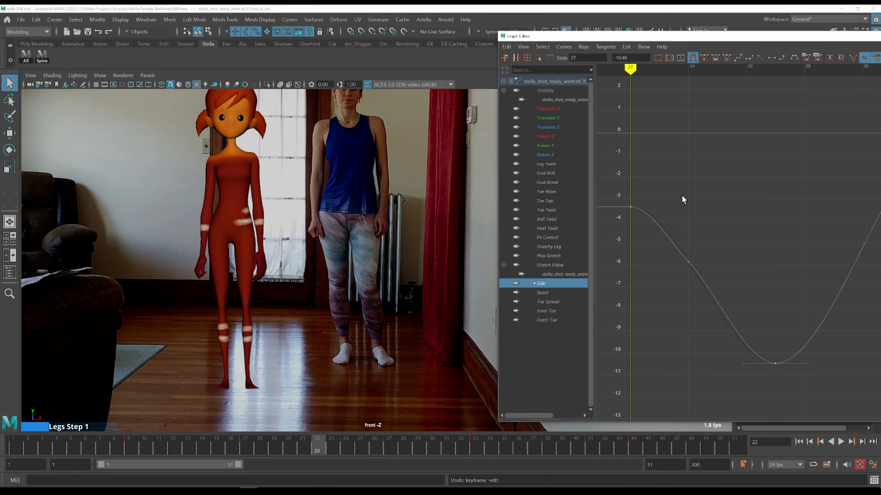
pyautogui.scroll(-3, 671, 197)
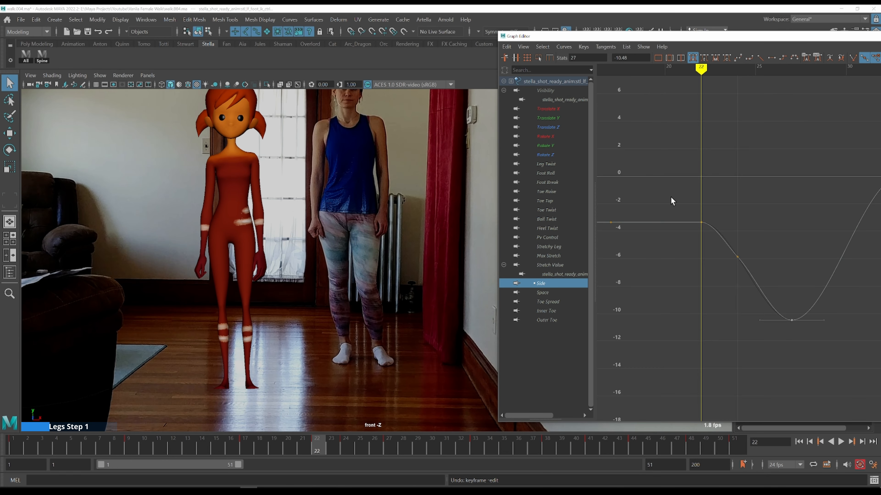
pyautogui.hotkey('alt', '.')
pyautogui.hotkey('alt', '.')
pyautogui.hotkey('alt', '.')
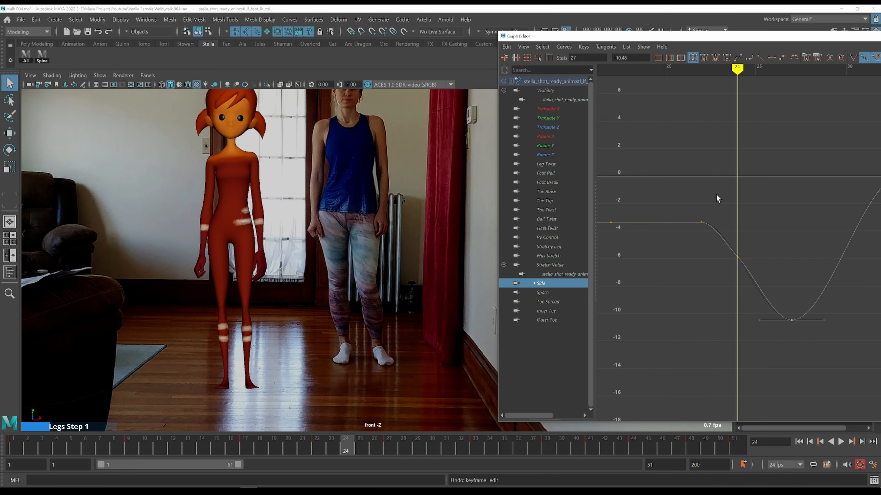
pyautogui.hotkey('alt', ',')
pyautogui.hotkey('alt', ',')
pyautogui.hotkey('alt', ',')
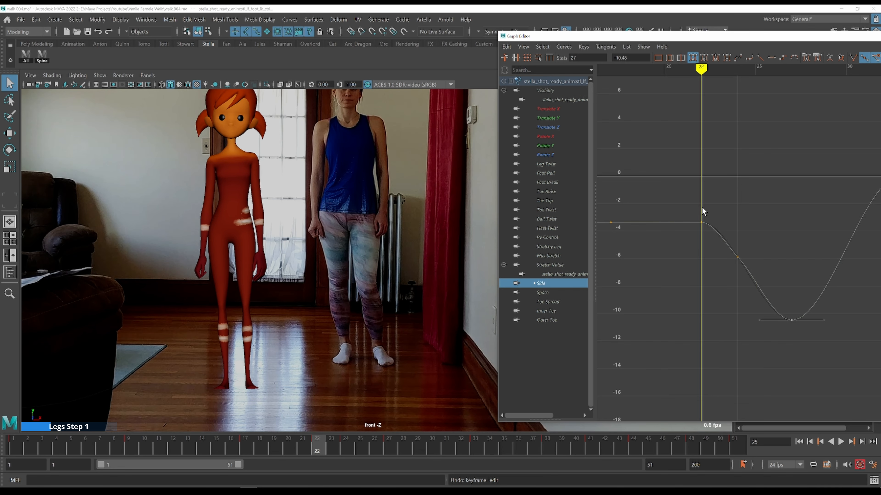
# Raise the flat Side keys up to frame 22 to about 0
pyautogui.keyDown('alt'); pyautogui.moveTo(664, 243); pyautogui.dragTo(798, 179, button='middle'); pyautogui.keyUp('alt')
pyautogui.scroll(-5, 767, 206)
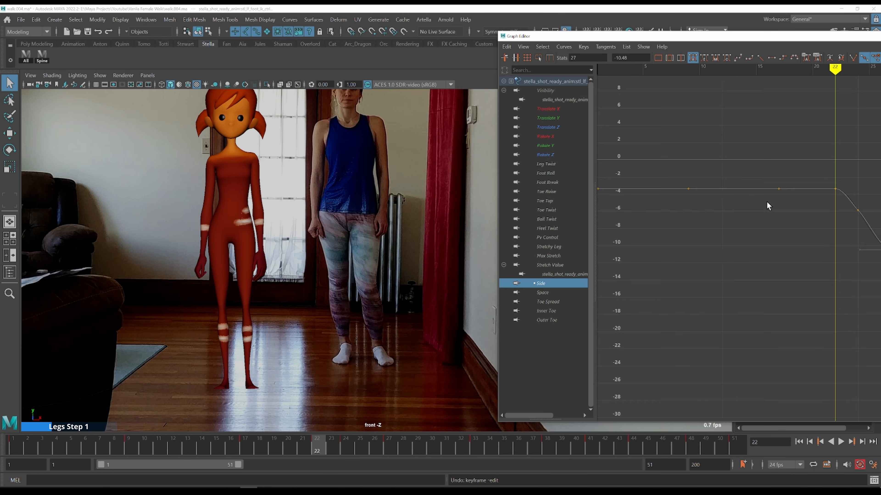
pyautogui.scroll(2, 767, 206)
pyautogui.moveTo(834, 189); pyautogui.dragTo(678, 219)
pyautogui.rightClick(734, 309)
pyautogui.click(733, 224)
pyautogui.moveTo(662, 182); pyautogui.dragTo(839, 221)
pyautogui.keyDown('shift'); pyautogui.moveTo(751, 283); pyautogui.dragTo(757, 270, button='middle'); pyautogui.keyUp('shift')
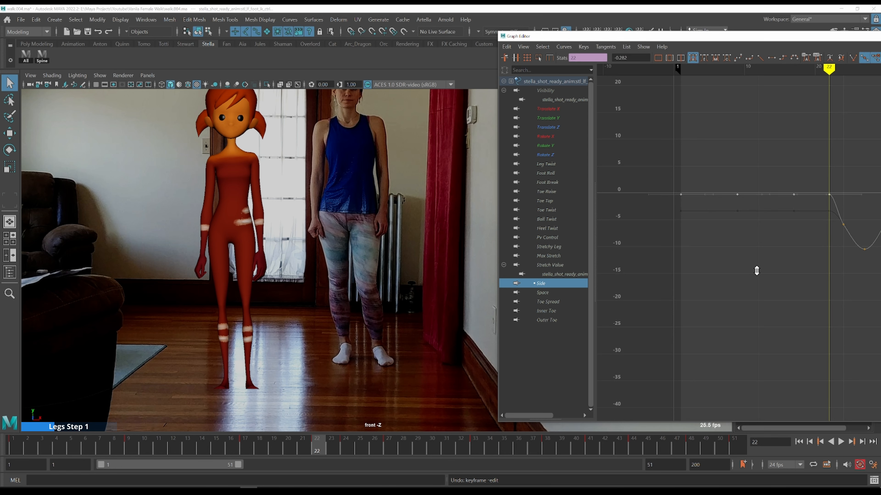
pyautogui.hotkey('ctrl', 'z')
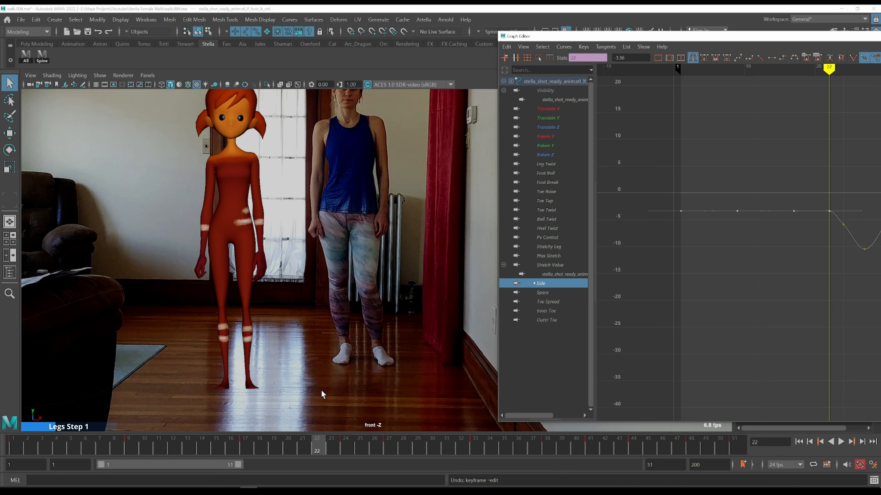
pyautogui.hotkey('shift', 'z')
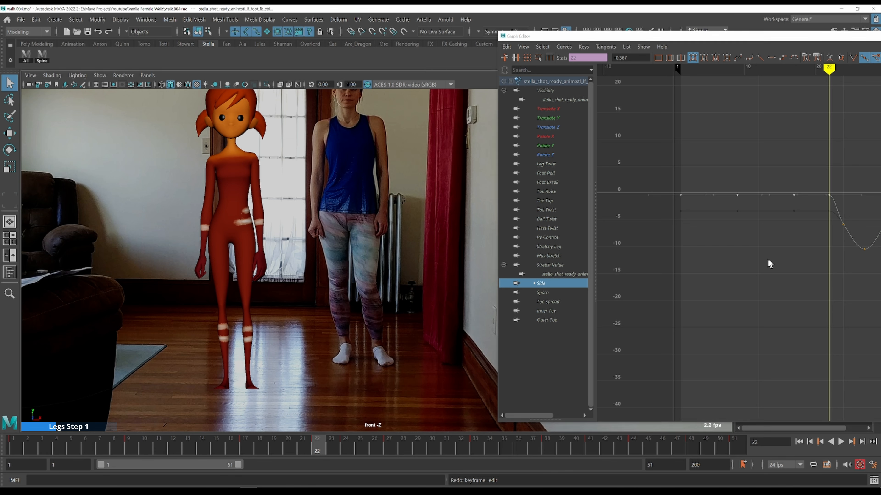
# Step through frames 23 to 25 and raise the Side key at frame 24 to about -1.7
pyautogui.keyDown('alt'); pyautogui.moveTo(767, 250); pyautogui.dragTo(644, 260, button='middle'); pyautogui.keyUp('alt')
pyautogui.hotkey('alt', '.')
pyautogui.hotkey('alt', '.')
pyautogui.hotkey('alt', '.')
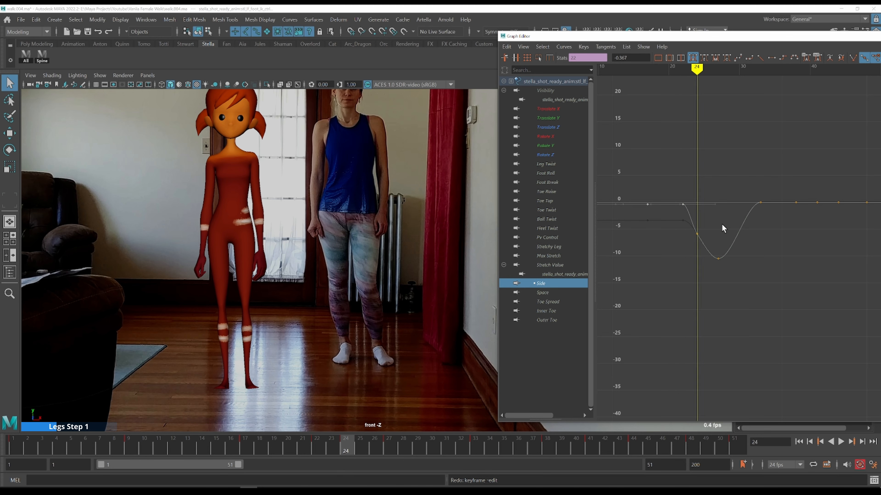
pyautogui.hotkey('alt', ',')
pyautogui.hotkey('alt', ',')
pyautogui.hotkey('alt', ',')
pyautogui.hotkey('alt', '.')
pyautogui.hotkey('alt', '.')
pyautogui.hotkey('alt', '.')
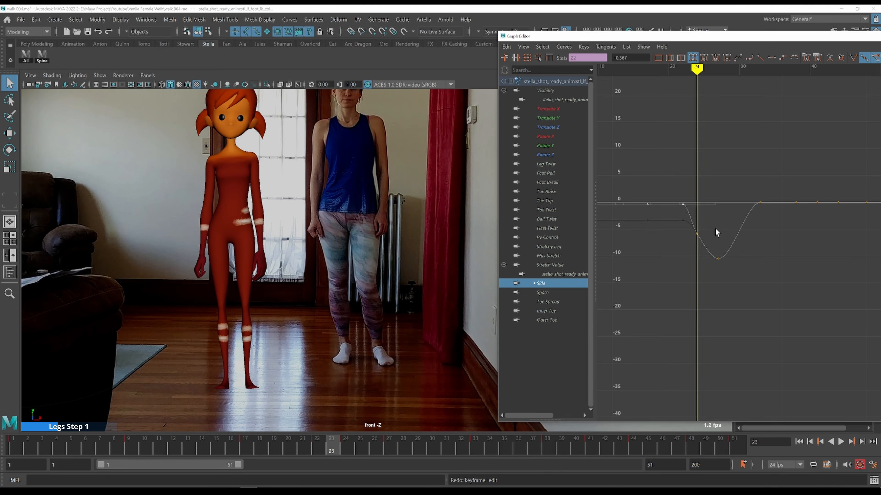
pyautogui.hotkey('alt', ',')
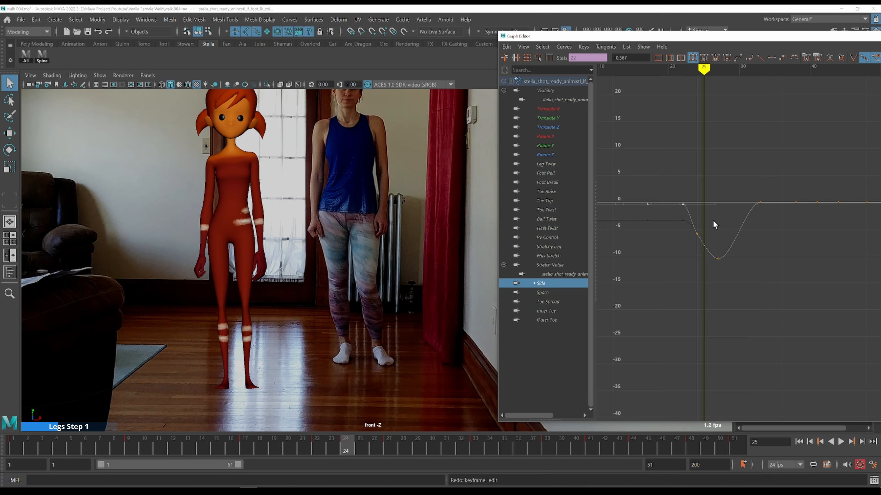
pyautogui.moveTo(714, 219); pyautogui.dragTo(691, 243)
pyautogui.keyDown('shift'); pyautogui.moveTo(724, 224); pyautogui.dragTo(730, 201, button='middle'); pyautogui.keyUp('shift')
# Raise the Side curve's lowest key at frame 27 to about -5.4
pyautogui.hotkey('alt', ',')
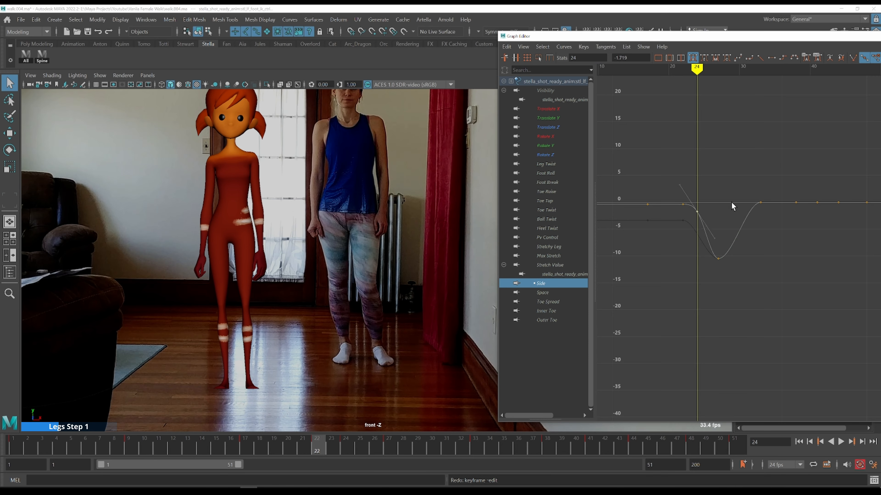
pyautogui.hotkey('alt', '.')
pyautogui.hotkey('alt', '.')
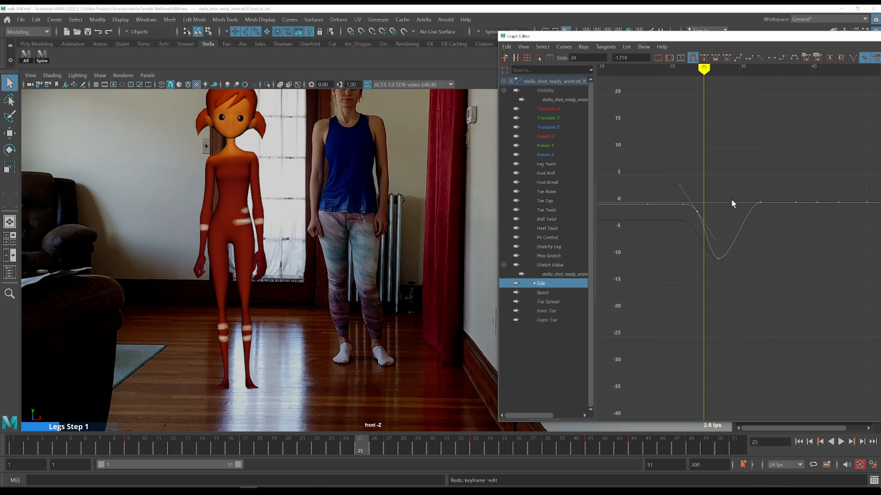
pyautogui.hotkey('alt', '.')
pyautogui.hotkey('alt', '.')
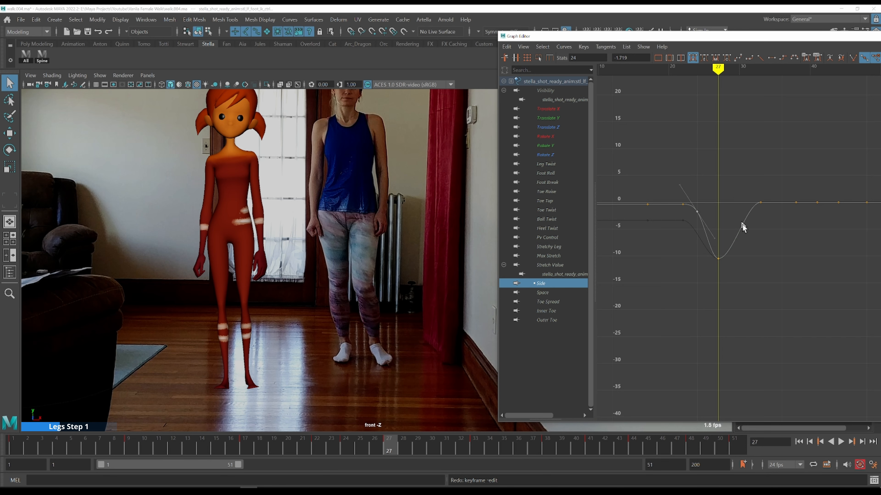
pyautogui.moveTo(726, 272); pyautogui.dragTo(705, 251)
pyautogui.keyDown('shift'); pyautogui.moveTo(772, 256); pyautogui.dragTo(775, 229, button='middle'); pyautogui.keyUp('shift')
# Step through frames 26 to 29 and move the Side curve's lowest key to frame 28 at about -8
pyautogui.hotkey('alt', ',')
pyautogui.hotkey('alt', ',')
pyautogui.hotkey('alt', '.')
pyautogui.hotkey('alt', '.')
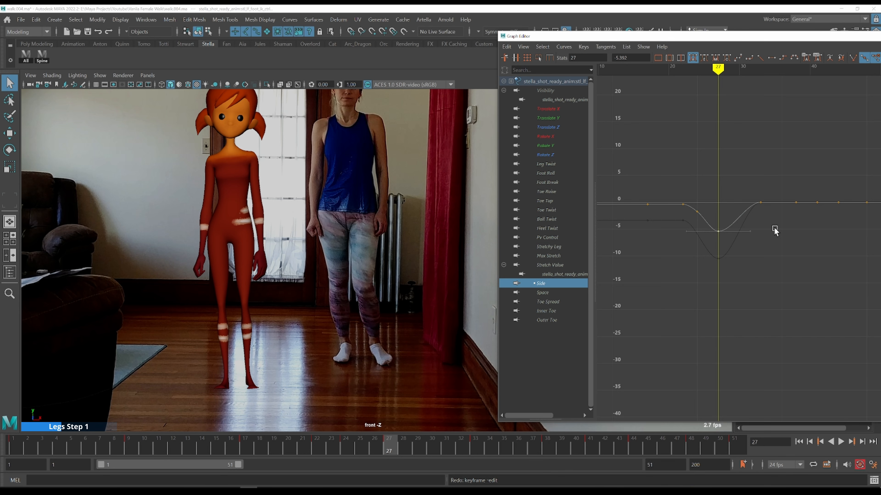
pyautogui.hotkey('alt', '.')
pyautogui.hotkey('alt', '.')
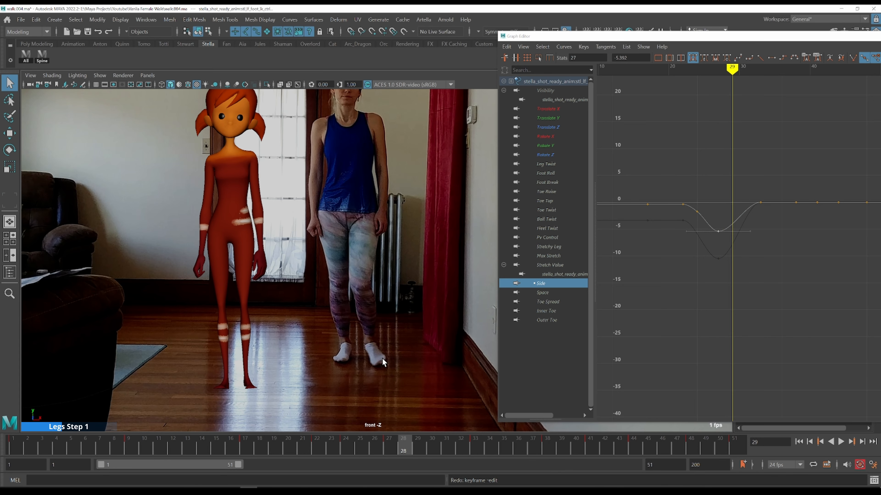
pyautogui.hotkey('alt', ',')
pyautogui.hotkey('alt', ',')
pyautogui.hotkey('alt', '.')
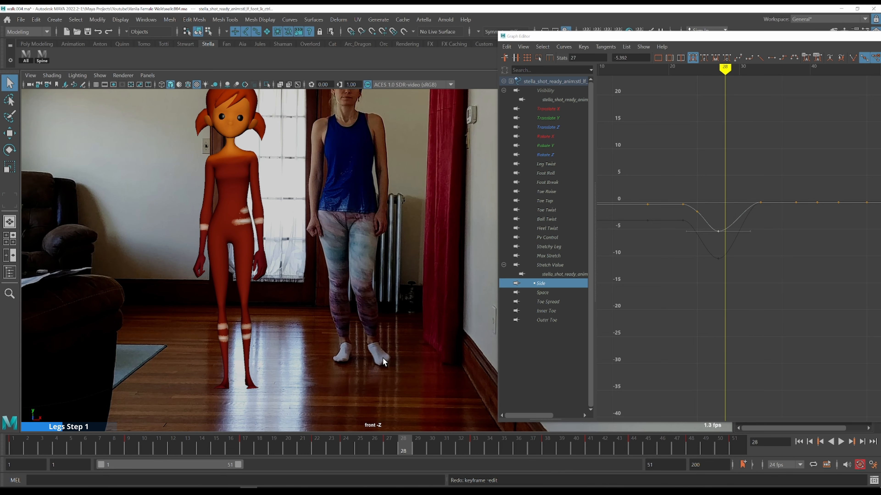
pyautogui.hotkey('alt', ',')
pyautogui.hotkey('alt', '.')
pyautogui.hotkey('alt', '.')
pyautogui.hotkey('alt', ',')
pyautogui.moveTo(733, 284)
pyautogui.keyDown('shift'); pyautogui.mouseDown(button='middle')
pyautogui.moveTo(737, 270)
pyautogui.moveTo(734, 279)
pyautogui.mouseUp(button='middle'); pyautogui.keyUp('shift')
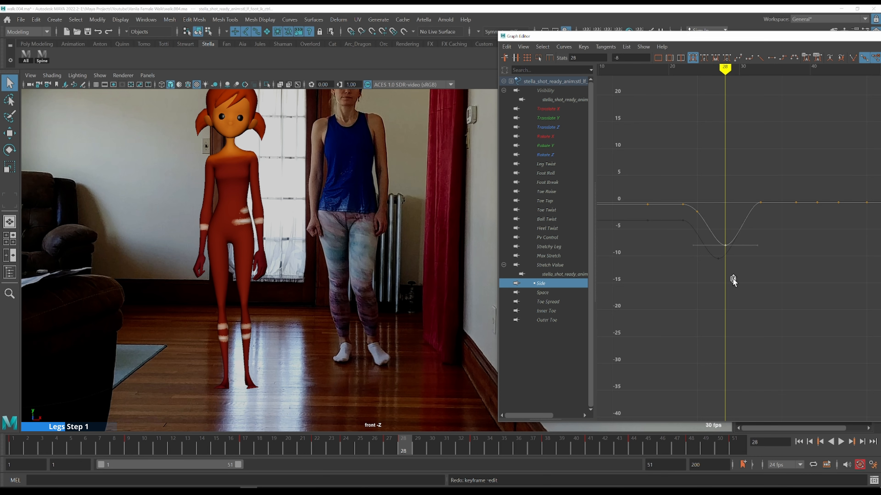
# Step forward through the frames up to frame 34 to review the foot's side motion
pyautogui.press(',')
pyautogui.press('.')
pyautogui.press('.')
pyautogui.hotkey('alt', '.')
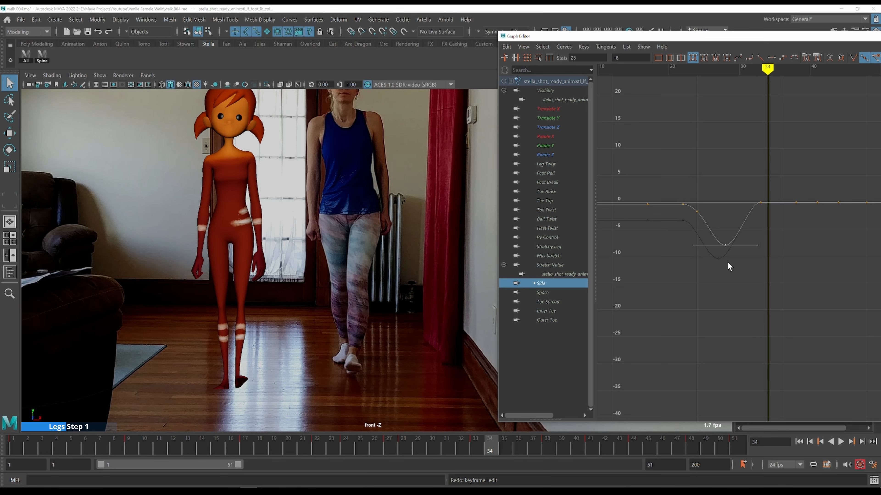
# Step through frames 33 to 35 and move the Side curve's key at frame 33 to frame 34
pyautogui.hotkey('alt', '.')
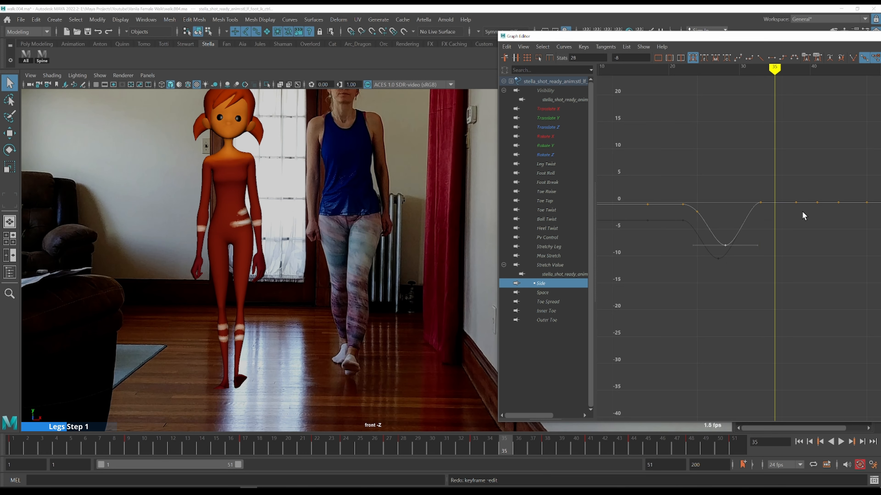
pyautogui.press(',')
pyautogui.hotkey('alt', '.')
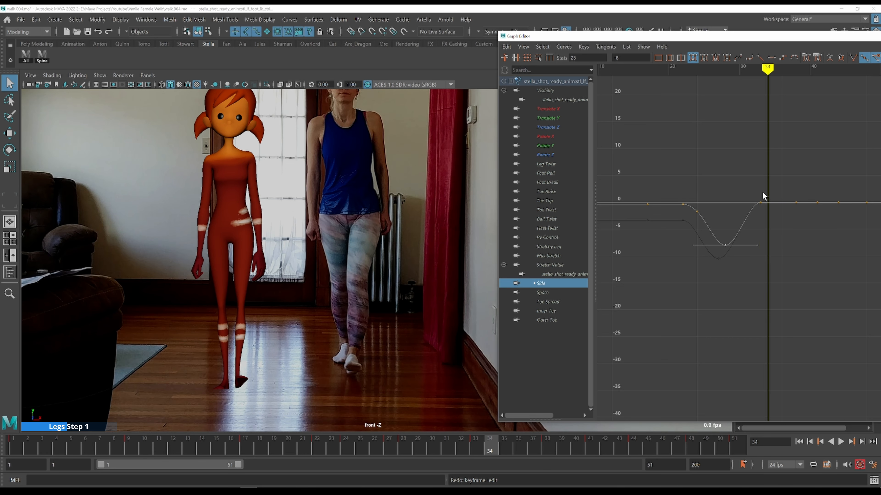
pyautogui.hotkey('alt', '.')
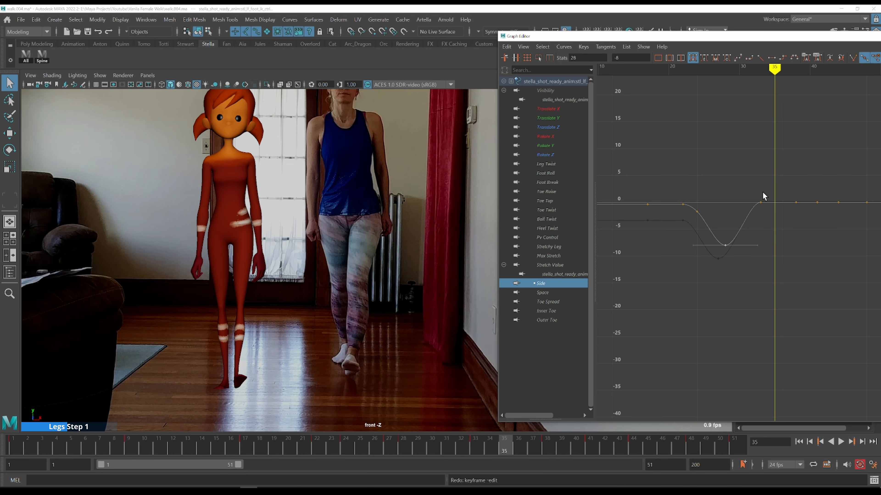
pyautogui.press(',')
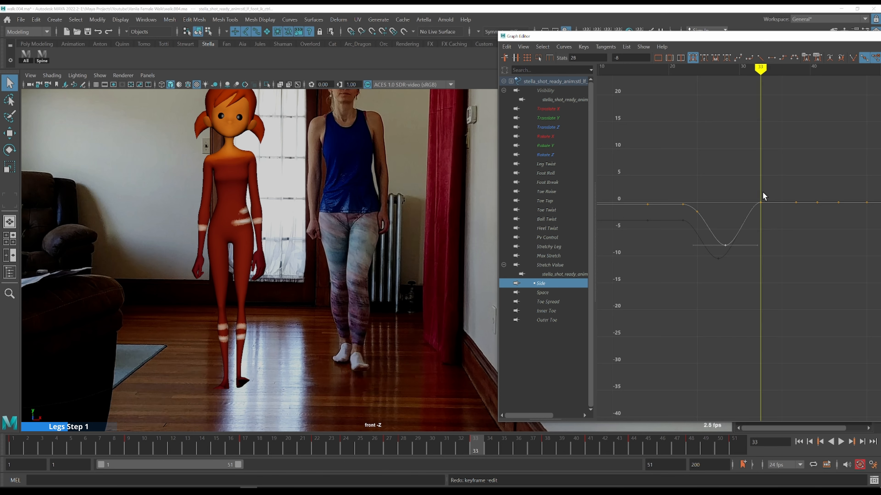
pyautogui.moveTo(751, 190); pyautogui.dragTo(772, 226)
pyautogui.moveTo(773, 227); pyautogui.dragTo(778, 228, button='middle')
# Step back and forth through frames 28 to 36 to compare the foot's side motion with the reference video
pyautogui.press(',')
pyautogui.hotkey('alt', '.')
pyautogui.hotkey('alt', '.')
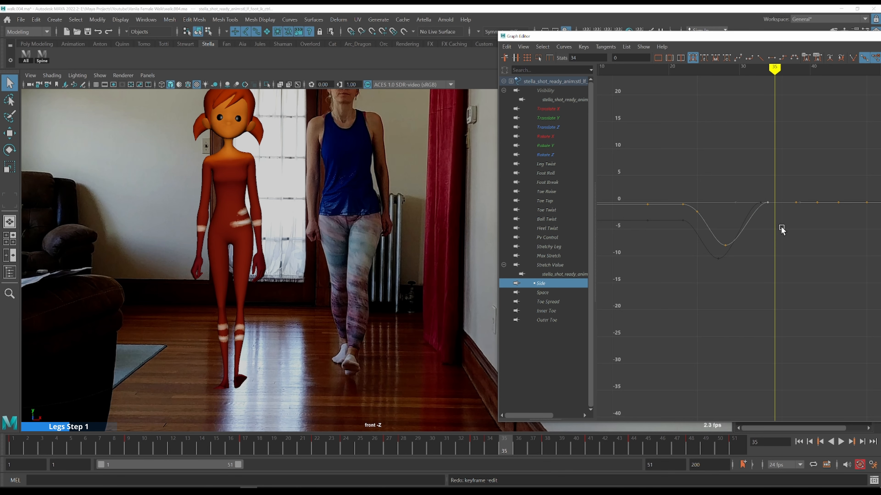
pyautogui.hotkey('alt', '.')
pyautogui.hotkey('alt', '.')
pyautogui.hotkey('alt', ',')
pyautogui.hotkey('alt', ',')
pyautogui.hotkey('alt', ',')
pyautogui.hotkey('alt', ',')
pyautogui.hotkey('alt', ',')
pyautogui.hotkey('alt', ',')
pyautogui.hotkey('alt', ',')
pyautogui.hotkey('alt', ',')
pyautogui.hotkey('alt', ',')
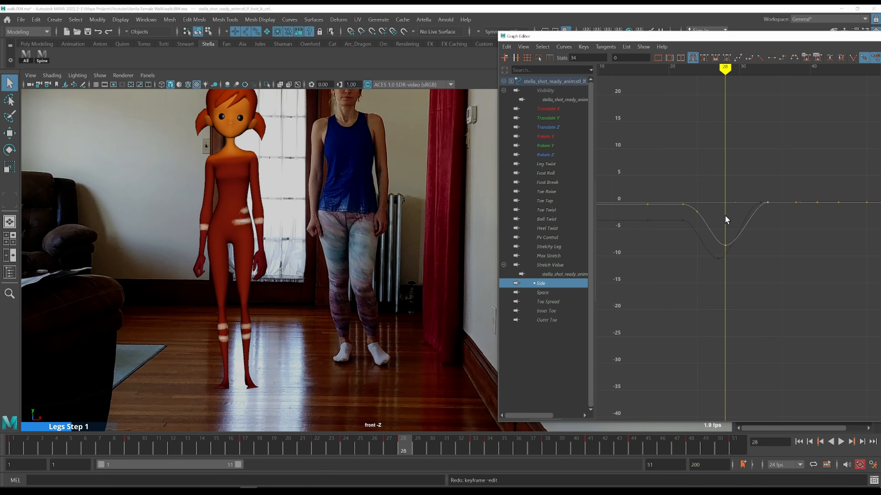
pyautogui.hotkey('alt', '.')
pyautogui.hotkey('alt', '.')
pyautogui.hotkey('alt', '.')
pyautogui.hotkey('alt', '.')
pyautogui.hotkey('alt', '.')
pyautogui.hotkey('alt', '.')
pyautogui.hotkey('alt', '.')
pyautogui.hotkey('alt', '.')
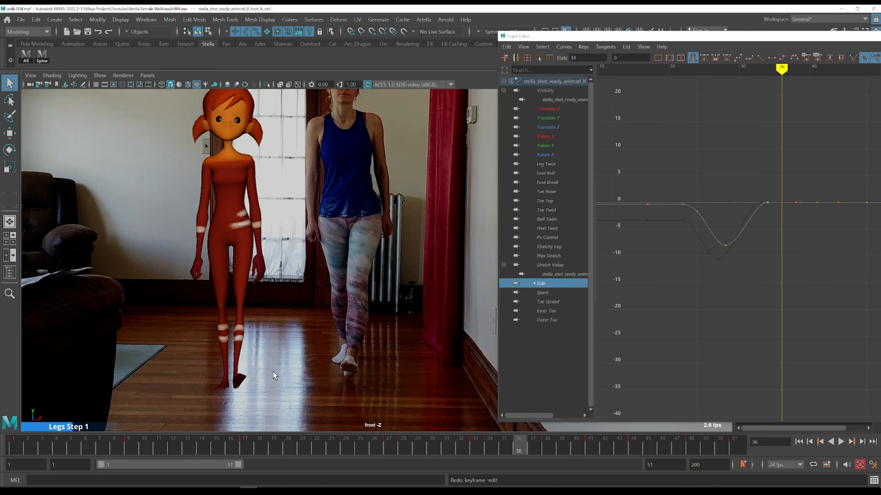
pyautogui.hotkey('alt', '.')
pyautogui.hotkey('alt', '.')
# Show the foot control's Translate X curve and lower its value at frame 38 to about -8 by moving the foot along X
pyautogui.press('w')
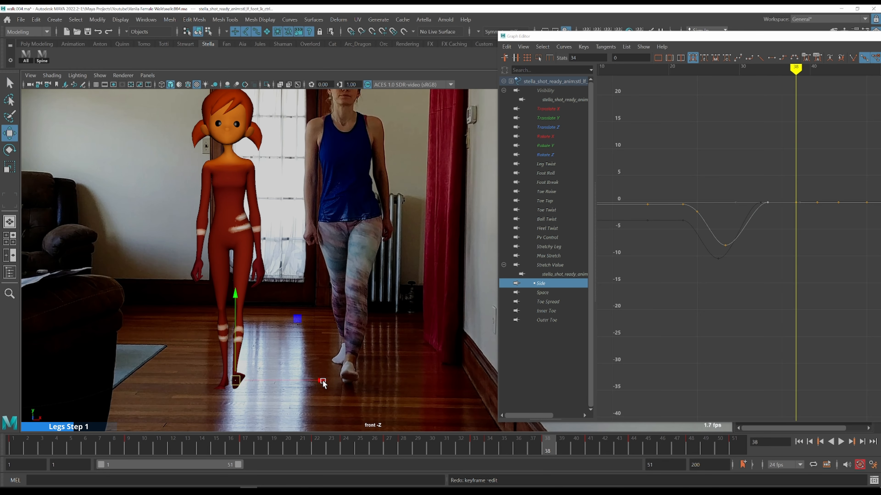
pyautogui.press(',')
pyautogui.hotkey('alt', ',')
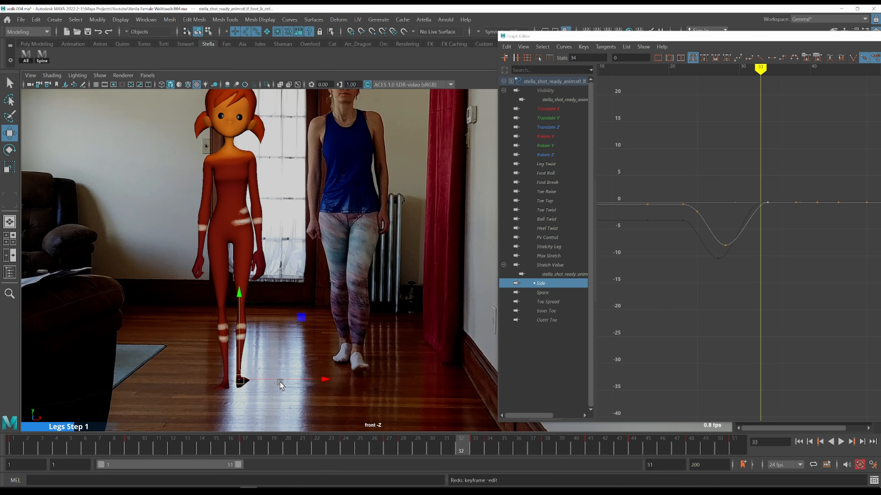
pyautogui.hotkey('alt', ',')
pyautogui.press(',')
pyautogui.hotkey('alt', '.')
pyautogui.hotkey('alt', '.')
pyautogui.hotkey('alt', '.')
pyautogui.hotkey('alt', '.')
pyautogui.hotkey('alt', '.')
pyautogui.click(562, 108)
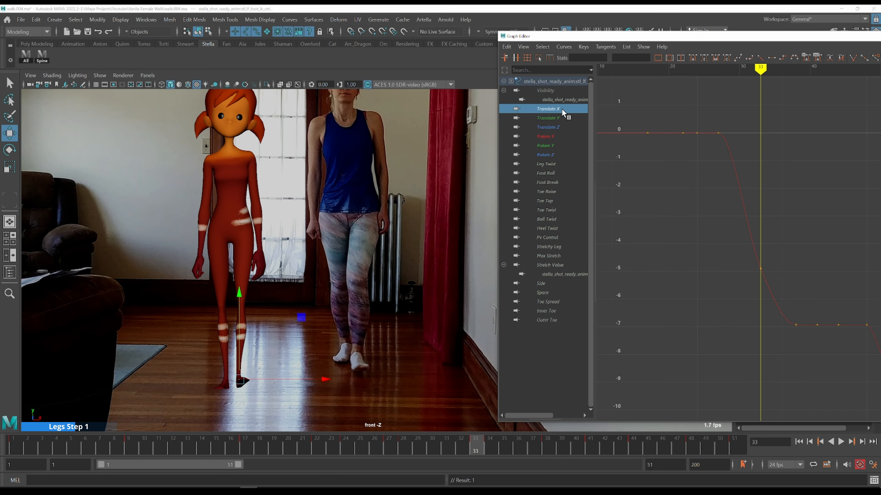
pyautogui.hotkey('alt', '.')
pyautogui.hotkey('alt', '.')
pyautogui.hotkey('alt', '.')
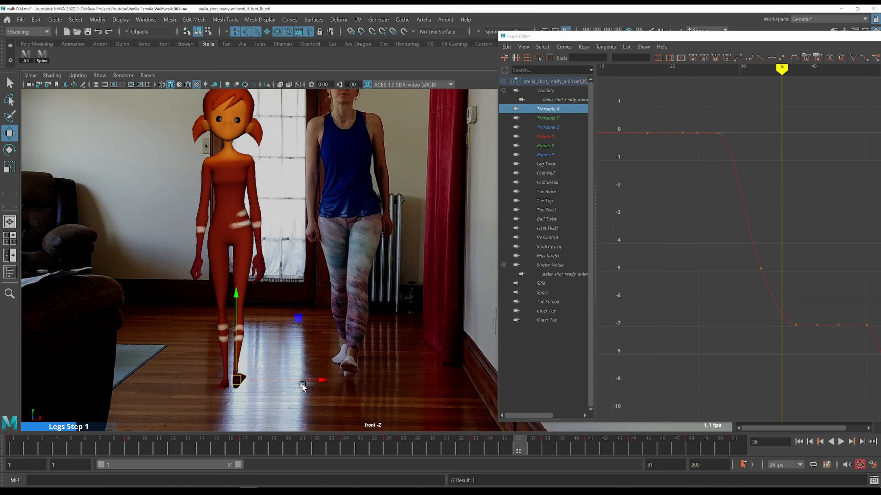
pyautogui.hotkey('alt', '.')
pyautogui.hotkey('alt', '.')
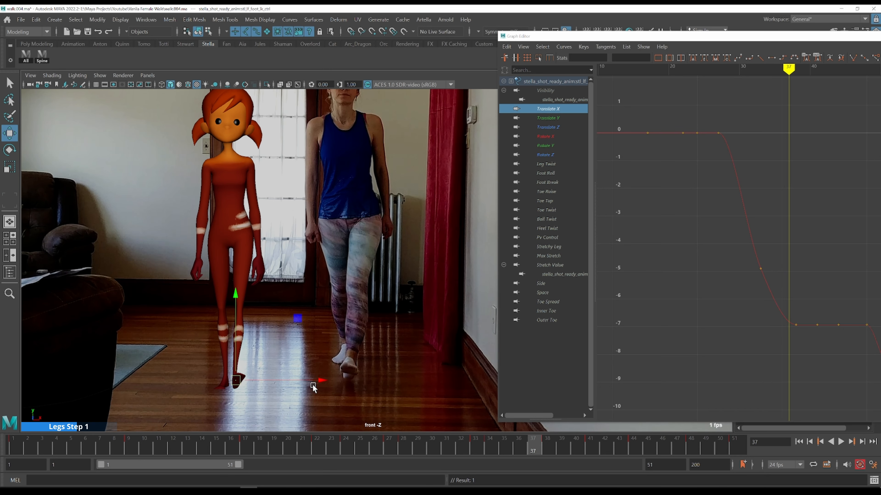
pyautogui.moveTo(322, 381); pyautogui.dragTo(321, 382)
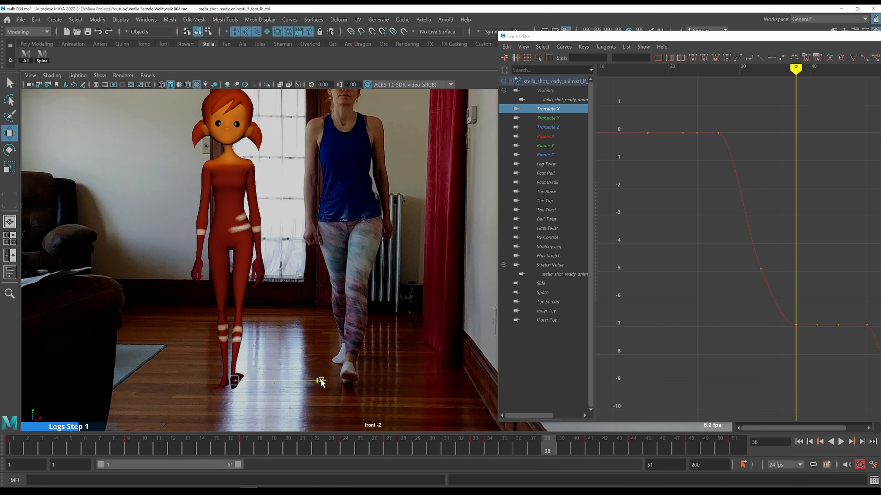
pyautogui.moveTo(321, 383); pyautogui.dragTo(321, 381)
# Select the Translate X keys following frame 38 and lower them to about -8
pyautogui.hotkey('alt', ',')
pyautogui.hotkey('alt', ',')
pyautogui.hotkey('alt', ',')
pyautogui.hotkey('alt', '.')
pyautogui.hotkey('alt', '.')
pyautogui.hotkey('alt', '.')
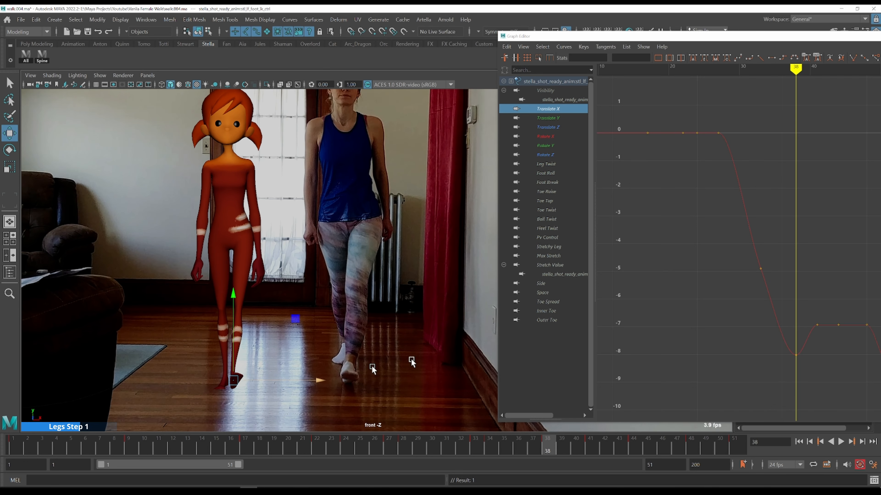
pyautogui.moveTo(816, 307); pyautogui.dragTo(878, 342)
pyautogui.keyDown('alt'); pyautogui.moveTo(836, 283); pyautogui.dragTo(725, 301, button='middle'); pyautogui.keyUp('alt')
# Set the time range to frames 41–91 and key the foot control at frame 51
pyautogui.hotkey('alt', 'shift', 'v')
pyautogui.hotkey('alt', ',')
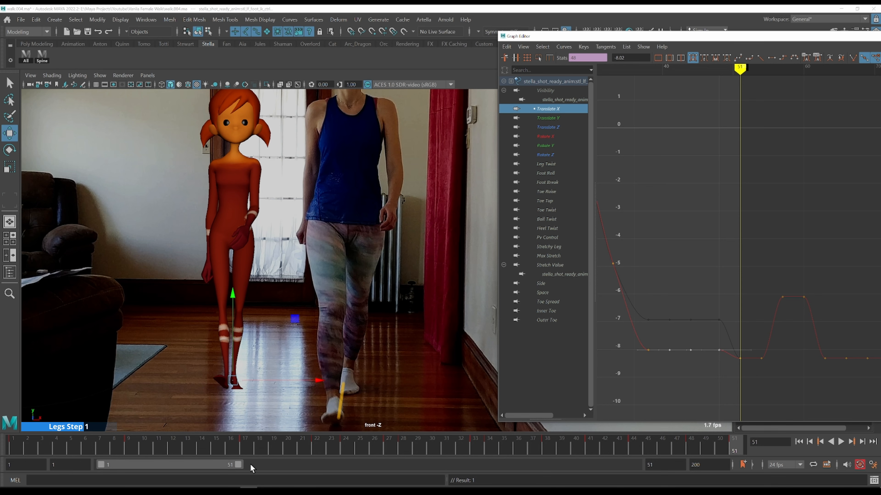
pyautogui.moveTo(212, 463); pyautogui.dragTo(322, 463)
pyautogui.moveTo(172, 448)
pyautogui.mouseDown()
pyautogui.moveTo(351, 448)
pyautogui.moveTo(158, 448)
pyautogui.mouseUp()
pyautogui.click(239, 386)
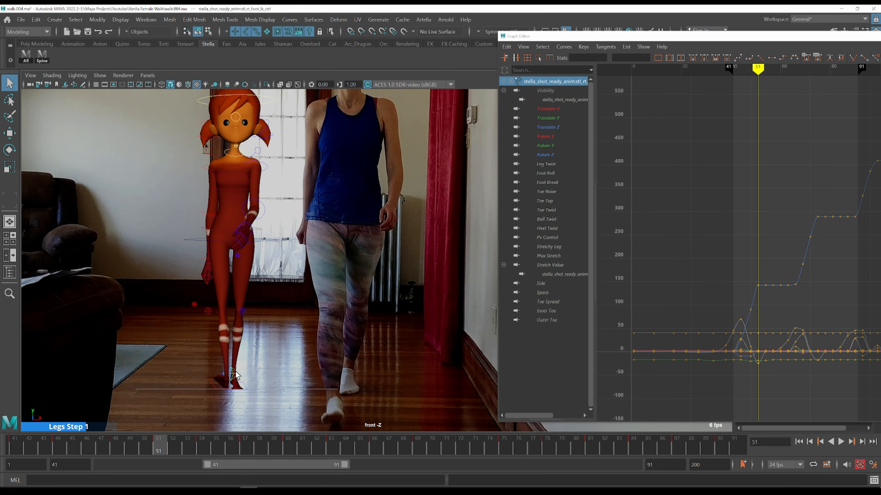
pyautogui.moveTo(271, 383); pyautogui.dragTo(272, 384)
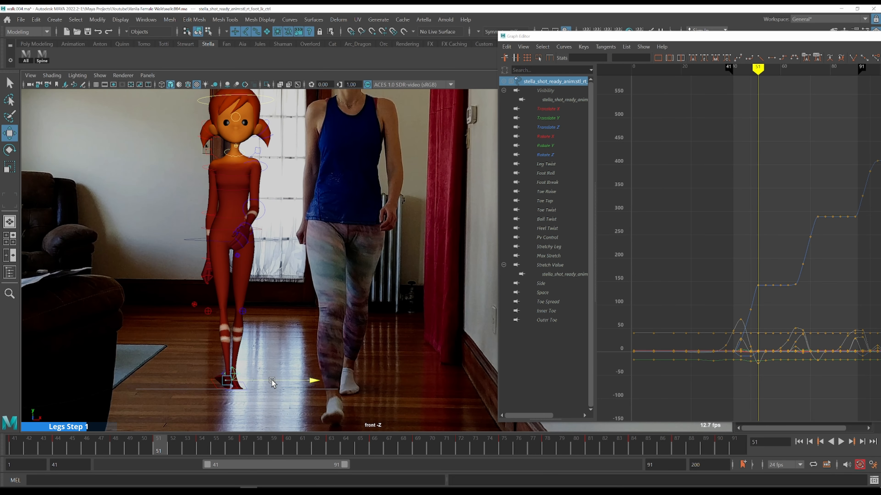
pyautogui.press('s')
pyautogui.press('q')
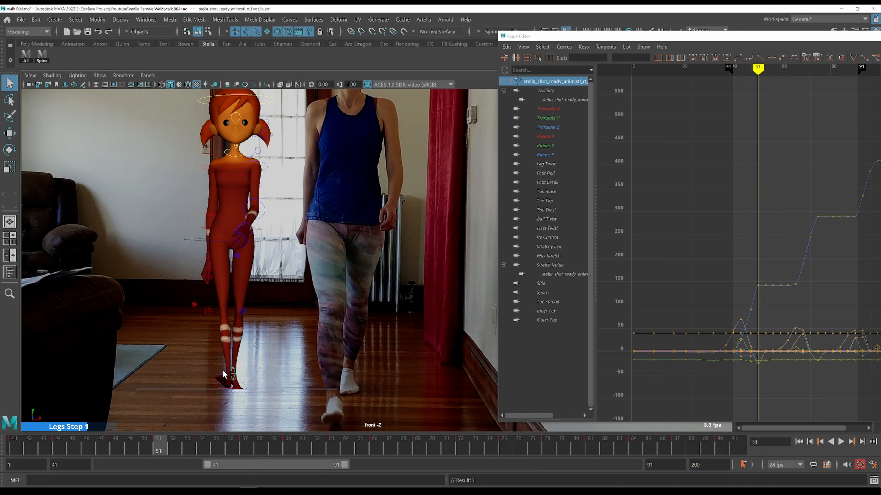
# Try to move a Translate X key near frame 46, then undo the edit
pyautogui.click(232, 377)
pyautogui.press('w')
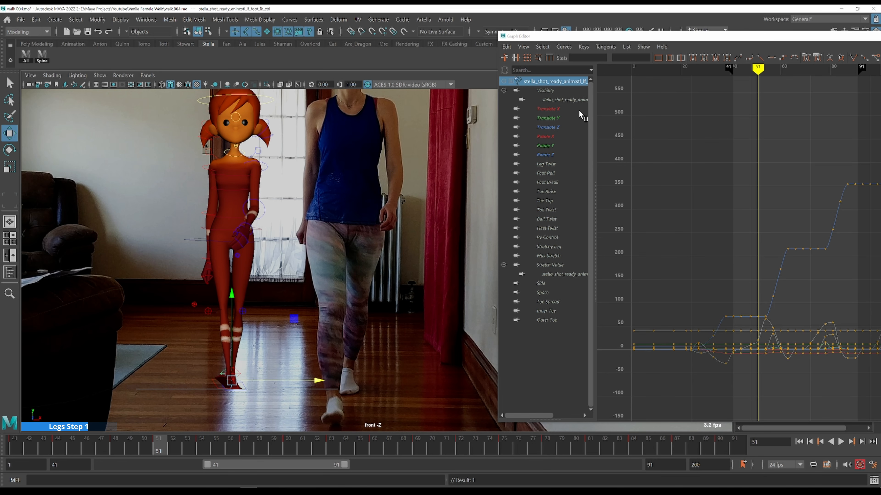
pyautogui.click(571, 107)
pyautogui.press('f')
pyautogui.press('a')
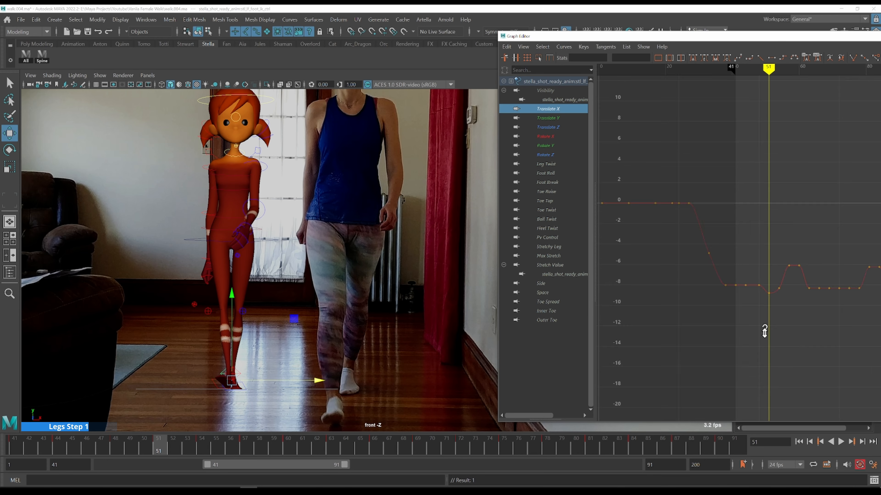
pyautogui.moveTo(704, 358); pyautogui.dragTo(763, 394)
pyautogui.moveTo(762, 394); pyautogui.dragTo(762, 349, button='middle')
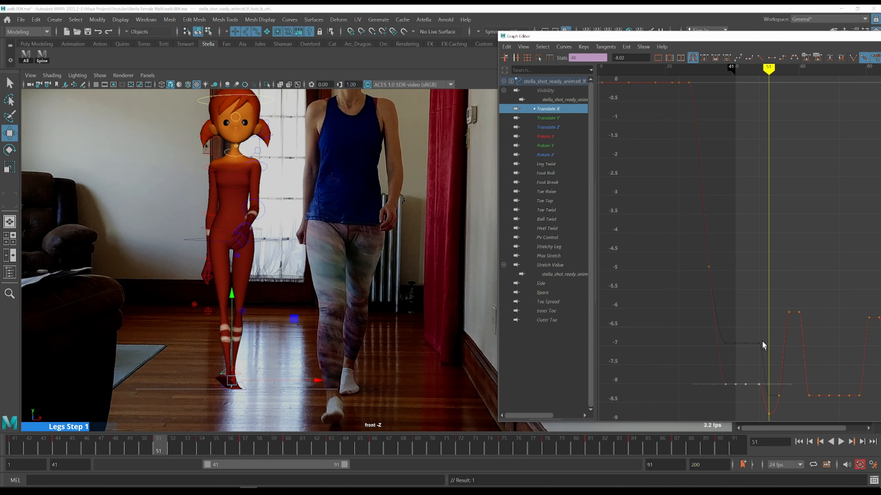
pyautogui.keyDown('shift'); pyautogui.moveTo(753, 318); pyautogui.dragTo(757, 347, button='middle'); pyautogui.keyUp('shift')
pyautogui.press(',')
pyautogui.hotkey('ctrl', 'z')
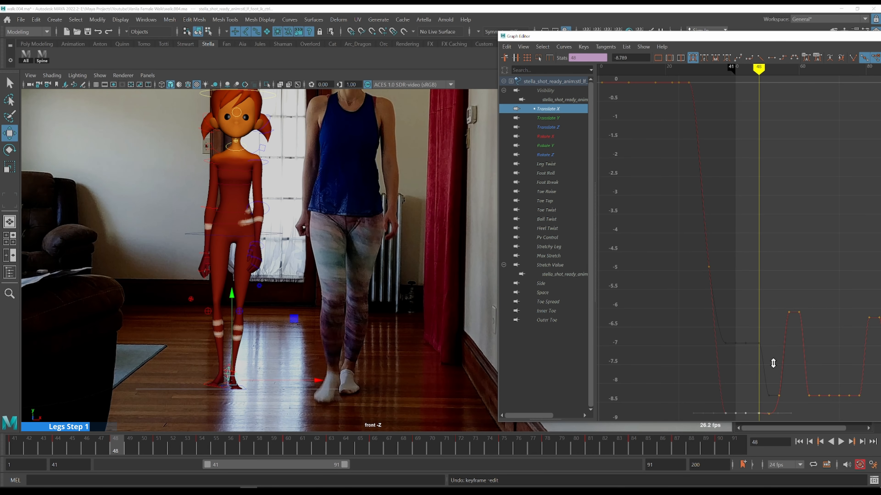
# Reset the time range to frames 1–51 and reselect the foot control around frame 27
pyautogui.hotkey('alt', ',')
pyautogui.hotkey('alt', ',')
pyautogui.moveTo(163, 462); pyautogui.dragTo(60, 466)
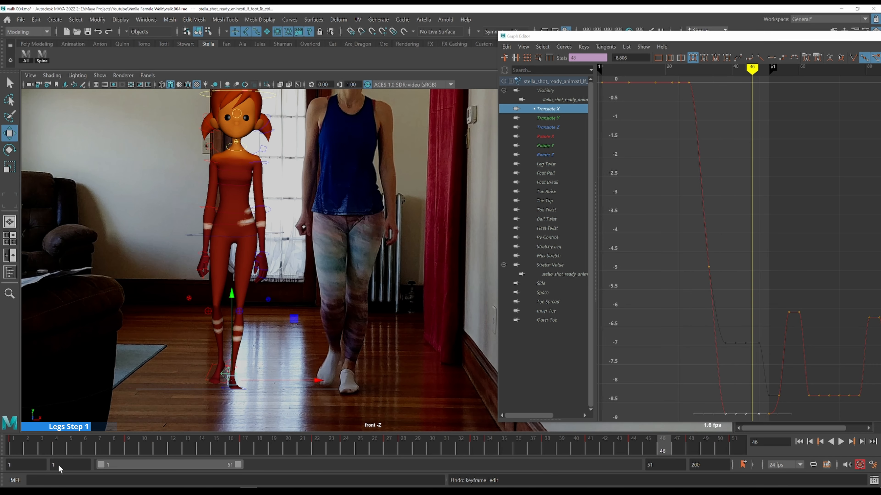
pyautogui.moveTo(15, 446); pyautogui.dragTo(346, 447)
pyautogui.press('q')
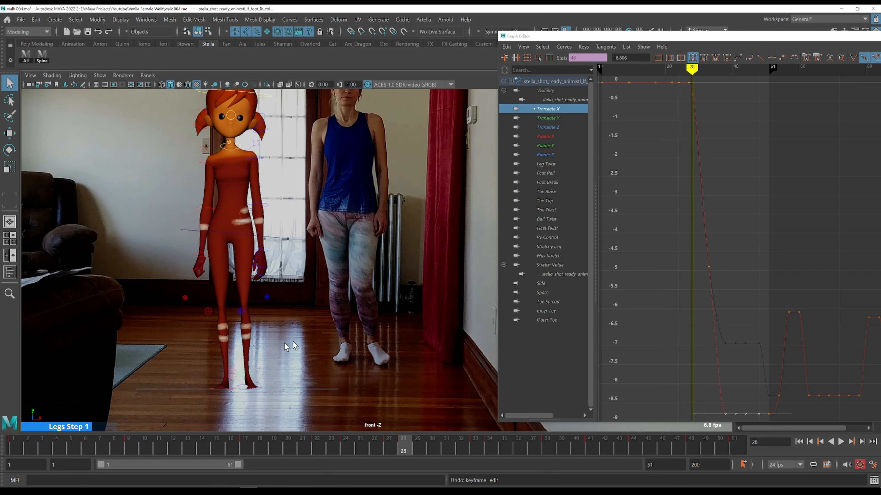
pyautogui.click(231, 374)
pyautogui.click(230, 375)
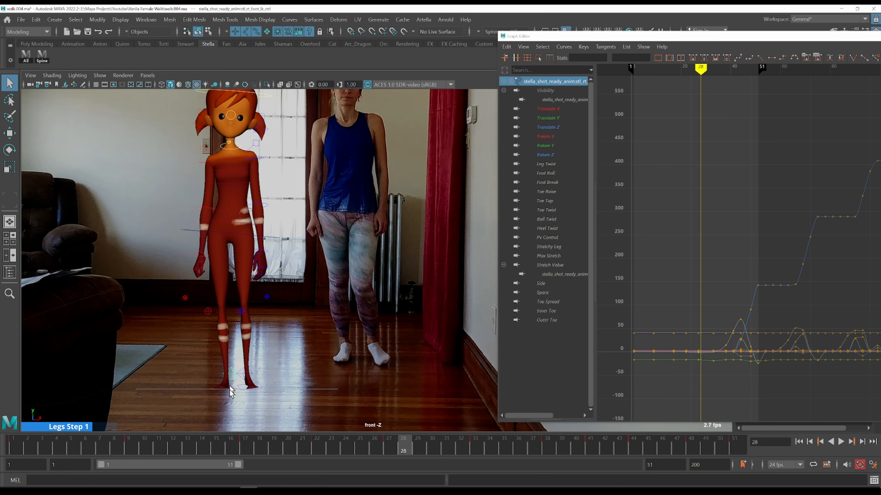
pyautogui.moveTo(222, 450); pyautogui.dragTo(389, 441)
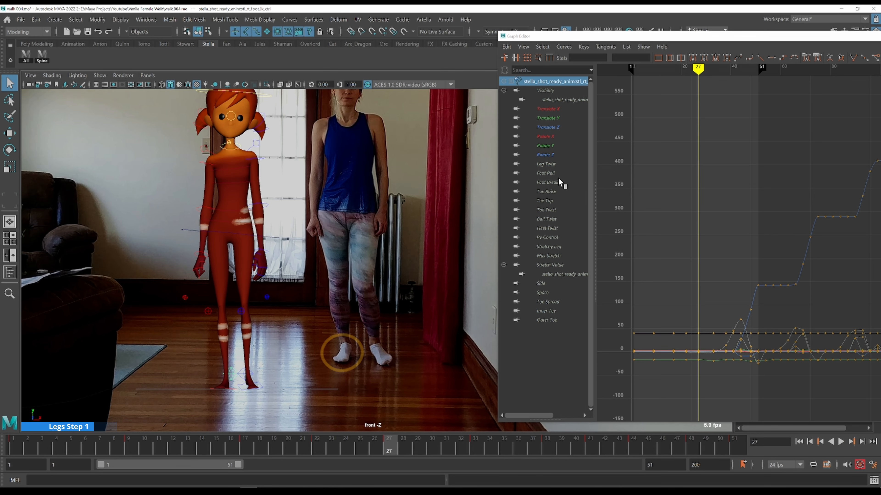
# Move the Foot Roll curve's lowest key to frame 29
pyautogui.click(552, 173)
pyautogui.moveTo(723, 251); pyautogui.dragTo(794, 372)
pyautogui.press('f')
pyautogui.scroll(-3, 768, 326)
pyautogui.keyDown('alt'); pyautogui.moveTo(825, 277); pyautogui.dragTo(572, 281, button='middle'); pyautogui.keyUp('alt')
pyautogui.press('k')
pyautogui.click(626, 190)
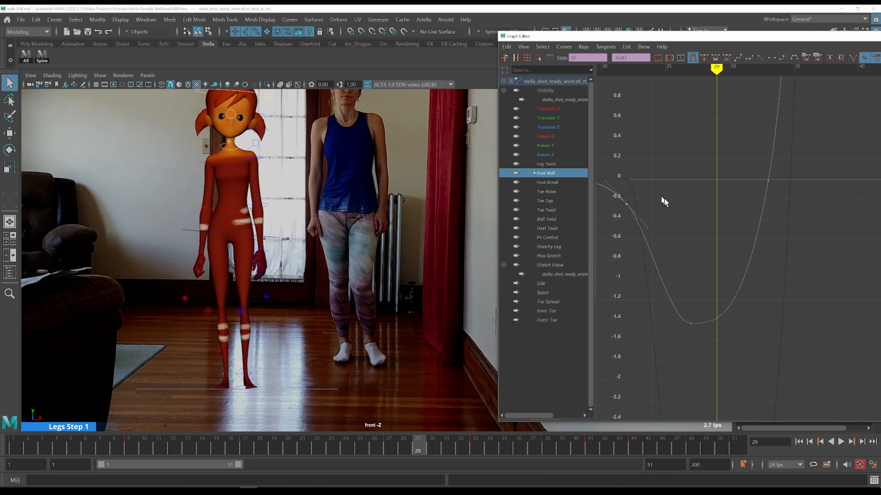
pyautogui.moveTo(700, 323); pyautogui.dragTo(708, 332)
pyautogui.keyDown('shift'); pyautogui.moveTo(753, 352); pyautogui.dragTo(775, 352, button='middle'); pyautogui.keyUp('shift')
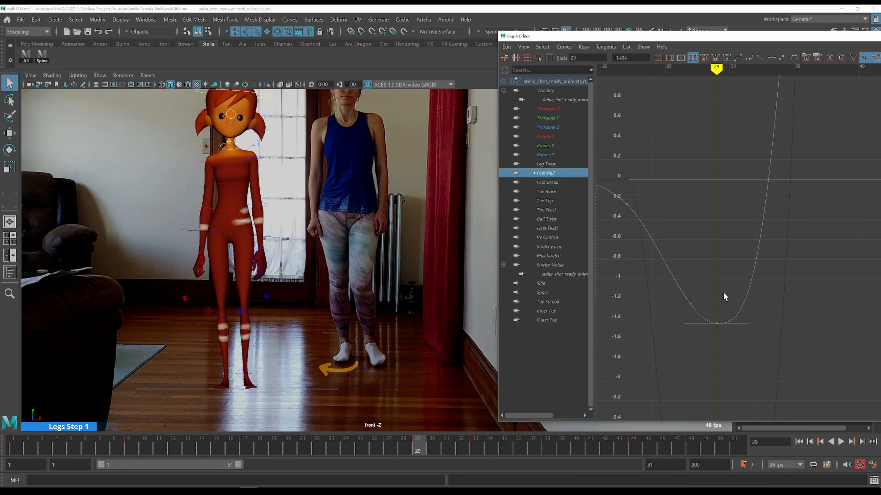
# Display the Rotate Y and Foot Roll curves together and step around frame 26 to compare them
pyautogui.scroll(-5, 719, 326)
pyautogui.hotkey('alt', '.')
pyautogui.hotkey('alt', ',')
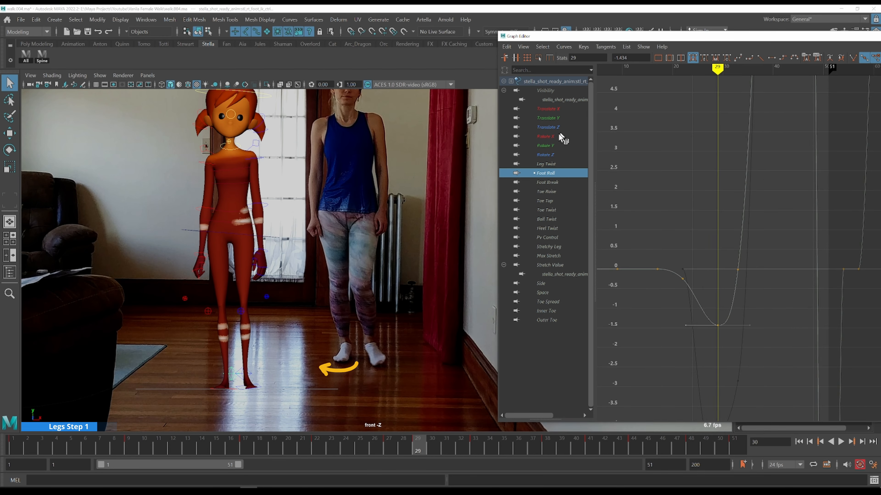
pyautogui.click(552, 146)
pyautogui.press(',')
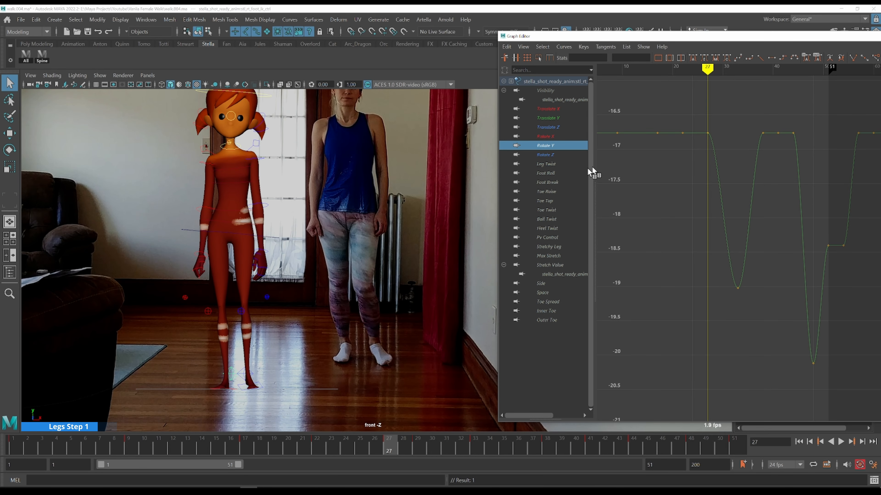
pyautogui.keyDown('ctrl'); pyautogui.click(556, 174); pyautogui.keyUp('ctrl')
pyautogui.moveTo(681, 237); pyautogui.dragTo(724, 357)
pyautogui.press('f')
pyautogui.scroll(-3, 735, 353)
pyautogui.keyDown('alt'); pyautogui.keyDown('shift'); pyautogui.moveTo(762, 330); pyautogui.dragTo(812, 327, button='right'); pyautogui.keyUp('shift'); pyautogui.keyUp('alt')
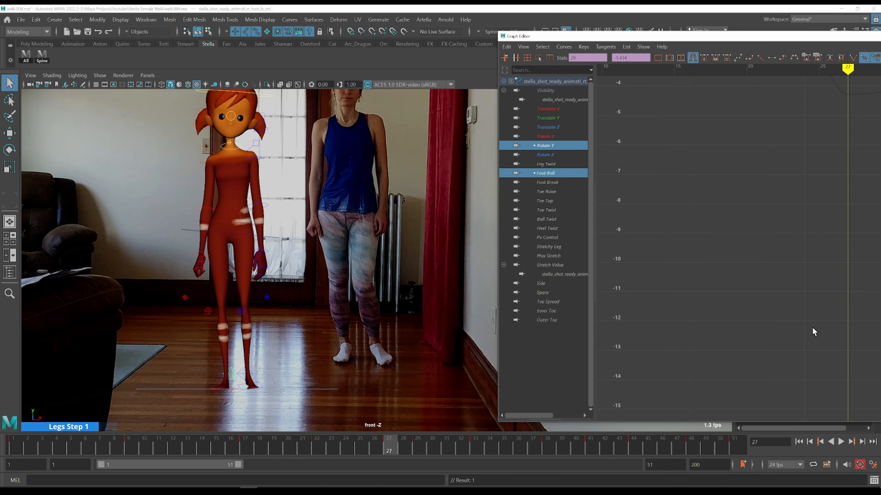
pyautogui.keyDown('alt'); pyautogui.moveTo(812, 327); pyautogui.dragTo(663, 300, button='middle'); pyautogui.keyUp('alt')
pyautogui.scroll(-5, 715, 284)
pyautogui.keyDown('alt'); pyautogui.moveTo(789, 273); pyautogui.dragTo(713, 273, button='middle'); pyautogui.keyUp('alt')
pyautogui.hotkey('alt', ',')
pyautogui.hotkey('alt', ',')
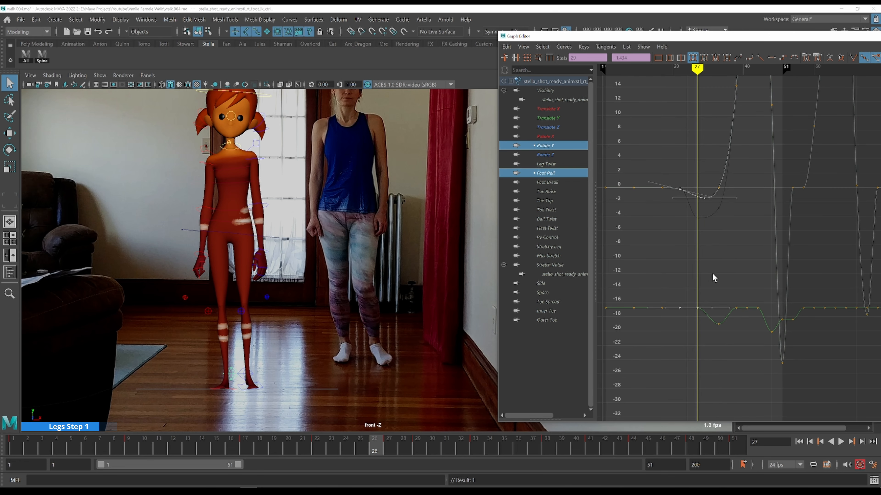
pyautogui.hotkey('alt', '.')
pyautogui.hotkey('alt', '.')
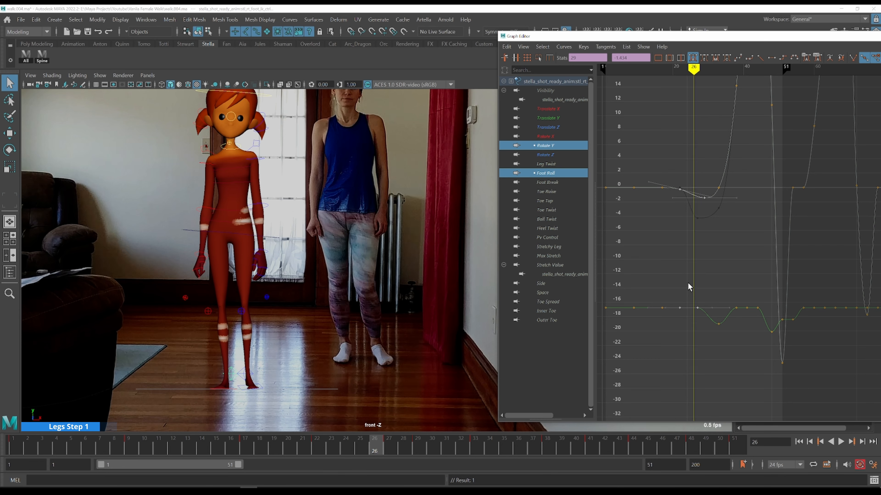
# Raise the Rotate Y key at frame 26 to about -16.8 and step through frames 26 to 31 to check it
pyautogui.moveTo(692, 285); pyautogui.dragTo(707, 320)
pyautogui.keyDown('shift'); pyautogui.moveTo(727, 279); pyautogui.dragTo(722, 282, button='middle'); pyautogui.keyUp('shift')
pyautogui.hotkey('alt', ',')
pyautogui.hotkey('alt', '.')
pyautogui.hotkey('alt', '.')
pyautogui.hotkey('alt', '.')
pyautogui.hotkey('alt', '.')
pyautogui.hotkey('alt', '.')
pyautogui.hotkey('alt', '.')
pyautogui.hotkey('alt', ',')
pyautogui.hotkey('alt', ',')
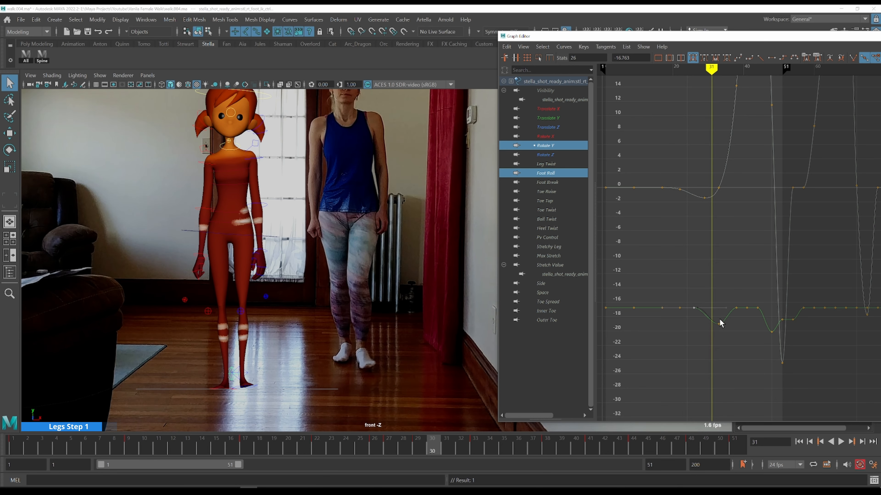
pyautogui.hotkey('alt', '.')
pyautogui.hotkey('alt', '.')
pyautogui.hotkey('alt', ',')
pyautogui.hotkey('alt', ',')
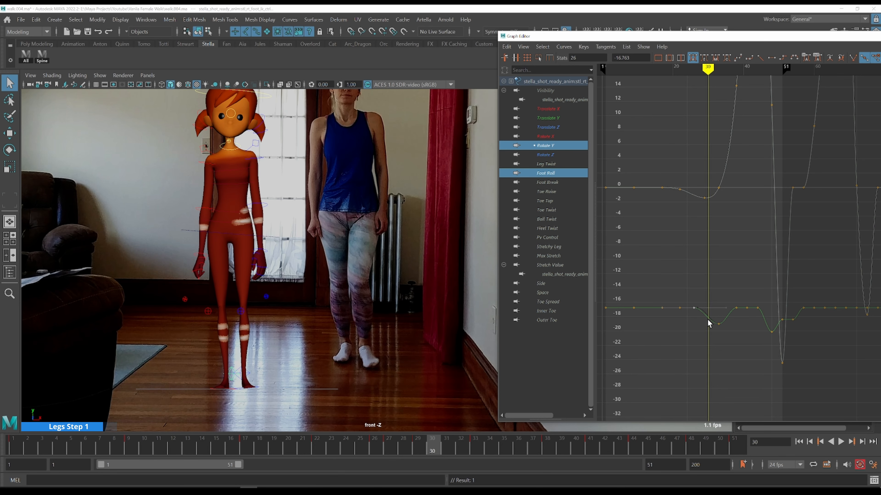
# Insert a Rotate Y key at frame 30, lower it to about -18.8, and step forward to frame 33
pyautogui.press('i')
pyautogui.middleClick(708, 318)
pyautogui.moveTo(731, 282); pyautogui.dragTo(680, 347)
pyautogui.press('f')
pyautogui.keyDown('alt'); pyautogui.moveTo(724, 295); pyautogui.dragTo(533, 334, button='middle'); pyautogui.keyUp('alt')
pyautogui.moveTo(639, 281); pyautogui.dragTo(615, 327)
pyautogui.scroll(-3, 690, 282)
pyautogui.press('w')
pyautogui.moveTo(728, 208); pyautogui.dragTo(722, 258, button='middle')
pyautogui.hotkey('shift', 'a')
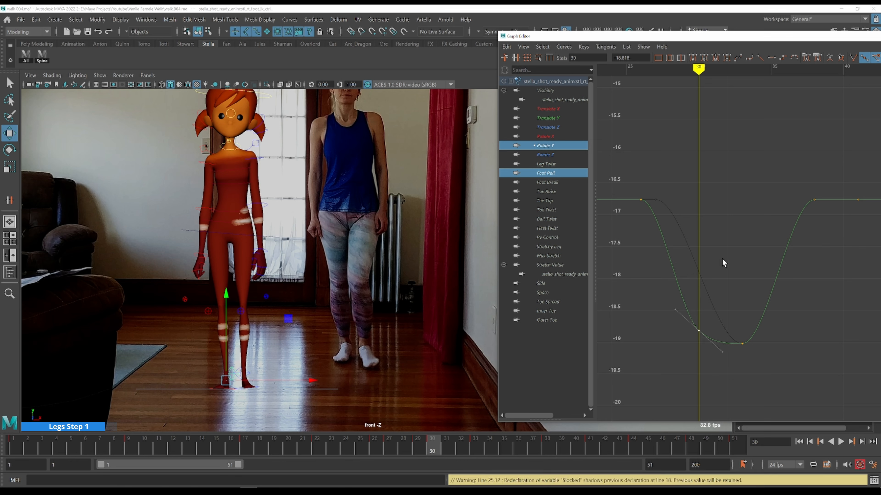
pyautogui.hotkey('alt', '.')
pyautogui.hotkey('alt', '.')
pyautogui.hotkey('alt', '.')
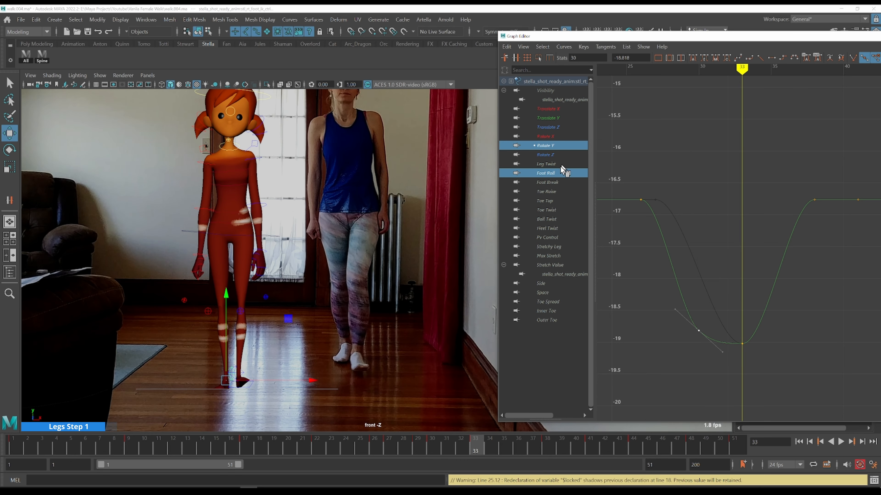
# Frame the Foot Roll curve and reshape its dip around frames 29 to 33 by adjusting the key and its tangents
pyautogui.click(565, 173)
pyautogui.press('f')
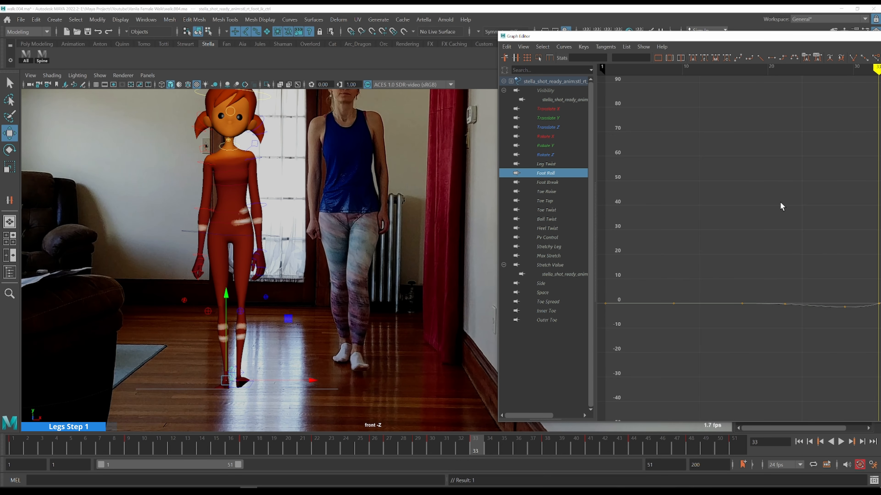
pyautogui.moveTo(780, 202); pyautogui.dragTo(849, 325)
pyautogui.keyDown('alt'); pyautogui.moveTo(850, 327); pyautogui.dragTo(641, 323, button='middle'); pyautogui.keyUp('alt')
pyautogui.moveTo(674, 240); pyautogui.dragTo(723, 315)
pyautogui.keyDown('alt'); pyautogui.moveTo(659, 314); pyautogui.dragTo(723, 302, button='right'); pyautogui.keyUp('alt')
pyautogui.moveTo(795, 313)
pyautogui.keyDown('alt'); pyautogui.keyDown('shift'); pyautogui.mouseDown(button='right')
pyautogui.moveTo(796, 299)
pyautogui.moveTo(811, 320)
pyautogui.mouseUp(button='right'); pyautogui.keyUp('shift'); pyautogui.keyUp('alt')
pyautogui.keyDown('alt'); pyautogui.moveTo(811, 319); pyautogui.dragTo(677, 217, button='middle'); pyautogui.keyUp('alt')
pyautogui.keyDown('alt'); pyautogui.moveTo(724, 240); pyautogui.dragTo(714, 248, button='right'); pyautogui.keyUp('alt')
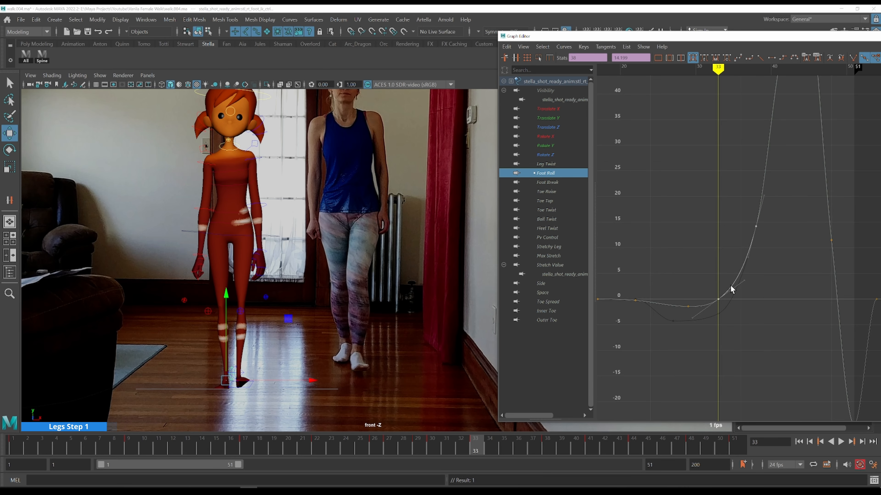
pyautogui.moveTo(800, 291); pyautogui.dragTo(715, 291, button='middle')
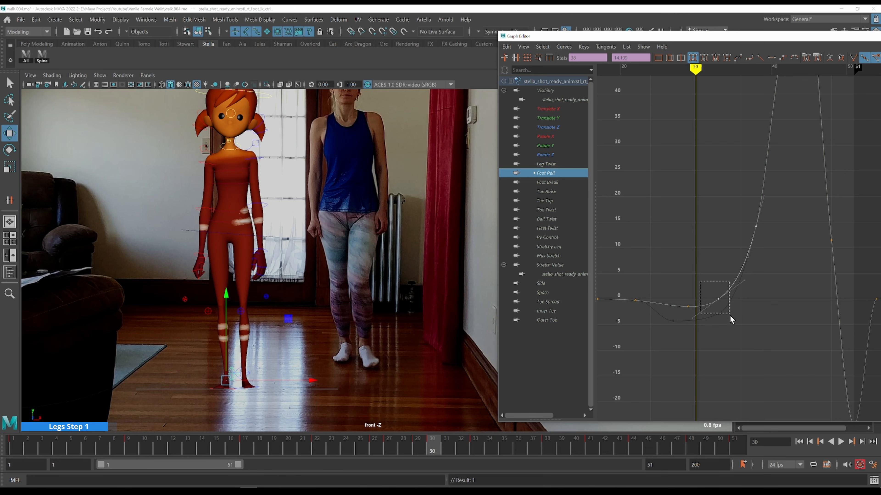
pyautogui.moveTo(730, 315); pyautogui.dragTo(731, 315)
pyautogui.keyDown('alt'); pyautogui.moveTo(730, 315); pyautogui.dragTo(735, 308, button='right'); pyautogui.keyUp('alt')
pyautogui.keyDown('alt'); pyautogui.moveTo(735, 308); pyautogui.dragTo(776, 330, button='middle'); pyautogui.keyUp('alt')
pyautogui.keyDown('alt'); pyautogui.moveTo(776, 330); pyautogui.dragTo(710, 306, button='right'); pyautogui.keyUp('alt')
pyautogui.keyDown('alt'); pyautogui.moveTo(709, 306); pyautogui.dragTo(747, 311, button='middle'); pyautogui.keyUp('alt')
pyautogui.moveTo(747, 311)
pyautogui.keyDown('alt'); pyautogui.mouseDown(button='right')
pyautogui.moveTo(758, 320)
pyautogui.moveTo(751, 298)
pyautogui.mouseUp(button='right'); pyautogui.keyUp('alt')
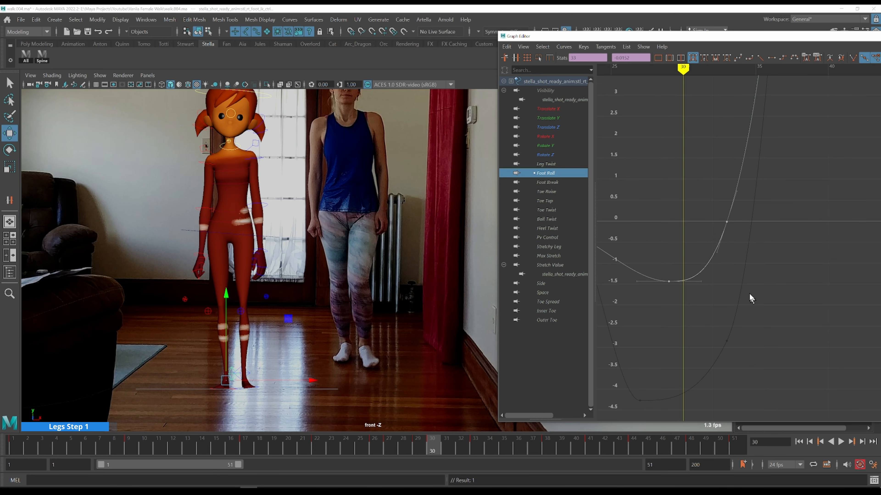
pyautogui.moveTo(770, 252); pyautogui.dragTo(762, 271, button='middle')
pyautogui.keyDown('shift'); pyautogui.moveTo(755, 290); pyautogui.dragTo(754, 291, button='middle'); pyautogui.keyUp('shift')
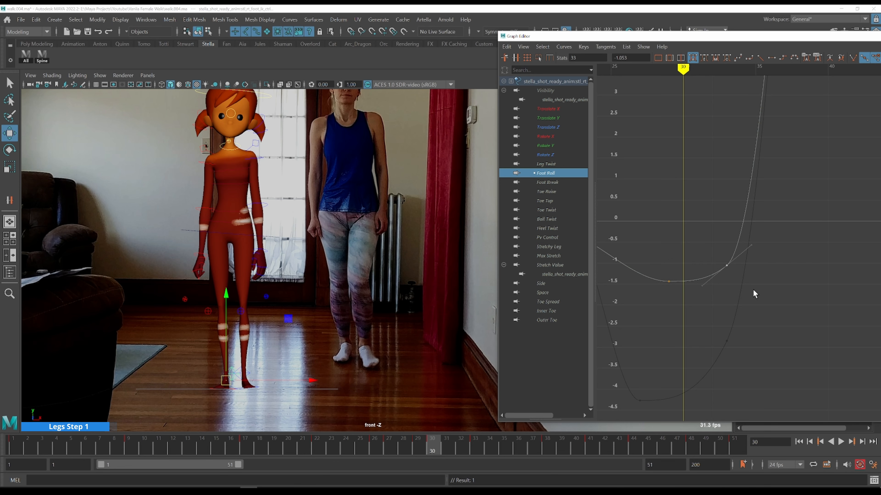
# Step back and forth through frames 33 to 35 to compare the foot with the reference video
pyautogui.hotkey('alt', '.')
pyautogui.hotkey('alt', '.')
pyautogui.hotkey('alt', '.')
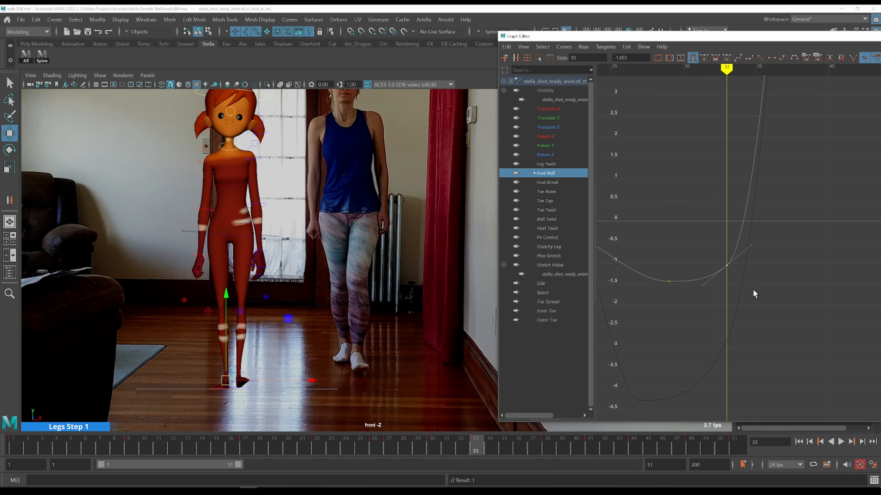
pyautogui.hotkey('alt', '.')
pyautogui.hotkey('alt', ',')
pyautogui.hotkey('alt', '.')
pyautogui.hotkey('alt', '.')
pyautogui.hotkey('alt', ',')
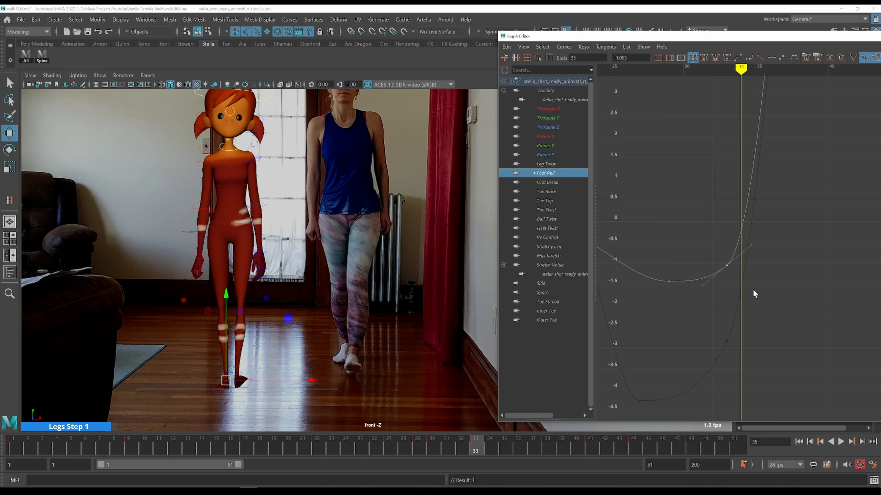
pyautogui.hotkey('alt', ',')
pyautogui.hotkey('alt', '.')
pyautogui.hotkey('alt', '.')
pyautogui.press('f')
pyautogui.keyDown('alt'); pyautogui.keyDown('shift'); pyautogui.moveTo(806, 230); pyautogui.dragTo(801, 257, button='right'); pyautogui.keyUp('shift'); pyautogui.keyUp('alt')
pyautogui.keyDown('alt'); pyautogui.moveTo(801, 257); pyautogui.dragTo(693, 332, button='middle'); pyautogui.keyUp('alt')
pyautogui.hotkey('alt', '.')
pyautogui.hotkey('alt', '.')
pyautogui.hotkey('alt', '.')
pyautogui.hotkey('alt', ',')
pyautogui.hotkey('alt', ',')
pyautogui.hotkey('alt', ',')
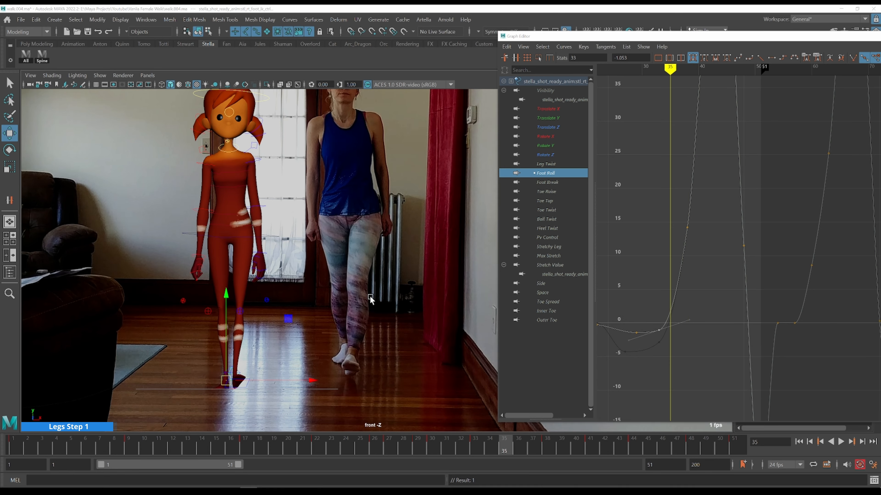
# Switch to the perspective side view, zoom in on the feet, and scrub frames 33 to 39 against the reference
pyautogui.press('space')
pyautogui.press('space')
pyautogui.keyDown('alt'); pyautogui.moveTo(306, 236); pyautogui.dragTo(306, 239, button='middle'); pyautogui.keyUp('alt')
pyautogui.click(277, 447)
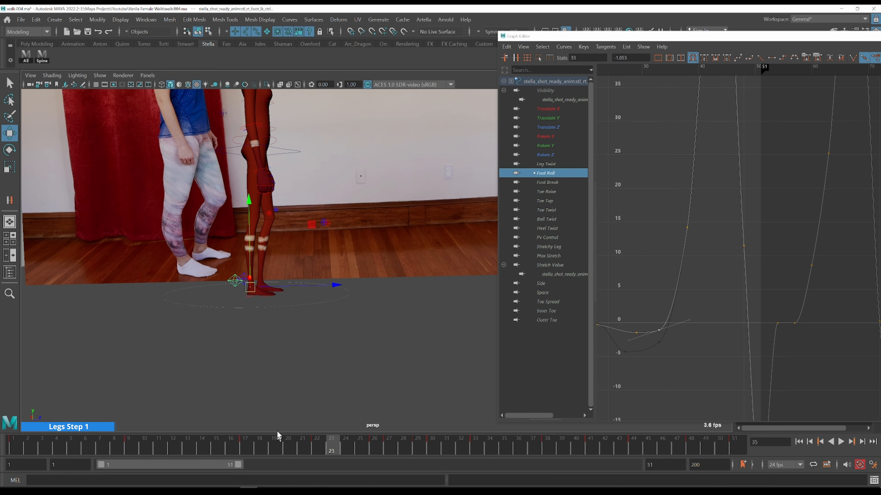
pyautogui.scroll(4, 277, 296)
pyautogui.keyDown('alt'); pyautogui.moveTo(256, 292); pyautogui.dragTo(326, 277, button='middle'); pyautogui.keyUp('alt')
pyautogui.hotkey('alt', '.')
pyautogui.hotkey('alt', '.')
pyautogui.hotkey('alt', '.')
pyautogui.hotkey('alt', '.')
pyautogui.hotkey('alt', '.')
pyautogui.hotkey('alt', '.')
pyautogui.hotkey('alt', '.')
pyautogui.hotkey('alt', '.')
pyautogui.hotkey('alt', '.')
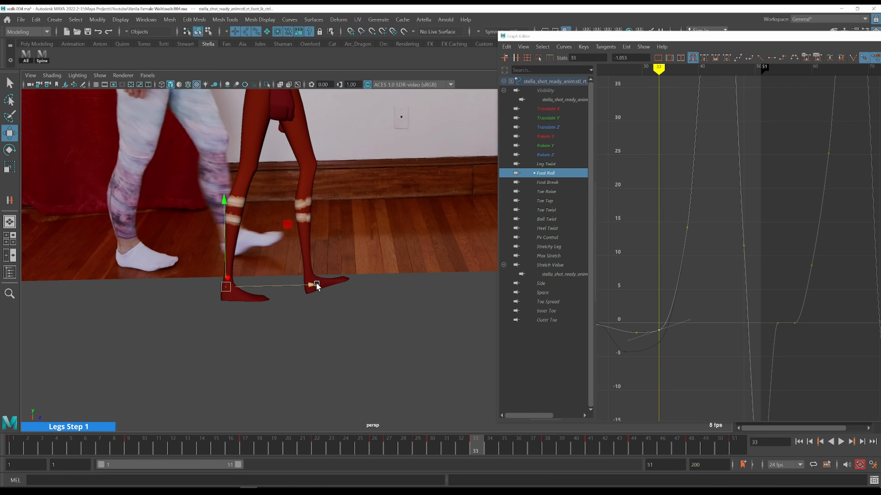
pyautogui.click(314, 446)
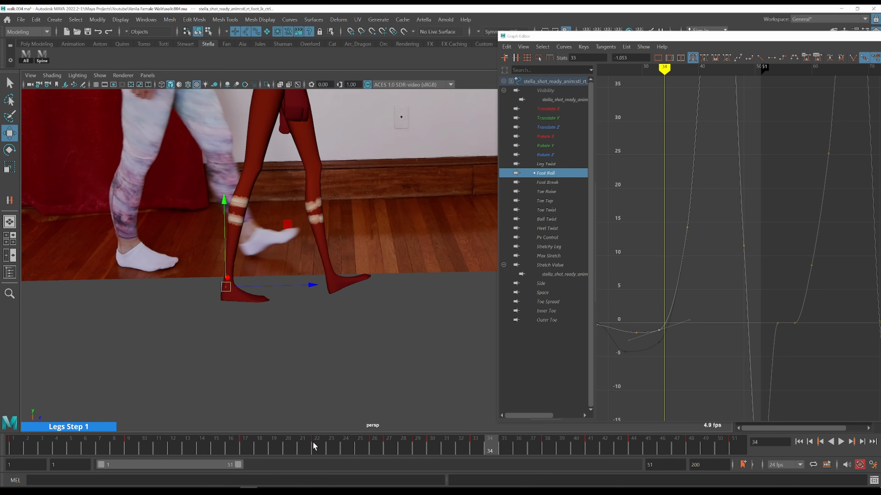
pyautogui.scroll(-2, 425, 329)
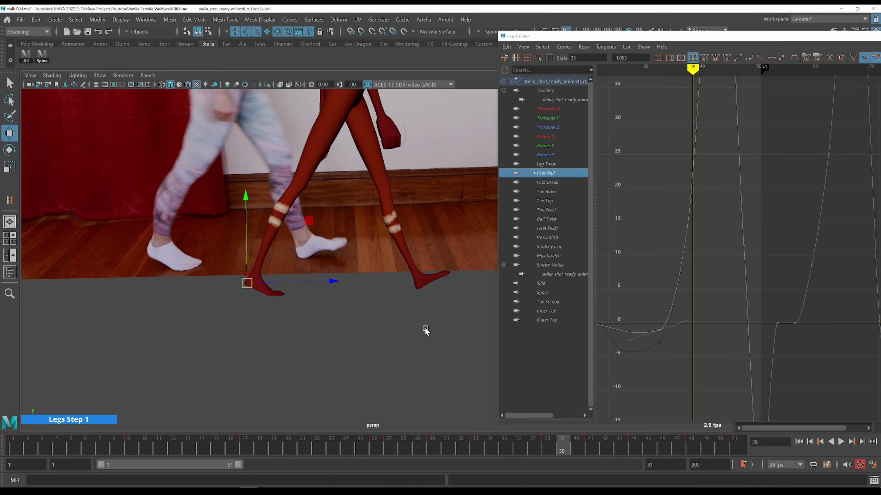
pyautogui.keyDown('alt'); pyautogui.moveTo(399, 309); pyautogui.dragTo(316, 331, button='middle'); pyautogui.keyUp('alt')
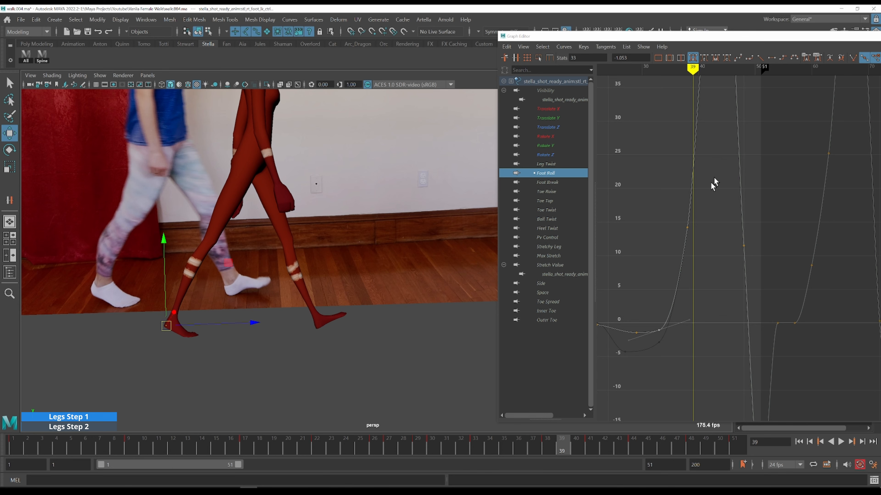
pyautogui.press('a')
pyautogui.keyDown('alt'); pyautogui.moveTo(793, 180); pyautogui.dragTo(632, 207, button='middle'); pyautogui.keyUp('alt')
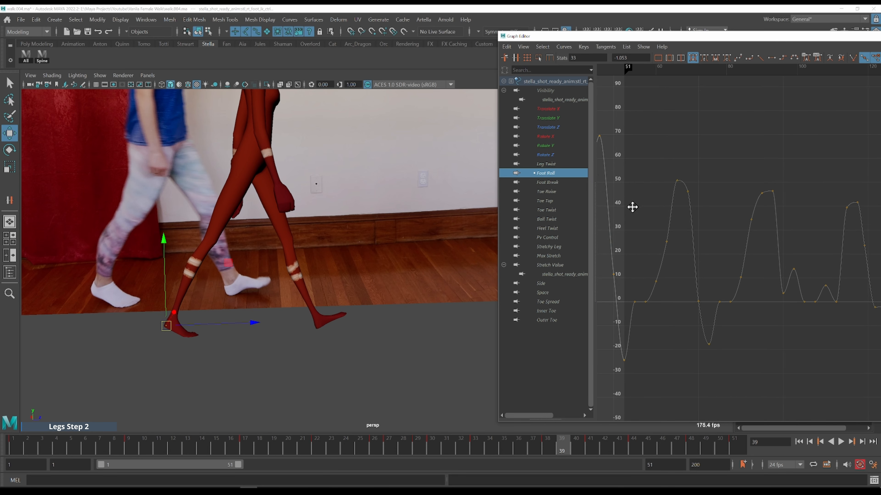
pyautogui.hotkey('alt', ',')
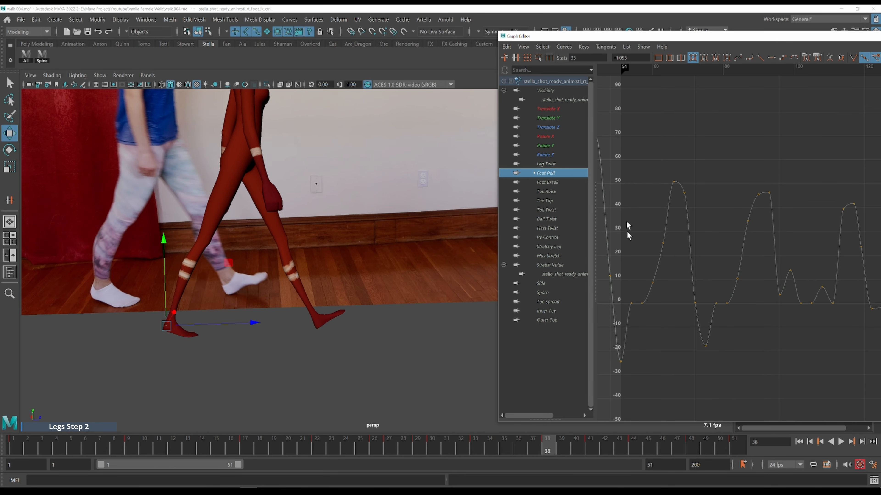
# Reshape the Foot Roll curve's rise around frames 38 to 41, raising the frame 41 key to about 50
pyautogui.keyDown('alt'); pyautogui.keyDown('shift'); pyautogui.moveTo(688, 185); pyautogui.dragTo(694, 196, button='right'); pyautogui.keyUp('shift'); pyautogui.keyUp('alt')
pyautogui.keyDown('alt'); pyautogui.moveTo(647, 212); pyautogui.dragTo(790, 196, button='middle'); pyautogui.keyUp('alt')
pyautogui.moveTo(672, 221); pyautogui.dragTo(715, 246)
pyautogui.press('f')
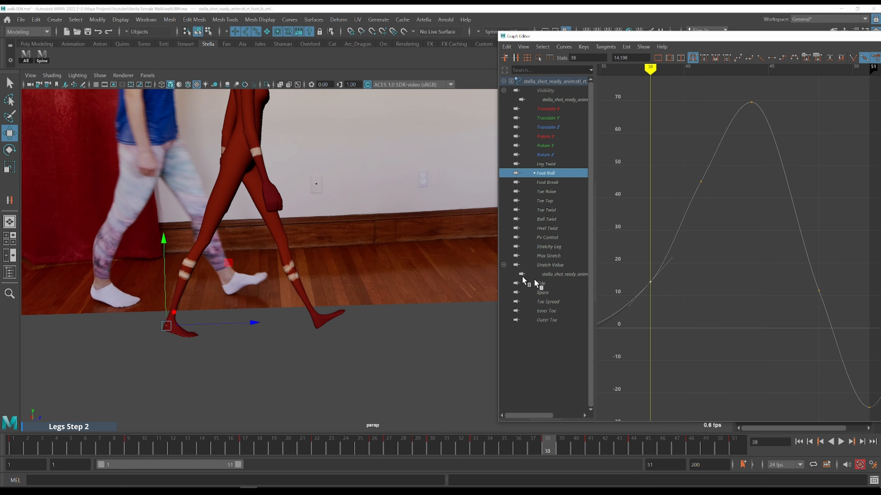
pyautogui.keyDown('shift'); pyautogui.moveTo(684, 271); pyautogui.dragTo(683, 270, button='middle'); pyautogui.keyUp('shift')
pyautogui.hotkey('alt', 'v')
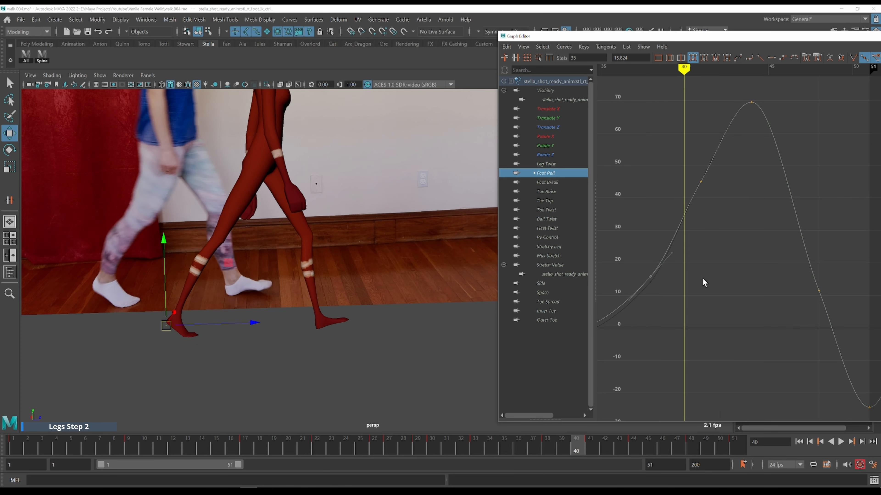
pyautogui.hotkey('alt', ',')
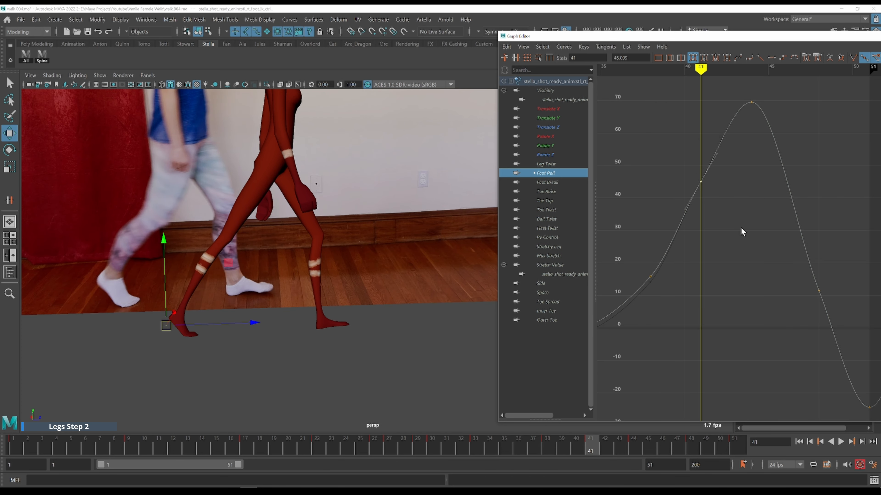
pyautogui.scroll(-2, 747, 257)
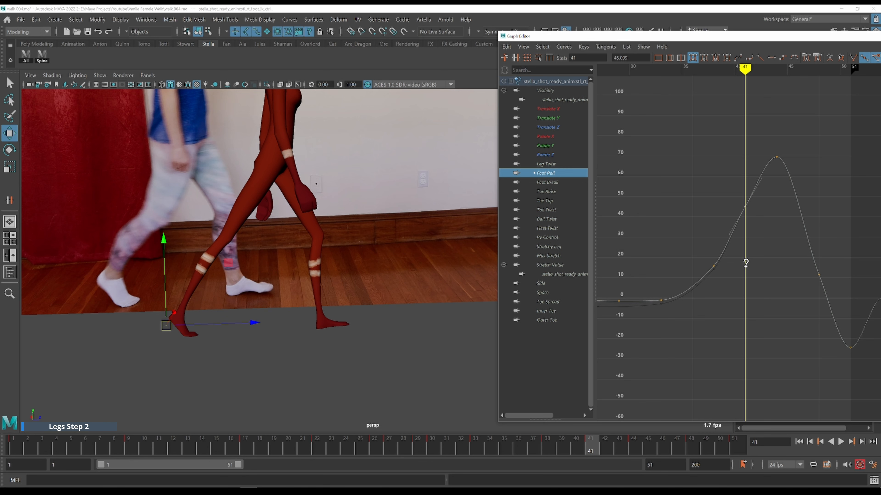
pyautogui.moveTo(746, 264); pyautogui.dragTo(748, 259, button='middle')
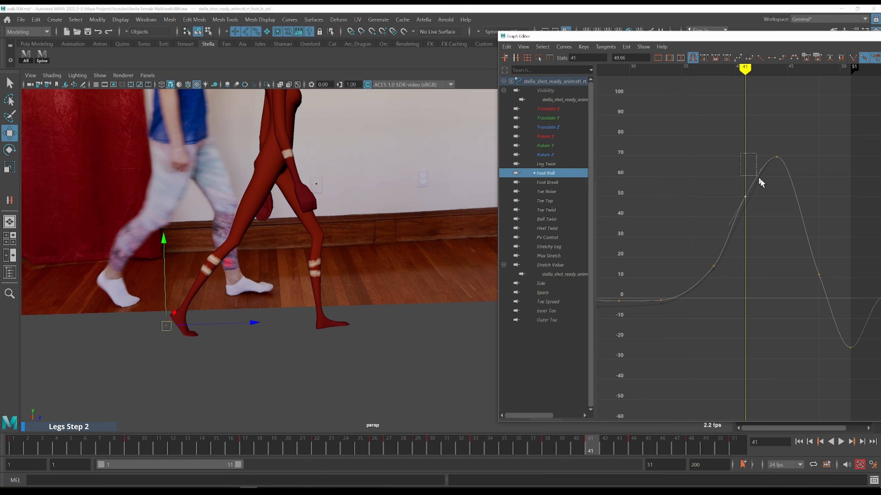
pyautogui.moveTo(780, 190); pyautogui.dragTo(777, 188, button='middle')
pyautogui.press('k')
pyautogui.moveTo(719, 245)
pyautogui.mouseDown()
pyautogui.moveTo(698, 249)
pyautogui.moveTo(725, 237)
pyautogui.mouseUp()
pyautogui.moveTo(757, 241); pyautogui.dragTo(757, 240, button='middle')
# Step through frames 34 to 40 to check the foot motion against the reference and clear the selection
pyautogui.hotkey('alt', '.')
pyautogui.hotkey('alt', '.')
pyautogui.hotkey('alt', '.')
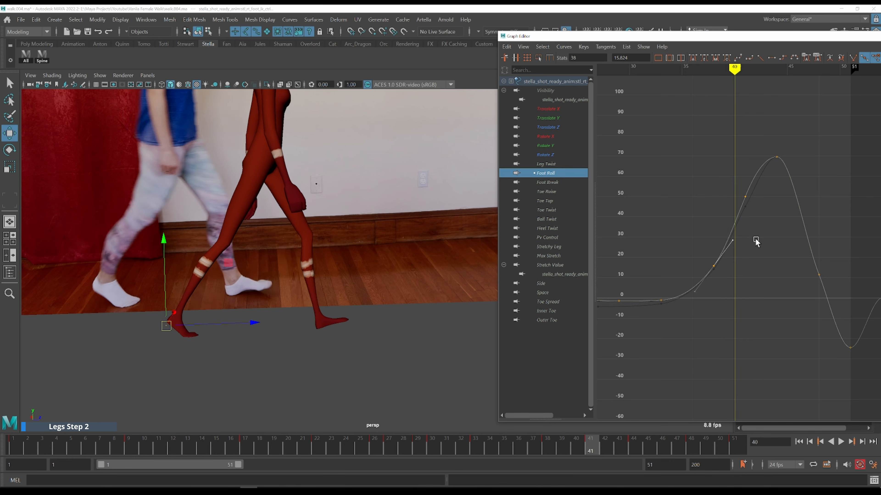
pyautogui.moveTo(735, 445); pyautogui.dragTo(396, 444)
pyautogui.hotkey('alt', '.')
pyautogui.hotkey('alt', '.')
pyautogui.hotkey('alt', '.')
pyautogui.hotkey('alt', '.')
pyautogui.hotkey('alt', '.')
pyautogui.hotkey('alt', '.')
pyautogui.hotkey('alt', '.')
pyautogui.hotkey('alt', '.')
pyautogui.hotkey('alt', '.')
pyautogui.hotkey('alt', '.')
pyautogui.hotkey('alt', '.')
pyautogui.hotkey('alt', '.')
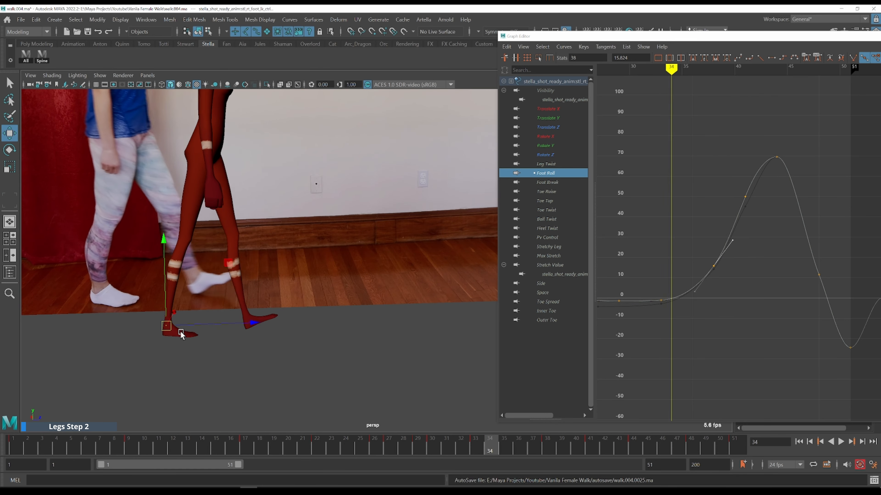
pyautogui.hotkey('alt', '.')
pyautogui.hotkey('alt', '.')
pyautogui.hotkey('alt', '.')
pyautogui.hotkey('alt', ',')
pyautogui.hotkey('alt', ',')
pyautogui.hotkey('alt', ',')
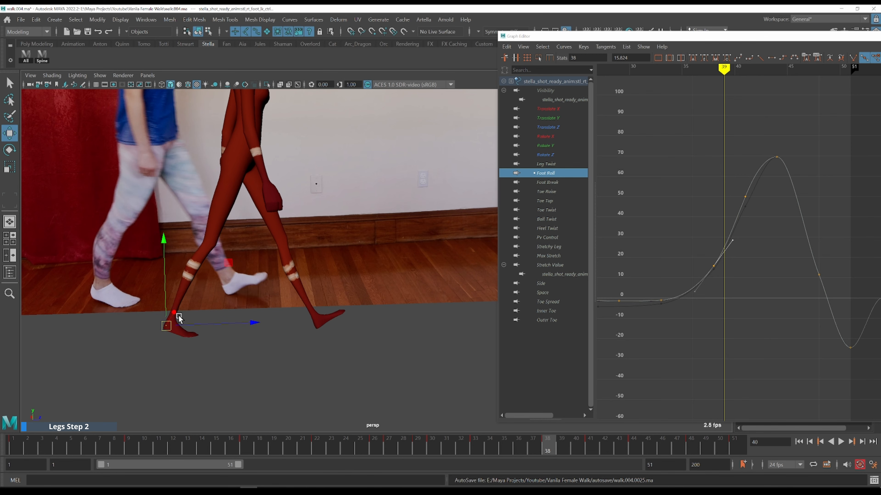
pyautogui.hotkey('alt', ',')
pyautogui.hotkey('alt', ',')
pyautogui.hotkey('alt', ',')
pyautogui.press('q')
pyautogui.keyDown('alt'); pyautogui.moveTo(179, 325); pyautogui.dragTo(233, 314, button='right'); pyautogui.keyUp('alt')
pyautogui.hotkey('alt', '.')
pyautogui.hotkey('alt', '.')
pyautogui.hotkey('alt', '.')
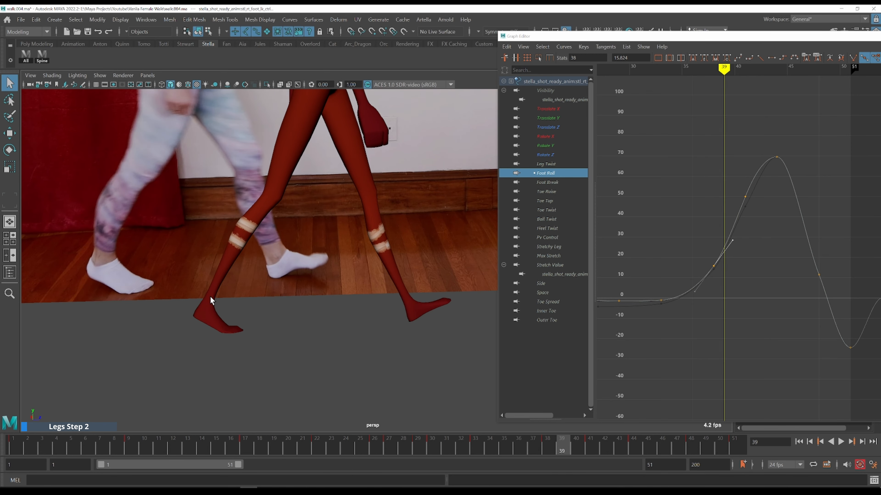
pyautogui.hotkey('alt', '.')
pyautogui.click(293, 328)
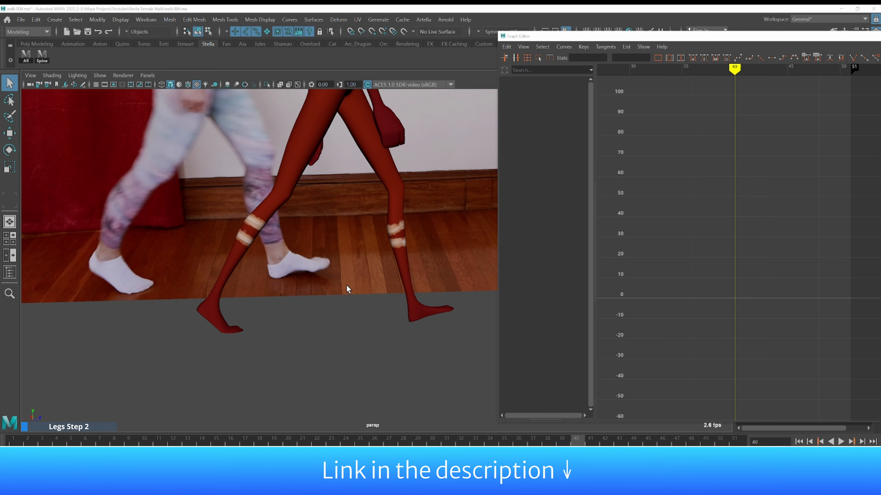
# Mark the foot's position on screen with annotation dots frame by frame from frame 40 to 47
pyautogui.hotkey('ctrl', 'shift', '1')
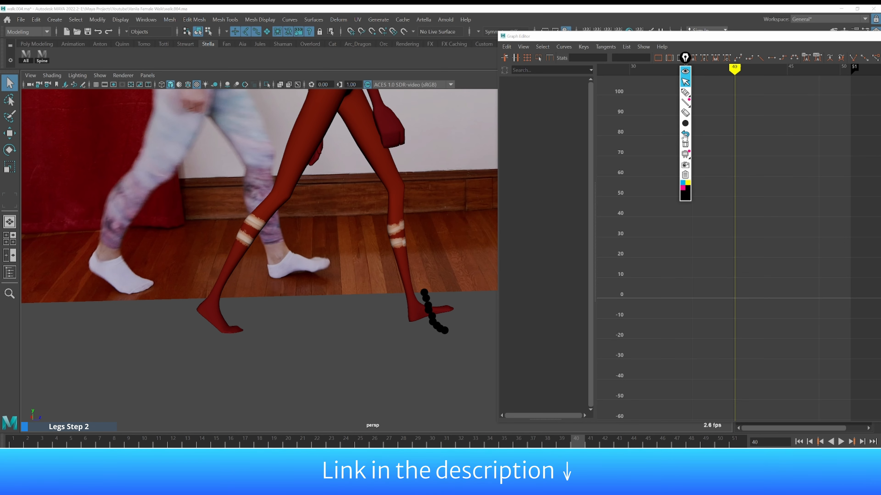
pyautogui.click(685, 144)
pyautogui.hotkey('ctrl', 'shift', '3')
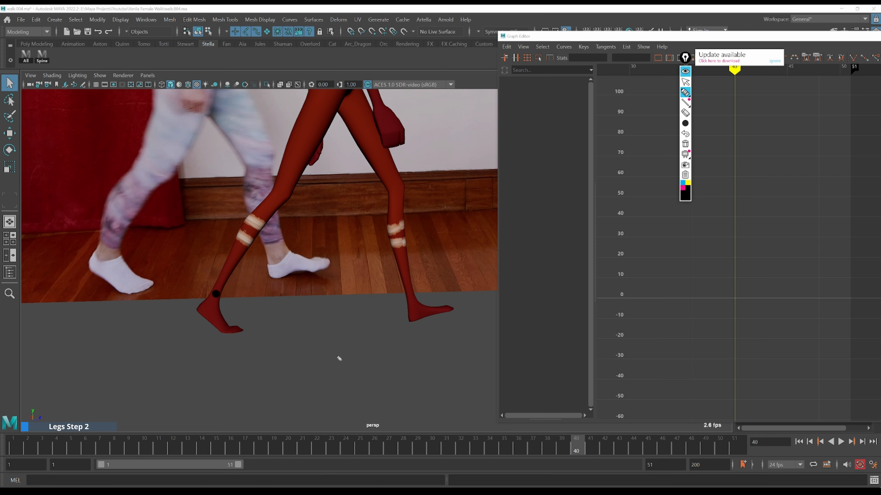
pyautogui.hotkey('ctrl', 'shift', '1')
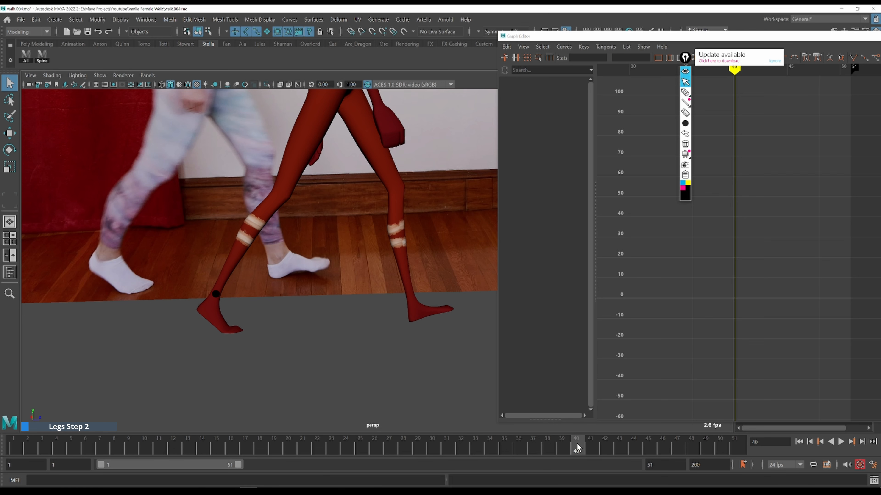
pyautogui.press('.')
pyautogui.hotkey('ctrl', 'shift', '2')
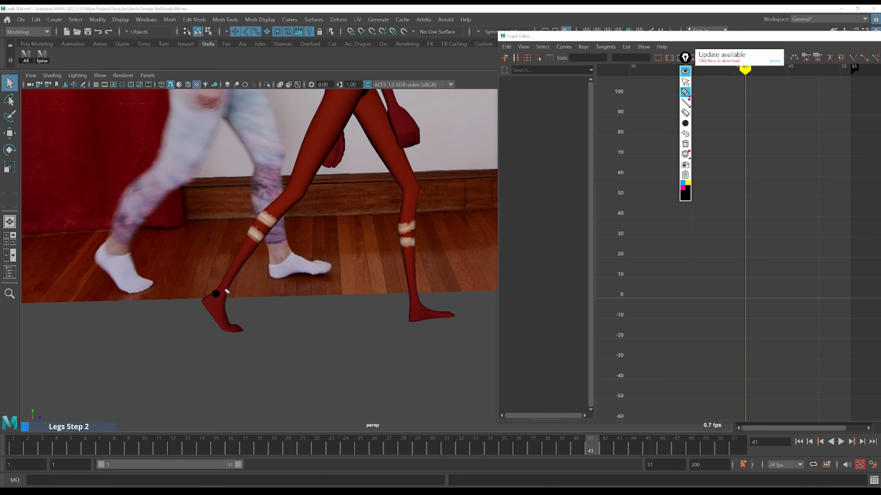
pyautogui.press('.')
pyautogui.click(243, 282)
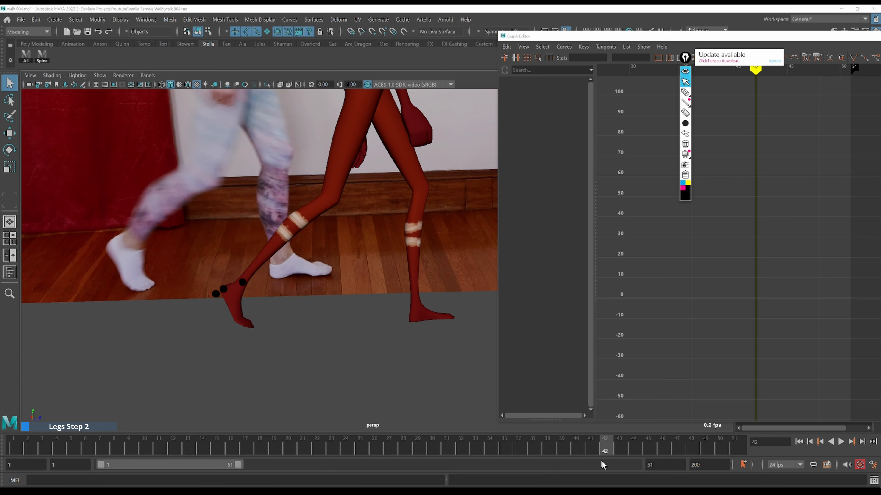
pyautogui.press('.')
pyautogui.click(277, 273)
pyautogui.press('.')
pyautogui.click(317, 267)
pyautogui.hotkey('ctrl', 'shift', '2')
pyautogui.click(649, 445)
pyautogui.hotkey('ctrl', 'shift', '3')
pyautogui.click(359, 269)
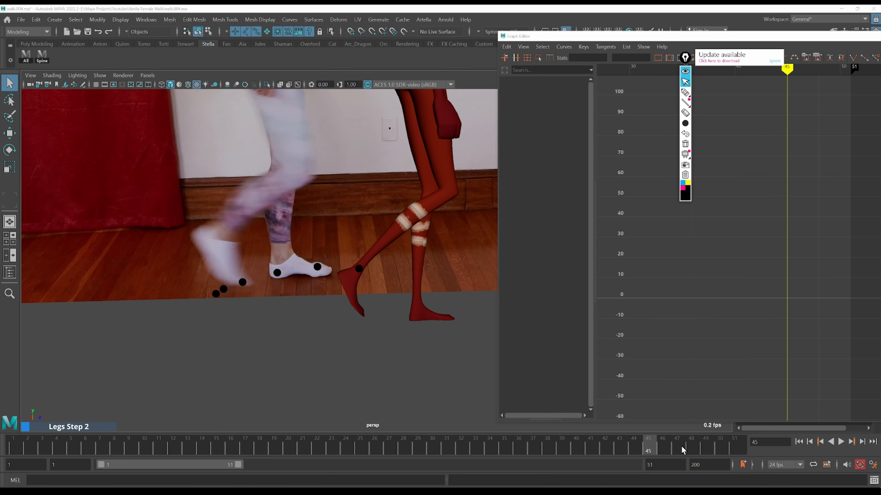
pyautogui.click(663, 445)
pyautogui.click(400, 275)
pyautogui.hotkey('ctrl', 'shift', '2')
pyautogui.click(676, 449)
pyautogui.hotkey('ctrl', 'shift', '3')
pyautogui.click(441, 285)
pyautogui.click(691, 447)
pyautogui.hotkey('ctrl', 'shift', '3')
pyautogui.click(484, 293)
pyautogui.hotkey('ctrl', 'shift', '2')
# Move the Graph Editor aside and continue marking the foot's position with dots through frame 51
pyautogui.moveTo(589, 36); pyautogui.dragTo(749, 35)
pyautogui.moveTo(685, 57); pyautogui.dragTo(816, 79)
pyautogui.click(706, 445)
pyautogui.hotkey('ctrl', 'shift', '3')
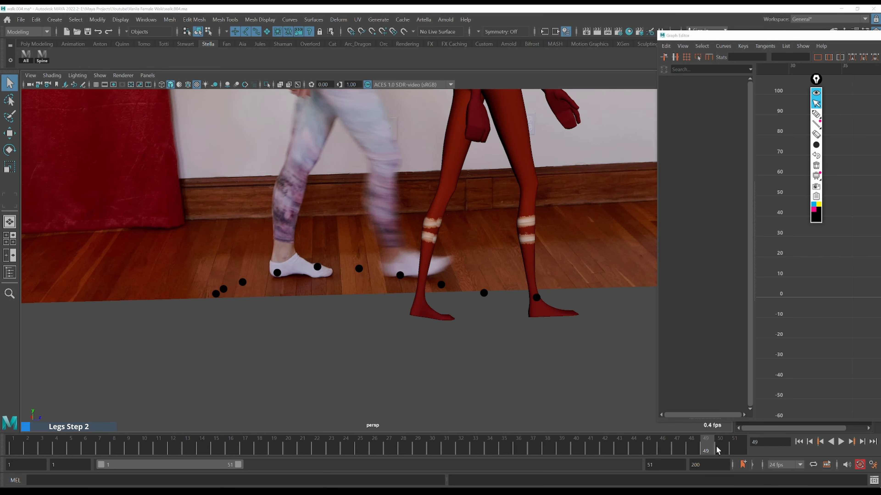
pyautogui.click(537, 297)
pyautogui.click(720, 446)
pyautogui.hotkey('ctrl', 'shift', '3')
pyautogui.click(585, 298)
pyautogui.click(734, 447)
pyautogui.hotkey('ctrl', 'shift', '3')
pyautogui.click(609, 296)
pyautogui.hotkey('ctrl', 'shift', '2')
pyautogui.click(575, 447)
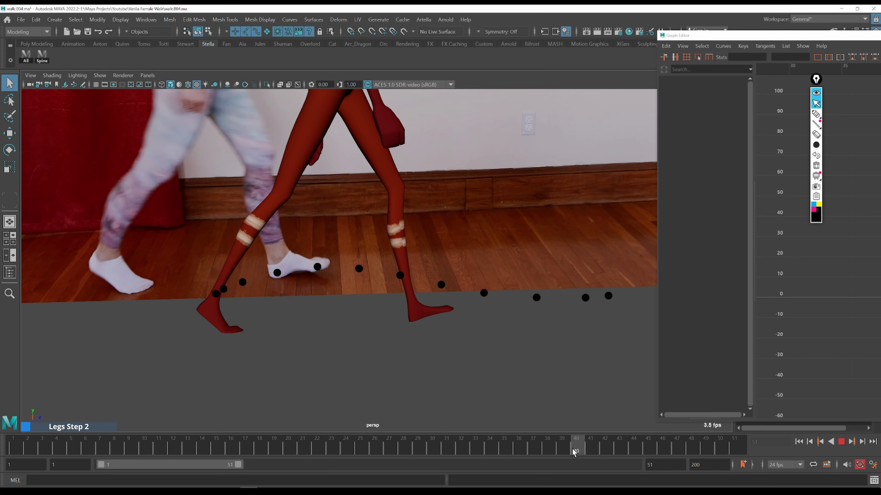
pyautogui.hotkey('ctrl', 'shift', '3')
pyautogui.click(214, 297)
pyautogui.hotkey('ctrl', 'shift', '2')
# Step back and forth through frames 41 to 43 to compare the foot with the marked path
pyautogui.hotkey('alt', '.')
pyautogui.hotkey('alt', '.')
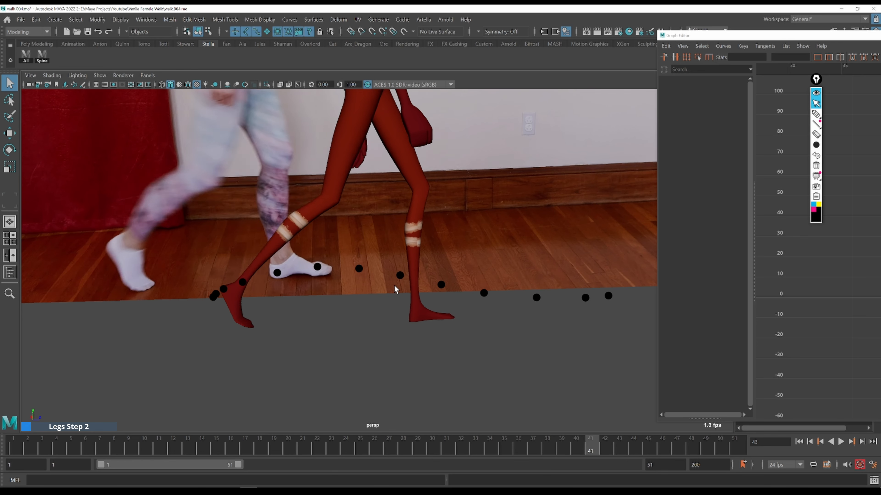
pyautogui.hotkey('alt', ',')
pyautogui.hotkey('alt', ',')
pyautogui.hotkey('alt', ',')
pyautogui.hotkey('alt', '.')
pyautogui.hotkey('alt', '.')
pyautogui.hotkey('alt', '.')
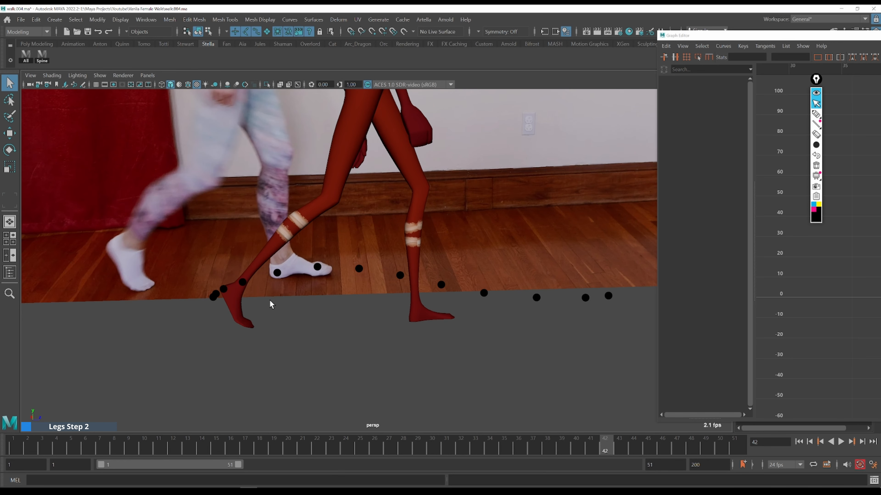
# Select the foot control and nudge it slightly backward at frame 42
pyautogui.hotkey('alt', ',')
pyautogui.hotkey('alt', '.')
pyautogui.hotkey('alt', ',')
pyautogui.hotkey('alt', '.')
pyautogui.press('w')
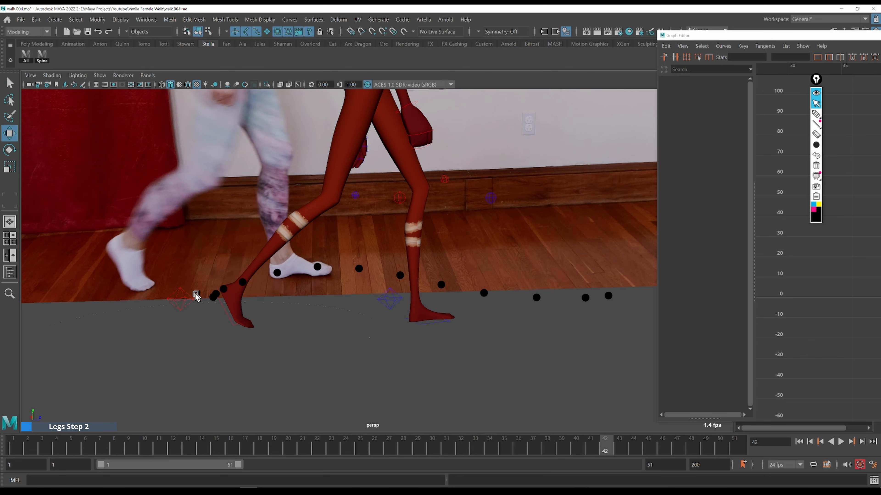
pyautogui.click(181, 298)
pyautogui.hotkey('alt', ',')
pyautogui.hotkey('alt', '.')
pyautogui.moveTo(294, 308); pyautogui.dragTo(287, 308)
pyautogui.hotkey('alt', ',')
pyautogui.hotkey('alt', '.')
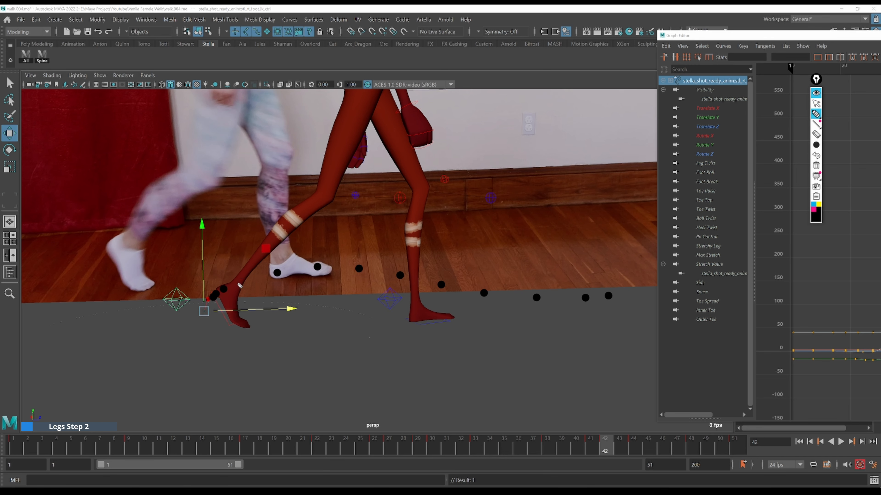
# Raise the foot control slightly at frame 42 to match the marked path
pyautogui.hotkey('ctrl', 'shift', '2')
pyautogui.click(592, 439)
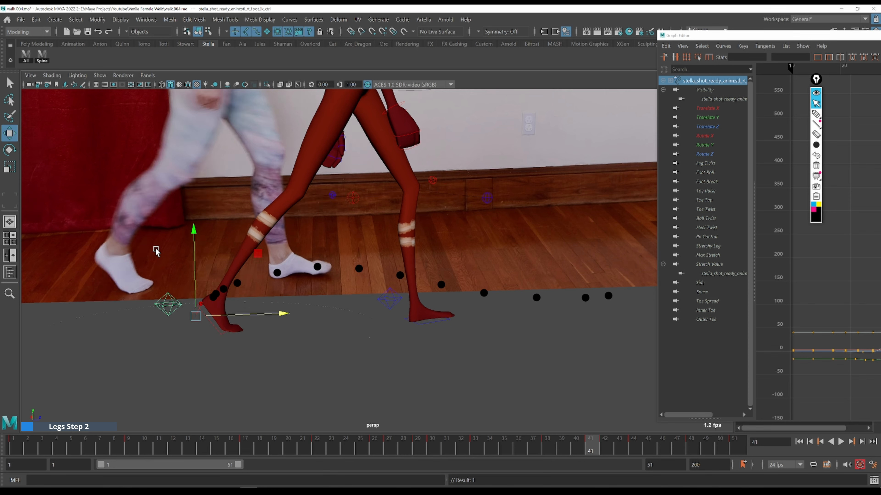
pyautogui.hotkey('alt', '.')
pyautogui.hotkey('alt', '.')
pyautogui.hotkey('alt', ',')
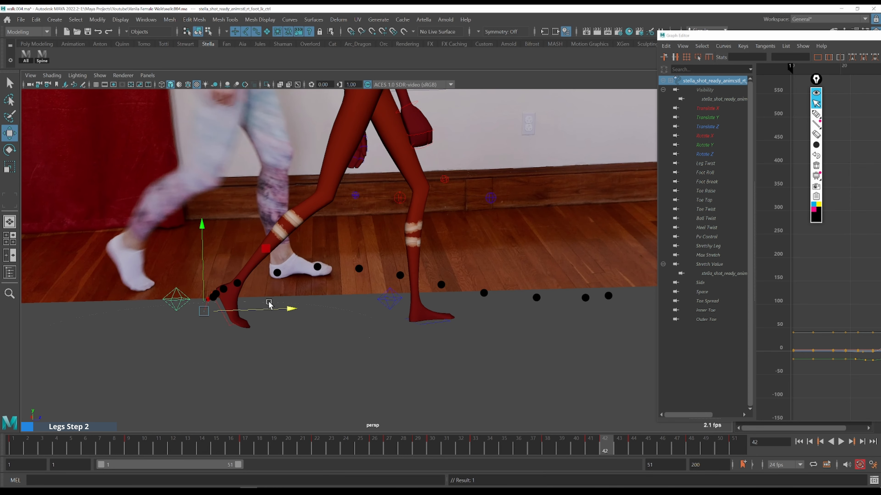
pyautogui.moveTo(203, 289); pyautogui.dragTo(203, 287)
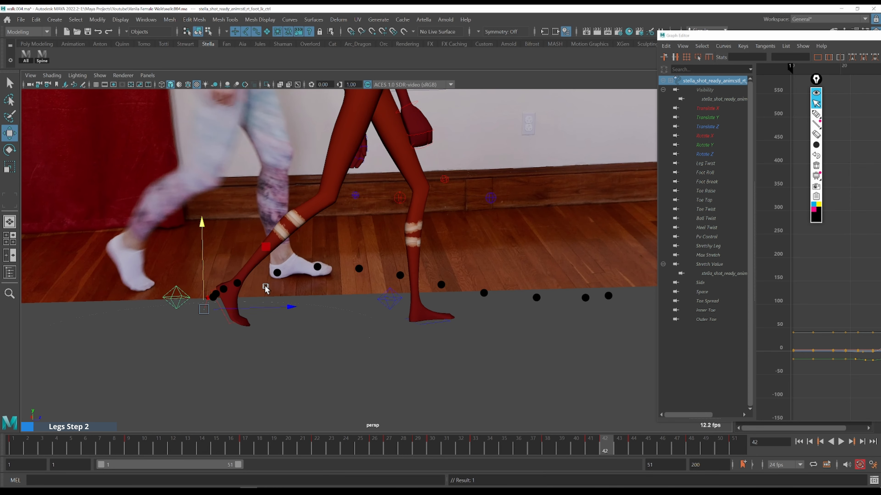
pyautogui.hotkey('ctrl', 'shift', '5')
pyautogui.click(240, 283)
pyautogui.hotkey('ctrl', 'shift', '1')
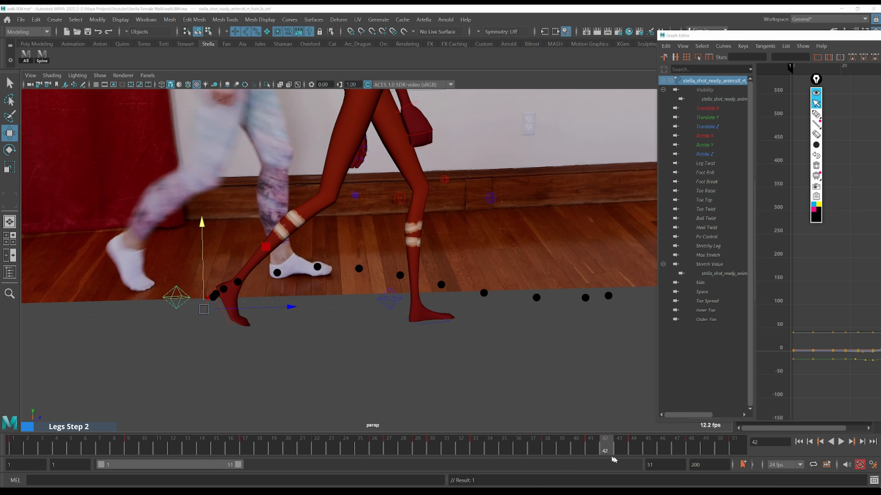
# Step through frames 43 to 46 and back to compare the foot with the marked path
pyautogui.click(610, 448)
pyautogui.hotkey('alt', ',')
pyautogui.hotkey('alt', '.')
pyautogui.hotkey('alt', '.')
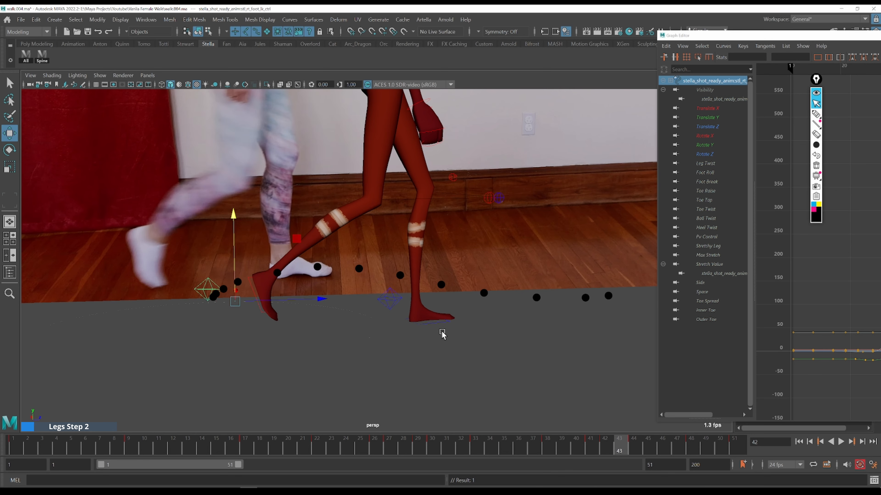
pyautogui.hotkey('alt', '.')
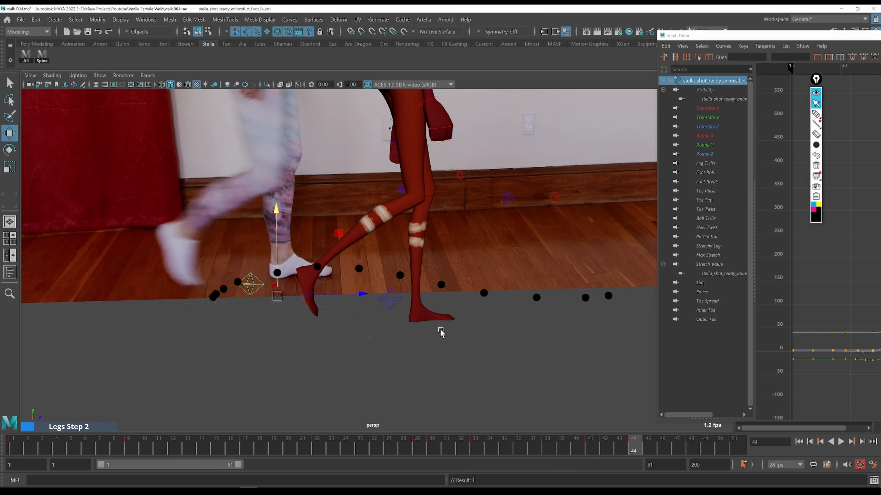
pyautogui.hotkey('alt', ',')
pyautogui.hotkey('alt', '.')
pyautogui.hotkey('alt', '.')
pyautogui.press('q')
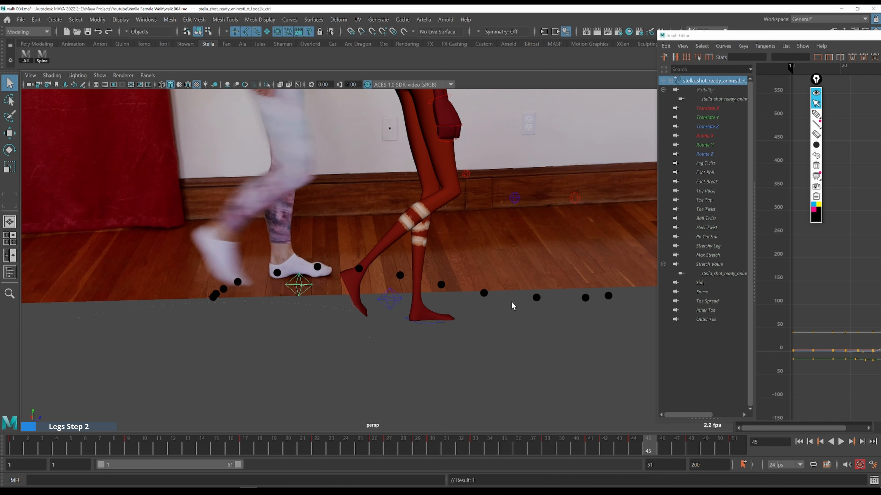
pyautogui.hotkey('alt', ',')
pyautogui.hotkey('alt', ',')
pyautogui.hotkey('alt', ',')
pyautogui.hotkey('alt', '.')
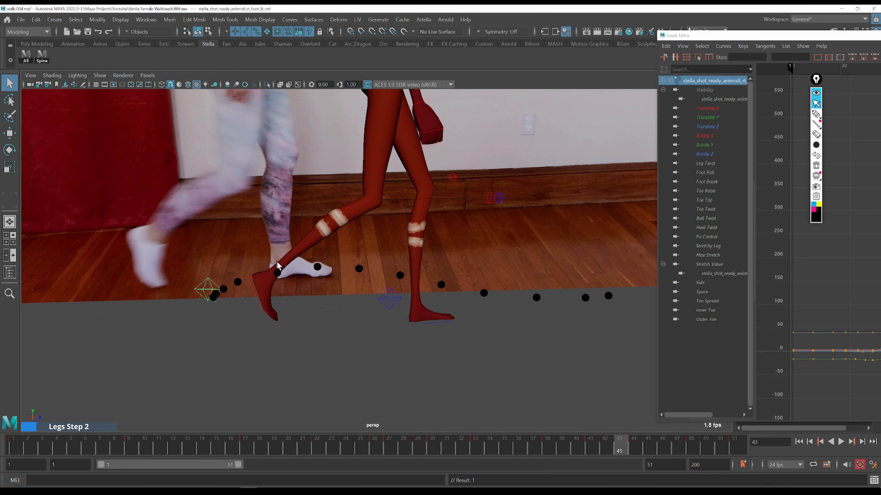
pyautogui.hotkey('alt', '.')
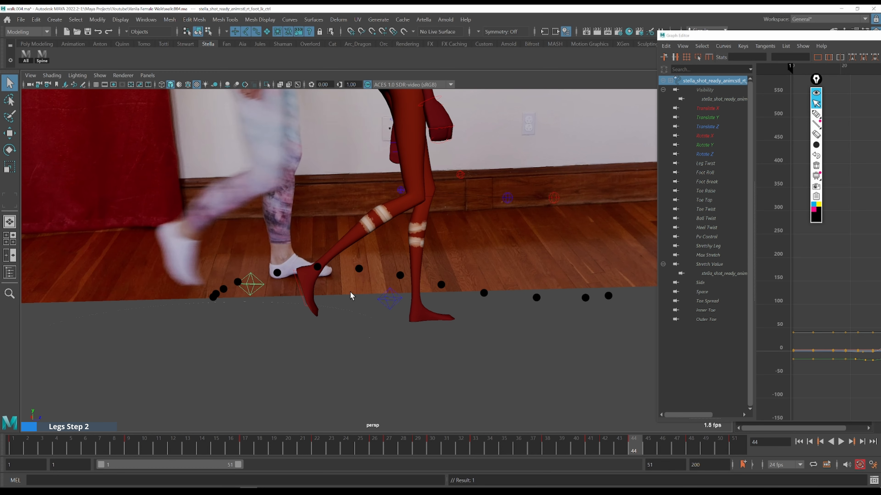
# Move the foot control forward along the marked path at frame 46
pyautogui.press('w')
pyautogui.moveTo(349, 292); pyautogui.dragTo(352, 292)
pyautogui.press('.')
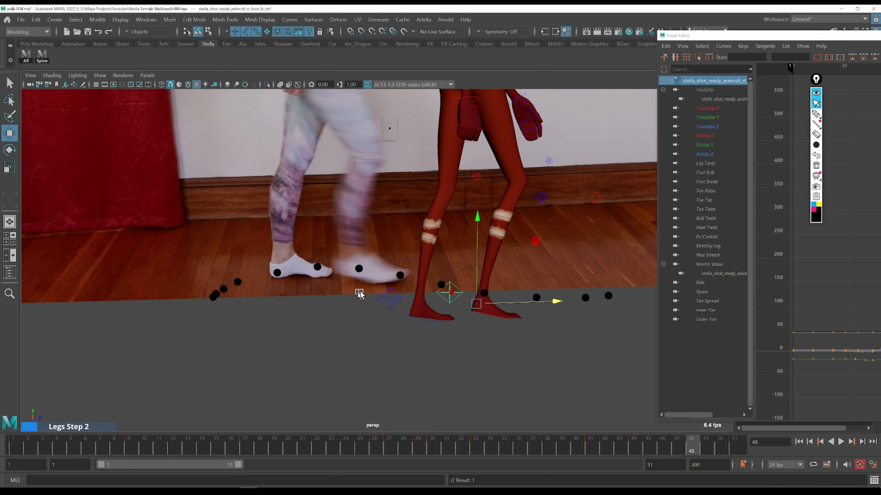
pyautogui.moveTo(527, 301); pyautogui.dragTo(546, 300)
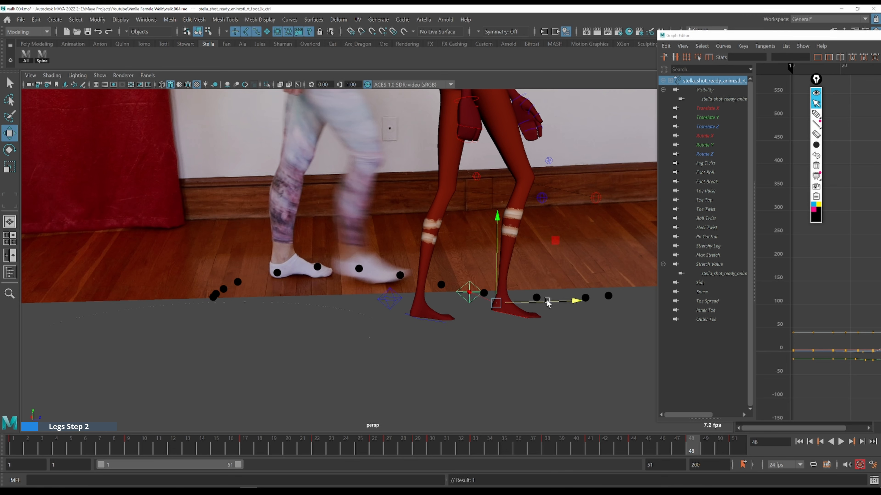
# Redraw the path dots marking the foot's position for frames 47 to 51
pyautogui.click(577, 447)
pyautogui.hotkey('alt', '.')
pyautogui.hotkey('alt', '.')
pyautogui.hotkey('alt', '.')
pyautogui.hotkey('alt', ',')
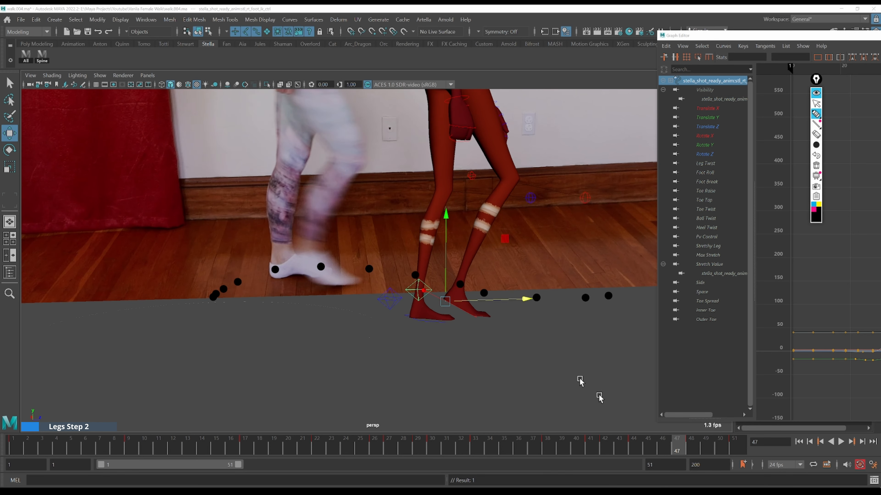
pyautogui.hotkey('ctrl', 'shift', '2')
pyautogui.click(720, 446)
pyautogui.hotkey('ctrl', 'shift', '3')
pyautogui.click(590, 296)
pyautogui.hotkey('ctrl', 'shift', '2')
pyautogui.moveTo(733, 446); pyautogui.dragTo(706, 445)
pyautogui.moveTo(604, 241); pyautogui.dragTo(605, 237)
pyautogui.hotkey('ctrl', 'shift', '5')
pyautogui.click(552, 300)
pyautogui.hotkey('ctrl', 'shift', '1')
pyautogui.click(709, 450)
pyautogui.hotkey('alt', '.')
pyautogui.hotkey('alt', '.')
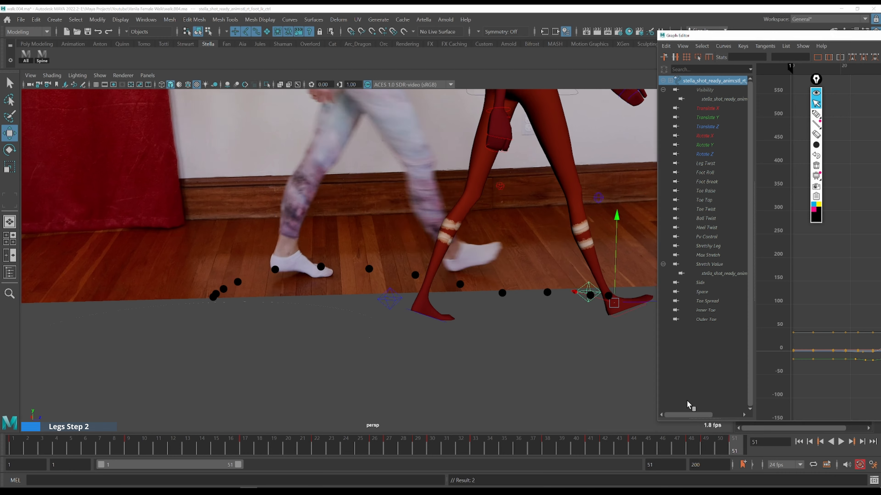
# Return to frame 43 and move the foot control forward along the path
pyautogui.hotkey('alt', ',')
pyautogui.hotkey('alt', ',')
pyautogui.hotkey('alt', ',')
pyautogui.hotkey('alt', ',')
pyautogui.hotkey('alt', '.')
pyautogui.hotkey('alt', ',')
pyautogui.hotkey('alt', ',')
pyautogui.hotkey('alt', ',')
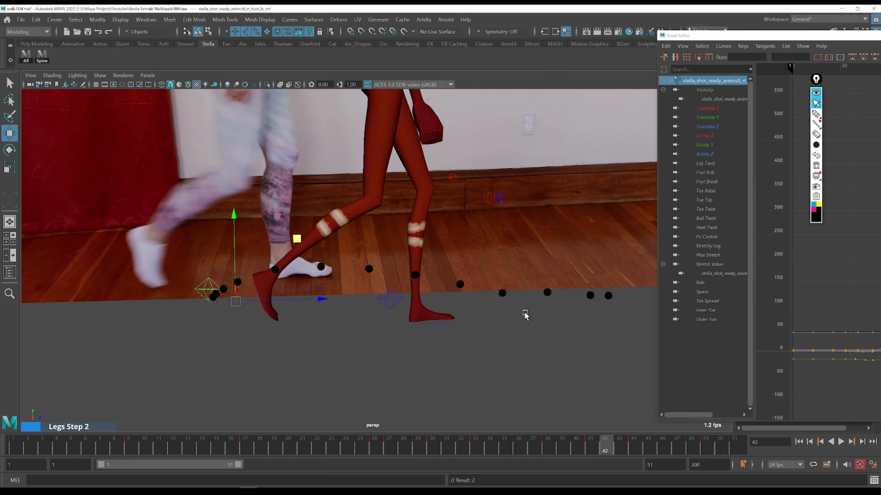
pyautogui.moveTo(418, 293); pyautogui.dragTo(431, 294)
pyautogui.hotkey('alt', '.')
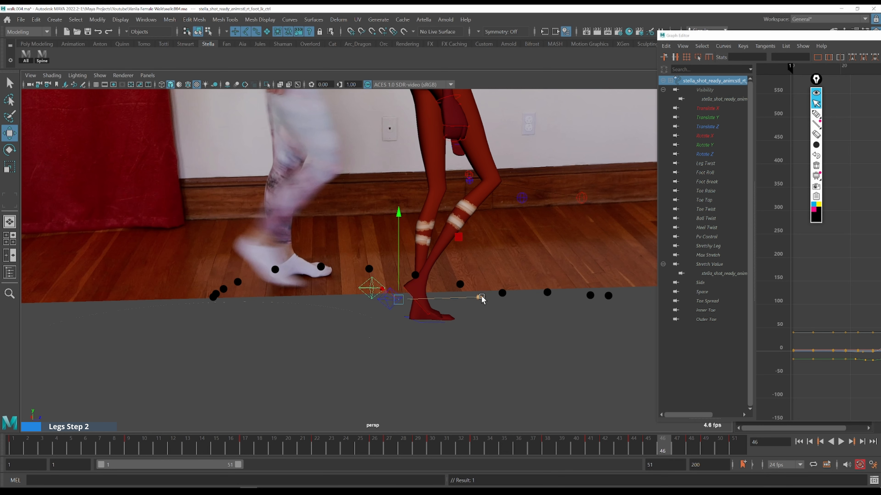
# Move the foot control forward onto the dotted path at frames 46 through 49
pyautogui.moveTo(482, 298); pyautogui.dragTo(494, 297)
pyautogui.hotkey('alt', '.')
pyautogui.hotkey('alt', '.')
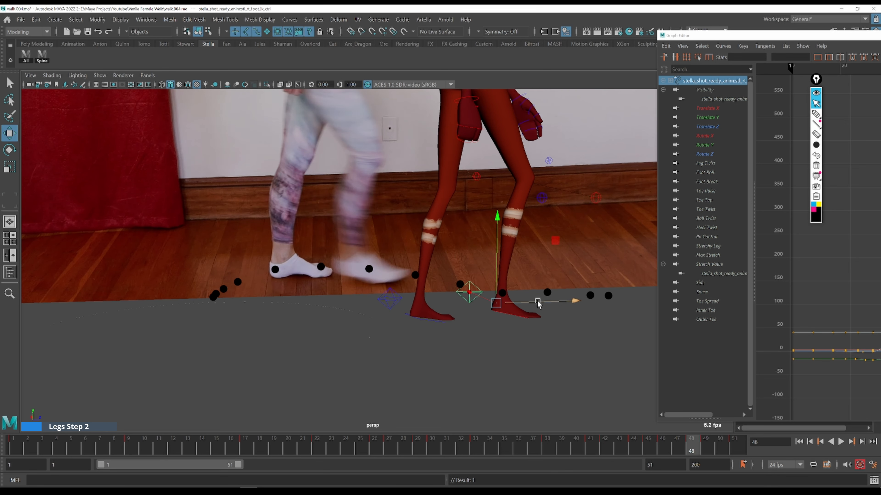
pyautogui.moveTo(556, 302); pyautogui.dragTo(568, 301)
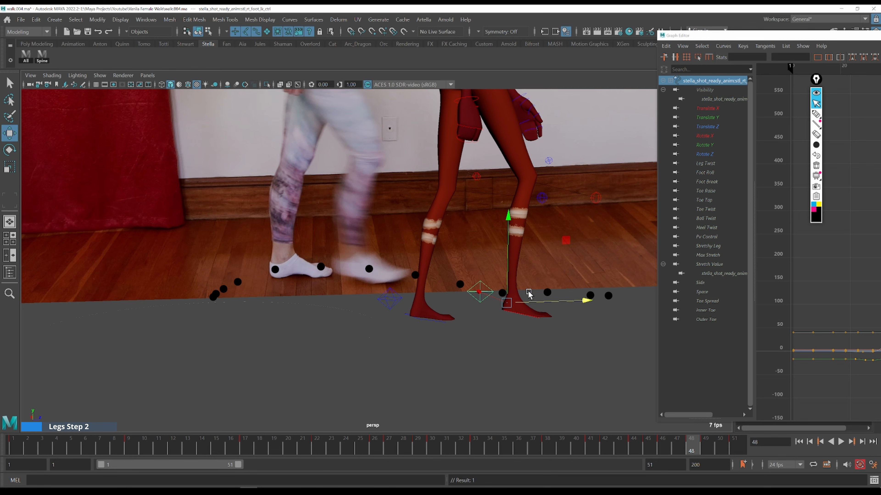
pyautogui.hotkey('alt', '.')
pyautogui.moveTo(588, 304); pyautogui.dragTo(592, 301)
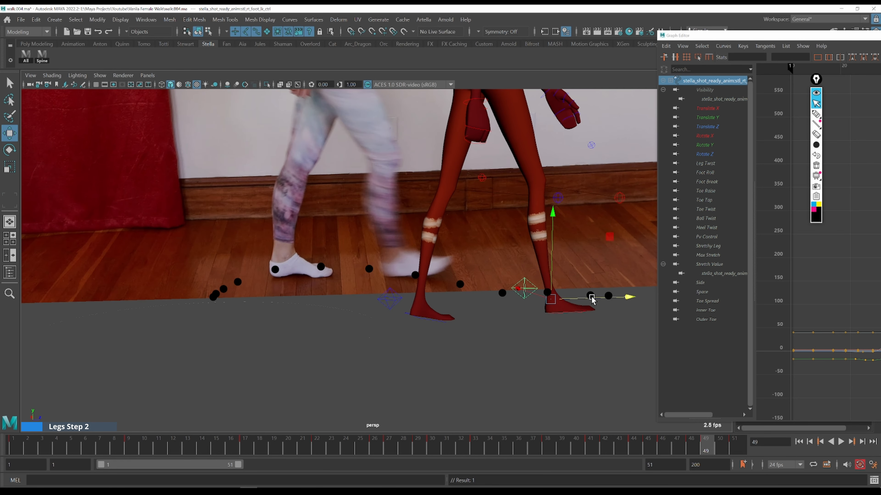
# Step through frames 49 to 51 and show the foot's Translate Y curve in a widened Graph Editor
pyautogui.hotkey('alt', '.')
pyautogui.hotkey('alt', '.')
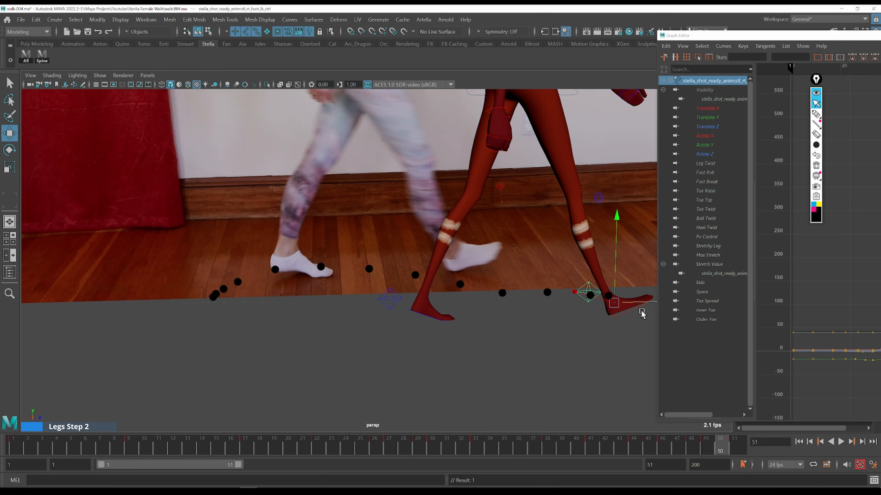
pyautogui.hotkey('alt', ',')
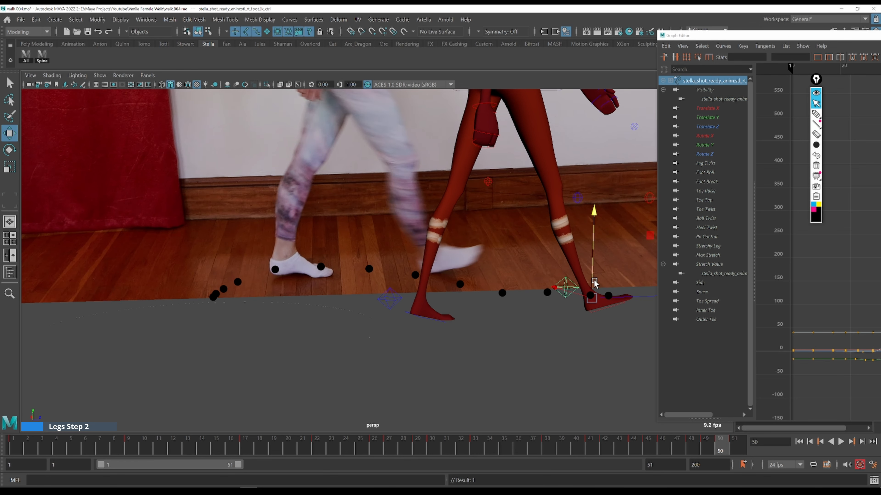
pyautogui.hotkey('alt', '.')
pyautogui.hotkey('alt', ',')
pyautogui.click(713, 118)
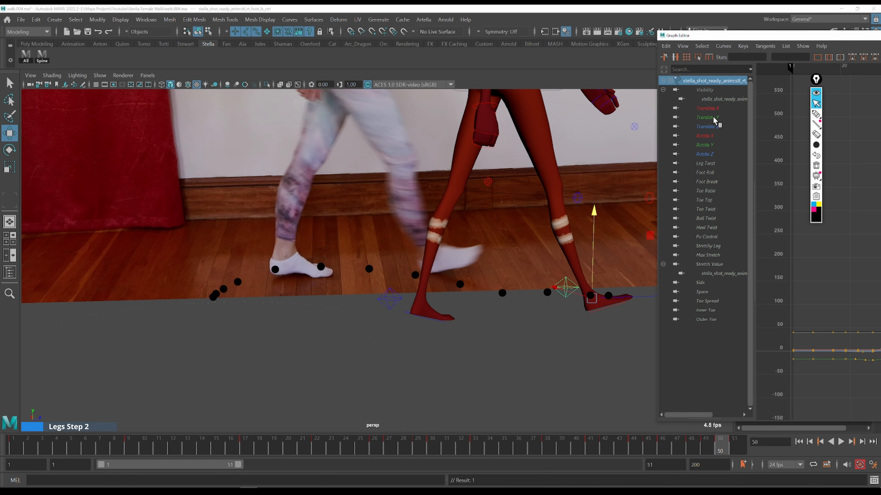
pyautogui.click(713, 117)
pyautogui.moveTo(750, 40); pyautogui.dragTo(465, 42)
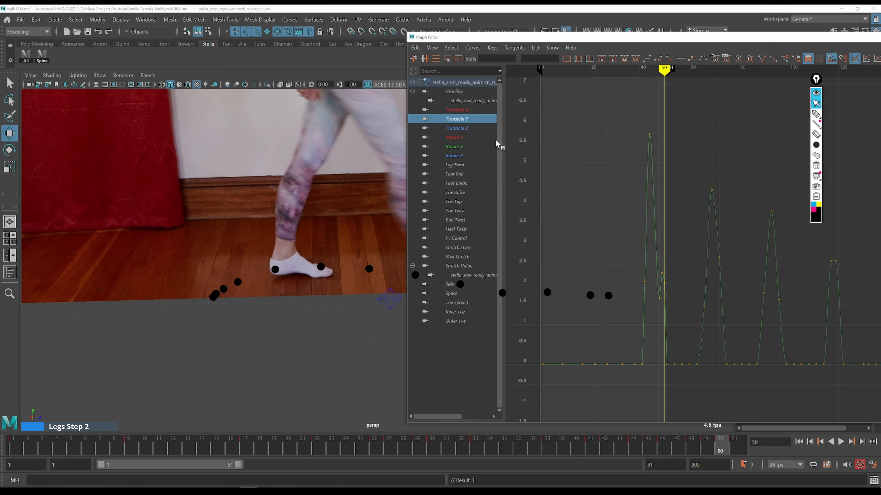
# Adjust the foot's Translate Z keys and tangents around frame 49
pyautogui.click(467, 131)
pyautogui.keyDown('ctrl'); pyautogui.keyDown('alt'); pyautogui.moveTo(621, 266); pyautogui.dragTo(693, 364); pyautogui.keyUp('alt'); pyautogui.keyUp('ctrl')
pyautogui.keyDown('alt'); pyautogui.moveTo(731, 288); pyautogui.dragTo(584, 303, button='middle'); pyautogui.keyUp('alt')
pyautogui.press('k')
pyautogui.moveTo(595, 178); pyautogui.dragTo(583, 177)
pyautogui.moveTo(553, 40); pyautogui.dragTo(732, 47)
pyautogui.moveTo(777, 205); pyautogui.dragTo(777, 207)
pyautogui.keyDown('shift'); pyautogui.moveTo(788, 216); pyautogui.dragTo(788, 208, button='middle'); pyautogui.keyUp('shift')
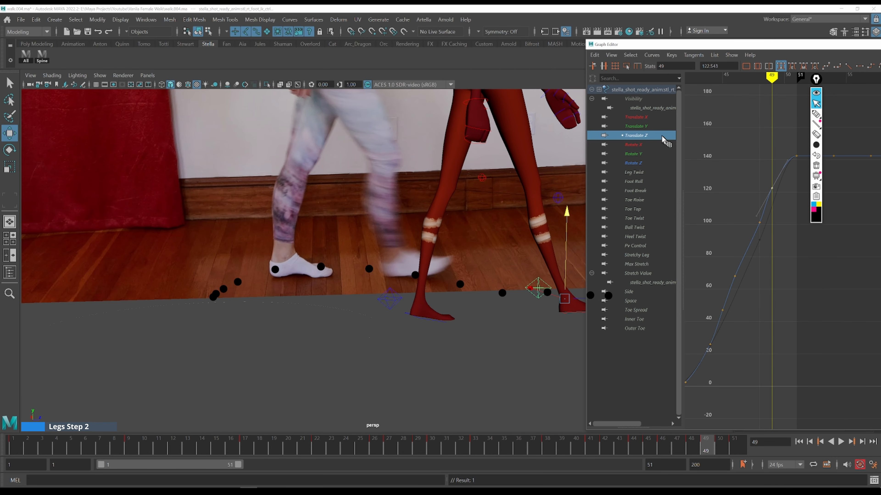
# Adjust the Translate Y key near frame 49 and undo the last adjustment
pyautogui.press('Up')
pyautogui.moveTo(774, 271); pyautogui.dragTo(780, 293)
pyautogui.keyDown('shift'); pyautogui.moveTo(782, 243); pyautogui.dragTo(768, 227, button='middle'); pyautogui.keyUp('shift')
pyautogui.hotkey('ctrl', 'z')
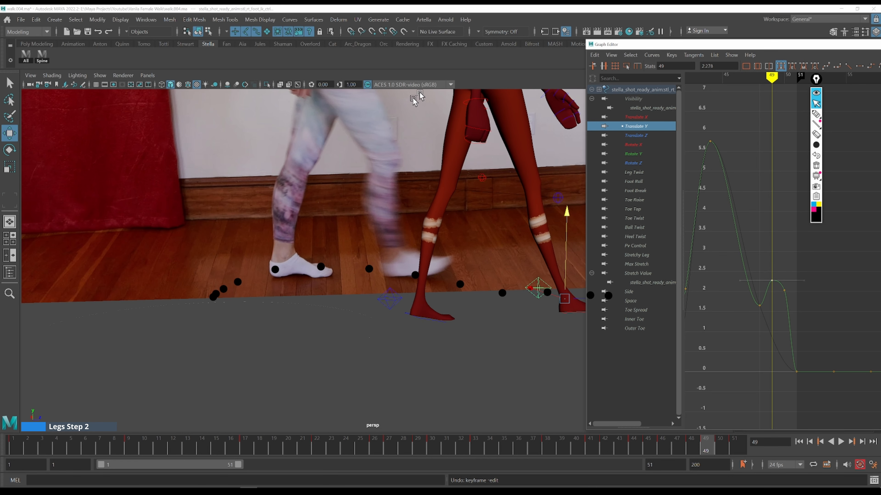
# Adjust the Foot Roll curve's tangent at frame 49, undoing the earlier attempts
pyautogui.moveTo(624, 45)
pyautogui.mouseDown()
pyautogui.moveTo(697, 46)
pyautogui.moveTo(612, 49)
pyautogui.mouseUp()
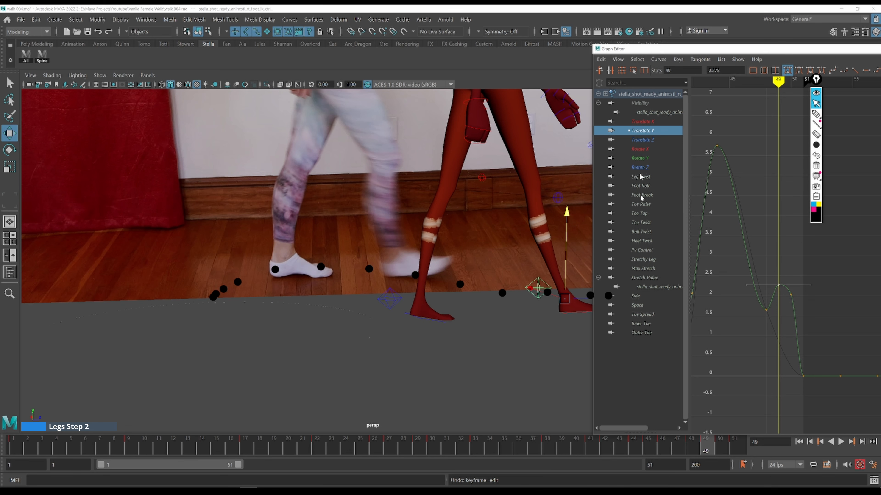
pyautogui.click(637, 186)
pyautogui.moveTo(759, 304); pyautogui.dragTo(760, 304)
pyautogui.keyDown('shift'); pyautogui.moveTo(799, 246); pyautogui.dragTo(805, 258, button='middle'); pyautogui.keyUp('shift')
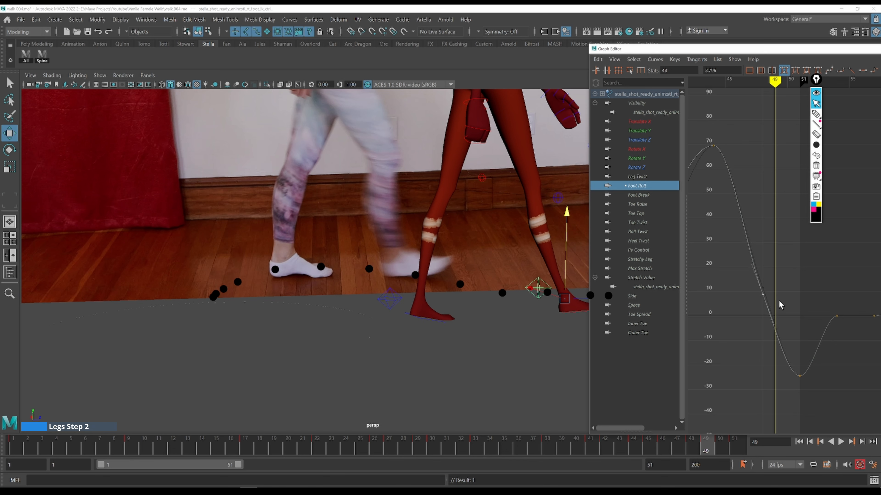
pyautogui.hotkey('ctrl', 'z')
pyautogui.hotkey('ctrl', 'z')
pyautogui.hotkey('ctrl', 'z')
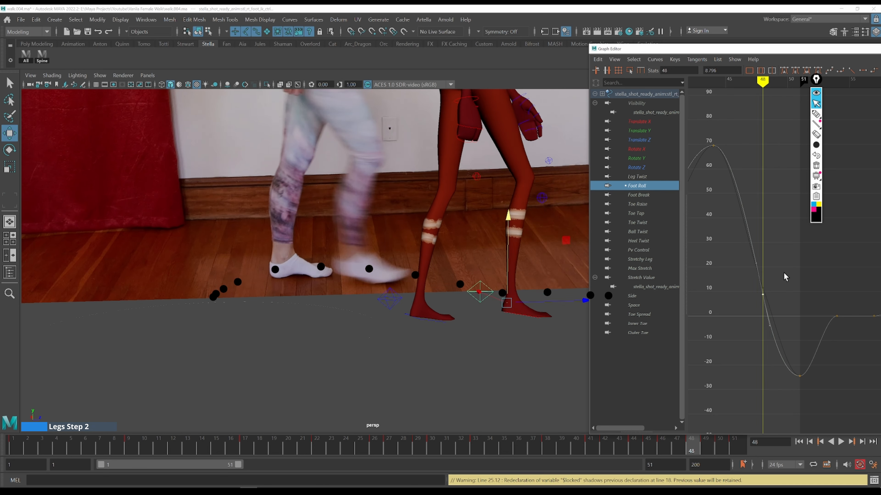
pyautogui.moveTo(801, 304); pyautogui.dragTo(798, 305, button='middle')
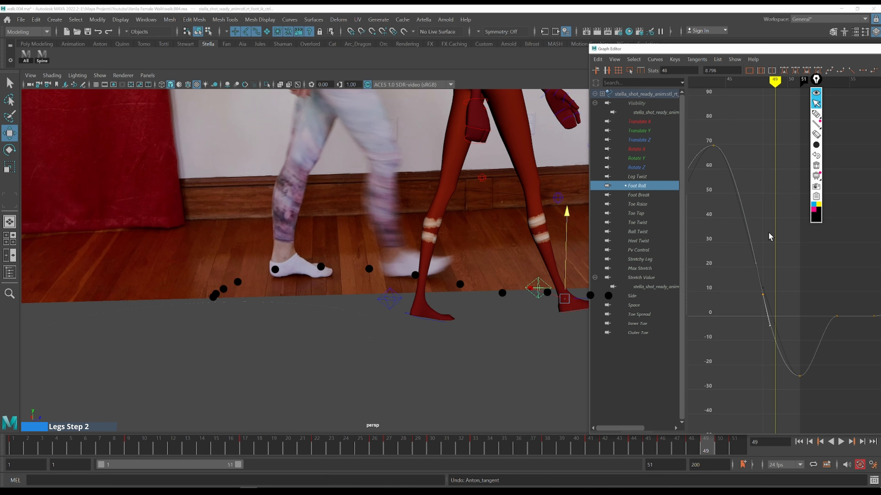
pyautogui.press('.')
# Step back through frames 48 to 42 to compare the foot with the marked path
pyautogui.hotkey('alt', ',')
pyautogui.hotkey('alt', ',')
pyautogui.hotkey('alt', ',')
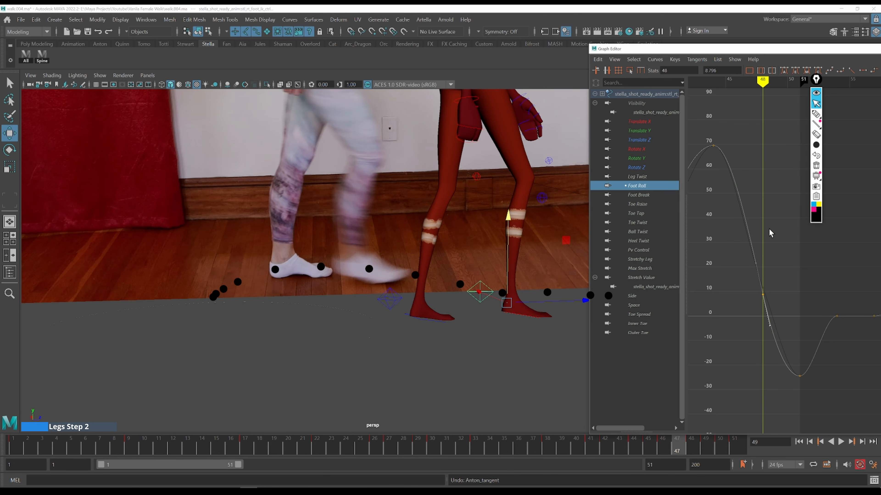
pyautogui.hotkey('alt', ',')
pyautogui.hotkey('alt', ',')
pyautogui.hotkey('alt', ',')
pyautogui.hotkey('alt', ',')
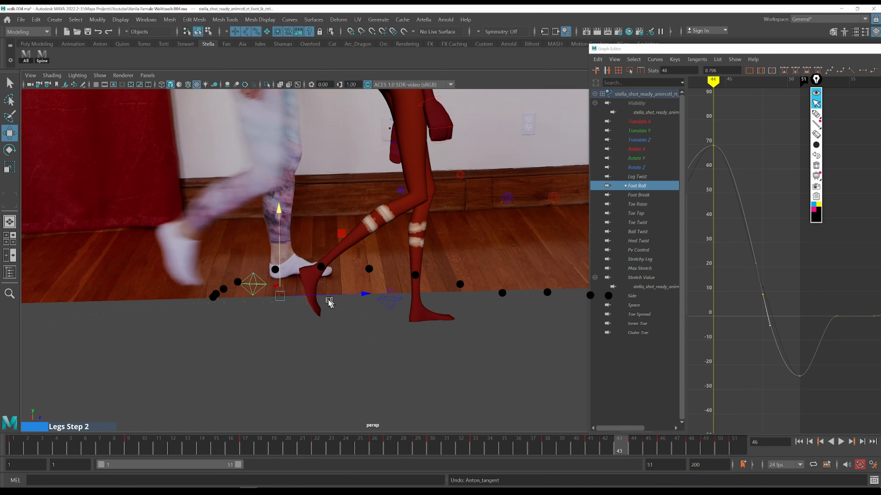
pyautogui.hotkey('alt', ',')
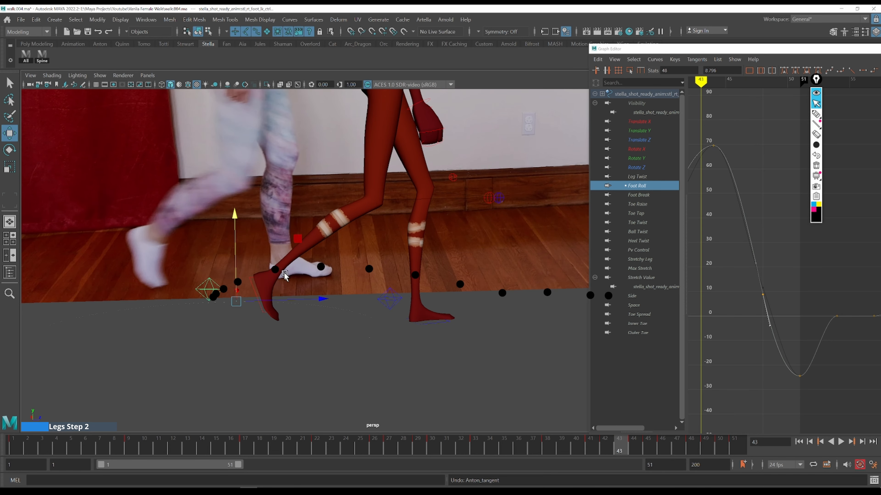
pyautogui.moveTo(618, 445); pyautogui.dragTo(611, 440)
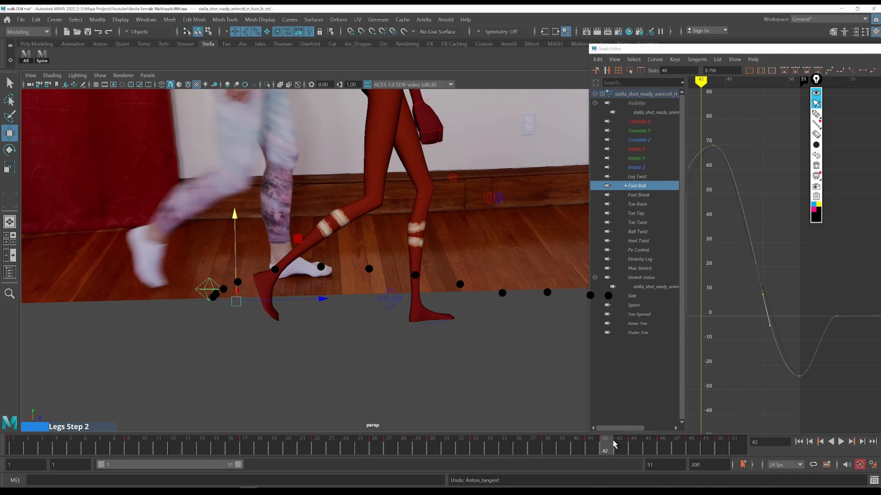
pyautogui.hotkey('alt', ',')
pyautogui.hotkey('alt', '.')
pyautogui.hotkey('alt', '.')
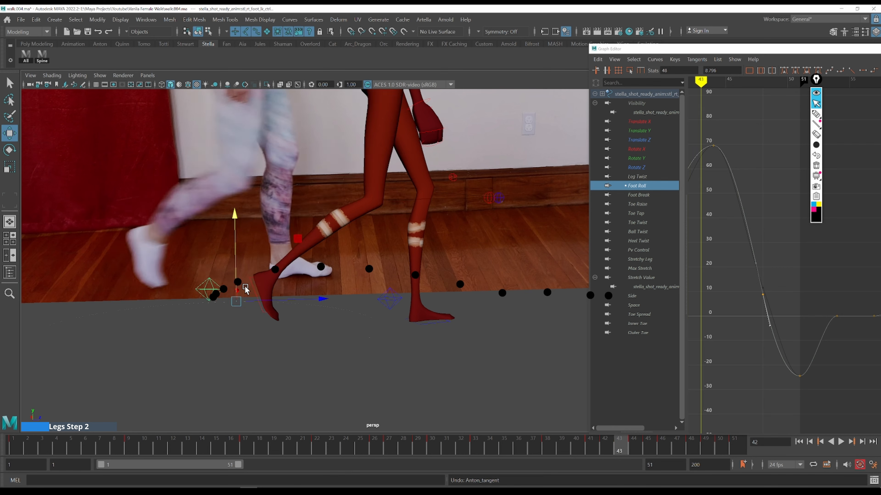
# Frame the foot's Translate Z curve in the Graph Editor and adjust its tangents around frame 43
pyautogui.click(655, 137)
pyautogui.keyDown('alt'); pyautogui.moveTo(742, 284); pyautogui.dragTo(810, 223, button='middle'); pyautogui.keyUp('alt')
pyautogui.moveTo(730, 295); pyautogui.dragTo(800, 355)
pyautogui.press('f')
pyautogui.moveTo(766, 53); pyautogui.dragTo(445, 18)
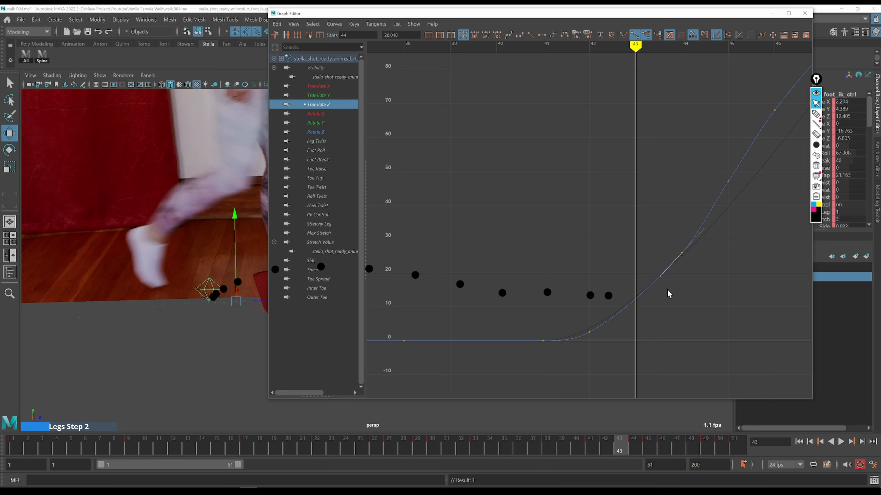
pyautogui.moveTo(672, 301); pyautogui.dragTo(676, 304, button='middle')
pyautogui.moveTo(594, 342); pyautogui.dragTo(592, 329)
pyautogui.press(',')
pyautogui.moveTo(617, 346); pyautogui.dragTo(618, 338, button='middle')
pyautogui.press('.')
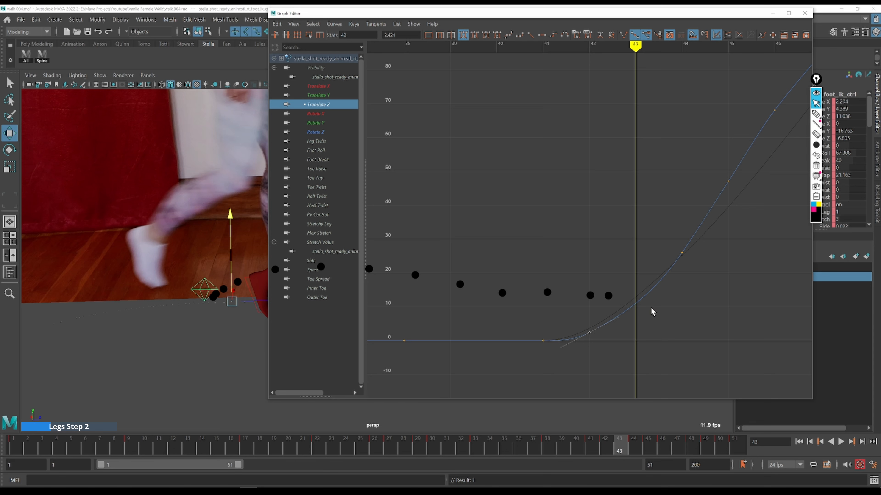
# Adjust the Translate Z keys and tangents at frames 48 and 49
pyautogui.moveTo(667, 324); pyautogui.dragTo(669, 325, button='middle')
pyautogui.scroll(-5, 678, 308)
pyautogui.keyDown('alt'); pyautogui.moveTo(691, 265); pyautogui.dragTo(663, 309, button='middle'); pyautogui.keyUp('alt')
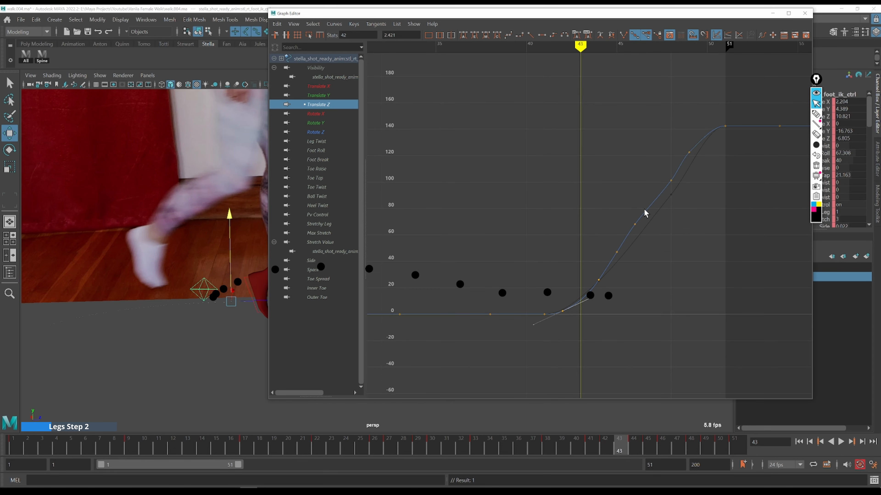
pyautogui.press('.')
pyautogui.press('.')
pyautogui.click(671, 180)
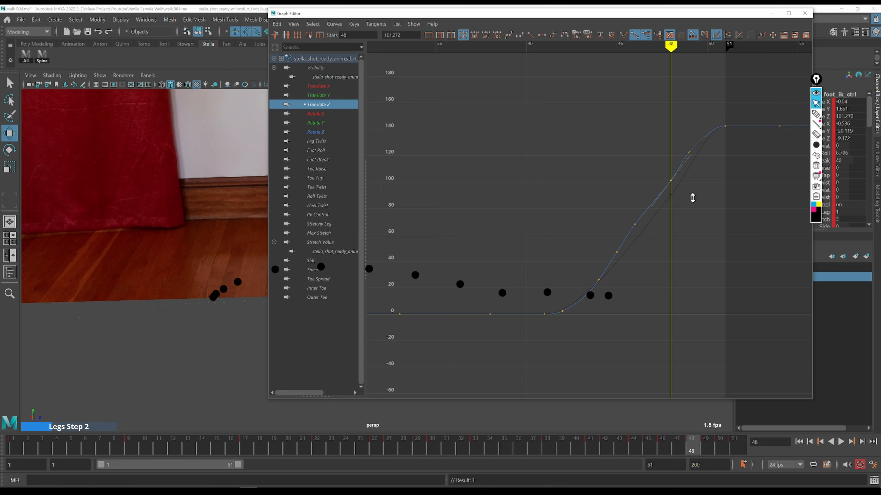
pyautogui.keyDown('shift'); pyautogui.moveTo(692, 191); pyautogui.dragTo(692, 188, button='middle'); pyautogui.keyUp('shift')
pyautogui.press('.')
pyautogui.click(689, 148)
pyautogui.keyDown('shift'); pyautogui.moveTo(702, 158); pyautogui.dragTo(668, 170, button='middle'); pyautogui.keyUp('shift')
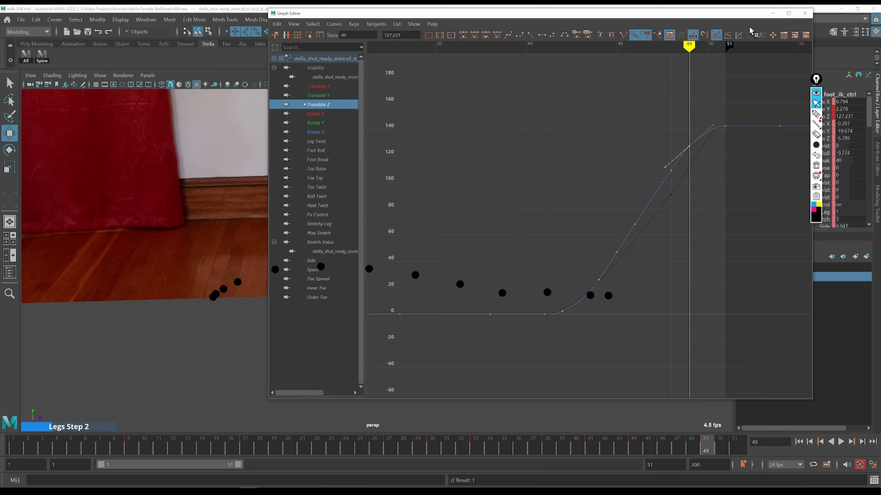
# Close the Graph Editor and step through frames 48 to 50 to check the foot against the dotted path
pyautogui.click(771, 13)
pyautogui.hotkey('alt', ',')
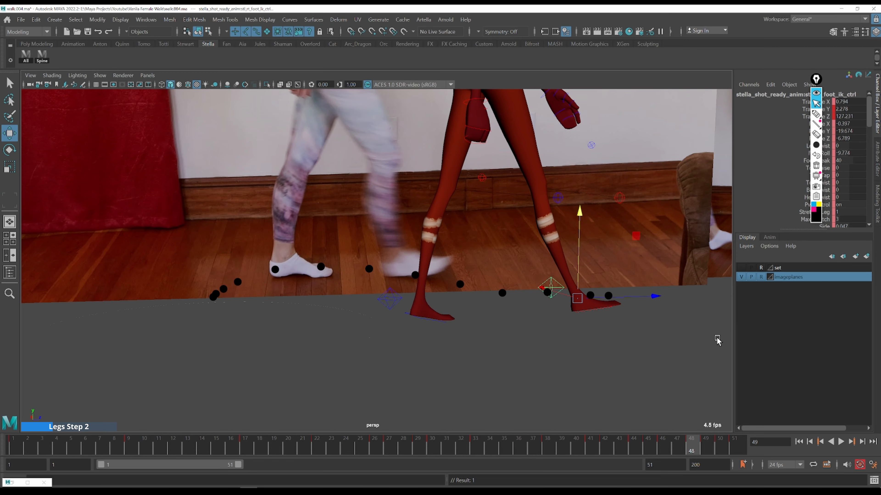
pyautogui.hotkey('alt', ',')
pyautogui.hotkey('alt', '.')
pyautogui.hotkey('alt', '.')
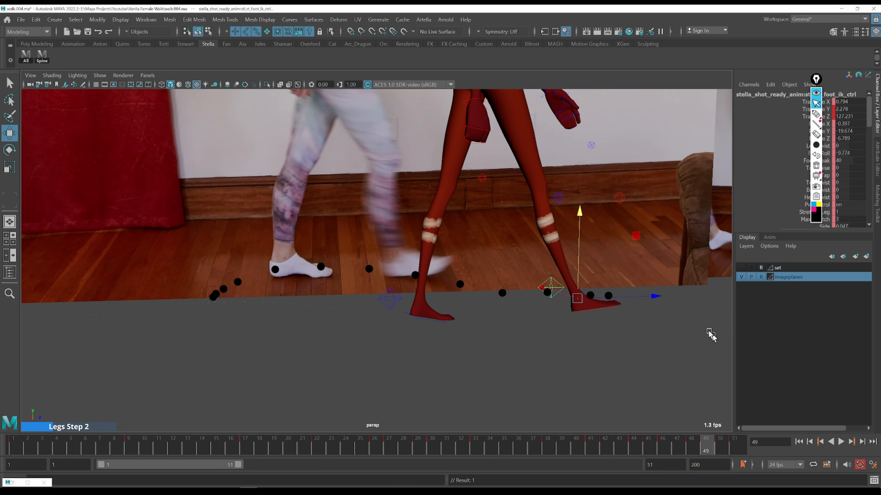
pyautogui.hotkey('alt', '.')
pyautogui.hotkey('alt', '.')
pyautogui.hotkey('alt', ',')
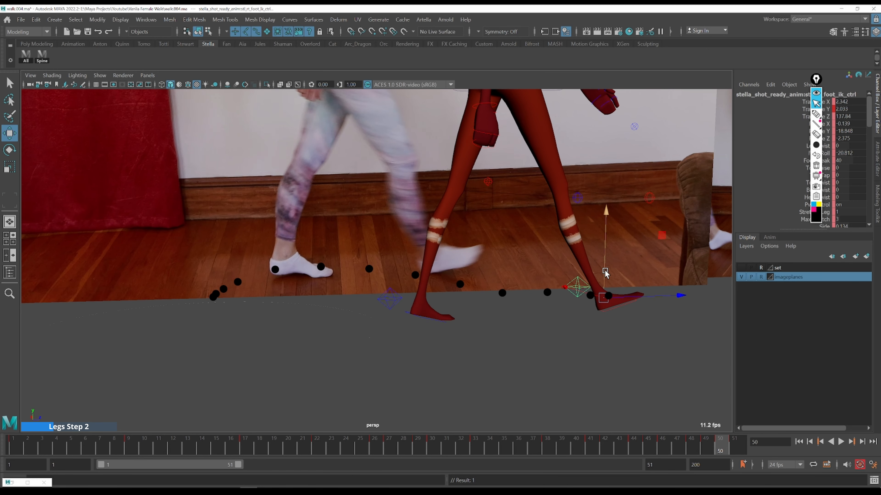
pyautogui.hotkey('alt', ',')
# Raise the foot control at frame 49 and undo the move
pyautogui.moveTo(577, 264); pyautogui.dragTo(574, 249)
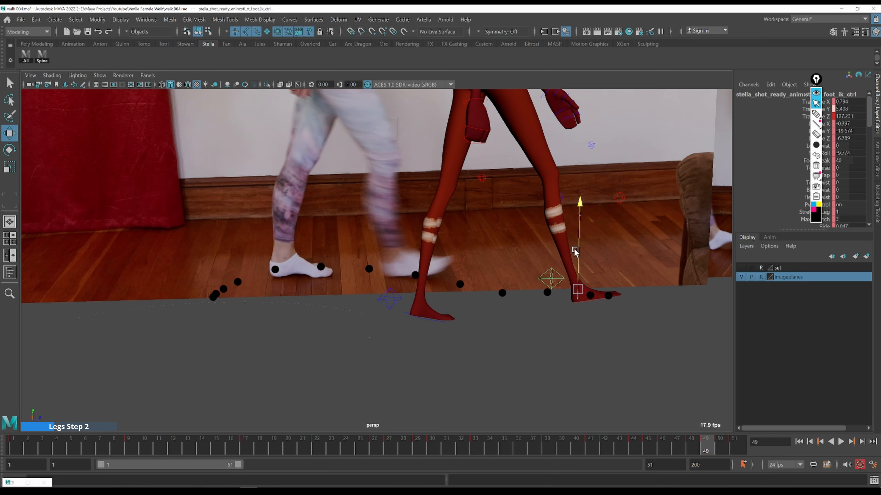
pyautogui.hotkey('ctrl', 'z')
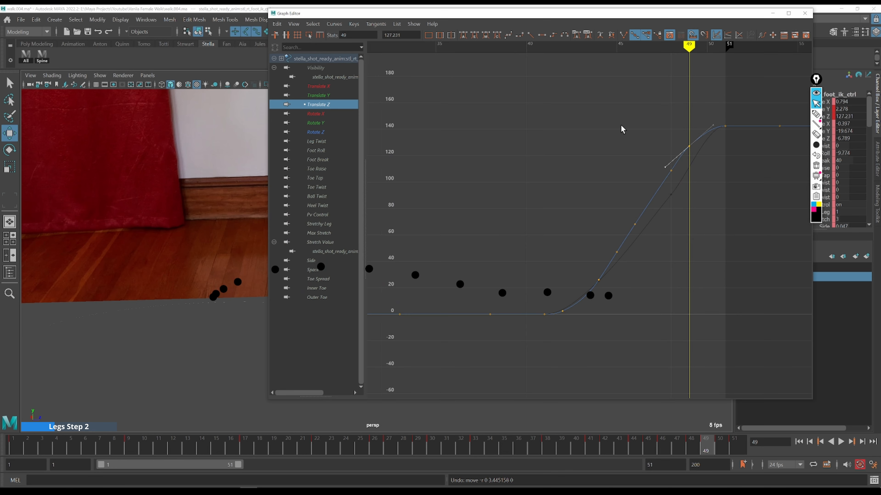
# Delete an in-between Translate Z key and reshape the curve's tangents between frames 43 and 50, then close the Graph Editor
pyautogui.moveTo(621, 109); pyautogui.dragTo(699, 194)
pyautogui.moveTo(690, 197); pyautogui.dragTo(689, 214, button='middle')
pyautogui.moveTo(651, 162); pyautogui.dragTo(678, 208)
pyautogui.keyDown('shift'); pyautogui.moveTo(675, 208); pyautogui.dragTo(674, 212, button='middle'); pyautogui.keyUp('shift')
pyautogui.press('k')
pyautogui.moveTo(636, 213); pyautogui.dragTo(622, 266)
pyautogui.press('Delete')
pyautogui.click(675, 269)
pyautogui.click(675, 268)
pyautogui.moveTo(620, 218); pyautogui.dragTo(654, 257)
pyautogui.keyDown('shift'); pyautogui.moveTo(658, 256); pyautogui.dragTo(658, 255, button='middle'); pyautogui.keyUp('shift')
pyautogui.moveTo(569, 265); pyautogui.dragTo(603, 286)
pyautogui.click(670, 236)
pyautogui.moveTo(671, 151); pyautogui.dragTo(701, 166)
pyautogui.hotkey('shift', 's')
pyautogui.click(705, 200)
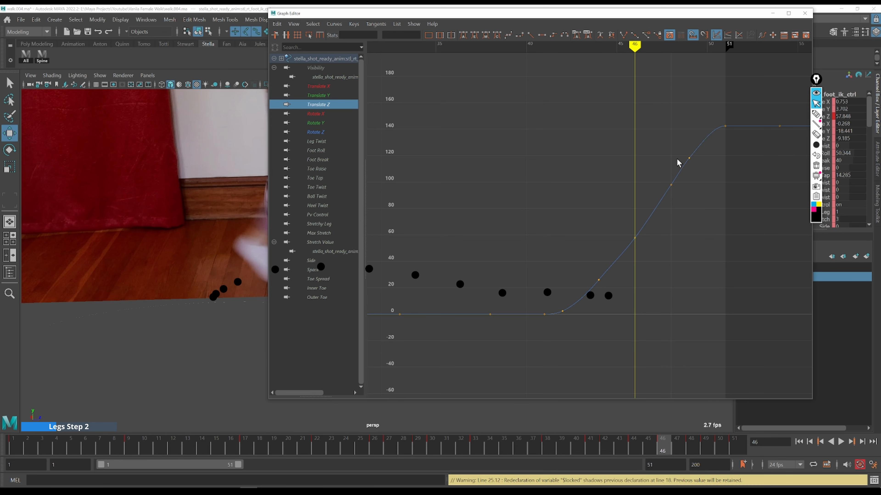
pyautogui.press('.')
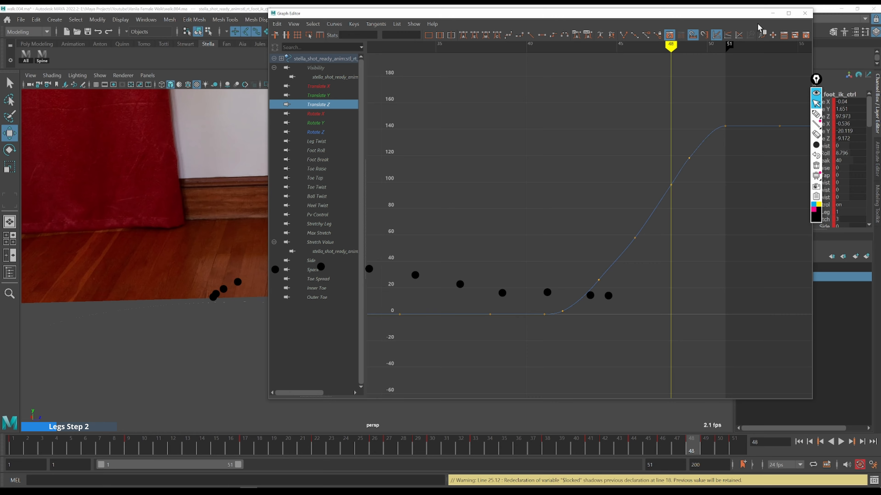
pyautogui.click(772, 13)
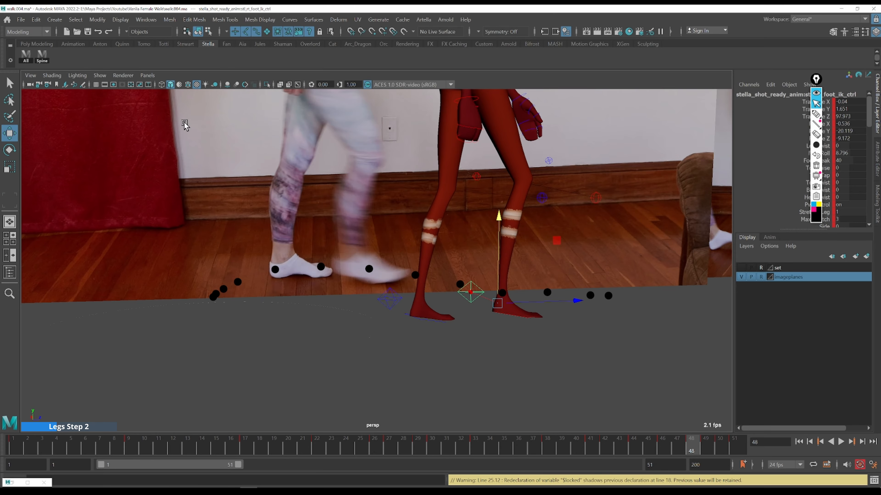
# Switch the viewport to the shotcam_side camera, framing the feet
pyautogui.click(147, 75)
pyautogui.moveTo(216, 107)
pyautogui.click(268, 117)
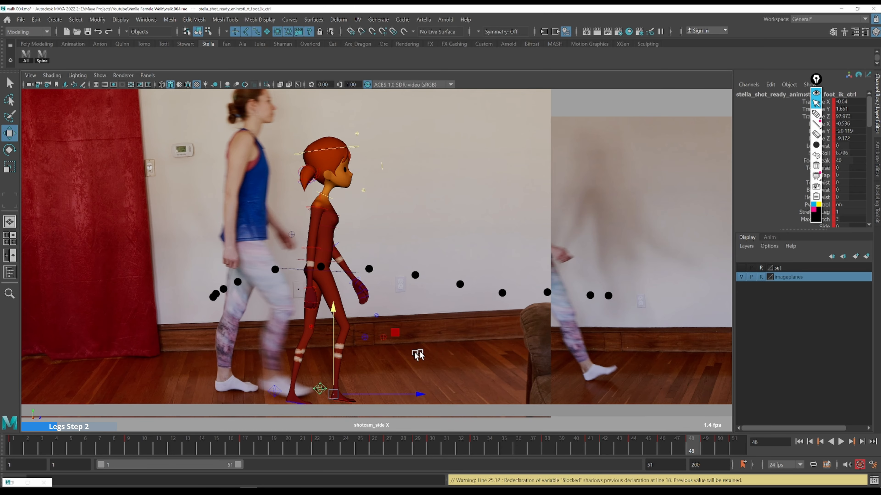
pyautogui.scroll(6, 381, 359)
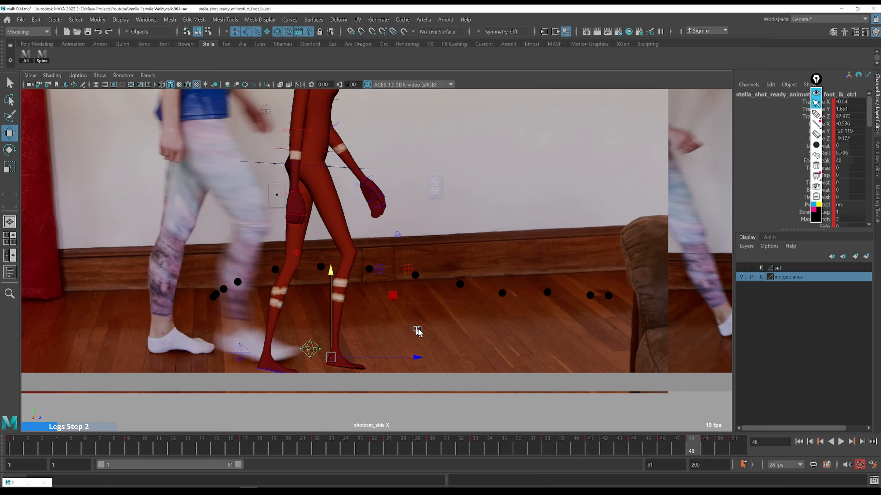
pyautogui.keyDown('alt'); pyautogui.moveTo(447, 346); pyautogui.dragTo(454, 295, button='middle'); pyautogui.keyUp('alt')
# Mark the reference foot's position with dots frame by frame from 41 to 43 in the side view
pyautogui.hotkey('alt', ',')
pyautogui.hotkey('alt', ',')
pyautogui.hotkey('alt', ',')
pyautogui.hotkey('alt', ',')
pyautogui.hotkey('alt', ',')
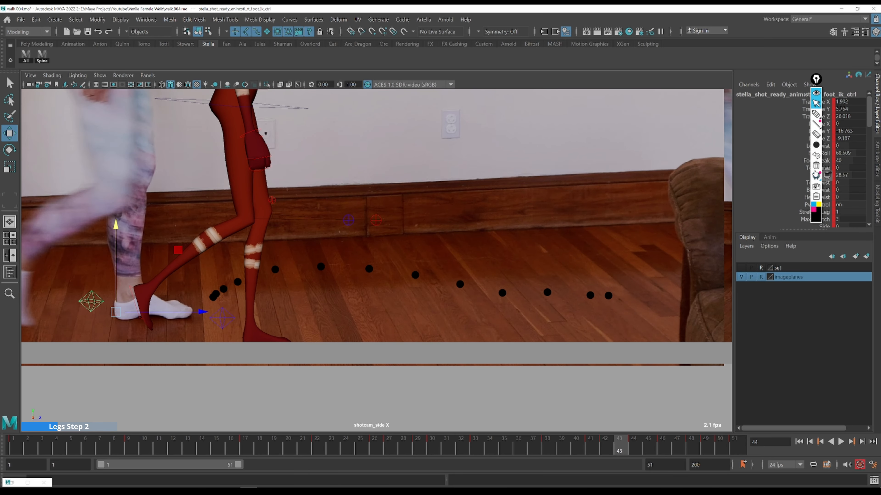
pyautogui.click(816, 165)
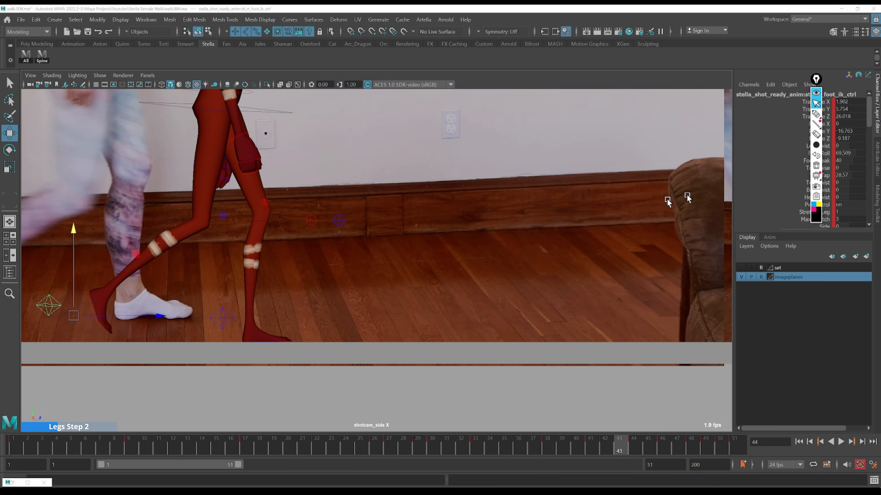
pyautogui.click(578, 444)
pyautogui.hotkey('alt', '.')
pyautogui.hotkey('alt', '.')
pyautogui.hotkey('ctrl', 'shift', '3')
pyautogui.hotkey('ctrl', 'shift', '1')
pyautogui.hotkey('alt', ',')
pyautogui.hotkey('alt', ',')
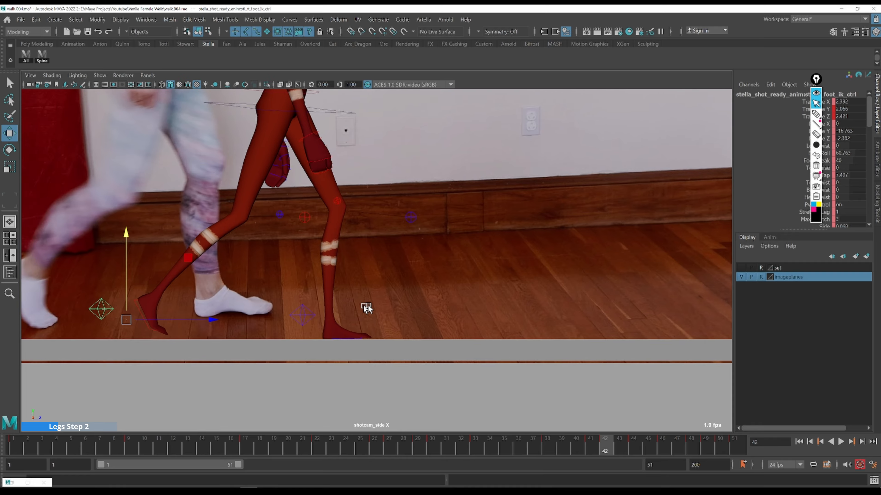
pyautogui.hotkey('alt', '.')
pyautogui.hotkey('alt', '.')
pyautogui.hotkey('ctrl', 'shift', '3')
pyautogui.click(278, 301)
pyautogui.hotkey('ctrl', 'shift', '1')
pyautogui.hotkey('alt', ',')
pyautogui.hotkey('ctrl', 'shift', '3')
pyautogui.click(263, 311)
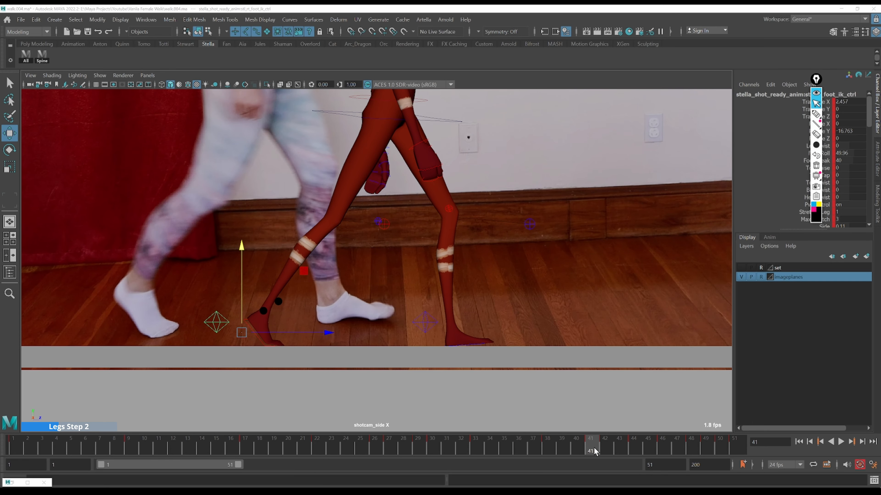
pyautogui.hotkey('alt', ',')
pyautogui.hotkey('ctrl', 'shift', '3')
pyautogui.click(258, 316)
pyautogui.hotkey('alt', '.')
pyautogui.hotkey('alt', '.')
pyautogui.hotkey('alt', '.')
pyautogui.hotkey('ctrl', 'shift', '3')
pyautogui.click(312, 292)
# Continue marking the reference foot's path with dots frame by frame from 44 to 51
pyautogui.hotkey('ctrl', 'shift', '2')
pyautogui.click(636, 442)
pyautogui.hotkey('ctrl', 'shift', '3')
pyautogui.click(357, 287)
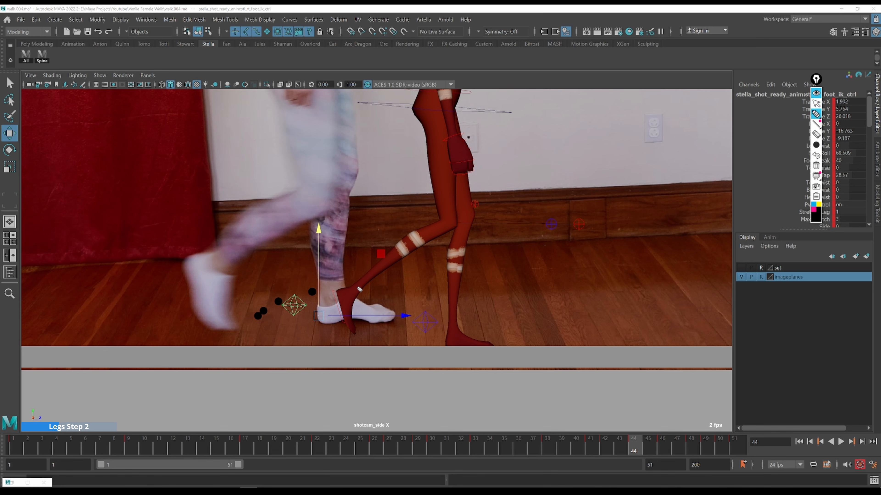
pyautogui.click(648, 442)
pyautogui.click(399, 291)
pyautogui.click(662, 443)
pyautogui.click(437, 298)
pyautogui.click(676, 439)
pyautogui.hotkey('ctrl', 'shift', '3')
pyautogui.click(486, 309)
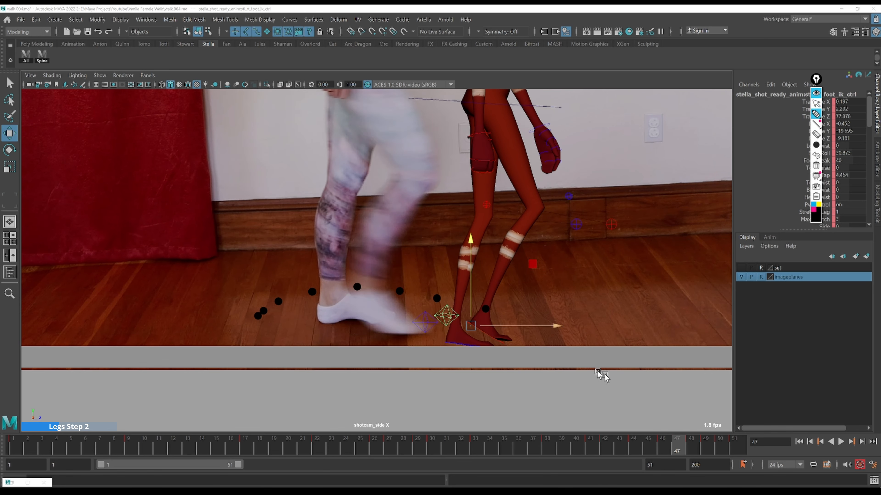
pyautogui.click(691, 441)
pyautogui.click(536, 319)
pyautogui.click(706, 440)
pyautogui.click(590, 318)
pyautogui.click(720, 440)
pyautogui.hotkey('ctrl', 'shift', '3')
pyautogui.click(634, 319)
pyautogui.hotkey('ctrl', 'shift', '2')
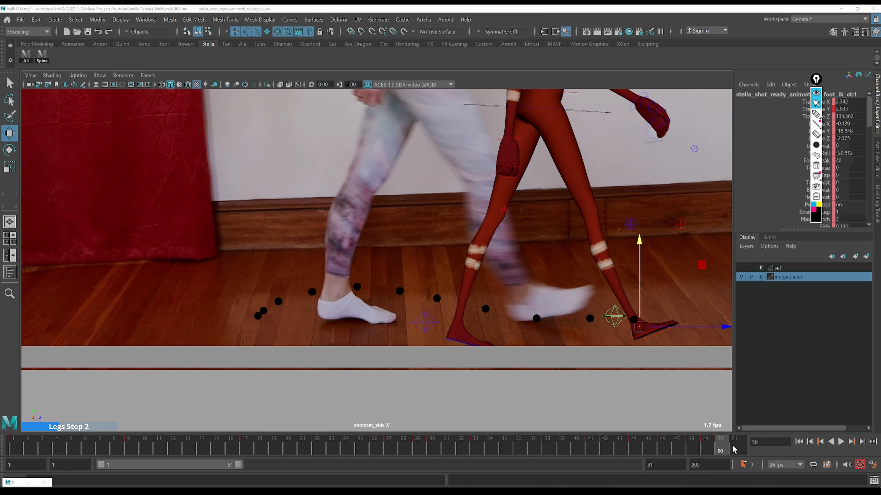
pyautogui.click(732, 443)
pyautogui.hotkey('ctrl', 'shift', '3')
pyautogui.click(657, 327)
pyautogui.hotkey('ctrl', 'shift', '2')
pyautogui.click(421, 447)
# Step through frames 30 to 42 to compare the foot with the dotted path
pyautogui.hotkey('alt', '.')
pyautogui.hotkey('alt', '.')
pyautogui.hotkey('alt', '.')
pyautogui.hotkey('alt', '.')
pyautogui.hotkey('alt', '.')
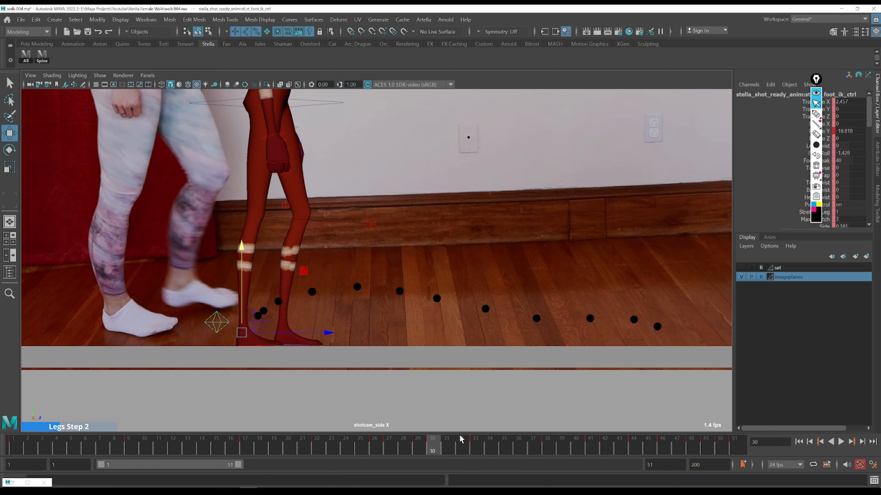
pyautogui.hotkey('alt', '.')
pyautogui.hotkey('alt', '.')
pyautogui.hotkey('alt', '.')
pyautogui.hotkey('alt', '.')
pyautogui.hotkey('alt', '.')
pyautogui.hotkey('alt', '.')
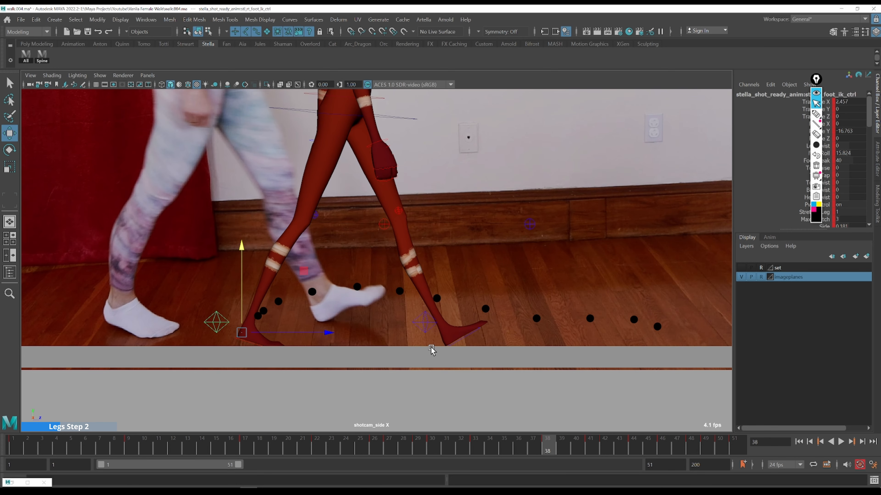
pyautogui.hotkey('alt', '.')
pyautogui.hotkey('alt', '.')
pyautogui.hotkey('alt', '.')
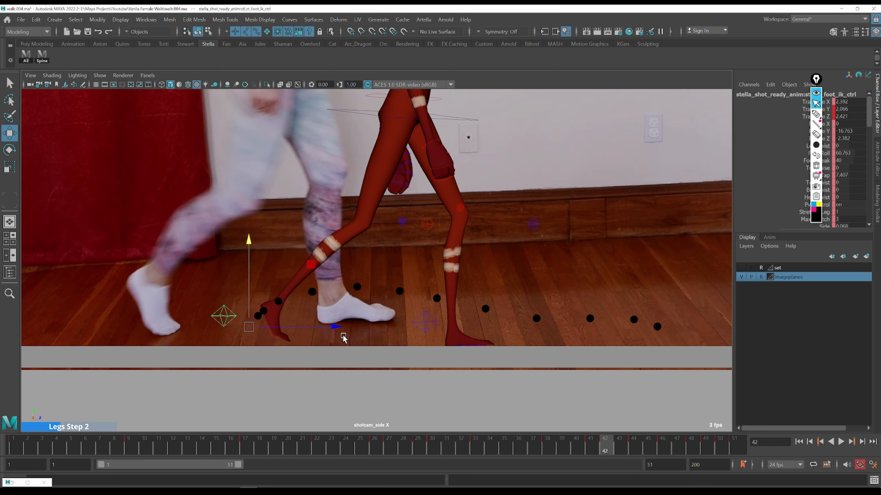
# Nudge the foot control along Z at frame 46 to follow the dotted path
pyautogui.moveTo(362, 322); pyautogui.dragTo(358, 321)
pyautogui.hotkey('ctrl', 'shift', '5')
pyautogui.click(311, 293)
pyautogui.hotkey('ctrl', 'shift', '3')
pyautogui.hotkey('ctrl', 'shift', '1')
pyautogui.hotkey('alt', '.')
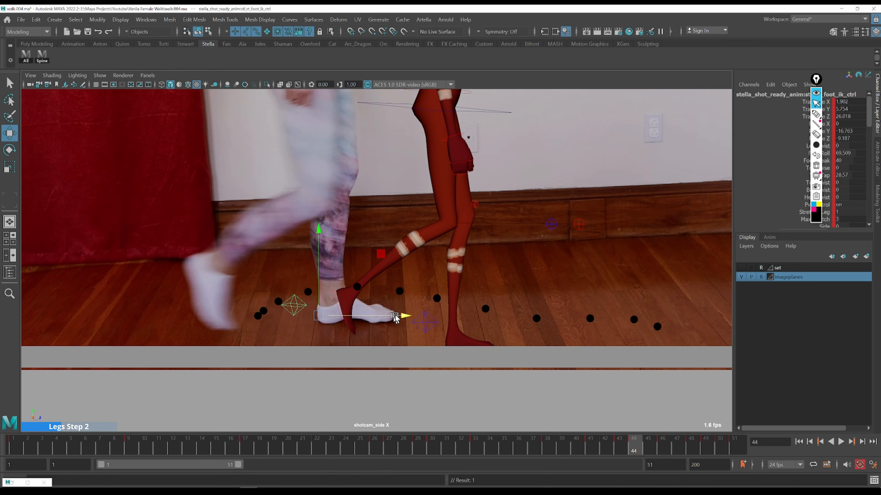
pyautogui.hotkey('alt', '.')
pyautogui.hotkey('alt', '.')
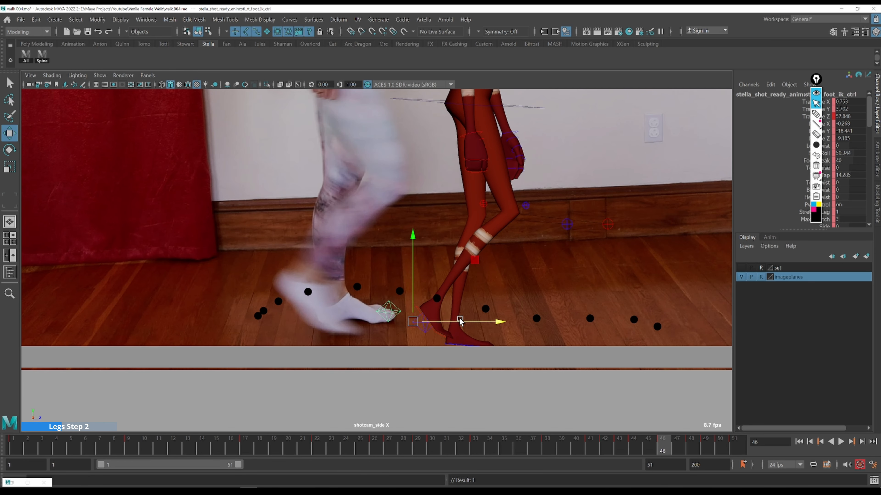
pyautogui.moveTo(499, 322); pyautogui.dragTo(501, 327)
pyautogui.hotkey('alt', ',')
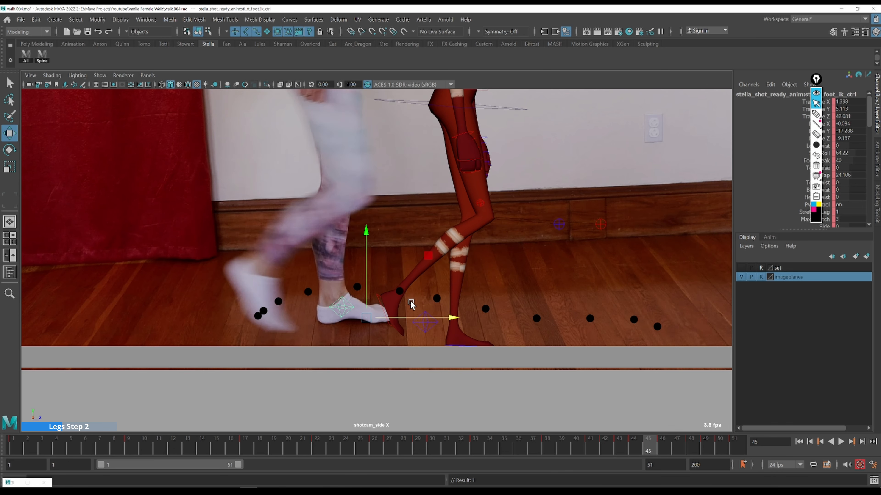
pyautogui.hotkey('alt', ',')
# Erase the path dot near the foot at frame 46
pyautogui.hotkey('alt', '.')
pyautogui.hotkey('alt', '.')
pyautogui.hotkey('ctrl', 'shift', '5')
pyautogui.click(439, 299)
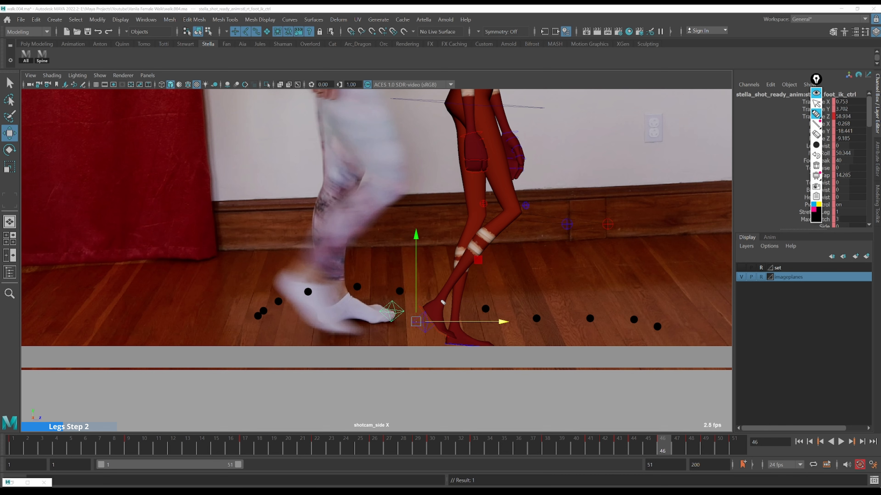
pyautogui.hotkey('ctrl', 'shift', '1')
pyautogui.hotkey('alt', '.')
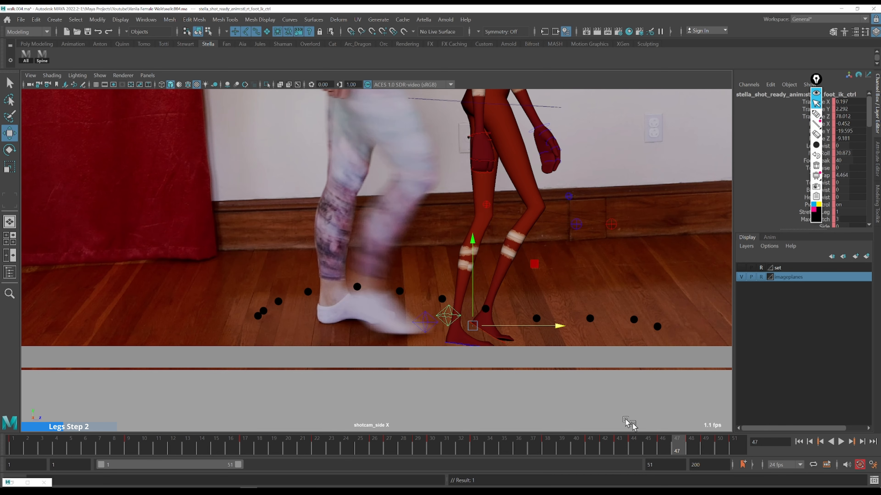
# Raise the foot slightly at frame 47 and redraw the path dot under it
pyautogui.moveTo(472, 305); pyautogui.dragTo(474, 302)
pyautogui.hotkey('ctrl', 'shift', '5')
pyautogui.click(486, 309)
pyautogui.hotkey('ctrl', 'shift', '3')
pyautogui.click(487, 306)
pyautogui.hotkey('ctrl', 'shift', '2')
pyautogui.hotkey('alt', '.')
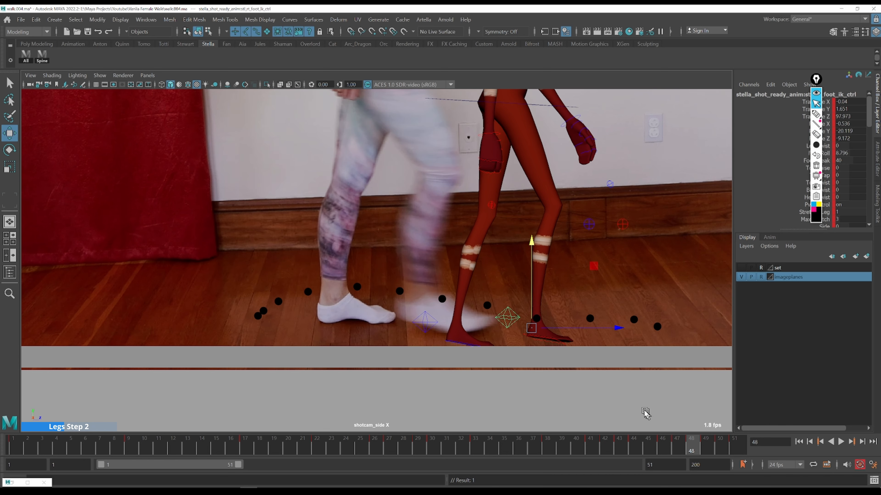
# Raise the foot control slightly at frame 48
pyautogui.moveTo(538, 314); pyautogui.dragTo(538, 312)
pyautogui.hotkey('ctrl', 'shift', '5')
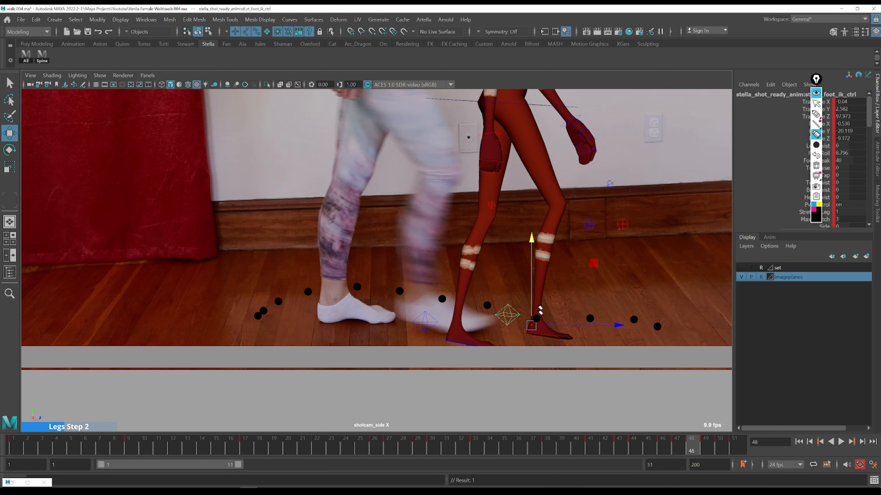
pyautogui.hotkey('ctrl', 'shift', '2')
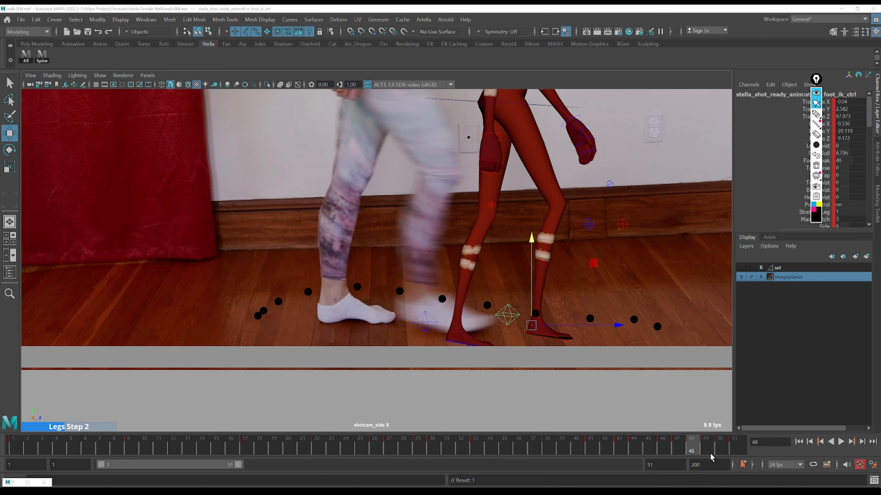
# Step through frames 47 to 49 and raise the foot control slightly at frame 49
pyautogui.hotkey('alt', ',')
pyautogui.hotkey('alt', '.')
pyautogui.hotkey('ctrl', 'shift', '3')
pyautogui.hotkey('ctrl', 'shift', '2')
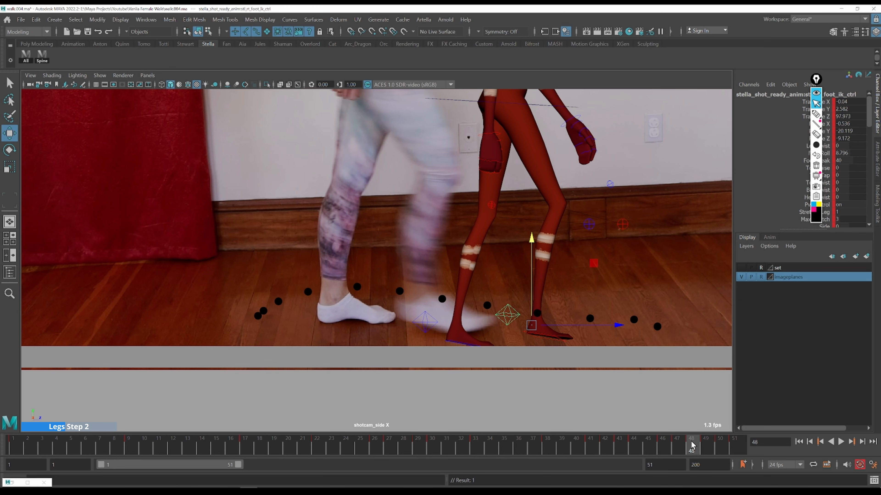
pyautogui.hotkey('alt', '.')
pyautogui.moveTo(591, 317); pyautogui.dragTo(592, 303)
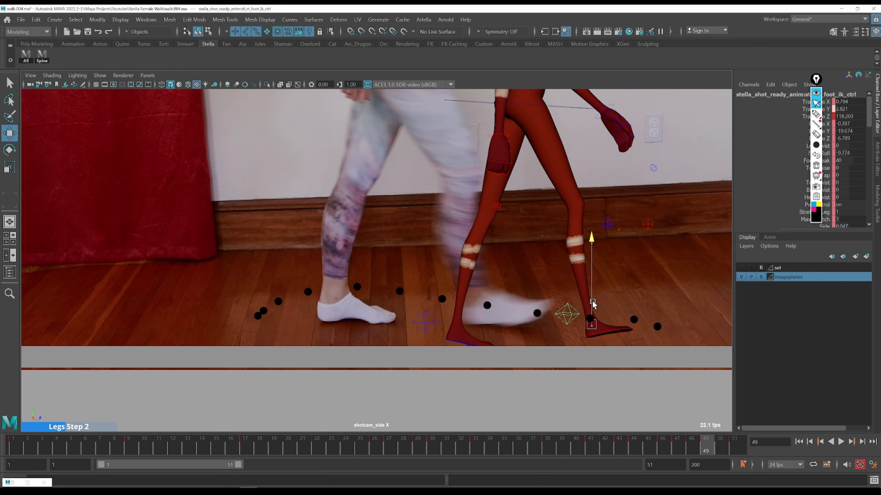
# Step back and forth through frames 48 to 51 to compare the foot with the dotted path
pyautogui.hotkey('alt', ',')
pyautogui.hotkey('alt', '.')
pyautogui.hotkey('alt', '.')
pyautogui.hotkey('alt', '.')
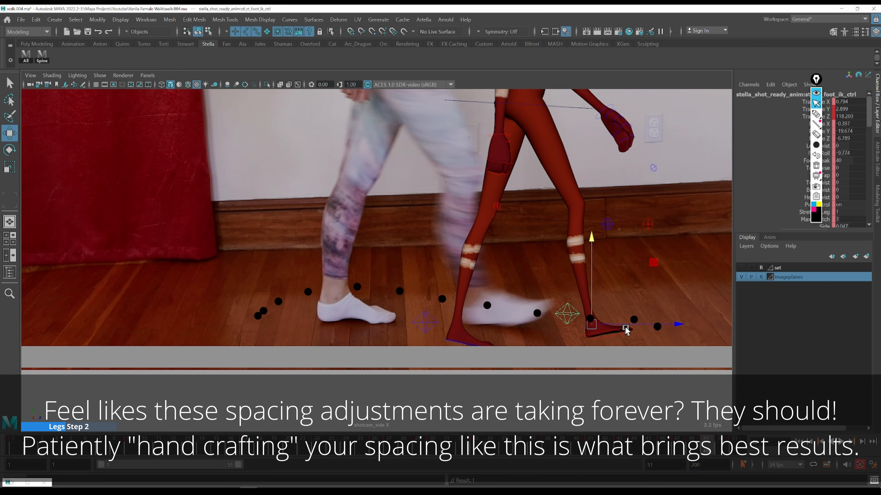
pyautogui.hotkey('alt', '.')
pyautogui.hotkey('alt', '.')
pyautogui.hotkey('alt', '.')
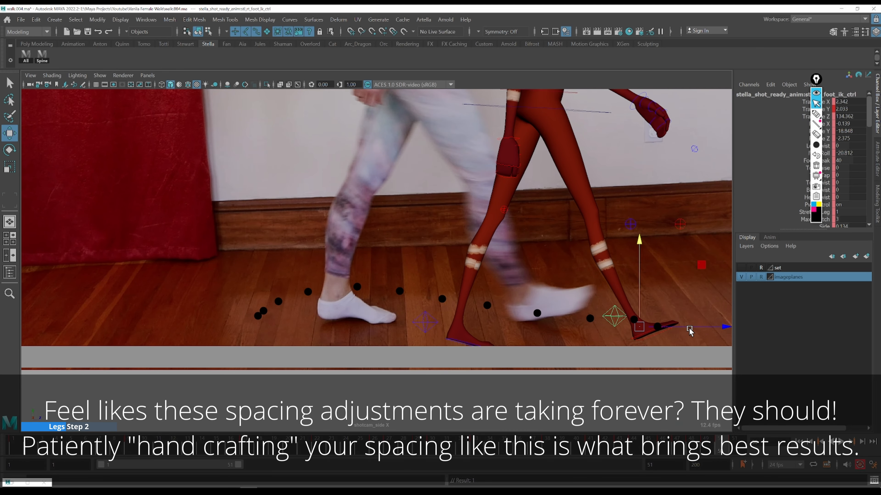
pyautogui.hotkey('alt', ',')
pyautogui.hotkey('alt', ',')
pyautogui.hotkey('alt', ',')
pyautogui.hotkey('alt', '.')
# Try raising and repositioning the foot at frame 50, undoing those moves
pyautogui.moveTo(638, 286); pyautogui.dragTo(638, 280)
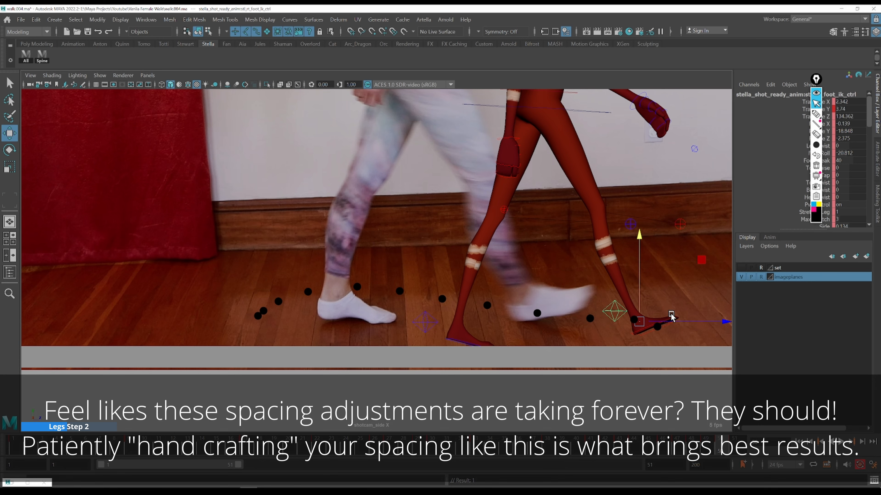
pyautogui.moveTo(670, 321)
pyautogui.mouseDown()
pyautogui.moveTo(635, 300)
pyautogui.moveTo(664, 312)
pyautogui.mouseUp()
pyautogui.hotkey('alt', '.')
pyautogui.hotkey('ctrl', 'z')
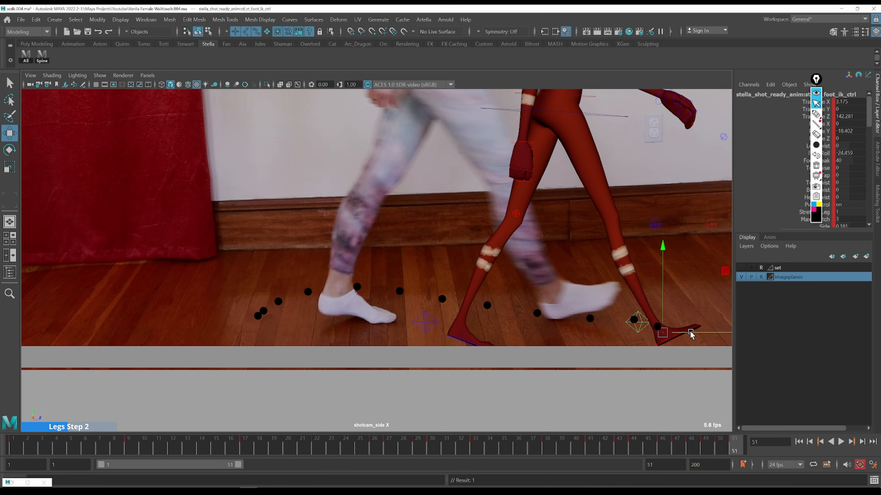
pyautogui.hotkey('alt', ',')
pyautogui.hotkey('ctrl', 'z')
pyautogui.hotkey('ctrl', 'z')
pyautogui.hotkey('ctrl', 'z')
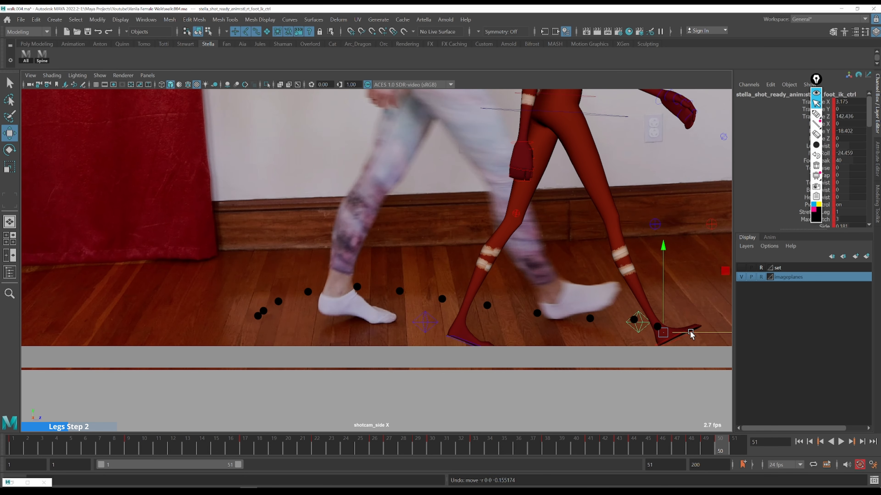
pyautogui.hotkey('alt', ',')
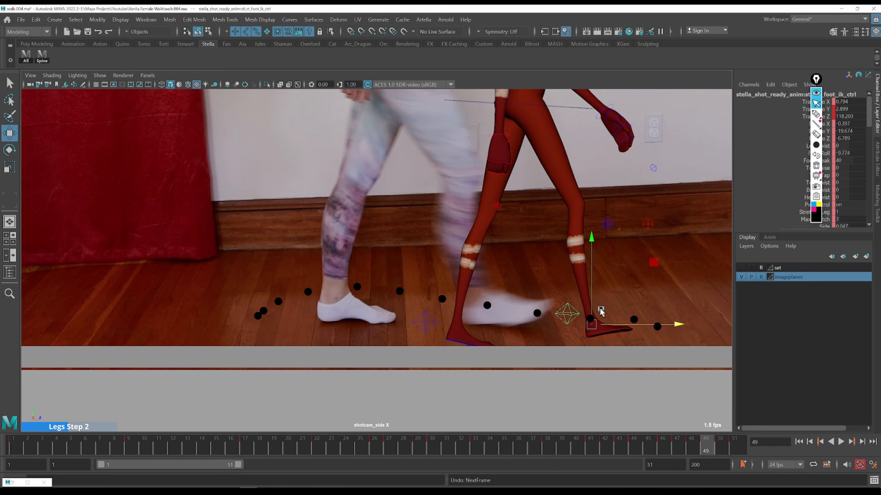
# Raise the foot further at frame 49 and erase the path dot beneath it
pyautogui.moveTo(590, 304); pyautogui.dragTo(590, 302)
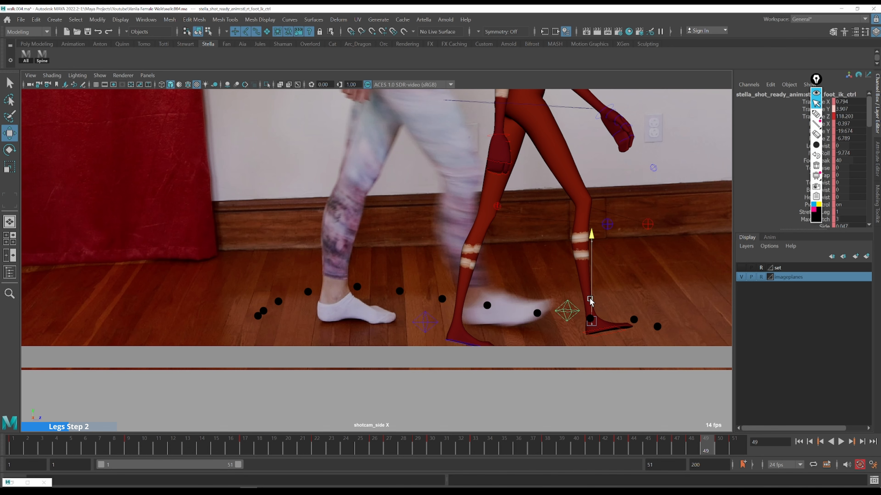
pyautogui.hotkey('alt', ',')
pyautogui.hotkey('alt', '.')
pyautogui.hotkey('ctrl', 'shift', '5')
pyautogui.click(591, 323)
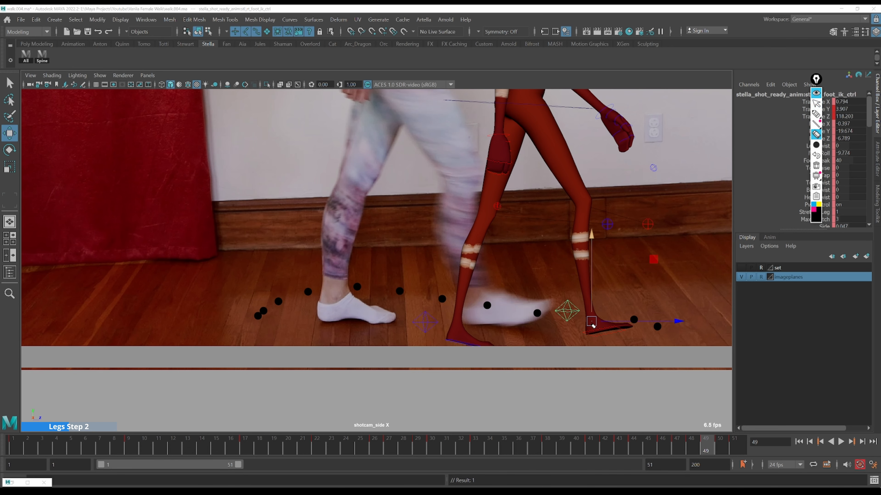
pyautogui.hotkey('ctrl', 'shift', '2')
pyautogui.click(705, 446)
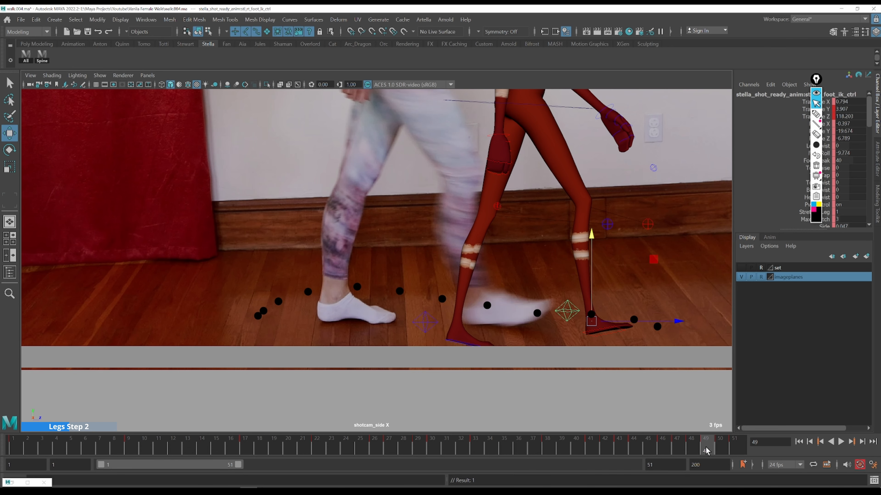
# Step through frames 46 to 49 to check the foot against the dotted path
pyautogui.hotkey('alt', ',')
pyautogui.hotkey('alt', '.')
pyautogui.hotkey('alt', '.')
pyautogui.hotkey('alt', '.')
pyautogui.hotkey('alt', ',')
pyautogui.hotkey('alt', ',')
pyautogui.hotkey('alt', ',')
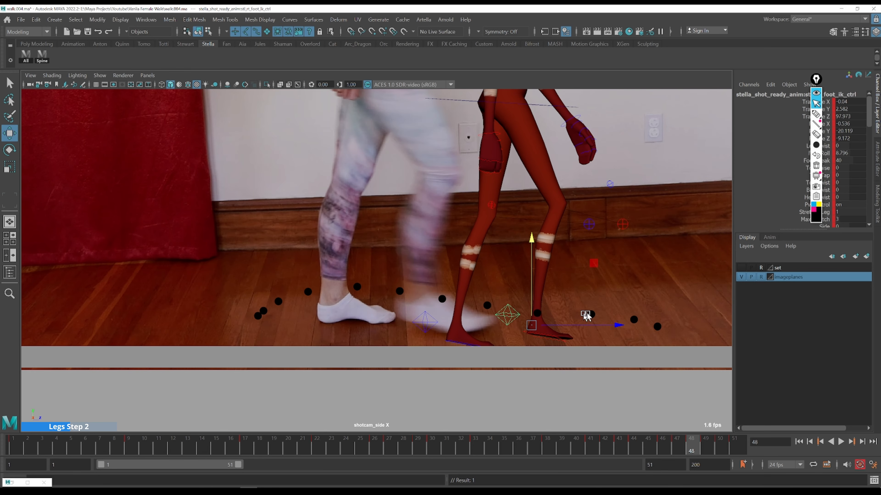
pyautogui.hotkey('alt', '.')
pyautogui.hotkey('alt', ',')
pyautogui.hotkey('alt', ',')
pyautogui.hotkey('alt', ',')
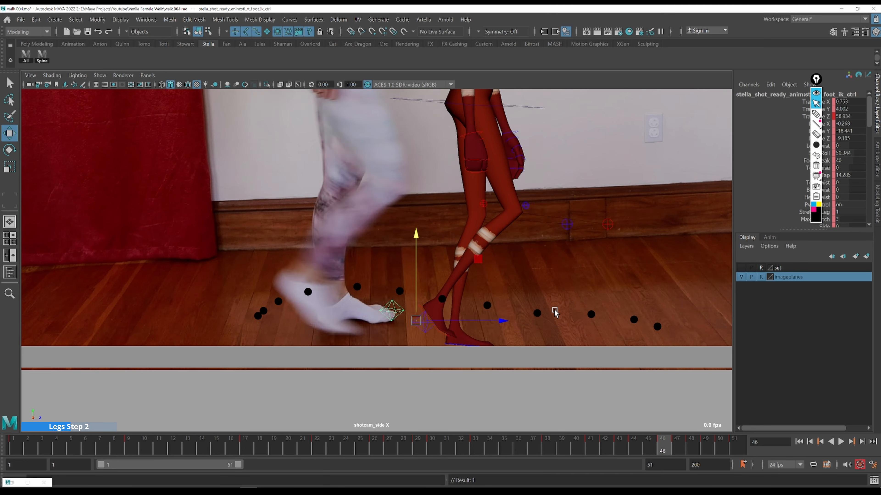
pyautogui.hotkey('alt', '.')
pyautogui.hotkey('alt', '.')
# Move the foot forward at frame 48 and redraw its path dot under the foot
pyautogui.moveTo(570, 328); pyautogui.dragTo(582, 328)
pyautogui.moveTo(542, 305); pyautogui.dragTo(565, 323)
pyautogui.hotkey('ctrl', 'shift', '5')
pyautogui.click(538, 314)
pyautogui.hotkey('ctrl', 'shift', '3')
pyautogui.click(547, 311)
pyautogui.hotkey('ctrl', 'shift', '2')
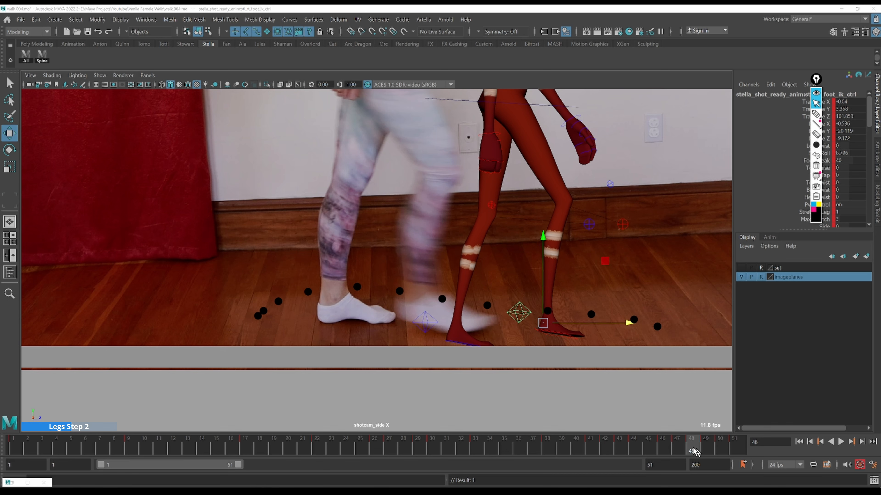
# Nudge the foot forward slightly at frame 47
pyautogui.hotkey('alt', ',')
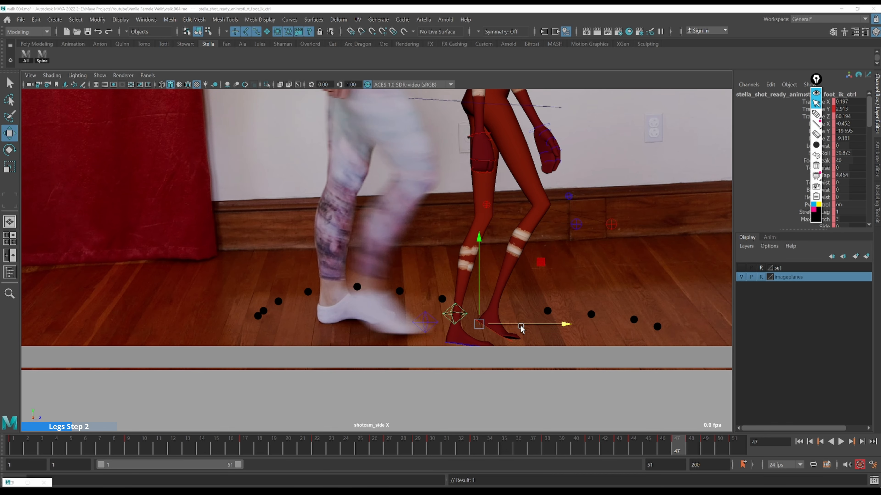
pyautogui.moveTo(513, 324); pyautogui.dragTo(518, 324)
# Reposition the foot at frame 49 so it sits on the dotted path
pyautogui.click(705, 444)
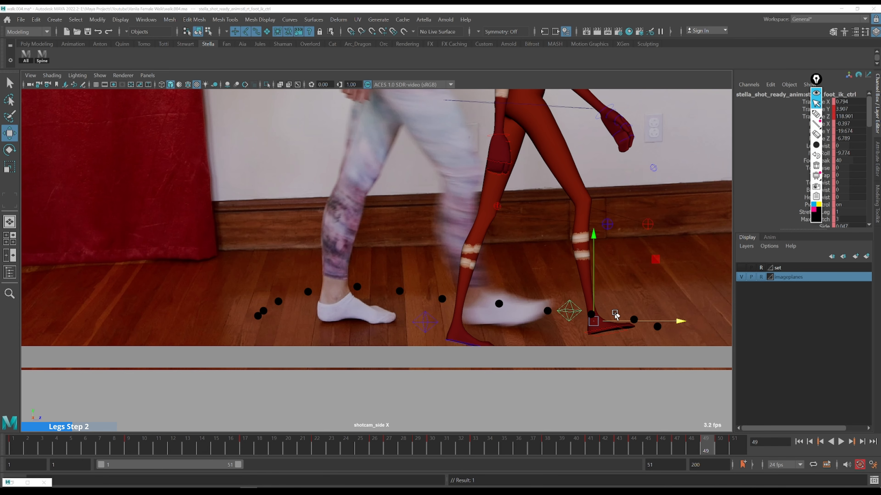
pyautogui.click(707, 447)
pyautogui.hotkey('alt', ',')
pyautogui.hotkey('alt', '.')
pyautogui.moveTo(672, 323); pyautogui.dragTo(668, 324)
pyautogui.moveTo(632, 300); pyautogui.dragTo(629, 320)
pyautogui.moveTo(729, 449); pyautogui.dragTo(707, 443)
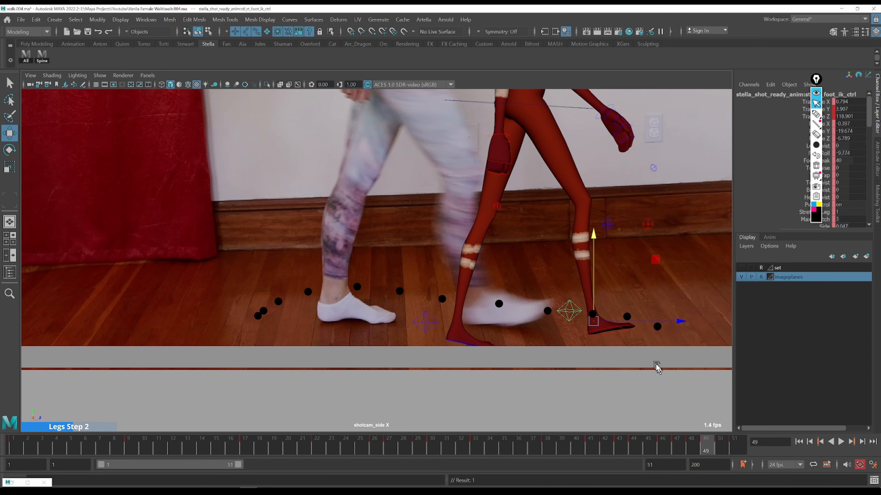
pyautogui.moveTo(613, 321); pyautogui.dragTo(630, 318)
# Erase and redraw the path dot under the foot at frame 49
pyautogui.hotkey('ctrl', 'shift', '5')
pyautogui.click(592, 314)
pyautogui.hotkey('ctrl', 'shift', '3')
pyautogui.click(590, 312)
pyautogui.hotkey('ctrl', 'shift', '2')
pyautogui.hotkey('ctrl', 'shift', '5')
pyautogui.click(591, 313)
pyautogui.hotkey('ctrl', 'shift', '3')
pyautogui.click(586, 313)
pyautogui.hotkey('ctrl', 'shift', '2')
# Reposition the foot at frame 48 and redraw its path dot
pyautogui.moveTo(706, 446); pyautogui.dragTo(692, 444)
pyautogui.moveTo(577, 324); pyautogui.dragTo(541, 305)
pyautogui.hotkey('ctrl', 'shift', '5')
pyautogui.click(547, 311)
pyautogui.hotkey('ctrl', 'shift', '3')
pyautogui.click(545, 306)
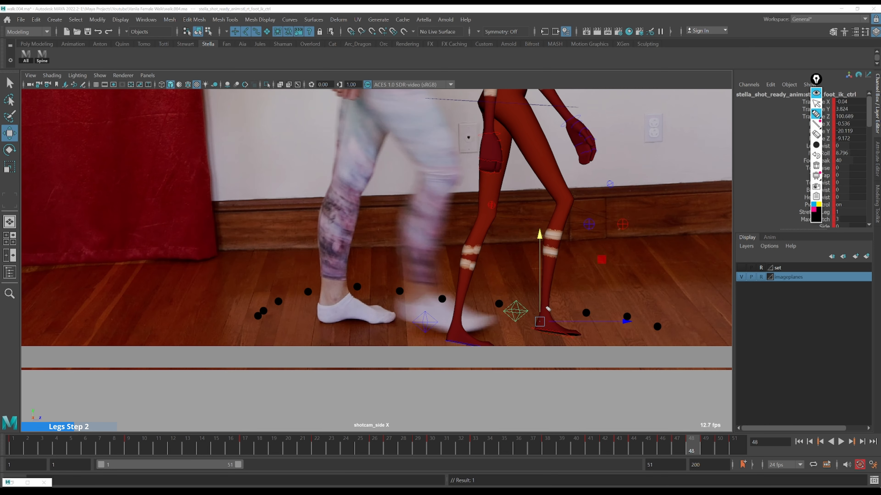
pyautogui.hotkey('ctrl', 'shift', '2')
# Step through frames 45 to 48 and nudge the foot forward at frame 45
pyautogui.click(679, 448)
pyautogui.hotkey('alt', '.')
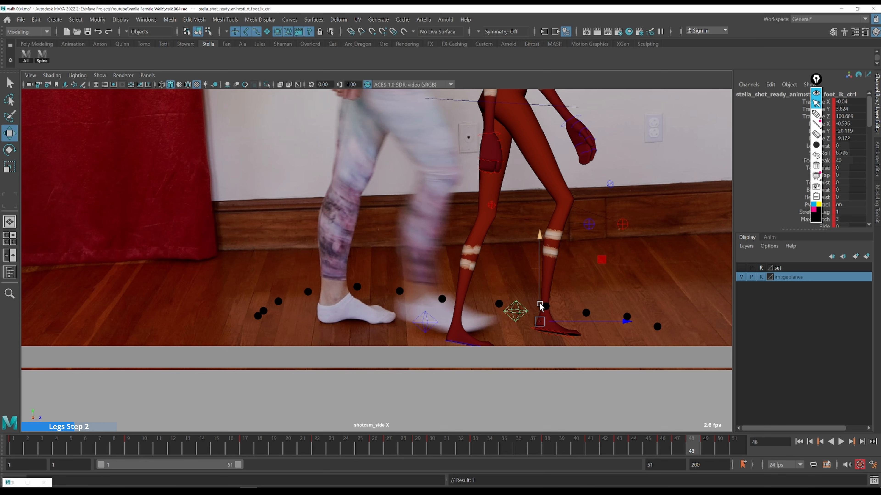
pyautogui.hotkey('alt', ',')
pyautogui.hotkey('alt', ',')
pyautogui.hotkey('alt', ',')
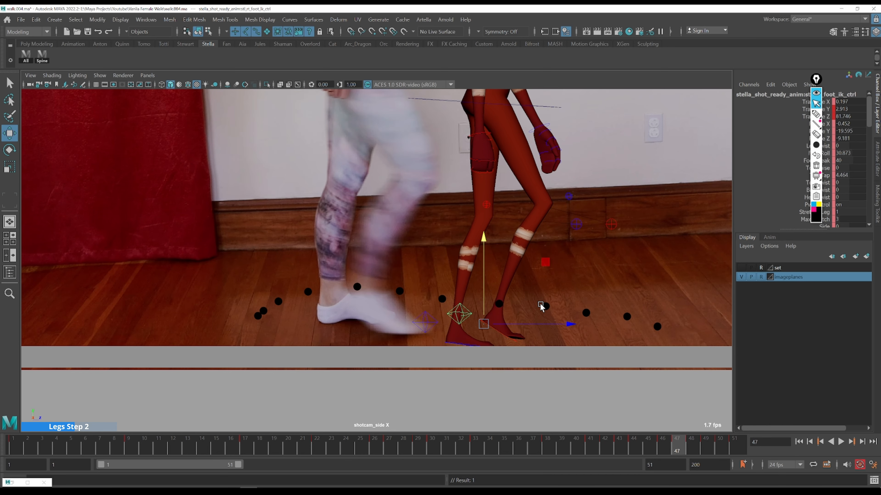
pyautogui.hotkey('alt', ',')
pyautogui.hotkey('alt', '.')
pyautogui.hotkey('alt', ',')
pyautogui.hotkey('alt', '.')
pyautogui.moveTo(452, 319); pyautogui.dragTo(458, 318)
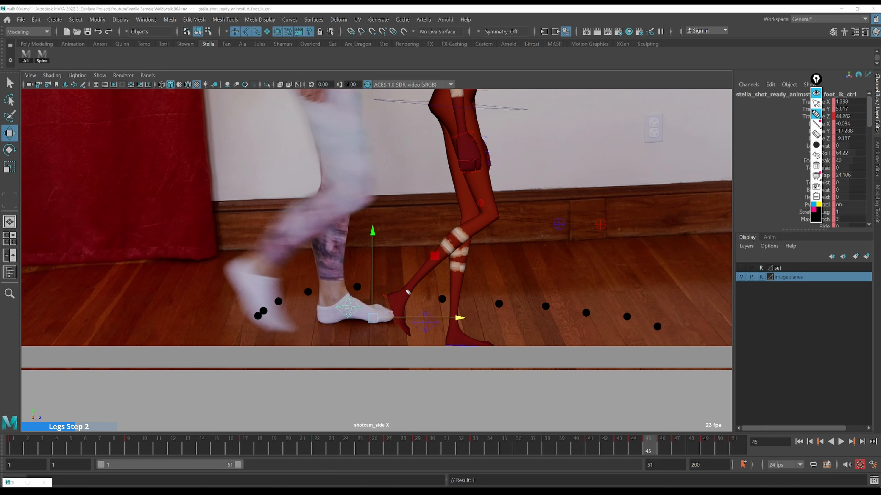
# Move the foot up and forward at frame 46 and draw a new path dot under it
pyautogui.hotkey('alt', ',')
pyautogui.hotkey('alt', '.')
pyautogui.hotkey('alt', '.')
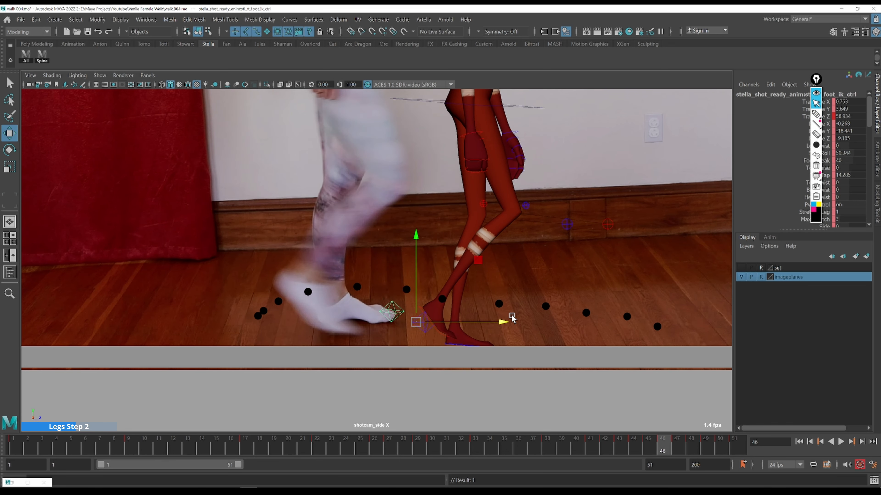
pyautogui.hotkey('alt', ',')
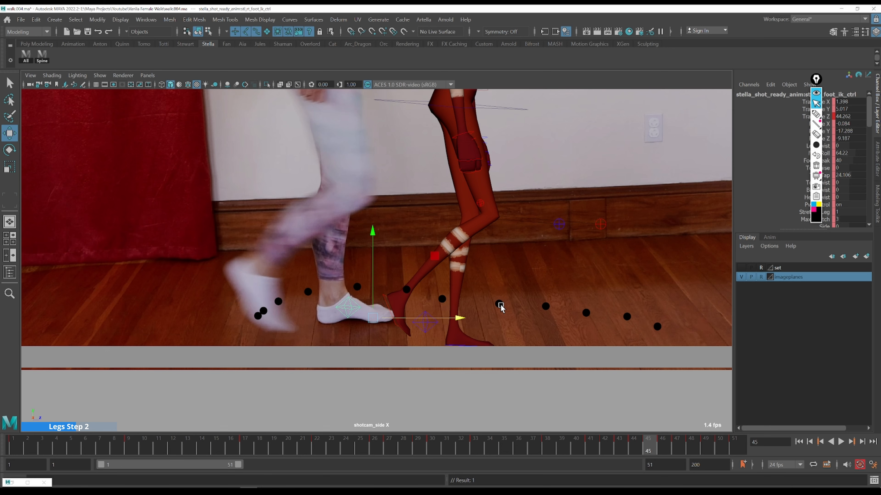
pyautogui.hotkey('alt', '.')
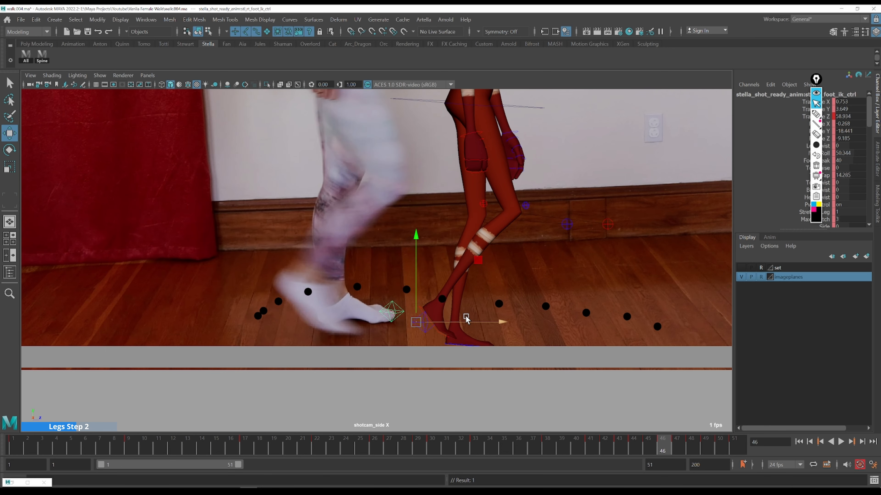
pyautogui.hotkey('ctrl', 'shift', '5')
pyautogui.hotkey('ctrl', 'shift', '2')
pyautogui.moveTo(479, 260); pyautogui.dragTo(490, 258)
pyautogui.hotkey('ctrl', 'shift', '3')
pyautogui.click(453, 297)
pyautogui.hotkey('ctrl', 'shift', '2')
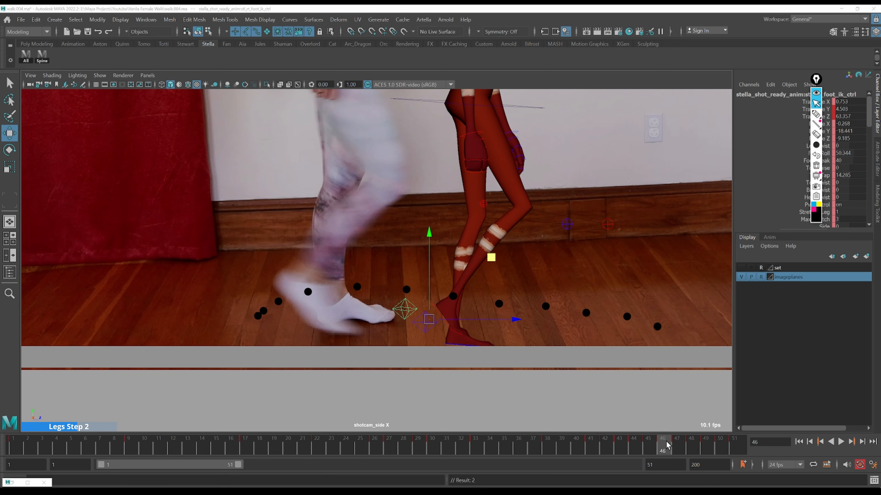
# Nudge the foot slightly forward at frame 46 and shift its path dot to match
pyautogui.hotkey('alt', '.')
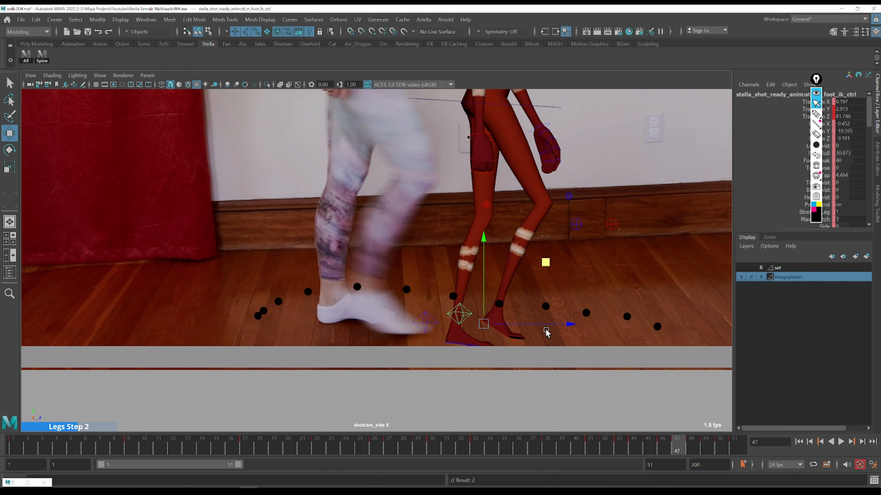
pyautogui.hotkey('alt', '.')
pyautogui.hotkey('alt', ',')
pyautogui.hotkey('alt', ',')
pyautogui.moveTo(515, 320); pyautogui.dragTo(520, 319)
pyautogui.hotkey('ctrl', 'shift', '5')
pyautogui.click(457, 299)
pyautogui.hotkey('ctrl', 'shift', '3')
pyautogui.click(459, 296)
pyautogui.hotkey('ctrl', 'shift', '2')
pyautogui.click(663, 446)
pyautogui.hotkey('alt', '.')
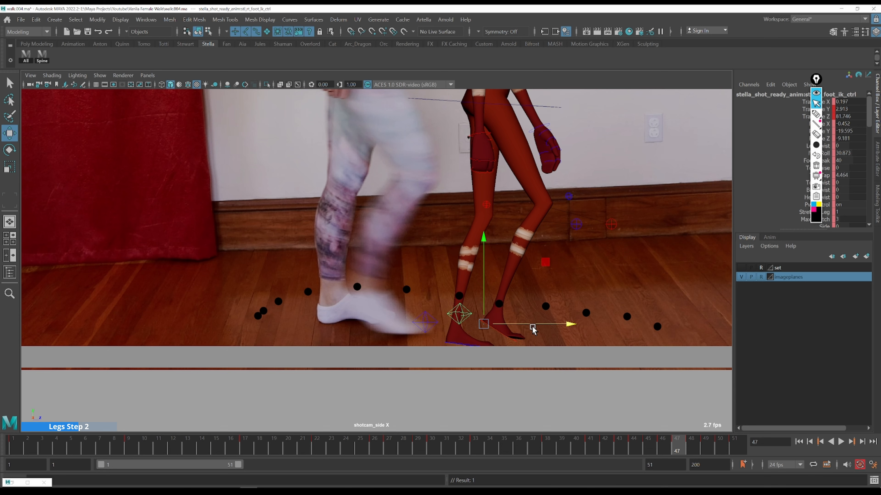
# Move the foot forward and up at frame 47 and erase its path dot
pyautogui.moveTo(529, 322); pyautogui.dragTo(533, 323)
pyautogui.moveTo(488, 302); pyautogui.dragTo(488, 298)
pyautogui.hotkey('ctrl', 'shift', '5')
pyautogui.click(502, 303)
pyautogui.hotkey('ctrl', 'shift', '2')
pyautogui.click(672, 447)
pyautogui.hotkey('alt', ',')
pyautogui.hotkey('alt', '.')
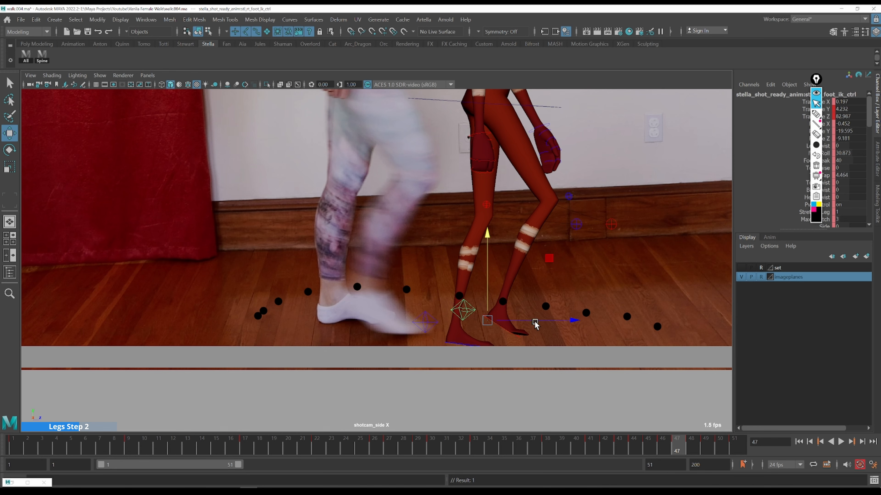
# Push the foot slightly further forward at frame 47
pyautogui.hotkey('alt', '.')
pyautogui.hotkey('alt', ',')
pyautogui.moveTo(548, 323); pyautogui.dragTo(548, 322)
pyautogui.hotkey('ctrl', 'shift', '3')
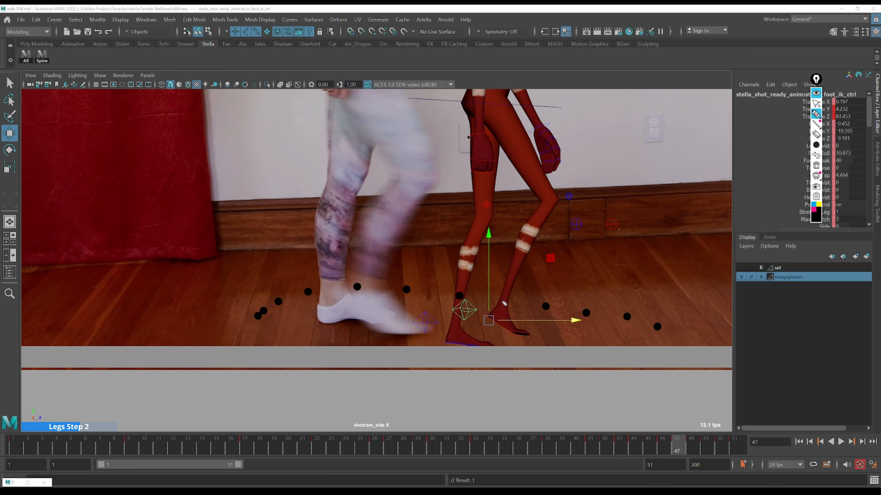
pyautogui.hotkey('ctrl', 'shift', '2')
# Pull the foot back slightly at frame 46 and play back the animation
pyautogui.hotkey('alt', ',')
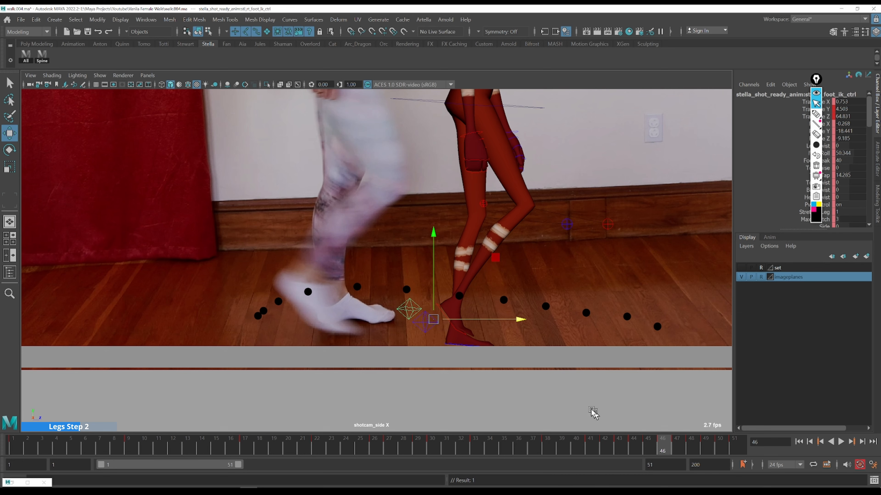
pyautogui.moveTo(500, 322); pyautogui.dragTo(498, 322)
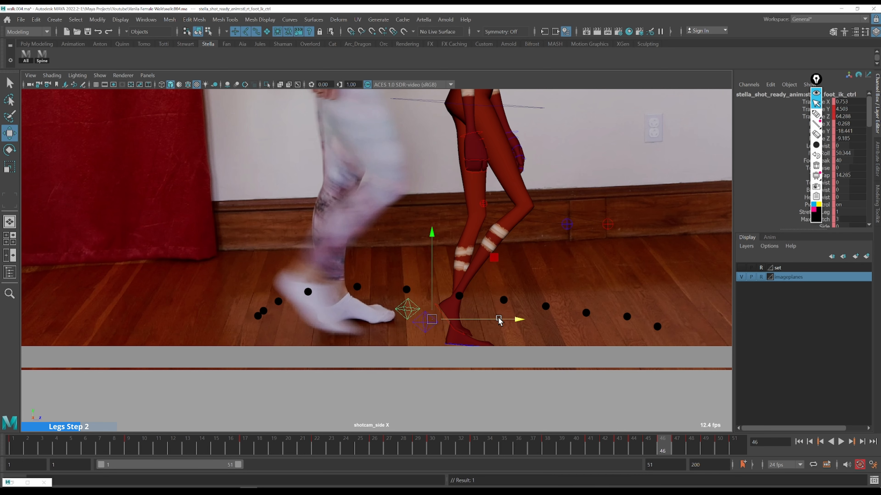
pyautogui.hotkey('ctrl', 'shift', '3')
pyautogui.hotkey('ctrl', 'shift', '2')
pyautogui.hotkey('alt', 'v')
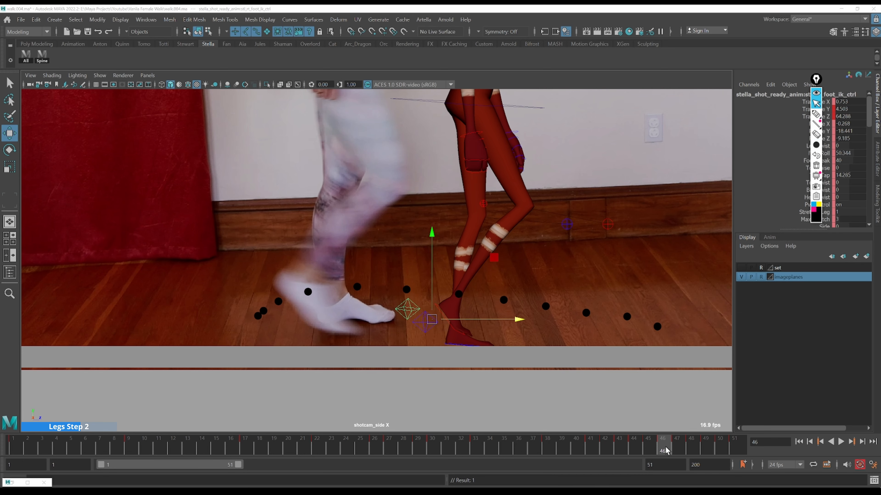
pyautogui.click(398, 446)
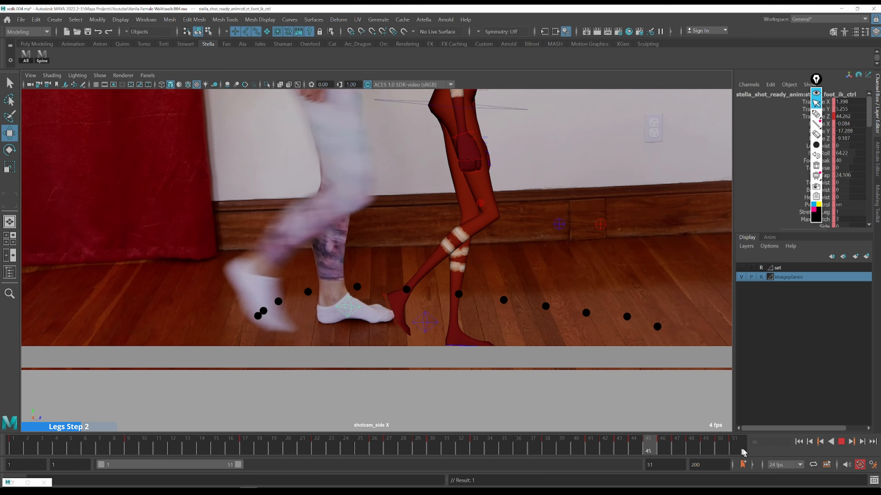
# Maximize the front reference camera view and zoom in on the character's legs
pyautogui.hotkey('alt', 'v')
pyautogui.press('space')
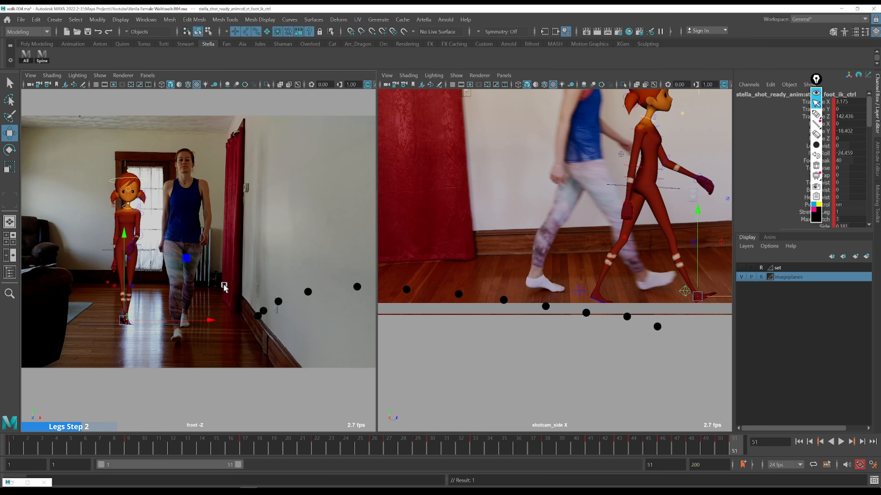
pyautogui.press('space')
pyautogui.click(816, 167)
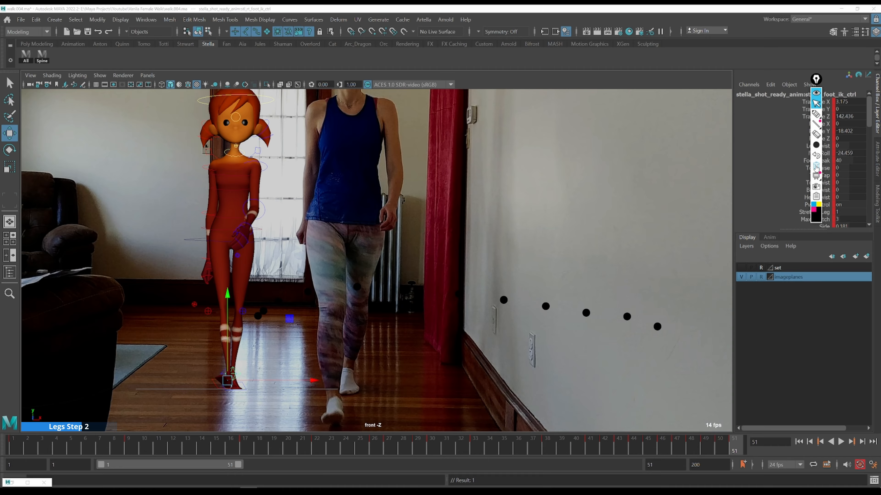
pyautogui.moveTo(315, 278)
pyautogui.keyDown('alt'); pyautogui.mouseDown(button='middle')
pyautogui.moveTo(412, 203)
pyautogui.moveTo(437, 198)
pyautogui.mouseUp(button='middle'); pyautogui.keyUp('alt')
pyautogui.keyDown('alt'); pyautogui.moveTo(437, 197); pyautogui.dragTo(385, 291, button='right'); pyautogui.keyUp('alt')
pyautogui.scroll(4, 372, 296)
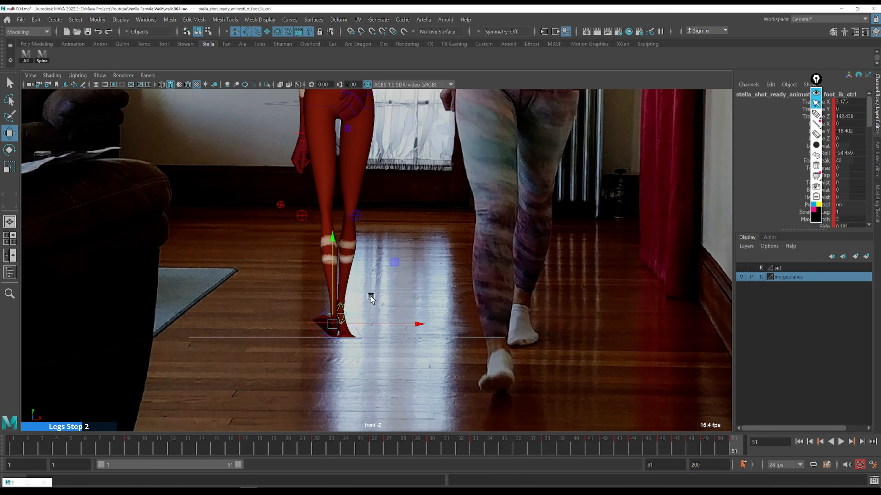
# Save the scene and step through frames 26 to 39 comparing the feet with the reference video
pyautogui.hotkey('ctrl', 's')
pyautogui.click(307, 443)
pyautogui.hotkey('alt', '.')
pyautogui.hotkey('alt', '.')
pyautogui.hotkey('alt', '.')
pyautogui.hotkey('alt', '.')
pyautogui.hotkey('alt', '.')
pyautogui.hotkey('alt', '.')
pyautogui.hotkey('alt', '.')
pyautogui.hotkey('alt', '.')
pyautogui.hotkey('alt', '.')
pyautogui.hotkey('alt', '.')
pyautogui.hotkey('alt', '.')
pyautogui.hotkey('alt', '.')
pyautogui.hotkey('alt', '.')
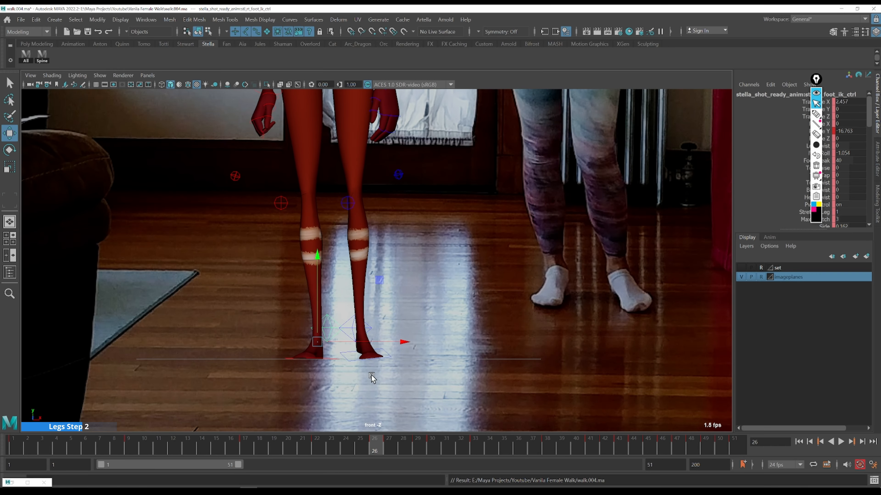
pyautogui.hotkey('alt', '.')
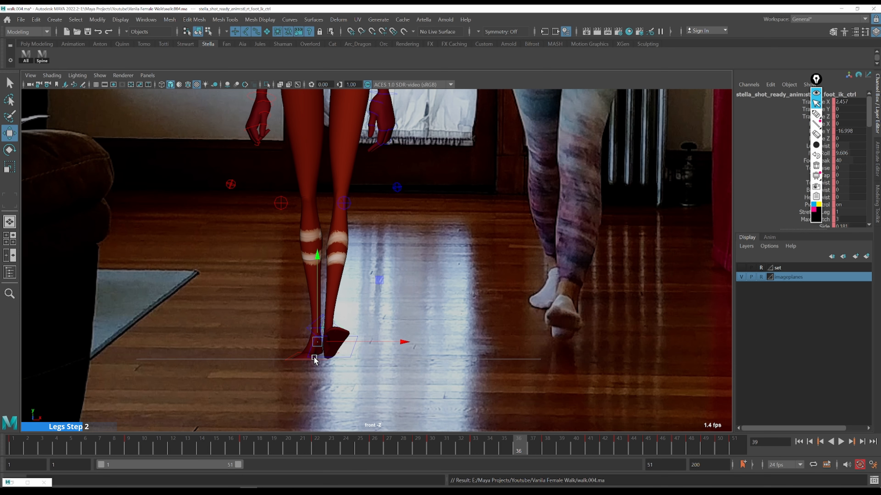
pyautogui.hotkey('alt', '.')
# Select the right foot IK control and step between frames 36 and 40 to examine its pose
pyautogui.press('q')
pyautogui.click(318, 318)
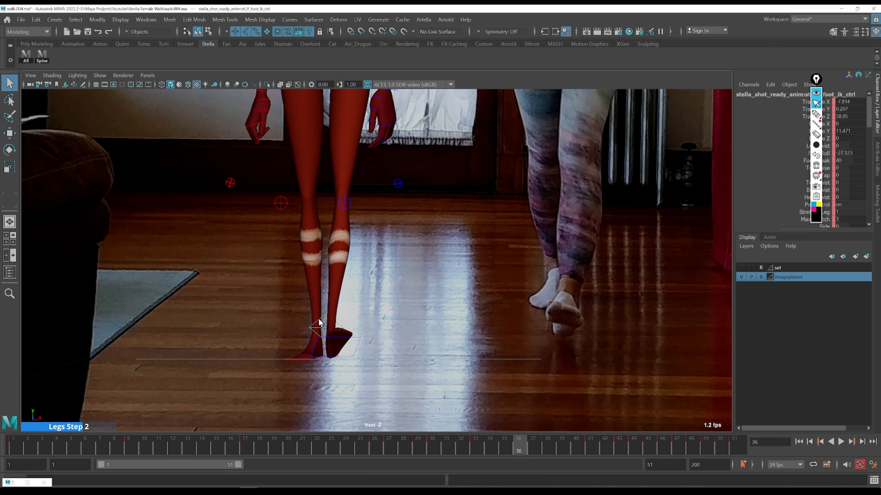
pyautogui.hotkey('alt', '.')
pyautogui.hotkey('alt', '.')
pyautogui.click(306, 357)
pyautogui.hotkey('alt', '.')
pyautogui.hotkey('alt', '.')
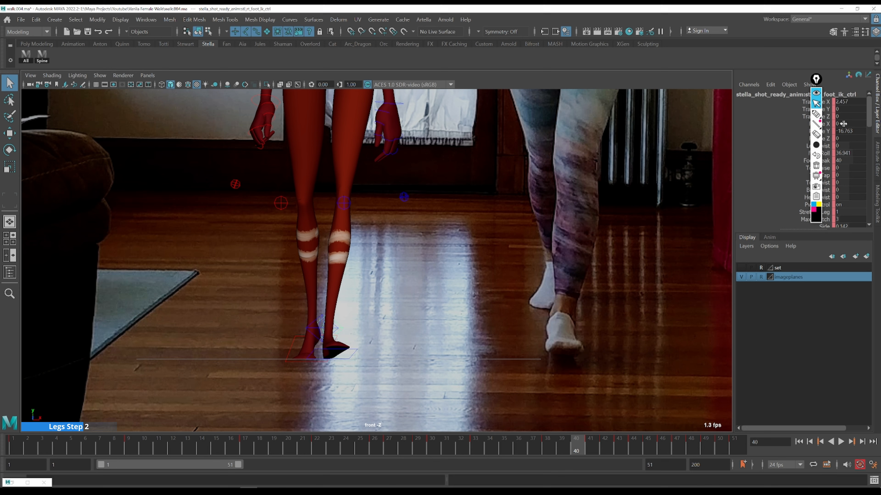
pyautogui.moveTo(870, 111); pyautogui.dragTo(870, 120)
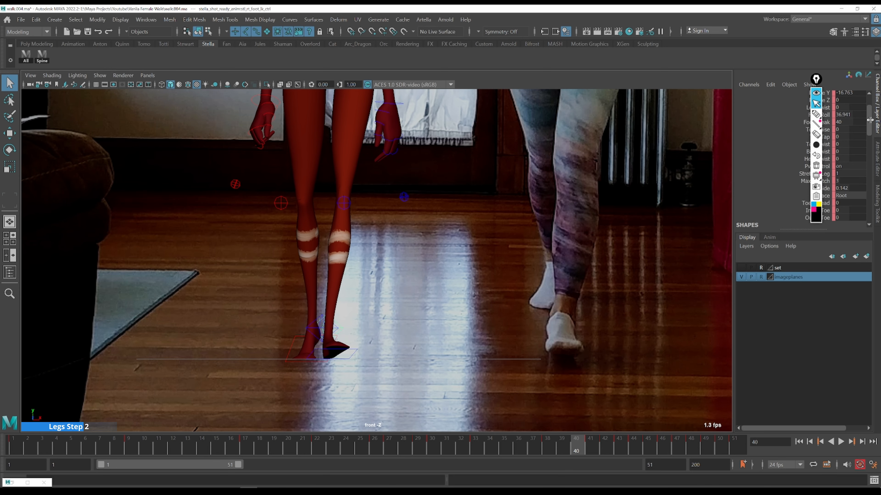
pyautogui.hotkey('alt', ',')
pyautogui.hotkey('alt', ',')
pyautogui.moveTo(815, 80); pyautogui.dragTo(776, 90)
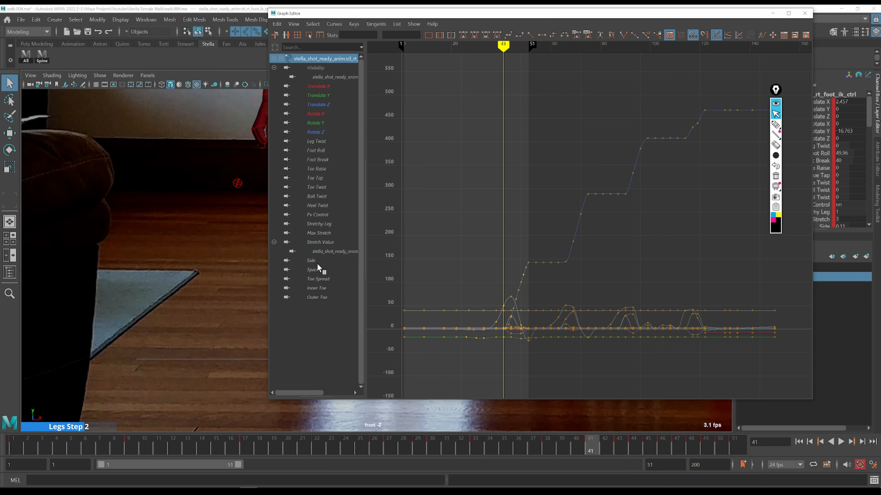
# Open the foot control's Side attribute curve in the Graph Editor beside the viewport and select its keys
pyautogui.click(336, 261)
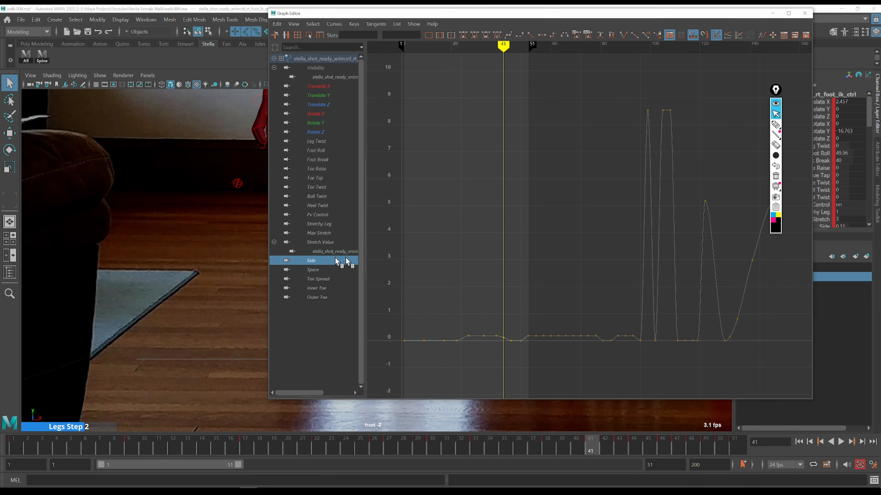
pyautogui.press('f')
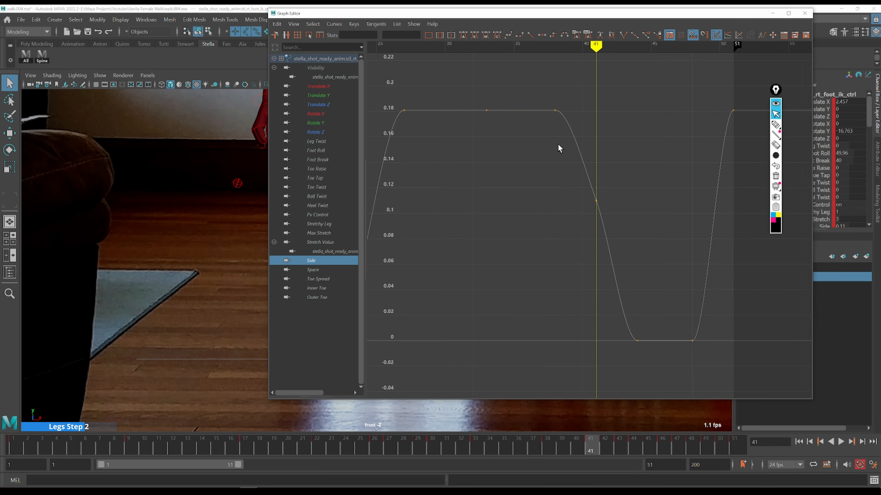
pyautogui.moveTo(409, 14); pyautogui.dragTo(652, 54)
pyautogui.keyDown('alt'); pyautogui.moveTo(359, 210); pyautogui.dragTo(243, 208, button='middle'); pyautogui.keyUp('alt')
pyautogui.press('a')
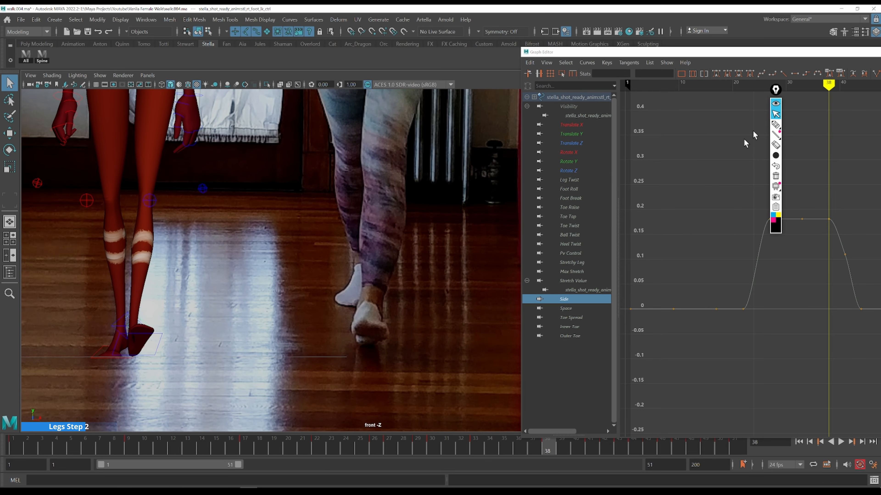
pyautogui.moveTo(775, 93); pyautogui.dragTo(677, 105)
pyautogui.moveTo(741, 168)
pyautogui.mouseDown()
pyautogui.moveTo(789, 215)
pyautogui.moveTo(836, 240)
pyautogui.mouseUp()
pyautogui.press('k')
pyautogui.click(768, 208)
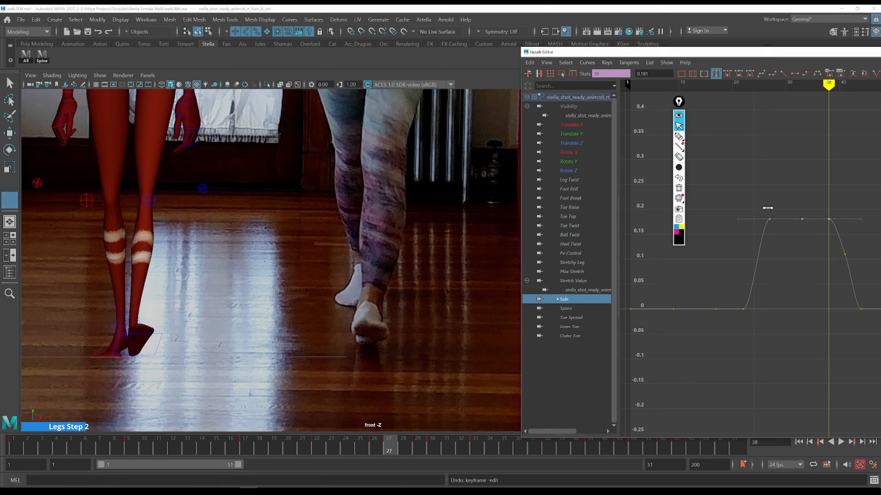
# Step between the Side curve's keys and zoom out on the curve to compare the foot with the reference
pyautogui.press(',')
pyautogui.press('.')
pyautogui.press(',')
pyautogui.press('.')
pyautogui.scroll(-4, 748, 204)
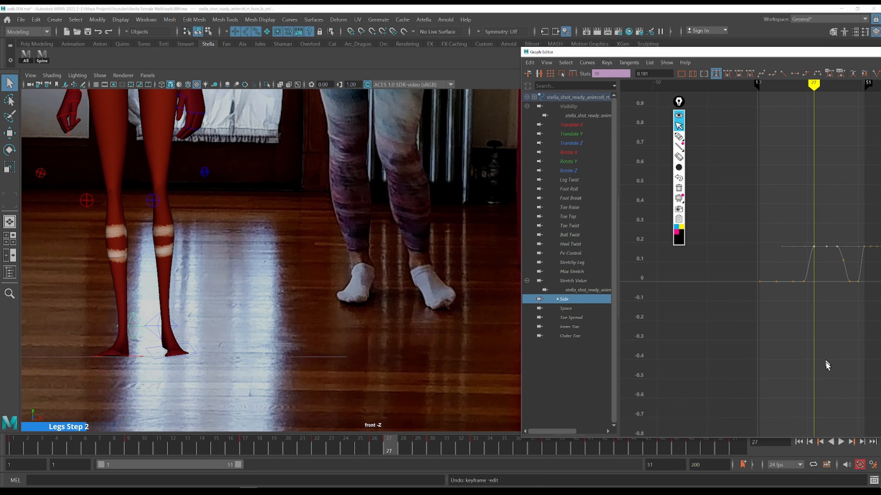
pyautogui.keyDown('shift'); pyautogui.moveTo(829, 377); pyautogui.dragTo(825, 162, button='middle'); pyautogui.keyUp('shift')
pyautogui.hotkey('ctrl', 'z')
pyautogui.press(',')
pyautogui.press('.')
pyautogui.press(',')
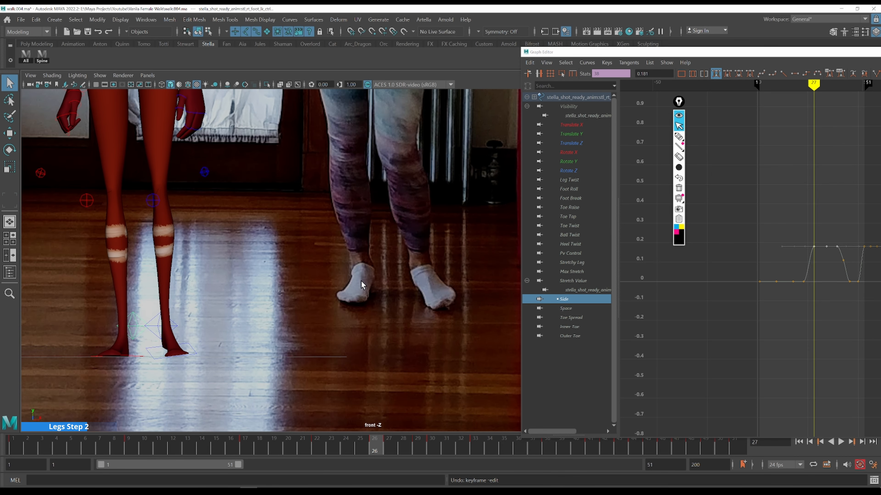
pyautogui.press(',')
pyautogui.press(',')
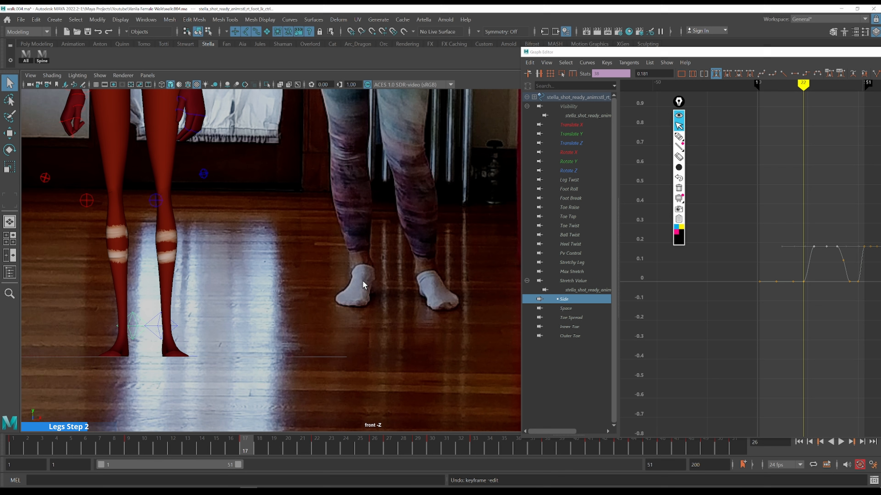
# Step through frames 17 to 38 in the front view to review the foot's sideways sway
pyautogui.hotkey('alt', '.')
pyautogui.hotkey('alt', '.')
pyautogui.hotkey('alt', '.')
pyautogui.hotkey('alt', '.')
pyautogui.hotkey('alt', '.')
pyautogui.hotkey('alt', '.')
pyautogui.hotkey('alt', '.')
pyautogui.hotkey('alt', '.')
pyautogui.hotkey('alt', '.')
pyautogui.hotkey('alt', '.')
pyautogui.hotkey('alt', '.')
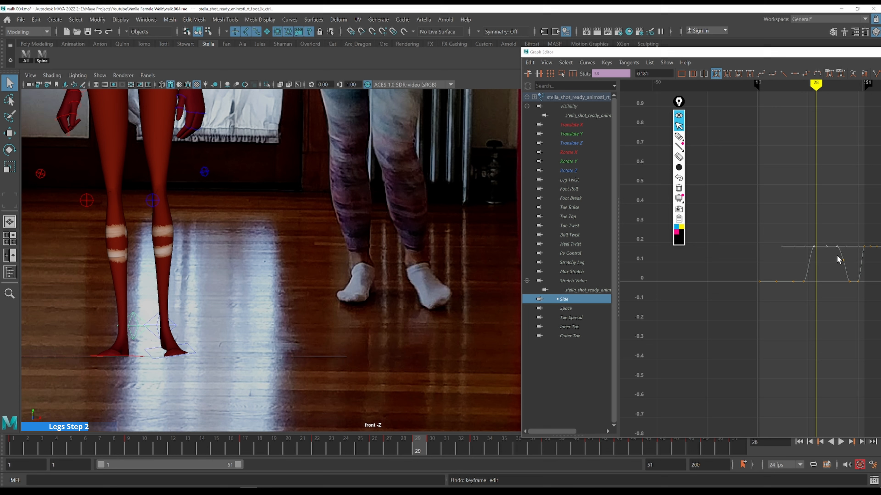
pyautogui.hotkey('alt', '.')
pyautogui.hotkey('alt', '.')
pyautogui.hotkey('alt', '.')
pyautogui.hotkey('alt', '.')
pyautogui.hotkey('alt', '.')
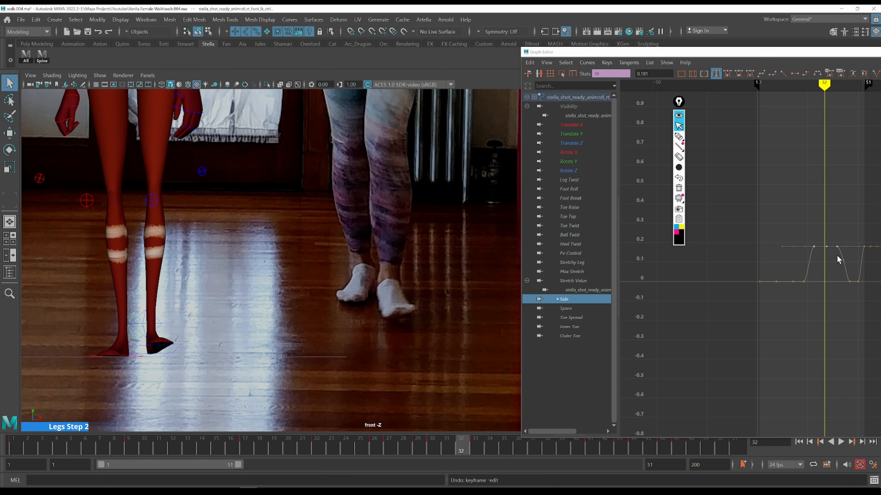
pyautogui.hotkey('alt', '.')
pyautogui.hotkey('alt', '.')
pyautogui.hotkey('alt', '.')
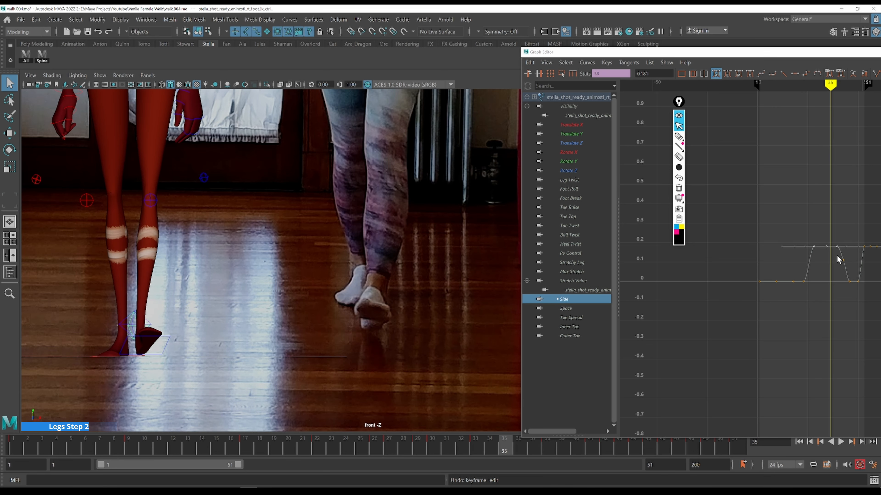
pyautogui.hotkey('alt', '.')
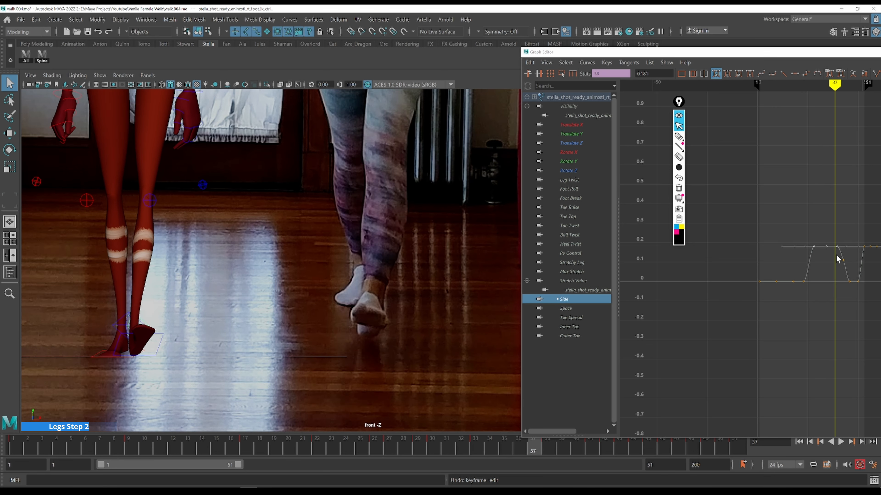
pyautogui.keyDown('alt'); pyautogui.moveTo(829, 265); pyautogui.dragTo(659, 270, button='middle'); pyautogui.keyUp('alt')
pyautogui.hotkey('alt', ',')
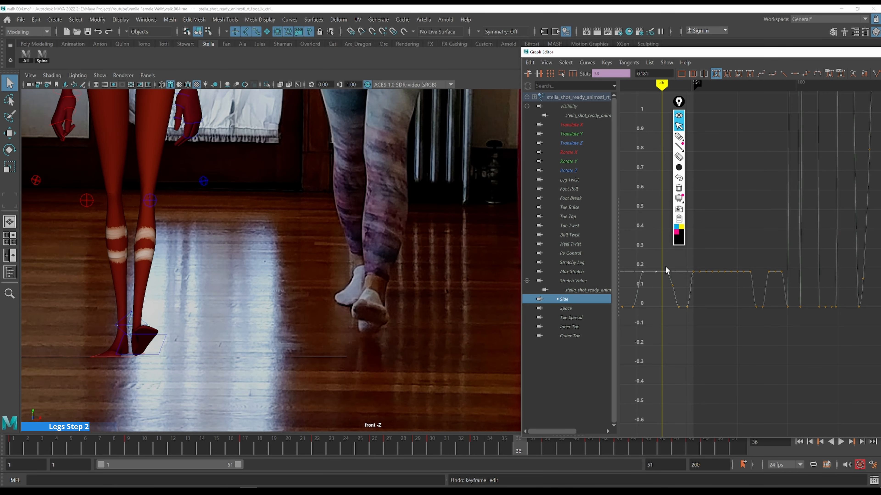
pyautogui.hotkey('alt', '.')
pyautogui.hotkey('alt', '.')
# Set the Side attribute keys at frames 38 and 41 to 0
pyautogui.moveTo(669, 272); pyautogui.dragTo(670, 275)
pyautogui.moveTo(691, 276)
pyautogui.keyDown('shift'); pyautogui.mouseDown(button='middle')
pyautogui.moveTo(690, 309)
pyautogui.moveTo(691, 291)
pyautogui.mouseUp(button='middle'); pyautogui.keyUp('shift')
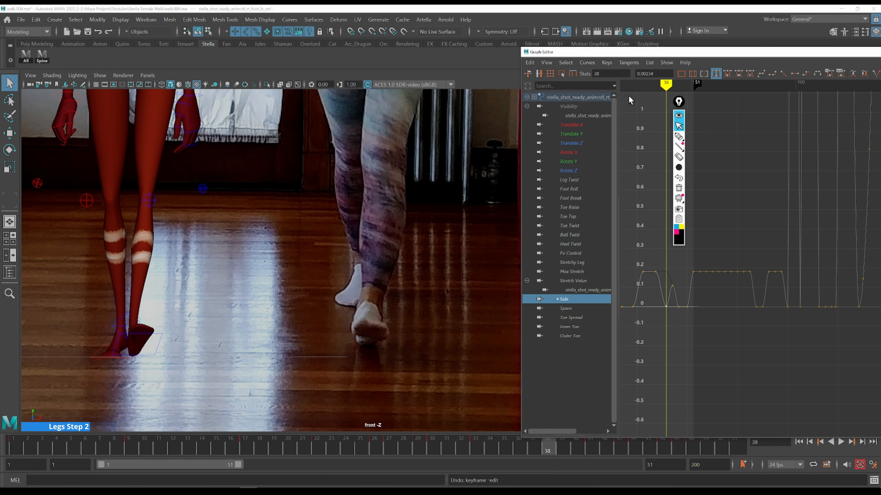
pyautogui.click(669, 74)
pyautogui.write('0')
pyautogui.press('Return')
pyautogui.press('.')
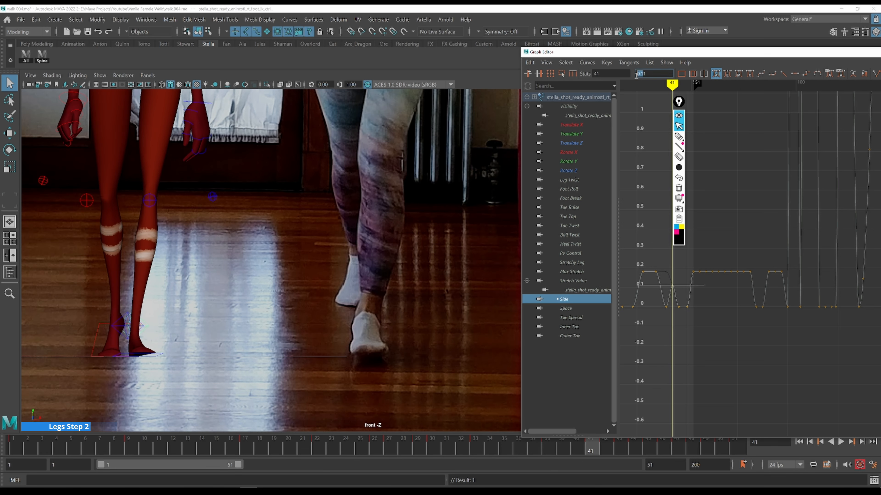
pyautogui.write('0')
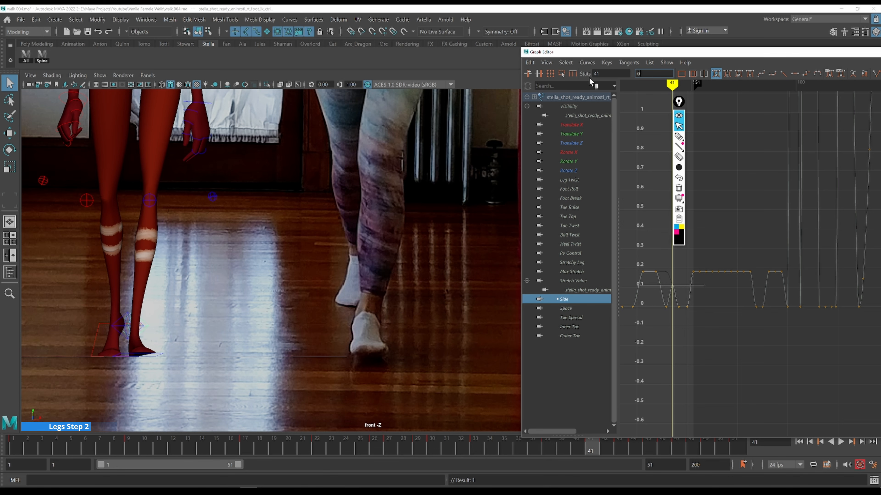
pyautogui.press('Return')
# Step through frames 41 to 45 to check the foot against the reference video
pyautogui.press(',')
pyautogui.hotkey('alt', '.')
pyautogui.hotkey('alt', '.')
pyautogui.hotkey('alt', '.')
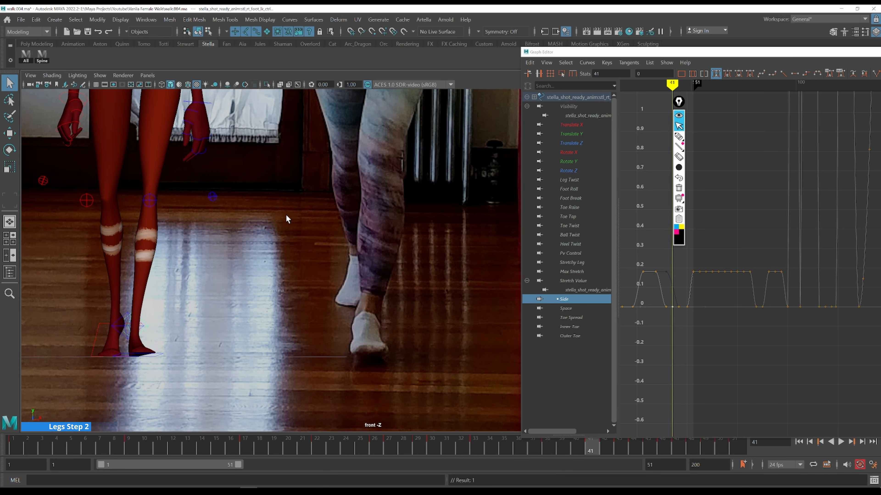
pyautogui.press(',')
pyautogui.hotkey('alt', '.')
pyautogui.hotkey('alt', '.')
pyautogui.hotkey('alt', '.')
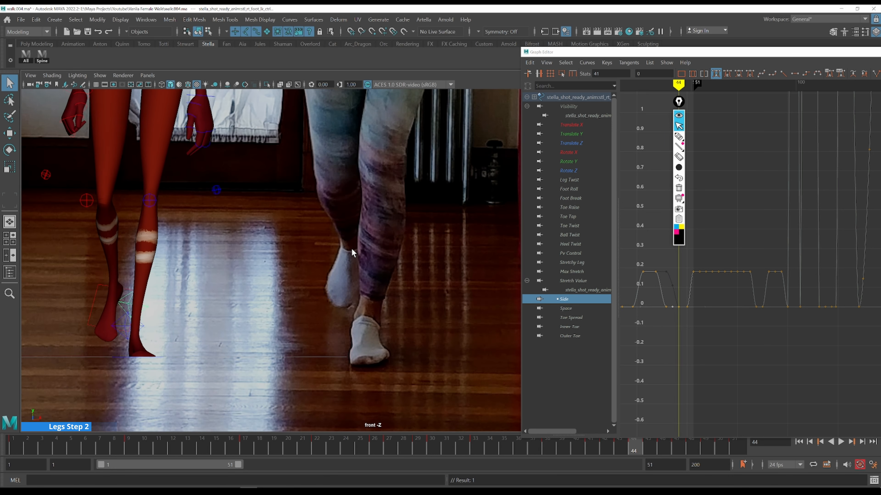
pyautogui.hotkey('alt', '.')
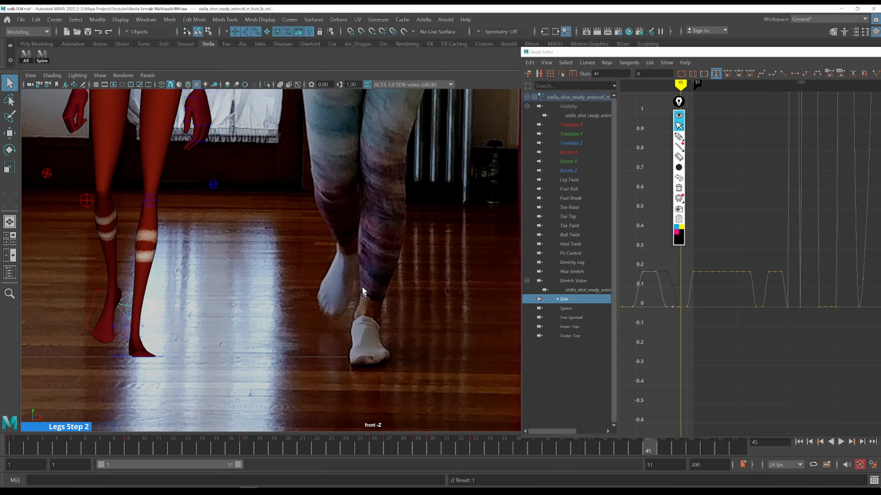
# Rotate the foot control around Z at frame 44 to tilt it to about -15 degrees
pyautogui.click(576, 170)
pyautogui.moveTo(676, 106); pyautogui.dragTo(799, 115)
pyautogui.moveTo(643, 304); pyautogui.dragTo(735, 351)
pyautogui.press('f')
pyautogui.scroll(-5, 733, 341)
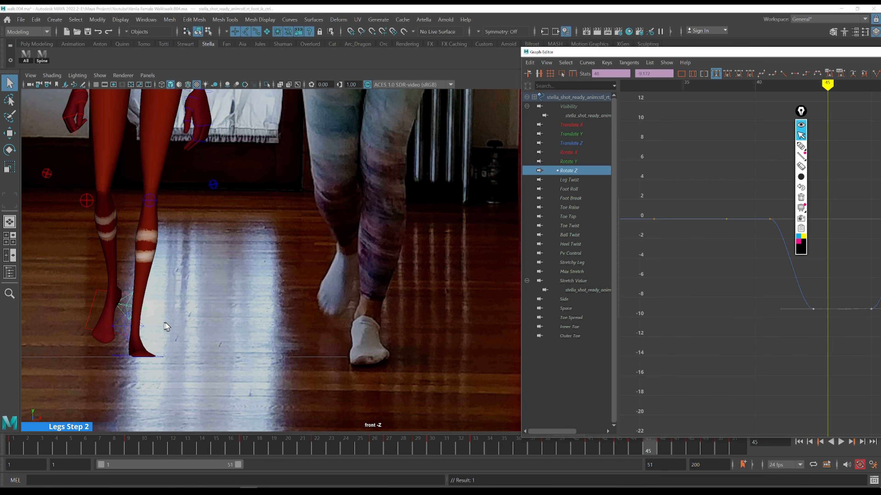
pyautogui.press('e')
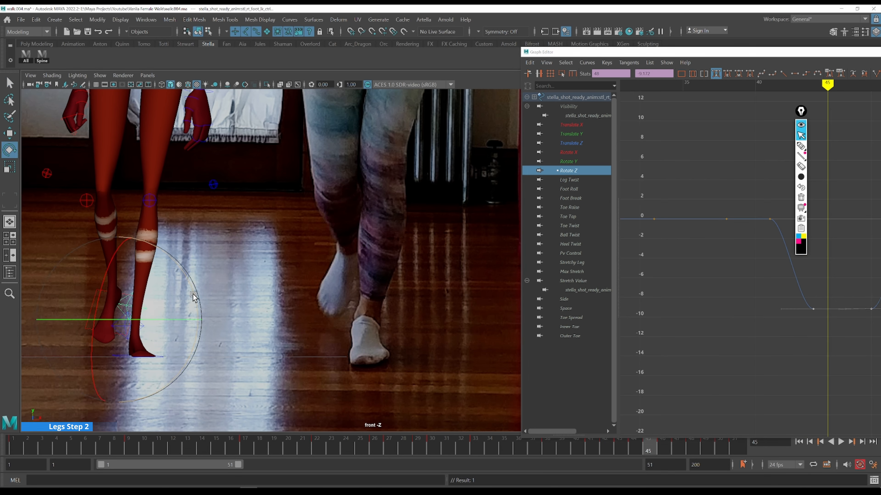
pyautogui.hotkey('alt', ',')
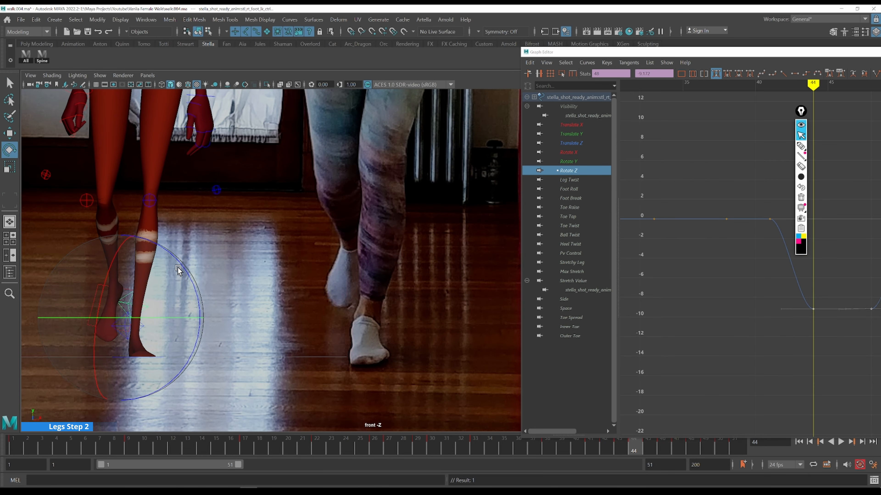
pyautogui.moveTo(180, 265); pyautogui.dragTo(184, 275)
# Step back and forth through frames 41 to 50 to review the foot's tilt against the video
pyautogui.hotkey('alt', ',')
pyautogui.hotkey('alt', ',')
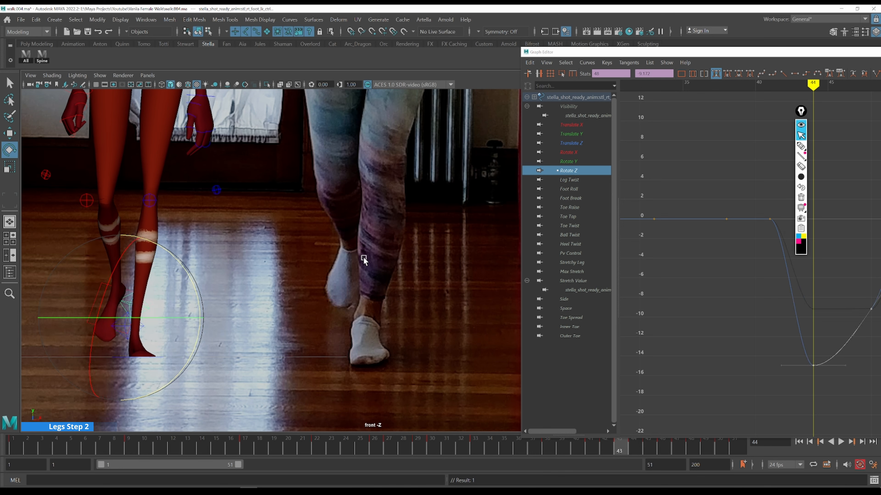
pyautogui.hotkey('alt', ',')
pyautogui.hotkey('alt', '.')
pyautogui.hotkey('alt', '.')
pyautogui.hotkey('alt', '.')
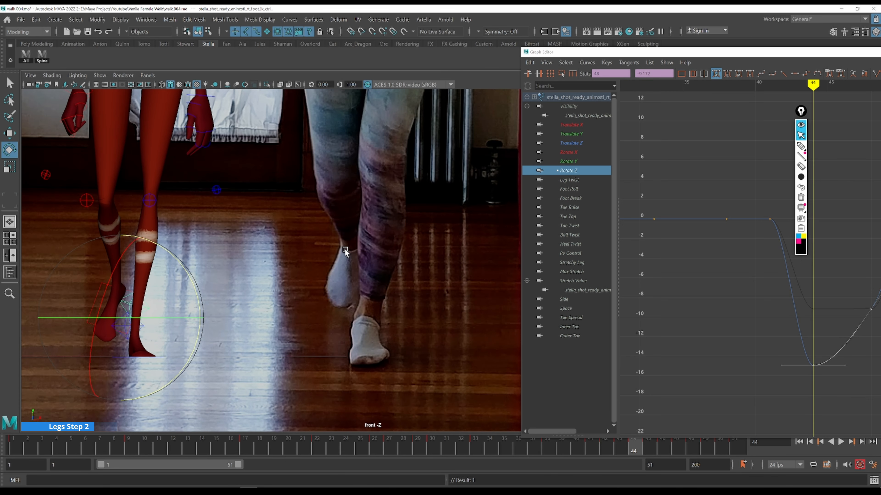
pyautogui.hotkey('alt', '.')
pyautogui.hotkey('alt', '.')
pyautogui.hotkey('alt', '.')
pyautogui.hotkey('alt', '.')
pyautogui.hotkey('alt', '.')
pyautogui.hotkey('alt', '.')
pyautogui.hotkey('alt', '.')
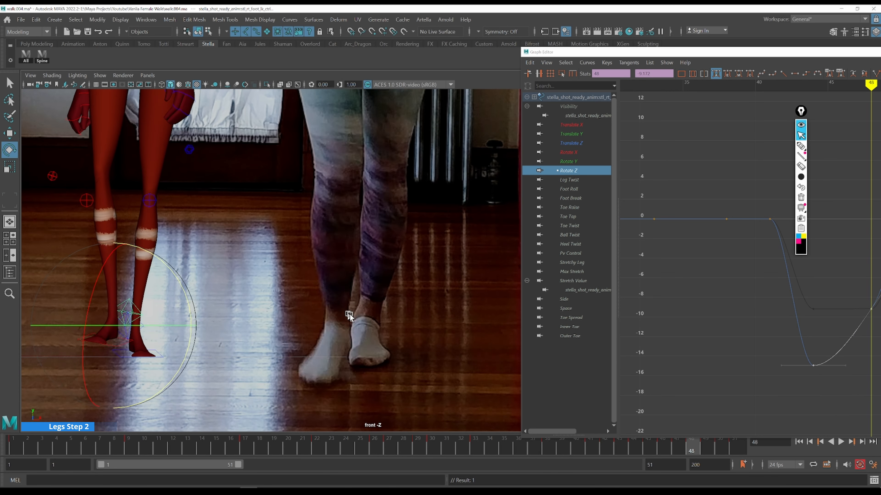
pyautogui.hotkey('alt', ',')
pyautogui.hotkey('alt', ',')
pyautogui.hotkey('alt', ',')
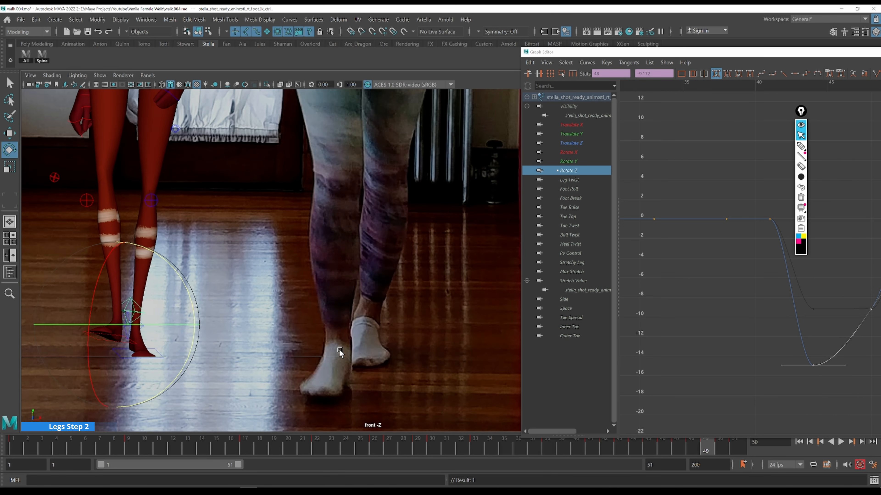
# Scrub repeatedly between frames 41 and 46 to compare the tilted foot with the reference
pyautogui.hotkey('alt', ',')
pyautogui.hotkey('alt', ',')
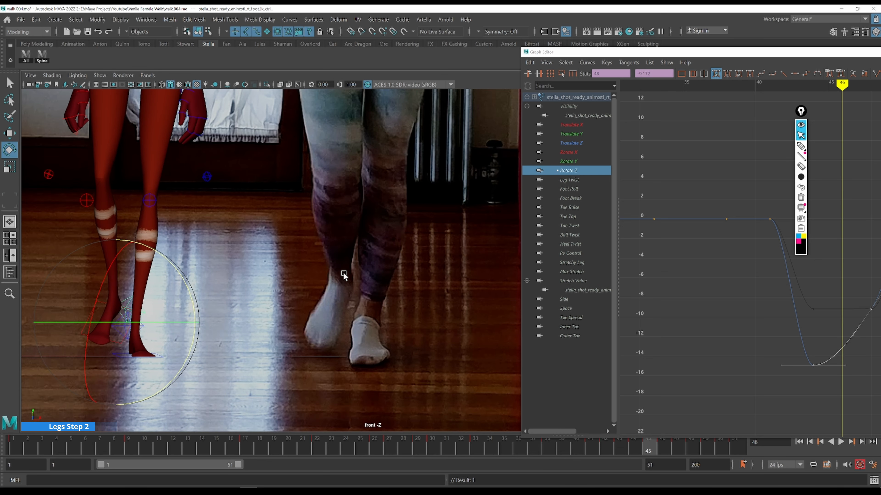
pyautogui.hotkey('alt', ',')
pyautogui.hotkey('alt', ',')
pyautogui.hotkey('alt', ',')
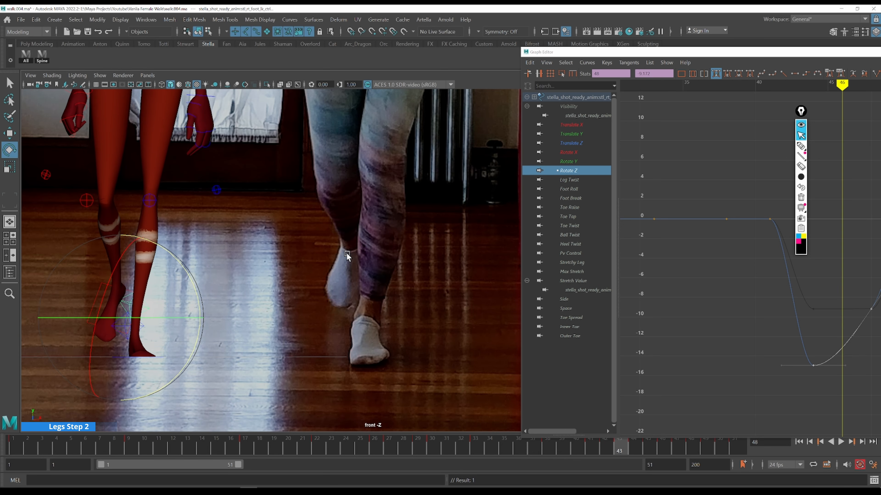
pyautogui.hotkey('alt', ',')
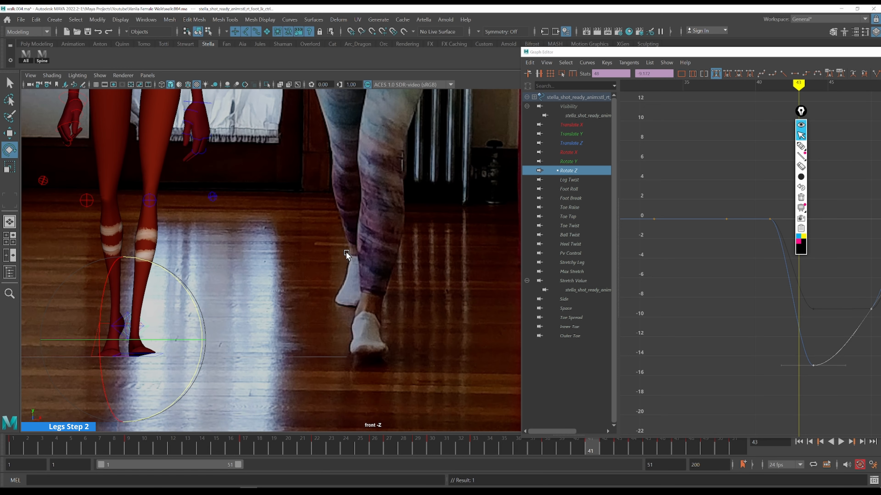
pyautogui.hotkey('alt', '.')
pyautogui.hotkey('alt', '.')
pyautogui.hotkey('alt', '.')
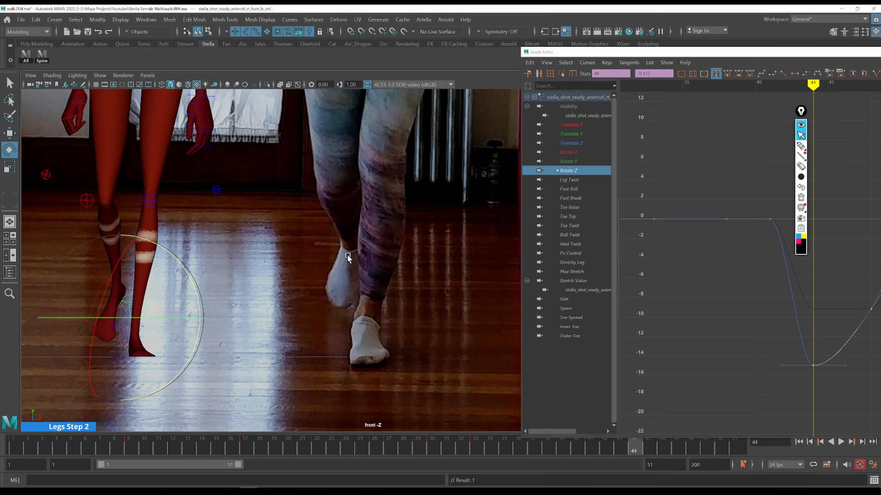
pyautogui.hotkey('alt', ',')
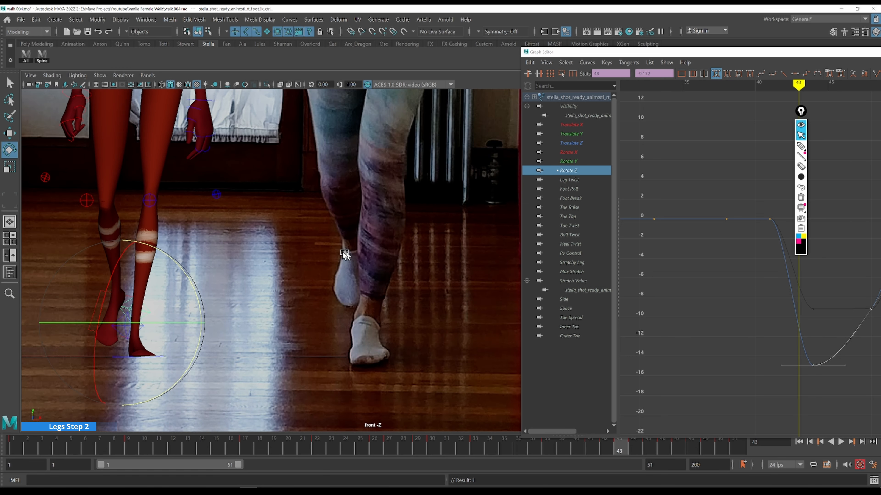
pyautogui.hotkey('alt', '.')
pyautogui.hotkey('alt', '.')
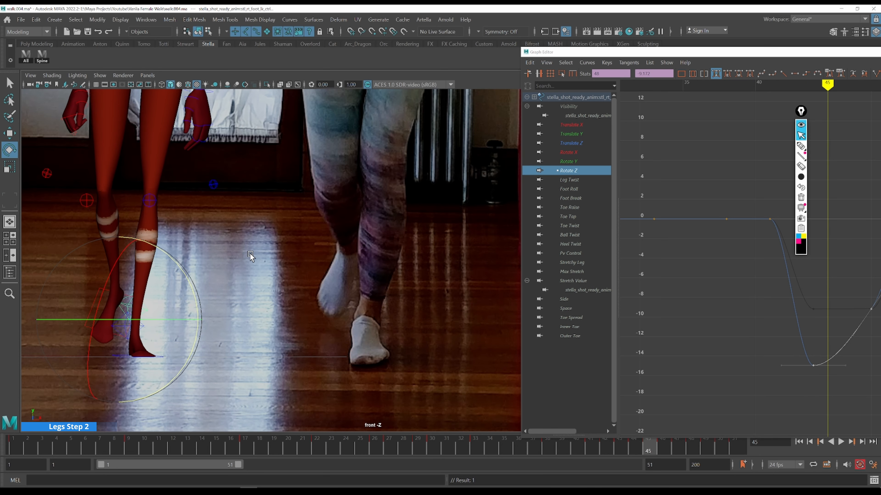
pyautogui.hotkey('alt', ',')
pyautogui.hotkey('alt', '.')
pyautogui.hotkey('alt', ',')
pyautogui.hotkey('alt', '.')
pyautogui.hotkey('alt', '.')
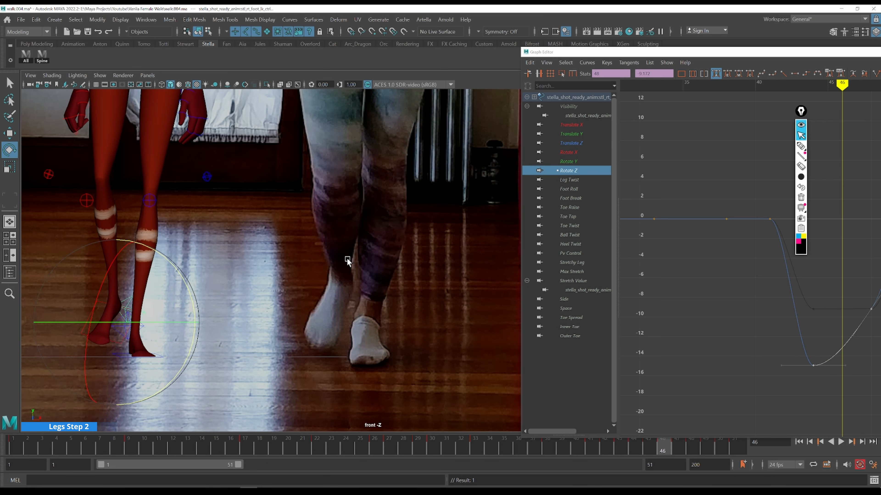
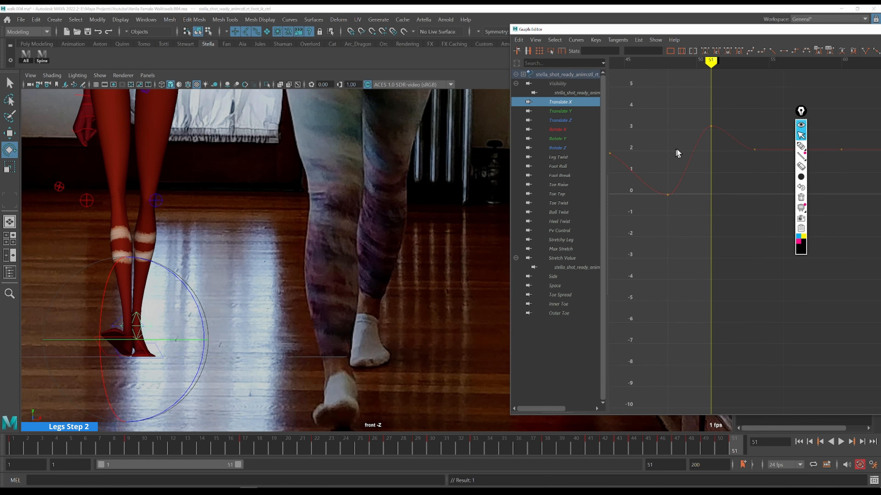
# Scrub through the frames around the step to review the right foot control's Translate X curve
pyautogui.scroll(-3, 678, 152)
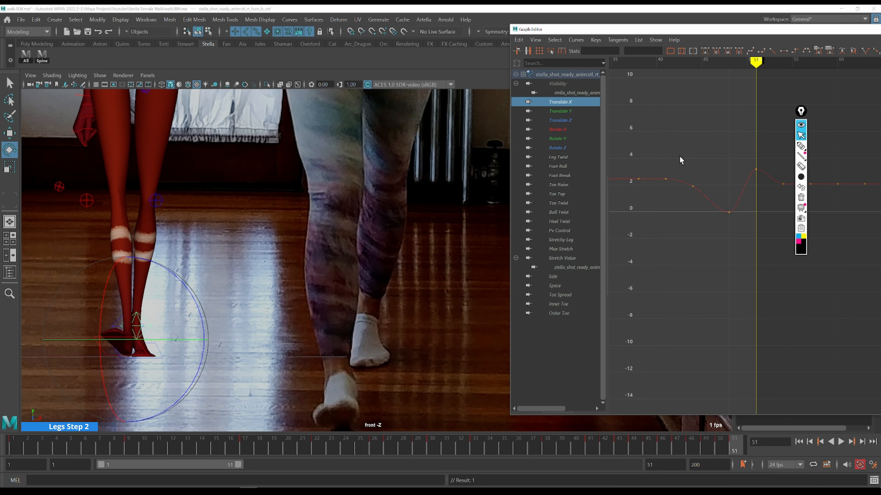
pyautogui.press('k')
pyautogui.moveTo(687, 167); pyautogui.dragTo(667, 160)
pyautogui.hotkey('alt', '.')
pyautogui.hotkey('alt', '.')
pyautogui.hotkey('alt', '.')
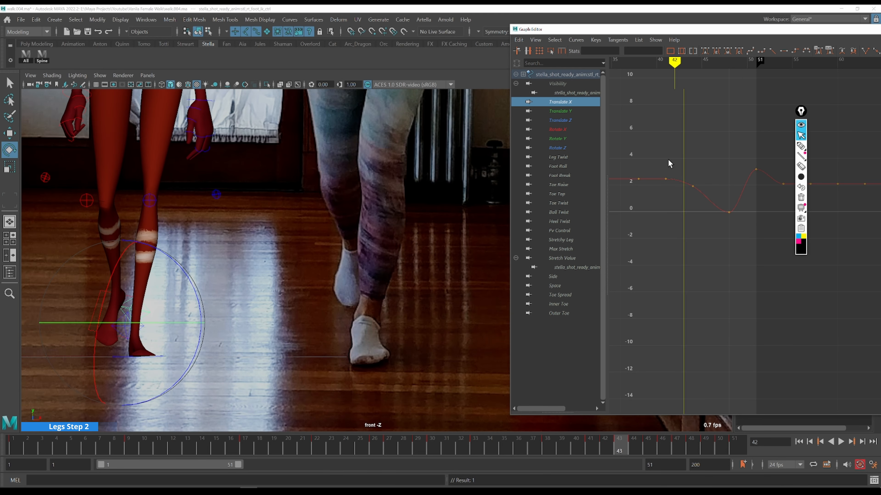
# Adjust the Translate X keys around frame 44 to deepen the dip of the curve
pyautogui.moveTo(706, 200); pyautogui.dragTo(733, 215)
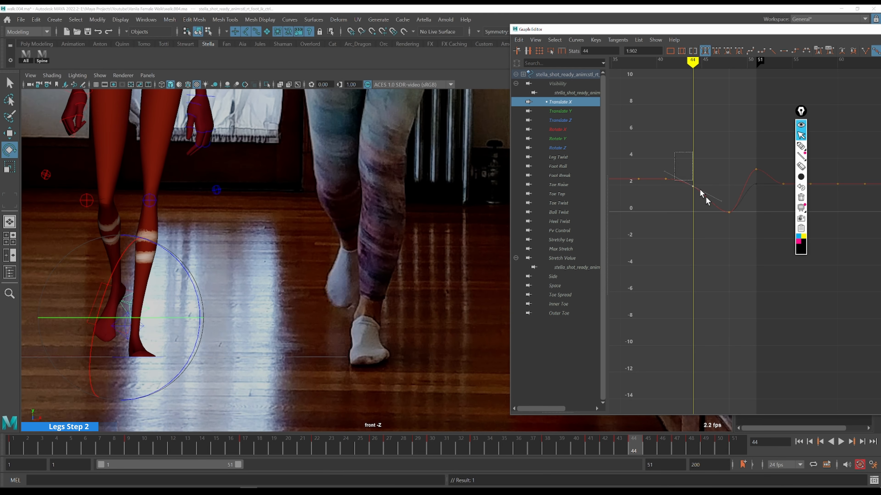
pyautogui.keyDown('shift'); pyautogui.moveTo(725, 140); pyautogui.dragTo(725, 145, button='middle'); pyautogui.keyUp('shift')
pyautogui.moveTo(667, 166); pyautogui.dragTo(668, 166)
pyautogui.press('e')
pyautogui.press('k')
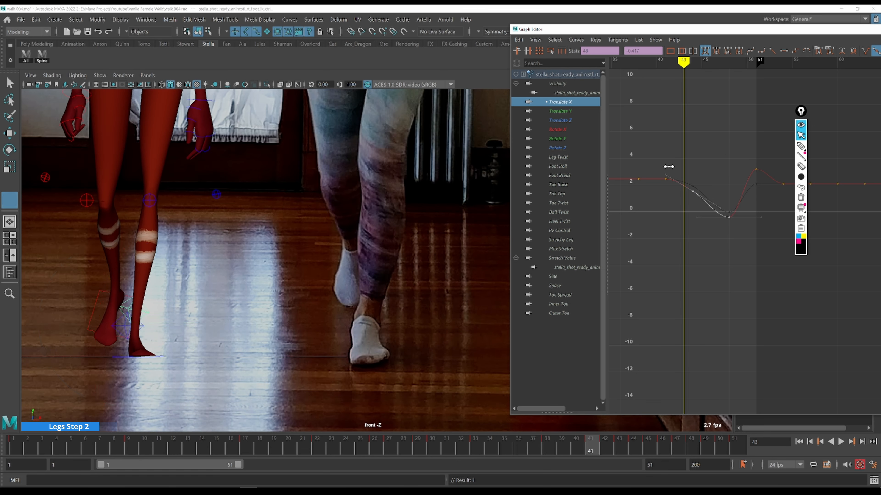
# Step frame by frame comparing the animated foot with the reference footage in the front view
pyautogui.hotkey('alt', '.')
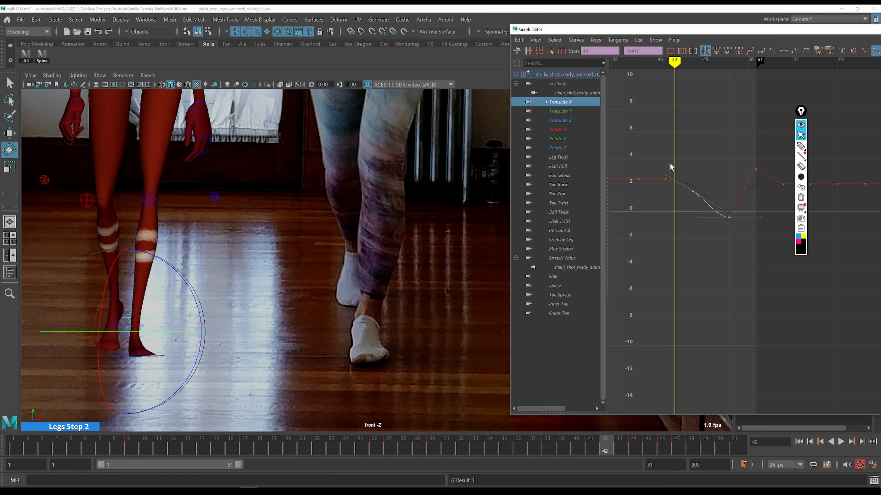
pyautogui.hotkey('alt', ',')
pyautogui.hotkey('alt', '.')
pyautogui.press('q')
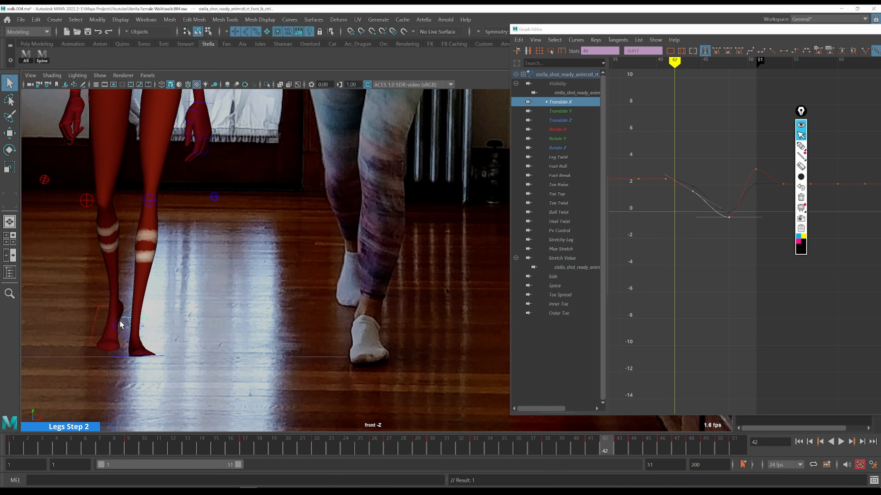
pyautogui.hotkey('alt', '.')
pyautogui.hotkey('alt', ',')
pyautogui.hotkey('alt', ',')
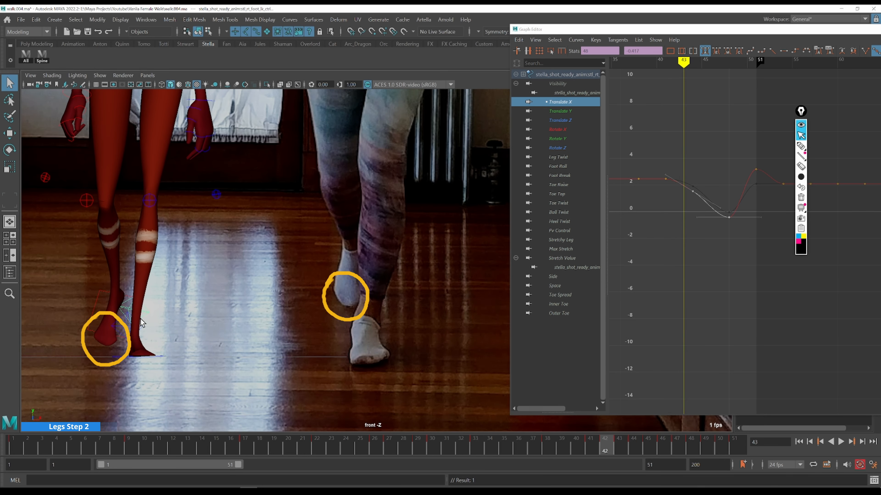
pyautogui.hotkey('alt', '.')
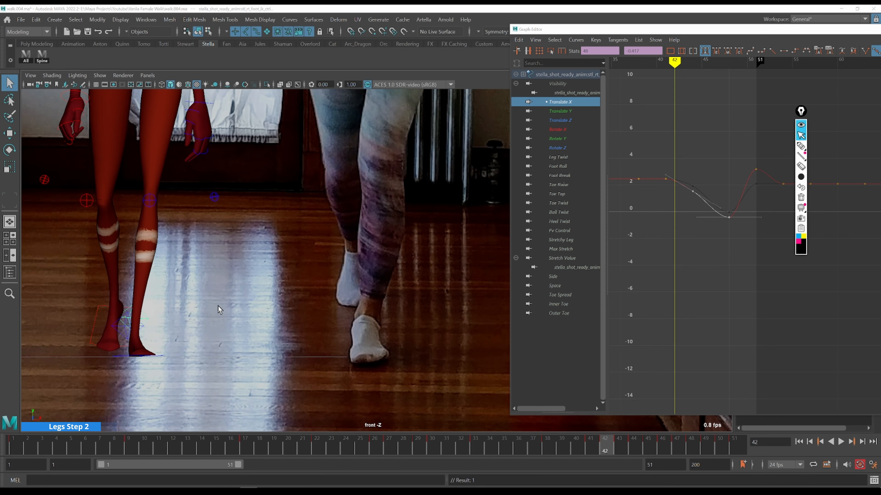
# Switch to the side camera view and step through frames checking the right foot against the reference
pyautogui.press('space')
pyautogui.press('space')
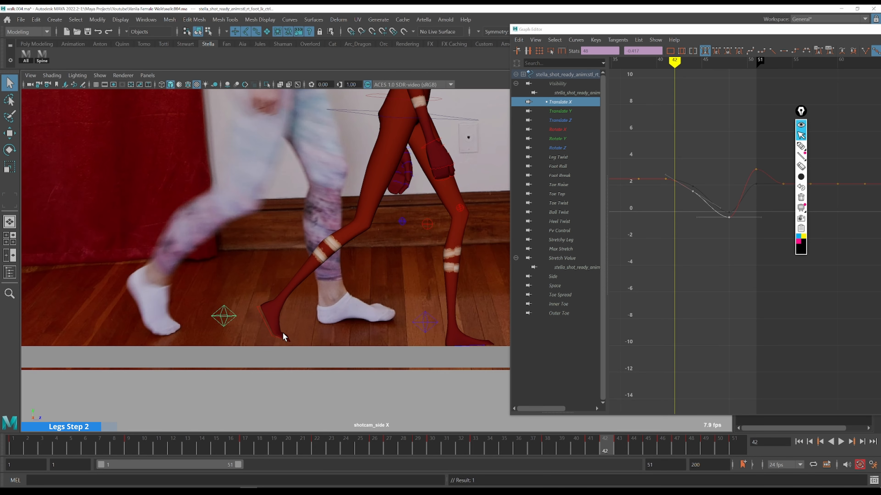
pyautogui.moveTo(717, 25); pyautogui.dragTo(471, 26)
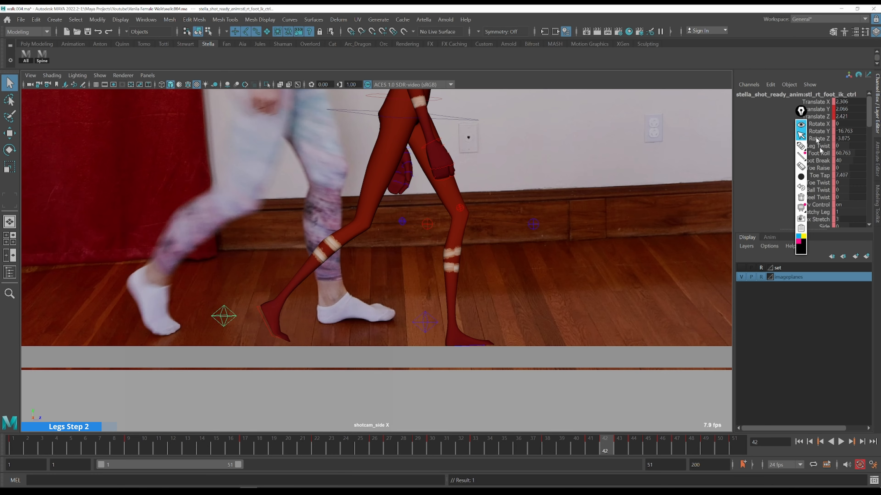
pyautogui.click(822, 178)
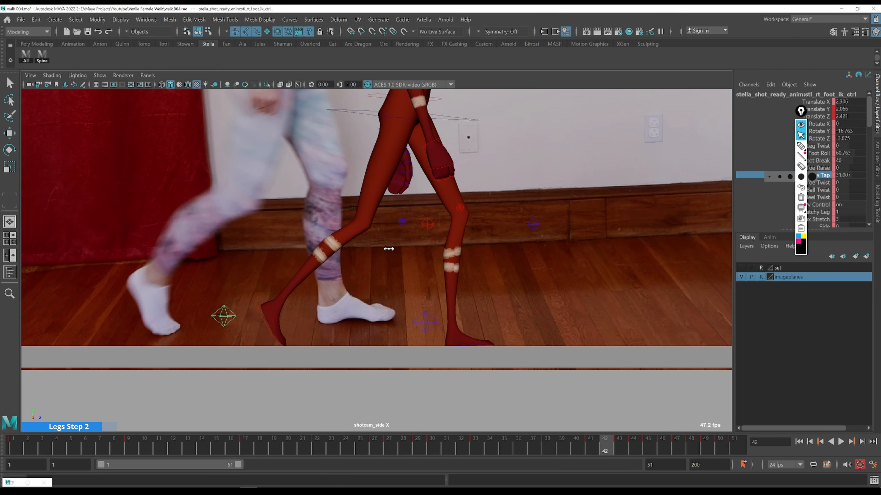
pyautogui.moveTo(389, 248); pyautogui.dragTo(388, 249, button='middle')
pyautogui.hotkey('alt', ',')
pyautogui.hotkey('alt', '.')
pyautogui.press('w')
pyautogui.moveTo(293, 326); pyautogui.dragTo(291, 329)
pyautogui.hotkey('alt', ',')
pyautogui.hotkey('alt', '.')
pyautogui.hotkey('alt', '.')
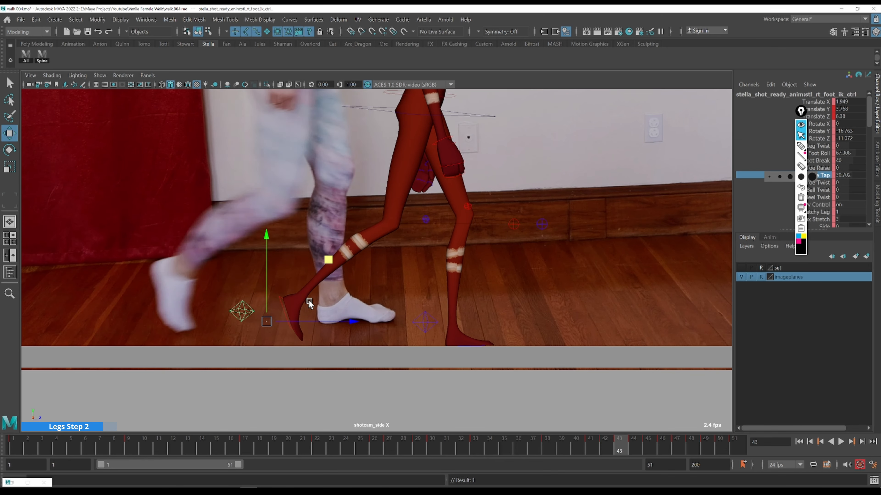
# Raise the Foot Roll key at frame 44 to about 74.5 in the Graph Editor
pyautogui.hotkey('ctrl', 'g')
pyautogui.click(315, 158)
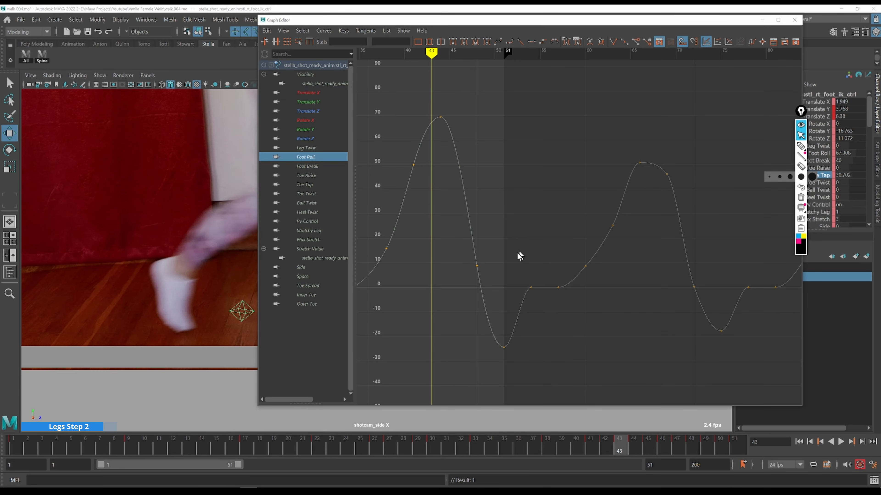
pyautogui.press('f')
pyautogui.moveTo(501, 19); pyautogui.dragTo(613, 24)
pyautogui.hotkey('alt', '.')
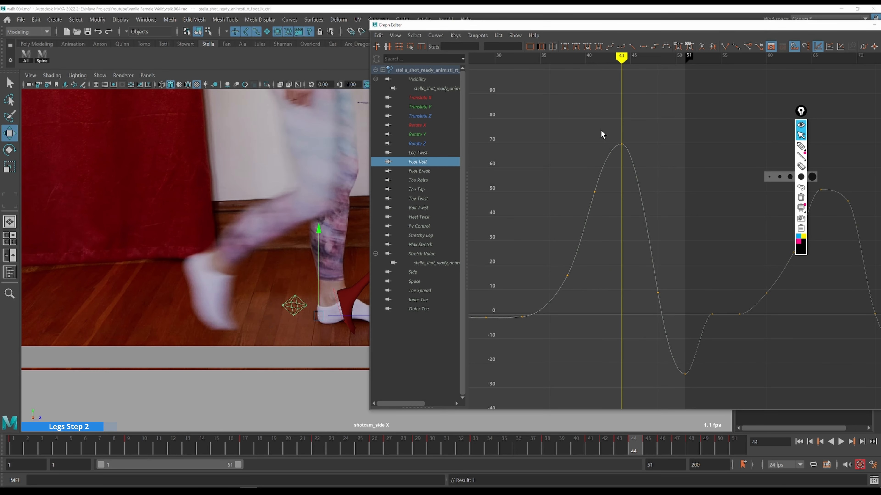
pyautogui.moveTo(658, 159); pyautogui.dragTo(658, 160)
pyautogui.keyDown('shift'); pyautogui.moveTo(664, 181); pyautogui.dragTo(665, 167, button='middle'); pyautogui.keyUp('shift')
pyautogui.hotkey('alt', ',')
pyautogui.hotkey('alt', ',')
pyautogui.hotkey('alt', ',')
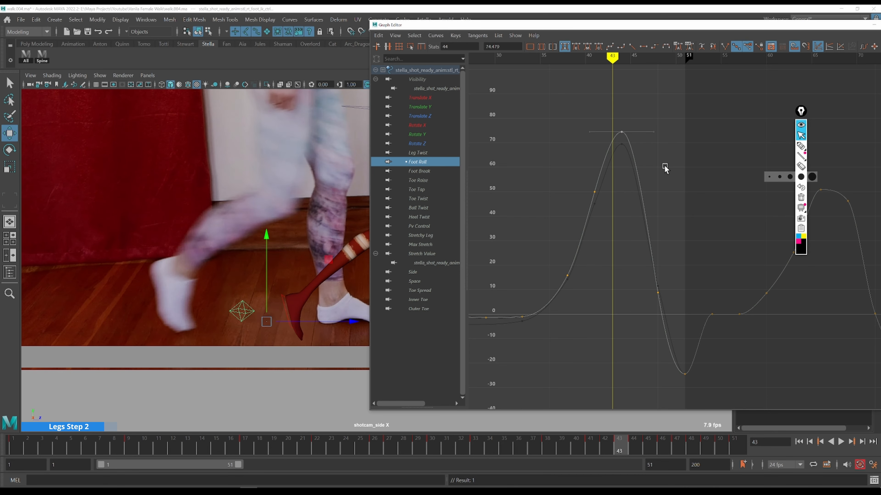
pyautogui.moveTo(841, 27); pyautogui.dragTo(658, 46)
pyautogui.click(692, 44)
pyautogui.press('space')
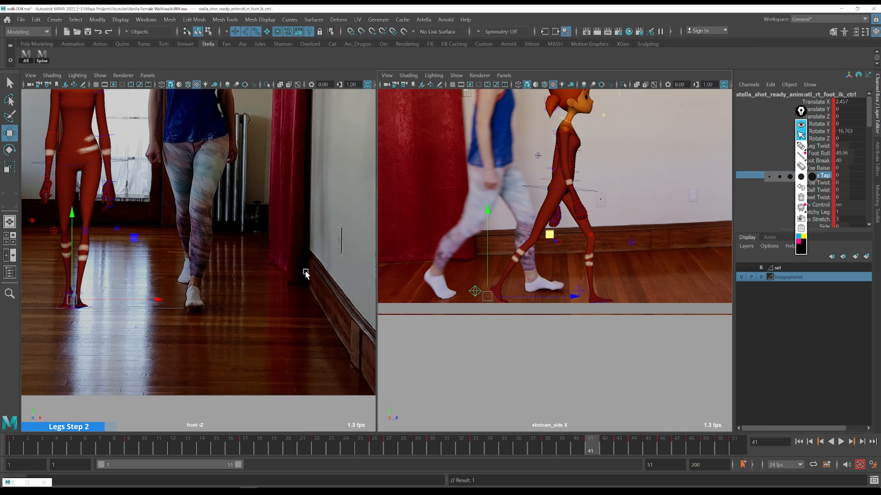
# Reopen the foot's Translate X curve and reshape the tangent of the key at frame 42
pyautogui.press('space')
pyautogui.hotkey('ctrl', 'g')
pyautogui.click(238, 117)
pyautogui.moveTo(364, 45); pyautogui.dragTo(534, 42)
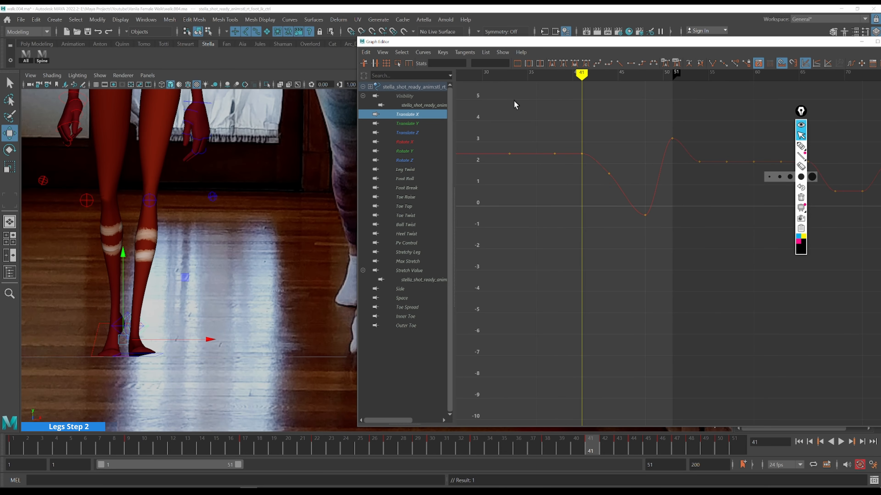
pyautogui.hotkey('alt', ',')
pyautogui.hotkey('alt', '.')
pyautogui.hotkey('alt', '.')
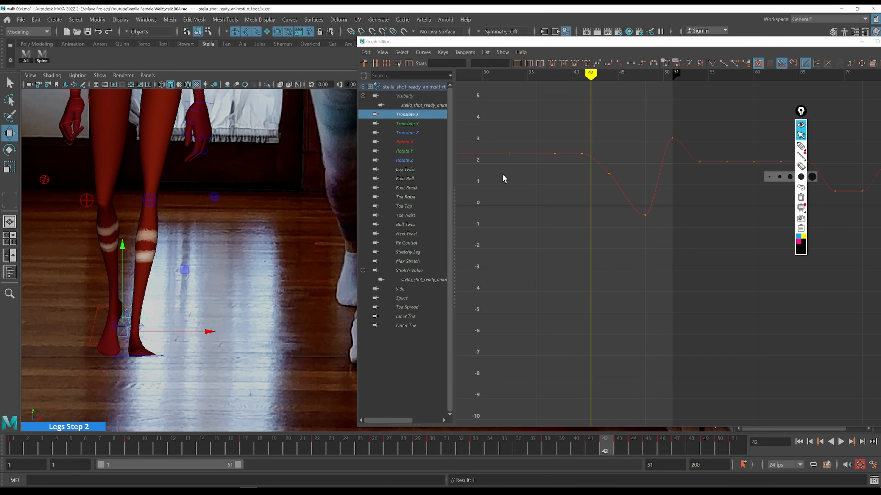
pyautogui.moveTo(578, 142); pyautogui.dragTo(587, 159)
pyautogui.keyDown('shift'); pyautogui.moveTo(611, 151); pyautogui.dragTo(620, 150, button='middle'); pyautogui.keyUp('shift')
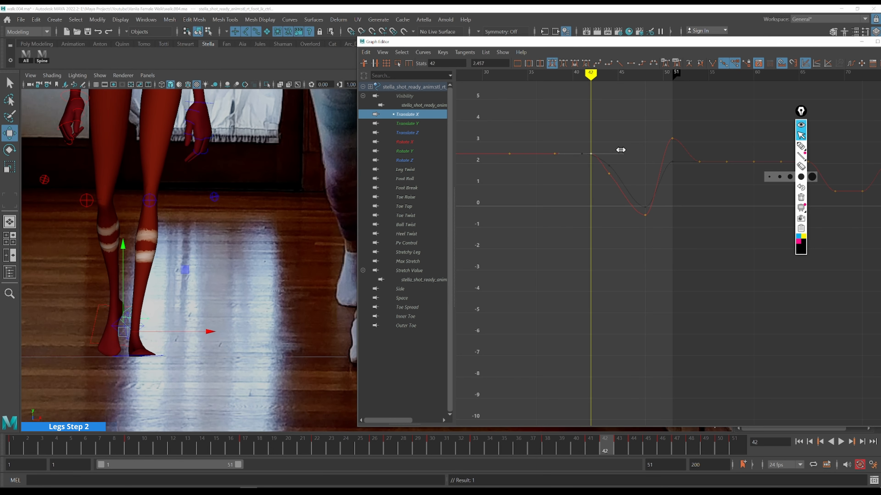
pyautogui.hotkey('alt', ',')
pyautogui.hotkey('alt', '.')
pyautogui.moveTo(488, 47); pyautogui.dragTo(544, 41)
pyautogui.hotkey('alt', '.')
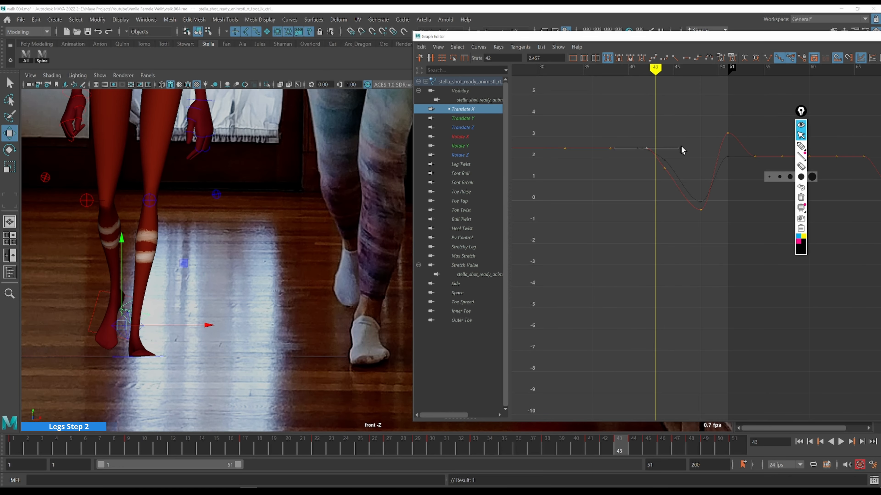
# Lower the Translate X key at frame 44 to about 0.84
pyautogui.moveTo(664, 170); pyautogui.dragTo(663, 171)
pyautogui.hotkey('alt', '.')
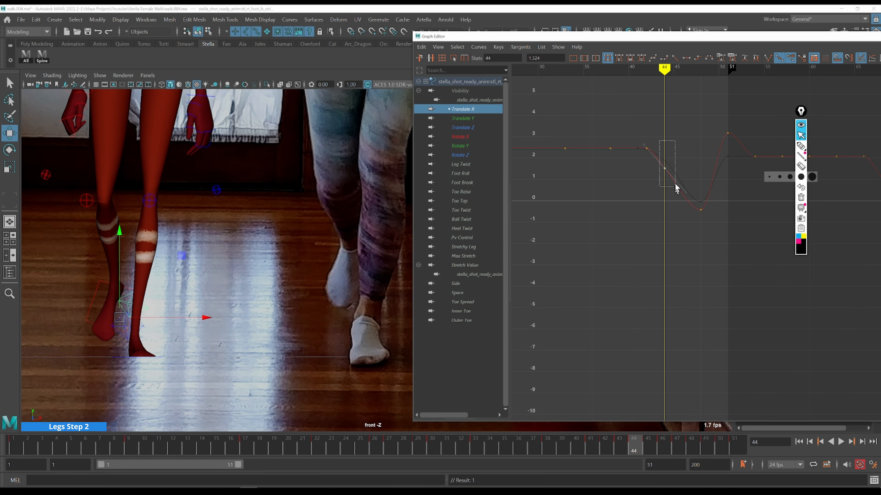
pyautogui.moveTo(692, 145); pyautogui.dragTo(690, 162, button='middle')
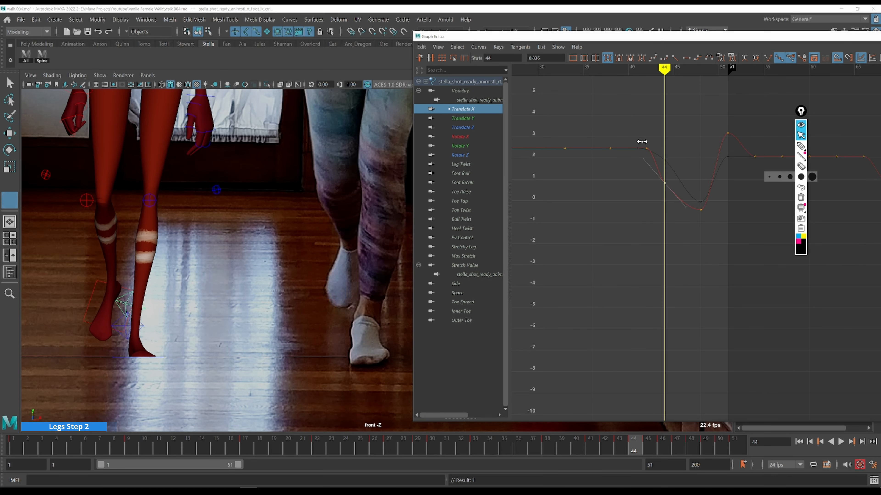
pyautogui.hotkey('alt', ',')
pyautogui.press('w')
pyautogui.hotkey('alt', '.')
pyautogui.hotkey('alt', '.')
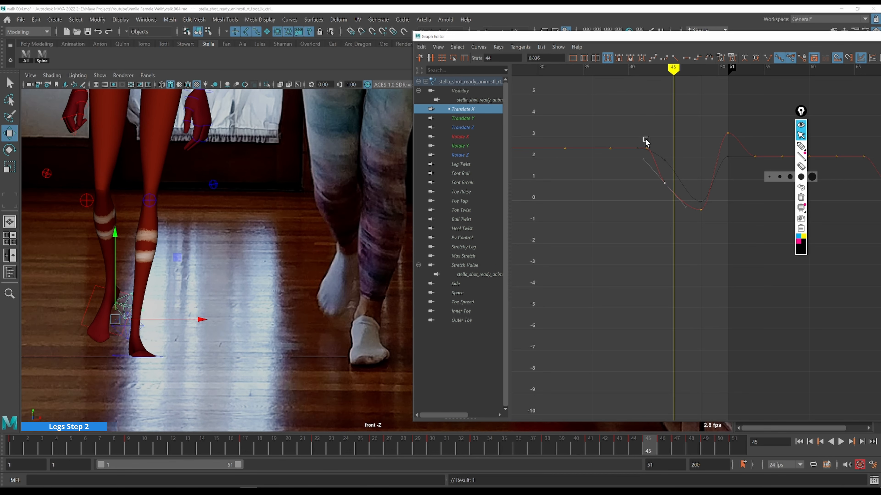
pyautogui.hotkey('alt', '.')
pyautogui.hotkey('alt', '.')
pyautogui.hotkey('alt', '.')
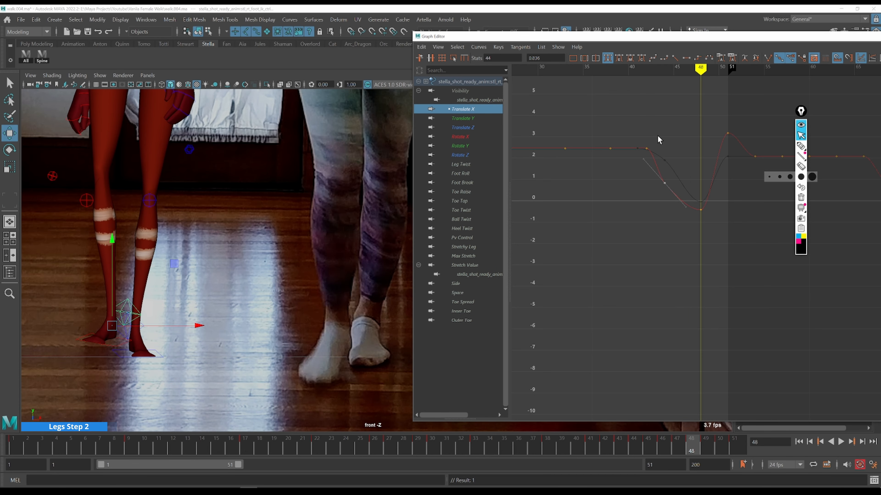
pyautogui.hotkey('alt', '.')
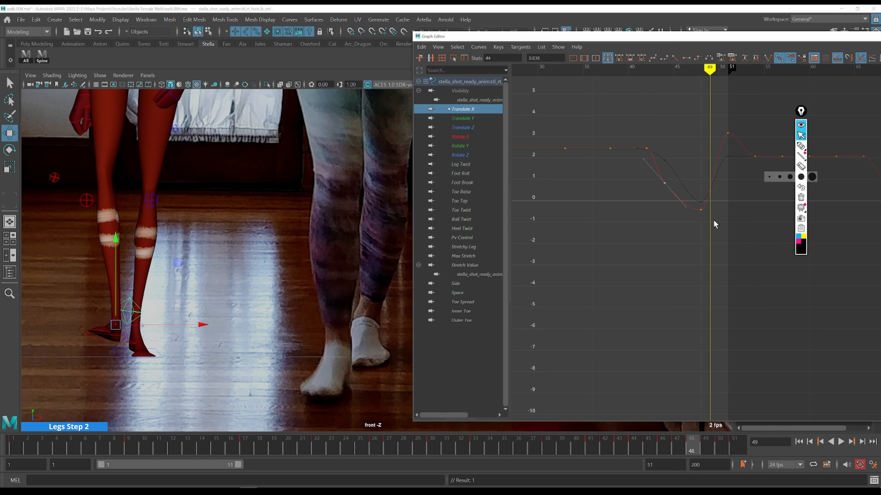
# Lower the Translate X key at frame 48 to about -0.86 and reshape the neighbouring tangents
pyautogui.hotkey('alt', ',')
pyautogui.moveTo(712, 228); pyautogui.dragTo(691, 177)
pyautogui.keyDown('shift'); pyautogui.moveTo(692, 177); pyautogui.dragTo(693, 188, button='middle'); pyautogui.keyUp('shift')
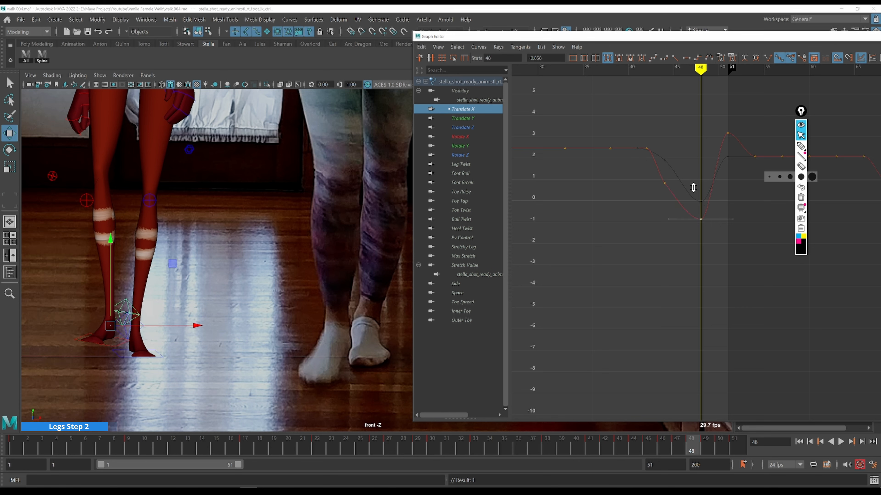
pyautogui.moveTo(664, 223); pyautogui.dragTo(698, 192)
pyautogui.moveTo(698, 192); pyautogui.dragTo(692, 196, button='middle')
pyautogui.press('k')
pyautogui.moveTo(657, 139); pyautogui.dragTo(644, 130)
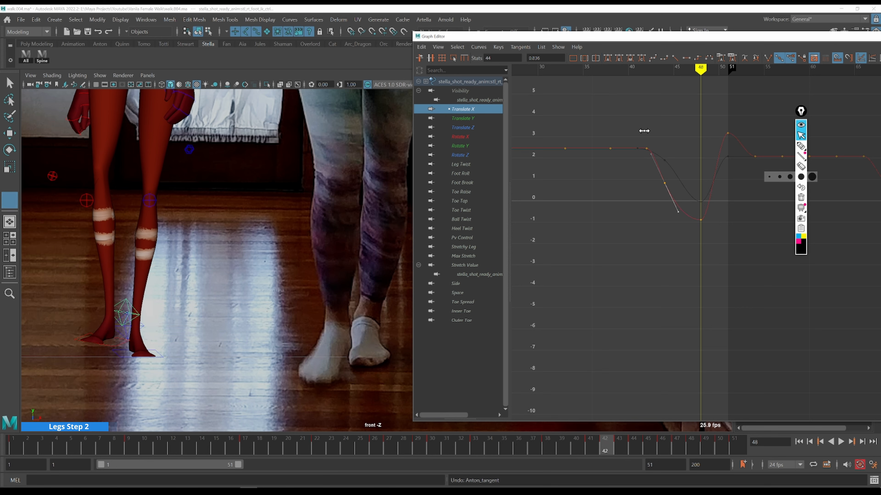
# Step through frames up to 51 reviewing the foot motion against the reference
pyautogui.hotkey('alt', '.')
pyautogui.hotkey('alt', '.')
pyautogui.hotkey('alt', '.')
pyautogui.hotkey('alt', '.')
pyautogui.hotkey('alt', '.')
pyautogui.hotkey('alt', '.')
pyautogui.hotkey('alt', '.')
pyautogui.hotkey('alt', '.')
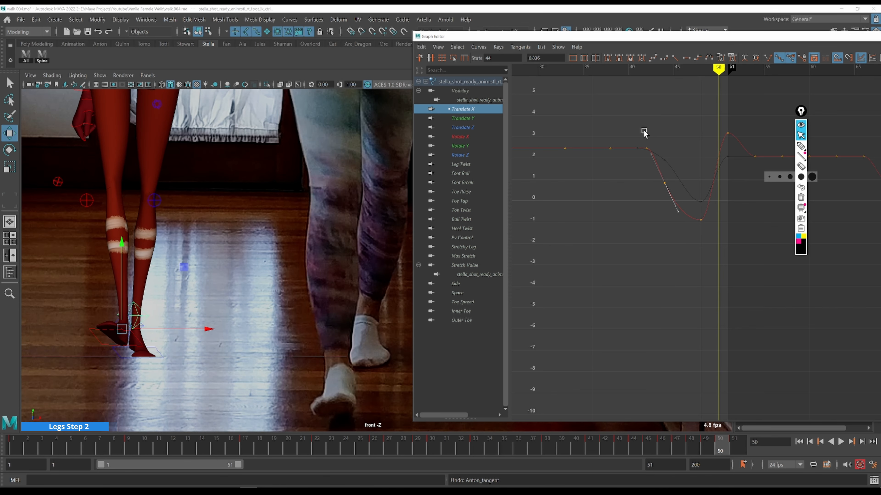
pyautogui.hotkey('alt', '.')
pyautogui.hotkey('alt', '.')
pyautogui.hotkey('alt', ',')
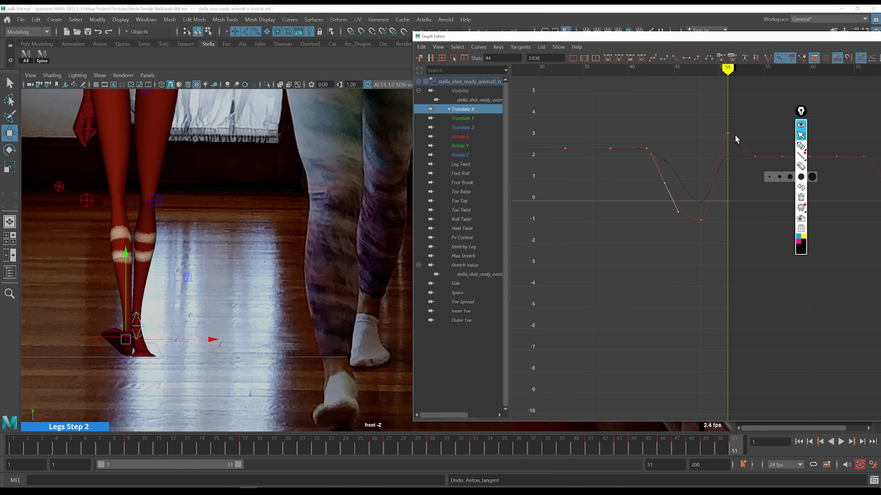
pyautogui.keyDown('alt'); pyautogui.moveTo(688, 127); pyautogui.dragTo(576, 224, button='middle'); pyautogui.keyUp('alt')
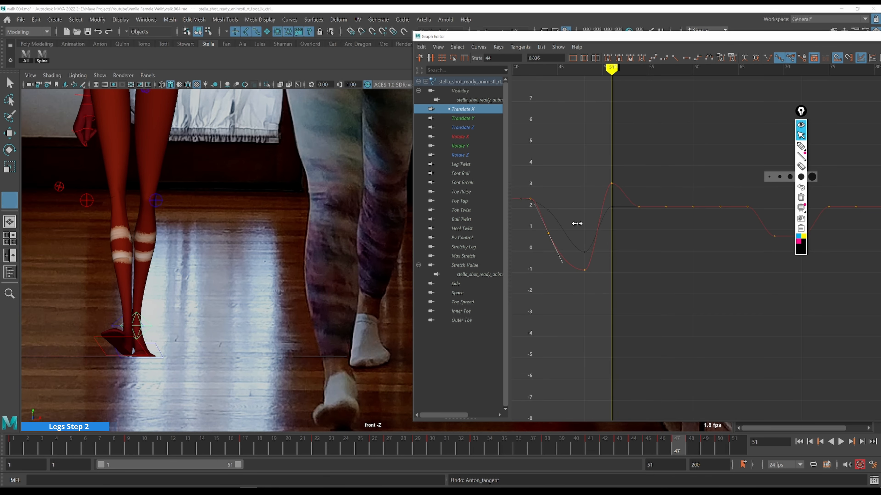
pyautogui.hotkey('alt', '.')
pyautogui.hotkey('alt', '.')
pyautogui.hotkey('alt', '.')
pyautogui.hotkey('alt', '.')
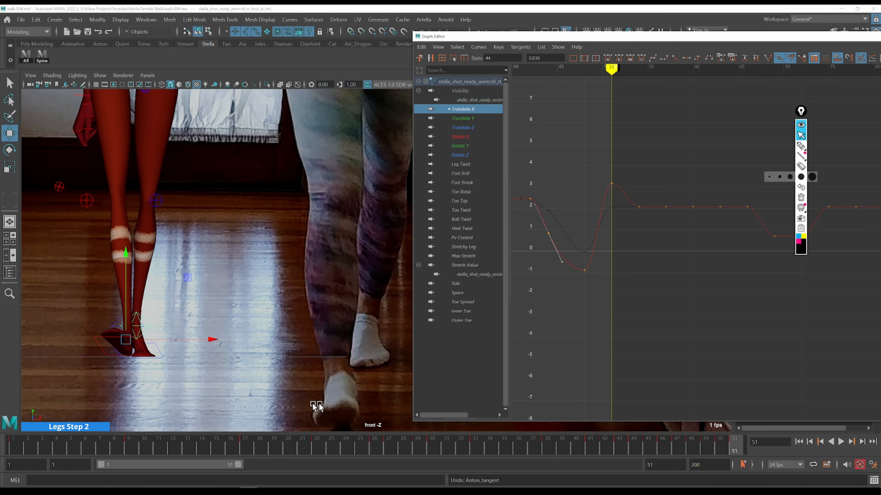
# Raise the Side attribute key at frame 51 to about 5.07
pyautogui.click(466, 285)
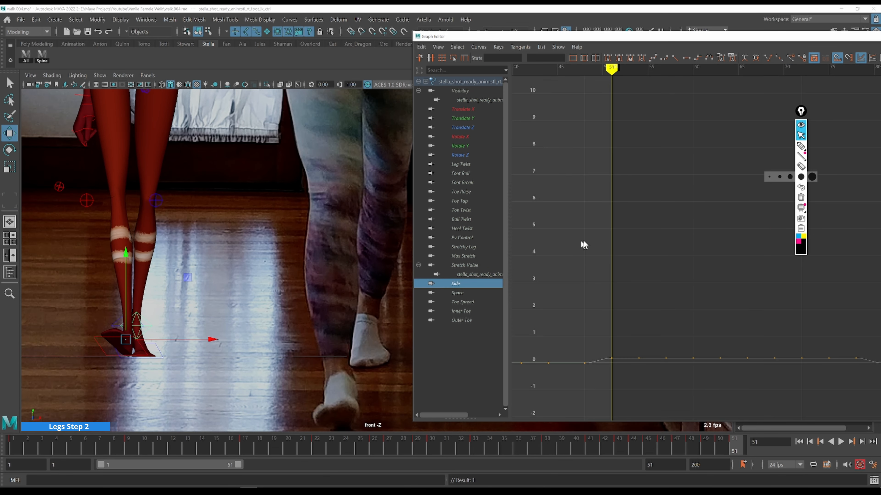
pyautogui.moveTo(614, 357); pyautogui.dragTo(614, 358)
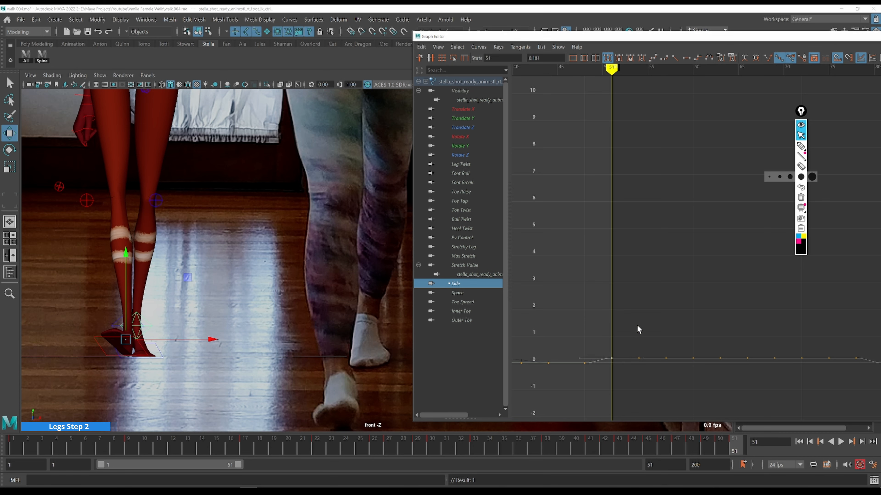
pyautogui.keyDown('shift'); pyautogui.moveTo(637, 318); pyautogui.dragTo(609, 172, button='middle'); pyautogui.keyUp('shift')
pyautogui.hotkey('alt', ',')
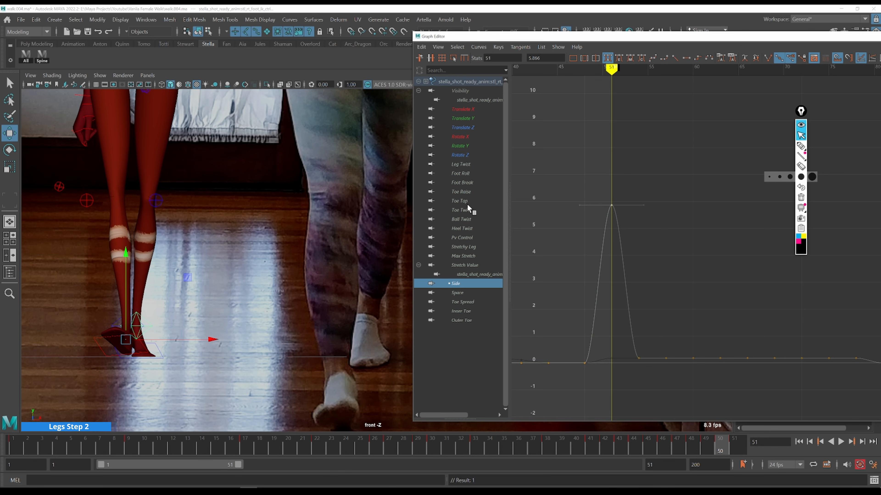
pyautogui.hotkey('alt', '.')
pyautogui.hotkey('alt', ',')
pyautogui.hotkey('alt', '.')
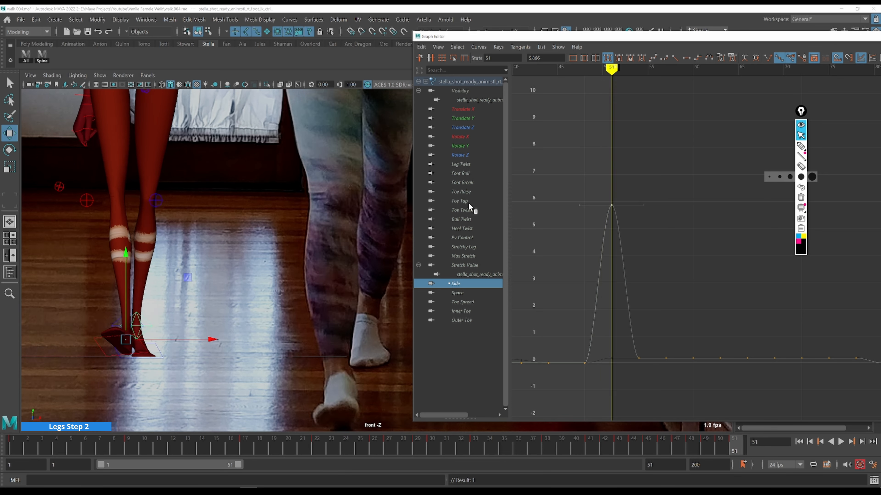
# Select the Rotate Y curve and step back and forth through frames 46 to 51, comparing the foot with the reference
pyautogui.click(465, 148)
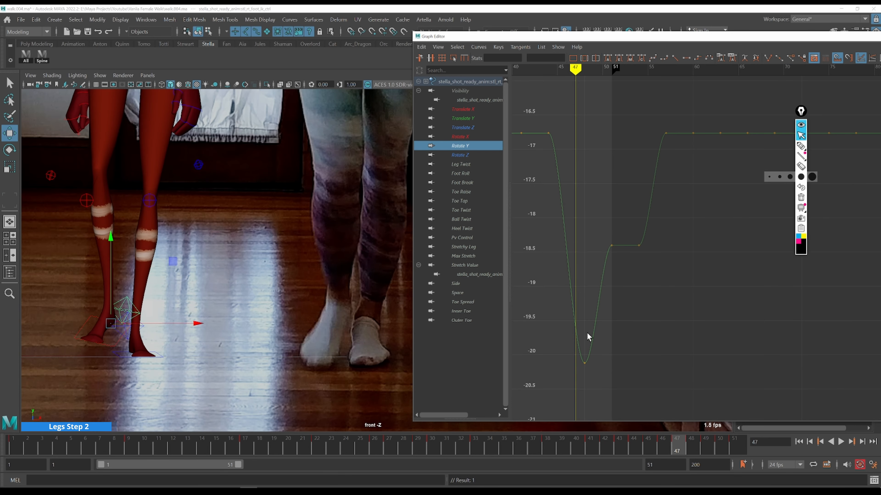
pyautogui.hotkey('alt', '.')
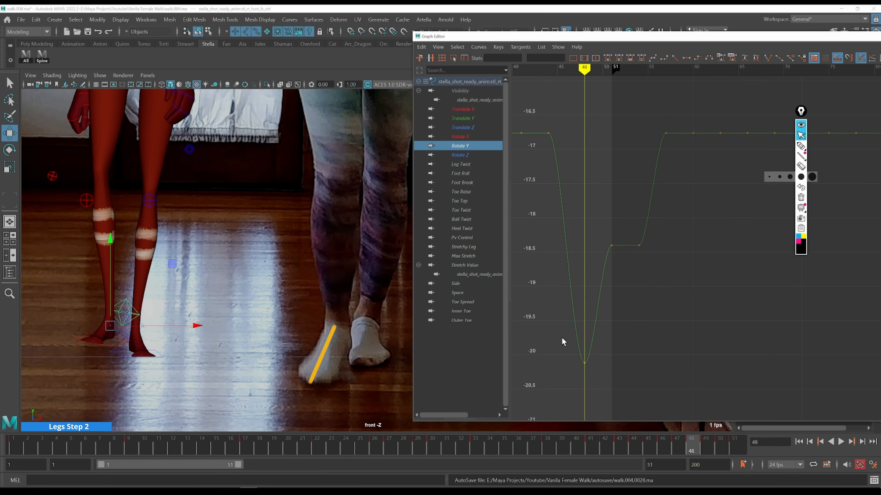
pyautogui.moveTo(562, 342); pyautogui.dragTo(612, 396)
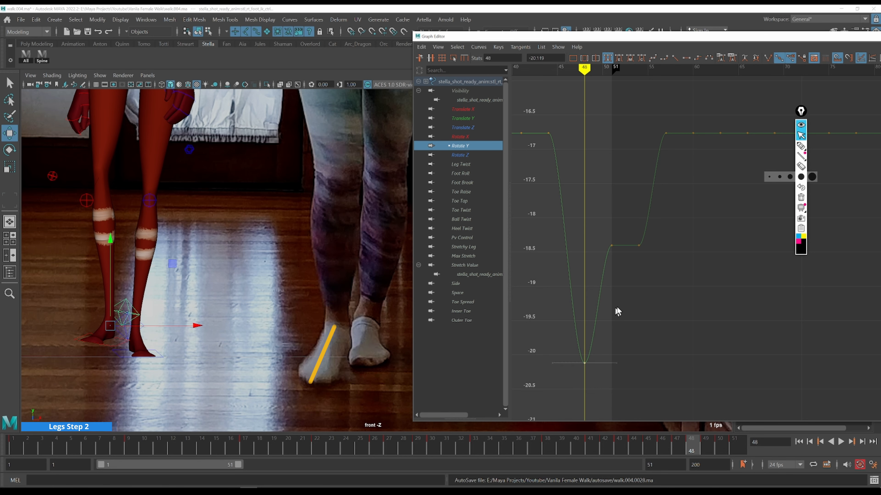
pyautogui.hotkey('alt', '.')
pyautogui.hotkey('alt', '.')
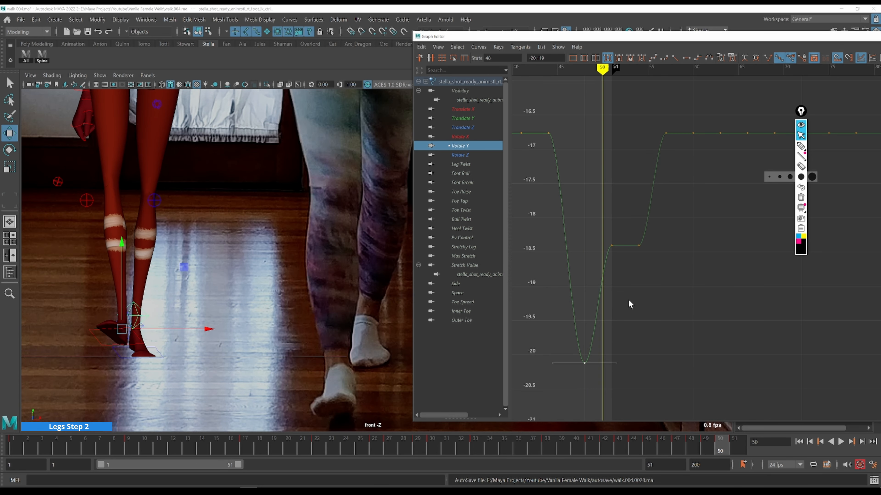
pyautogui.hotkey('alt', '.')
pyautogui.hotkey('alt', ',')
pyautogui.hotkey('alt', ',')
pyautogui.hotkey('alt', '.')
pyautogui.hotkey('alt', '.')
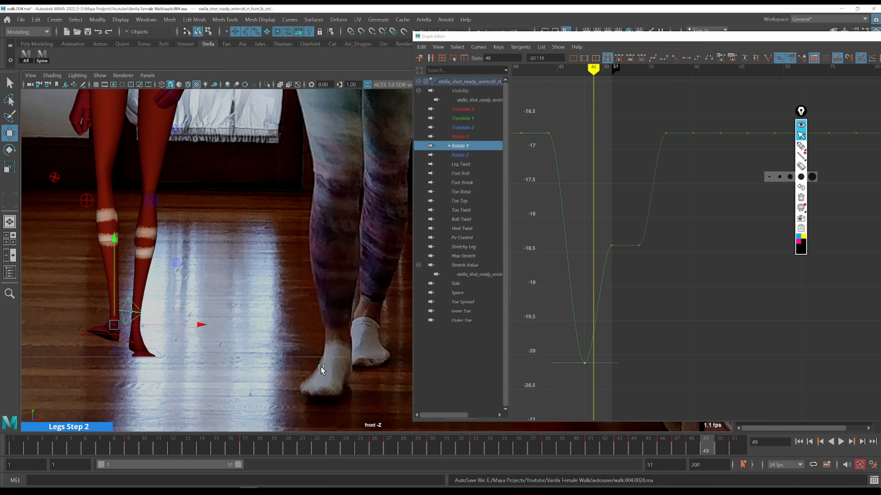
pyautogui.hotkey('alt', ',')
pyautogui.hotkey('alt', '.')
pyautogui.hotkey('alt', ',')
pyautogui.hotkey('alt', '.')
pyautogui.hotkey('alt', '.')
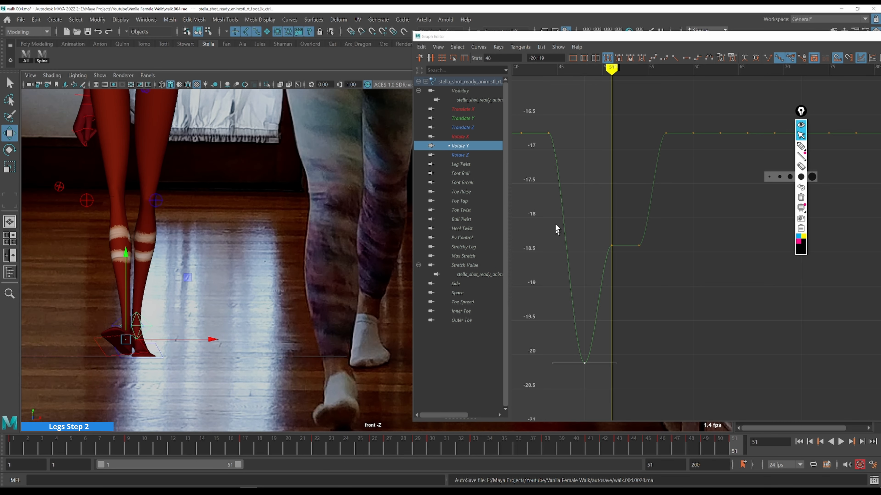
# Raise the Rotate Y keys after frame 50 to about -17.4
pyautogui.moveTo(557, 207); pyautogui.dragTo(648, 260)
pyautogui.keyDown('shift'); pyautogui.moveTo(668, 299); pyautogui.dragTo(653, 235, button='middle'); pyautogui.keyUp('shift')
pyautogui.press('k')
pyautogui.moveTo(594, 250); pyautogui.dragTo(589, 250)
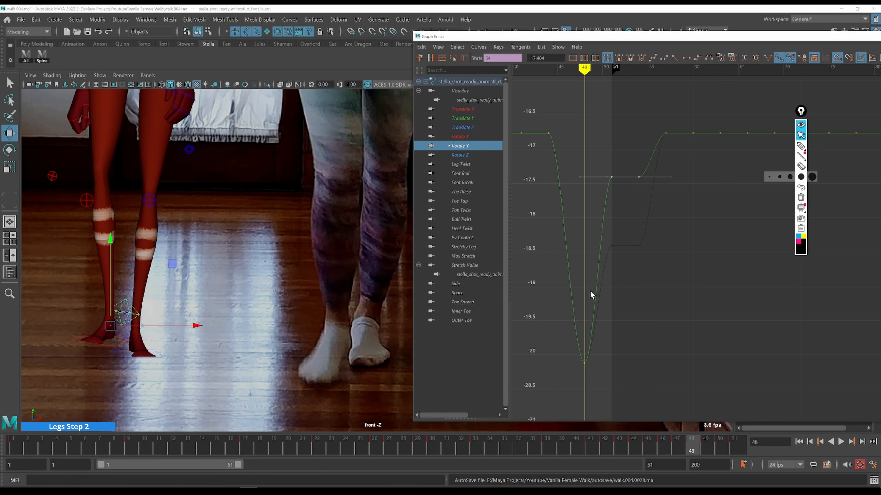
# Insert a Rotate Y key at frame 49 and set it to about -19.4
pyautogui.hotkey('alt', '.')
pyautogui.press('i')
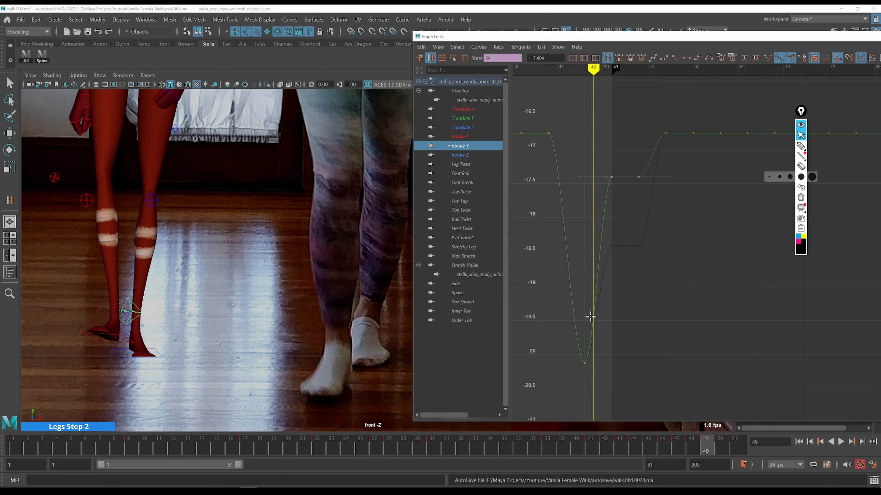
pyautogui.middleClick(589, 321)
pyautogui.press('w')
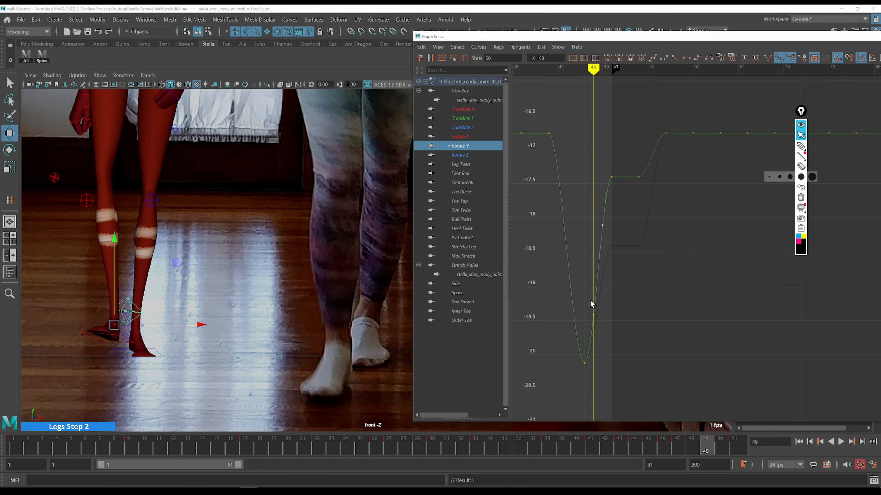
pyautogui.keyDown('alt'); pyautogui.keyDown('shift'); pyautogui.moveTo(621, 312); pyautogui.dragTo(630, 310, button='right'); pyautogui.keyUp('shift'); pyautogui.keyUp('alt')
pyautogui.keyDown('alt'); pyautogui.moveTo(637, 296); pyautogui.dragTo(594, 312, button='middle'); pyautogui.keyUp('alt')
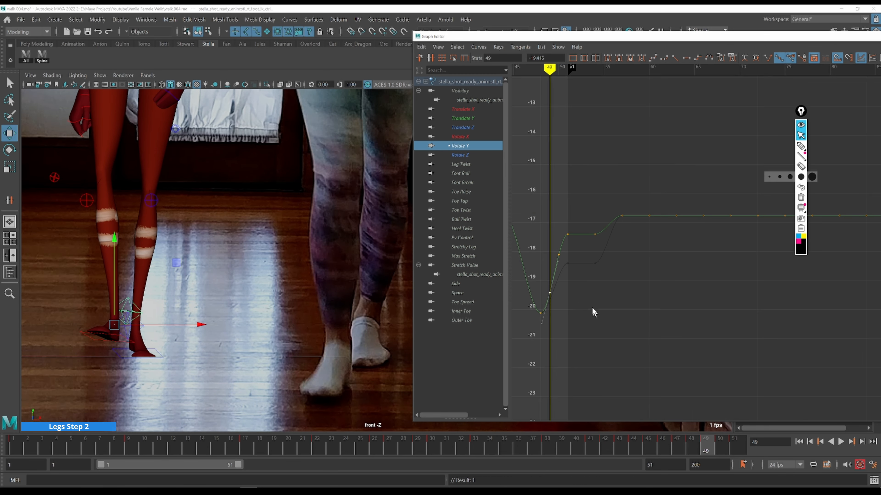
# Select the Rotate Y key at frame 50 and step through frames 49 to 51, reviewing the foot rotation
pyautogui.hotkey('alt', '.')
pyautogui.hotkey('alt', ',')
pyautogui.hotkey('alt', '.')
pyautogui.moveTo(542, 238); pyautogui.dragTo(568, 263)
pyautogui.hotkey('alt', '.')
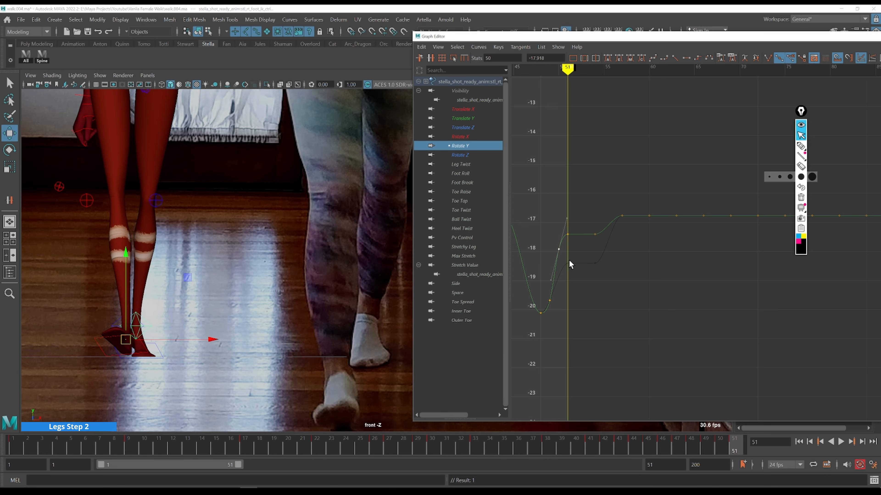
pyautogui.hotkey('alt', ',')
# Switch to the side camera view, select the left foot IK control and move to frame 27
pyautogui.press('q')
pyautogui.click(141, 329)
pyautogui.press('space')
pyautogui.press('space')
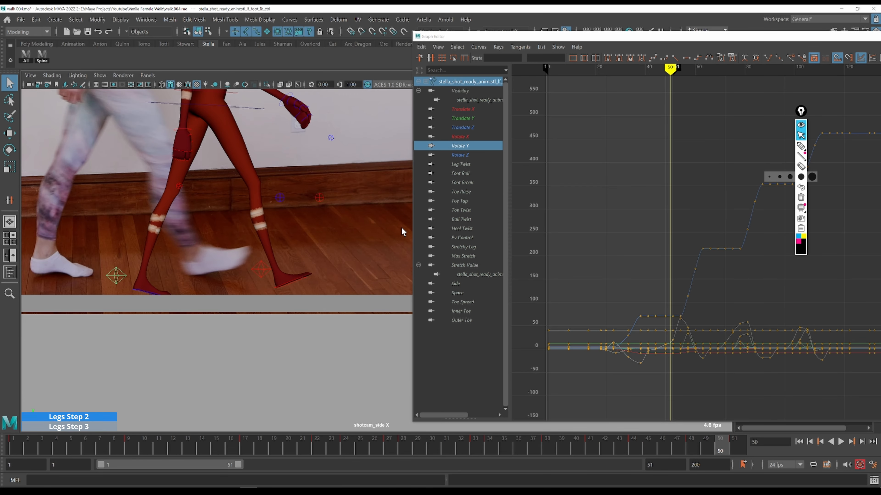
pyautogui.scroll(-1, 241, 240)
pyautogui.keyDown('alt'); pyautogui.moveTo(246, 229); pyautogui.dragTo(433, 274, button='middle'); pyautogui.keyUp('alt')
pyautogui.click(279, 450)
pyautogui.hotkey('alt', '.')
pyautogui.hotkey('alt', '.')
pyautogui.hotkey('alt', '.')
pyautogui.hotkey('alt', '.')
pyautogui.hotkey('alt', '.')
pyautogui.hotkey('alt', '.')
pyautogui.hotkey('alt', '.')
pyautogui.hotkey('alt', '.')
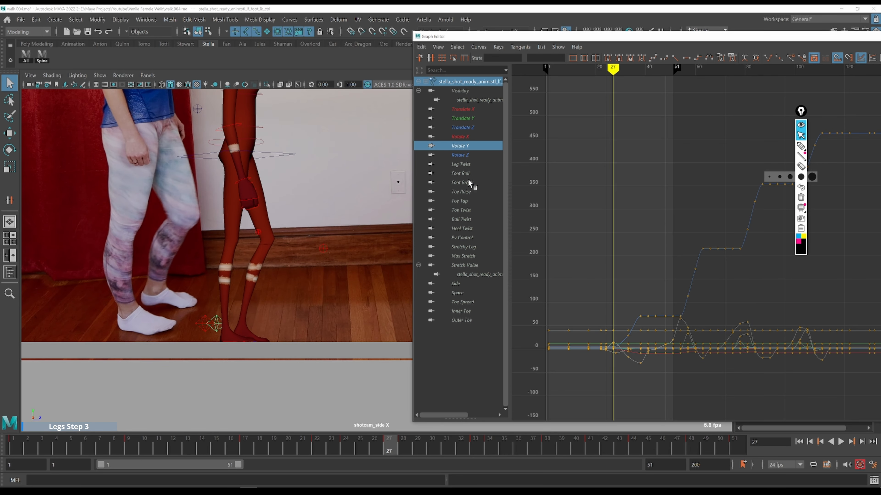
# Frame the Foot Roll curve and step through frames 27 to 37, comparing the foot roll with the reference
pyautogui.click(465, 174)
pyautogui.press('f')
pyautogui.moveTo(630, 288); pyautogui.dragTo(633, 291)
pyautogui.press('f')
pyautogui.keyDown('alt'); pyautogui.moveTo(697, 287); pyautogui.dragTo(495, 308, button='middle'); pyautogui.keyUp('alt')
pyautogui.hotkey('alt', '.')
pyautogui.hotkey('alt', '.')
pyautogui.hotkey('alt', '.')
pyautogui.hotkey('alt', '.')
pyautogui.hotkey('alt', '.')
pyautogui.hotkey('alt', '.')
pyautogui.hotkey('alt', '.')
pyautogui.keyDown('alt'); pyautogui.moveTo(314, 267); pyautogui.dragTo(200, 278, button='middle'); pyautogui.keyUp('alt')
pyautogui.hotkey('alt', ',')
pyautogui.hotkey('alt', ',')
pyautogui.hotkey('alt', ',')
pyautogui.hotkey('alt', ',')
pyautogui.hotkey('alt', ',')
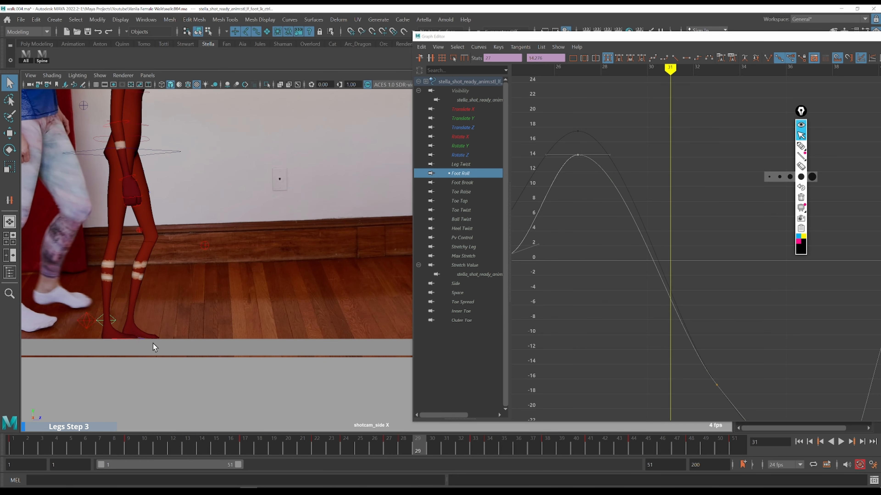
pyautogui.hotkey('alt', '.')
pyautogui.hotkey('alt', '.')
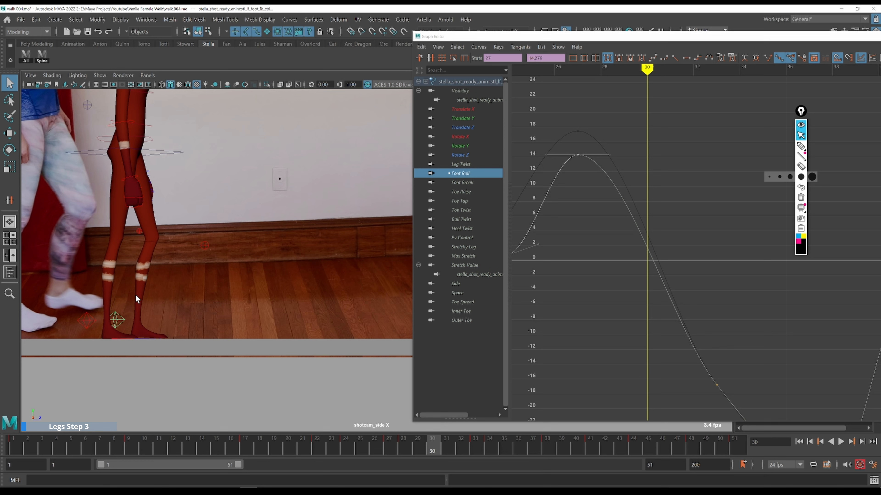
pyautogui.hotkey('alt', '.')
pyautogui.hotkey('alt', '.')
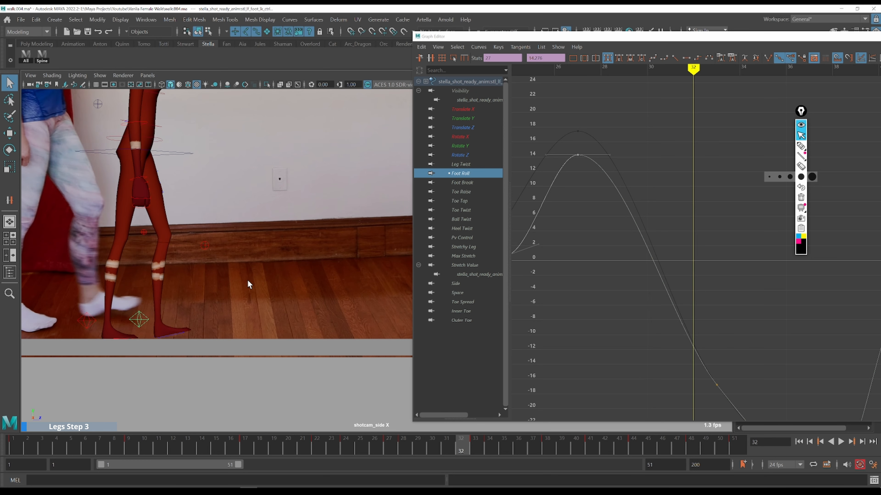
pyautogui.hotkey('alt', '.')
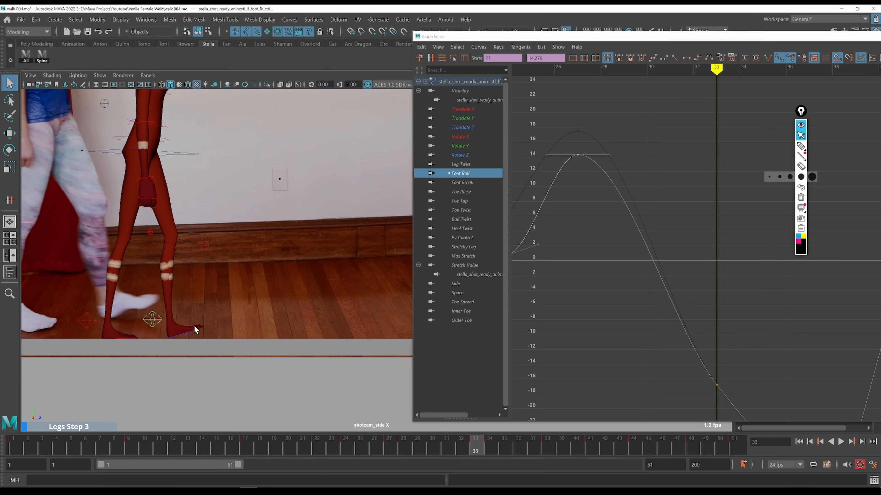
pyautogui.hotkey('alt', '.')
pyautogui.hotkey('alt', '.')
pyautogui.hotkey('alt', '.')
pyautogui.hotkey('alt', '.')
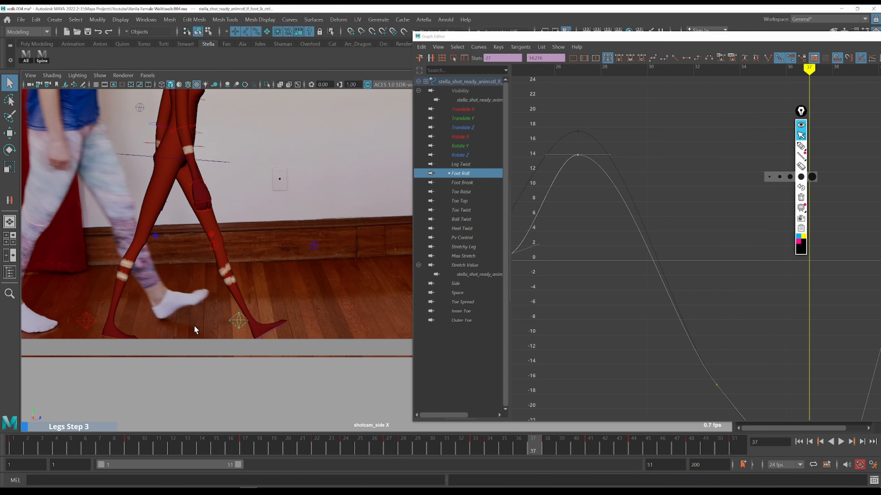
pyautogui.hotkey('alt', ',')
pyautogui.hotkey('alt', ',')
pyautogui.hotkey('alt', ',')
pyautogui.hotkey('alt', '.')
pyautogui.hotkey('alt', '.')
pyautogui.hotkey('alt', ',')
pyautogui.hotkey('alt', ',')
pyautogui.hotkey('alt', ',')
# Raise the Translate Y key at frame 33 to about 1.015
pyautogui.click(481, 119)
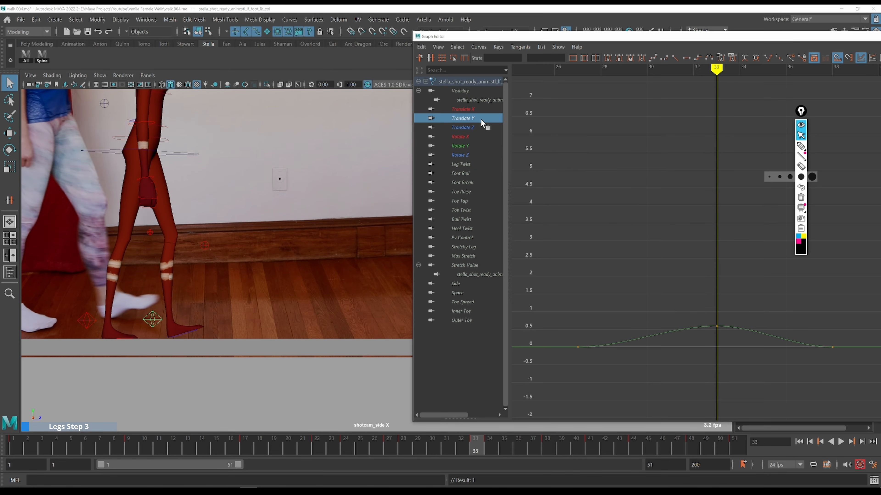
pyautogui.moveTo(692, 277); pyautogui.dragTo(731, 337)
pyautogui.press('f')
pyautogui.scroll(-2, 734, 336)
pyautogui.press('w')
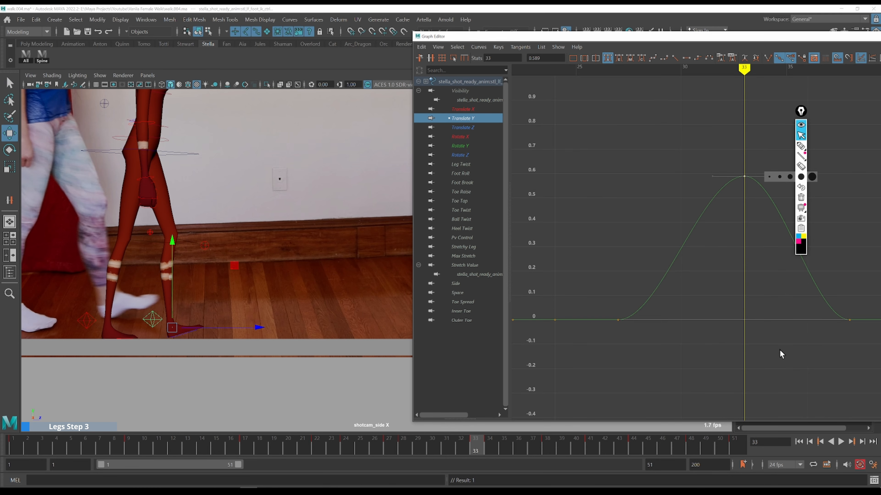
pyautogui.keyDown('shift'); pyautogui.moveTo(780, 349); pyautogui.dragTo(788, 238, button='middle'); pyautogui.keyUp('shift')
pyautogui.keyDown('alt'); pyautogui.keyDown('shift'); pyautogui.moveTo(789, 239); pyautogui.dragTo(784, 282, button='right'); pyautogui.keyUp('shift'); pyautogui.keyUp('alt')
pyautogui.press(',')
# Step through frames 32 to 36 reviewing the raised foot against the reference
pyautogui.hotkey('alt', '.')
pyautogui.hotkey('alt', '.')
pyautogui.hotkey('alt', '.')
pyautogui.hotkey('alt', '.')
pyautogui.hotkey('alt', '.')
pyautogui.hotkey('alt', '.')
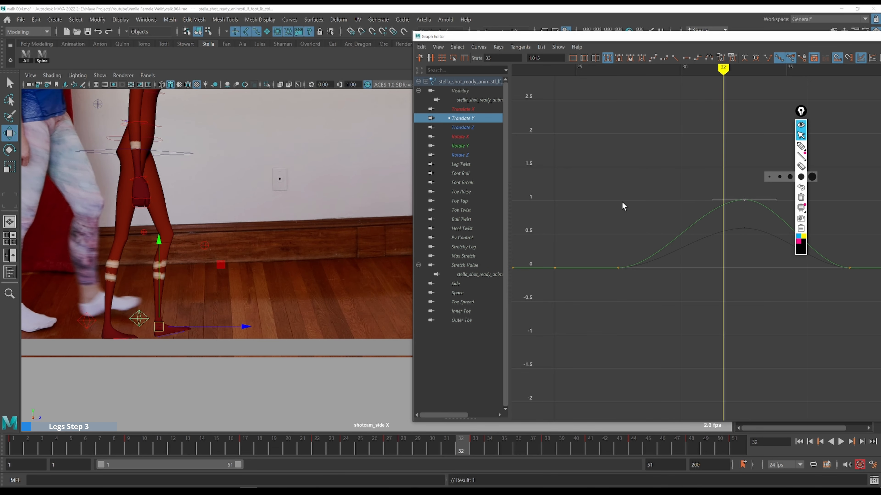
pyautogui.hotkey('alt', '.')
pyautogui.hotkey('alt', '.')
pyautogui.hotkey('alt', '.')
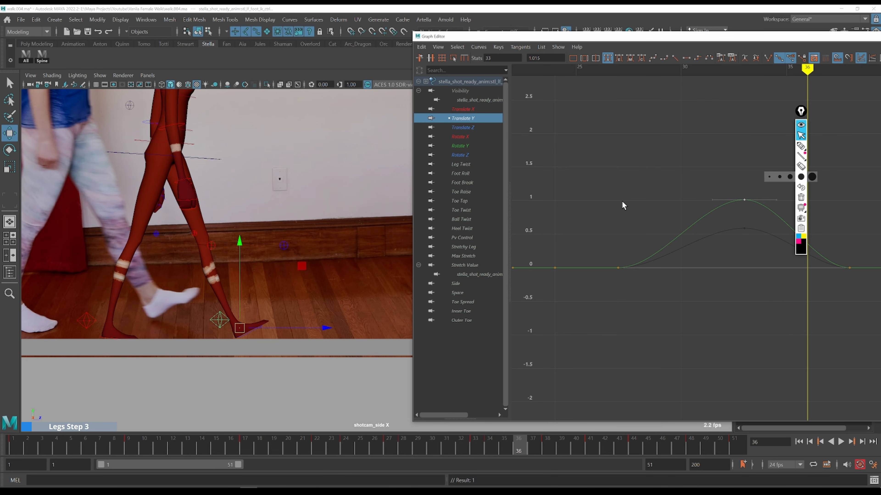
pyautogui.hotkey('alt', '.')
pyautogui.hotkey('alt', '.')
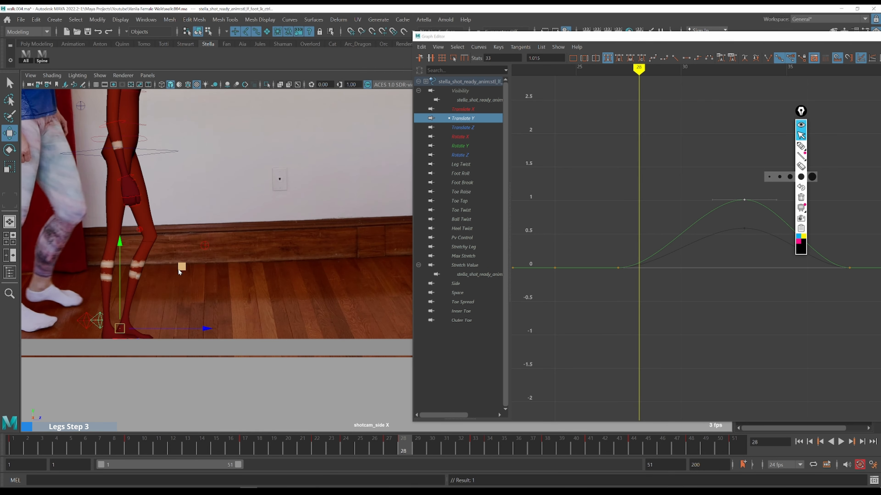
# Close the Graph Editor, zoom the side view in on the feet and step through frames 27 to 30
pyautogui.moveTo(810, 37); pyautogui.dragTo(695, 33)
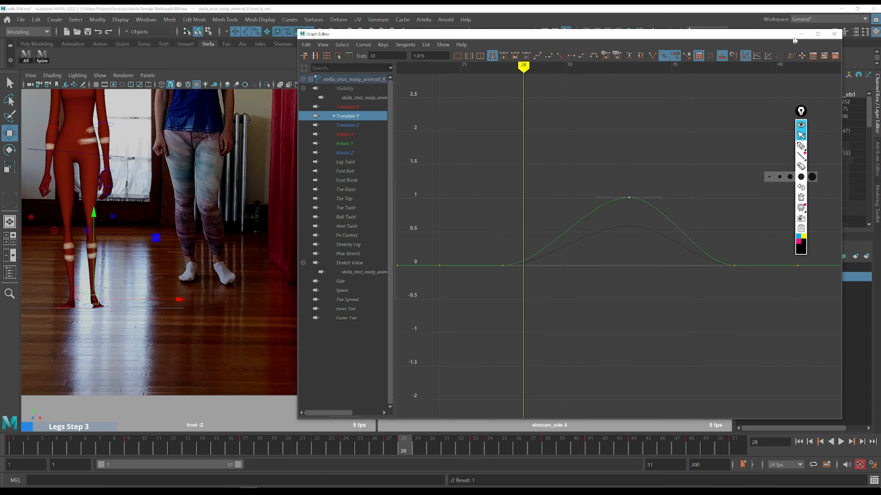
pyautogui.click(801, 36)
pyautogui.press('space')
pyautogui.scroll(5, 310, 369)
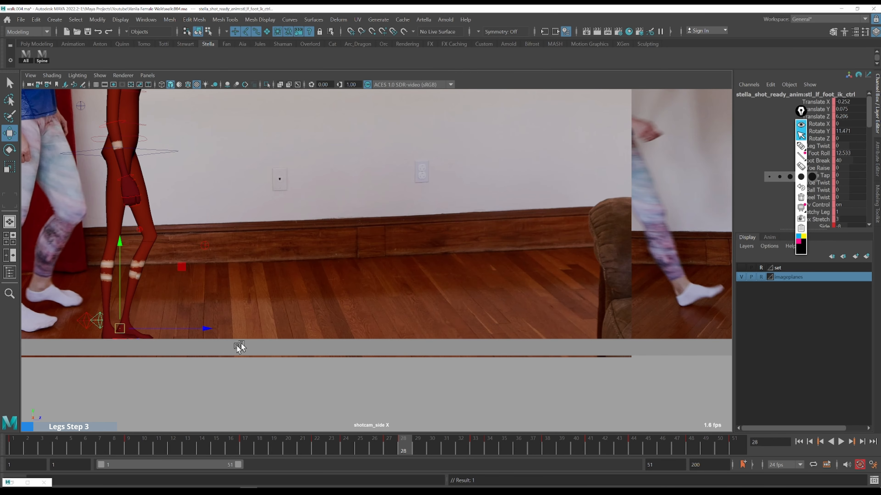
pyautogui.hotkey('alt', '.')
pyautogui.keyDown('alt'); pyautogui.moveTo(309, 369); pyautogui.dragTo(399, 229, button='middle'); pyautogui.keyUp('alt')
pyautogui.scroll(2, 376, 272)
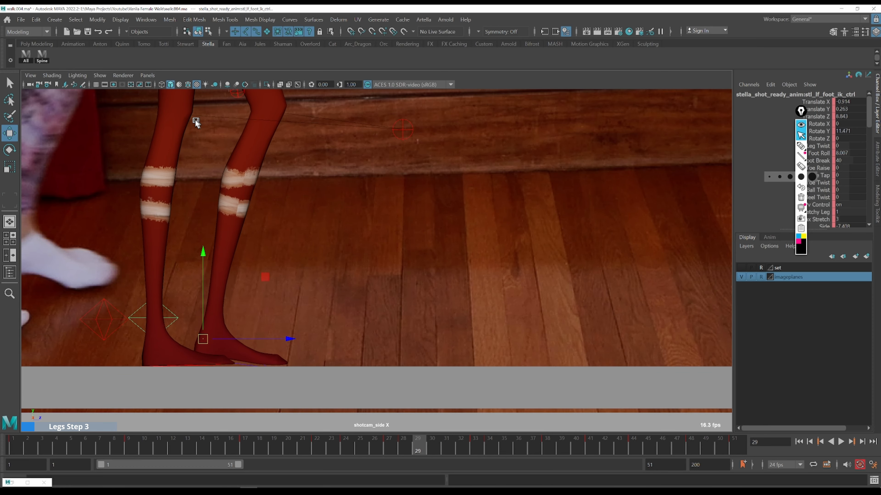
pyautogui.hotkey('alt', ',')
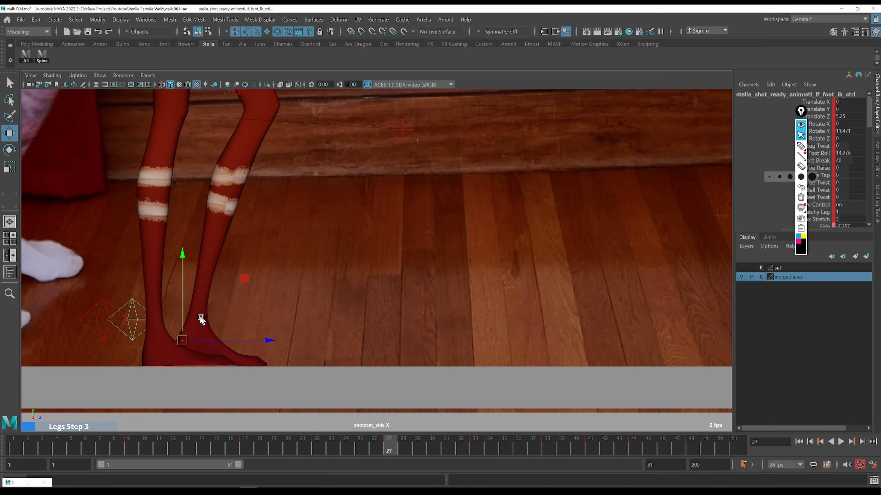
pyautogui.hotkey('alt', '.')
pyautogui.hotkey('alt', '.')
pyautogui.hotkey('alt', '.')
pyautogui.hotkey('alt', '.')
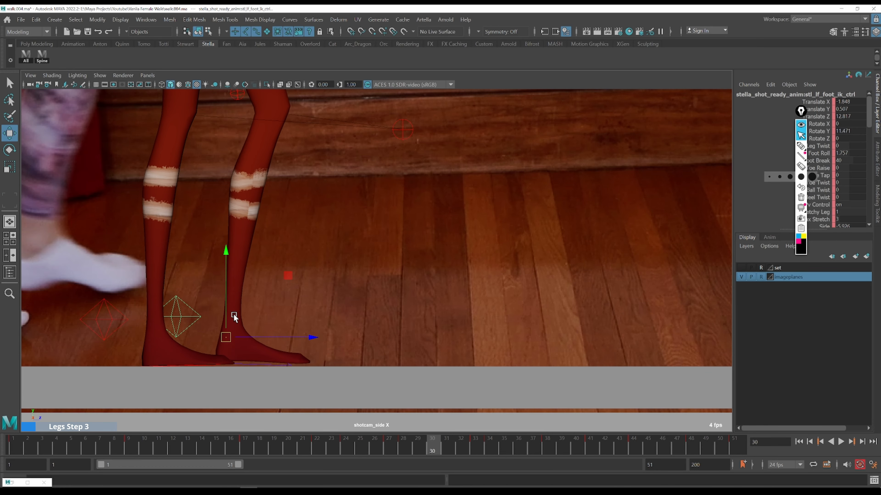
# Mark the toe position with an on-screen dot at each frame from 28 to 37 to trace the foot's path
pyautogui.hotkey('ctrl', 'shift', 'p')
pyautogui.click(286, 327)
pyautogui.hotkey('alt', ',')
pyautogui.click(256, 327)
pyautogui.hotkey('alt', ',')
pyautogui.click(232, 327)
pyautogui.hotkey('alt', ',')
pyautogui.click(214, 324)
pyautogui.hotkey('alt', ',')
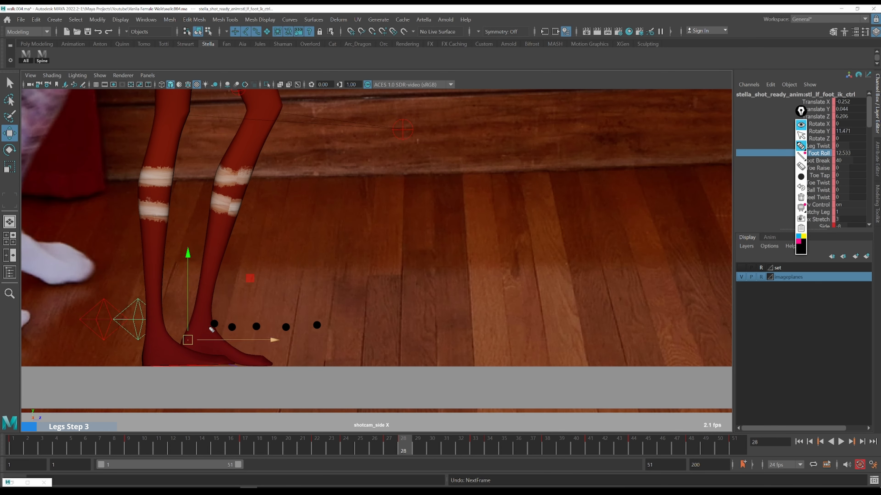
pyautogui.click(202, 323)
pyautogui.hotkey('alt', ',')
pyautogui.click(198, 322)
pyautogui.hotkey('ctrl', 'shift', '2')
pyautogui.hotkey('alt', ',')
pyautogui.hotkey('alt', '.')
pyautogui.hotkey('alt', '.')
pyautogui.hotkey('alt', '.')
pyautogui.hotkey('alt', '.')
pyautogui.hotkey('alt', '.')
pyautogui.hotkey('alt', '.')
pyautogui.hotkey('alt', '.')
pyautogui.hotkey('alt', '.')
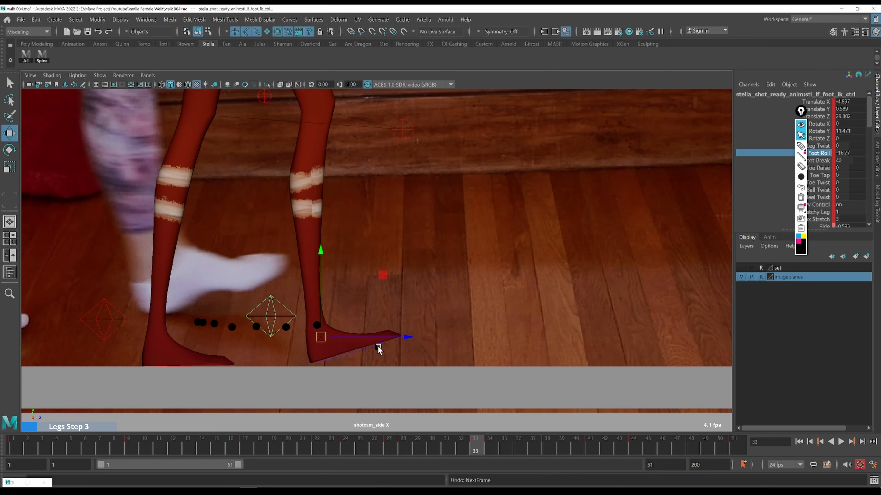
pyautogui.hotkey('ctrl', 'shift', '3')
pyautogui.click(360, 325)
pyautogui.hotkey('ctrl', 'shift', '2')
pyautogui.hotkey('alt', '.')
pyautogui.hotkey('ctrl', 'shift', '3')
pyautogui.click(420, 327)
pyautogui.hotkey('ctrl', 'shift', '2')
pyautogui.hotkey('alt', '.')
pyautogui.hotkey('ctrl', 'shift', '3')
pyautogui.click(478, 326)
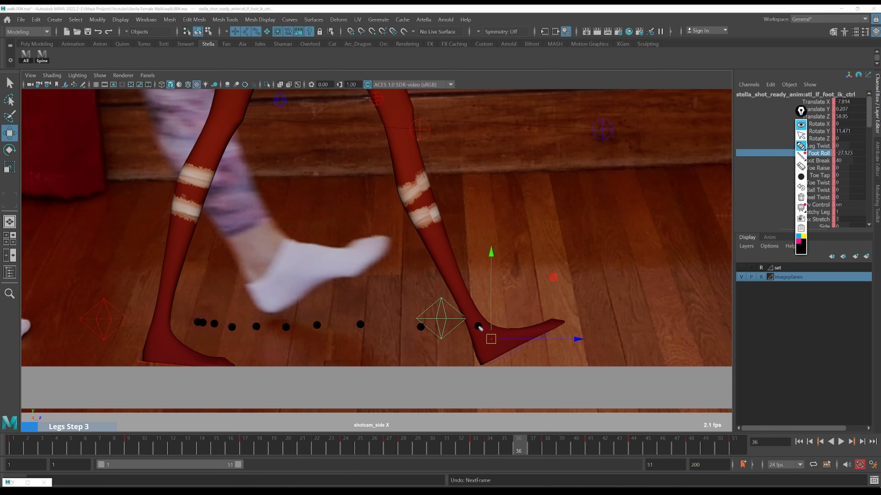
pyautogui.hotkey('ctrl', 'shift', '2')
pyautogui.hotkey('alt', '.')
pyautogui.hotkey('ctrl', 'shift', '3')
pyautogui.click(527, 328)
pyautogui.hotkey('ctrl', 'shift', '2')
pyautogui.hotkey('alt', '.')
pyautogui.hotkey('ctrl', 'shift', '3')
pyautogui.click(547, 330)
pyautogui.hotkey('ctrl', 'shift', '2')
pyautogui.hotkey('alt', ',')
pyautogui.hotkey('alt', ',')
pyautogui.hotkey('alt', ',')
pyautogui.hotkey('alt', ',')
pyautogui.hotkey('alt', ',')
pyautogui.hotkey('alt', ',')
pyautogui.hotkey('alt', ',')
pyautogui.hotkey('alt', ',')
pyautogui.hotkey('alt', ',')
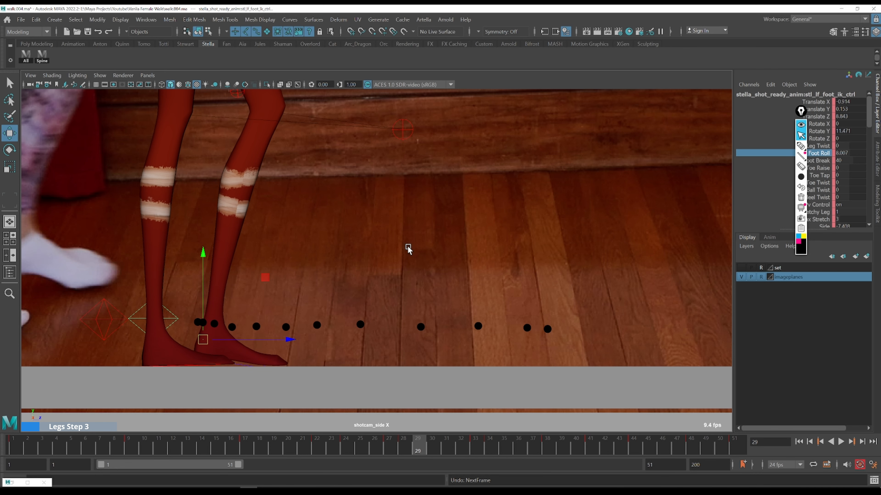
# Open the Graph Editor on the foot control's Translate Y curve and raise its frame 30 key to about 1.3
pyautogui.hotkey('ctrl', 'g')
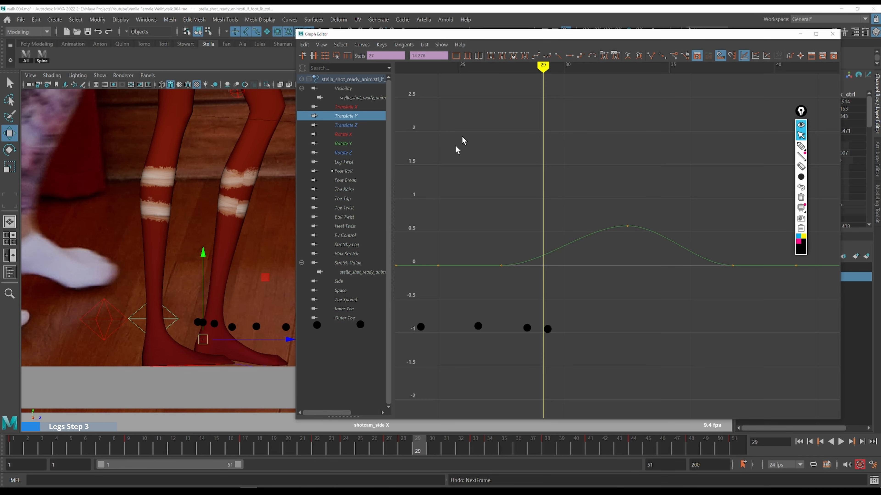
pyautogui.moveTo(527, 34); pyautogui.dragTo(545, 31)
pyautogui.press('k')
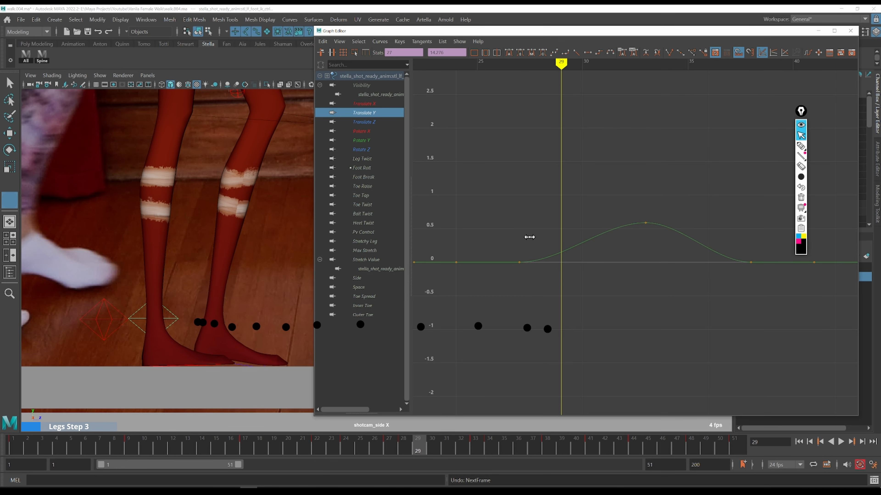
pyautogui.click(529, 236)
pyautogui.hotkey('alt', '.')
pyautogui.hotkey('alt', '.')
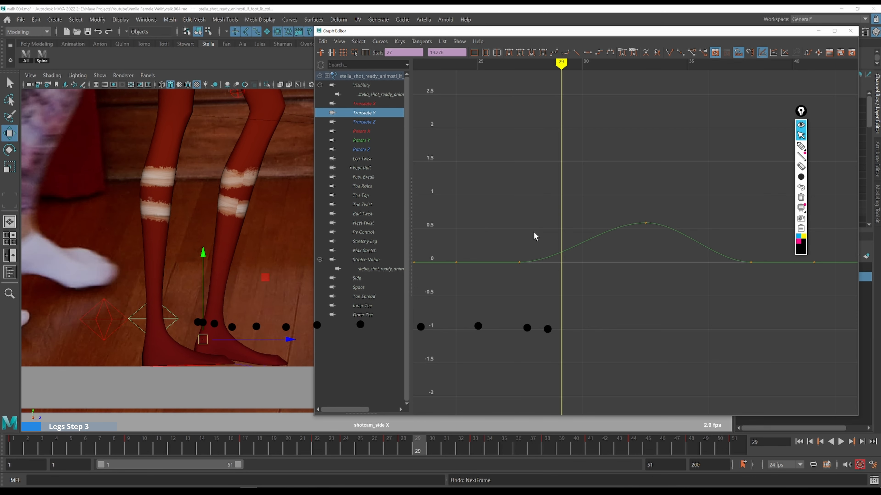
pyautogui.hotkey('alt', '.')
pyautogui.moveTo(558, 206); pyautogui.dragTo(612, 275)
pyautogui.middleClick(578, 243)
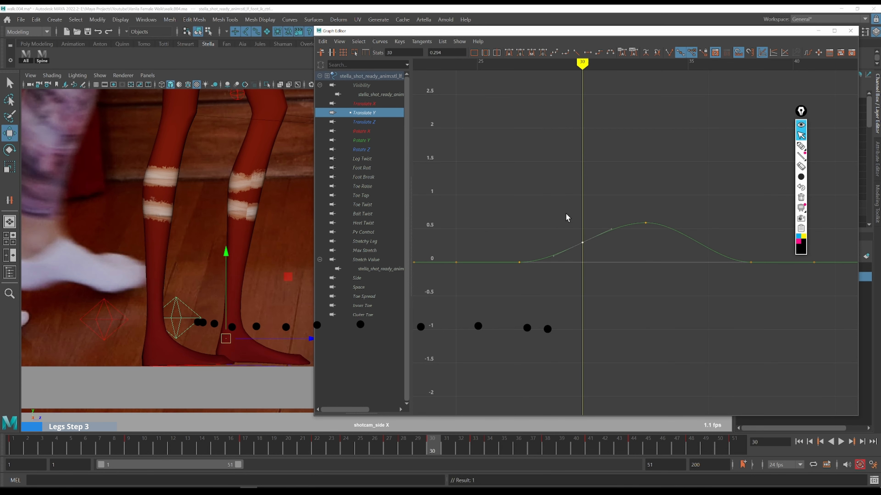
pyautogui.moveTo(603, 267); pyautogui.dragTo(606, 200, button='middle')
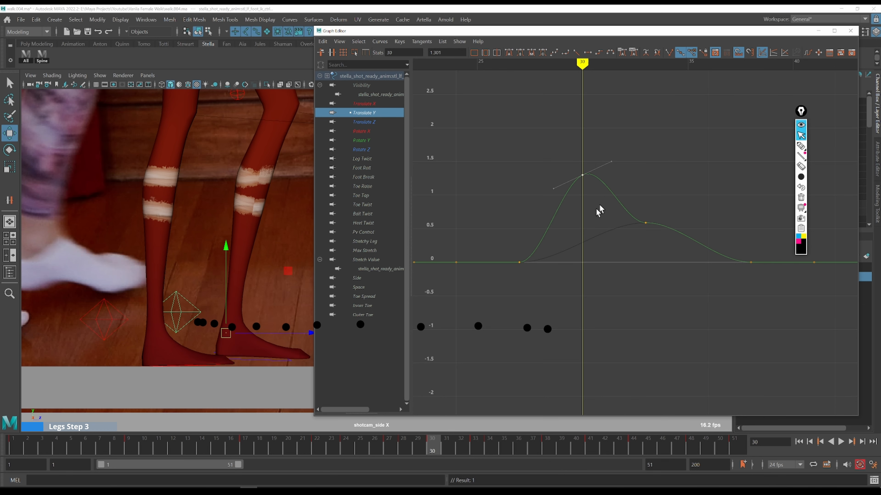
# Raise the Translate Y key at frame 33 to about 1.26
pyautogui.press(',')
pyautogui.hotkey('alt', '.')
pyautogui.moveTo(509, 245); pyautogui.dragTo(554, 280)
pyautogui.hotkey('alt', '.')
pyautogui.hotkey('alt', '.')
pyautogui.hotkey('alt', '.')
pyautogui.hotkey('alt', '.')
pyautogui.hotkey('alt', '.')
pyautogui.moveTo(445, 32); pyautogui.dragTo(565, 37)
pyautogui.moveTo(735, 190); pyautogui.dragTo(784, 245)
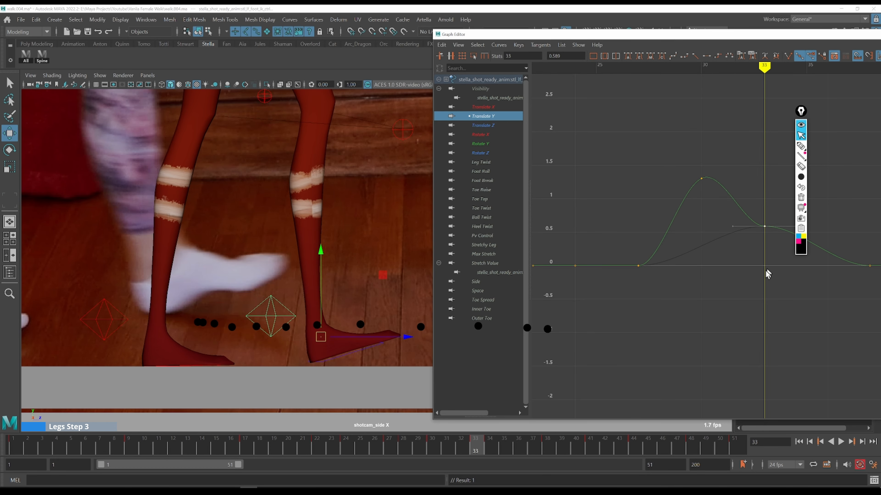
pyautogui.moveTo(764, 262); pyautogui.dragTo(757, 230, button='middle')
pyautogui.press('k')
pyautogui.click(694, 164)
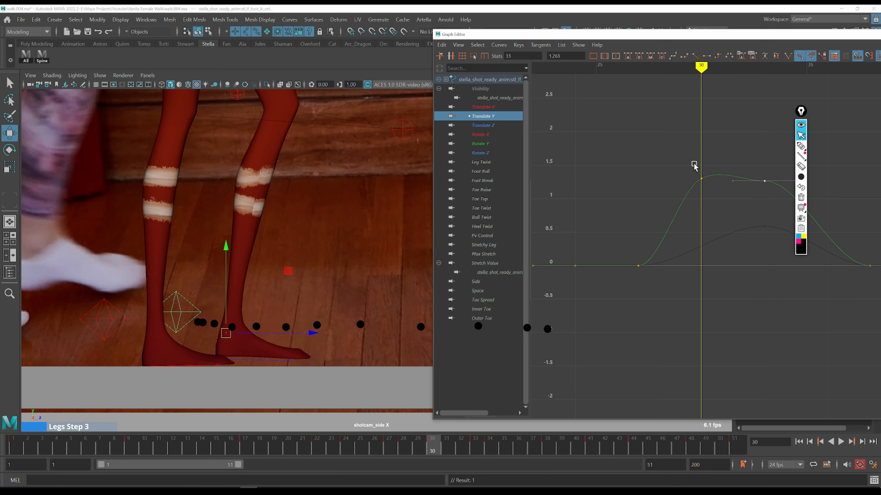
# Step through frames 31 to 34 checking the lifted foot against the reference footage
pyautogui.hotkey('alt', '.')
pyautogui.hotkey('alt', '.')
pyautogui.hotkey('alt', '.')
pyautogui.hotkey('alt', '.')
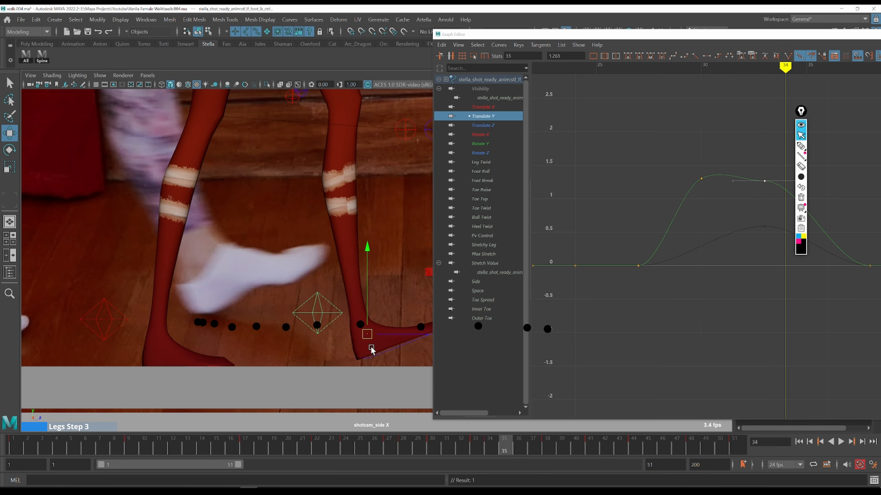
pyautogui.hotkey('alt', '.')
pyautogui.keyDown('alt'); pyautogui.moveTo(741, 221); pyautogui.dragTo(654, 215, button='middle'); pyautogui.keyUp('alt')
pyautogui.press('k')
pyautogui.click(609, 162)
pyautogui.moveTo(591, 146); pyautogui.dragTo(684, 208)
pyautogui.press('t')
pyautogui.click(660, 224)
pyautogui.hotkey('ctrl', 'z')
pyautogui.hotkey('ctrl', 'z')
# Change the tangents of the Translate Y keys at frames 30 and 33 to straighten the curve between them
pyautogui.moveTo(586, 145); pyautogui.dragTo(638, 196)
pyautogui.moveTo(630, 155); pyautogui.dragTo(629, 159)
pyautogui.moveTo(578, 119); pyautogui.dragTo(716, 209)
pyautogui.click(628, 58)
pyautogui.click(654, 250)
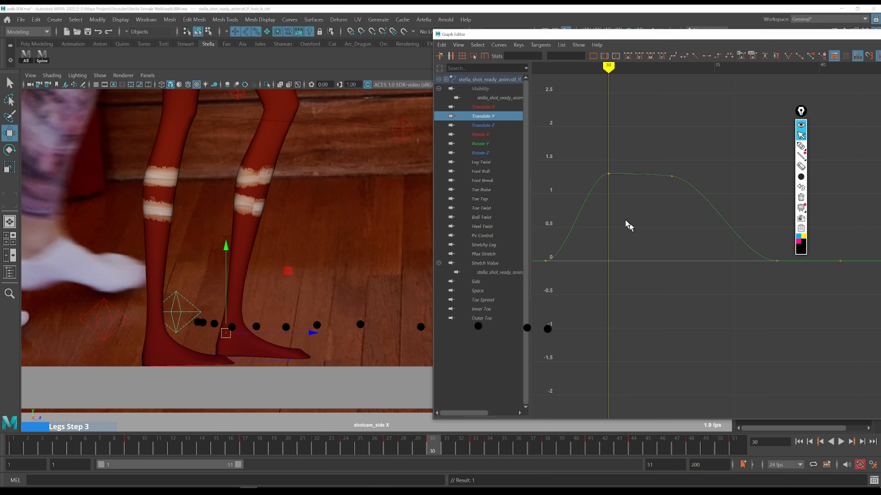
# Step through frames 30 to 34 again, comparing the foot's height with the reference walker
pyautogui.press('k')
pyautogui.click(550, 197)
pyautogui.hotkey('alt', '.')
pyautogui.hotkey('alt', '.')
pyautogui.hotkey('alt', '.')
pyautogui.hotkey('alt', '.')
pyautogui.hotkey('alt', '.')
pyautogui.hotkey('alt', '.')
pyautogui.hotkey('alt', '.')
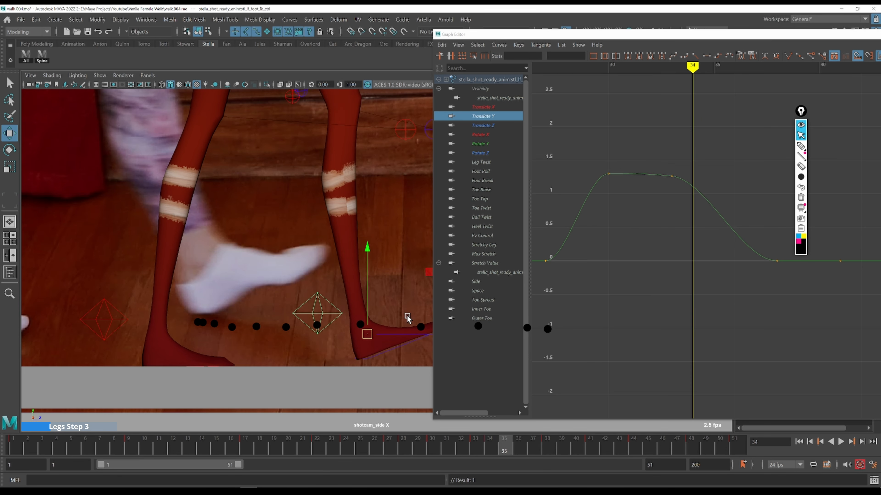
pyautogui.hotkey('alt', '.')
pyautogui.keyDown('alt'); pyautogui.moveTo(364, 269); pyautogui.dragTo(290, 274, button='middle'); pyautogui.keyUp('alt')
pyautogui.hotkey('alt', '.')
pyautogui.press('[')
pyautogui.moveTo(578, 34); pyautogui.dragTo(727, 29)
pyautogui.click(417, 441)
pyautogui.hotkey('alt', '.')
pyautogui.hotkey('alt', '.')
pyautogui.hotkey('alt', '.')
pyautogui.hotkey('alt', '.')
pyautogui.hotkey('alt', '.')
pyautogui.hotkey('alt', '.')
pyautogui.hotkey('alt', '.')
pyautogui.hotkey('alt', '.')
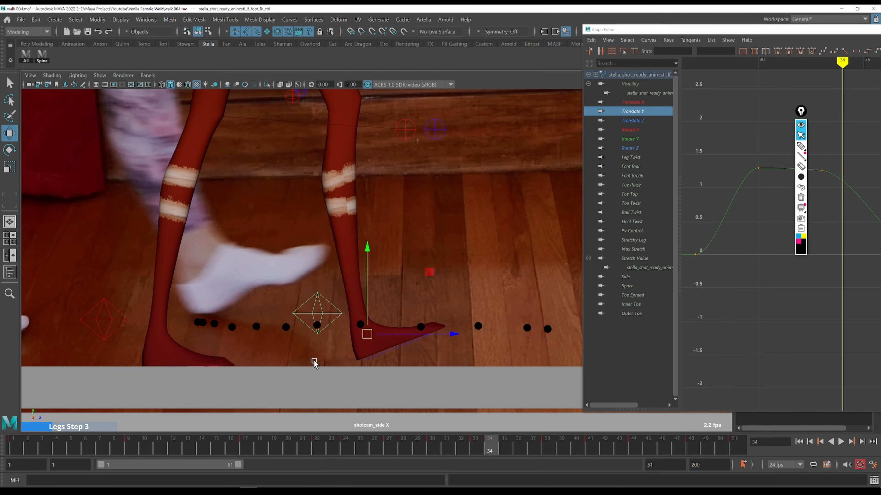
# Switch the viewport to the front camera and step through frames 21 to 26 against the reference
pyautogui.hotkey('alt', ',')
pyautogui.hotkey('alt', ',')
pyautogui.hotkey('alt', ',')
pyautogui.hotkey('alt', ',')
pyautogui.hotkey('alt', ',')
pyautogui.hotkey('alt', ',')
pyautogui.hotkey('alt', ',')
pyautogui.hotkey('alt', ',')
pyautogui.hotkey('alt', ',')
pyautogui.hotkey('alt', ',')
pyautogui.hotkey('alt', ',')
pyautogui.hotkey('alt', ',')
pyautogui.hotkey('alt', ',')
pyautogui.hotkey('alt', ',')
pyautogui.hotkey('alt', ',')
pyautogui.hotkey('alt', ',')
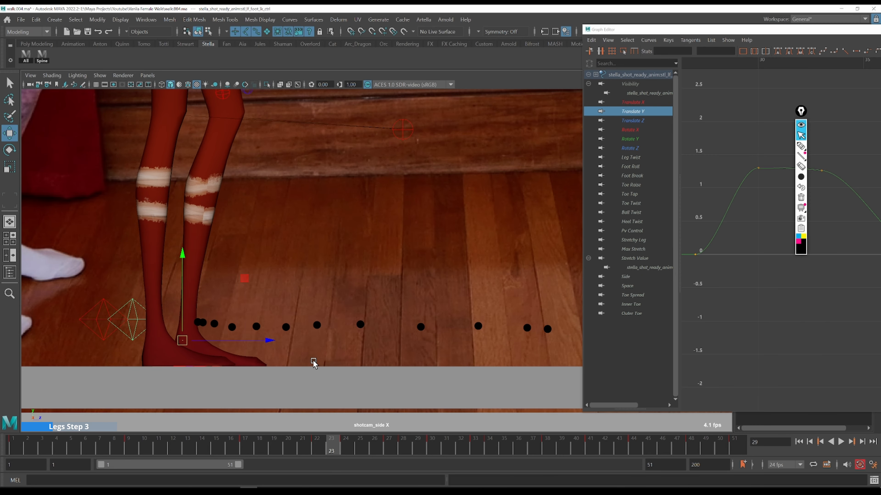
pyautogui.press('space')
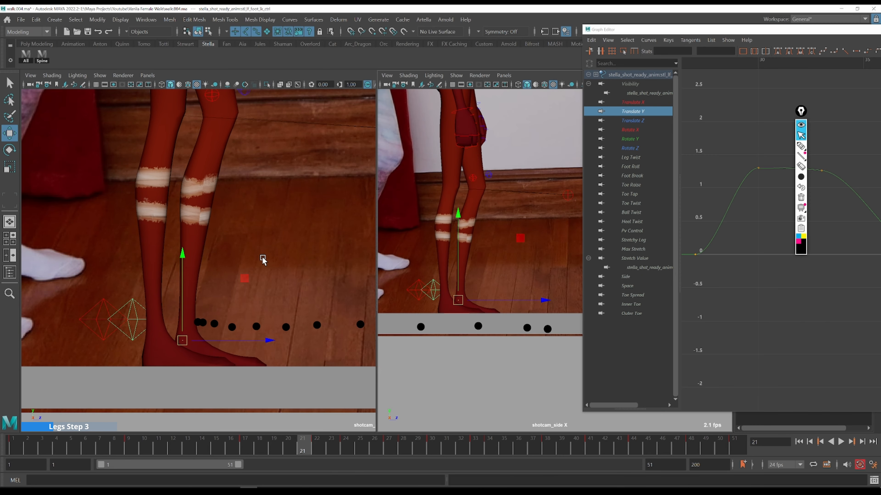
pyautogui.press('space')
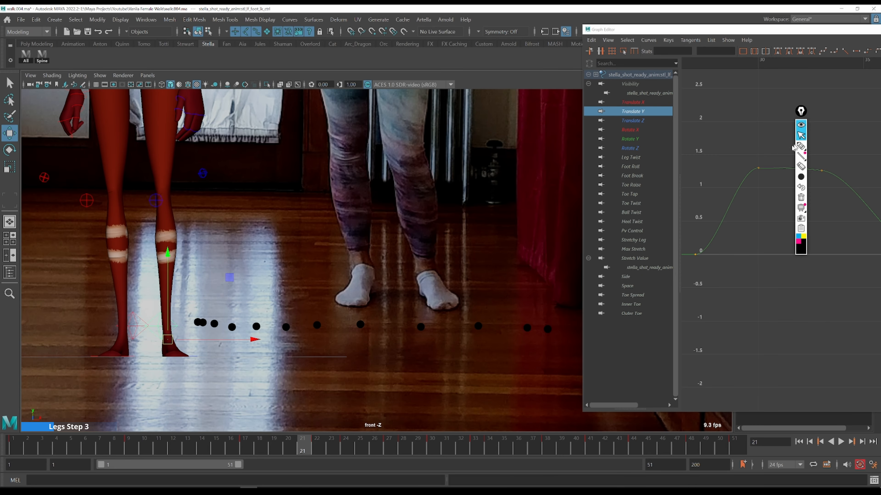
pyautogui.click(257, 441)
pyautogui.hotkey('alt', '.')
pyautogui.hotkey('alt', '.')
pyautogui.hotkey('alt', '.')
pyautogui.hotkey('alt', '.')
pyautogui.hotkey('alt', '.')
pyautogui.hotkey('alt', '.')
pyautogui.hotkey('alt', '.')
pyautogui.hotkey('alt', '.')
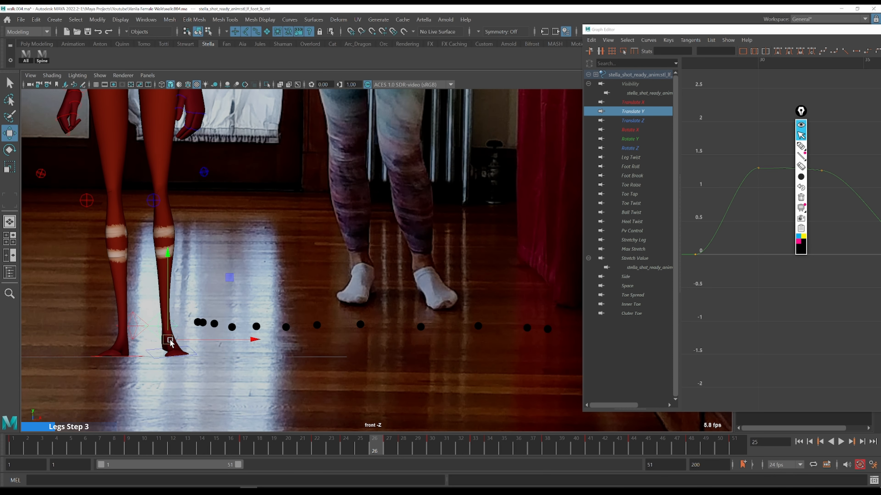
# Lower the Side attribute key at frame 24 to about -1.24
pyautogui.click(626, 276)
pyautogui.press('f')
pyautogui.keyDown('alt'); pyautogui.moveTo(749, 264); pyautogui.dragTo(712, 272, button='middle'); pyautogui.keyUp('alt')
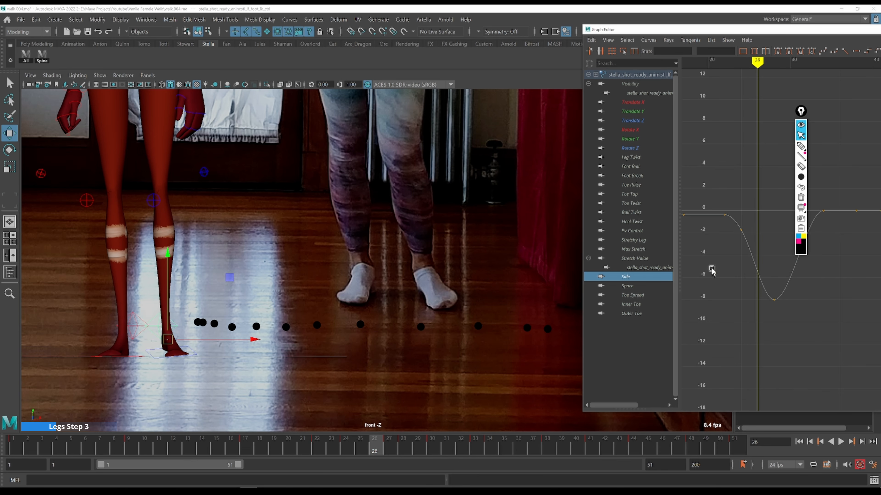
pyautogui.press(',')
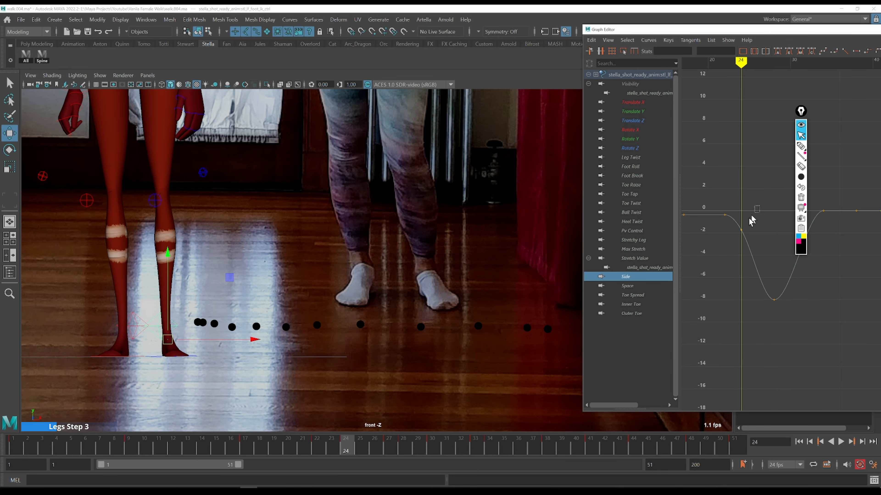
pyautogui.moveTo(760, 224); pyautogui.dragTo(756, 217, button='middle')
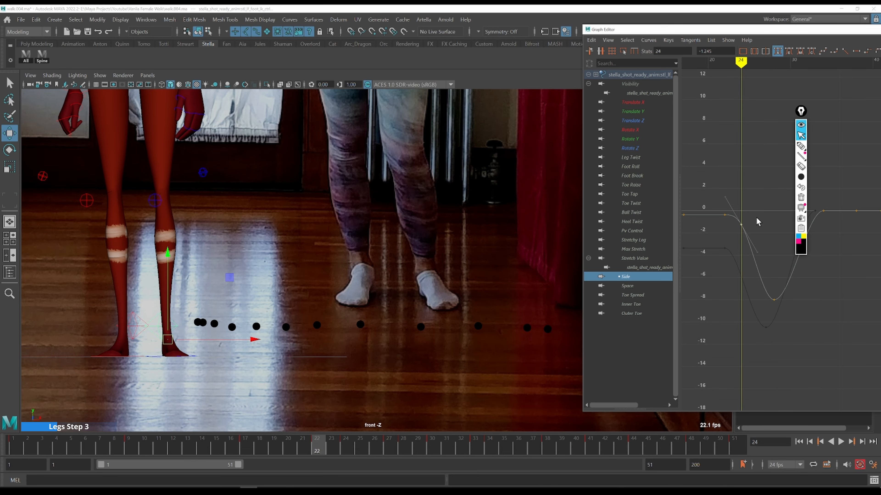
pyautogui.press(',')
pyautogui.press('.')
pyautogui.press('.')
pyautogui.press('.')
pyautogui.press('.')
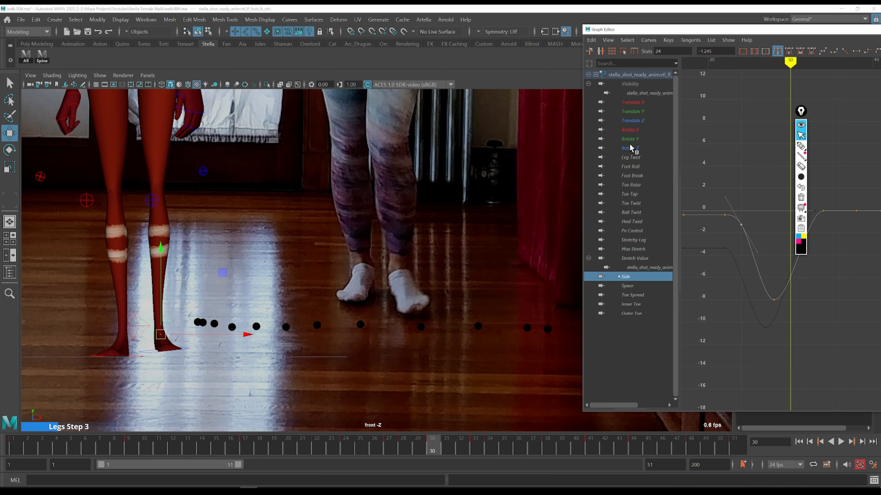
# Lower the Translate X key at frame 33 to about -7.26
pyautogui.click(636, 103)
pyautogui.moveTo(802, 112); pyautogui.dragTo(864, 101)
pyautogui.moveTo(817, 237); pyautogui.dragTo(775, 285)
pyautogui.keyDown('alt'); pyautogui.moveTo(763, 271); pyautogui.dragTo(686, 262, button='middle'); pyautogui.keyUp('alt')
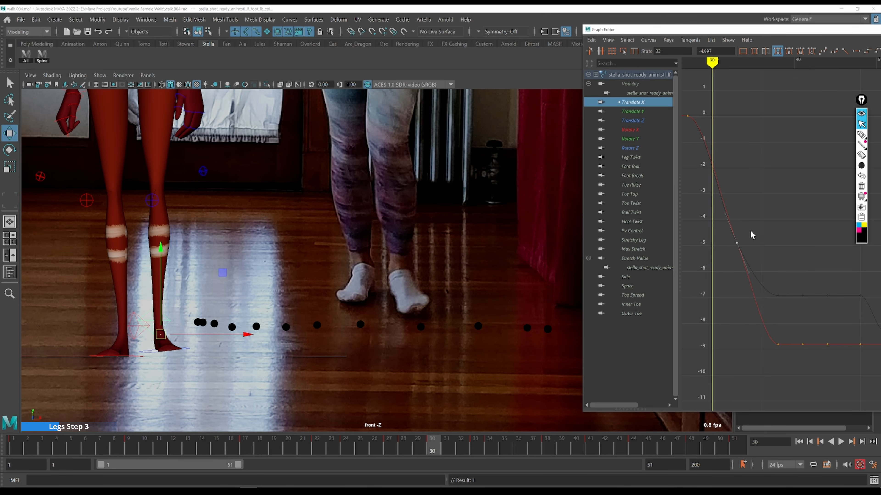
pyautogui.press('.')
pyautogui.press('.')
pyautogui.press('.')
pyautogui.press('.')
pyautogui.press('.')
pyautogui.press('.')
pyautogui.press('.')
pyautogui.press(',')
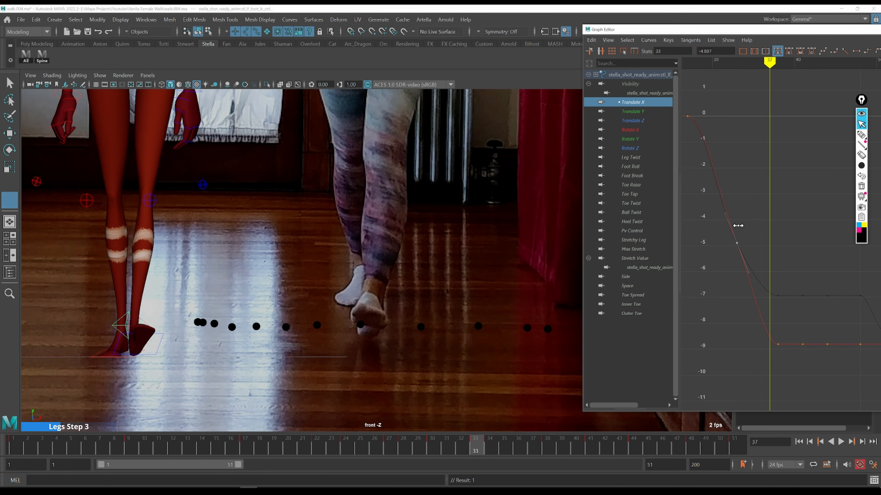
pyautogui.keyDown('shift'); pyautogui.moveTo(764, 193); pyautogui.dragTo(750, 262, button='middle'); pyautogui.keyUp('shift')
pyautogui.press(',')
# Step through frames 32 to 38 in the front view comparing the foot's sideways travel with the reference
pyautogui.hotkey('alt', '.')
pyautogui.hotkey('alt', '.')
pyautogui.hotkey('alt', '.')
pyautogui.hotkey('alt', '.')
pyautogui.hotkey('alt', '.')
pyautogui.hotkey('alt', '.')
pyautogui.hotkey('alt', '.')
pyautogui.hotkey('alt', '.')
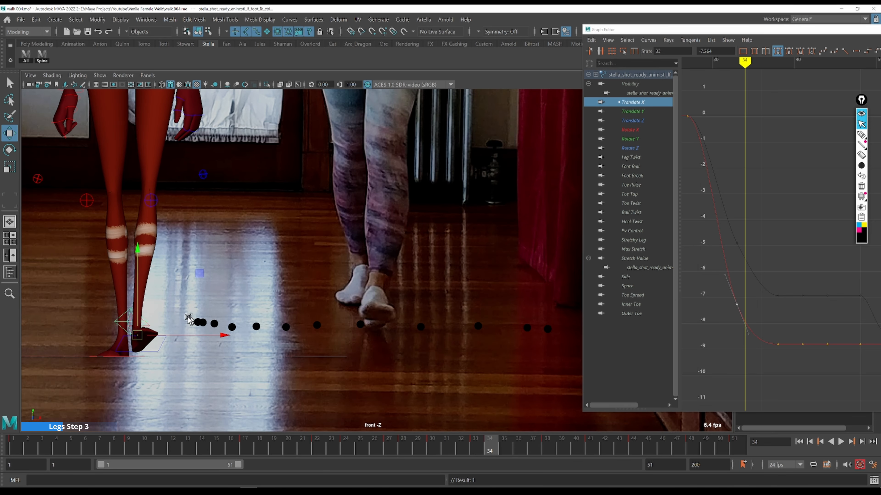
pyautogui.hotkey('alt', '.')
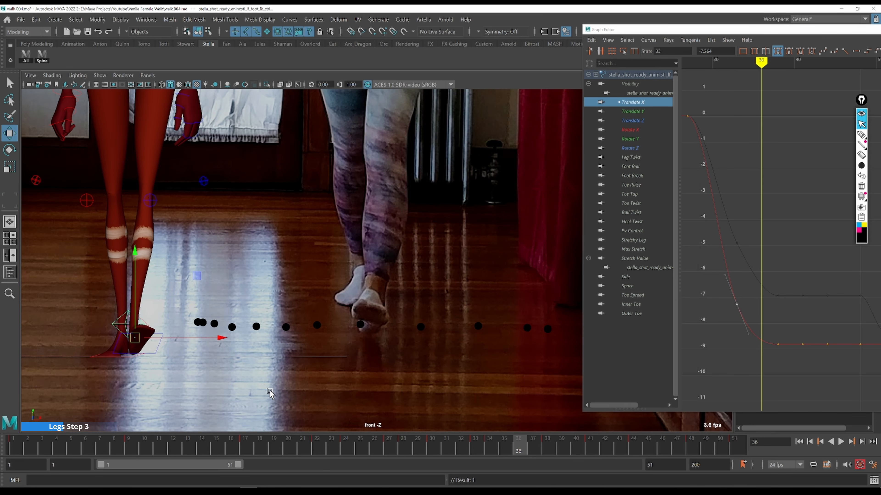
pyautogui.hotkey('alt', '.')
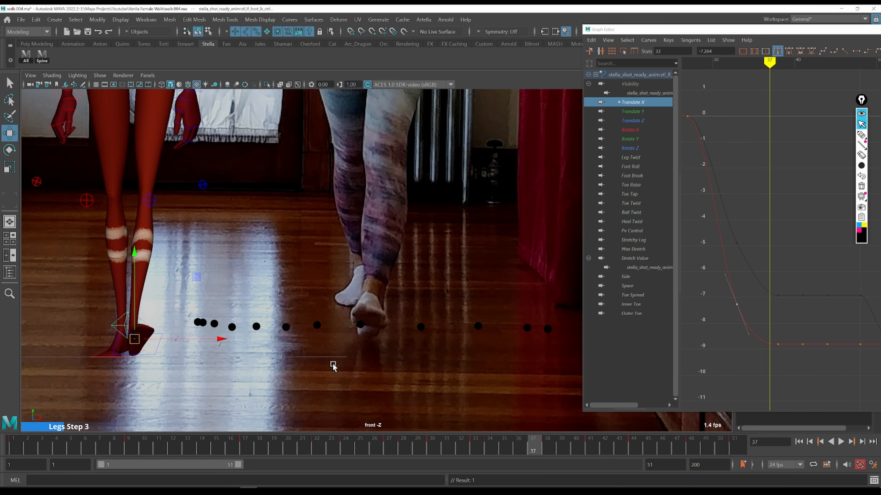
pyautogui.hotkey('alt', '.')
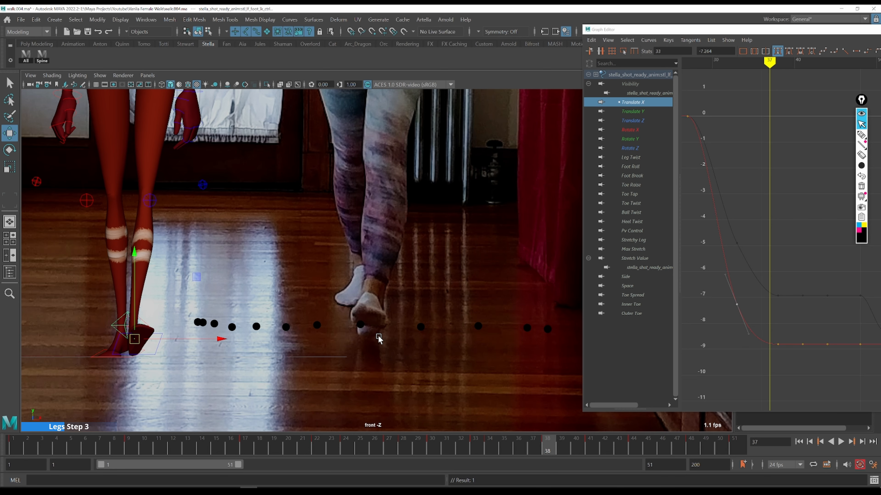
pyautogui.hotkey('alt', ',')
pyautogui.hotkey('alt', ',')
pyautogui.hotkey('alt', ',')
pyautogui.hotkey('alt', ',')
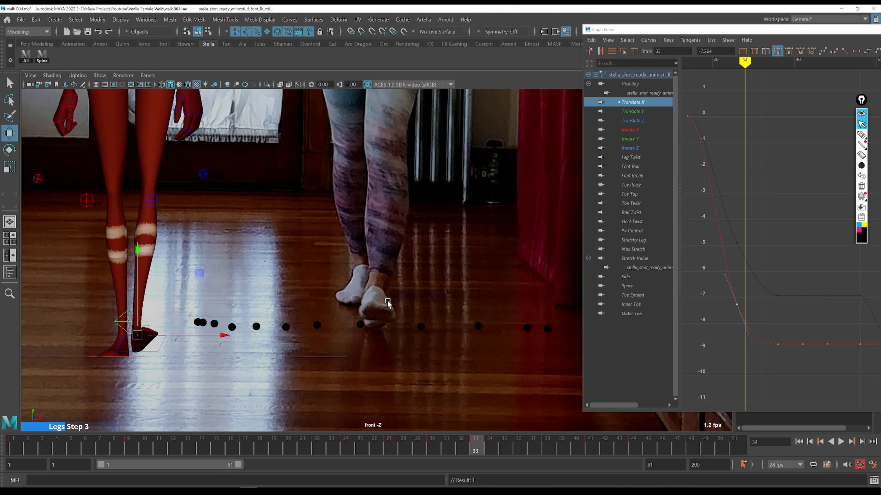
pyautogui.hotkey('alt', ',')
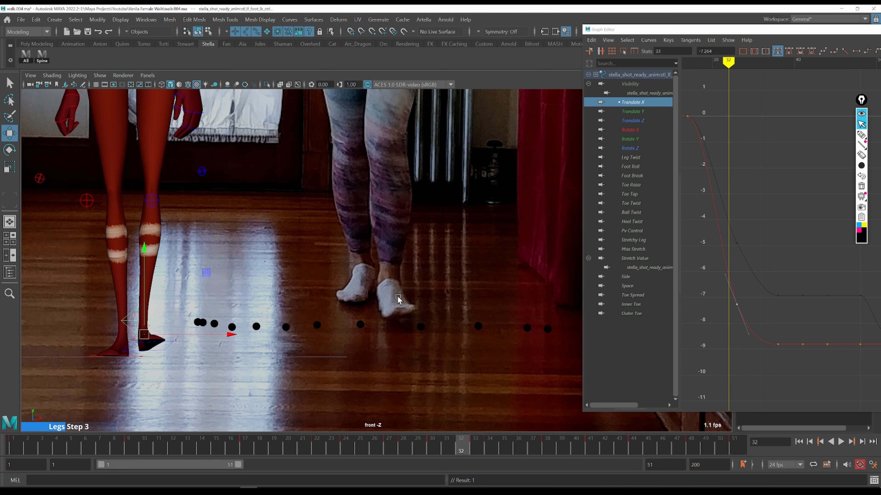
pyautogui.hotkey('alt', '.')
pyautogui.hotkey('alt', ',')
pyautogui.hotkey('alt', '.')
pyautogui.hotkey('alt', '.')
pyautogui.hotkey('alt', ',')
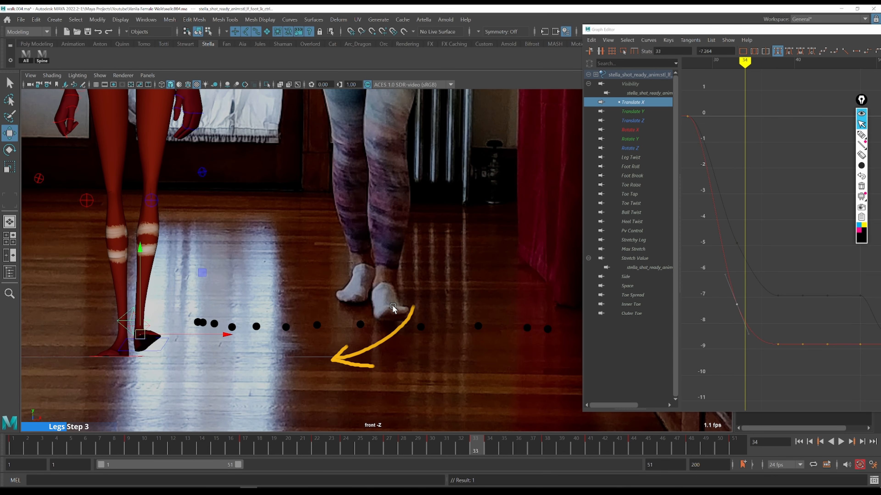
pyautogui.hotkey('alt', '.')
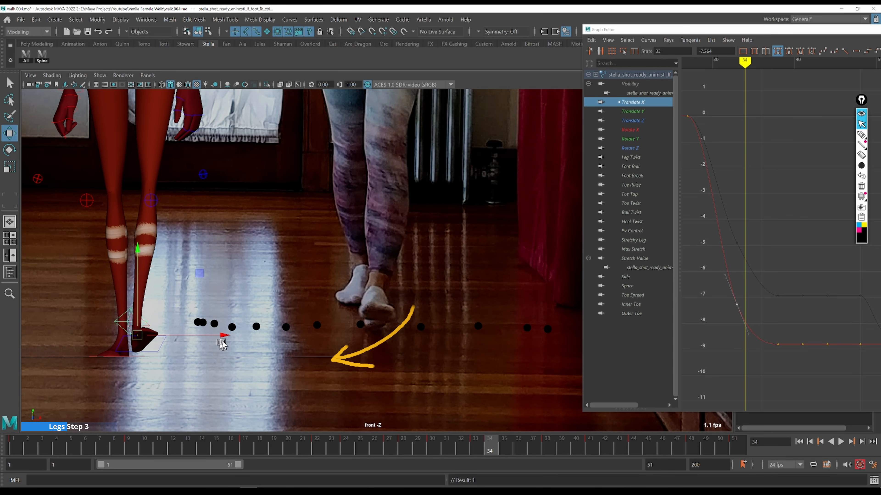
# Set the Rotate Y key at frame 31 to about 10.99
pyautogui.click(652, 139)
pyautogui.moveTo(734, 201); pyautogui.dragTo(782, 315)
pyautogui.press('a')
pyautogui.moveTo(790, 31); pyautogui.dragTo(650, 39)
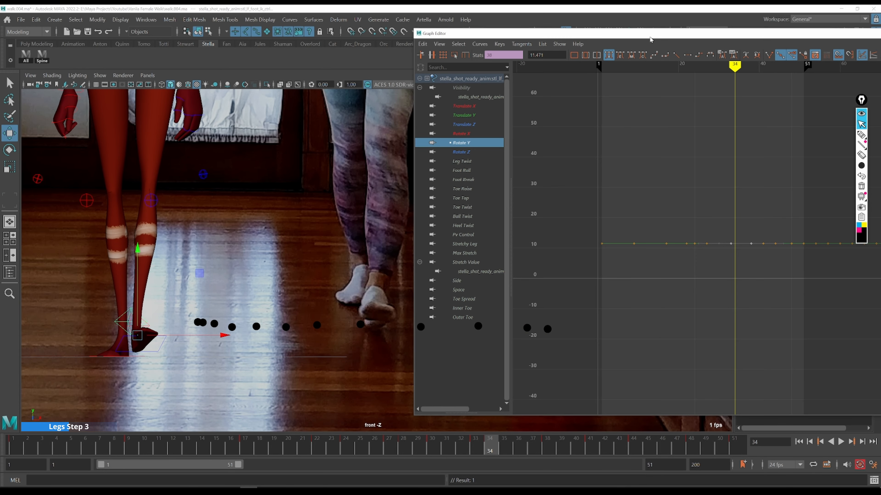
pyautogui.moveTo(733, 228); pyautogui.dragTo(727, 224)
pyautogui.moveTo(727, 225); pyautogui.dragTo(723, 226)
pyautogui.moveTo(763, 238); pyautogui.dragTo(783, 250)
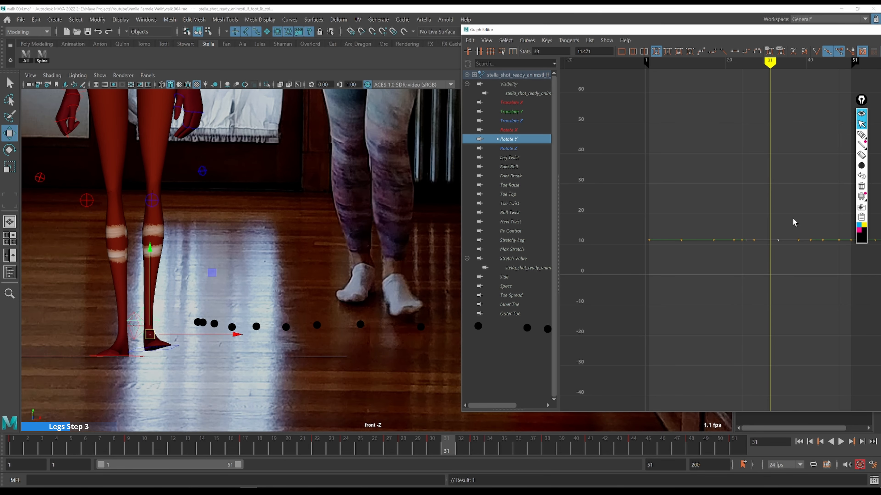
pyautogui.hotkey('ctrl', 'z')
pyautogui.moveTo(784, 259)
pyautogui.keyDown('shift'); pyautogui.mouseDown(button='middle')
pyautogui.moveTo(782, 250)
pyautogui.moveTo(779, 266)
pyautogui.mouseUp(button='middle'); pyautogui.keyUp('shift')
pyautogui.press('f')
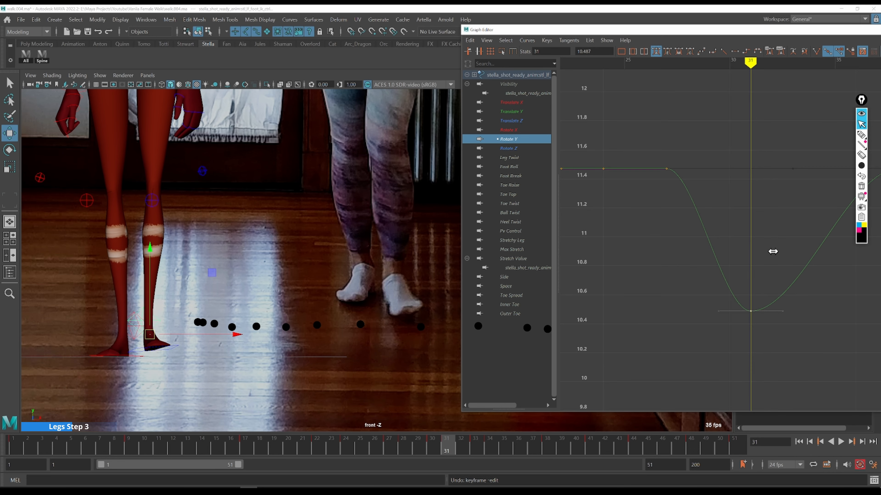
pyautogui.keyDown('shift'); pyautogui.moveTo(756, 324); pyautogui.dragTo(754, 247, button='middle'); pyautogui.keyUp('shift')
pyautogui.keyDown('alt'); pyautogui.moveTo(794, 283); pyautogui.dragTo(623, 278, button='middle'); pyautogui.keyUp('alt')
pyautogui.keyDown('alt'); pyautogui.moveTo(623, 278); pyautogui.dragTo(766, 276, button='right'); pyautogui.keyUp('alt')
# Insert a Rotate Y key at frame 33 and lower it to about 10.68
pyautogui.hotkey('alt', '.')
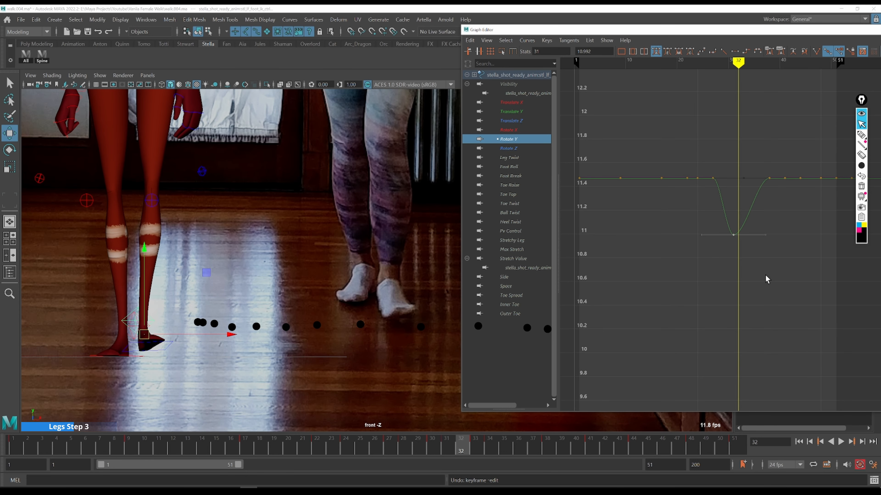
pyautogui.hotkey('alt', '.')
pyautogui.click(747, 227)
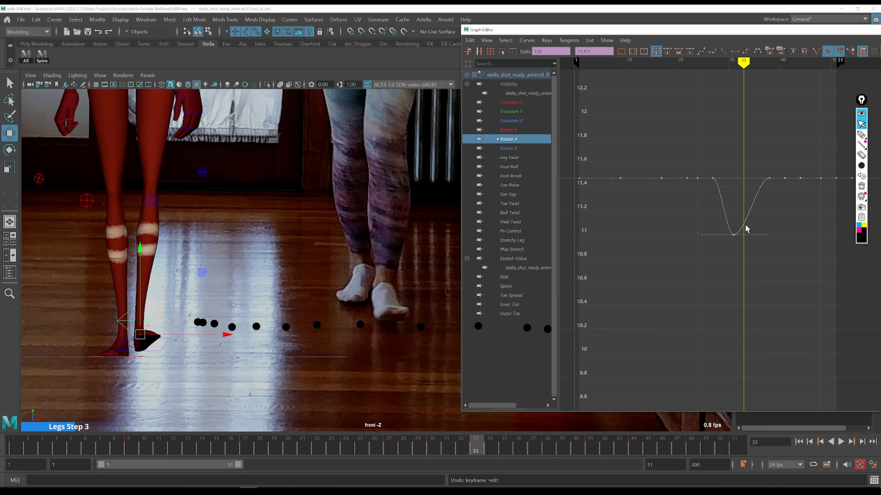
pyautogui.press('i')
pyautogui.middleClick(744, 225)
pyautogui.keyDown('shift'); pyautogui.moveTo(762, 243); pyautogui.dragTo(758, 256, button='middle'); pyautogui.keyUp('shift')
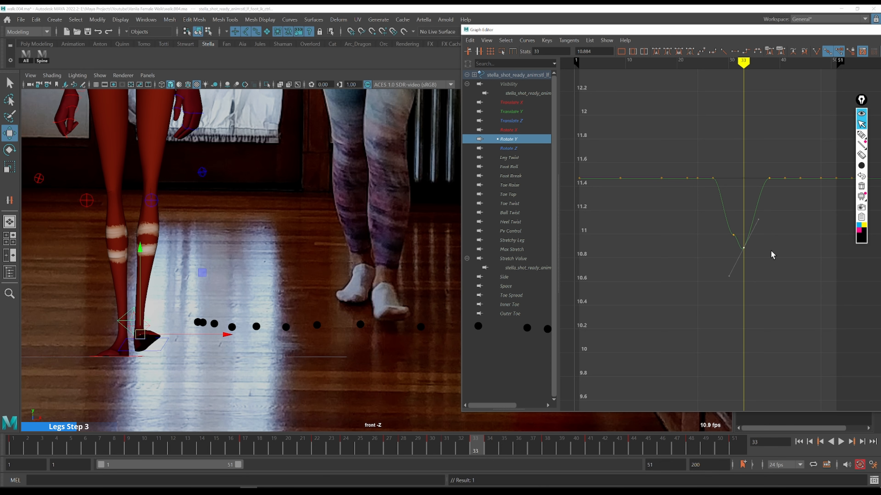
# Lower the Rotate Y key at frame 35 to about 7.45
pyautogui.hotkey('alt', '.')
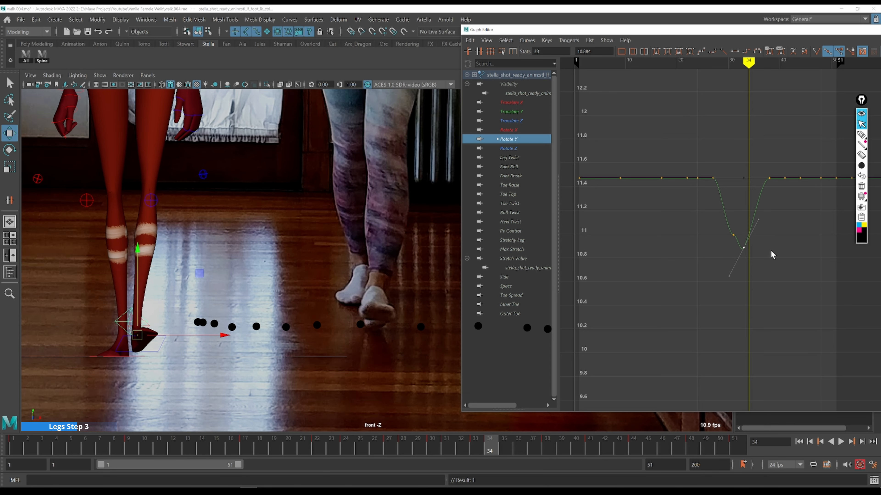
pyautogui.hotkey('alt', '.')
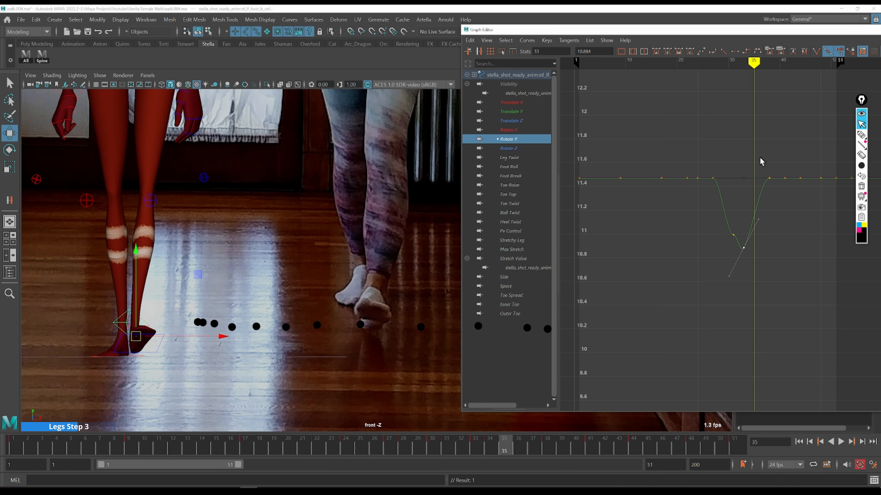
pyautogui.keyDown('shift'); pyautogui.moveTo(781, 209); pyautogui.dragTo(769, 211, button='middle'); pyautogui.keyUp('shift')
pyautogui.keyDown('shift'); pyautogui.moveTo(781, 133); pyautogui.dragTo(781, 250, button='middle'); pyautogui.keyUp('shift')
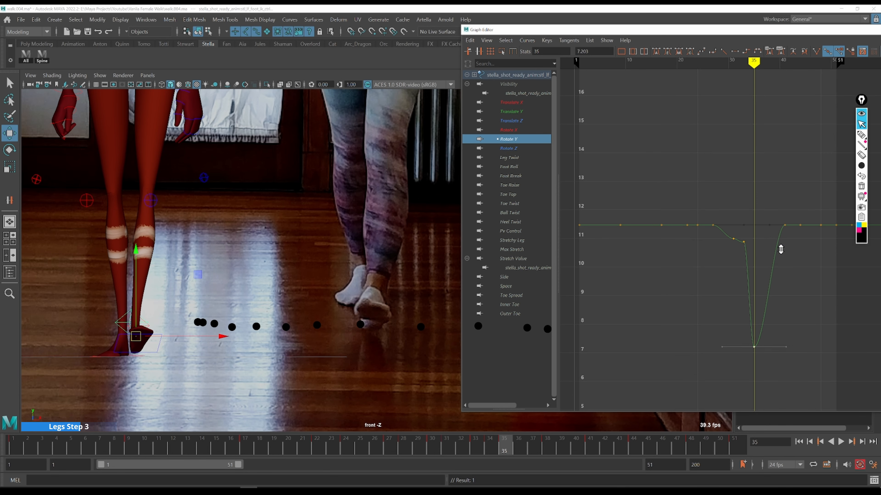
pyautogui.keyDown('shift'); pyautogui.moveTo(780, 249); pyautogui.dragTo(781, 243, button='middle'); pyautogui.keyUp('shift')
pyautogui.keyDown('alt'); pyautogui.moveTo(804, 287); pyautogui.dragTo(751, 238, button='middle'); pyautogui.keyUp('alt')
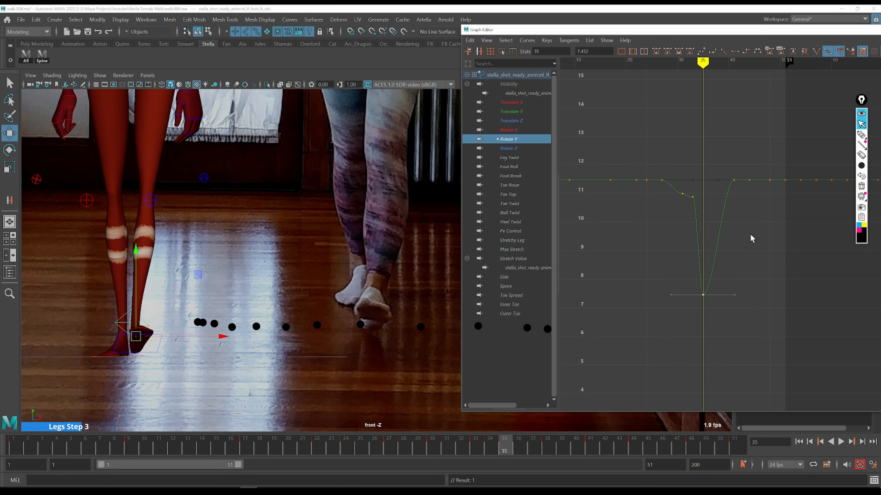
# Lower the next Rotate Y keys after frame 40 to about 7.48, holding the foot's low rotation
pyautogui.hotkey('alt', '.')
pyautogui.hotkey('alt', '.')
pyautogui.hotkey('alt', '.')
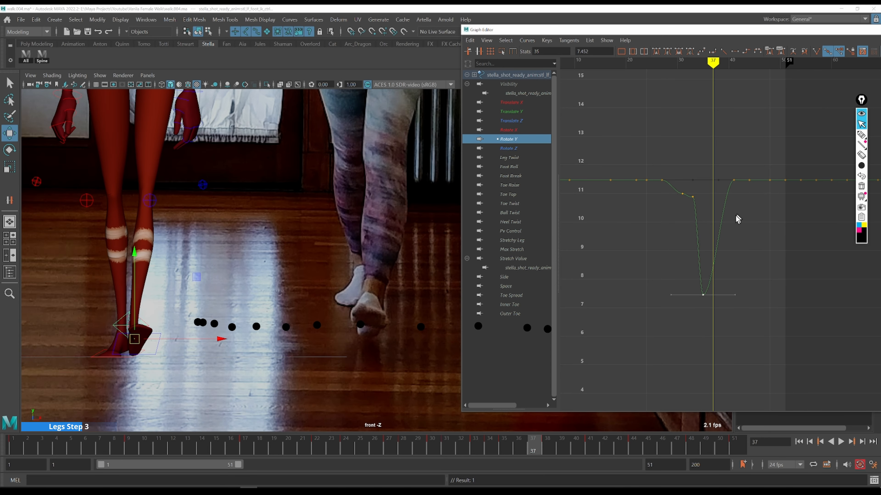
pyautogui.hotkey('alt', '.')
pyautogui.hotkey('alt', '.')
pyautogui.hotkey('alt', '.')
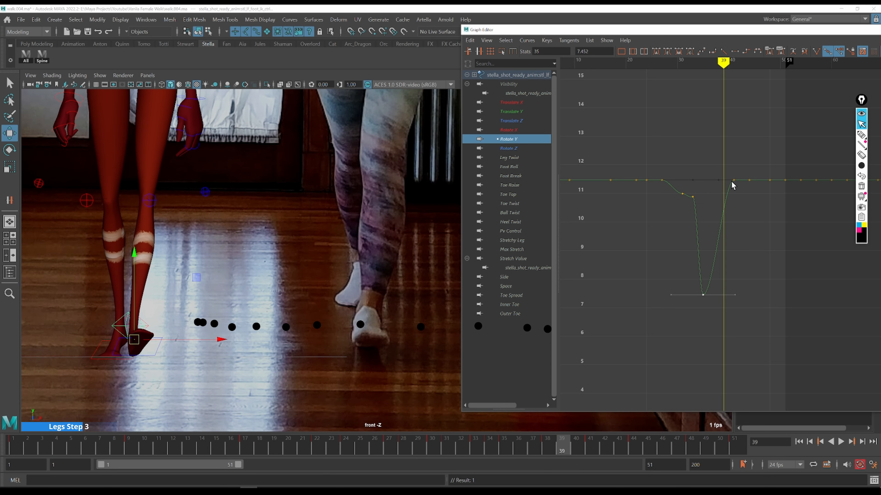
pyautogui.moveTo(737, 177); pyautogui.dragTo(757, 197)
pyautogui.keyDown('shift'); pyautogui.moveTo(755, 135); pyautogui.dragTo(749, 245, button='middle'); pyautogui.keyUp('shift')
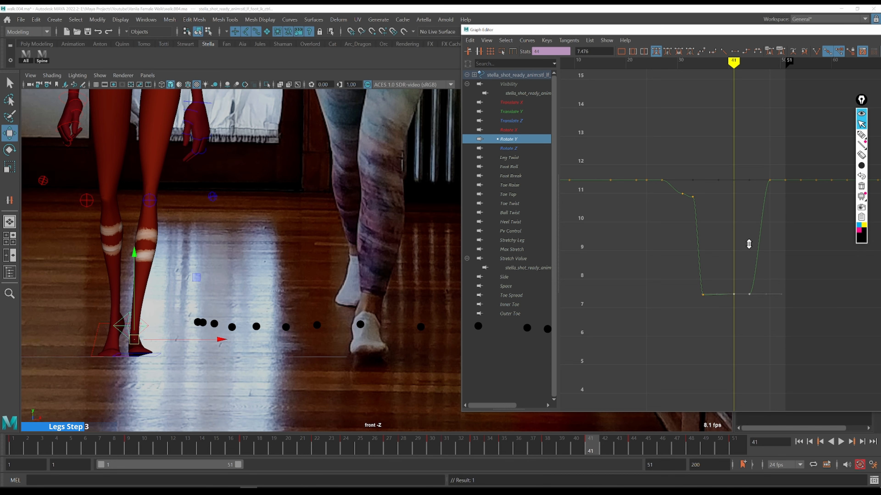
# Change the tangent type of the low Rotate Y keys between frames 35 and 44
pyautogui.moveTo(673, 159); pyautogui.dragTo(735, 329)
pyautogui.click(656, 52)
pyautogui.click(760, 318)
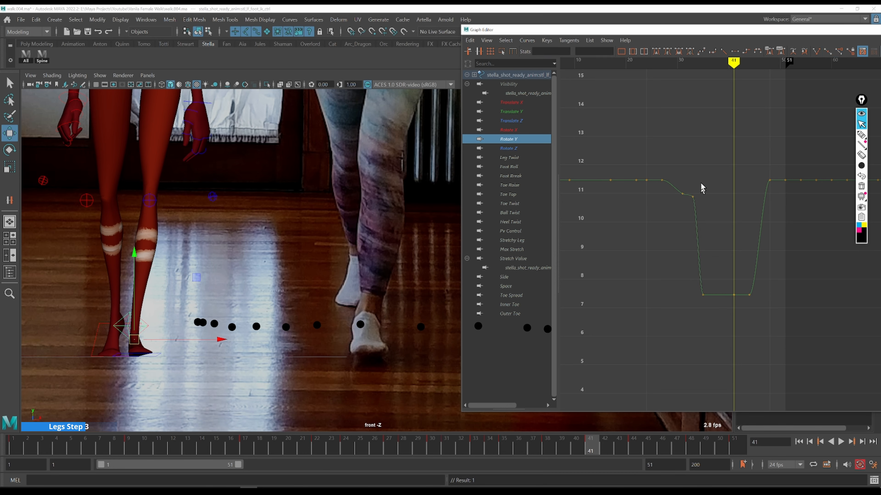
# Lower the Rotate Y key at frame 33 to about 10.07
pyautogui.moveTo(694, 184); pyautogui.dragTo(679, 200)
pyautogui.press('k')
pyautogui.moveTo(668, 170); pyautogui.dragTo(692, 202)
pyautogui.keyDown('shift'); pyautogui.moveTo(708, 184); pyautogui.dragTo(702, 213, button='middle'); pyautogui.keyUp('shift')
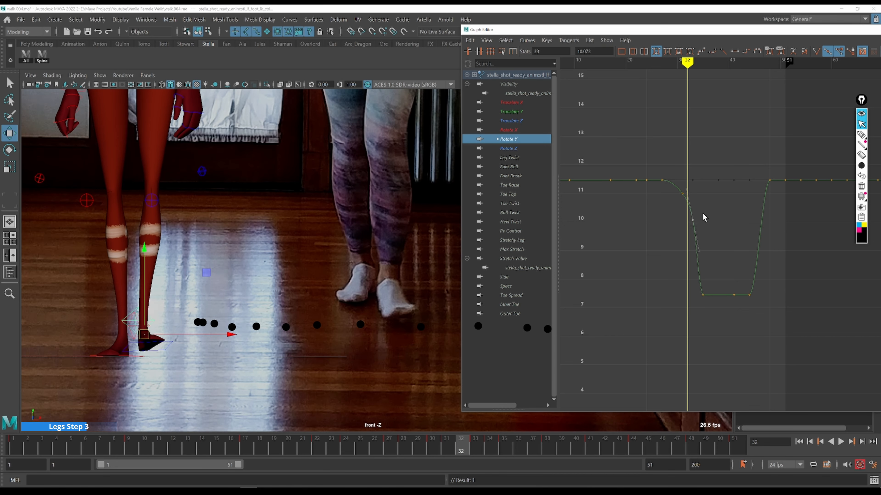
# Step through frames 33 to 35 in the front view comparing the foot's rotation with the reference
pyautogui.hotkey('alt', '.')
pyautogui.hotkey('alt', '.')
pyautogui.hotkey('alt', '.')
pyautogui.hotkey('alt', '.')
pyautogui.hotkey('alt', '.')
pyautogui.press('k')
pyautogui.moveTo(695, 210); pyautogui.dragTo(695, 211)
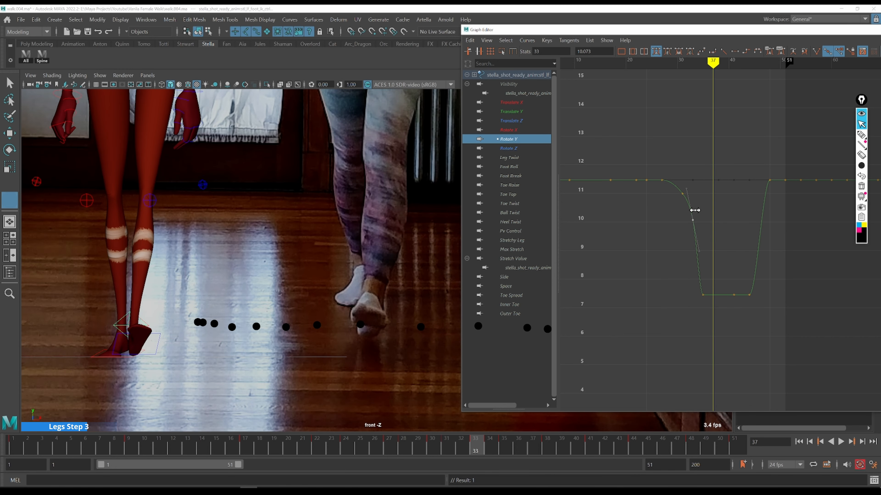
pyautogui.click(697, 207)
pyautogui.hotkey('alt', ',')
pyautogui.hotkey('alt', '.')
pyautogui.hotkey('alt', '.')
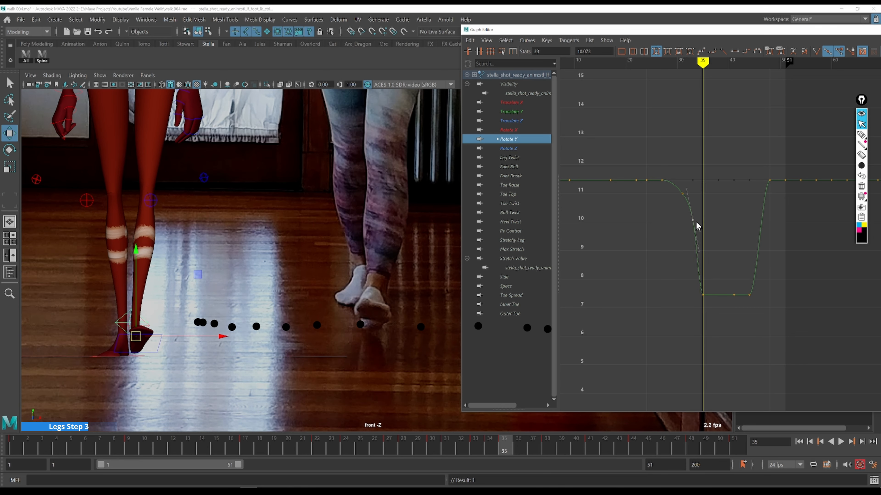
# Raise the Rotate Y key at frame 33 to about 10.68
pyautogui.click(692, 213)
pyautogui.moveTo(673, 179); pyautogui.dragTo(708, 245)
pyautogui.keyDown('shift'); pyautogui.moveTo(712, 223); pyautogui.dragTo(712, 213, button='middle'); pyautogui.keyUp('shift')
pyautogui.moveTo(708, 201); pyautogui.dragTo(687, 216)
pyautogui.keyDown('shift'); pyautogui.moveTo(718, 208); pyautogui.dragTo(719, 199, button='middle'); pyautogui.keyUp('shift')
# Lower the Rotate Y key at frame 35 to about 6.17
pyautogui.hotkey('alt', ',')
pyautogui.hotkey('alt', ',')
pyautogui.hotkey('alt', '.')
pyautogui.hotkey('alt', '.')
pyautogui.hotkey('alt', '.')
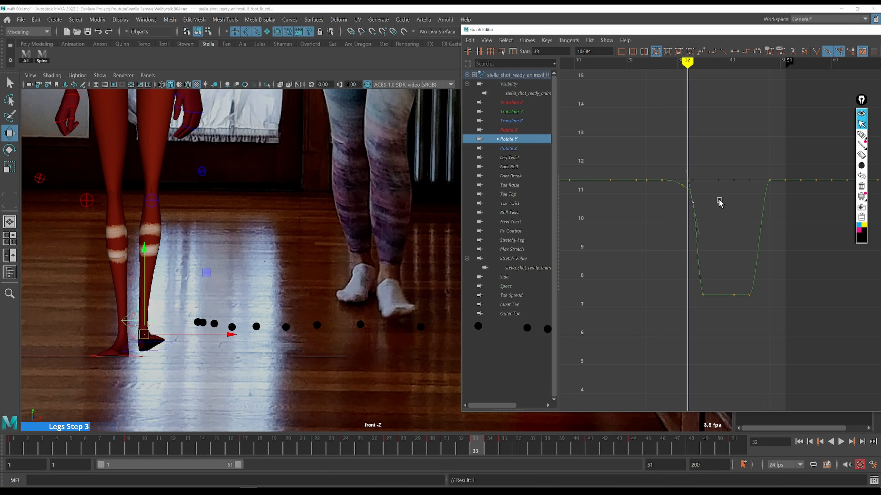
pyautogui.hotkey('alt', '.')
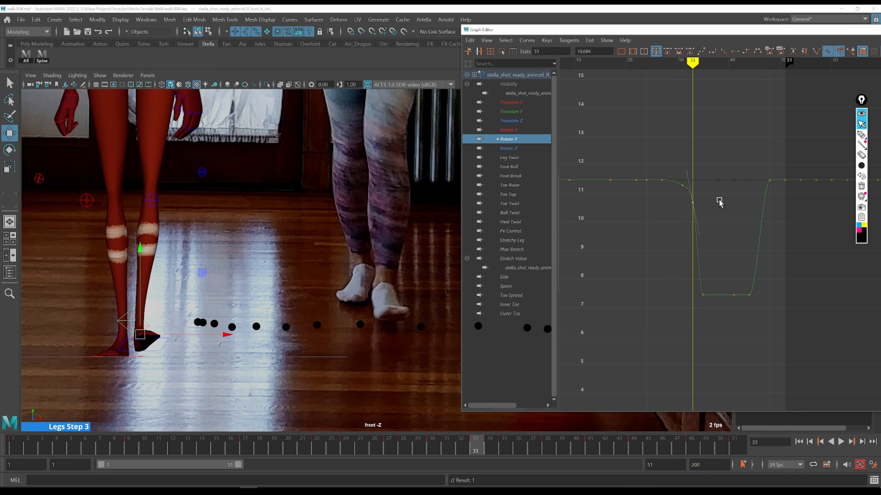
pyautogui.moveTo(680, 278); pyautogui.dragTo(718, 306)
pyautogui.keyDown('shift'); pyautogui.moveTo(726, 207); pyautogui.dragTo(724, 250, button='middle'); pyautogui.keyUp('shift')
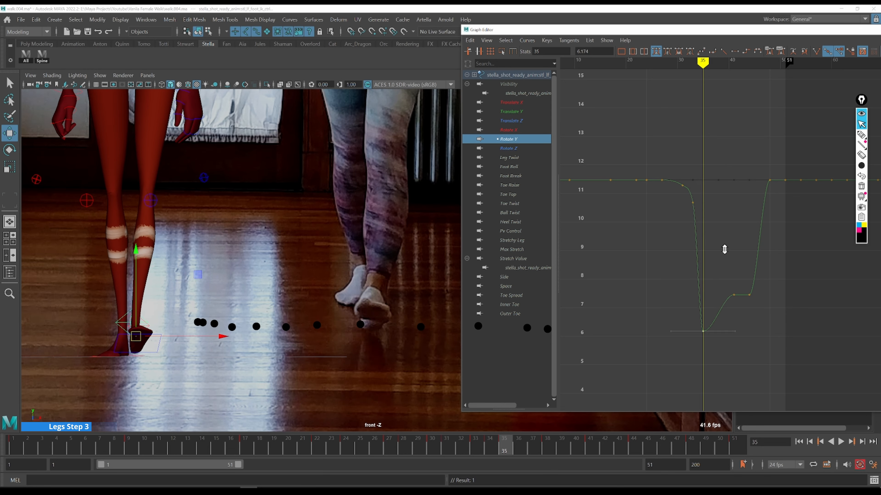
# Insert a Rotate Y key at frame 34 at about 7.23
pyautogui.press(',')
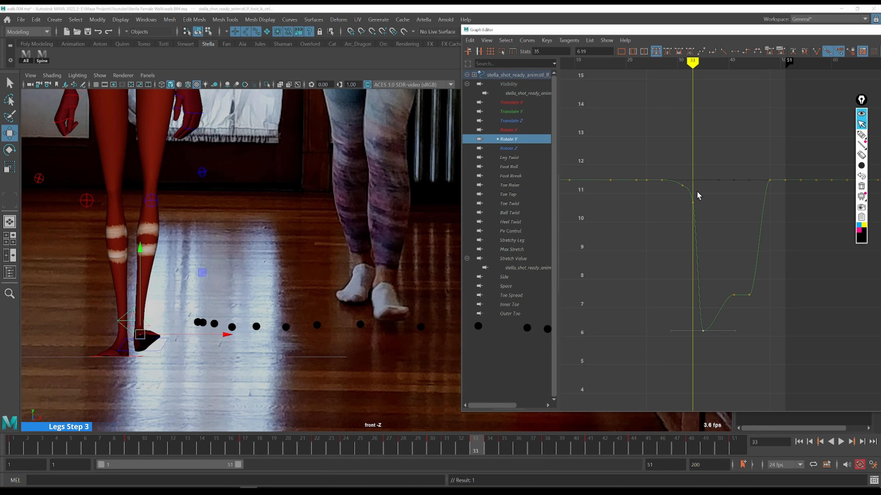
pyautogui.hotkey('alt', '.')
pyautogui.press('i')
pyautogui.middleClick(699, 269)
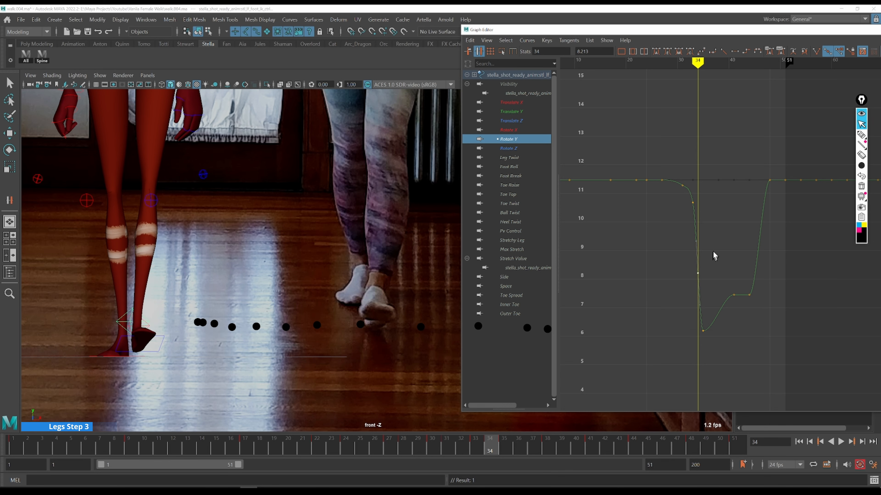
pyautogui.hotkey('ctrl', 'z')
pyautogui.keyDown('shift'); pyautogui.moveTo(717, 228); pyautogui.dragTo(718, 244, button='middle'); pyautogui.keyUp('shift')
pyautogui.hotkey('alt', ',')
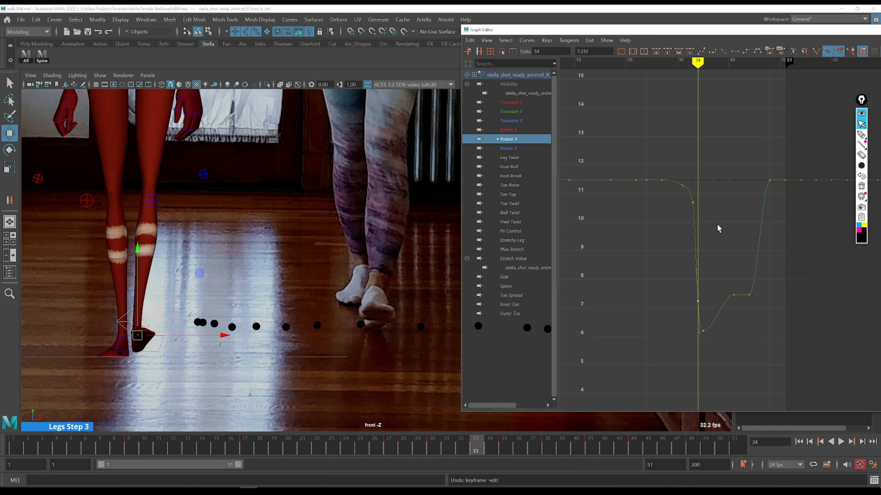
# Lower the Rotate Y key at frame 44 to about 6.19
pyautogui.hotkey('alt', '.')
pyautogui.hotkey('alt', '.')
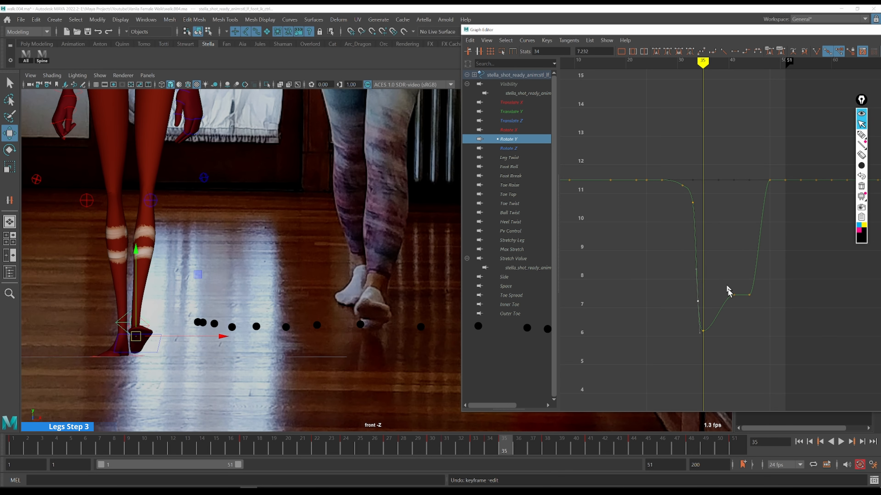
pyautogui.click(749, 295)
pyautogui.keyDown('shift'); pyautogui.moveTo(747, 242); pyautogui.dragTo(751, 278, button='middle'); pyautogui.keyUp('shift')
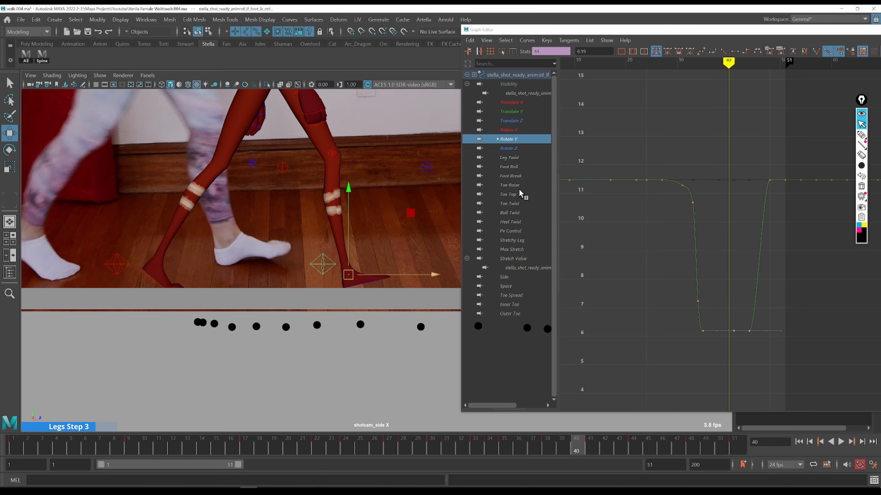
# Switch to the Foot Roll curve and flatten the tangent of its key at frame 41
pyautogui.click(519, 173)
pyautogui.click(518, 168)
pyautogui.moveTo(724, 260); pyautogui.dragTo(757, 326)
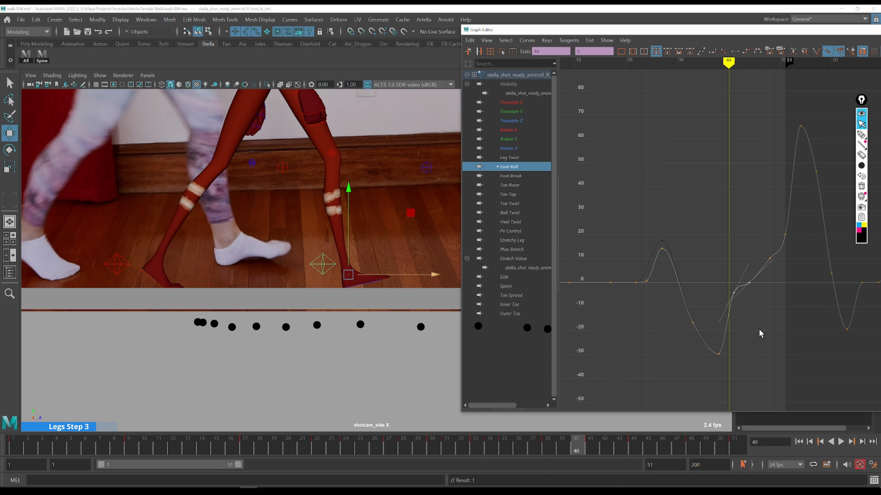
pyautogui.keyDown('alt'); pyautogui.moveTo(758, 328); pyautogui.dragTo(665, 315, button='middle'); pyautogui.keyUp('alt')
pyautogui.hotkey('alt', '.')
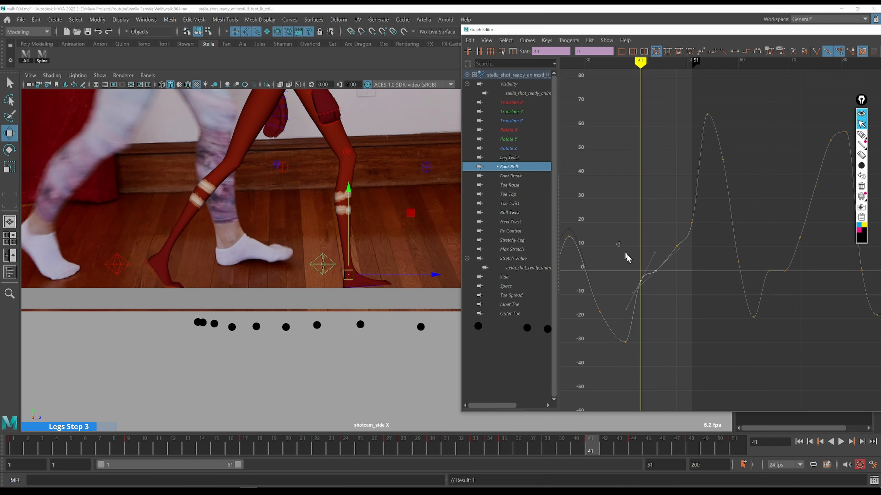
pyautogui.moveTo(620, 246); pyautogui.dragTo(653, 300)
pyautogui.keyDown('shift'); pyautogui.moveTo(654, 316); pyautogui.dragTo(652, 309, button='middle'); pyautogui.keyUp('shift')
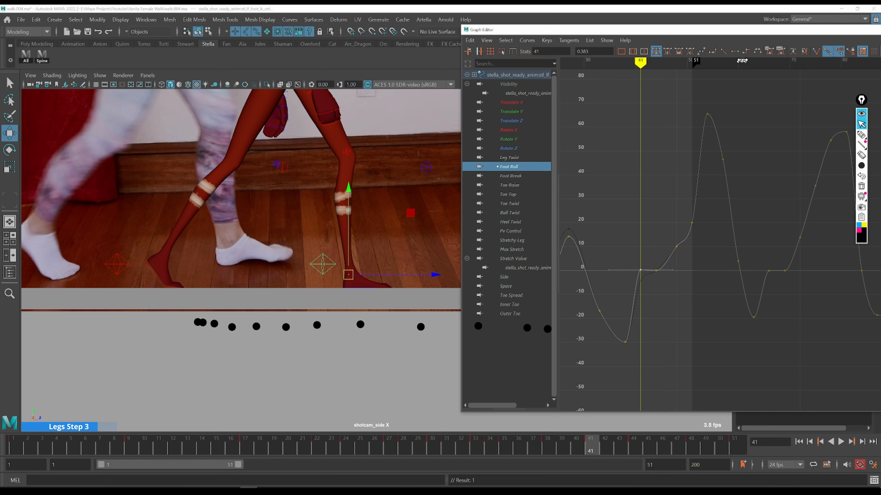
pyautogui.click(813, 52)
pyautogui.moveTo(625, 266); pyautogui.dragTo(633, 274, button='middle')
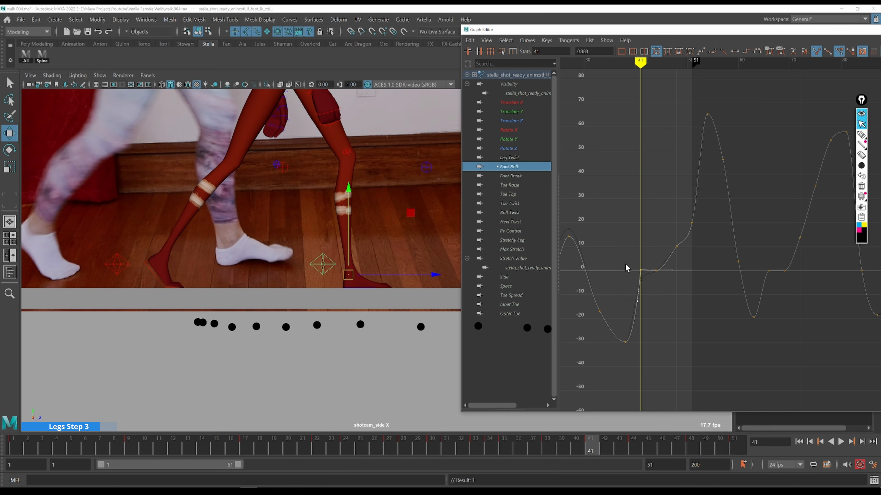
# Step through frames 39 to 41 in the side view comparing the foot roll with the reference
pyautogui.press('k')
pyautogui.moveTo(626, 265); pyautogui.dragTo(625, 262)
pyautogui.hotkey('alt', '.')
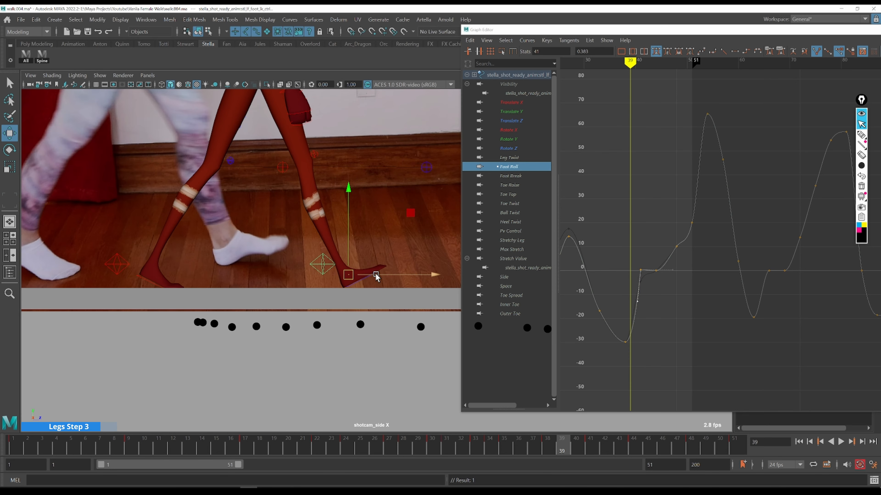
pyautogui.hotkey('alt', '.')
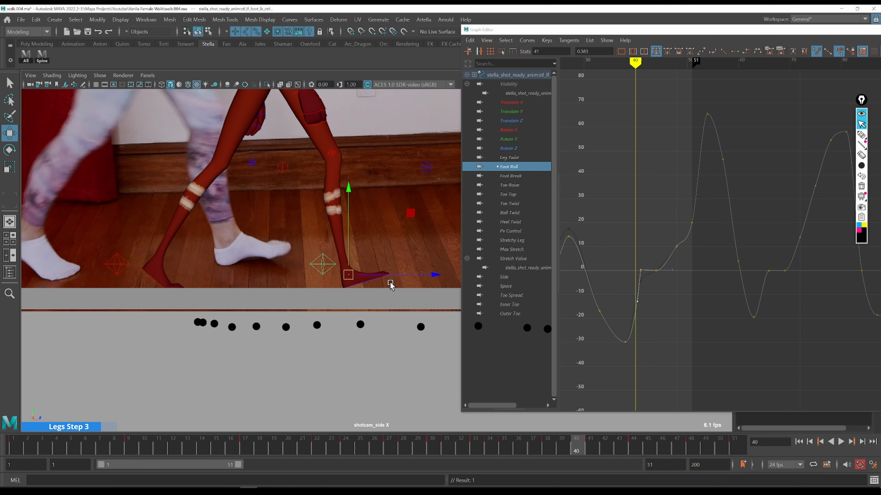
pyautogui.hotkey('alt', '.')
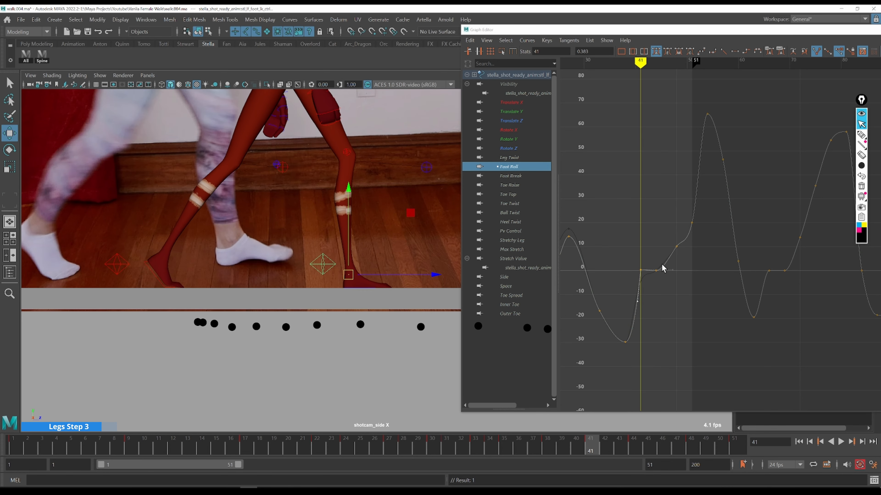
pyautogui.hotkey('alt', ',')
pyautogui.hotkey('alt', ',')
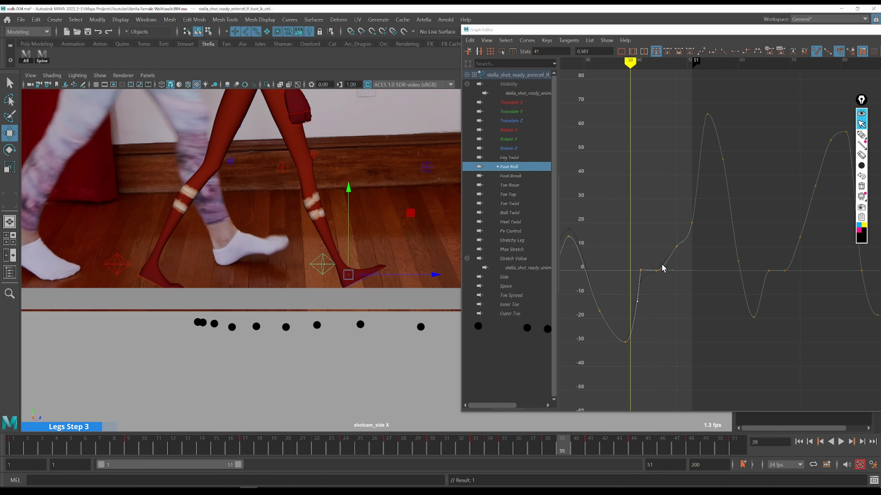
pyautogui.hotkey('alt', '.')
pyautogui.hotkey('alt', '.')
# Insert a Foot Roll key at frame 39 at about -20.88
pyautogui.moveTo(629, 253); pyautogui.dragTo(658, 286)
pyautogui.press('f')
pyautogui.scroll(-5, 664, 281)
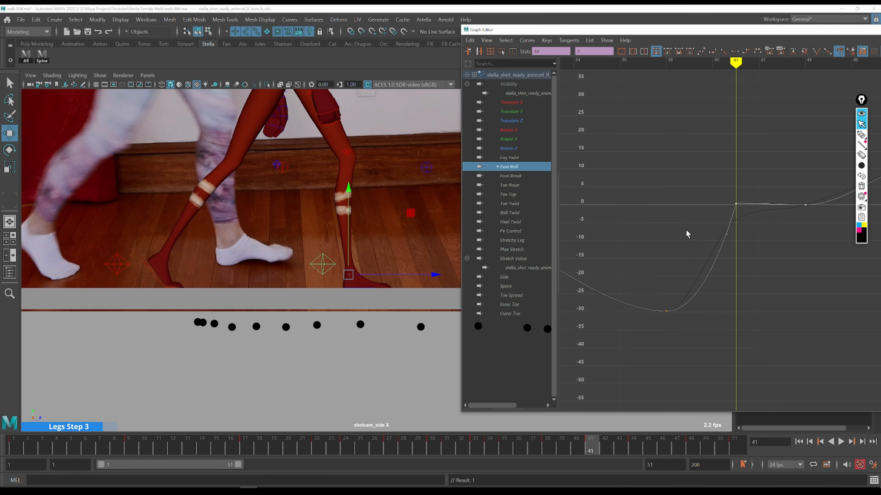
pyautogui.moveTo(686, 230); pyautogui.dragTo(748, 269)
pyautogui.moveTo(748, 270); pyautogui.dragTo(746, 269, button='middle')
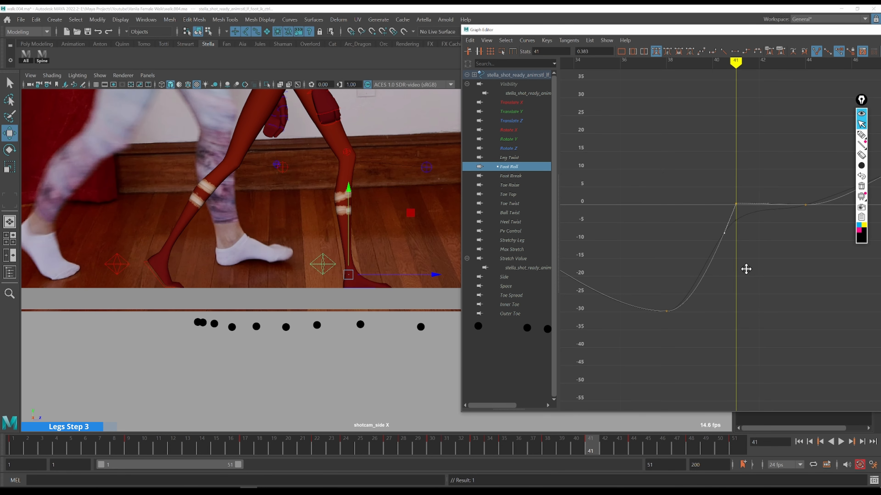
pyautogui.hotkey('alt', ',')
pyautogui.hotkey('alt', ',')
pyautogui.press('i')
pyautogui.middleClick(696, 290)
pyautogui.moveTo(675, 261); pyautogui.dragTo(703, 308)
pyautogui.keyDown('shift'); pyautogui.moveTo(719, 306); pyautogui.dragTo(712, 289, button='middle'); pyautogui.keyUp('shift')
# Add a Foot Roll key at frame 40 at about -3.31
pyautogui.hotkey('alt', ',')
pyautogui.hotkey('alt', '.')
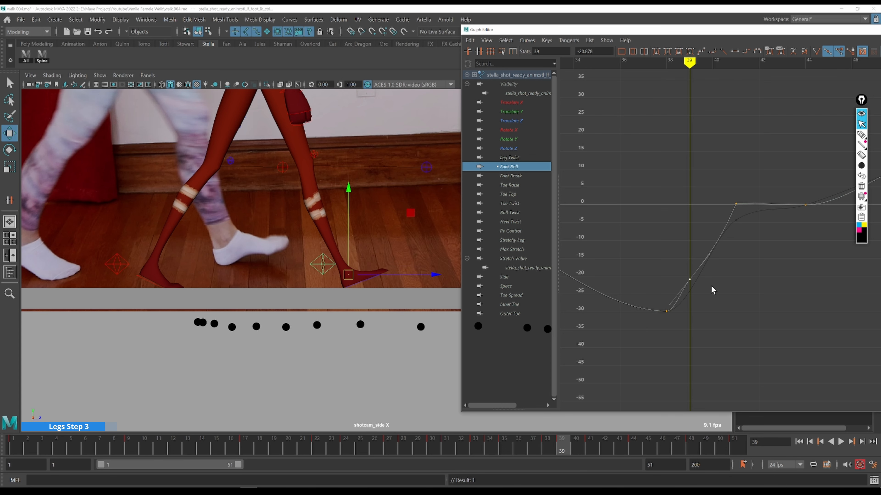
pyautogui.hotkey('alt', '.')
pyautogui.moveTo(714, 232); pyautogui.dragTo(728, 262)
pyautogui.keyDown('shift'); pyautogui.moveTo(739, 275); pyautogui.dragTo(739, 258, button='middle'); pyautogui.keyUp('shift')
pyautogui.hotkey('alt', ',')
pyautogui.hotkey('alt', ',')
pyautogui.hotkey('alt', '.')
pyautogui.hotkey('alt', '.')
pyautogui.keyDown('shift'); pyautogui.moveTo(731, 248); pyautogui.dragTo(730, 228, button='middle'); pyautogui.keyUp('shift')
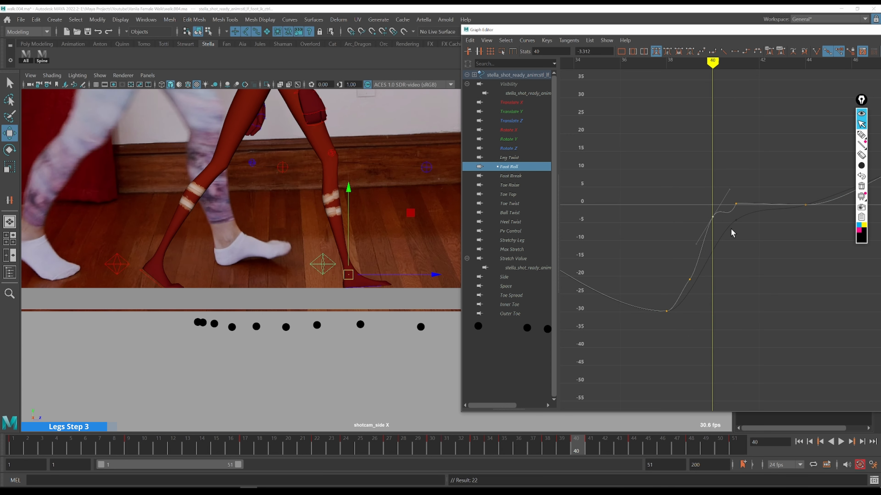
# Step back and forth between frames 39 and 41 comparing the foot roll with the reference
pyautogui.hotkey('alt', ',')
pyautogui.hotkey('alt', ',')
pyautogui.hotkey('alt', '.')
pyautogui.hotkey('alt', '.')
pyautogui.hotkey('alt', ',')
pyautogui.hotkey('alt', '.')
pyautogui.hotkey('alt', ',')
pyautogui.hotkey('alt', '.')
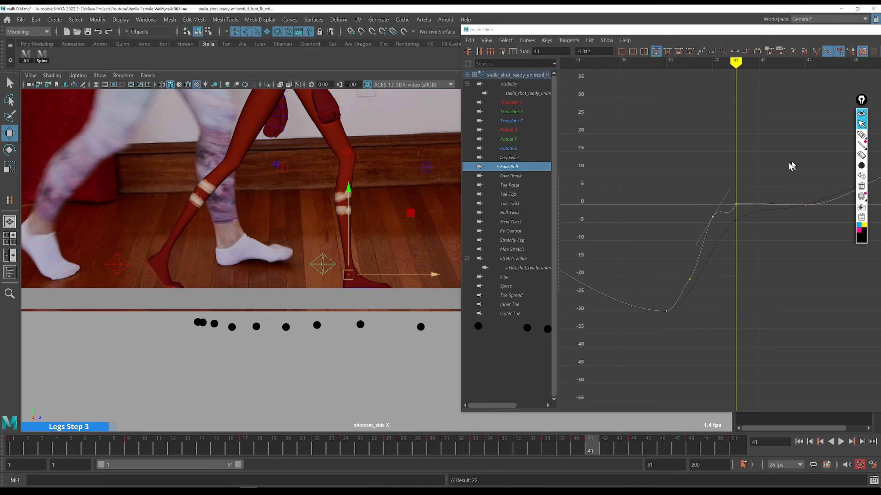
# Set the Foot Roll key at frame 41 to 0
pyautogui.moveTo(736, 162); pyautogui.dragTo(811, 273)
pyautogui.press('f')
pyautogui.moveTo(610, 227); pyautogui.dragTo(713, 283)
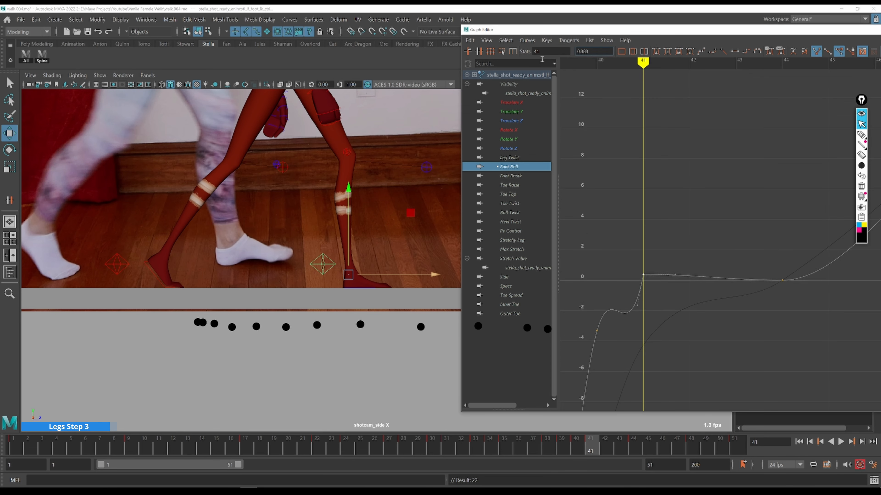
pyautogui.write('0')
pyautogui.press('Return')
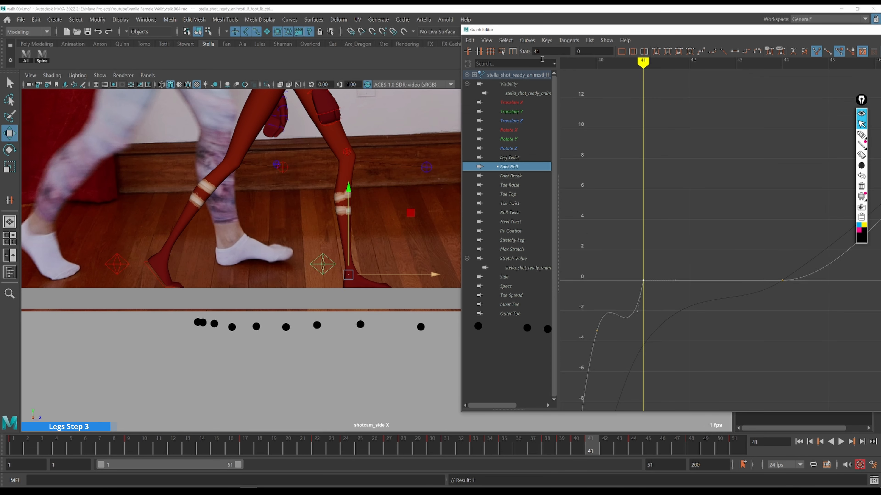
# Scrub through frames 40 to 42 comparing the foot roll with the side-view reference footage
pyautogui.keyDown('alt'); pyautogui.moveTo(857, 324); pyautogui.dragTo(729, 260, button='right'); pyautogui.keyUp('alt')
pyautogui.press('k')
pyautogui.moveTo(719, 242); pyautogui.dragTo(708, 242)
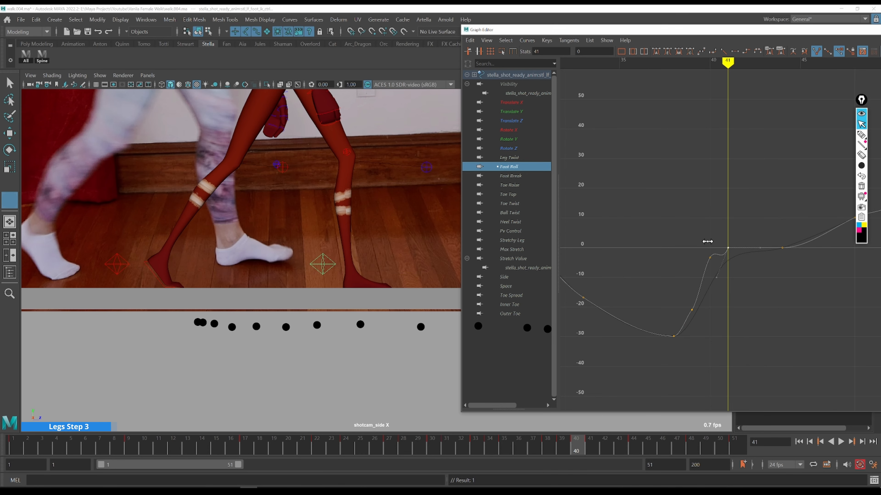
pyautogui.moveTo(716, 281)
pyautogui.mouseDown()
pyautogui.moveTo(675, 252)
pyautogui.moveTo(713, 319)
pyautogui.moveTo(671, 227)
pyautogui.mouseUp()
pyautogui.press('.')
pyautogui.press('.')
pyautogui.press('a')
pyautogui.press('k')
pyautogui.hotkey('alt', '.')
pyautogui.hotkey('alt', '.')
pyautogui.hotkey('alt', '.')
pyautogui.hotkey('alt', '.')
pyautogui.moveTo(821, 34); pyautogui.dragTo(553, 43)
pyautogui.click(698, 39)
pyautogui.keyDown('alt'); pyautogui.moveTo(332, 189); pyautogui.dragTo(416, 259, button='right'); pyautogui.keyUp('alt')
pyautogui.keyDown('alt'); pyautogui.moveTo(417, 259); pyautogui.dragTo(499, 286, button='middle'); pyautogui.keyUp('alt')
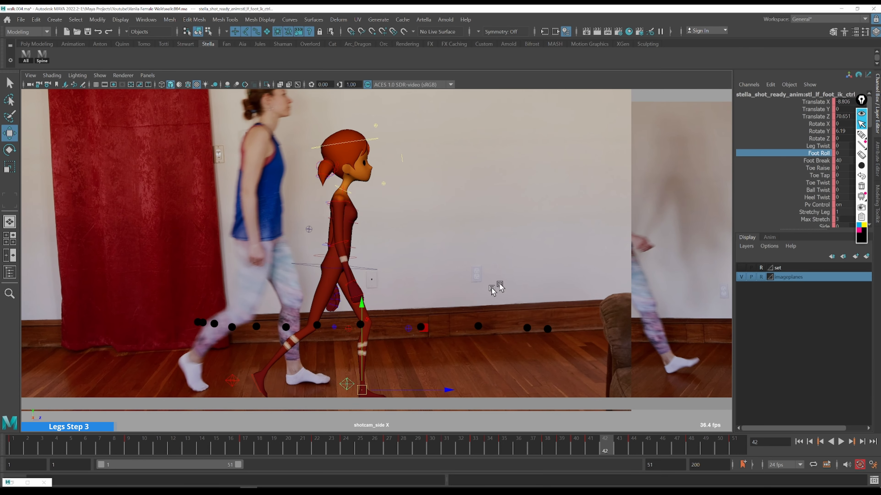
pyautogui.click(861, 112)
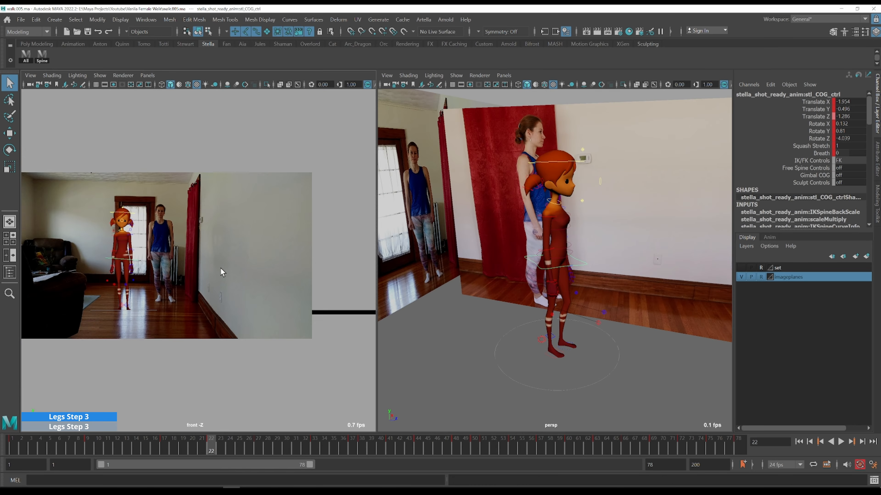
# Maximize the front view and load the Rotate Z curves of the COG and spine controls together in the Graph Editor
pyautogui.press('space')
pyautogui.scroll(4, 232, 239)
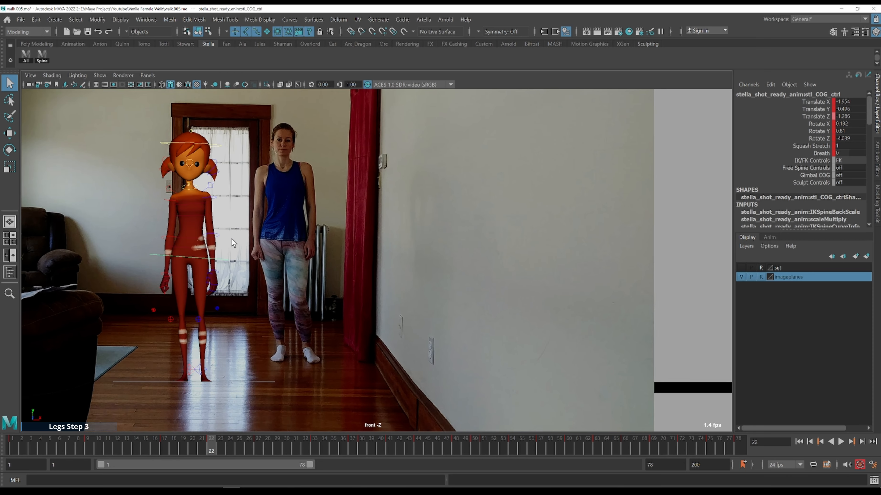
pyautogui.keyDown('alt'); pyautogui.moveTo(229, 237); pyautogui.dragTo(285, 250, button='middle'); pyautogui.keyUp('alt')
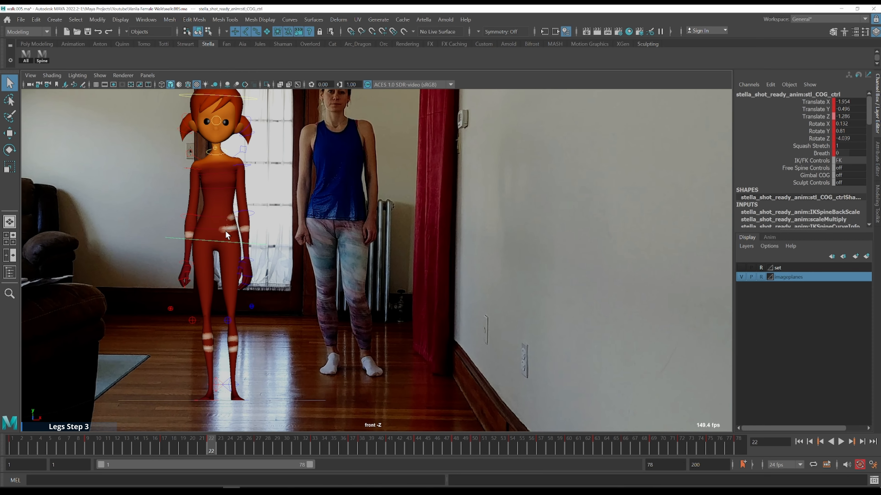
pyautogui.hotkey('alt', 'g')
pyautogui.click(363, 164)
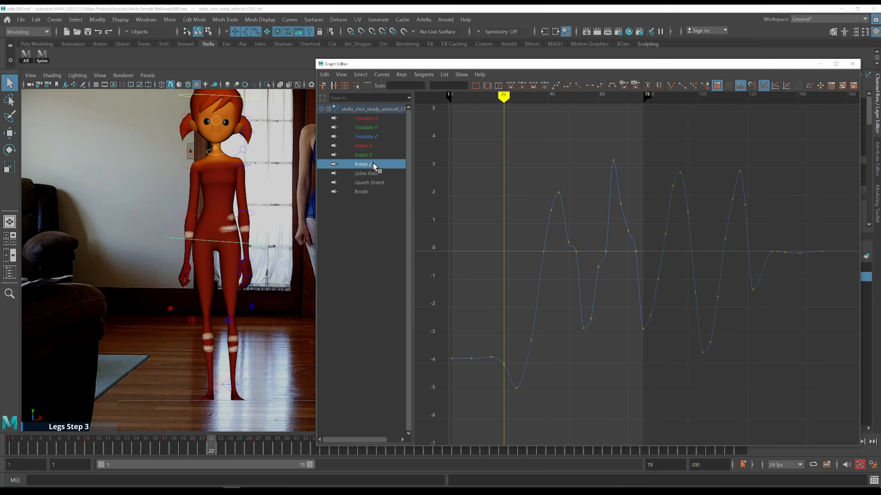
pyautogui.click(42, 59)
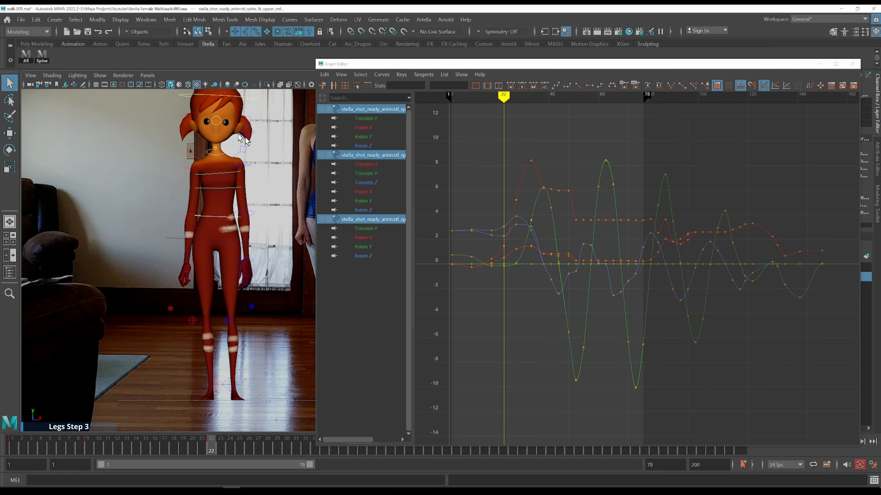
pyautogui.keyDown('shift'); pyautogui.click(257, 246); pyautogui.keyUp('shift')
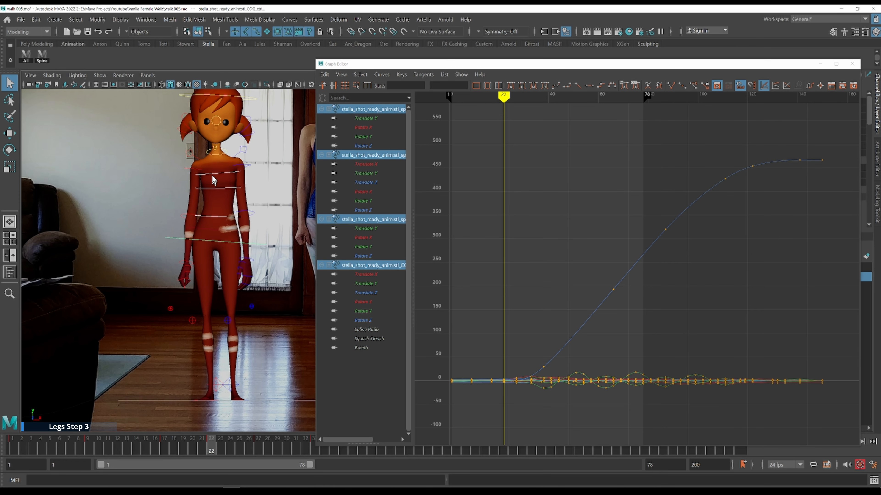
pyautogui.click(363, 321)
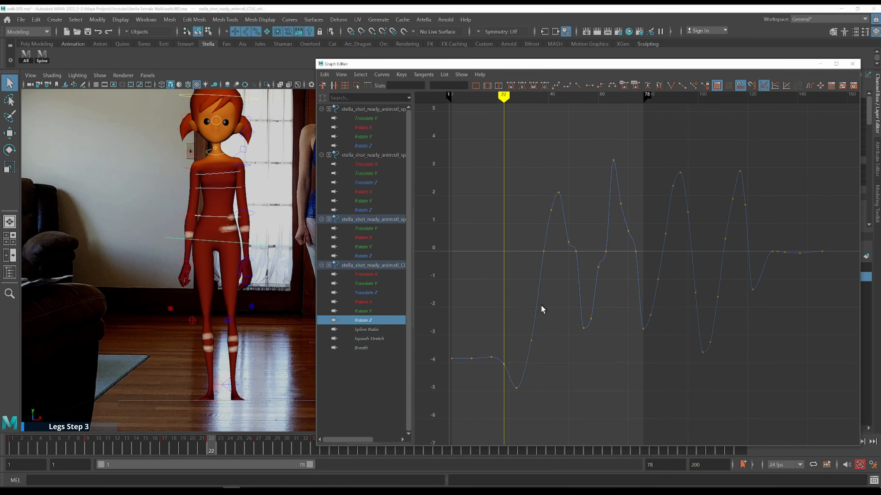
pyautogui.keyDown('ctrl'); pyautogui.click(368, 256); pyautogui.keyUp('ctrl')
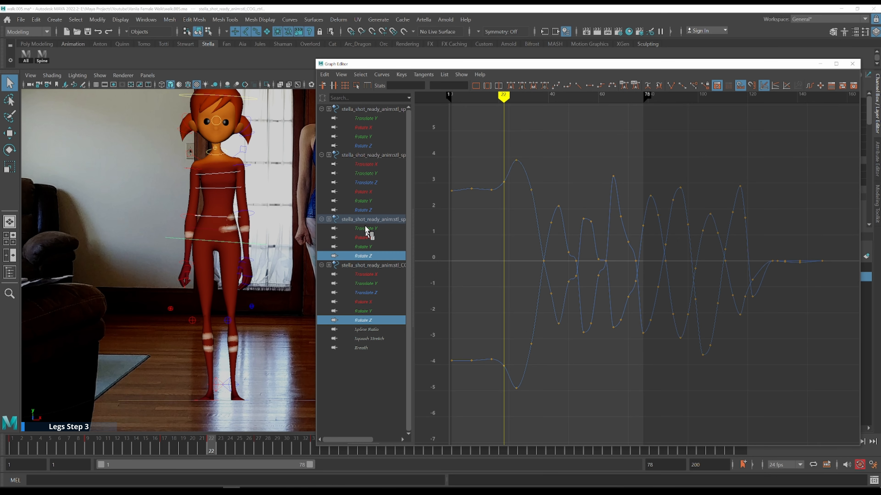
pyautogui.keyDown('ctrl'); pyautogui.click(368, 209); pyautogui.keyUp('ctrl')
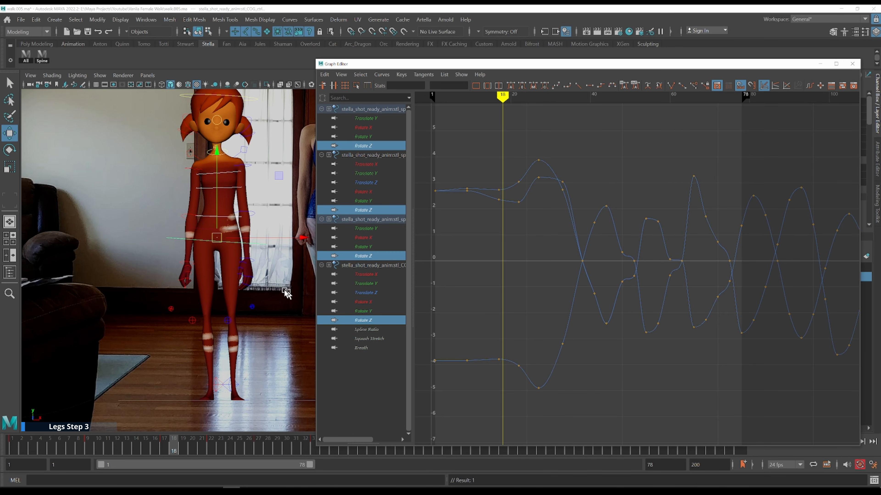
# Step through frames 20 to 27 comparing the torso side-to-side sway with the front-view reference
pyautogui.hotkey('alt', '.')
pyautogui.hotkey('alt', '.')
pyautogui.hotkey('alt', '.')
pyautogui.hotkey('alt', '.')
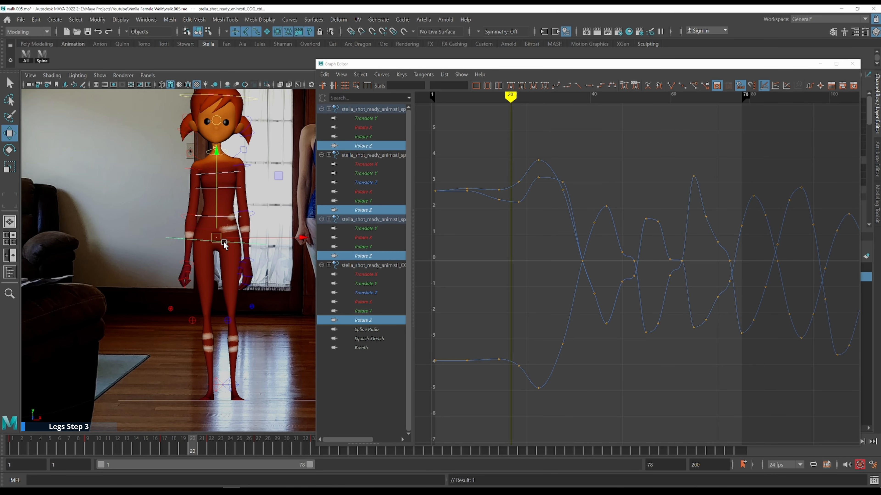
pyautogui.hotkey('alt', '.')
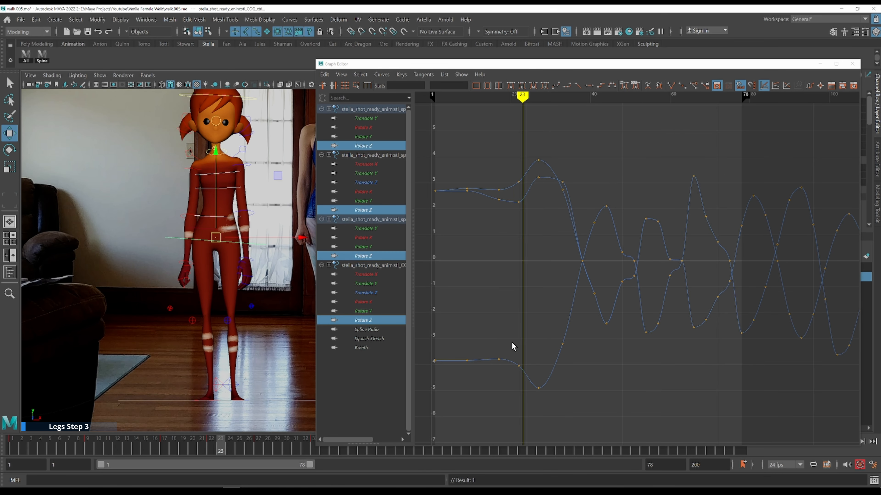
pyautogui.moveTo(514, 347); pyautogui.dragTo(503, 343)
pyautogui.moveTo(183, 236); pyautogui.dragTo(214, 244)
pyautogui.hotkey('alt', '.')
pyautogui.hotkey('alt', '.')
pyautogui.hotkey('alt', '.')
pyautogui.hotkey('alt', '.')
pyautogui.hotkey('alt', '.')
pyautogui.hotkey('alt', '.')
pyautogui.hotkey('alt', '.')
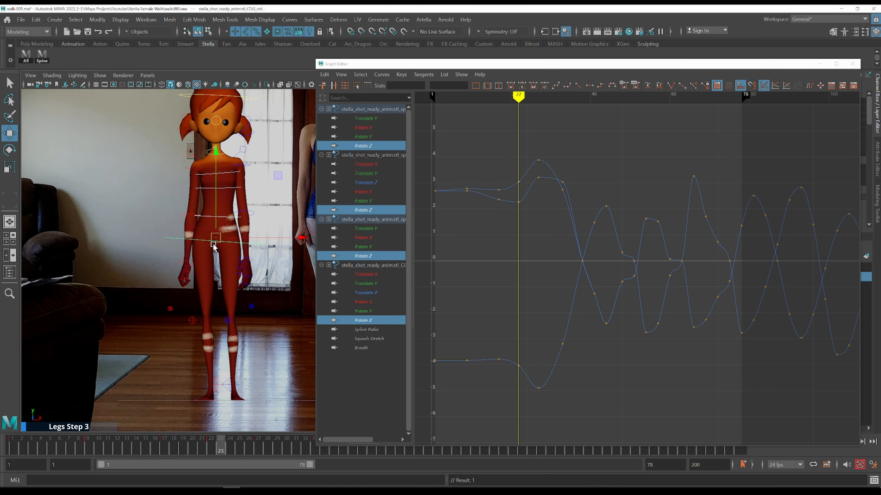
pyautogui.hotkey('alt', '.')
pyautogui.hotkey('alt', '.')
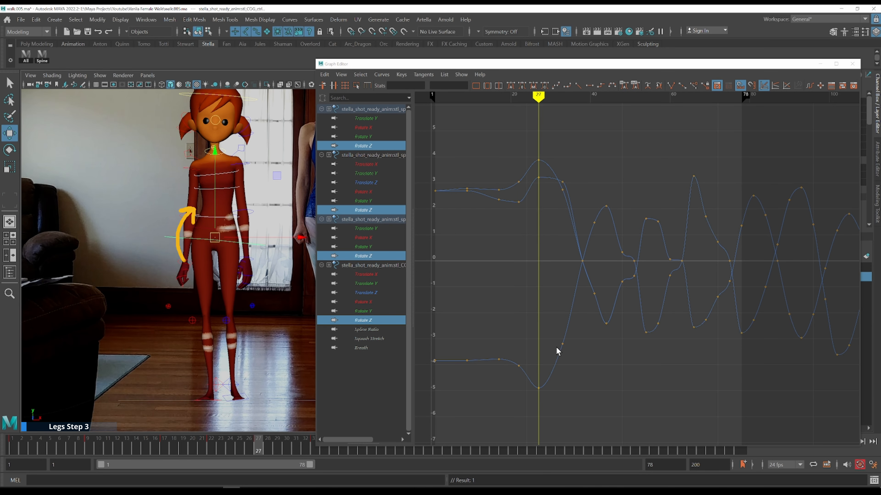
pyautogui.press('k')
pyautogui.moveTo(504, 357); pyautogui.dragTo(506, 350)
pyautogui.hotkey('alt', '.')
pyautogui.hotkey('alt', '.')
pyautogui.hotkey('alt', '.')
pyautogui.hotkey('alt', '.')
# Adjust the COG Rotate Z key at frame 22 to about -4.3 and replay the sway
pyautogui.moveTo(528, 378); pyautogui.dragTo(528, 378)
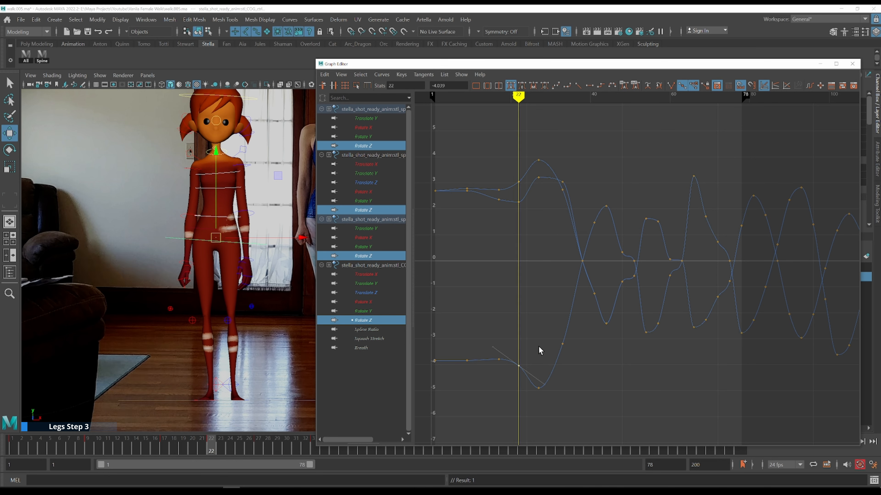
pyautogui.moveTo(536, 356); pyautogui.dragTo(537, 358, button='middle')
pyautogui.moveTo(525, 360); pyautogui.dragTo(499, 335)
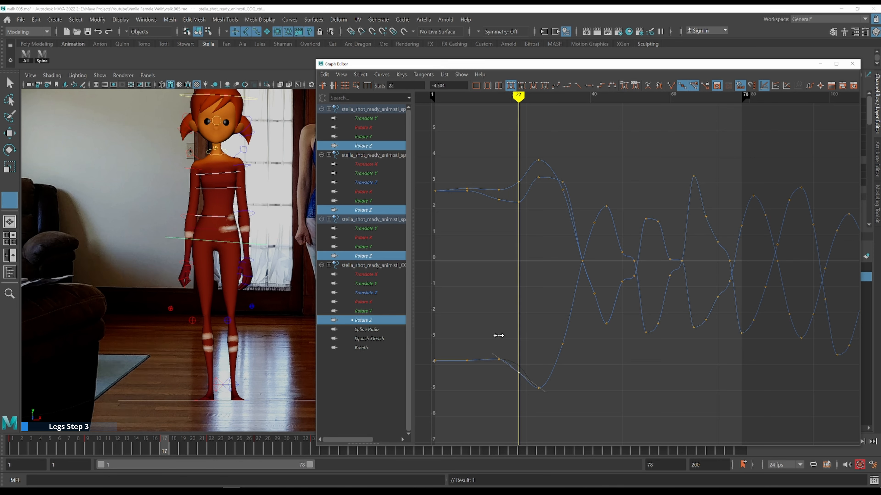
pyautogui.hotkey('alt', 'v')
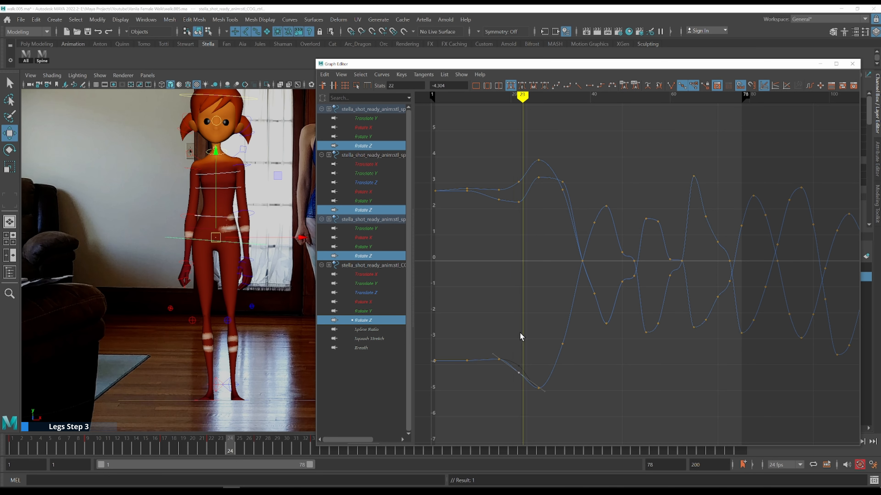
pyautogui.press('k')
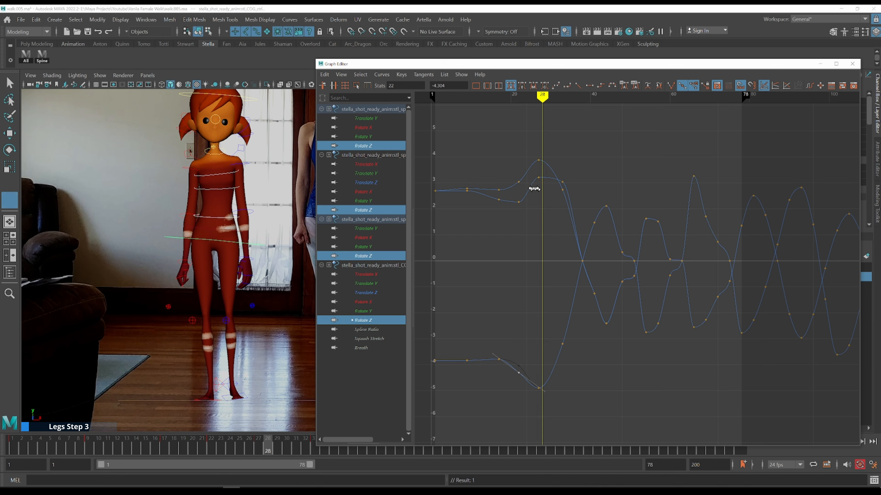
pyautogui.click(514, 169)
pyautogui.moveTo(514, 169); pyautogui.dragTo(498, 169)
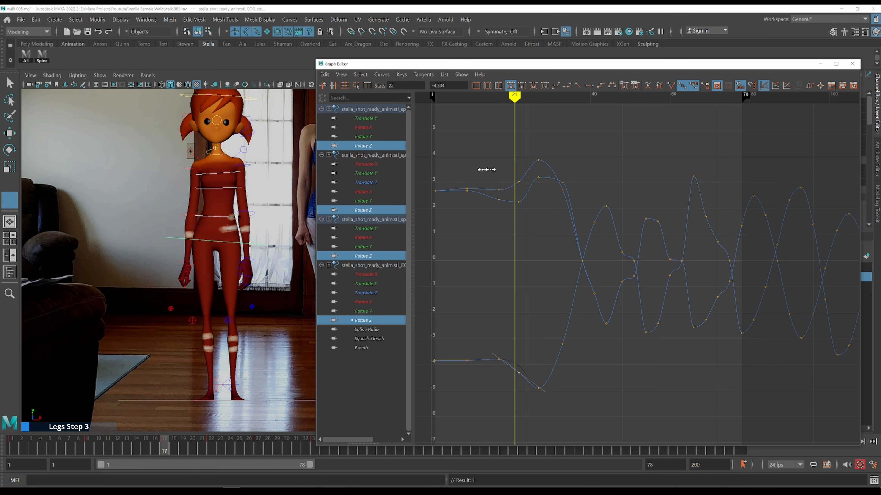
pyautogui.hotkey('alt', 'v')
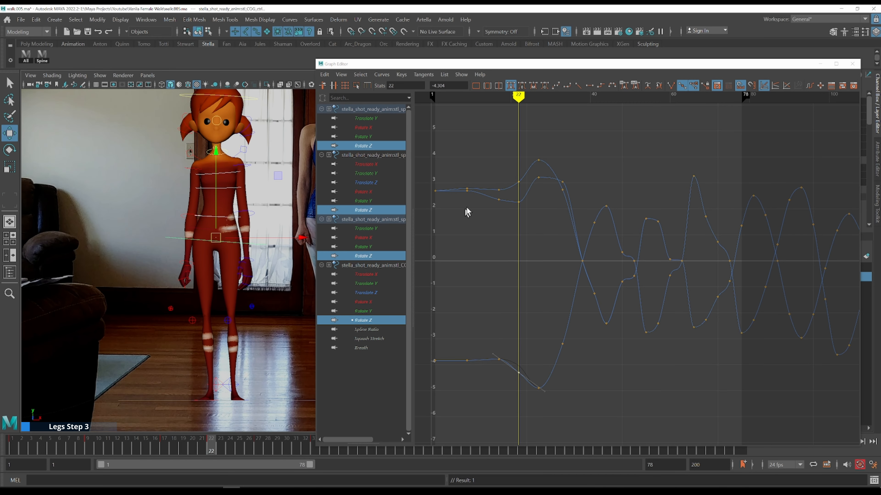
# Adjust the spine Rotate Z keys at frame 22 and replay the torso sway against the reference
pyautogui.moveTo(515, 195); pyautogui.dragTo(528, 218)
pyautogui.keyDown('shift'); pyautogui.moveTo(531, 210); pyautogui.dragTo(524, 226, button='middle'); pyautogui.keyUp('shift')
pyautogui.hotkey('ctrl', 'z')
pyautogui.press('k')
pyautogui.click(498, 181)
pyautogui.hotkey('alt', 'v')
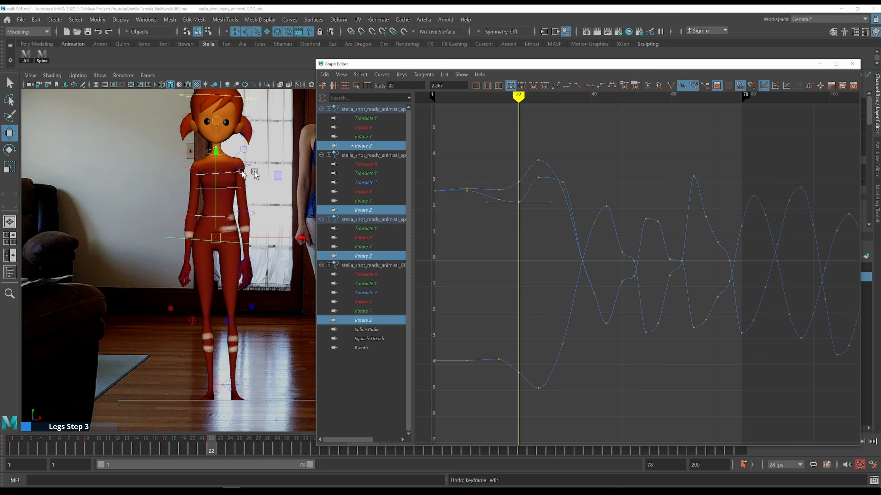
pyautogui.keyDown('shift'); pyautogui.moveTo(531, 208); pyautogui.dragTo(529, 213, button='middle'); pyautogui.keyUp('shift')
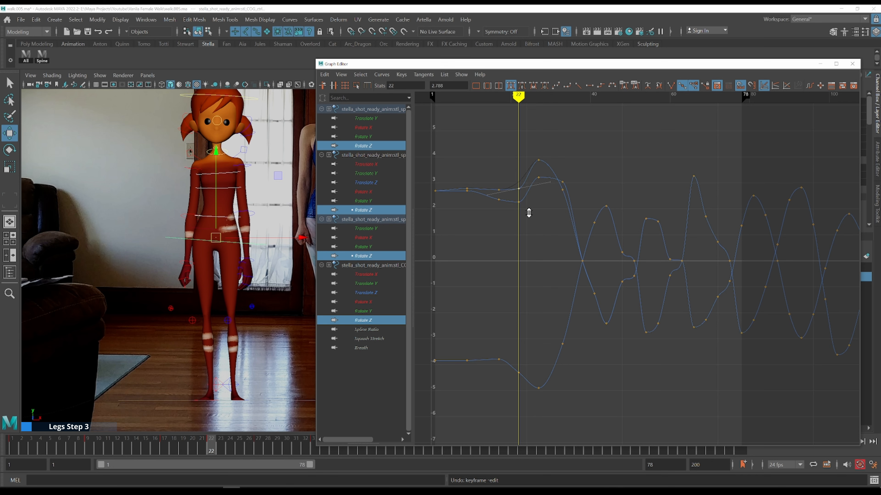
pyautogui.press('k')
pyautogui.click(498, 180)
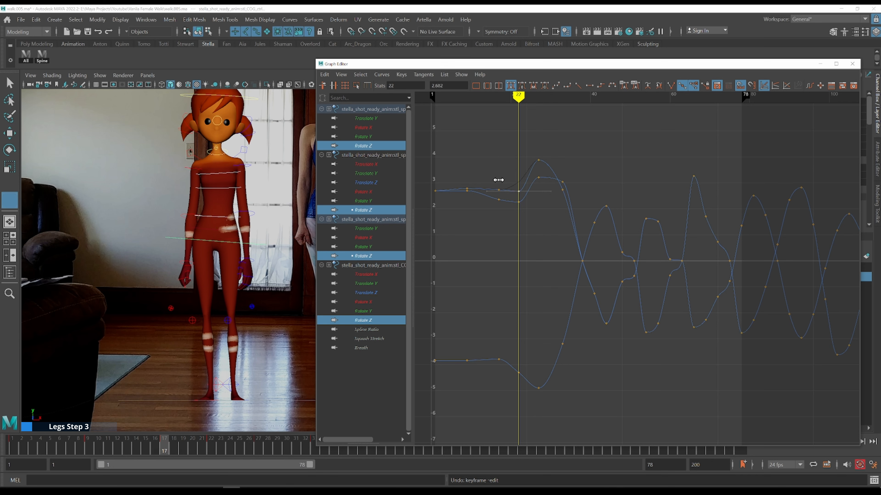
pyautogui.hotkey('alt', 'v')
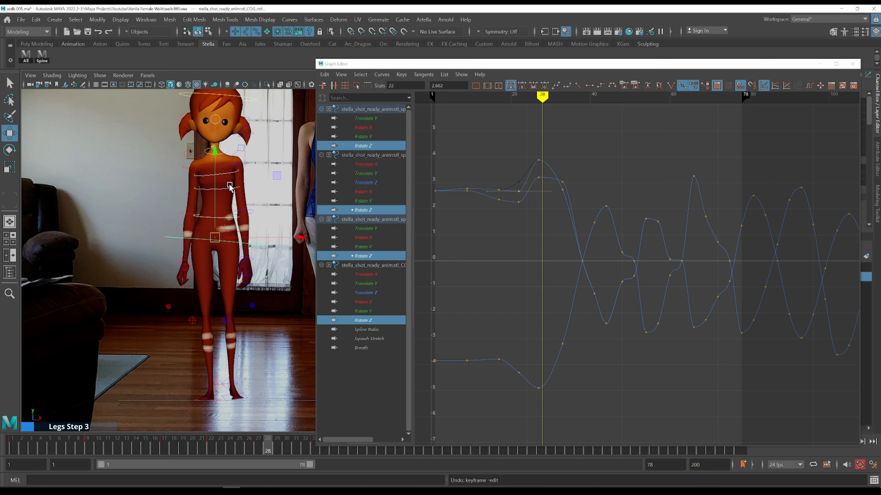
# Step through frames 26 to 30 comparing the COG and spine sway with the front-view reference
pyautogui.hotkey('alt', ',')
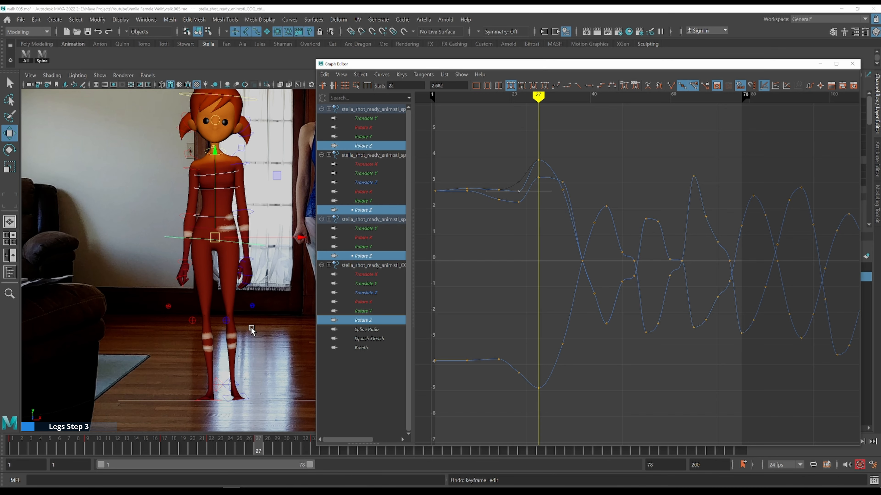
pyautogui.moveTo(419, 65); pyautogui.dragTo(582, 70)
pyautogui.middleClick(299, 294)
pyautogui.hotkey('alt', '.')
pyautogui.hotkey('alt', ',')
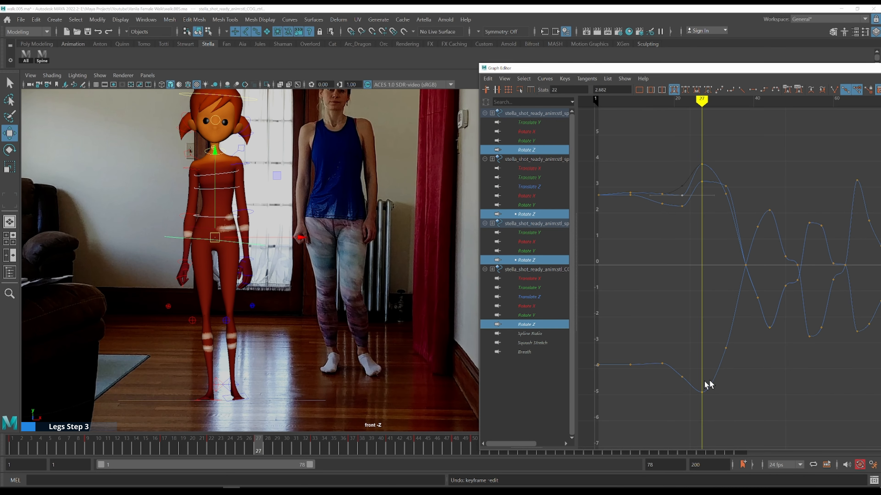
pyautogui.hotkey('alt', '.')
pyautogui.hotkey('alt', ',')
pyautogui.hotkey('alt', '.')
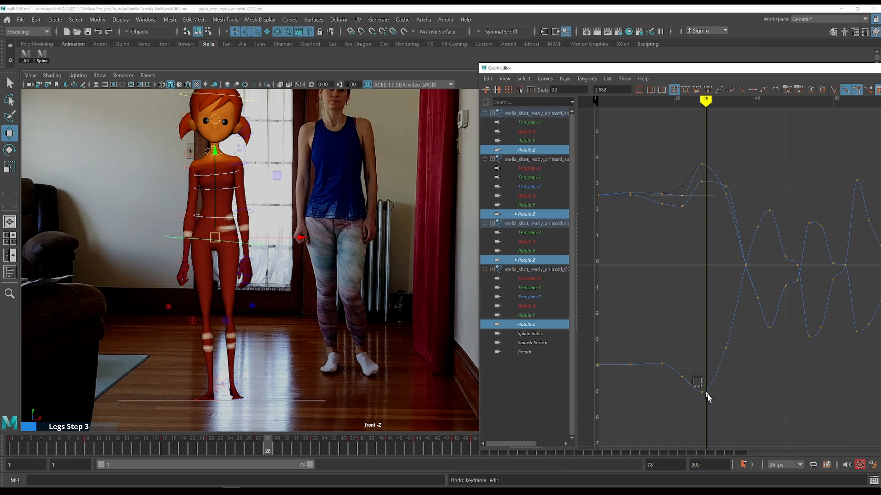
pyautogui.keyDown('shift'); pyautogui.moveTo(728, 408); pyautogui.dragTo(732, 411, button='middle'); pyautogui.keyUp('shift')
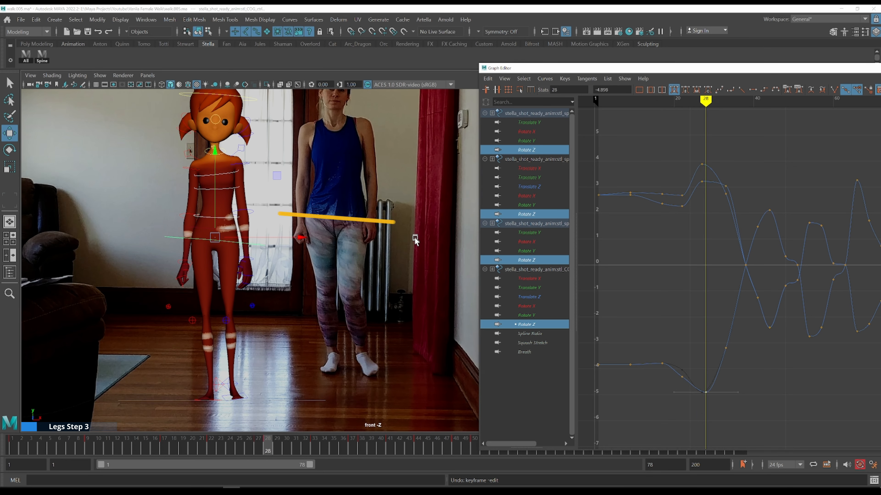
pyautogui.hotkey('alt', '.')
pyautogui.hotkey('alt', '.')
pyautogui.hotkey('alt', ',')
pyautogui.hotkey('alt', ',')
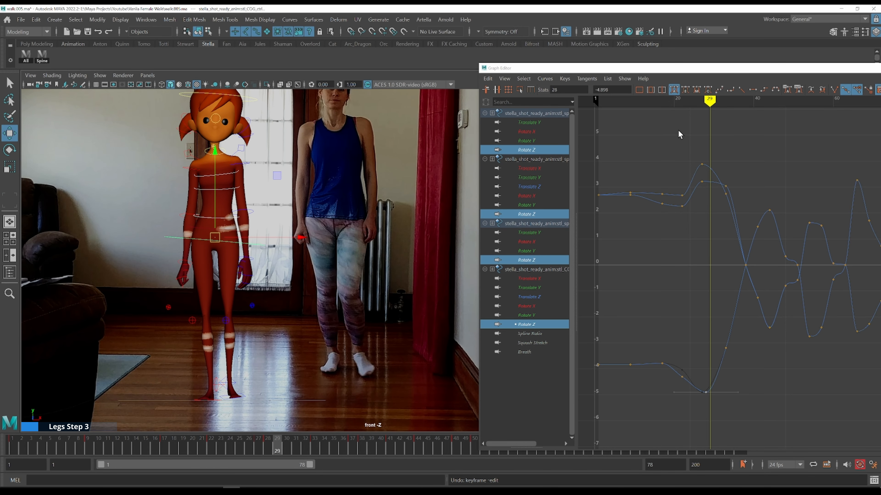
pyautogui.hotkey('alt', ',')
pyautogui.hotkey('alt', '.')
pyautogui.hotkey('alt', '.')
pyautogui.hotkey('alt', '.')
# Select and nudge the spine Rotate Z keys at frame 30
pyautogui.moveTo(677, 144); pyautogui.dragTo(715, 187)
pyautogui.keyDown('shift'); pyautogui.moveTo(731, 152); pyautogui.dragTo(736, 154, button='middle'); pyautogui.keyUp('shift')
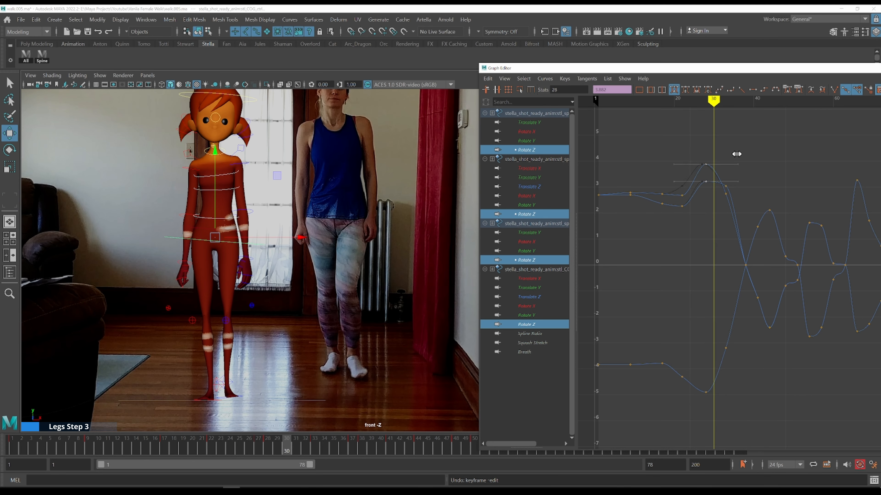
pyautogui.keyDown('shift'); pyautogui.moveTo(740, 155); pyautogui.dragTo(742, 155, button='middle'); pyautogui.keyUp('shift')
pyautogui.press('k')
pyautogui.moveTo(704, 157); pyautogui.dragTo(699, 152)
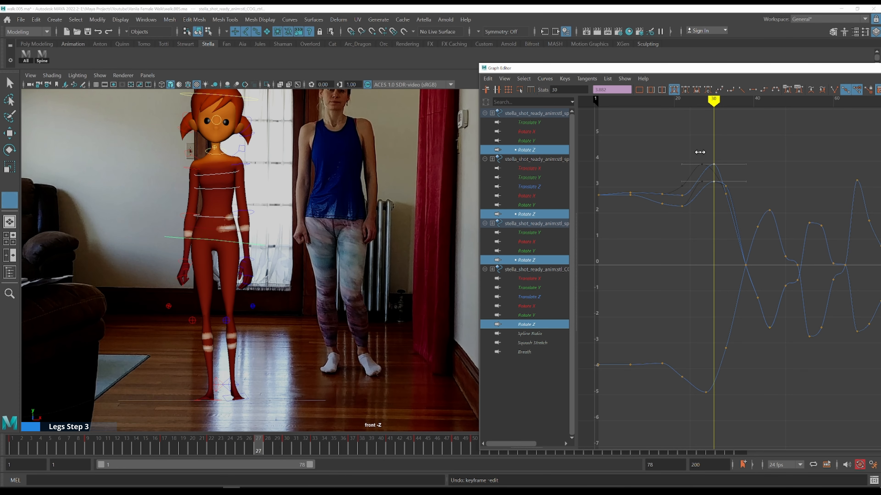
# Step forward through frames 27 to 38 comparing the torso sway with the front-view reference
pyautogui.hotkey('alt', '.')
pyautogui.hotkey('alt', '.')
pyautogui.hotkey('alt', '.')
pyautogui.hotkey('alt', '.')
pyautogui.keyDown('alt'); pyautogui.moveTo(819, 140); pyautogui.dragTo(740, 108, button='middle'); pyautogui.keyUp('alt')
pyautogui.hotkey('alt', '.')
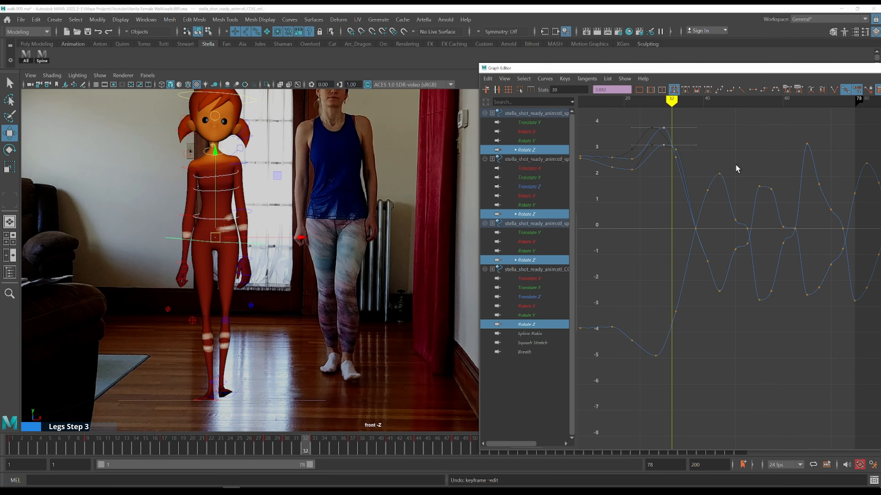
pyautogui.hotkey('alt', '.')
pyautogui.hotkey('alt', '.')
pyautogui.hotkey('alt', '.')
pyautogui.hotkey('alt', '.')
pyautogui.hotkey('alt', '.')
pyautogui.hotkey('alt', '.')
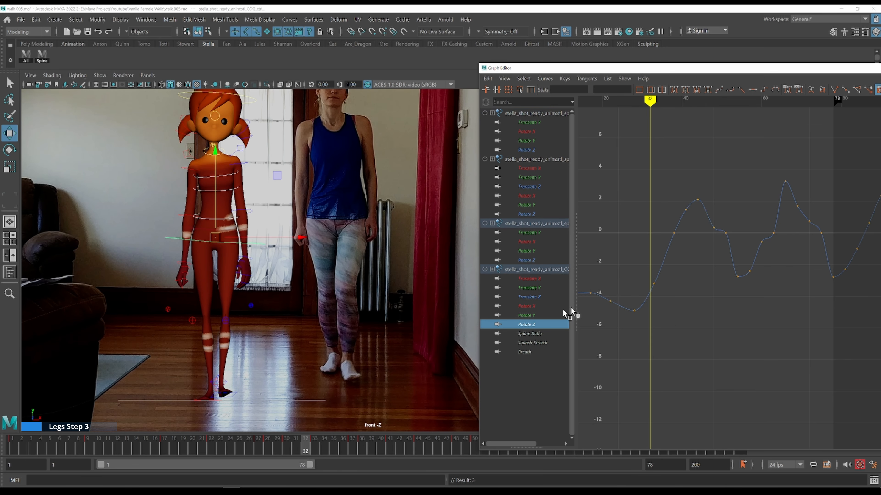
pyautogui.hotkey('alt', '.')
pyautogui.hotkey('alt', '.')
pyautogui.hotkey('alt', '.')
pyautogui.hotkey('alt', '.')
pyautogui.hotkey('alt', '.')
pyautogui.hotkey('alt', '.')
pyautogui.hotkey('alt', '.')
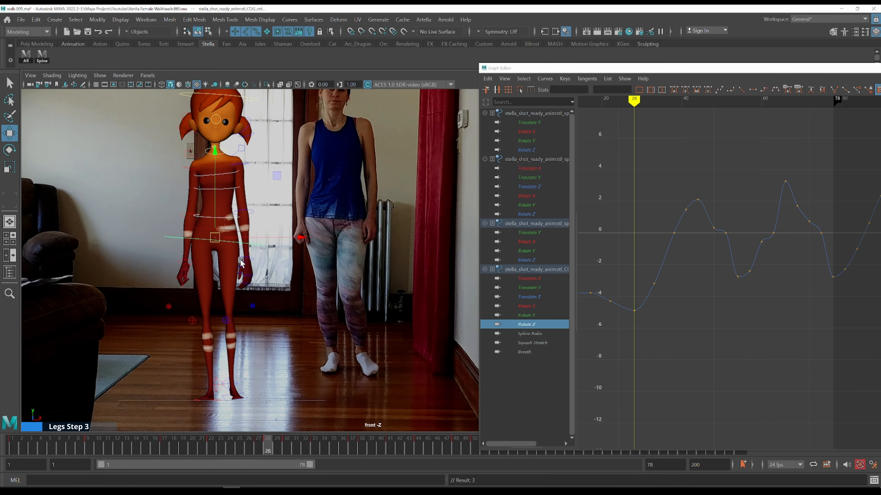
pyautogui.hotkey('alt', '.')
pyautogui.hotkey('alt', '.')
pyautogui.hotkey('alt', '.')
pyautogui.hotkey('alt', '.')
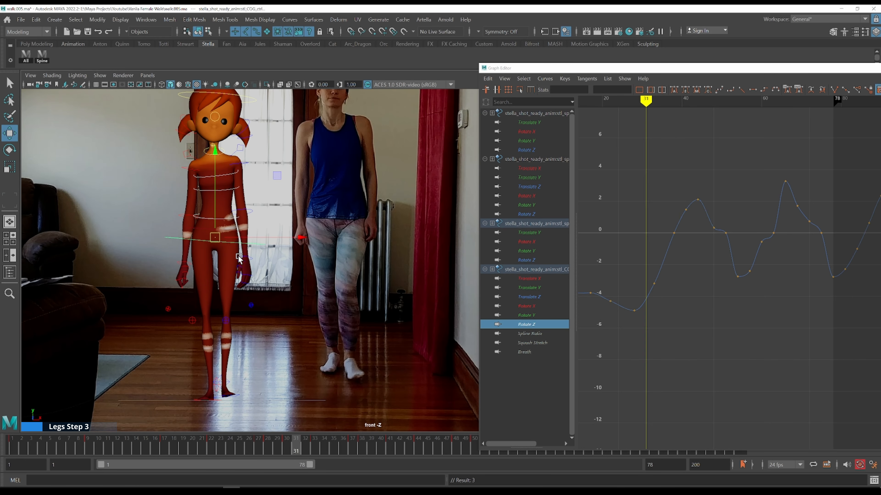
# Step forward to frame 38 and raise the COG Rotate Z peak key to about 3.1
pyautogui.hotkey('alt', '.')
pyautogui.hotkey('alt', '.')
pyautogui.hotkey('alt', '.')
pyautogui.hotkey('alt', '.')
pyautogui.hotkey('alt', '.')
pyautogui.hotkey('alt', '.')
pyautogui.hotkey('alt', '.')
pyautogui.hotkey('alt', '.')
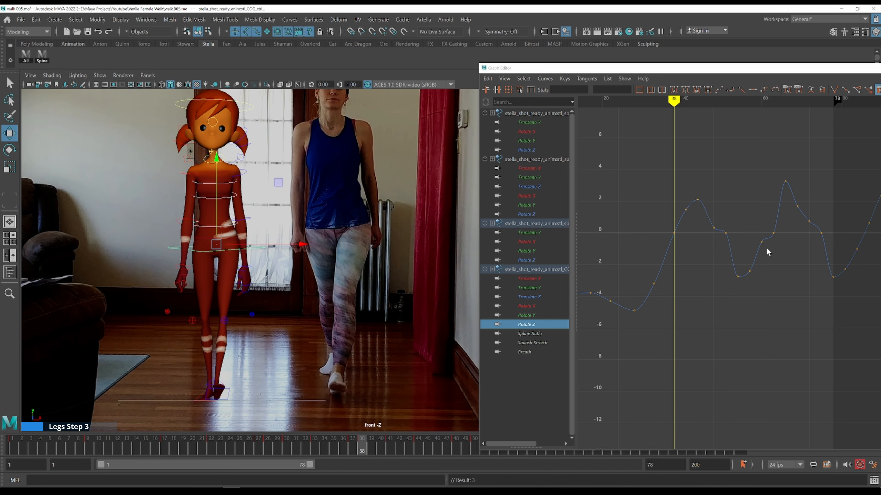
pyautogui.hotkey('alt', '.')
pyautogui.moveTo(673, 186); pyautogui.dragTo(693, 212)
pyautogui.hotkey('alt', ',')
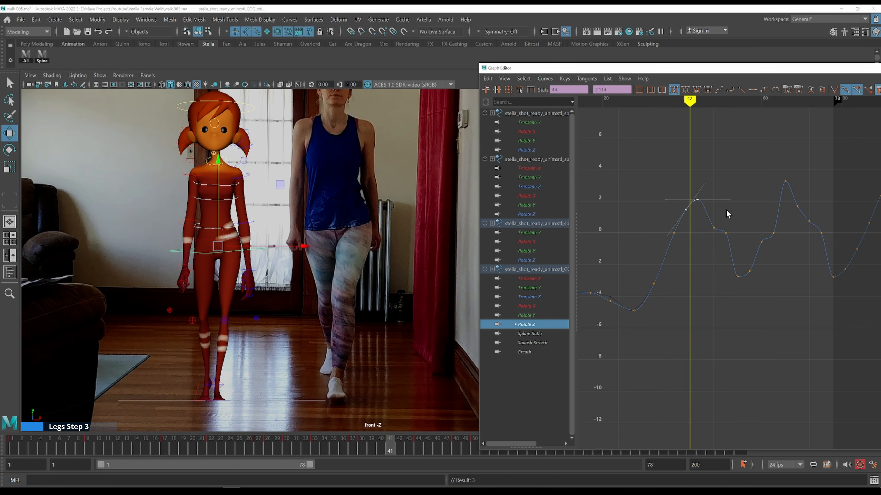
pyautogui.keyDown('shift'); pyautogui.moveTo(726, 208); pyautogui.dragTo(731, 194, button='middle'); pyautogui.keyUp('shift')
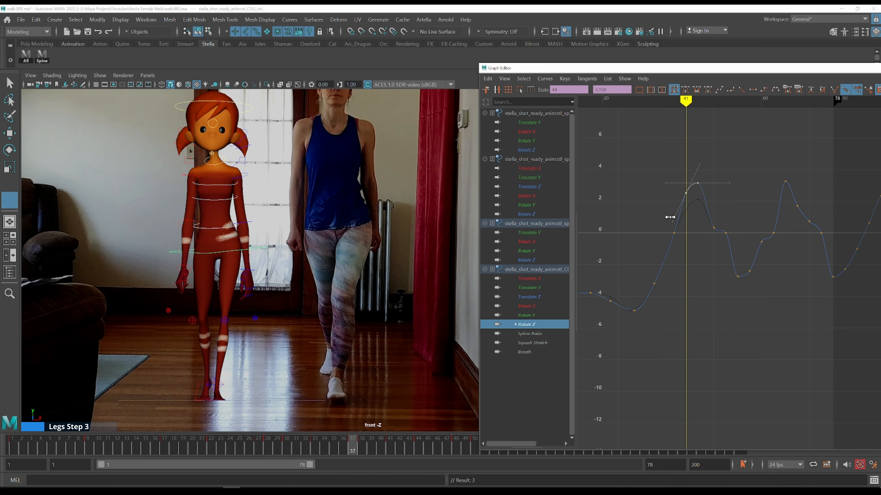
# Display the three spine controls' Rotate Z curves together with the COG Rotate Z curve and select the trough key at frame 44
pyautogui.hotkey('alt', ',')
pyautogui.hotkey('alt', '.')
pyautogui.hotkey('alt', '.')
pyautogui.hotkey('alt', '.')
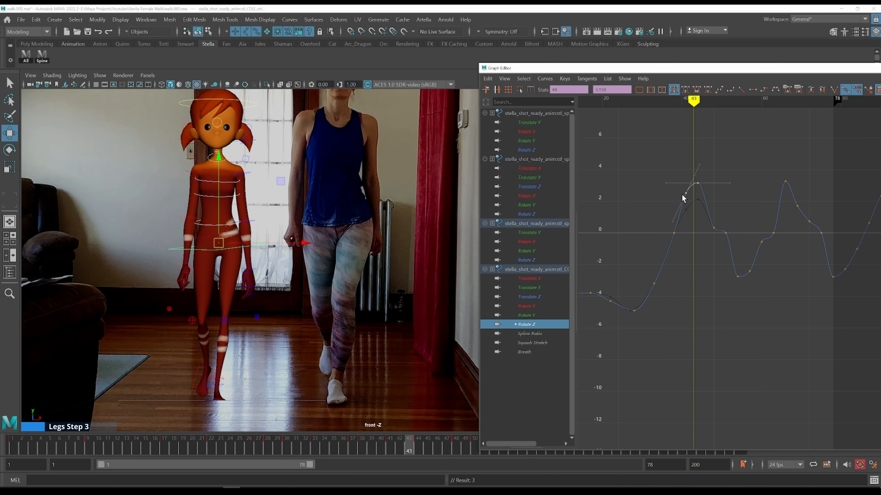
pyautogui.hotkey('alt', '.')
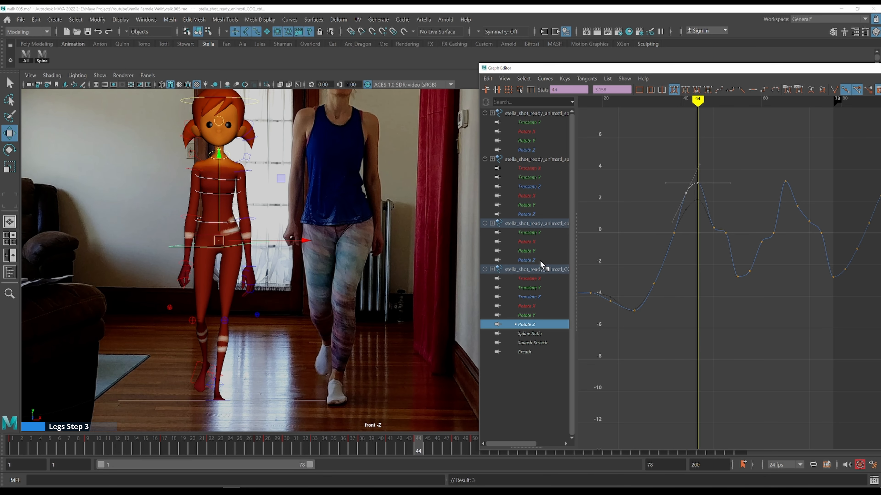
pyautogui.keyDown('ctrl'); pyautogui.click(540, 260); pyautogui.keyUp('ctrl')
pyautogui.keyDown('ctrl'); pyautogui.click(539, 214); pyautogui.keyUp('ctrl')
pyautogui.keyDown('ctrl'); pyautogui.click(543, 150); pyautogui.keyUp('ctrl')
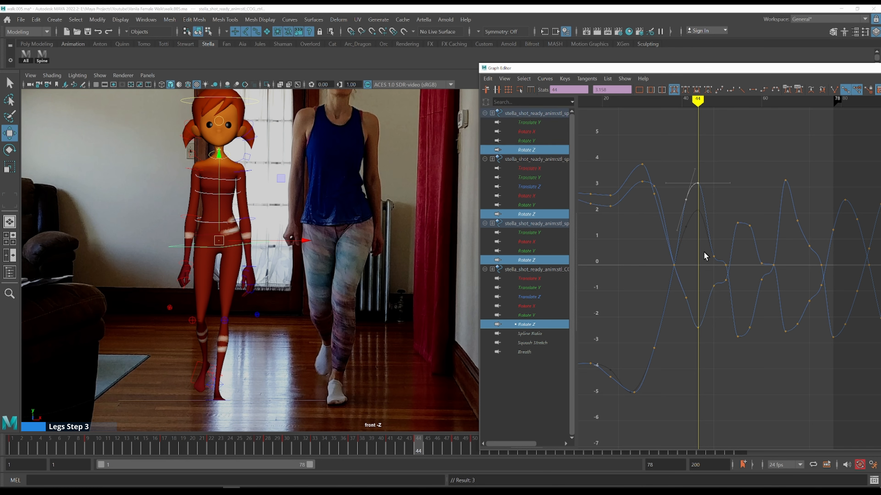
pyautogui.keyDown('alt'); pyautogui.moveTo(707, 257); pyautogui.dragTo(647, 245, button='middle'); pyautogui.keyUp('alt')
pyautogui.moveTo(633, 300); pyautogui.dragTo(633, 300)
pyautogui.keyDown('alt'); pyautogui.moveTo(696, 288); pyautogui.dragTo(712, 311, button='middle'); pyautogui.keyUp('alt')
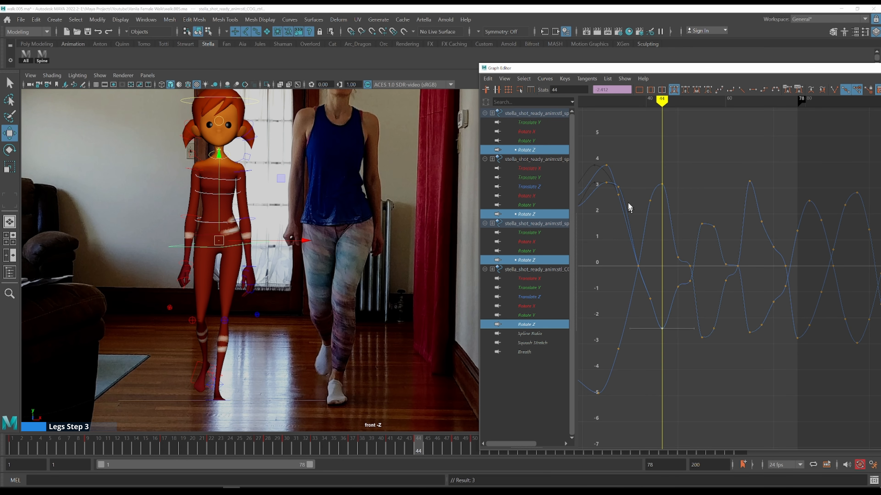
# Lower the spine Rotate Z key at frame 33 to about 2.47
pyautogui.press('k')
pyautogui.click(606, 160)
pyautogui.hotkey('alt', '.')
pyautogui.hotkey('alt', '.')
pyautogui.hotkey('alt', '.')
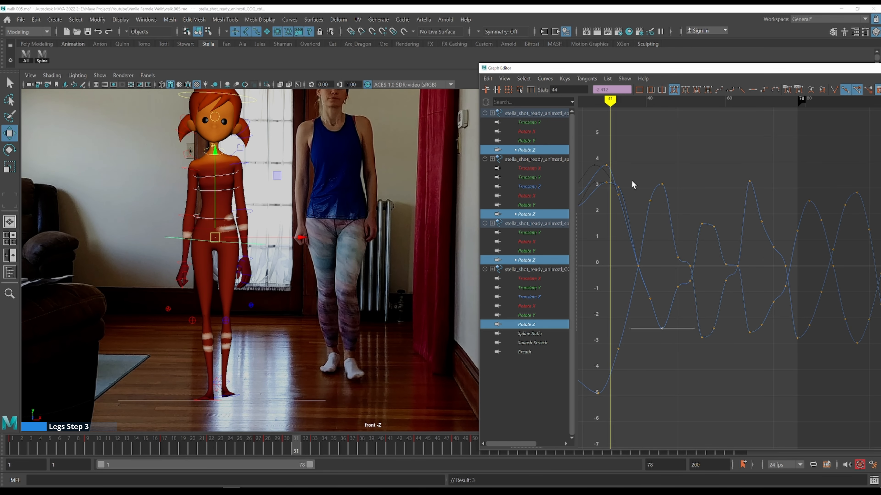
pyautogui.moveTo(624, 185); pyautogui.dragTo(616, 190)
pyautogui.keyDown('shift'); pyautogui.moveTo(639, 187); pyautogui.dragTo(639, 202, button='middle'); pyautogui.keyUp('shift')
pyautogui.press('k')
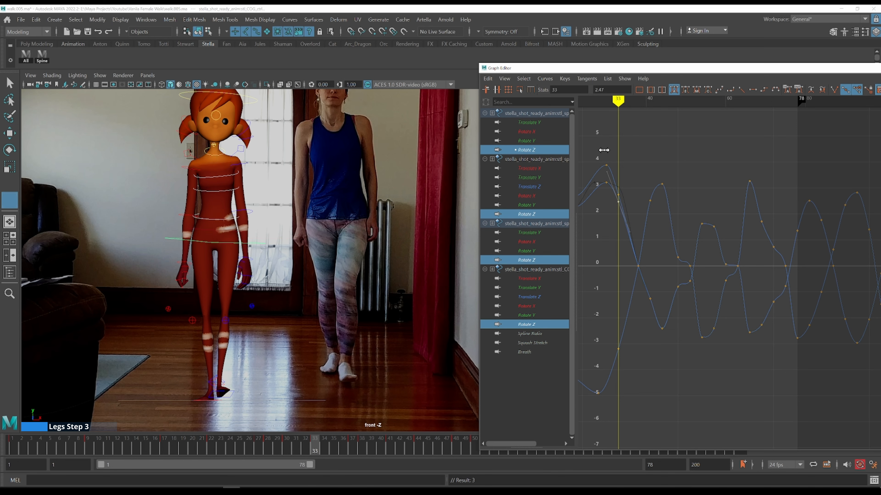
pyautogui.click(604, 150)
# Step through frames 32 to 41 comparing the spine sway with the front-view reference
pyautogui.hotkey('alt', '.')
pyautogui.hotkey('alt', '.')
pyautogui.hotkey('alt', '.')
pyautogui.hotkey('alt', '.')
pyautogui.hotkey('alt', '.')
pyautogui.hotkey('alt', '.')
pyautogui.hotkey('alt', '.')
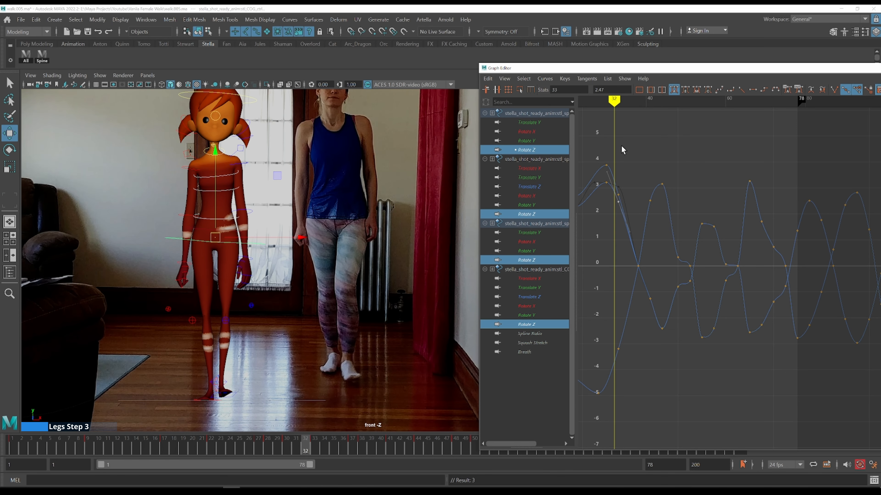
pyautogui.hotkey('alt', '.')
pyautogui.hotkey('alt', '.')
pyautogui.hotkey('alt', '.')
pyautogui.hotkey('alt', '.')
pyautogui.hotkey('alt', '.')
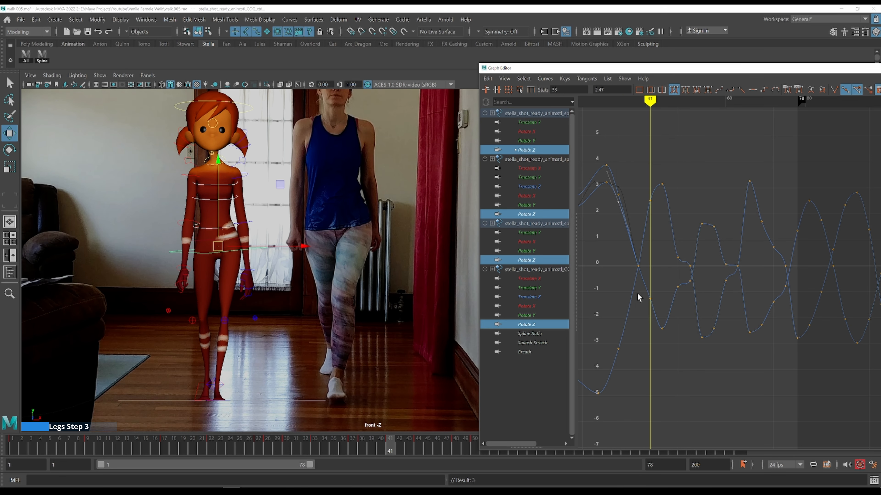
# Lower the spine Rotate Z keys at frames 41 and 44 to about -1.77 and -2.76
pyautogui.moveTo(672, 337); pyautogui.dragTo(672, 338)
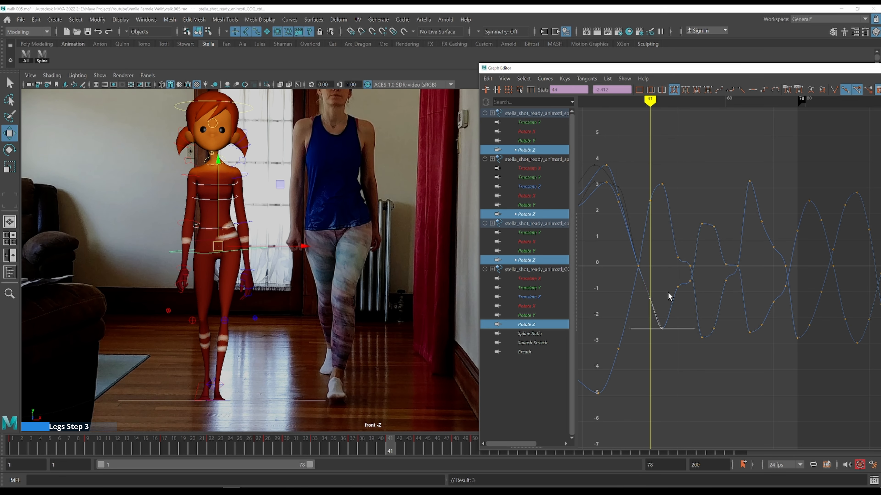
pyautogui.click(650, 299)
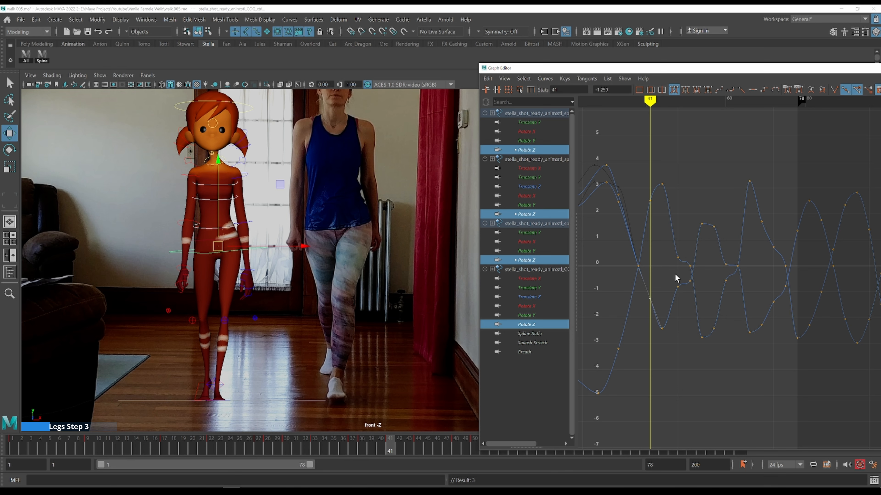
pyautogui.keyDown('shift'); pyautogui.moveTo(676, 276); pyautogui.dragTo(673, 285, button='middle'); pyautogui.keyUp('shift')
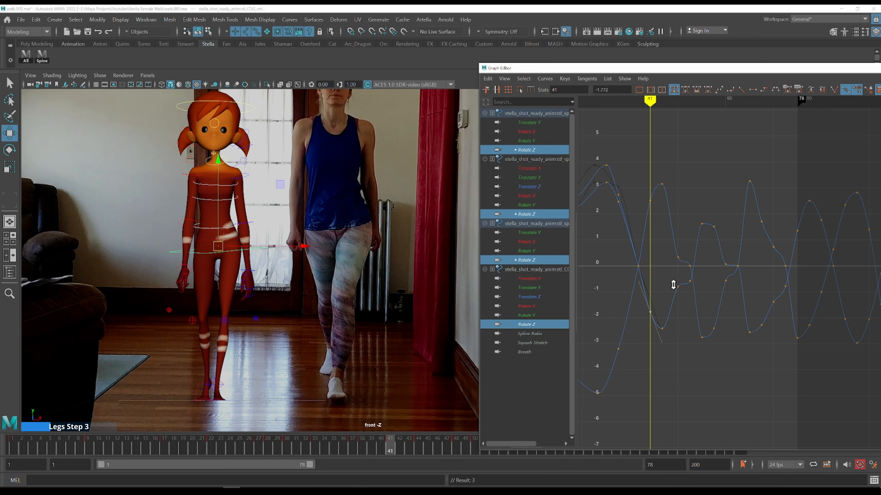
pyautogui.press('.')
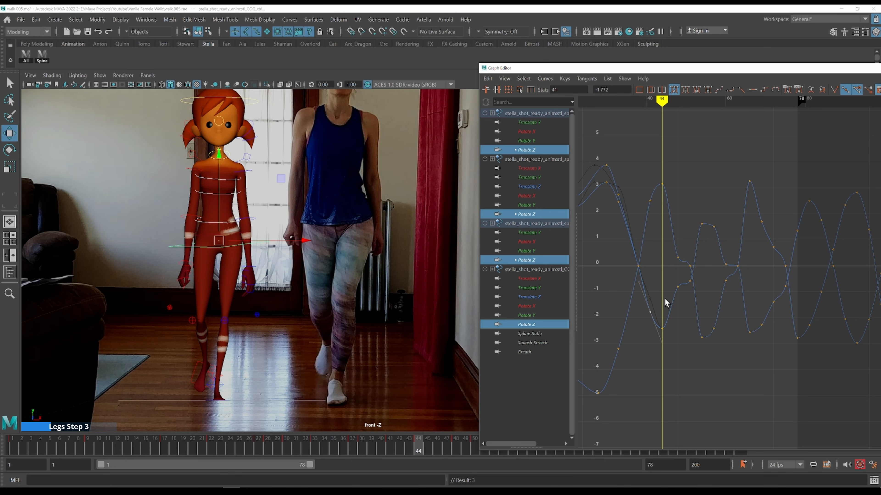
pyautogui.moveTo(662, 290); pyautogui.dragTo(670, 330)
pyautogui.keyDown('shift'); pyautogui.moveTo(673, 285); pyautogui.dragTo(675, 294, button='middle'); pyautogui.keyUp('shift')
pyautogui.press('k')
pyautogui.click(646, 234)
# Step through frames 44 to 46 comparing the torso sway with the front-view reference
pyautogui.hotkey('alt', '.')
pyautogui.hotkey('alt', '.')
pyautogui.hotkey('alt', '.')
pyautogui.hotkey('alt', '.')
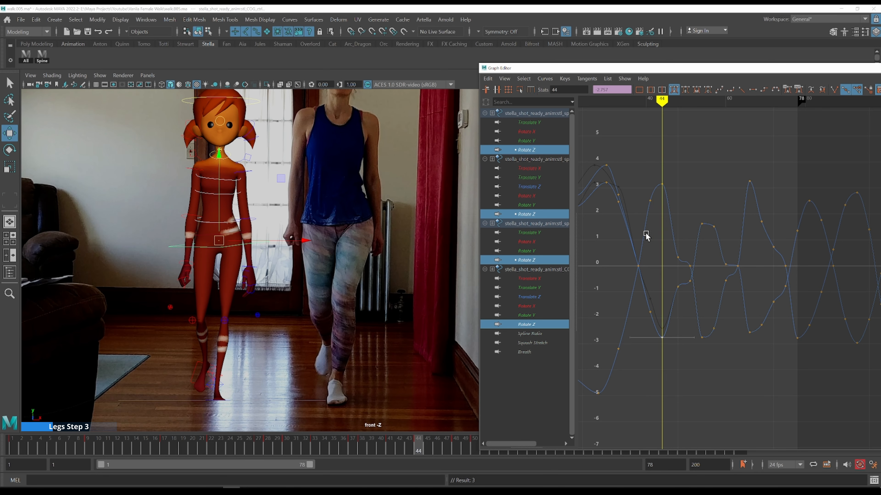
pyautogui.hotkey('alt', '.')
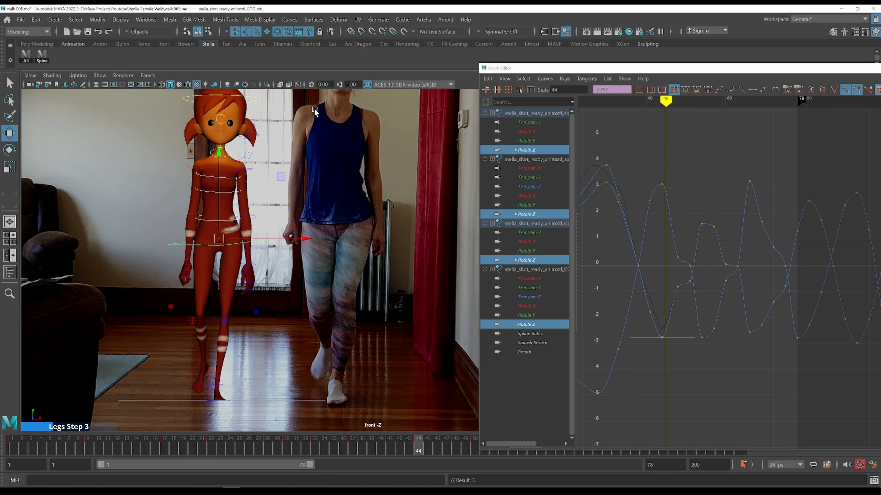
pyautogui.hotkey('alt', '.')
pyautogui.moveTo(392, 113); pyautogui.dragTo(282, 106)
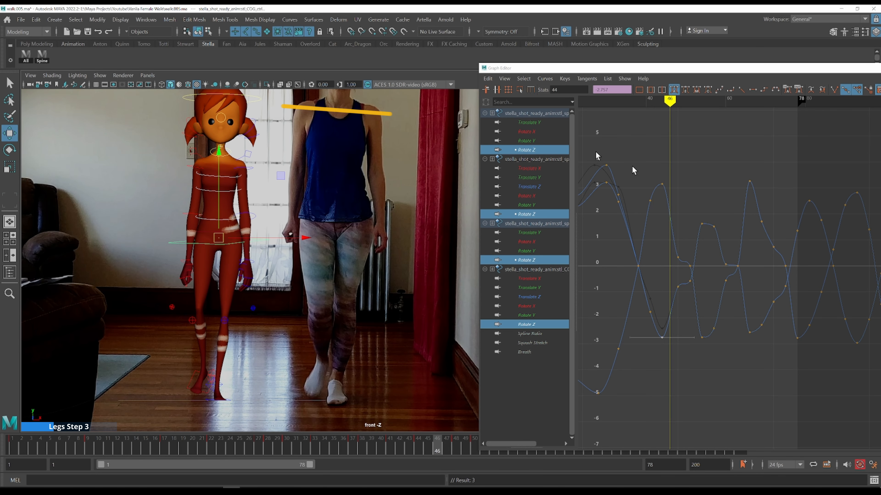
pyautogui.keyDown('alt'); pyautogui.moveTo(677, 196); pyautogui.dragTo(639, 193, button='middle'); pyautogui.keyUp('alt')
pyautogui.press('k')
pyautogui.click(614, 186)
pyautogui.moveTo(613, 186)
pyautogui.mouseDown()
pyautogui.moveTo(631, 177)
pyautogui.moveTo(605, 192)
pyautogui.moveTo(625, 188)
pyautogui.mouseUp()
pyautogui.press('w')
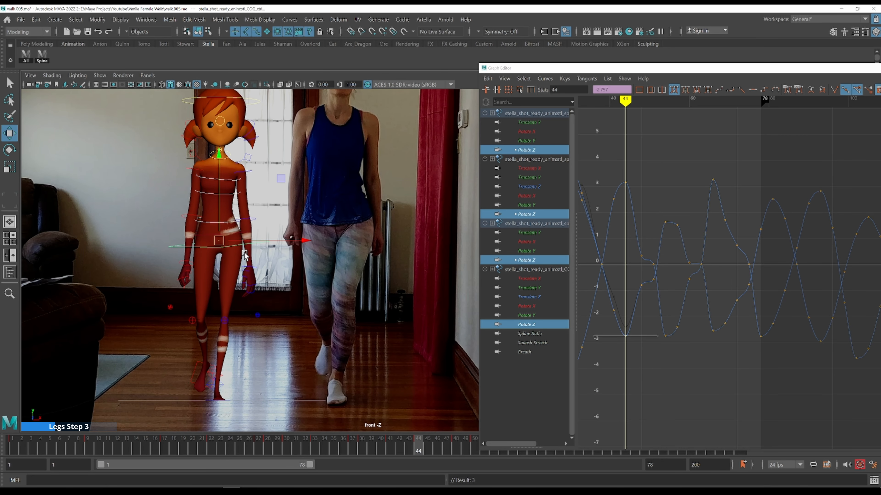
# Raise the spine Rotate Z key at frame 48 to about 1.02
pyautogui.hotkey('alt', '.')
pyautogui.hotkey('alt', '.')
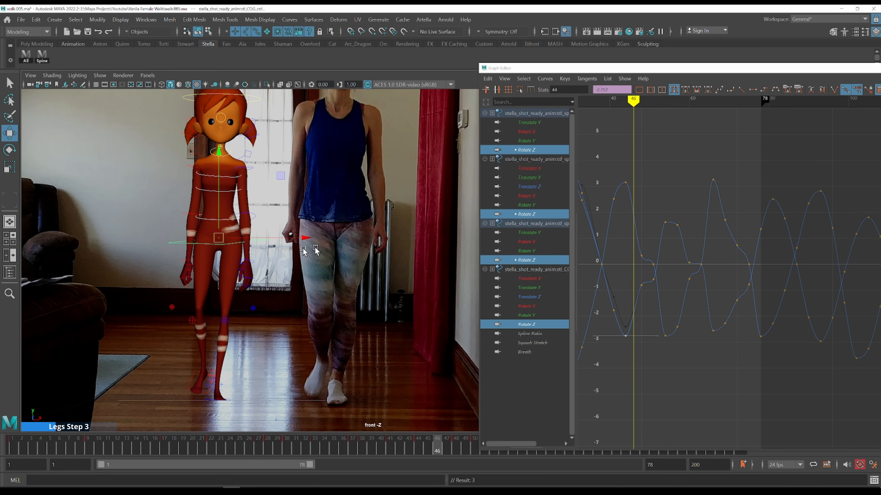
pyautogui.hotkey('alt', '.')
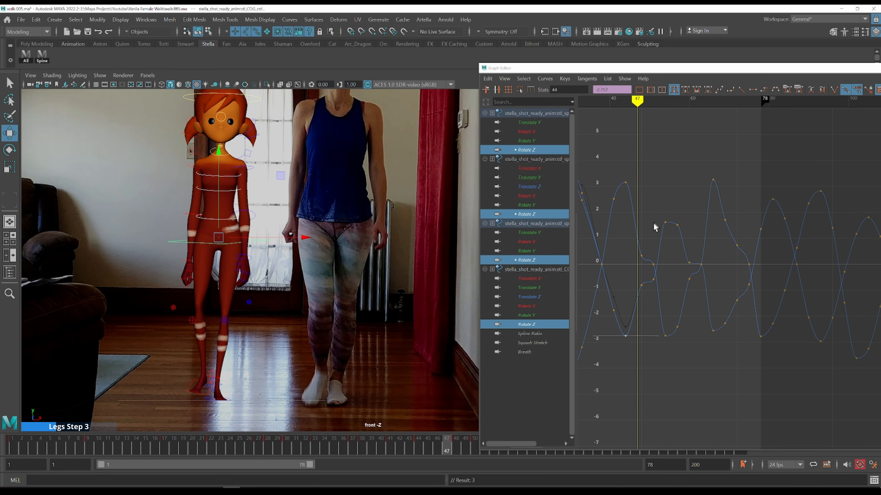
pyautogui.hotkey('alt', '.')
pyautogui.click(640, 254)
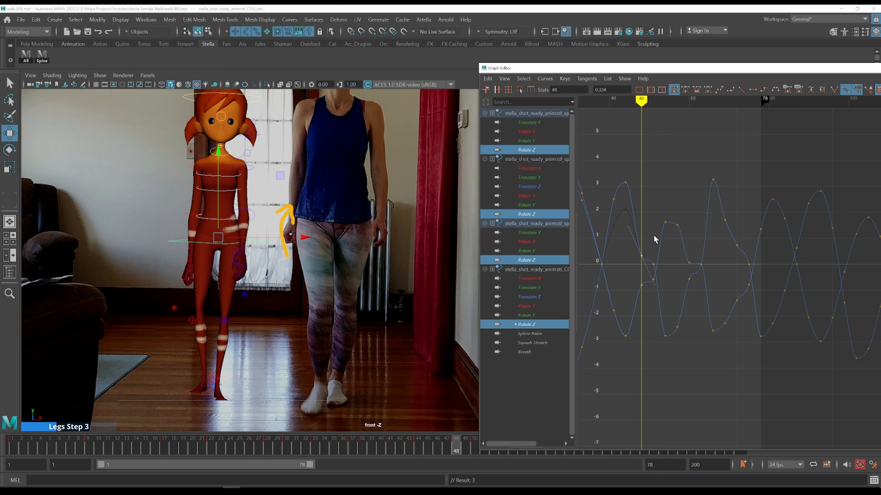
pyautogui.keyDown('shift'); pyautogui.moveTo(654, 231); pyautogui.dragTo(695, 187, button='middle'); pyautogui.keyUp('shift')
pyautogui.hotkey('alt', '.')
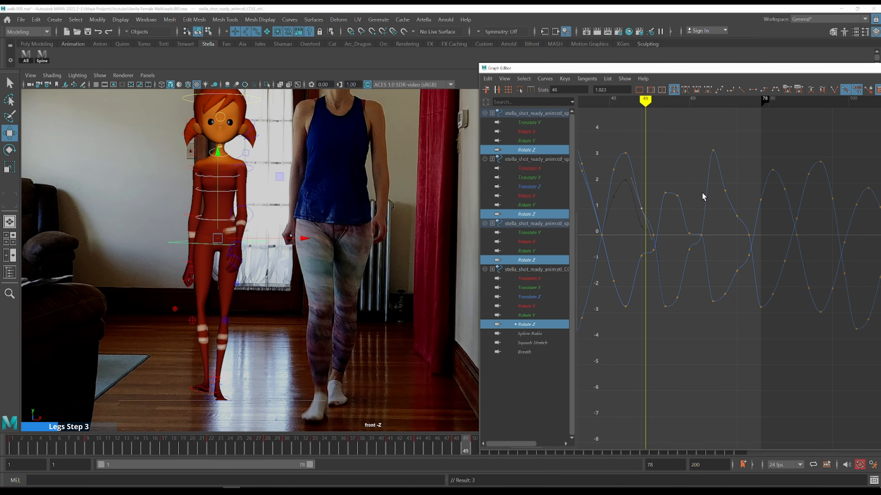
# Step and scrub through frames 44 to 55 comparing the torso sway with the front-view reference
pyautogui.hotkey('alt', '.')
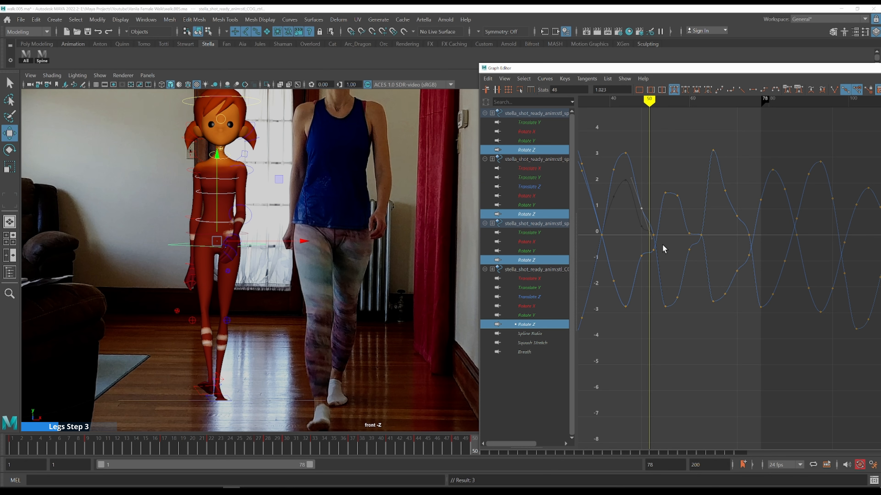
pyautogui.hotkey('alt', '.')
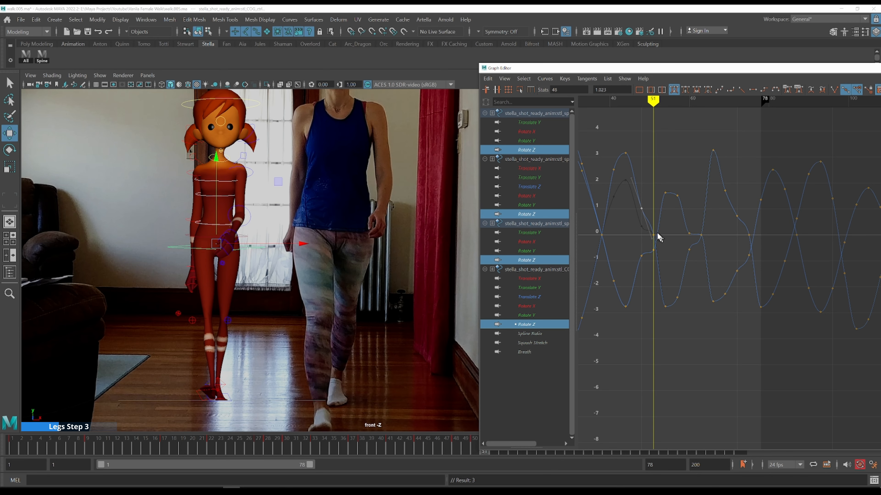
pyautogui.hotkey('alt', '.')
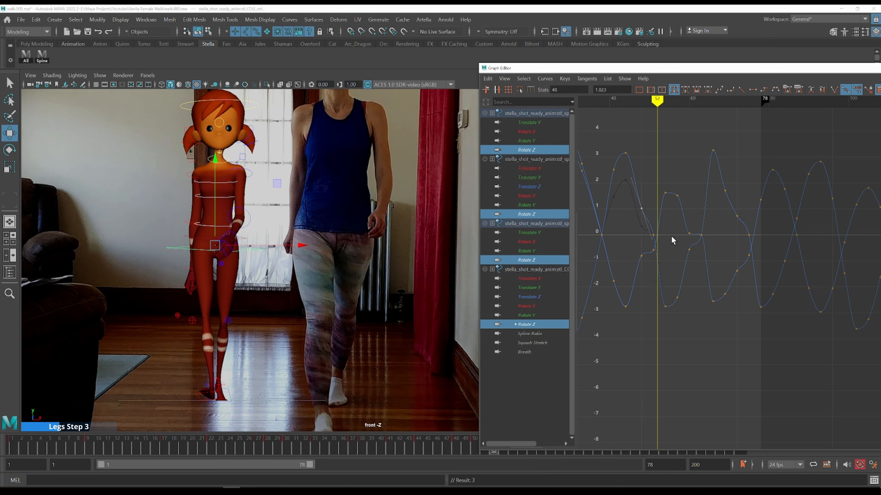
pyautogui.hotkey('alt', '.')
pyautogui.hotkey('alt', '.')
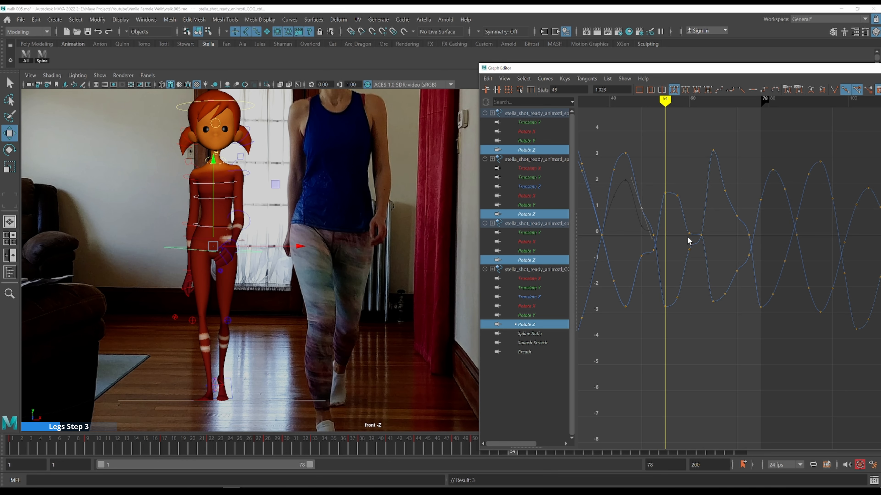
pyautogui.hotkey('alt', ',')
pyautogui.hotkey('alt', ',')
pyautogui.hotkey('alt', '.')
pyautogui.hotkey('alt', '.')
pyautogui.hotkey('alt', ',')
pyautogui.hotkey('alt', '.')
pyautogui.hotkey('alt', ',')
pyautogui.hotkey('alt', ',')
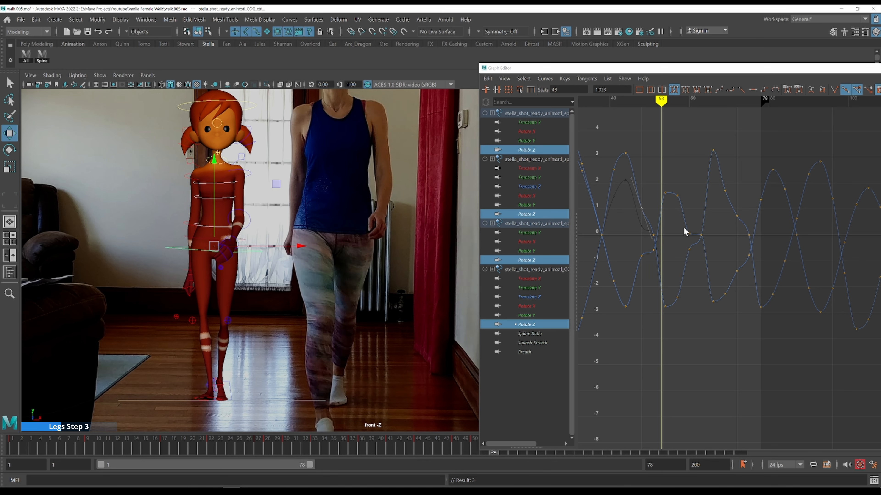
pyautogui.hotkey('alt', ',')
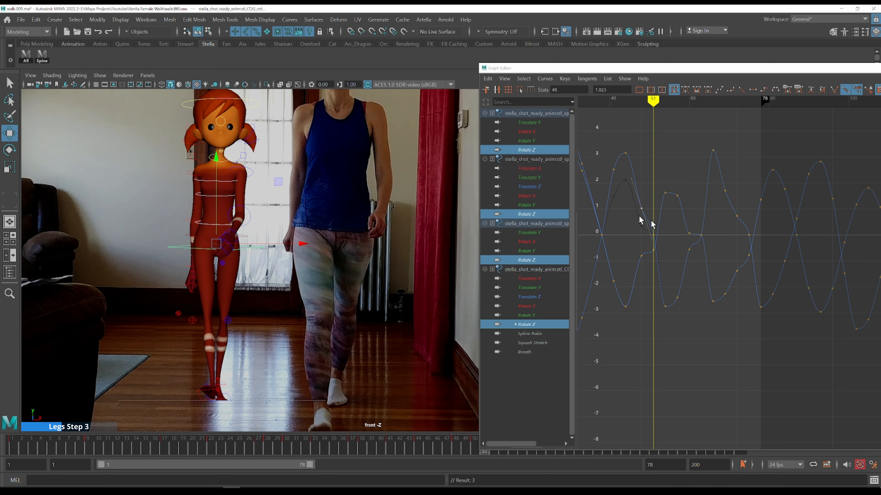
pyautogui.press('k')
pyautogui.click(624, 238)
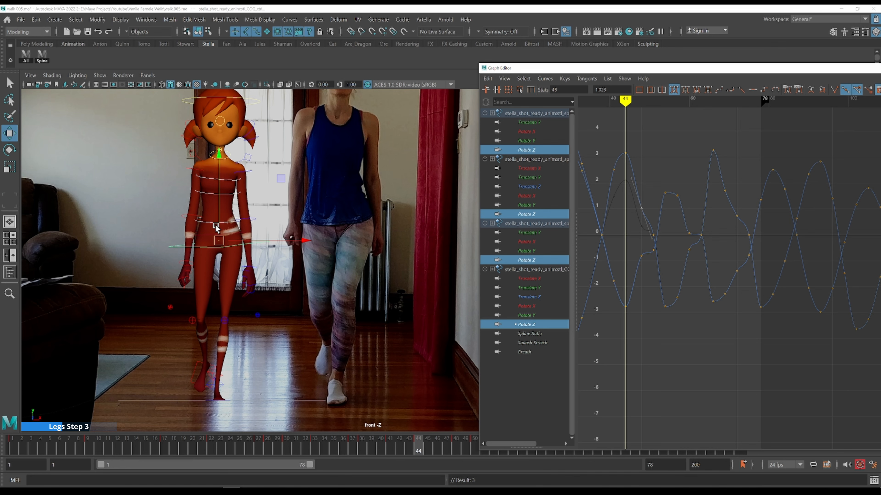
pyautogui.moveTo(216, 228); pyautogui.dragTo(263, 219)
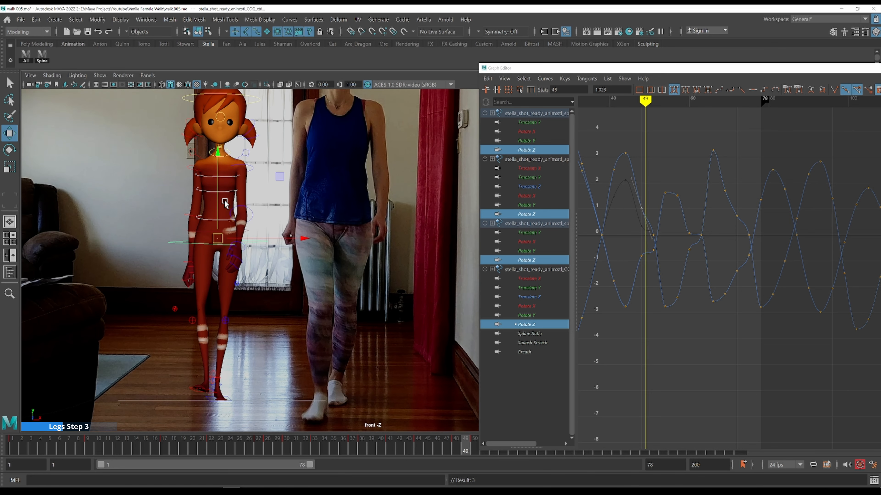
# Step through frames 41 to 45 comparing the spine sway with the front-view reference
pyautogui.click(601, 150)
pyautogui.hotkey('alt', '.')
pyautogui.hotkey('alt', '.')
pyautogui.hotkey('alt', '.')
pyautogui.hotkey('alt', '.')
pyautogui.hotkey('alt', '.')
pyautogui.hotkey('alt', '.')
pyautogui.hotkey('alt', '.')
pyautogui.hotkey('alt', '.')
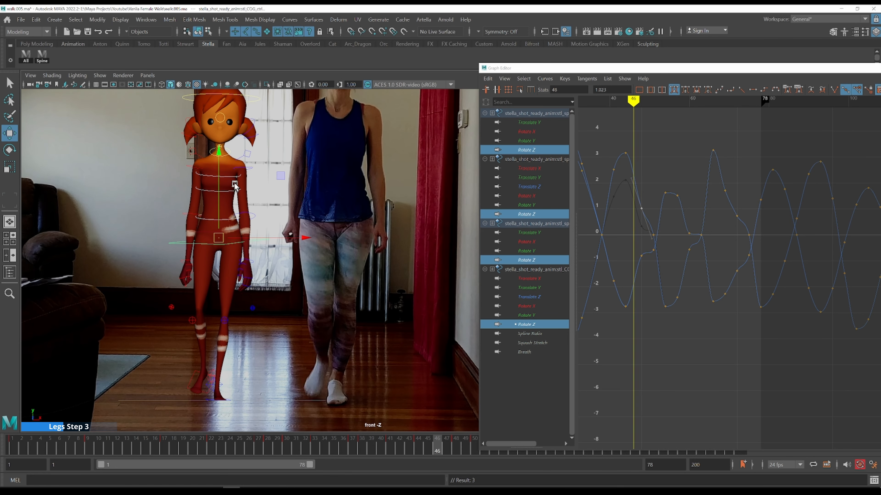
pyautogui.hotkey('alt', '.')
pyautogui.hotkey('alt', ',')
pyautogui.hotkey('alt', ',')
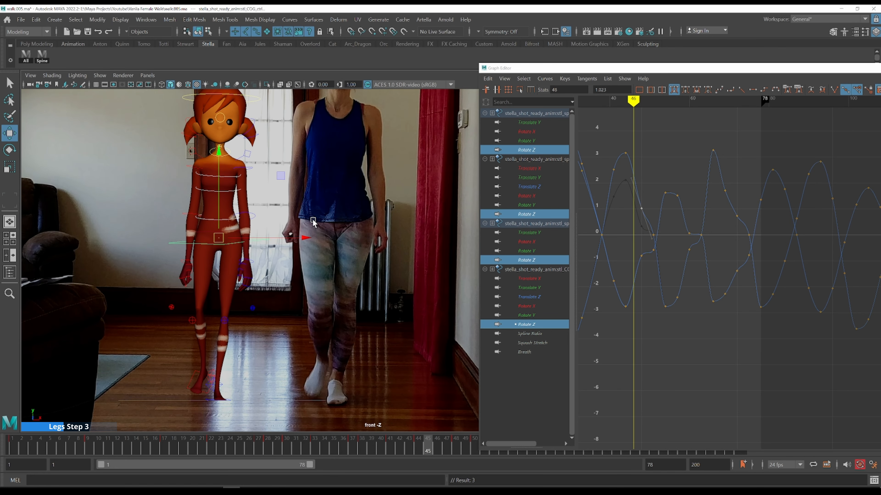
pyautogui.hotkey('alt', '.')
# Orbit the viewport to the side view and step back through frames 46 to 44 against the side reference
pyautogui.press('space')
pyautogui.press('space')
pyautogui.scroll(-3, 399, 213)
pyautogui.keyDown('alt'); pyautogui.moveTo(413, 216); pyautogui.dragTo(232, 171, button='middle'); pyautogui.keyUp('alt')
pyautogui.keyDown('alt'); pyautogui.moveTo(232, 171); pyautogui.dragTo(391, 218); pyautogui.keyUp('alt')
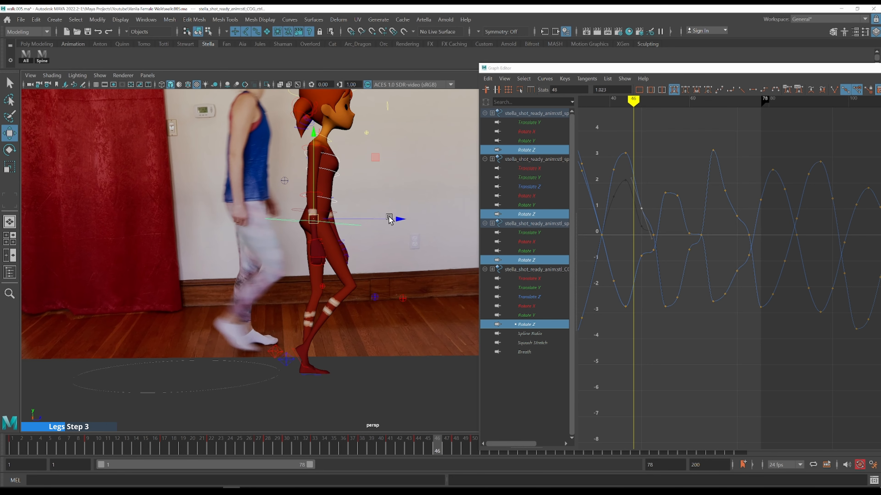
pyautogui.hotkey('alt', ',')
pyautogui.hotkey('alt', ',')
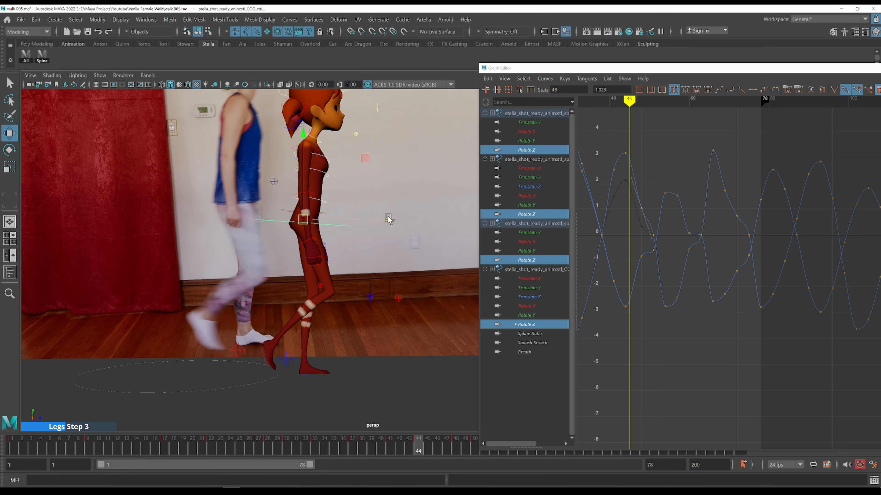
# Switch to the front view and adjust the spine Rotate Z key at frame 45 against the front reference
pyautogui.hotkey('alt', '.')
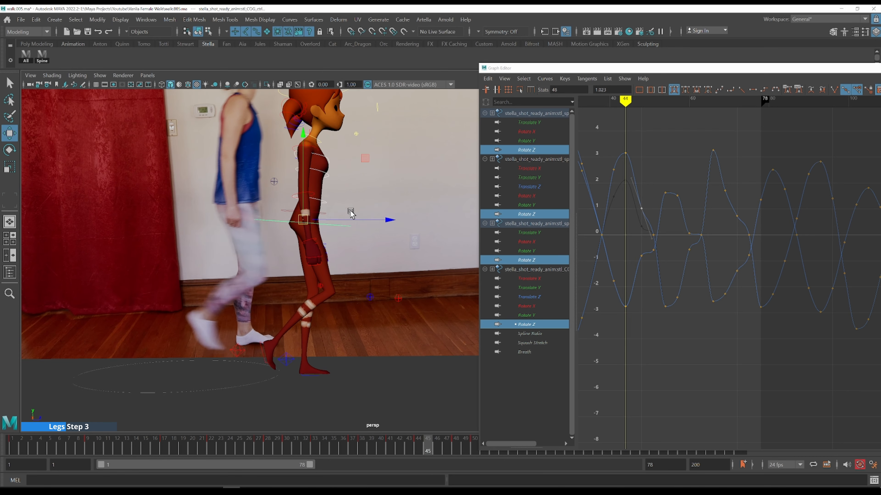
pyautogui.press('space')
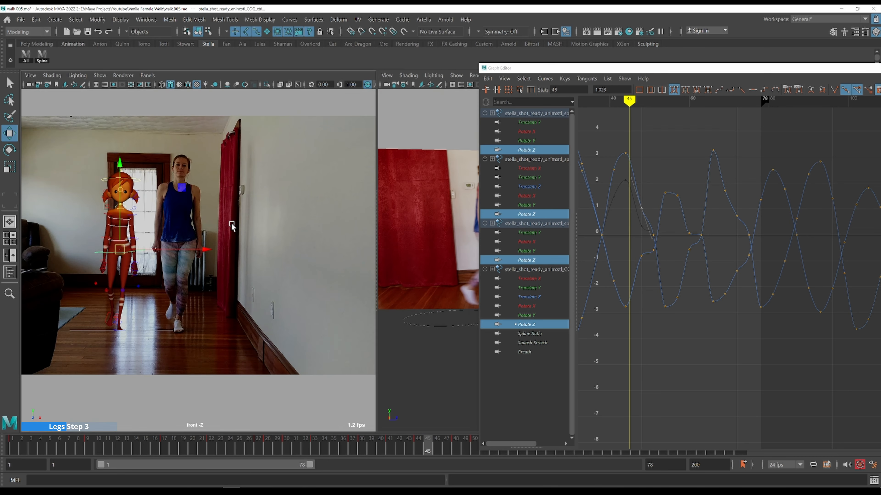
pyautogui.press('space')
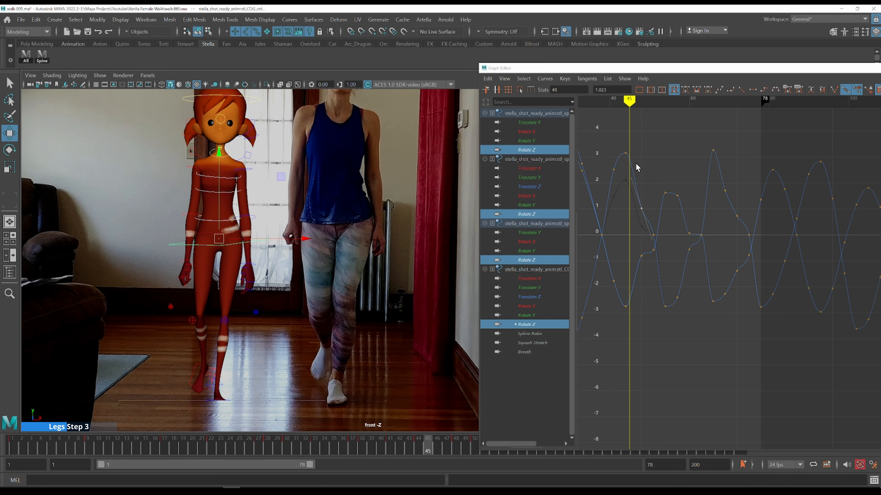
pyautogui.click(659, 198)
pyautogui.keyDown('alt'); pyautogui.moveTo(658, 199); pyautogui.dragTo(659, 228, button='middle'); pyautogui.keyUp('alt')
pyautogui.moveTo(621, 330); pyautogui.dragTo(632, 344)
pyautogui.keyDown('shift'); pyautogui.moveTo(641, 314); pyautogui.dragTo(645, 315, button='middle'); pyautogui.keyUp('shift')
pyautogui.press('k')
pyautogui.moveTo(624, 172); pyautogui.dragTo(619, 171)
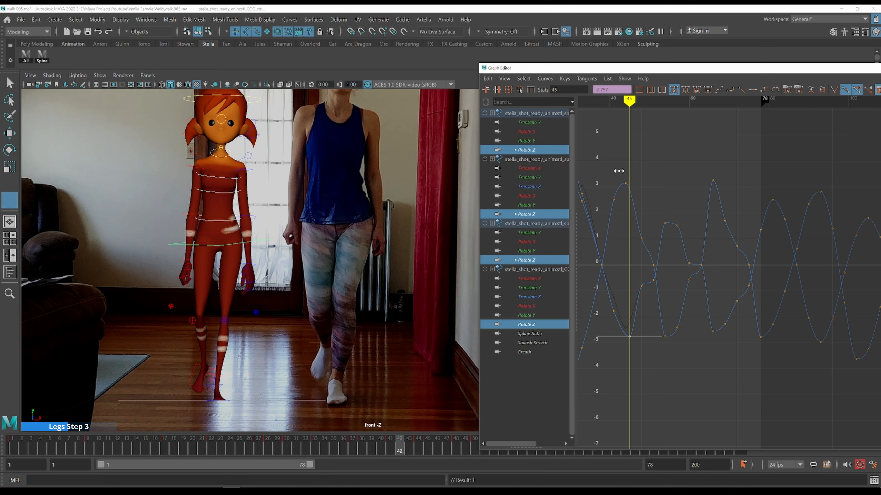
# Adjust the spine Rotate Z key at frame 48 to about 1.17
pyautogui.press('w')
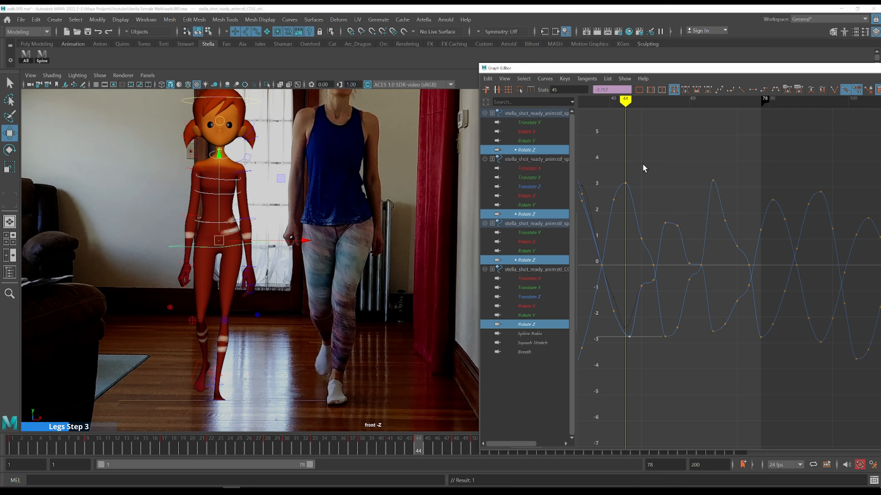
pyautogui.hotkey('alt', '.')
pyautogui.hotkey('alt', '.')
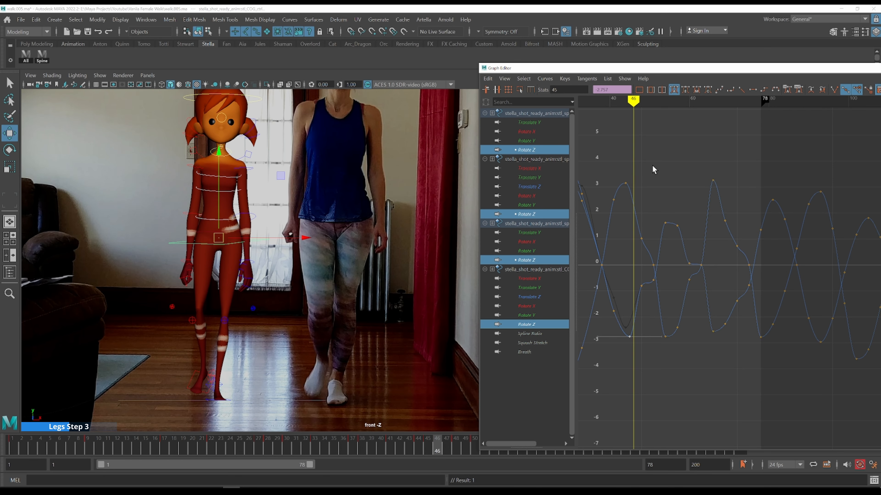
pyautogui.hotkey('alt', '.')
pyautogui.hotkey('alt', '.')
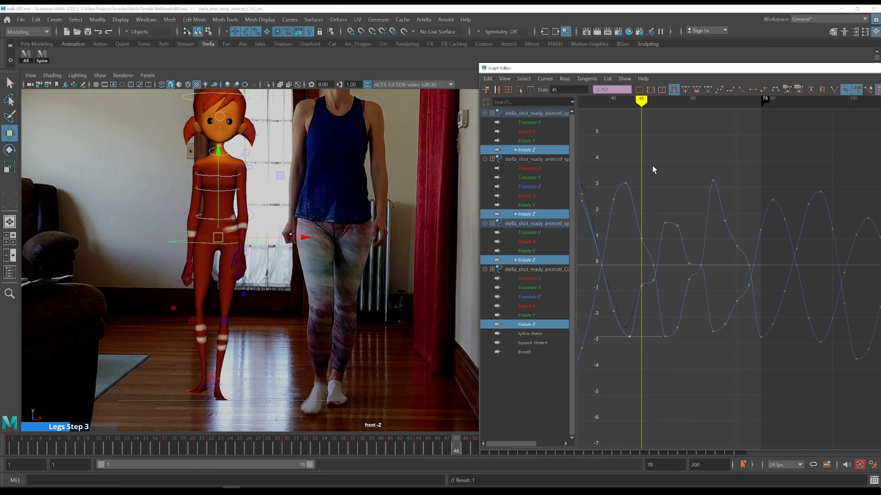
pyautogui.moveTo(638, 291); pyautogui.dragTo(644, 294)
pyautogui.moveTo(663, 224); pyautogui.dragTo(661, 244, button='middle')
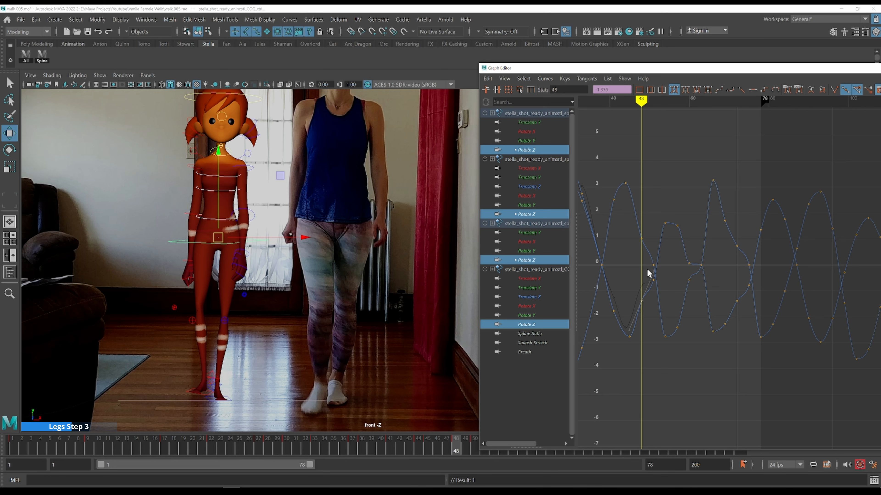
# Step and scrub through frames 44 to 51 comparing the spine sway with the front-view reference
pyautogui.moveTo(638, 277); pyautogui.dragTo(626, 268)
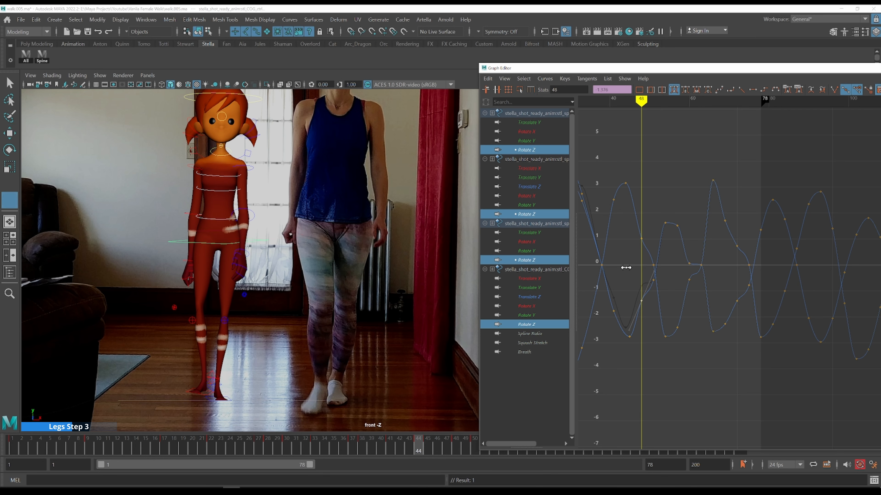
pyautogui.hotkey('alt', '.')
pyautogui.hotkey('alt', '.')
pyautogui.hotkey('alt', '.')
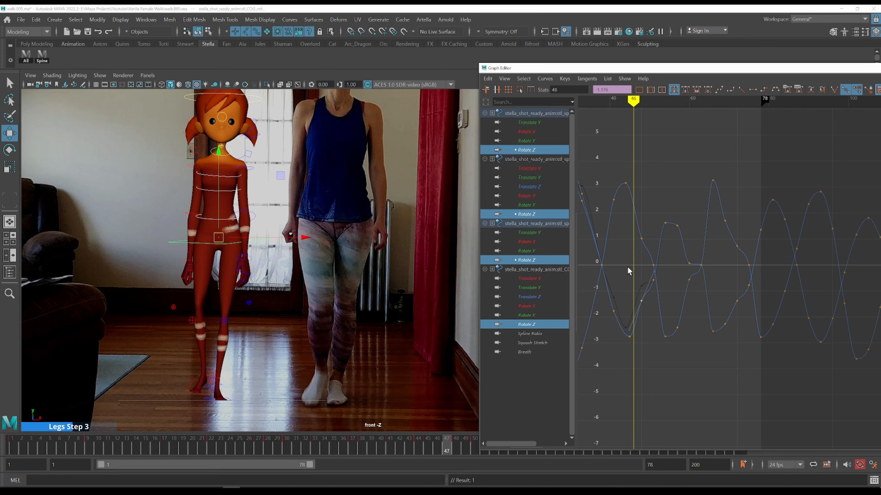
pyautogui.hotkey('alt', '.')
pyautogui.press('k')
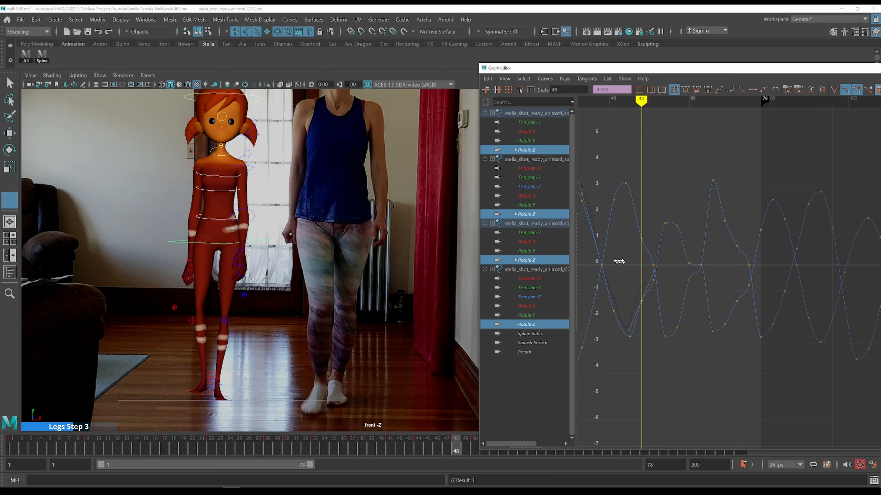
pyautogui.moveTo(621, 265); pyautogui.dragTo(609, 254)
pyautogui.hotkey('alt', '.')
pyautogui.hotkey('alt', '.')
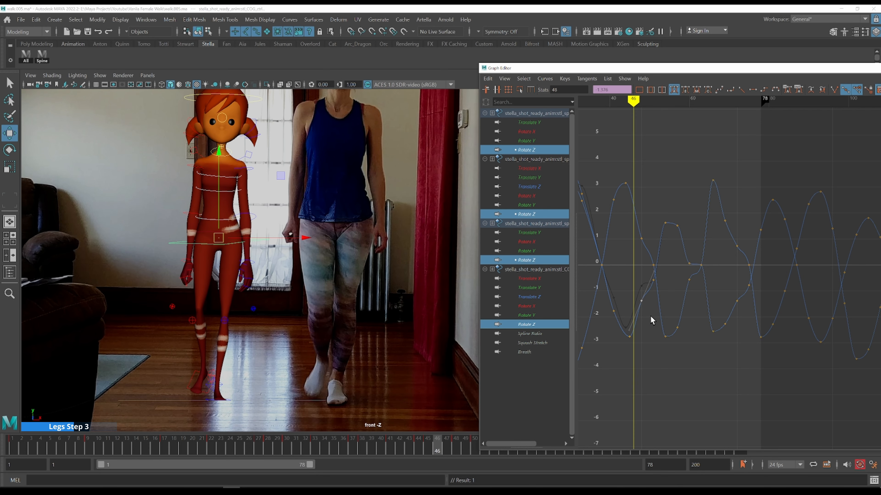
pyautogui.hotkey('alt', '.')
pyautogui.hotkey('alt', '.')
pyautogui.hotkey('alt', '.')
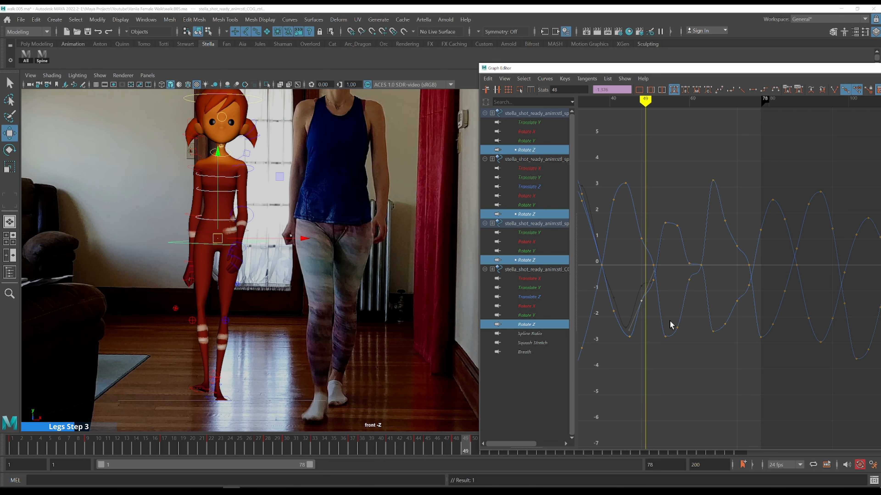
pyautogui.hotkey('alt', '.')
pyautogui.hotkey('alt', '.')
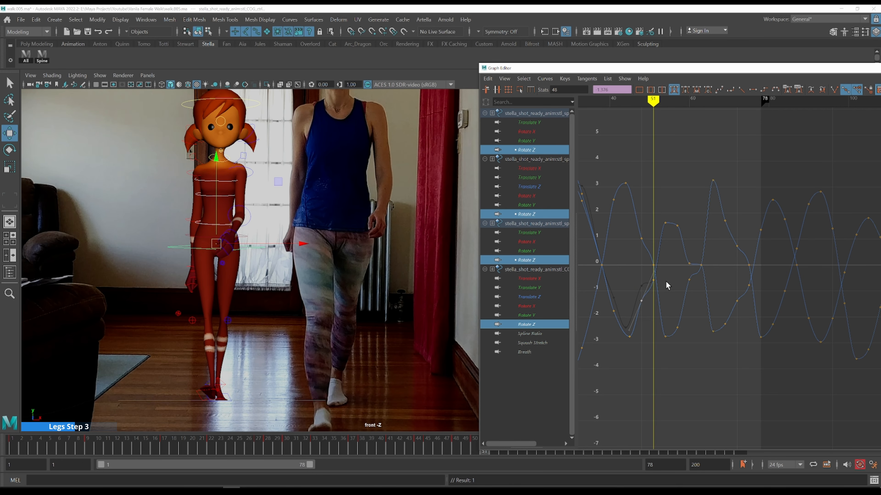
# Raise the spine Rotate Z key at frame 51 to about 0.16, scrubbing frames 44 to 49 to check it
pyautogui.moveTo(664, 285); pyautogui.dragTo(648, 275)
pyautogui.keyDown('shift'); pyautogui.moveTo(665, 289); pyautogui.dragTo(666, 279, button='middle'); pyautogui.keyUp('shift')
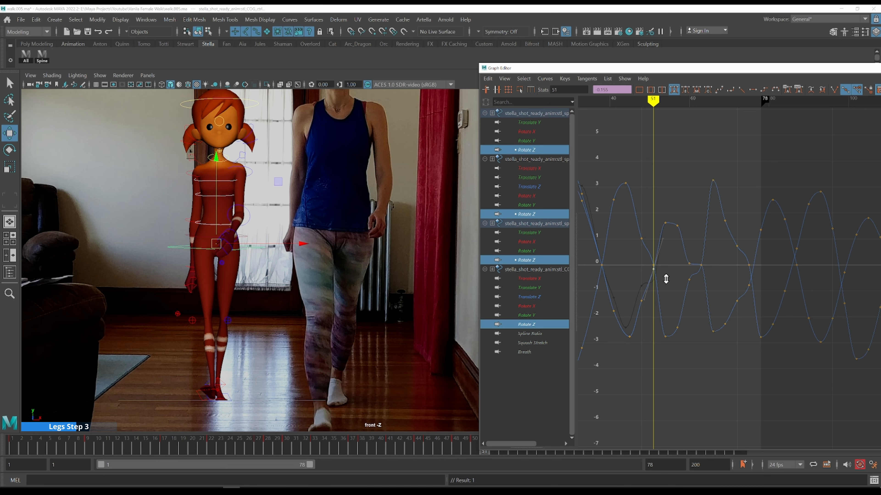
pyautogui.press('k')
pyautogui.moveTo(629, 291); pyautogui.dragTo(646, 303)
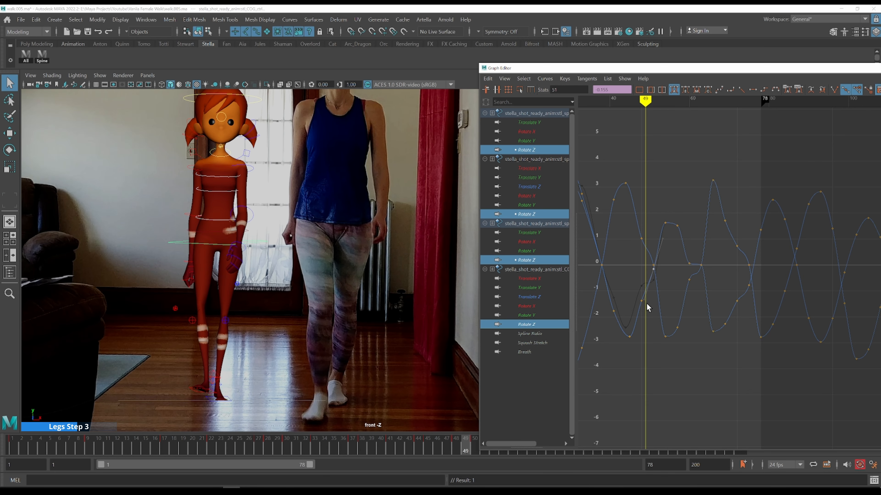
pyautogui.keyDown('shift'); pyautogui.moveTo(678, 280); pyautogui.dragTo(678, 281, button='middle'); pyautogui.keyUp('shift')
pyautogui.press('k')
pyautogui.click(629, 259)
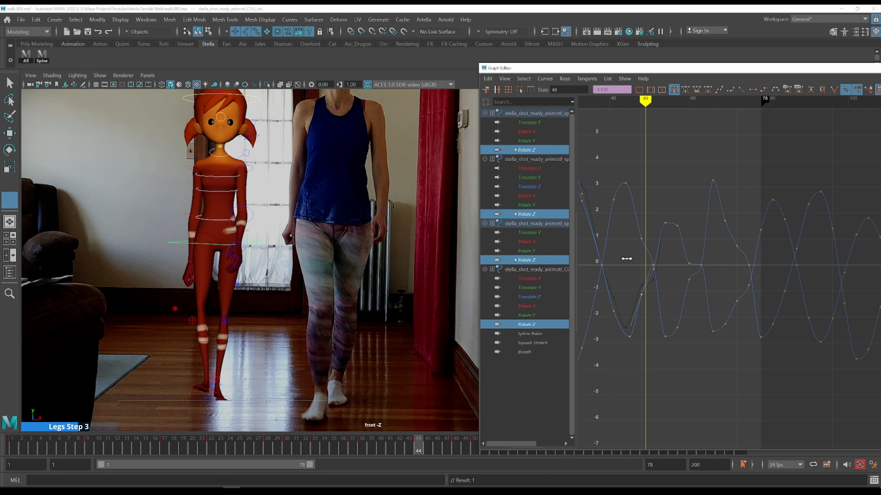
# Step through frames 45 to 53 comparing the spine sway with the front-view reference
pyautogui.hotkey('alt', '.')
pyautogui.hotkey('alt', '.')
pyautogui.hotkey('alt', '.')
pyautogui.hotkey('alt', '.')
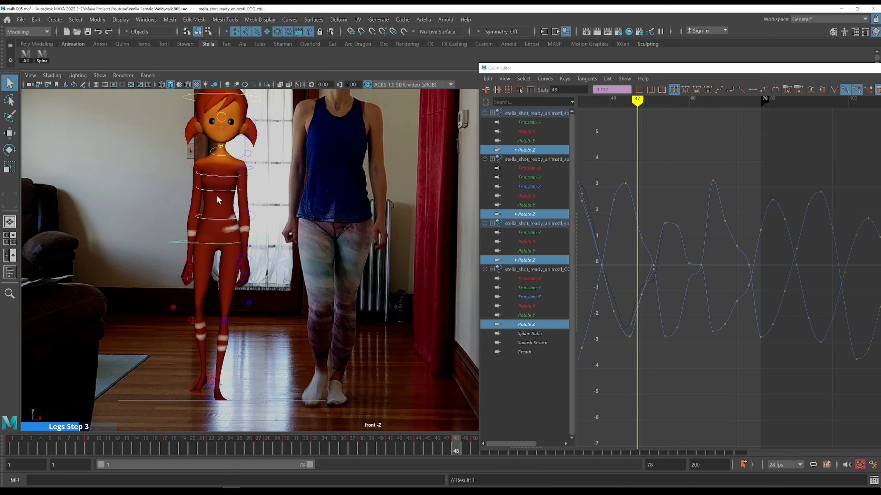
pyautogui.hotkey('alt', '.')
pyautogui.hotkey('alt', '.')
pyautogui.hotkey('alt', '.')
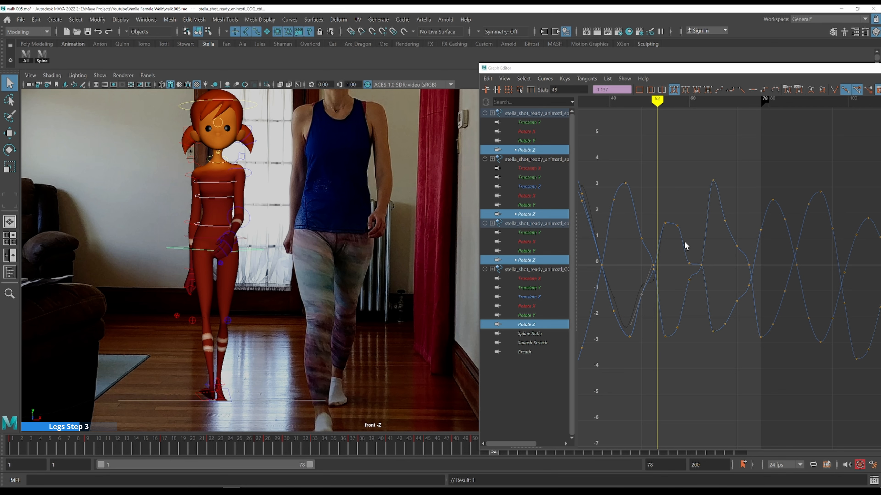
pyautogui.hotkey('alt', '.')
pyautogui.hotkey('alt', '.')
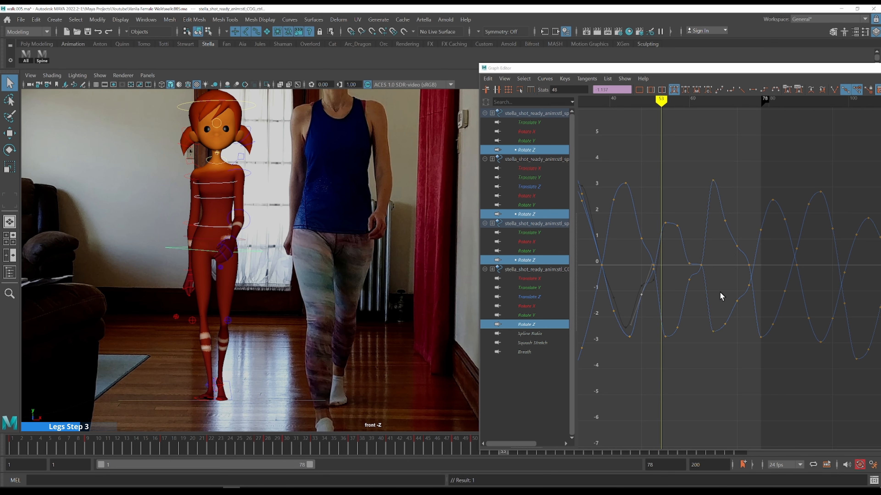
# Raise the spine Rotate Z key at frame 54 to about 2.23
pyautogui.moveTo(659, 201); pyautogui.dragTo(693, 244)
pyautogui.keyDown('shift'); pyautogui.moveTo(697, 250); pyautogui.dragTo(695, 235, button='middle'); pyautogui.keyUp('shift')
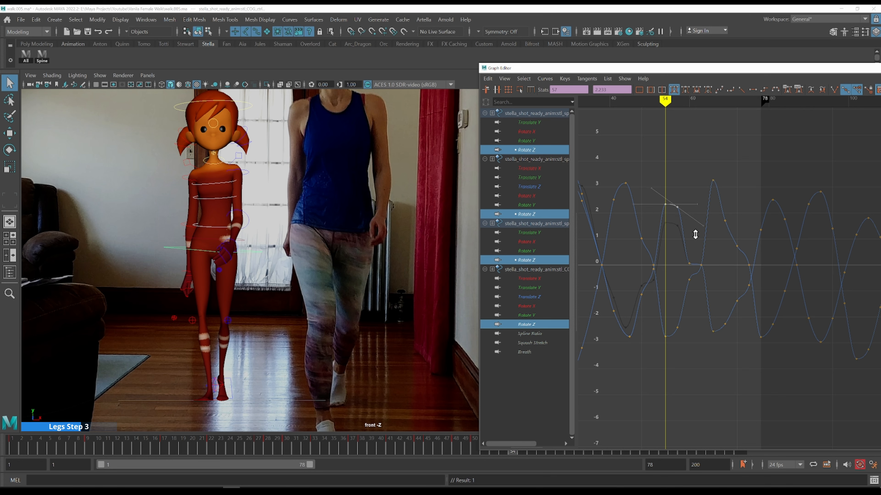
pyautogui.hotkey('alt', ',')
pyautogui.hotkey('alt', ',')
pyautogui.hotkey('alt', ',')
pyautogui.hotkey('alt', ',')
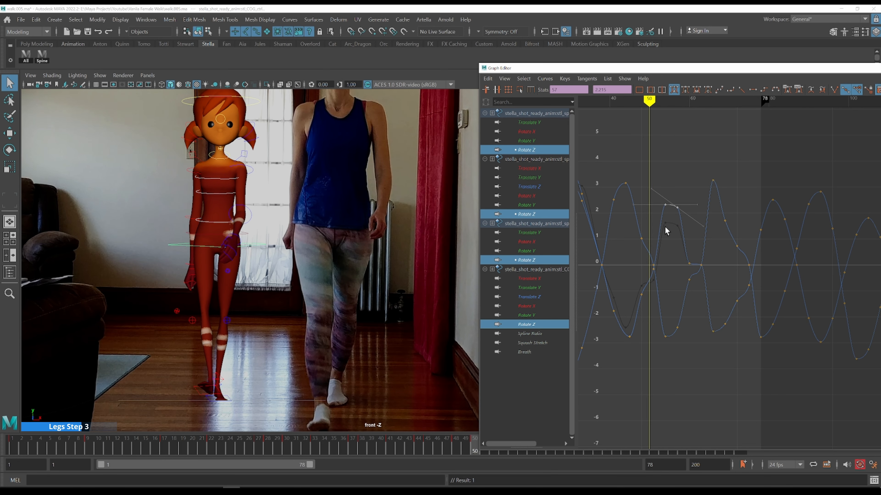
# Step back and forth through frames 50 to 56 comparing the spine sway with the front-view reference
pyautogui.hotkey('alt', '.')
pyautogui.hotkey('alt', '.')
pyautogui.hotkey('alt', '.')
pyautogui.hotkey('alt', '.')
pyautogui.hotkey('alt', '.')
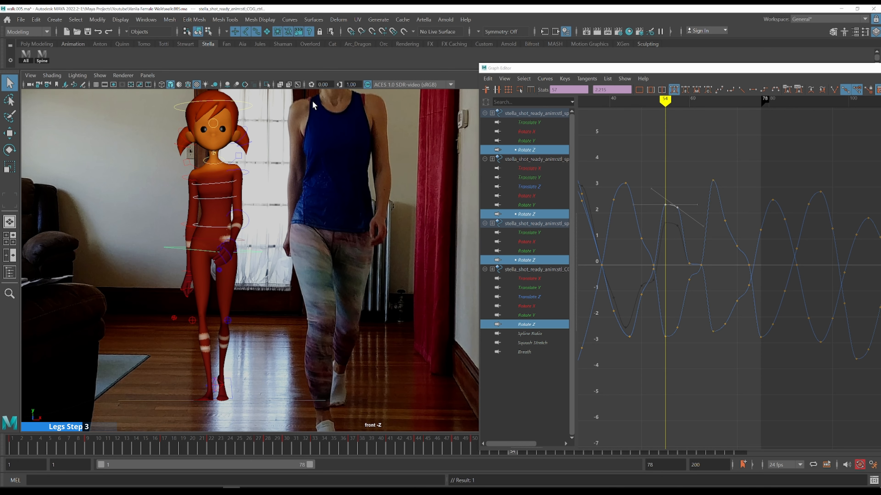
pyautogui.hotkey('alt', ',')
pyautogui.hotkey('alt', '.')
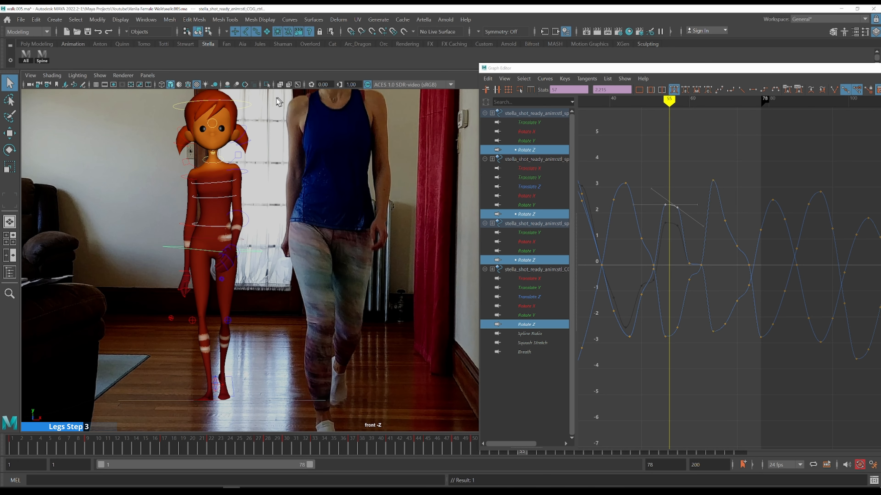
pyautogui.click(646, 186)
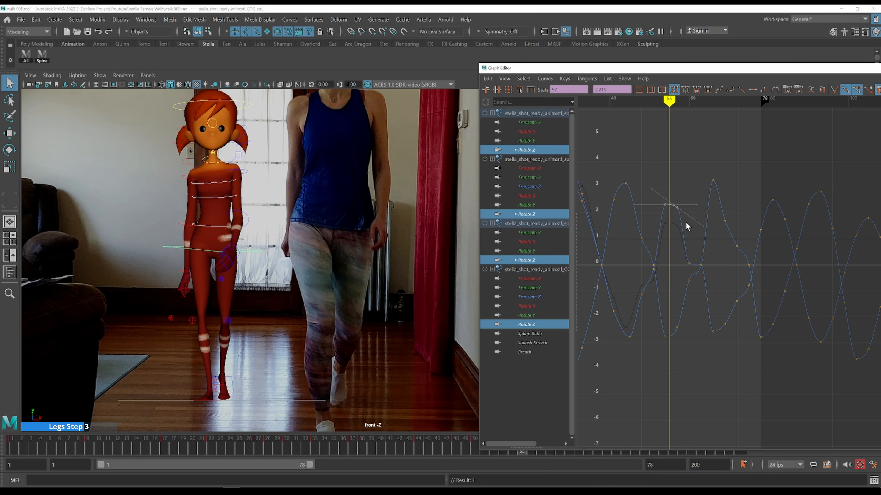
pyautogui.moveTo(693, 225); pyautogui.dragTo(692, 224)
pyautogui.hotkey('alt', '.')
# Move the COG Rotate Z low key from frame 54 to frame 56
pyautogui.moveTo(652, 324); pyautogui.dragTo(668, 348)
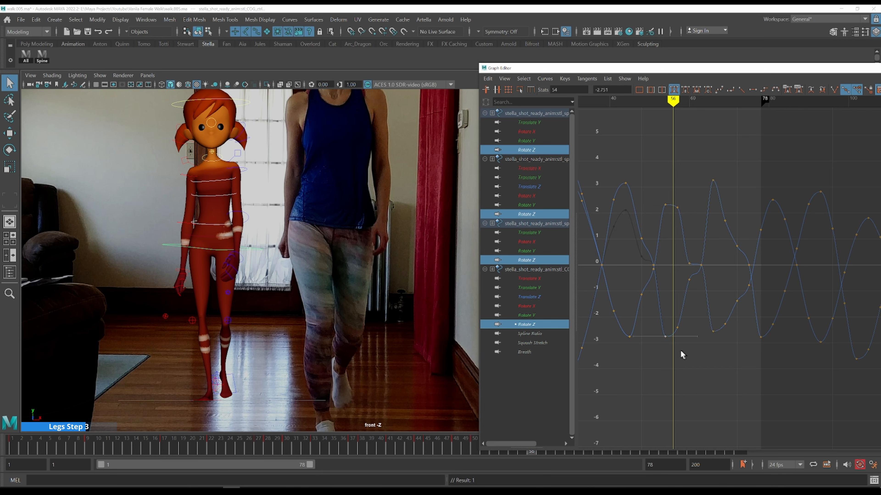
pyautogui.keyDown('shift'); pyautogui.moveTo(678, 345); pyautogui.dragTo(685, 345, button='middle'); pyautogui.keyUp('shift')
pyautogui.hotkey('alt', '.')
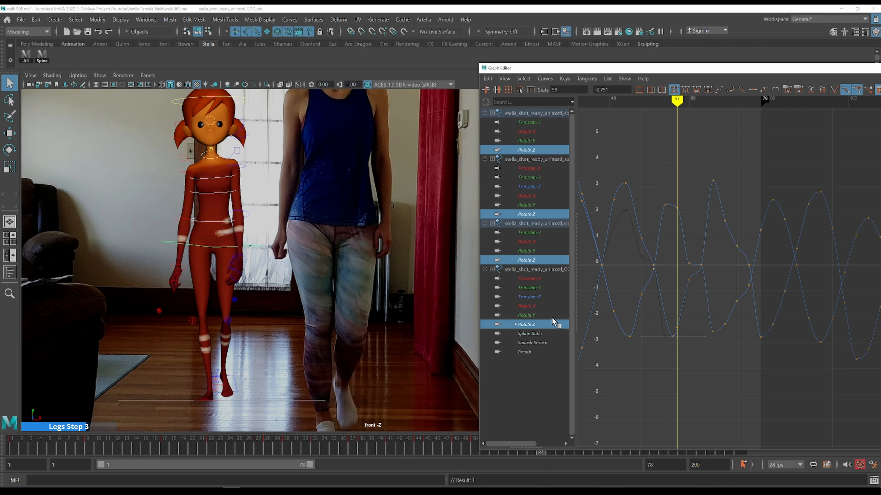
# Compare the pose around frames 55 to 57 against the side-view reference
pyautogui.press('space')
pyautogui.press('space')
pyautogui.keyDown('alt'); pyautogui.moveTo(409, 233); pyautogui.dragTo(349, 223, button='middle'); pyautogui.keyUp('alt')
pyautogui.hotkey('alt', ',')
pyautogui.hotkey('alt', '.')
pyautogui.hotkey('alt', '.')
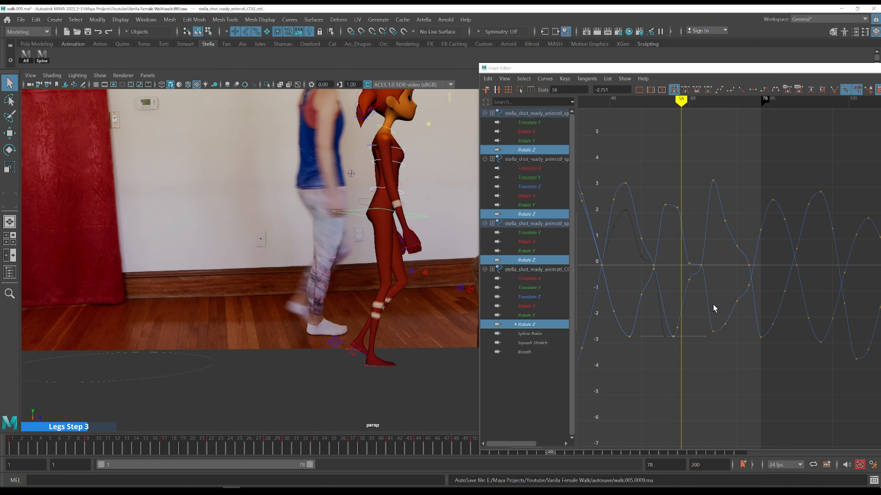
pyautogui.hotkey('alt', ',')
pyautogui.hotkey('alt', ',')
pyautogui.hotkey('alt', '.')
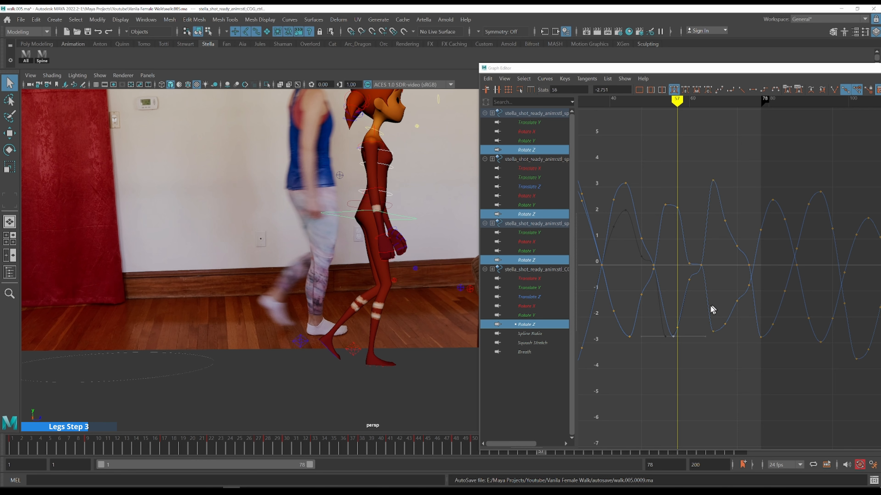
pyautogui.press('space')
pyautogui.press('space')
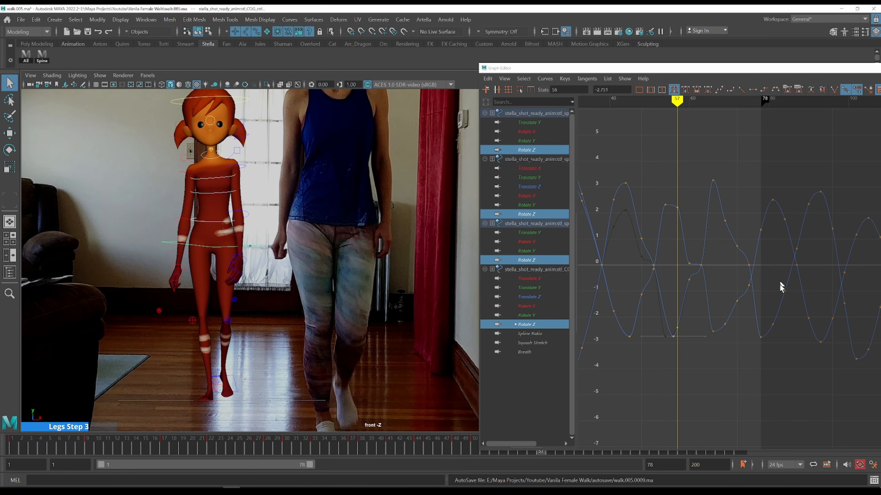
# Delete a COG Rotate Z key around frame 55
pyautogui.moveTo(670, 315); pyautogui.dragTo(674, 320)
pyautogui.press('Delete')
pyautogui.hotkey('alt', ',')
# Move the spine Rotate Z peak key to frame 56 and delete the spine key just after it
pyautogui.moveTo(653, 185); pyautogui.dragTo(671, 217)
pyautogui.keyDown('shift'); pyautogui.moveTo(686, 189); pyautogui.dragTo(696, 196, button='middle'); pyautogui.keyUp('shift')
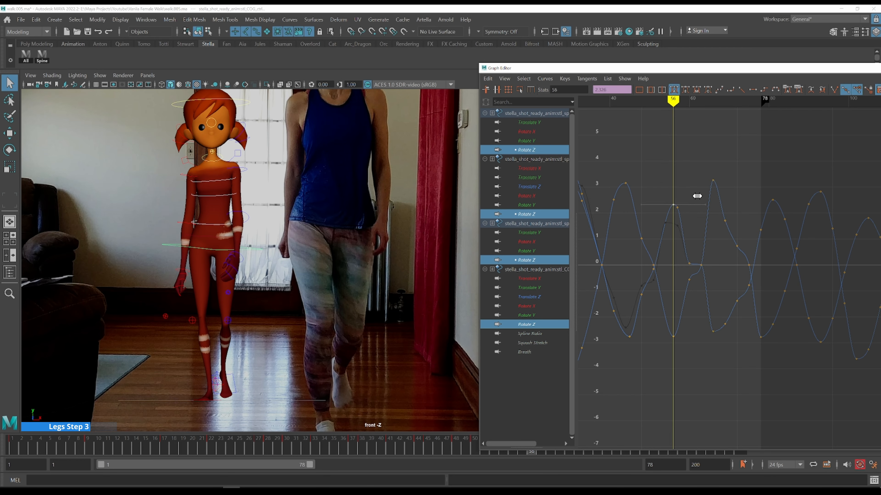
pyautogui.moveTo(698, 182); pyautogui.dragTo(699, 230)
pyautogui.press('Delete')
# Step and scrub through frames 54 to 58 comparing the torso sway with the front-view reference
pyautogui.click(681, 181)
pyautogui.press('k')
pyautogui.moveTo(660, 186); pyautogui.dragTo(658, 185)
pyautogui.hotkey('alt', '.')
pyautogui.hotkey('alt', '.')
pyautogui.hotkey('alt', '.')
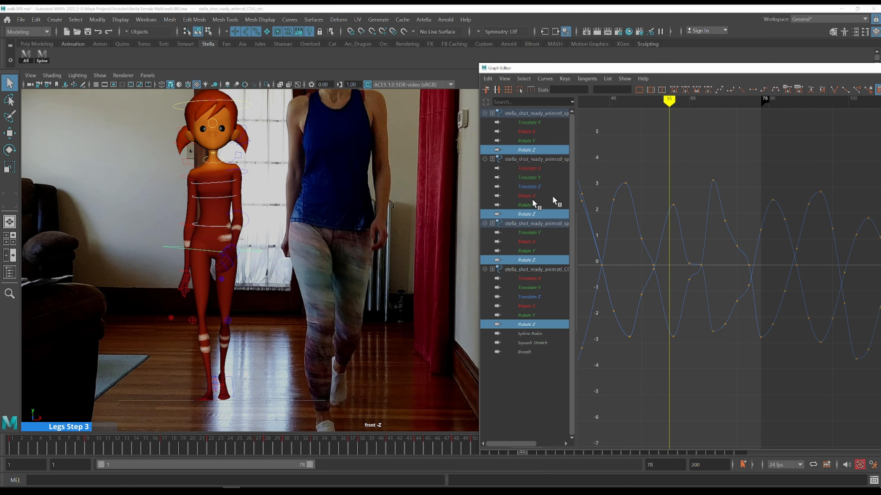
pyautogui.scroll(-3, 326, 223)
pyautogui.keyDown('alt'); pyautogui.moveTo(366, 188); pyautogui.dragTo(339, 206, button='middle'); pyautogui.keyUp('alt')
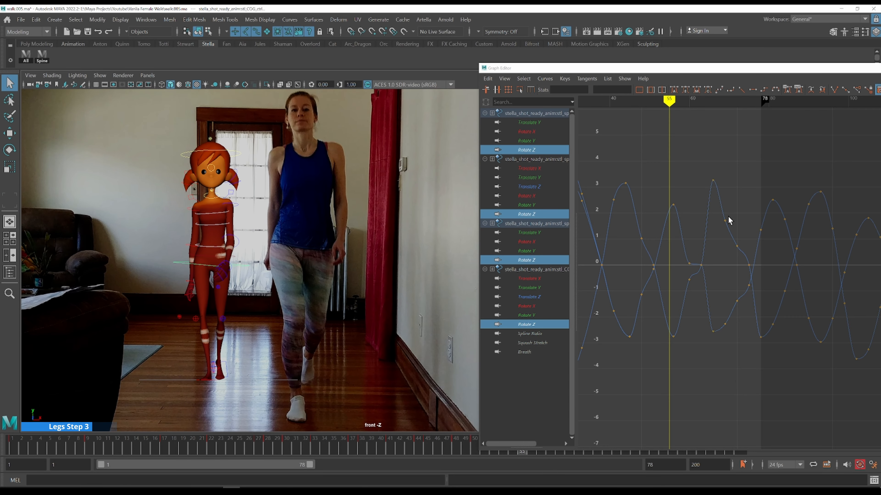
pyautogui.hotkey('alt', '.')
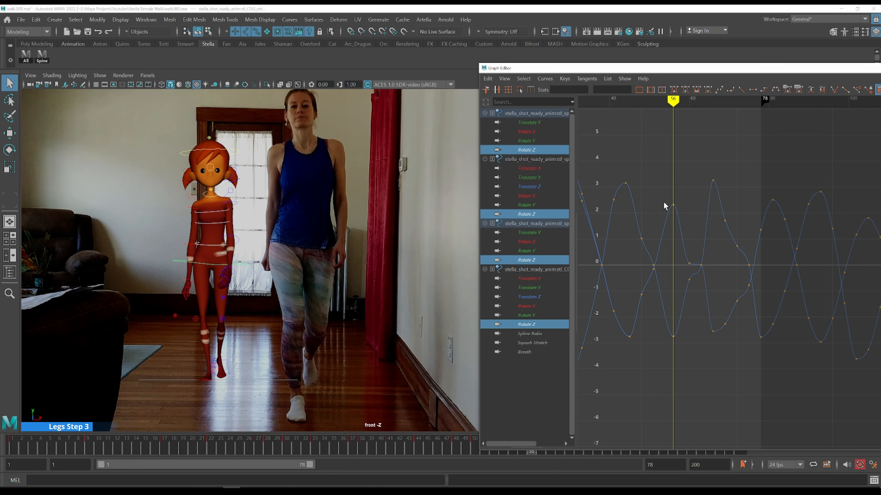
pyautogui.hotkey('alt', '.')
pyautogui.hotkey('alt', '.')
pyautogui.hotkey('alt', '.')
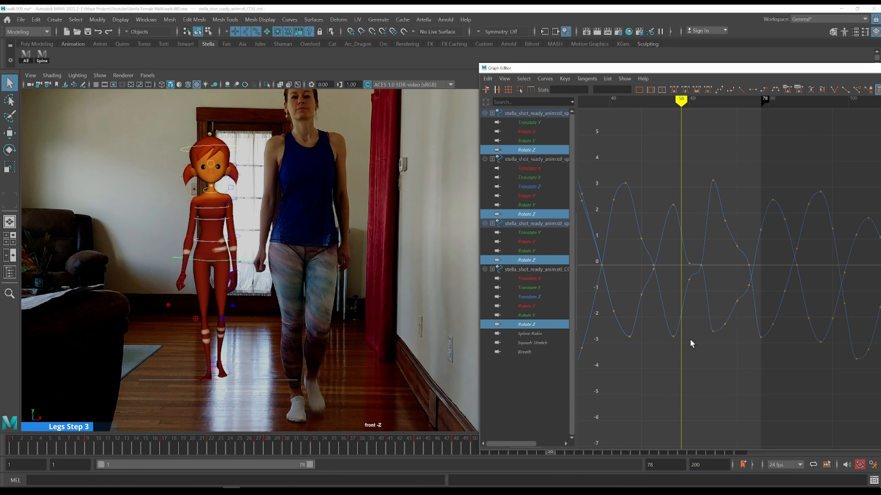
# Adjust the spine and COG Rotate Z key values at frame 60 to refine the sway
pyautogui.hotkey('alt', '.')
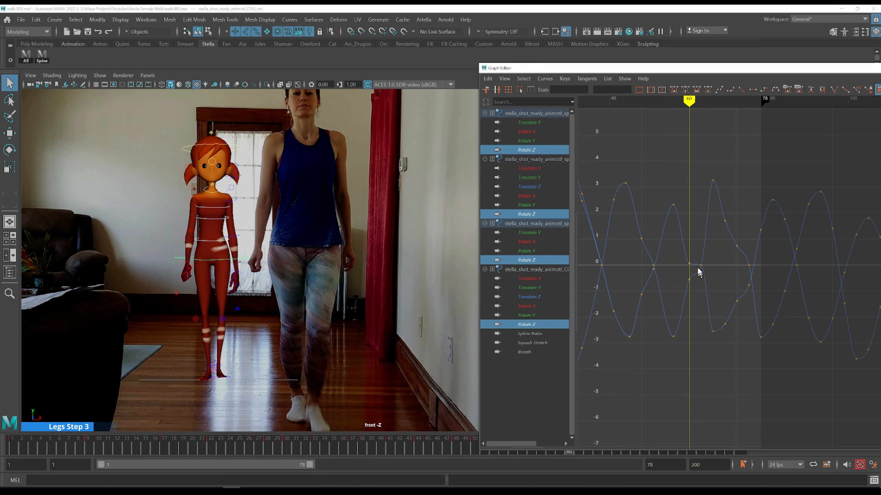
pyautogui.moveTo(692, 257); pyautogui.dragTo(685, 271)
pyautogui.keyDown('shift'); pyautogui.moveTo(710, 267); pyautogui.dragTo(709, 258, button='middle'); pyautogui.keyUp('shift')
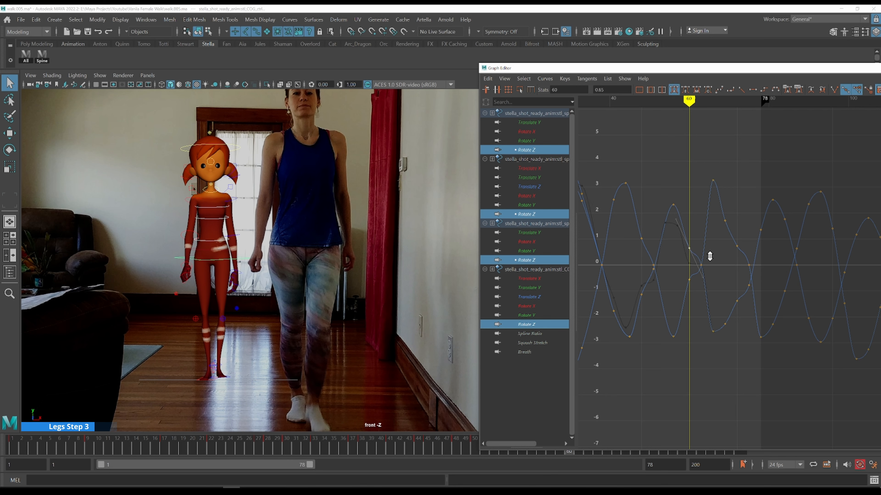
pyautogui.moveTo(680, 271); pyautogui.dragTo(706, 283)
pyautogui.keyDown('shift'); pyautogui.moveTo(706, 283); pyautogui.dragTo(714, 295, button='middle'); pyautogui.keyUp('shift')
pyautogui.press('k')
pyautogui.click(670, 308)
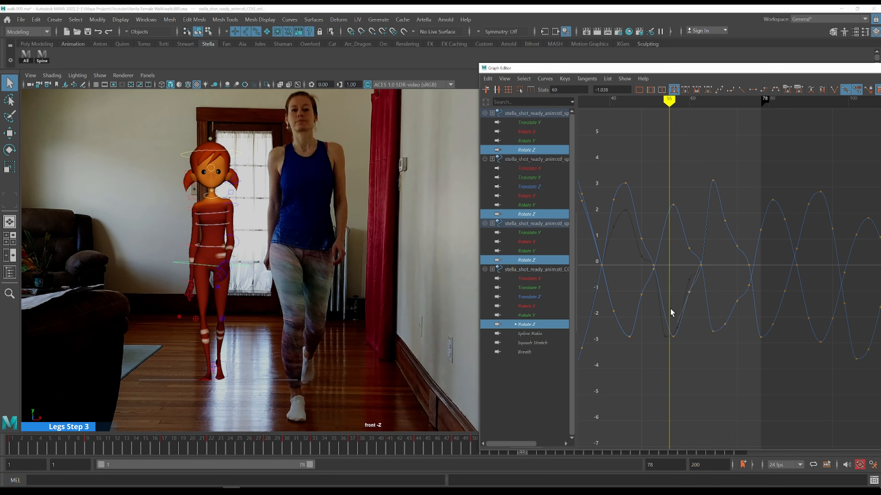
# Step through frames 60 to 66 comparing the torso sway with the front-view reference
pyautogui.hotkey('alt', '.')
pyautogui.hotkey('alt', '.')
pyautogui.hotkey('alt', '.')
pyautogui.hotkey('alt', '.')
pyautogui.hotkey('alt', '.')
pyautogui.hotkey('alt', '.')
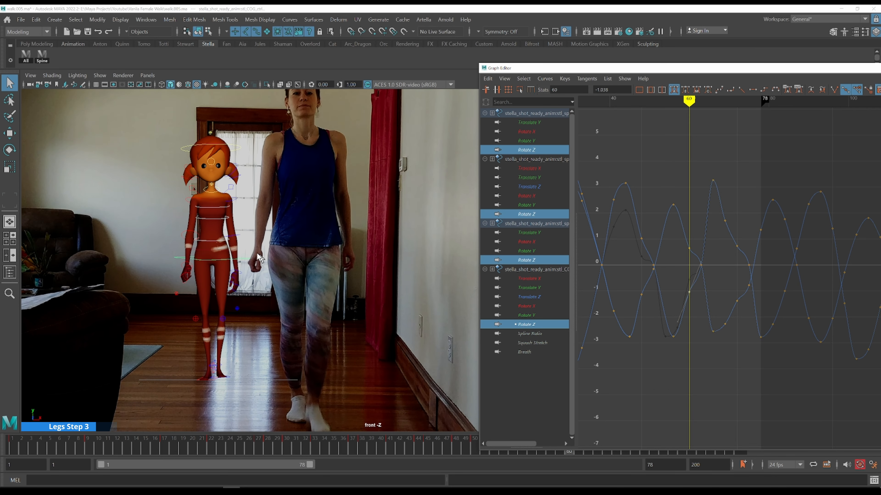
pyautogui.hotkey('alt', '.')
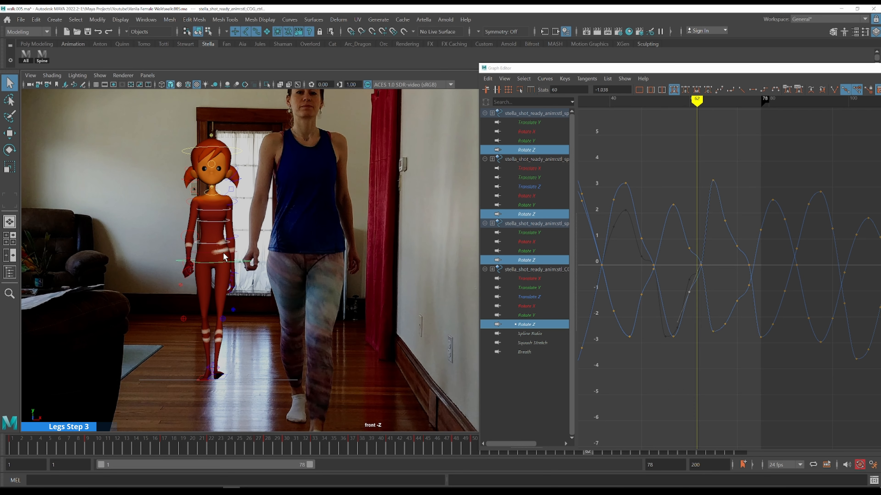
pyautogui.hotkey('alt', '.')
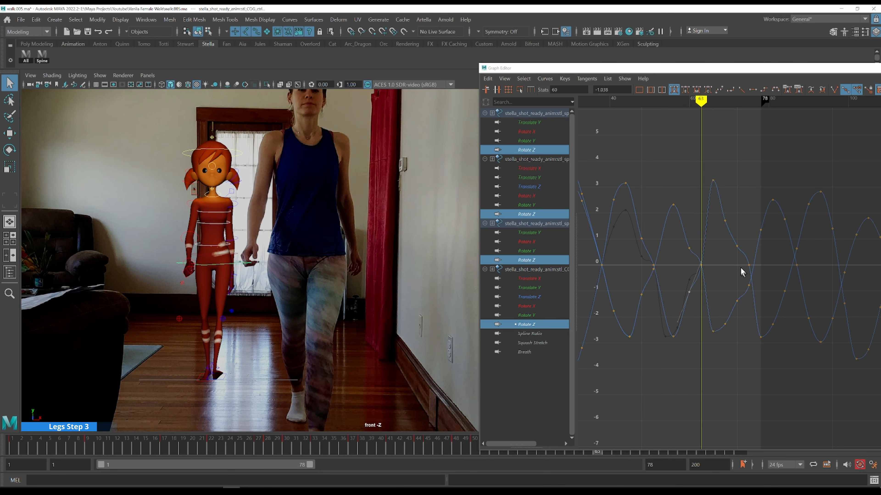
pyautogui.moveTo(721, 262)
pyautogui.keyDown('alt'); pyautogui.mouseDown(button='middle')
pyautogui.moveTo(645, 244)
pyautogui.moveTo(669, 251)
pyautogui.mouseUp(button='middle'); pyautogui.keyUp('alt')
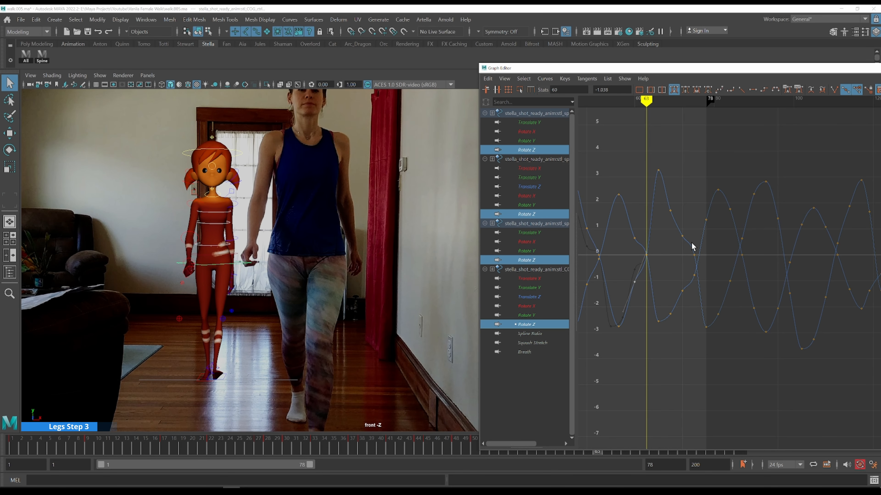
pyautogui.hotkey('alt', '.')
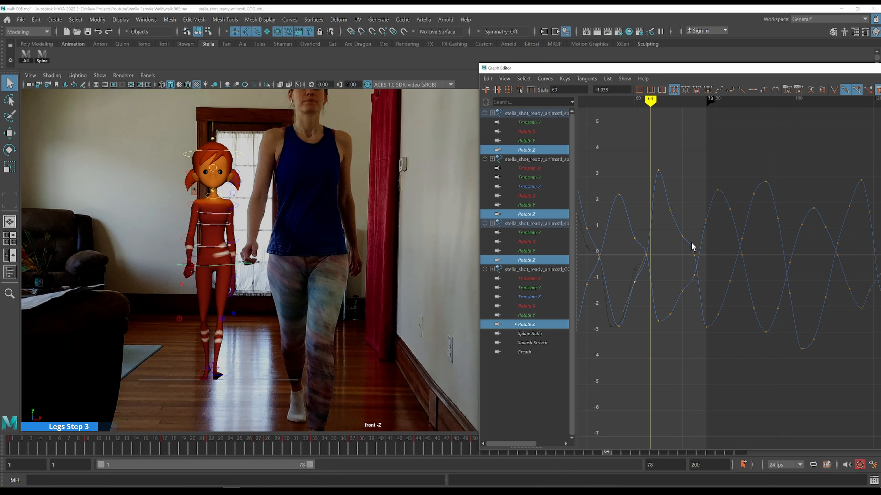
pyautogui.hotkey('alt', '.')
pyautogui.hotkey('alt', '.')
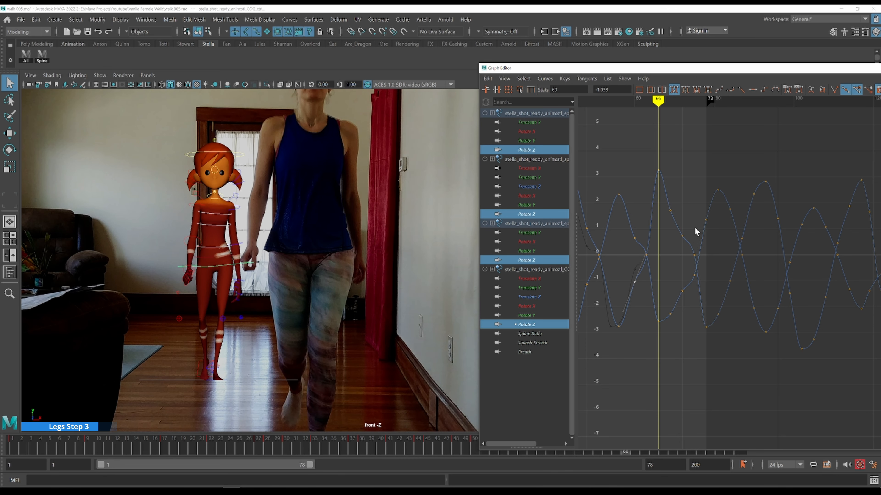
# Adjust the Rotate Z peak key at frame 66 on the sway curves
pyautogui.moveTo(650, 159); pyautogui.dragTo(684, 191)
pyautogui.keyDown('shift'); pyautogui.moveTo(684, 191); pyautogui.dragTo(731, 187, button='middle'); pyautogui.keyUp('shift')
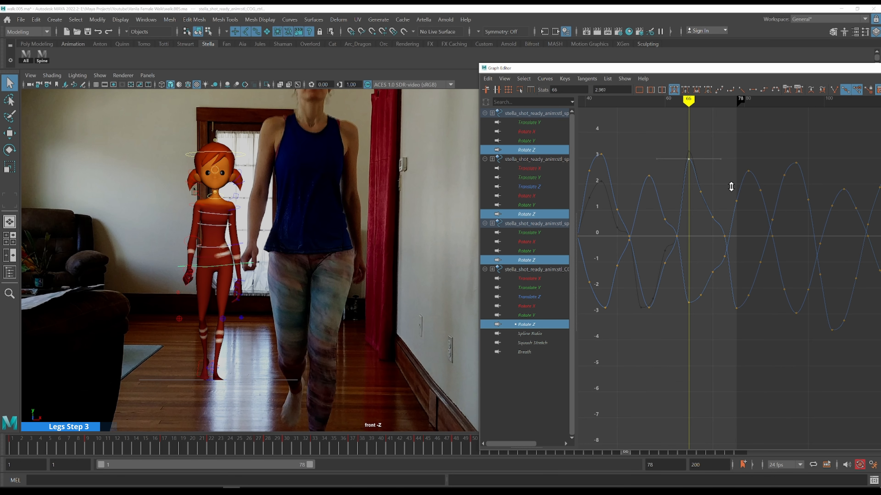
pyautogui.press('k')
pyautogui.click(673, 188)
# Step to frame 69 and adjust the Rotate Z key there, reshaping its tangent
pyautogui.hotkey('alt', '.')
pyautogui.hotkey('alt', '.')
pyautogui.hotkey('alt', '.')
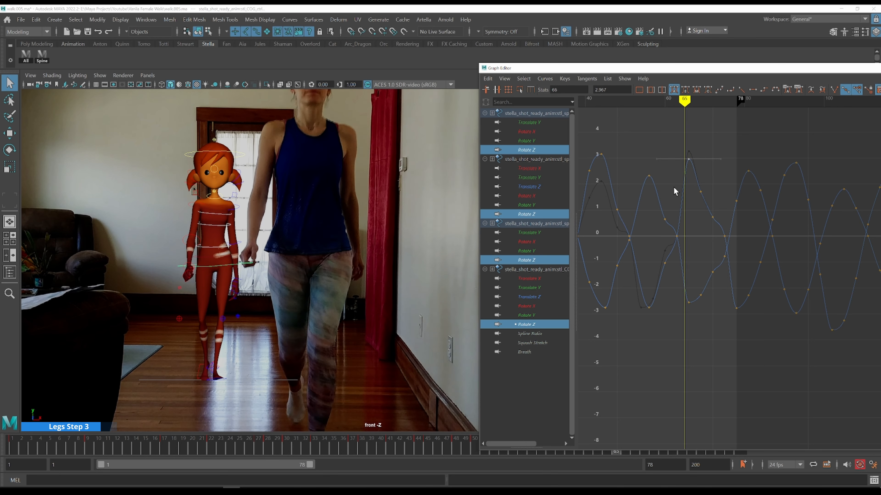
pyautogui.hotkey('alt', '.')
pyautogui.hotkey('alt', '.')
pyautogui.hotkey('alt', '.')
pyautogui.hotkey('alt', '.')
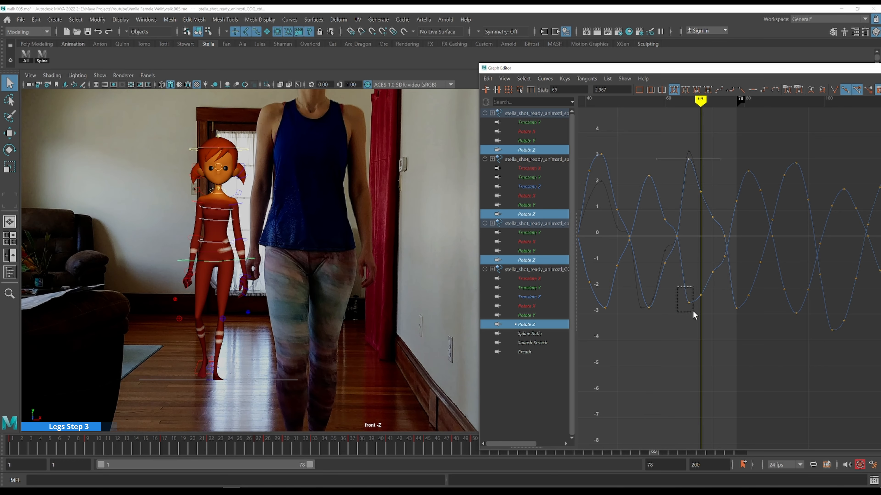
pyautogui.click(689, 302)
pyautogui.moveTo(705, 307); pyautogui.dragTo(692, 169, button='middle')
pyautogui.moveTo(689, 194); pyautogui.dragTo(691, 195)
pyautogui.moveTo(723, 178); pyautogui.dragTo(720, 155, button='middle')
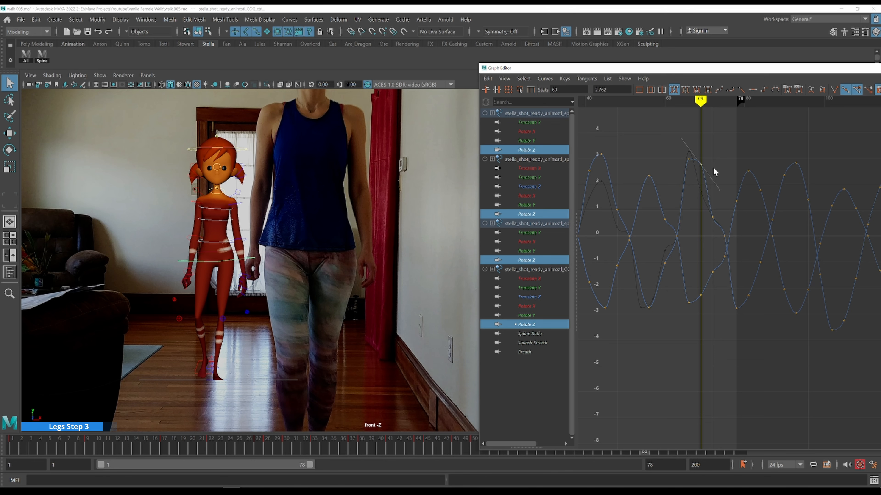
# Shift the Rotate Z peak key back to frame 68
pyautogui.hotkey('alt', ',')
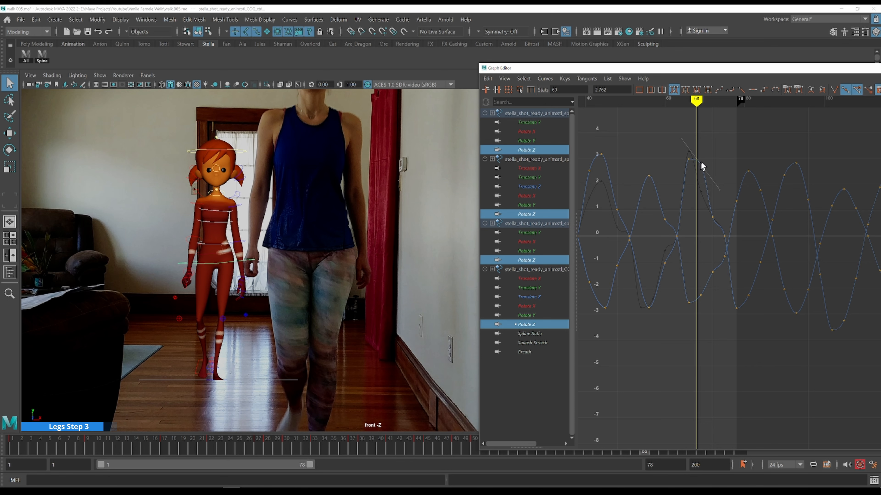
pyautogui.keyDown('shift'); pyautogui.moveTo(708, 154); pyautogui.dragTo(688, 198, button='middle'); pyautogui.keyUp('shift')
pyautogui.moveTo(673, 151); pyautogui.dragTo(706, 183)
pyautogui.press('k')
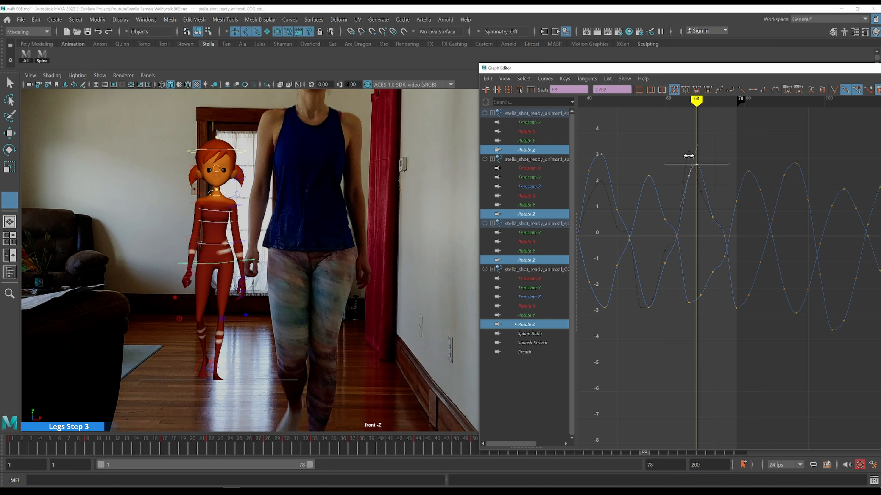
pyautogui.click(674, 172)
# Move the Rotate Z trough key to frame 67 and lower it slightly
pyautogui.hotkey('alt', '.')
pyautogui.hotkey('alt', '.')
pyautogui.hotkey('alt', '.')
pyautogui.hotkey('alt', '.')
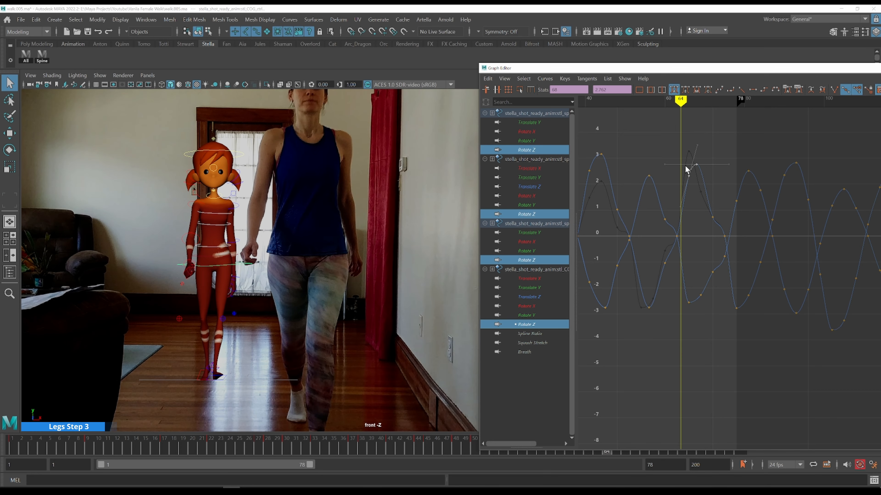
pyautogui.hotkey('alt', '.')
pyautogui.hotkey('alt', '.')
pyautogui.moveTo(680, 292); pyautogui.dragTo(693, 316)
pyautogui.keyDown('shift'); pyautogui.moveTo(695, 280); pyautogui.dragTo(705, 271, button='middle'); pyautogui.keyUp('shift')
pyautogui.press('k')
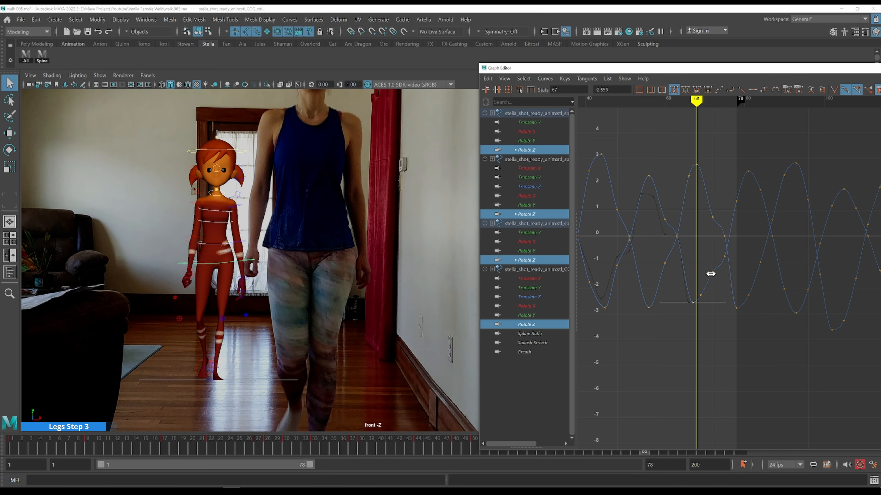
pyautogui.moveTo(703, 289); pyautogui.dragTo(707, 297)
pyautogui.click(713, 321)
pyautogui.press('k')
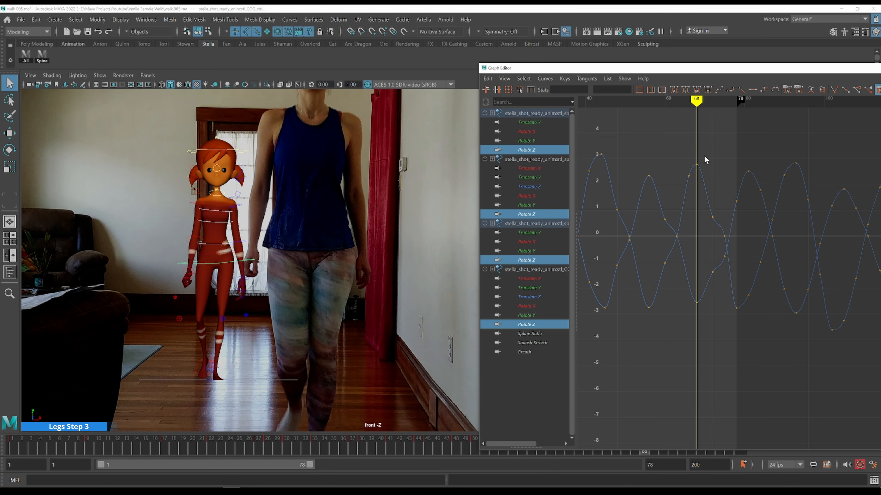
# Step through frames 68 to 71 comparing the torso sway with the front-view reference
pyautogui.hotkey('alt', ',')
pyautogui.hotkey('alt', '.')
pyautogui.middleClick(345, 115)
pyautogui.hotkey('alt', '.')
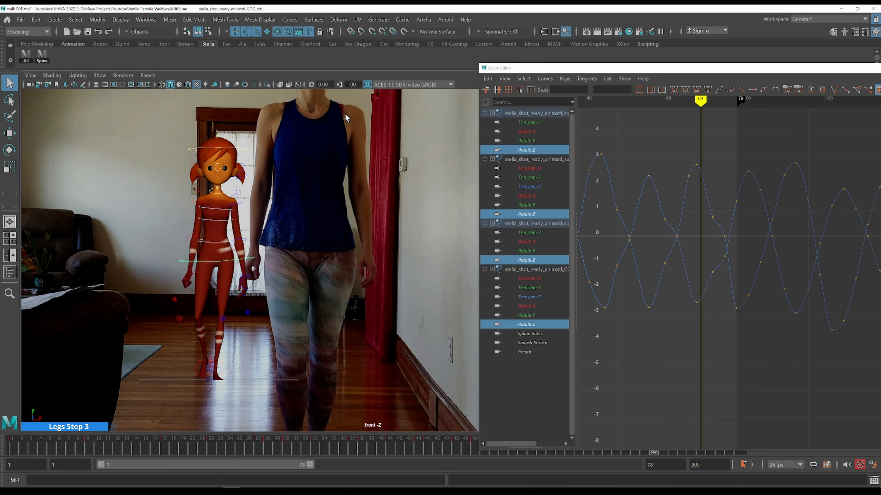
pyautogui.hotkey('alt', ',')
pyautogui.keyDown('alt'); pyautogui.moveTo(745, 182); pyautogui.dragTo(686, 200, button='middle'); pyautogui.keyUp('alt')
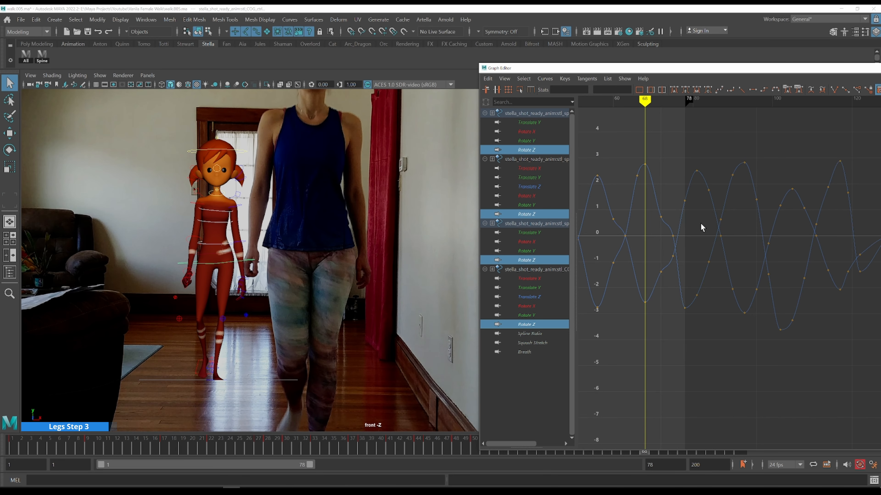
pyautogui.hotkey('alt', '.')
pyautogui.hotkey('alt', '.')
pyautogui.hotkey('alt', '.')
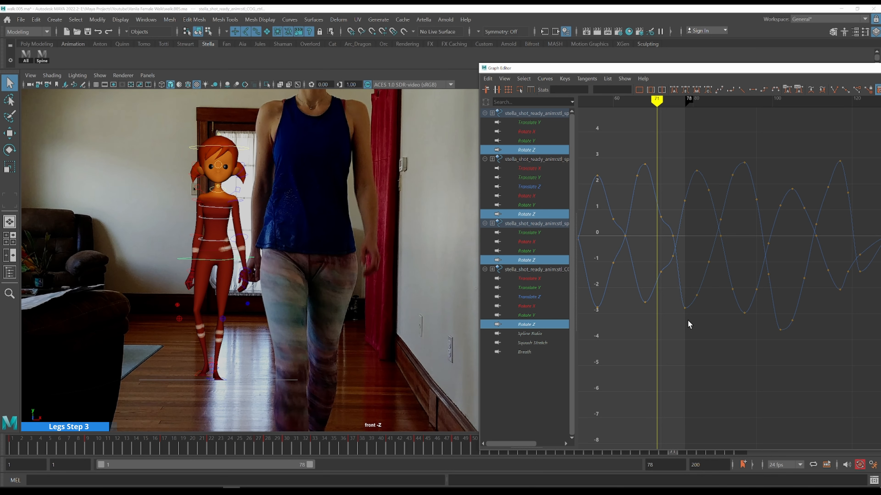
pyautogui.hotkey('alt', '.')
# Raise the spine Rotate Z key at frame 72 and step through to frame 75 to check it
pyautogui.moveTo(675, 274); pyautogui.dragTo(678, 275)
pyautogui.keyDown('shift'); pyautogui.moveTo(698, 271); pyautogui.dragTo(698, 256, button='middle'); pyautogui.keyUp('shift')
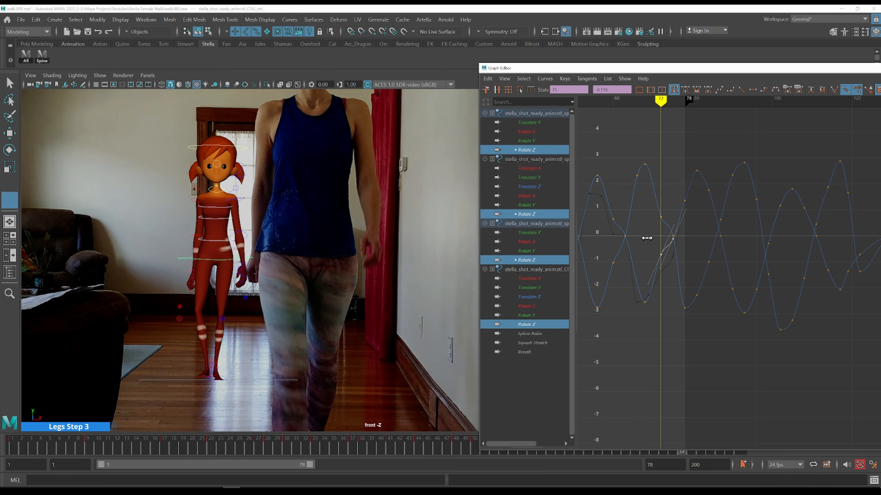
pyautogui.press(',')
pyautogui.hotkey('alt', '.')
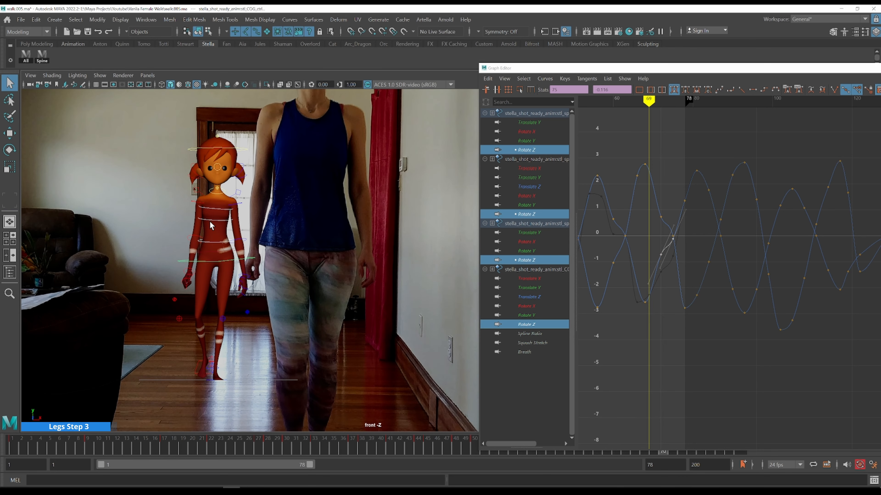
pyautogui.hotkey('alt', '.')
pyautogui.hotkey('alt', '.')
pyautogui.hotkey('alt', '.')
pyautogui.hotkey('alt', '.')
pyautogui.hotkey('alt', '.')
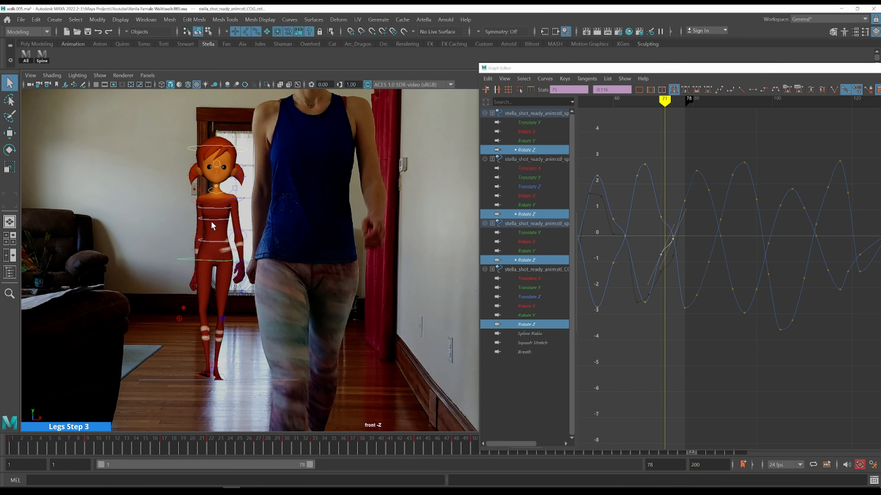
# Jump back to around frame 43 and step forward through the walk comparing against the front-view reference
pyautogui.hotkey('alt', '.')
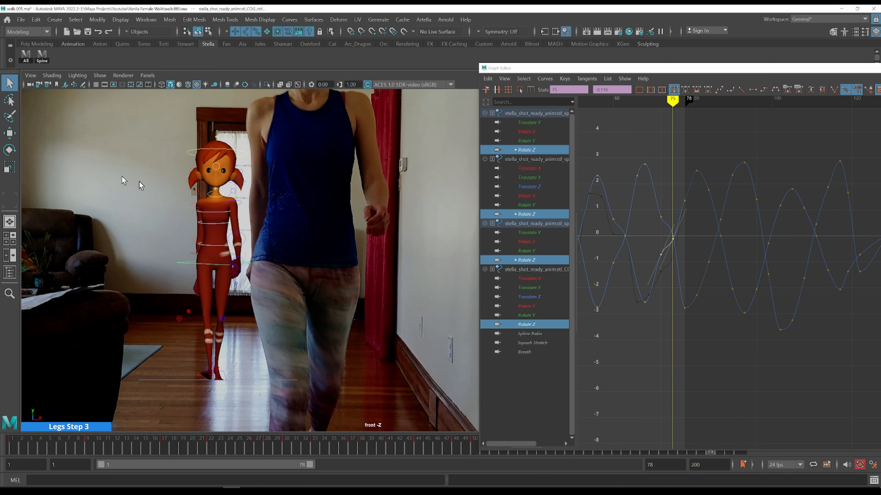
pyautogui.keyDown('alt'); pyautogui.moveTo(652, 235); pyautogui.dragTo(781, 230, button='middle'); pyautogui.keyUp('alt')
pyautogui.press('k')
pyautogui.click(656, 164)
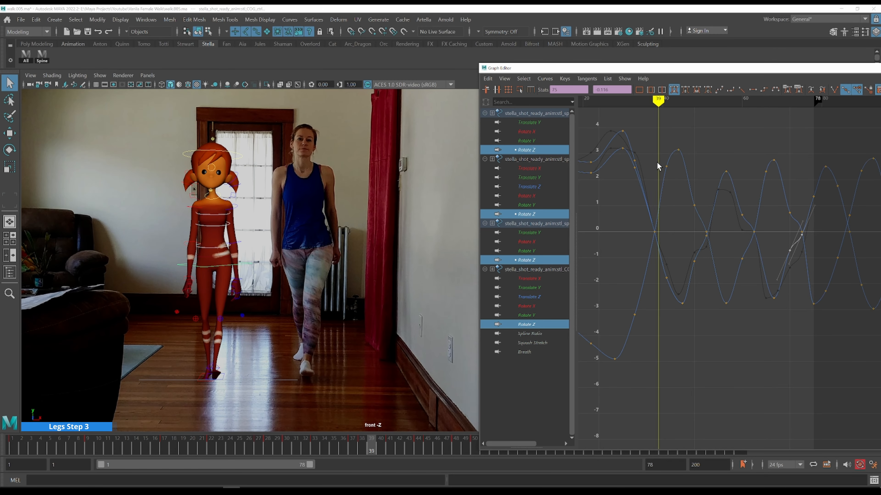
pyautogui.hotkey('alt', '.')
pyautogui.hotkey('alt', '.')
pyautogui.hotkey('alt', '.')
pyautogui.hotkey('alt', '.')
pyautogui.hotkey('alt', '.')
pyautogui.hotkey('alt', '.')
pyautogui.hotkey('alt', '.')
pyautogui.hotkey('alt', '.')
pyautogui.hotkey('alt', '.')
pyautogui.hotkey('alt', '.')
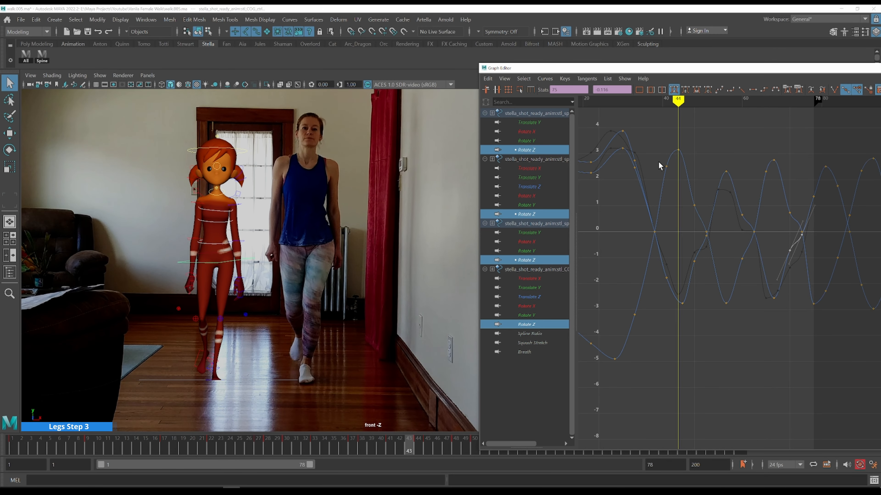
pyautogui.hotkey('alt', '.')
pyautogui.hotkey('alt', '.')
pyautogui.hotkey('alt', '.')
pyautogui.hotkey('alt', '.')
pyautogui.hotkey('alt', '.')
pyautogui.hotkey('alt', '.')
pyautogui.hotkey('alt', '.')
pyautogui.hotkey('alt', '.')
pyautogui.hotkey('alt', '.')
pyautogui.hotkey('alt', '.')
pyautogui.hotkey('alt', '.')
pyautogui.hotkey('alt', '.')
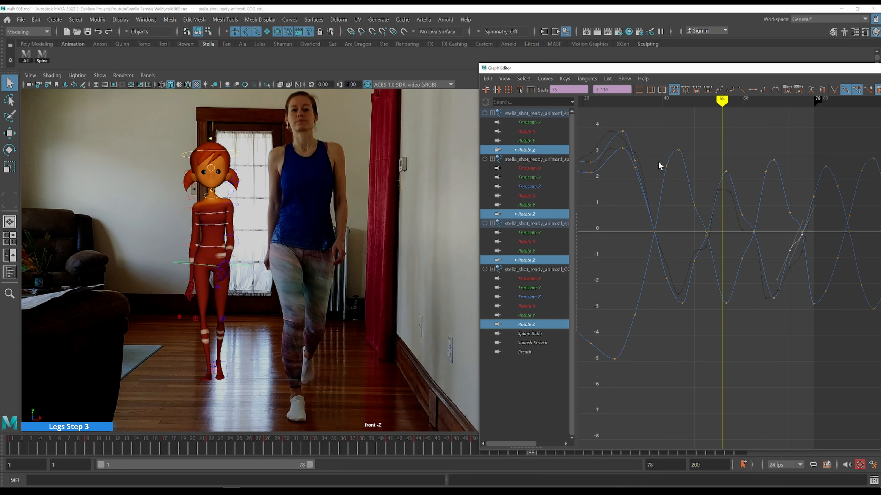
# Scrub back to frame 40 and step forward to frame 49, watching the sway against the reference
pyautogui.hotkey('alt', '.')
pyautogui.hotkey('alt', '.')
pyautogui.hotkey('alt', '.')
pyautogui.hotkey('alt', '.')
pyautogui.hotkey('alt', '.')
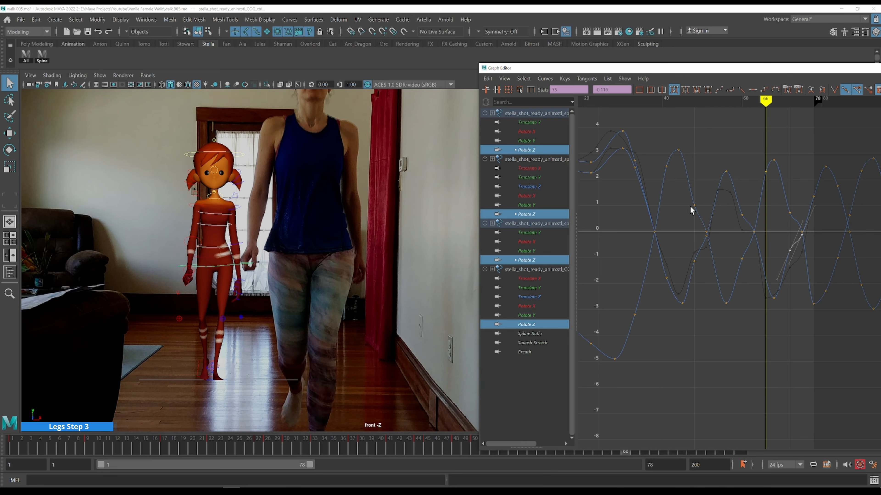
pyautogui.press('k')
pyautogui.moveTo(645, 161); pyautogui.dragTo(651, 160)
pyautogui.hotkey('alt', '.')
pyautogui.hotkey('alt', '.')
pyautogui.hotkey('alt', '.')
pyautogui.hotkey('alt', '.')
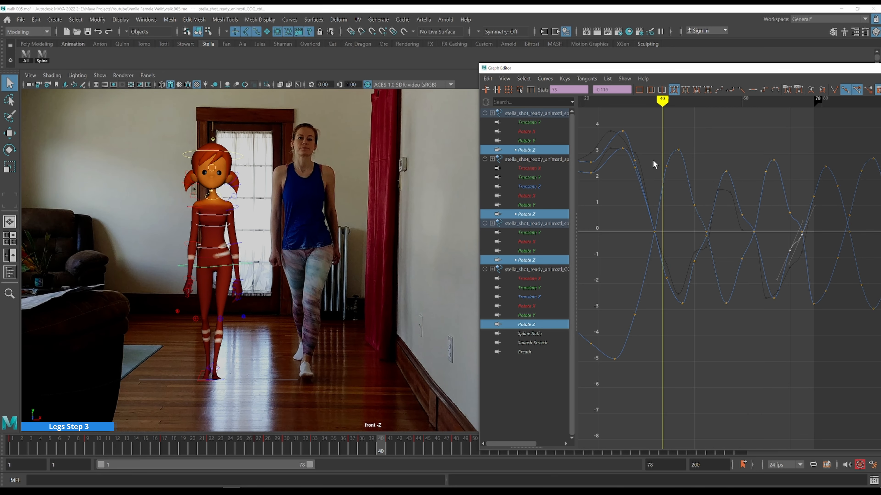
pyautogui.hotkey('alt', '.')
pyautogui.hotkey('alt', '.')
pyautogui.hotkey('alt', '.')
pyautogui.hotkey('alt', '.')
pyautogui.hotkey('alt', '.')
pyautogui.hotkey('alt', '.')
pyautogui.hotkey('alt', '.')
pyautogui.hotkey('alt', '.')
pyautogui.hotkey('alt', '.')
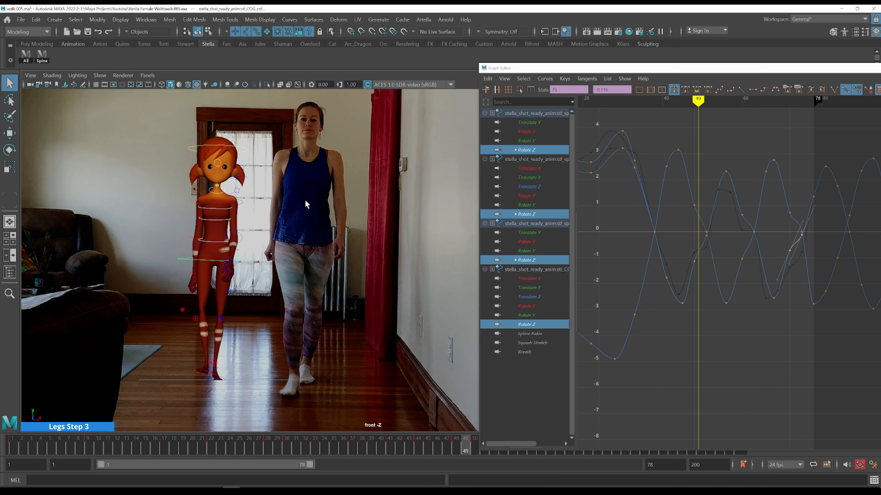
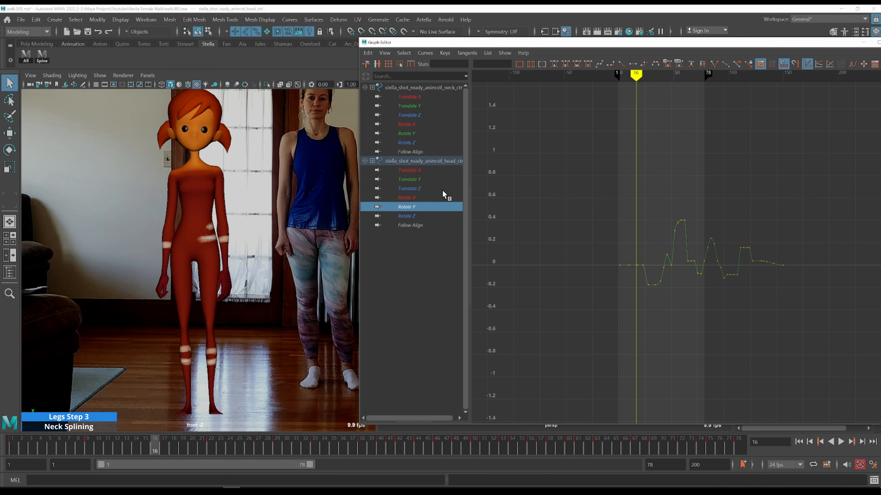
# Load the spine and COG controls into the Graph Editor and isolate the COG Rotate Y curve
pyautogui.hotkey('alt', 'v')
pyautogui.click(101, 142)
pyautogui.click(38, 59)
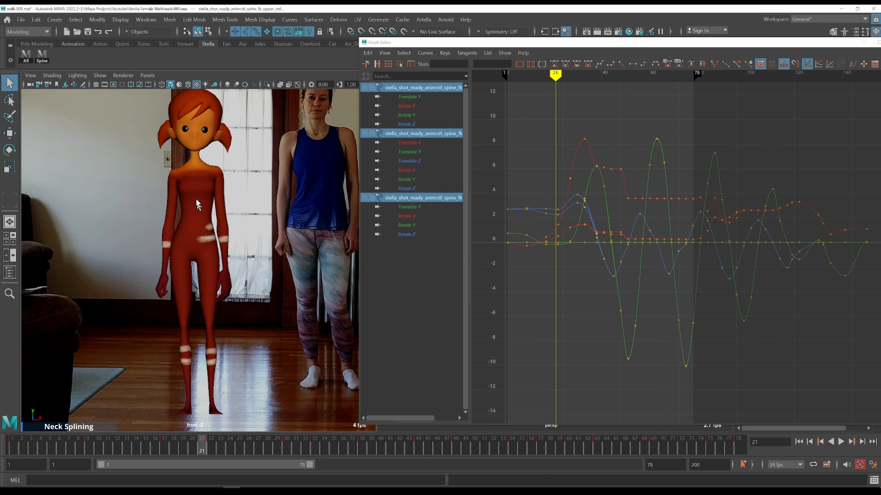
pyautogui.hotkey('alt', '1')
pyautogui.keyDown('shift'); pyautogui.click(241, 255); pyautogui.keyUp('shift')
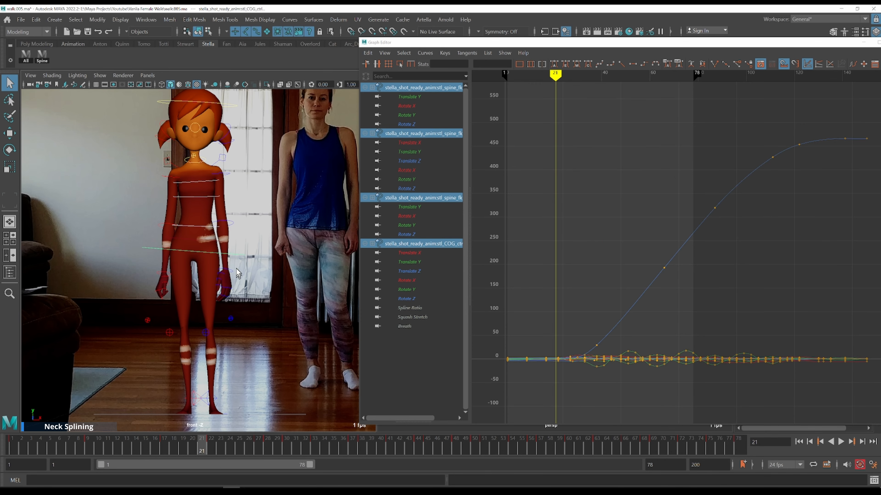
pyautogui.click(424, 290)
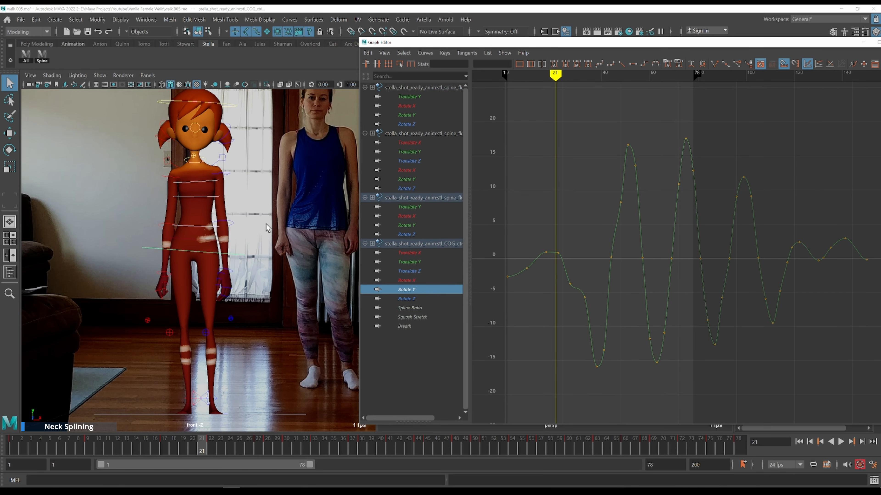
# Switch to the side view and step through frames 21 to 30 comparing the walk with the side reference
pyautogui.scroll(5, 301, 158)
pyautogui.moveTo(433, 44); pyautogui.dragTo(442, 174)
pyautogui.scroll(-5, 437, 128)
pyautogui.press('space')
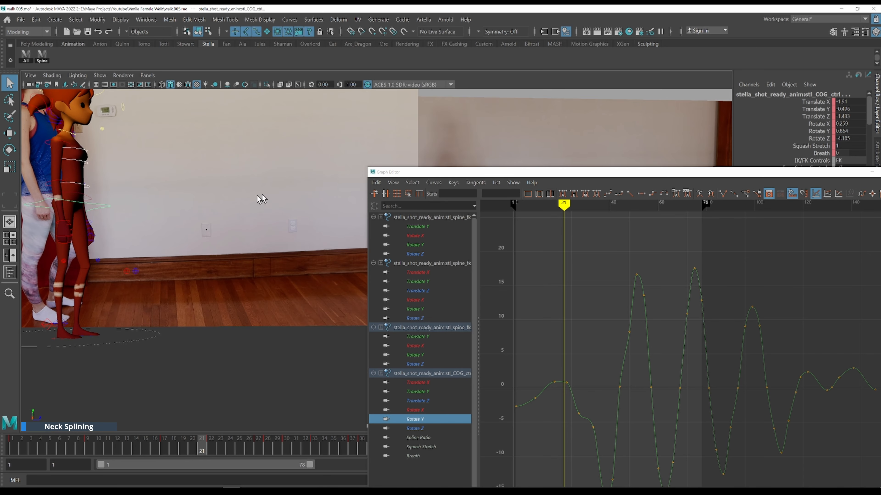
pyautogui.keyDown('alt'); pyautogui.moveTo(145, 180); pyautogui.dragTo(303, 215); pyautogui.keyUp('alt')
pyautogui.hotkey('alt', '.')
pyautogui.hotkey('alt', '.')
pyautogui.hotkey('alt', '.')
pyautogui.hotkey('alt', '.')
pyautogui.hotkey('alt', '.')
pyautogui.hotkey('alt', '.')
pyautogui.hotkey('alt', '.')
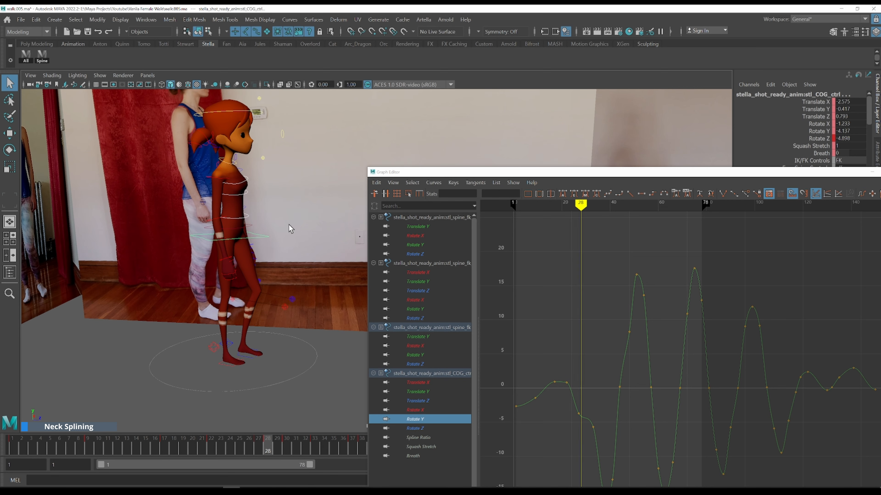
pyautogui.hotkey('alt', ',')
pyautogui.hotkey('alt', ',')
pyautogui.hotkey('alt', ',')
pyautogui.hotkey('alt', ',')
pyautogui.hotkey('alt', ',')
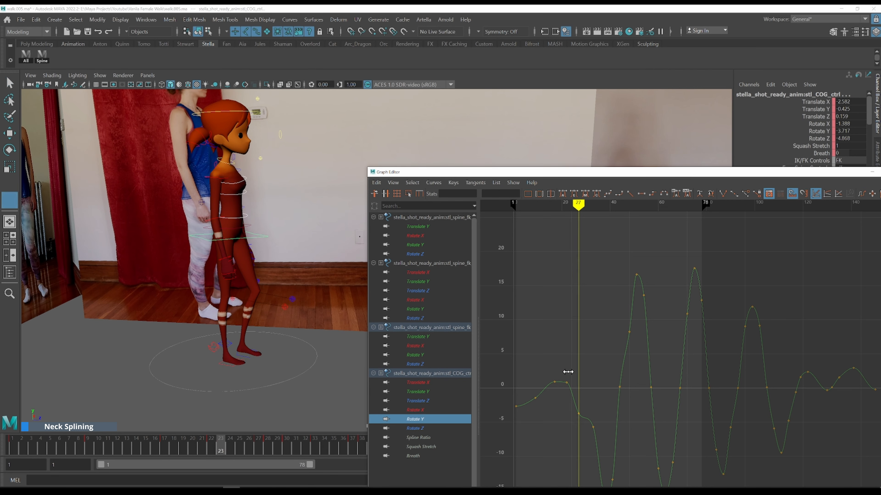
pyautogui.hotkey('alt', '.')
pyautogui.hotkey('alt', '.')
pyautogui.hotkey('alt', '.')
pyautogui.hotkey('alt', '.')
pyautogui.hotkey('alt', '.')
pyautogui.hotkey('alt', '.')
pyautogui.hotkey('alt', '.')
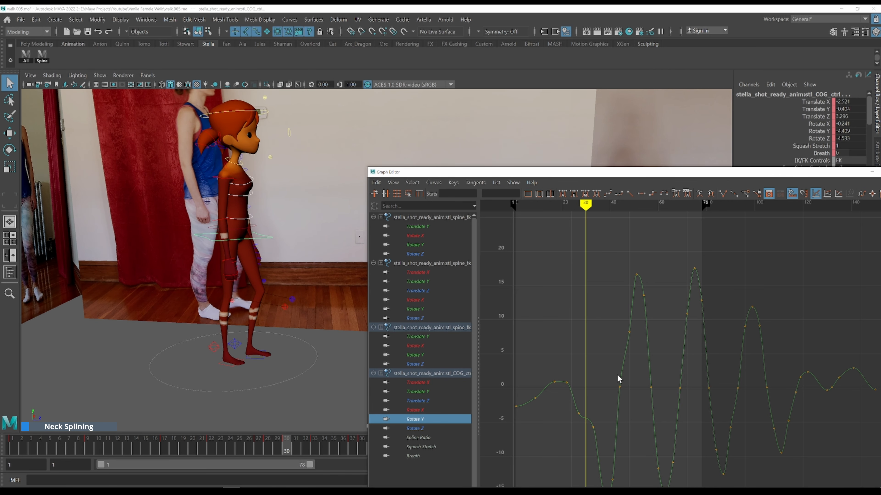
pyautogui.hotkey('alt', '.')
pyautogui.hotkey('alt', '.')
# Scrub and step through frames 20 to 32, watching the COG Rotate Y sway against the reference
pyautogui.press('k')
pyautogui.click(567, 371)
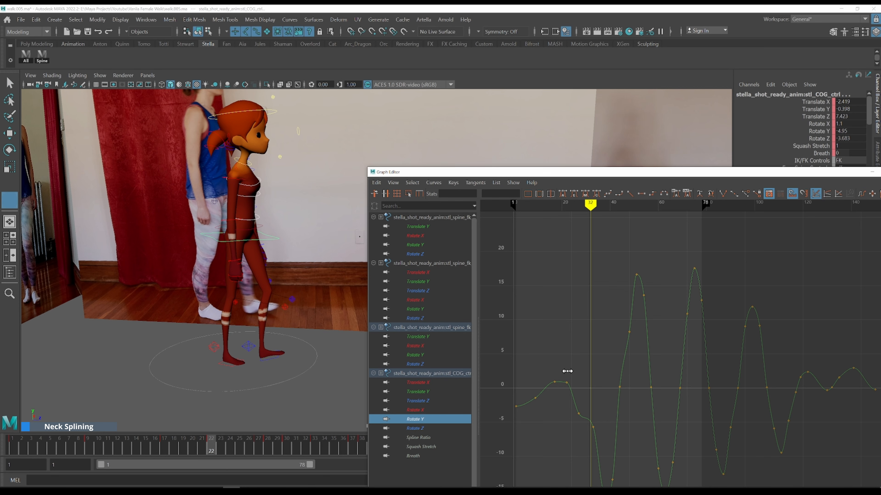
pyautogui.hotkey('alt', '.')
pyautogui.hotkey('alt', '.')
pyautogui.hotkey('alt', '.')
pyautogui.hotkey('alt', '.')
pyautogui.hotkey('alt', '.')
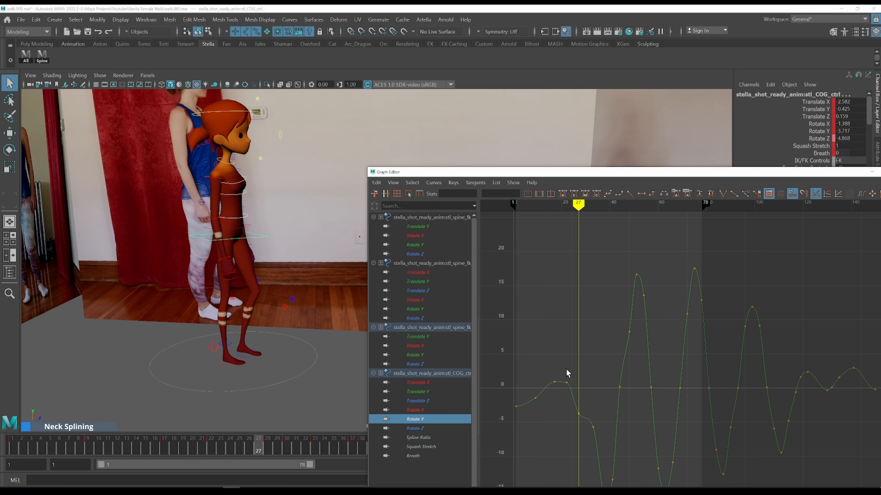
pyautogui.click(556, 363)
pyautogui.hotkey('alt', '.')
pyautogui.hotkey('alt', '.')
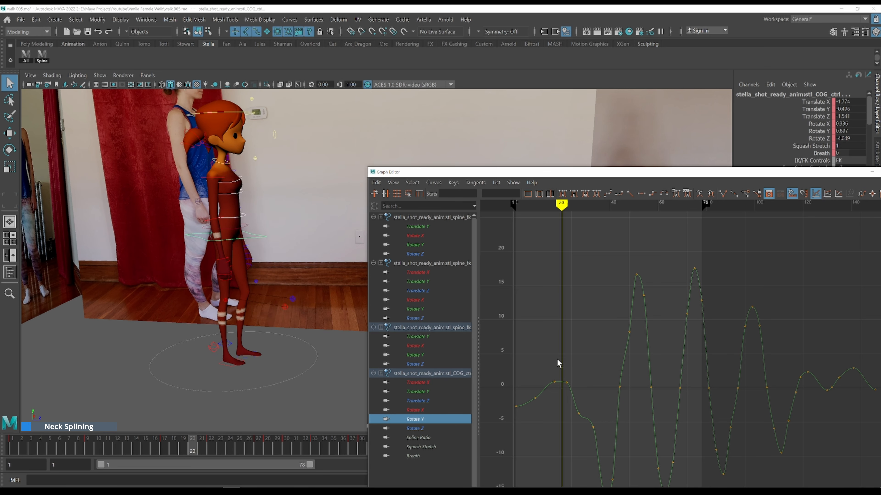
pyautogui.hotkey('alt', '.')
pyautogui.hotkey('alt', '.')
pyautogui.hotkey('alt', '.')
pyautogui.hotkey('alt', '.')
pyautogui.hotkey('alt', '.')
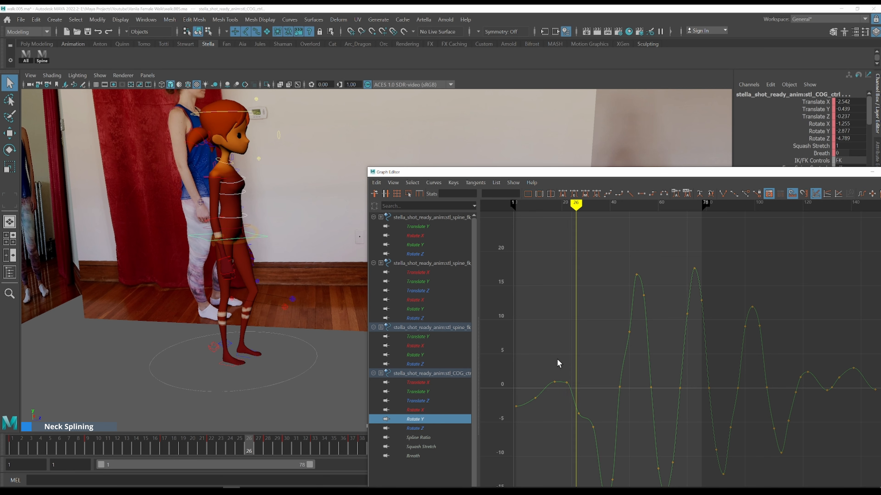
pyautogui.hotkey('alt', '.')
pyautogui.hotkey('alt', '.')
pyautogui.hotkey('alt', '.')
pyautogui.hotkey('alt', '.')
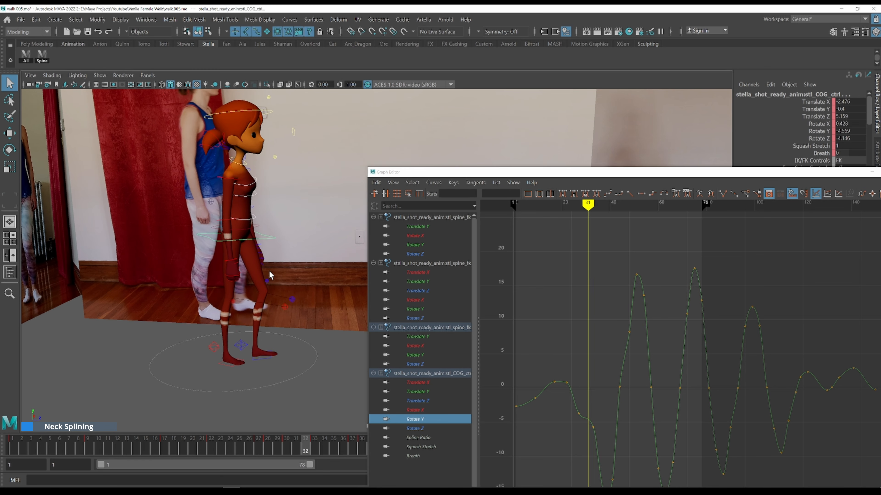
pyautogui.hotkey('alt', '.')
pyautogui.hotkey('alt', '.')
# Scrub the timeline and step forward to about frame 35, comparing the torso turn with the reference
pyautogui.scroll(-4, 586, 366)
pyautogui.keyDown('alt'); pyautogui.moveTo(594, 364); pyautogui.dragTo(563, 272, button='middle'); pyautogui.keyUp('alt')
pyautogui.hotkey('alt', '.')
pyautogui.hotkey('alt', '.')
pyautogui.hotkey('alt', '.')
pyautogui.hotkey('alt', ',')
pyautogui.hotkey('alt', ',')
pyautogui.hotkey('alt', ',')
pyautogui.hotkey('alt', ',')
pyautogui.hotkey('alt', '.')
pyautogui.hotkey('alt', '.')
pyautogui.hotkey('alt', '.')
pyautogui.hotkey('alt', '.')
pyautogui.press('k')
pyautogui.moveTo(610, 312); pyautogui.dragTo(584, 296)
pyautogui.keyDown('alt'); pyautogui.moveTo(254, 205); pyautogui.dragTo(255, 204); pyautogui.keyUp('alt')
pyautogui.hotkey('alt', '.')
pyautogui.hotkey('alt', '.')
pyautogui.hotkey('alt', '.')
pyautogui.hotkey('alt', '.')
pyautogui.hotkey('alt', '.')
pyautogui.hotkey('alt', '.')
pyautogui.hotkey('alt', '.')
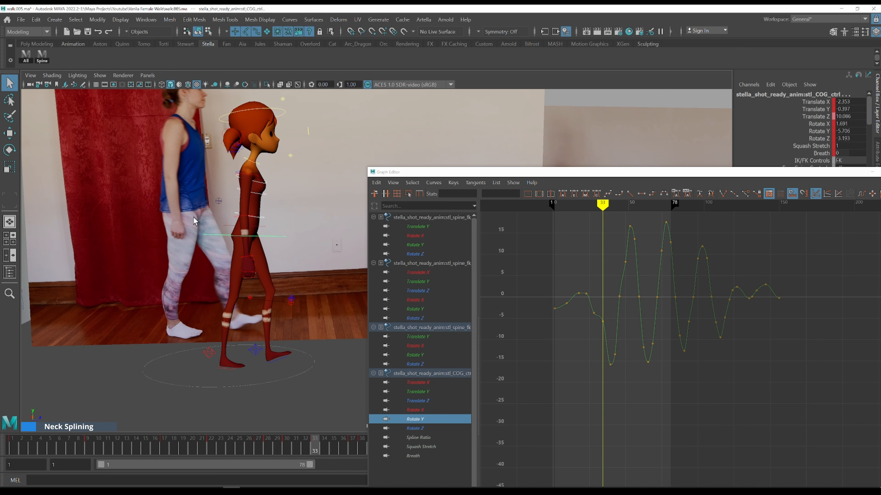
pyautogui.hotkey('alt', '.')
pyautogui.hotkey('alt', '.')
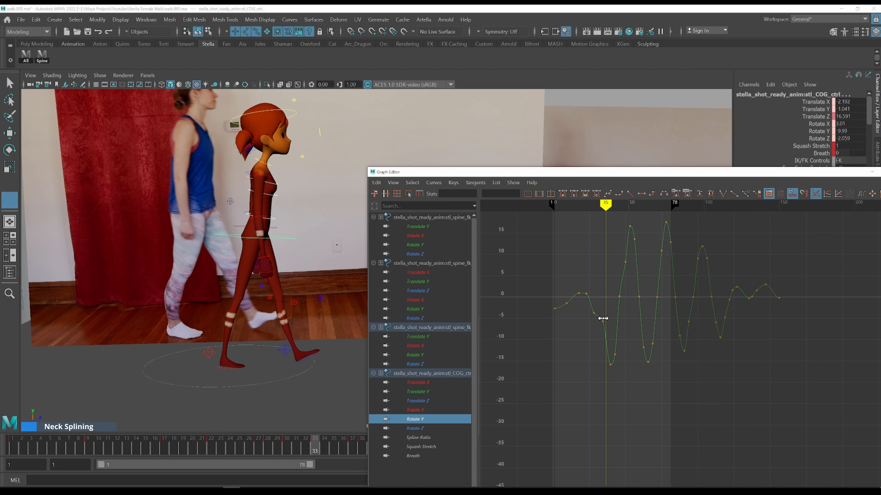
# Step through frames 33 to 43 comparing the COG rotation with the side-view reference
pyautogui.hotkey('alt', ',')
pyautogui.hotkey('alt', ',')
pyautogui.hotkey('alt', '.')
pyautogui.hotkey('alt', '.')
pyautogui.hotkey('alt', '.')
pyautogui.hotkey('alt', '.')
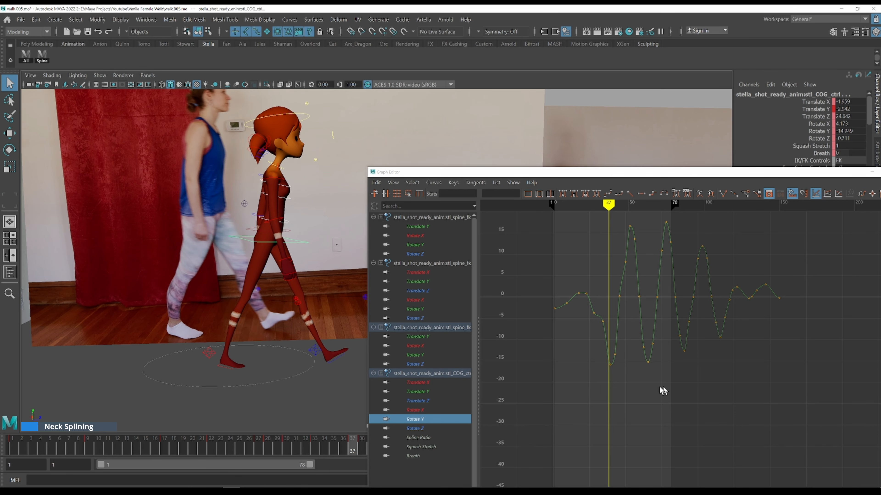
pyautogui.hotkey('alt', '.')
pyautogui.hotkey('alt', '.')
pyautogui.hotkey('alt', '.')
pyautogui.hotkey('alt', '.')
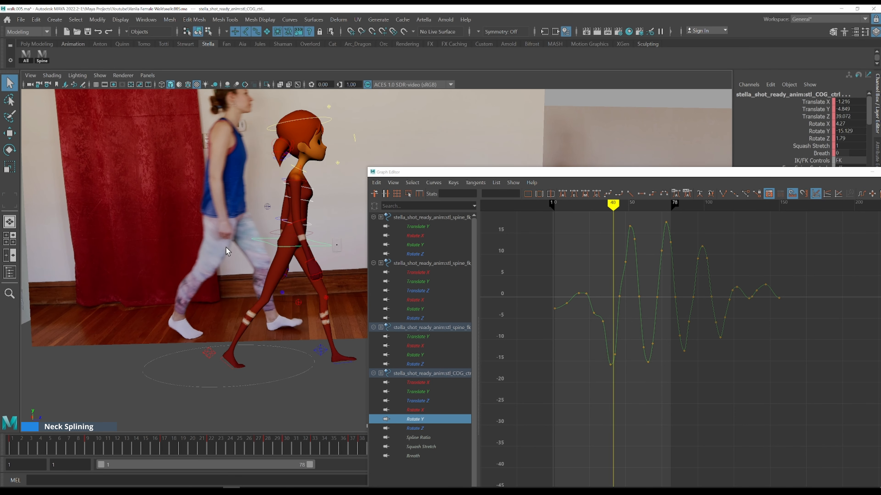
pyautogui.hotkey('alt', '.')
pyautogui.hotkey('alt', '.')
pyautogui.hotkey('alt', '.')
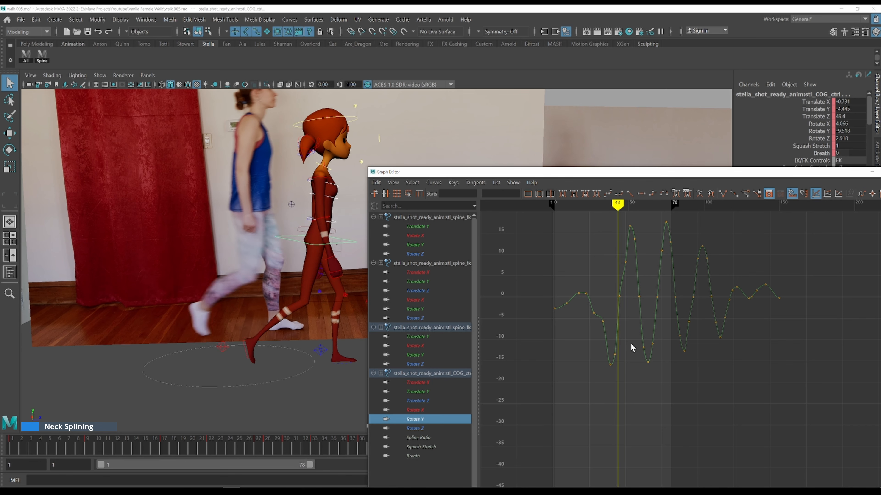
# Select the COG Rotate Y key at frame 44 and zoom the graph in on it
pyautogui.moveTo(552, 172); pyautogui.dragTo(589, 104)
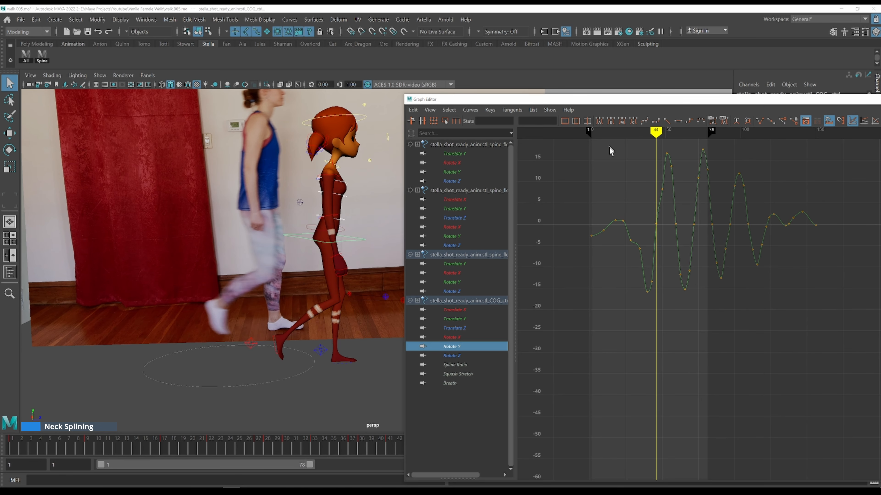
pyautogui.moveTo(649, 213); pyautogui.dragTo(658, 235)
pyautogui.press('f')
pyautogui.scroll(-6, 732, 301)
pyautogui.keyDown('alt'); pyautogui.keyDown('shift'); pyautogui.moveTo(768, 361); pyautogui.dragTo(771, 319, button='right'); pyautogui.keyUp('shift'); pyautogui.keyUp('alt')
pyautogui.keyDown('alt'); pyautogui.moveTo(764, 307); pyautogui.dragTo(665, 330, button='middle'); pyautogui.keyUp('alt')
pyautogui.scroll(-4, 688, 314)
pyautogui.hotkey('alt', '.')
pyautogui.hotkey('alt', '.')
pyautogui.hotkey('alt', '.')
pyautogui.hotkey('alt', '.')
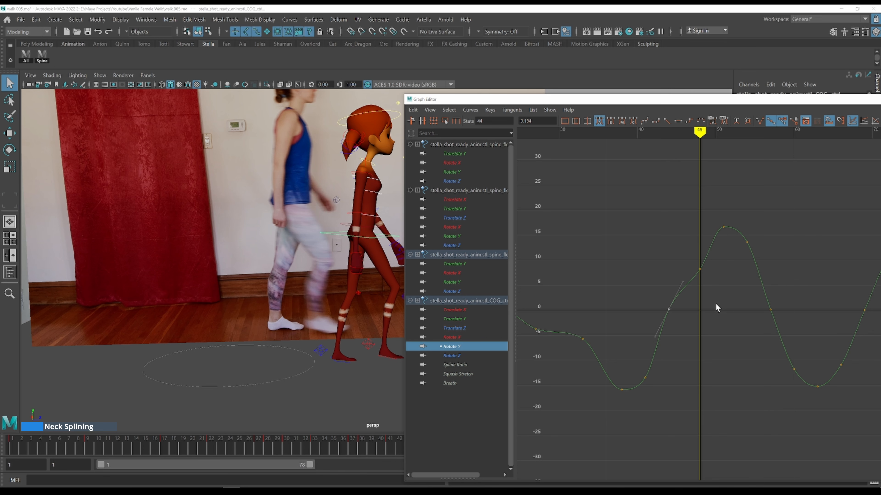
pyautogui.hotkey('alt', '.')
pyautogui.hotkey('alt', ',')
# Step through frames 48 to 53 comparing the COG rotation peak with the reference
pyautogui.moveTo(552, 101); pyautogui.dragTo(602, 73)
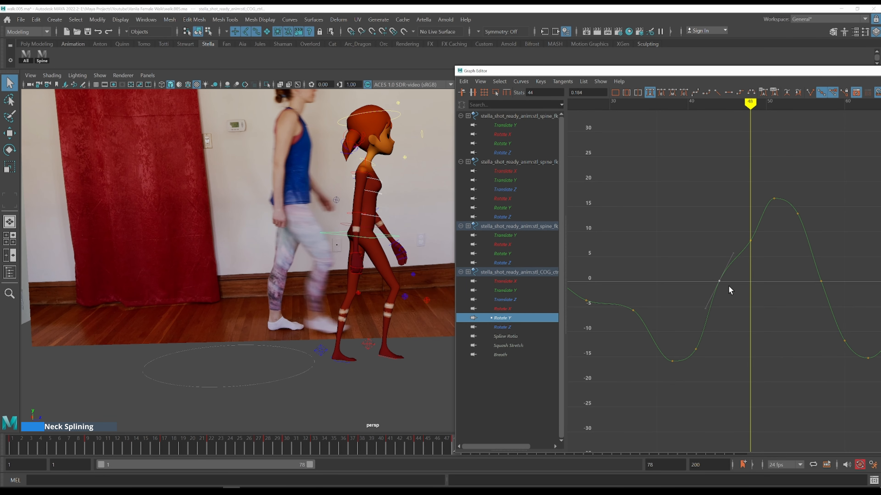
pyautogui.hotkey('alt', '.')
pyautogui.hotkey('alt', '.')
pyautogui.hotkey('alt', '.')
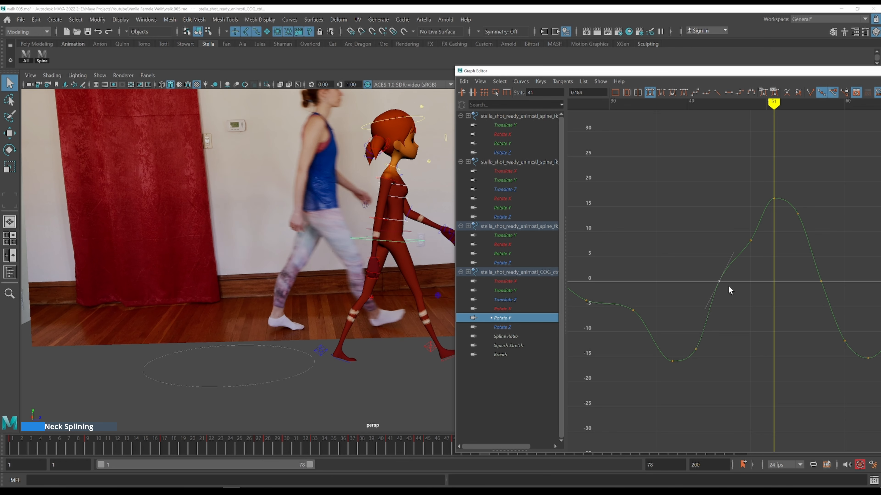
pyautogui.hotkey('alt', '.')
pyautogui.hotkey('alt', ',')
pyautogui.hotkey('alt', '.')
pyautogui.hotkey('alt', '.')
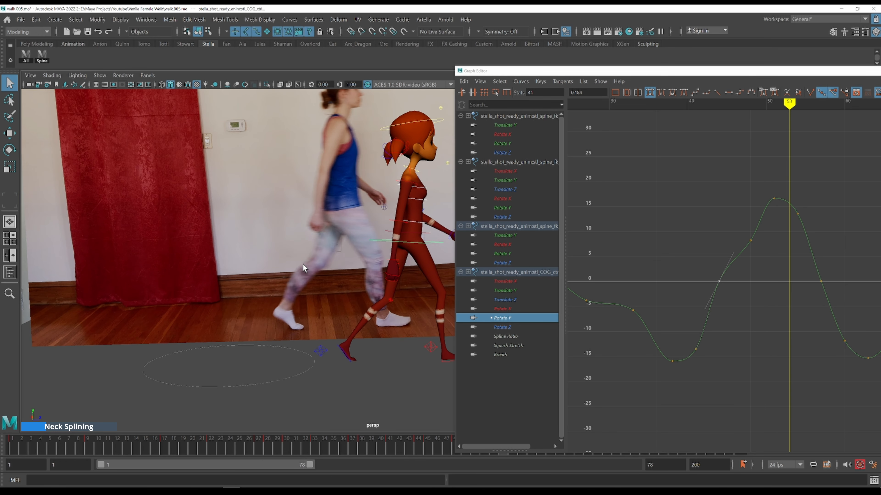
pyautogui.hotkey('alt', ',')
pyautogui.hotkey('alt', ',')
# Move the COG Rotate Y peak key at frame 51 one frame later to frame 52 and step around it to check
pyautogui.click(774, 199)
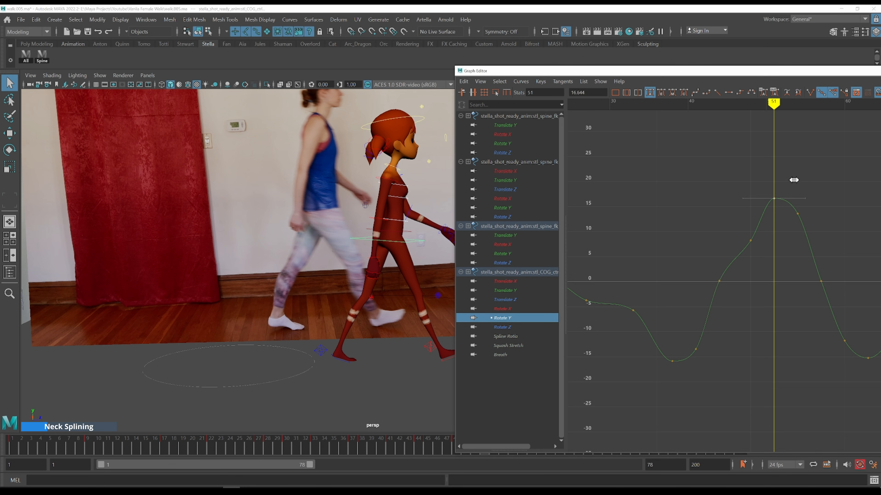
pyautogui.keyDown('shift'); pyautogui.moveTo(795, 179); pyautogui.dragTo(799, 179, button='middle'); pyautogui.keyUp('shift')
pyautogui.hotkey('alt', '.')
pyautogui.hotkey('alt', ',')
pyautogui.hotkey('alt', '.')
pyautogui.hotkey('alt', ',')
pyautogui.hotkey('alt', '.')
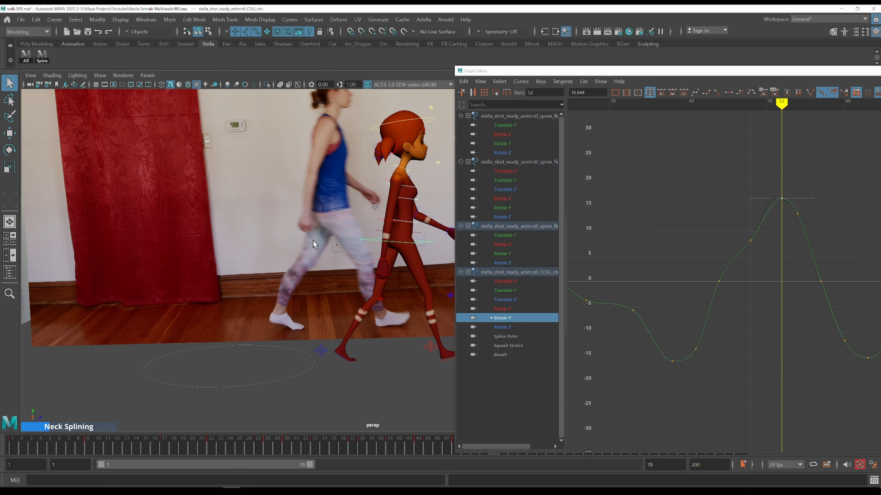
pyautogui.hotkey('alt', ',')
pyautogui.hotkey('alt', '.')
pyautogui.hotkey('alt', ',')
pyautogui.hotkey('alt', '.')
pyautogui.hotkey('alt', ',')
pyautogui.hotkey('alt', '.')
pyautogui.hotkey('alt', '.')
pyautogui.hotkey('alt', '.')
# Orbit the side view and step through frames 35 to 39 comparing the walk with the reference
pyautogui.keyDown('alt'); pyautogui.moveTo(398, 209); pyautogui.dragTo(297, 191, button='middle'); pyautogui.keyUp('alt')
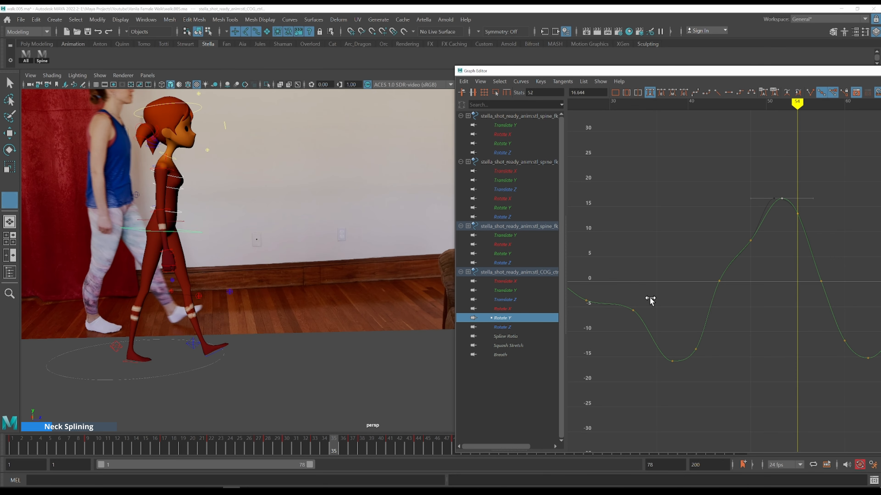
pyautogui.hotkey('alt', '.')
pyautogui.hotkey('alt', '.')
pyautogui.hotkey('alt', '.')
pyautogui.hotkey('alt', '.')
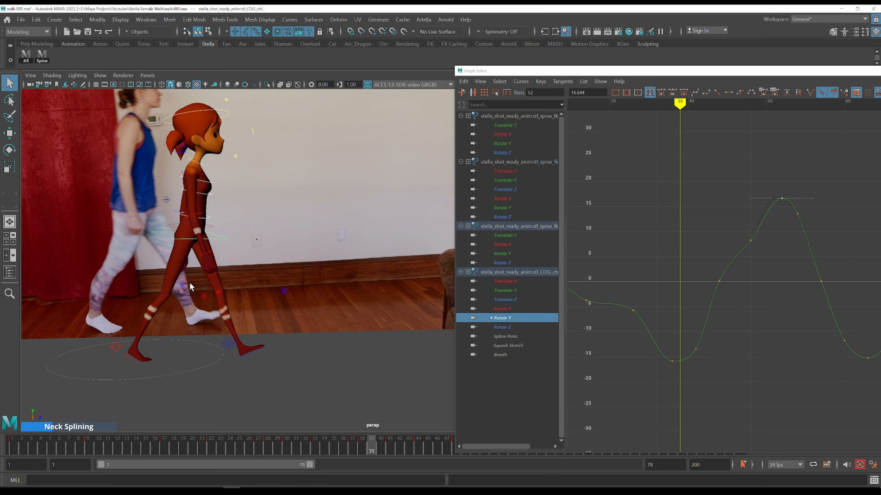
pyautogui.hotkey('alt', ',')
pyautogui.hotkey('alt', '.')
pyautogui.hotkey('alt', ',')
pyautogui.hotkey('alt', '.')
# Select the COG Rotate Y low key at frame 39 and step through frames 37 to 58 against the reference
pyautogui.moveTo(685, 378); pyautogui.dragTo(651, 350)
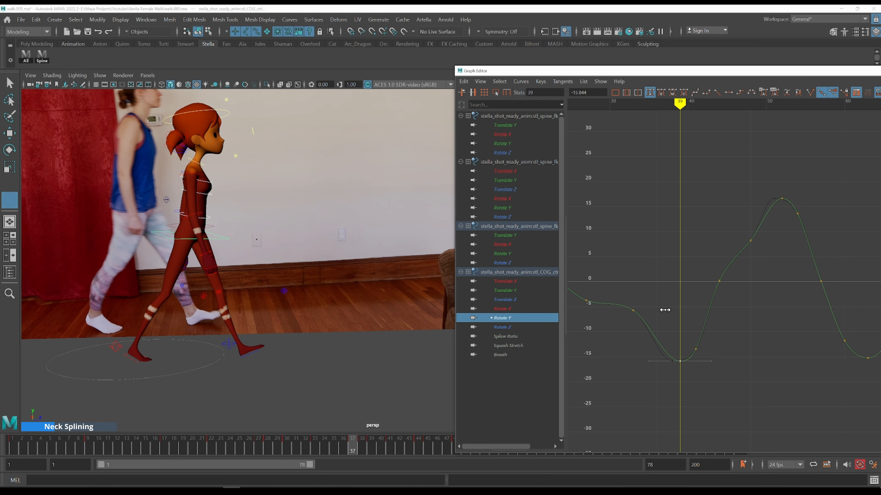
pyautogui.hotkey('alt', ',')
pyautogui.hotkey('alt', ',')
pyautogui.hotkey('alt', '.')
pyautogui.hotkey('alt', '.')
pyautogui.hotkey('alt', '.')
pyautogui.hotkey('alt', '.')
pyautogui.hotkey('alt', '.')
pyautogui.hotkey('alt', '.')
pyautogui.hotkey('alt', '.')
pyautogui.hotkey('alt', '.')
pyautogui.hotkey('alt', '.')
pyautogui.hotkey('alt', '.')
pyautogui.hotkey('alt', '.')
pyautogui.hotkey('alt', '.')
pyautogui.hotkey('alt', '.')
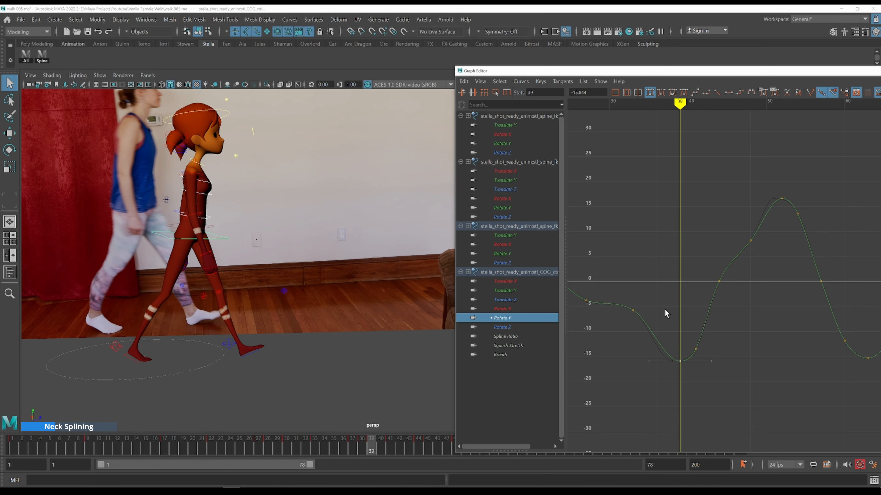
pyautogui.hotkey('alt', '.')
pyautogui.hotkey('alt', '.')
pyautogui.keyDown('alt'); pyautogui.moveTo(776, 296); pyautogui.dragTo(650, 293, button='middle'); pyautogui.keyUp('alt')
pyautogui.hotkey('alt', '.')
pyautogui.hotkey('alt', '.')
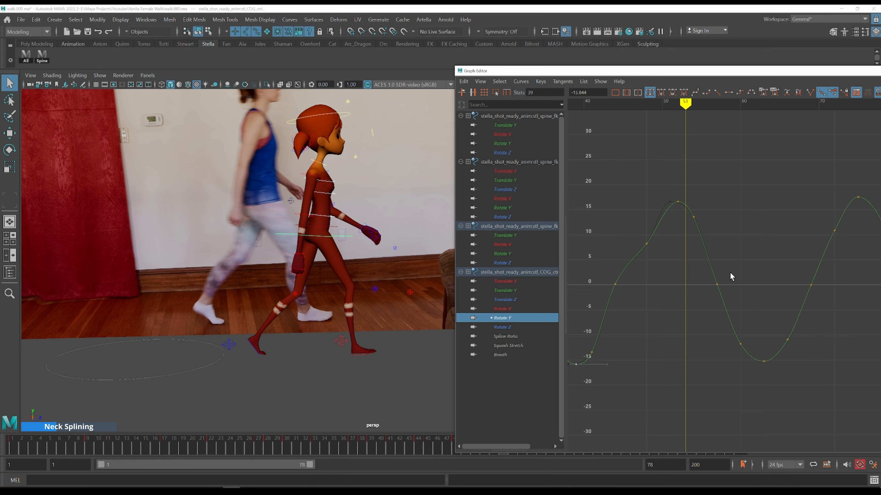
pyautogui.hotkey('alt', '.')
pyautogui.hotkey('alt', '.')
pyautogui.hotkey('alt', '.')
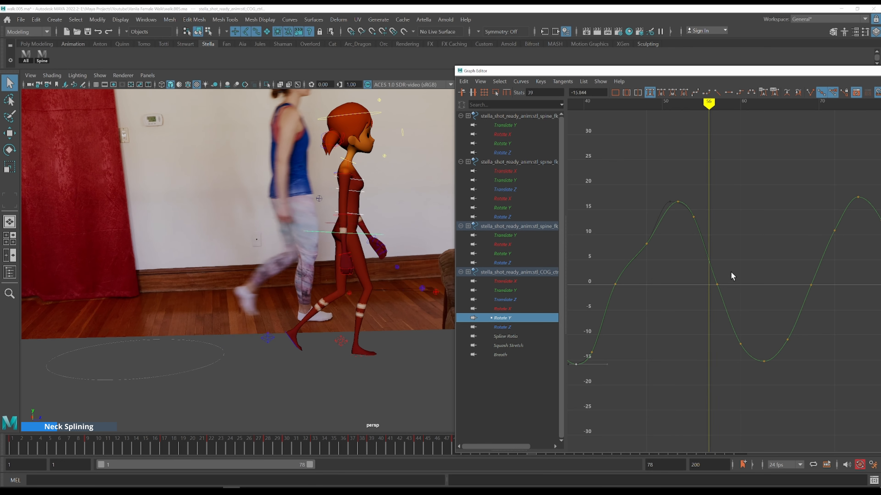
pyautogui.hotkey('alt', '.')
pyautogui.hotkey('alt', '.')
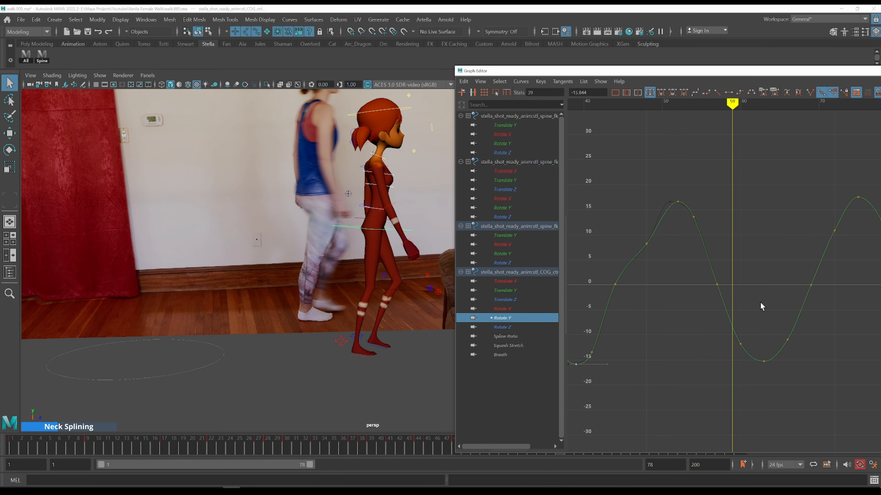
# Nudge the COG Rotate Y key at frame 50 slightly lower, to about -11.9, and step forward to check
pyautogui.moveTo(722, 349); pyautogui.dragTo(722, 348)
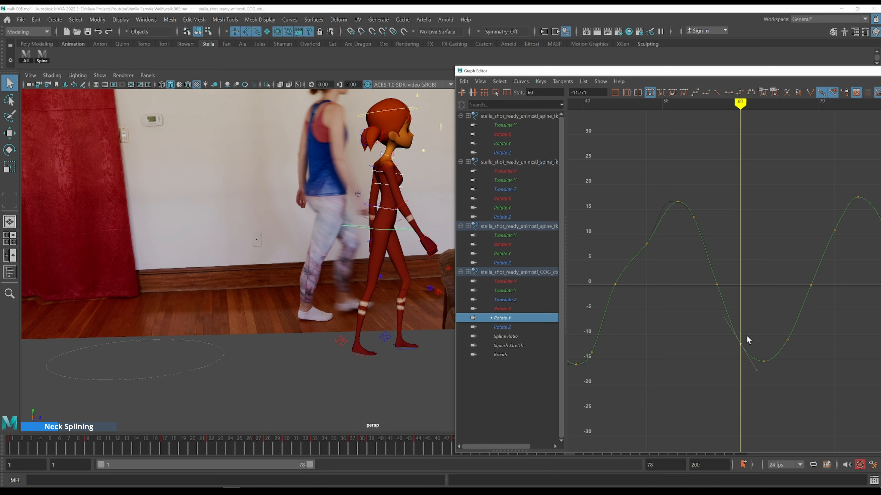
pyautogui.moveTo(747, 331); pyautogui.dragTo(747, 332, button='middle')
pyautogui.hotkey('alt', '.')
pyautogui.hotkey('alt', '.')
pyautogui.hotkey('alt', '.')
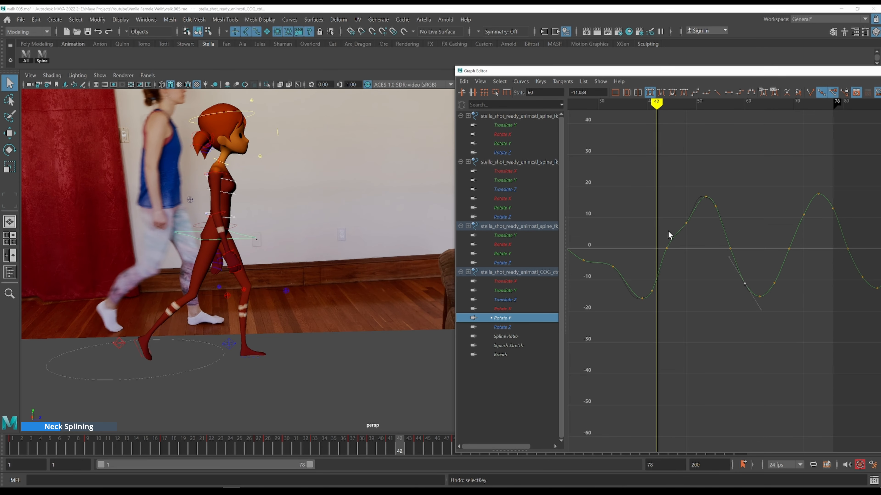
pyautogui.hotkey('alt', '.')
pyautogui.hotkey('alt', '.')
pyautogui.hotkey('alt', '.')
pyautogui.hotkey('alt', '.')
pyautogui.hotkey('alt', '.')
pyautogui.hotkey('alt', '.')
# Select the COG Rotate Y key at frame 48 and step through nearby frames comparing with the reference
pyautogui.moveTo(674, 205); pyautogui.dragTo(691, 229)
pyautogui.hotkey('alt', '.')
pyautogui.hotkey('alt', '.')
pyautogui.hotkey('alt', '.')
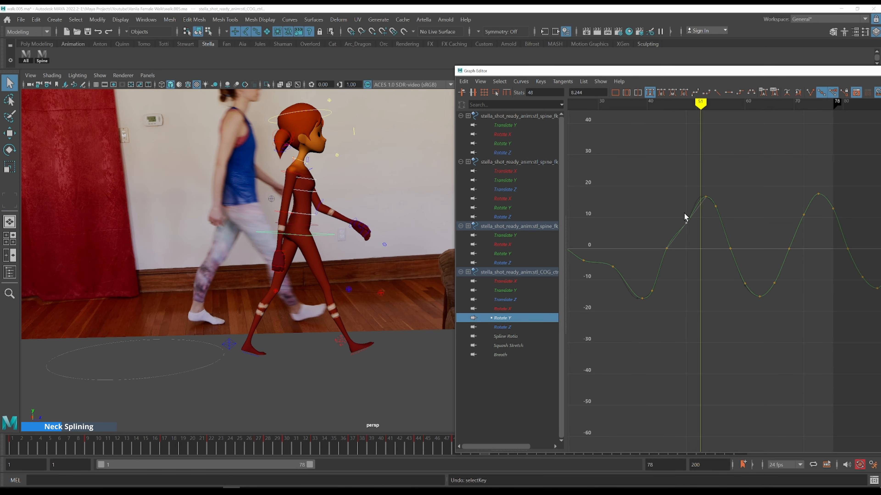
pyautogui.press('w')
pyautogui.click(659, 209)
pyautogui.hotkey('alt', '.')
pyautogui.hotkey('alt', '.')
pyautogui.hotkey('alt', '.')
pyautogui.hotkey('alt', '.')
pyautogui.hotkey('alt', '.')
pyautogui.hotkey('alt', '.')
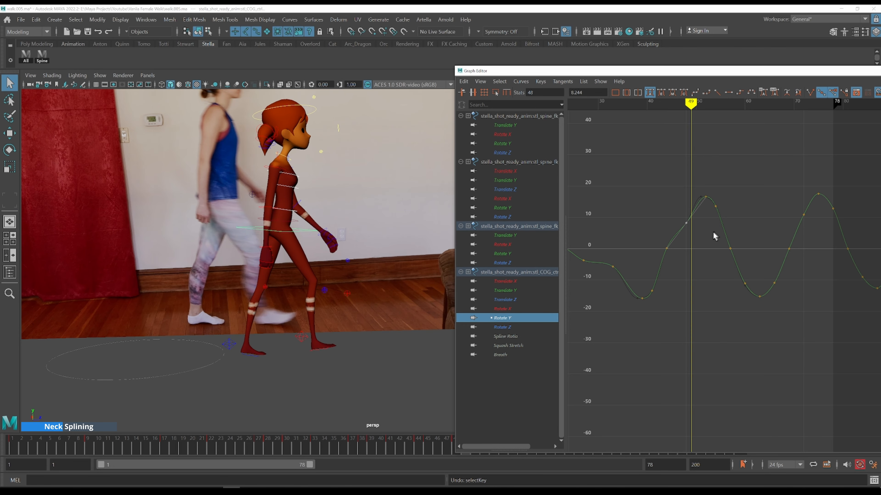
# Step back and forth through frames 43 to 58, checking the COG Rotate Y sway against the reference footage
pyautogui.press('w')
pyautogui.click(664, 217)
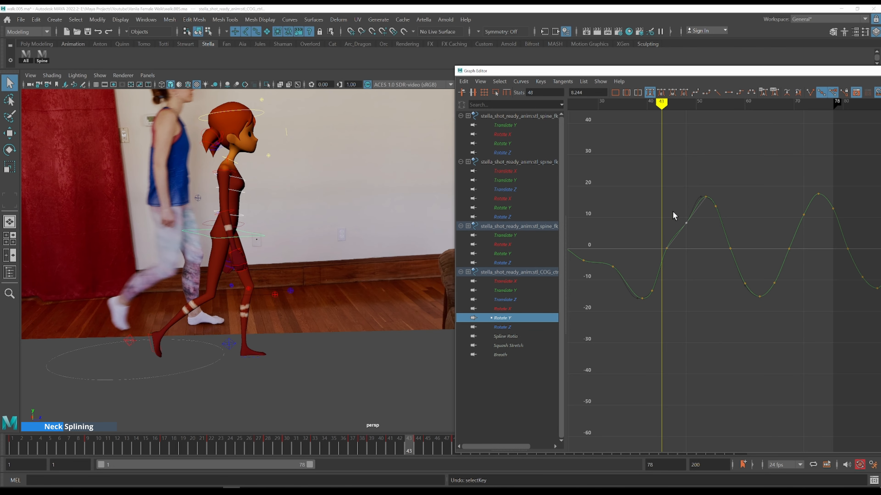
pyautogui.hotkey('alt', '.')
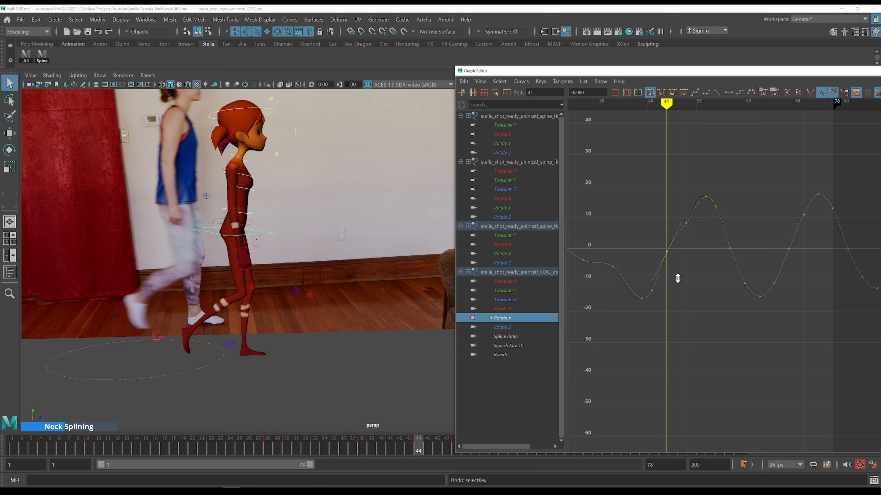
pyautogui.hotkey('alt', '.')
pyautogui.hotkey('alt', '.')
pyautogui.hotkey('alt', '.')
pyautogui.hotkey('alt', '.')
pyautogui.moveTo(676, 193); pyautogui.dragTo(698, 236)
pyautogui.keyDown('shift'); pyautogui.moveTo(698, 232); pyautogui.dragTo(630, 213, button='middle'); pyautogui.keyUp('shift')
pyautogui.hotkey('alt', ',')
pyautogui.hotkey('alt', ',')
pyautogui.hotkey('alt', ',')
pyautogui.hotkey('alt', ',')
pyautogui.hotkey('alt', ',')
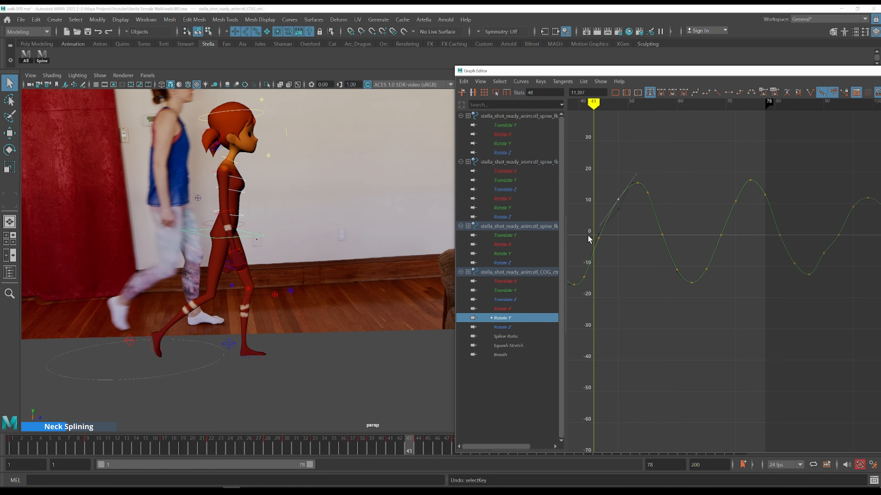
pyautogui.hotkey('alt', '.')
pyautogui.hotkey('alt', '.')
pyautogui.moveTo(589, 225); pyautogui.dragTo(611, 248)
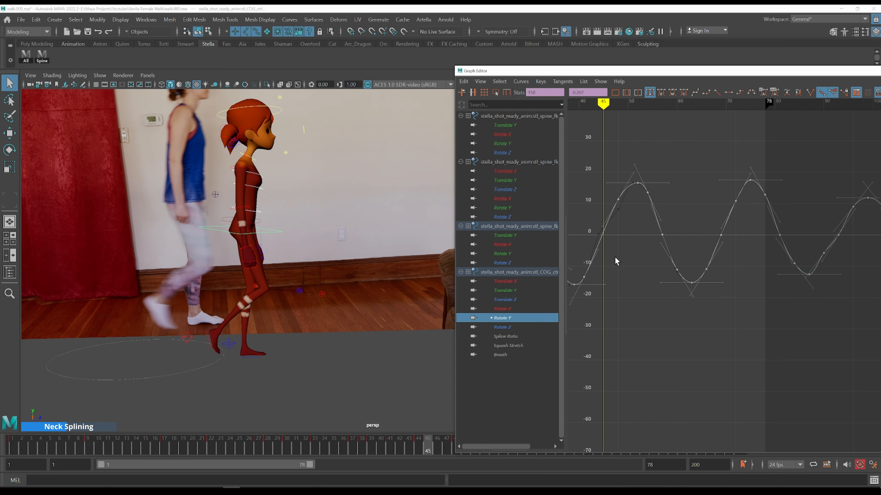
pyautogui.moveTo(607, 187); pyautogui.dragTo(635, 231)
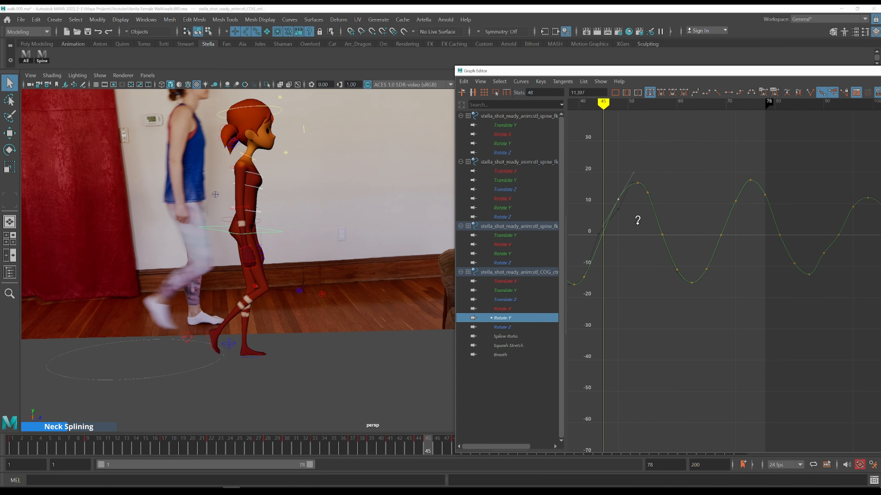
pyautogui.press('.')
pyautogui.press('.')
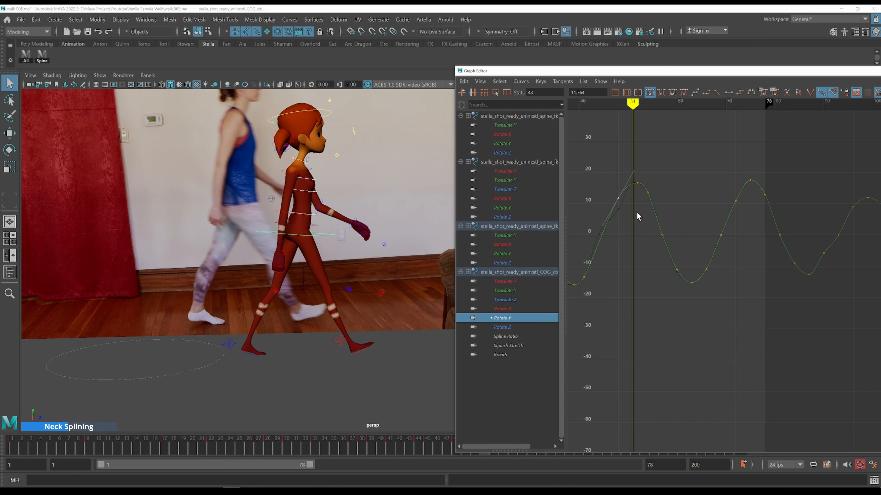
pyautogui.press('.')
pyautogui.press('.')
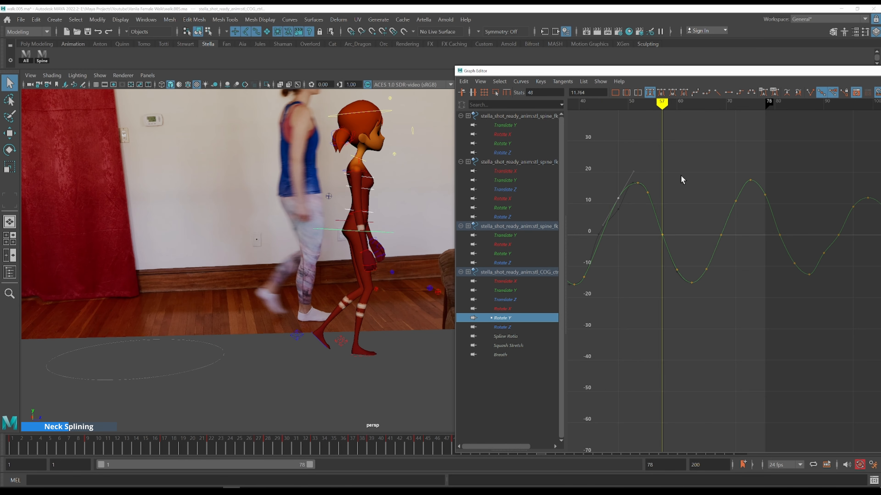
pyautogui.keyDown('alt'); pyautogui.moveTo(705, 188); pyautogui.dragTo(672, 161, button='middle'); pyautogui.keyUp('alt')
pyautogui.press('.')
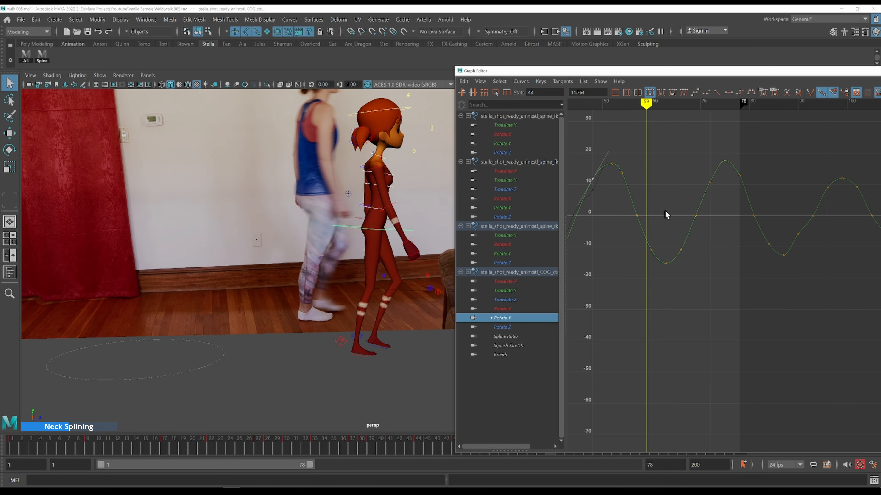
pyautogui.hotkey('alt', ',')
pyautogui.hotkey('alt', ',')
pyautogui.hotkey('alt', ',')
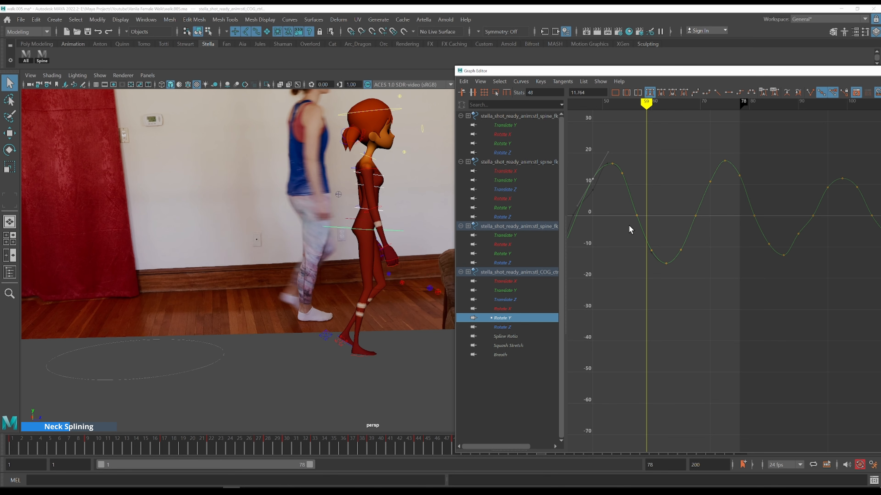
# Delete an in-between COG Rotate Y key on the descending slope after the peak
pyautogui.moveTo(658, 202); pyautogui.dragTo(630, 229)
pyautogui.press('Delete')
pyautogui.click(630, 229)
# Step through frames 59 to 66, repositioning the viewport to compare the walk with the reference
pyautogui.press('.')
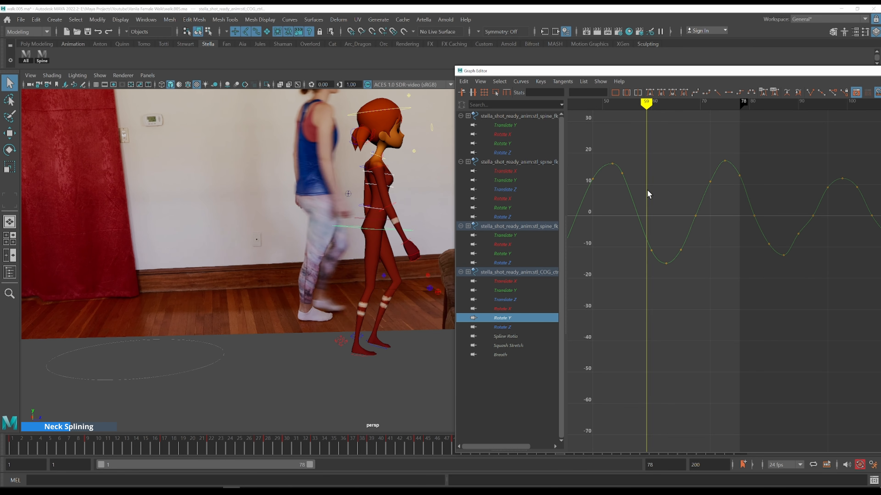
pyautogui.hotkey('alt', '.')
pyautogui.hotkey('alt', '.')
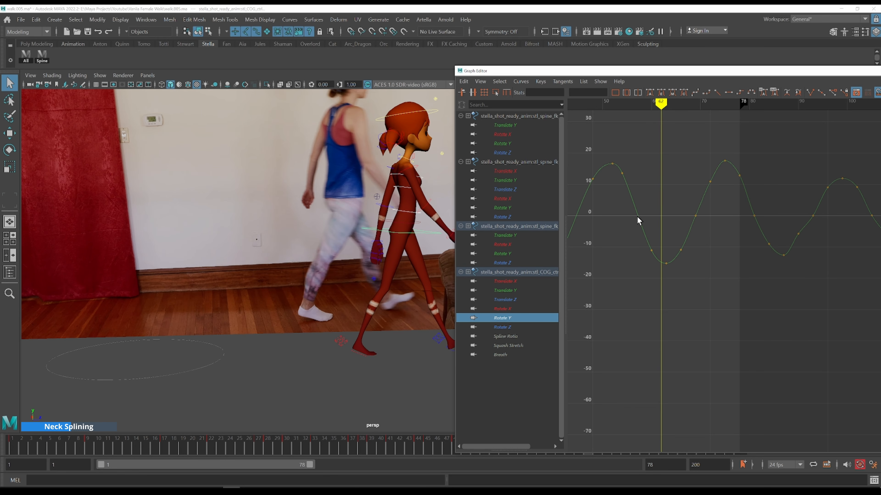
pyautogui.hotkey('alt', '.')
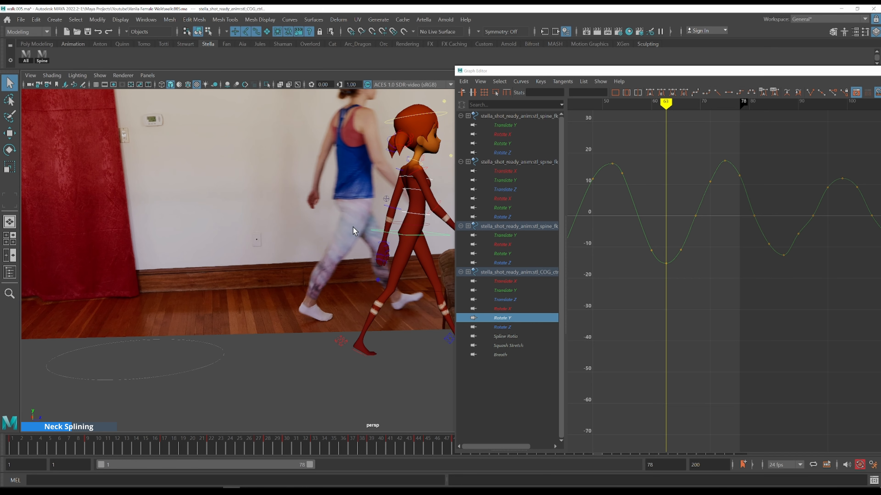
pyautogui.keyDown('alt'); pyautogui.moveTo(368, 228); pyautogui.dragTo(156, 215, button='middle'); pyautogui.keyUp('alt')
pyautogui.press('.')
pyautogui.press('.')
pyautogui.press('.')
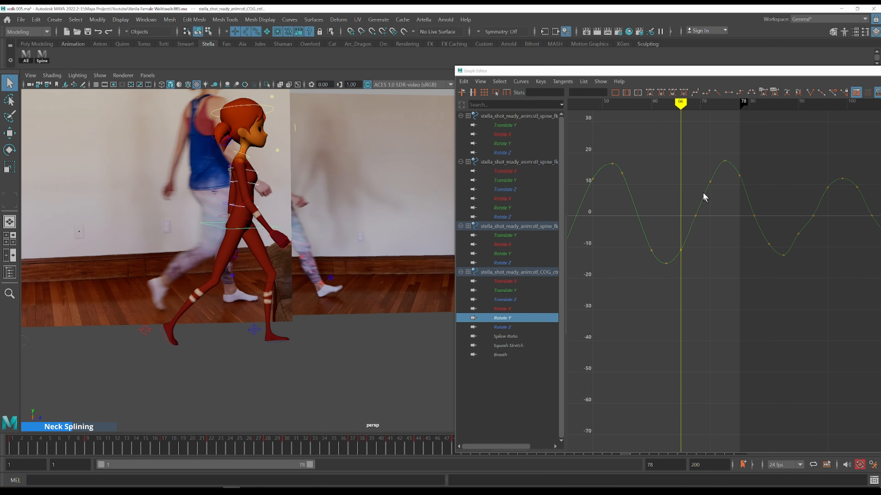
# Nudge the COG Rotate Y key near frame 71 slightly higher and scrub through the surrounding frames
pyautogui.moveTo(696, 166); pyautogui.dragTo(725, 208)
pyautogui.keyDown('shift'); pyautogui.moveTo(726, 208); pyautogui.dragTo(728, 196, button='middle'); pyautogui.keyUp('shift')
pyautogui.press('k')
pyautogui.moveTo(667, 215); pyautogui.dragTo(661, 219)
pyautogui.moveTo(674, 223); pyautogui.dragTo(708, 223)
pyautogui.click(704, 244)
pyautogui.press('k')
# Scrub back to frame 22 and display the three spine Rotate Y curves together with the COG Rotate Y curve
pyautogui.scroll(-5, 685, 241)
pyautogui.keyDown('alt'); pyautogui.moveTo(686, 241); pyautogui.dragTo(727, 245, button='middle'); pyautogui.keyUp('alt')
pyautogui.scroll(5, 693, 232)
pyautogui.keyDown('alt'); pyautogui.moveTo(619, 222); pyautogui.dragTo(675, 207, button='middle'); pyautogui.keyUp('alt')
pyautogui.press('k')
pyautogui.click(632, 208)
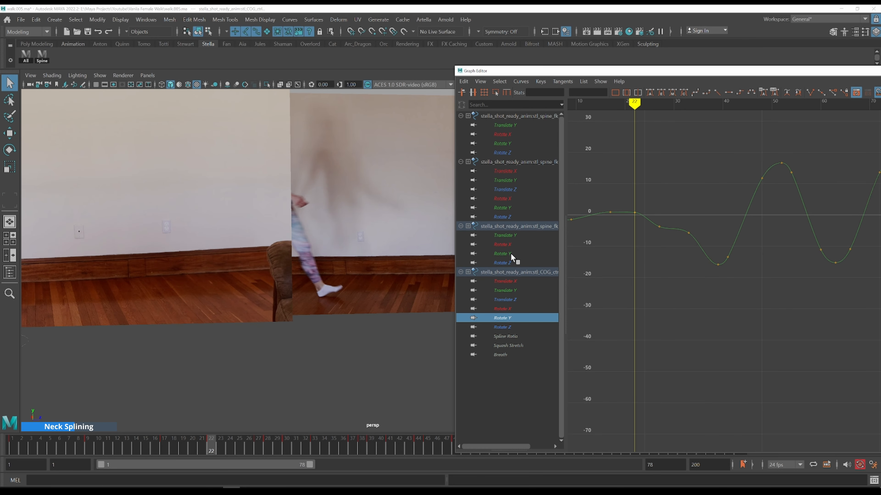
pyautogui.keyDown('ctrl'); pyautogui.click(510, 253); pyautogui.keyUp('ctrl')
pyautogui.keyDown('ctrl'); pyautogui.click(505, 208); pyautogui.keyUp('ctrl')
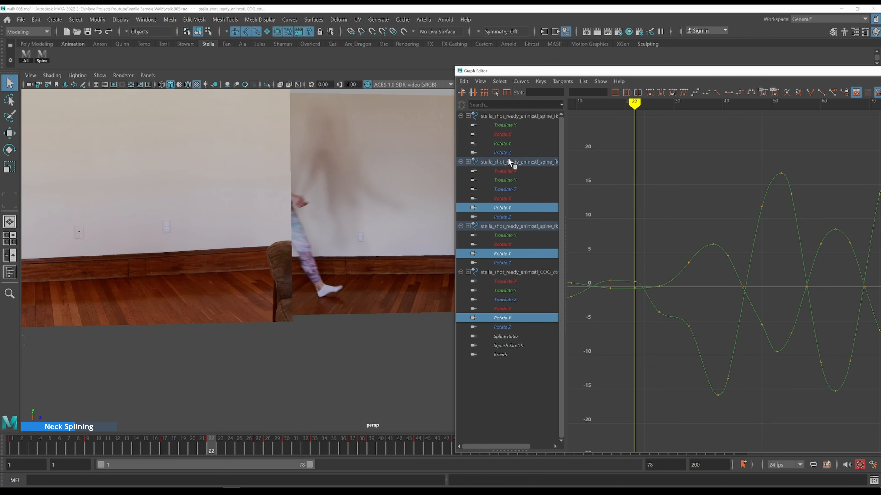
pyautogui.keyDown('ctrl'); pyautogui.click(506, 144); pyautogui.keyUp('ctrl')
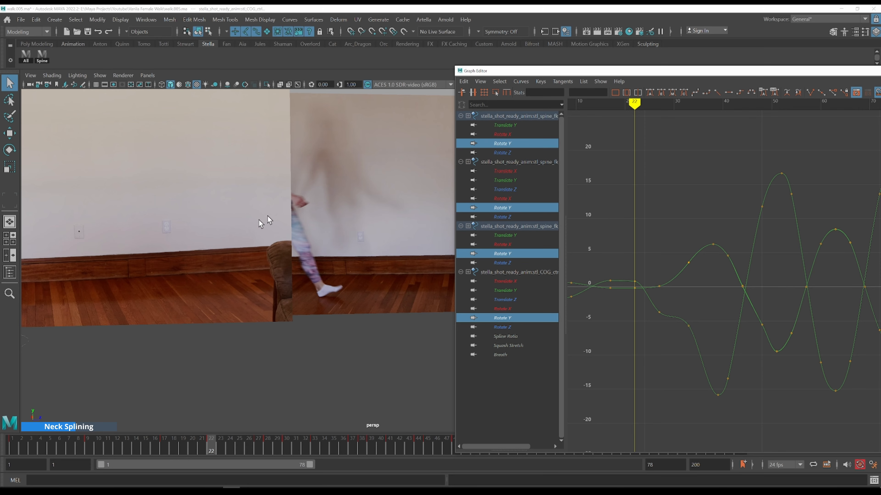
# Look through the shotcam_side camera in the viewport
pyautogui.scroll(-4, 236, 233)
pyautogui.keyDown('alt'); pyautogui.moveTo(120, 159); pyautogui.dragTo(232, 143, button='middle'); pyautogui.keyUp('alt')
pyautogui.click(148, 76)
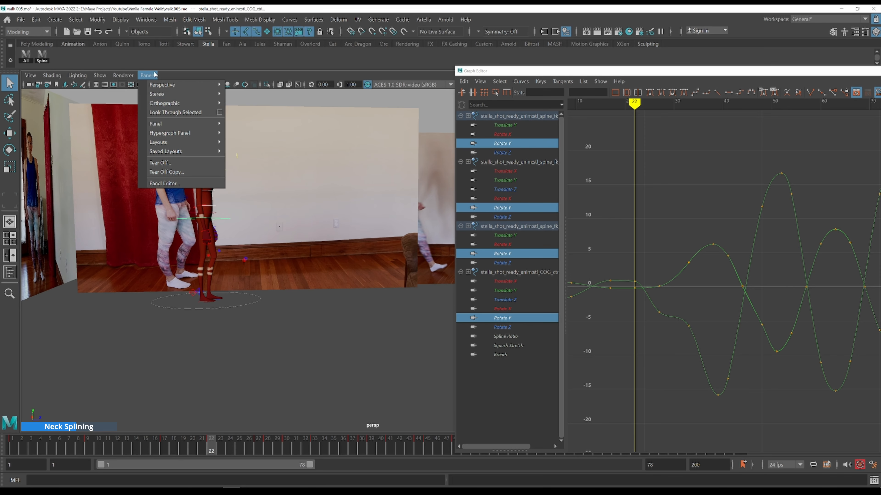
pyautogui.moveTo(183, 103)
pyautogui.click(251, 113)
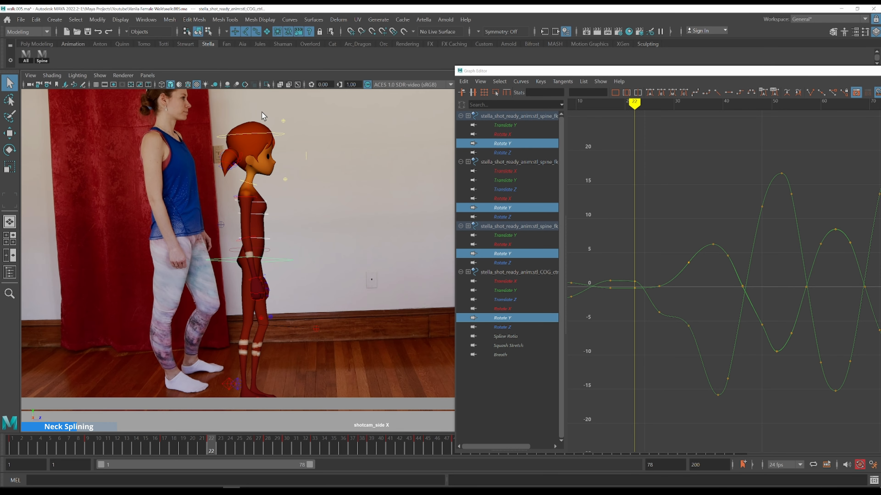
# Step through frames 22 to 26 in the side camera, comparing the rotation curves with the reference
pyautogui.keyDown('alt'); pyautogui.moveTo(652, 254); pyautogui.dragTo(631, 181, button='middle'); pyautogui.keyUp('alt')
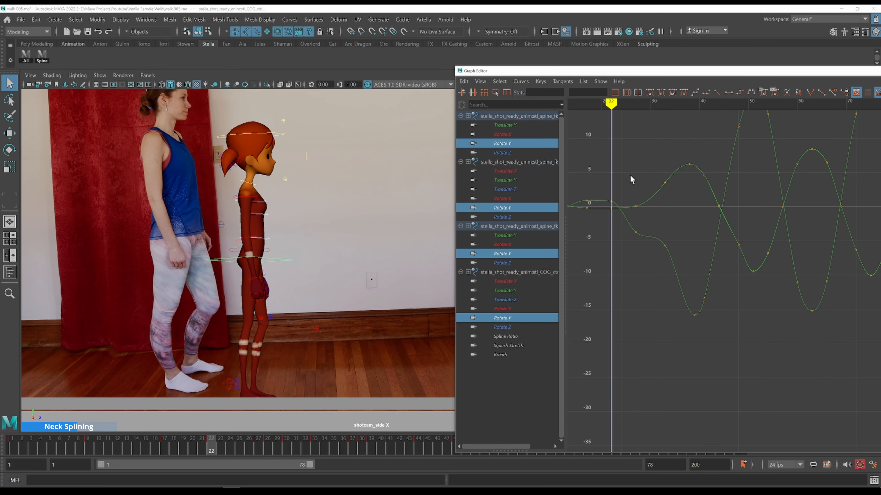
pyautogui.hotkey('alt', '.')
pyautogui.moveTo(631, 182); pyautogui.dragTo(605, 178)
pyautogui.hotkey('alt', '.')
pyautogui.hotkey('alt', '.')
pyautogui.hotkey('alt', '.')
pyautogui.hotkey('alt', '.')
pyautogui.hotkey('alt', '.')
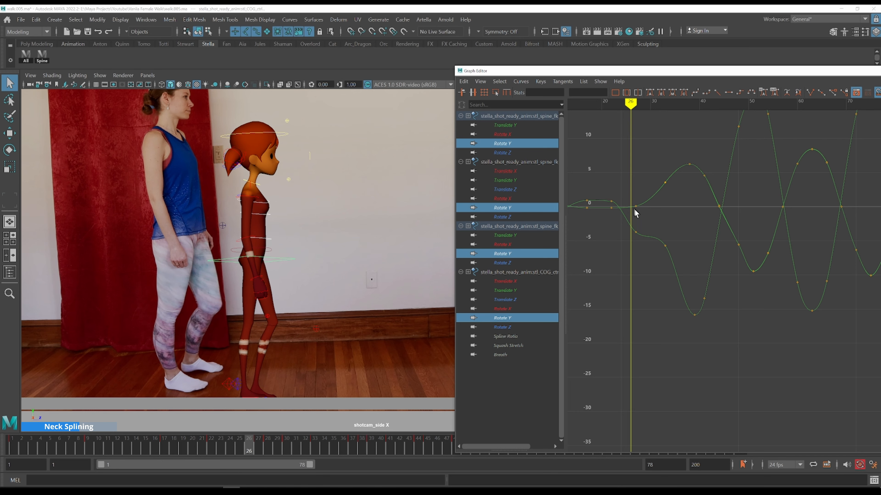
# Zoom in on frames 15 to 25 and nudge the spine Rotate Y keys at frame 22 slightly, to about -0.03
pyautogui.moveTo(605, 189); pyautogui.dragTo(605, 186)
pyautogui.moveTo(604, 191); pyautogui.dragTo(618, 204)
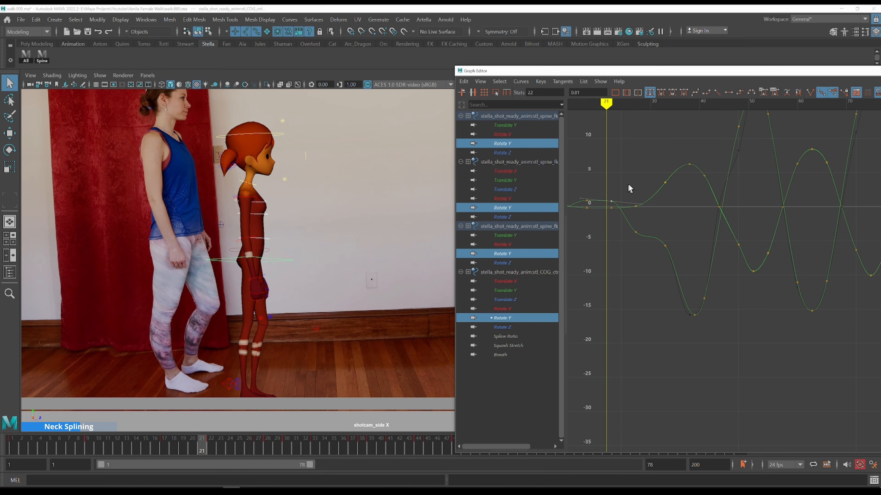
pyautogui.hotkey('alt', '.')
pyautogui.hotkey('alt', ',')
pyautogui.scroll(3, 614, 205)
pyautogui.keyDown('alt'); pyautogui.moveTo(614, 194); pyautogui.dragTo(825, 246, button='middle'); pyautogui.keyUp('alt')
pyautogui.scroll(3, 738, 234)
pyautogui.keyDown('alt'); pyautogui.moveTo(735, 232); pyautogui.dragTo(760, 303, button='middle'); pyautogui.keyUp('alt')
pyautogui.press(',')
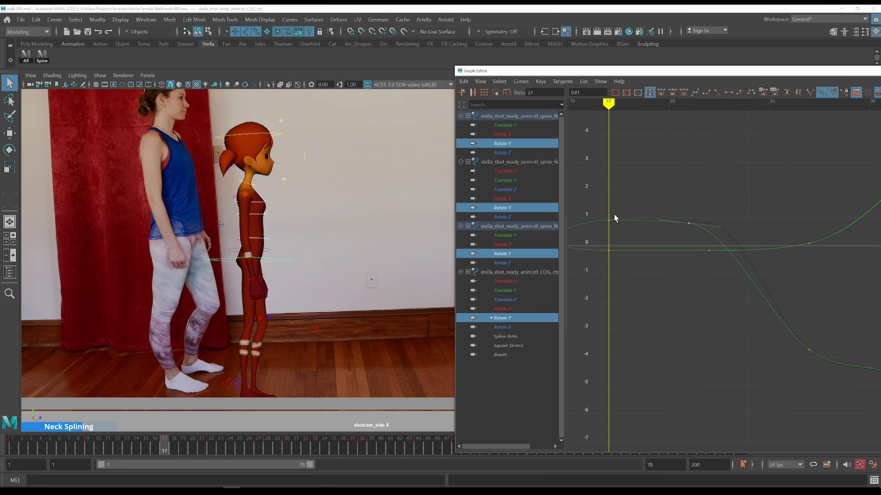
pyautogui.hotkey('alt', '.')
pyautogui.hotkey('alt', '.')
pyautogui.hotkey('alt', '.')
pyautogui.hotkey('alt', '.')
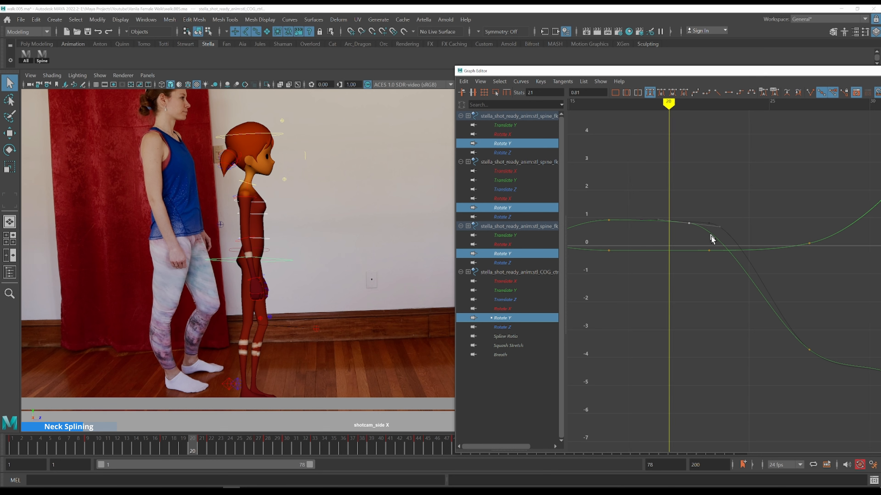
pyautogui.hotkey('alt', '.')
pyautogui.moveTo(702, 243); pyautogui.dragTo(714, 264)
pyautogui.keyDown('shift'); pyautogui.moveTo(729, 230); pyautogui.dragTo(728, 226, button='middle'); pyautogui.keyUp('shift')
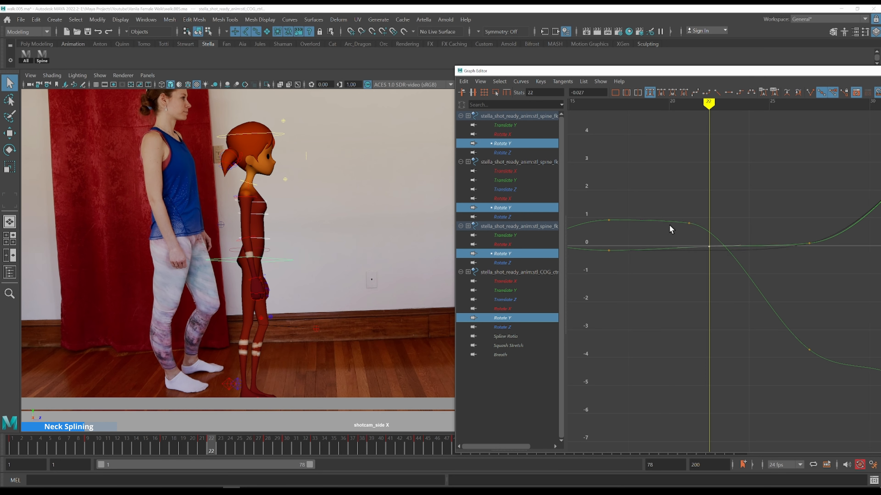
# Step through frames 21 to 26 comparing the side view with the reference
pyautogui.press(',')
pyautogui.hotkey('alt', '.')
pyautogui.hotkey('alt', '.')
pyautogui.hotkey('alt', '.')
pyautogui.hotkey('alt', '.')
pyautogui.hotkey('alt', '.')
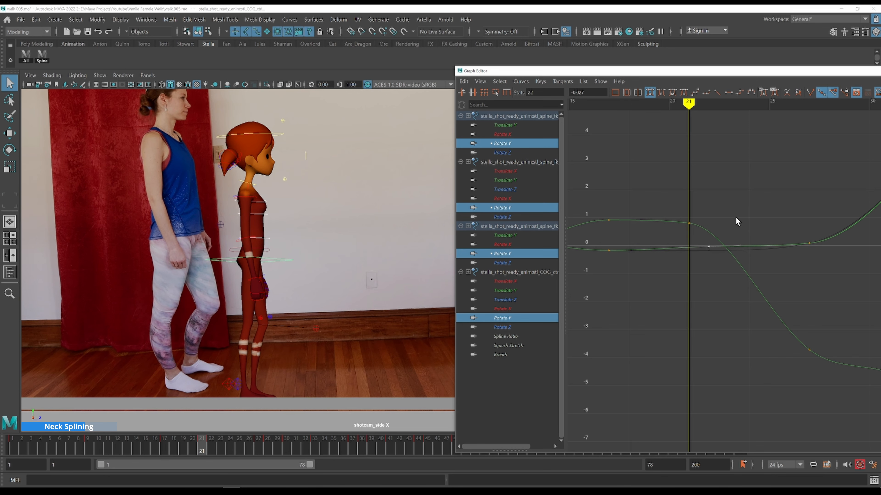
pyautogui.hotkey('alt', '.')
pyautogui.hotkey('alt', '.')
pyautogui.scroll(-2, 736, 218)
pyautogui.keyDown('alt'); pyautogui.moveTo(752, 216); pyautogui.dragTo(666, 221, button='middle'); pyautogui.keyUp('alt')
pyautogui.hotkey('alt', '.')
pyautogui.hotkey('alt', '.')
pyautogui.hotkey('alt', '.')
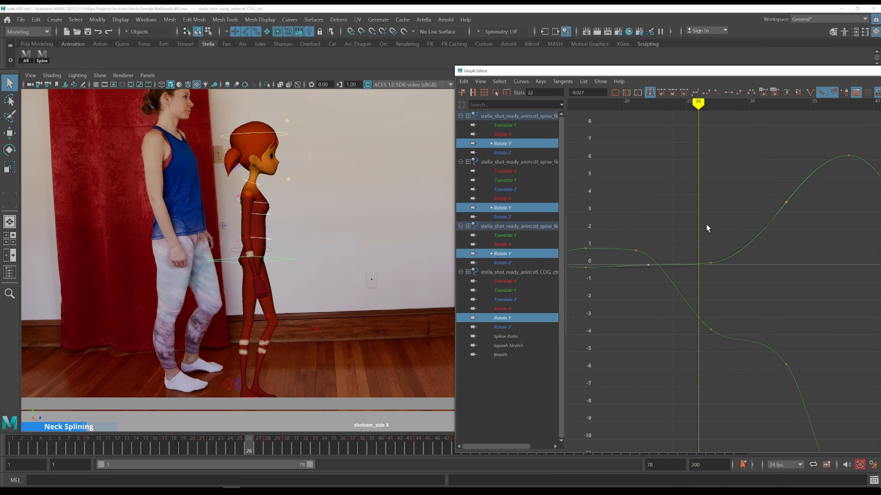
pyautogui.moveTo(695, 241); pyautogui.dragTo(750, 280)
pyautogui.keyDown('shift'); pyautogui.moveTo(753, 284); pyautogui.dragTo(753, 275, button='middle'); pyautogui.keyUp('shift')
pyautogui.hotkey('ctrl', 'z')
# Frame all curves and step through frames 27 to 38 comparing the spine rotation with the reference
pyautogui.press('a')
pyautogui.press('k')
pyautogui.click(684, 221)
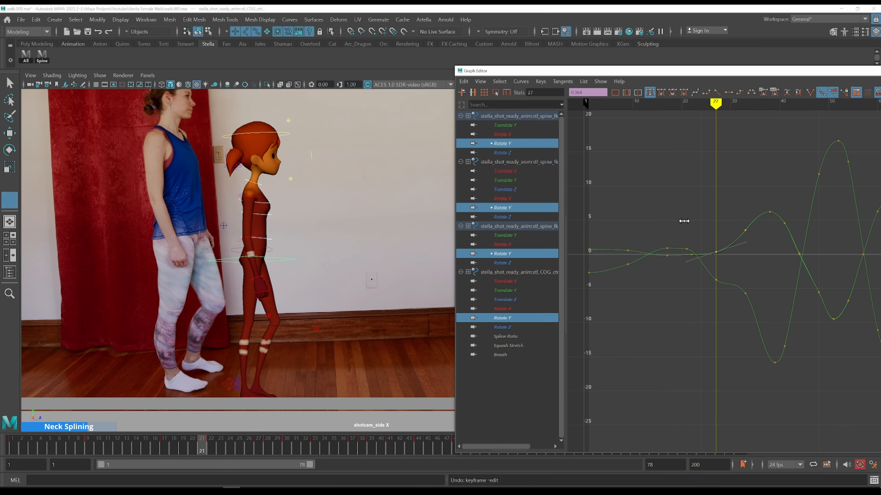
pyautogui.hotkey('alt', '.')
pyautogui.hotkey('alt', '.')
pyautogui.hotkey('alt', '.')
pyautogui.hotkey('alt', '.')
pyautogui.hotkey('alt', '.')
pyautogui.hotkey('alt', '.')
pyautogui.hotkey('alt', '.')
pyautogui.hotkey('alt', '.')
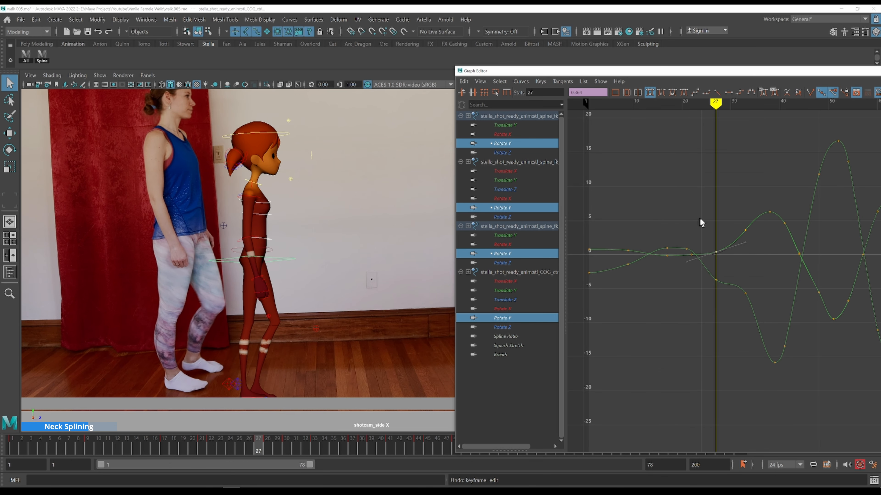
pyautogui.hotkey('alt', '.')
pyautogui.hotkey('alt', '.')
pyautogui.hotkey('alt', '.')
pyautogui.hotkey('alt', '.')
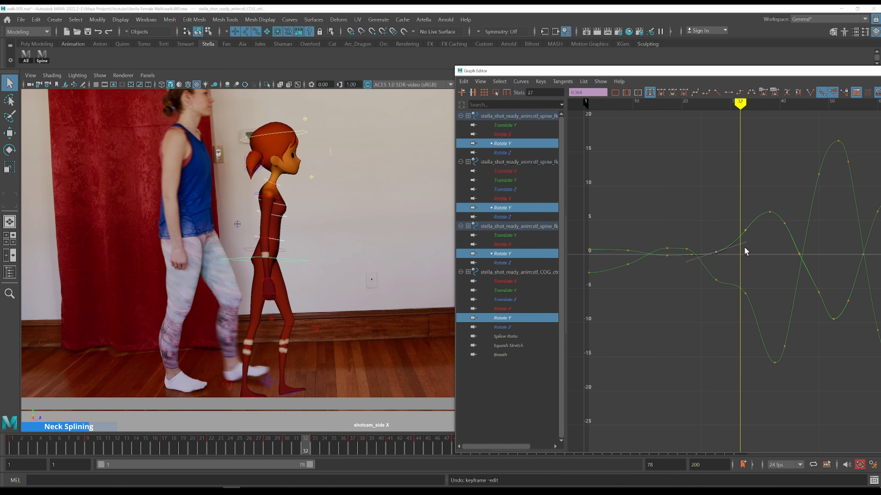
pyautogui.hotkey('alt', '.')
pyautogui.hotkey('alt', '.')
pyautogui.hotkey('alt', '.')
pyautogui.hotkey('alt', '.')
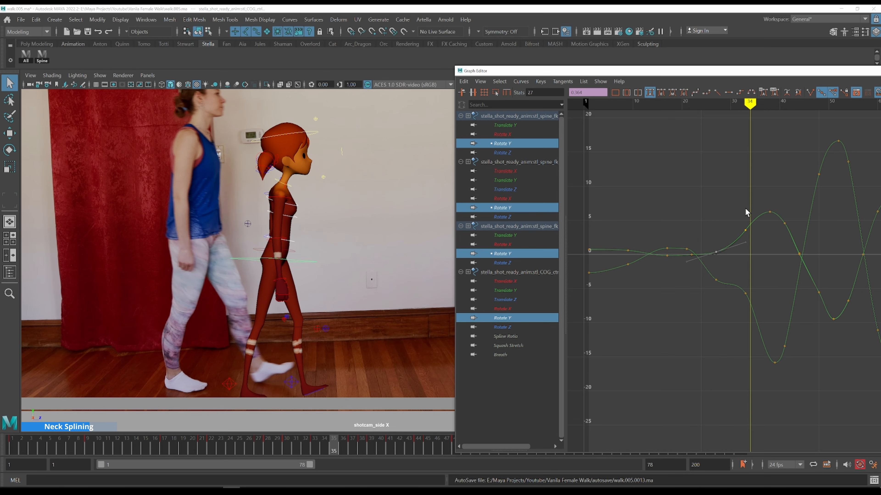
pyautogui.hotkey('alt', '.')
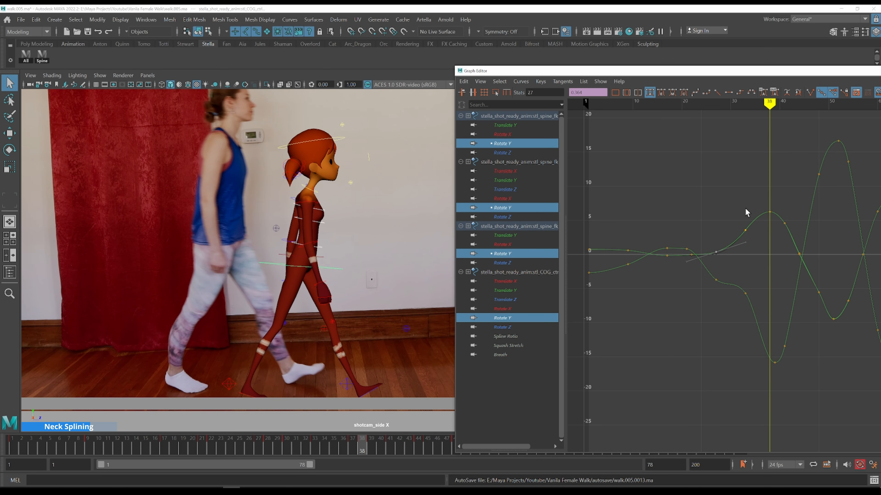
# Check frames 38 to 41, then nudge the spine Rotate Y key at frame 41 up to about 5.25
pyautogui.keyDown('alt'); pyautogui.moveTo(769, 208); pyautogui.dragTo(641, 207, button='middle'); pyautogui.keyUp('alt')
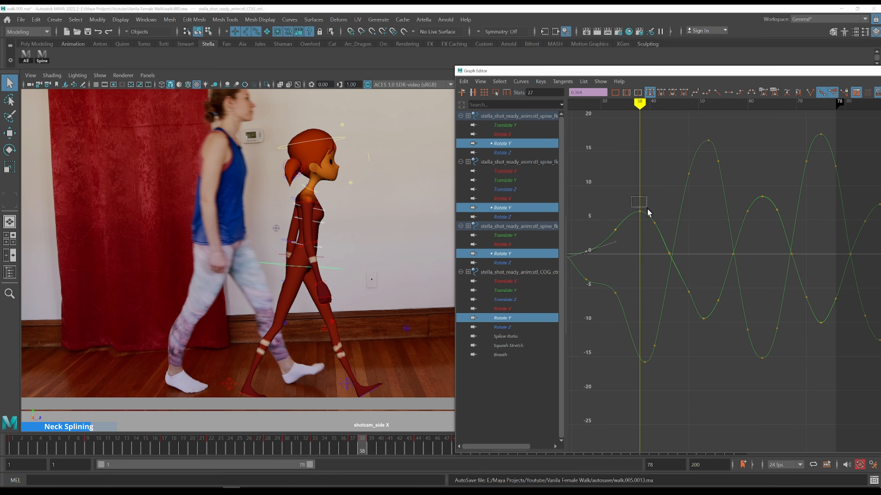
pyautogui.moveTo(648, 213); pyautogui.dragTo(649, 213)
pyautogui.hotkey('alt', '.')
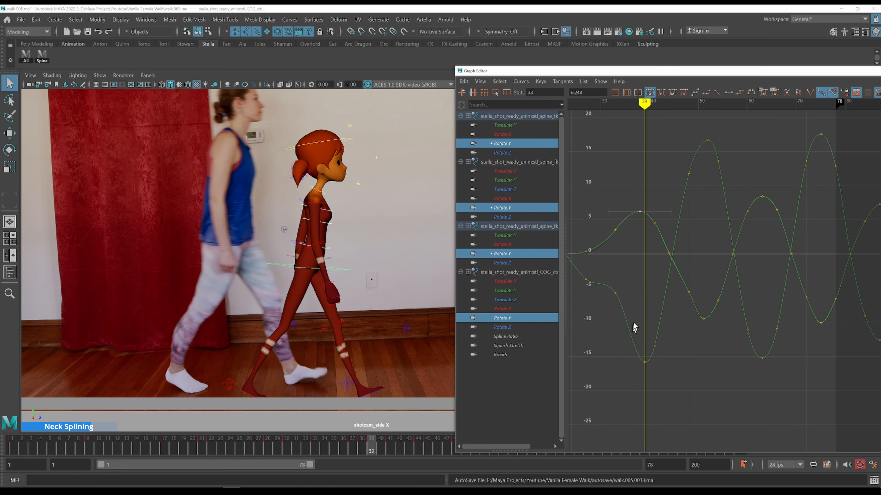
pyautogui.keyDown('shift'); pyautogui.moveTo(649, 193); pyautogui.dragTo(651, 192, button='middle'); pyautogui.keyUp('shift')
pyautogui.press('k')
pyautogui.moveTo(641, 199); pyautogui.dragTo(632, 193)
pyautogui.hotkey('alt', '.')
pyautogui.hotkey('alt', '.')
pyautogui.hotkey('alt', '.')
pyautogui.hotkey('alt', '.')
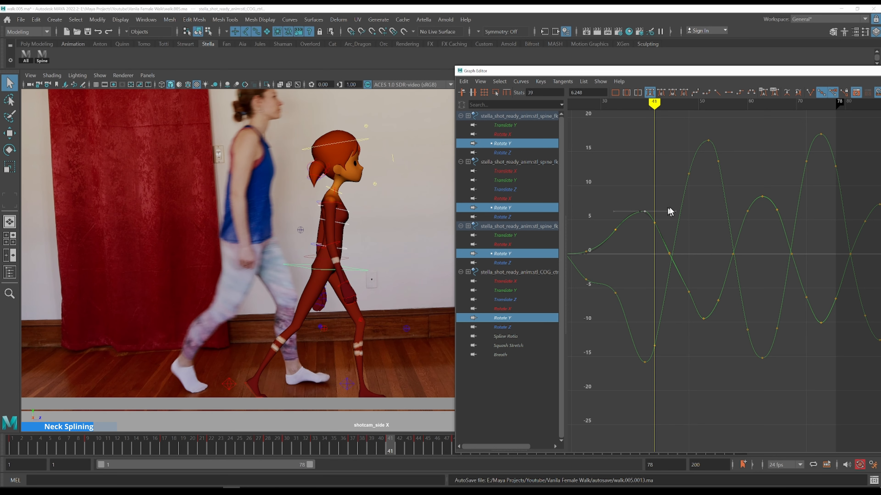
pyautogui.moveTo(647, 226); pyautogui.dragTo(647, 225)
pyautogui.keyDown('shift'); pyautogui.moveTo(670, 208); pyautogui.dragTo(670, 201, button='middle'); pyautogui.keyUp('shift')
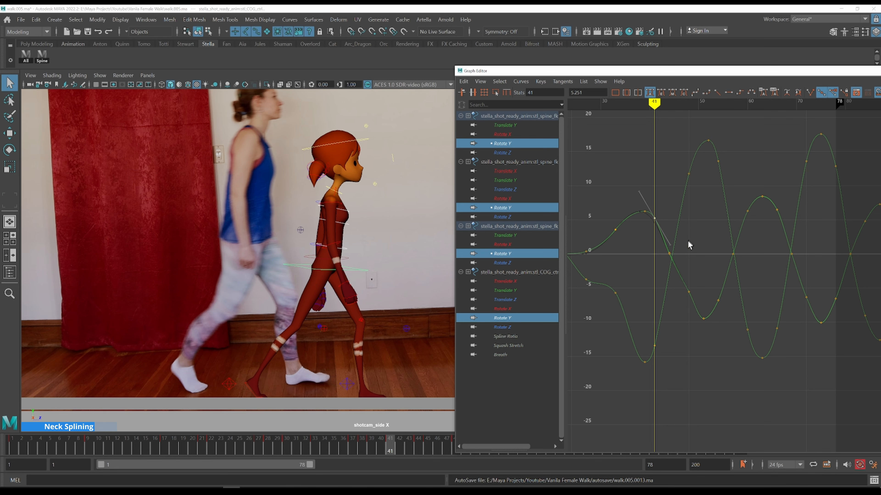
# Delete the spine Rotate Y key at the zero crossing around frame 44
pyautogui.moveTo(656, 266); pyautogui.dragTo(690, 249)
pyautogui.press('Delete')
pyautogui.click(690, 268)
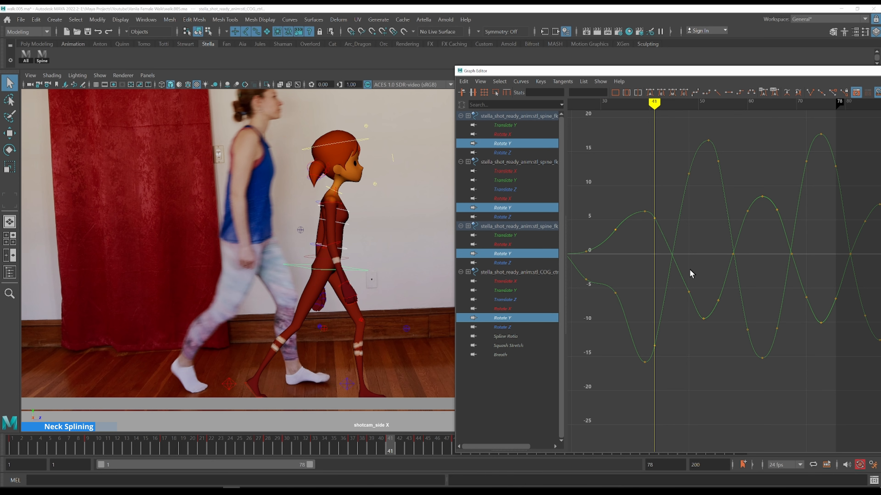
# Step through frames 46 to 52 comparing the side view with the reference footage
pyautogui.hotkey('alt', '.')
pyautogui.hotkey('alt', '.')
pyautogui.hotkey('alt', '.')
pyautogui.hotkey('alt', '.')
pyautogui.hotkey('alt', '.')
pyautogui.hotkey('alt', '.')
pyautogui.hotkey('alt', '.')
pyautogui.hotkey('alt', '.')
pyautogui.hotkey('alt', '.')
pyautogui.hotkey('alt', '.')
pyautogui.hotkey('alt', '.')
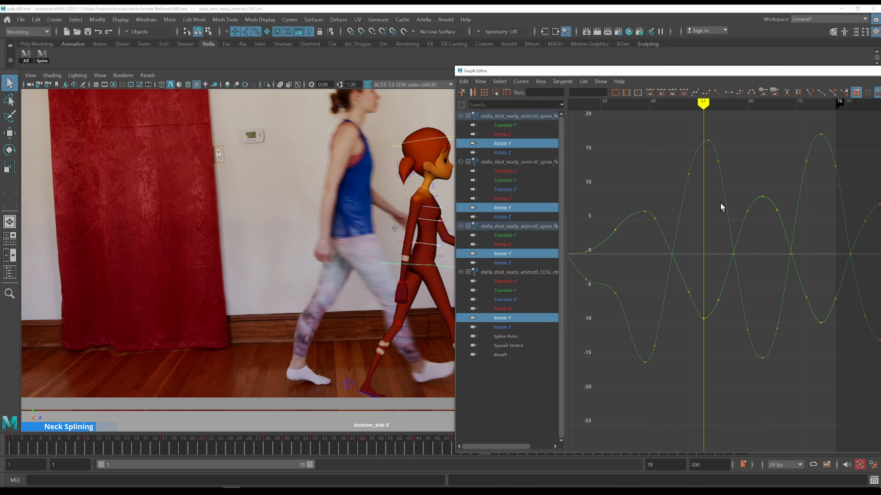
pyautogui.keyDown('alt'); pyautogui.moveTo(407, 230); pyautogui.dragTo(358, 229, button='middle'); pyautogui.keyUp('alt')
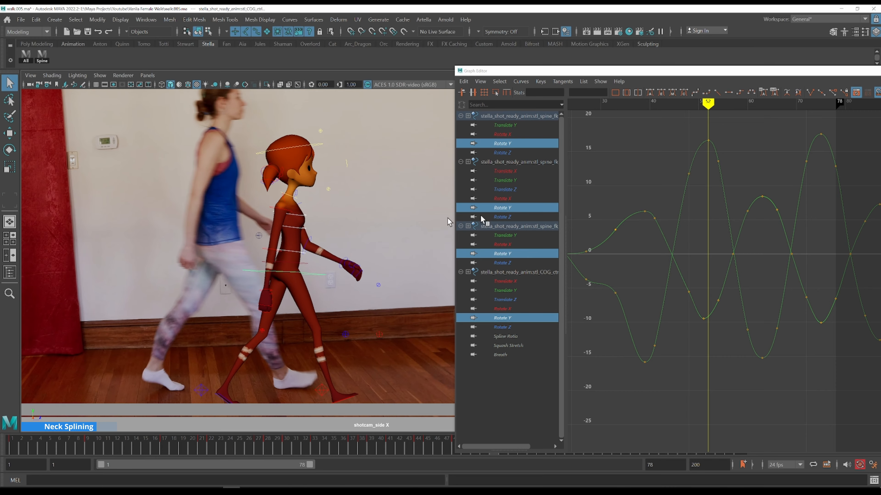
# Adjust the spine Rotate Y key at frame 48 to about -6.28 to smooth the curve before the peak
pyautogui.moveTo(690, 130); pyautogui.dragTo(724, 145)
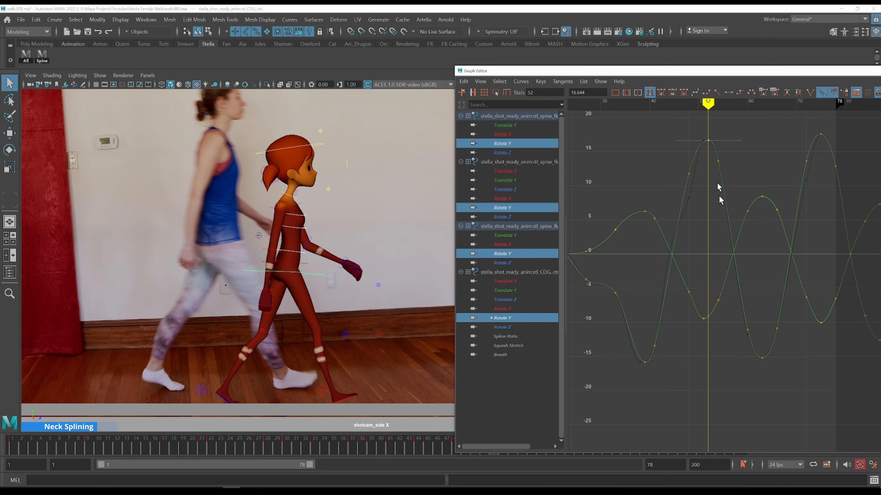
pyautogui.moveTo(717, 328); pyautogui.dragTo(695, 310)
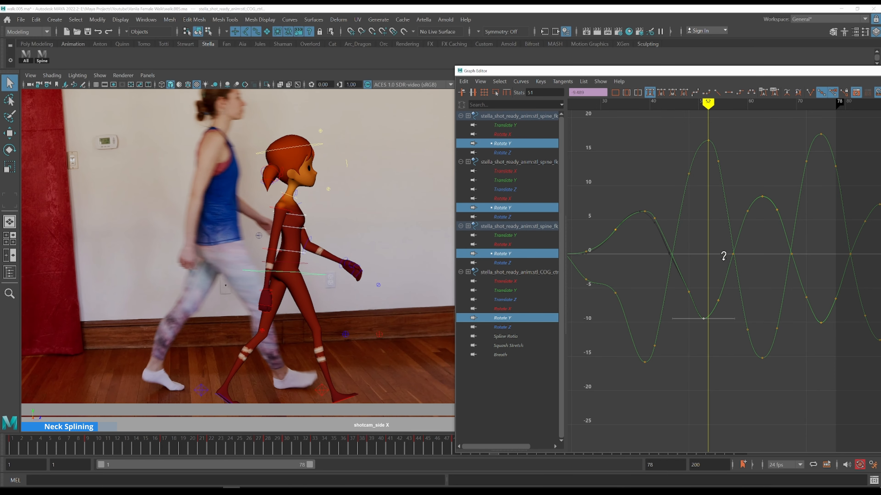
pyautogui.keyDown('shift'); pyautogui.moveTo(726, 262); pyautogui.dragTo(669, 247, button='middle'); pyautogui.keyUp('shift')
pyautogui.press('k')
pyautogui.moveTo(640, 262); pyautogui.dragTo(637, 295)
pyautogui.press('.')
pyautogui.keyDown('shift'); pyautogui.moveTo(665, 258); pyautogui.dragTo(665, 263, button='middle'); pyautogui.keyUp('shift')
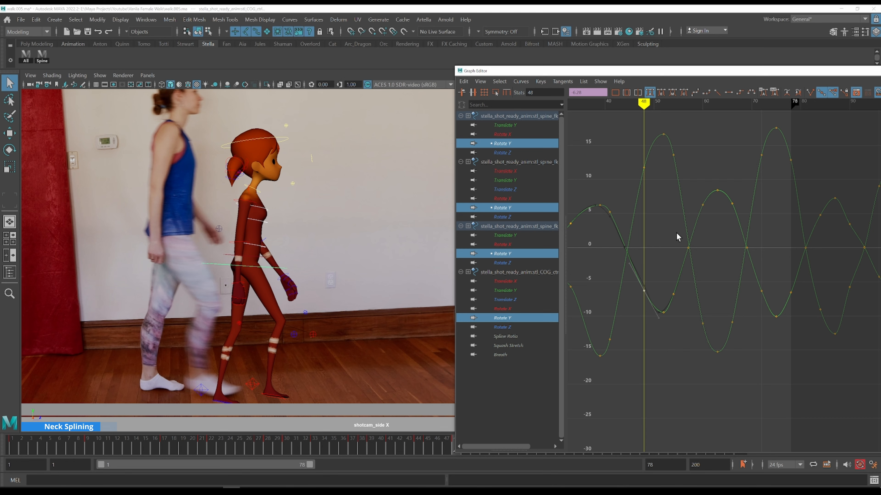
# Step through frames 49 to 62 comparing the spine and COG rotation with the reference
pyautogui.hotkey('alt', '.')
pyautogui.hotkey('alt', '.')
pyautogui.hotkey('alt', '.')
pyautogui.hotkey('alt', '.')
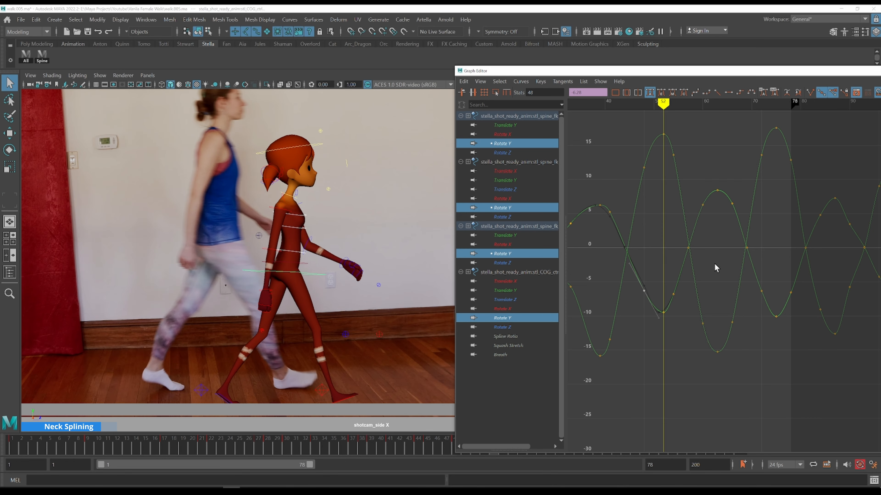
pyautogui.hotkey('alt', '.')
pyautogui.hotkey('alt', '.')
pyautogui.hotkey('alt', '.')
pyautogui.hotkey('alt', '.')
pyautogui.hotkey('alt', '.')
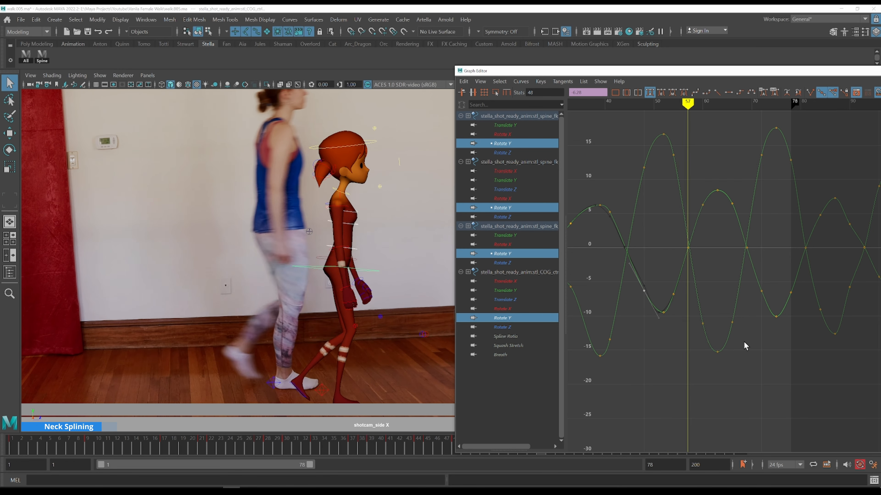
pyautogui.hotkey('alt', '.')
pyautogui.hotkey('alt', '.')
pyautogui.hotkey('alt', '.')
# Adjust the spine Rotate Y key and its tangents at frame 60 to about 8.33
pyautogui.hotkey('alt', '.')
pyautogui.hotkey('alt', '.')
pyautogui.moveTo(725, 361); pyautogui.dragTo(697, 345)
pyautogui.hotkey('alt', '.')
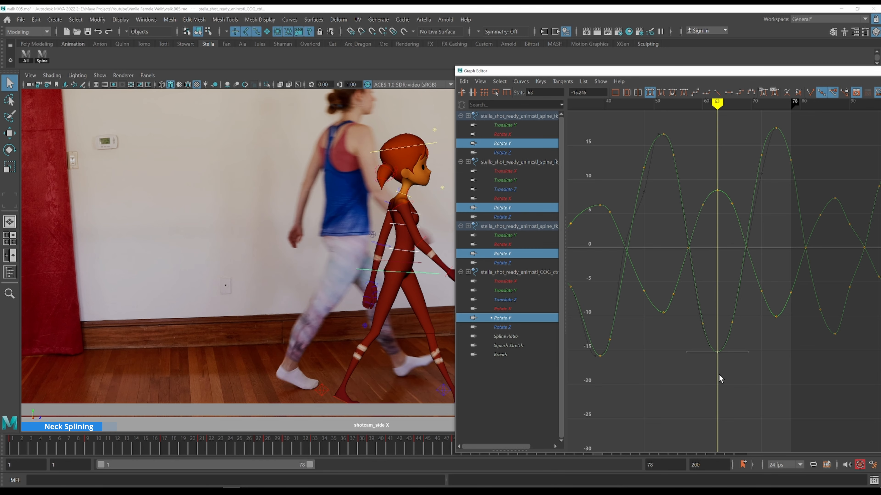
pyautogui.hotkey('alt', '.')
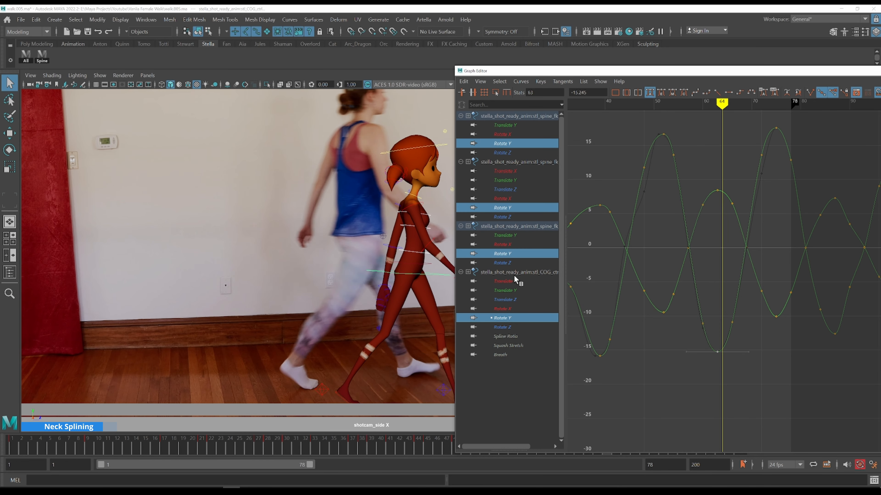
pyautogui.moveTo(723, 365); pyautogui.dragTo(706, 343)
pyautogui.moveTo(742, 338); pyautogui.dragTo(702, 321, button='middle')
pyautogui.moveTo(638, 184); pyautogui.dragTo(662, 202)
pyautogui.keyDown('shift'); pyautogui.moveTo(674, 189); pyautogui.dragTo(679, 191, button='middle'); pyautogui.keyUp('shift')
pyautogui.moveTo(638, 197); pyautogui.dragTo(655, 232)
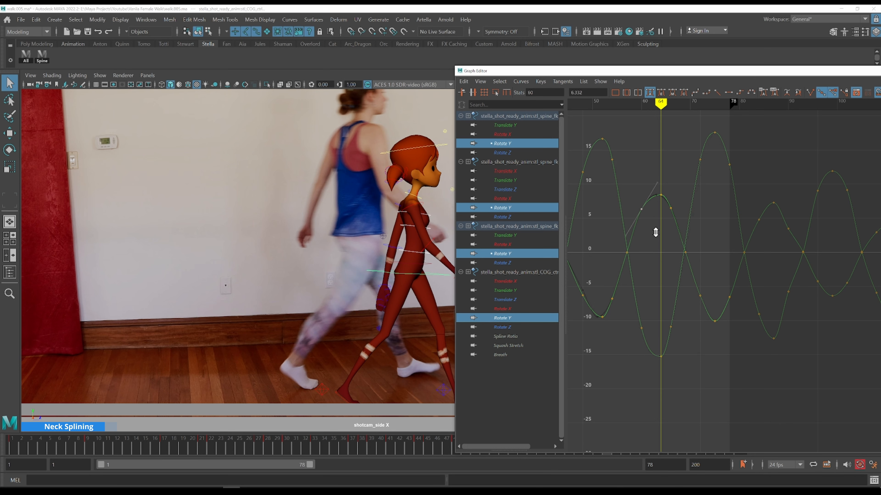
# Delete the spine key around frame 53 and nudge the neighbouring key at frame 54 to about 7.4
pyautogui.moveTo(611, 238); pyautogui.dragTo(611, 237)
pyautogui.press('Delete')
pyautogui.click(647, 270)
pyautogui.keyDown('shift'); pyautogui.moveTo(609, 289); pyautogui.dragTo(623, 307); pyautogui.keyUp('shift')
pyautogui.keyDown('shift'); pyautogui.moveTo(623, 306); pyautogui.dragTo(621, 312, button='middle'); pyautogui.keyUp('shift')
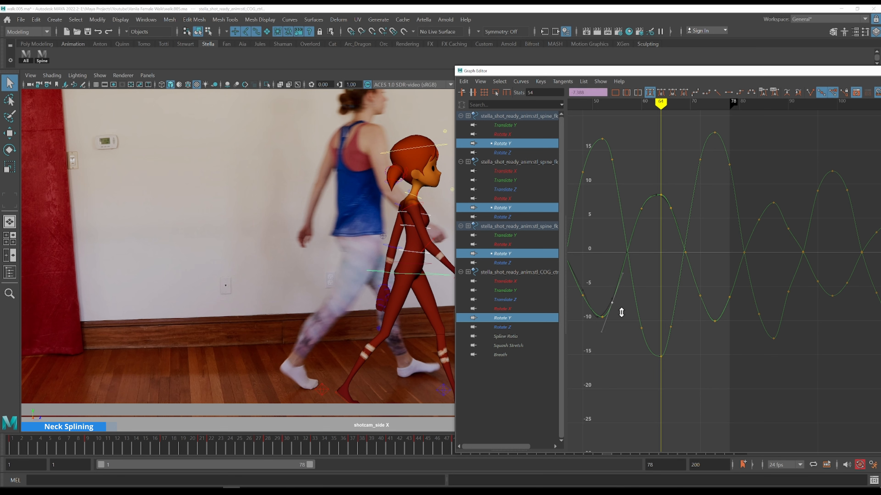
pyautogui.press('k')
pyautogui.click(608, 305)
# Step through frames 55 to 65 comparing the side view with the reference
pyautogui.hotkey('alt', '.')
pyautogui.hotkey('alt', '.')
pyautogui.hotkey('alt', '.')
pyautogui.hotkey('alt', '.')
pyautogui.hotkey('alt', '.')
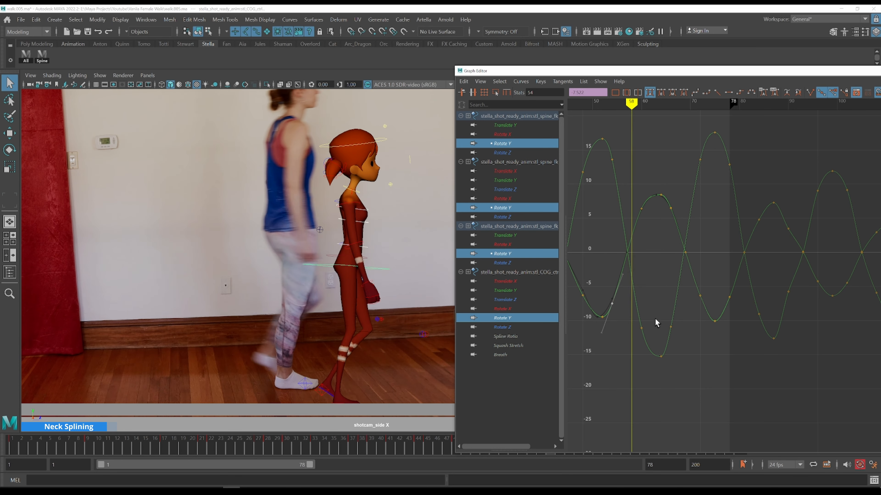
pyautogui.hotkey('alt', '.')
pyautogui.hotkey('alt', '.')
pyautogui.hotkey('alt', '.')
pyautogui.hotkey('alt', '.')
pyautogui.hotkey('alt', '.')
pyautogui.hotkey('alt', '.')
pyautogui.hotkey('alt', '.')
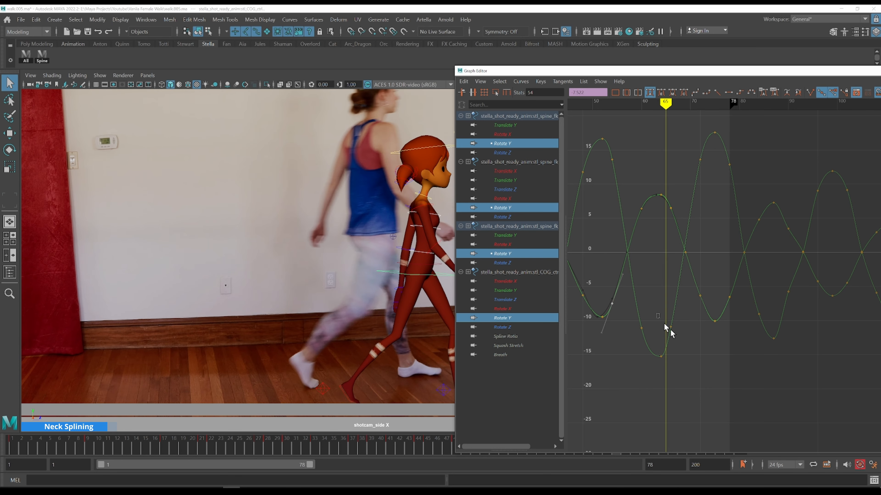
# Adjust the COG Rotate Y key around frame 66 to about -12.5
pyautogui.moveTo(657, 317); pyautogui.dragTo(690, 332)
pyautogui.hotkey('alt', '.')
pyautogui.keyDown('shift'); pyautogui.moveTo(692, 333); pyautogui.dragTo(692, 344, button='middle'); pyautogui.keyUp('shift')
pyautogui.keyDown('alt'); pyautogui.keyDown('shift'); pyautogui.moveTo(702, 326); pyautogui.dragTo(704, 316, button='right'); pyautogui.keyUp('shift'); pyautogui.keyUp('alt')
pyautogui.keyDown('alt'); pyautogui.moveTo(706, 308); pyautogui.dragTo(657, 316, button='middle'); pyautogui.keyUp('alt')
pyautogui.hotkey('alt', '.')
pyautogui.hotkey('alt', '.')
pyautogui.hotkey('alt', '.')
pyautogui.hotkey('alt', '.')
pyautogui.hotkey('alt', '.')
pyautogui.hotkey('alt', '.')
pyautogui.hotkey('alt', '.')
pyautogui.hotkey('alt', '.')
pyautogui.hotkey('alt', '.')
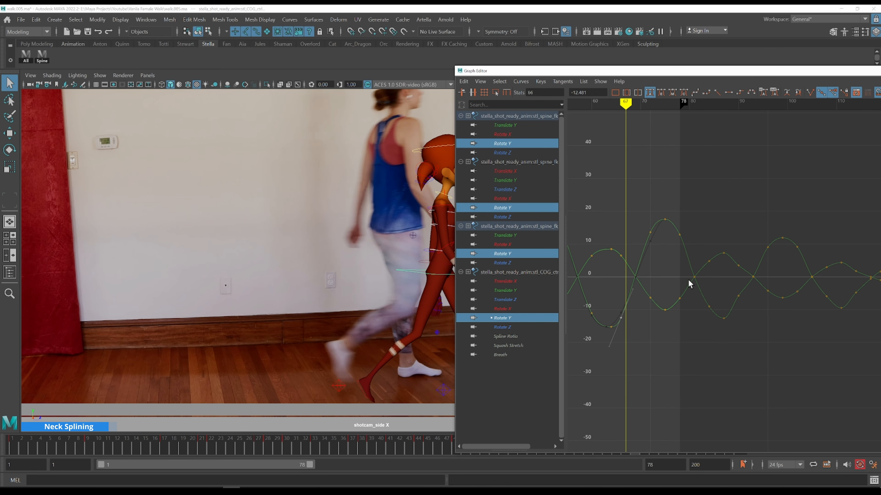
# Reshape the spine Rotate Y peak near frame 72 by adjusting its key and tangents to about 13.6
pyautogui.moveTo(657, 207); pyautogui.dragTo(674, 240)
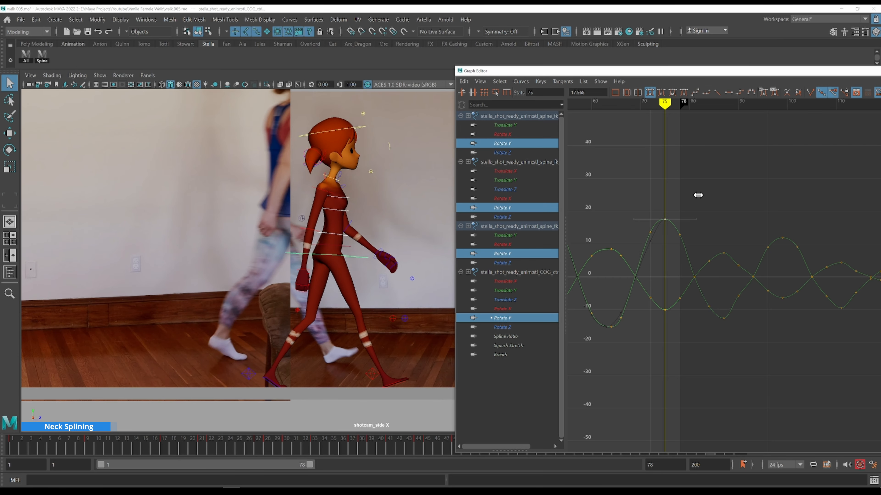
pyautogui.moveTo(681, 343); pyautogui.dragTo(658, 307)
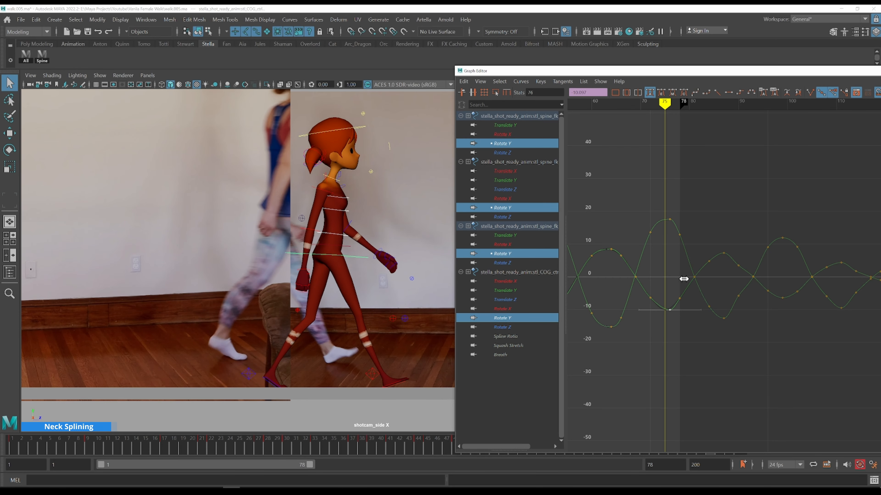
pyautogui.moveTo(672, 294); pyautogui.dragTo(667, 278, button='middle')
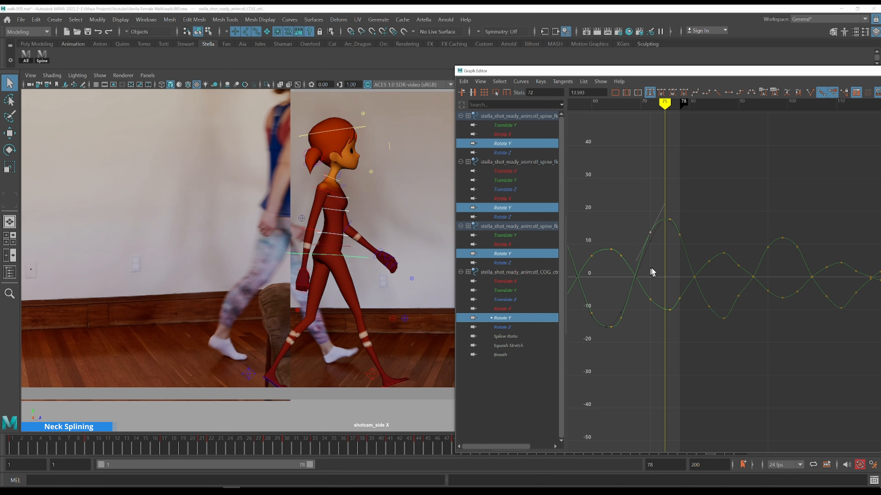
pyautogui.moveTo(647, 279); pyautogui.dragTo(641, 297)
pyautogui.click(658, 257)
pyautogui.moveTo(634, 244); pyautogui.dragTo(616, 258)
pyautogui.keyDown('shift'); pyautogui.moveTo(630, 242); pyautogui.dragTo(630, 241, button='middle'); pyautogui.keyUp('shift')
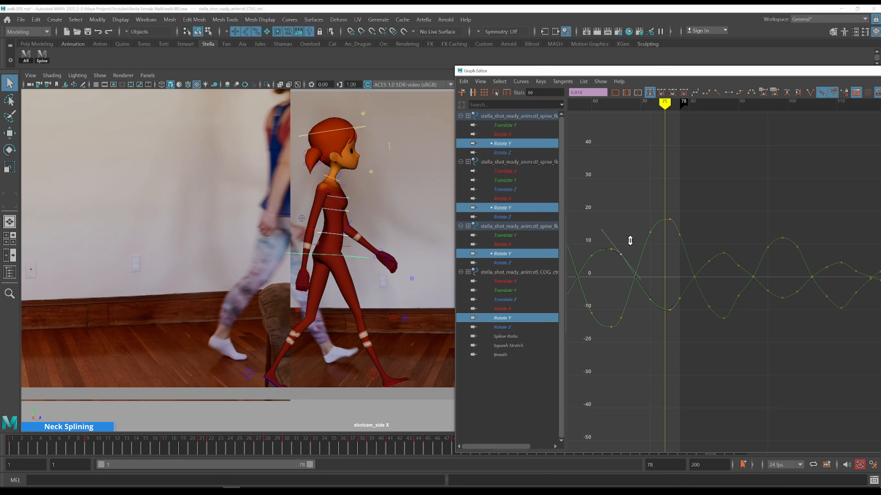
# Refine the remaining Rotate Y keys near the end of the cycle around frame 78
pyautogui.click(679, 298)
pyautogui.keyDown('shift'); pyautogui.moveTo(683, 320); pyautogui.dragTo(684, 322, button='middle'); pyautogui.keyUp('shift')
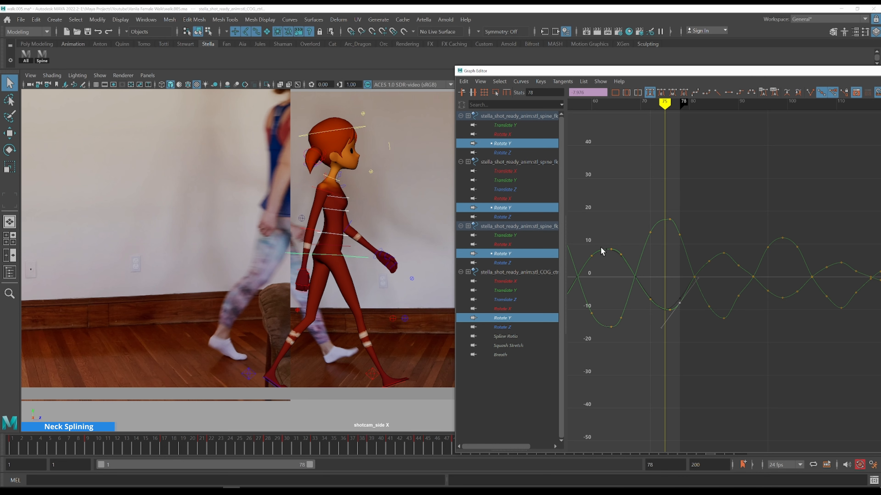
pyautogui.keyDown('alt'); pyautogui.moveTo(620, 243); pyautogui.dragTo(829, 232, button='middle'); pyautogui.keyUp('alt')
pyautogui.press('k')
pyautogui.click(679, 217)
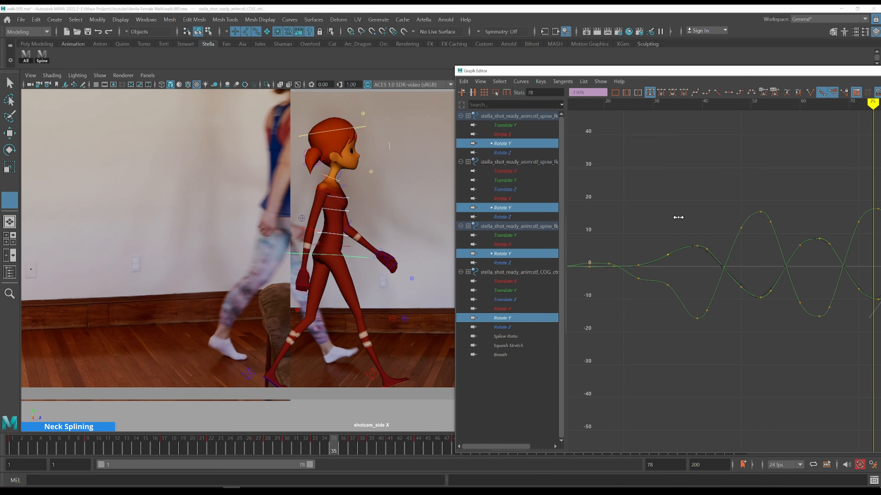
# Play back the walk cycle and save the scene
pyautogui.hotkey('alt', 'v')
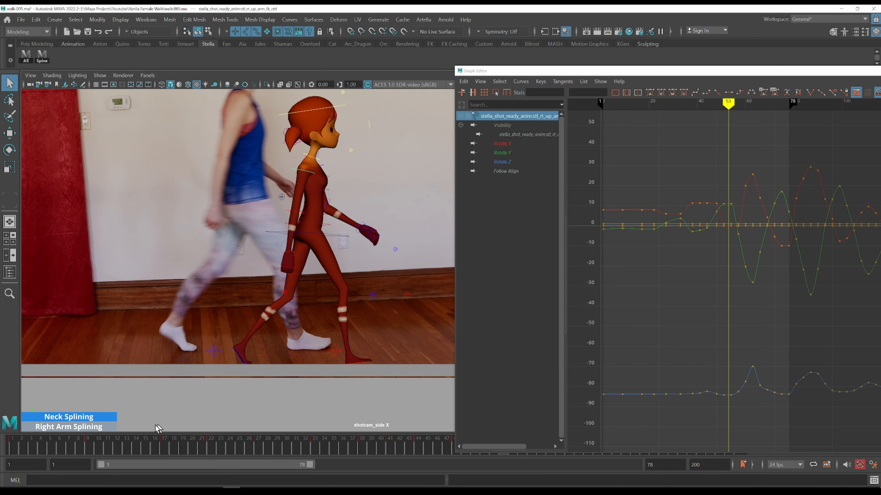
pyautogui.click(78, 442)
pyautogui.hotkey('alt', 'v')
pyautogui.click(88, 32)
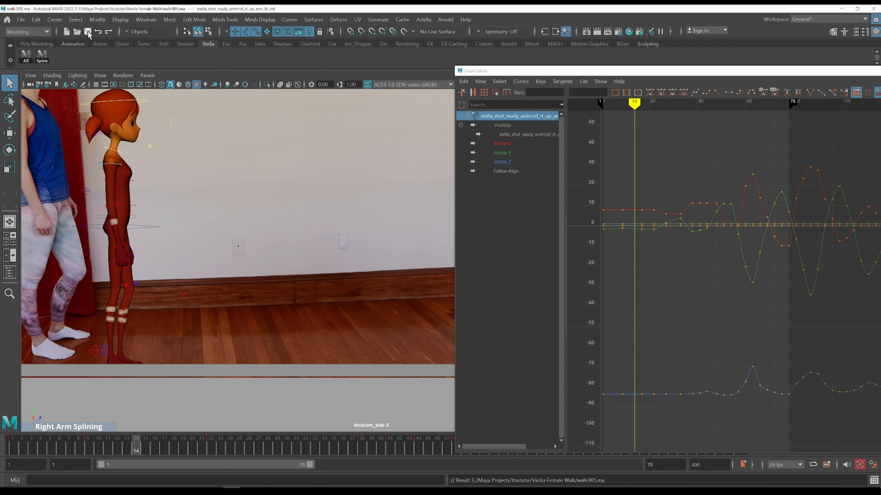
# Play back the walk from the start comparing the right arm with the reference footage
pyautogui.click(22, 447)
pyautogui.hotkey('alt', 'v')
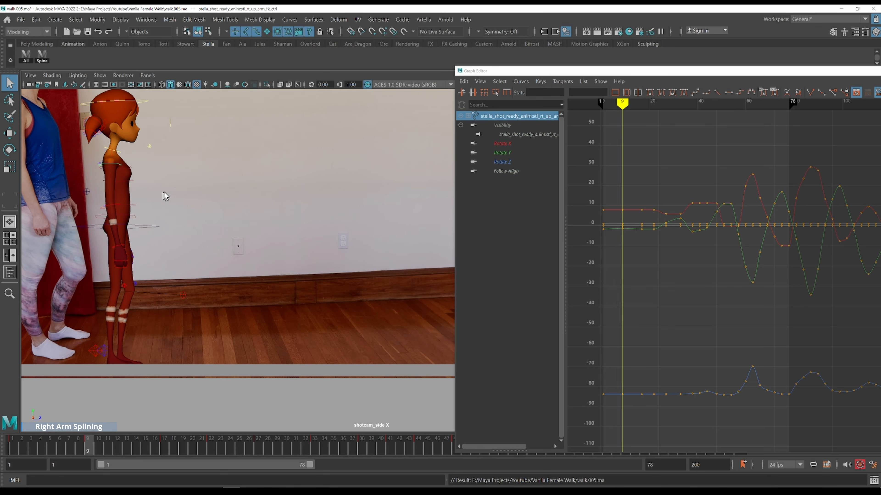
pyautogui.keyDown('alt'); pyautogui.moveTo(185, 185); pyautogui.dragTo(310, 240, button='middle'); pyautogui.keyUp('alt')
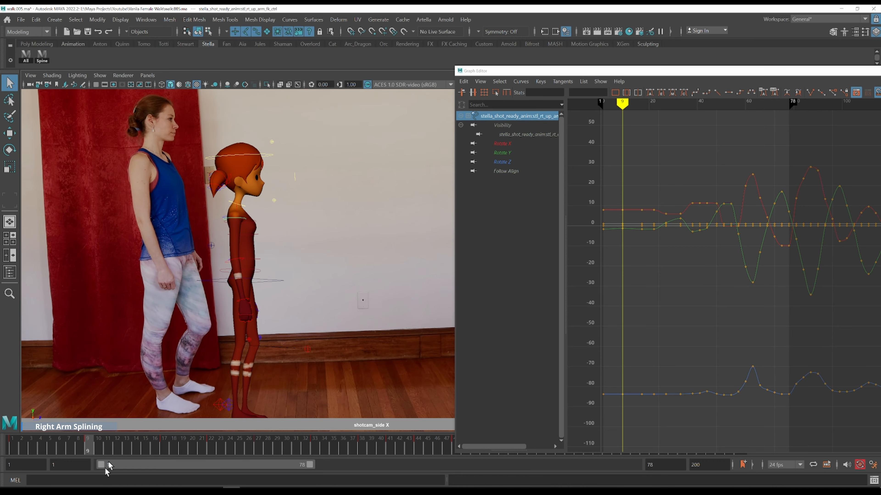
pyautogui.click(23, 450)
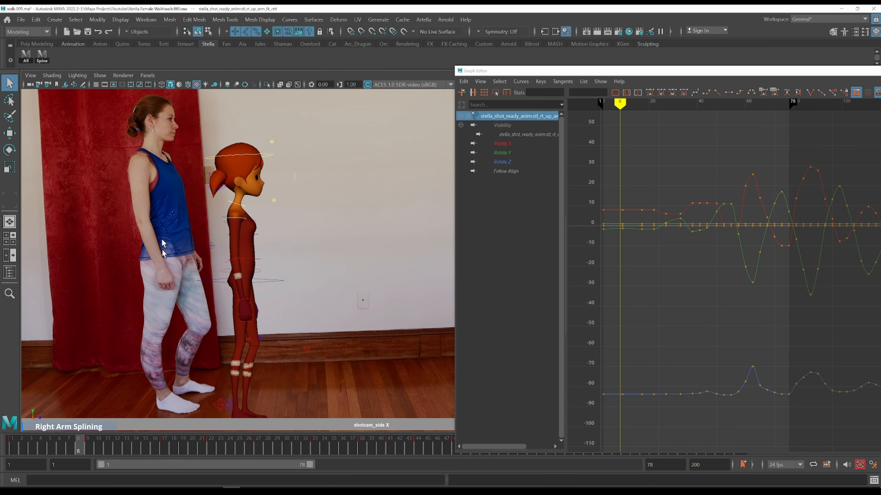
pyautogui.click(16, 441)
pyautogui.hotkey('alt', 'v')
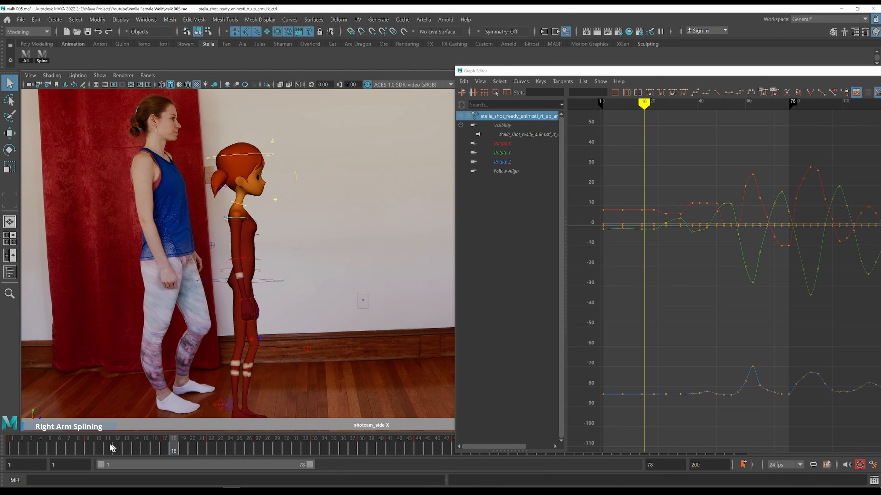
pyautogui.click(88, 441)
pyautogui.hotkey('alt', 'v')
pyautogui.click(13, 447)
pyautogui.hotkey('alt', 'v')
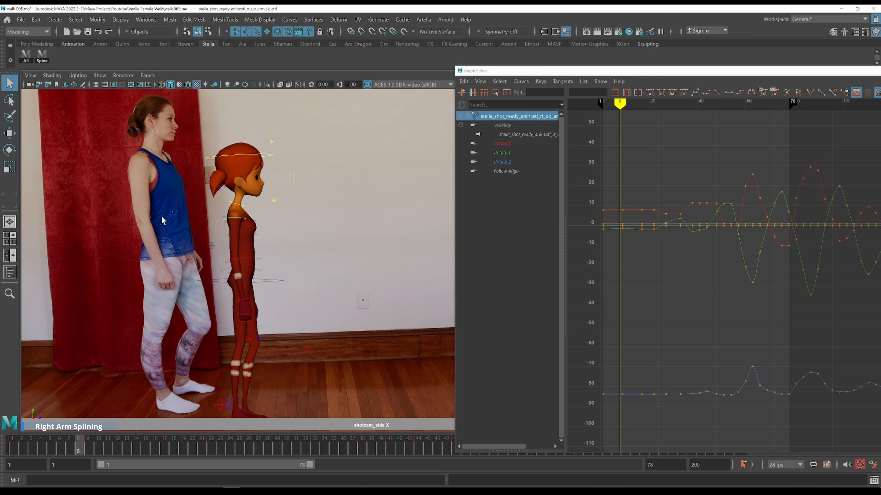
pyautogui.click(14, 449)
pyautogui.click(18, 446)
pyautogui.hotkey('alt', 'shift', 'v')
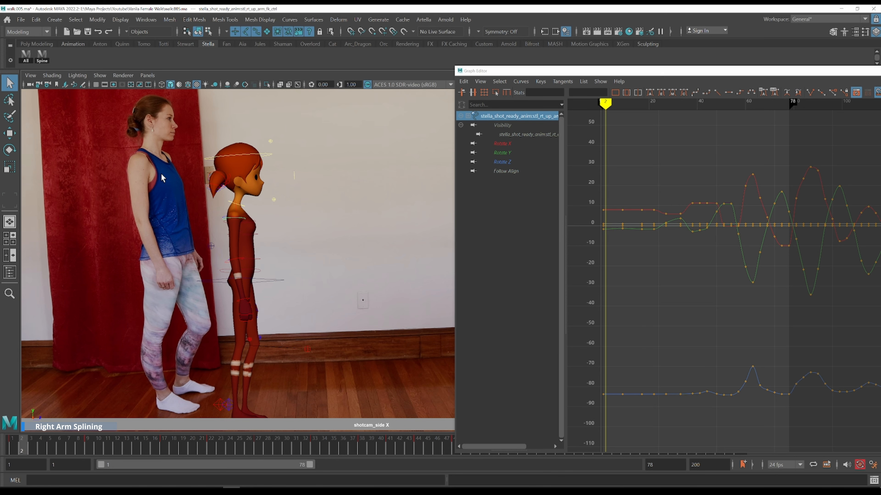
pyautogui.hotkey('alt', 'shift', 'v')
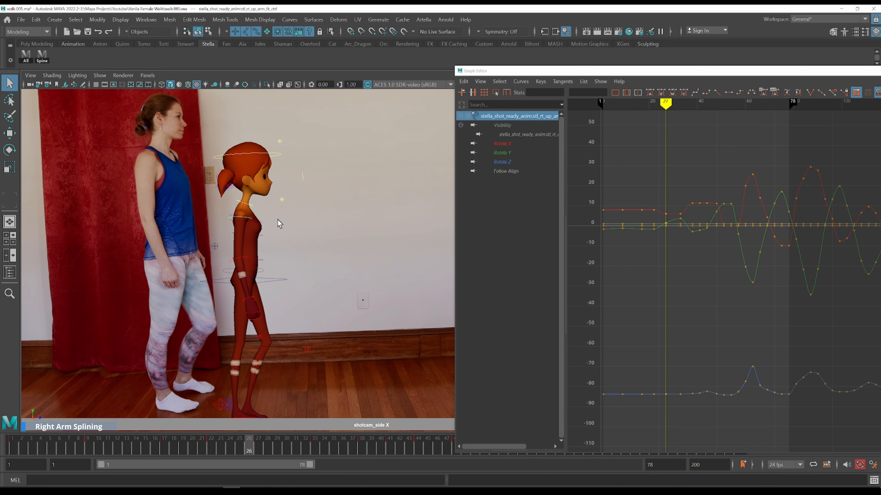
# Step frame by frame through frames 17 to 27 comparing the right arm pose with the reference
pyautogui.press(',')
pyautogui.hotkey('alt', '.')
pyautogui.hotkey('alt', '.')
pyautogui.hotkey('alt', '.')
pyautogui.hotkey('alt', '.')
pyautogui.hotkey('alt', '.')
pyautogui.press(',')
pyautogui.hotkey('alt', '.')
pyautogui.hotkey('alt', '.')
pyautogui.hotkey('alt', '.')
pyautogui.hotkey('alt', '.')
pyautogui.hotkey('alt', '.')
pyautogui.hotkey('alt', '.')
pyautogui.hotkey('alt', '.')
pyautogui.press(',')
pyautogui.press(',')
pyautogui.hotkey('alt', '.')
pyautogui.hotkey('alt', '.')
pyautogui.hotkey('alt', '.')
pyautogui.press(',')
pyautogui.hotkey('alt', '.')
pyautogui.hotkey('alt', '.')
pyautogui.press(',')
pyautogui.hotkey('alt', '.')
pyautogui.hotkey('alt', '.')
pyautogui.hotkey('alt', '.')
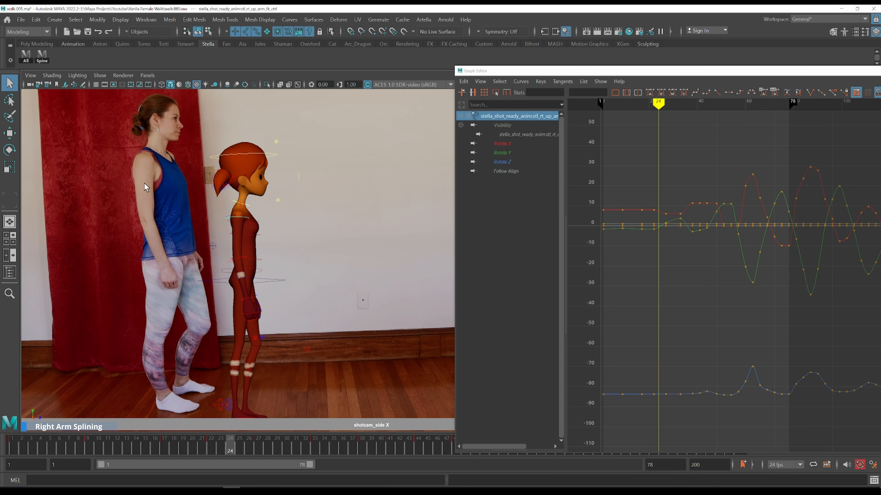
pyautogui.press(',')
pyautogui.hotkey('alt', '.')
pyautogui.hotkey('alt', '.')
pyautogui.press(',')
pyautogui.hotkey('alt', '.')
pyautogui.hotkey('alt', '.')
pyautogui.hotkey('alt', '.')
pyautogui.press(',')
pyautogui.hotkey('alt', '.')
pyautogui.hotkey('alt', '.')
pyautogui.hotkey('alt', '.')
pyautogui.press(',')
pyautogui.hotkey('alt', '.')
pyautogui.hotkey('alt', '.')
# Isolate the right upper arm Rotate Y curve and zoom in on frames 10 to 35
pyautogui.click(522, 153)
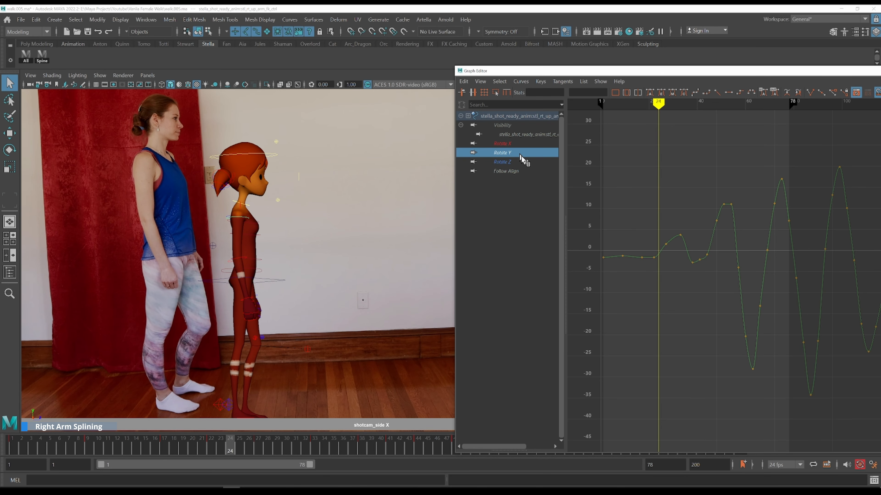
pyautogui.moveTo(636, 218); pyautogui.dragTo(671, 295)
pyautogui.press('f')
pyautogui.click(670, 293)
pyautogui.scroll(-4, 765, 353)
pyautogui.scroll(2, 768, 353)
pyautogui.keyDown('alt'); pyautogui.keyDown('shift'); pyautogui.moveTo(769, 353); pyautogui.dragTo(769, 336, button='right'); pyautogui.keyUp('shift'); pyautogui.keyUp('alt')
pyautogui.keyDown('alt'); pyautogui.moveTo(769, 336); pyautogui.dragTo(684, 190, button='middle'); pyautogui.keyUp('alt')
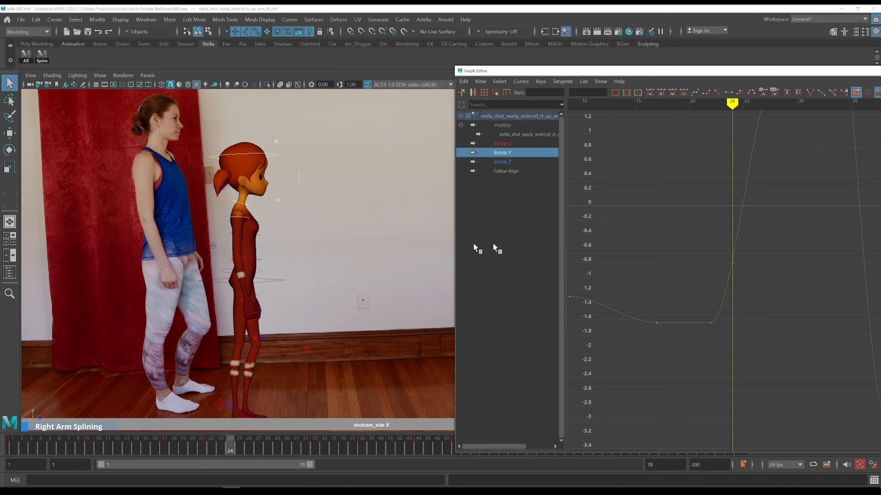
# Select the right clavicle control and step through frames 17 to 24 comparing its motion with the reference
pyautogui.click(242, 207)
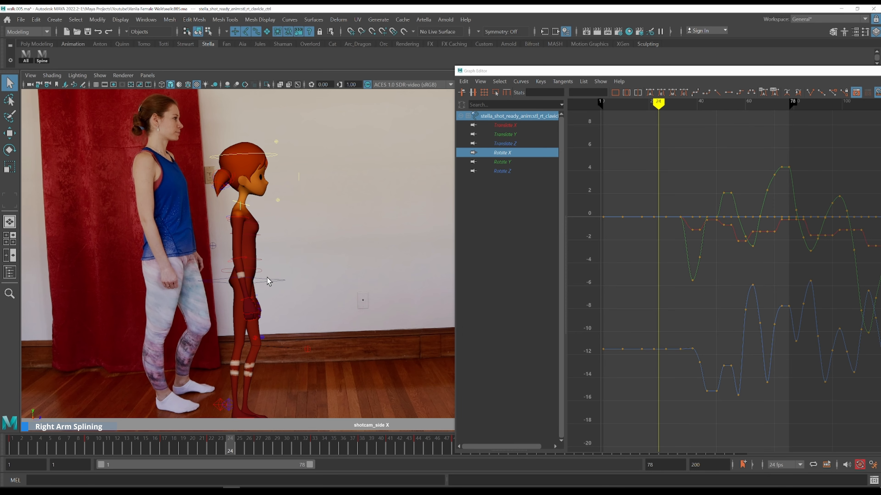
pyautogui.hotkey('alt', ',')
pyautogui.hotkey('alt', ',')
pyautogui.hotkey('alt', ',')
pyautogui.hotkey('alt', ',')
pyautogui.hotkey('alt', ',')
pyautogui.hotkey('alt', ',')
pyautogui.hotkey('alt', ',')
pyautogui.hotkey('alt', '.')
pyautogui.hotkey('alt', '.')
pyautogui.hotkey('alt', '.')
pyautogui.hotkey('alt', '.')
pyautogui.press(',')
pyautogui.press('.')
pyautogui.press(',')
pyautogui.press('.')
pyautogui.press(',')
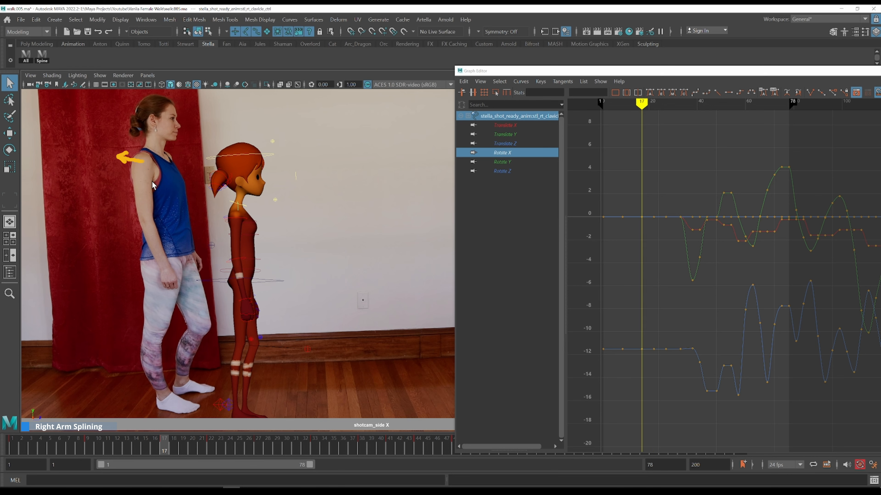
pyautogui.hotkey('alt', '.')
pyautogui.hotkey('alt', '.')
pyautogui.hotkey('alt', '.')
pyautogui.hotkey('alt', '.')
pyautogui.hotkey('alt', ',')
pyautogui.hotkey('alt', ',')
pyautogui.hotkey('alt', '.')
pyautogui.hotkey('alt', '.')
pyautogui.hotkey('alt', ',')
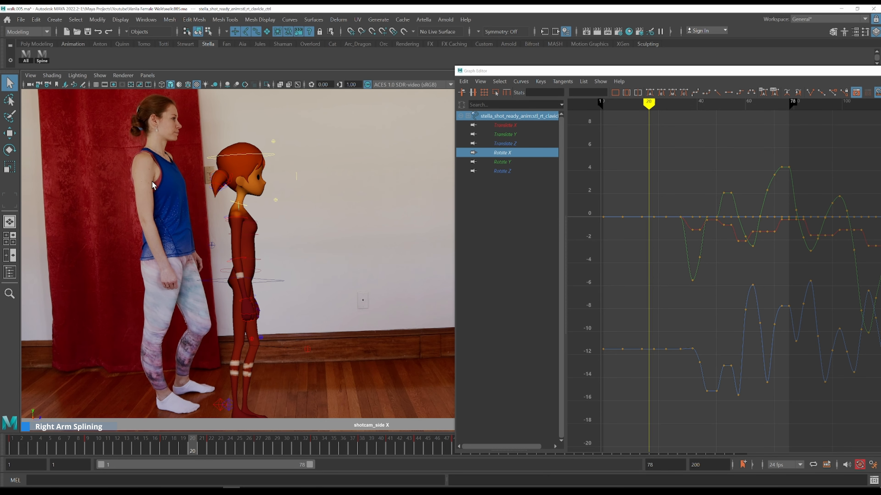
# Isolate the right clavicle's Rotate Y curve and frame its keys around frame 20
pyautogui.hotkey('alt', '.')
pyautogui.hotkey('alt', '.')
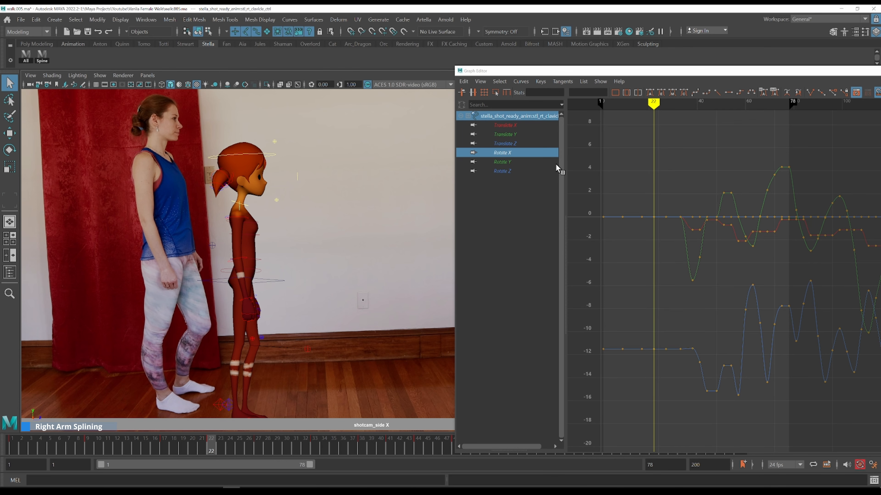
pyautogui.click(519, 163)
pyautogui.keyDown('alt'); pyautogui.keyDown('shift'); pyautogui.moveTo(627, 194); pyautogui.dragTo(675, 202, button='right'); pyautogui.keyUp('shift'); pyautogui.keyUp('alt')
pyautogui.moveTo(675, 201); pyautogui.dragTo(755, 293)
pyautogui.press('f')
pyautogui.scroll(-5, 712, 276)
pyautogui.keyDown('alt'); pyautogui.moveTo(711, 277); pyautogui.dragTo(676, 266, button='right'); pyautogui.keyUp('alt')
# Step back and forth through frames 20 to 25 comparing the clavicle motion with the reference
pyautogui.hotkey('alt', ',')
pyautogui.hotkey('alt', ',')
pyautogui.hotkey('alt', ',')
pyautogui.hotkey('alt', ',')
pyautogui.hotkey('alt', ',')
pyautogui.hotkey('alt', '.')
pyautogui.hotkey('alt', '.')
pyautogui.hotkey('alt', '.')
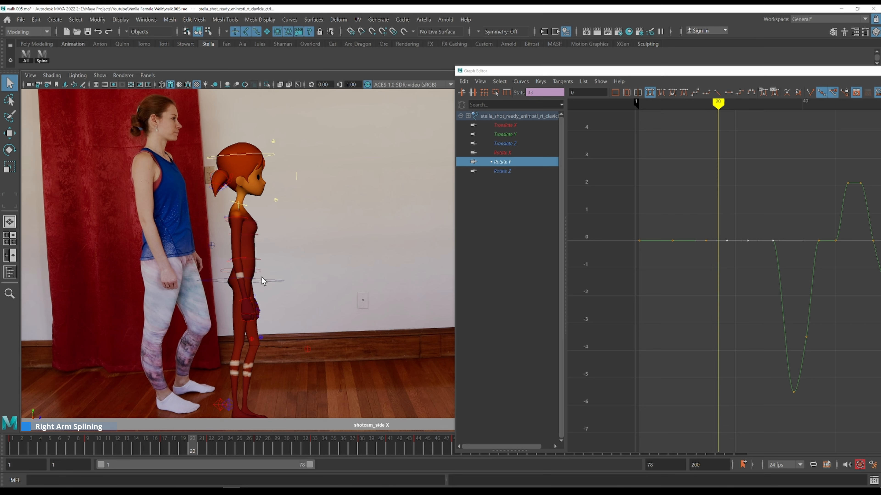
pyautogui.hotkey('alt', '.')
pyautogui.hotkey('alt', '.')
pyautogui.hotkey('alt', '.')
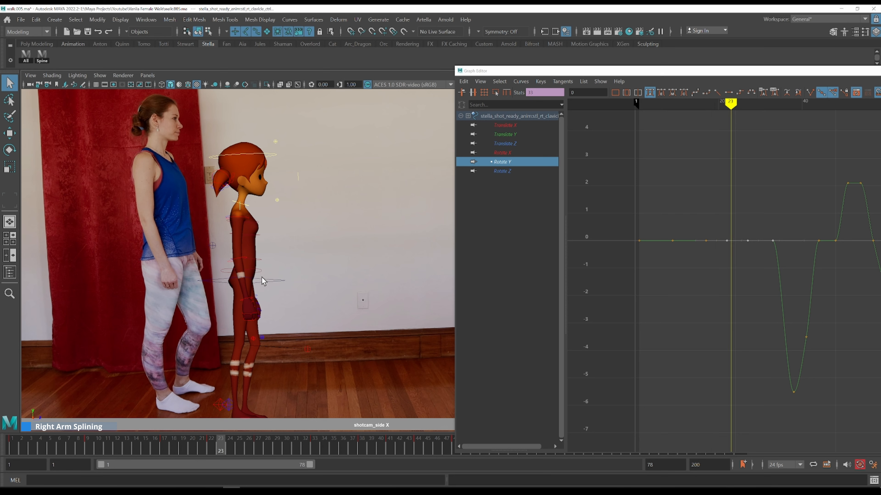
pyautogui.hotkey('alt', '.')
pyautogui.hotkey('alt', '.')
pyautogui.hotkey('alt', ',')
pyautogui.hotkey('alt', ',')
pyautogui.hotkey('alt', ',')
pyautogui.hotkey('alt', ',')
pyautogui.hotkey('alt', ',')
pyautogui.hotkey('alt', '.')
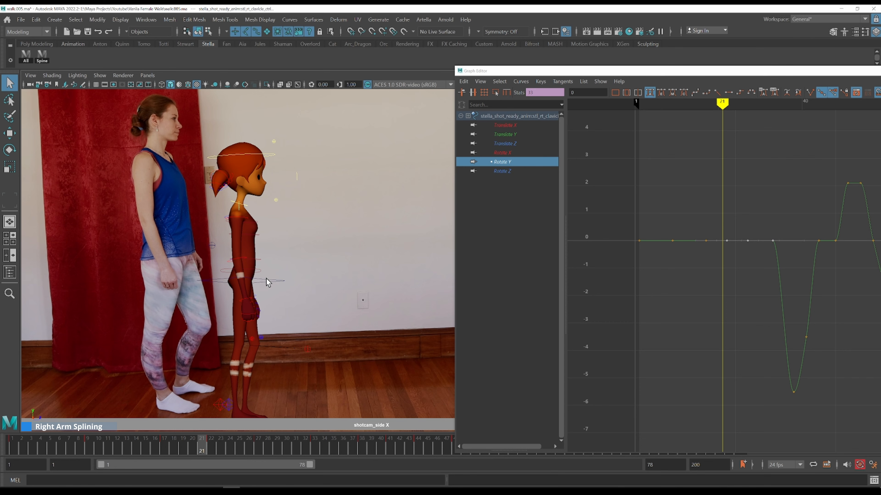
# Select the COG control's Rotate Y curve and lower its frame 21 key to about 0.63
pyautogui.click(267, 281)
pyautogui.click(521, 161)
pyautogui.moveTo(638, 247); pyautogui.dragTo(668, 307)
pyautogui.keyDown('alt'); pyautogui.moveTo(667, 307); pyautogui.dragTo(731, 227, button='right'); pyautogui.keyUp('alt')
pyautogui.keyDown('alt'); pyautogui.moveTo(763, 233); pyautogui.dragTo(670, 314, button='middle'); pyautogui.keyUp('alt')
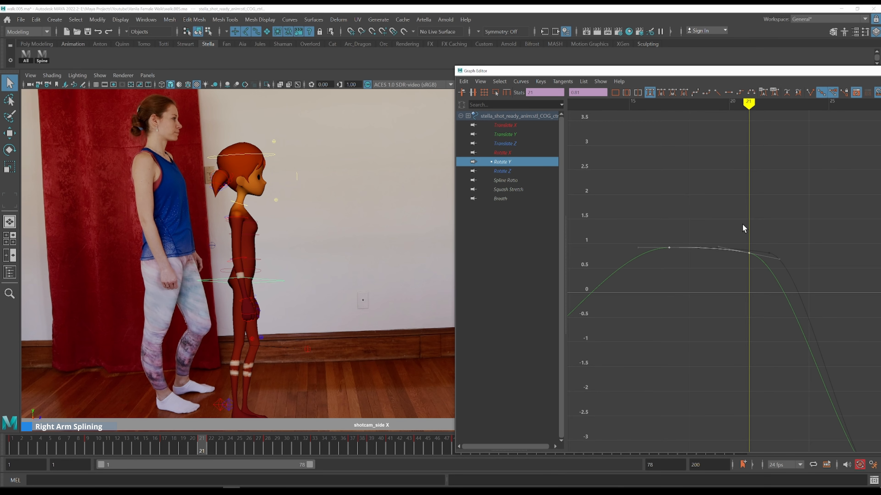
pyautogui.press('k')
pyautogui.click(670, 225)
pyautogui.hotkey('alt', '.')
pyautogui.hotkey('alt', '.')
pyautogui.hotkey('alt', '.')
pyautogui.hotkey('alt', '.')
pyautogui.hotkey('alt', '.')
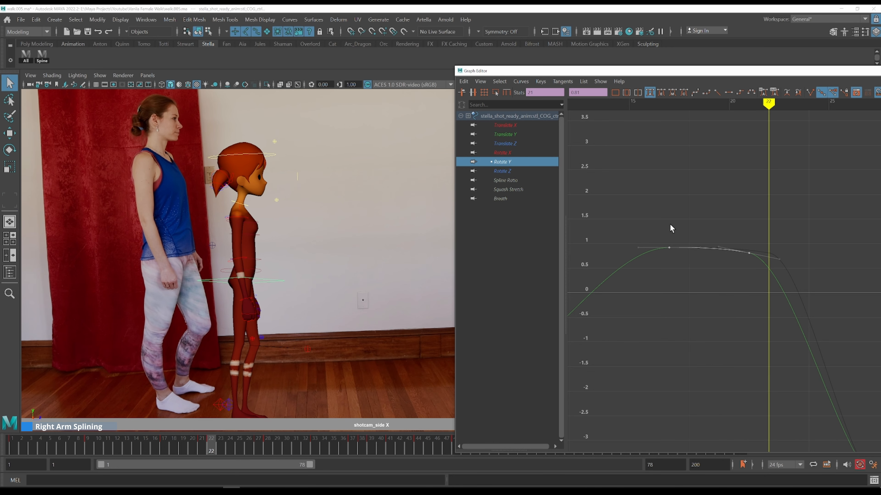
pyautogui.hotkey('alt', '.')
pyautogui.hotkey('alt', '.')
pyautogui.hotkey('alt', '.')
pyautogui.press('k')
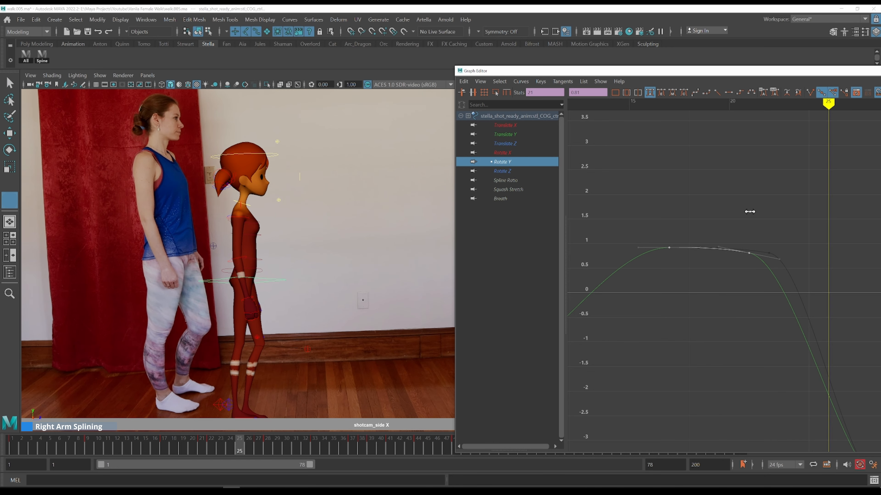
pyautogui.click(749, 210)
pyautogui.moveTo(736, 221); pyautogui.dragTo(775, 273)
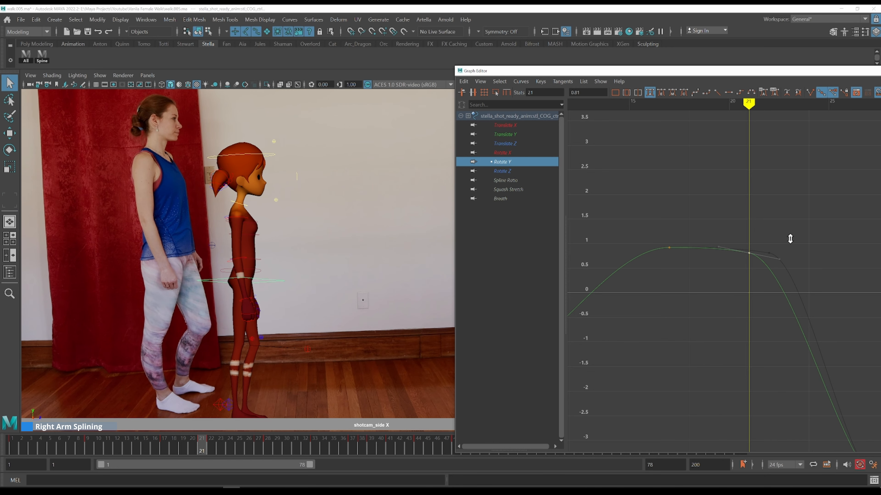
pyautogui.keyDown('shift'); pyautogui.moveTo(790, 240); pyautogui.dragTo(789, 247, button='middle'); pyautogui.keyUp('shift')
pyautogui.press('k')
pyautogui.click(673, 229)
pyautogui.hotkey('alt', '.')
pyautogui.hotkey('alt', '.')
pyautogui.hotkey('alt', '.')
pyautogui.hotkey('alt', '.')
pyautogui.hotkey('alt', '.')
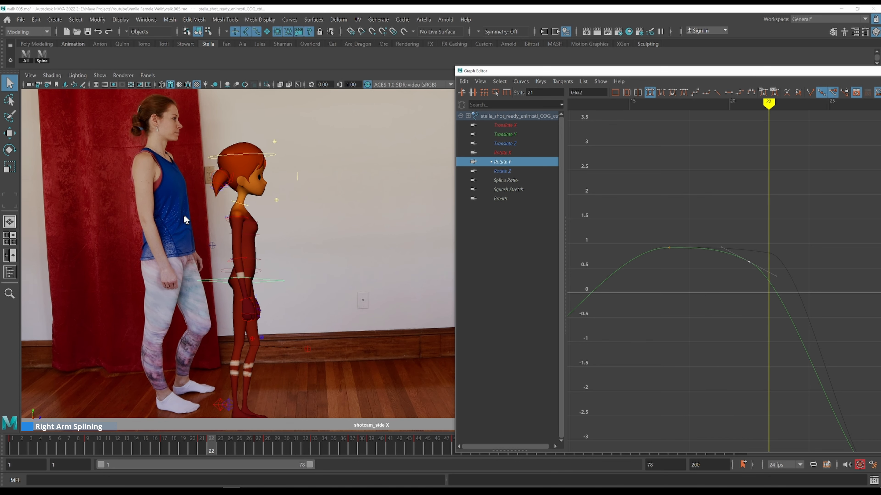
# Reselect the right clavicle's Rotate Y curve and nudge its frame 22 key, undoing the last two edits
pyautogui.click(239, 208)
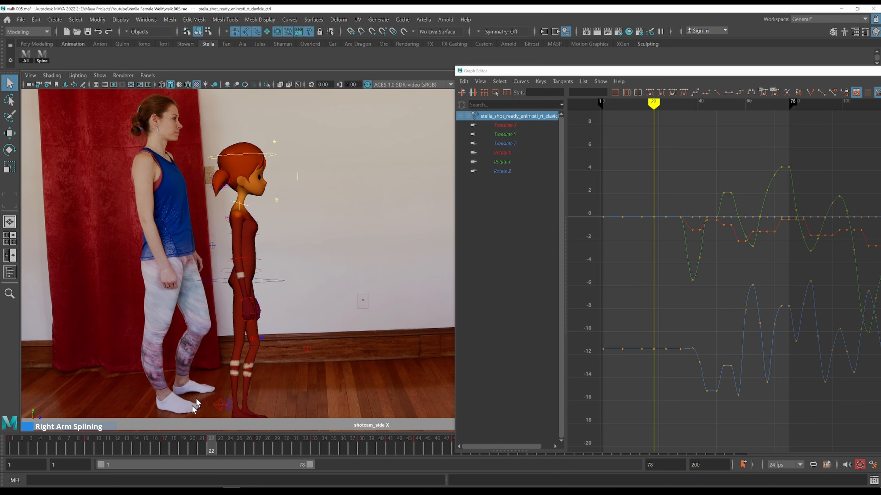
pyautogui.click(190, 439)
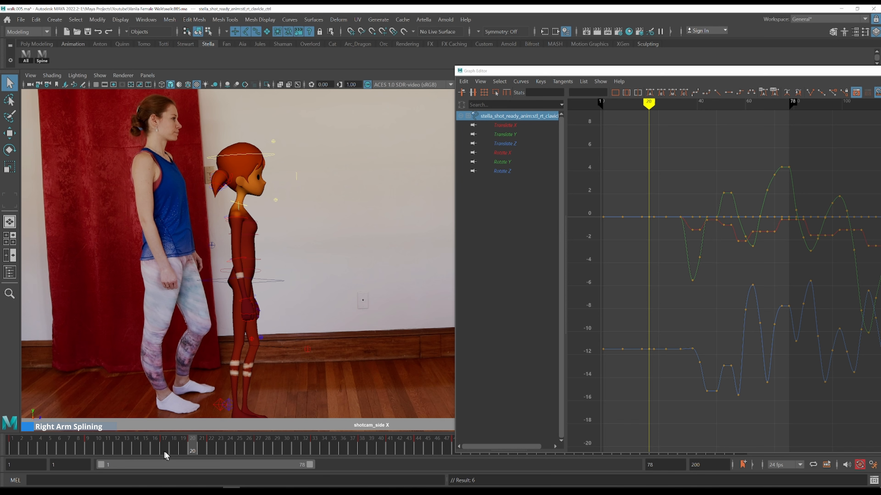
pyautogui.click(515, 161)
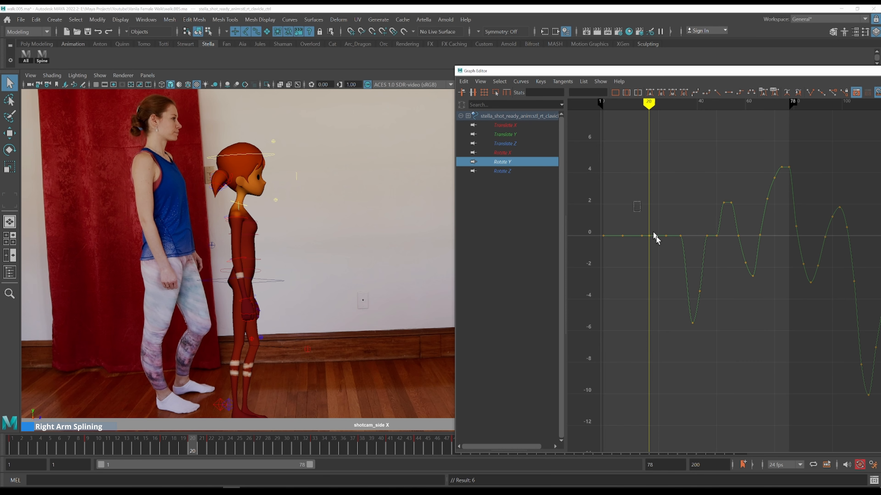
pyautogui.moveTo(638, 207); pyautogui.dragTo(671, 233)
pyautogui.press('f')
pyautogui.hotkey('alt', '.')
pyautogui.hotkey('alt', '.')
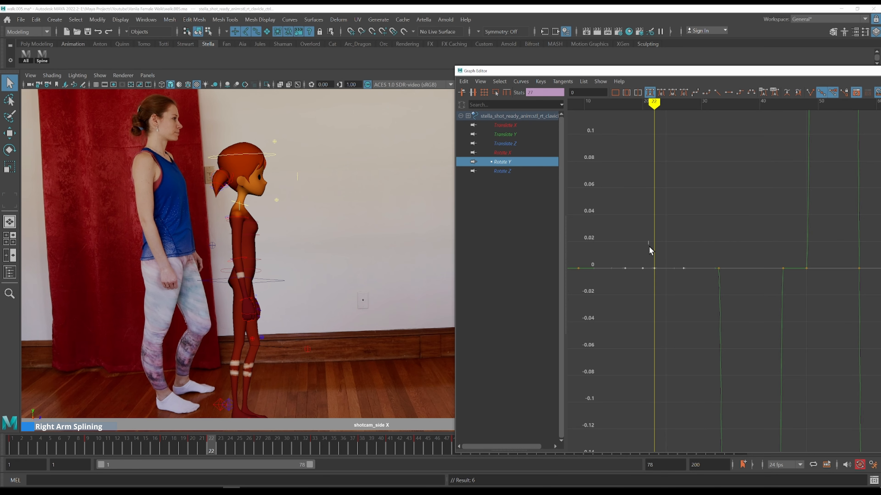
pyautogui.keyDown('shift'); pyautogui.moveTo(667, 322); pyautogui.dragTo(678, 337, button='middle'); pyautogui.keyUp('shift')
pyautogui.keyDown('shift'); pyautogui.moveTo(705, 267); pyautogui.dragTo(707, 256, button='middle'); pyautogui.keyUp('shift')
pyautogui.keyDown('alt'); pyautogui.keyDown('shift'); pyautogui.moveTo(707, 256); pyautogui.dragTo(698, 351, button='right'); pyautogui.keyUp('shift'); pyautogui.keyUp('alt')
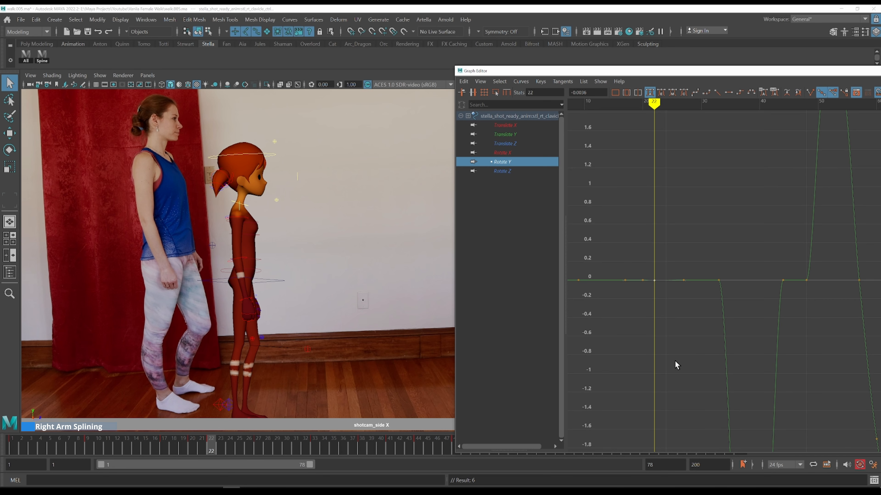
pyautogui.keyDown('shift'); pyautogui.moveTo(679, 291); pyautogui.dragTo(681, 315, button='middle'); pyautogui.keyUp('shift')
pyautogui.hotkey('ctrl', 'z')
pyautogui.hotkey('ctrl', 'z')
# Step through frames 20 to 25 comparing the clavicle pose with the reference footage
pyautogui.hotkey('alt', ',')
pyautogui.hotkey('alt', ',')
pyautogui.hotkey('alt', '.')
pyautogui.hotkey('alt', '.')
pyautogui.hotkey('alt', '.')
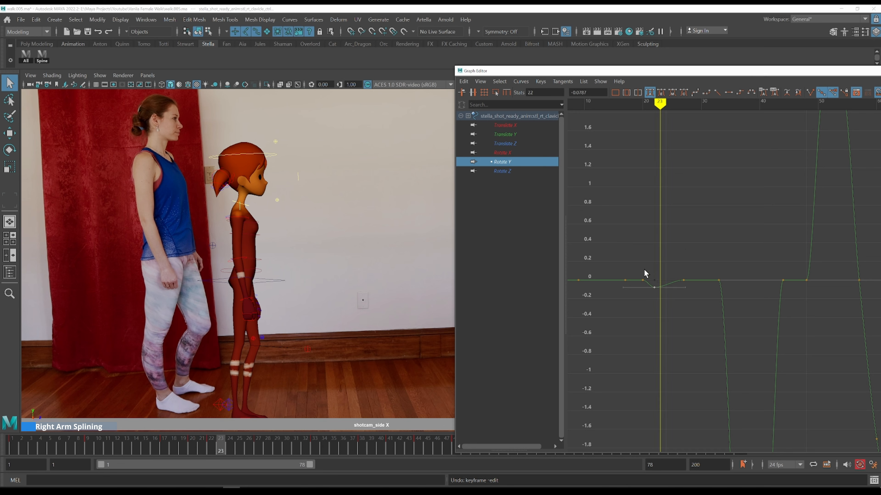
pyautogui.hotkey('alt', '.')
pyautogui.hotkey('alt', '.')
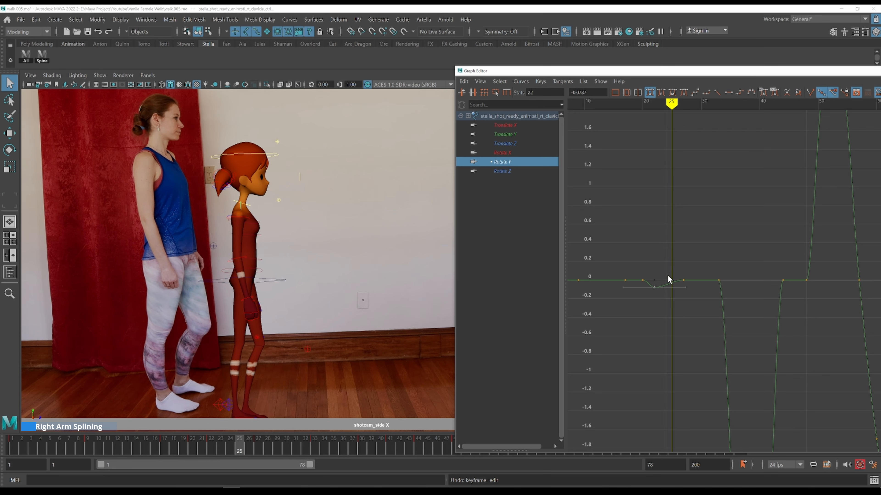
pyautogui.press('k')
pyautogui.moveTo(659, 275); pyautogui.dragTo(651, 272)
pyautogui.hotkey('alt', '.')
pyautogui.hotkey('alt', '.')
pyautogui.hotkey('alt', '.')
pyautogui.hotkey('alt', '.')
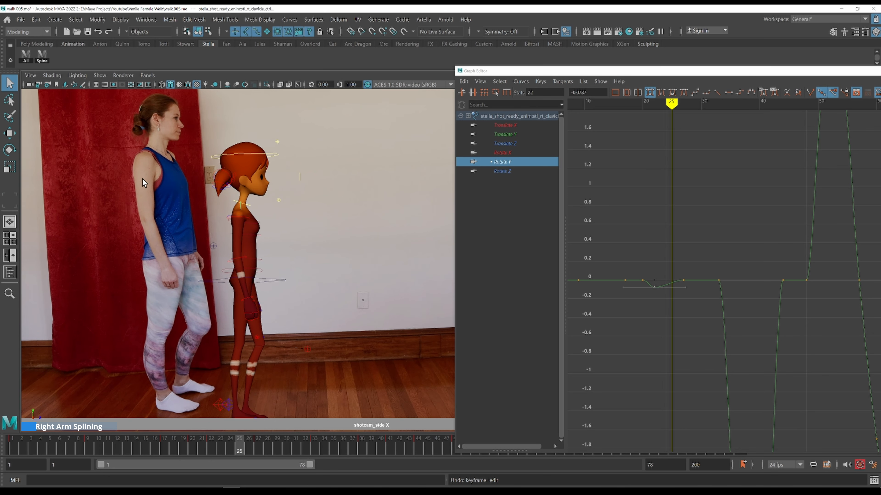
pyautogui.hotkey('alt', ',')
pyautogui.hotkey('alt', ',')
pyautogui.hotkey('alt', ',')
pyautogui.hotkey('alt', '.')
# Lower the clavicle Rotate Y key at frame 25 to about -0.28
pyautogui.moveTo(668, 275); pyautogui.dragTo(692, 286)
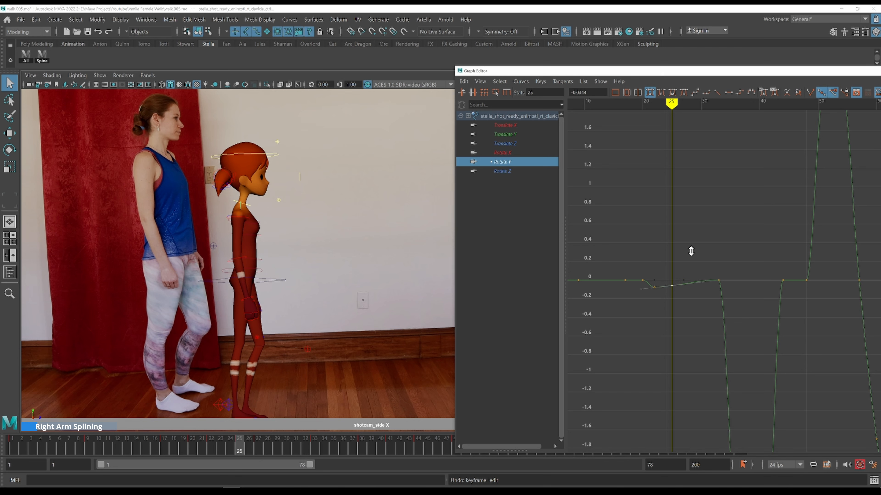
pyautogui.keyDown('shift'); pyautogui.moveTo(692, 266); pyautogui.dragTo(692, 269, button='middle'); pyautogui.keyUp('shift')
pyautogui.press('k')
pyautogui.click(655, 280)
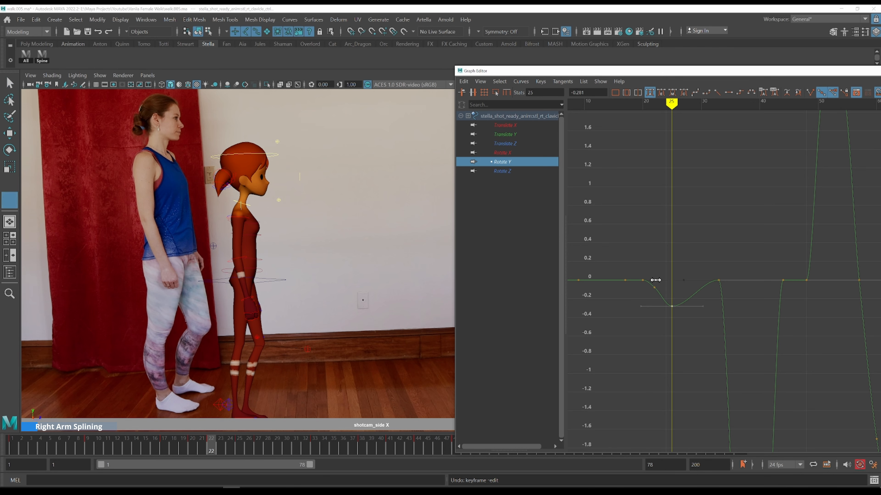
# Lower the next clavicle Rotate Y key, near frame 33, to about -0.285
pyautogui.hotkey('alt', '.')
pyautogui.hotkey('alt', '.')
pyautogui.hotkey('alt', '.')
pyautogui.keyDown('shift'); pyautogui.moveTo(727, 229); pyautogui.dragTo(729, 265, button='middle'); pyautogui.keyUp('shift')
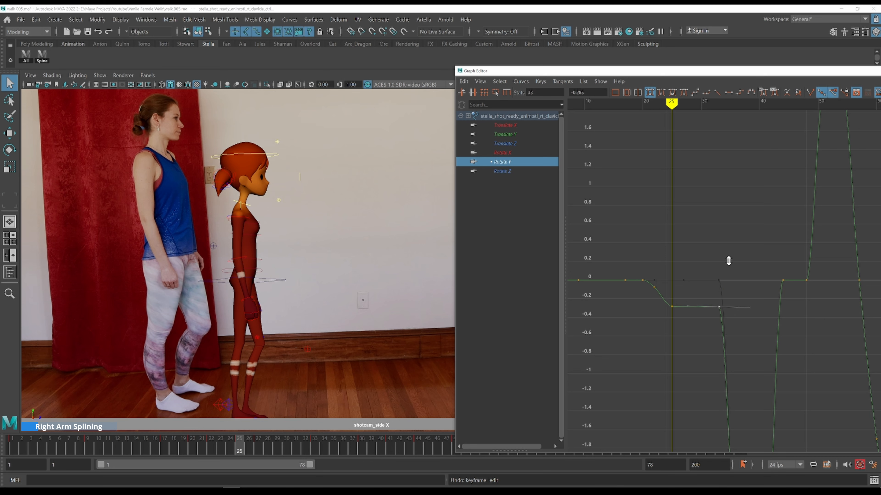
# Select the right upper arm's Rotate Y curve and lower its frame 22 key to about -1.82
pyautogui.click(244, 217)
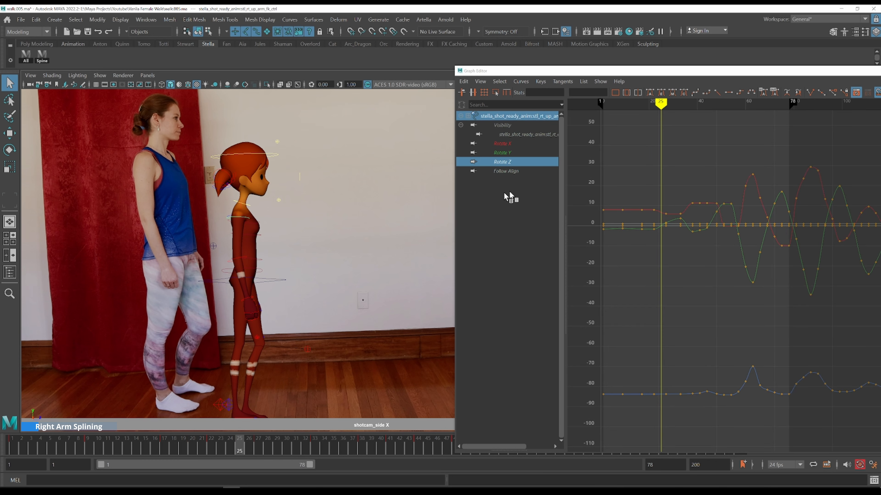
pyautogui.click(520, 152)
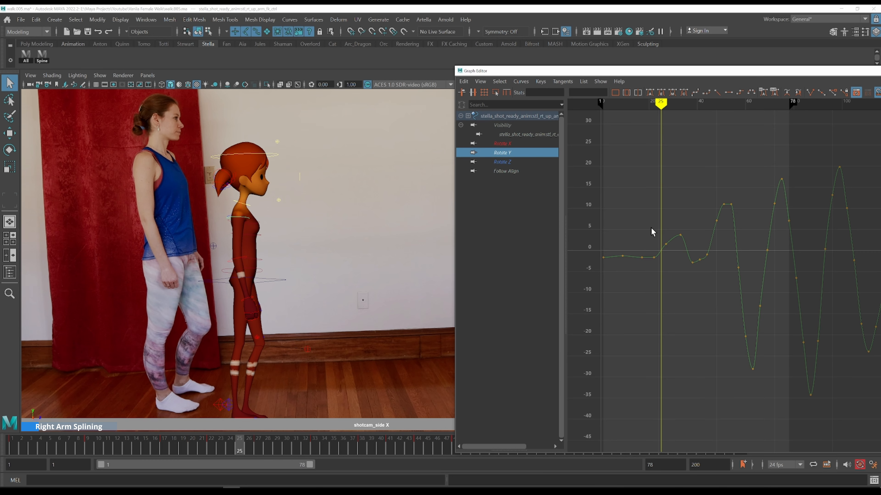
pyautogui.moveTo(651, 227); pyautogui.dragTo(662, 276)
pyautogui.keyDown('alt'); pyautogui.keyDown('shift'); pyautogui.moveTo(670, 290); pyautogui.dragTo(673, 271, button='right'); pyautogui.keyUp('shift'); pyautogui.keyUp('alt')
pyautogui.keyDown('alt'); pyautogui.moveTo(676, 236); pyautogui.dragTo(660, 293, button='middle'); pyautogui.keyUp('alt')
pyautogui.press('k')
pyautogui.moveTo(633, 251); pyautogui.dragTo(631, 247)
pyautogui.moveTo(671, 355); pyautogui.dragTo(759, 299)
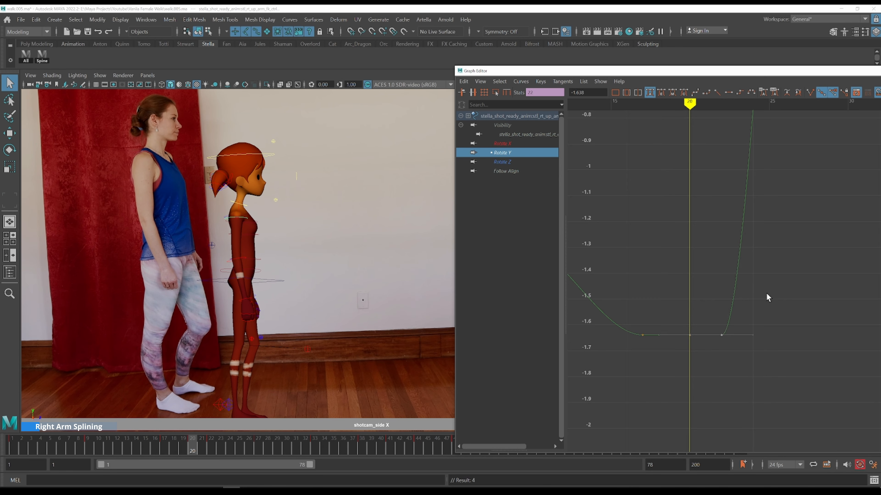
pyautogui.keyDown('shift'); pyautogui.moveTo(766, 294); pyautogui.dragTo(690, 300, button='middle'); pyautogui.keyUp('shift')
pyautogui.scroll(-3, 698, 277)
pyautogui.click(656, 301)
pyautogui.hotkey('alt', '.')
pyautogui.hotkey('alt', '.')
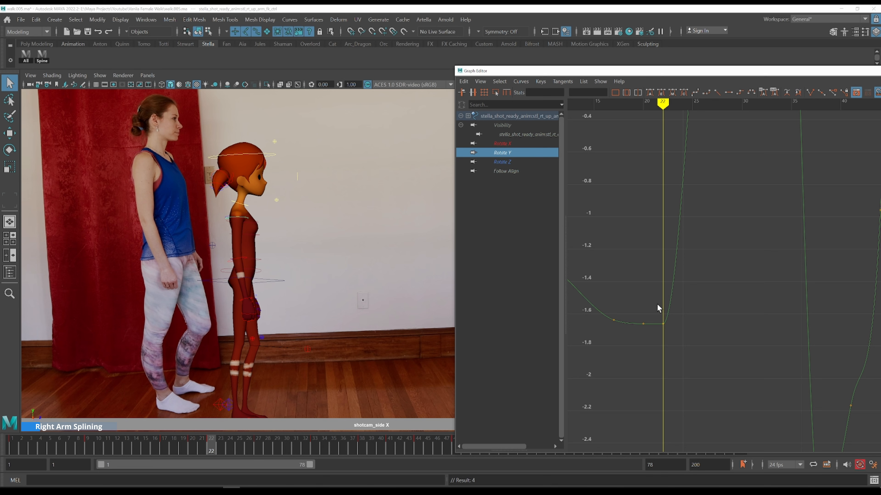
pyautogui.click(663, 323)
pyautogui.keyDown('shift'); pyautogui.moveTo(702, 284); pyautogui.dragTo(703, 306, button='middle'); pyautogui.keyUp('shift')
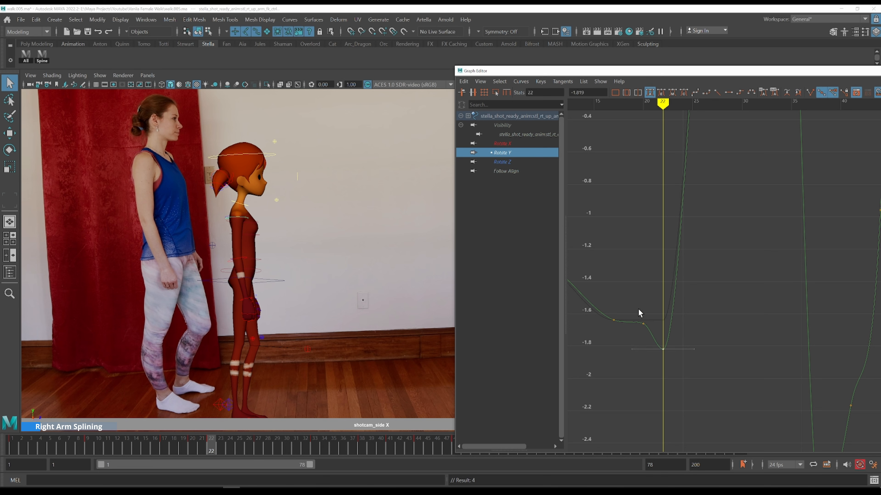
# Step through frames 20 to 22 comparing the upper arm pose with the reference
pyautogui.keyDown('alt'); pyautogui.keyDown('shift'); pyautogui.moveTo(649, 306); pyautogui.dragTo(649, 315, button='right'); pyautogui.keyUp('shift'); pyautogui.keyUp('alt')
pyautogui.press('k')
pyautogui.moveTo(645, 290); pyautogui.dragTo(642, 289)
pyautogui.hotkey('alt', '.')
pyautogui.hotkey('alt', '.')
pyautogui.press('k')
pyautogui.click(637, 276)
pyautogui.hotkey('alt', '.')
pyautogui.hotkey('alt', '.')
pyautogui.hotkey('alt', '.')
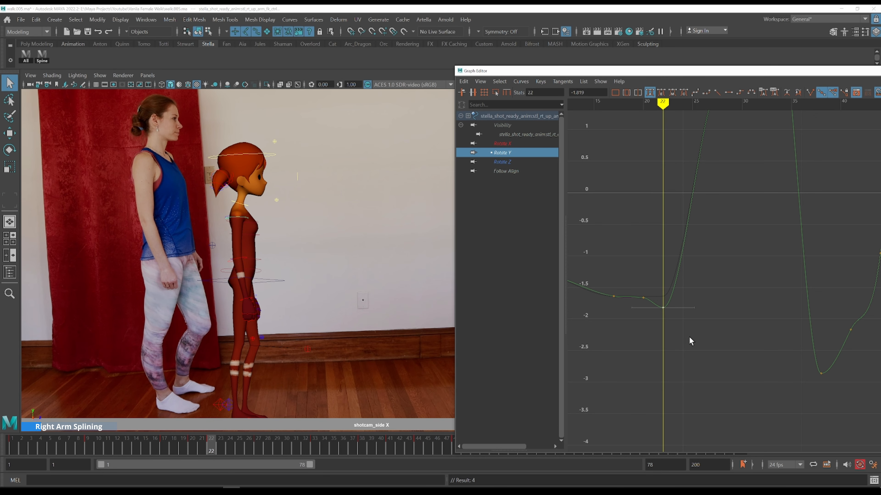
pyautogui.press('k')
pyautogui.click(644, 293)
pyautogui.hotkey('alt', '.')
pyautogui.hotkey('alt', '.')
pyautogui.press('k')
pyautogui.click(643, 282)
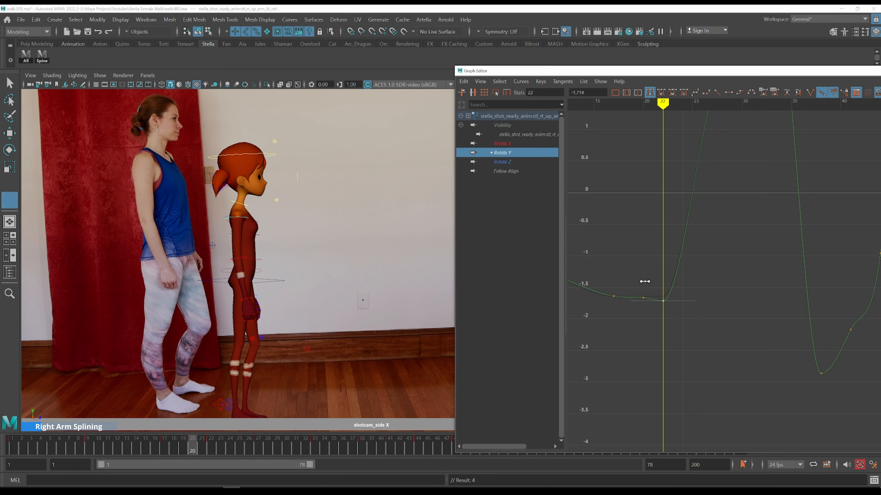
# Zoom in on the upper arm curve and raise its frame 22 key to about -1.69
pyautogui.hotkey('alt', '.')
pyautogui.hotkey('alt', '.')
pyautogui.keyDown('alt'); pyautogui.moveTo(648, 282); pyautogui.dragTo(676, 308, button='right'); pyautogui.keyUp('alt')
pyautogui.moveTo(600, 336); pyautogui.dragTo(614, 385)
pyautogui.press('f')
pyautogui.scroll(-6, 662, 376)
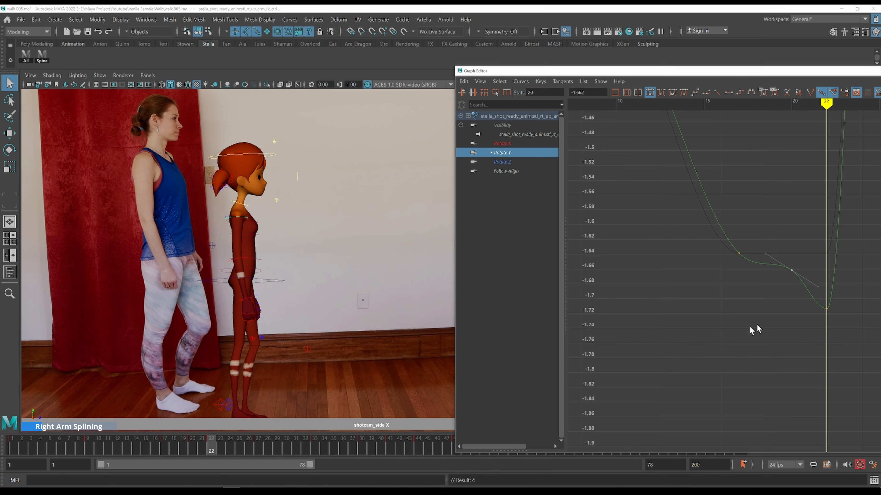
pyautogui.moveTo(808, 339); pyautogui.dragTo(808, 327)
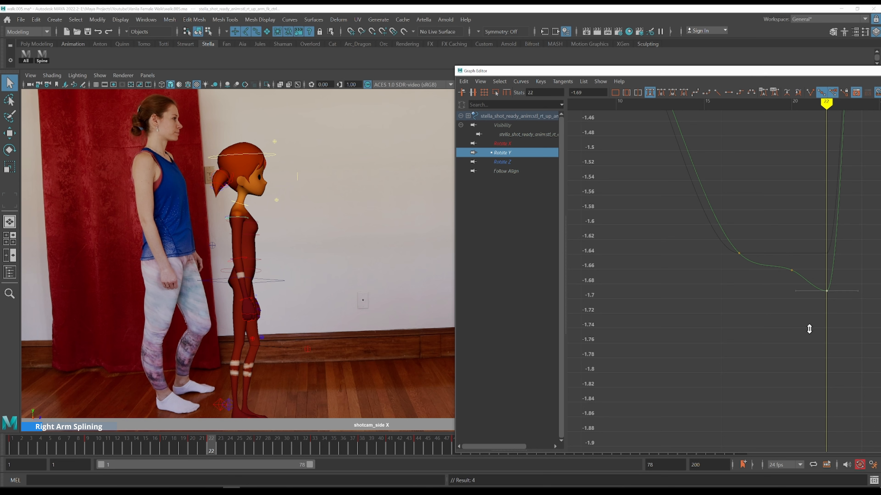
# Step through frames 21 to 24 checking the upper arm motion against the reference
pyautogui.press('k')
pyautogui.click(786, 257)
pyautogui.hotkey('alt', '.')
pyautogui.hotkey('alt', '.')
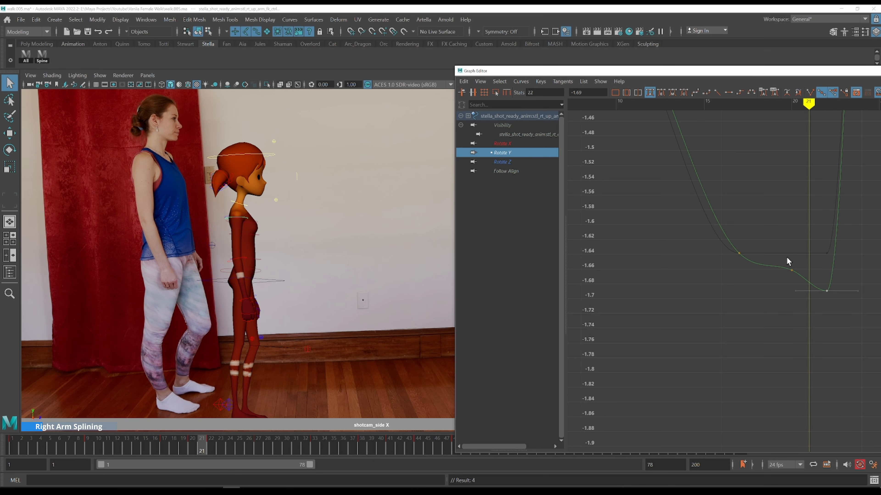
pyautogui.press('k')
pyautogui.click(792, 257)
pyautogui.hotkey('alt', '.')
pyautogui.hotkey('alt', '.')
pyautogui.keyDown('alt'); pyautogui.keyDown('shift'); pyautogui.moveTo(792, 255); pyautogui.dragTo(822, 304, button='right'); pyautogui.keyUp('shift'); pyautogui.keyUp('alt')
pyautogui.keyDown('alt'); pyautogui.moveTo(821, 304); pyautogui.dragTo(639, 349, button='middle'); pyautogui.keyUp('alt')
pyautogui.scroll(-6, 752, 291)
pyautogui.scroll(2, 766, 283)
pyautogui.keyDown('alt'); pyautogui.moveTo(767, 283); pyautogui.dragTo(745, 310, button='middle'); pyautogui.keyUp('alt')
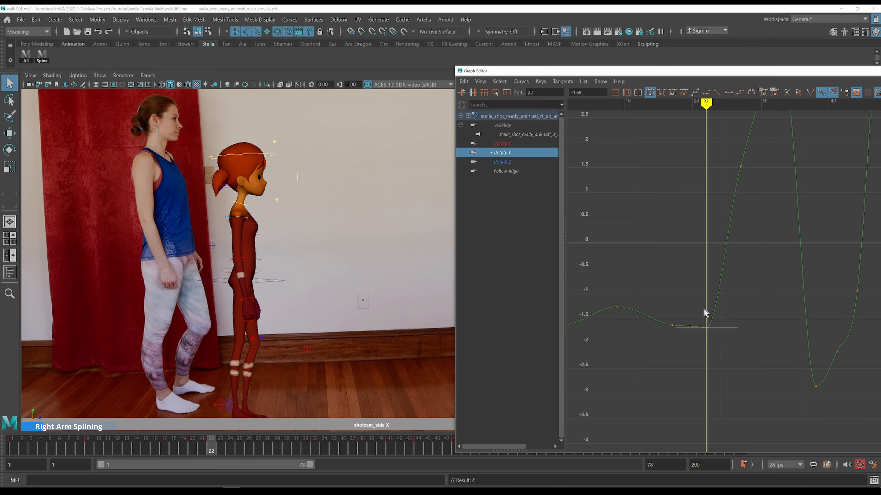
pyautogui.press('k')
pyautogui.click(691, 306)
pyautogui.hotkey('alt', '.')
pyautogui.hotkey('alt', '.')
# Select the right clavicle's Rotate Y curve and adjust its keys around frame 22
pyautogui.click(240, 208)
pyautogui.click(511, 161)
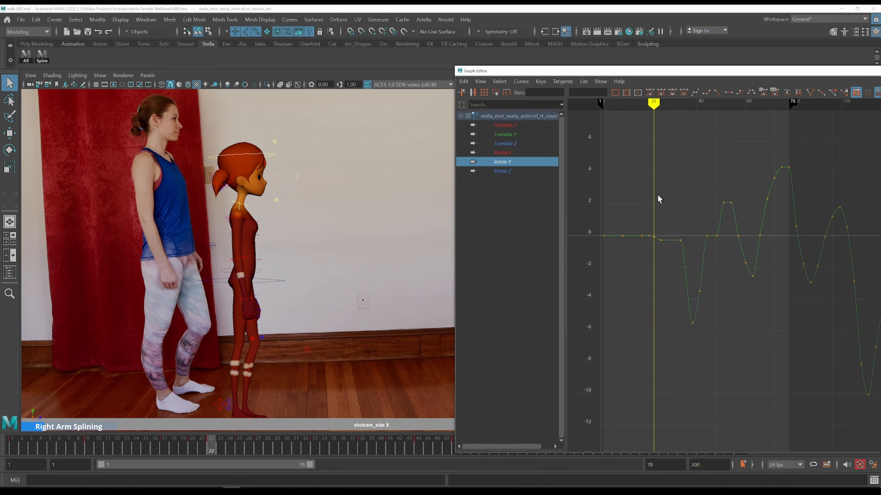
pyautogui.keyDown('ctrl'); pyautogui.keyDown('alt'); pyautogui.moveTo(679, 266); pyautogui.dragTo(679, 265); pyautogui.keyUp('alt'); pyautogui.keyUp('ctrl')
pyautogui.moveTo(729, 241)
pyautogui.keyDown('alt'); pyautogui.mouseDown(button='middle')
pyautogui.moveTo(786, 260)
pyautogui.moveTo(647, 261)
pyautogui.mouseUp(button='middle'); pyautogui.keyUp('alt')
pyautogui.press(',')
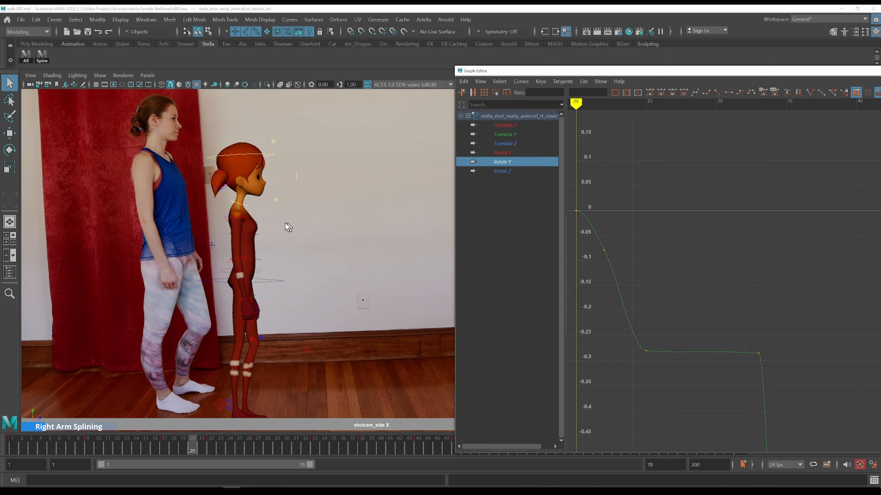
pyautogui.press('k')
pyautogui.moveTo(239, 242); pyautogui.dragTo(249, 255)
pyautogui.scroll(-3, 660, 226)
pyautogui.moveTo(794, 259); pyautogui.dragTo(654, 334)
pyautogui.press('r')
pyautogui.moveTo(654, 240)
pyautogui.mouseDown()
pyautogui.moveTo(655, 250)
pyautogui.moveTo(656, 239)
pyautogui.mouseUp()
pyautogui.press('k')
pyautogui.click(655, 226)
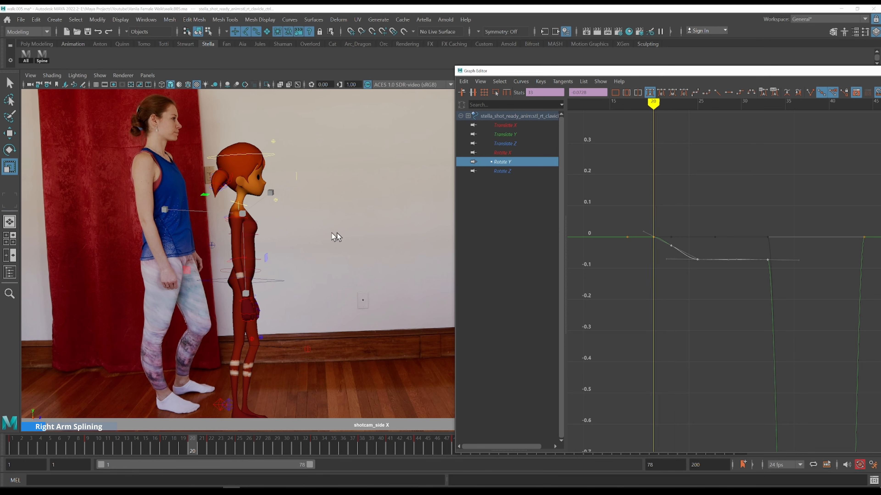
# Step back and forth around frame 22 comparing the clavicle motion with the reference
pyautogui.hotkey('alt', '.')
pyautogui.hotkey('alt', '.')
pyautogui.hotkey('alt', '.')
pyautogui.hotkey('alt', '.')
pyautogui.press(',')
pyautogui.press(',')
pyautogui.hotkey('alt', '.')
pyautogui.hotkey('alt', '.')
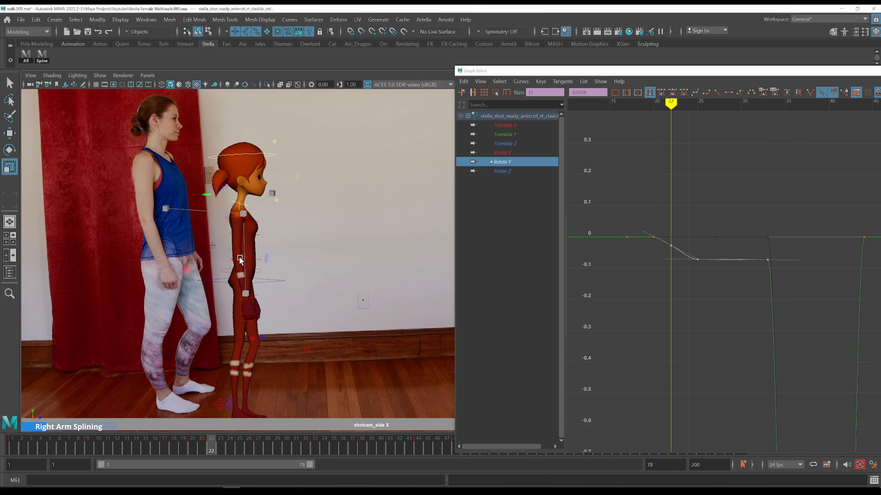
pyautogui.press('q')
# Select the right elbow's Rotate Y curve and step through frames 19 to 22 comparing it with the reference
pyautogui.click(245, 258)
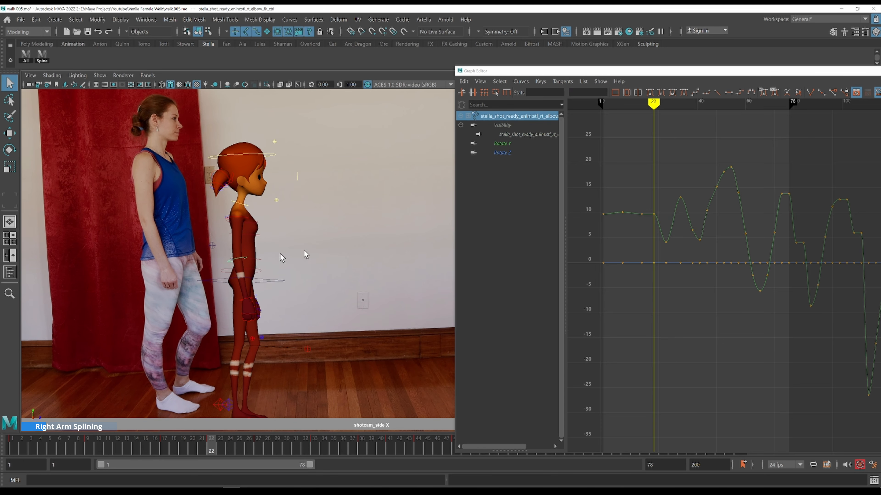
pyautogui.click(521, 143)
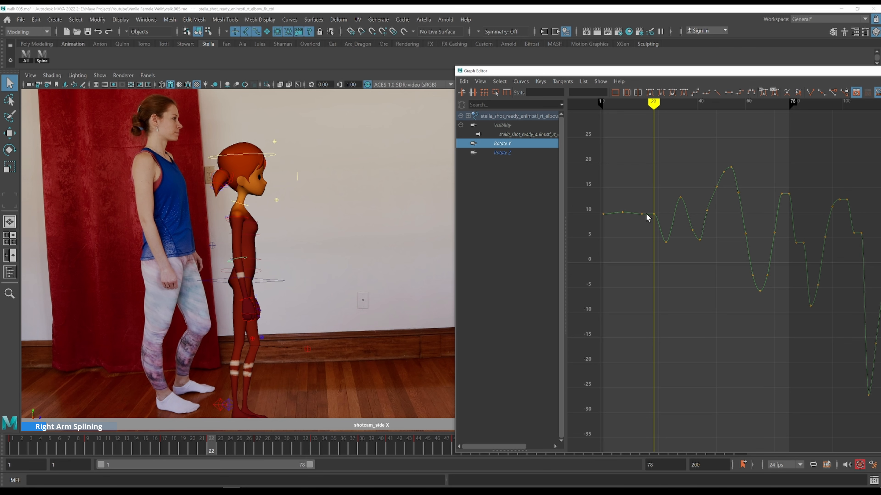
pyautogui.press(',')
pyautogui.hotkey('alt', '.')
pyautogui.hotkey('alt', '.')
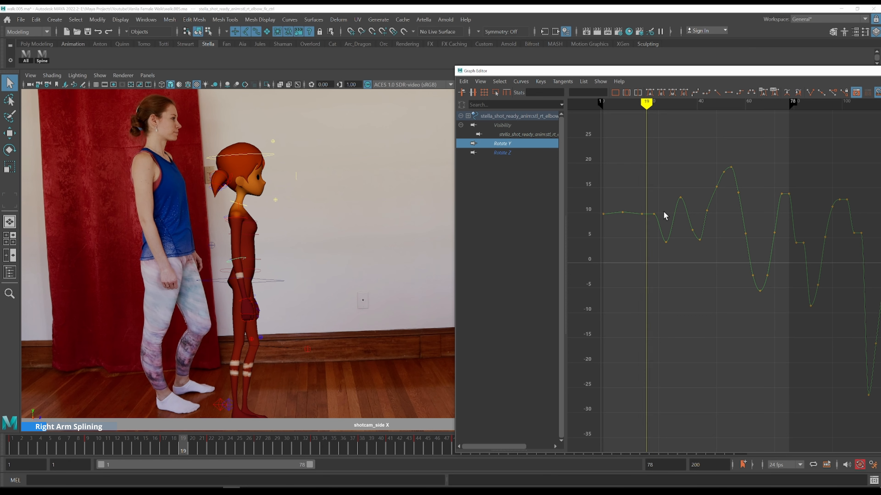
pyautogui.press(',')
pyautogui.hotkey('alt', '.')
pyautogui.hotkey('alt', '.')
pyautogui.hotkey('alt', '.')
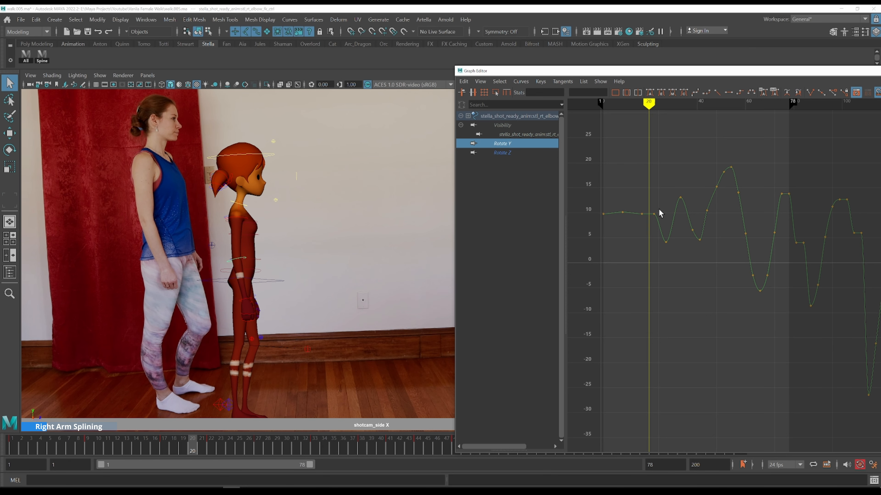
pyautogui.press(',')
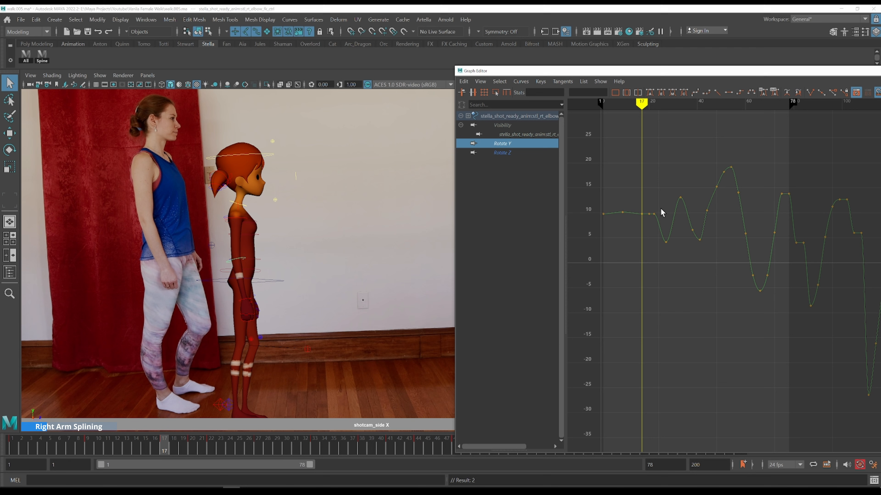
pyautogui.hotkey('alt', '.')
pyautogui.hotkey('alt', '.')
# Zoom in on the elbow curve and step through frames 21 to 25 checking the elbow against the reference
pyautogui.moveTo(637, 190); pyautogui.dragTo(658, 224)
pyautogui.press('f')
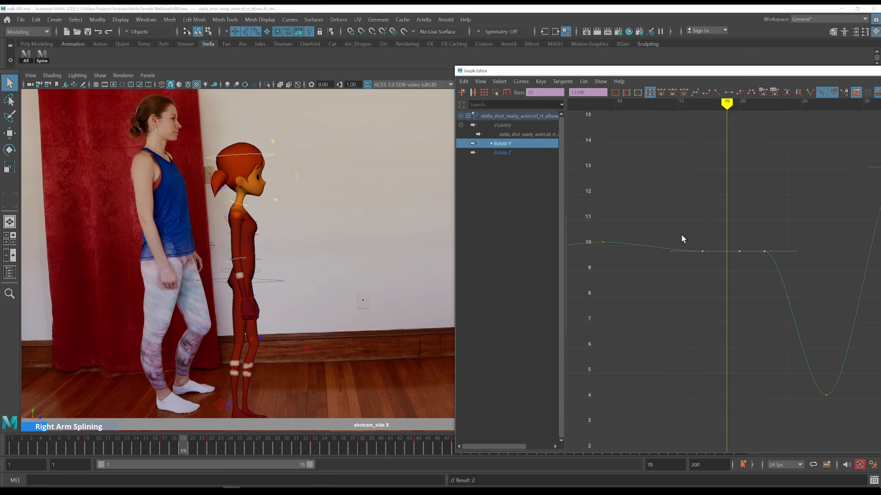
pyautogui.click(680, 208)
pyautogui.hotkey('alt', '.')
pyautogui.hotkey('alt', '.')
pyautogui.hotkey('alt', '.')
pyautogui.keyDown('alt'); pyautogui.moveTo(749, 196); pyautogui.dragTo(621, 178, button='middle'); pyautogui.keyUp('alt')
pyautogui.moveTo(634, 203); pyautogui.dragTo(659, 242)
pyautogui.keyDown('shift'); pyautogui.moveTo(664, 224); pyautogui.dragTo(665, 219, button='middle'); pyautogui.keyUp('shift')
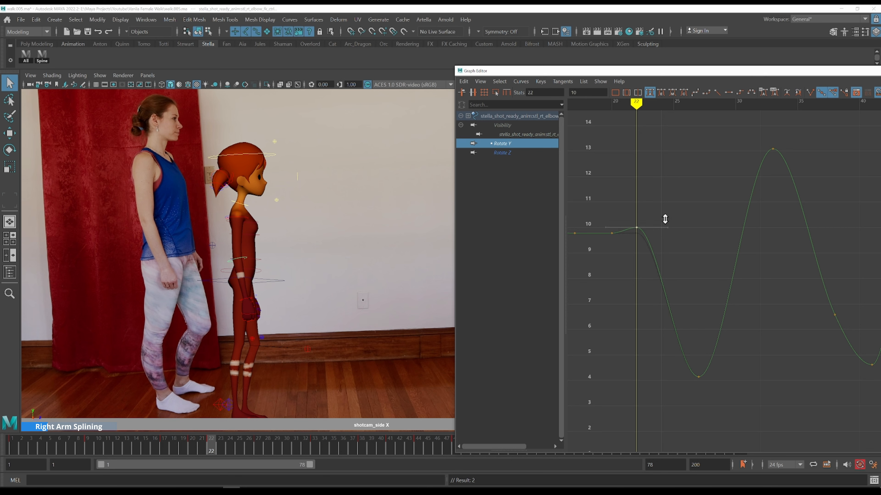
pyautogui.hotkey('alt', ',')
pyautogui.hotkey('alt', ',')
pyautogui.hotkey('alt', '.')
pyautogui.hotkey('alt', '.')
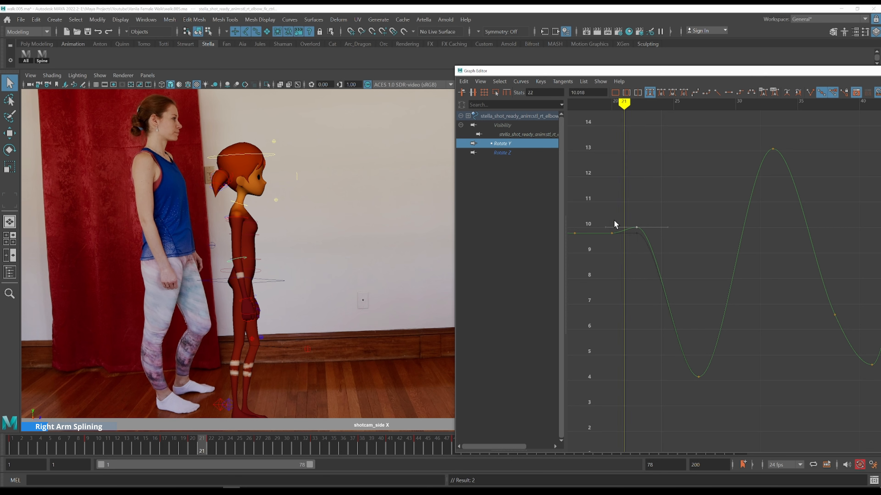
pyautogui.hotkey('alt', '.')
pyautogui.hotkey('alt', '.')
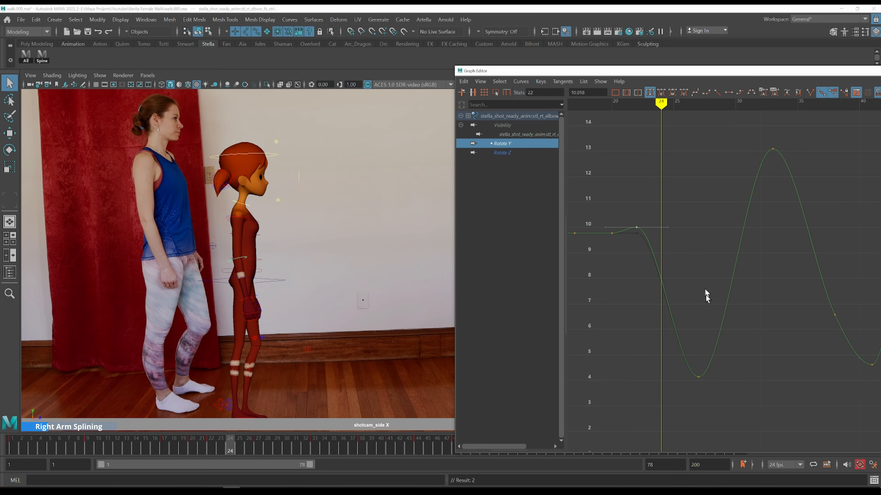
pyautogui.hotkey('alt', '.')
pyautogui.hotkey('alt', ',')
pyautogui.hotkey('alt', ',')
pyautogui.hotkey('alt', ',')
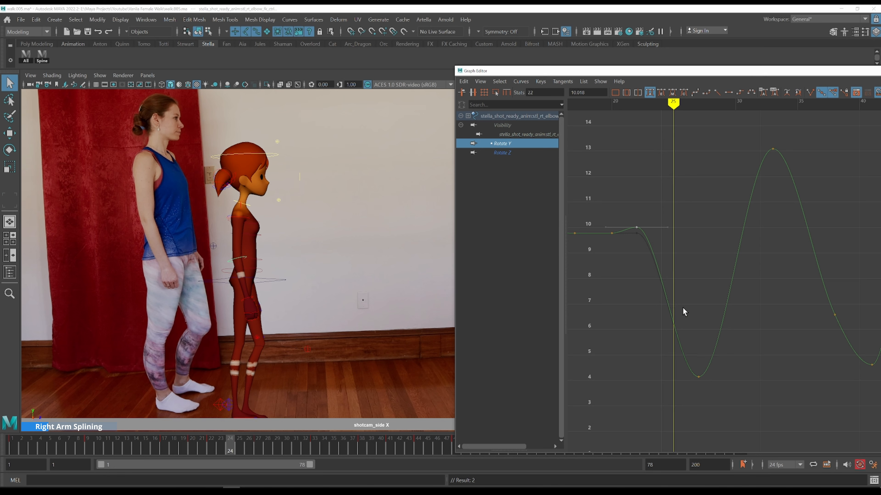
pyautogui.hotkey('alt', '.')
# Insert a key on the elbow's Rotate Y curve at frame 24 and set it to about 9.17
pyautogui.hotkey('alt', '.')
pyautogui.hotkey('alt', ',')
pyautogui.press('i')
pyautogui.middleClick(661, 280)
pyautogui.moveTo(678, 262); pyautogui.dragTo(649, 293)
pyautogui.press('w')
pyautogui.keyDown('shift'); pyautogui.moveTo(690, 292); pyautogui.dragTo(692, 218, button='middle'); pyautogui.keyUp('shift')
pyautogui.moveTo(621, 179); pyautogui.dragTo(687, 240)
pyautogui.click(649, 92)
pyautogui.click(706, 222)
pyautogui.press('k')
pyautogui.press(',')
pyautogui.middleClick(240, 269)
pyautogui.press('w')
pyautogui.hotkey('alt', '.')
pyautogui.hotkey('alt', '.')
pyautogui.moveTo(645, 205); pyautogui.dragTo(675, 225)
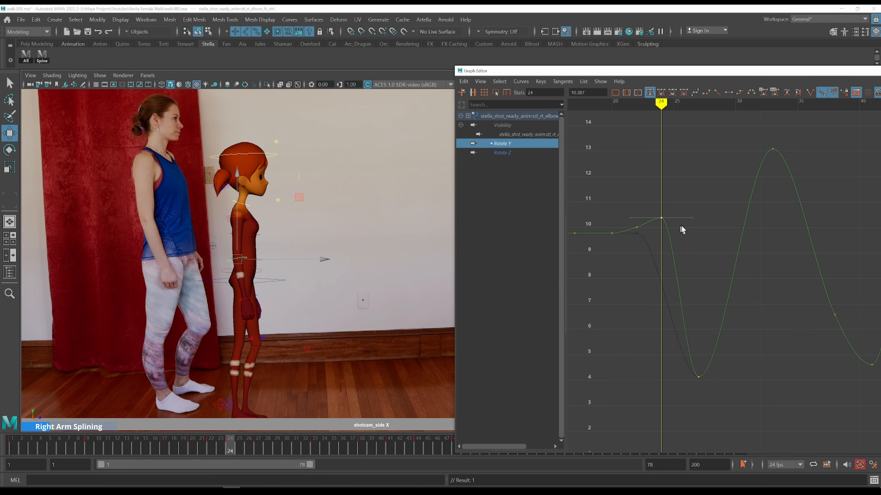
pyautogui.keyDown('shift'); pyautogui.moveTo(690, 230); pyautogui.dragTo(682, 268, button='middle'); pyautogui.keyUp('shift')
# Step to frame 27 and raise the elbow's frame 27 key to about 5.83
pyautogui.press(',')
pyautogui.hotkey('alt', '.')
pyautogui.hotkey('alt', '.')
pyautogui.hotkey('alt', '.')
pyautogui.hotkey('alt', '.')
pyautogui.hotkey('alt', '.')
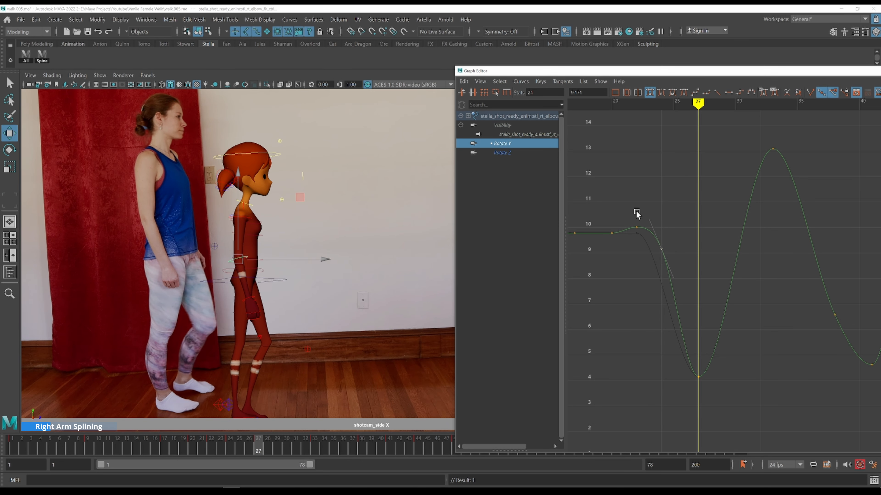
pyautogui.moveTo(707, 368); pyautogui.dragTo(689, 383)
pyautogui.keyDown('shift'); pyautogui.moveTo(739, 354); pyautogui.dragTo(744, 312, button='middle'); pyautogui.keyUp('shift')
# Step through frames 24 to 27 against the reference and raise the elbow's frame 27 key to about 7.3
pyautogui.press(',')
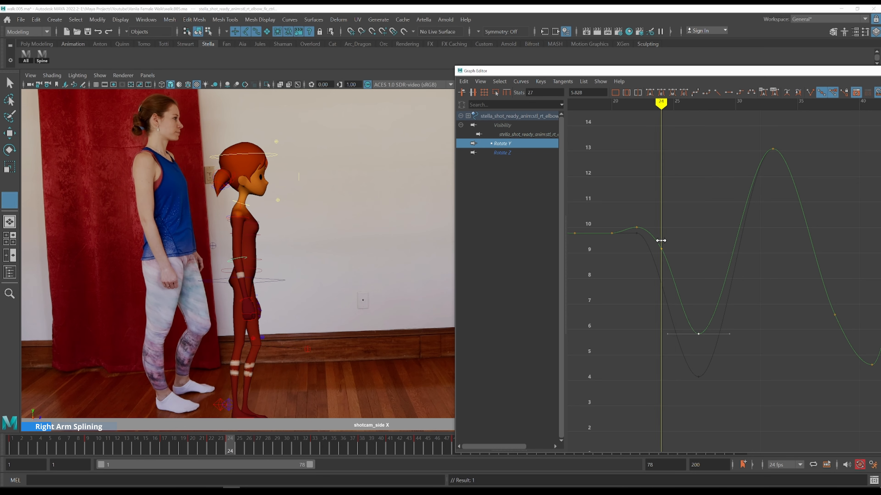
pyautogui.hotkey('alt', '.')
pyautogui.hotkey('alt', '.')
pyautogui.hotkey('alt', ',')
pyautogui.hotkey('alt', '.')
pyautogui.hotkey('alt', '.')
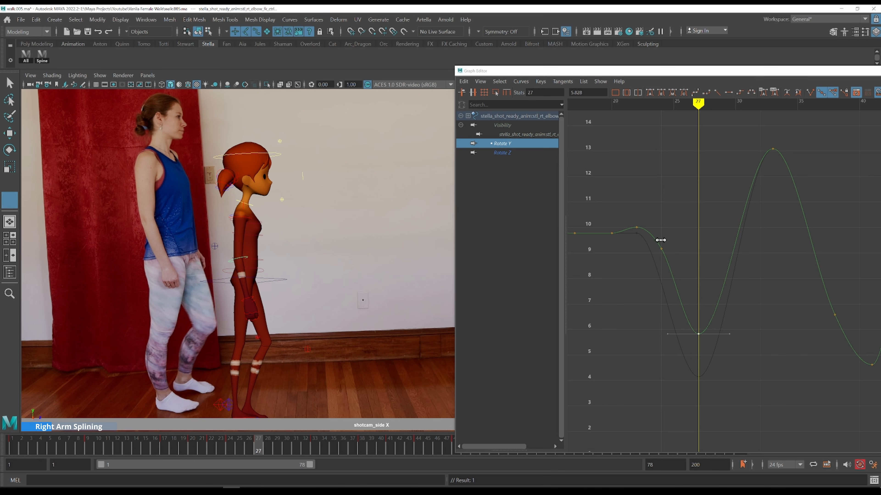
pyautogui.press(',')
pyautogui.hotkey('alt', '.')
pyautogui.hotkey('alt', '.')
pyautogui.hotkey('alt', ',')
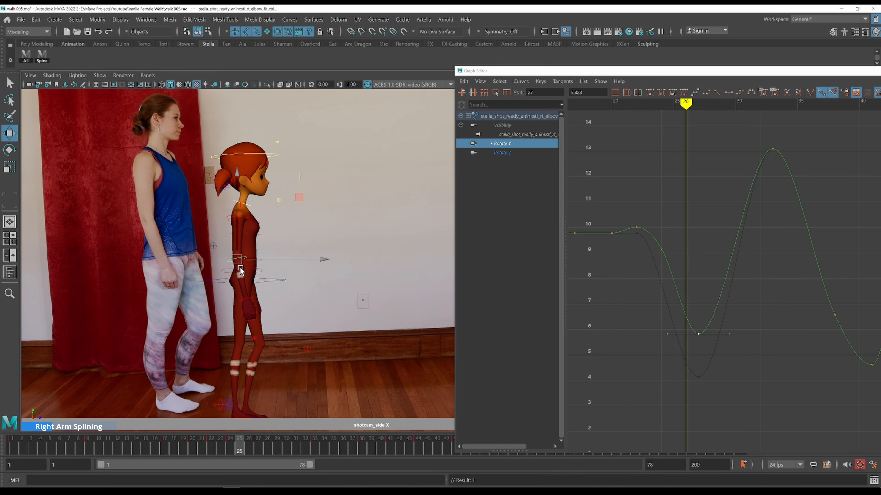
pyautogui.hotkey('alt', ',')
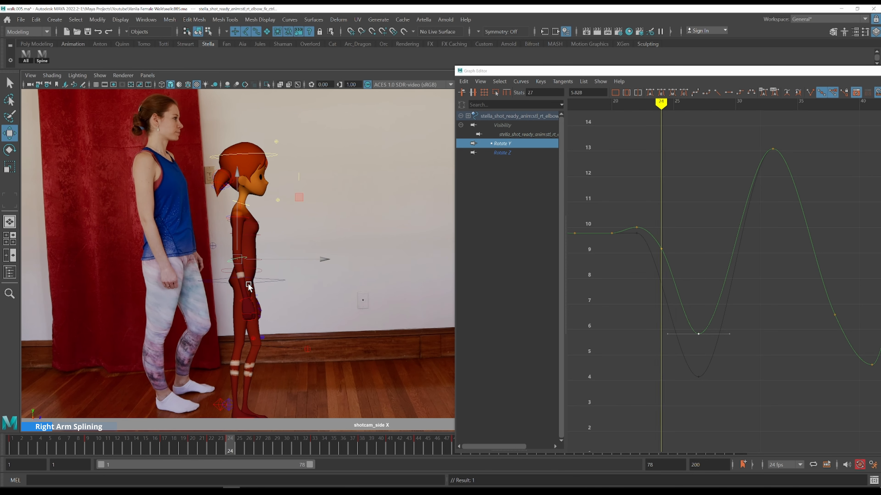
pyautogui.hotkey('alt', '.')
pyautogui.hotkey('alt', '.')
pyautogui.hotkey('alt', '.')
pyautogui.hotkey('alt', ',')
pyautogui.hotkey('alt', ',')
pyautogui.hotkey('alt', ',')
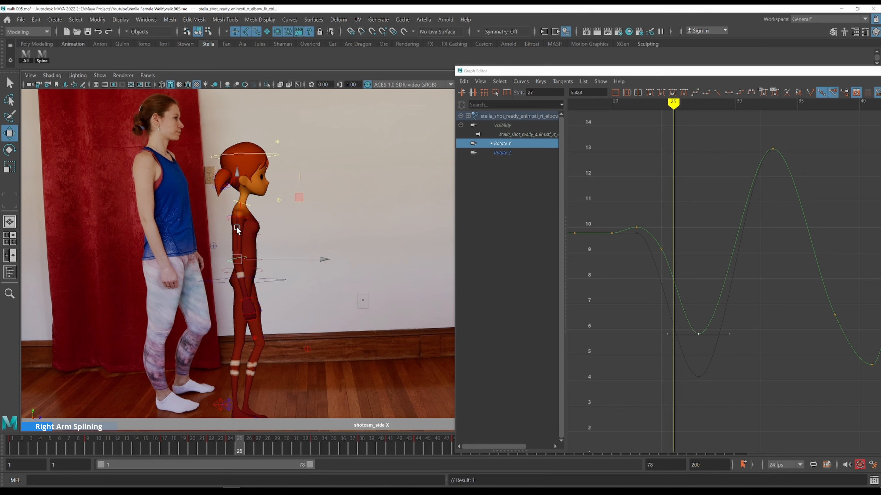
pyautogui.hotkey('alt', '.')
pyautogui.hotkey('alt', '.')
pyautogui.hotkey('alt', '.')
pyautogui.hotkey('alt', '.')
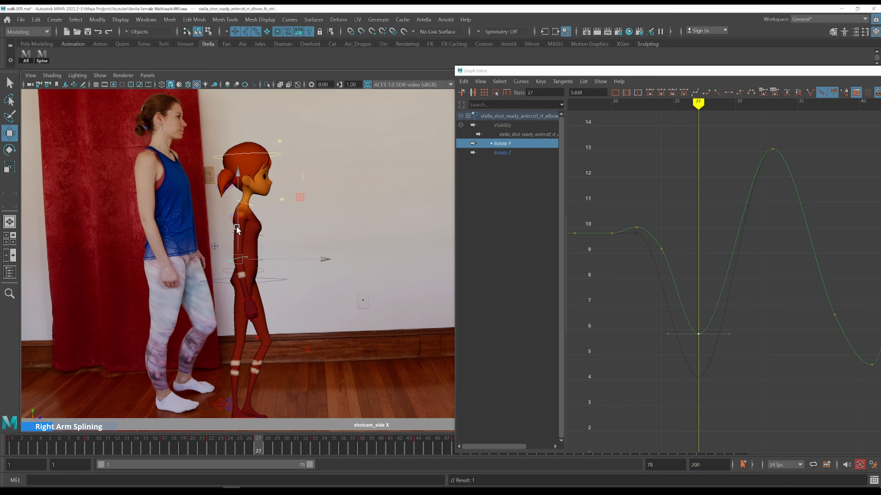
pyautogui.moveTo(729, 358); pyautogui.dragTo(716, 314, button='middle')
pyautogui.moveTo(650, 256); pyautogui.dragTo(650, 257)
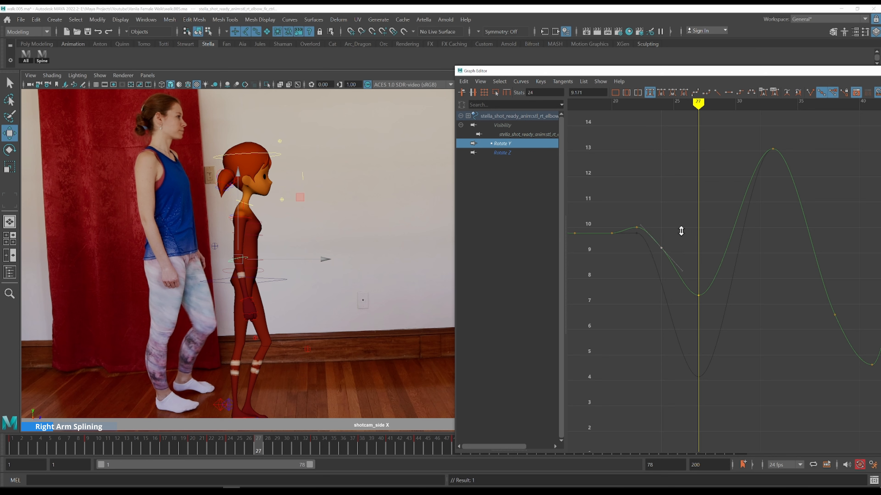
# Select the right upper arm's Rotate Y curve and set its frame 27 key to about 2.54
pyautogui.click(249, 221)
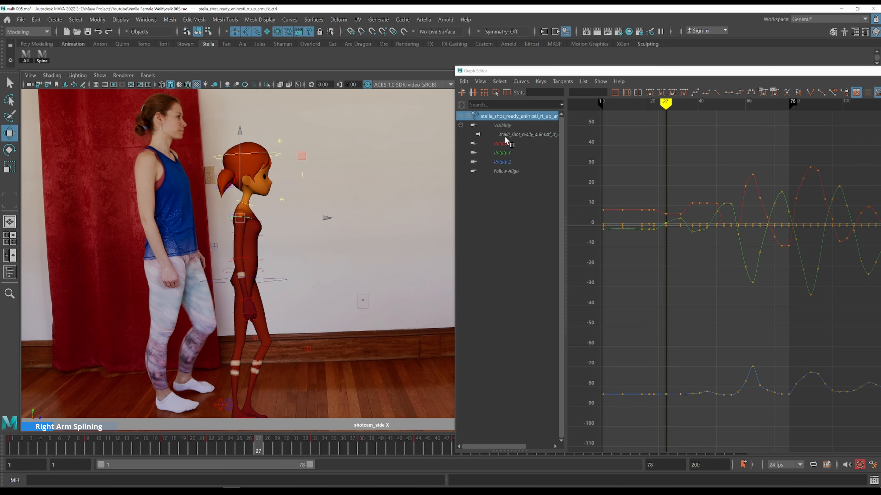
pyautogui.click(508, 152)
pyautogui.scroll(5, 677, 251)
pyautogui.keyDown('alt'); pyautogui.moveTo(668, 252); pyautogui.dragTo(878, 335, button='middle'); pyautogui.keyUp('alt')
pyautogui.keyDown('shift'); pyautogui.moveTo(748, 323); pyautogui.dragTo(748, 316, button='middle'); pyautogui.keyUp('shift')
pyautogui.press('k')
pyautogui.moveTo(695, 295); pyautogui.dragTo(684, 283)
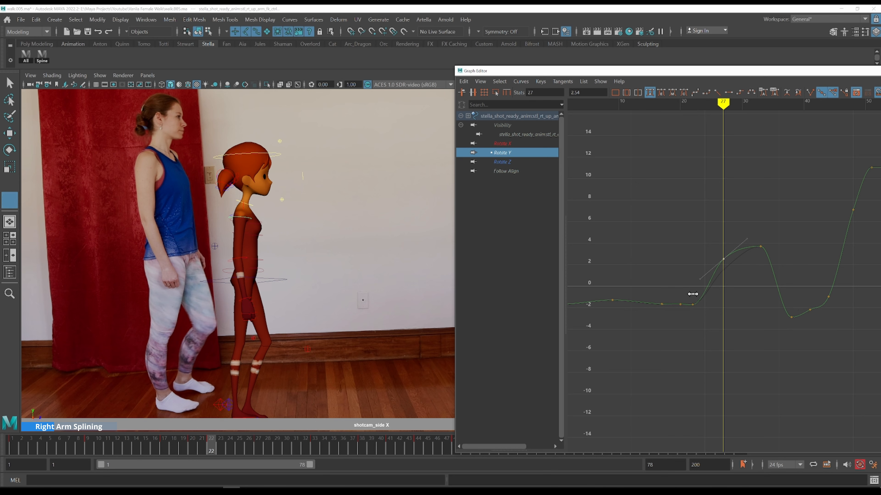
pyautogui.press('w')
pyautogui.press('k')
pyautogui.press('k')
pyautogui.press('q')
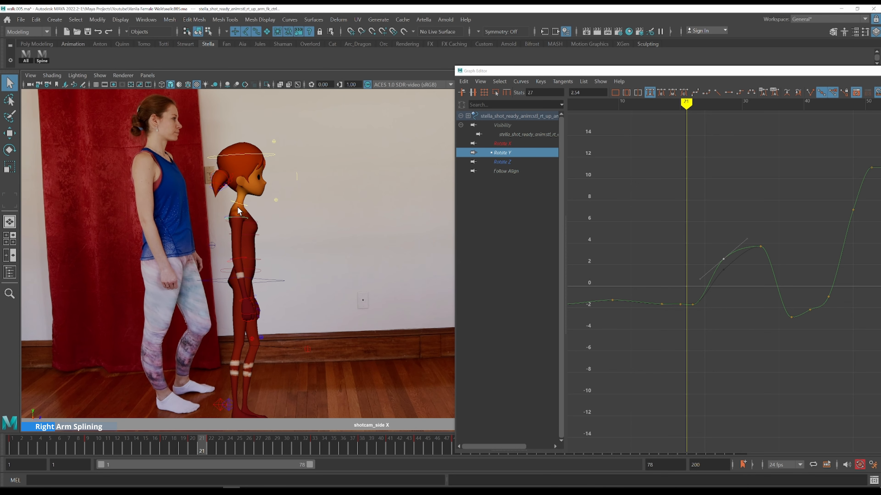
# Select the clavicle, upper arm and elbow controls and display their Rotate Y curves together
pyautogui.click(239, 208)
pyautogui.keyDown('shift'); pyautogui.click(243, 220); pyautogui.keyUp('shift')
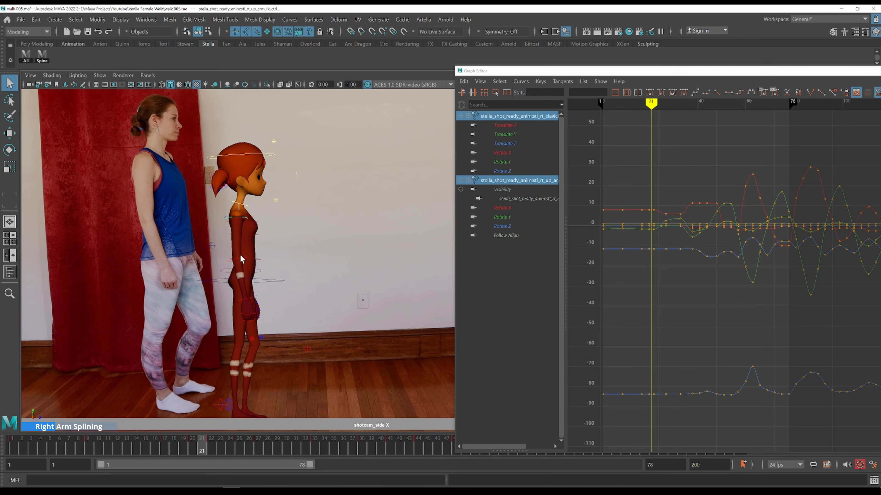
pyautogui.keyDown('shift'); pyautogui.click(239, 261); pyautogui.keyUp('shift')
pyautogui.click(506, 162)
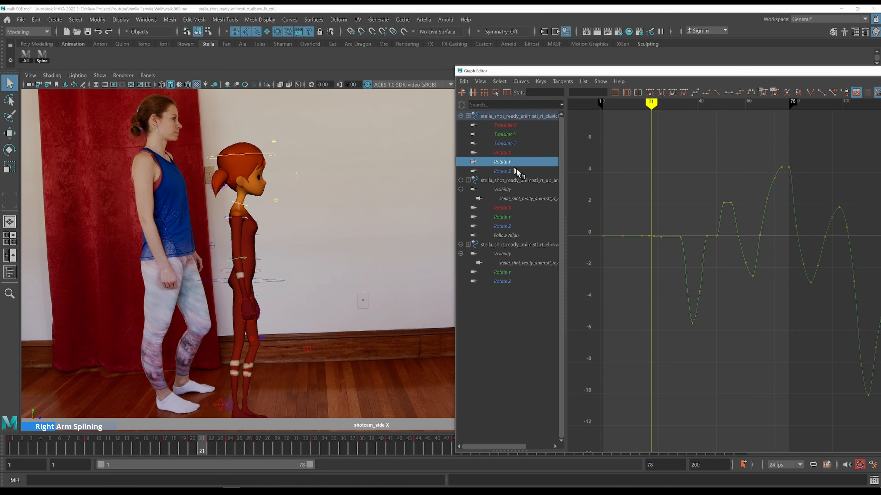
pyautogui.keyDown('ctrl'); pyautogui.click(511, 216); pyautogui.keyUp('ctrl')
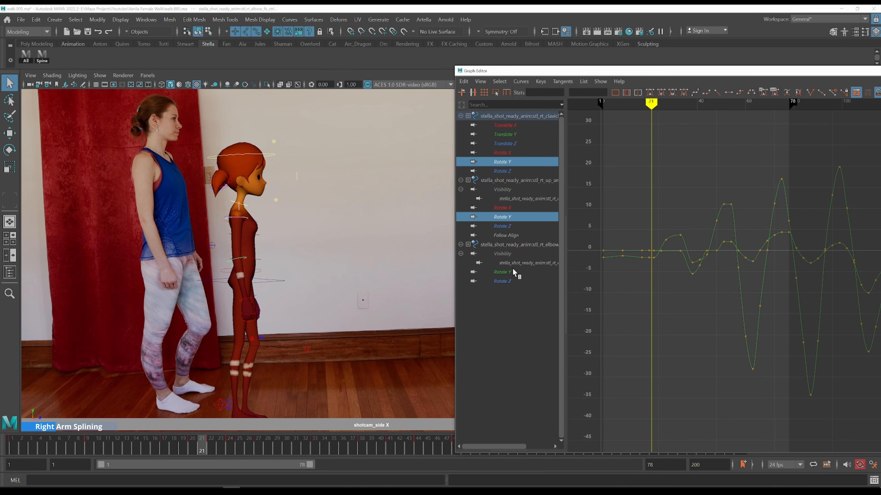
pyautogui.keyDown('ctrl'); pyautogui.click(512, 272); pyautogui.keyUp('ctrl')
pyautogui.moveTo(637, 187); pyautogui.dragTo(672, 302)
pyautogui.press('f')
pyautogui.keyDown('alt'); pyautogui.moveTo(692, 268); pyautogui.dragTo(782, 282, button='right'); pyautogui.keyUp('alt')
pyautogui.keyDown('alt'); pyautogui.moveTo(782, 282); pyautogui.dragTo(673, 234, button='middle'); pyautogui.keyUp('alt')
pyautogui.click(662, 348)
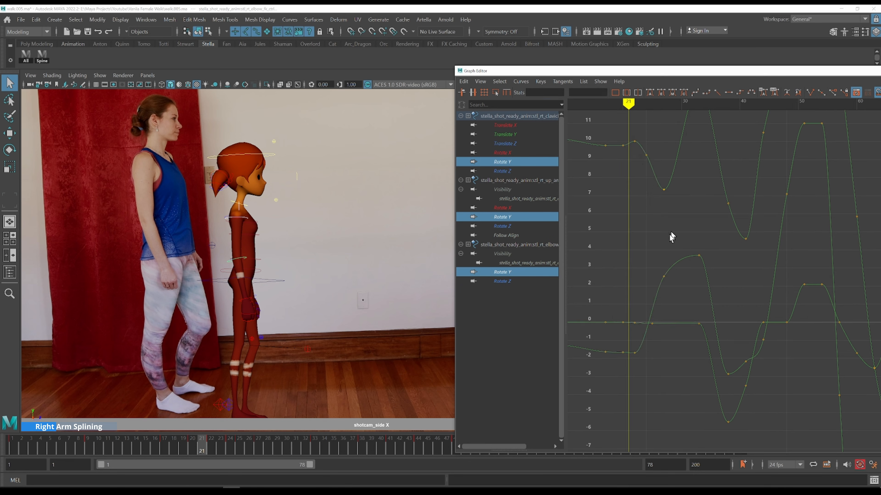
# Step through frames 22 to 31 comparing the arm chain motion with the reference
pyautogui.moveTo(635, 331); pyautogui.dragTo(640, 336)
pyautogui.hotkey('alt', '.')
pyautogui.hotkey('alt', '.')
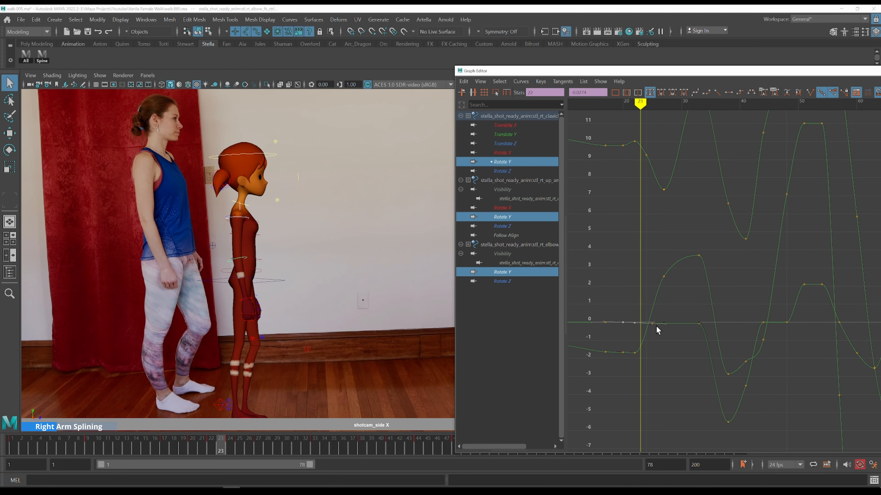
pyautogui.hotkey('alt', '.')
pyautogui.hotkey('alt', '.')
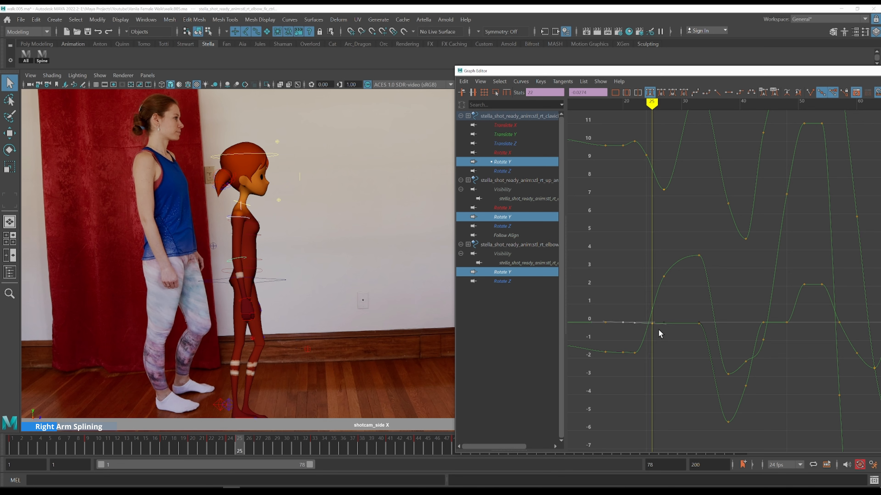
pyautogui.moveTo(662, 333); pyautogui.dragTo(648, 317)
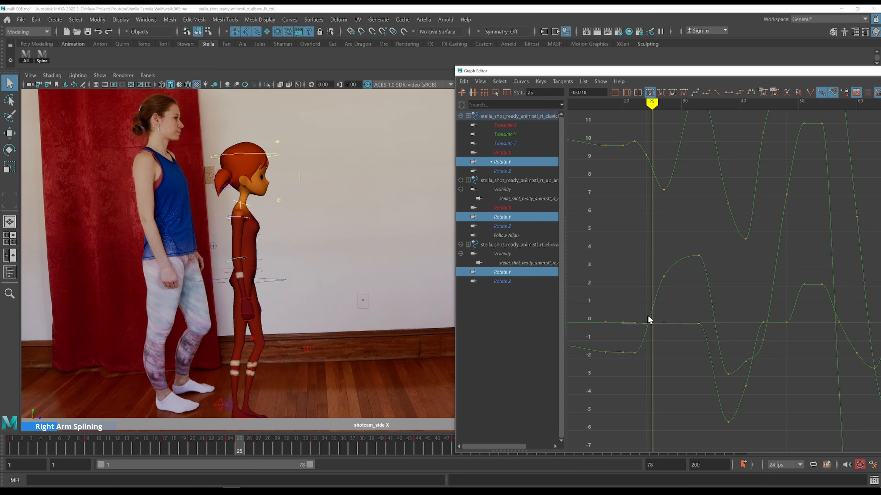
pyautogui.hotkey('alt', '.')
pyautogui.hotkey('alt', '.')
pyautogui.hotkey('alt', '.')
pyautogui.hotkey('alt', '.')
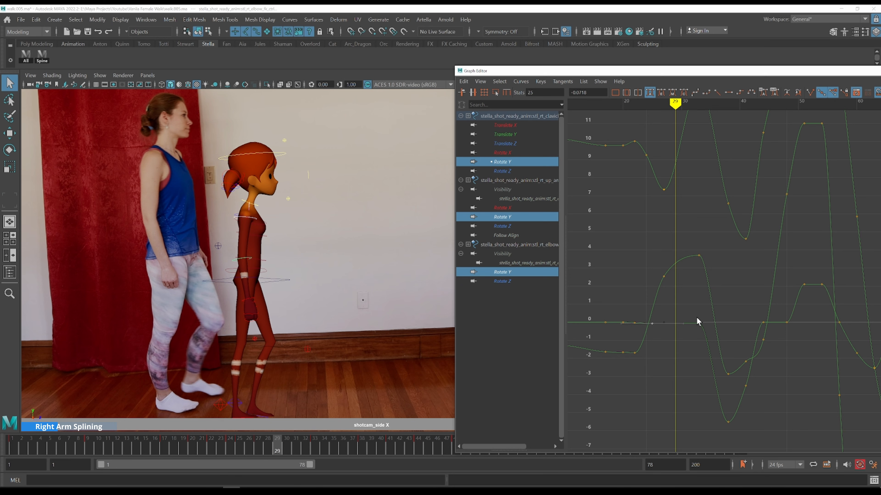
pyautogui.hotkey('alt', '.')
pyautogui.hotkey('ctrl', 'z')
pyautogui.hotkey('alt', '.')
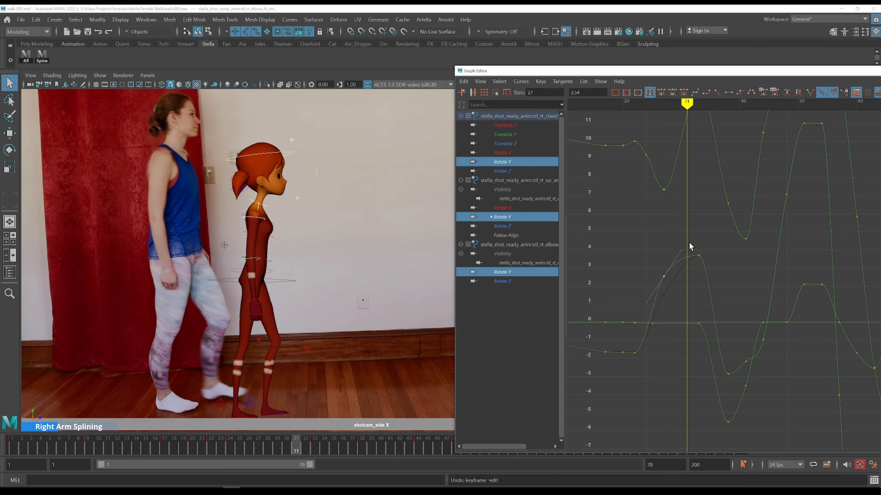
# Step through frames 27 to 31 and adjust the upper arm's Rotate Y key at frame 31, about 3.78
pyautogui.keyDown('alt'); pyautogui.moveTo(698, 206); pyautogui.dragTo(663, 264, button='middle'); pyautogui.keyUp('alt')
pyautogui.hotkey('alt', '.')
pyautogui.click(628, 250)
pyautogui.press('k')
pyautogui.click(622, 198)
pyautogui.hotkey('alt', '.')
pyautogui.hotkey('alt', '.')
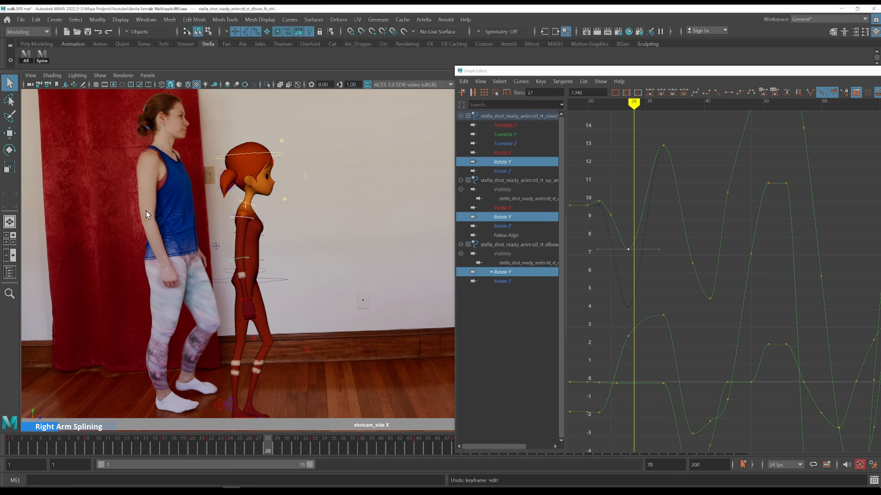
pyautogui.hotkey('alt', '.')
pyautogui.hotkey('alt', '.')
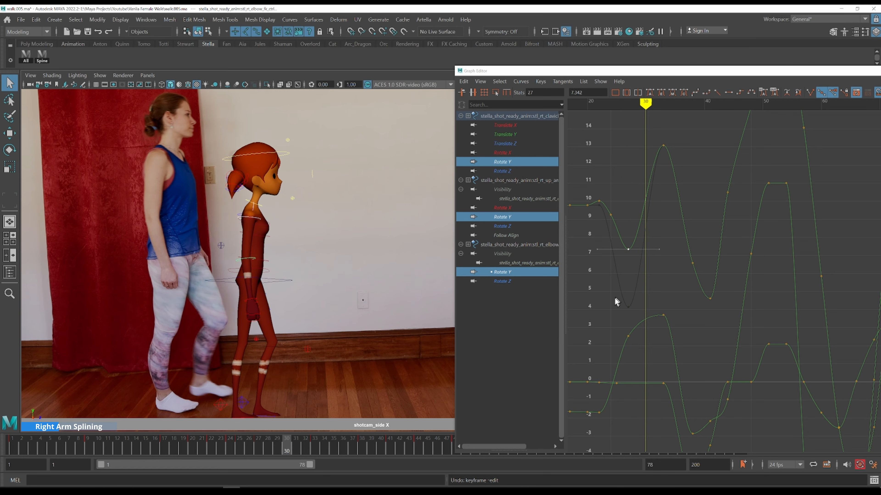
pyautogui.hotkey('alt', '.')
pyautogui.hotkey('alt', '.')
pyautogui.hotkey('alt', ',')
pyautogui.hotkey('alt', '.')
pyautogui.hotkey('alt', ',')
pyautogui.moveTo(653, 302); pyautogui.dragTo(672, 329)
pyautogui.keyDown('shift'); pyautogui.moveTo(692, 324); pyautogui.dragTo(680, 325, button='middle'); pyautogui.keyUp('shift')
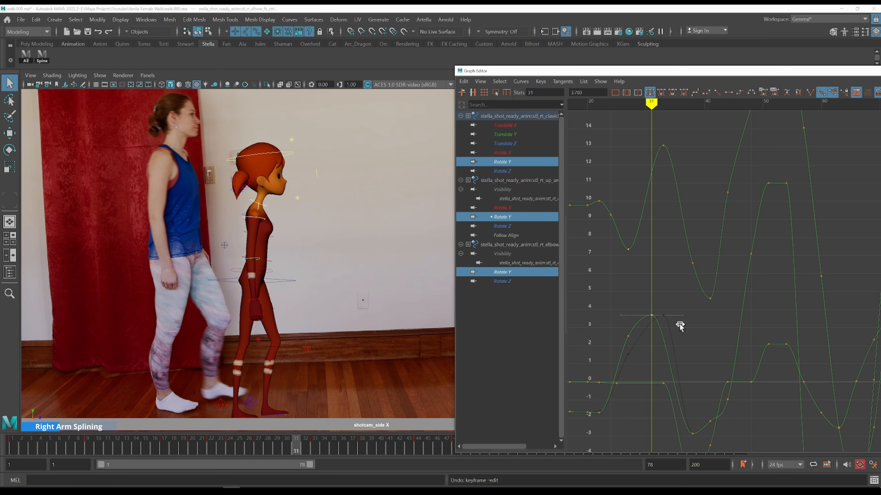
# Step back and forth through frames 27 to 33, comparing the arm chain pose with the reference footage
pyautogui.hotkey('alt', '.')
pyautogui.hotkey('alt', '.')
pyautogui.hotkey('alt', '.')
pyautogui.hotkey('alt', '.')
pyautogui.hotkey('alt', ',')
pyautogui.hotkey('alt', ',')
pyautogui.hotkey('alt', ',')
pyautogui.hotkey('alt', ',')
pyautogui.hotkey('alt', ',')
pyautogui.hotkey('alt', ',')
pyautogui.hotkey('alt', ',')
pyautogui.hotkey('alt', ',')
pyautogui.hotkey('alt', ',')
pyautogui.hotkey('alt', ',')
pyautogui.hotkey('alt', '.')
pyautogui.hotkey('alt', '.')
pyautogui.hotkey('alt', '.')
pyautogui.hotkey('alt', ',')
pyautogui.hotkey('alt', ',')
pyautogui.hotkey('alt', ',')
pyautogui.hotkey('alt', '.')
pyautogui.hotkey('alt', '.')
pyautogui.hotkey('alt', '.')
pyautogui.hotkey('alt', '.')
pyautogui.hotkey('alt', '.')
pyautogui.hotkey('alt', '.')
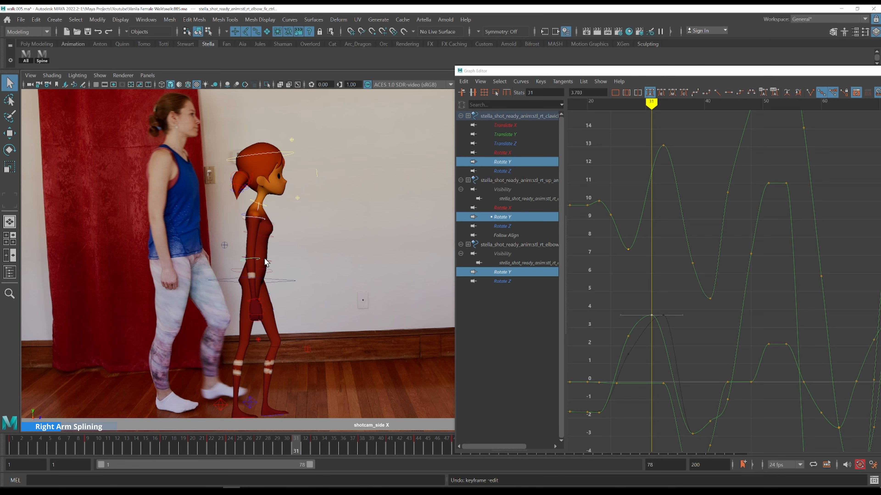
pyautogui.hotkey('alt', '.')
pyautogui.hotkey('alt', '.')
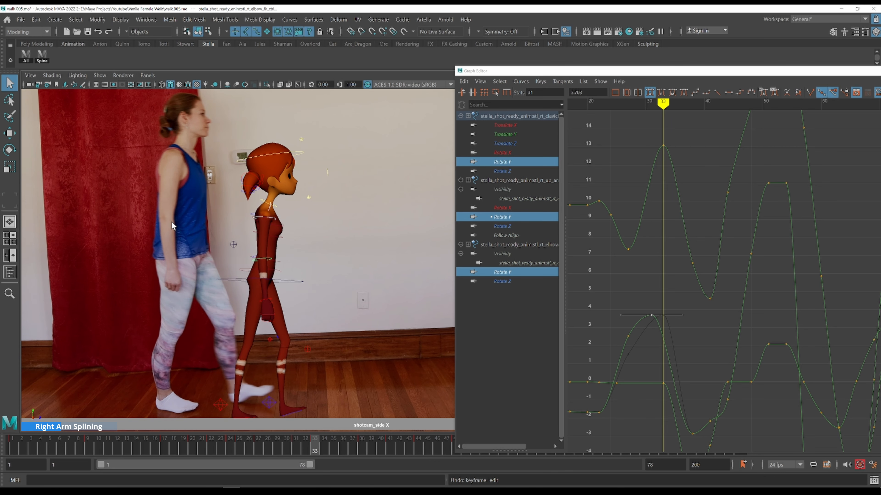
# Shift the elbow's Rotate Y peak key one frame later, to frame 34
pyautogui.hotkey('alt', '.')
pyautogui.hotkey('alt', ',')
pyautogui.hotkey('alt', '.')
pyautogui.moveTo(634, 118); pyautogui.dragTo(683, 175)
pyautogui.keyDown('shift'); pyautogui.moveTo(683, 175); pyautogui.dragTo(688, 173, button='middle'); pyautogui.keyUp('shift')
# Step through frames 33 to 37, checking the elbow bend against the reference
pyautogui.hotkey('alt', '.')
pyautogui.hotkey('alt', ',')
pyautogui.hotkey('alt', '.')
pyautogui.hotkey('alt', '.')
pyautogui.hotkey('alt', ',')
pyautogui.hotkey('alt', ',')
pyautogui.hotkey('alt', '.')
pyautogui.hotkey('alt', '.')
pyautogui.hotkey('alt', '.')
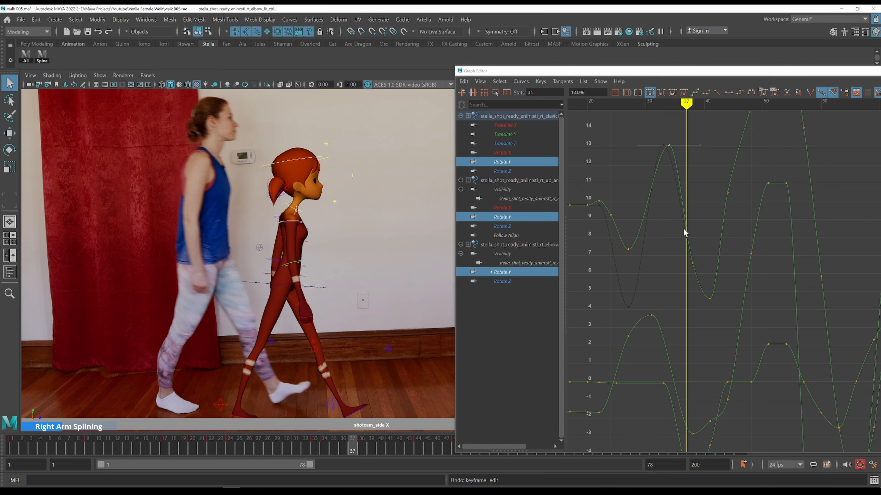
pyautogui.hotkey('alt', '.')
# Scrub frames 29 to 34 and inspect the clavicle's Rotate Y key at frame 33
pyautogui.keyDown('alt'); pyautogui.moveTo(728, 247); pyautogui.dragTo(716, 256, button='right'); pyautogui.keyUp('alt')
pyautogui.press('k')
pyautogui.moveTo(649, 256); pyautogui.dragTo(623, 251)
pyautogui.hotkey('alt', ',')
pyautogui.hotkey('alt', ',')
pyautogui.hotkey('alt', ',')
pyautogui.hotkey('alt', ',')
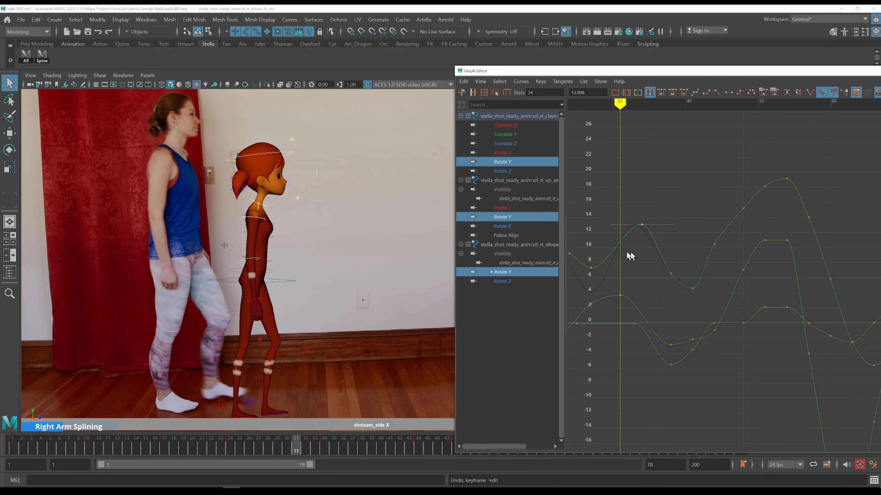
pyautogui.hotkey('alt', '.')
pyautogui.hotkey('alt', '.')
pyautogui.hotkey('alt', '.')
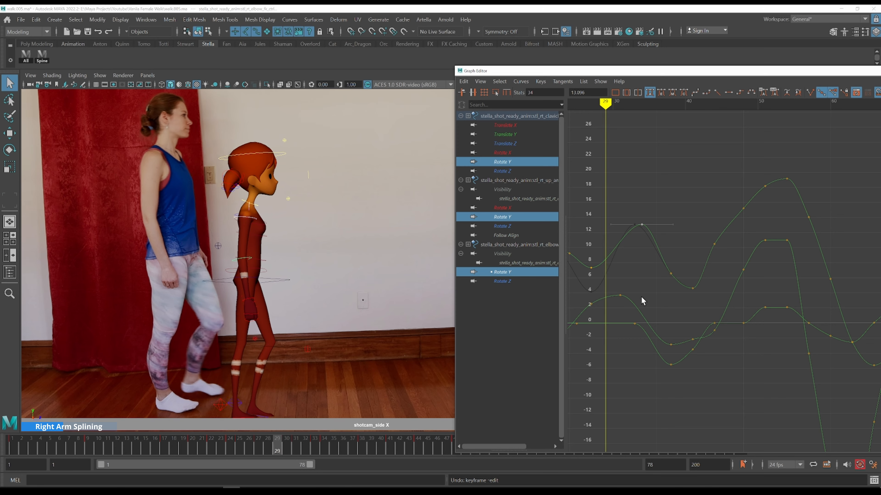
pyautogui.keyDown('alt'); pyautogui.moveTo(643, 299); pyautogui.dragTo(693, 255, button='middle'); pyautogui.keyUp('alt')
pyautogui.moveTo(691, 281); pyautogui.dragTo(691, 279)
# Adjust the clavicle's Rotate Y keys between frames 25 and 31
pyautogui.hotkey('alt', ',')
pyautogui.hotkey('alt', ',')
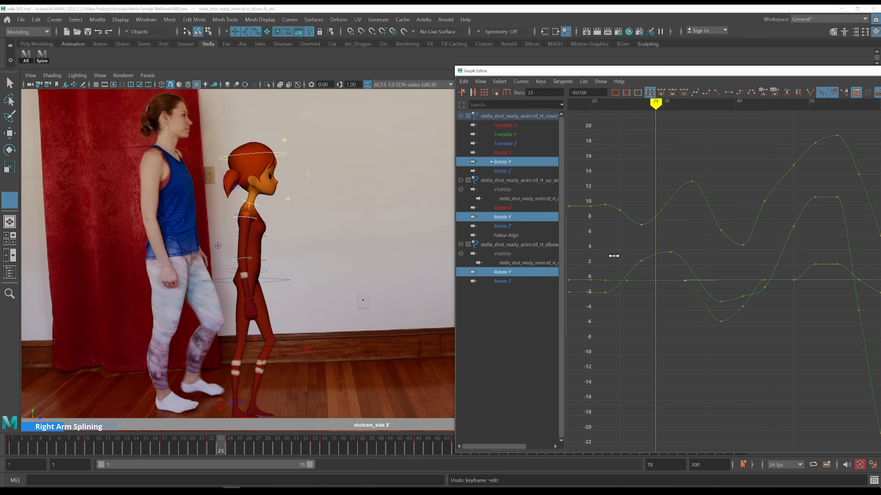
pyautogui.press('k')
pyautogui.click(613, 255)
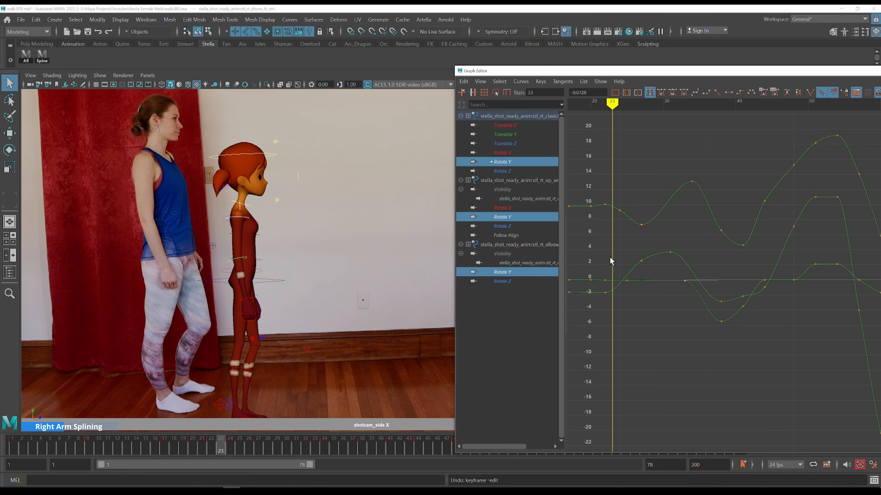
pyautogui.hotkey('alt', '.')
pyautogui.hotkey('alt', '.')
pyautogui.hotkey('alt', '.')
pyautogui.hotkey('alt', '.')
pyautogui.hotkey('alt', '.')
pyautogui.click(628, 280)
pyautogui.hotkey('alt', '.')
pyautogui.hotkey('alt', '.')
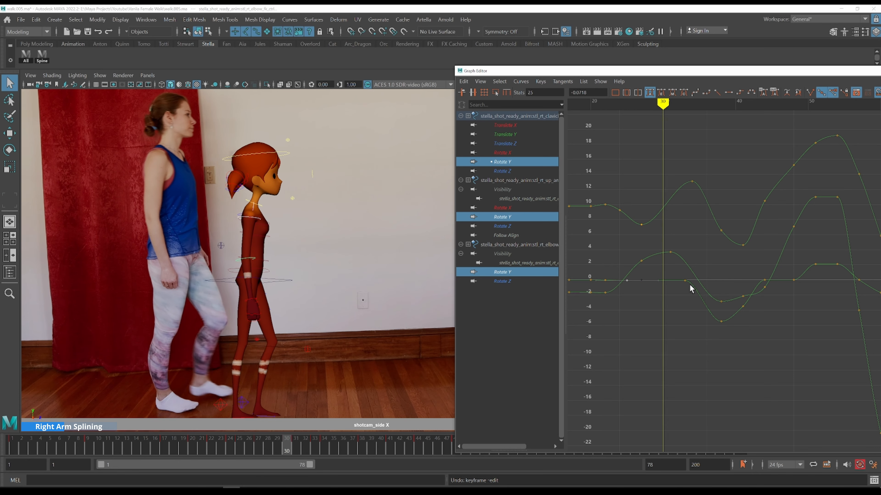
pyautogui.hotkey('alt', '.')
pyautogui.keyDown('shift'); pyautogui.moveTo(699, 266); pyautogui.dragTo(689, 244, button='middle'); pyautogui.keyUp('shift')
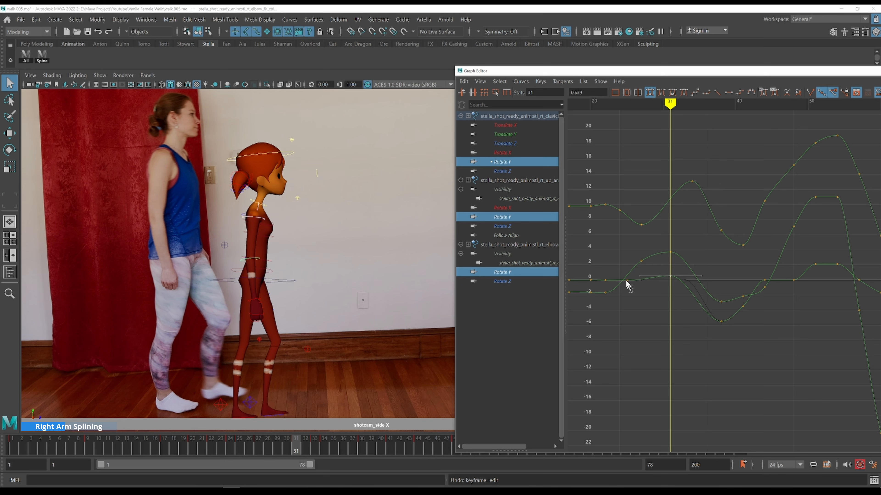
pyautogui.keyDown('shift'); pyautogui.moveTo(648, 266); pyautogui.dragTo(603, 239, button='middle'); pyautogui.keyUp('shift')
pyautogui.press('k')
# Step forward through frames 32 to 38, comparing the arm swing with the reference
pyautogui.hotkey('alt', '.')
pyautogui.hotkey('alt', '.')
pyautogui.hotkey('alt', '.')
pyautogui.hotkey('alt', '.')
pyautogui.hotkey('alt', '.')
pyautogui.hotkey('alt', '.')
pyautogui.hotkey('alt', '.')
pyautogui.hotkey('alt', '.')
pyautogui.hotkey('alt', '.')
pyautogui.hotkey('alt', '.')
pyautogui.hotkey('alt', '.')
pyautogui.hotkey('alt', '.')
pyautogui.hotkey('alt', '.')
pyautogui.hotkey('alt', '.')
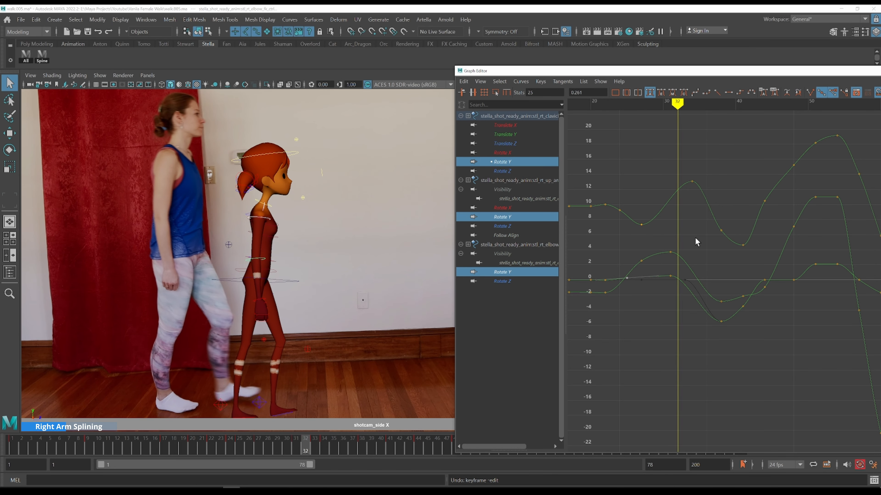
pyautogui.hotkey('alt', '.')
pyautogui.keyDown('alt'); pyautogui.moveTo(703, 242); pyautogui.dragTo(629, 222, button='middle'); pyautogui.keyUp('alt')
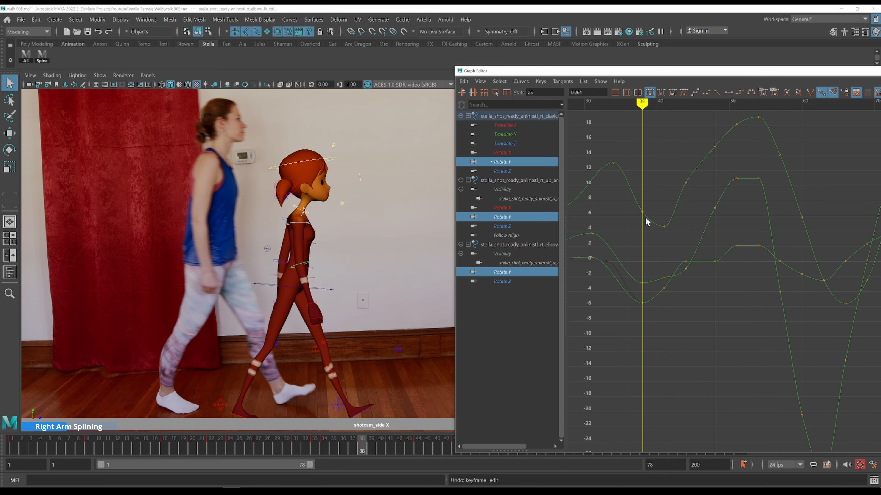
pyautogui.hotkey('alt', '.')
# Step through frames 38 to 45, comparing the arm chain with the reference footage
pyautogui.hotkey('alt', '.')
pyautogui.hotkey('alt', '.')
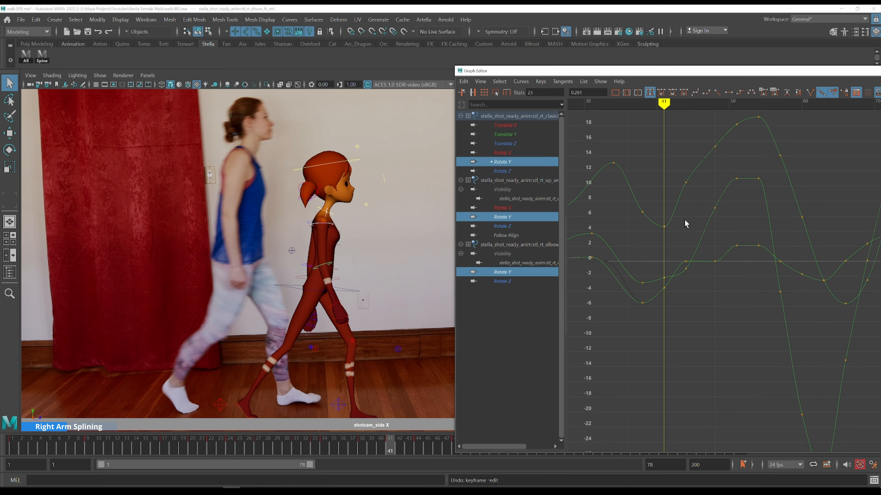
# Try to adjust the upper arm's Rotate Y key at frame 38
pyautogui.press('k')
pyautogui.click(643, 205)
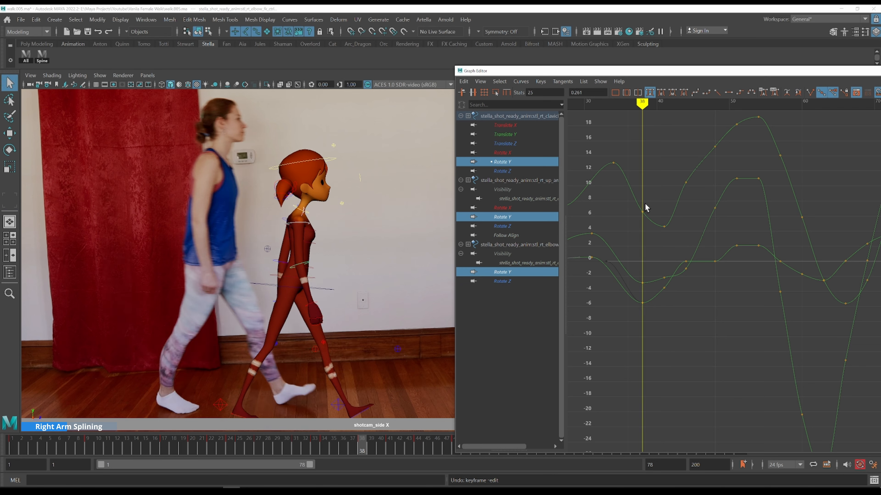
pyautogui.keyDown('shift'); pyautogui.moveTo(656, 270); pyautogui.dragTo(650, 265, button='middle'); pyautogui.keyUp('shift')
pyautogui.hotkey('ctrl', 'z')
pyautogui.hotkey('alt', '.')
pyautogui.hotkey('alt', '.')
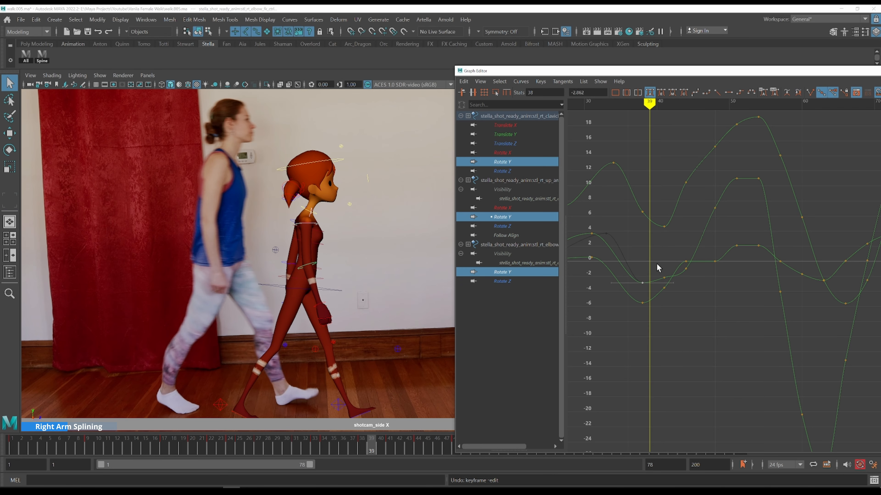
pyautogui.hotkey('alt', '.')
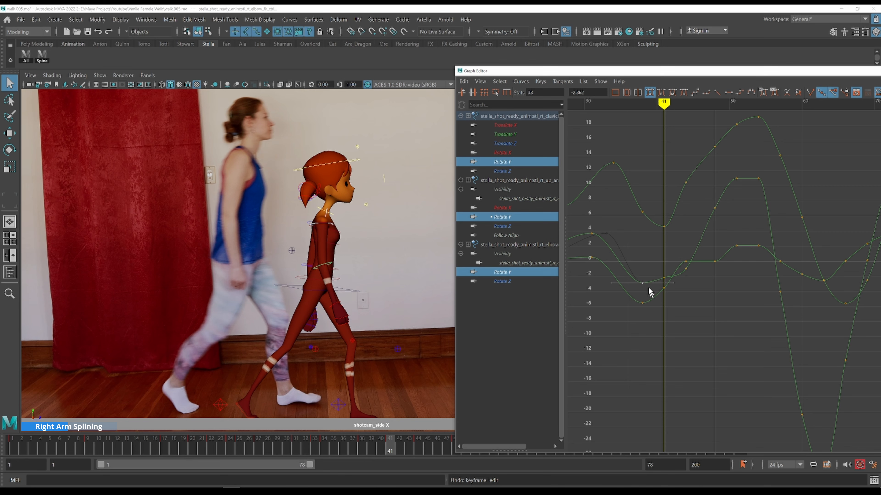
pyautogui.press('k')
pyautogui.click(637, 256)
pyautogui.hotkey('alt', '.')
pyautogui.hotkey('alt', '.')
pyautogui.hotkey('alt', '.')
pyautogui.hotkey('alt', '.')
pyautogui.hotkey('alt', '.')
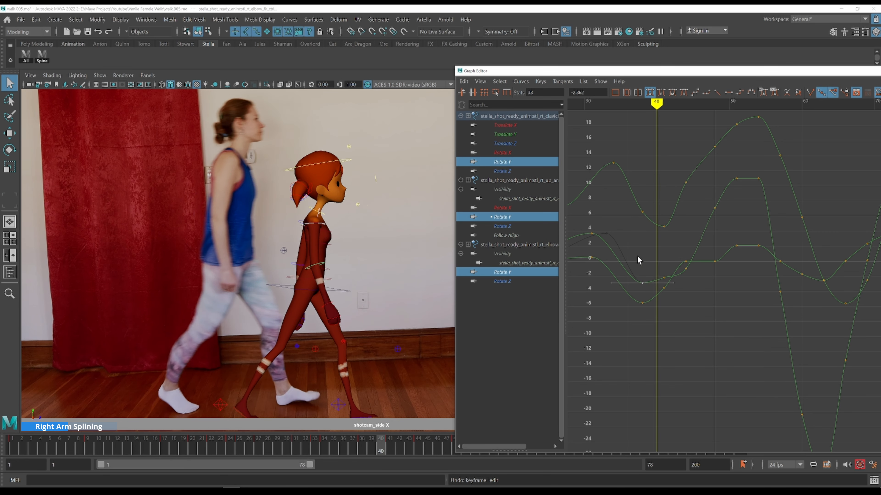
pyautogui.hotkey('alt', ',')
pyautogui.hotkey('alt', ',')
pyautogui.hotkey('alt', ',')
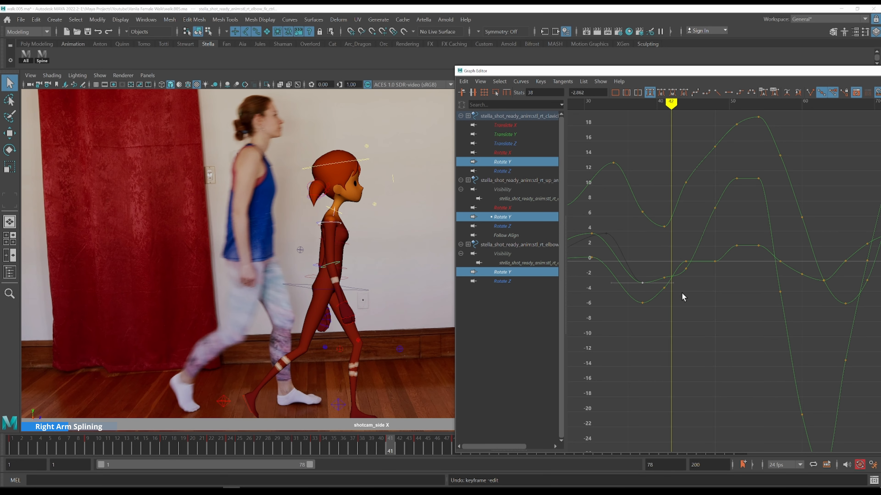
pyautogui.hotkey('alt', '.')
pyautogui.hotkey('alt', '.')
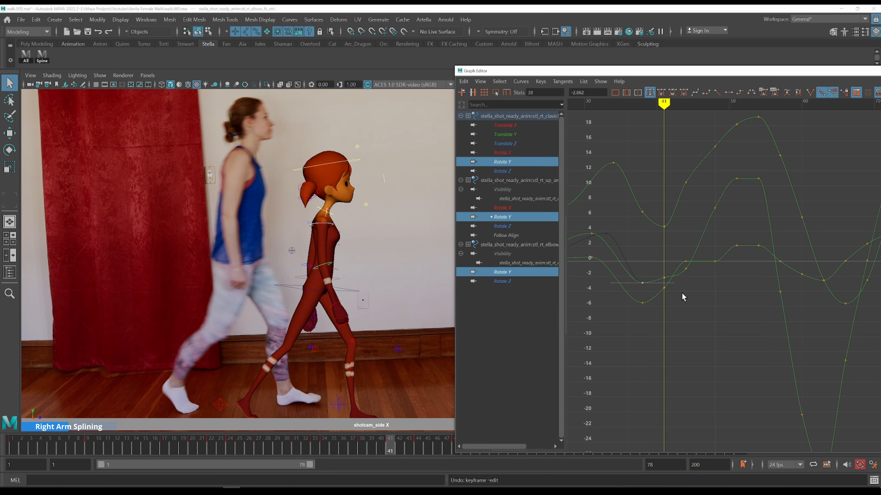
pyautogui.hotkey('alt', '.')
pyautogui.hotkey('alt', '.')
pyautogui.hotkey('alt', '.')
pyautogui.hotkey('alt', '.')
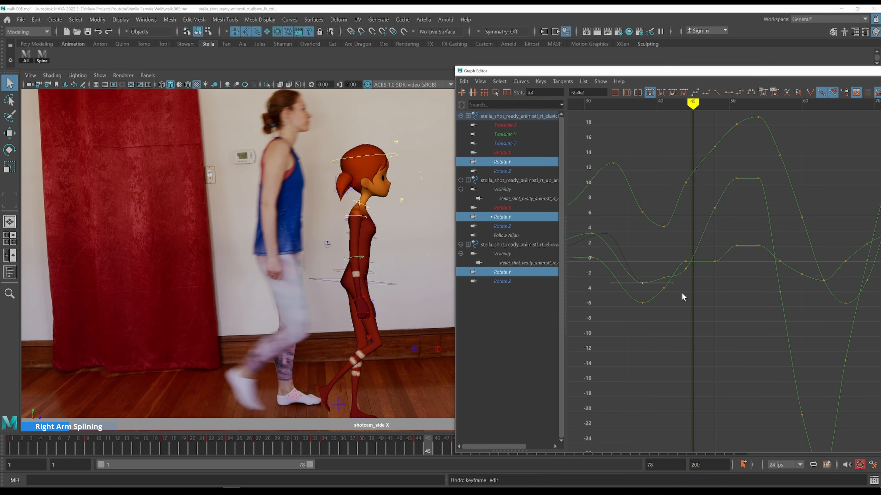
pyautogui.hotkey('alt', ',')
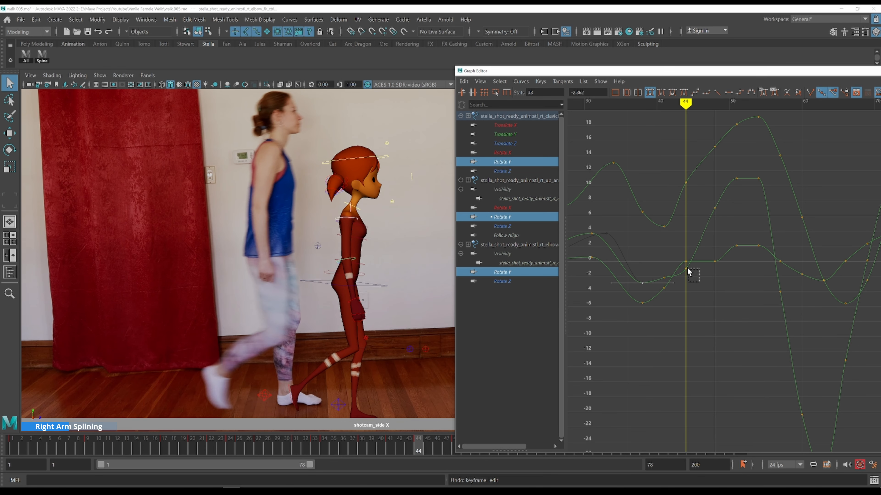
# Raise the upper arm's Rotate Y key at frame 44 to about 2.18
pyautogui.keyDown('shift'); pyautogui.moveTo(692, 292); pyautogui.dragTo(692, 269, button='middle'); pyautogui.keyUp('shift')
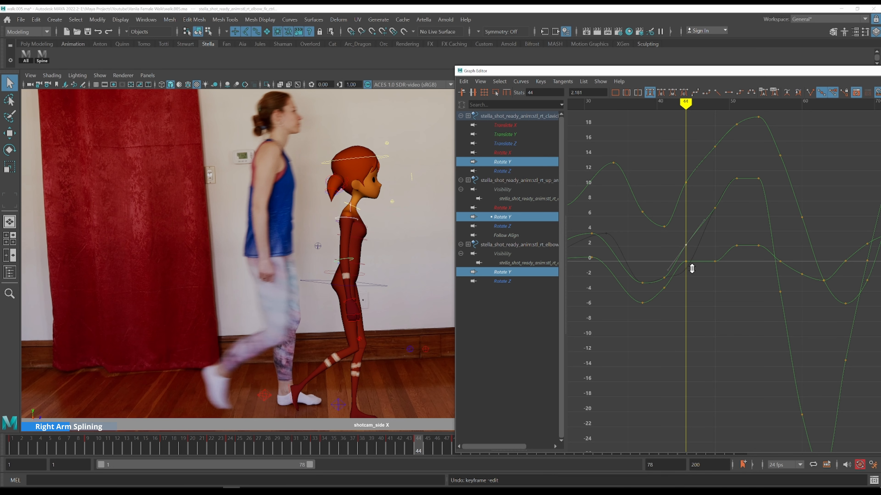
pyautogui.moveTo(717, 292)
pyautogui.keyDown('alt'); pyautogui.mouseDown(button='middle')
pyautogui.moveTo(693, 305)
pyautogui.moveTo(709, 304)
pyautogui.mouseUp(button='middle'); pyautogui.keyUp('alt')
pyautogui.hotkey('alt', '.')
pyautogui.hotkey('alt', '.')
pyautogui.hotkey('alt', '.')
pyautogui.hotkey('alt', '.')
pyautogui.hotkey('alt', '.')
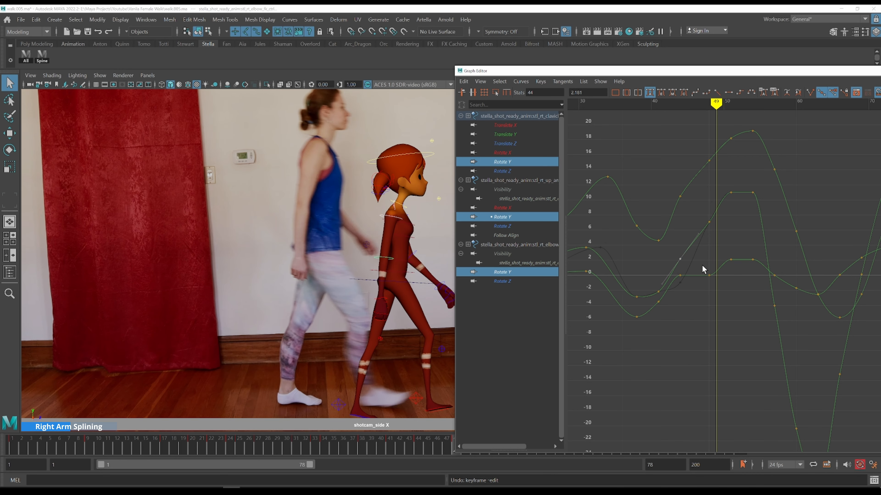
# Delete the clavicle's Rotate Y key around frame 48
pyautogui.hotkey('alt', ',')
pyautogui.moveTo(702, 266); pyautogui.dragTo(724, 304)
pyautogui.press('Delete')
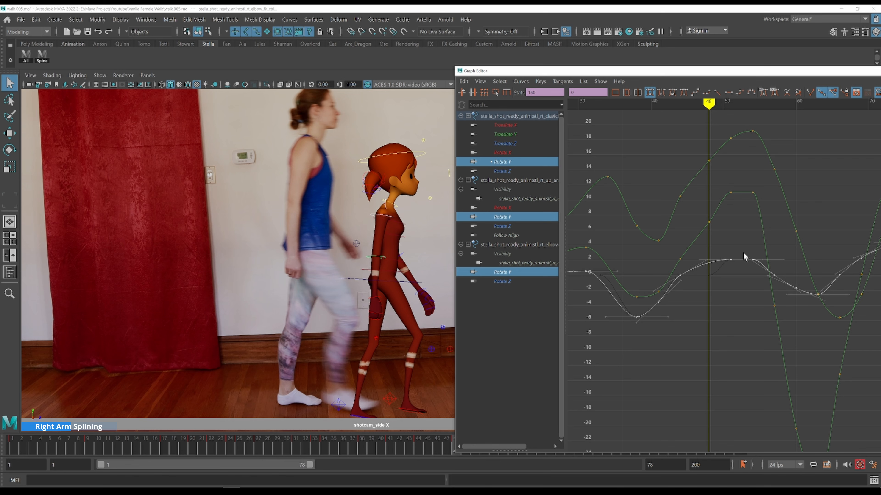
# Scrub and step through frames 48 to 51, checking the arm against the reference
pyautogui.hotkey('alt', '.')
pyautogui.hotkey('alt', '.')
pyautogui.hotkey('alt', '.')
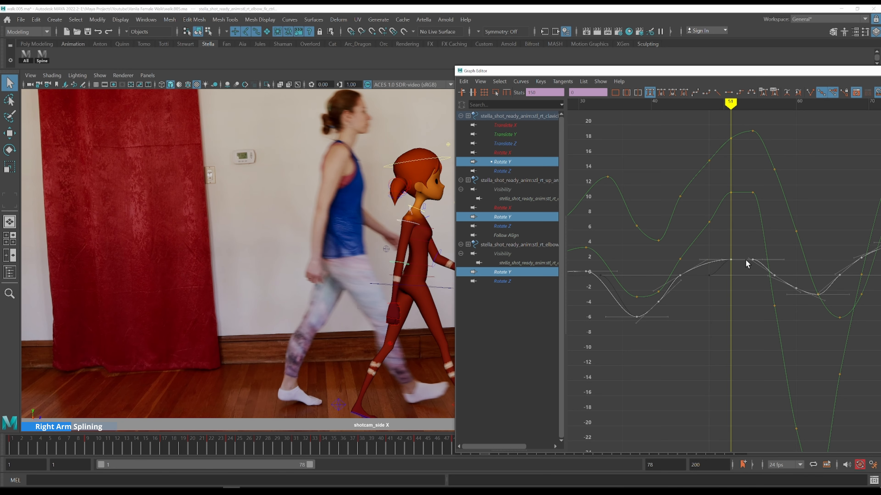
pyautogui.press('k')
pyautogui.moveTo(690, 207); pyautogui.dragTo(681, 207)
pyautogui.hotkey('alt', '.')
pyautogui.hotkey('alt', '.')
pyautogui.hotkey('alt', '.')
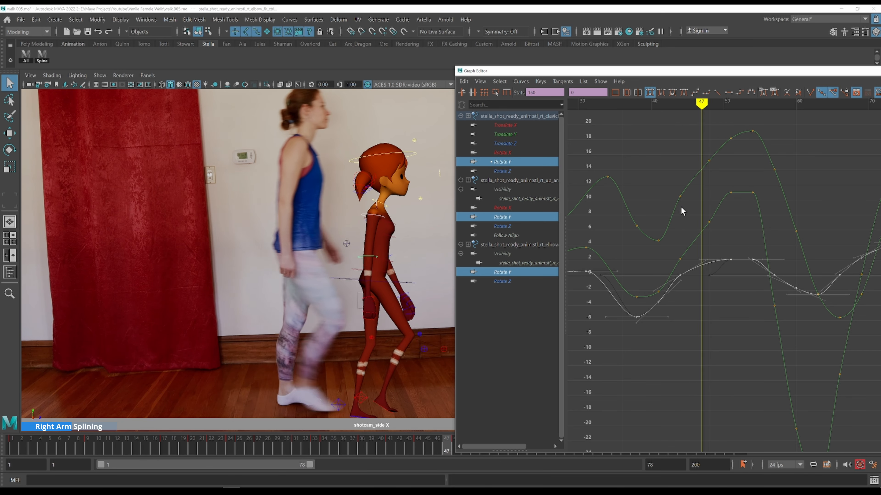
pyautogui.hotkey('alt', '.')
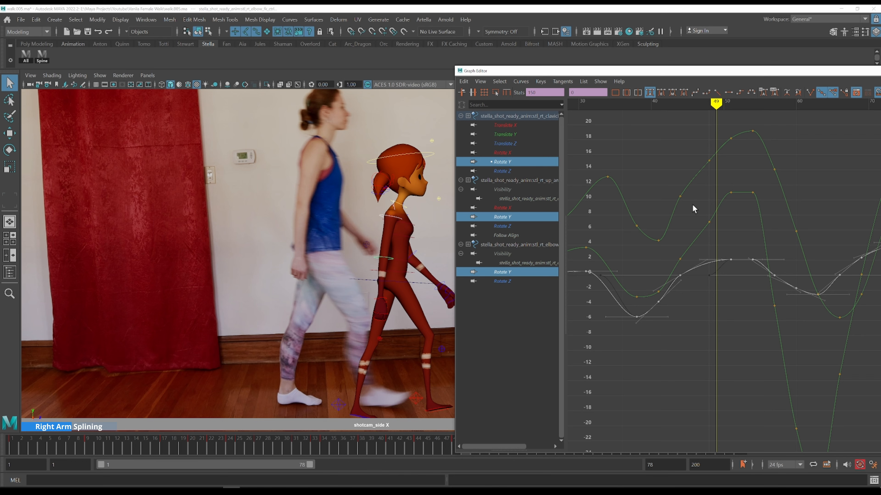
# Raise the upper arm's Rotate Y key at frame 48 to about 9.44
pyautogui.click(709, 222)
pyautogui.keyDown('shift'); pyautogui.moveTo(735, 243); pyautogui.dragTo(734, 221, button='middle'); pyautogui.keyUp('shift')
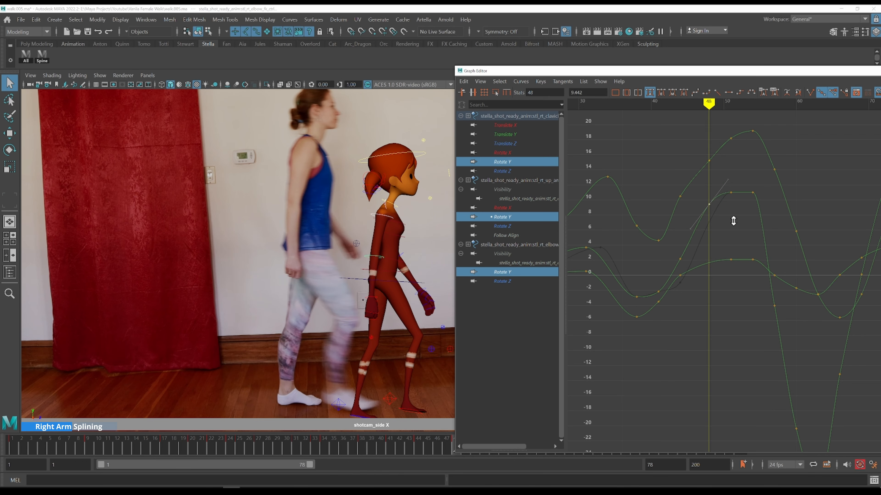
pyautogui.hotkey('alt', '.')
pyautogui.hotkey('alt', '.')
pyautogui.hotkey('alt', '.')
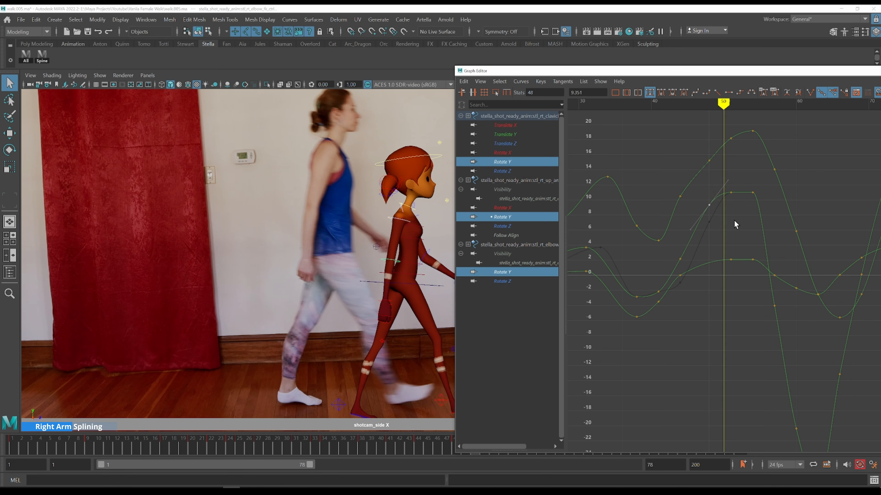
# Toggle between neighbouring frames around frame 50 to compare the arm with the reference
pyautogui.hotkey('alt', '.')
pyautogui.hotkey('alt', ',')
pyautogui.hotkey('alt', '.')
pyautogui.hotkey('alt', ',')
pyautogui.hotkey('alt', '.')
pyautogui.hotkey('alt', ',')
pyautogui.hotkey('alt', '.')
pyautogui.hotkey('alt', ',')
pyautogui.hotkey('alt', '.')
# Inspect the upper arm and clavicle Rotate Y keys at frame 52 and hide the elbow's Rotate Y curve
pyautogui.click(730, 192)
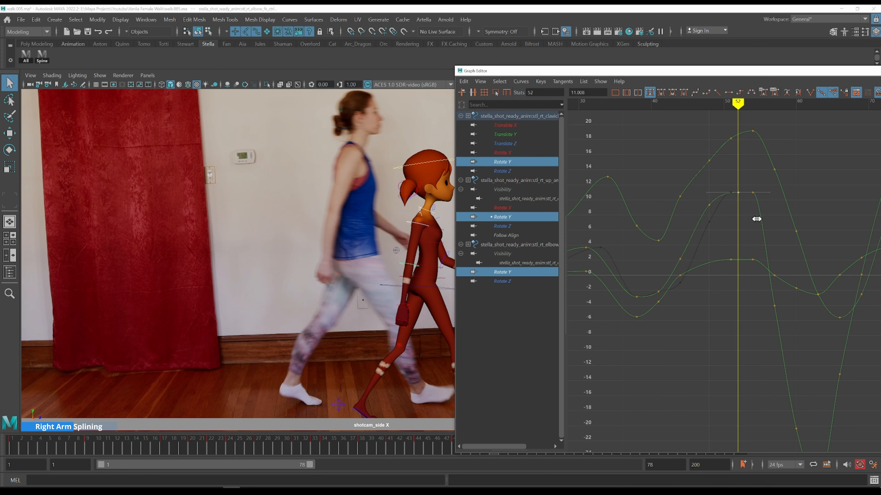
pyautogui.click(730, 259)
pyautogui.hotkey('alt', '.')
pyautogui.hotkey('alt', ',')
pyautogui.hotkey('alt', '.')
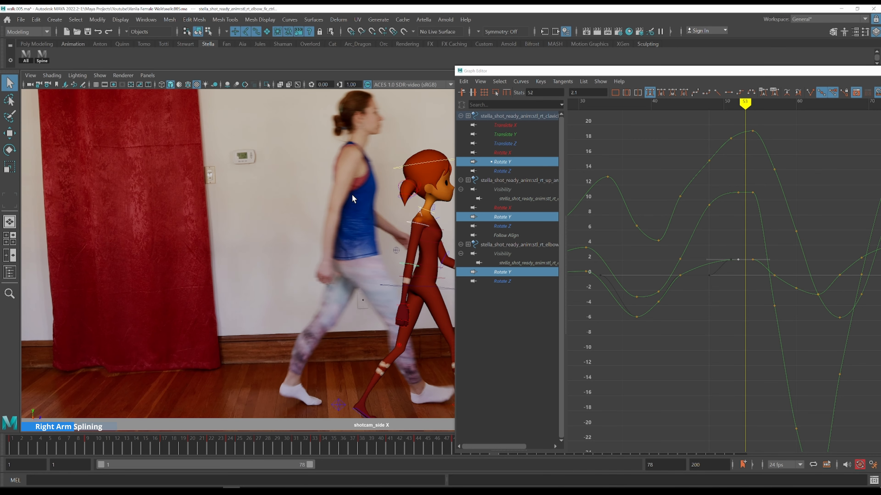
pyautogui.keyDown('alt'); pyautogui.moveTo(773, 184); pyautogui.dragTo(699, 182, button='middle'); pyautogui.keyUp('alt')
pyautogui.keyDown('alt'); pyautogui.keyDown('shift'); pyautogui.moveTo(726, 194); pyautogui.dragTo(729, 207, button='right'); pyautogui.keyUp('shift'); pyautogui.keyUp('alt')
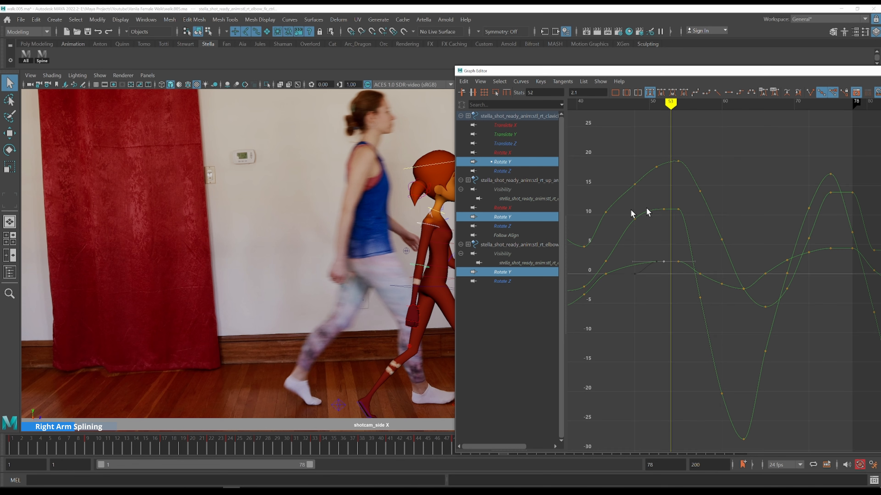
pyautogui.keyDown('ctrl'); pyautogui.click(515, 274); pyautogui.keyUp('ctrl')
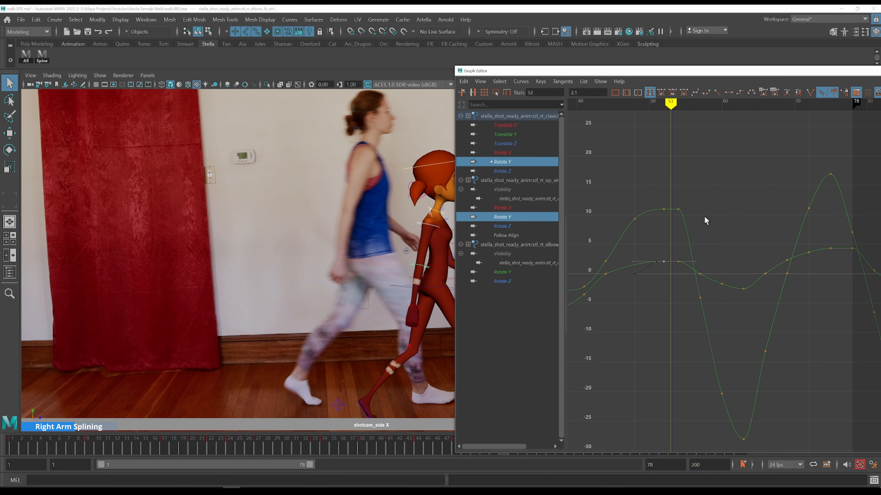
pyautogui.keyDown('alt'); pyautogui.moveTo(333, 205); pyautogui.dragTo(138, 191, button='middle'); pyautogui.keyUp('alt')
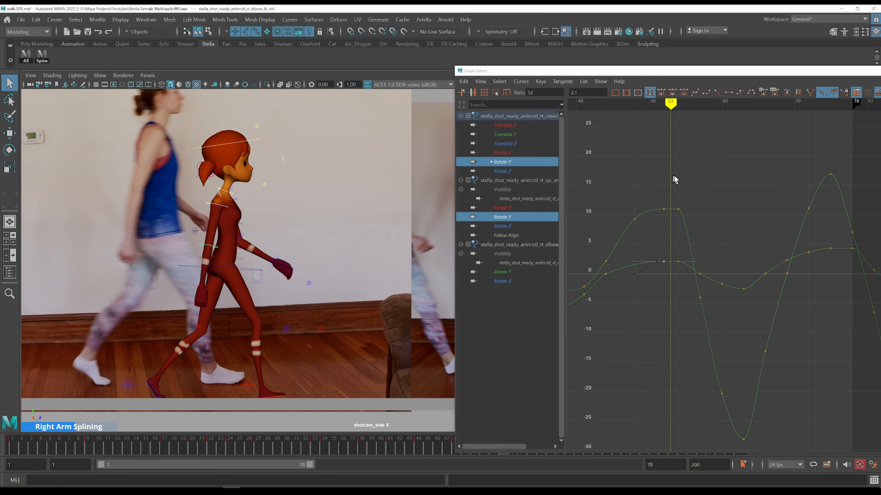
pyautogui.hotkey('alt', ',')
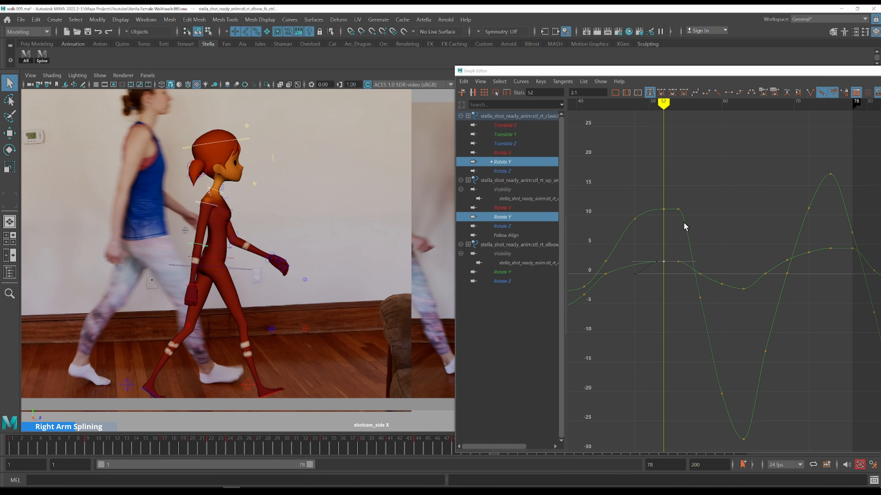
# Lower the upper arm's Rotate Y key at frame 54 to about 8.67
pyautogui.moveTo(673, 251); pyautogui.dragTo(683, 278)
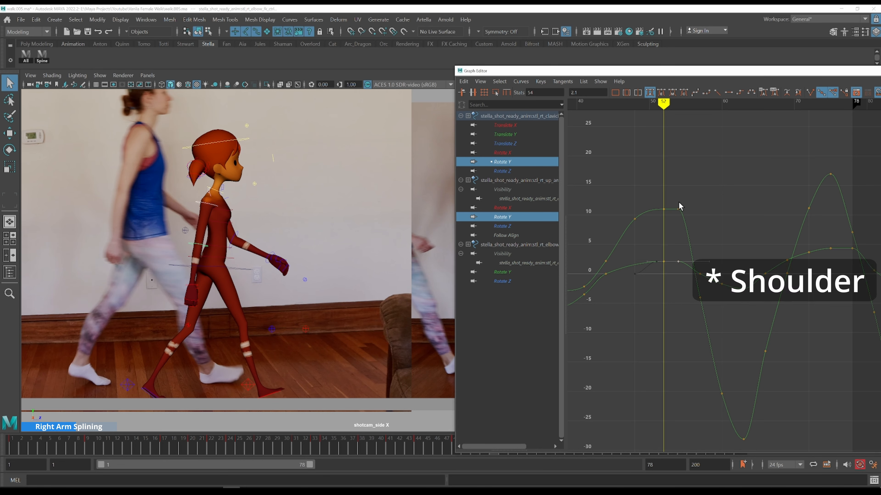
pyautogui.hotkey('alt', '.')
pyautogui.hotkey('alt', '.')
pyautogui.moveTo(685, 202); pyautogui.dragTo(673, 217)
pyautogui.keyDown('shift'); pyautogui.moveTo(712, 189); pyautogui.dragTo(712, 199, button='middle'); pyautogui.keyUp('shift')
pyautogui.press('a')
pyautogui.keyDown('alt'); pyautogui.keyDown('shift'); pyautogui.moveTo(741, 207); pyautogui.dragTo(744, 213, button='right'); pyautogui.keyUp('shift'); pyautogui.keyUp('alt')
pyautogui.keyDown('alt'); pyautogui.moveTo(758, 226); pyautogui.dragTo(663, 160, button='middle'); pyautogui.keyUp('alt')
# Play back the animation and step through frames around 62 to review the arm motion
pyautogui.press('k')
pyautogui.click(613, 178)
pyautogui.hotkey('alt', 'v')
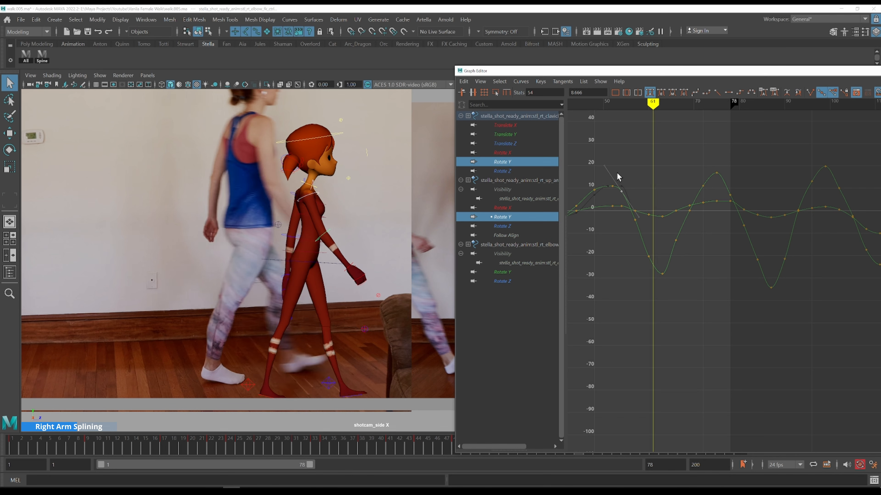
pyautogui.keyDown('alt'); pyautogui.moveTo(361, 198); pyautogui.dragTo(255, 228, button='middle'); pyautogui.keyUp('alt')
pyautogui.hotkey('alt', '.')
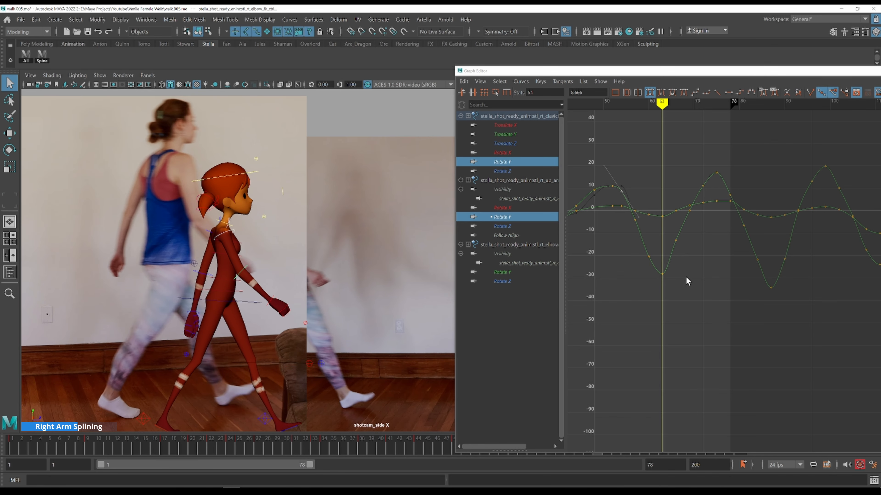
pyautogui.hotkey('alt', '.')
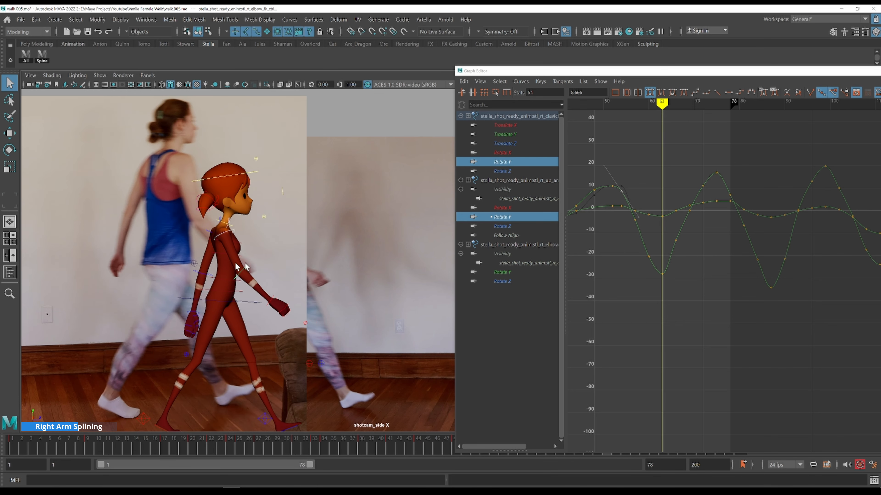
# Raise the upper arm's Rotate Y key at frame 64 to about -11.73
pyautogui.moveTo(687, 284); pyautogui.dragTo(649, 259)
pyautogui.keyDown('shift'); pyautogui.moveTo(668, 290); pyautogui.dragTo(677, 289, button='middle'); pyautogui.keyUp('shift')
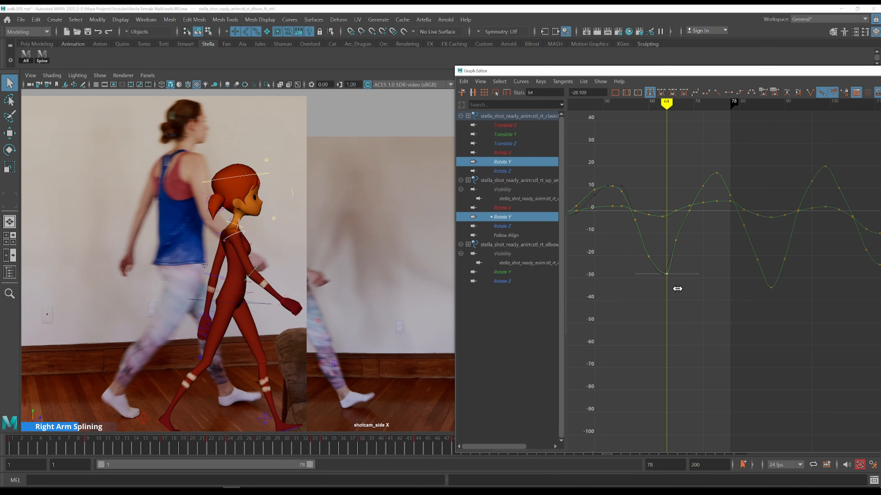
pyautogui.press('k')
pyautogui.click(650, 248)
pyautogui.hotkey('alt', '.')
pyautogui.hotkey('alt', '.')
pyautogui.hotkey('alt', '.')
pyautogui.hotkey('alt', '.')
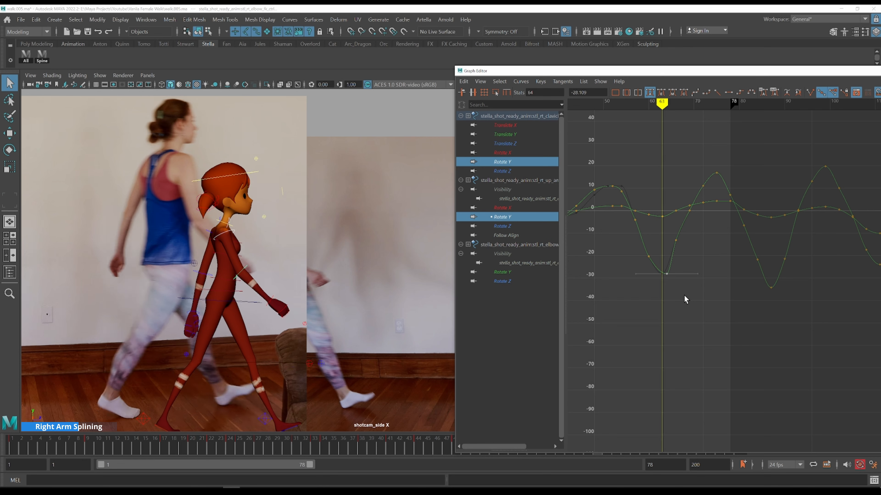
pyautogui.moveTo(685, 299); pyautogui.dragTo(663, 272)
pyautogui.keyDown('shift'); pyautogui.moveTo(690, 329); pyautogui.dragTo(682, 290, button='middle'); pyautogui.keyUp('shift')
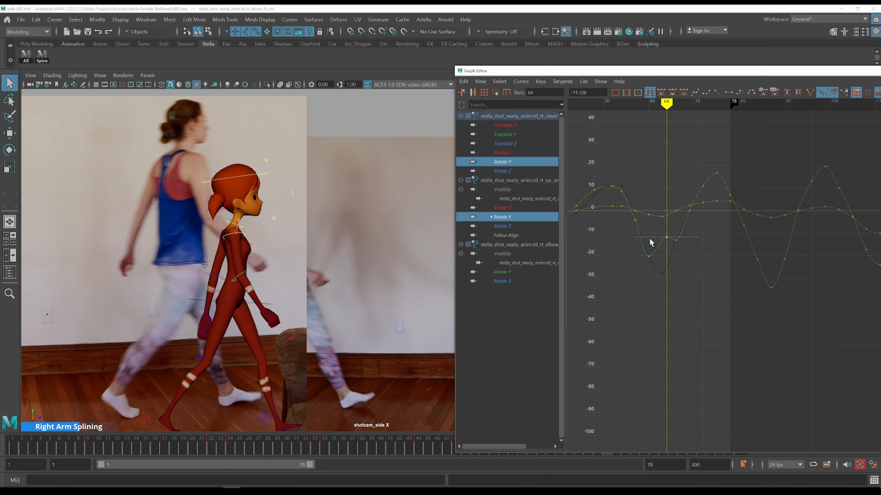
# Raise the upper arm's Rotate Y key at frame 60 to about -7.87
pyautogui.press('k')
pyautogui.click(649, 240)
pyautogui.moveTo(669, 289); pyautogui.dragTo(629, 247)
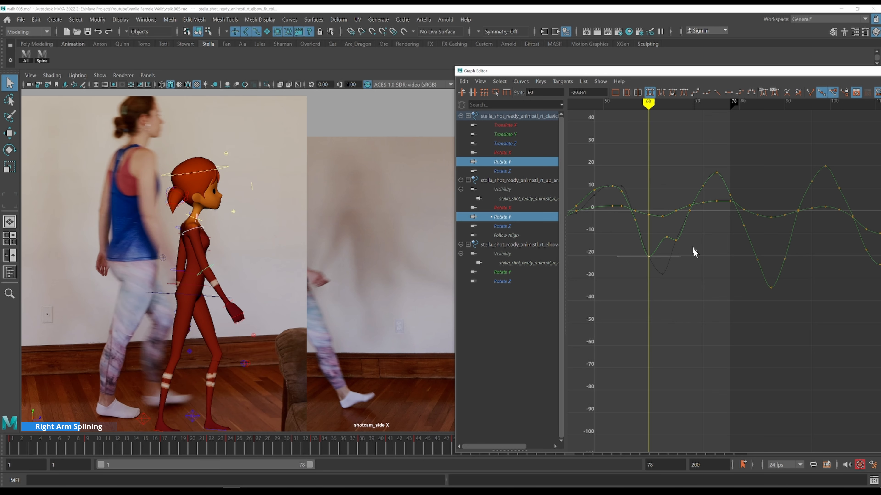
pyautogui.keyDown('shift'); pyautogui.moveTo(681, 272); pyautogui.dragTo(684, 241, button='middle'); pyautogui.keyUp('shift')
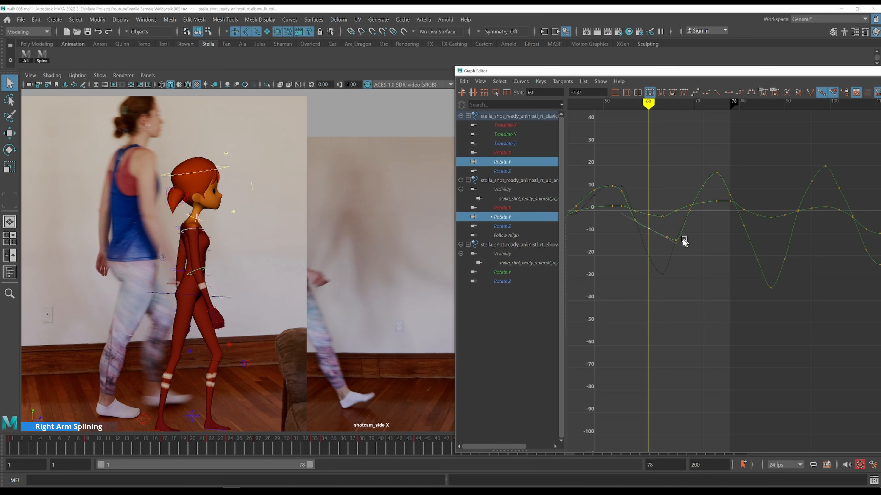
# Delete an extra upper arm Rotate Y key just before frame 60 and save the scene
pyautogui.moveTo(628, 230); pyautogui.dragTo(637, 214)
pyautogui.press('Delete')
pyautogui.hotkey('ctrl', 's')
# Delete an extra clavicle Rotate Y key around frame 66 to smooth its curve
pyautogui.click(643, 273)
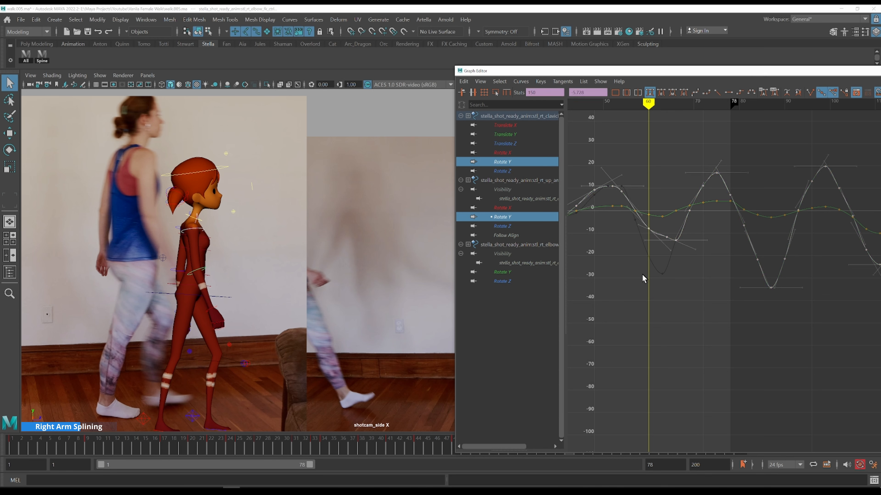
pyautogui.click(642, 274)
pyautogui.moveTo(650, 222); pyautogui.dragTo(651, 222)
pyautogui.keyDown('alt'); pyautogui.keyDown('shift'); pyautogui.moveTo(671, 272); pyautogui.dragTo(670, 256, button='right'); pyautogui.keyUp('shift'); pyautogui.keyUp('alt')
pyautogui.keyDown('alt'); pyautogui.moveTo(672, 226); pyautogui.dragTo(688, 269, button='middle'); pyautogui.keyUp('alt')
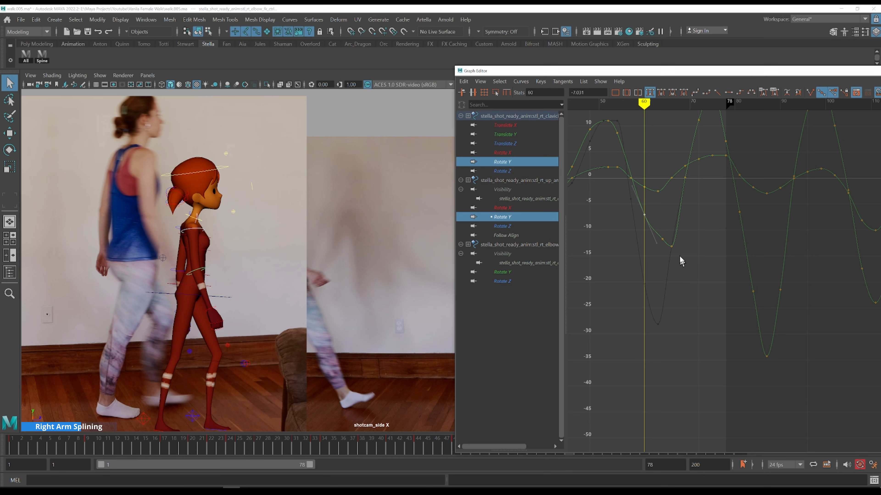
pyautogui.click(652, 239)
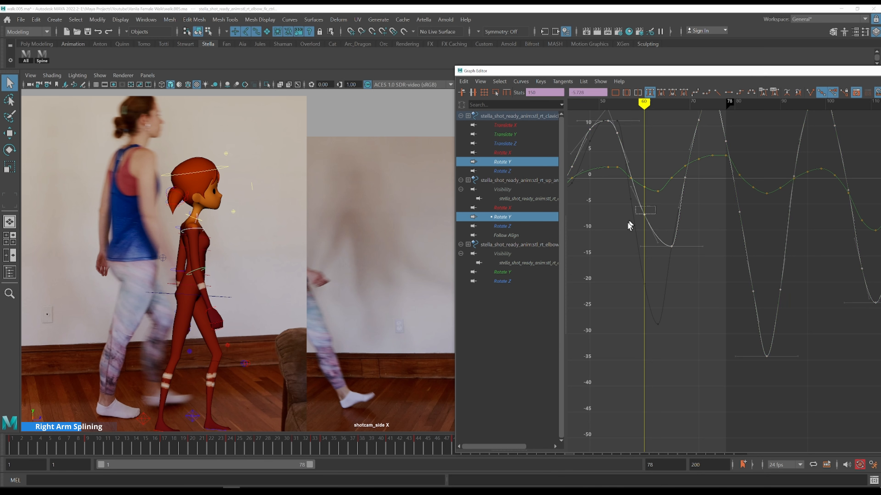
pyautogui.click(643, 213)
pyautogui.scroll(-3, 677, 265)
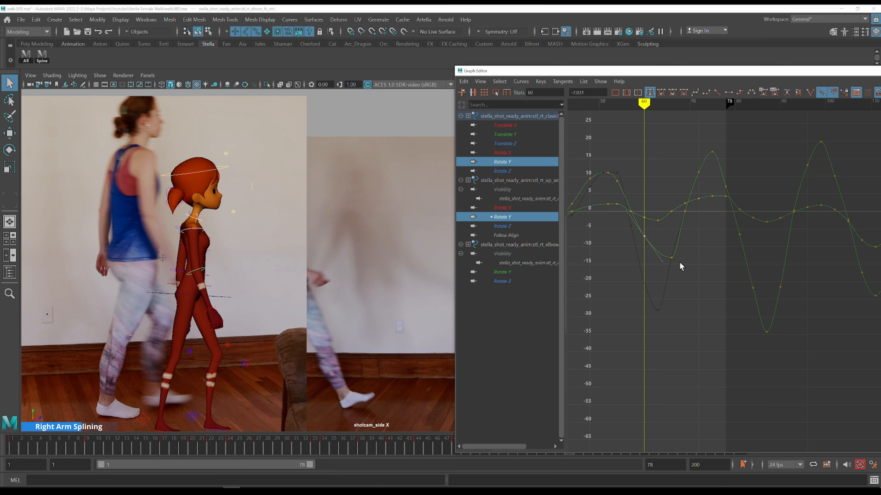
pyautogui.keyDown('alt'); pyautogui.moveTo(659, 195); pyautogui.dragTo(685, 232, button='middle'); pyautogui.keyUp('alt')
pyautogui.keyDown('alt'); pyautogui.keyDown('shift'); pyautogui.moveTo(687, 236); pyautogui.dragTo(709, 227, button='right'); pyautogui.keyUp('shift'); pyautogui.keyUp('alt')
pyautogui.keyDown('alt'); pyautogui.moveTo(689, 212); pyautogui.dragTo(682, 276, button='middle'); pyautogui.keyUp('alt')
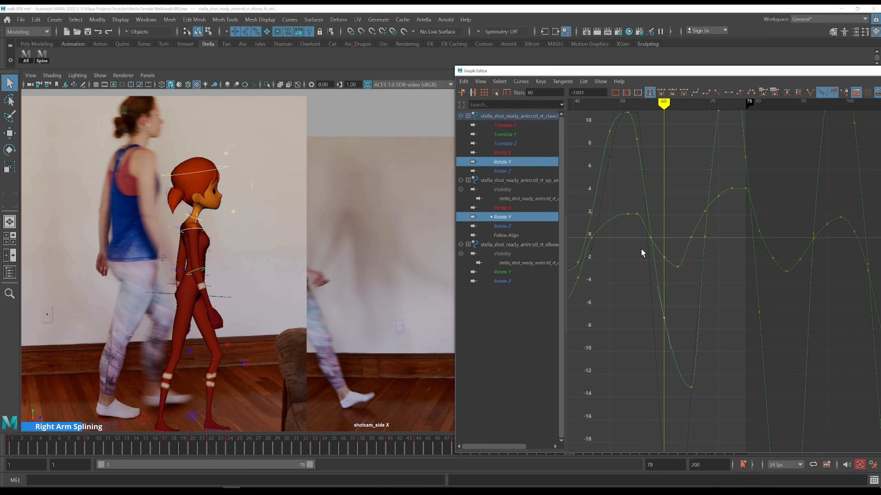
pyautogui.click(662, 239)
pyautogui.press('.')
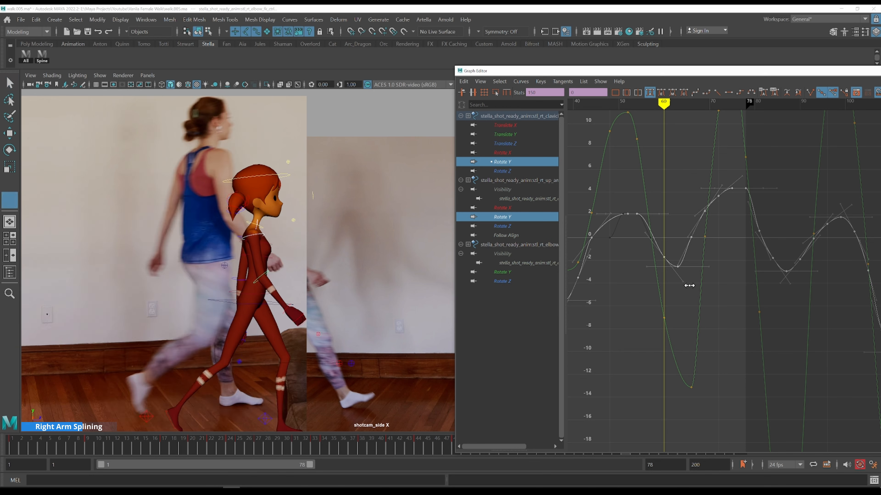
pyautogui.moveTo(673, 246); pyautogui.dragTo(686, 275)
pyautogui.keyDown('shift'); pyautogui.moveTo(711, 305); pyautogui.dragTo(709, 294, button='middle'); pyautogui.keyUp('shift')
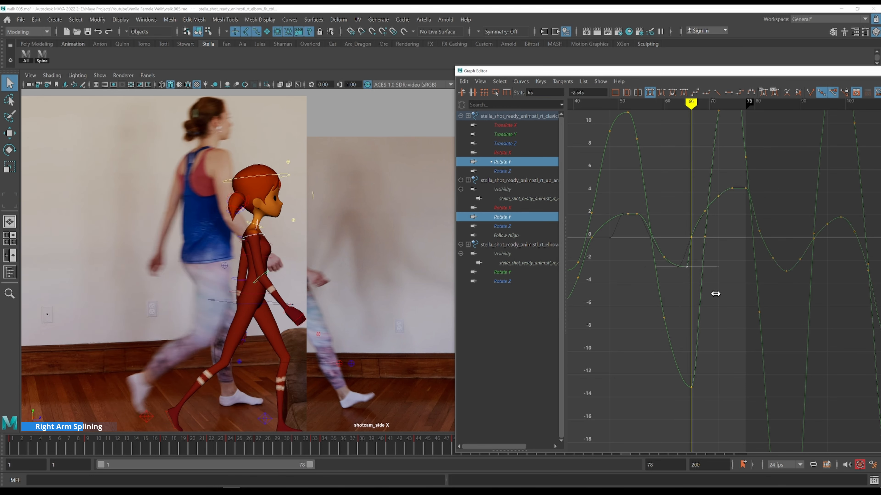
pyautogui.moveTo(678, 212); pyautogui.dragTo(696, 250)
pyautogui.press('Delete')
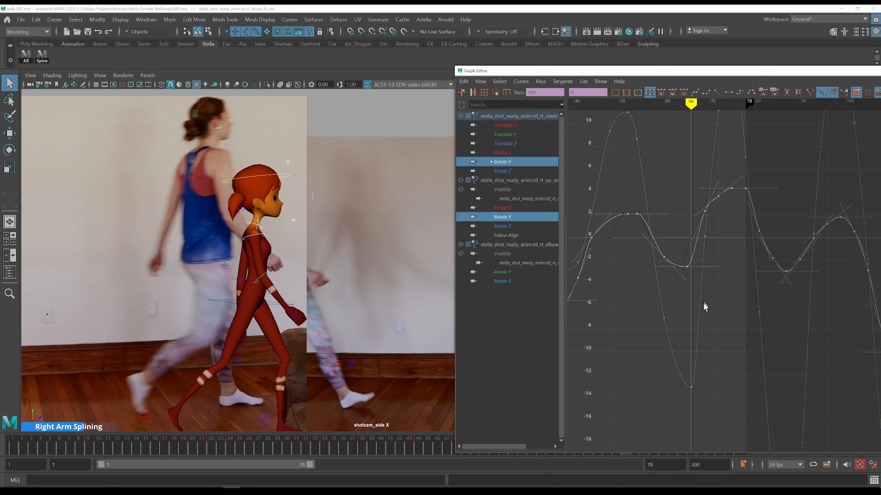
# Adjust the clavicle Rotate Y key at frame 66 and its tangents to smooth the dip in the curve
pyautogui.click(711, 320)
pyautogui.press('k')
pyautogui.click(687, 258)
pyautogui.press('.')
pyautogui.moveTo(682, 249); pyautogui.dragTo(694, 283)
pyautogui.keyDown('shift'); pyautogui.moveTo(712, 289); pyautogui.dragTo(713, 289, button='middle'); pyautogui.keyUp('shift')
pyautogui.keyDown('alt'); pyautogui.keyDown('shift'); pyautogui.moveTo(712, 288); pyautogui.dragTo(708, 292, button='right'); pyautogui.keyUp('shift'); pyautogui.keyUp('alt')
pyautogui.moveTo(676, 251); pyautogui.dragTo(658, 268)
pyautogui.keyDown('alt'); pyautogui.keyDown('shift'); pyautogui.moveTo(672, 263); pyautogui.dragTo(681, 239, button='right'); pyautogui.keyUp('shift'); pyautogui.keyUp('alt')
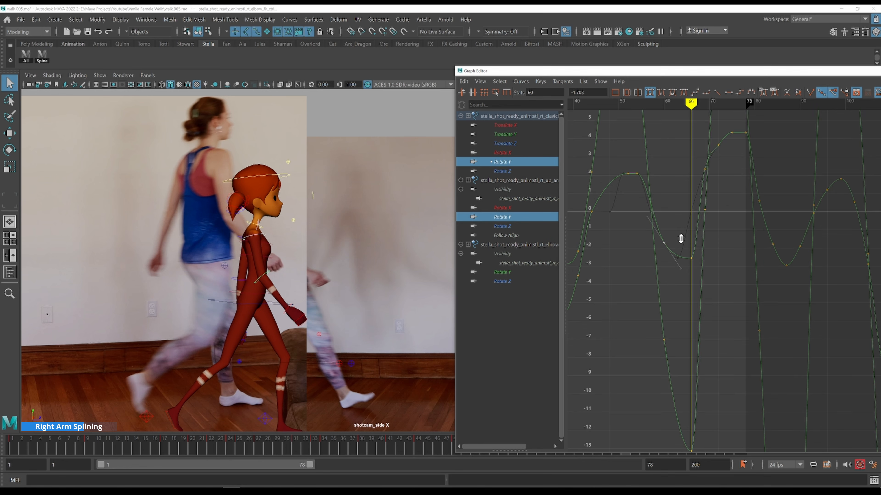
pyautogui.moveTo(636, 178); pyautogui.dragTo(637, 178)
pyautogui.click(656, 231)
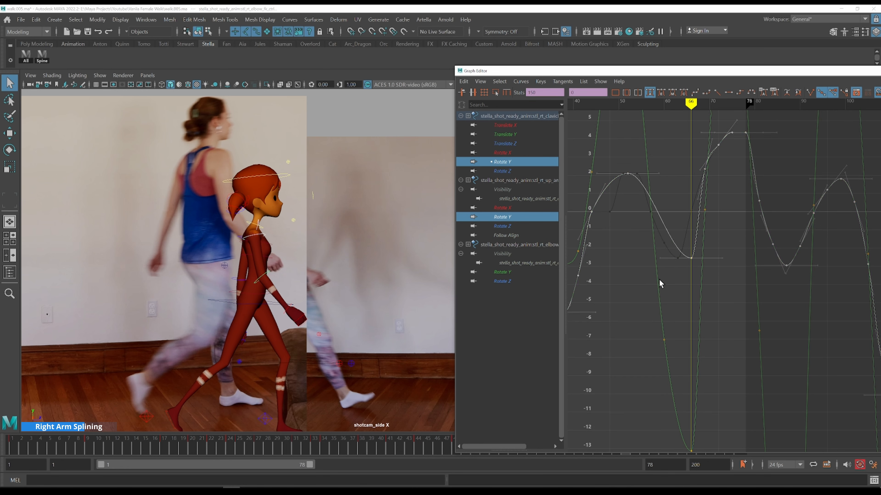
# Play the animation from frame 55 and step through the following frames to review the arm motion
pyautogui.click(651, 300)
pyautogui.press('k')
pyautogui.click(634, 175)
pyautogui.hotkey('alt', 'v')
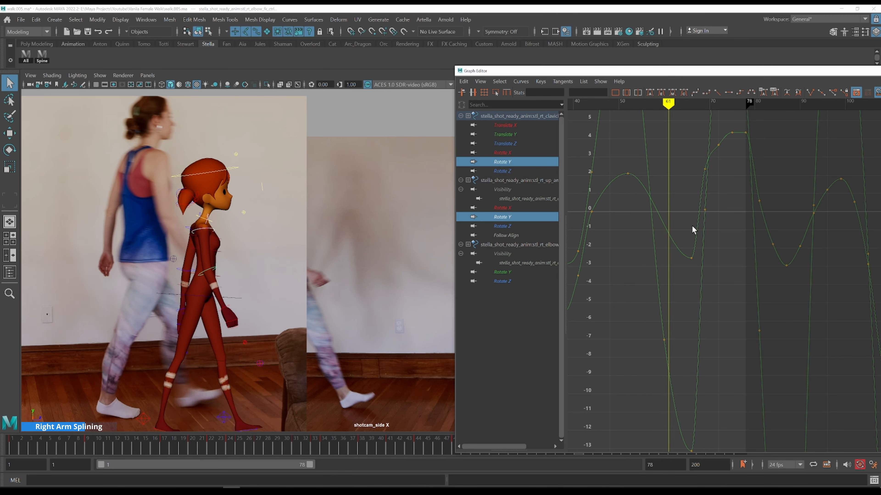
pyautogui.hotkey('alt', '.')
pyautogui.hotkey('alt', '.')
pyautogui.hotkey('alt', '.')
pyautogui.keyDown('alt'); pyautogui.keyDown('shift'); pyautogui.moveTo(707, 198); pyautogui.dragTo(710, 230, button='right'); pyautogui.keyUp('shift'); pyautogui.keyUp('alt')
pyautogui.hotkey('alt', '.')
# Reframe the viewport on the character and step forward to frame 76 to compare with the reference
pyautogui.hotkey('alt', '.')
pyautogui.hotkey('alt', '.')
pyautogui.hotkey('alt', '.')
pyautogui.hotkey('alt', '.')
pyautogui.hotkey('alt', '.')
pyautogui.hotkey('alt', '.')
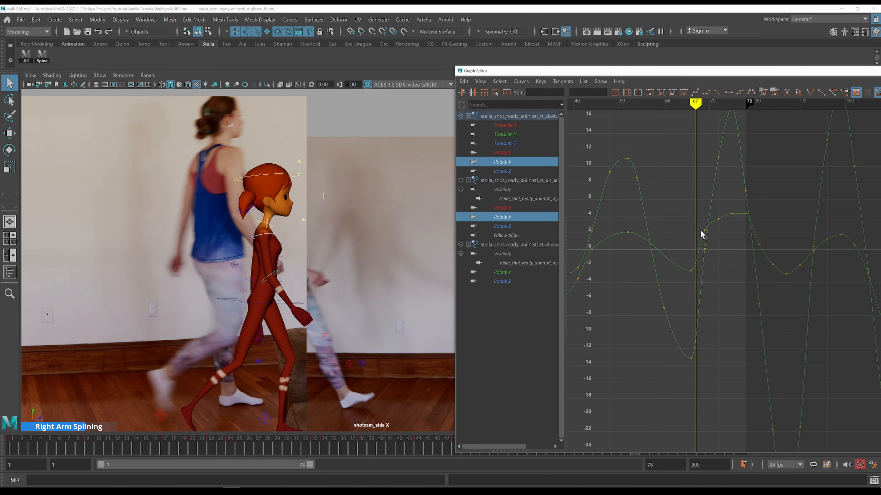
pyautogui.keyDown('alt'); pyautogui.moveTo(391, 223); pyautogui.dragTo(256, 160, button='middle'); pyautogui.keyUp('alt')
pyautogui.keyDown('alt'); pyautogui.moveTo(757, 251); pyautogui.dragTo(707, 287, button='middle'); pyautogui.keyUp('alt')
pyautogui.hotkey('alt', '.')
pyautogui.hotkey('alt', '.')
pyautogui.hotkey('alt', '.')
pyautogui.hotkey('alt', '.')
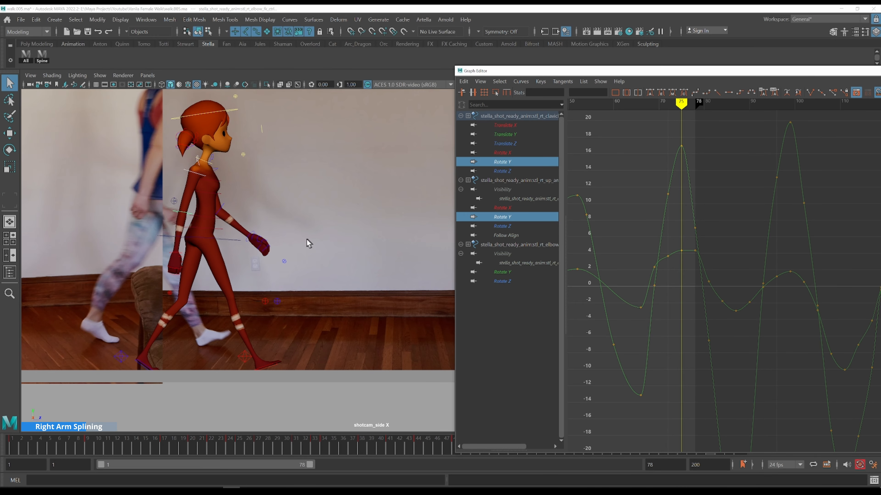
pyautogui.hotkey('alt', '.')
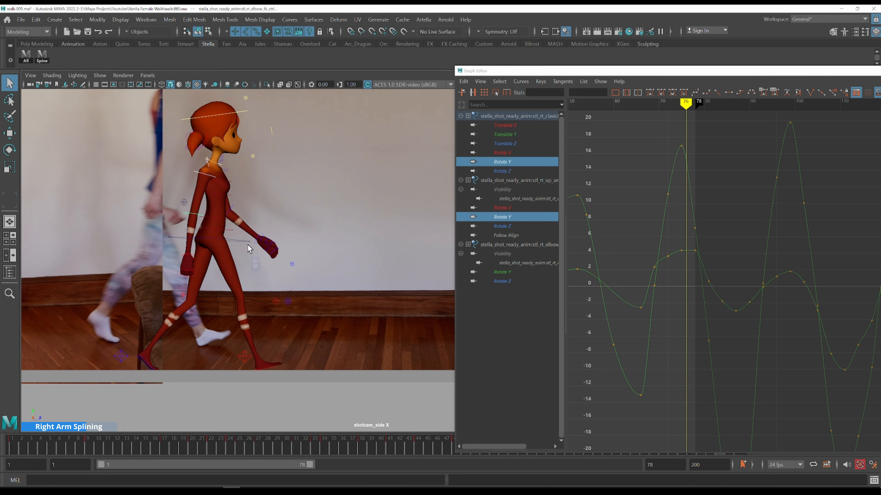
# Inspect the upper arm Rotate Y keys and tangents around frames 69 to 76
pyautogui.moveTo(662, 134); pyautogui.dragTo(701, 154)
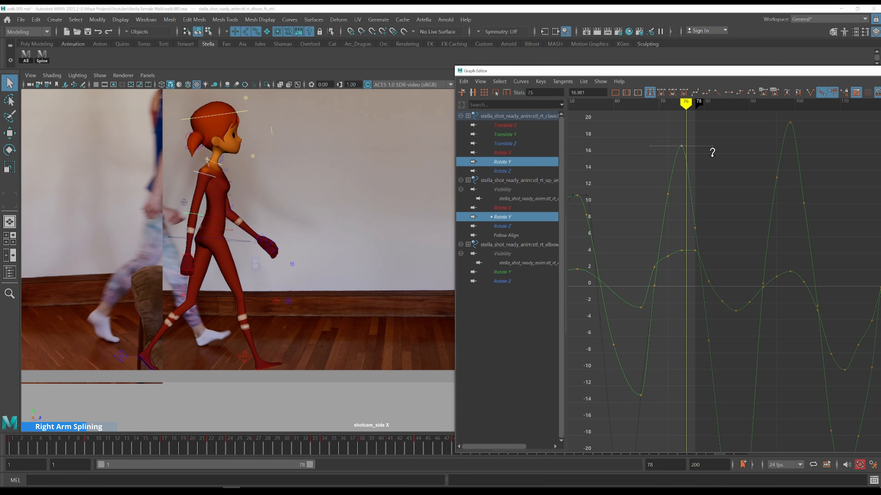
pyautogui.keyDown('shift'); pyautogui.moveTo(714, 158); pyautogui.dragTo(717, 158, button='middle'); pyautogui.keyUp('shift')
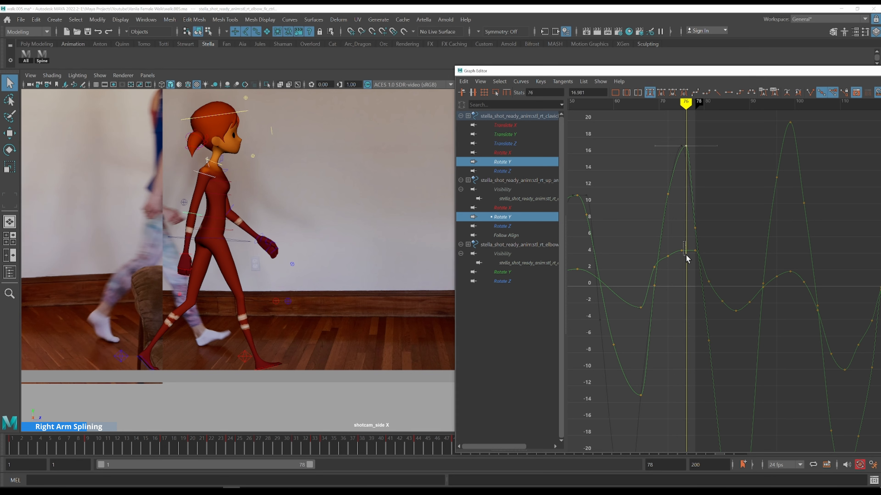
pyautogui.moveTo(682, 262); pyautogui.dragTo(681, 258)
pyautogui.keyDown('shift'); pyautogui.moveTo(696, 240); pyautogui.dragTo(703, 239, button='middle'); pyautogui.keyUp('shift')
pyautogui.click(643, 252)
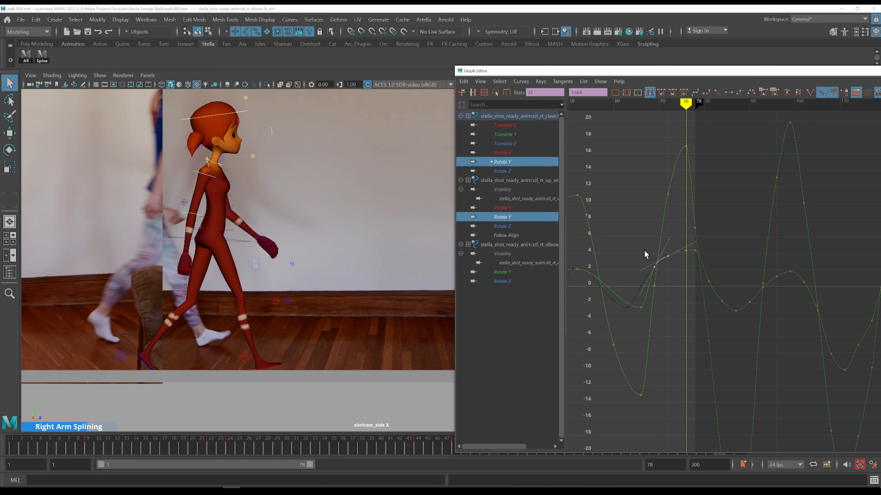
# Lower the upper arm's Rotate Y key at frame 69 to about -7.18
pyautogui.click(653, 282)
pyautogui.moveTo(661, 301); pyautogui.dragTo(661, 300)
pyautogui.keyDown('shift'); pyautogui.moveTo(662, 309); pyautogui.dragTo(661, 382, button='middle'); pyautogui.keyUp('shift')
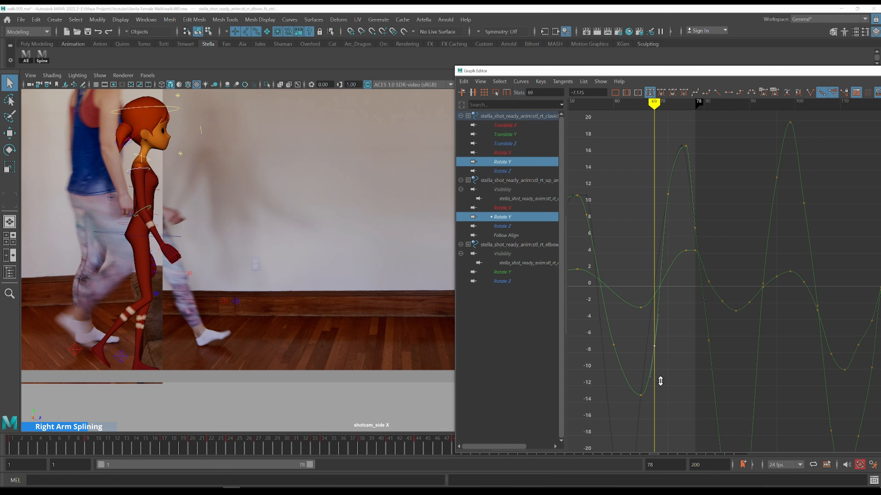
pyautogui.moveTo(619, 354); pyautogui.dragTo(654, 242)
pyautogui.press('k')
pyautogui.click(609, 240)
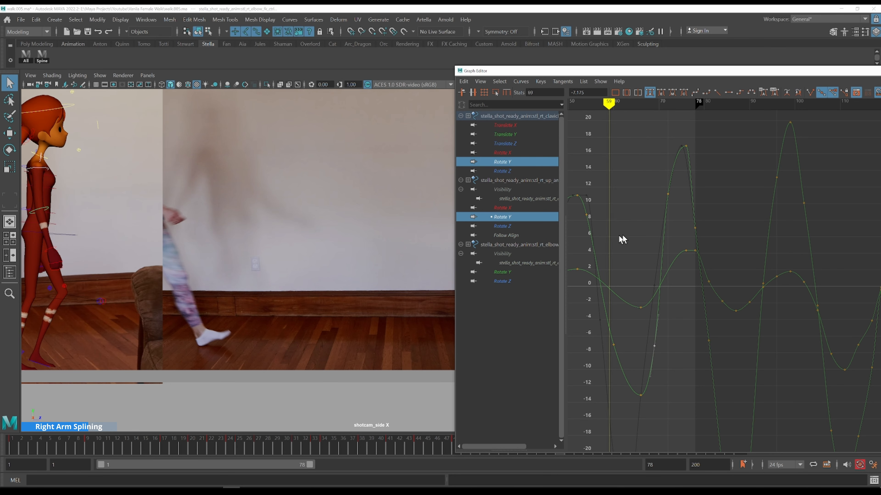
pyautogui.keyDown('alt'); pyautogui.keyDown('shift'); pyautogui.moveTo(623, 240); pyautogui.dragTo(659, 223, button='right'); pyautogui.keyUp('shift'); pyautogui.keyUp('alt')
pyautogui.keyDown('alt'); pyautogui.moveTo(633, 252); pyautogui.dragTo(786, 221, button='middle'); pyautogui.keyUp('alt')
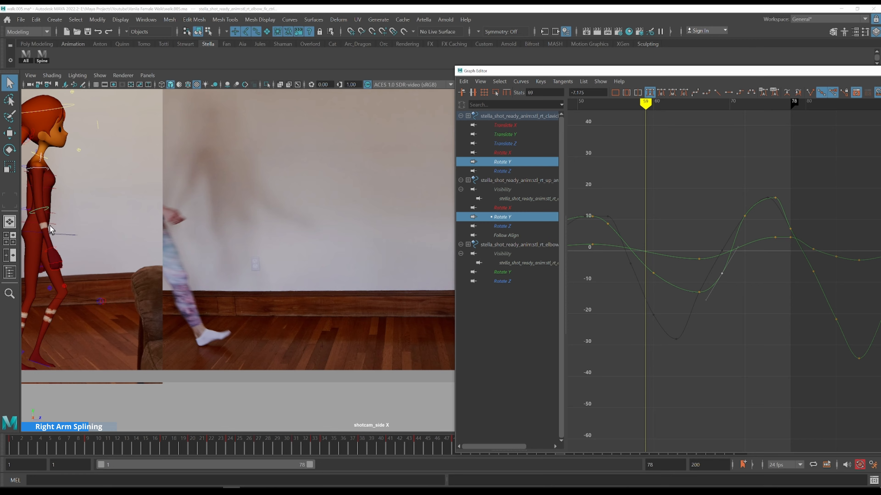
# Set the upper arm's Rotate Y key at frame 69 to about -3.78
pyautogui.scroll(-4, 139, 216)
pyautogui.keyDown('alt'); pyautogui.moveTo(158, 213); pyautogui.dragTo(211, 232, button='middle'); pyautogui.keyUp('alt')
pyautogui.keyDown('alt'); pyautogui.keyDown('shift'); pyautogui.moveTo(698, 282); pyautogui.dragTo(684, 260, button='right'); pyautogui.keyUp('shift'); pyautogui.keyUp('alt')
pyautogui.press('k')
pyautogui.moveTo(634, 162); pyautogui.dragTo(626, 162)
pyautogui.hotkey('alt', '.')
pyautogui.moveTo(157, 194); pyautogui.dragTo(227, 195)
pyautogui.keyDown('alt'); pyautogui.moveTo(727, 265); pyautogui.dragTo(659, 313, button='middle'); pyautogui.keyUp('alt')
pyautogui.scroll(-4, 662, 314)
pyautogui.keyDown('shift'); pyautogui.scroll(-5, 708, 297); pyautogui.keyUp('shift')
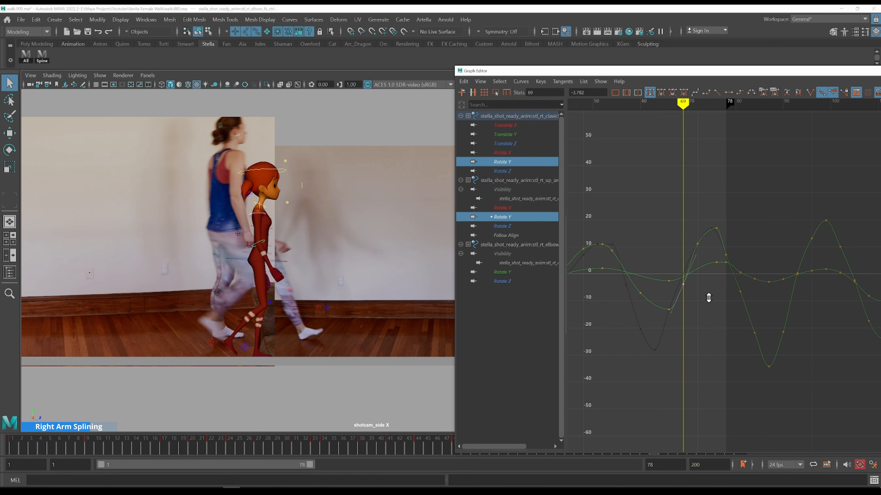
# Step through frames 66 to 77 and zoom in on the keys to compare the arm with the reference
pyautogui.keyDown('shift'); pyautogui.scroll(1, 710, 298); pyautogui.keyUp('shift')
pyautogui.click(657, 251)
pyautogui.hotkey('alt', '.')
pyautogui.hotkey('alt', '.')
pyautogui.hotkey('alt', '.')
pyautogui.hotkey('alt', '.')
pyautogui.hotkey('alt', '.')
pyautogui.hotkey('alt', '.')
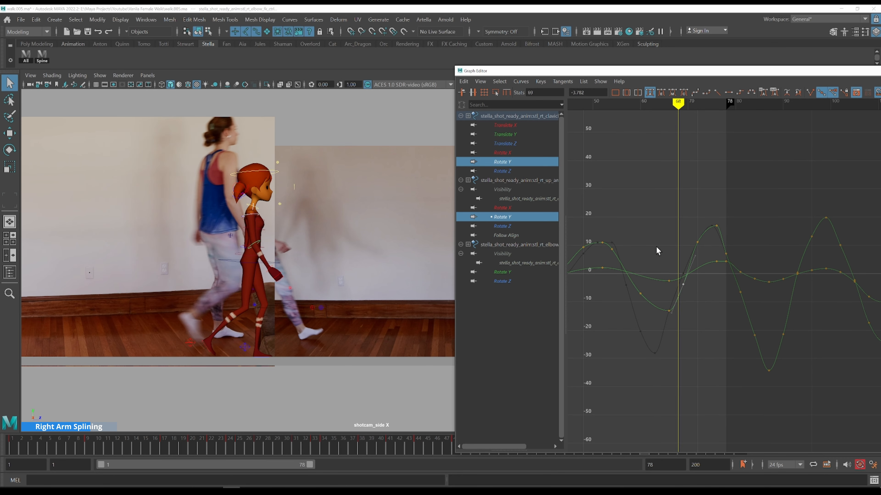
pyautogui.hotkey('alt', ',')
pyautogui.hotkey('alt', ',')
pyautogui.hotkey('alt', ',')
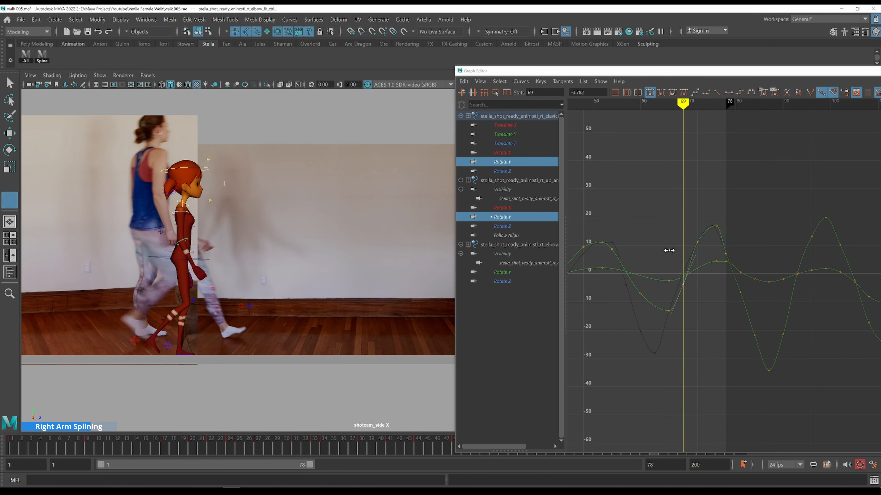
pyautogui.hotkey('alt', '.')
pyautogui.hotkey('alt', '.')
pyautogui.hotkey('alt', '.')
pyautogui.hotkey('alt', '.')
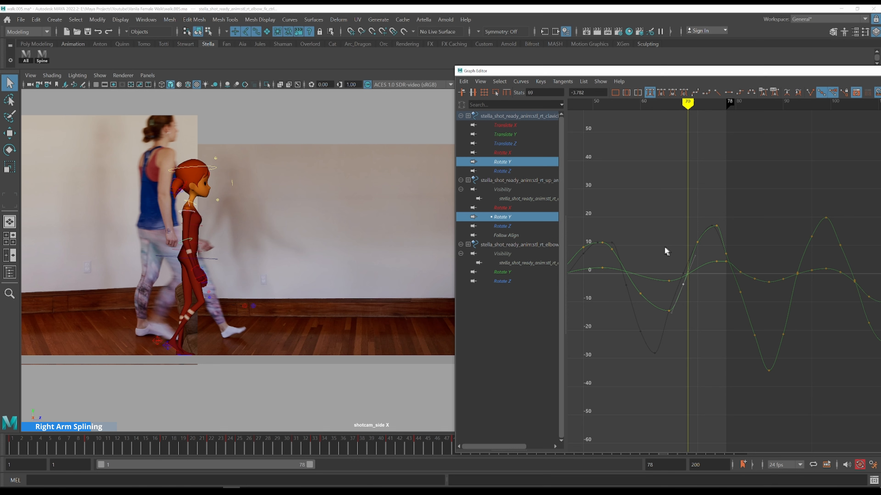
pyautogui.hotkey('alt', '.')
pyautogui.hotkey('alt', '.')
pyautogui.hotkey('alt', '.')
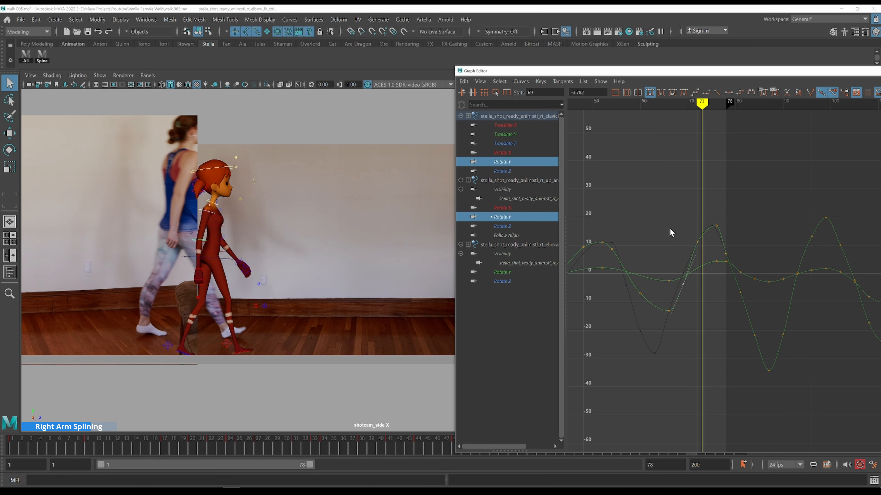
pyautogui.hotkey('alt', '.')
pyautogui.hotkey('alt', '.')
pyautogui.hotkey('alt', '.')
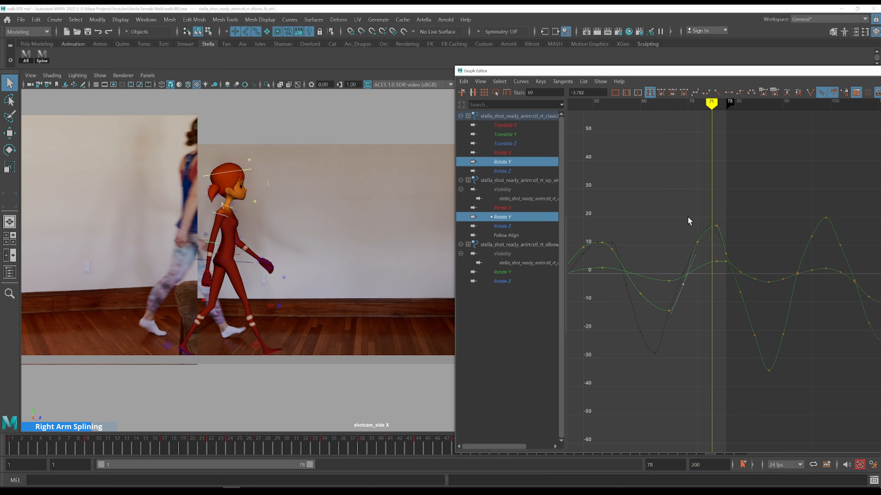
pyautogui.moveTo(695, 228); pyautogui.dragTo(714, 224)
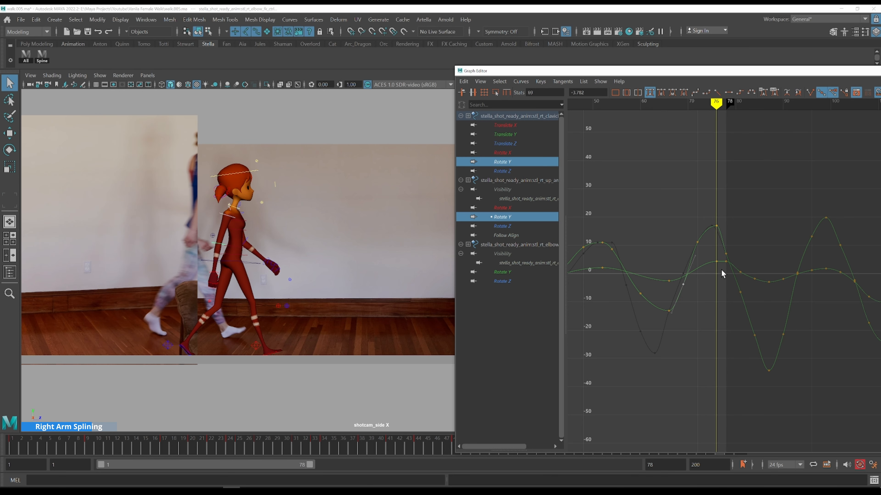
pyautogui.keyDown('alt'); pyautogui.keyDown('shift'); pyautogui.moveTo(734, 275); pyautogui.dragTo(720, 228, button='right'); pyautogui.keyUp('shift'); pyautogui.keyUp('alt')
pyautogui.hotkey('alt', '.')
pyautogui.hotkey('alt', '.')
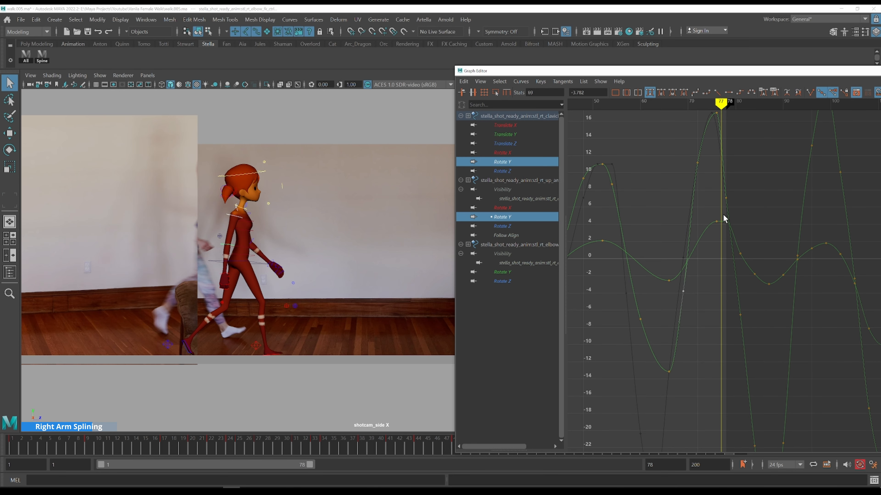
pyautogui.moveTo(722, 214); pyautogui.dragTo(729, 230)
pyautogui.keyDown('alt'); pyautogui.keyDown('shift'); pyautogui.moveTo(748, 226); pyautogui.dragTo(642, 230, button='right'); pyautogui.keyUp('shift'); pyautogui.keyUp('alt')
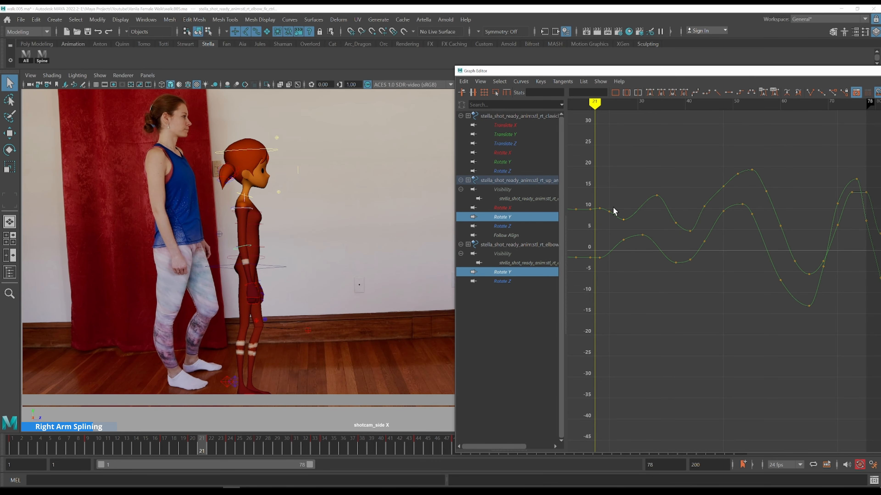
# Step through the frames from 21 onward comparing the upper arm and elbow with the reference
pyautogui.hotkey('alt', '.')
pyautogui.hotkey('alt', '.')
pyautogui.hotkey('alt', '.')
pyautogui.hotkey('alt', '.')
pyautogui.hotkey('alt', '.')
pyautogui.hotkey('alt', '.')
pyautogui.hotkey('alt', '.')
pyautogui.hotkey('alt', '.')
pyautogui.hotkey('alt', '.')
pyautogui.press('k')
pyautogui.click(617, 194)
# Raise the elbow's Rotate Y key at frame 41 to about 6.87
pyautogui.hotkey('alt', '.')
pyautogui.hotkey('alt', '.')
pyautogui.hotkey('alt', '.')
pyautogui.hotkey('alt', '.')
pyautogui.hotkey('alt', '.')
pyautogui.hotkey('alt', '.')
pyautogui.hotkey('alt', '.')
pyautogui.hotkey('alt', '.')
pyautogui.hotkey('alt', '.')
pyautogui.hotkey('alt', '.')
pyautogui.hotkey('alt', '.')
pyautogui.hotkey('alt', '.')
pyautogui.hotkey('alt', '.')
pyautogui.hotkey('alt', '.')
pyautogui.scroll(3, 702, 218)
pyautogui.keyDown('alt'); pyautogui.moveTo(660, 180); pyautogui.dragTo(685, 227, button='middle'); pyautogui.keyUp('alt')
pyautogui.hotkey('alt', '.')
pyautogui.press('k')
pyautogui.click(634, 222)
pyautogui.click(634, 233)
pyautogui.keyDown('shift'); pyautogui.moveTo(641, 210); pyautogui.dragTo(672, 163, button='middle'); pyautogui.keyUp('shift')
pyautogui.hotkey('alt', '.')
pyautogui.hotkey('alt', '.')
pyautogui.hotkey('alt', '.')
pyautogui.press('k')
pyautogui.click(637, 183)
pyautogui.hotkey('alt', '.')
pyautogui.hotkey('alt', '.')
pyautogui.hotkey('alt', '.')
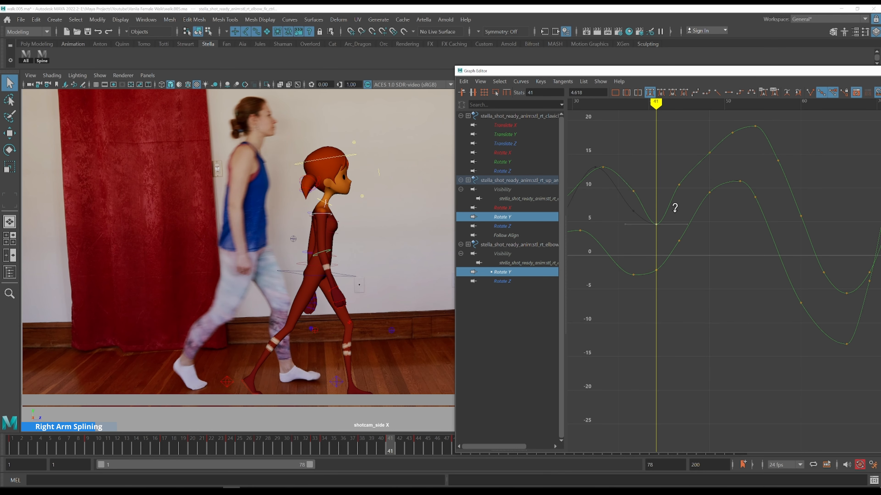
pyautogui.keyDown('shift'); pyautogui.moveTo(674, 208); pyautogui.dragTo(675, 197, button='middle'); pyautogui.keyUp('shift')
# Step through frames 41 to 43 to check the elbow against the reference
pyautogui.press('k')
pyautogui.click(627, 162)
pyautogui.hotkey('alt', '.')
pyautogui.hotkey('alt', '.')
pyautogui.hotkey('alt', '.')
pyautogui.hotkey('alt', '.')
pyautogui.hotkey('alt', '.')
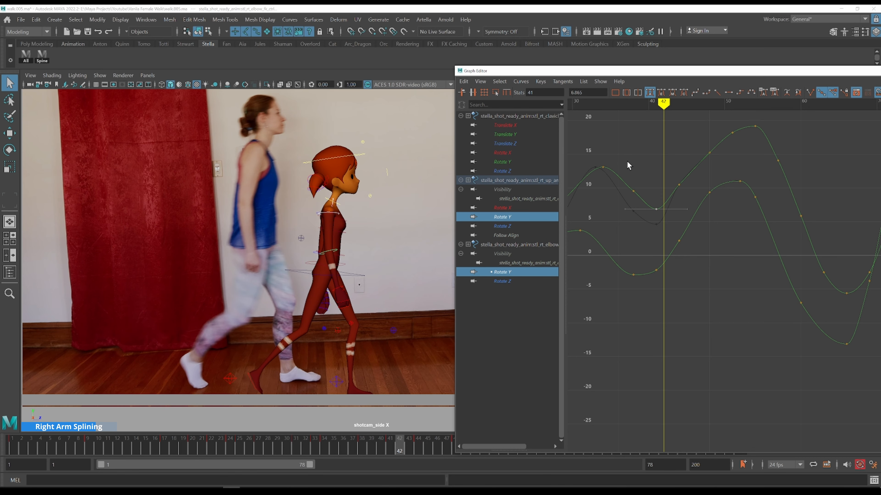
pyautogui.keyDown('alt'); pyautogui.moveTo(633, 173); pyautogui.dragTo(616, 212, button='middle'); pyautogui.keyUp('alt')
pyautogui.hotkey('alt', ',')
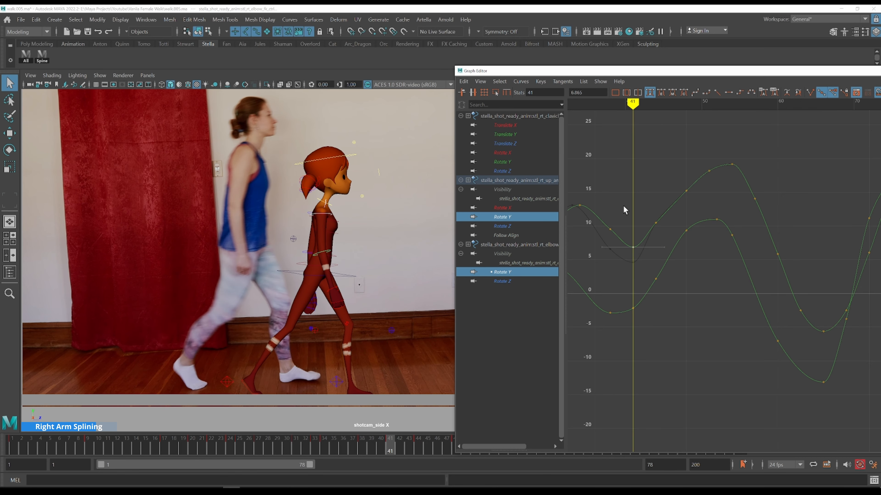
pyautogui.hotkey('alt', '.')
pyautogui.hotkey('alt', '.')
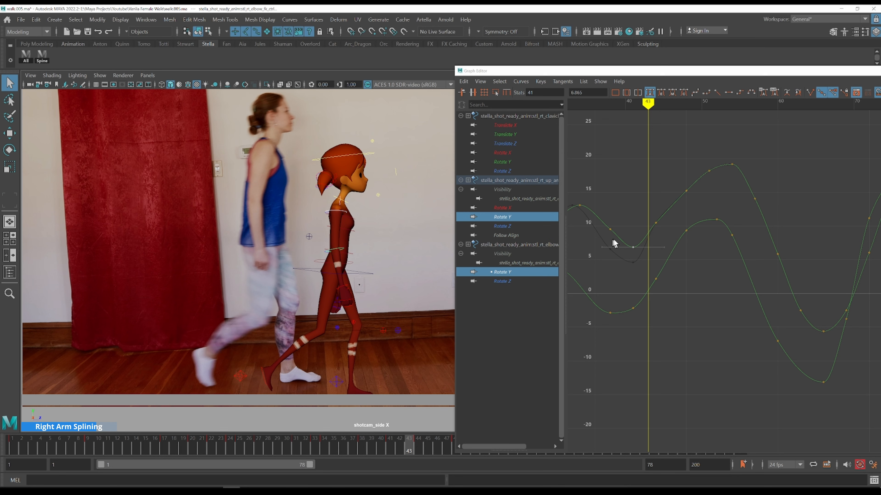
pyautogui.hotkey('alt', '.')
pyautogui.moveTo(647, 206); pyautogui.dragTo(669, 259)
pyautogui.moveTo(669, 260); pyautogui.dragTo(667, 224, button='middle')
pyautogui.hotkey('ctrl', 'z')
# Return to frame 41 and step forward again to review the elbow motion
pyautogui.press('k')
pyautogui.click(609, 218)
pyautogui.hotkey('alt', '.')
pyautogui.hotkey('alt', '.')
pyautogui.hotkey('alt', '.')
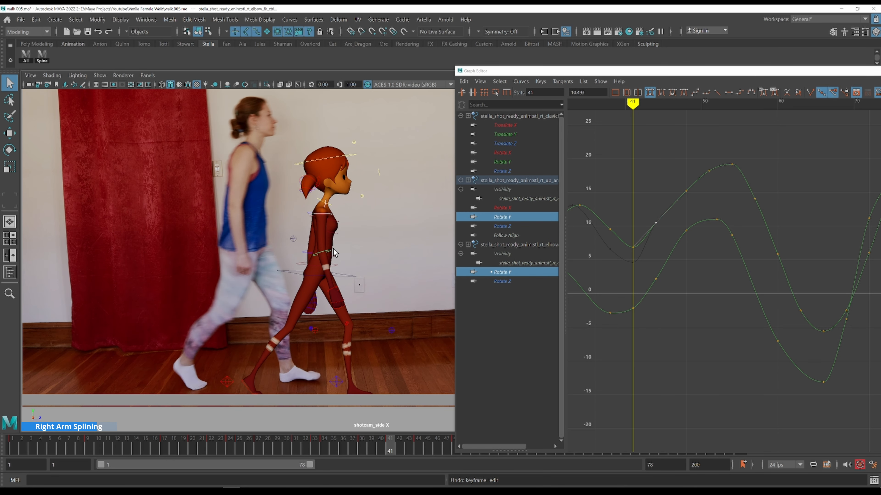
pyautogui.hotkey('alt', '.')
pyautogui.hotkey('alt', '.')
pyautogui.hotkey('alt', '.')
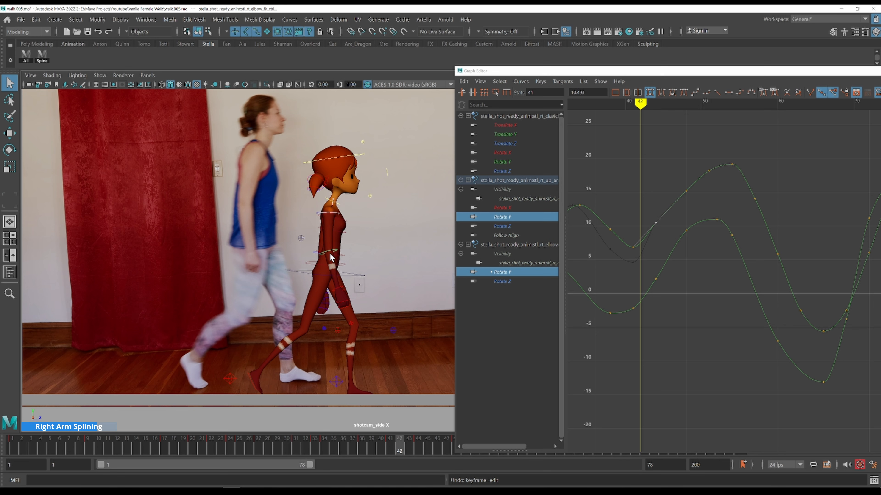
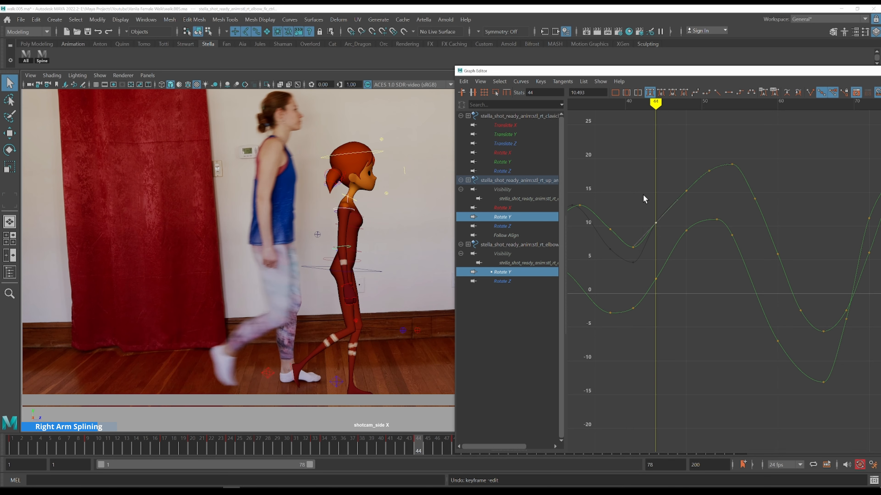
# Step forward through the frames after 44, comparing the arm chain with the reference footage
pyautogui.keyDown('shift'); pyautogui.moveTo(660, 239); pyautogui.dragTo(659, 249, button='middle'); pyautogui.keyUp('shift')
pyautogui.press('k')
pyautogui.click(631, 216)
pyautogui.hotkey('alt', '.')
pyautogui.hotkey('alt', '.')
pyautogui.hotkey('alt', '.')
pyautogui.hotkey('alt', '.')
pyautogui.hotkey('alt', '.')
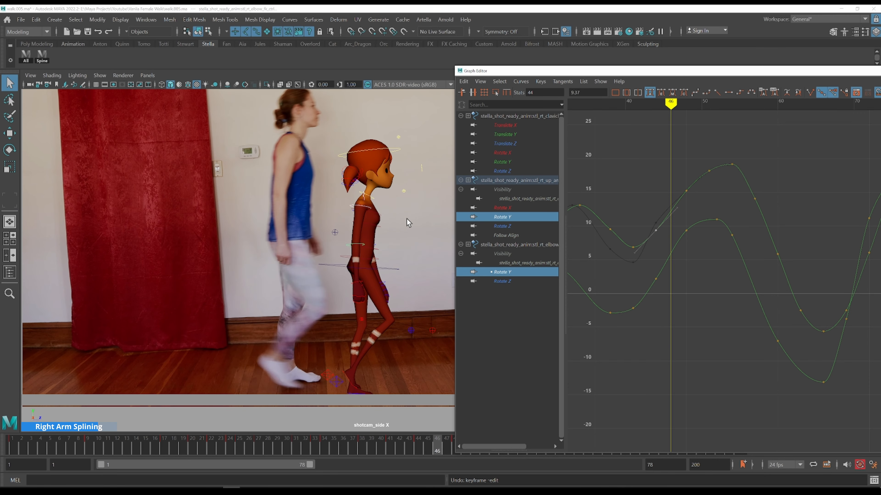
pyautogui.keyDown('alt'); pyautogui.moveTo(407, 219); pyautogui.dragTo(344, 239, button='middle'); pyautogui.keyUp('alt')
pyautogui.hotkey('alt', '.')
pyautogui.hotkey('alt', '.')
pyautogui.hotkey('alt', '.')
pyautogui.hotkey('alt', '.')
pyautogui.hotkey('alt', '.')
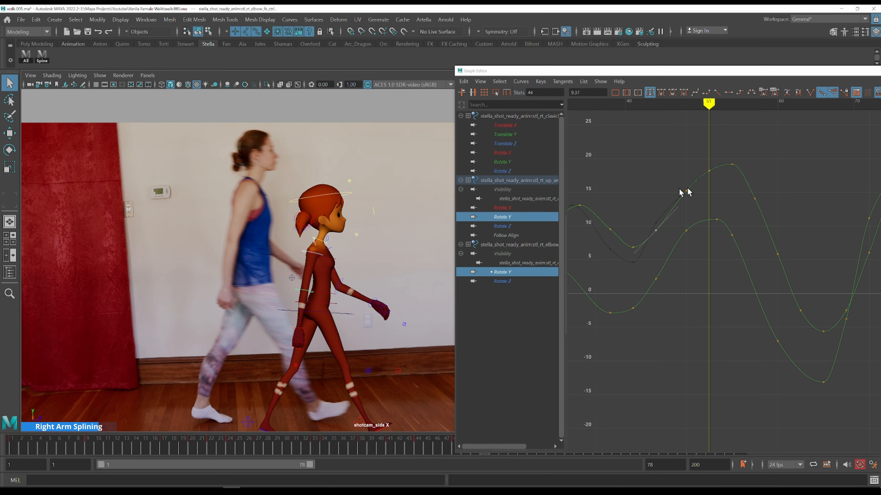
pyautogui.hotkey('alt', '.')
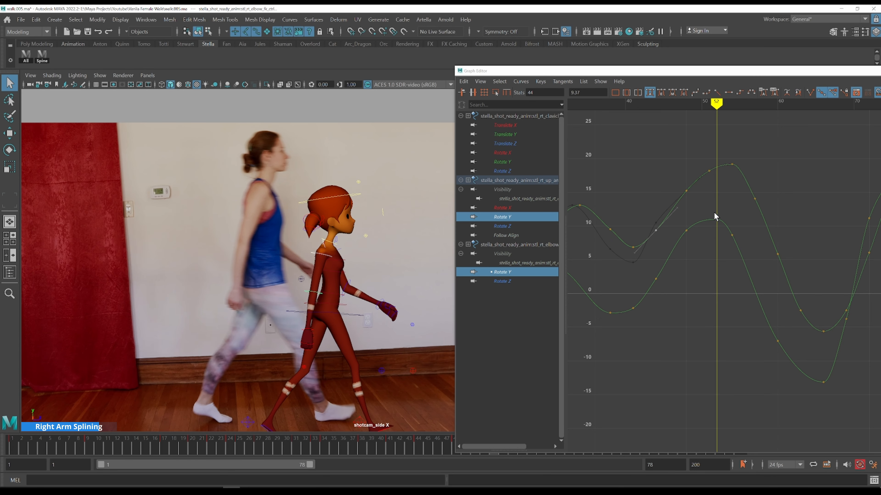
pyautogui.hotkey('alt', '.')
pyautogui.hotkey('alt', '.')
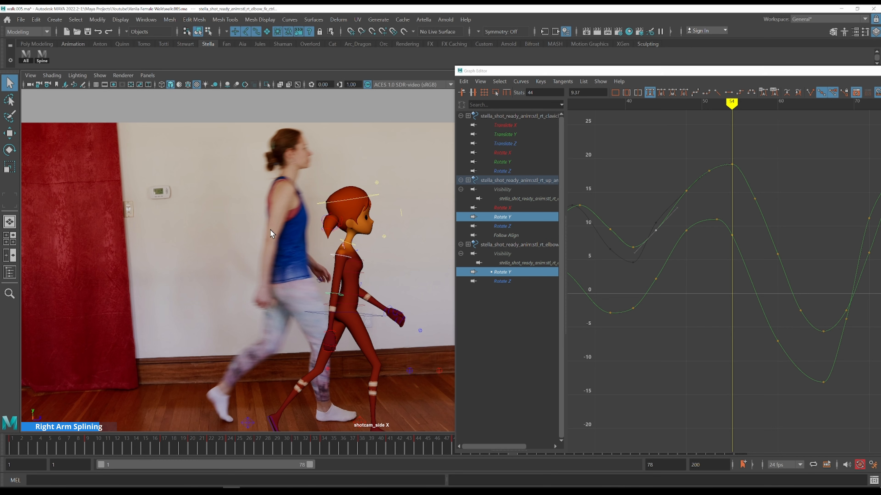
pyautogui.hotkey('alt', ',')
pyautogui.hotkey('alt', '.')
pyautogui.hotkey('alt', '.')
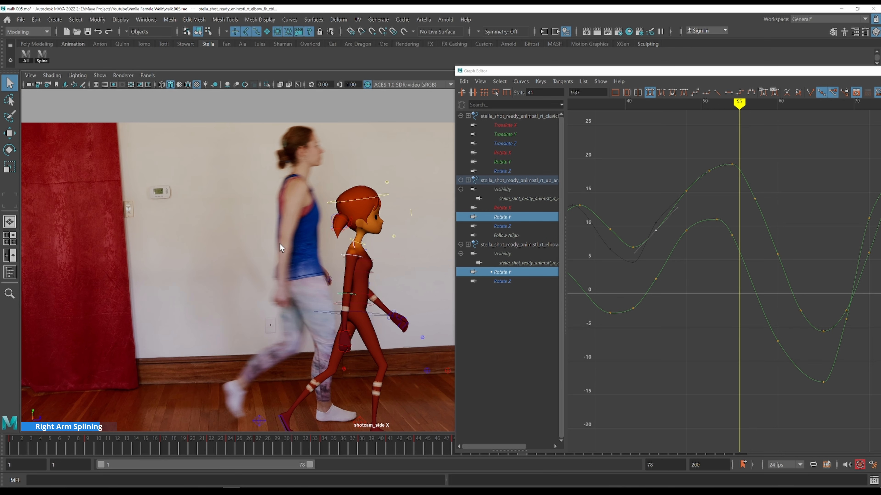
pyautogui.hotkey('alt', '.')
pyautogui.hotkey('alt', ',')
pyautogui.hotkey('alt', '.')
pyautogui.hotkey('alt', '.')
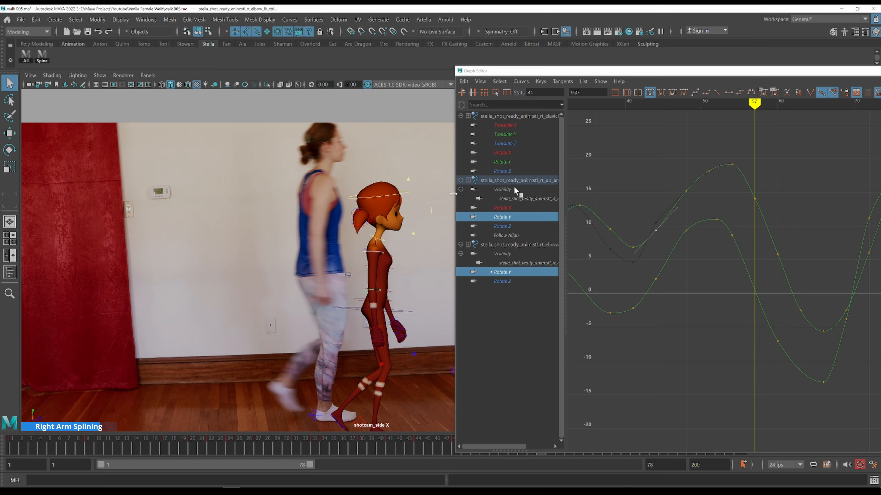
# Raise the Rotate Y key at frame 57 to about 14.51
pyautogui.moveTo(778, 182); pyautogui.dragTo(744, 201)
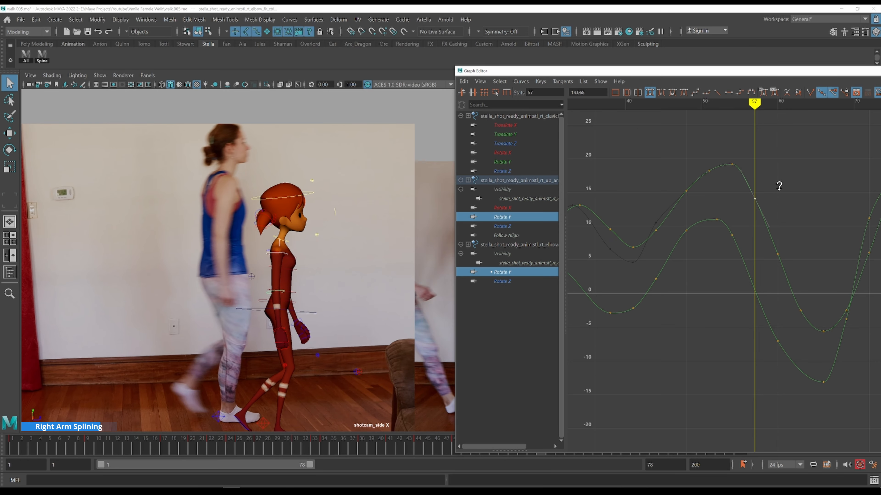
pyautogui.keyDown('shift'); pyautogui.moveTo(779, 188); pyautogui.dragTo(728, 203, button='middle'); pyautogui.keyUp('shift')
pyautogui.moveTo(705, 221); pyautogui.dragTo(679, 239)
pyautogui.moveTo(706, 228); pyautogui.dragTo(703, 228, button='middle')
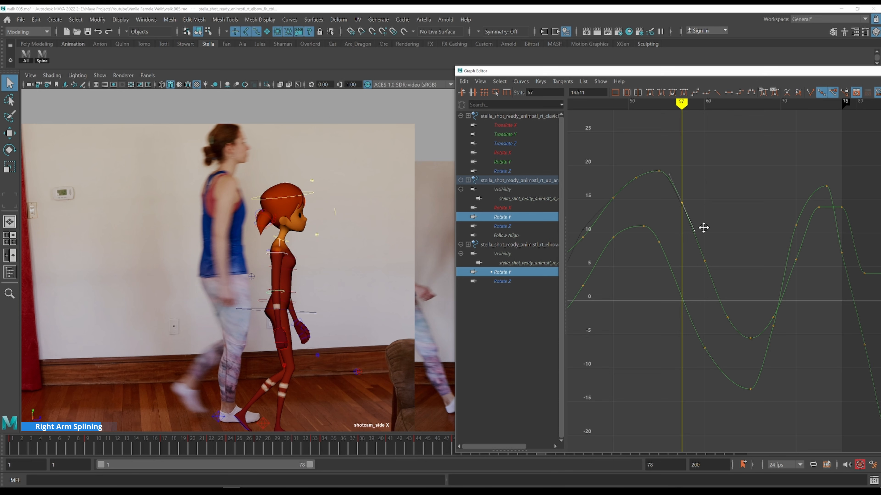
# Step through frames 57 to 65 comparing the arm with the reference footage
pyautogui.press('k')
pyautogui.click(657, 158)
pyautogui.hotkey('alt', '.')
pyautogui.hotkey('alt', '.')
pyautogui.hotkey('alt', '.')
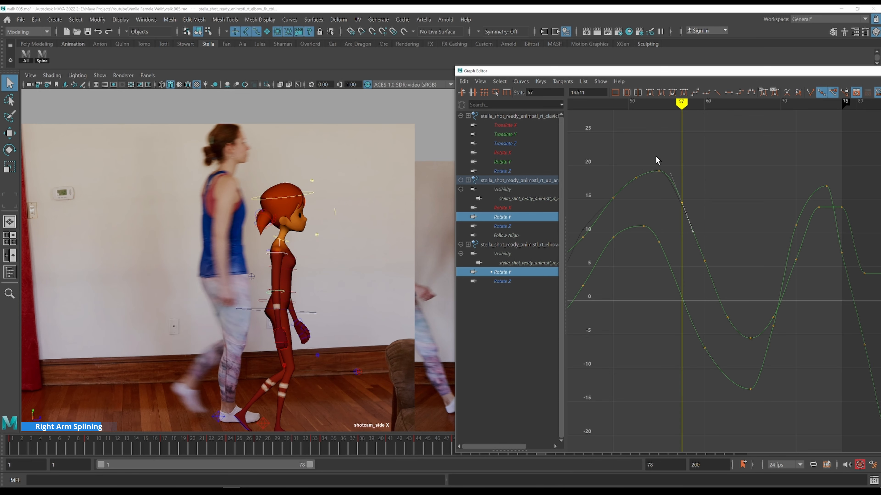
pyautogui.keyDown('alt'); pyautogui.keyDown('shift'); pyautogui.moveTo(730, 182); pyautogui.dragTo(730, 194, button='right'); pyautogui.keyUp('shift'); pyautogui.keyUp('alt')
pyautogui.keyDown('alt'); pyautogui.moveTo(731, 213); pyautogui.dragTo(680, 157, button='middle'); pyautogui.keyUp('alt')
pyautogui.hotkey('alt', '.')
pyautogui.hotkey('alt', '.')
pyautogui.hotkey('alt', '.')
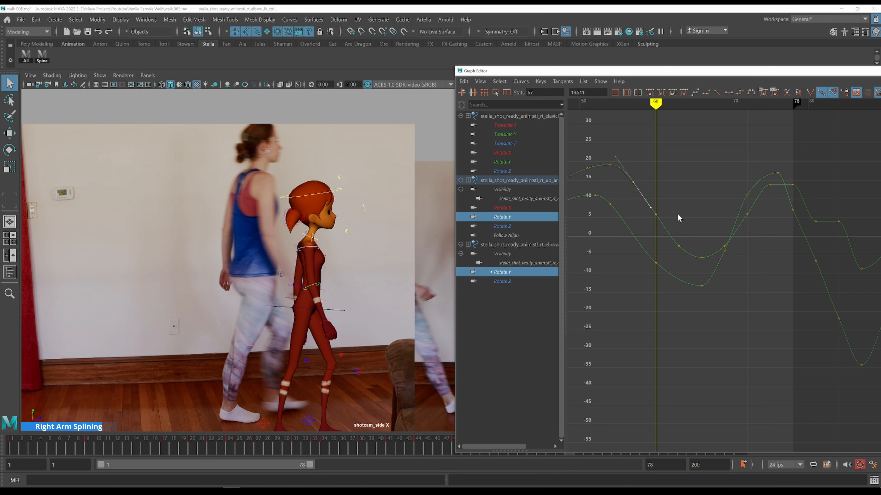
pyautogui.press('k')
pyautogui.click(634, 166)
pyautogui.hotkey('alt', '.')
pyautogui.hotkey('alt', '.')
pyautogui.hotkey('alt', '.')
pyautogui.hotkey('alt', '.')
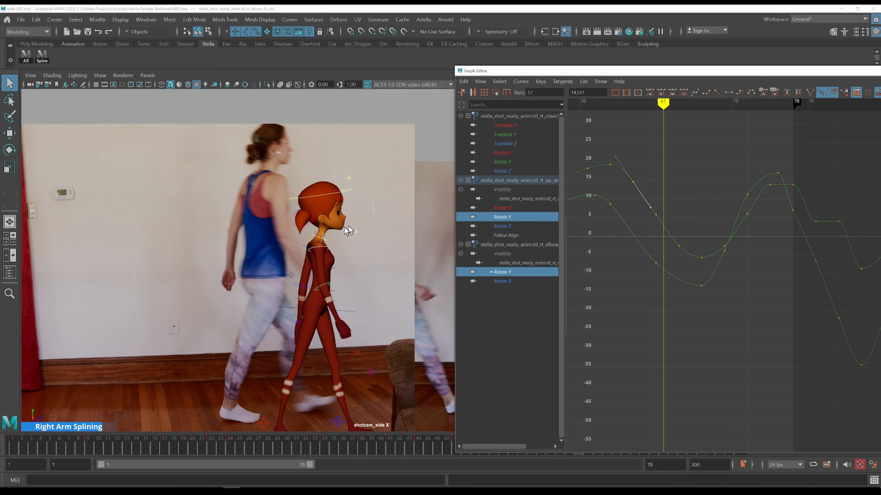
pyautogui.keyDown('alt'); pyautogui.moveTo(346, 225); pyautogui.dragTo(252, 192, button='middle'); pyautogui.keyUp('alt')
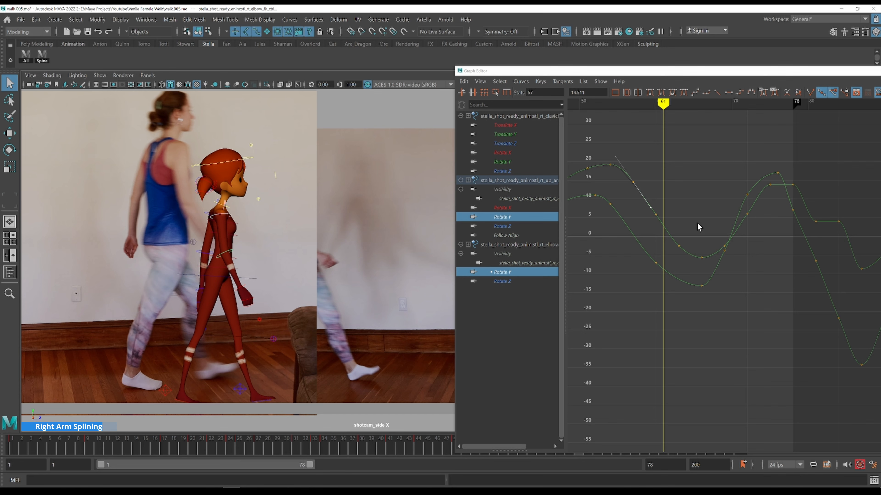
pyautogui.hotkey('alt', '.')
pyautogui.hotkey('alt', '.')
pyautogui.hotkey('alt', '.')
pyautogui.hotkey('alt', '.')
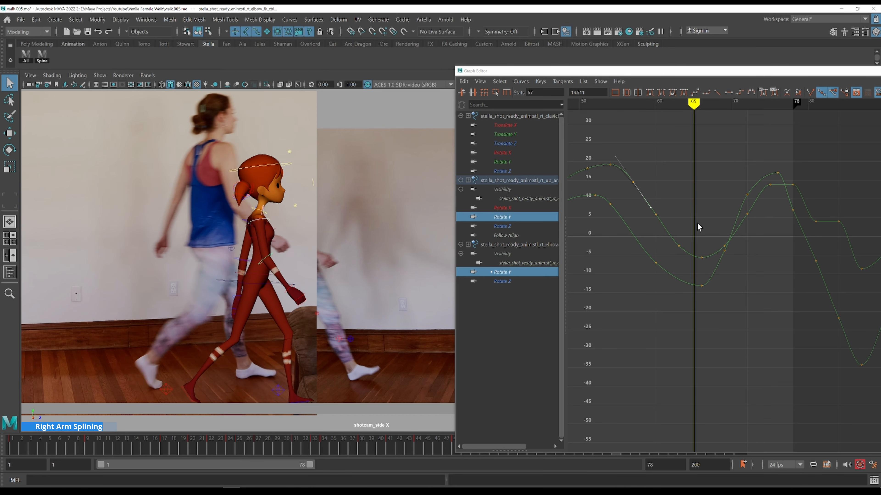
pyautogui.hotkey('alt', '.')
# Lower the key at frame 66 to about -1.89 and raise the key at frame 63 to about 0.07
pyautogui.keyDown('alt'); pyautogui.moveTo(313, 228); pyautogui.dragTo(261, 234, button='middle'); pyautogui.keyUp('alt')
pyautogui.moveTo(686, 229); pyautogui.dragTo(709, 268)
pyautogui.keyDown('shift'); pyautogui.moveTo(718, 298); pyautogui.dragTo(717, 284, button='middle'); pyautogui.keyUp('shift')
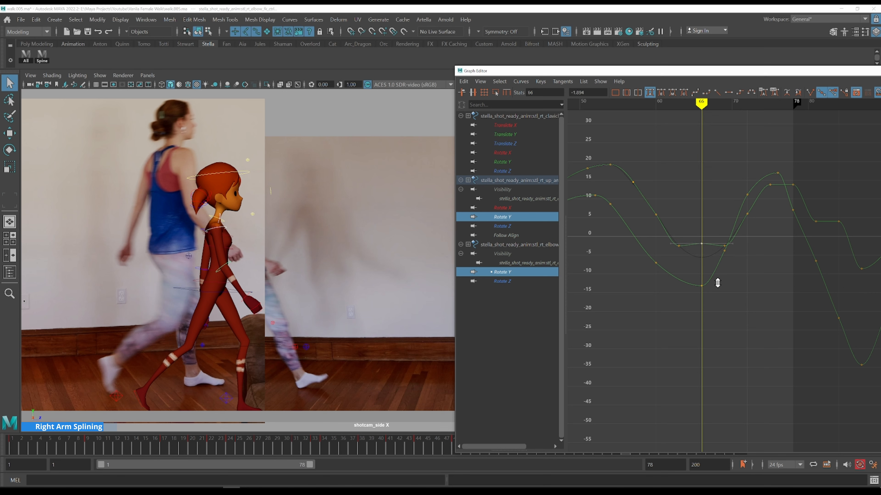
pyautogui.press('k')
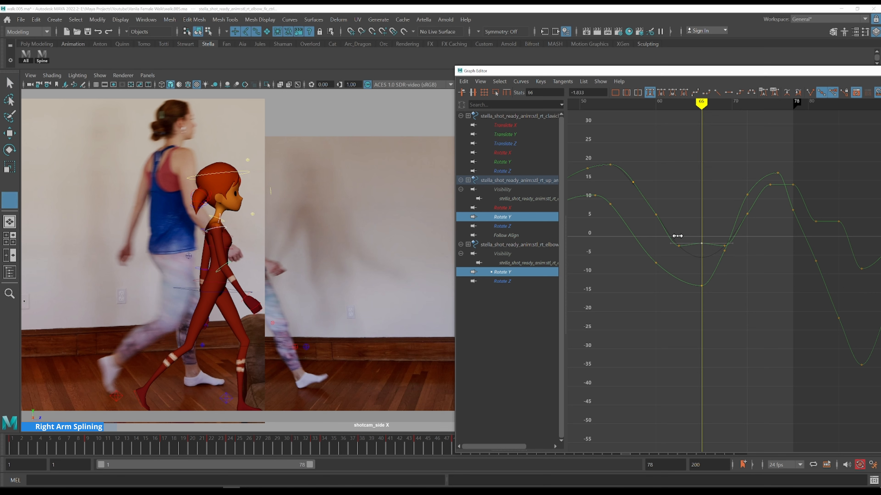
pyautogui.click(677, 236)
pyautogui.moveTo(696, 263); pyautogui.dragTo(667, 232)
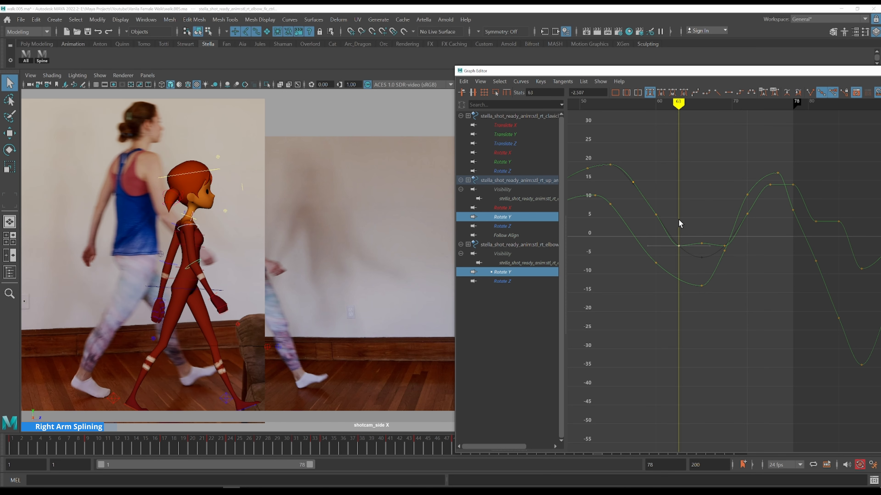
pyautogui.keyDown('shift'); pyautogui.moveTo(680, 221); pyautogui.dragTo(675, 209, button='middle'); pyautogui.keyUp('shift')
# Delete the Rotate Y key near frame 61 to smooth the curve
pyautogui.press('k')
pyautogui.click(660, 203)
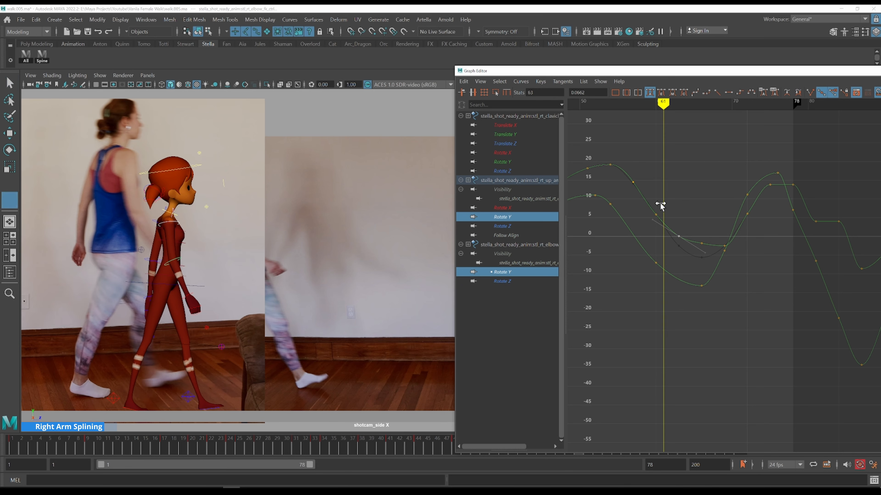
pyautogui.moveTo(662, 208); pyautogui.dragTo(651, 223)
pyautogui.press('Delete')
pyautogui.click(693, 200)
# Flip back and forth between frames around 64 and 65 to compare the upper arm with the reference
pyautogui.press('k')
pyautogui.click(649, 172)
pyautogui.hotkey('alt', '.')
pyautogui.hotkey('alt', '.')
pyautogui.hotkey('alt', '.')
pyautogui.hotkey('alt', '.')
pyautogui.hotkey('alt', '.')
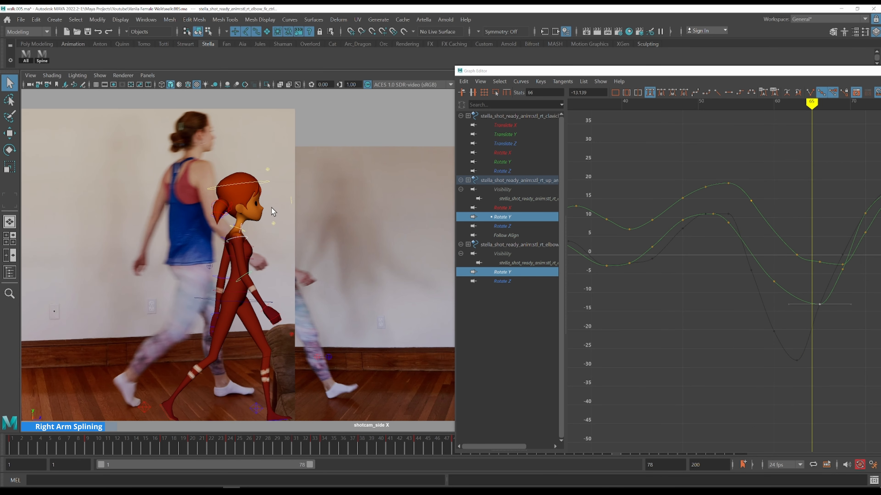
pyautogui.hotkey('alt', ',')
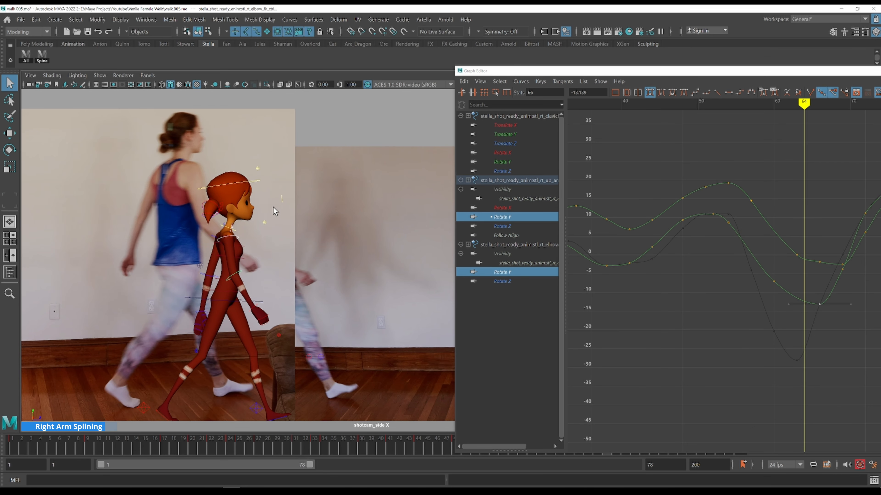
pyautogui.hotkey('alt', '.')
pyautogui.hotkey('alt', ',')
pyautogui.hotkey('alt', '.')
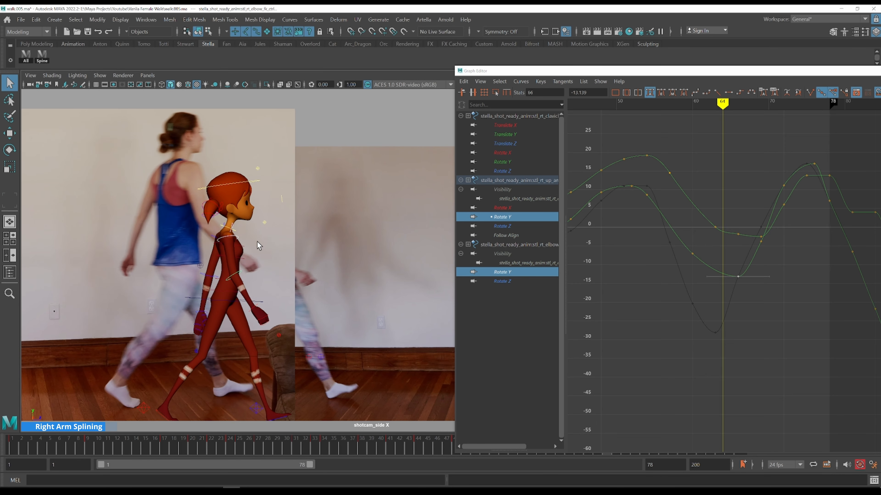
pyautogui.hotkey('alt', ',')
pyautogui.hotkey('alt', '.')
pyautogui.hotkey('alt', ',')
pyautogui.hotkey('alt', '.')
pyautogui.hotkey('alt', ',')
pyautogui.hotkey('alt', '.')
pyautogui.hotkey('alt', ',')
pyautogui.hotkey('alt', '.')
pyautogui.hotkey('alt', ',')
pyautogui.hotkey('alt', '.')
pyautogui.hotkey('alt', '.')
pyautogui.hotkey('alt', ',')
pyautogui.hotkey('alt', '.')
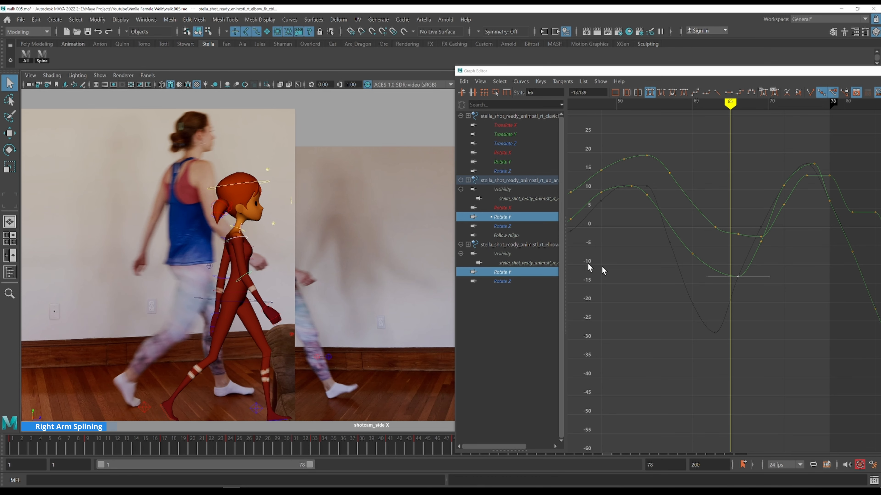
pyautogui.hotkey('alt', ',')
pyautogui.moveTo(755, 287); pyautogui.dragTo(730, 272)
pyautogui.keyDown('shift'); pyautogui.moveTo(747, 254); pyautogui.dragTo(743, 255, button='middle'); pyautogui.keyUp('shift')
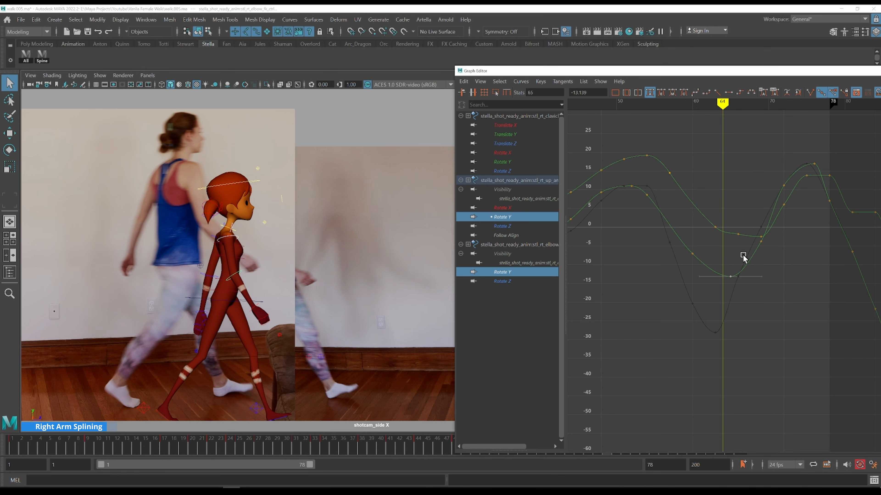
pyautogui.hotkey('alt', '.')
# Switch to the clavicle's Rotate Y curve and slightly adjust its key at frame 65
pyautogui.click(509, 162)
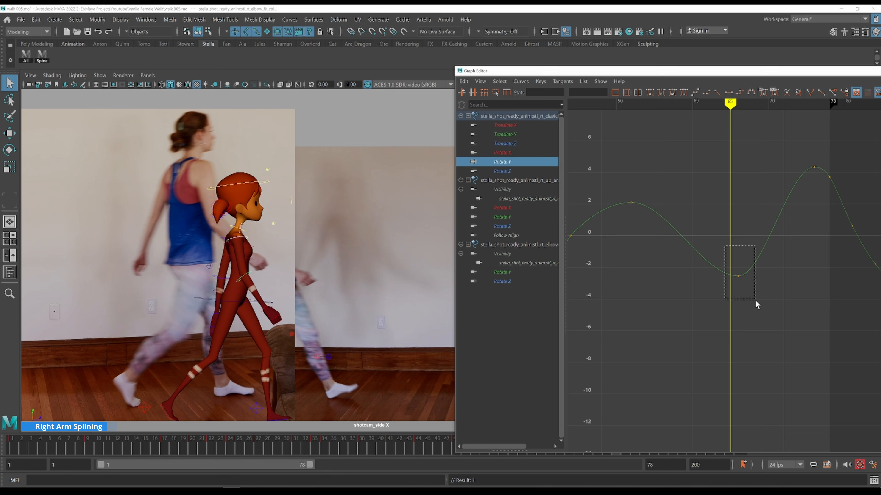
pyautogui.moveTo(755, 300); pyautogui.dragTo(756, 299)
pyautogui.keyDown('shift'); pyautogui.moveTo(759, 298); pyautogui.dragTo(755, 298, button='middle'); pyautogui.keyUp('shift')
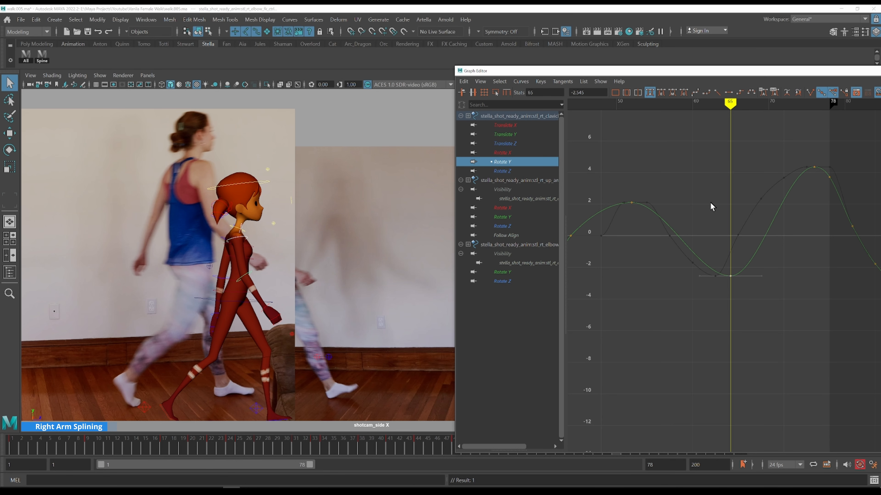
# Jump to the next clavicle key and step around frames 76 and 77 to check it against the reference
pyautogui.press('.')
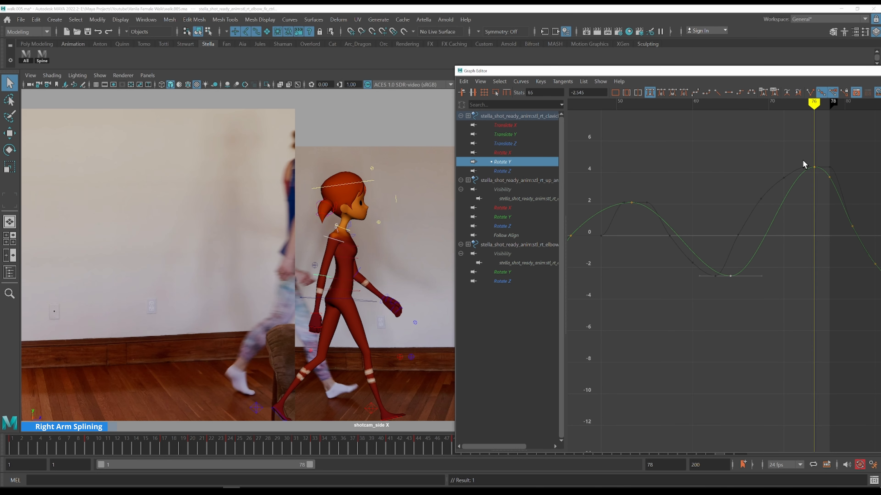
pyautogui.keyDown('alt'); pyautogui.moveTo(802, 159); pyautogui.dragTo(688, 202, button='middle'); pyautogui.keyUp('alt')
pyautogui.hotkey('alt', ',')
pyautogui.hotkey('alt', '.')
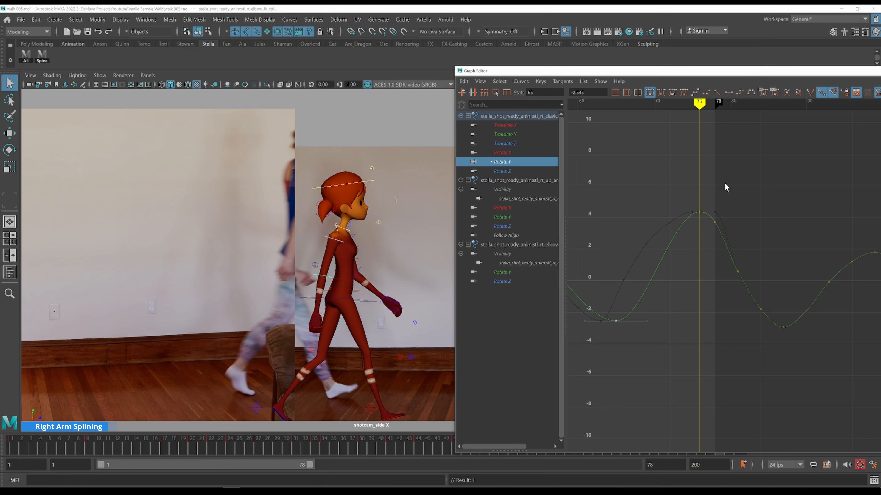
pyautogui.hotkey('alt', ',')
pyautogui.hotkey('alt', '.')
# Show the upper arm and elbow Rotate Y curves and lower the elbow key at frame 56 to about -2.51
pyautogui.click(518, 218)
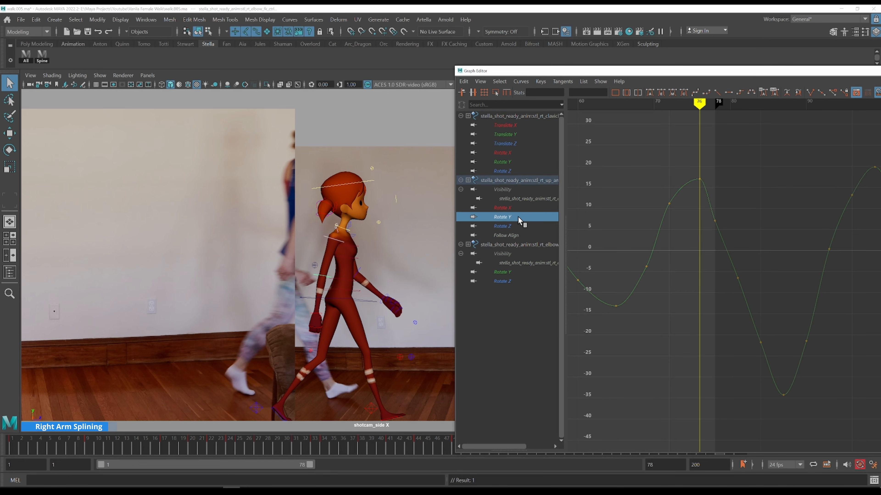
pyautogui.press('k')
pyautogui.click(626, 210)
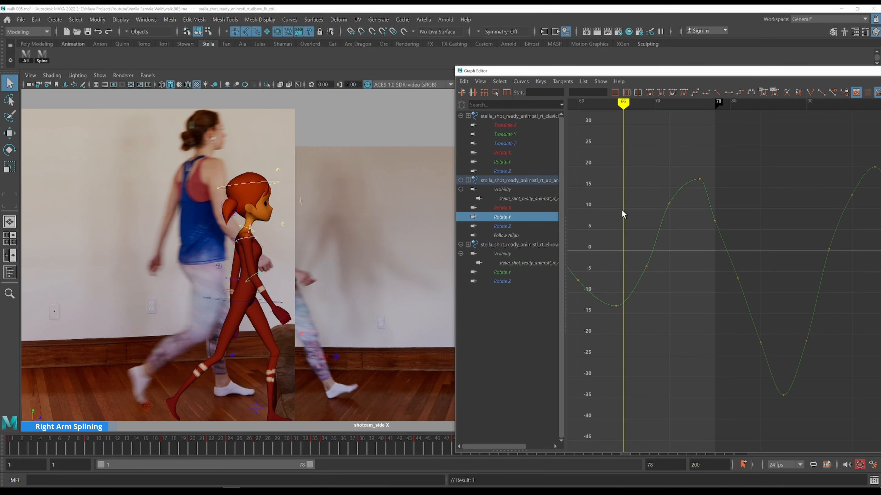
pyautogui.hotkey('alt', ',')
pyautogui.keyDown('ctrl'); pyautogui.click(511, 272); pyautogui.keyUp('ctrl')
pyautogui.hotkey('alt', '.')
pyautogui.click(623, 259)
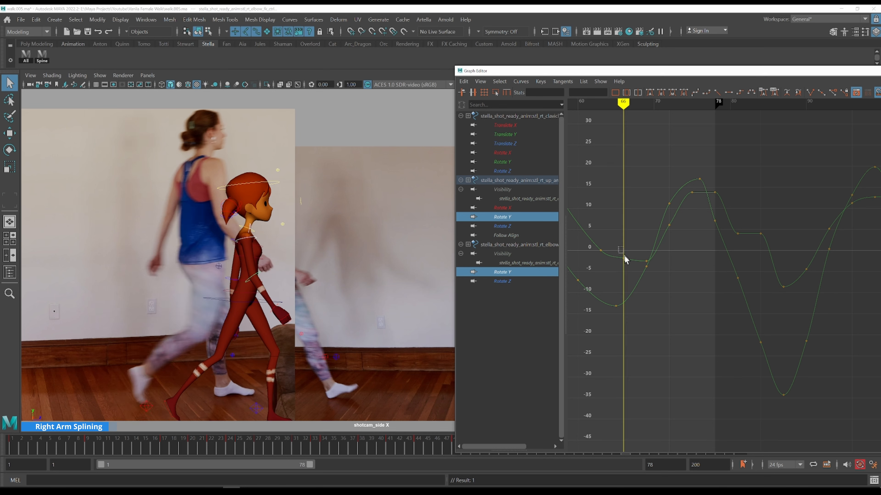
pyautogui.keyDown('shift'); pyautogui.moveTo(642, 248); pyautogui.dragTo(642, 250, button='middle'); pyautogui.keyUp('shift')
# Raise the elbow's Rotate Y key at frame 69 to about 0
pyautogui.press('k')
pyautogui.click(600, 235)
pyautogui.hotkey('alt', '.')
pyautogui.hotkey('alt', '.')
pyautogui.hotkey('alt', '.')
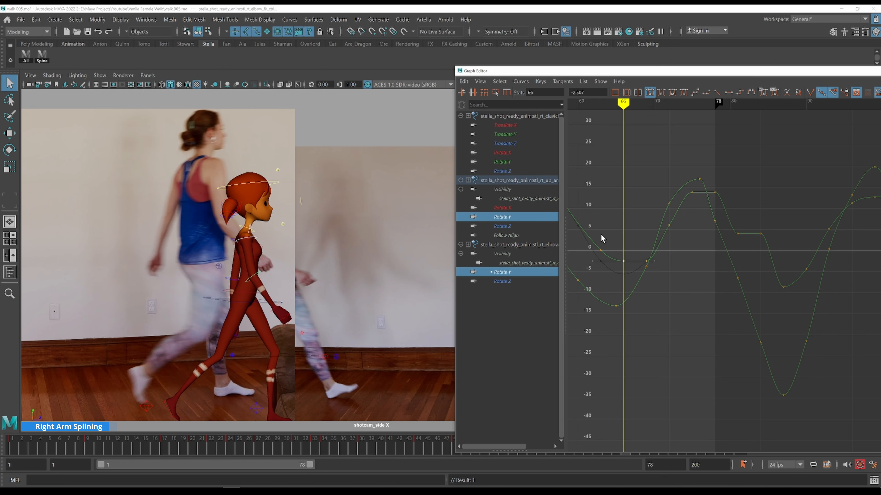
pyautogui.hotkey('alt', '.')
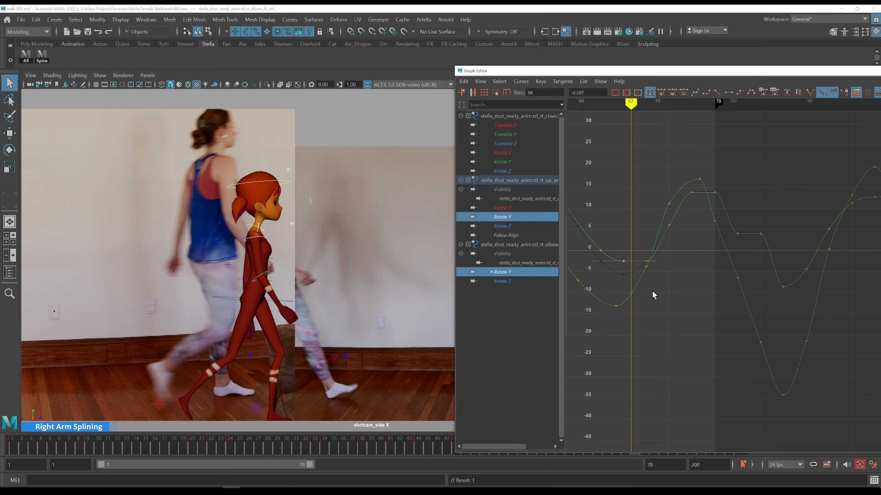
pyautogui.hotkey('alt', '.')
pyautogui.hotkey('alt', '.')
pyautogui.moveTo(635, 247); pyautogui.dragTo(675, 271)
pyautogui.keyDown('shift'); pyautogui.moveTo(676, 271); pyautogui.dragTo(675, 258, button='middle'); pyautogui.keyUp('shift')
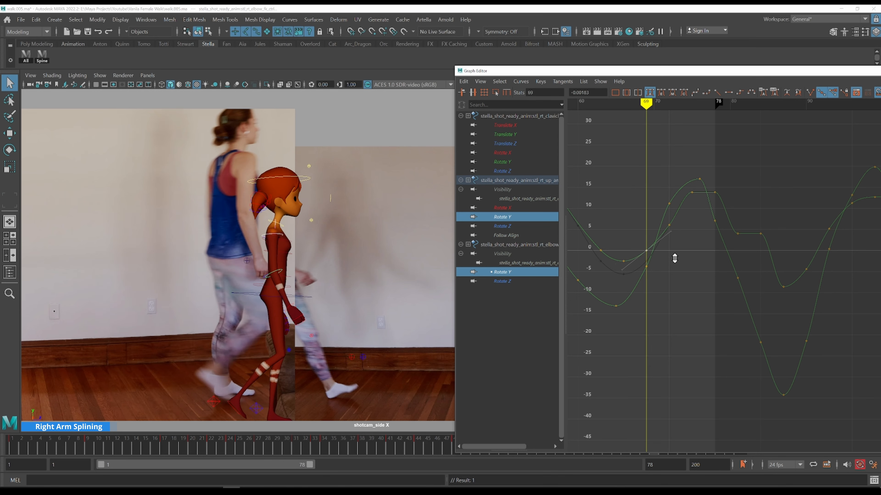
# Step through frames 62 to 78 comparing the elbow with the reference footage
pyautogui.press('k')
pyautogui.click(623, 248)
pyautogui.hotkey('alt', '.')
pyautogui.hotkey('alt', '.')
pyautogui.hotkey('alt', '.')
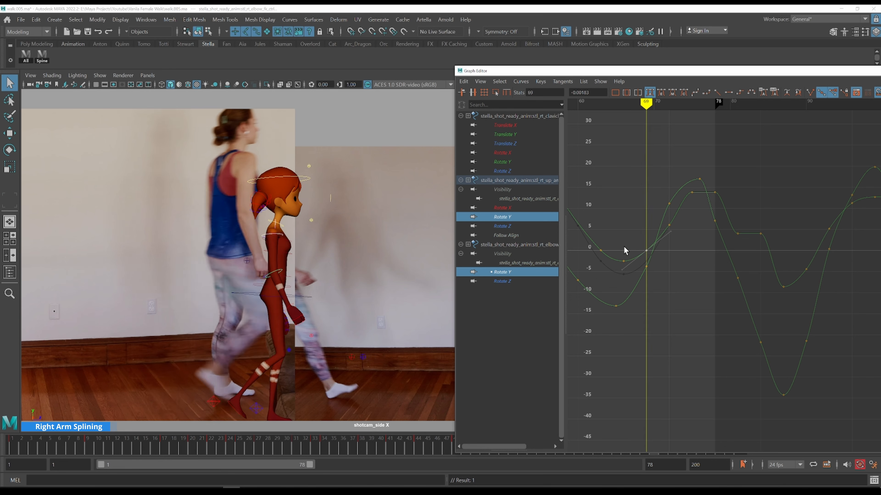
pyautogui.hotkey('alt', '.')
pyautogui.hotkey('alt', '.')
pyautogui.hotkey('alt', '.')
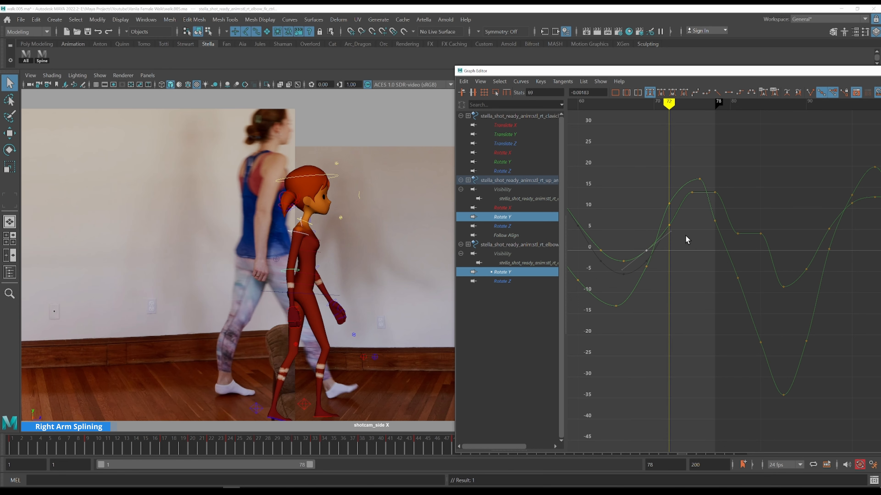
pyautogui.keyDown('alt'); pyautogui.moveTo(695, 230); pyautogui.dragTo(673, 234, button='middle'); pyautogui.keyUp('alt')
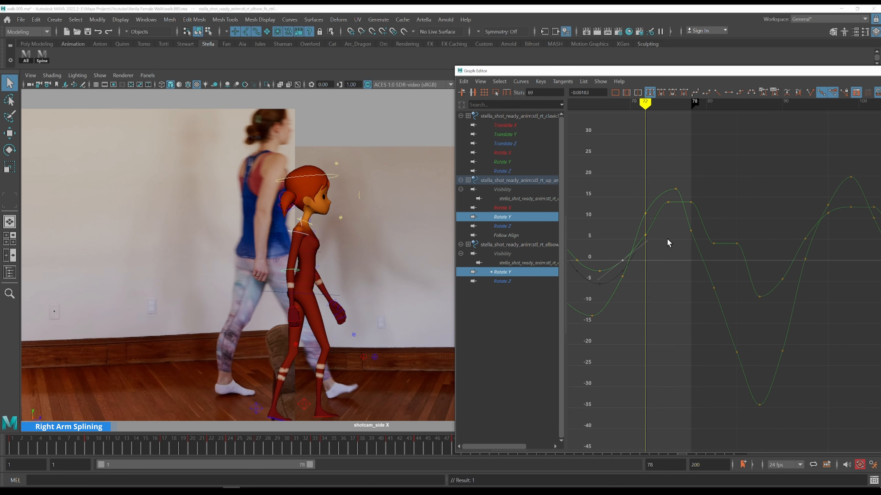
pyautogui.hotkey('alt', '.')
pyautogui.hotkey('alt', '.')
pyautogui.hotkey('alt', '.')
pyautogui.hotkey('alt', '.')
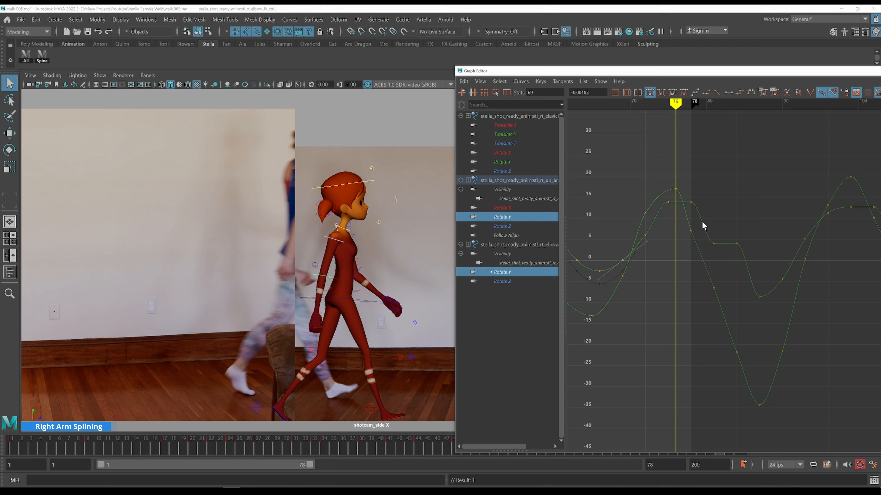
pyautogui.hotkey('alt', ',')
pyautogui.hotkey('alt', '.')
pyautogui.hotkey('alt', '.')
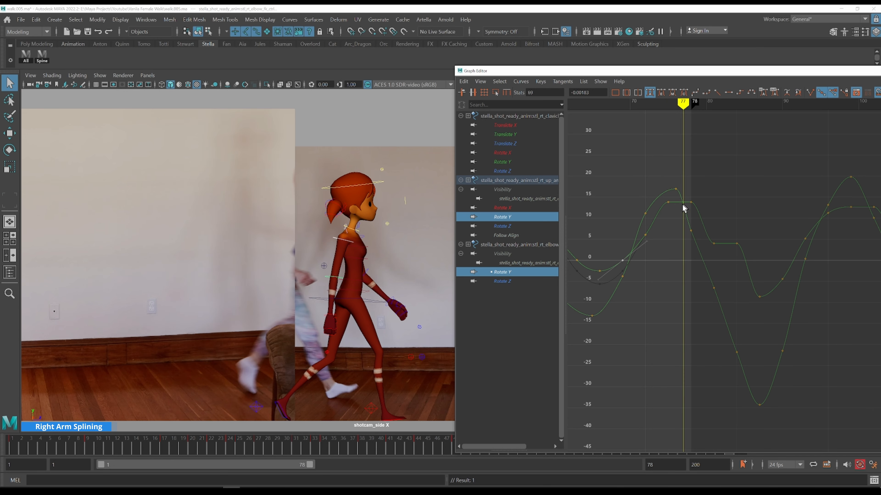
pyautogui.hotkey('alt', ',')
# Select the key at frame 78 and scrub between frames 55 and 76 to review the arm motion
pyautogui.click(667, 202)
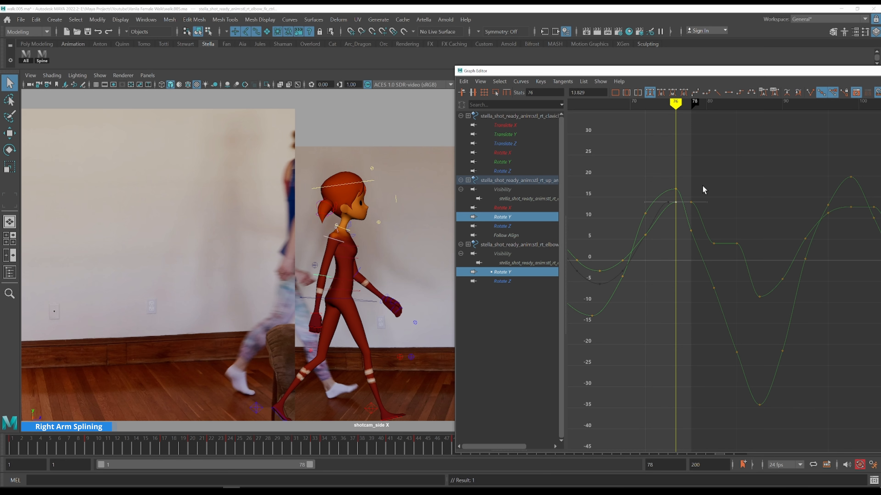
pyautogui.hotkey('alt', '.')
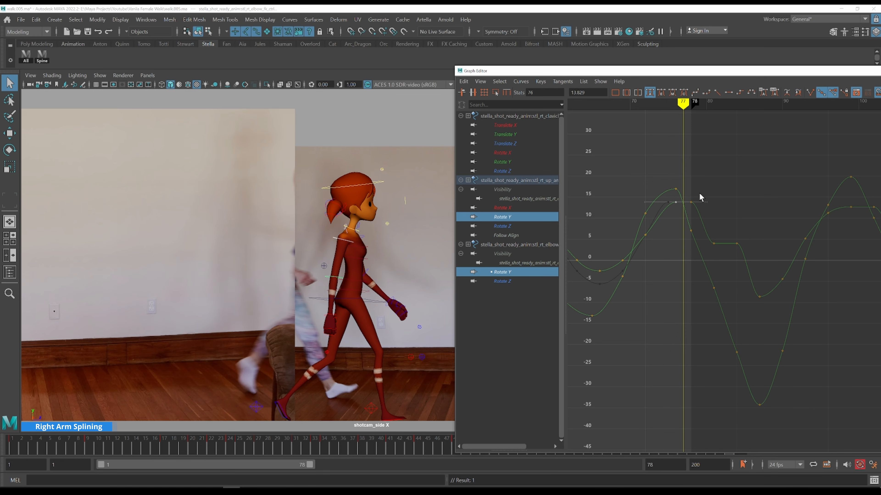
pyautogui.hotkey('alt', '.')
pyautogui.keyDown('alt'); pyautogui.moveTo(639, 195); pyautogui.dragTo(801, 230, button='middle'); pyautogui.keyUp('alt')
pyautogui.press('k')
pyautogui.click(675, 209)
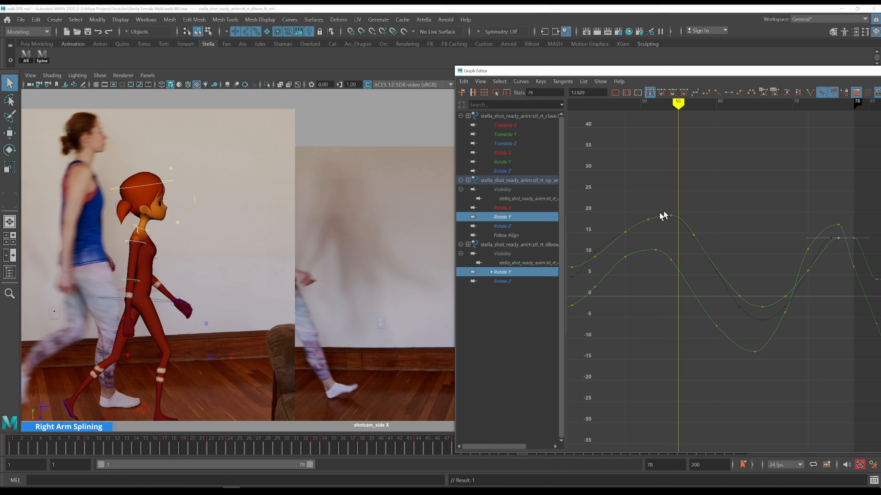
pyautogui.press('k')
pyautogui.click(653, 205)
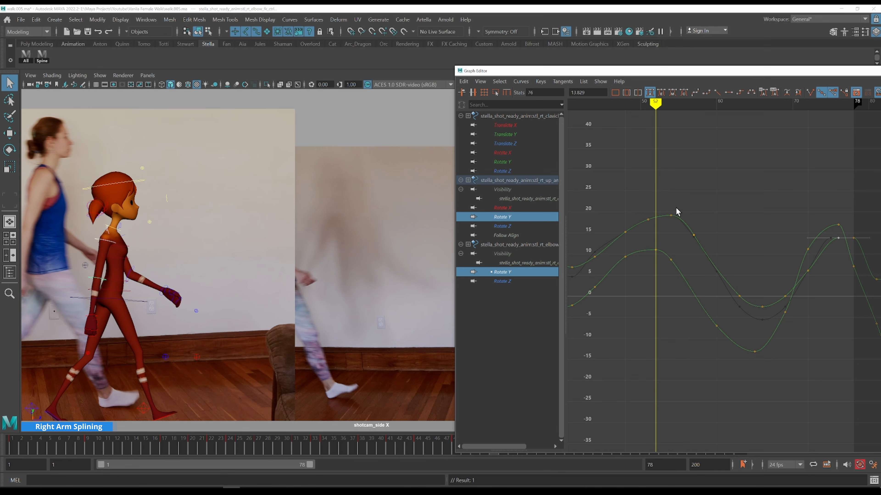
pyautogui.hotkey('alt', '.')
pyautogui.hotkey('alt', '.')
pyautogui.keyDown('alt'); pyautogui.moveTo(731, 206); pyautogui.dragTo(558, 214, button='middle'); pyautogui.keyUp('alt')
pyautogui.press('k')
pyautogui.click(666, 211)
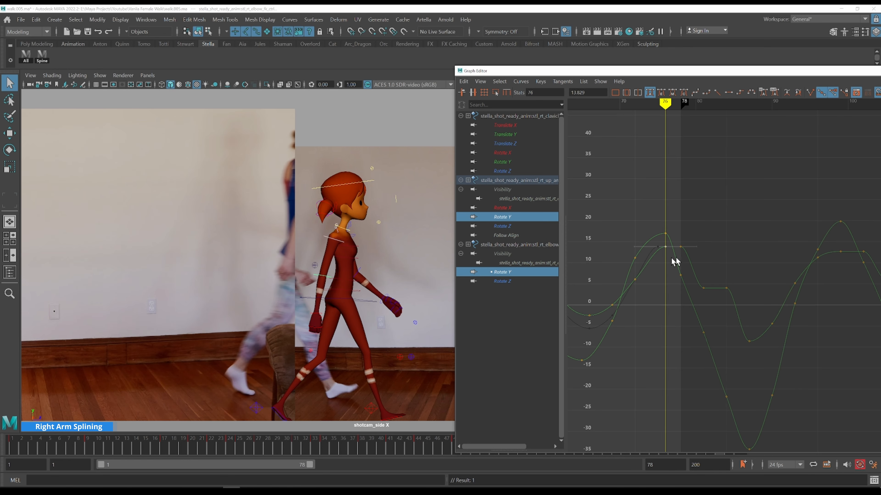
# Delete the selected elbow key and raise the elbow's Rotate Y key at frame 78 to about 17
pyautogui.hotkey('alt', '.')
pyautogui.hotkey('alt', '.')
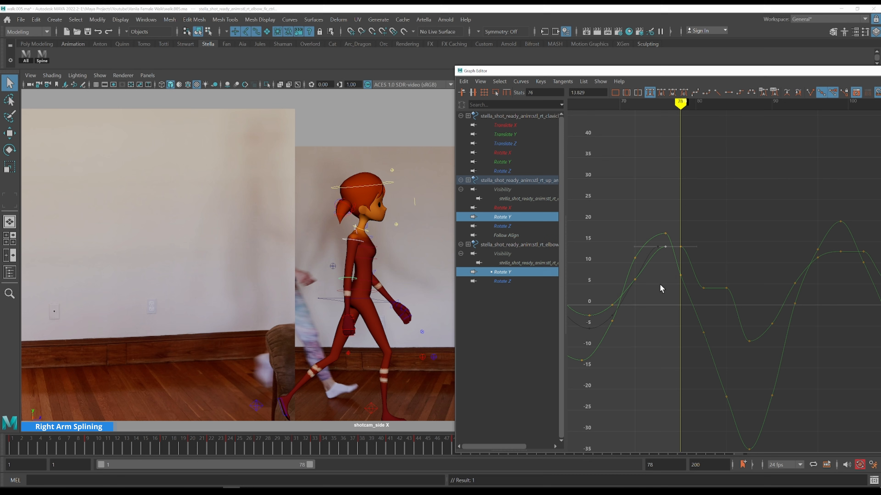
pyautogui.press('Delete')
pyautogui.moveTo(694, 236); pyautogui.dragTo(676, 255)
pyautogui.keyDown('shift'); pyautogui.moveTo(700, 265); pyautogui.dragTo(698, 252, button='middle'); pyautogui.keyUp('shift')
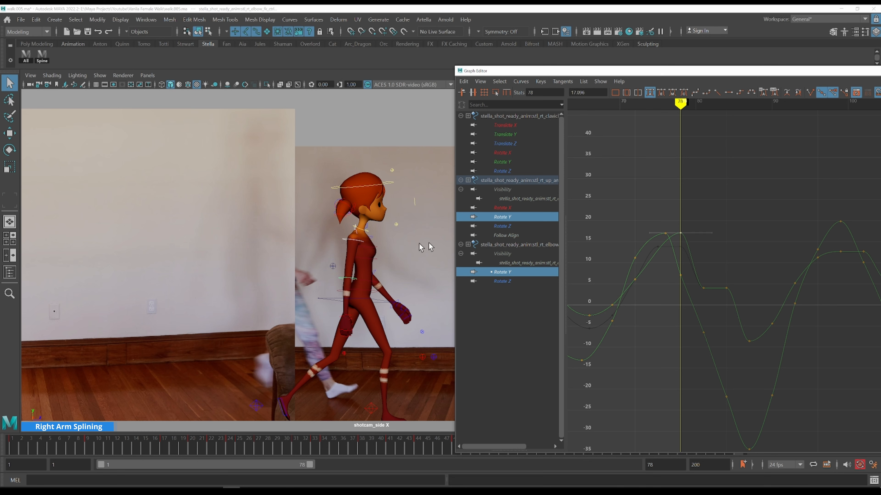
# Step through frames 60 to 78 comparing the right arm's motion with the reference footage
pyautogui.keyDown('alt'); pyautogui.keyDown('shift'); pyautogui.moveTo(674, 259); pyautogui.dragTo(662, 257, button='right'); pyautogui.keyUp('shift'); pyautogui.keyUp('alt')
pyautogui.keyDown('alt'); pyautogui.moveTo(656, 272); pyautogui.dragTo(711, 278, button='middle'); pyautogui.keyUp('alt')
pyautogui.click(712, 307)
pyautogui.press('k')
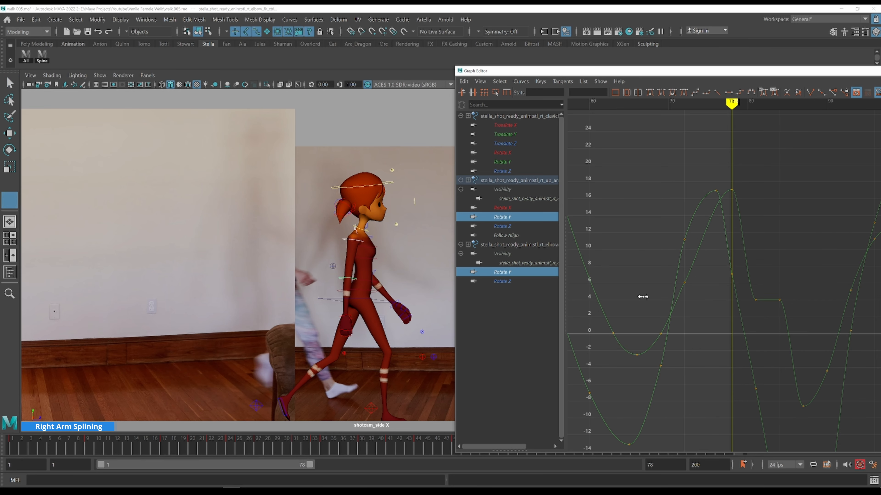
pyautogui.click(643, 297)
pyautogui.hotkey('alt', '.')
pyautogui.hotkey('alt', '.')
pyautogui.hotkey('alt', '.')
pyautogui.hotkey('alt', '.')
pyautogui.hotkey('alt', '.')
pyautogui.press('k')
pyautogui.click(620, 278)
pyautogui.hotkey('alt', '.')
pyautogui.hotkey('alt', '.')
pyautogui.hotkey('alt', '.')
pyautogui.hotkey('alt', '.')
pyautogui.hotkey('alt', '.')
pyautogui.hotkey('alt', '.')
pyautogui.hotkey('alt', '.')
pyautogui.hotkey('alt', '.')
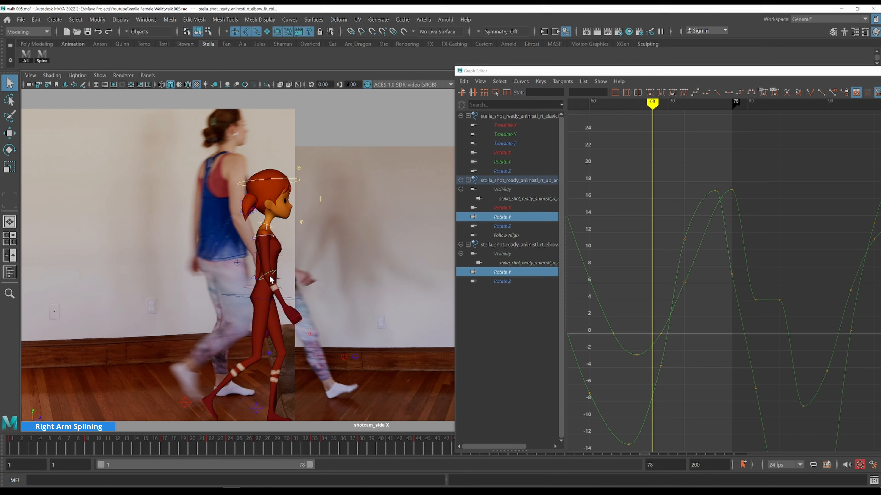
pyautogui.hotkey('alt', '.')
pyautogui.hotkey('alt', '.')
pyautogui.hotkey('alt', '.')
pyautogui.hotkey('alt', '.')
pyautogui.hotkey('alt', '.')
pyautogui.hotkey('alt', '.')
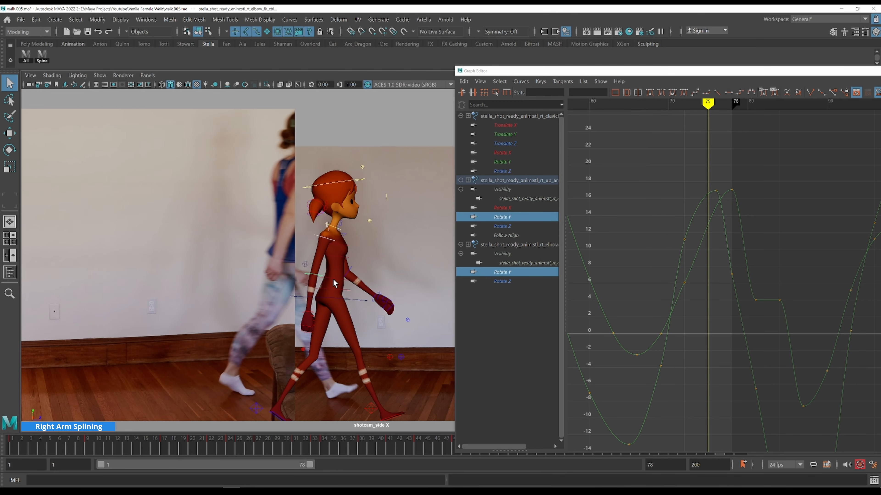
pyautogui.press('k')
pyautogui.moveTo(350, 280); pyautogui.dragTo(263, 274)
pyautogui.hotkey('alt', '.')
pyautogui.hotkey('alt', '.')
pyautogui.hotkey('alt', '.')
pyautogui.hotkey('alt', '.')
pyautogui.hotkey('alt', '.')
pyautogui.hotkey('alt', '.')
pyautogui.hotkey('alt', '.')
pyautogui.hotkey('alt', '.')
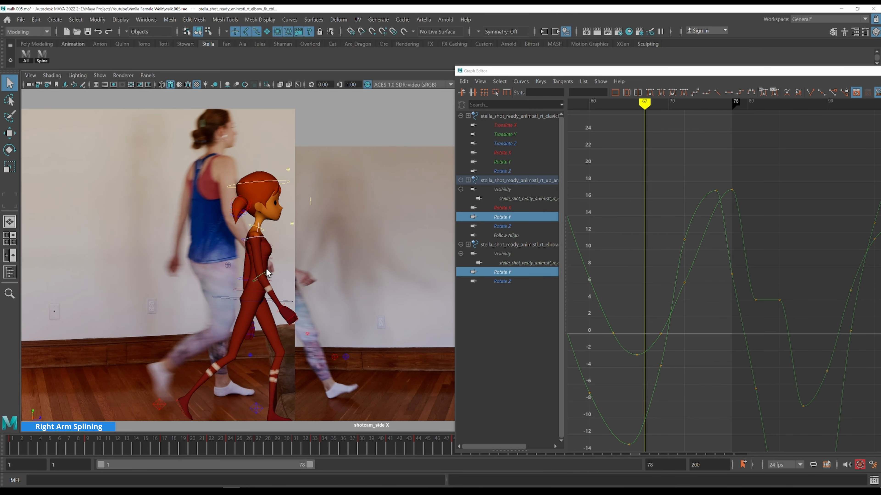
# Scrub and step through frames 21 to 51 reviewing the arm swing against the reference
pyautogui.hotkey('alt', '.')
pyautogui.hotkey('alt', '.')
pyautogui.hotkey('alt', '.')
pyautogui.hotkey('alt', '.')
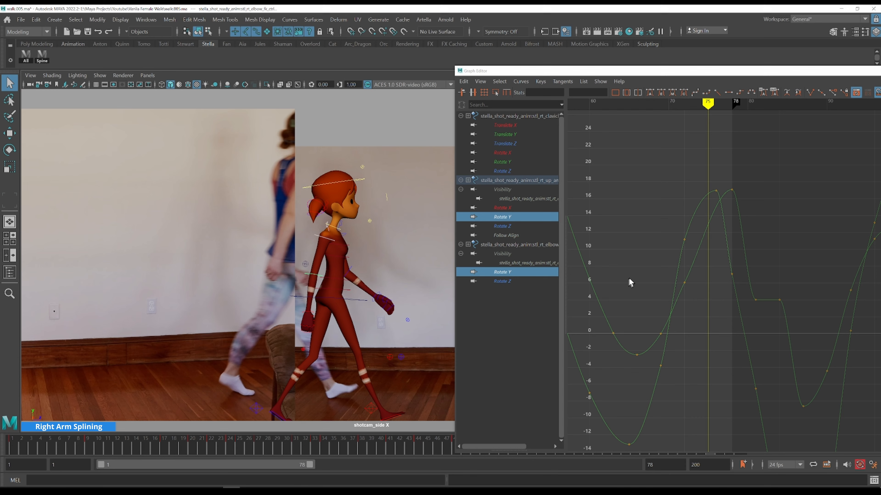
pyautogui.scroll(-4, 625, 287)
pyautogui.press('k')
pyautogui.moveTo(752, 239); pyautogui.dragTo(644, 215)
pyautogui.hotkey('alt', '.')
pyautogui.hotkey('alt', '.')
pyautogui.hotkey('alt', '.')
pyautogui.hotkey('alt', '.')
pyautogui.hotkey('alt', '.')
pyautogui.hotkey('alt', '.')
pyautogui.hotkey('alt', '.')
pyautogui.hotkey('alt', '.')
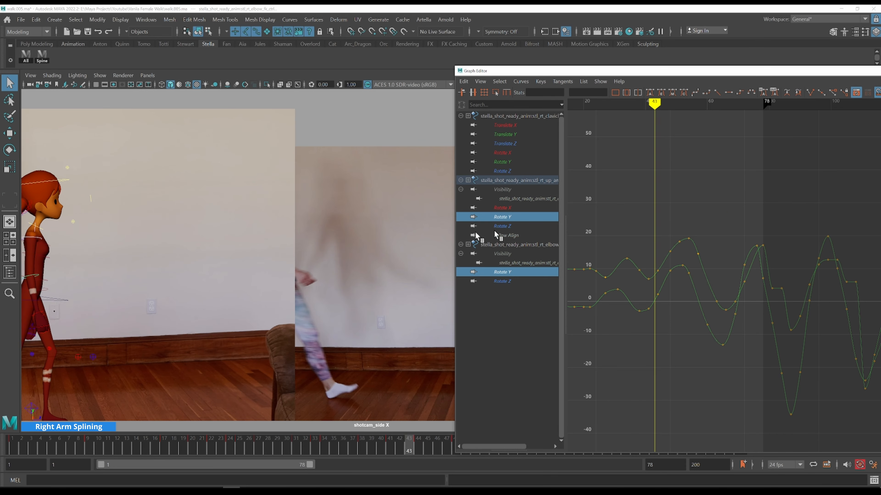
pyautogui.hotkey('alt', '.')
pyautogui.hotkey('alt', '.')
pyautogui.hotkey('alt', '.')
pyautogui.hotkey('alt', '.')
pyautogui.hotkey('alt', '.')
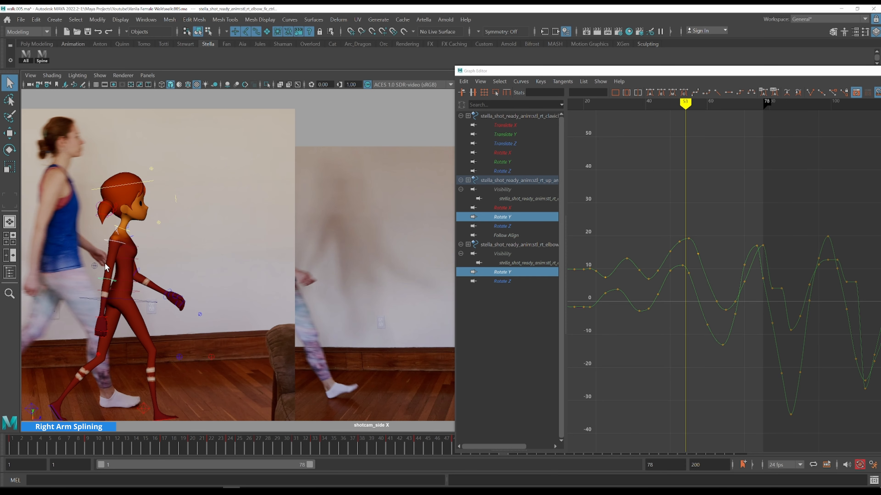
pyautogui.hotkey('alt', ',')
pyautogui.hotkey('alt', ',')
pyautogui.hotkey('alt', ',')
pyautogui.hotkey('alt', ',')
pyautogui.hotkey('alt', ',')
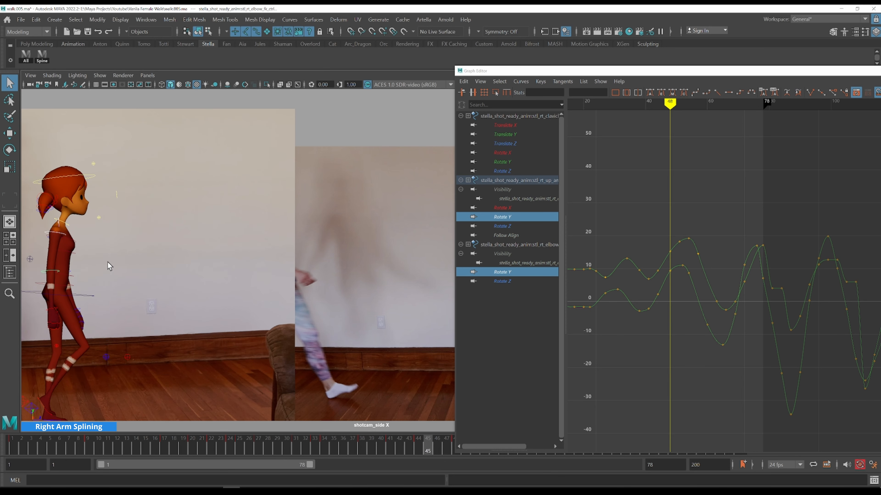
pyautogui.hotkey('alt', ',')
pyautogui.hotkey('alt', '.')
pyautogui.hotkey('alt', '.')
pyautogui.hotkey('alt', '.')
pyautogui.hotkey('alt', '.')
pyautogui.hotkey('alt', '.')
pyautogui.hotkey('alt', '.')
pyautogui.hotkey('alt', '.')
pyautogui.hotkey('alt', '.')
pyautogui.hotkey('alt', '.')
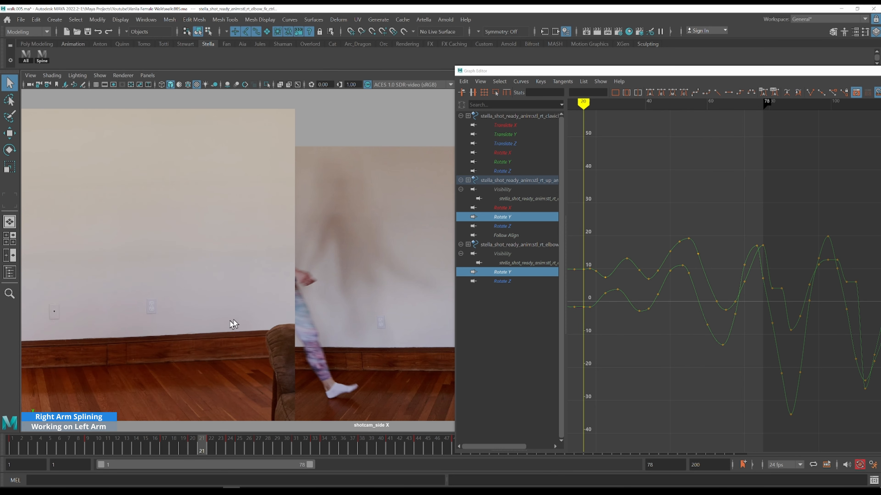
pyautogui.hotkey('alt', '.')
pyautogui.hotkey('alt', '.')
pyautogui.hotkey('alt', '.')
pyautogui.hotkey('alt', '.')
pyautogui.hotkey('alt', '.')
pyautogui.hotkey('alt', '.')
pyautogui.hotkey('alt', '.')
pyautogui.hotkey('alt', '.')
pyautogui.hotkey('alt', '.')
pyautogui.hotkey('alt', '.')
pyautogui.hotkey('alt', '.')
pyautogui.hotkey('alt', '.')
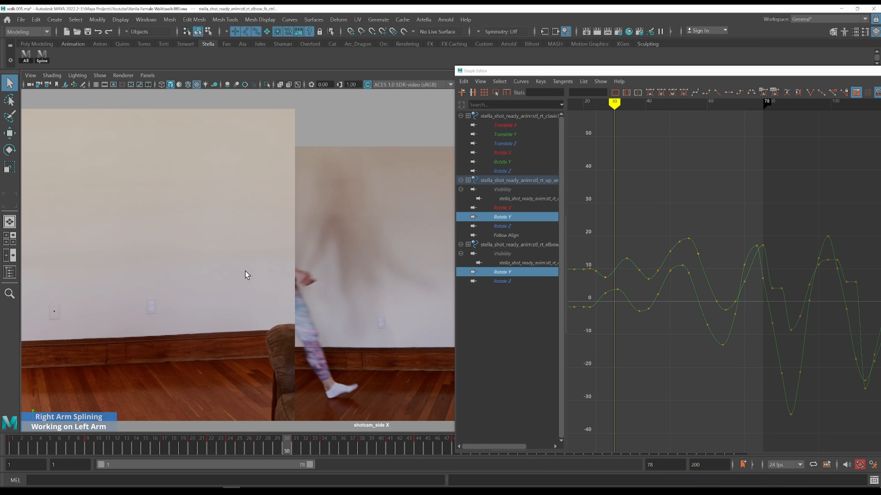
pyautogui.hotkey('alt', '.')
pyautogui.hotkey('alt', '.')
pyautogui.hotkey('alt', '.')
pyautogui.hotkey('alt', '.')
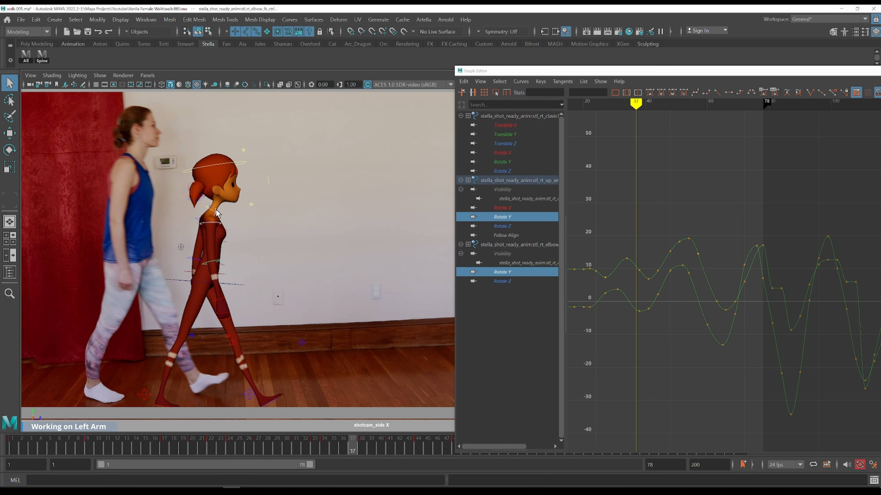
# Display the Rotate Y curves of both clavicle controls and nudge the left clavicle key near frame 22
pyautogui.click(213, 210)
pyautogui.keyDown('shift'); pyautogui.click(210, 206); pyautogui.keyUp('shift')
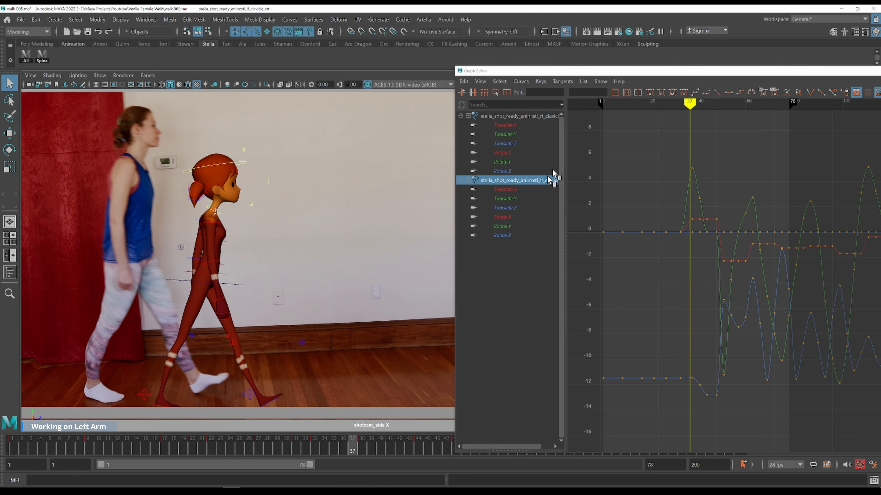
pyautogui.click(510, 162)
pyautogui.keyDown('ctrl'); pyautogui.click(507, 226); pyautogui.keyUp('ctrl')
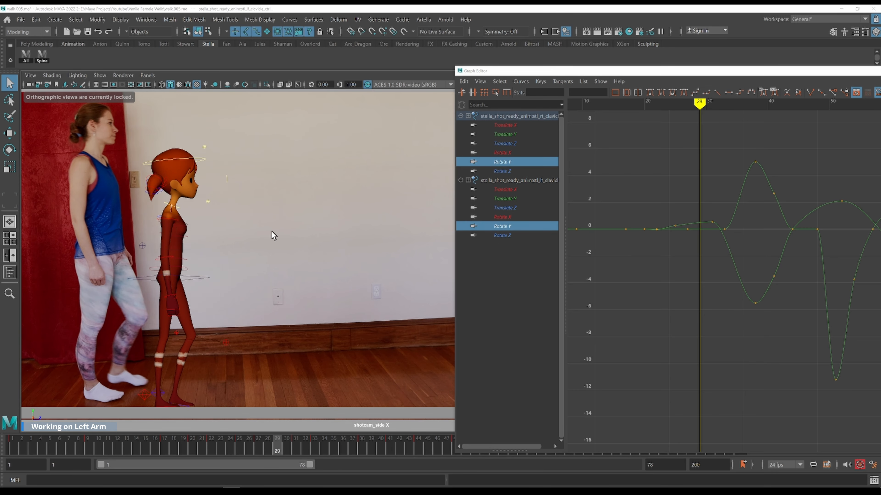
pyautogui.press('space')
pyautogui.moveTo(272, 202); pyautogui.dragTo(250, 222)
pyautogui.click(528, 161)
pyautogui.moveTo(673, 196); pyautogui.dragTo(729, 244)
pyautogui.moveTo(712, 283)
pyautogui.keyDown('shift'); pyautogui.mouseDown(button='middle')
pyautogui.moveTo(729, 216)
pyautogui.moveTo(729, 305)
pyautogui.moveTo(723, 272)
pyautogui.mouseUp(button='middle'); pyautogui.keyUp('shift')
pyautogui.hotkey('ctrl', 'z')
pyautogui.keyDown('ctrl'); pyautogui.click(531, 225); pyautogui.keyUp('ctrl')
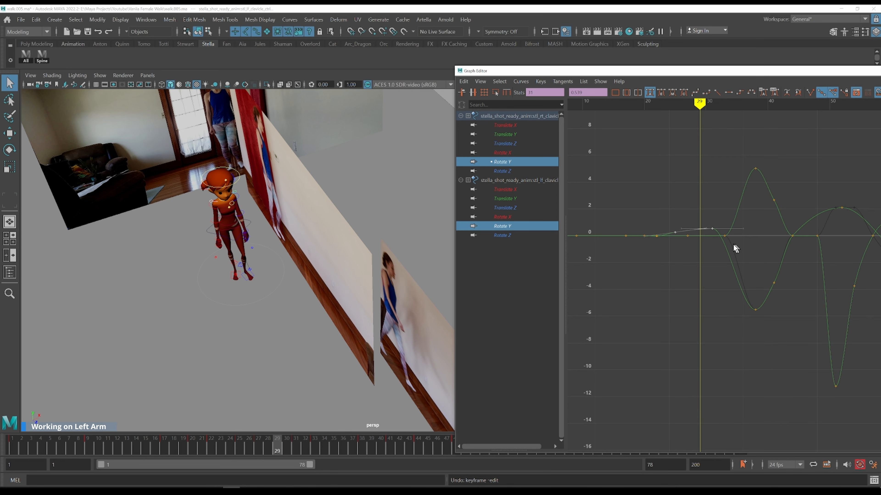
pyautogui.moveTo(688, 238); pyautogui.dragTo(685, 238)
pyautogui.moveTo(695, 299)
pyautogui.keyDown('shift'); pyautogui.mouseDown(button='middle')
pyautogui.moveTo(697, 282)
pyautogui.moveTo(695, 295)
pyautogui.mouseUp(button='middle'); pyautogui.keyUp('shift')
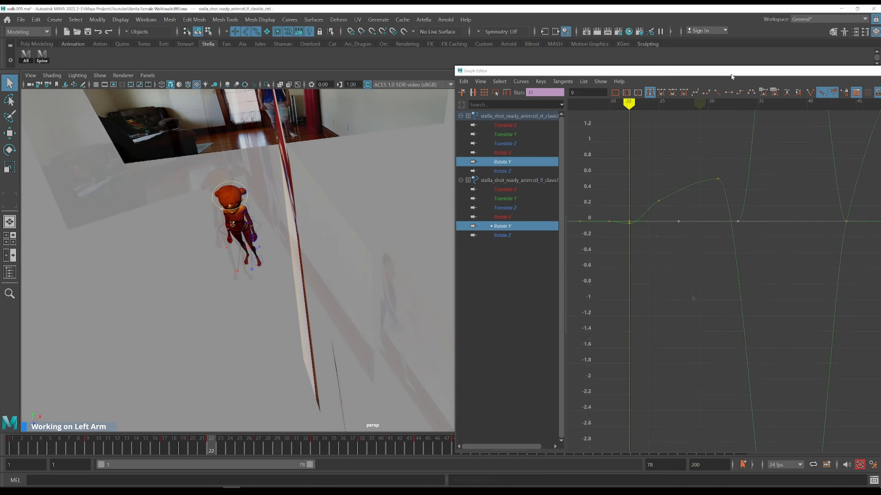
# Hide the imageplanes display layer so only the character shows in the perspective view
pyautogui.moveTo(732, 75); pyautogui.dragTo(636, 67)
pyautogui.click(863, 63)
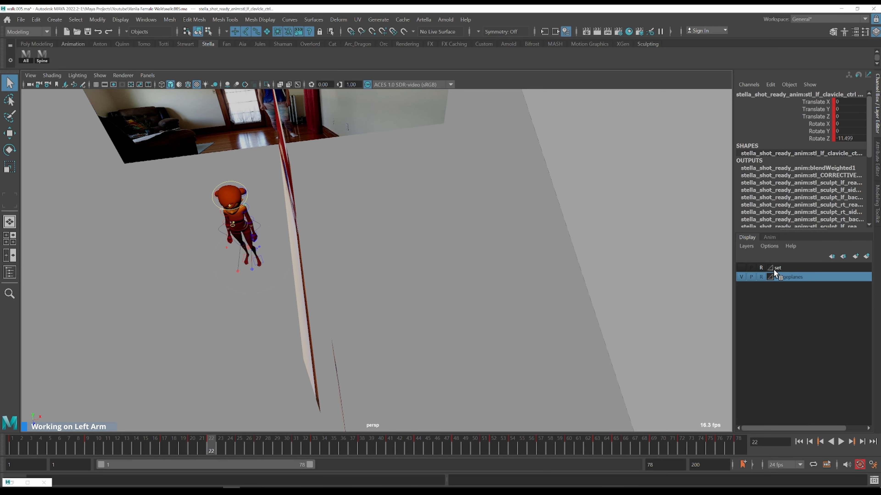
pyautogui.click(740, 278)
pyautogui.keyDown('alt'); pyautogui.moveTo(283, 201); pyautogui.dragTo(244, 190); pyautogui.keyUp('alt')
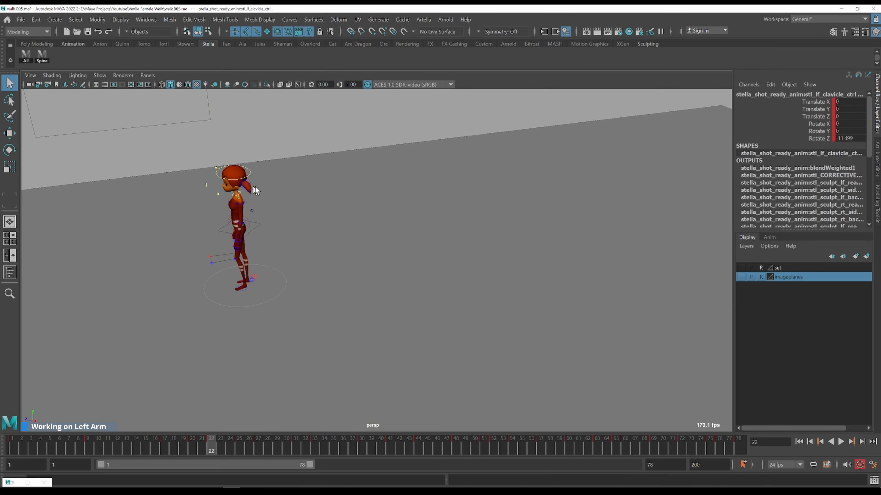
pyautogui.press('f')
pyautogui.scroll(-5, 366, 202)
pyautogui.scroll(-7, 365, 203)
pyautogui.keyDown('alt'); pyautogui.moveTo(419, 287); pyautogui.dragTo(392, 178, button='middle'); pyautogui.keyUp('alt')
pyautogui.keyDown('alt'); pyautogui.moveTo(392, 178); pyautogui.dragTo(387, 184); pyautogui.keyUp('alt')
pyautogui.click(27, 483)
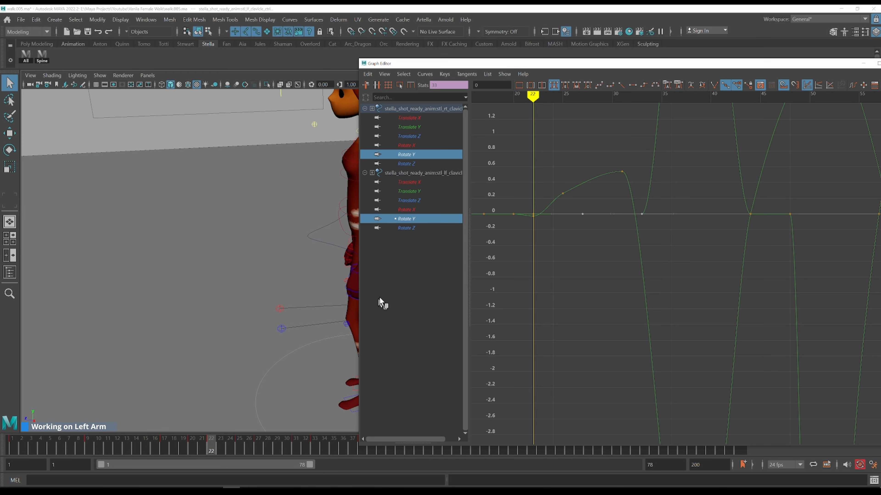
# Step through frames 20 to 26 checking the left clavicle's motion
pyautogui.press(',')
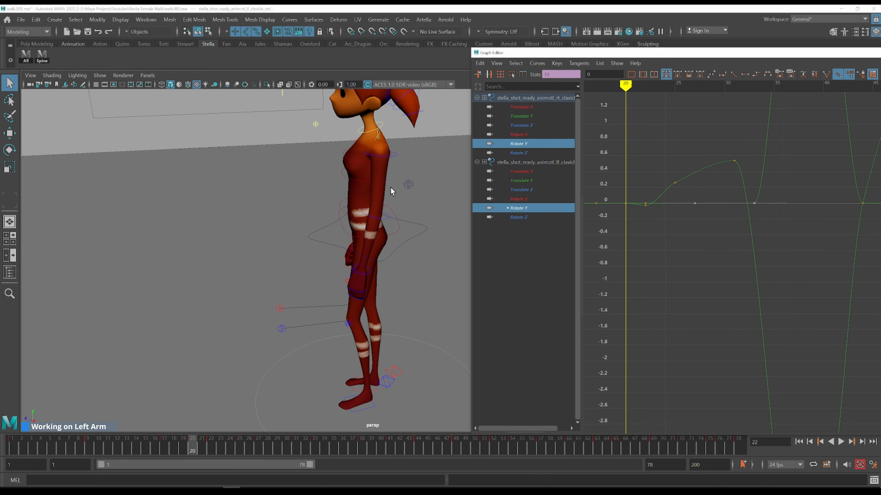
pyautogui.hotkey('alt', '.')
pyautogui.hotkey('alt', '.')
pyautogui.hotkey('alt', '.')
pyautogui.hotkey('alt', '.')
pyautogui.hotkey('alt', ',')
pyautogui.hotkey('alt', ',')
pyautogui.hotkey('alt', ',')
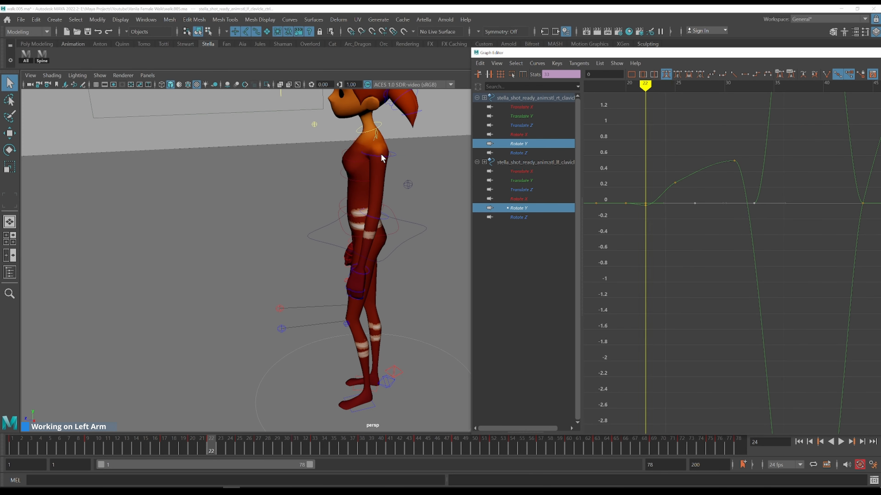
pyautogui.hotkey('alt', ',')
pyautogui.hotkey('alt', ',')
pyautogui.hotkey('alt', ',')
pyautogui.hotkey('alt', '.')
pyautogui.hotkey('alt', '.')
pyautogui.hotkey('alt', '.')
pyautogui.hotkey('alt', '.')
pyautogui.hotkey('alt', '.')
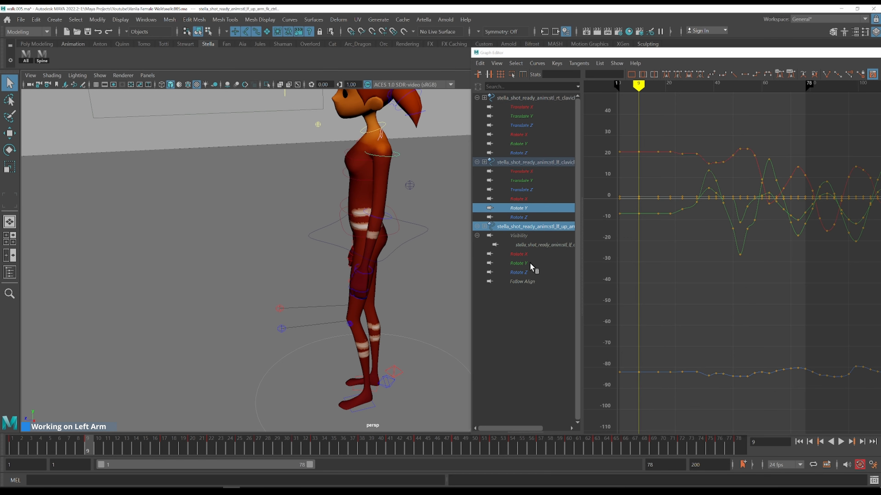
# Show the left upper arm's Rotate Y curve and step through the frames around its key at frame 22
pyautogui.click(530, 264)
pyautogui.moveTo(626, 267); pyautogui.dragTo(672, 302)
pyautogui.press('f')
pyautogui.press('k')
pyautogui.moveTo(603, 246); pyautogui.dragTo(597, 241)
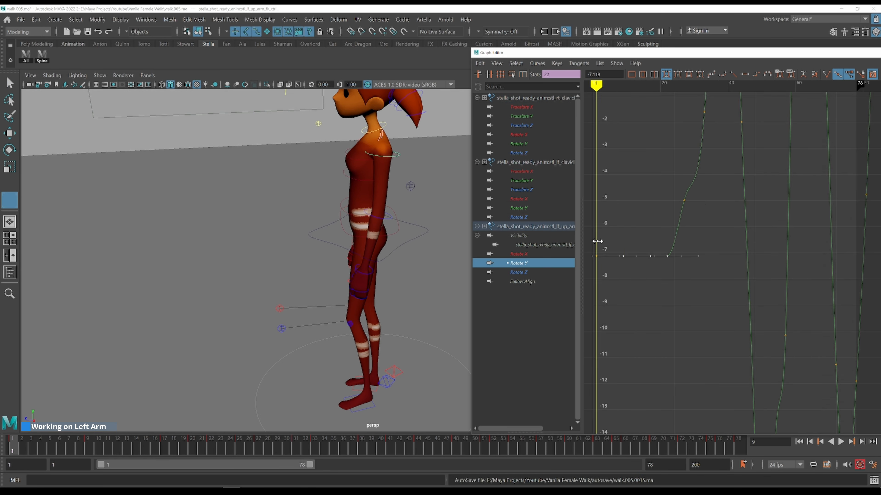
pyautogui.hotkey('alt', '.')
pyautogui.hotkey('alt', '.')
pyautogui.hotkey('alt', '.')
pyautogui.hotkey('alt', '.')
pyautogui.hotkey('alt', '.')
pyautogui.hotkey('alt', '.')
pyautogui.press('.')
pyautogui.press(',')
pyautogui.press('.')
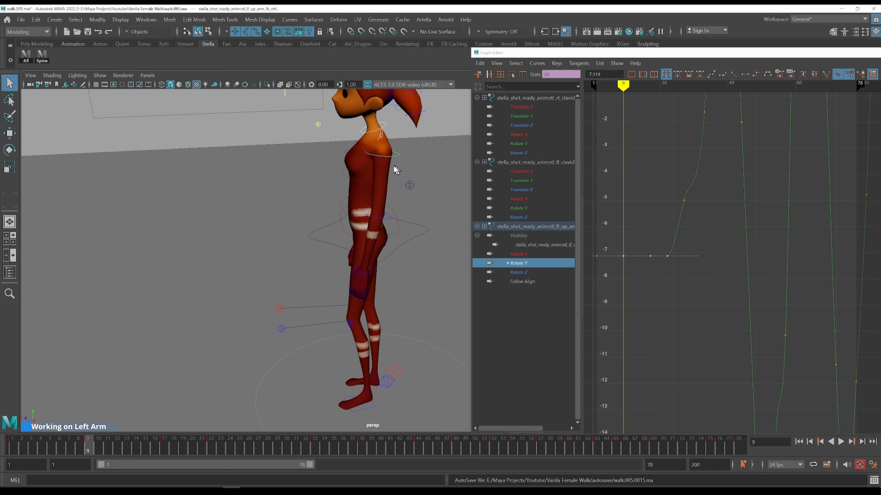
pyautogui.press(',')
pyautogui.press('.')
pyautogui.press(',')
pyautogui.press('.')
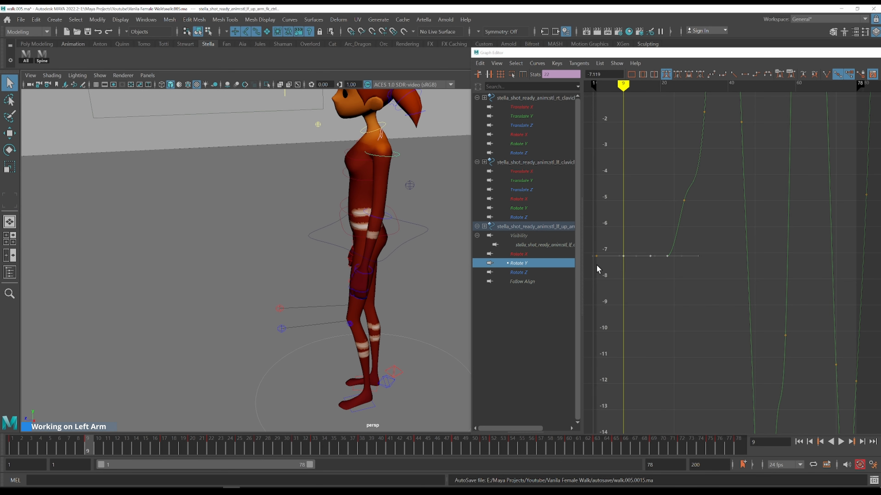
pyautogui.moveTo(613, 240); pyautogui.dragTo(678, 278)
pyautogui.hotkey('ctrl', 'z')
# Raise the left upper arm's Rotate Y key at frame 22 to about -5.98, stepping frames to check it
pyautogui.keyDown('shift'); pyautogui.moveTo(647, 221); pyautogui.dragTo(646, 223, button='middle'); pyautogui.keyUp('shift')
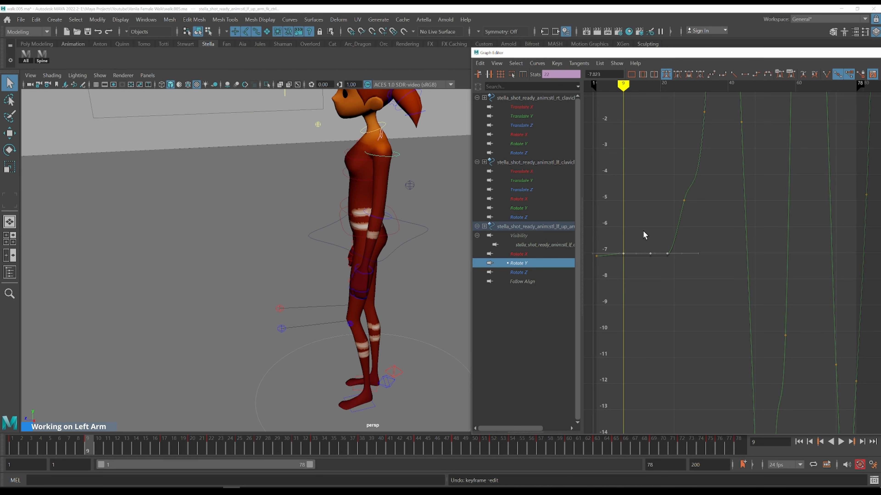
pyautogui.keyDown('shift'); pyautogui.moveTo(644, 228); pyautogui.dragTo(644, 220, button='middle'); pyautogui.keyUp('shift')
pyautogui.press(',')
pyautogui.press('.')
pyautogui.press(',')
pyautogui.press('.')
pyautogui.press('.')
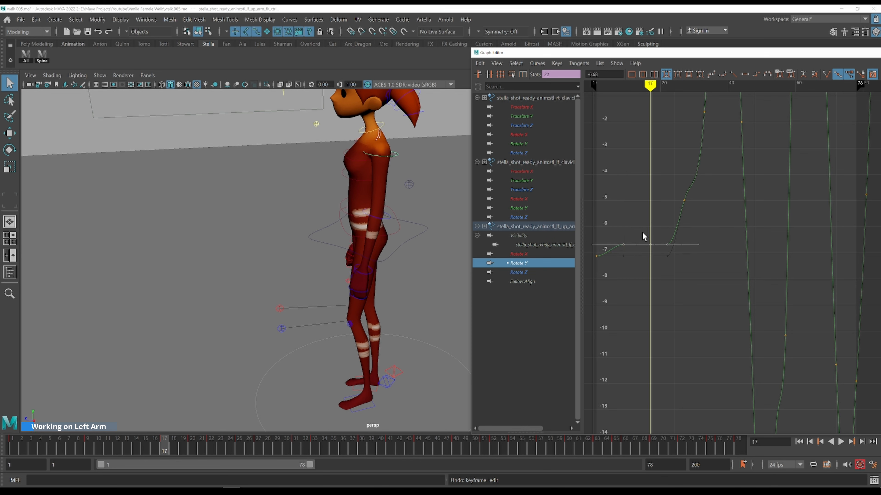
pyautogui.press(',')
pyautogui.press('.')
pyautogui.moveTo(669, 289); pyautogui.dragTo(665, 278, button='middle')
pyautogui.press(',')
pyautogui.press('.')
pyautogui.press(',')
pyautogui.hotkey('alt', '.')
pyautogui.hotkey('alt', '.')
pyautogui.hotkey('alt', '.')
pyautogui.hotkey('alt', '.')
pyautogui.hotkey('alt', '.')
pyautogui.hotkey('alt', '.')
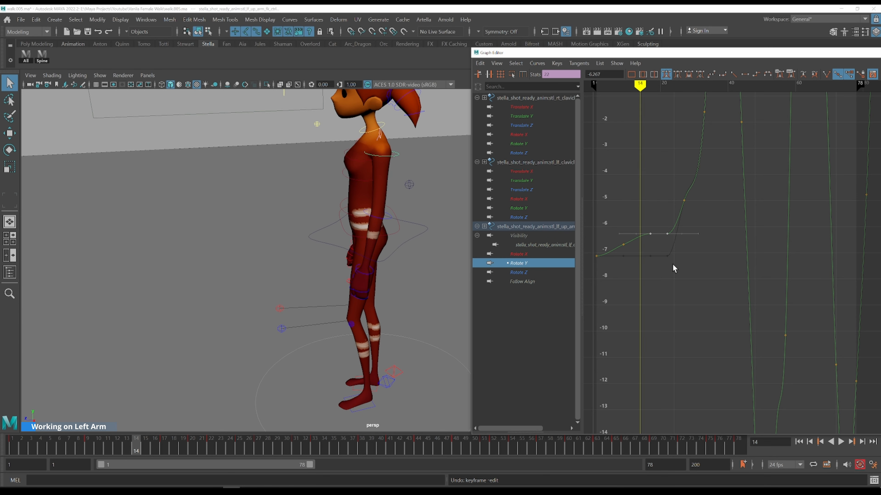
pyautogui.hotkey('alt', '.')
pyautogui.hotkey('alt', '.')
pyautogui.hotkey('alt', '.')
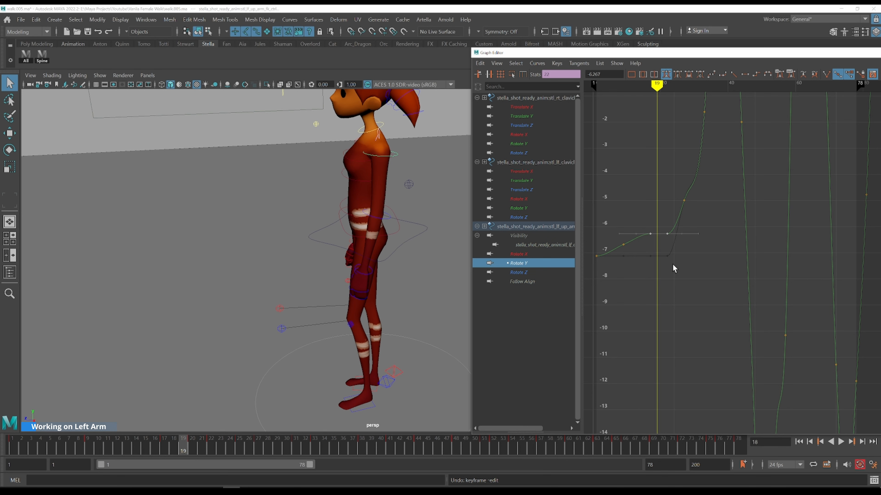
pyautogui.hotkey('alt', ',')
pyautogui.hotkey('alt', ',')
pyautogui.hotkey('alt', ',')
pyautogui.hotkey('alt', '.')
pyautogui.hotkey('alt', '.')
pyautogui.hotkey('alt', '.')
pyautogui.hotkey('alt', '.')
pyautogui.hotkey('alt', '.')
pyautogui.moveTo(675, 248); pyautogui.dragTo(662, 228)
pyautogui.keyDown('shift'); pyautogui.moveTo(694, 267); pyautogui.dragTo(694, 261, button='middle'); pyautogui.keyUp('shift')
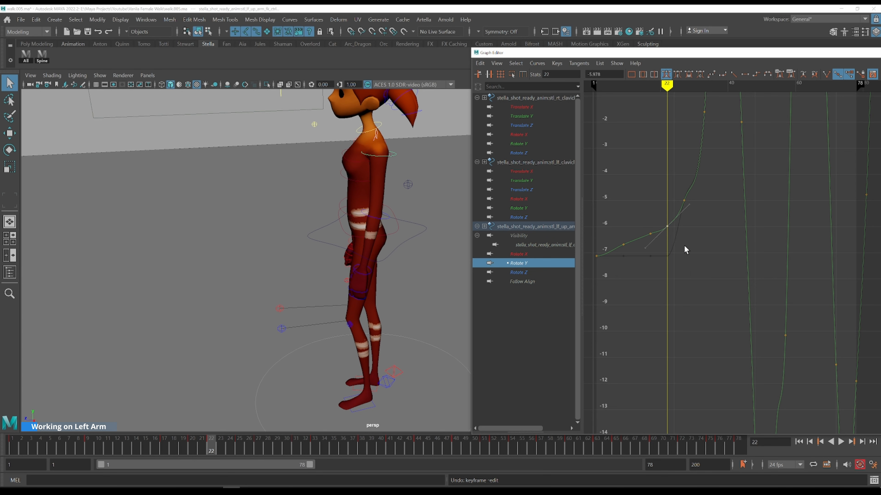
# Scrub through frames 20 to 26 reviewing the left upper arm's motion
pyautogui.press('k')
pyautogui.moveTo(662, 224); pyautogui.dragTo(644, 211)
pyautogui.hotkey('alt', '.')
pyautogui.hotkey('alt', '.')
pyautogui.hotkey('alt', '.')
pyautogui.click(666, 184)
pyautogui.press('k')
pyautogui.hotkey('alt', '.')
pyautogui.hotkey('alt', '.')
pyautogui.hotkey('alt', '.')
pyautogui.hotkey('alt', '.')
pyautogui.hotkey('alt', '.')
pyautogui.hotkey('alt', '.')
pyautogui.hotkey('alt', '.')
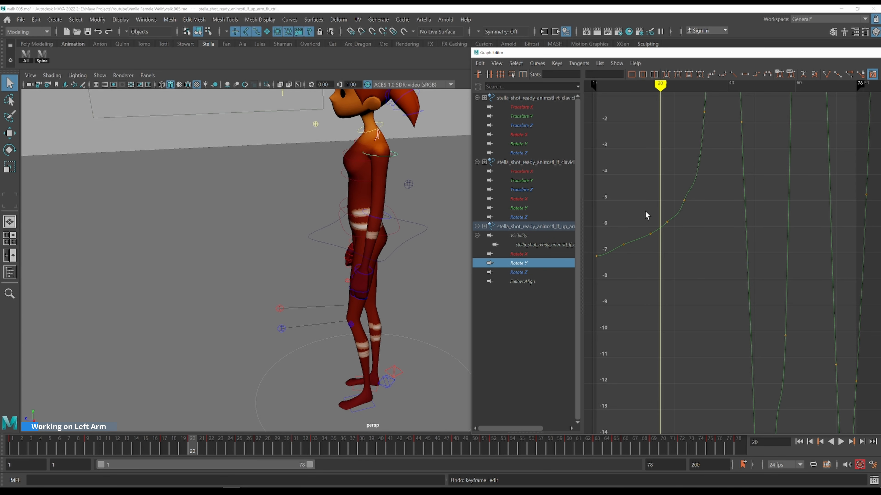
pyautogui.hotkey('alt', '.')
pyautogui.hotkey('alt', '.')
pyautogui.hotkey('alt', '.')
pyautogui.hotkey('alt', '.')
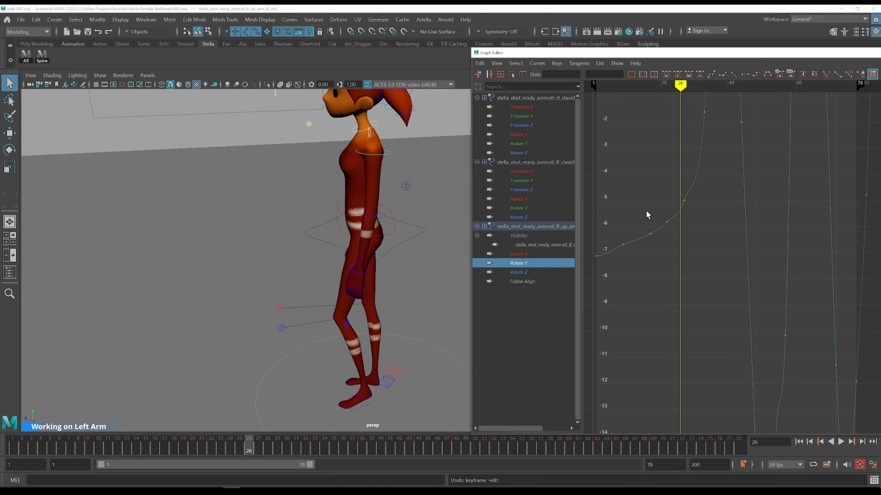
# Set the left upper arm's Rotate Y key at frame 27 to about -4.54
pyautogui.moveTo(676, 187); pyautogui.dragTo(713, 231)
pyautogui.keyDown('shift'); pyautogui.moveTo(713, 231); pyautogui.dragTo(721, 204, button='middle'); pyautogui.keyUp('shift')
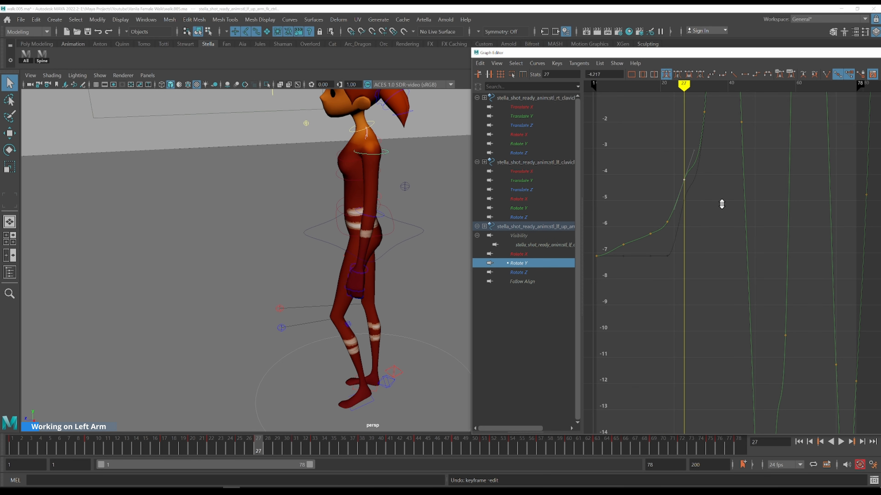
pyautogui.moveTo(680, 211); pyautogui.dragTo(666, 203)
pyautogui.hotkey('alt', '.')
pyautogui.hotkey('alt', '.')
pyautogui.hotkey('alt', '.')
pyautogui.hotkey('alt', '.')
pyautogui.hotkey('alt', '.')
pyautogui.middleClick(376, 252)
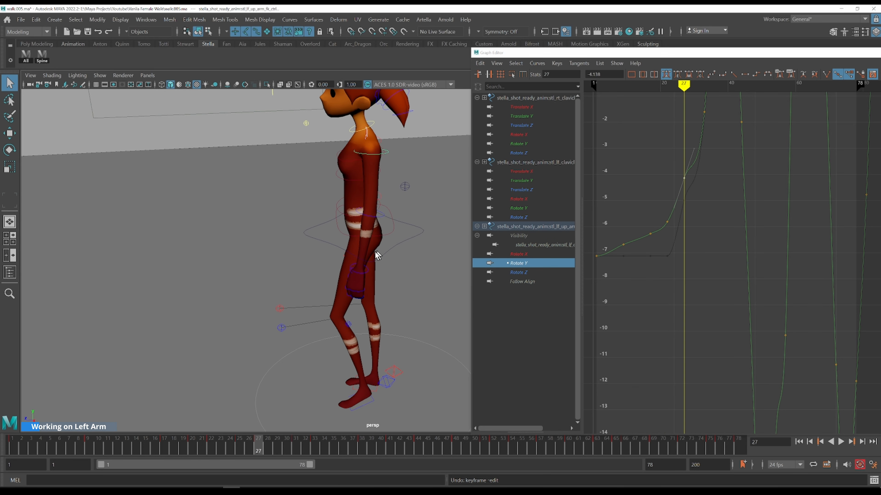
# Step through frames 27 to 33 reviewing the left upper arm's Rotate Y motion against the reference
pyautogui.keyDown('alt'); pyautogui.moveTo(676, 194); pyautogui.dragTo(665, 243, button='middle'); pyautogui.keyUp('alt')
pyautogui.moveTo(659, 261); pyautogui.dragTo(651, 238)
pyautogui.middleClick(369, 233)
pyautogui.hotkey('alt', '.')
pyautogui.hotkey('alt', '.')
pyautogui.hotkey('alt', '.')
pyautogui.hotkey('alt', '.')
pyautogui.hotkey('alt', '.')
pyautogui.hotkey('alt', '.')
pyautogui.hotkey('alt', '.')
pyautogui.hotkey('alt', '.')
pyautogui.hotkey('alt', '.')
pyautogui.hotkey('alt', '.')
pyautogui.hotkey('alt', '.')
pyautogui.hotkey('alt', '.')
pyautogui.hotkey('alt', '.')
pyautogui.hotkey('alt', '.')
pyautogui.hotkey('alt', '.')
pyautogui.hotkey('alt', '.')
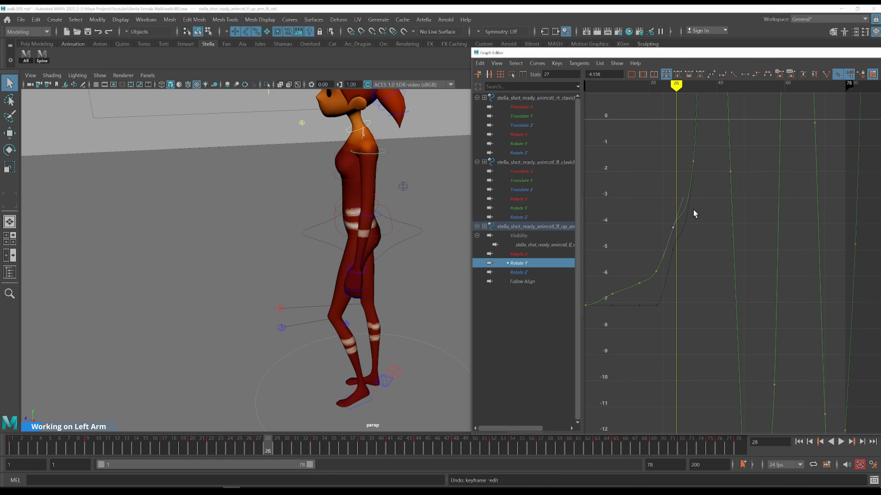
pyautogui.hotkey('alt', '.')
pyautogui.hotkey('alt', '.')
pyautogui.hotkey('alt', '.')
pyautogui.keyDown('alt'); pyautogui.keyDown('shift'); pyautogui.moveTo(729, 147); pyautogui.dragTo(747, 167, button='right'); pyautogui.keyUp('shift'); pyautogui.keyUp('alt')
pyautogui.hotkey('alt', ',')
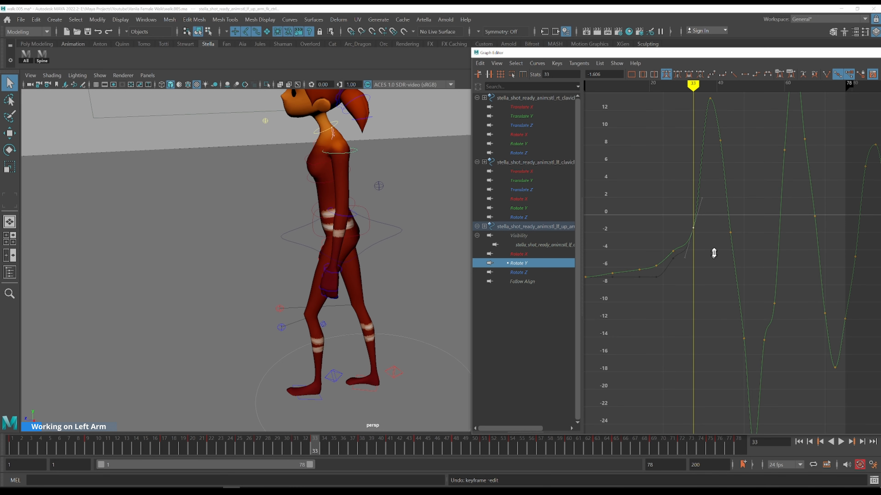
# Set the left upper arm's Rotate Y key at frame 33 to about 1.40 and scrub the frames before it
pyautogui.moveTo(714, 253); pyautogui.dragTo(716, 233, button='middle')
pyautogui.press('k')
pyautogui.click(663, 234)
pyautogui.hotkey('alt', '.')
pyautogui.hotkey('alt', '.')
pyautogui.hotkey('alt', '.')
pyautogui.hotkey('alt', '.')
pyautogui.hotkey('alt', '.')
pyautogui.hotkey('alt', '.')
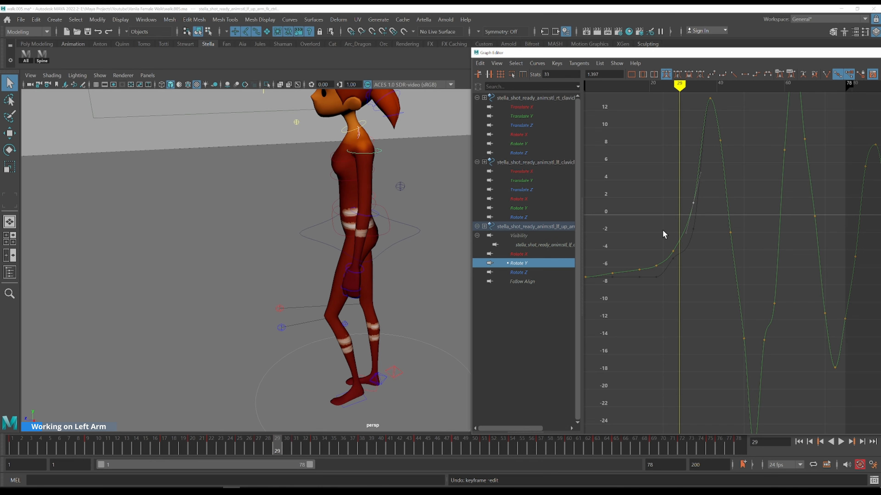
pyautogui.press('k')
pyautogui.click(645, 244)
# Display the left clavicle's Rotate Y curve with the upper arm's and step through its keys from frame 9
pyautogui.keyDown('ctrl'); pyautogui.click(523, 201); pyautogui.keyUp('ctrl')
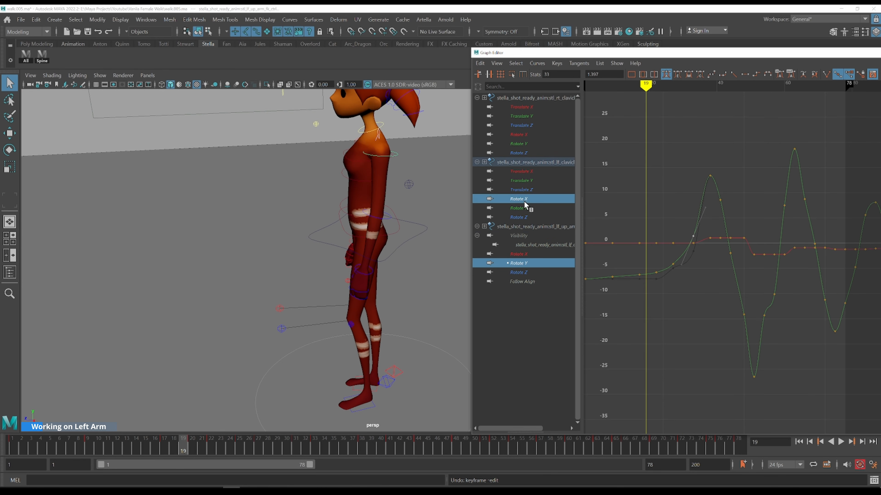
pyautogui.keyDown('ctrl'); pyautogui.click(524, 208); pyautogui.keyUp('ctrl')
pyautogui.keyDown('ctrl'); pyautogui.click(526, 200); pyautogui.keyUp('ctrl')
pyautogui.keyDown('alt'); pyautogui.moveTo(658, 263); pyautogui.dragTo(724, 219, button='middle'); pyautogui.keyUp('alt')
pyautogui.keyDown('alt'); pyautogui.keyDown('shift'); pyautogui.moveTo(722, 245); pyautogui.dragTo(721, 229, button='right'); pyautogui.keyUp('shift'); pyautogui.keyUp('alt')
pyautogui.keyDown('alt'); pyautogui.moveTo(728, 182); pyautogui.dragTo(683, 314, button='middle'); pyautogui.keyUp('alt')
pyautogui.press('k')
pyautogui.click(610, 208)
pyautogui.press('.')
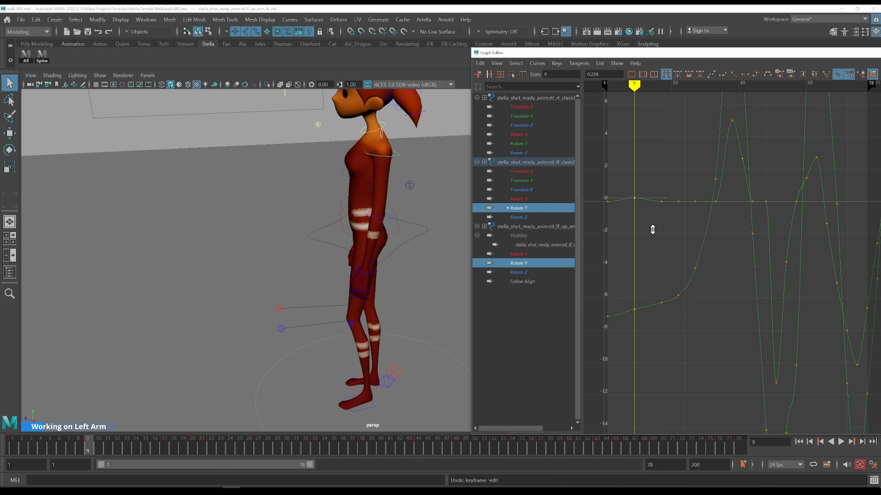
pyautogui.press(',')
pyautogui.press('.')
pyautogui.press(',')
pyautogui.press('.')
# Adjust the left clavicle's Rotate Y keys between frames 9 and 27, stepping between keys to compare
pyautogui.press('.')
pyautogui.moveTo(670, 217); pyautogui.dragTo(671, 218)
pyautogui.keyDown('shift'); pyautogui.moveTo(680, 236); pyautogui.dragTo(679, 233, button='middle'); pyautogui.keyUp('shift')
pyautogui.press(',')
pyautogui.press('.')
pyautogui.press('.')
pyautogui.moveTo(675, 176); pyautogui.dragTo(701, 221)
pyautogui.keyDown('shift'); pyautogui.moveTo(697, 247); pyautogui.dragTo(697, 232, button='middle'); pyautogui.keyUp('shift')
pyautogui.press('.')
pyautogui.press('.')
pyautogui.moveTo(689, 179); pyautogui.dragTo(701, 200)
pyautogui.keyDown('shift'); pyautogui.moveTo(713, 229); pyautogui.dragTo(713, 211, button='middle'); pyautogui.keyUp('shift')
pyautogui.keyDown('alt'); pyautogui.moveTo(720, 207); pyautogui.dragTo(658, 261, button='middle'); pyautogui.keyUp('alt')
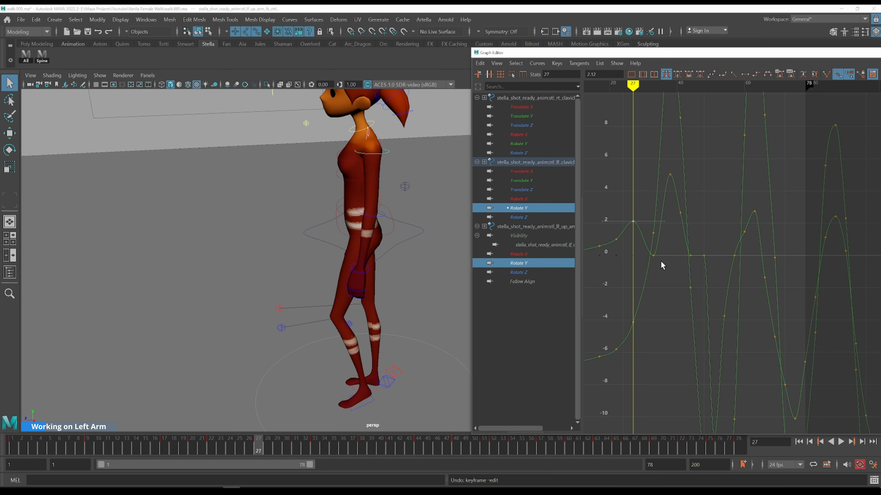
# Set the left clavicle's Rotate Y key at frame 33 to about 4.03
pyautogui.press('.')
pyautogui.press('.')
pyautogui.moveTo(646, 249); pyautogui.dragTo(662, 262)
pyautogui.keyDown('shift'); pyautogui.moveTo(671, 295); pyautogui.dragTo(674, 230, button='middle'); pyautogui.keyUp('shift')
pyautogui.keyDown('alt'); pyautogui.keyDown('shift'); pyautogui.moveTo(684, 214); pyautogui.dragTo(669, 187, button='right'); pyautogui.keyUp('shift'); pyautogui.keyUp('alt')
pyautogui.moveTo(661, 178); pyautogui.dragTo(641, 187)
pyautogui.keyDown('alt'); pyautogui.keyDown('shift'); pyautogui.moveTo(697, 181); pyautogui.dragTo(698, 191, button='right'); pyautogui.keyUp('shift'); pyautogui.keyUp('alt')
pyautogui.keyDown('alt'); pyautogui.moveTo(708, 180); pyautogui.dragTo(698, 144, button='middle'); pyautogui.keyUp('alt')
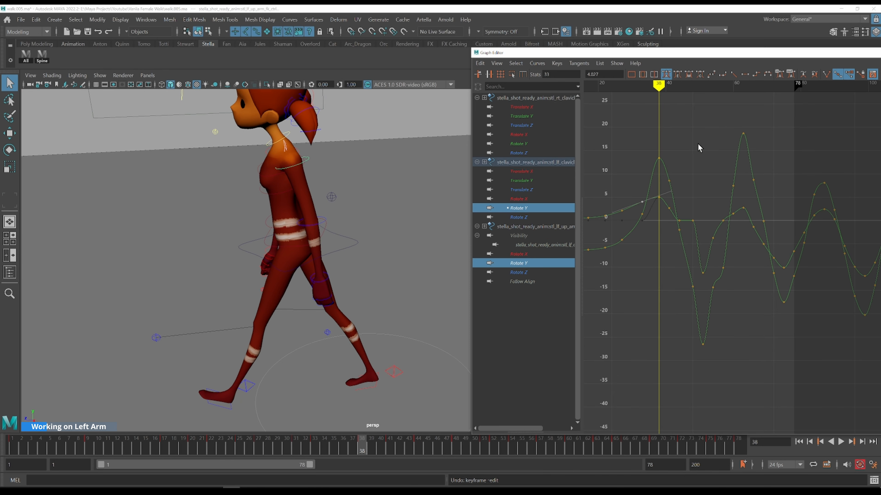
# Display the right and left clavicles' Rotate Y curves together and step through frames 38 to 51
pyautogui.click(525, 145)
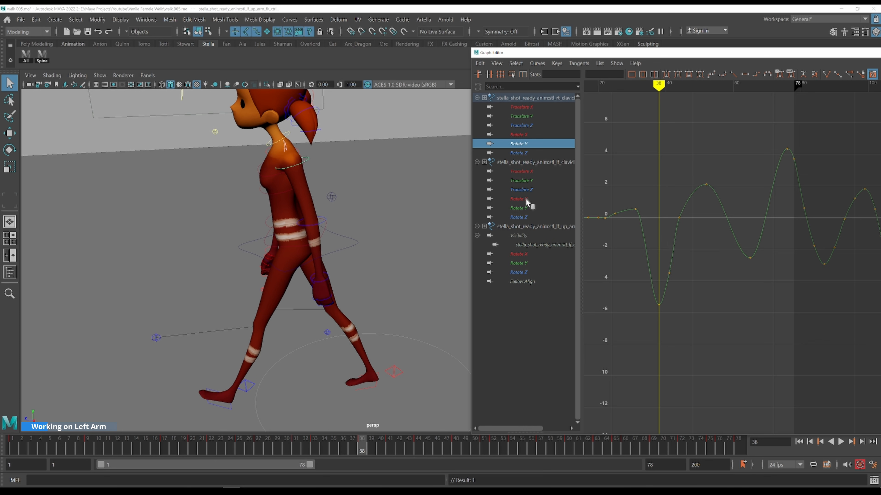
pyautogui.keyDown('ctrl'); pyautogui.click(531, 208); pyautogui.keyUp('ctrl')
pyautogui.keyDown('alt'); pyautogui.moveTo(685, 201); pyautogui.dragTo(660, 183, button='middle'); pyautogui.keyUp('alt')
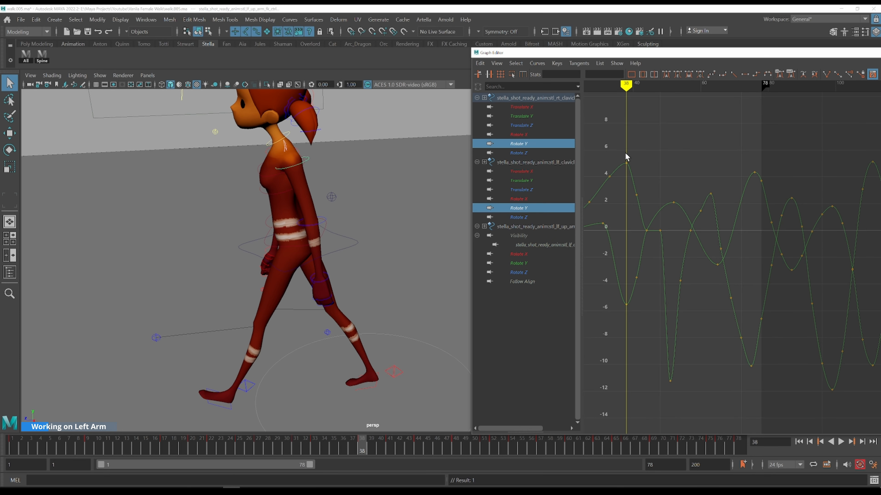
pyautogui.hotkey('alt', '.')
pyautogui.hotkey('alt', '.')
pyautogui.hotkey('alt', '.')
pyautogui.hotkey('alt', '.')
pyautogui.hotkey('alt', '.')
pyautogui.hotkey('alt', '.')
pyautogui.hotkey('alt', '.')
pyautogui.hotkey('alt', '.')
pyautogui.hotkey('alt', '.')
pyautogui.hotkey('alt', '.')
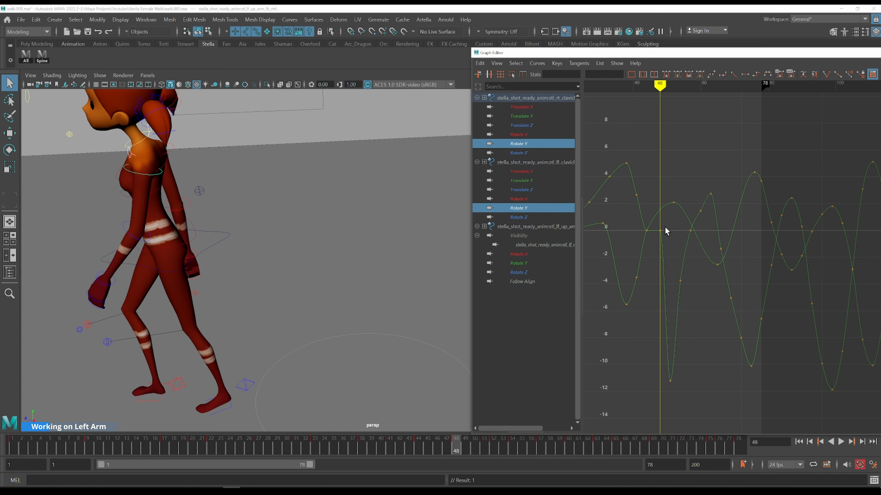
pyautogui.click(662, 231)
pyautogui.click(654, 240)
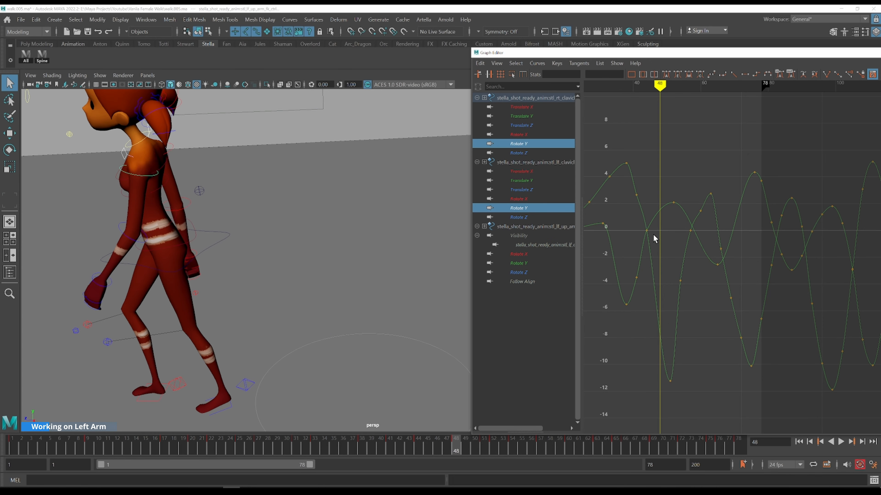
pyautogui.hotkey('alt', '.')
pyautogui.hotkey('alt', '.')
pyautogui.hotkey('alt', '.')
pyautogui.hotkey('alt', '.')
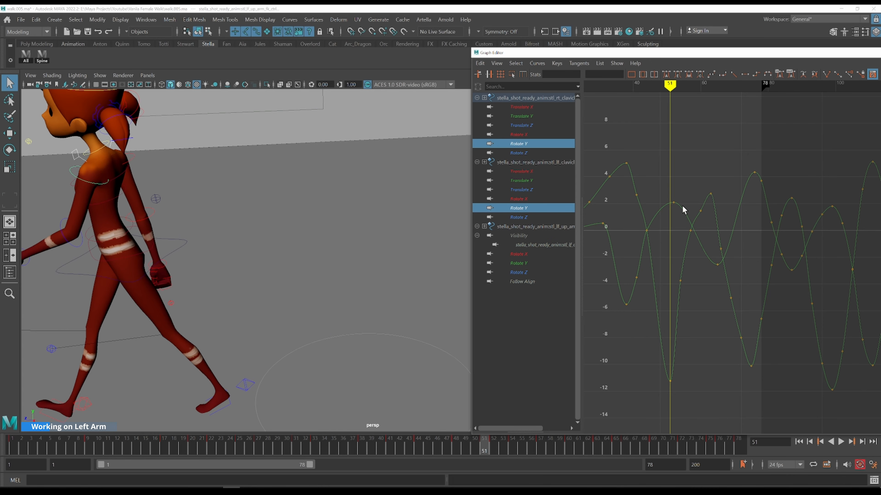
# Raise the right clavicle's Rotate Y key at frame 51 and reshape the neighbouring keys, stepping frames to check
pyautogui.moveTo(657, 378); pyautogui.dragTo(656, 377)
pyautogui.keyDown('alt'); pyautogui.keyDown('shift'); pyautogui.moveTo(728, 305); pyautogui.dragTo(700, 318, button='right'); pyautogui.keyUp('shift'); pyautogui.keyUp('alt')
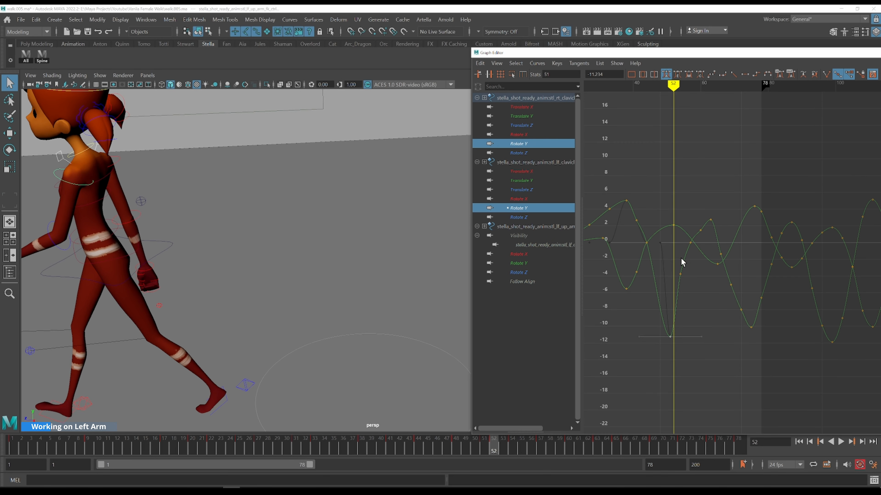
pyautogui.moveTo(702, 281)
pyautogui.keyDown('shift'); pyautogui.mouseDown(button='middle')
pyautogui.moveTo(735, 297)
pyautogui.moveTo(724, 281)
pyautogui.mouseUp(button='middle'); pyautogui.keyUp('shift')
pyautogui.keyDown('alt'); pyautogui.moveTo(174, 219); pyautogui.dragTo(296, 216, button='middle'); pyautogui.keyUp('alt')
pyautogui.keyDown('shift'); pyautogui.moveTo(720, 275); pyautogui.dragTo(724, 251, button='middle'); pyautogui.keyUp('shift')
pyautogui.moveTo(702, 230); pyautogui.dragTo(702, 229)
pyautogui.keyDown('shift'); pyautogui.moveTo(723, 262); pyautogui.dragTo(676, 220, button='middle'); pyautogui.keyUp('shift')
pyautogui.hotkey('alt', '.')
pyautogui.hotkey('alt', '.')
pyautogui.hotkey('alt', '.')
pyautogui.hotkey('alt', '.')
pyautogui.hotkey('alt', '.')
pyautogui.hotkey('alt', '.')
pyautogui.hotkey('alt', '.')
pyautogui.hotkey('alt', '.')
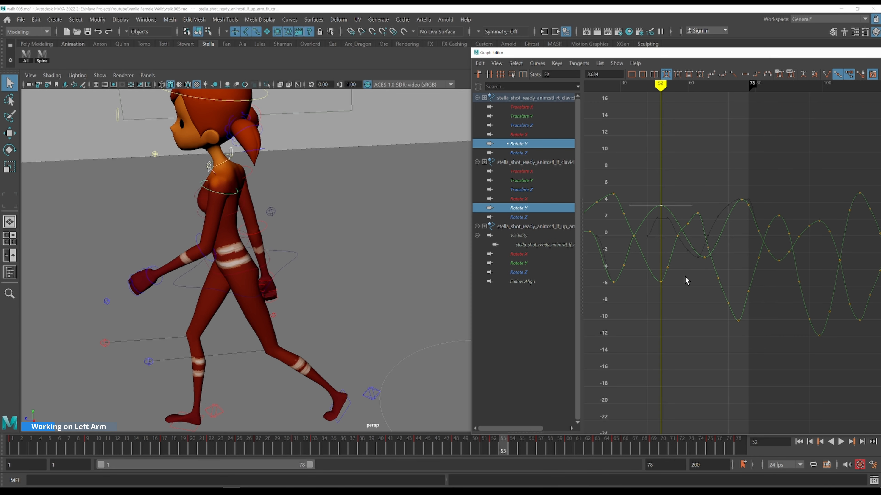
# Delete the extra clavicle Rotate Y keys around frames 52 to 55 and scrub to frame 60
pyautogui.moveTo(683, 216); pyautogui.dragTo(658, 248)
pyautogui.press('Delete')
pyautogui.press('Delete')
pyautogui.press('Delete')
pyautogui.click(666, 243)
pyautogui.press('k')
pyautogui.click(658, 210)
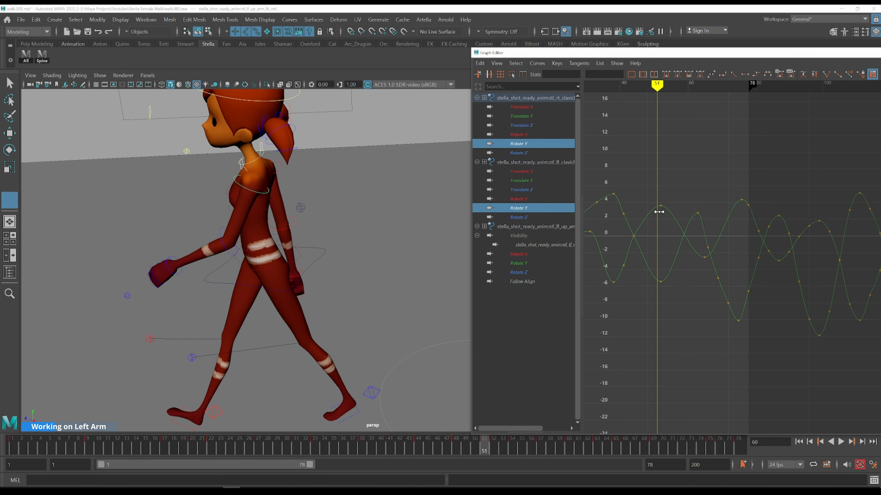
# Step through frames 55 to 64 checking the clavicle Rotate Y curves
pyautogui.hotkey('alt', '.')
pyautogui.hotkey('alt', '.')
pyautogui.hotkey('alt', '.')
pyautogui.hotkey('alt', '.')
pyautogui.hotkey('alt', '.')
pyautogui.hotkey('alt', '.')
pyautogui.hotkey('alt', '.')
pyautogui.hotkey('alt', '.')
pyautogui.hotkey('alt', '.')
pyautogui.hotkey('alt', '.')
pyautogui.hotkey('alt', '.')
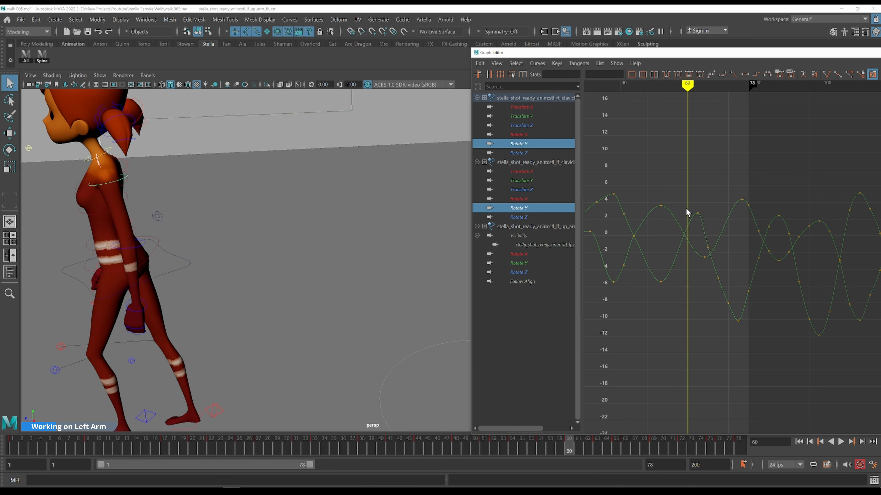
pyautogui.click(699, 212)
pyautogui.hotkey('alt', '.')
pyautogui.hotkey('alt', '.')
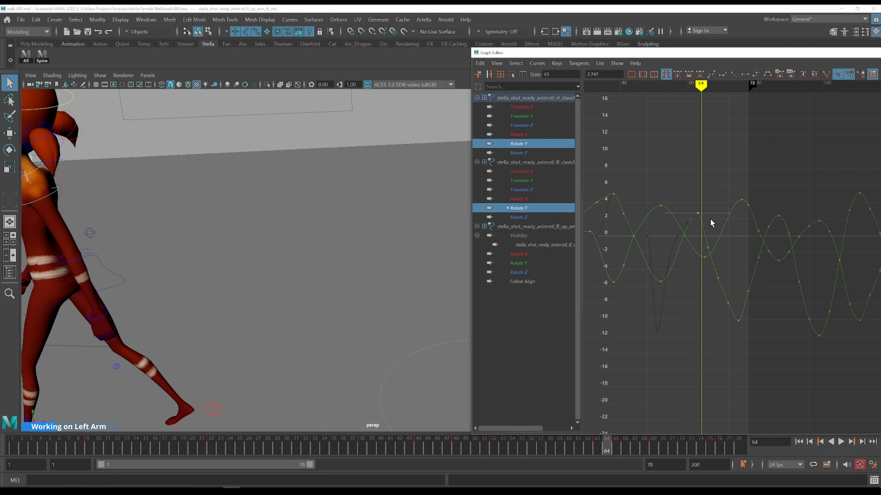
pyautogui.hotkey('alt', '.')
# Adjust the left clavicle's Rotate Y keys at frames 63 and 65, setting frame 65 to about -4.57
pyautogui.keyDown('shift'); pyautogui.moveTo(714, 201); pyautogui.dragTo(721, 200, button='middle'); pyautogui.keyUp('shift')
pyautogui.click(713, 211)
pyautogui.moveTo(716, 224); pyautogui.dragTo(716, 224)
pyautogui.keyDown('alt'); pyautogui.moveTo(200, 216); pyautogui.dragTo(397, 212, button='middle'); pyautogui.keyUp('alt')
pyautogui.keyDown('shift'); pyautogui.moveTo(729, 222); pyautogui.dragTo(728, 218, button='middle'); pyautogui.keyUp('shift')
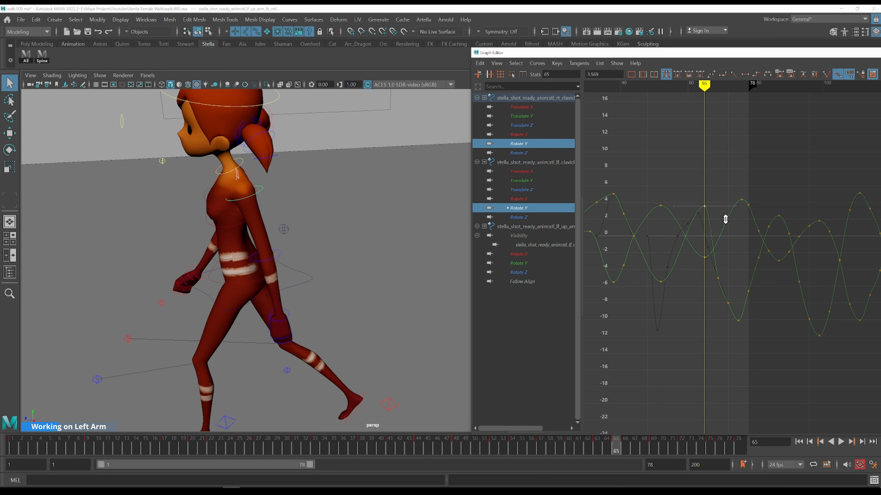
pyautogui.moveTo(698, 253); pyautogui.dragTo(698, 253)
pyautogui.keyDown('shift'); pyautogui.moveTo(743, 240); pyautogui.dragTo(747, 264, button='middle'); pyautogui.keyUp('shift')
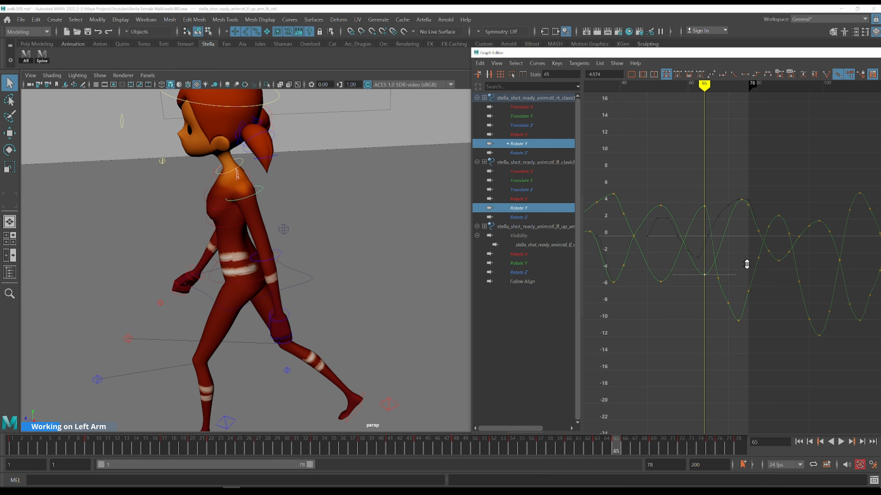
pyautogui.keyDown('alt'); pyautogui.keyDown('shift'); pyautogui.moveTo(732, 239); pyautogui.dragTo(732, 242, button='right'); pyautogui.keyUp('shift'); pyautogui.keyUp('alt')
pyautogui.moveTo(620, 192); pyautogui.dragTo(700, 251)
pyautogui.click(661, 210)
pyautogui.press('k')
pyautogui.click(664, 201)
# Step through frames 55 to 71 reviewing the clavicles' motion in the viewport
pyautogui.hotkey('alt', '.')
pyautogui.hotkey('alt', '.')
pyautogui.hotkey('alt', '.')
pyautogui.hotkey('alt', '.')
pyautogui.hotkey('alt', '.')
pyautogui.hotkey('alt', '.')
pyautogui.hotkey('alt', '.')
pyautogui.hotkey('alt', '.')
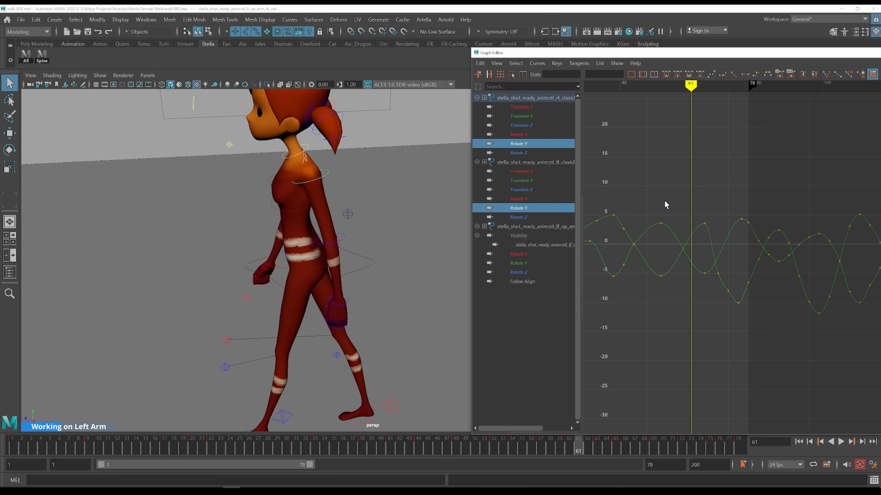
pyautogui.hotkey('alt', '.')
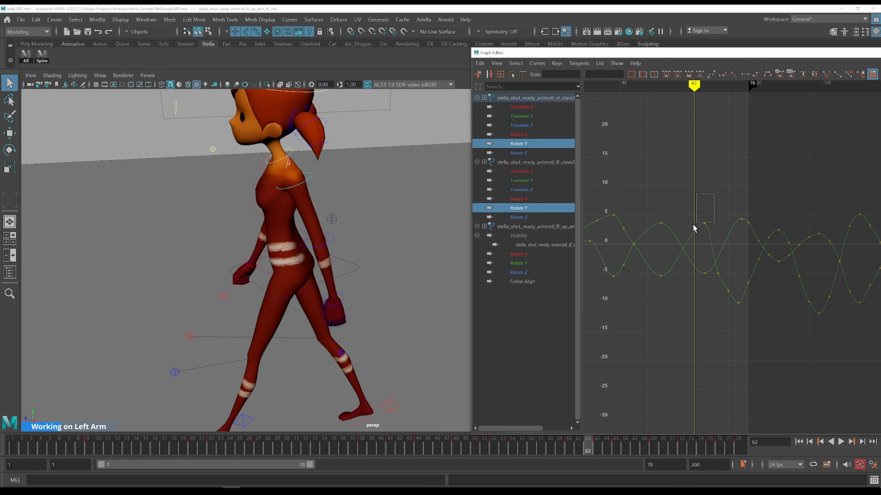
pyautogui.click(704, 223)
pyautogui.moveTo(709, 213)
pyautogui.keyDown('alt'); pyautogui.mouseDown(button='middle')
pyautogui.moveTo(653, 189)
pyautogui.moveTo(698, 183)
pyautogui.moveTo(697, 210)
pyautogui.mouseUp(button='middle'); pyautogui.keyUp('alt')
pyautogui.click(665, 191)
pyautogui.hotkey('alt', '.')
pyautogui.hotkey('alt', '.')
pyautogui.hotkey('alt', '.')
pyautogui.hotkey('alt', '.')
pyautogui.hotkey('alt', '.')
pyautogui.hotkey('alt', '.')
pyautogui.hotkey('alt', '.')
pyautogui.hotkey('alt', '.')
pyautogui.hotkey('alt', '.')
pyautogui.hotkey('alt', '.')
pyautogui.hotkey('alt', '.')
pyautogui.hotkey('alt', '.')
pyautogui.hotkey('alt', '.')
pyautogui.hotkey('alt', '.')
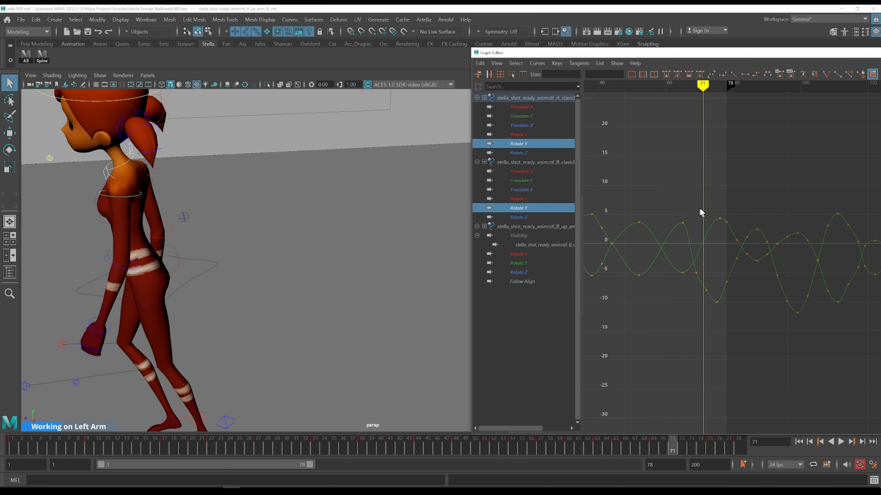
# Rework the clavicles' Rotate Y keys near the end frame, deleting one and setting the frame 76 key to about -5.77
pyautogui.click(716, 302)
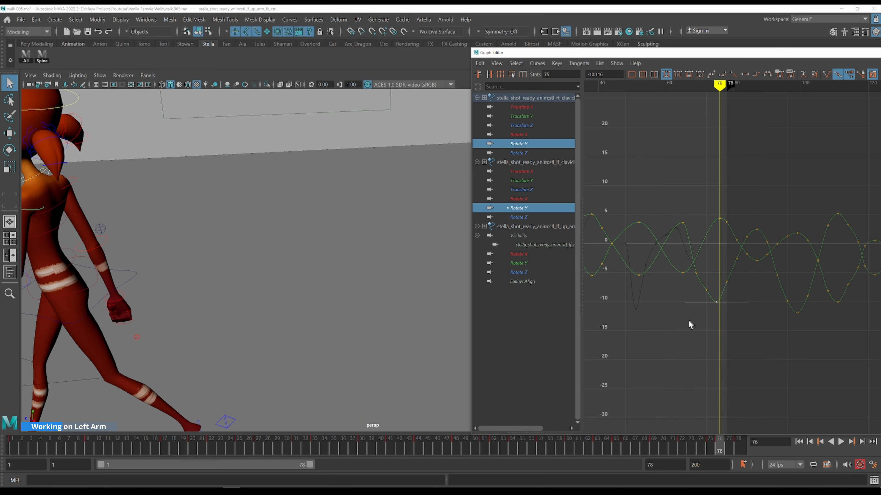
pyautogui.moveTo(714, 288)
pyautogui.mouseDown()
pyautogui.moveTo(716, 297)
pyautogui.moveTo(707, 272)
pyautogui.mouseUp()
pyautogui.press('Delete')
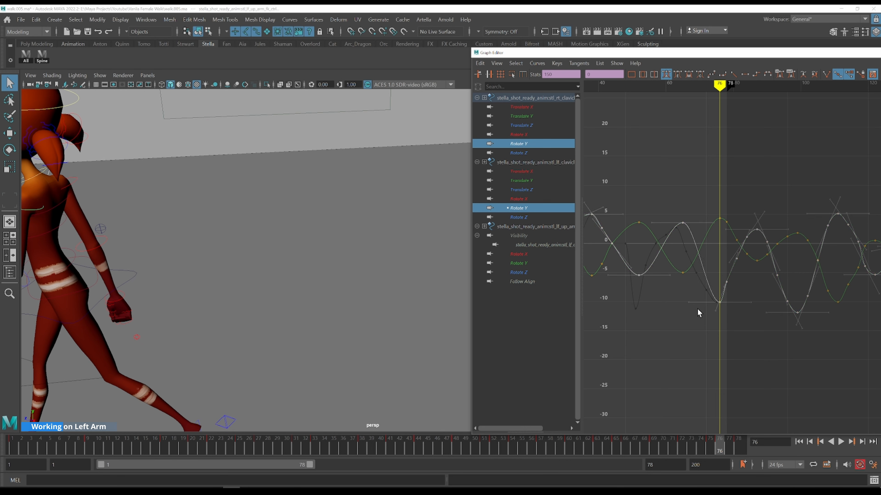
pyautogui.click(720, 302)
pyautogui.moveTo(739, 298); pyautogui.dragTo(729, 329)
pyautogui.keyDown('shift'); pyautogui.moveTo(750, 321); pyautogui.dragTo(752, 292, button='middle'); pyautogui.keyUp('shift')
pyautogui.keyDown('alt'); pyautogui.moveTo(704, 187); pyautogui.dragTo(751, 197, button='middle'); pyautogui.keyUp('alt')
pyautogui.press('k')
pyautogui.moveTo(739, 223); pyautogui.dragTo(719, 213)
pyautogui.hotkey('alt', '.')
pyautogui.hotkey('alt', '.')
pyautogui.hotkey('alt', '.')
pyautogui.hotkey('alt', '.')
pyautogui.keyDown('alt'); pyautogui.moveTo(656, 199); pyautogui.dragTo(727, 220, button='middle'); pyautogui.keyUp('alt')
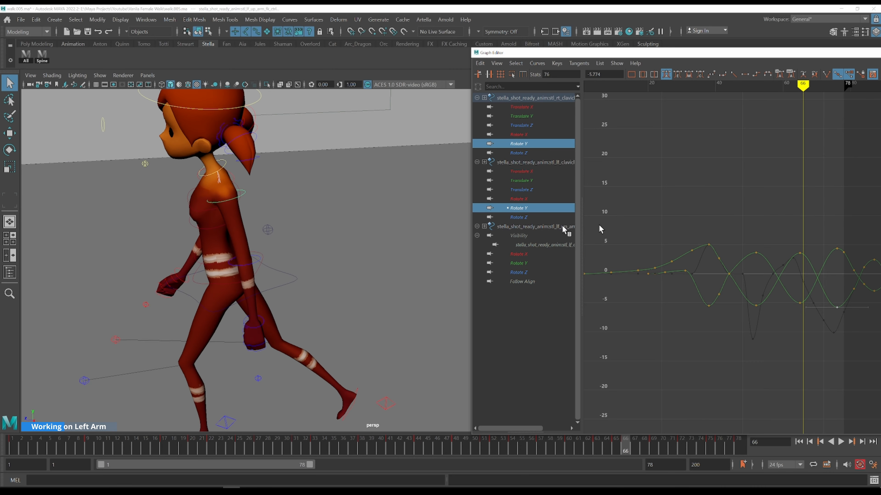
# Select both upper arm controls and display their Rotate Y curves together
pyautogui.click(223, 205)
pyautogui.moveTo(181, 188)
pyautogui.keyDown('alt'); pyautogui.mouseDown()
pyautogui.moveTo(175, 195)
pyautogui.moveTo(186, 189)
pyautogui.mouseUp(); pyautogui.keyUp('alt')
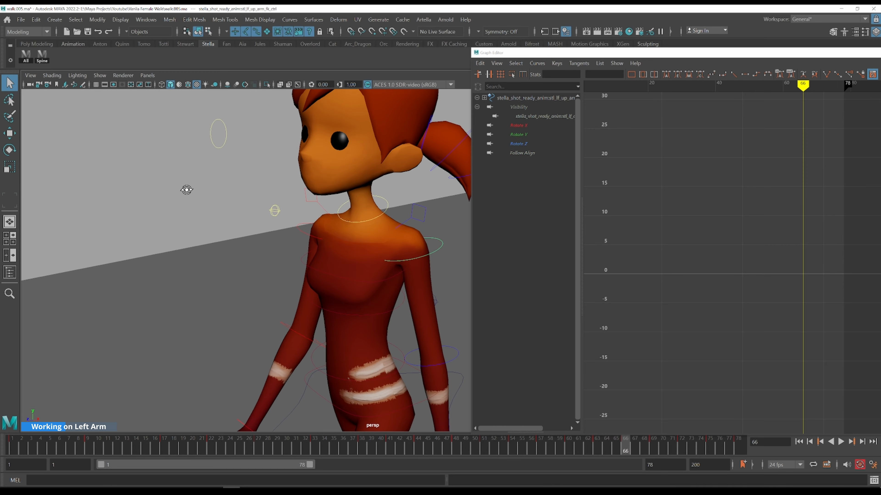
pyautogui.click(309, 239)
pyautogui.keyDown('shift'); pyautogui.click(437, 251); pyautogui.keyUp('shift')
pyautogui.keyDown('alt'); pyautogui.moveTo(438, 252); pyautogui.dragTo(409, 264); pyautogui.keyUp('alt')
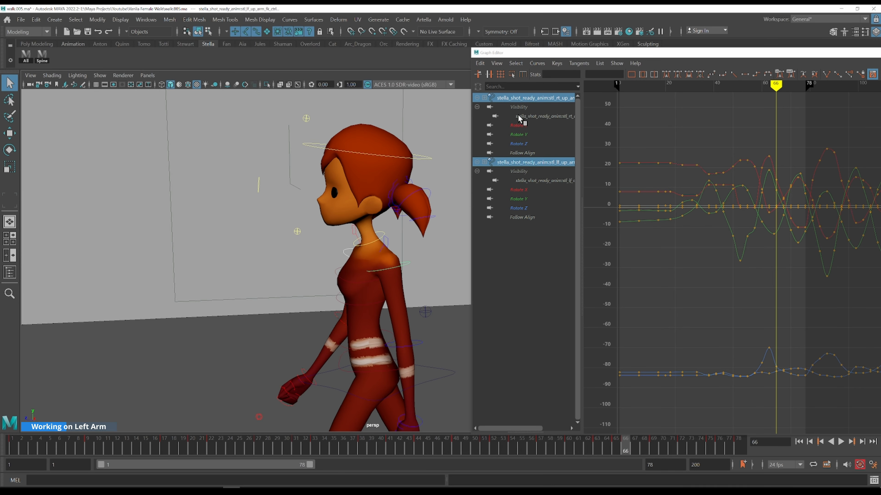
pyautogui.click(519, 134)
pyautogui.keyDown('ctrl'); pyautogui.click(532, 199); pyautogui.keyUp('ctrl')
pyautogui.keyDown('alt'); pyautogui.keyDown('shift'); pyautogui.moveTo(667, 178); pyautogui.dragTo(682, 165, button='right'); pyautogui.keyUp('shift'); pyautogui.keyUp('alt')
pyautogui.keyDown('alt'); pyautogui.moveTo(705, 187); pyautogui.dragTo(657, 175, button='middle'); pyautogui.keyUp('alt')
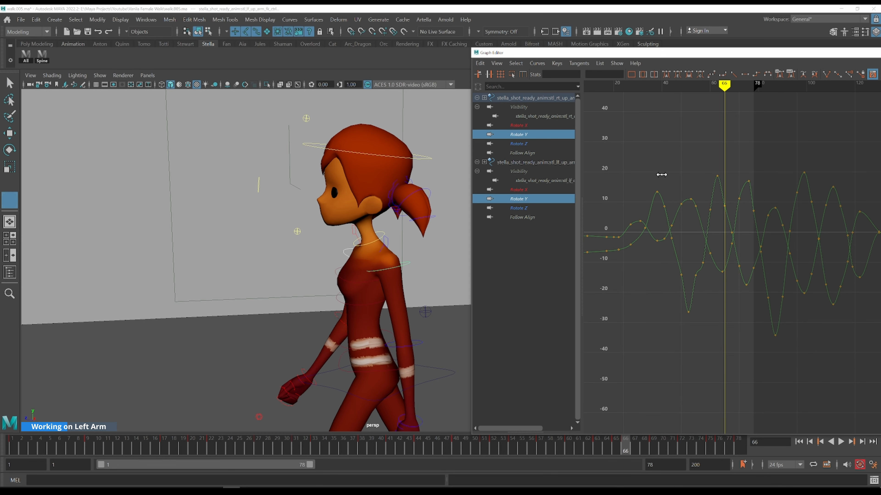
# Step through frames 38 to 49 reviewing both upper arms' Rotate Y curves and motion
pyautogui.click(662, 175)
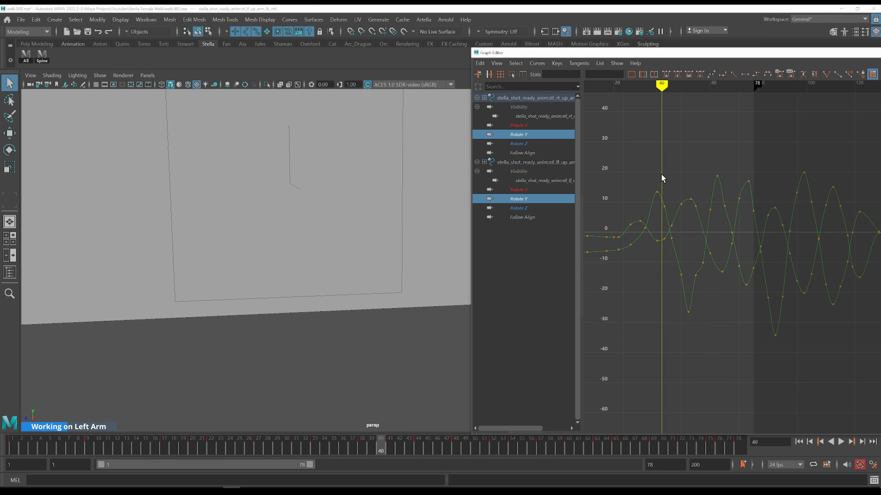
pyautogui.hotkey('alt', ',')
pyautogui.hotkey('alt', ',')
pyautogui.scroll(-2, 412, 245)
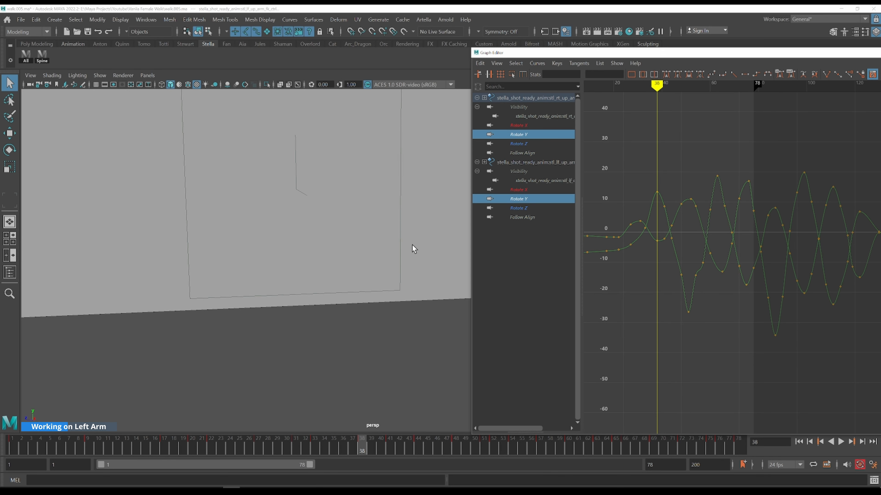
pyautogui.keyDown('alt'); pyautogui.moveTo(412, 245); pyautogui.dragTo(168, 223, button='middle'); pyautogui.keyUp('alt')
pyautogui.keyDown('alt'); pyautogui.moveTo(364, 234); pyautogui.dragTo(252, 222, button='middle'); pyautogui.keyUp('alt')
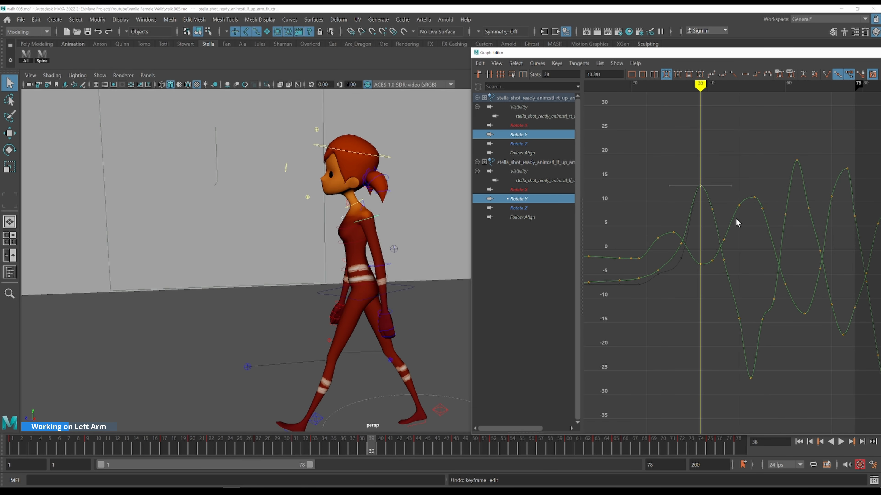
pyautogui.hotkey('alt', '.')
pyautogui.hotkey('alt', '.')
pyautogui.hotkey('alt', '.')
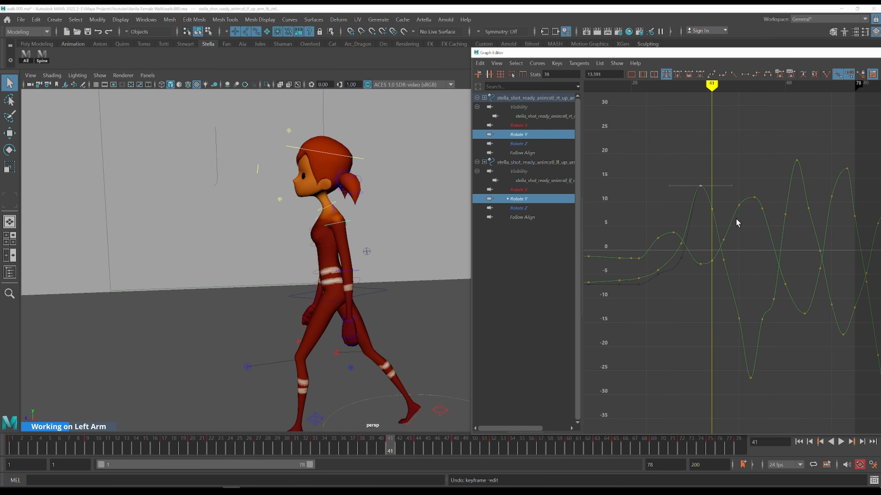
pyautogui.hotkey('alt', '.')
pyautogui.hotkey('alt', '.')
pyautogui.hotkey('alt', '.')
pyautogui.hotkey('alt', '.')
pyautogui.hotkey('alt', '.')
pyautogui.hotkey('alt', '.')
pyautogui.hotkey('alt', '.')
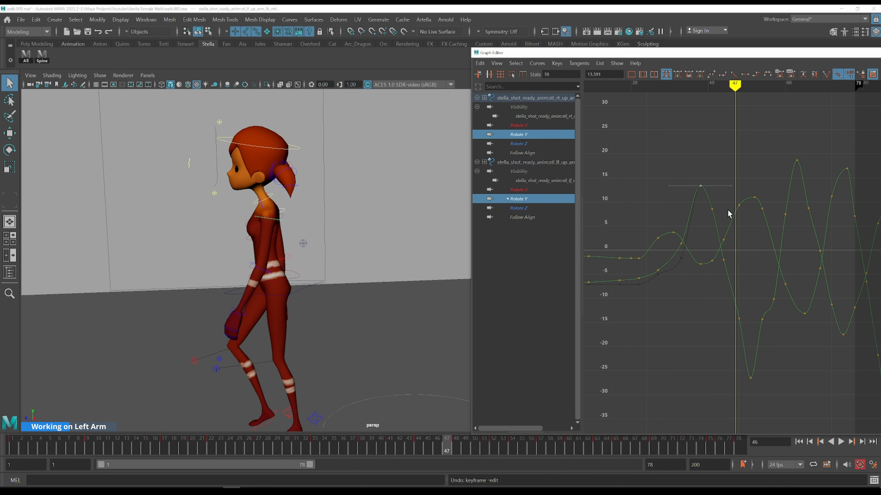
pyautogui.hotkey('alt', '.')
pyautogui.hotkey('alt', '.')
pyautogui.hotkey('alt', '.')
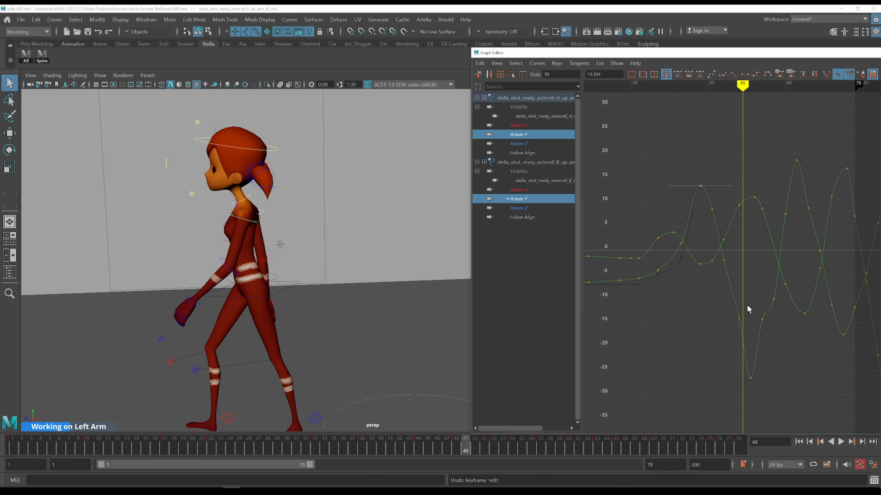
# Rework both upper arms' Rotate Y keys around frames 49 to 52, adding new keys while stepping through frames
pyautogui.moveTo(722, 363); pyautogui.dragTo(722, 363)
pyautogui.moveTo(790, 362); pyautogui.dragTo(785, 292, button='middle')
pyautogui.moveTo(744, 323); pyautogui.dragTo(738, 297)
pyautogui.press('k')
pyautogui.hotkey('alt', '.')
pyautogui.hotkey('alt', '.')
pyautogui.hotkey('alt', '.')
pyautogui.hotkey('alt', '.')
pyautogui.moveTo(749, 310); pyautogui.dragTo(736, 296)
pyautogui.press('k')
pyautogui.hotkey('alt', ',')
pyautogui.keyDown('shift'); pyautogui.moveTo(737, 286); pyautogui.dragTo(676, 265, button='middle'); pyautogui.keyUp('shift')
pyautogui.hotkey('alt', '.')
pyautogui.hotkey('alt', '.')
pyautogui.hotkey('alt', '.')
pyautogui.hotkey('alt', '.')
pyautogui.hotkey('alt', '.')
pyautogui.hotkey('alt', '.')
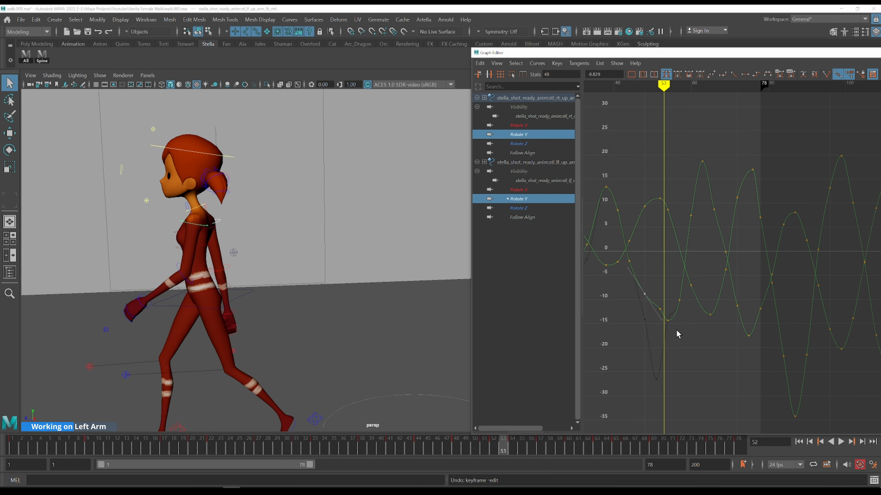
# Adjust the upper arms' Rotate Y keys around frames 52 to 57 and set a key at frame 57
pyautogui.moveTo(668, 318); pyautogui.dragTo(684, 345)
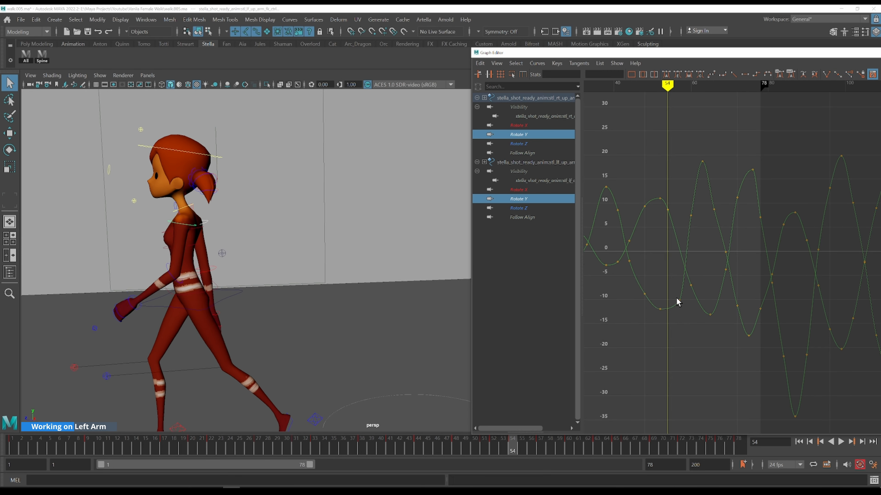
pyautogui.hotkey('alt', '.')
pyautogui.hotkey('alt', '.')
pyautogui.hotkey('alt', '.')
pyautogui.moveTo(684, 311); pyautogui.dragTo(686, 317)
pyautogui.moveTo(693, 327); pyautogui.dragTo(693, 314, button='middle')
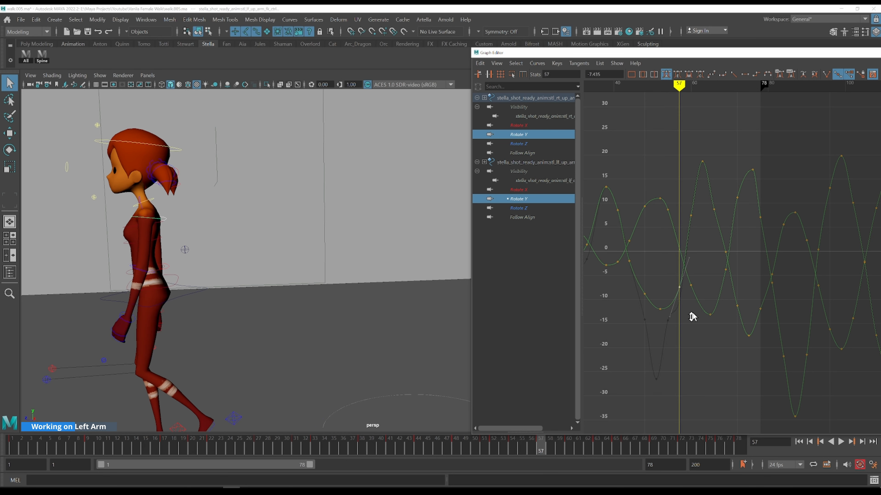
pyautogui.press('k')
pyautogui.click(707, 232)
pyautogui.hotkey('alt', ',')
# Move the upper arms' Rotate Y keys around frame 63 into a smoother arc
pyautogui.keyDown('alt'); pyautogui.moveTo(719, 180); pyautogui.dragTo(711, 192, button='middle'); pyautogui.keyUp('alt')
pyautogui.moveTo(676, 168); pyautogui.dragTo(717, 203)
pyautogui.keyDown('alt'); pyautogui.moveTo(717, 202); pyautogui.dragTo(768, 190, button='middle'); pyautogui.keyUp('alt')
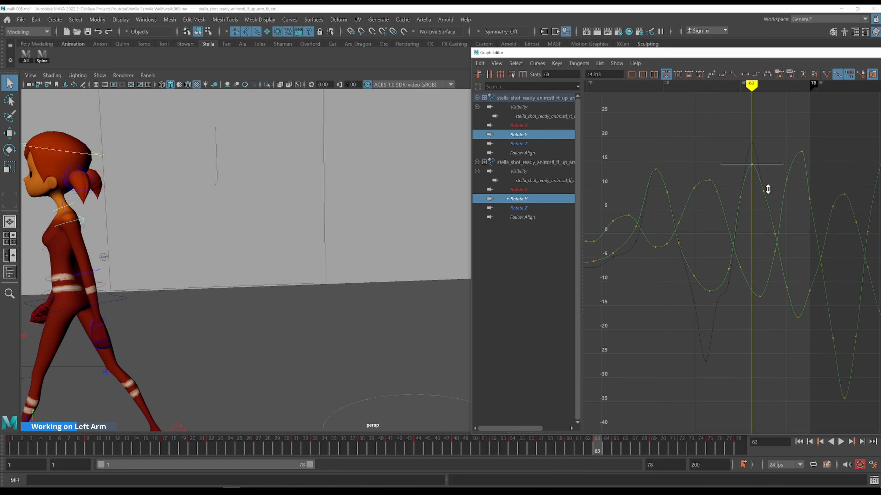
pyautogui.scroll(-3, 749, 262)
pyautogui.keyDown('alt'); pyautogui.moveTo(791, 270); pyautogui.dragTo(706, 245, button='middle'); pyautogui.keyUp('alt')
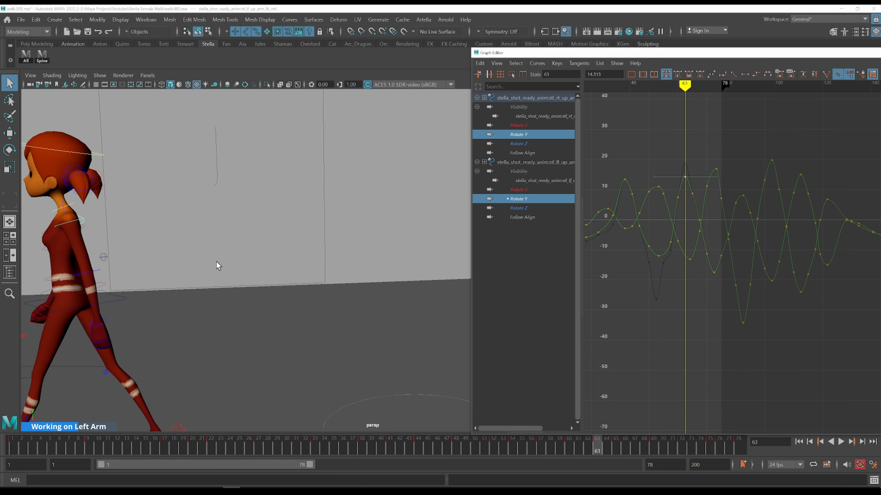
# Adjust the upper arms' Rotate Y keys and tangents around frames 68 to 78 near the cycle end
pyautogui.keyDown('alt'); pyautogui.moveTo(193, 263); pyautogui.dragTo(328, 212, button='middle'); pyautogui.keyUp('alt')
pyautogui.keyDown('alt'); pyautogui.moveTo(328, 212); pyautogui.dragTo(367, 220); pyautogui.keyUp('alt')
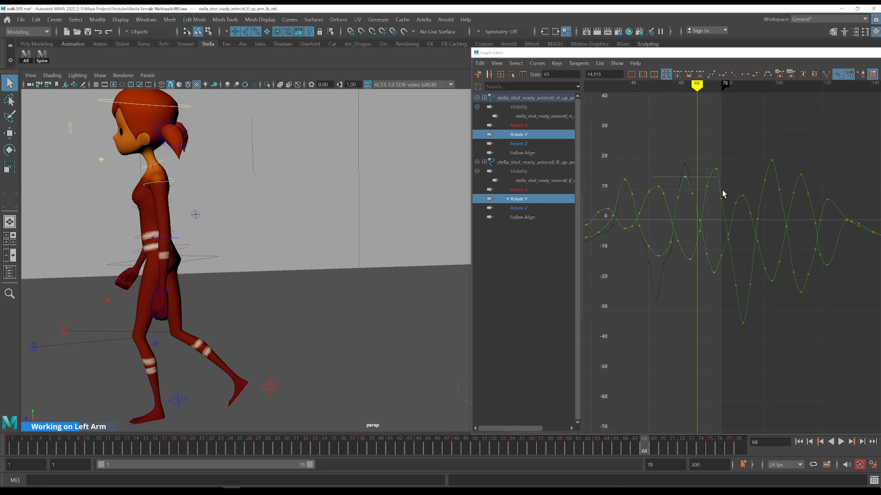
pyautogui.click(696, 221)
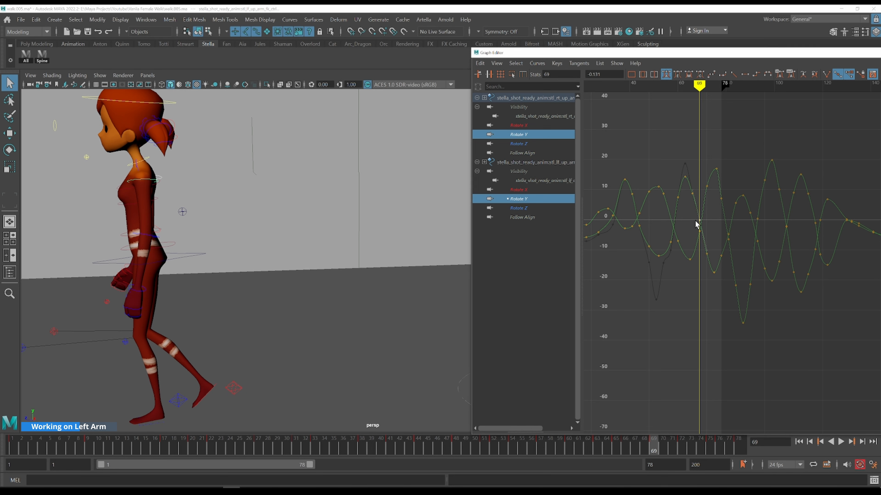
pyautogui.hotkey('alt', '.')
pyautogui.hotkey('alt', '.')
pyautogui.hotkey('alt', '.')
pyautogui.hotkey('alt', '.')
pyautogui.hotkey('alt', '.')
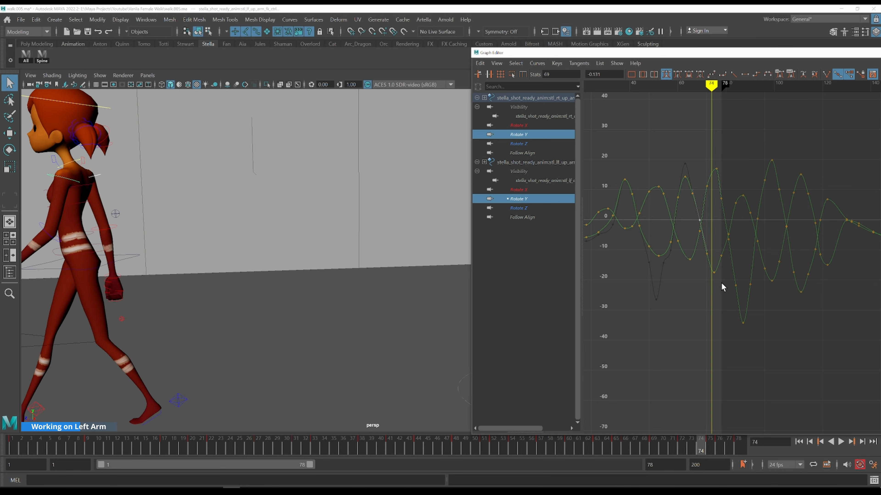
pyautogui.hotkey('alt', '.')
pyautogui.moveTo(704, 250); pyautogui.dragTo(704, 251)
pyautogui.moveTo(724, 289); pyautogui.dragTo(723, 272, button='middle')
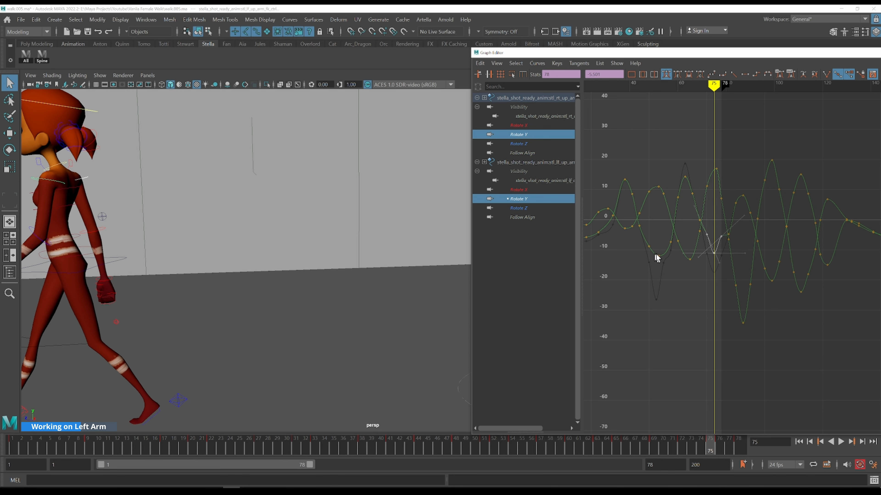
pyautogui.moveTo(710, 229); pyautogui.dragTo(704, 240)
pyautogui.keyDown('shift'); pyautogui.moveTo(722, 215); pyautogui.dragTo(721, 224, button='middle'); pyautogui.keyUp('shift')
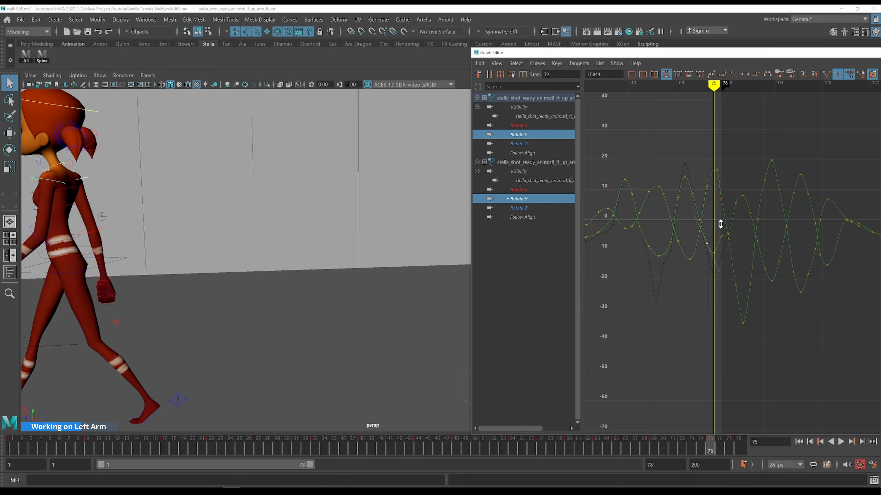
pyautogui.keyDown('shift'); pyautogui.moveTo(723, 254); pyautogui.dragTo(724, 259, button='middle'); pyautogui.keyUp('shift')
pyautogui.keyDown('alt'); pyautogui.moveTo(659, 270); pyautogui.dragTo(692, 275, button='middle'); pyautogui.keyUp('alt')
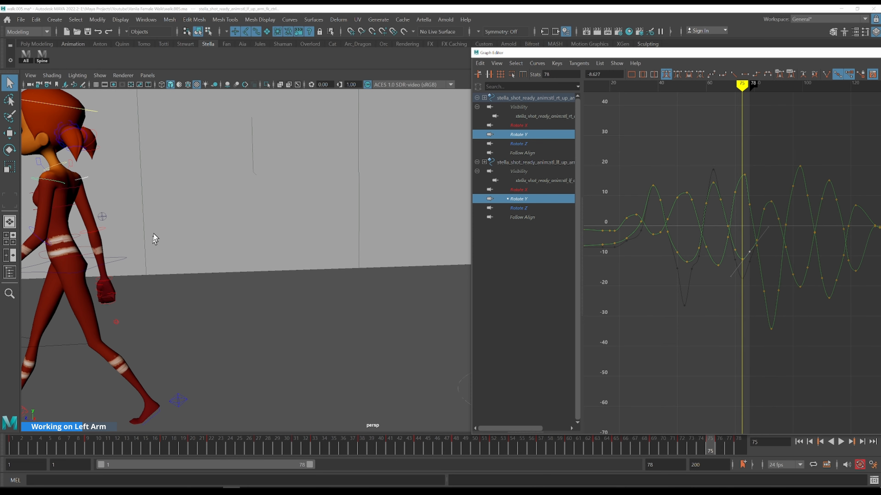
# Select both elbow controls and display their Rotate Y curves together, framed in the Graph Editor
pyautogui.click(102, 229)
pyautogui.keyDown('shift'); pyautogui.click(39, 240); pyautogui.keyUp('shift')
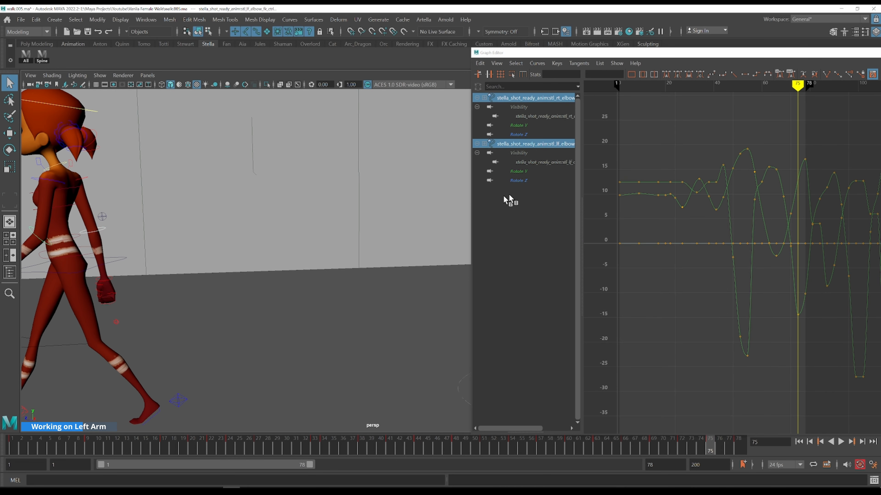
pyautogui.click(519, 125)
pyautogui.keyDown('ctrl'); pyautogui.click(522, 171); pyautogui.keyUp('ctrl')
pyautogui.press('f')
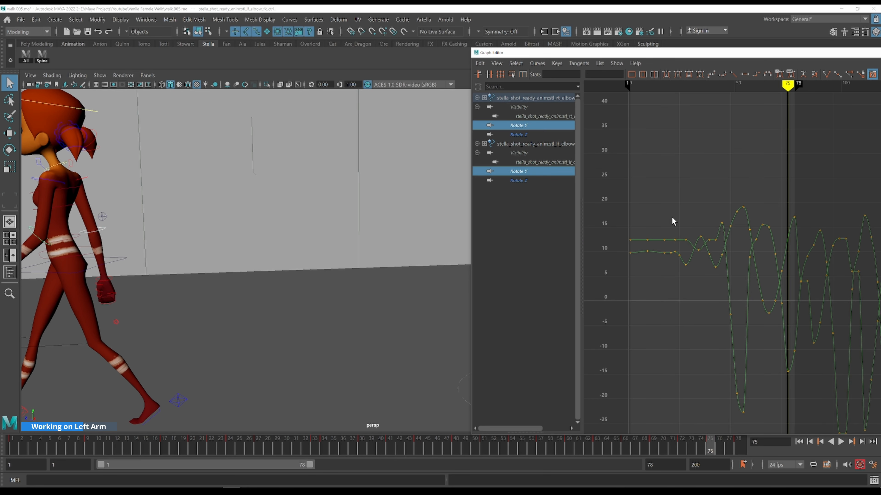
pyautogui.click(686, 240)
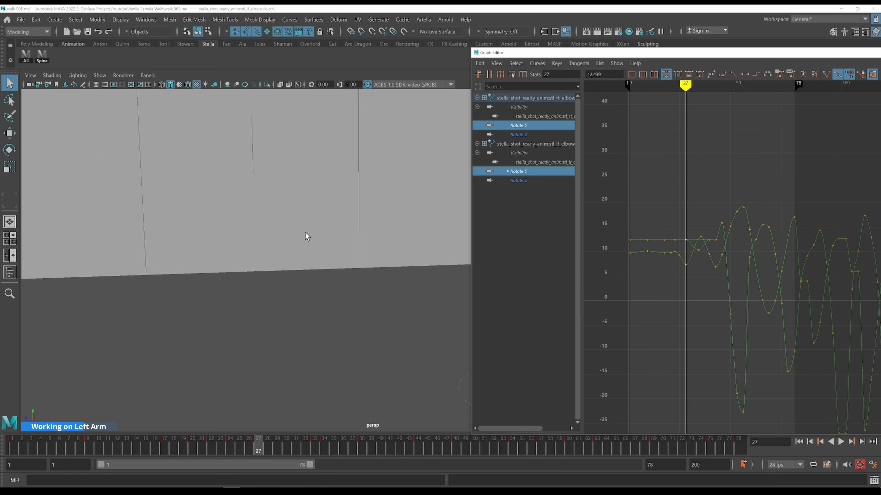
pyautogui.press('f')
pyautogui.scroll(-8, 327, 225)
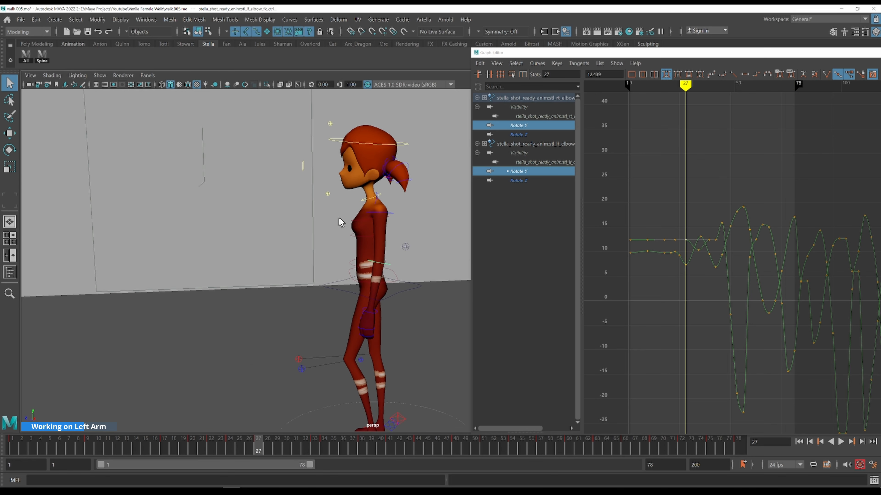
pyautogui.moveTo(698, 217)
pyautogui.mouseDown(button='middle')
pyautogui.moveTo(693, 230)
pyautogui.moveTo(693, 205)
pyautogui.moveTo(692, 212)
pyautogui.mouseUp(button='middle')
pyautogui.hotkey('ctrl', 'z')
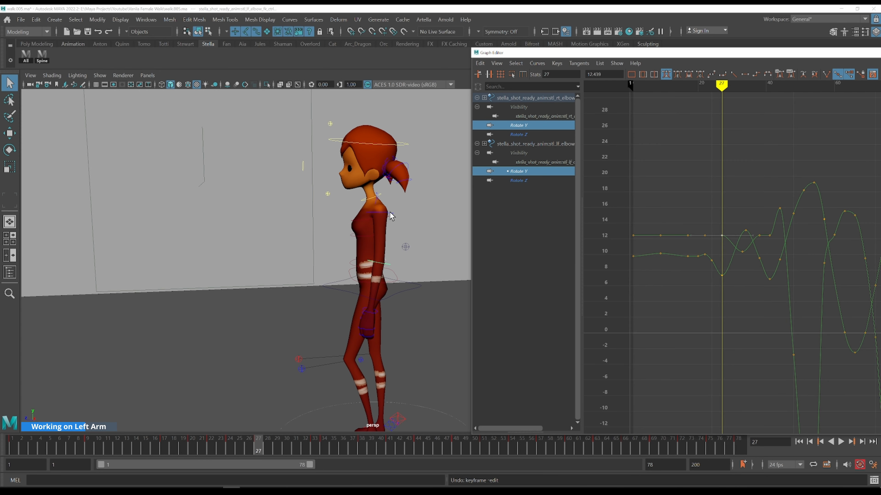
# Add the left upper arm control and display its Rotate Y curve with the left elbow's Rotate Y
pyautogui.keyDown('shift'); pyautogui.click(390, 213); pyautogui.keyUp('shift')
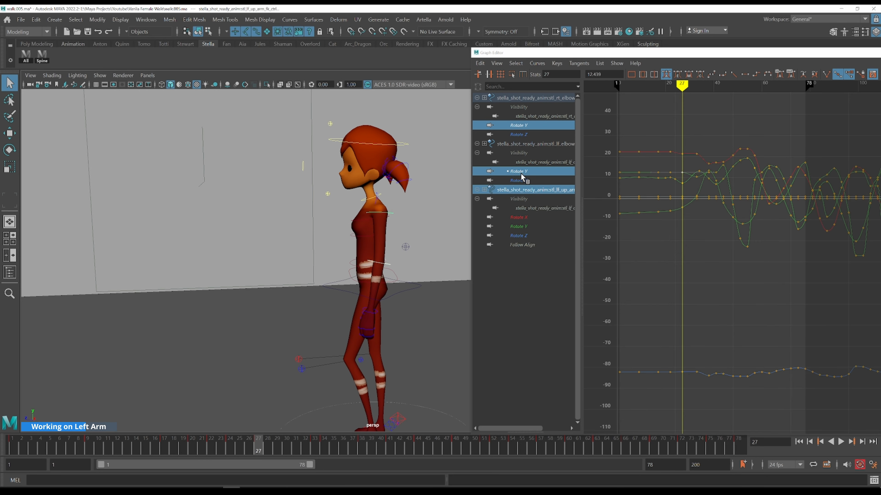
pyautogui.click(520, 227)
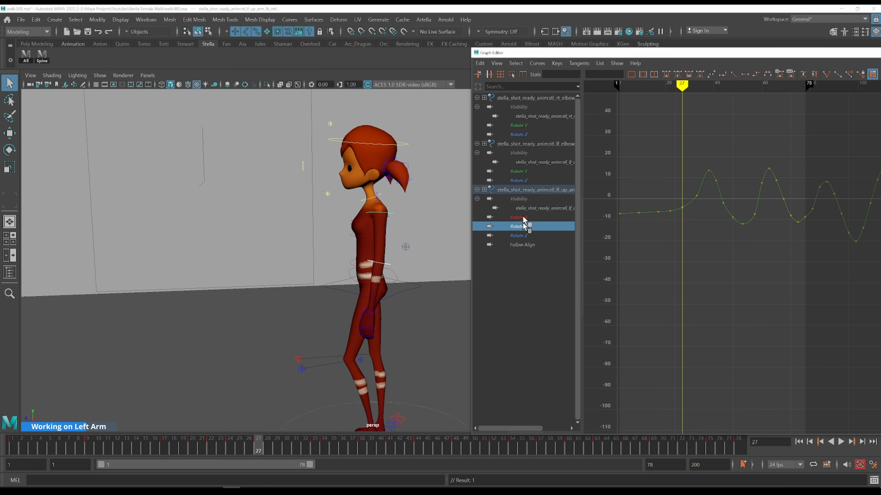
pyautogui.keyDown('ctrl'); pyautogui.click(529, 171); pyautogui.keyUp('ctrl')
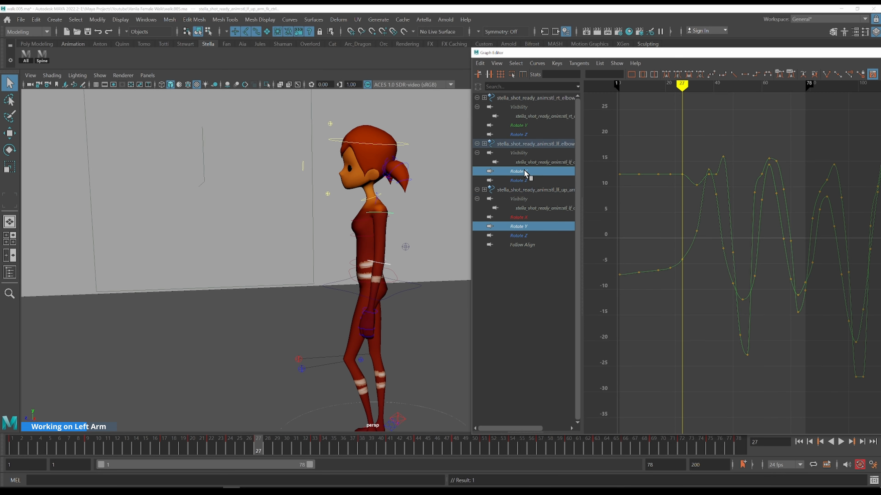
pyautogui.press('f')
# Adjust the left arm's Rotate Y keys near the start of the cycle and set a key at frame 9
pyautogui.keyDown('alt'); pyautogui.moveTo(601, 266); pyautogui.dragTo(599, 247, button='middle'); pyautogui.keyUp('alt')
pyautogui.hotkey('alt', ',')
pyautogui.hotkey('alt', ',')
pyautogui.hotkey('alt', ',')
pyautogui.hotkey('alt', ',')
pyautogui.hotkey('alt', ',')
pyautogui.hotkey('alt', ',')
pyautogui.hotkey('alt', '.')
pyautogui.hotkey('alt', '.')
pyautogui.hotkey('alt', '.')
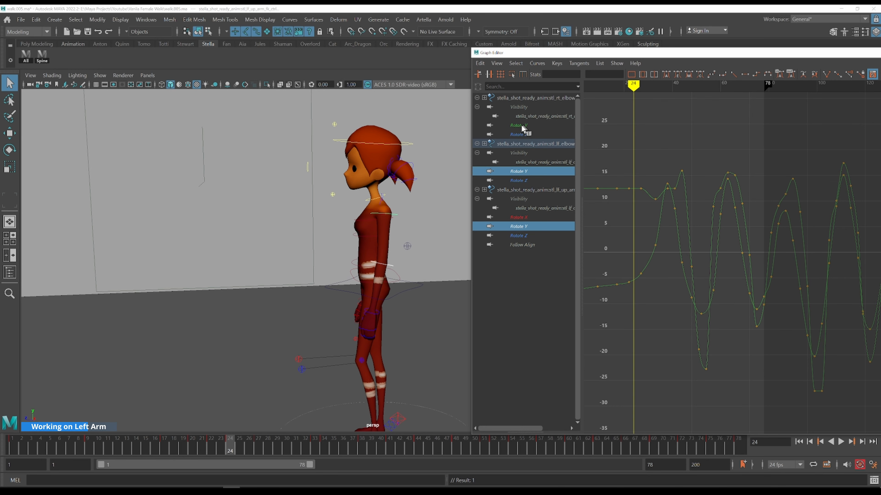
pyautogui.moveTo(629, 240); pyautogui.dragTo(621, 222)
pyautogui.keyDown('alt'); pyautogui.moveTo(597, 179); pyautogui.dragTo(660, 180, button='middle'); pyautogui.keyUp('alt')
pyautogui.press('k')
pyautogui.moveTo(660, 179); pyautogui.dragTo(663, 204)
pyautogui.press('.')
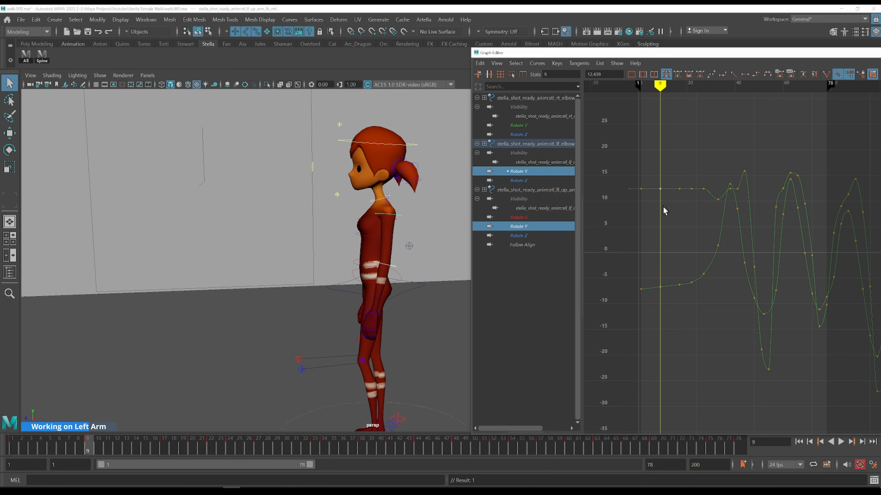
# Toggle between neighbouring frames around frame 9 to compare the left arm poses
pyautogui.press(',')
pyautogui.press('.')
pyautogui.press(',')
pyautogui.press('.')
pyautogui.press(',')
pyautogui.press('.')
pyautogui.press(',')
pyautogui.press('.')
pyautogui.press(',')
pyautogui.press('.')
# Adjust the left elbow's Rotate Y keys around frames 9 to 17
pyautogui.click(663, 213)
pyautogui.keyDown('alt'); pyautogui.moveTo(663, 214); pyautogui.dragTo(660, 153, button='right'); pyautogui.keyUp('alt')
pyautogui.keyDown('alt'); pyautogui.moveTo(660, 152); pyautogui.dragTo(683, 189, button='middle'); pyautogui.keyUp('alt')
pyautogui.hotkey('alt', '.')
pyautogui.hotkey('alt', '.')
pyautogui.hotkey('alt', '.')
pyautogui.hotkey('alt', '.')
pyautogui.hotkey('alt', '.')
pyautogui.hotkey('alt', '.')
pyautogui.hotkey('alt', '.')
pyautogui.hotkey('alt', '.')
pyautogui.moveTo(715, 191); pyautogui.dragTo(736, 205)
pyautogui.keyDown('shift'); pyautogui.moveTo(722, 217); pyautogui.dragTo(721, 219, button='middle'); pyautogui.keyUp('shift')
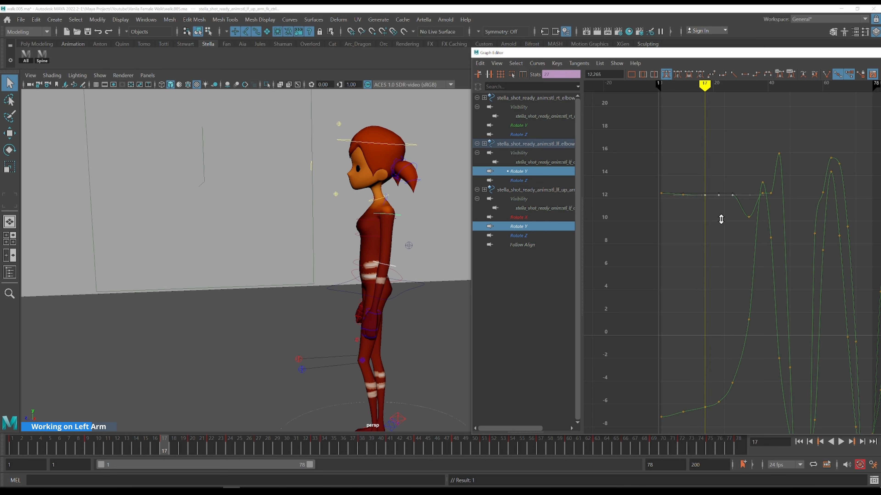
# Reshape the left elbow's Rotate Y keys between frames 11 and 22
pyautogui.moveTo(690, 174); pyautogui.dragTo(735, 211)
pyautogui.scroll(4, 734, 208)
pyautogui.keyDown('alt'); pyautogui.moveTo(684, 200); pyautogui.dragTo(697, 230, button='middle'); pyautogui.keyUp('alt')
pyautogui.hotkey('alt', '.')
pyautogui.hotkey('alt', '.')
pyautogui.hotkey('alt', '.')
pyautogui.hotkey('alt', '.')
pyautogui.hotkey('alt', '.')
pyautogui.hotkey('alt', '.')
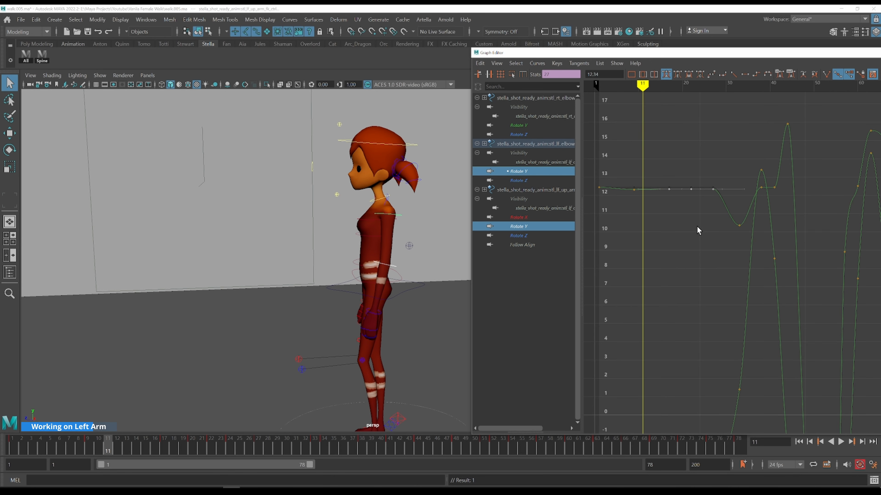
pyautogui.hotkey('alt', '.')
pyautogui.hotkey('alt', '.')
pyautogui.hotkey('alt', '.')
pyautogui.hotkey('alt', '.')
pyautogui.hotkey('alt', '.')
pyautogui.hotkey('alt', '.')
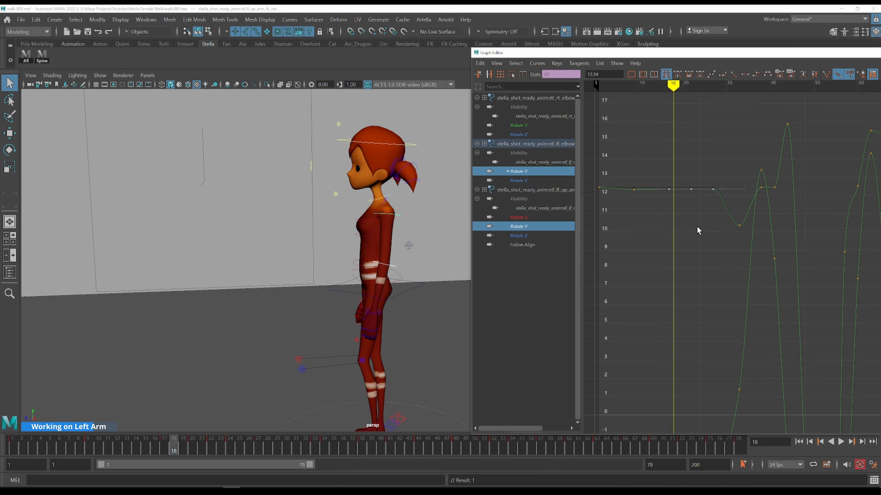
pyautogui.scroll(-3, 677, 166)
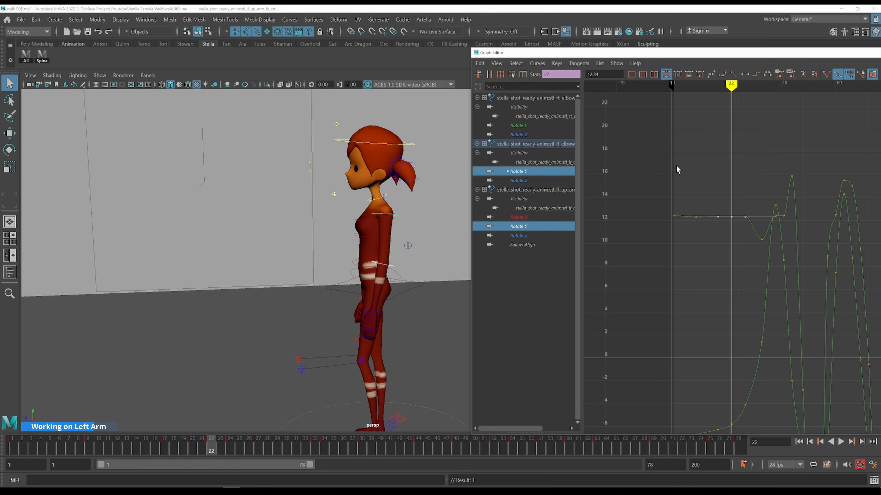
# Tweak the left elbow's Rotate Y keys around frames 22 to 30
pyautogui.keyDown('alt'); pyautogui.moveTo(724, 258); pyautogui.dragTo(665, 195, button='middle'); pyautogui.keyUp('alt')
pyautogui.moveTo(681, 199); pyautogui.dragTo(681, 201)
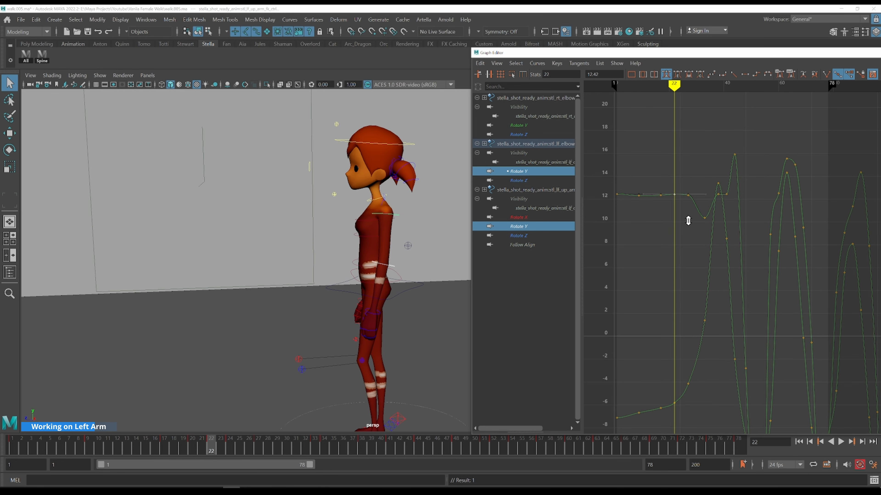
pyautogui.moveTo(669, 179)
pyautogui.mouseDown()
pyautogui.moveTo(684, 190)
pyautogui.moveTo(680, 180)
pyautogui.mouseUp()
pyautogui.moveTo(680, 181); pyautogui.dragTo(695, 206)
pyautogui.moveTo(705, 193)
pyautogui.keyDown('shift'); pyautogui.mouseDown(button='middle')
pyautogui.moveTo(701, 177)
pyautogui.moveTo(699, 186)
pyautogui.mouseUp(button='middle'); pyautogui.keyUp('shift')
pyautogui.hotkey('alt', '.')
pyautogui.hotkey('alt', '.')
pyautogui.hotkey('alt', '.')
pyautogui.hotkey('alt', '.')
pyautogui.hotkey('alt', '.')
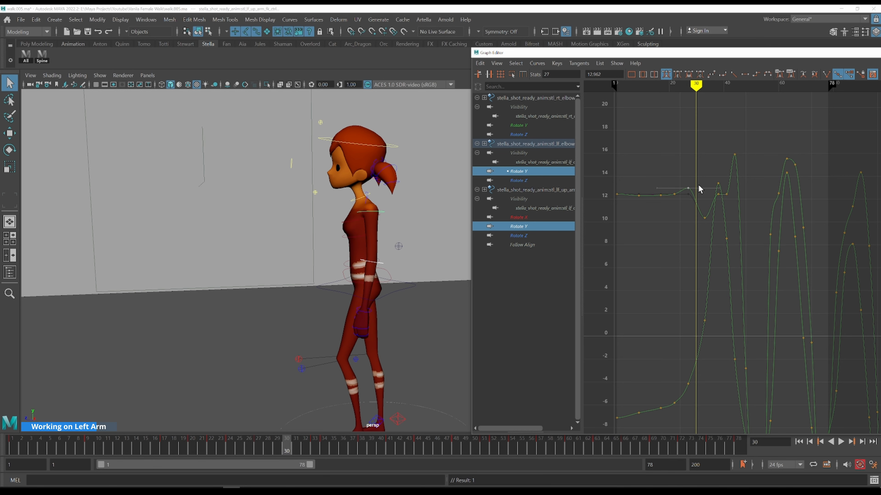
pyautogui.hotkey('alt', '.')
# Raise the left elbow's Rotate Y keys around frames 30 to 38
pyautogui.click(704, 217)
pyautogui.keyDown('shift'); pyautogui.moveTo(719, 203); pyautogui.dragTo(714, 164, button='middle'); pyautogui.keyUp('shift')
pyautogui.hotkey('alt', '.')
pyautogui.hotkey('alt', '.')
pyautogui.hotkey('alt', '.')
pyautogui.hotkey('alt', '.')
pyautogui.hotkey('alt', '.')
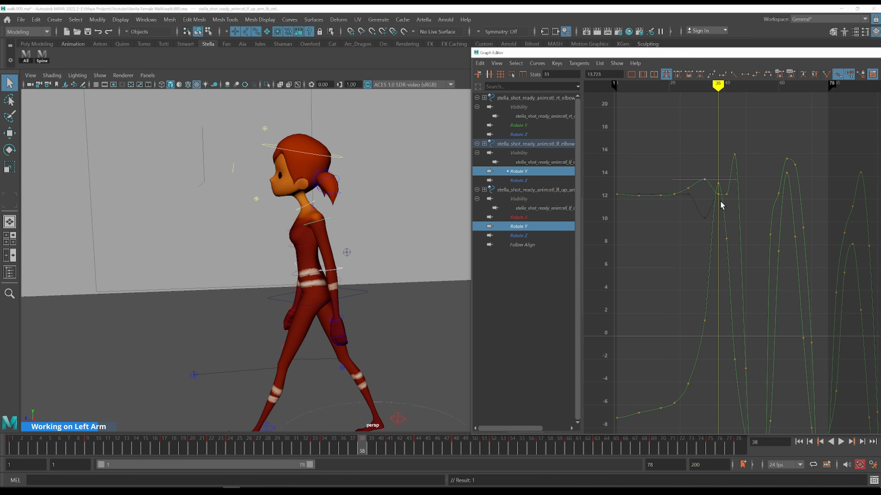
pyautogui.click(718, 195)
pyautogui.keyDown('shift'); pyautogui.moveTo(735, 219); pyautogui.dragTo(730, 196, button='middle'); pyautogui.keyUp('shift')
pyautogui.hotkey('alt', '.')
pyautogui.hotkey('alt', '.')
pyautogui.hotkey('alt', '.')
# Adjust the left elbow's Rotate Y keys and tangents around frames 38 to 42
pyautogui.click(726, 195)
pyautogui.keyDown('shift'); pyautogui.moveTo(737, 219); pyautogui.dragTo(732, 187, button='middle'); pyautogui.keyUp('shift')
pyautogui.hotkey('alt', ',')
pyautogui.hotkey('alt', ',')
pyautogui.hotkey('alt', ',')
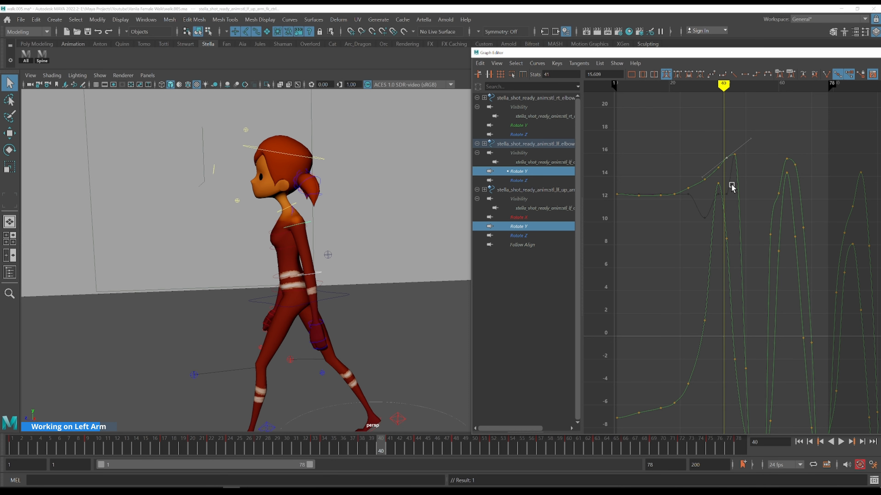
pyautogui.hotkey('alt', '.')
pyautogui.hotkey('alt', '.')
pyautogui.hotkey('alt', '.')
pyautogui.keyDown('alt'); pyautogui.keyDown('shift'); pyautogui.moveTo(763, 181); pyautogui.dragTo(765, 190, button='right'); pyautogui.keyUp('shift'); pyautogui.keyUp('alt')
pyautogui.keyDown('alt'); pyautogui.moveTo(764, 190); pyautogui.dragTo(684, 202, button='middle'); pyautogui.keyUp('alt')
pyautogui.hotkey('alt', ',')
pyautogui.hotkey('alt', '.')
pyautogui.hotkey('alt', '.')
pyautogui.hotkey('alt', '.')
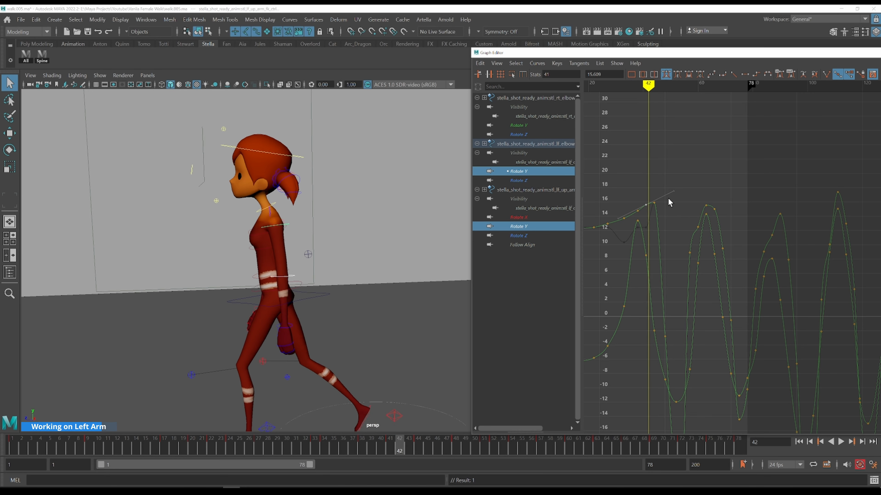
# Refine the left elbow's Rotate Y keys around frames 42 to 51
pyautogui.hotkey('alt', '.')
pyautogui.moveTo(666, 186); pyautogui.dragTo(652, 211)
pyautogui.moveTo(683, 181)
pyautogui.keyDown('shift'); pyautogui.mouseDown(button='middle')
pyautogui.moveTo(684, 215)
pyautogui.moveTo(684, 196)
pyautogui.mouseUp(button='middle'); pyautogui.keyUp('shift')
pyautogui.keyDown('alt'); pyautogui.keyDown('shift'); pyautogui.moveTo(705, 189); pyautogui.dragTo(707, 204, button='right'); pyautogui.keyUp('shift'); pyautogui.keyUp('alt')
pyautogui.hotkey('alt', '.')
pyautogui.hotkey('alt', '.')
pyautogui.hotkey('alt', '.')
pyautogui.hotkey('alt', '.')
pyautogui.hotkey('alt', '.')
pyautogui.hotkey('alt', '.')
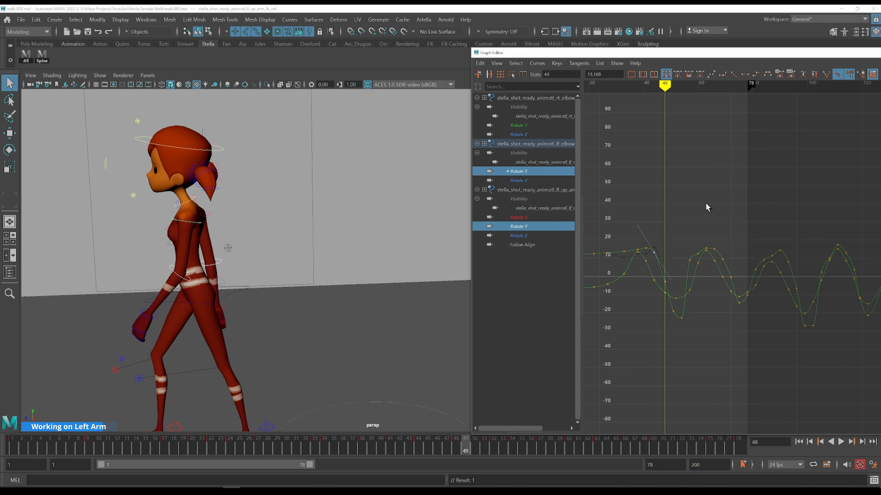
pyautogui.hotkey('alt', '.')
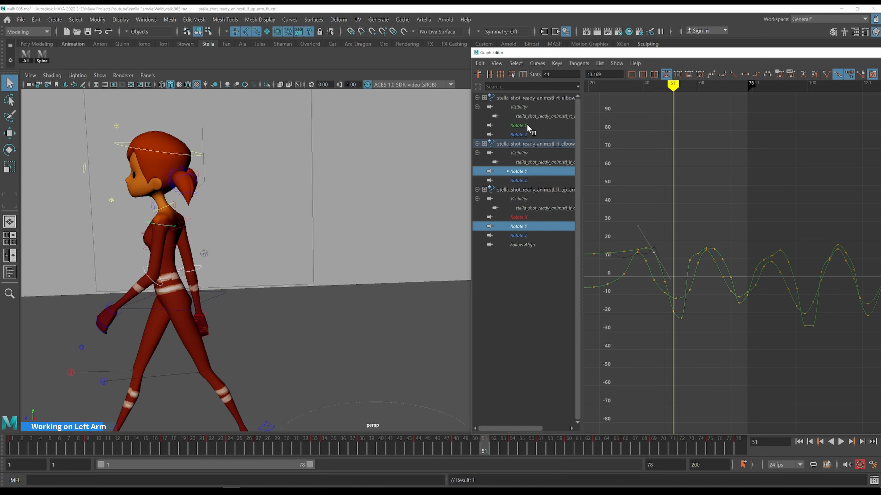
# Display both elbows' Rotate Y curves and raise the right elbow's low key near frame 44
pyautogui.click(530, 172)
pyautogui.keyDown('ctrl'); pyautogui.click(532, 126); pyautogui.keyUp('ctrl')
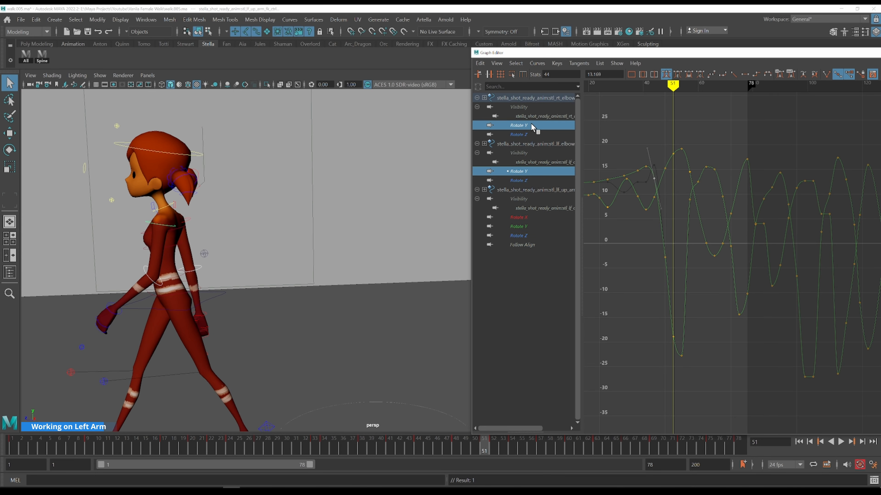
pyautogui.moveTo(708, 382); pyautogui.dragTo(649, 309)
pyautogui.moveTo(652, 259); pyautogui.dragTo(673, 257)
pyautogui.press('r')
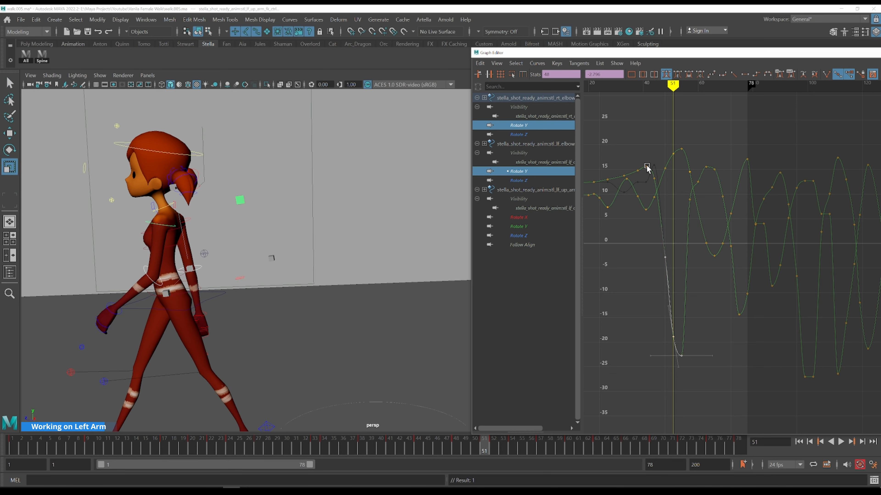
pyautogui.moveTo(646, 167); pyautogui.dragTo(649, 173, button='middle')
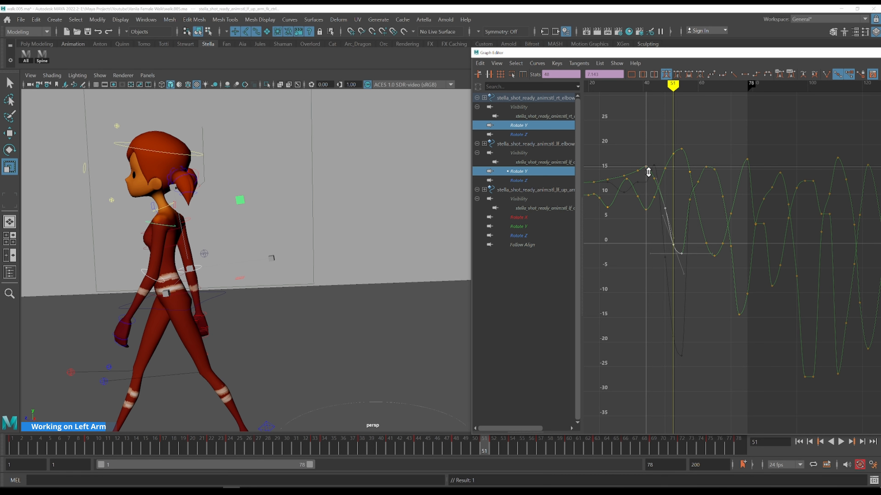
# Display the left elbow and left upper arm Rotate Y curves together and lower the upper arm's key near frame 52
pyautogui.click(530, 172)
pyautogui.keyDown('ctrl'); pyautogui.click(531, 226); pyautogui.keyUp('ctrl')
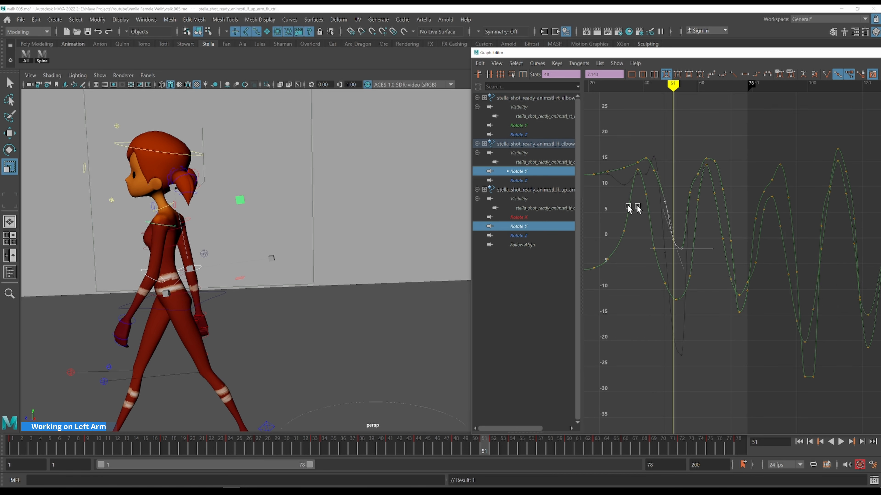
pyautogui.click(698, 303)
pyautogui.press('.')
pyautogui.moveTo(679, 303); pyautogui.dragTo(666, 289)
pyautogui.moveTo(700, 322)
pyautogui.mouseDown(button='middle')
pyautogui.moveTo(699, 335)
pyautogui.moveTo(701, 321)
pyautogui.mouseUp(button='middle')
pyautogui.hotkey('ctrl', 'z')
pyautogui.press('.')
pyautogui.press('.')
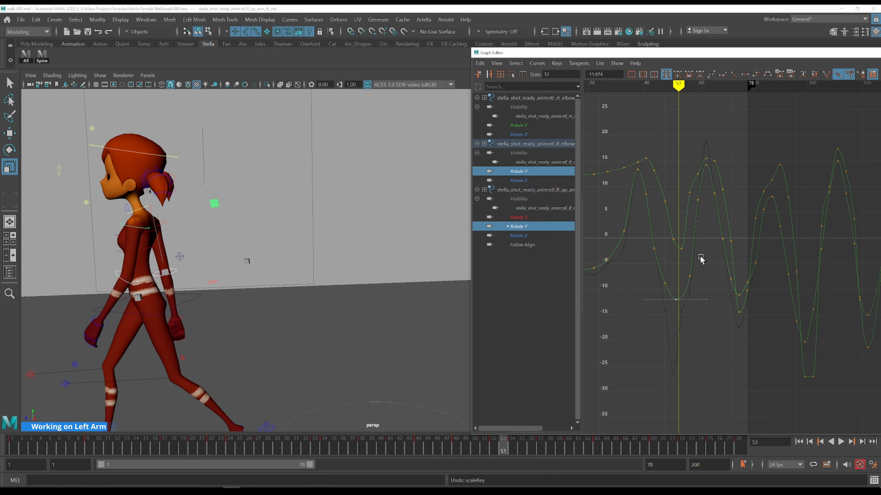
# Try repositioning keys on the arm curves around frames 53 to 57
pyautogui.hotkey('alt', '.')
pyautogui.hotkey('alt', '.')
pyautogui.hotkey('alt', '.')
pyautogui.hotkey('alt', '.')
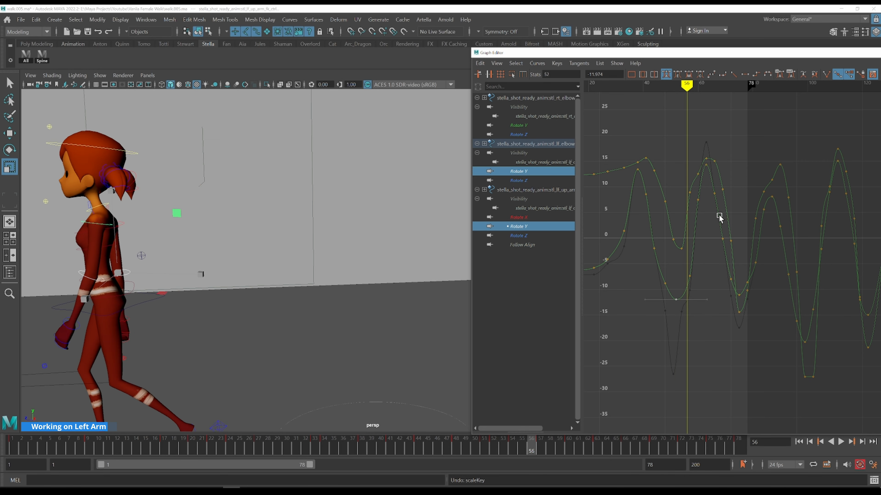
pyautogui.hotkey('alt', ',')
pyautogui.moveTo(680, 177); pyautogui.dragTo(695, 202)
pyautogui.moveTo(697, 243); pyautogui.dragTo(708, 286, button='middle')
pyautogui.hotkey('ctrl', 'z')
pyautogui.press('w')
pyautogui.keyDown('alt'); pyautogui.moveTo(721, 254); pyautogui.dragTo(690, 274, button='middle'); pyautogui.keyUp('alt')
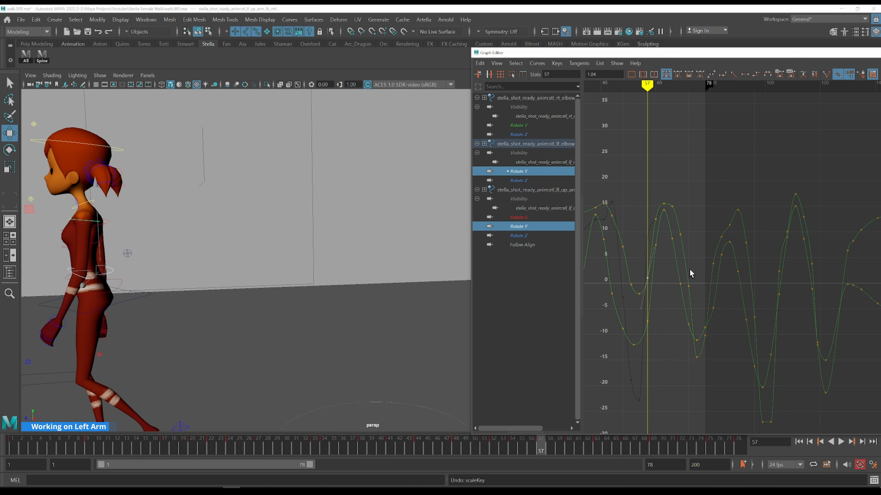
# Delete the key just before frame 65 and raise the upper arm's peak key at frame 65 to about 18
pyautogui.hotkey('alt', '.')
pyautogui.hotkey('alt', '.')
pyautogui.hotkey('alt', '.')
pyautogui.hotkey('alt', '.')
pyautogui.hotkey('alt', '.')
pyautogui.hotkey('alt', '.')
pyautogui.hotkey('alt', '.')
pyautogui.hotkey('alt', '.')
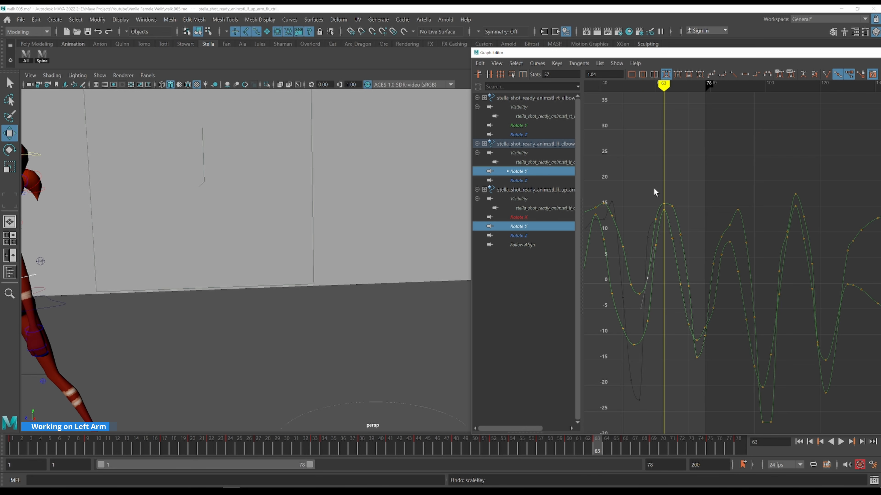
pyautogui.click(672, 206)
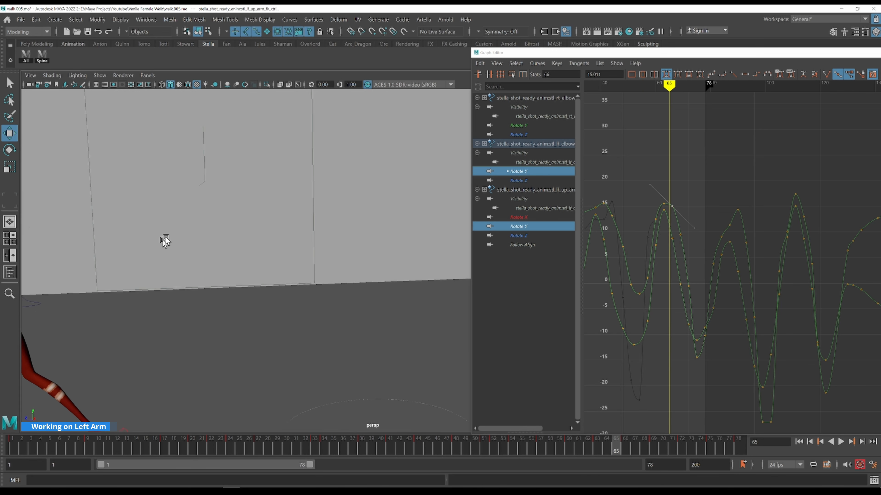
pyautogui.press('f')
pyautogui.keyDown('shift'); pyautogui.moveTo(704, 184); pyautogui.dragTo(691, 200, button='middle'); pyautogui.keyUp('shift')
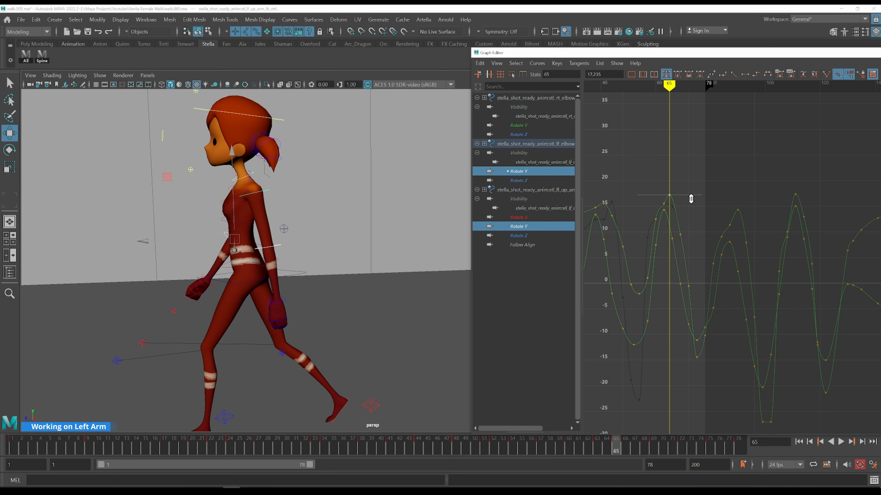
pyautogui.moveTo(649, 185)
pyautogui.mouseDown()
pyautogui.moveTo(666, 206)
pyautogui.moveTo(655, 191)
pyautogui.mouseUp()
pyautogui.press('Delete')
pyautogui.click(679, 167)
pyautogui.press('k')
pyautogui.hotkey('alt', '.')
pyautogui.hotkey('alt', '.')
pyautogui.hotkey('alt', '.')
pyautogui.hotkey('alt', '.')
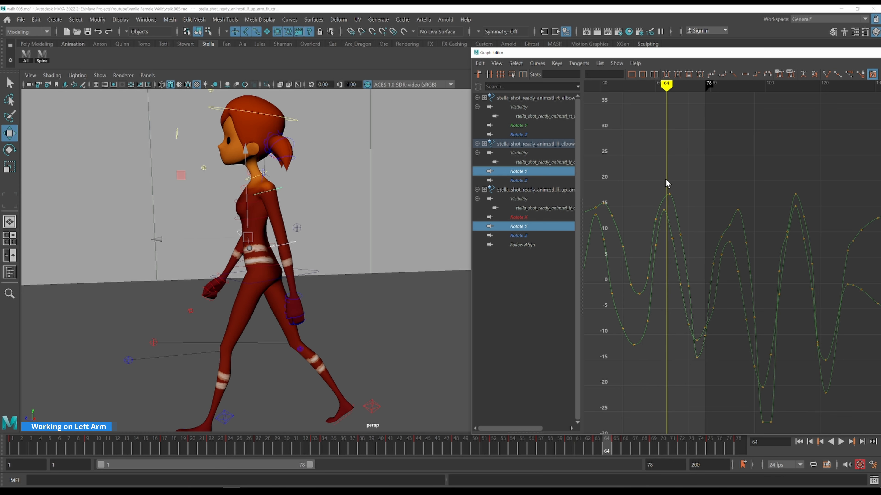
pyautogui.hotkey('alt', '.')
pyautogui.hotkey('alt', '.')
pyautogui.hotkey('alt', ',')
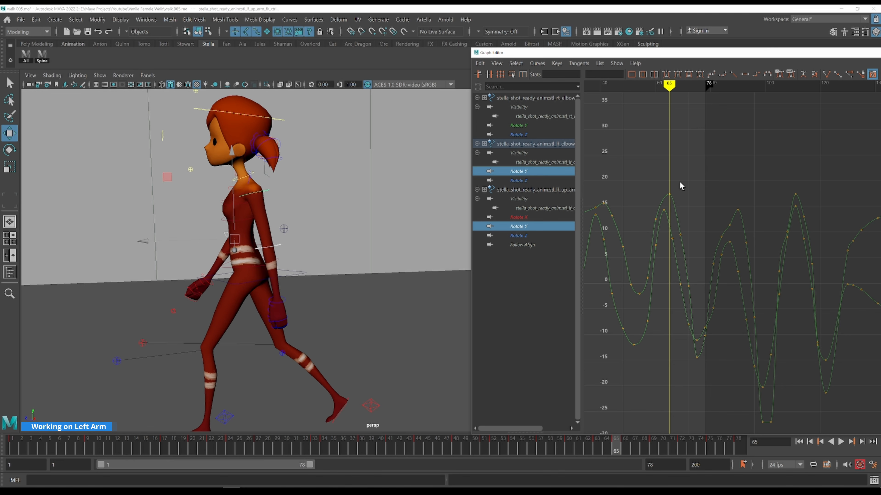
pyautogui.moveTo(665, 185); pyautogui.dragTo(681, 204)
pyautogui.moveTo(682, 208); pyautogui.dragTo(688, 201, button='middle')
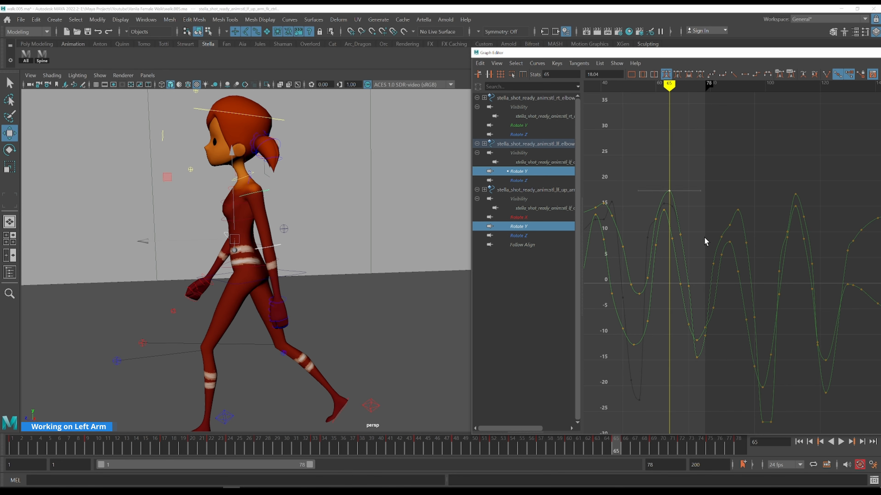
# Delete the upper arm's key in the trough near frame 75
pyautogui.hotkey('alt', '.')
pyautogui.hotkey('alt', '.')
pyautogui.hotkey('alt', '.')
pyautogui.hotkey('alt', '.')
pyautogui.hotkey('alt', '.')
pyautogui.hotkey('alt', '.')
pyautogui.hotkey('alt', '.')
pyautogui.hotkey('alt', '.')
pyautogui.hotkey('alt', '.')
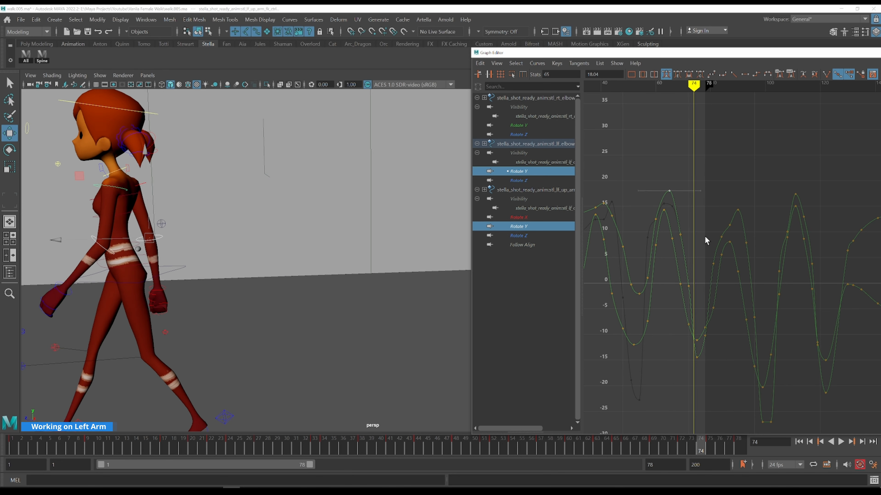
pyautogui.keyDown('alt'); pyautogui.moveTo(459, 265); pyautogui.dragTo(222, 224); pyautogui.keyUp('alt')
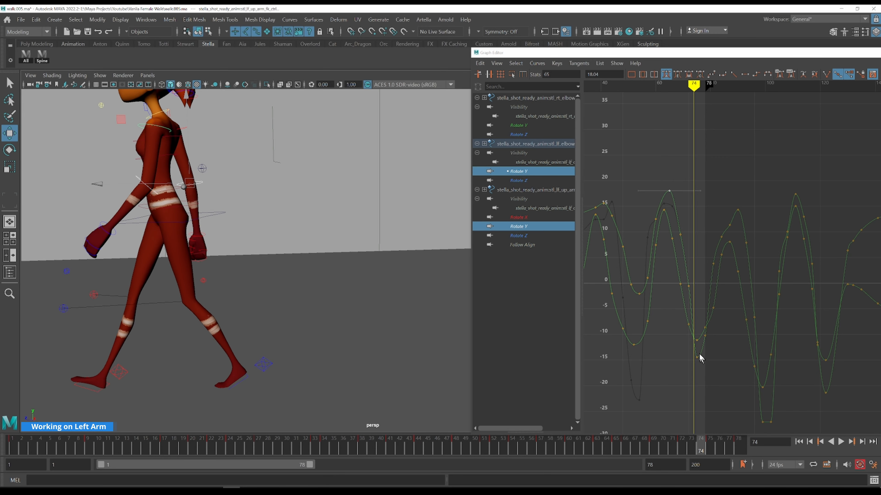
pyautogui.hotkey('alt', '.')
pyautogui.moveTo(702, 345); pyautogui.dragTo(693, 340)
pyautogui.keyDown('shift'); pyautogui.moveTo(699, 304); pyautogui.dragTo(723, 332, button='middle'); pyautogui.keyUp('shift')
pyautogui.hotkey('ctrl', 'z')
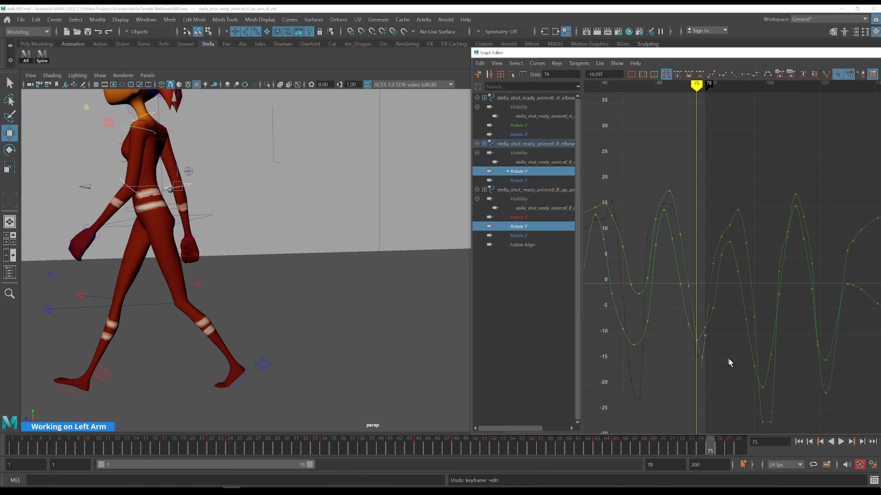
pyautogui.press('Delete')
# Reshape the keys and tangents in the upper arm's trough around frames 75 to 78
pyautogui.moveTo(705, 367); pyautogui.dragTo(698, 349)
pyautogui.press('.')
pyautogui.keyDown('alt'); pyautogui.keyDown('shift'); pyautogui.moveTo(757, 295); pyautogui.dragTo(762, 228, button='right'); pyautogui.keyUp('shift'); pyautogui.keyUp('alt')
pyautogui.press('k')
pyautogui.moveTo(696, 242); pyautogui.dragTo(708, 307)
pyautogui.hotkey('alt', '.')
pyautogui.keyDown('shift'); pyautogui.moveTo(710, 324); pyautogui.dragTo(710, 320, button='middle'); pyautogui.keyUp('shift')
pyautogui.press('k')
pyautogui.moveTo(692, 277); pyautogui.dragTo(695, 260)
pyautogui.hotkey('alt', '.')
pyautogui.hotkey('alt', '.')
pyautogui.hotkey('alt', '.')
pyautogui.hotkey('alt', '.')
pyautogui.hotkey('alt', '.')
pyautogui.press('k')
pyautogui.hotkey('alt', '.')
pyautogui.hotkey('alt', '.')
pyautogui.hotkey('alt', '.')
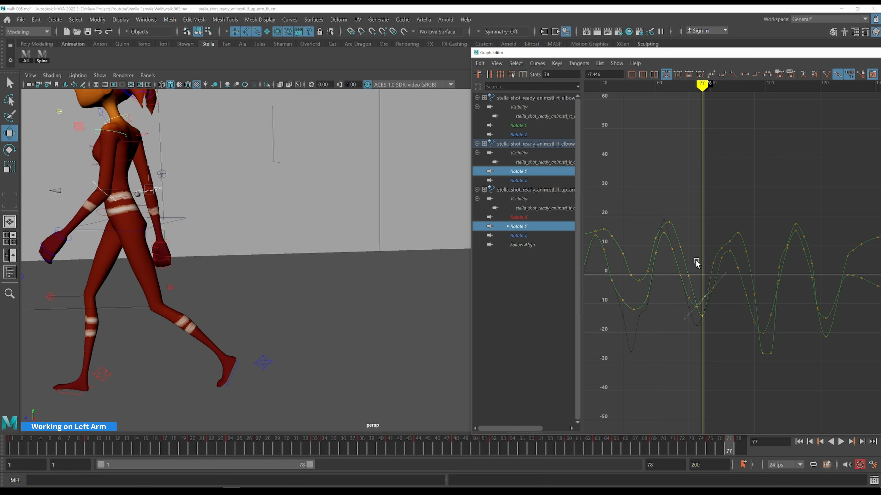
# Select the right wrist control in the viewport
pyautogui.keyDown('alt'); pyautogui.moveTo(190, 247); pyautogui.dragTo(328, 306); pyautogui.keyUp('alt')
pyautogui.press('q')
pyautogui.click(359, 317)
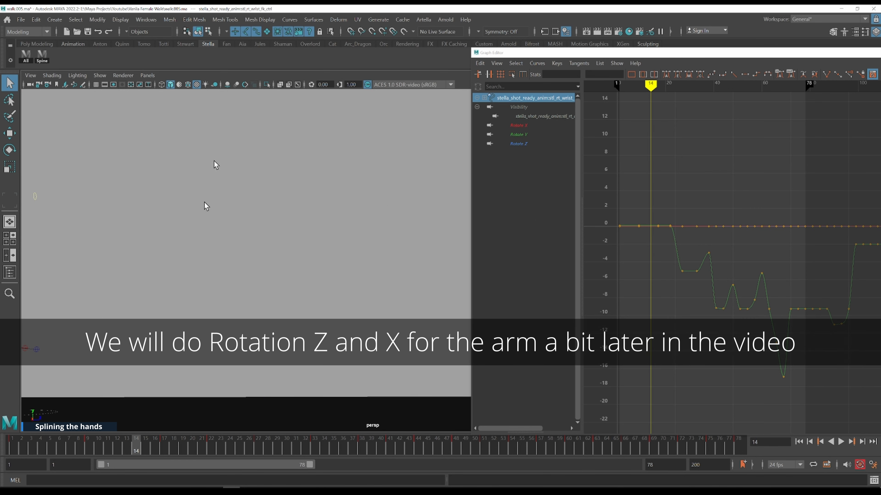
# Switch the viewport to look through the shotcam_side camera
pyautogui.click(148, 75)
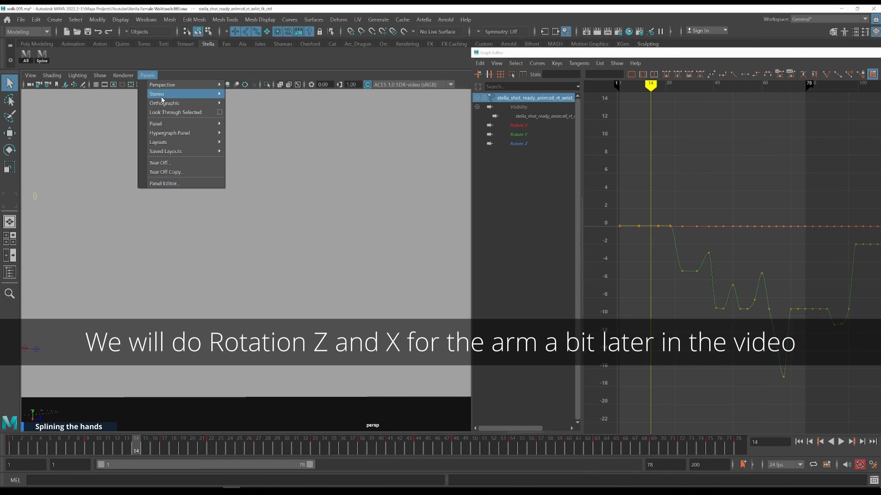
pyautogui.moveTo(163, 103)
pyautogui.click(248, 113)
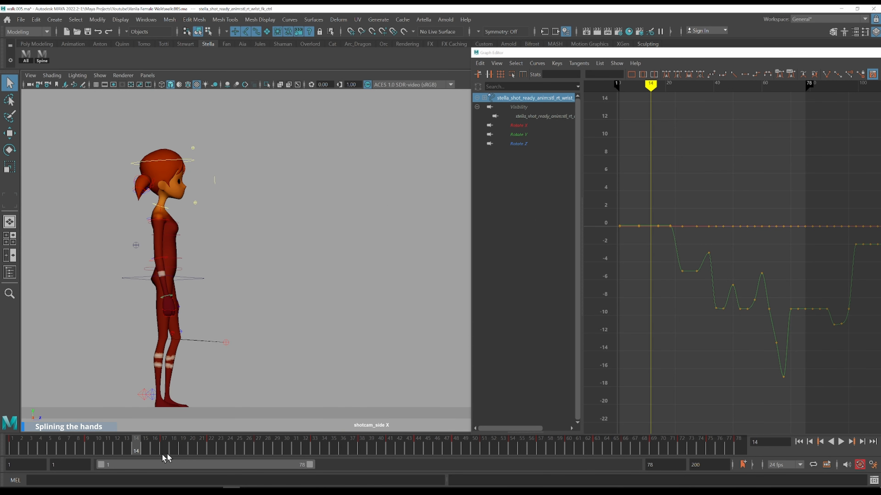
# Make the imageplanes layer visible to show the reference footage beside the character
pyautogui.moveTo(66, 449); pyautogui.dragTo(108, 449)
pyautogui.moveTo(774, 54); pyautogui.dragTo(611, 68)
pyautogui.moveTo(761, 64); pyautogui.dragTo(689, 63)
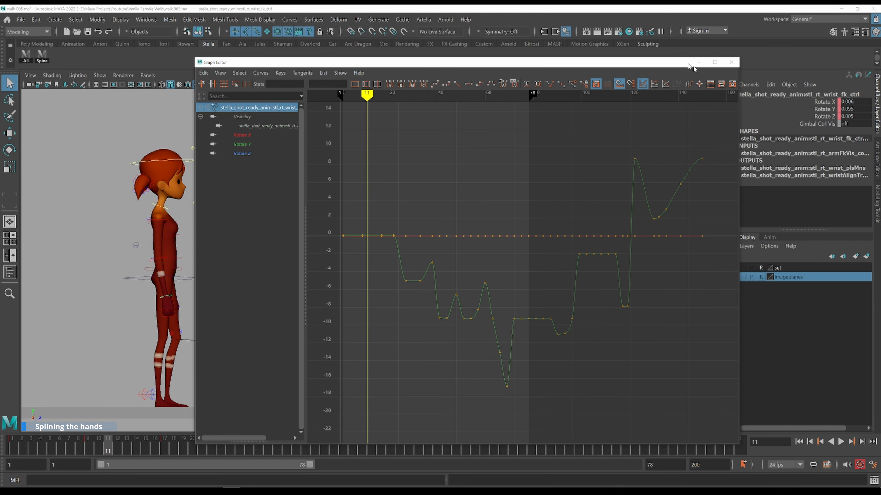
pyautogui.click(744, 276)
pyautogui.moveTo(559, 65); pyautogui.dragTo(769, 59)
# Zoom the viewport onto the right arm and step through the early frames comparing it with the footage
pyautogui.hotkey('alt', '.')
pyautogui.hotkey('alt', '.')
pyautogui.hotkey('alt', '.')
pyautogui.hotkey('alt', '.')
pyautogui.hotkey('alt', '.')
pyautogui.press('.')
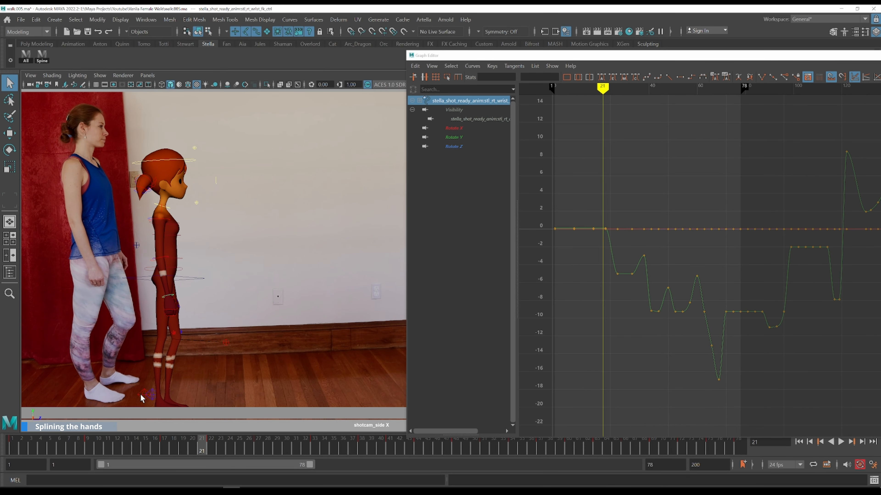
pyautogui.moveTo(18, 451); pyautogui.dragTo(88, 451)
pyautogui.scroll(5, 153, 297)
pyautogui.keyDown('alt'); pyautogui.moveTo(112, 309); pyautogui.dragTo(356, 249, button='middle'); pyautogui.keyUp('alt')
pyautogui.press('.')
pyautogui.press('.')
pyautogui.press(',')
pyautogui.press('.')
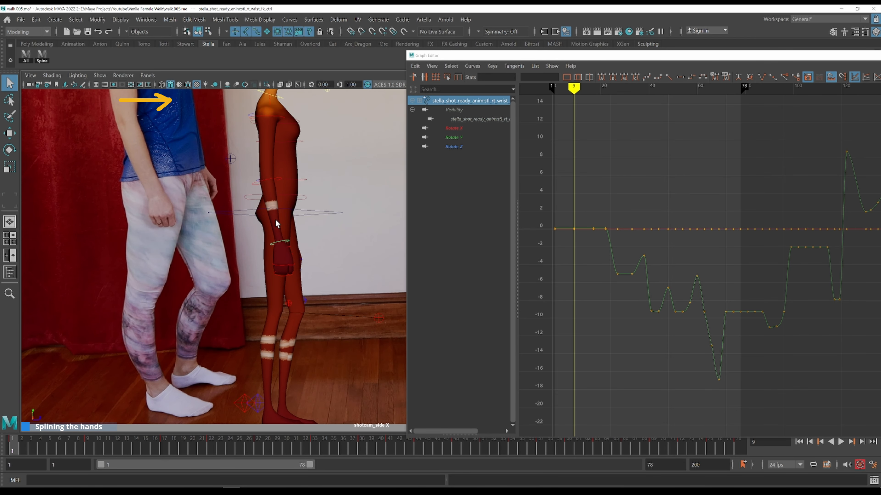
pyautogui.press(',')
pyautogui.press('.')
# Rotate the right wrist slightly at frame 9 to key a small dip
pyautogui.press('e')
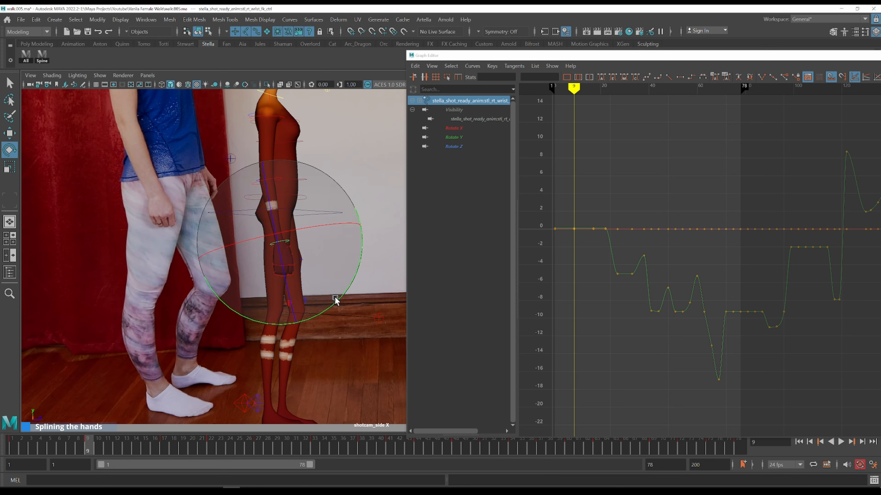
pyautogui.hotkey('ctrl', 'z')
pyautogui.moveTo(331, 307); pyautogui.dragTo(332, 308)
pyautogui.press(',')
pyautogui.press('.')
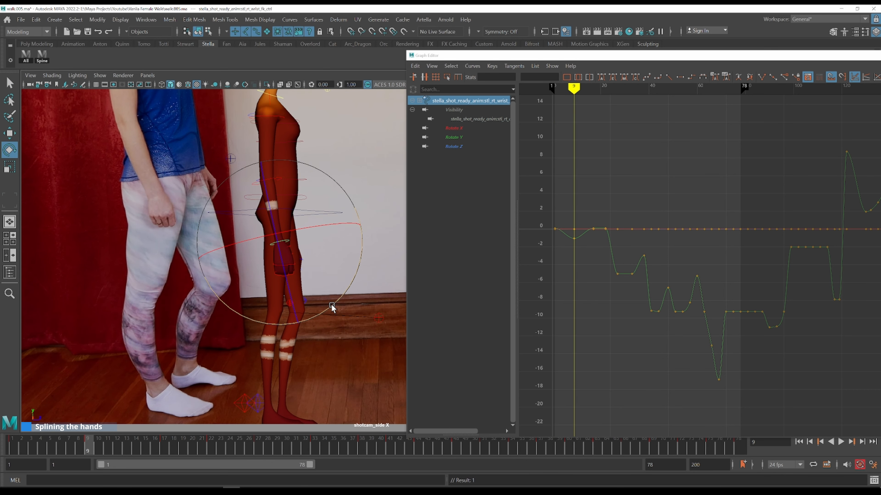
pyautogui.press(',')
# Display only the wrist's Rotate Y curve in the Graph Editor
pyautogui.hotkey('alt', '.')
pyautogui.hotkey('alt', '.')
pyautogui.hotkey('alt', '.')
pyautogui.hotkey('alt', '.')
pyautogui.hotkey('alt', '.')
pyautogui.hotkey('alt', '.')
pyautogui.hotkey('alt', '.')
pyautogui.click(454, 139)
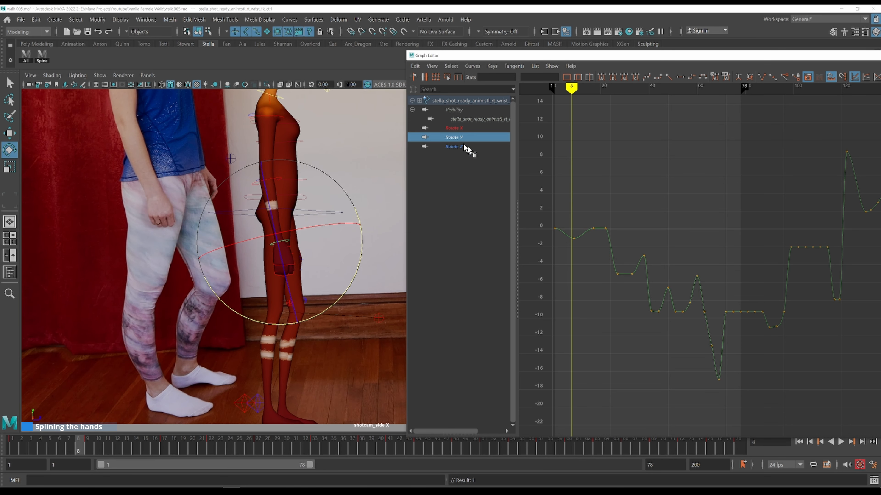
pyautogui.hotkey('alt', '.')
# Adjust the wrist's Rotate Y keys between frames 9 and 15 into a flat ease just below zero
pyautogui.moveTo(574, 222); pyautogui.dragTo(619, 248)
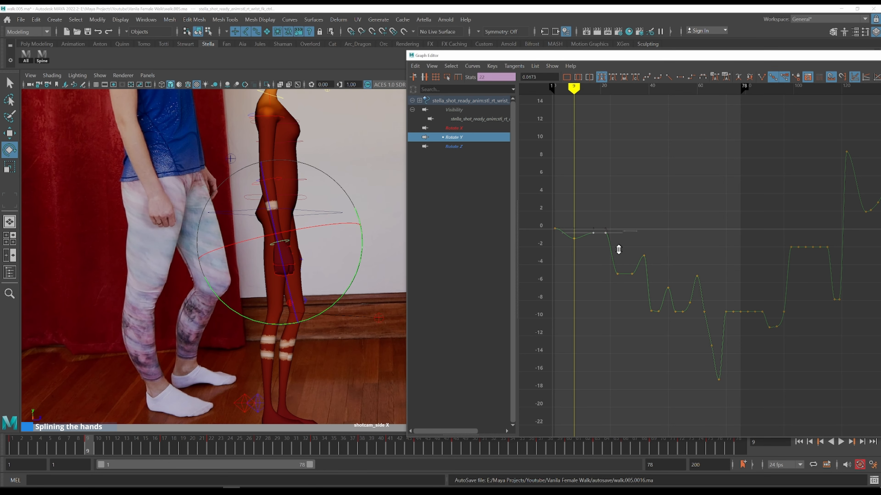
pyautogui.hotkey('alt', '.')
pyautogui.hotkey('alt', '.')
pyautogui.hotkey('alt', '.')
pyautogui.hotkey('alt', '.')
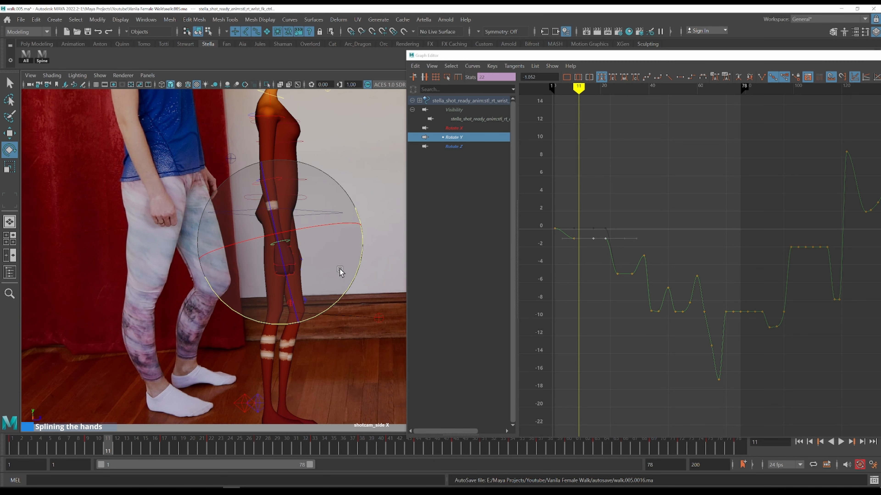
pyautogui.hotkey('alt', '.')
pyautogui.hotkey('alt', '.')
pyautogui.hotkey('alt', '.')
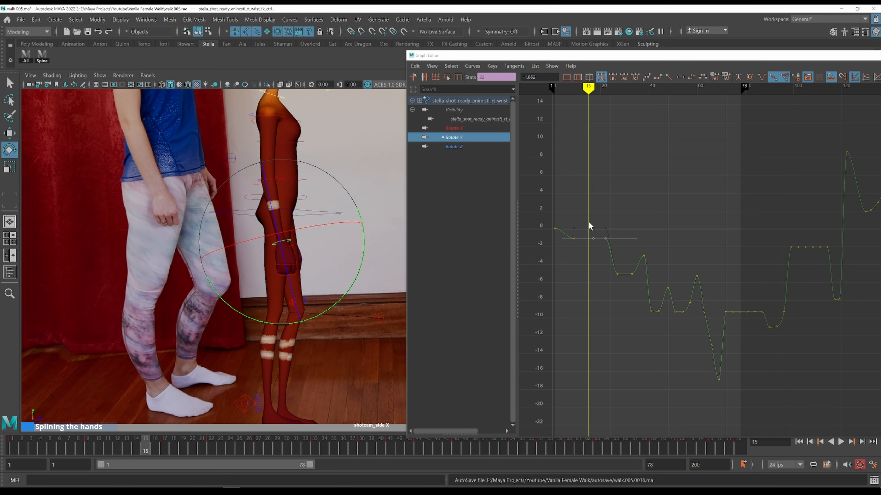
pyautogui.hotkey('alt', '.')
pyautogui.moveTo(634, 203)
pyautogui.keyDown('shift'); pyautogui.mouseDown(button='middle')
pyautogui.moveTo(634, 193)
pyautogui.moveTo(630, 200)
pyautogui.mouseUp(button='middle'); pyautogui.keyUp('shift')
pyautogui.press('k')
# Step through frames 9 to 20 comparing the wrist's pose with the reference footage
pyautogui.click(574, 223)
pyautogui.hotkey('alt', '.')
pyautogui.hotkey('alt', '.')
pyautogui.hotkey('alt', '.')
pyautogui.hotkey('alt', '.')
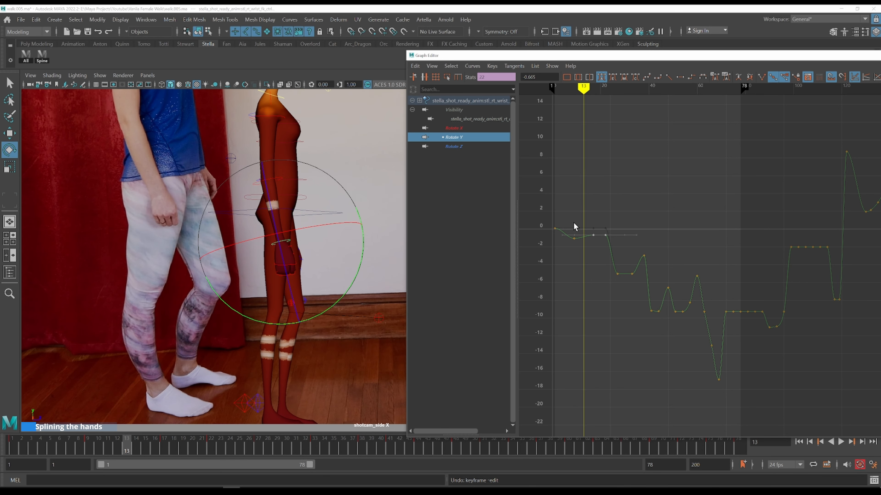
pyautogui.hotkey('alt', '.')
pyautogui.hotkey('alt', '.')
pyautogui.hotkey('alt', '.')
pyautogui.hotkey('alt', '.')
pyautogui.hotkey('alt', '.')
pyautogui.hotkey('alt', '.')
pyautogui.press('k')
pyautogui.moveTo(597, 223); pyautogui.dragTo(589, 219)
pyautogui.hotkey('alt', '.')
pyautogui.hotkey('alt', '.')
pyautogui.hotkey('alt', '.')
pyautogui.hotkey('alt', '.')
pyautogui.hotkey('alt', '.')
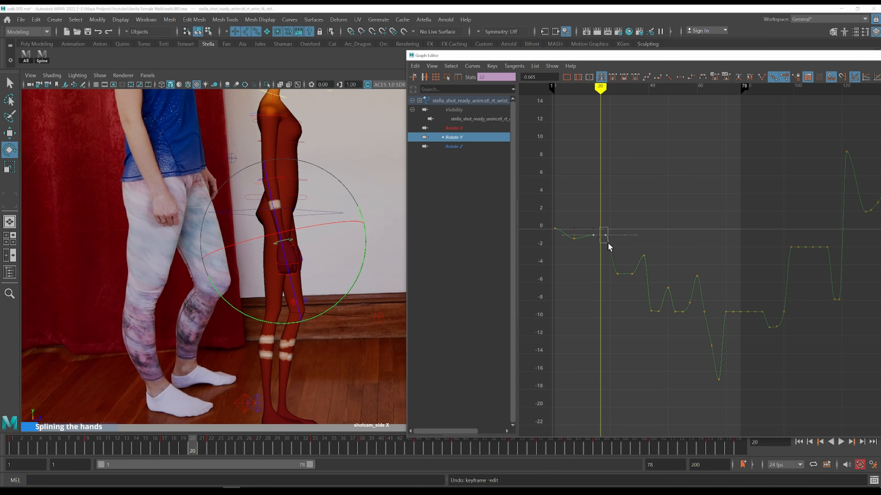
# Scrub back and forth between frames 22 and 28, comparing the wrist's pose with the reference footage
pyautogui.moveTo(609, 247); pyautogui.dragTo(609, 247)
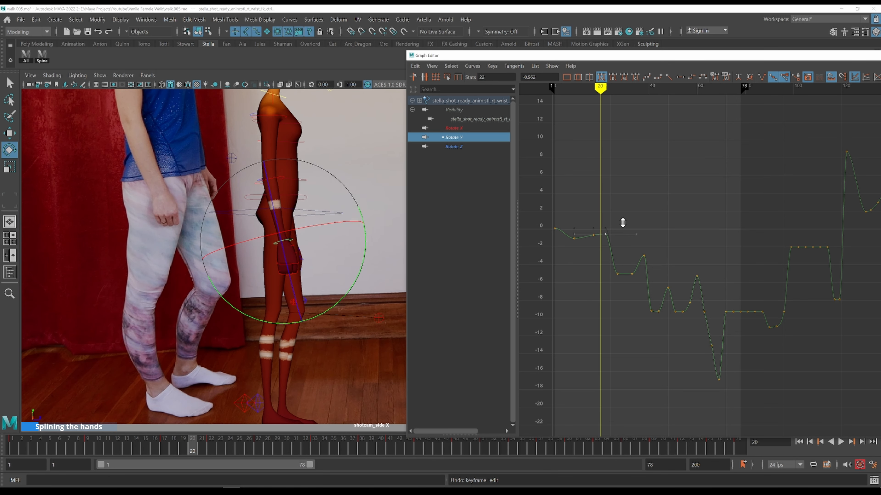
pyautogui.scroll(3, 619, 221)
pyautogui.keyDown('alt'); pyautogui.moveTo(643, 220); pyautogui.dragTo(878, 278, button='middle'); pyautogui.keyUp('alt')
pyautogui.moveTo(627, 237)
pyautogui.keyDown('alt'); pyautogui.mouseDown(button='middle')
pyautogui.moveTo(723, 212)
pyautogui.moveTo(862, 220)
pyautogui.mouseUp(button='middle'); pyautogui.keyUp('alt')
pyautogui.hotkey('alt', '.')
pyautogui.hotkey('alt', '.')
pyautogui.hotkey('alt', '.')
pyautogui.hotkey('alt', '.')
pyautogui.hotkey('alt', '.')
pyautogui.hotkey('alt', '.')
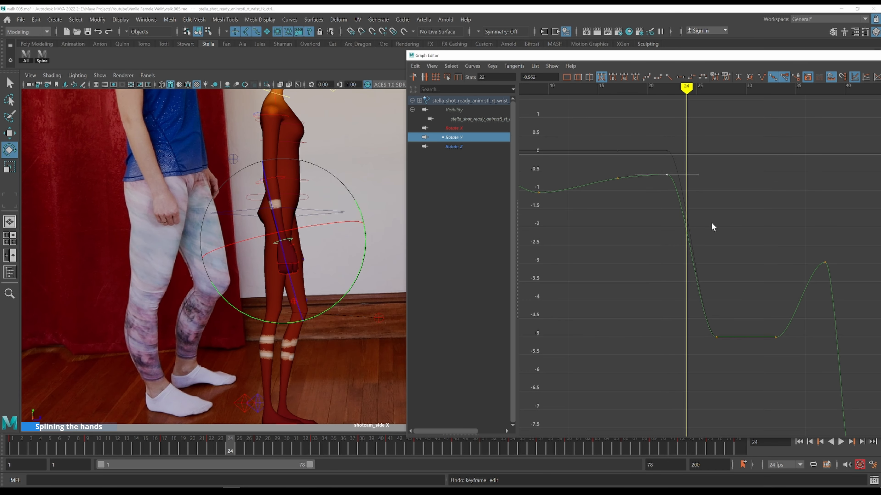
pyautogui.press('k')
pyautogui.click(662, 165)
pyautogui.hotkey('alt', '.')
pyautogui.hotkey('alt', '.')
pyautogui.hotkey('alt', '.')
pyautogui.hotkey('alt', '.')
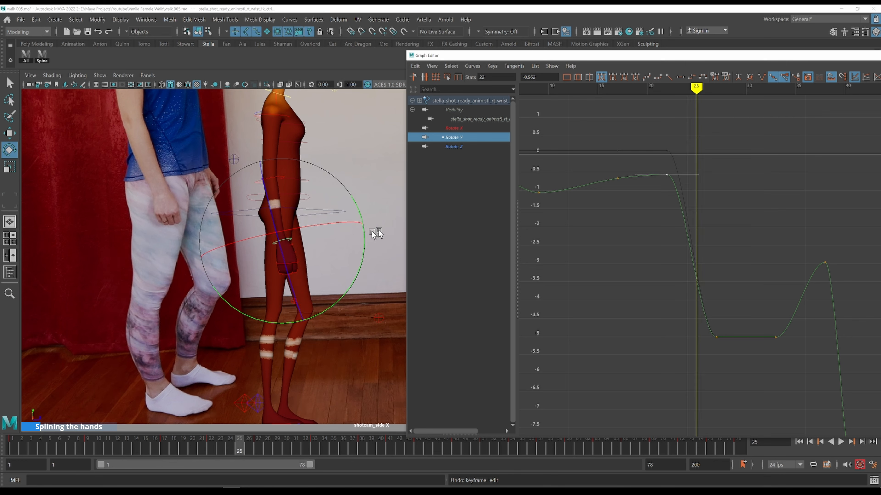
pyautogui.press('k')
pyautogui.click(668, 163)
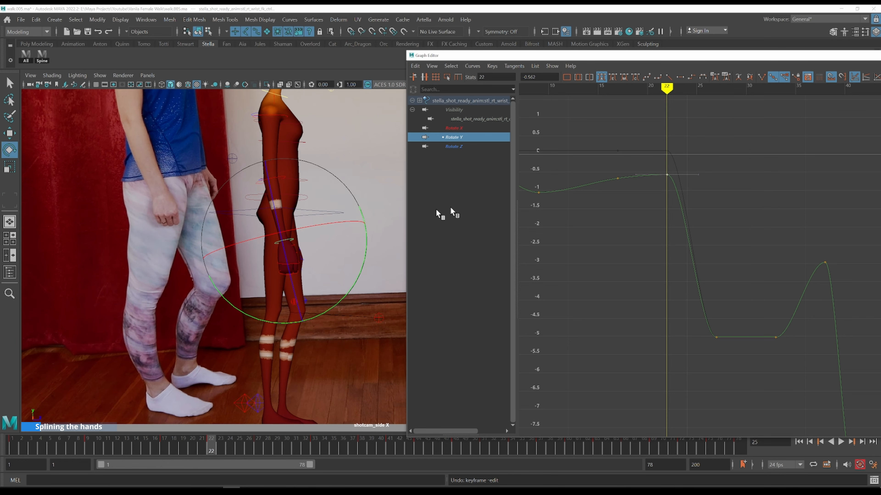
pyautogui.hotkey('alt', '.')
pyautogui.hotkey('alt', '.')
pyautogui.hotkey('alt', '.')
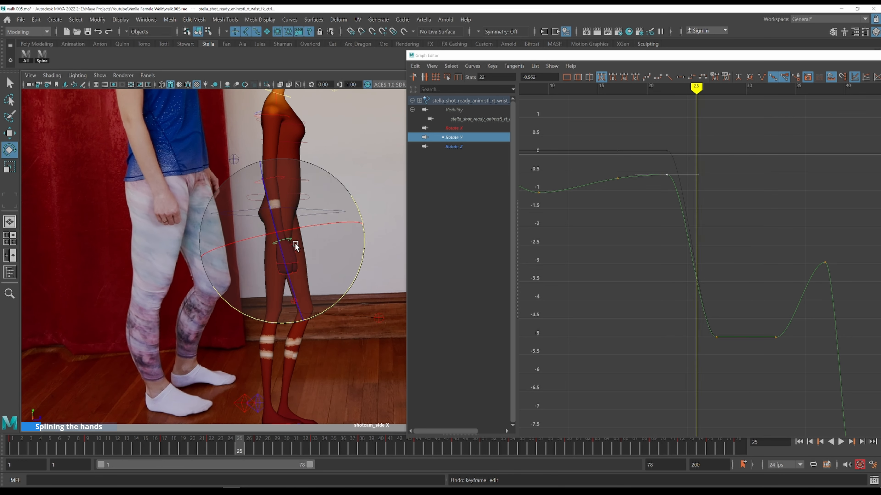
pyautogui.hotkey('alt', '.')
pyautogui.press('k')
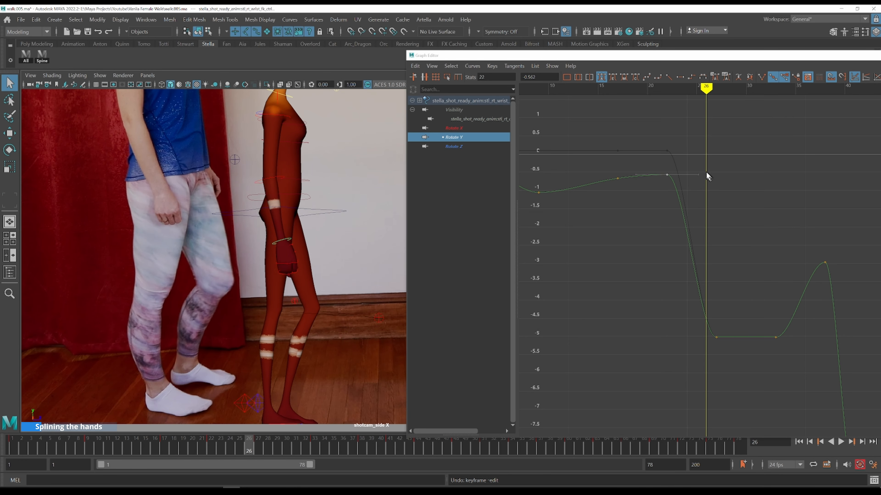
pyautogui.click(660, 155)
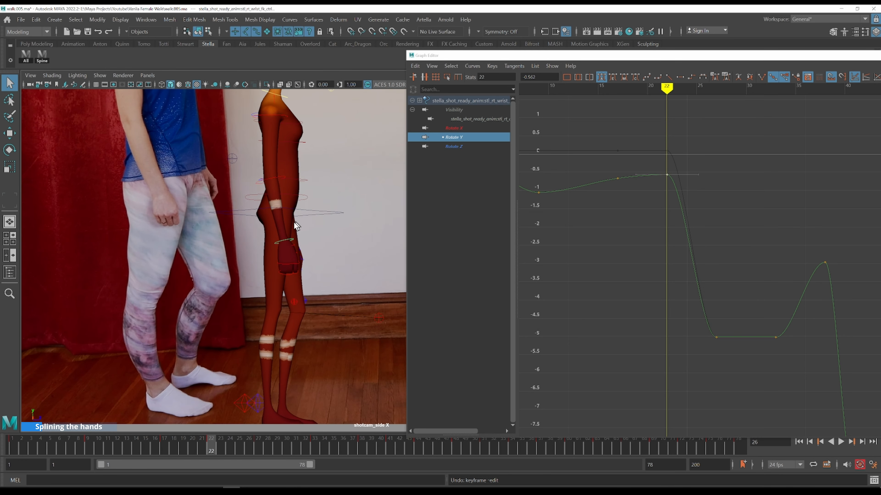
pyautogui.hotkey('alt', '.')
pyautogui.hotkey('alt', '.')
pyautogui.hotkey('alt', '.')
pyautogui.hotkey('alt', '.')
pyautogui.hotkey('alt', '.')
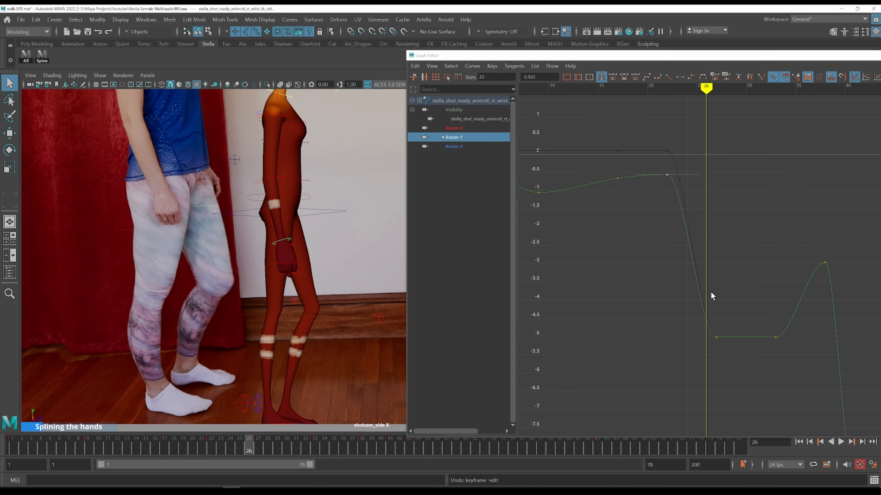
pyautogui.press('a')
pyautogui.hotkey('alt', '.')
pyautogui.hotkey('alt', '.')
pyautogui.hotkey('alt', '.')
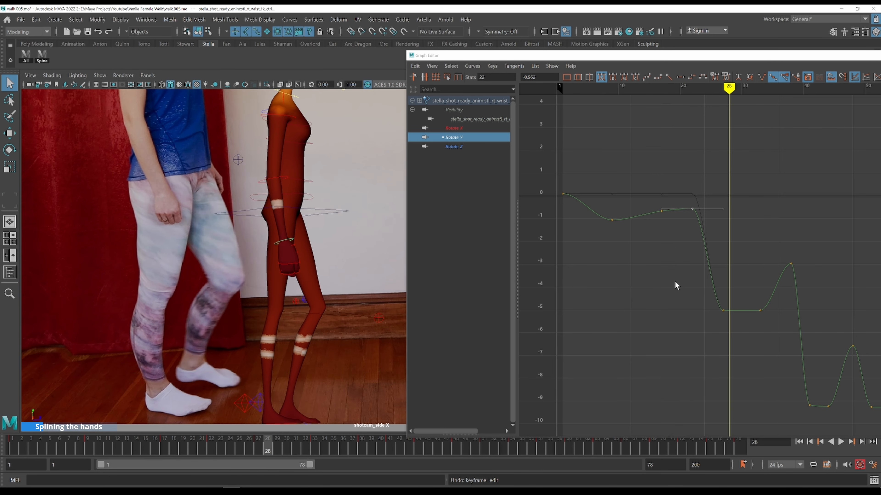
# Raise the wrist's Rotate Y key near frame 32 to about -3
pyautogui.moveTo(774, 319); pyautogui.dragTo(747, 292)
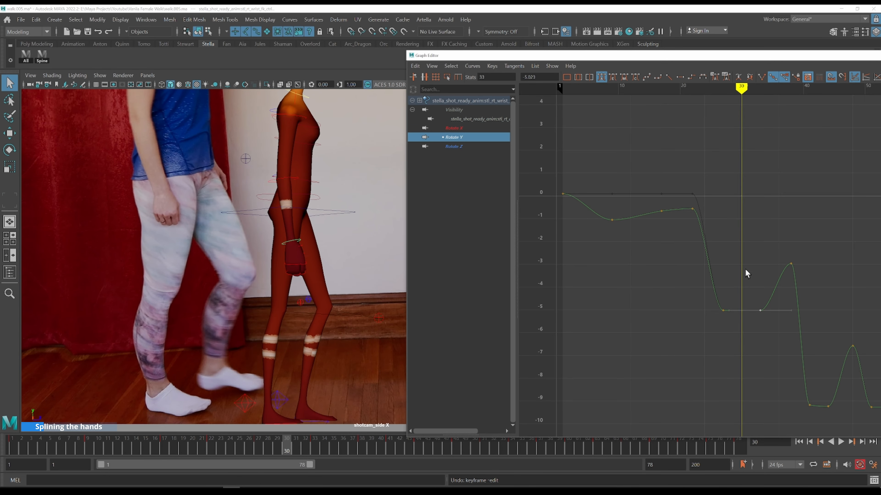
pyautogui.hotkey('ctrl', 'z')
pyautogui.moveTo(756, 339); pyautogui.dragTo(757, 297, button='middle')
pyautogui.press('w')
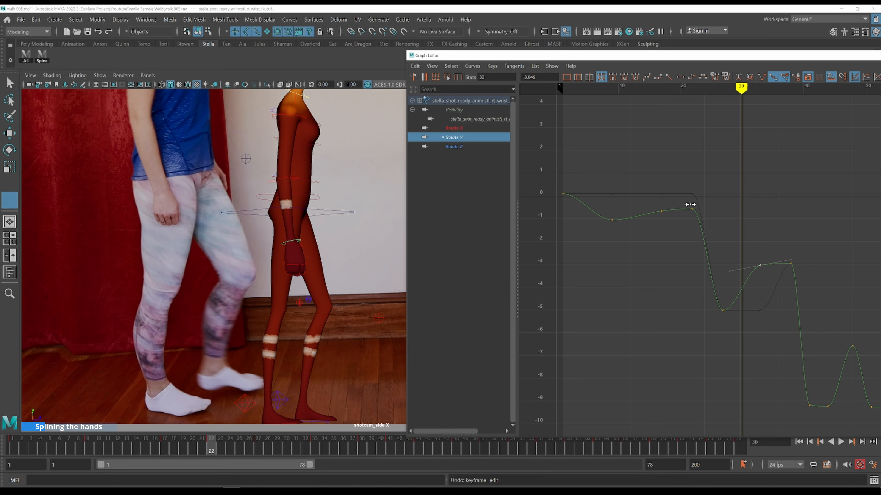
# Nudge the wrist's low Rotate Y key slightly earlier in time, to frame 26
pyautogui.click(690, 204)
pyautogui.hotkey('alt', '.')
pyautogui.hotkey('alt', '.')
pyautogui.hotkey('alt', '.')
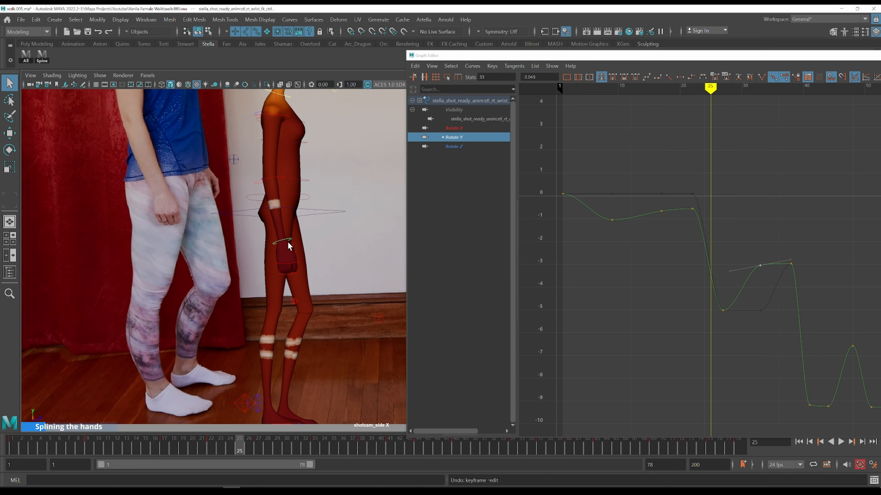
pyautogui.hotkey('alt', '.')
pyautogui.moveTo(730, 323); pyautogui.dragTo(709, 314)
pyautogui.keyDown('shift'); pyautogui.moveTo(738, 268); pyautogui.dragTo(736, 268, button='middle'); pyautogui.keyUp('shift')
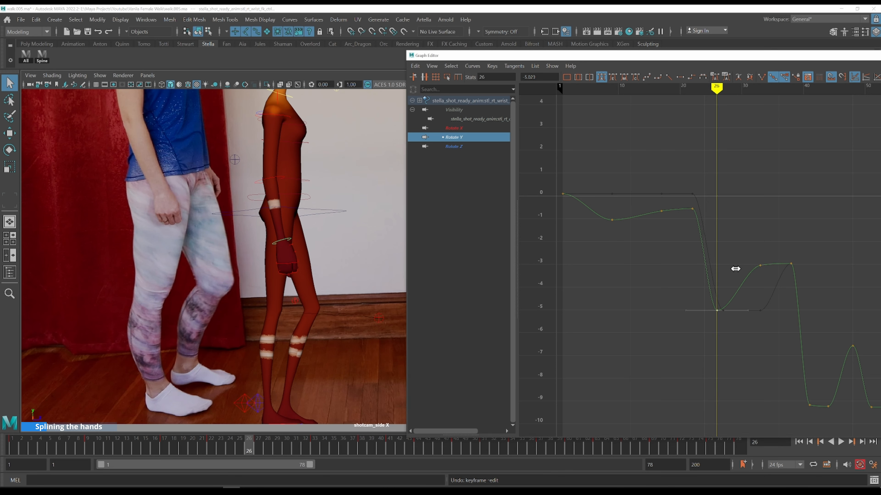
# Raise the wrist's low Rotate Y key near frame 25 to about -4.3
pyautogui.hotkey('alt', ',')
pyautogui.hotkey('alt', ',')
pyautogui.hotkey('alt', ',')
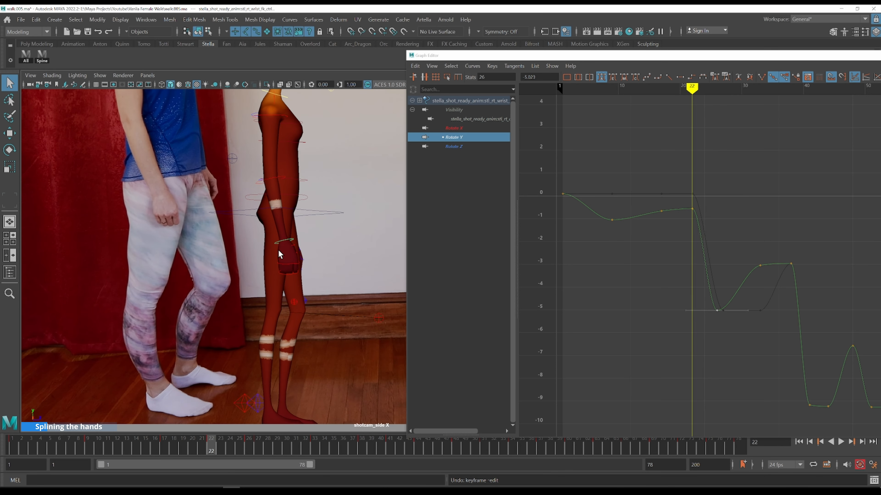
pyautogui.hotkey('alt', '.')
pyautogui.hotkey('alt', '.')
pyautogui.hotkey('alt', '.')
pyautogui.hotkey('alt', '.')
pyautogui.hotkey('alt', '.')
pyautogui.hotkey('alt', ',')
pyautogui.hotkey('alt', ',')
pyautogui.hotkey('alt', ',')
pyautogui.keyDown('shift'); pyautogui.moveTo(738, 273); pyautogui.dragTo(734, 258, button='middle'); pyautogui.keyUp('shift')
pyautogui.press('k')
pyautogui.moveTo(696, 202); pyautogui.dragTo(692, 198)
# Move the wrist's Rotate Y key near frame 32 earlier to frame 30 and slightly lower, about -3.25
pyautogui.hotkey('alt', '.')
pyautogui.hotkey('alt', '.')
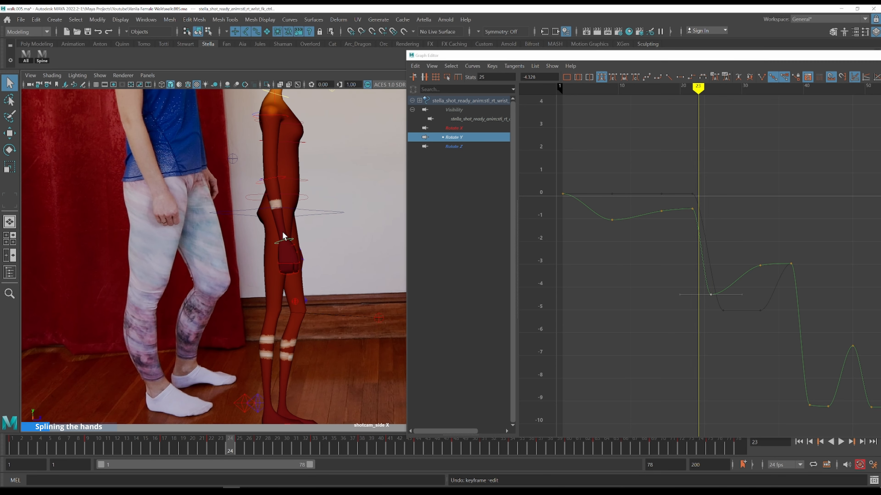
pyautogui.hotkey('alt', '.')
pyautogui.hotkey('alt', '.')
pyautogui.hotkey('alt', '.')
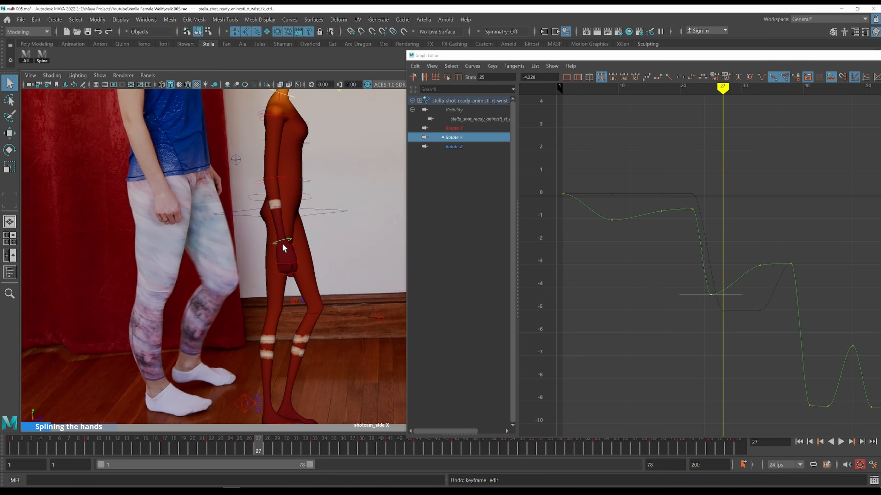
pyautogui.hotkey('alt', '.')
pyautogui.hotkey('alt', '.')
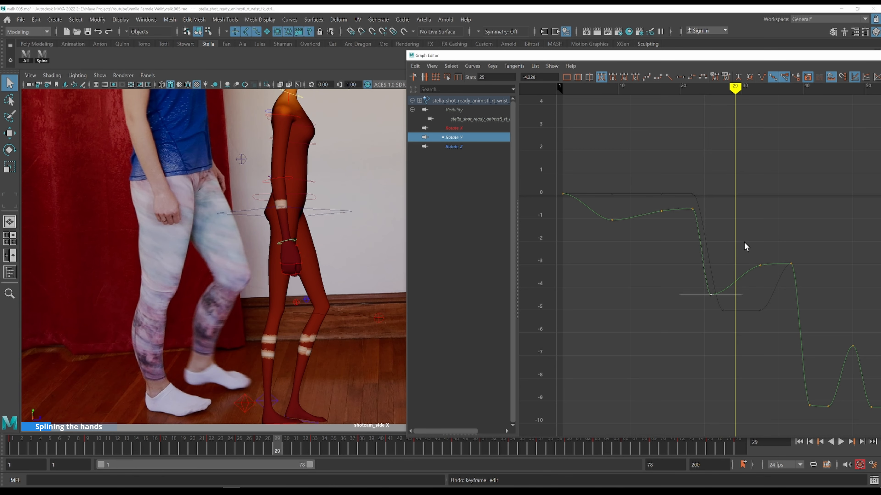
pyautogui.hotkey('alt', '.')
pyautogui.moveTo(768, 275); pyautogui.dragTo(768, 274)
pyautogui.keyDown('shift'); pyautogui.moveTo(776, 281); pyautogui.dragTo(759, 290, button='middle'); pyautogui.keyUp('shift')
pyautogui.hotkey('alt', ',')
pyautogui.hotkey('alt', ',')
pyautogui.hotkey('alt', ',')
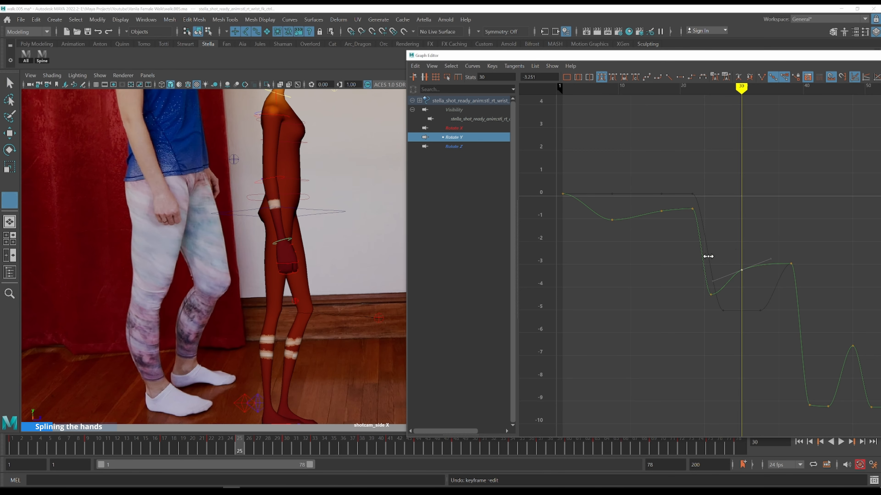
pyautogui.hotkey('alt', '.')
pyautogui.hotkey('alt', '.')
pyautogui.hotkey('alt', '.')
pyautogui.hotkey('alt', '.')
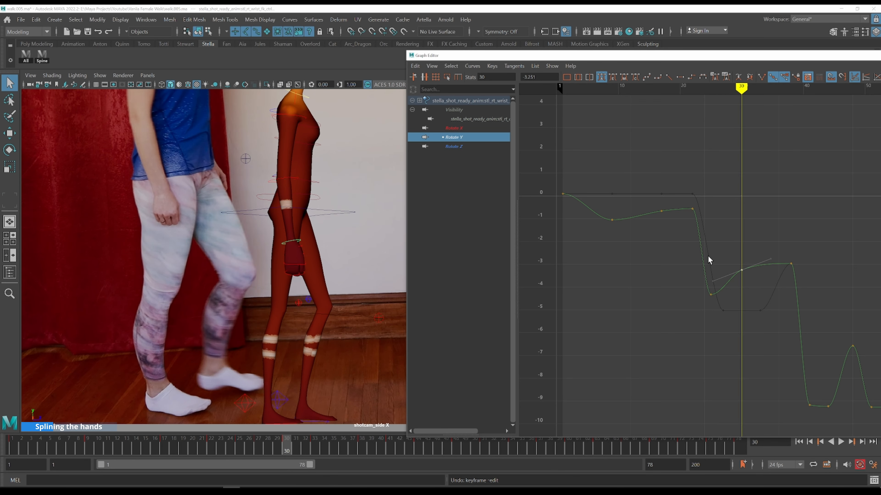
pyautogui.press('k')
pyautogui.moveTo(681, 184); pyautogui.dragTo(685, 178)
pyautogui.press('k')
pyautogui.hotkey('alt', '.')
pyautogui.hotkey('alt', '.')
pyautogui.hotkey('alt', '.')
pyautogui.hotkey('alt', '.')
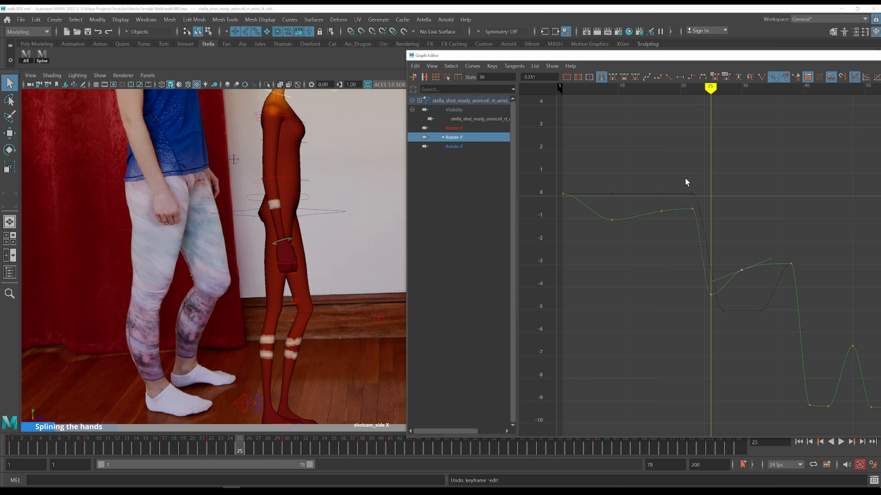
# Select the right elbow control and display only its Rotate Y curve, framed on the keys around frame 26
pyautogui.click(282, 181)
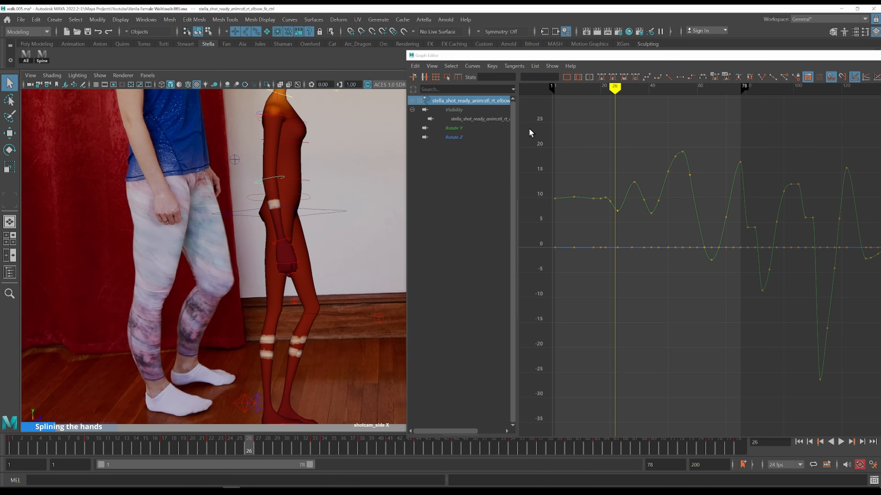
pyautogui.click(467, 130)
pyautogui.moveTo(604, 172); pyautogui.dragTo(643, 247)
pyautogui.press('f')
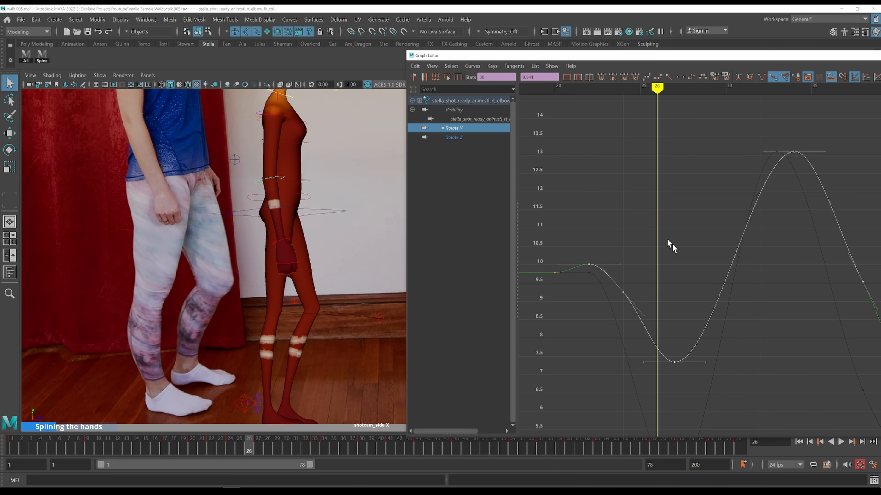
# Raise the elbow's low Rotate Y key to about 7.9 and shift it to frame 26
pyautogui.keyDown('alt'); pyautogui.moveTo(681, 252); pyautogui.dragTo(679, 207, button='middle'); pyautogui.keyUp('alt')
pyautogui.hotkey('alt', '.')
pyautogui.moveTo(705, 345); pyautogui.dragTo(706, 349)
pyautogui.hotkey('ctrl', 'z')
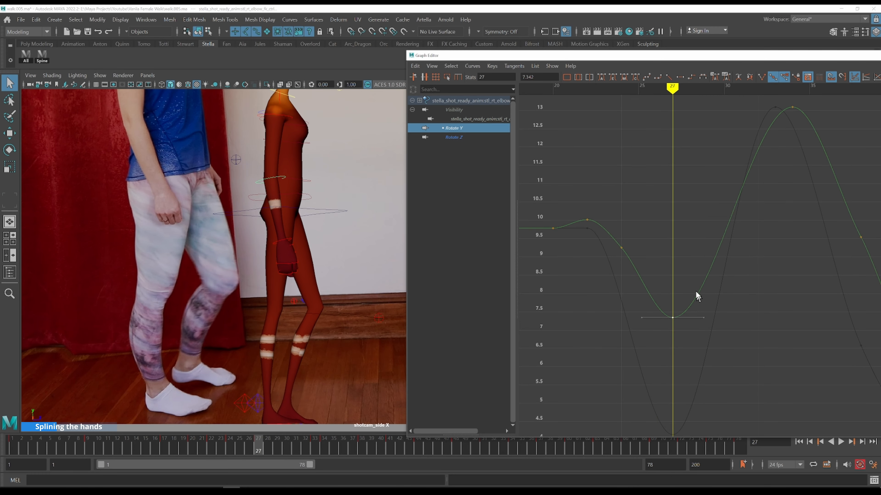
pyautogui.keyDown('shift'); pyautogui.moveTo(695, 254); pyautogui.dragTo(674, 247, button='middle'); pyautogui.keyUp('shift')
# Step through frames 26 to 33 comparing the elbow's swing with the reference footage
pyautogui.press('k')
pyautogui.click(594, 203)
pyautogui.hotkey('alt', '.')
pyautogui.hotkey('alt', '.')
pyautogui.hotkey('alt', '.')
pyautogui.hotkey('alt', '.')
pyautogui.hotkey('alt', '.')
pyautogui.hotkey('alt', '.')
pyautogui.hotkey('alt', '.')
pyautogui.hotkey('alt', '.')
pyautogui.hotkey('alt', '.')
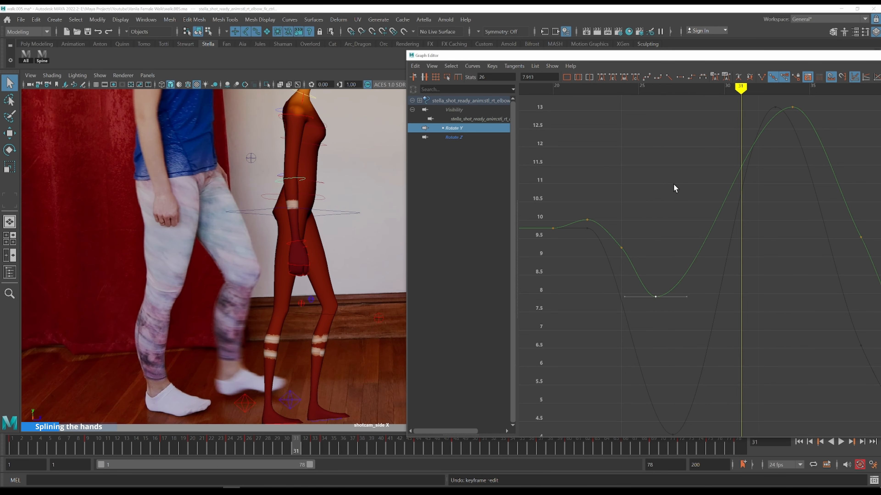
pyautogui.hotkey('alt', '.')
pyautogui.hotkey('alt', '.')
pyautogui.hotkey('alt', ',')
pyautogui.hotkey('alt', ',')
pyautogui.hotkey('alt', ',')
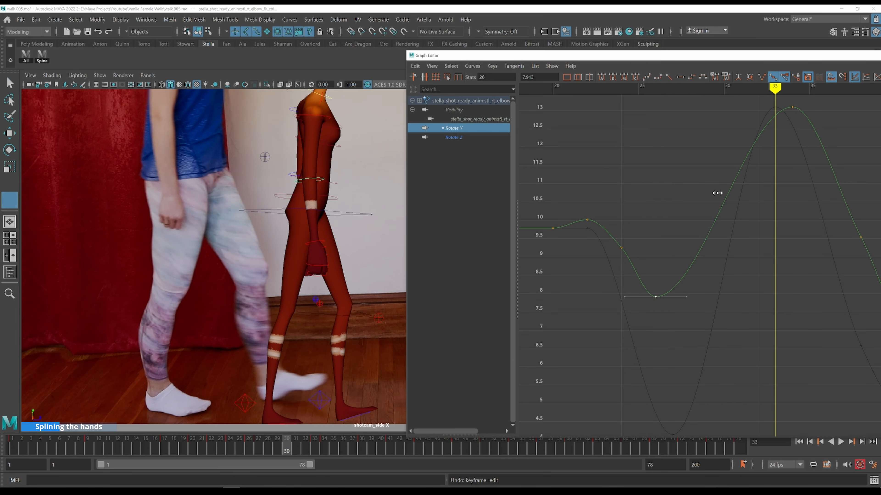
# Insert a key on the elbow's Rotate Y curve at frame 30 and raise it to about 11.2
pyautogui.moveTo(729, 209); pyautogui.dragTo(733, 214)
pyautogui.press('i')
pyautogui.middleClick(722, 198)
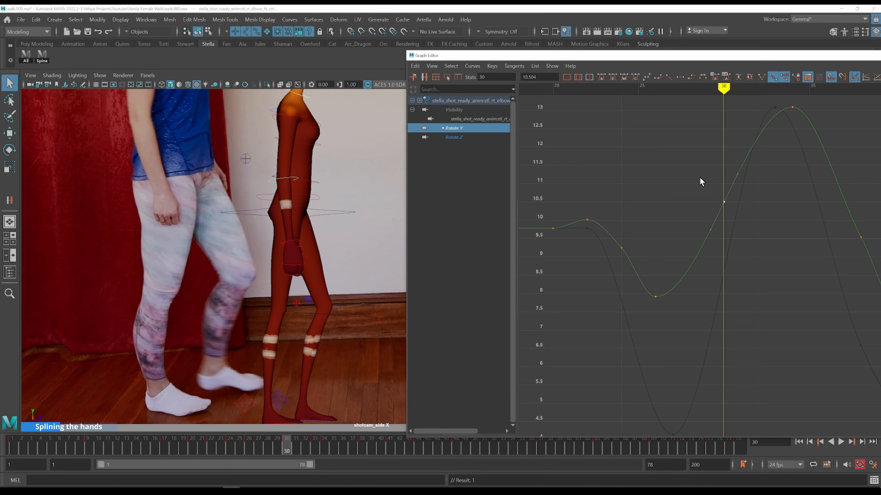
pyautogui.press('k')
pyautogui.click(645, 217)
pyautogui.hotkey('alt', '.')
pyautogui.hotkey('alt', '.')
pyautogui.hotkey('alt', '.')
pyautogui.hotkey('alt', '.')
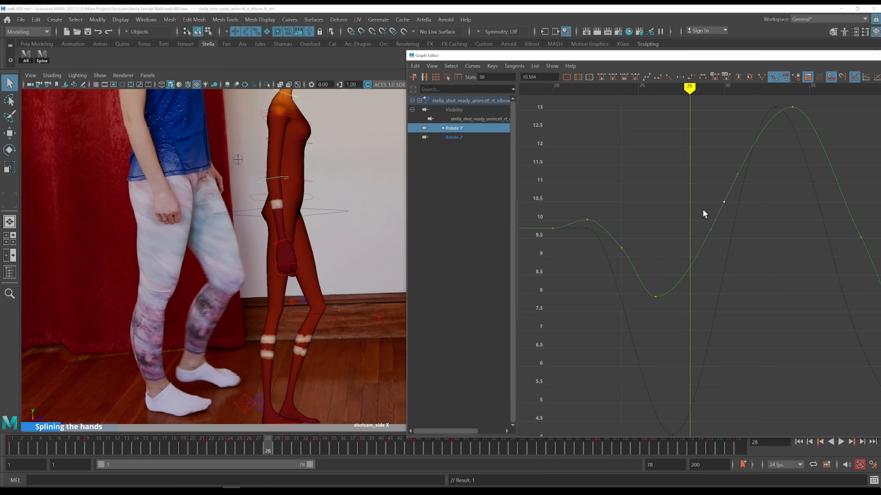
pyautogui.keyDown('shift'); pyautogui.moveTo(742, 250); pyautogui.dragTo(738, 226, button='middle'); pyautogui.keyUp('shift')
# Scrub through frames 23 to 37 comparing the elbow and arm motion with the reference footage
pyautogui.press('k')
pyautogui.click(622, 197)
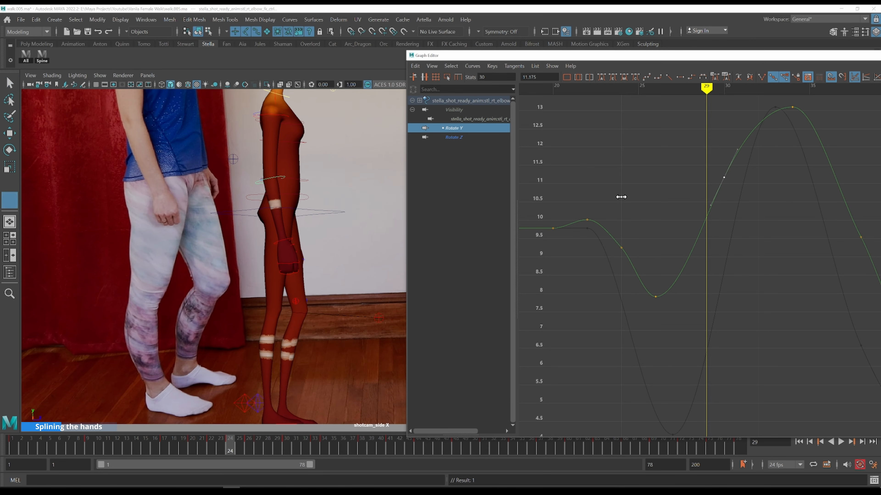
pyautogui.hotkey('alt', '.')
pyautogui.hotkey('alt', '.')
pyautogui.hotkey('alt', '.')
pyautogui.hotkey('alt', '.')
pyautogui.hotkey('alt', '.')
pyautogui.hotkey('alt', '.')
pyautogui.press('k')
pyautogui.moveTo(392, 198); pyautogui.dragTo(366, 196)
pyautogui.hotkey('alt', '.')
pyautogui.hotkey('alt', '.')
pyautogui.hotkey('alt', '.')
pyautogui.hotkey('alt', '.')
pyautogui.hotkey('alt', '.')
pyautogui.hotkey('alt', '.')
pyautogui.hotkey('alt', '.')
pyautogui.hotkey('alt', '.')
pyautogui.press('k')
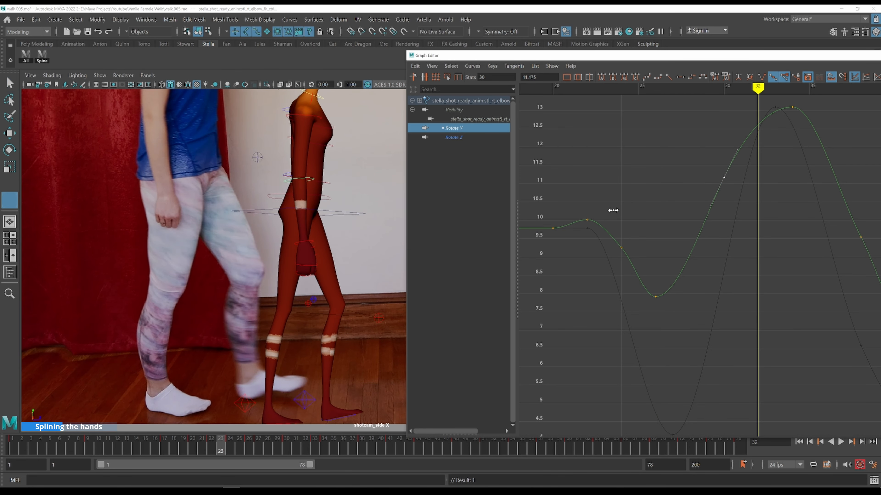
pyautogui.moveTo(399, 213); pyautogui.dragTo(323, 214)
pyautogui.hotkey('alt', '.')
pyautogui.hotkey('alt', '.')
pyautogui.hotkey('alt', '.')
pyautogui.hotkey('alt', '.')
pyautogui.hotkey('alt', '.')
pyautogui.hotkey('alt', '.')
pyautogui.hotkey('alt', '.')
pyautogui.hotkey('alt', '.')
pyautogui.hotkey('alt', '.')
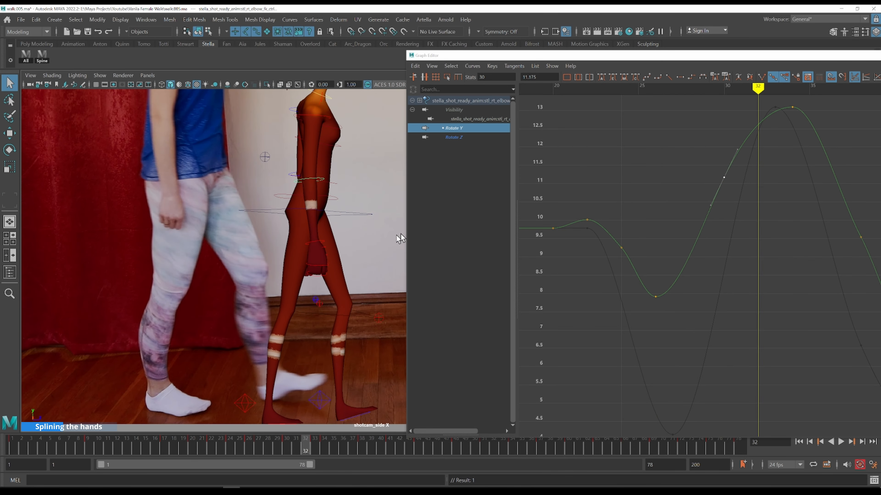
pyautogui.scroll(-4, 569, 215)
pyautogui.hotkey('alt', '.')
pyautogui.hotkey('alt', '.')
pyautogui.hotkey('alt', '.')
pyautogui.hotkey('alt', '.')
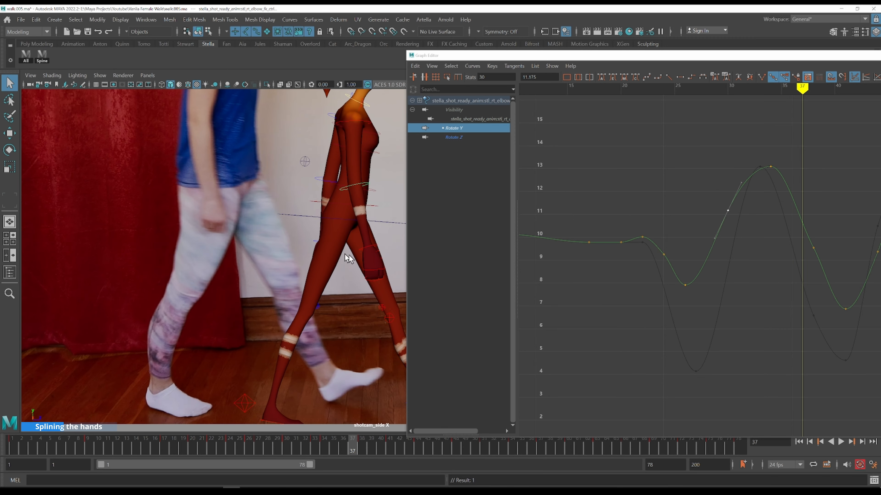
# Select the right wrist control again and display only its Rotate Y curve
pyautogui.click(372, 244)
pyautogui.keyDown('alt'); pyautogui.moveTo(368, 243); pyautogui.dragTo(213, 240, button='middle'); pyautogui.keyUp('alt')
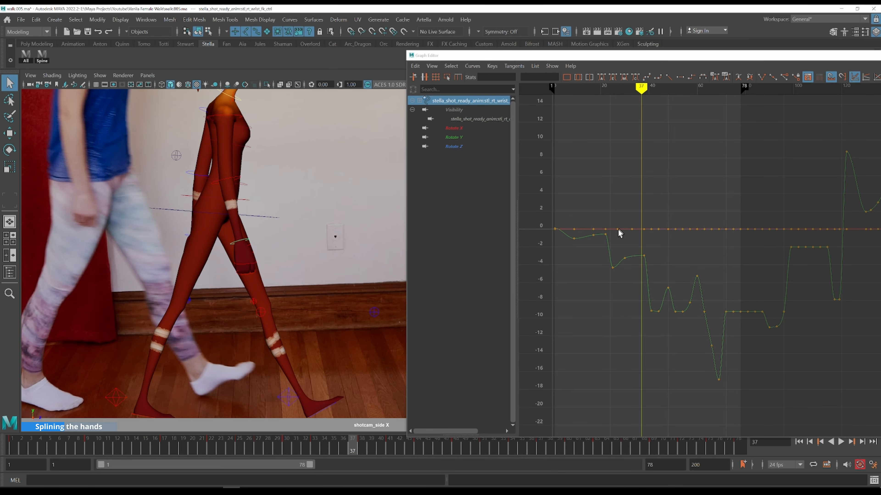
pyautogui.press('k')
pyautogui.click(618, 253)
pyautogui.click(470, 139)
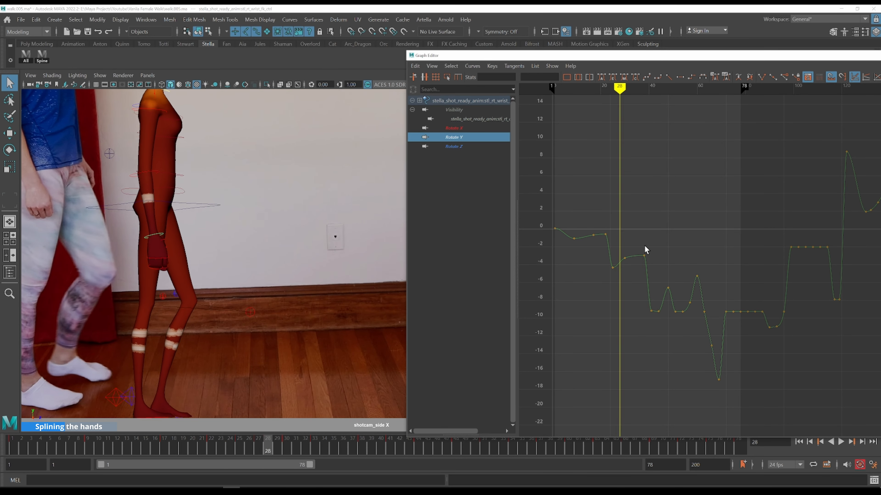
# Step through frames 26 to 33 comparing the wrist's pose with the reference footage
pyautogui.hotkey('alt', '.')
pyautogui.hotkey('alt', '.')
pyautogui.hotkey('alt', '.')
pyautogui.hotkey('alt', '.')
pyautogui.hotkey('alt', '.')
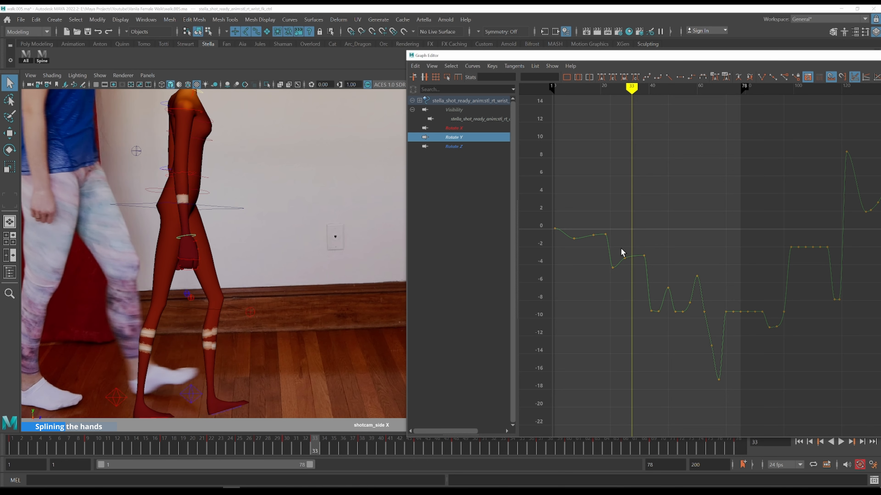
pyautogui.press('k')
pyautogui.click(614, 240)
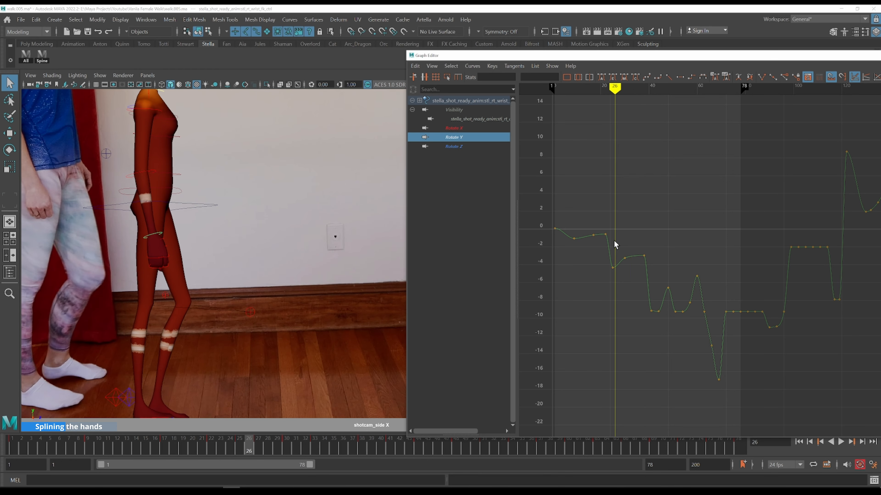
pyautogui.hotkey('alt', '.')
pyautogui.hotkey('alt', '.')
pyautogui.hotkey('alt', '.')
pyautogui.hotkey('alt', '.')
pyautogui.hotkey('alt', '.')
pyautogui.hotkey('alt', '.')
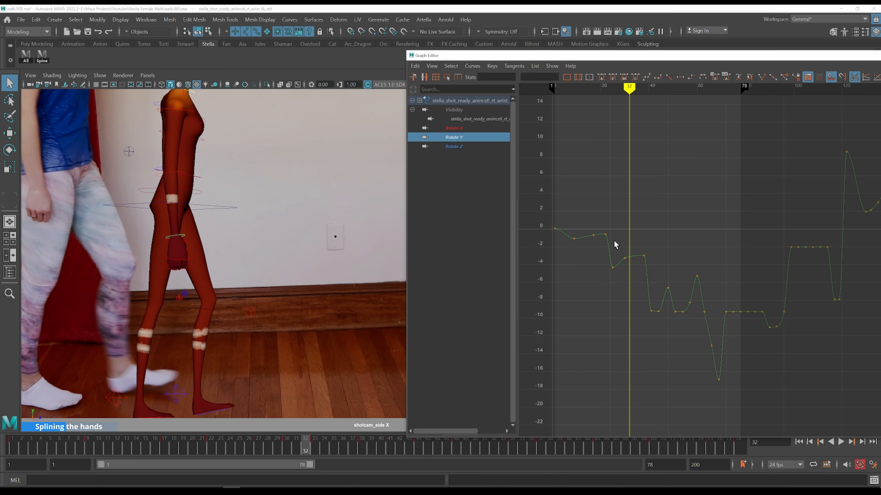
pyautogui.hotkey('alt', '.')
# Step through frames 33 to 41 on the wrist's Rotate Y curve, comparing the arm pose with the reference footage
pyautogui.moveTo(639, 246); pyautogui.dragTo(663, 266)
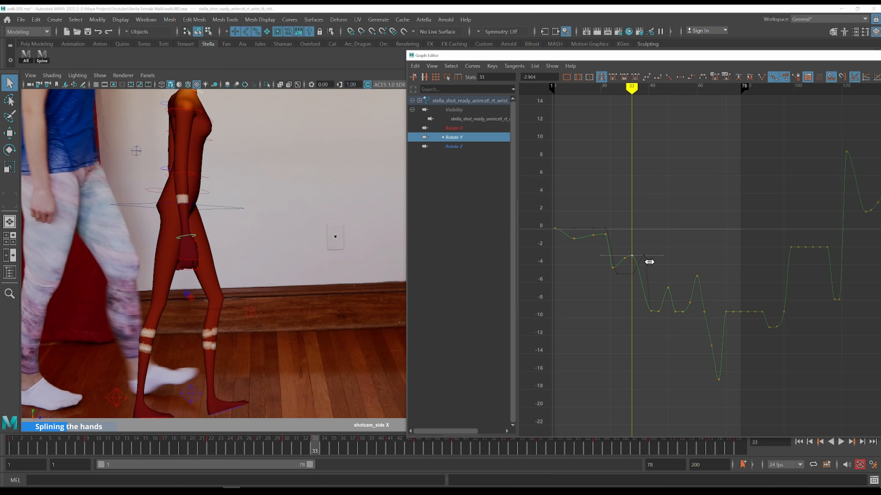
pyautogui.hotkey('alt', '.')
pyautogui.hotkey('alt', '.')
pyautogui.hotkey('alt', '.')
pyautogui.hotkey('alt', '.')
pyautogui.hotkey('alt', '.')
pyautogui.hotkey('alt', '.')
pyautogui.hotkey('alt', '.')
pyautogui.hotkey('alt', '.')
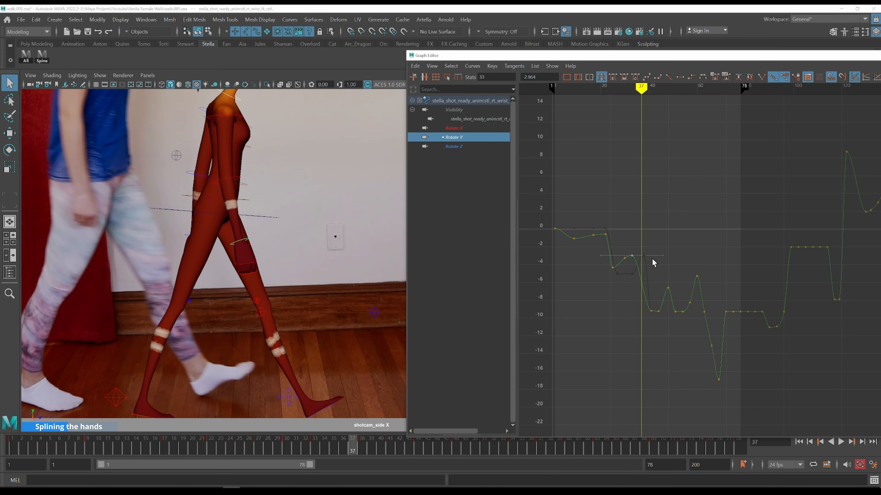
pyautogui.keyDown('alt'); pyautogui.moveTo(336, 215); pyautogui.dragTo(289, 247, button='middle'); pyautogui.keyUp('alt')
pyautogui.scroll(4, 668, 294)
pyautogui.keyDown('alt'); pyautogui.moveTo(637, 205); pyautogui.dragTo(828, 145, button='middle'); pyautogui.keyUp('alt')
pyautogui.hotkey('alt', ',')
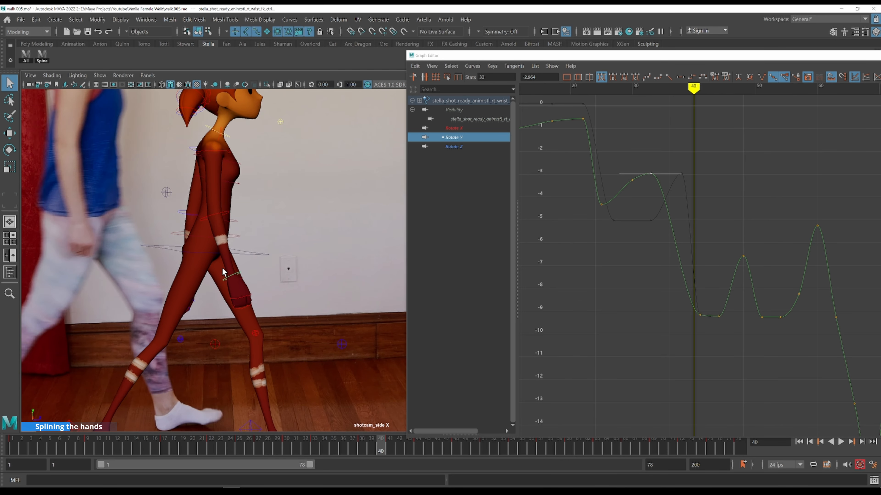
pyautogui.hotkey('alt', '.')
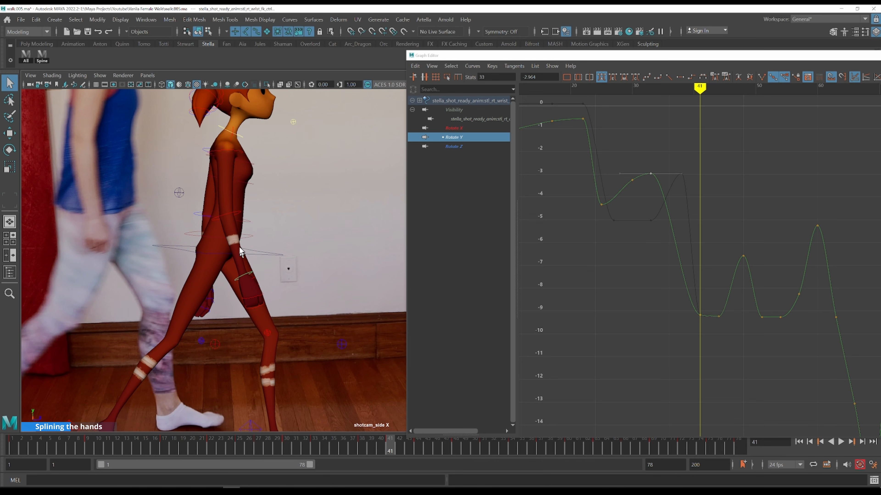
# Select the right elbow control, display only its Rotate Y curve and frame its key at frame 41
pyautogui.click(238, 216)
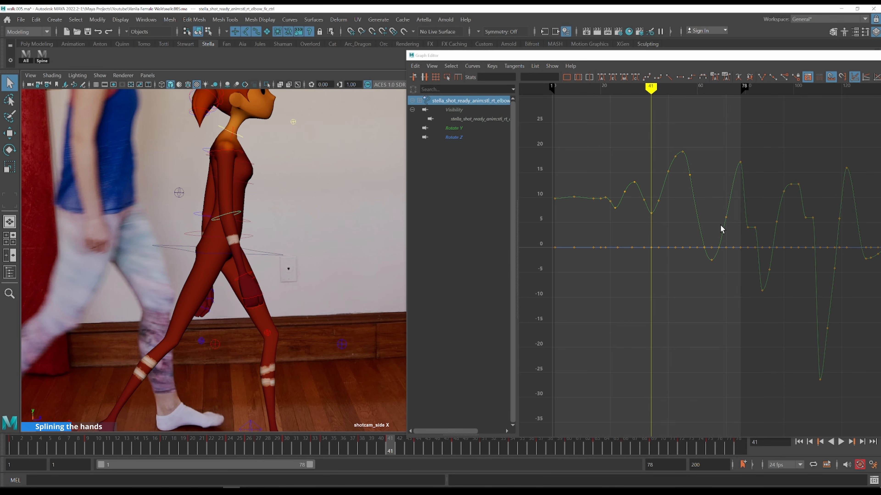
pyautogui.click(466, 129)
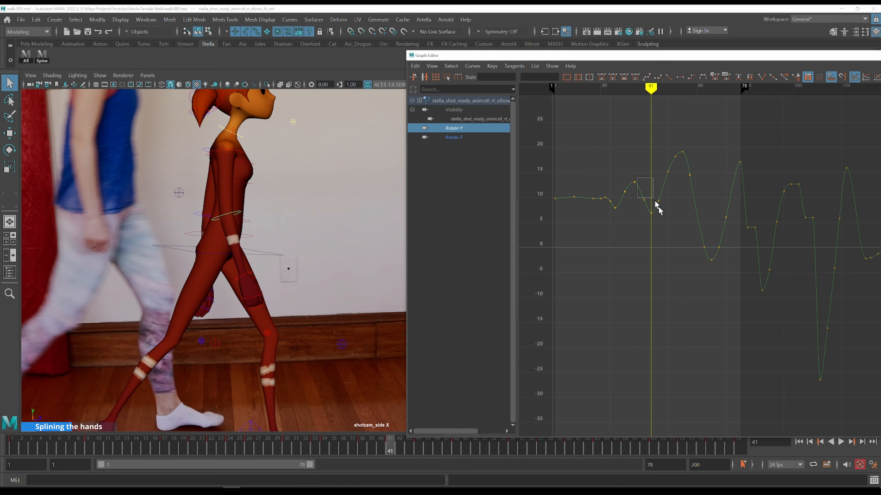
pyautogui.moveTo(658, 208); pyautogui.dragTo(659, 209)
pyautogui.press('f')
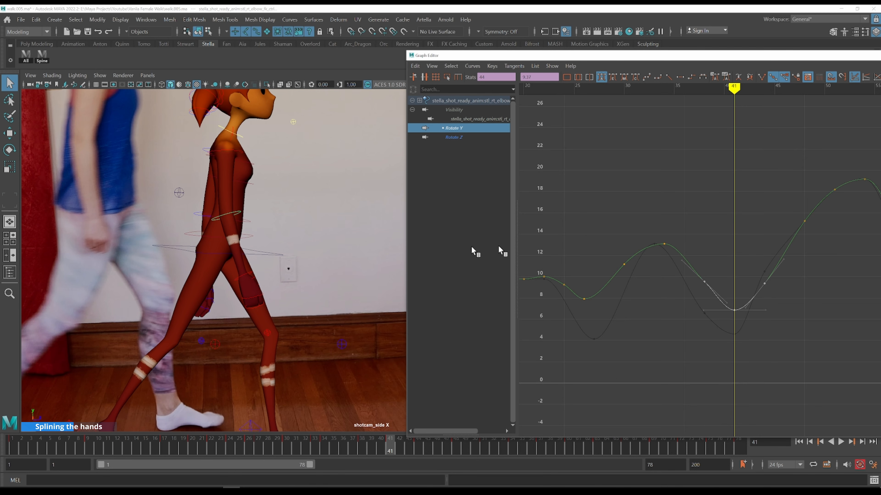
pyautogui.hotkey('alt', '.')
pyautogui.hotkey('alt', '.')
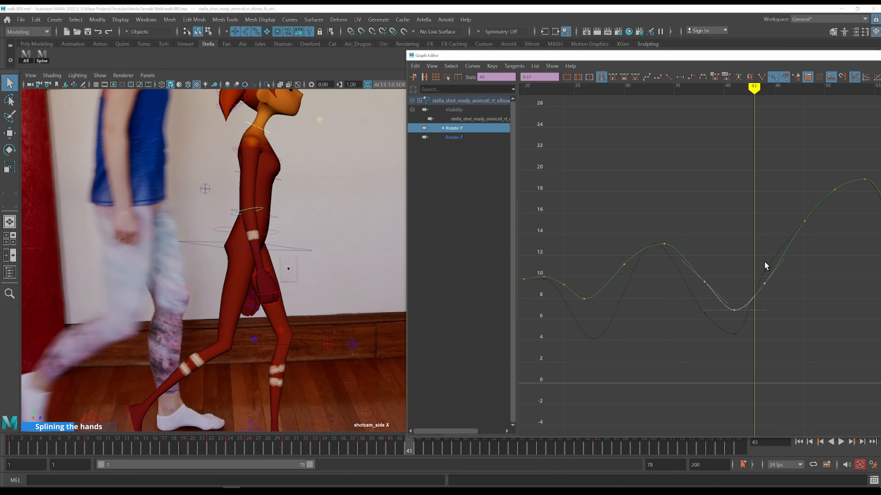
pyautogui.moveTo(777, 298); pyautogui.dragTo(781, 299)
pyautogui.hotkey('ctrl', 'z')
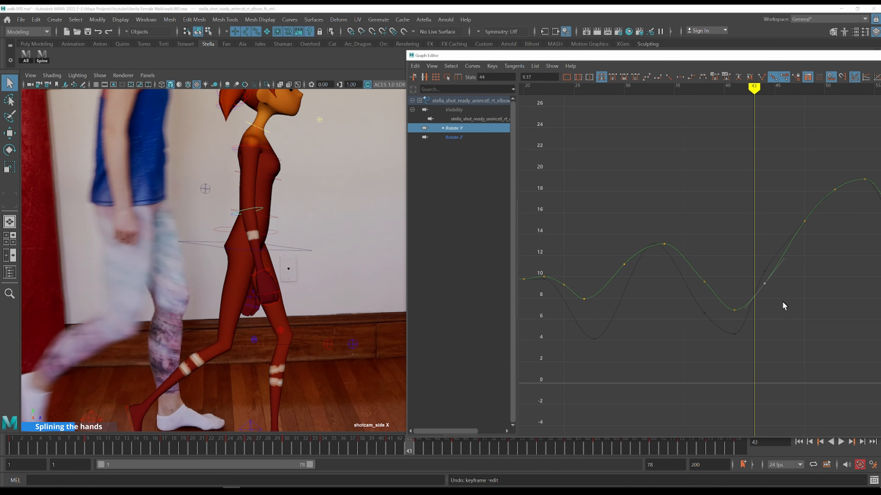
# Add the right wrist control and display its Rotate Y curve, framing the keys around frames 40 to 50
pyautogui.keyDown('shift'); pyautogui.click(269, 269); pyautogui.keyUp('shift')
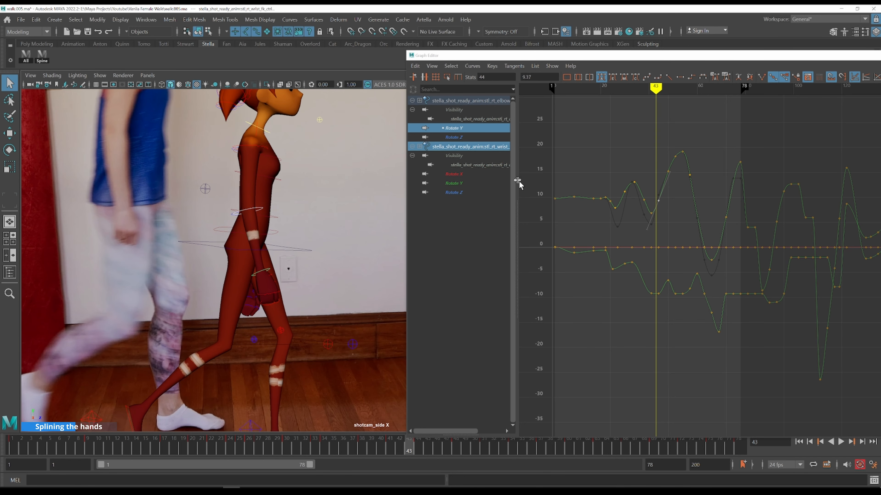
pyautogui.click(464, 183)
pyautogui.moveTo(630, 249); pyautogui.dragTo(674, 302)
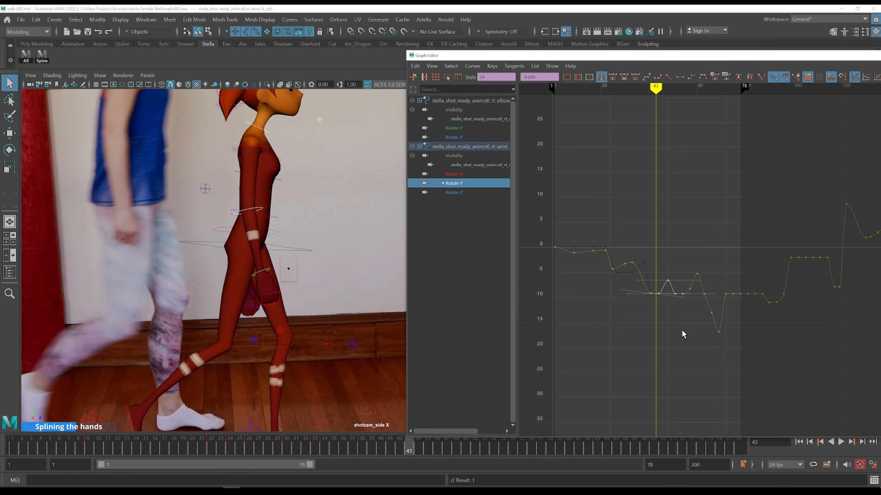
pyautogui.press('f')
pyautogui.keyDown('alt'); pyautogui.moveTo(684, 265); pyautogui.dragTo(633, 207, button='middle'); pyautogui.keyUp('alt')
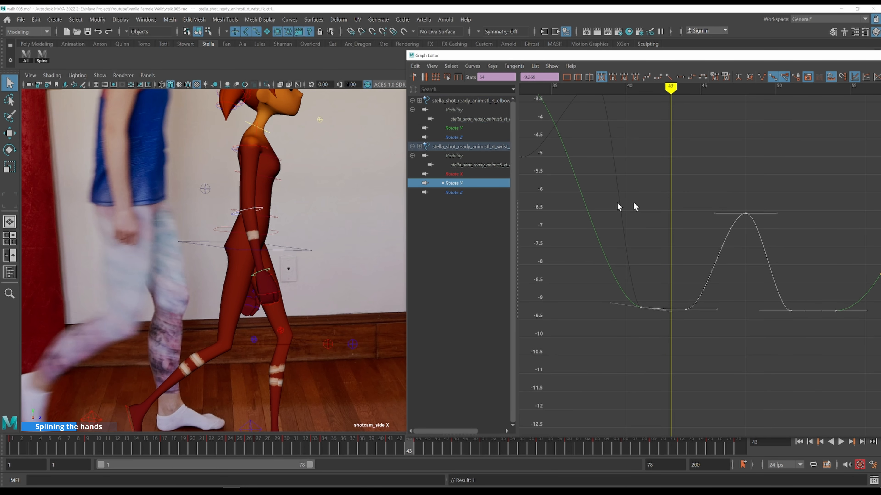
# Display the elbow's Rotate Y curve together with the wrist's Rotate Y curve and frame both
pyautogui.keyDown('ctrl'); pyautogui.click(457, 127); pyautogui.keyUp('ctrl')
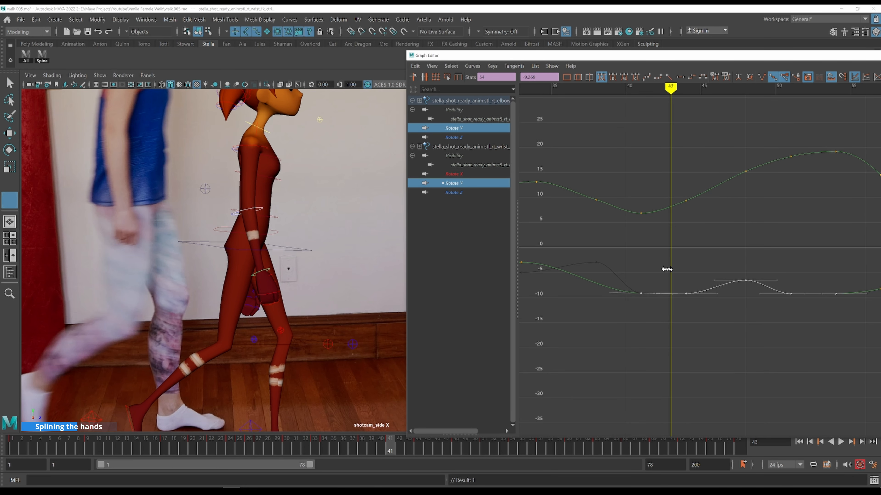
pyautogui.press(',')
pyautogui.hotkey('alt', '.')
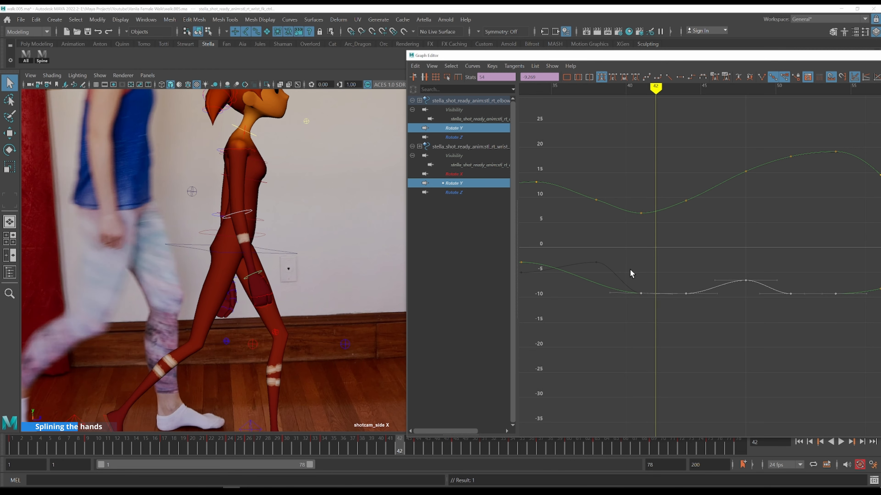
pyautogui.moveTo(631, 274); pyautogui.dragTo(664, 330)
pyautogui.keyDown('shift'); pyautogui.moveTo(667, 328); pyautogui.dragTo(672, 331, button='middle'); pyautogui.keyUp('shift')
pyautogui.press('f')
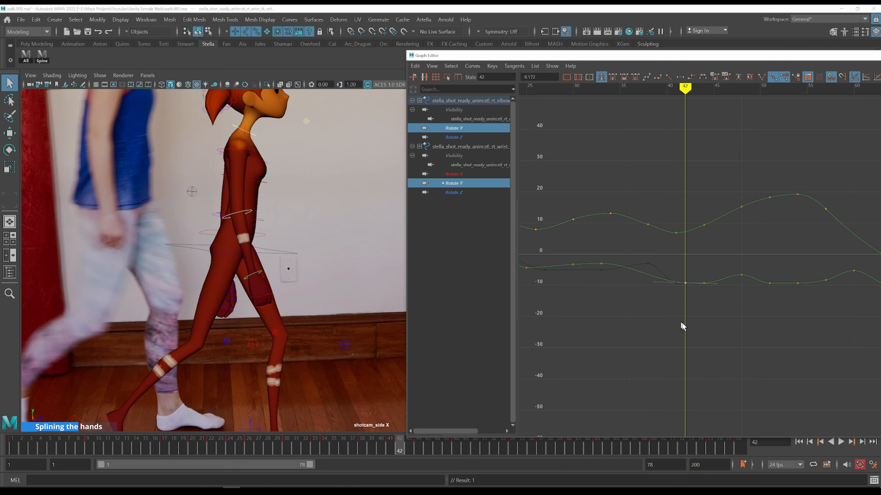
# Lower the wrist's Rotate Y key at frame 44 slightly
pyautogui.keyDown('alt'); pyautogui.keyDown('shift'); pyautogui.moveTo(706, 329); pyautogui.dragTo(707, 260, button='right'); pyautogui.keyUp('shift'); pyautogui.keyUp('alt')
pyautogui.hotkey('alt', '.')
pyautogui.hotkey('alt', '.')
pyautogui.hotkey('alt', '.')
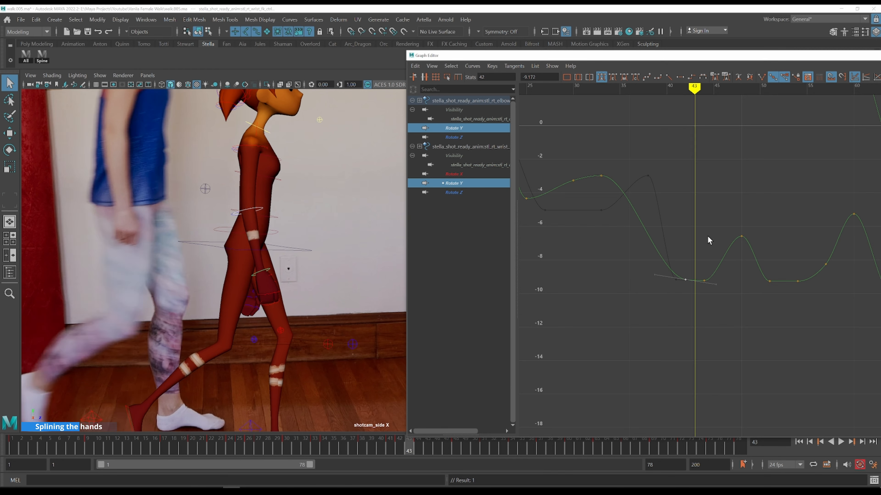
pyautogui.moveTo(699, 255); pyautogui.dragTo(726, 301)
pyautogui.hotkey('alt', ',')
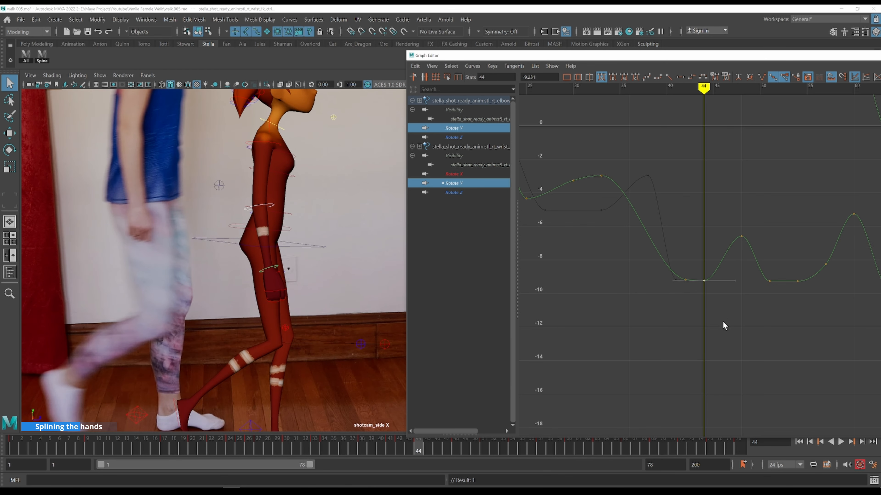
pyautogui.moveTo(723, 321)
pyautogui.keyDown('shift'); pyautogui.mouseDown(button='middle')
pyautogui.moveTo(723, 288)
pyautogui.moveTo(713, 354)
pyautogui.moveTo(715, 329)
pyautogui.mouseUp(button='middle'); pyautogui.keyUp('shift')
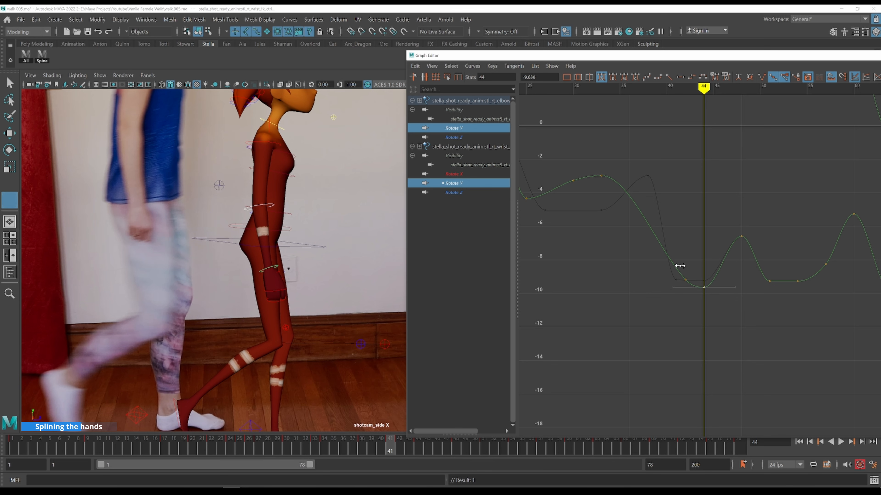
# Step back and forth around frames 41 to 47 comparing the wrist pose with the reference footage
pyautogui.hotkey('alt', ',')
pyautogui.hotkey('alt', ',')
pyautogui.hotkey('alt', ',')
pyautogui.hotkey('alt', '.')
pyautogui.hotkey('alt', '.')
pyautogui.hotkey('alt', '.')
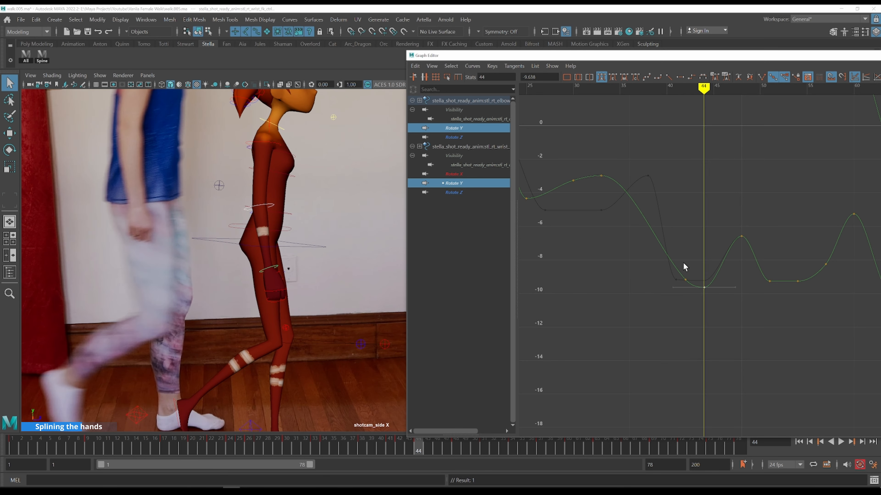
pyautogui.hotkey('alt', ',')
pyautogui.hotkey('alt', ',')
pyautogui.hotkey('alt', ',')
pyautogui.hotkey('alt', ',')
pyautogui.hotkey('alt', '.')
pyautogui.hotkey('alt', '.')
# Undo the last key edit and raise the wrist's Rotate Y key at frame 44 to about -8.5
pyautogui.hotkey('alt', '.')
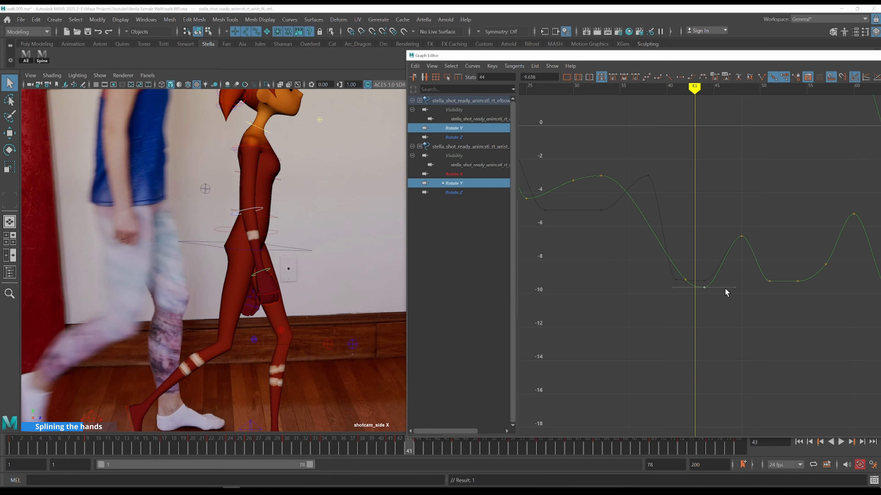
pyautogui.hotkey('alt', '.')
pyautogui.hotkey('ctrl', 'z')
pyautogui.keyDown('shift'); pyautogui.moveTo(731, 306); pyautogui.dragTo(730, 296, button='middle'); pyautogui.keyUp('shift')
pyautogui.press('k')
pyautogui.click(684, 262)
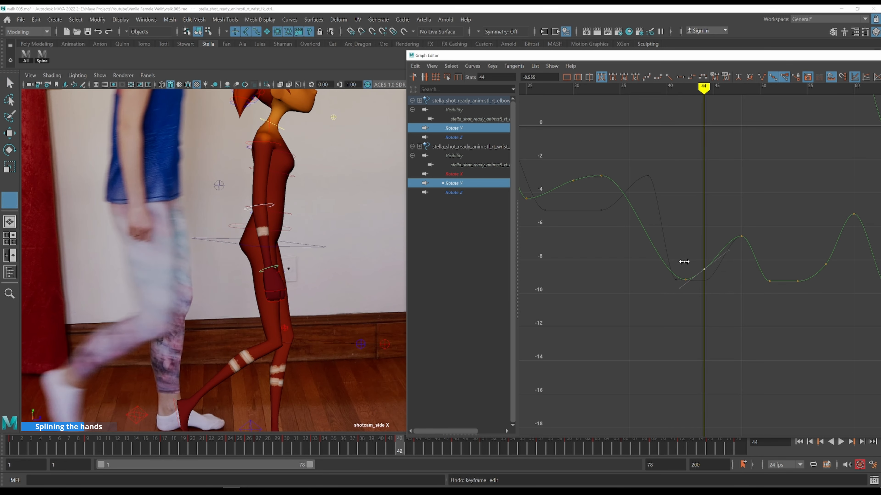
# Try raising the wrist's Rotate Y key at frame 48
pyautogui.hotkey('alt', '.')
pyautogui.hotkey('alt', '.')
pyautogui.hotkey('alt', '.')
pyautogui.hotkey('alt', '.')
pyautogui.hotkey('alt', '.')
pyautogui.hotkey('alt', '.')
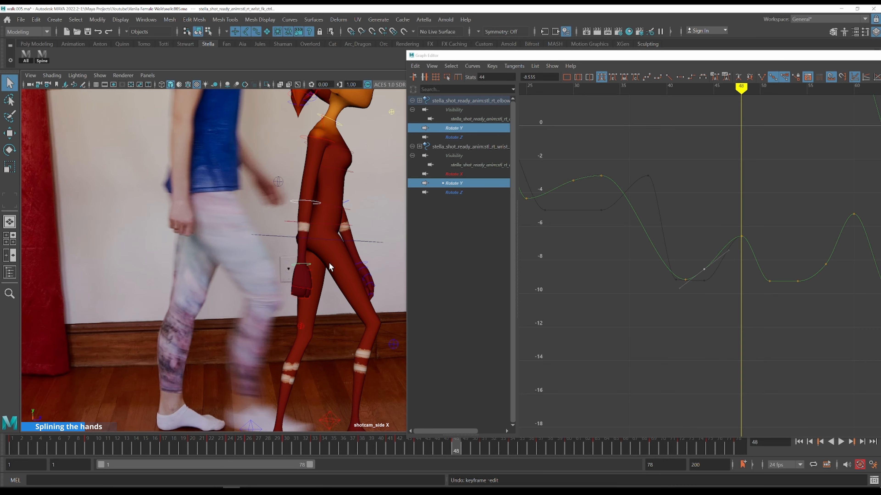
pyautogui.hotkey('alt', '.')
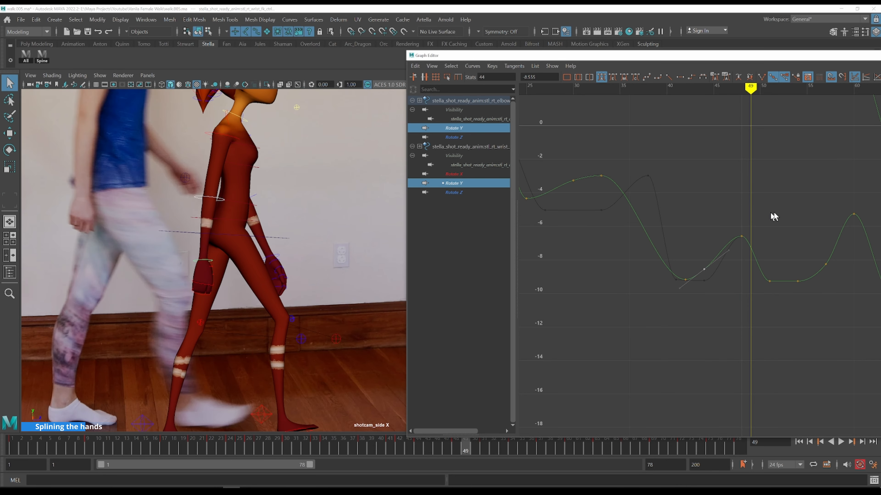
pyautogui.hotkey('alt', '.')
pyautogui.press('k')
pyautogui.moveTo(741, 223); pyautogui.dragTo(763, 253)
pyautogui.keyDown('shift'); pyautogui.moveTo(766, 226); pyautogui.dragTo(761, 200, button='middle'); pyautogui.keyUp('shift')
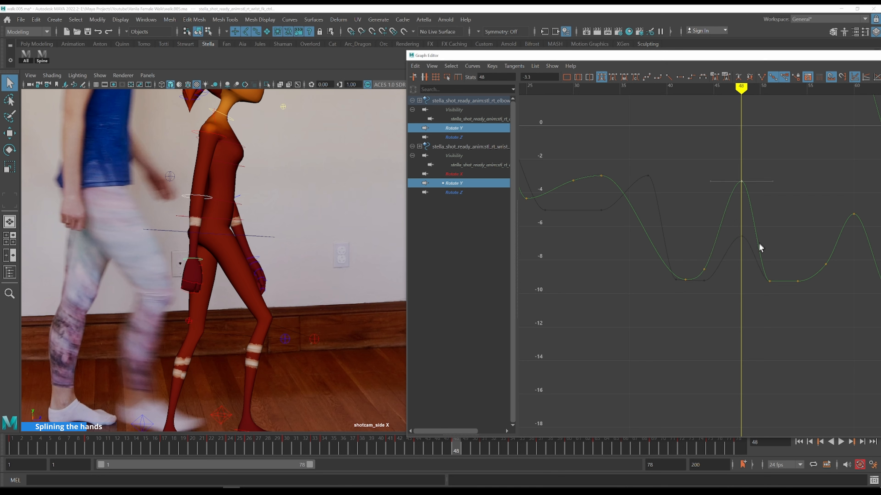
pyautogui.hotkey('ctrl', 'z')
# Step through frames 48 to 50 comparing the wrist pose with the reference footage
pyautogui.press('k')
pyautogui.click(713, 222)
pyautogui.hotkey('alt', '.')
pyautogui.hotkey('alt', '.')
pyautogui.hotkey('alt', '.')
pyautogui.hotkey('alt', '.')
pyautogui.hotkey('alt', '.')
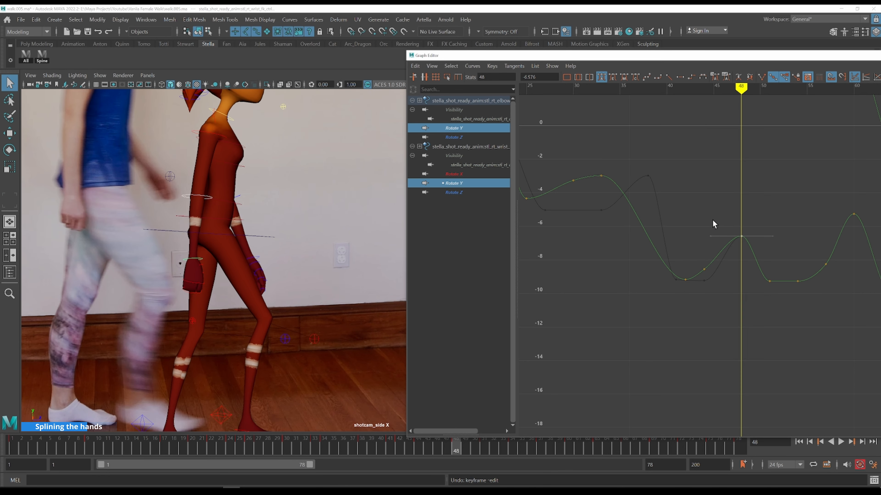
pyautogui.hotkey('alt', '.')
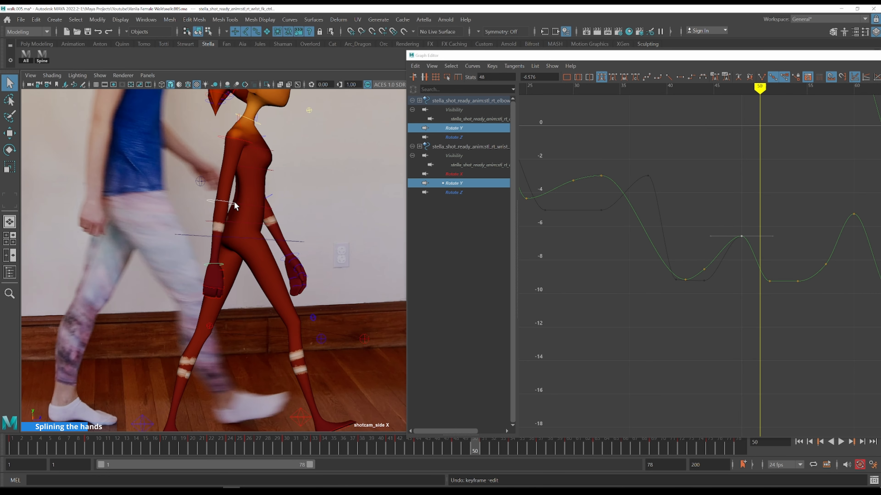
pyautogui.hotkey('alt', '.')
# Raise the wrist's Rotate Y key at frame 51 to about -5.5
pyautogui.click(789, 263)
pyautogui.click(768, 283)
pyautogui.keyDown('shift'); pyautogui.moveTo(768, 306); pyautogui.dragTo(760, 243, button='middle'); pyautogui.keyUp('shift')
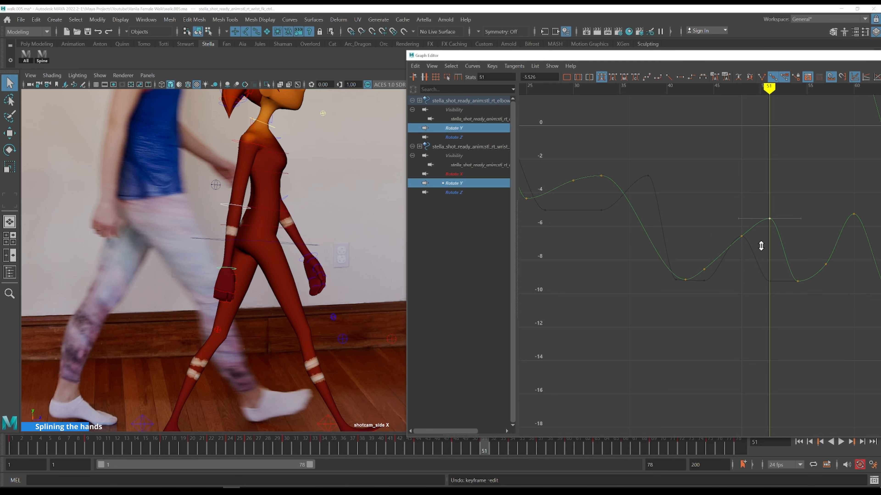
pyautogui.hotkey('alt', ',')
pyautogui.hotkey('alt', '.')
pyautogui.hotkey('alt', '.')
pyautogui.hotkey('alt', '.')
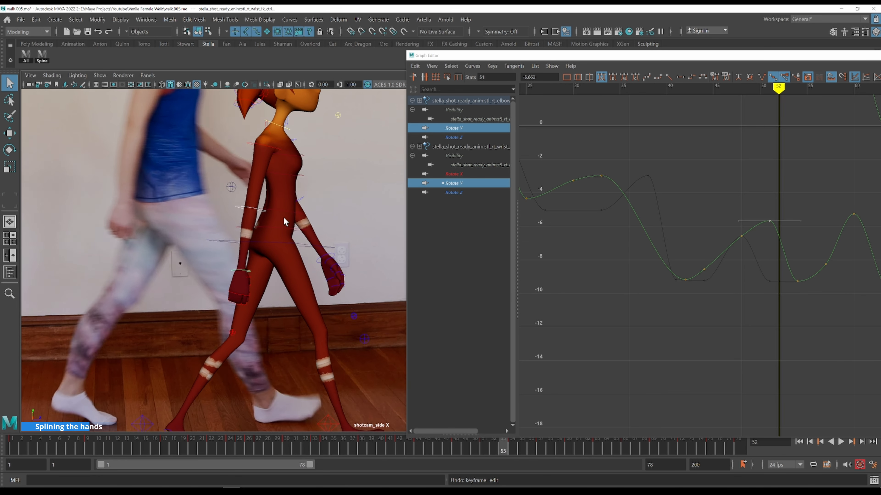
# Raise the wrist's Rotate Y key at frame 55 to smooth the curve after frame 51
pyautogui.keyDown('alt'); pyautogui.moveTo(730, 211); pyautogui.dragTo(687, 193, button='right'); pyautogui.keyUp('alt')
pyautogui.keyDown('alt'); pyautogui.moveTo(744, 183); pyautogui.dragTo(637, 233, button='middle'); pyautogui.keyUp('alt')
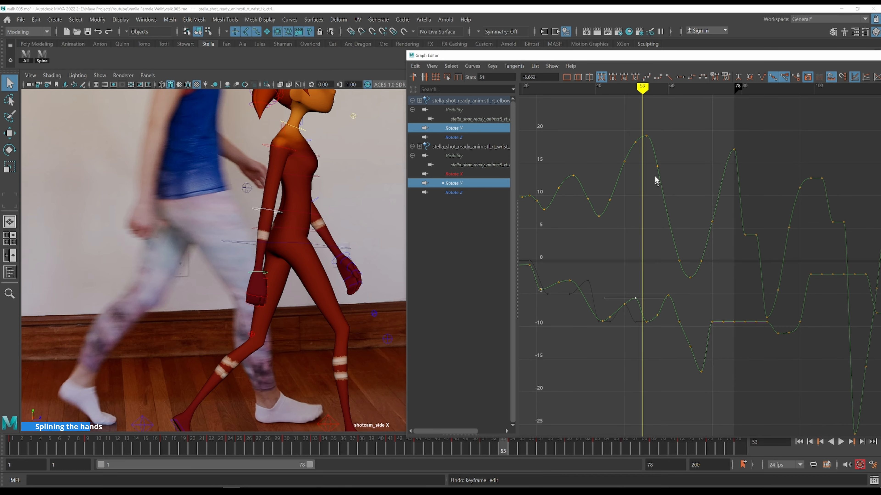
pyautogui.hotkey('alt', '.')
pyautogui.hotkey('alt', ',')
pyautogui.hotkey('alt', '.')
pyautogui.hotkey('alt', '.')
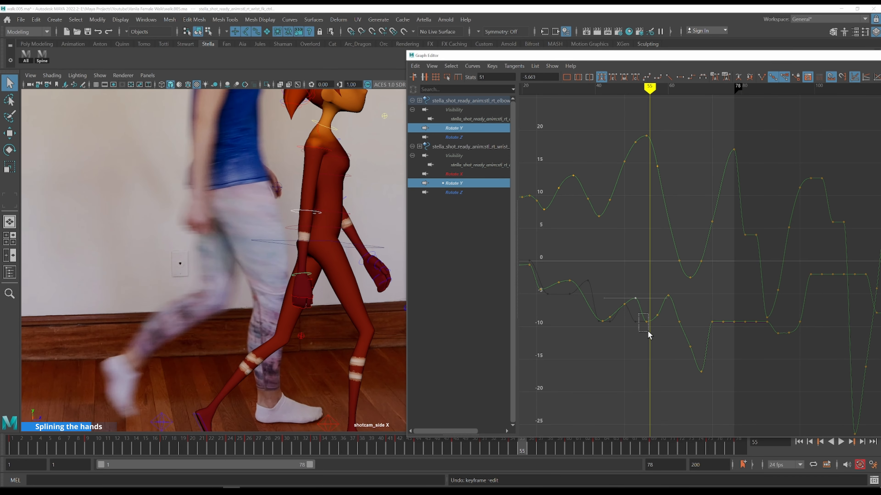
pyautogui.keyDown('shift'); pyautogui.moveTo(662, 340); pyautogui.dragTo(664, 301, button='middle'); pyautogui.keyUp('shift')
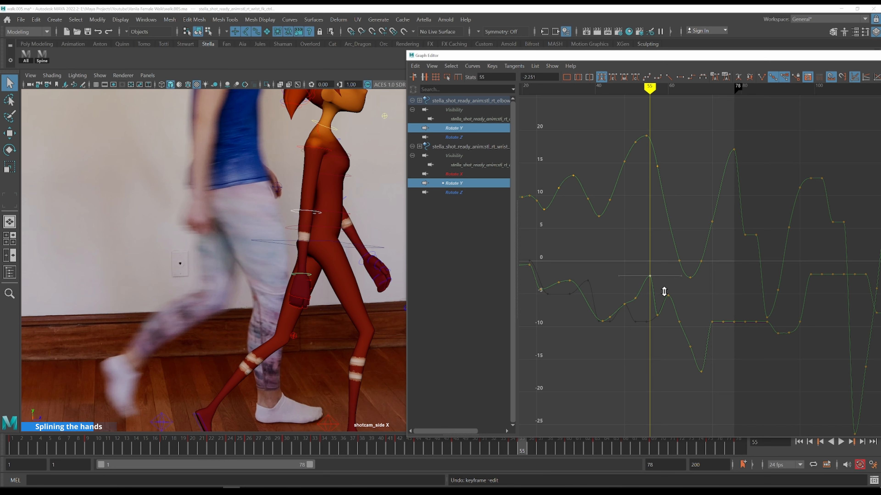
# Delete a wrist Rotate Y key around frame 50 and raise the neighbouring key to about -6.1
pyautogui.click(635, 298)
pyautogui.press('Delete')
pyautogui.click(642, 330)
pyautogui.moveTo(635, 320); pyautogui.dragTo(641, 317)
pyautogui.keyDown('shift'); pyautogui.moveTo(641, 317); pyautogui.dragTo(642, 313, button='middle'); pyautogui.keyUp('shift')
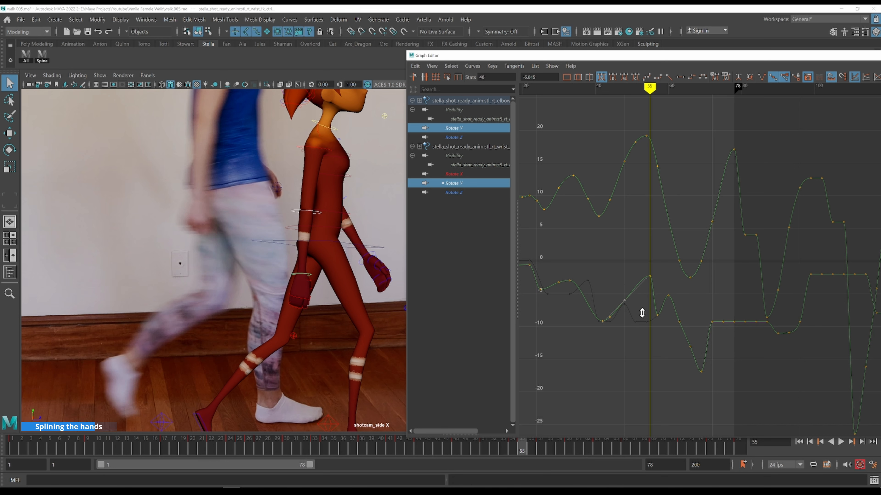
# Step through frames 53 to 67 comparing the wrist pose and Rotate Y curve with the reference footage
pyautogui.press('k')
pyautogui.click(606, 290)
pyautogui.hotkey('alt', '.')
pyautogui.hotkey('alt', '.')
pyautogui.hotkey('alt', '.')
pyautogui.hotkey('alt', '.')
pyautogui.hotkey('alt', '.')
pyautogui.hotkey('alt', '.')
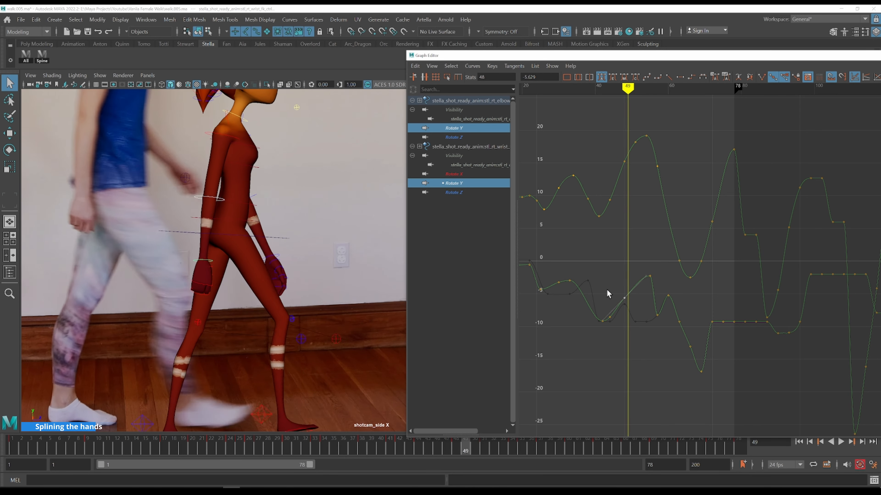
pyautogui.hotkey('alt', '.')
pyautogui.hotkey('alt', '.')
pyautogui.hotkey('alt', '.')
pyautogui.hotkey('alt', '.')
pyautogui.hotkey('alt', '.')
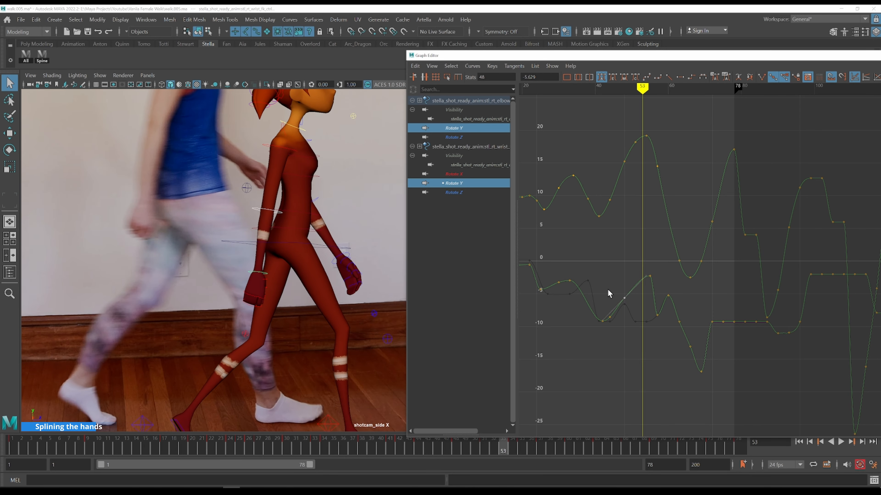
pyautogui.keyDown('alt'); pyautogui.moveTo(688, 261); pyautogui.dragTo(629, 255, button='middle'); pyautogui.keyUp('alt')
pyautogui.hotkey('alt', '.')
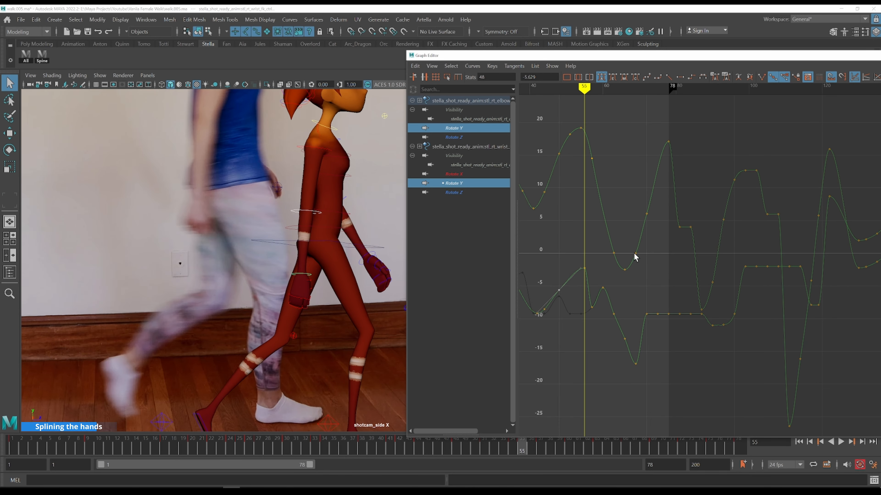
pyautogui.click(582, 298)
pyautogui.hotkey('alt', '.')
pyautogui.hotkey('alt', '.')
pyautogui.hotkey('alt', '.')
pyautogui.hotkey('alt', '.')
pyautogui.hotkey('alt', '.')
pyautogui.hotkey('alt', '.')
pyautogui.hotkey('alt', '.')
pyautogui.hotkey('alt', '.')
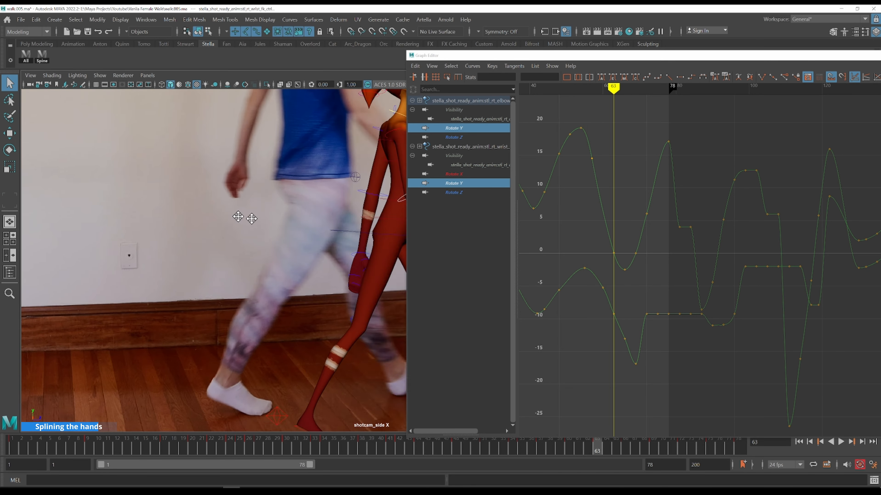
pyautogui.hotkey('alt', '.')
pyautogui.hotkey('alt', '.')
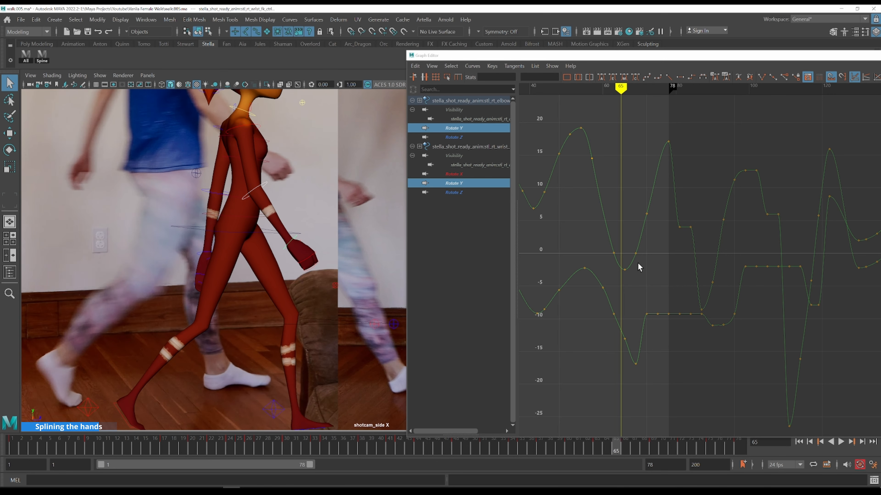
pyautogui.hotkey('alt', '.')
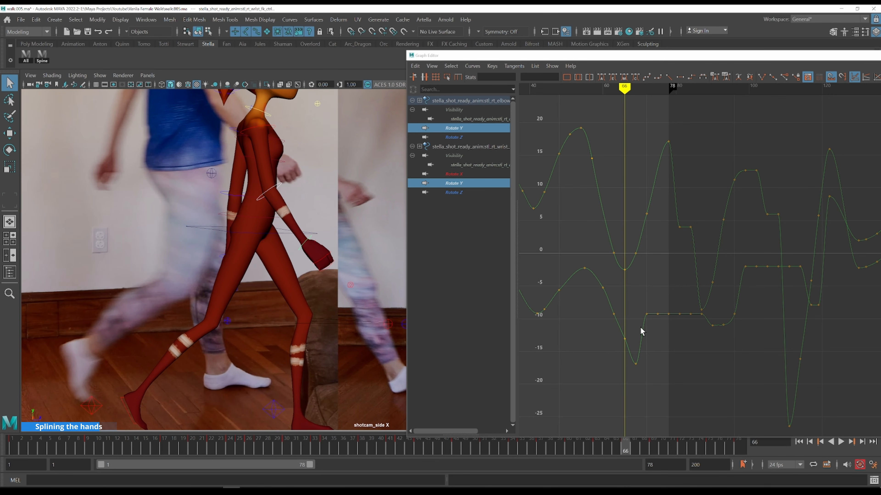
pyautogui.hotkey('alt', '.')
pyautogui.click(630, 339)
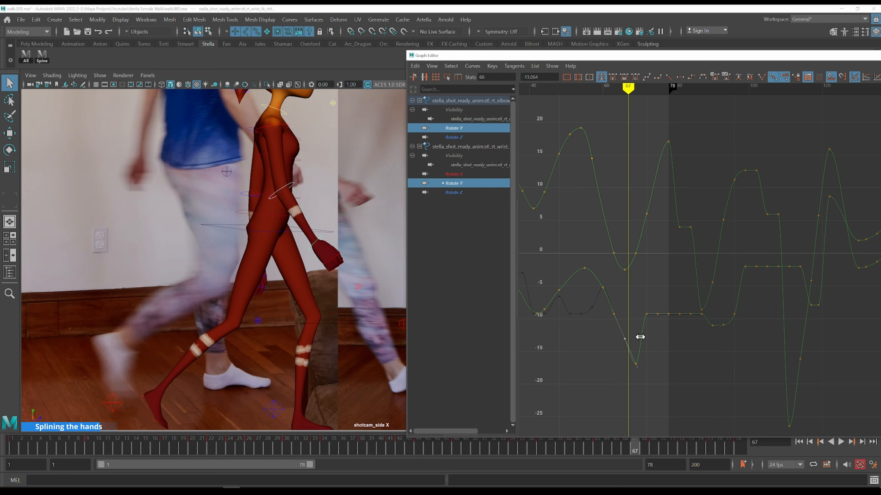
pyautogui.hotkey('alt', '.')
pyautogui.hotkey('alt', ',')
pyautogui.hotkey('alt', '.')
pyautogui.hotkey('alt', ',')
# Move the side reference image plane sideways to compare it with the character while stepping frames, then undo the move
pyautogui.moveTo(444, 56); pyautogui.dragTo(235, 64)
pyautogui.click(701, 64)
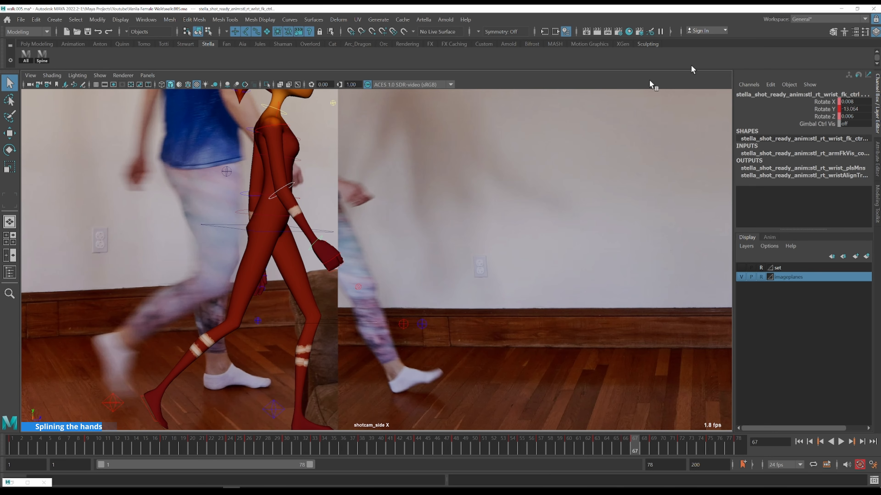
pyautogui.keyDown('alt'); pyautogui.moveTo(287, 200); pyautogui.dragTo(246, 198, button='right'); pyautogui.keyUp('alt')
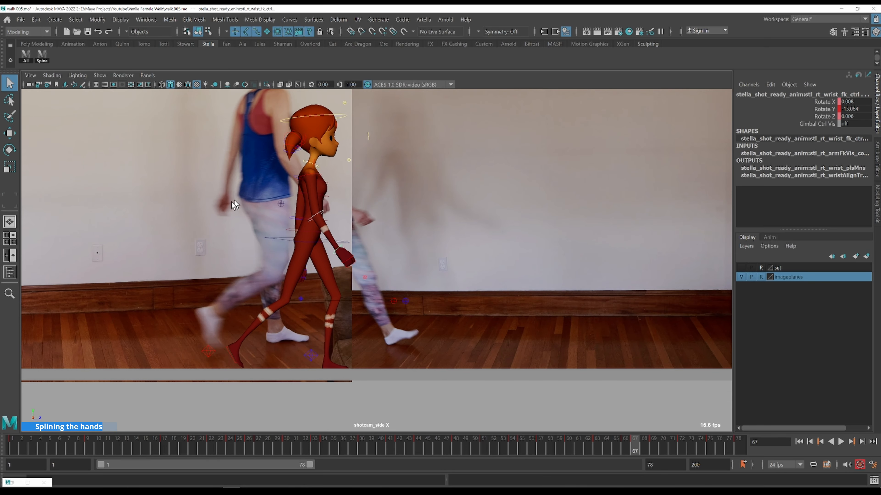
pyautogui.click(251, 216)
pyautogui.press('w')
pyautogui.keyDown('alt'); pyautogui.moveTo(312, 205); pyautogui.dragTo(271, 203, button='right'); pyautogui.keyUp('alt')
pyautogui.click(298, 233)
pyautogui.moveTo(231, 227); pyautogui.dragTo(191, 227)
pyautogui.hotkey('alt', ',')
pyautogui.hotkey('alt', '.')
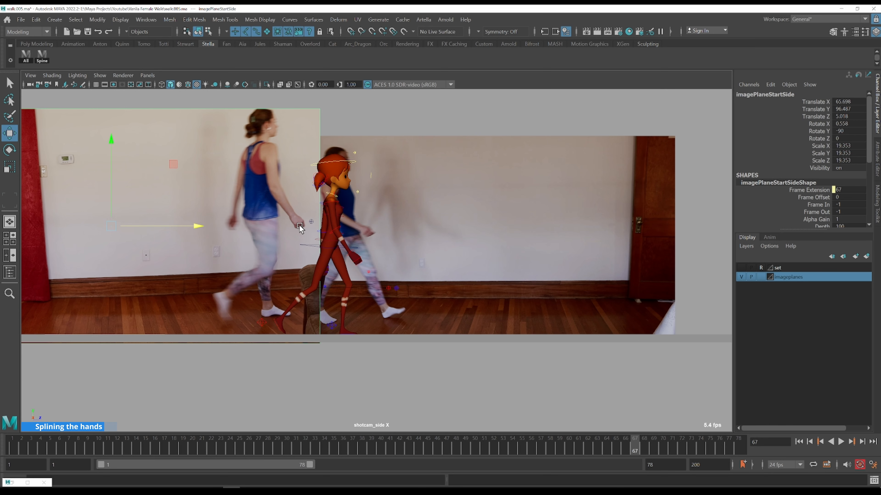
pyautogui.hotkey('alt', ',')
pyautogui.hotkey('alt', '.')
pyautogui.hotkey('alt', ',')
pyautogui.hotkey('alt', '.')
pyautogui.hotkey('alt', ',')
pyautogui.hotkey('alt', '.')
pyautogui.hotkey('ctrl', 'z')
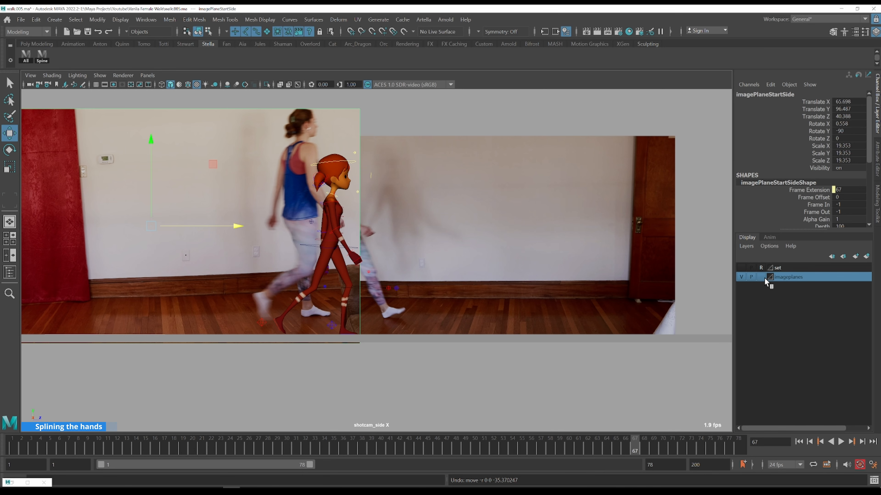
# Reopen the Graph Editor with the right elbow and wrist controls, isolating both Rotate Y curves
pyautogui.hotkey('alt', 'g')
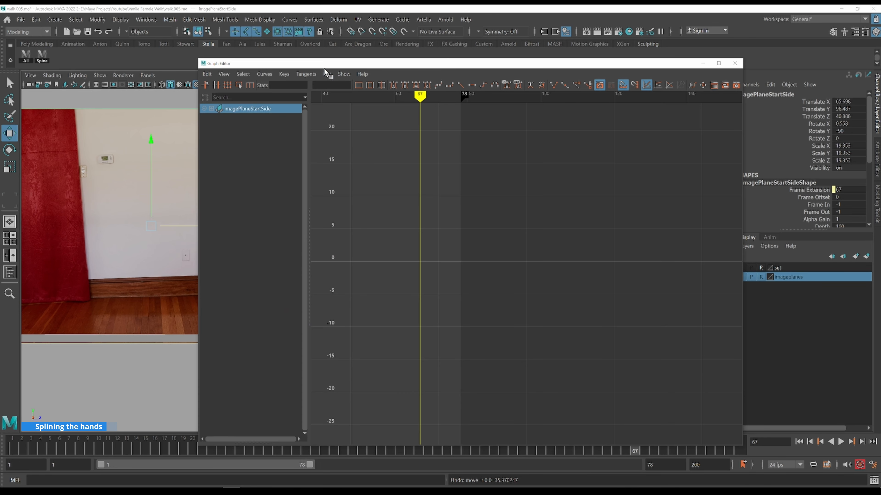
pyautogui.moveTo(325, 66); pyautogui.dragTo(525, 50)
pyautogui.click(337, 229)
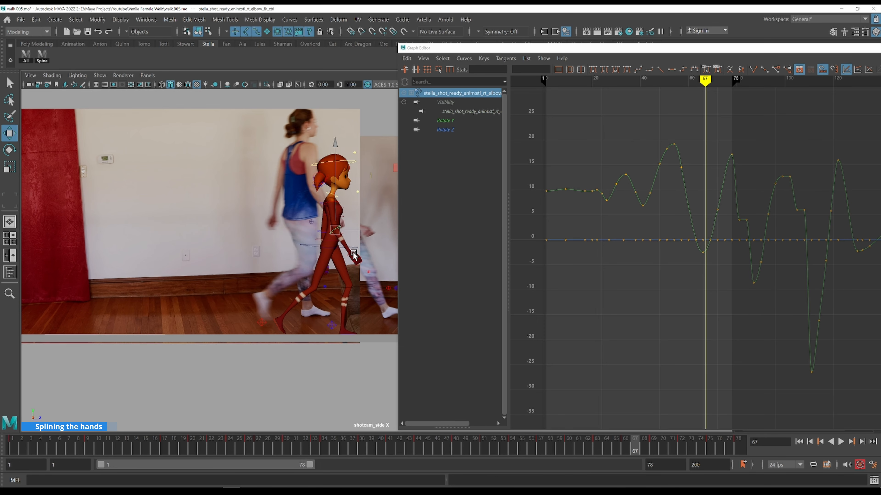
pyautogui.press('q')
pyautogui.keyDown('shift'); pyautogui.click(350, 257); pyautogui.keyUp('shift')
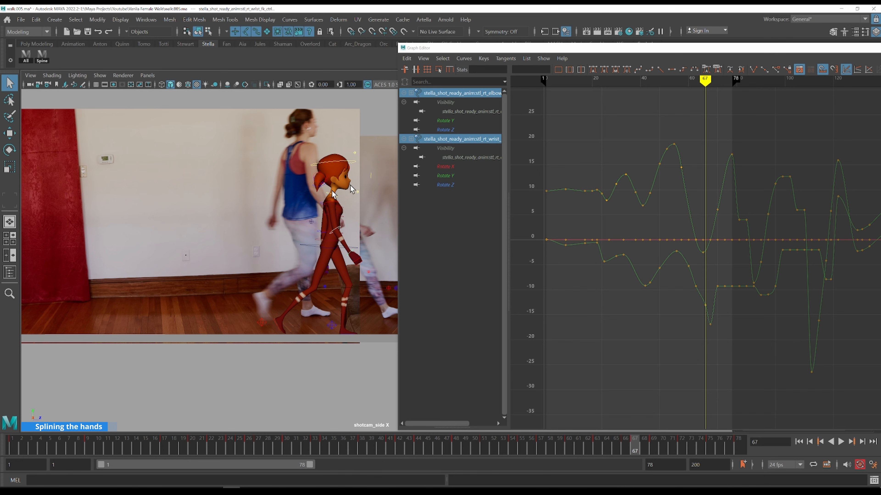
pyautogui.scroll(2, 312, 230)
pyautogui.scroll(1, 287, 210)
pyautogui.scroll(1, 269, 207)
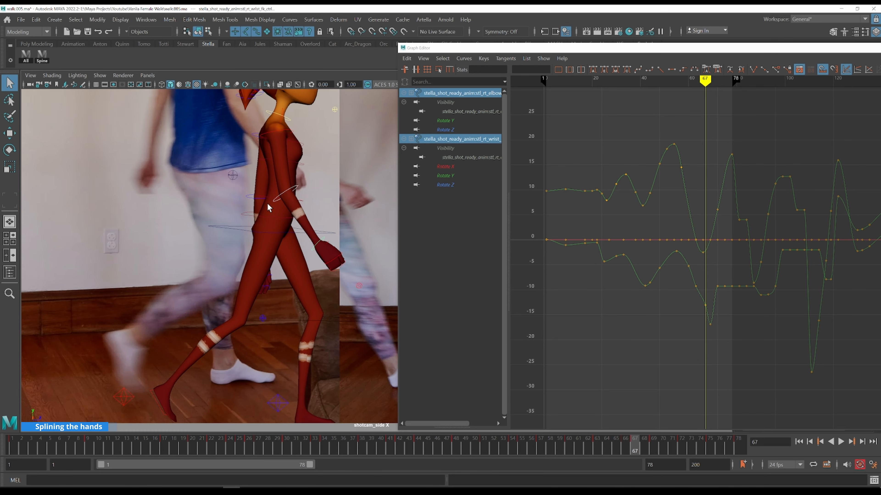
pyautogui.scroll(-1, 269, 208)
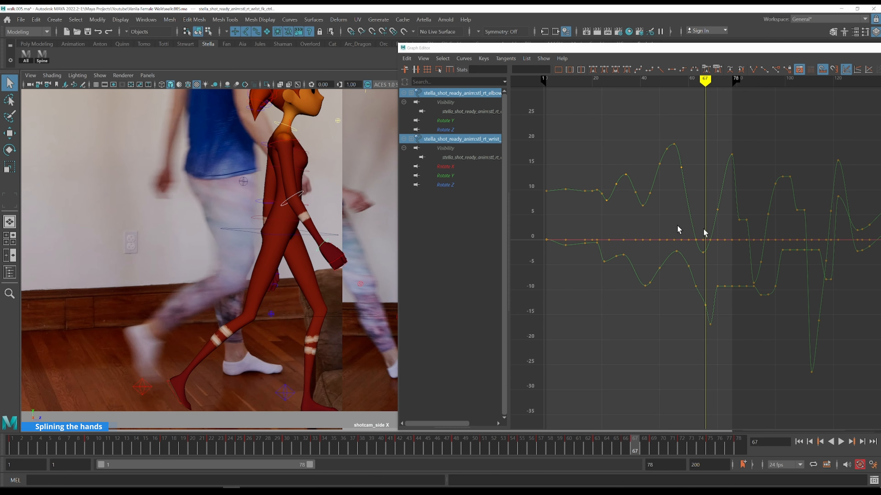
pyautogui.click(459, 121)
pyautogui.keyDown('ctrl'); pyautogui.click(458, 175); pyautogui.keyUp('ctrl')
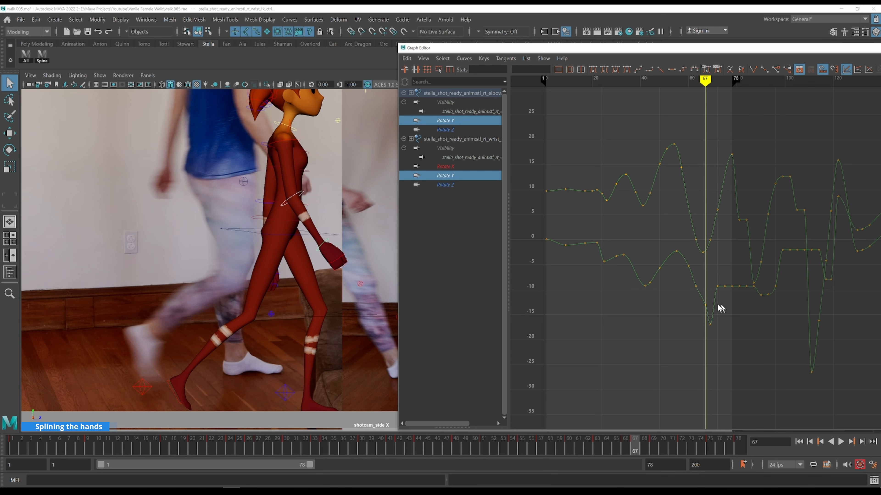
# Remove the wrist's Rotate Y dip key at frame 67 and save the scene
pyautogui.click(705, 303)
pyautogui.press(',')
pyautogui.press('.')
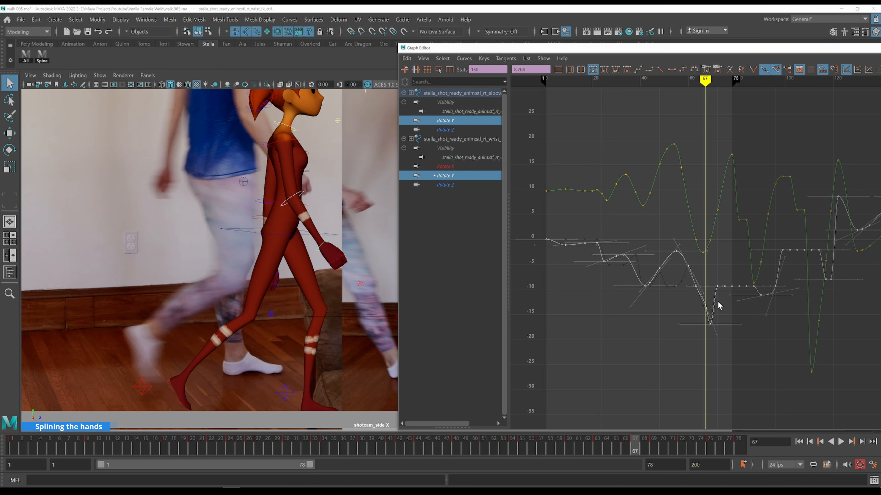
pyautogui.click(727, 329)
pyautogui.press('.')
pyautogui.press('.')
pyautogui.click(704, 335)
pyautogui.click(736, 335)
pyautogui.press('.')
pyautogui.press('.')
pyautogui.press('.')
pyautogui.press('.')
pyautogui.press('.')
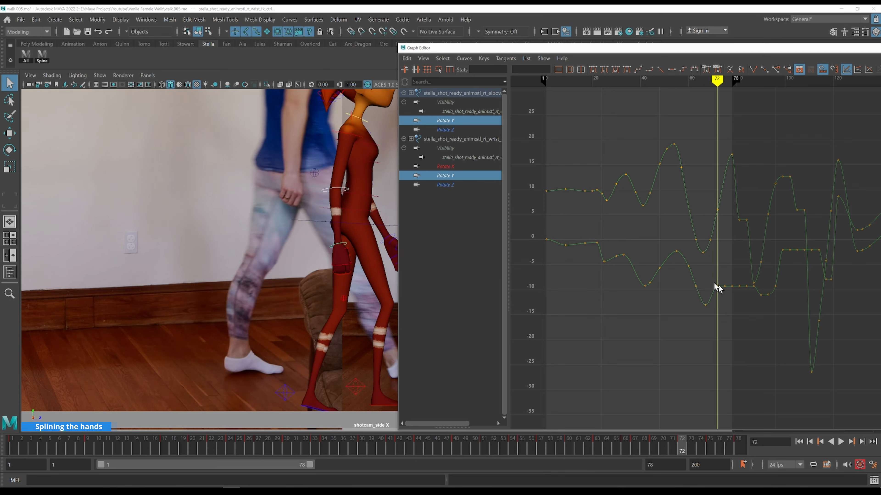
pyautogui.hotkey('ctrl', 's')
# Raise the wrist's Rotate Y key at frame 75 to about -5.3
pyautogui.keyDown('alt'); pyautogui.moveTo(342, 178); pyautogui.dragTo(192, 202, button='middle'); pyautogui.keyUp('alt')
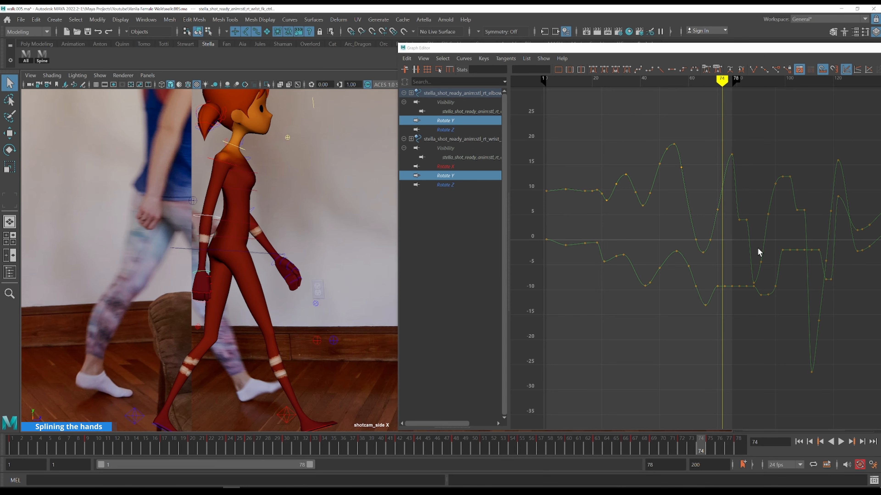
pyautogui.press('.')
pyautogui.press('.')
pyautogui.press('.')
pyautogui.press('.')
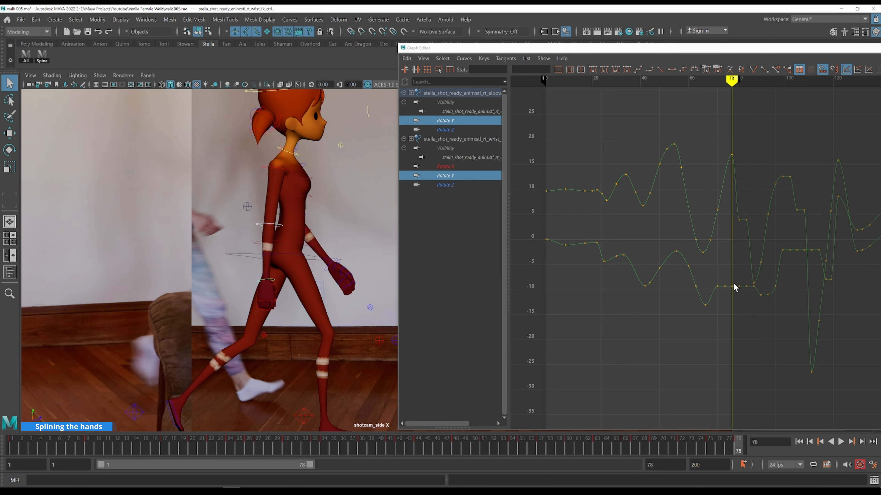
pyautogui.click(732, 286)
pyautogui.keyDown('shift'); pyautogui.moveTo(743, 309); pyautogui.dragTo(742, 285, button='middle'); pyautogui.keyUp('shift')
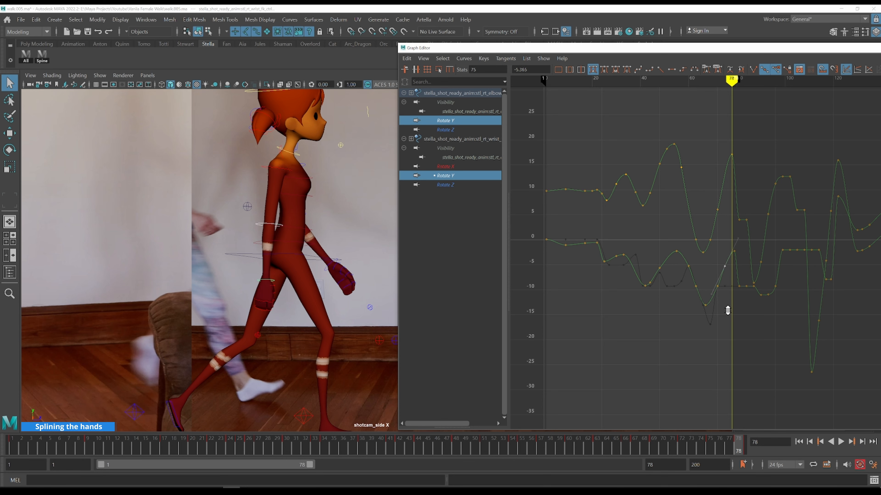
# Step through frames 68 to 75 comparing the wrist pose with the reference footage
pyautogui.press('k')
pyautogui.click(708, 283)
pyautogui.hotkey('alt', '.')
pyautogui.hotkey('alt', '.')
pyautogui.hotkey('alt', '.')
pyautogui.hotkey('alt', '.')
pyautogui.hotkey('alt', '.')
pyautogui.hotkey('alt', '.')
pyautogui.hotkey('alt', '.')
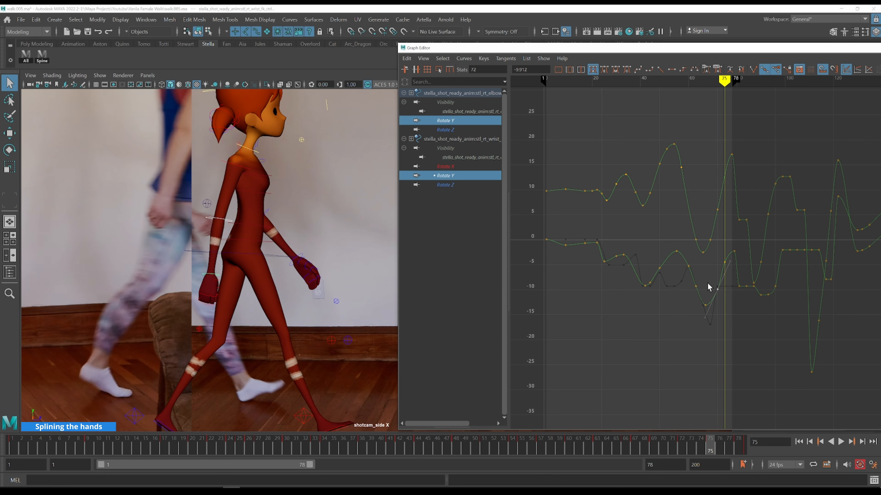
pyautogui.hotkey('alt', '.')
pyautogui.hotkey('alt', '.')
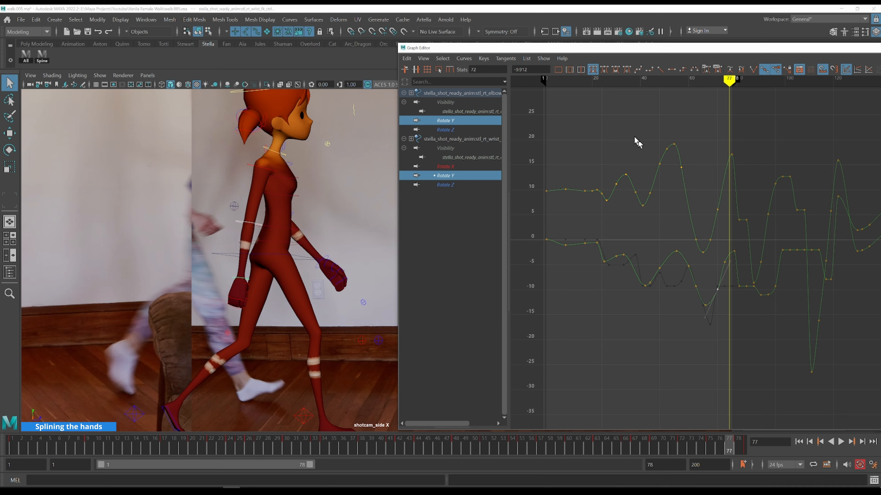
pyautogui.keyDown('alt'); pyautogui.moveTo(626, 138); pyautogui.dragTo(739, 179, button='middle'); pyautogui.keyUp('alt')
pyautogui.press('k')
pyautogui.click(723, 180)
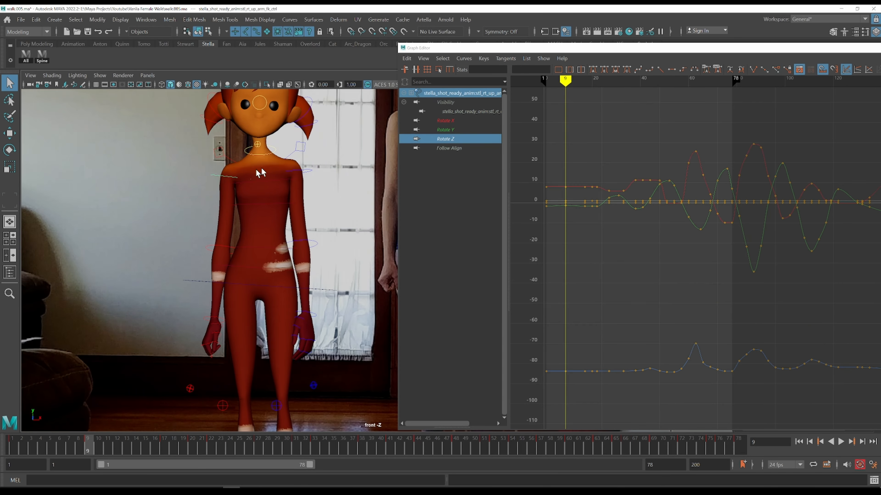
# Isolate the right upper arm's Rotate Z curve and lower its key at frame 9 to about -83.97
pyautogui.click(459, 140)
pyautogui.moveTo(560, 375); pyautogui.dragTo(611, 358)
pyautogui.press('f')
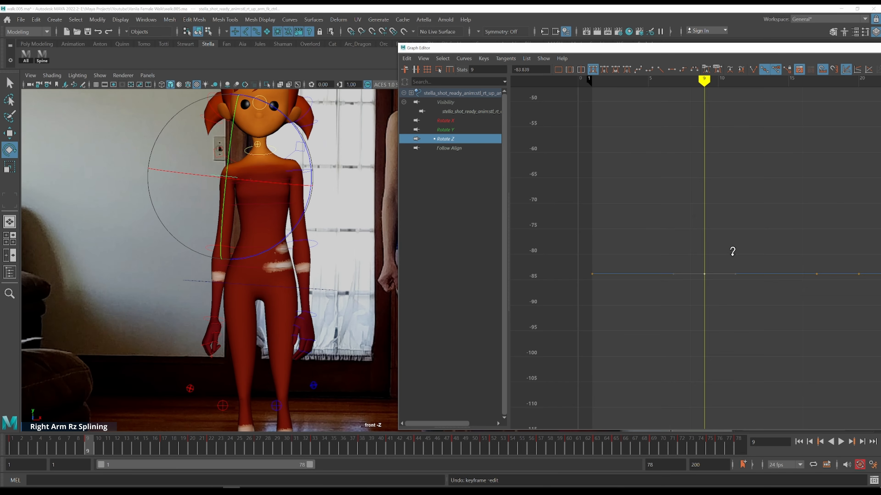
pyautogui.keyDown('shift'); pyautogui.moveTo(732, 256); pyautogui.dragTo(732, 258, button='middle'); pyautogui.keyUp('shift')
pyautogui.press(',')
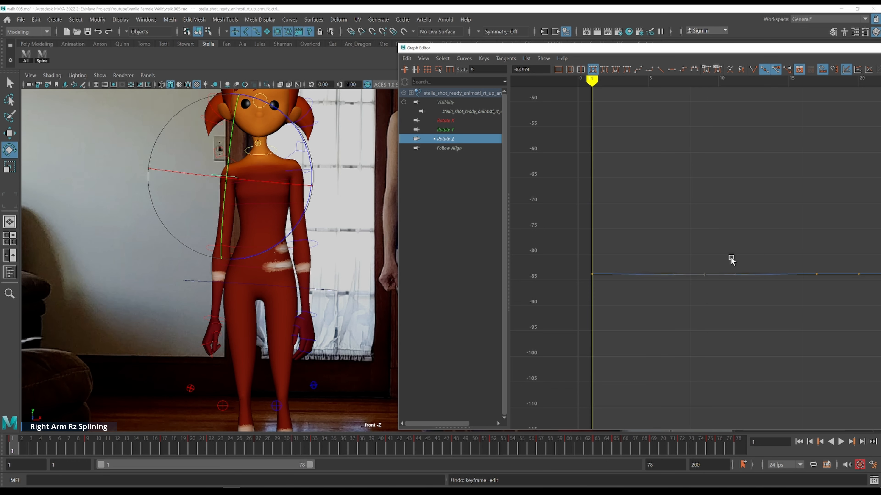
pyautogui.press('.')
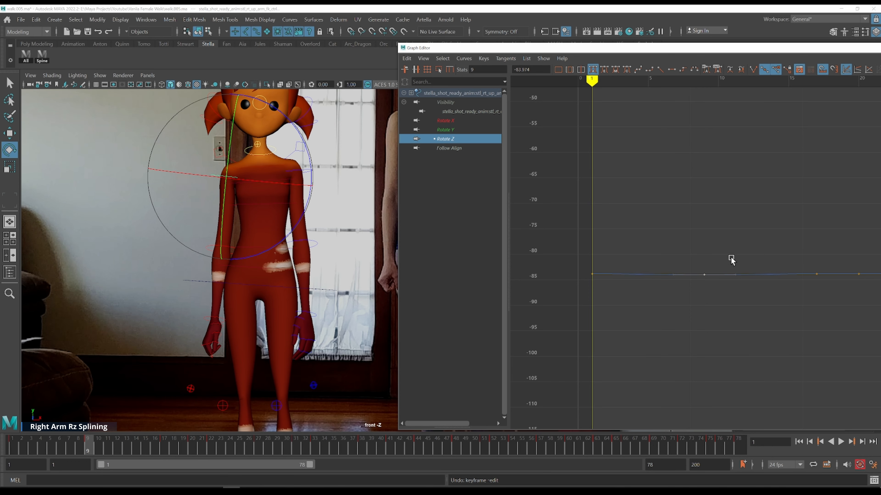
pyautogui.scroll(-3, 729, 258)
pyautogui.press('f')
pyautogui.scroll(-4, 728, 291)
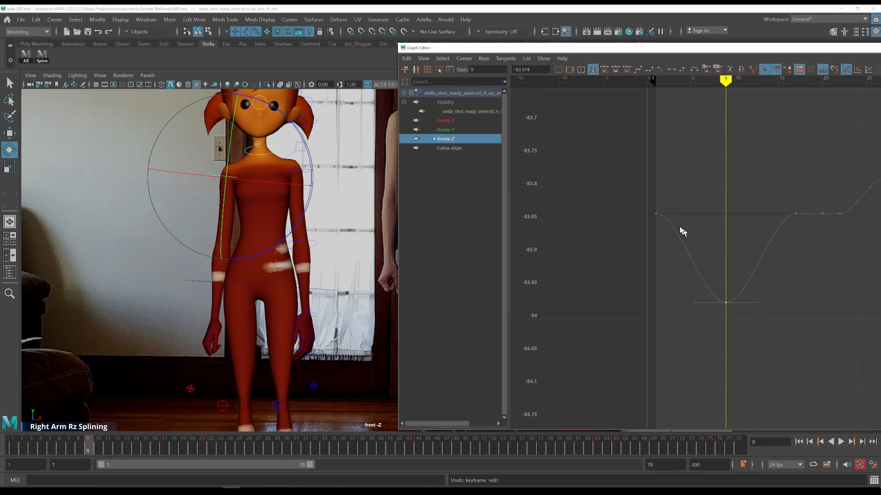
# Lower the upper arm's Rotate Z keys between the dip and frame 22 to about -83.98 to hold the low pose
pyautogui.press('k')
pyautogui.click(662, 208)
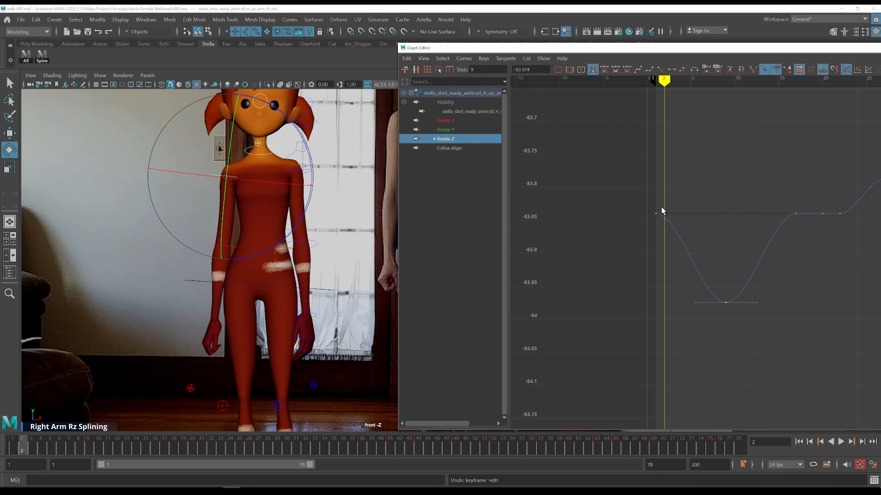
pyautogui.press('.')
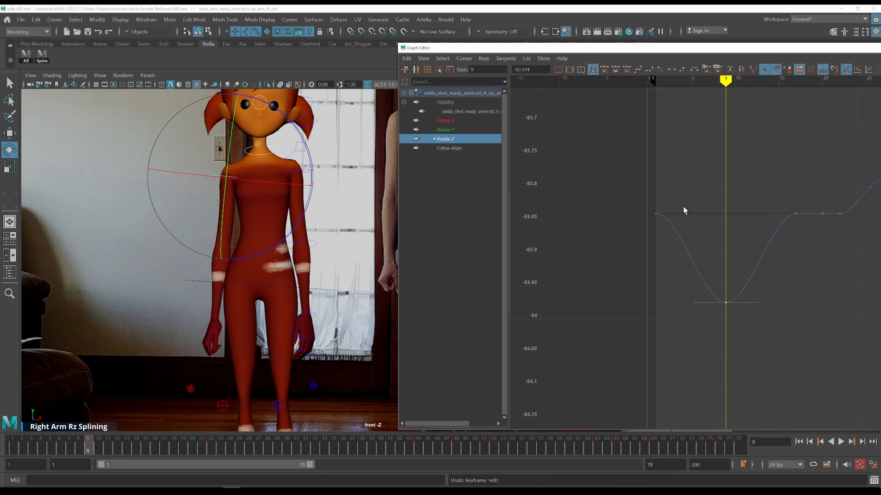
pyautogui.press(',')
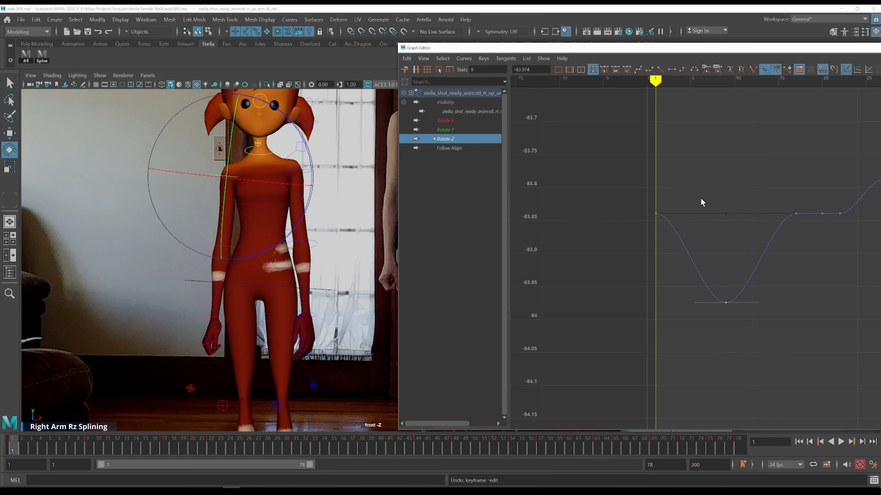
pyautogui.keyDown('alt'); pyautogui.moveTo(766, 224); pyautogui.dragTo(683, 238, button='middle'); pyautogui.keyUp('alt')
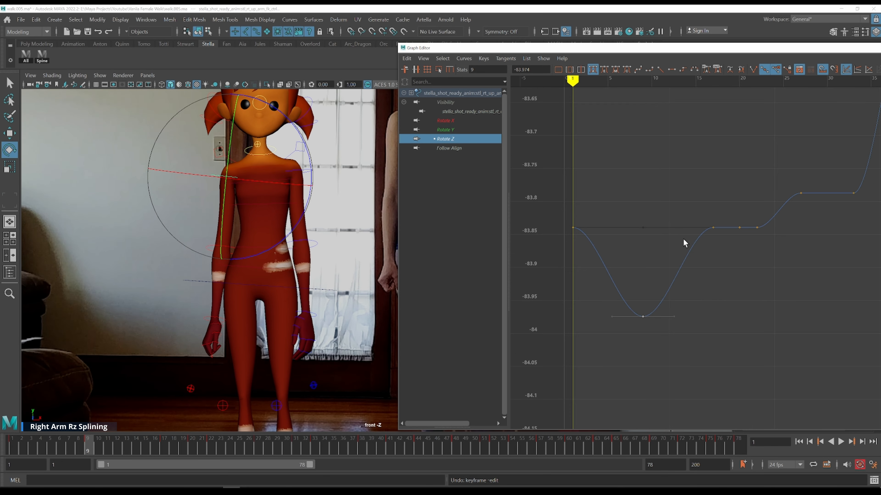
pyautogui.press('.')
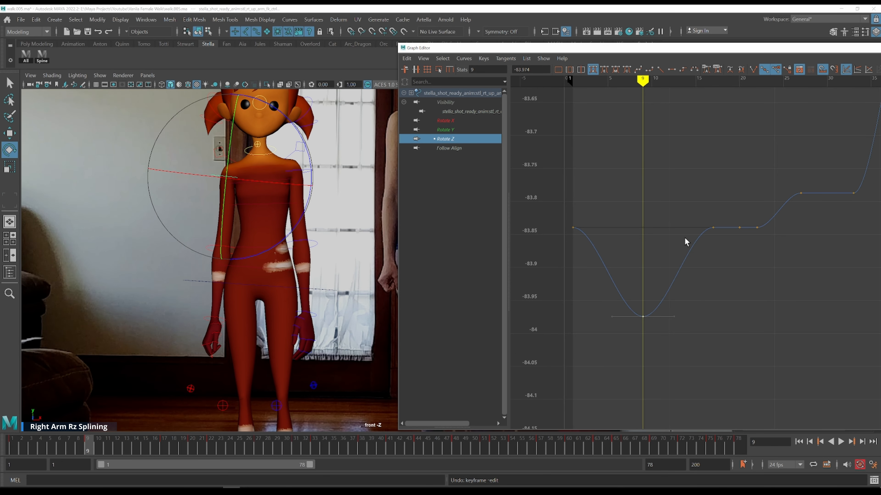
pyautogui.press('.')
pyautogui.moveTo(678, 189); pyautogui.dragTo(749, 246)
pyautogui.keyDown('shift'); pyautogui.moveTo(737, 195); pyautogui.dragTo(713, 300, button='middle'); pyautogui.keyUp('shift')
pyautogui.hotkey('alt', '.')
pyautogui.keyDown('alt'); pyautogui.moveTo(324, 202); pyautogui.dragTo(249, 200, button='middle'); pyautogui.keyUp('alt')
pyautogui.press(',')
pyautogui.press(',')
pyautogui.hotkey('alt', '.')
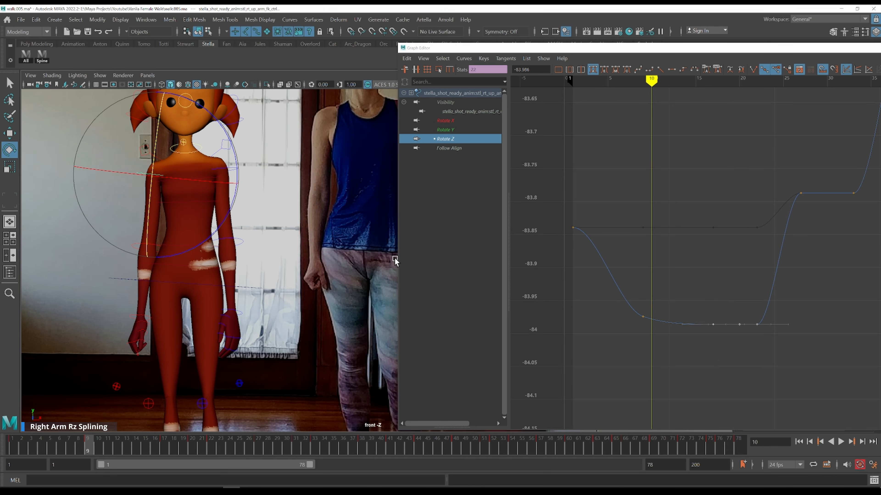
# Raise the upper arm's Rotate Z keys at frames 20 to 22 to about -83.76
pyautogui.hotkey('alt', '.')
pyautogui.hotkey('alt', '.')
pyautogui.hotkey('alt', '.')
pyautogui.hotkey('alt', '.')
pyautogui.hotkey('alt', '.')
pyautogui.hotkey('alt', '.')
pyautogui.hotkey('alt', '.')
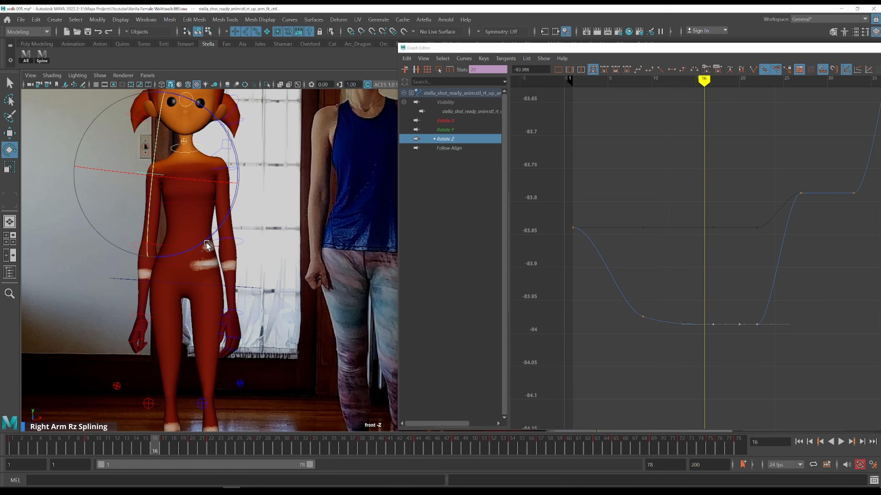
pyautogui.press('.')
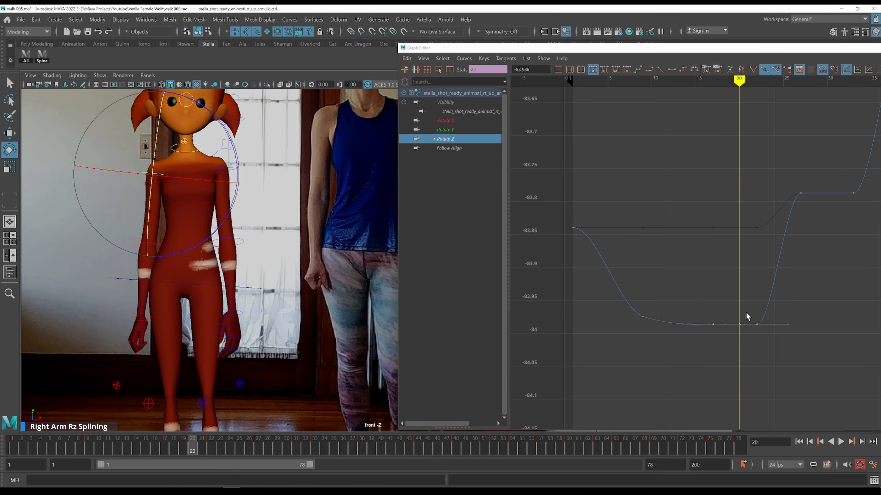
pyautogui.moveTo(739, 312); pyautogui.dragTo(775, 360)
pyautogui.press(',')
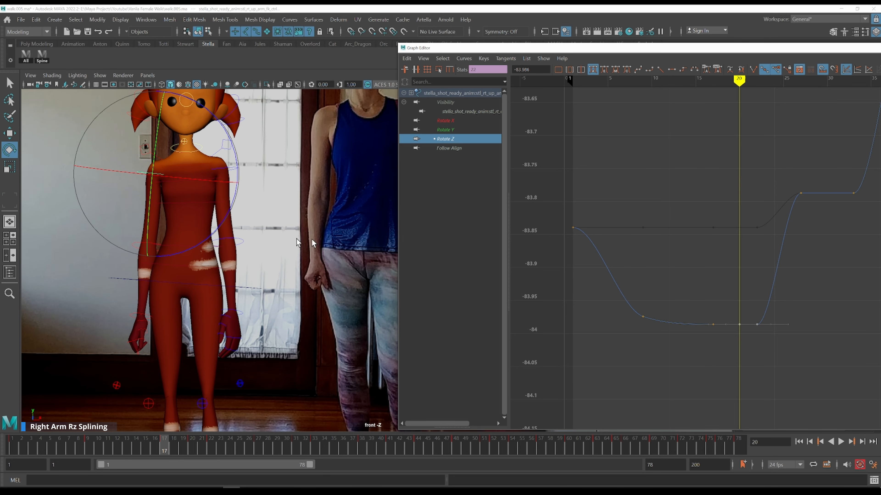
pyautogui.middleClick(208, 241)
pyautogui.press('.')
pyautogui.keyDown('shift'); pyautogui.moveTo(782, 354); pyautogui.dragTo(788, 206, button='middle'); pyautogui.keyUp('shift')
pyautogui.press(',')
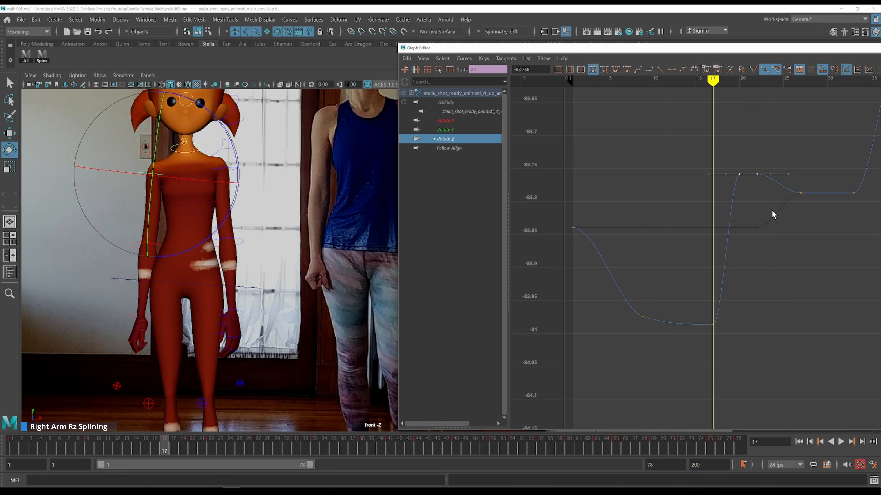
# Raise the upper arm's Rotate Z key at frame 22 to about -83.6 to form a peak
pyautogui.press('.')
pyautogui.press(',')
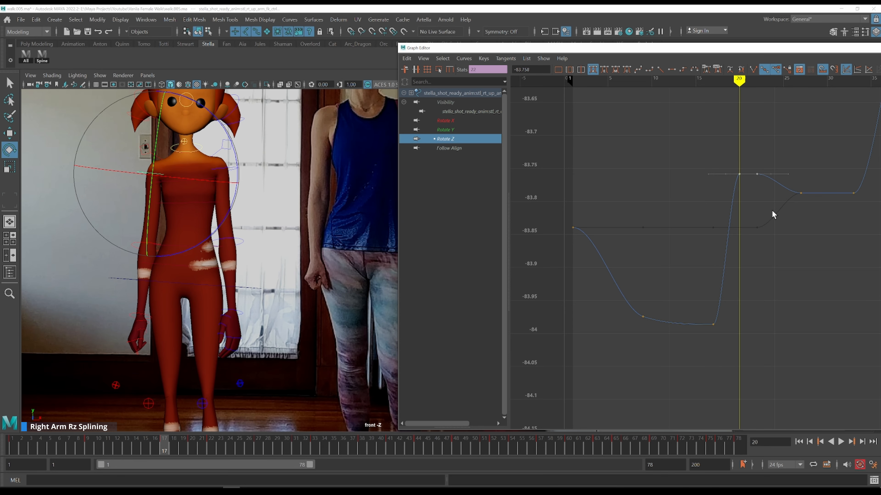
pyautogui.press('.')
pyautogui.keyDown('alt'); pyautogui.moveTo(772, 210); pyautogui.dragTo(699, 276, button='middle'); pyautogui.keyUp('alt')
pyautogui.press('.')
pyautogui.moveTo(674, 224); pyautogui.dragTo(708, 322)
pyautogui.moveTo(707, 323); pyautogui.dragTo(722, 202, button='middle')
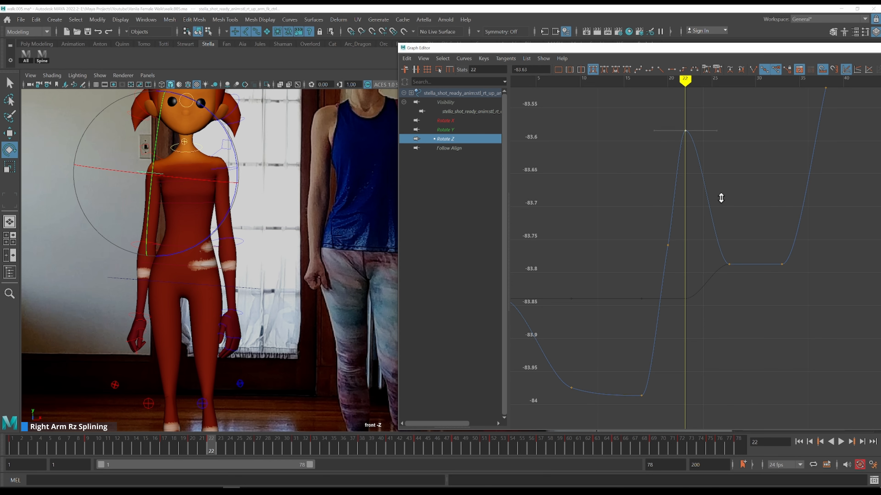
pyautogui.press(',')
pyautogui.press(',')
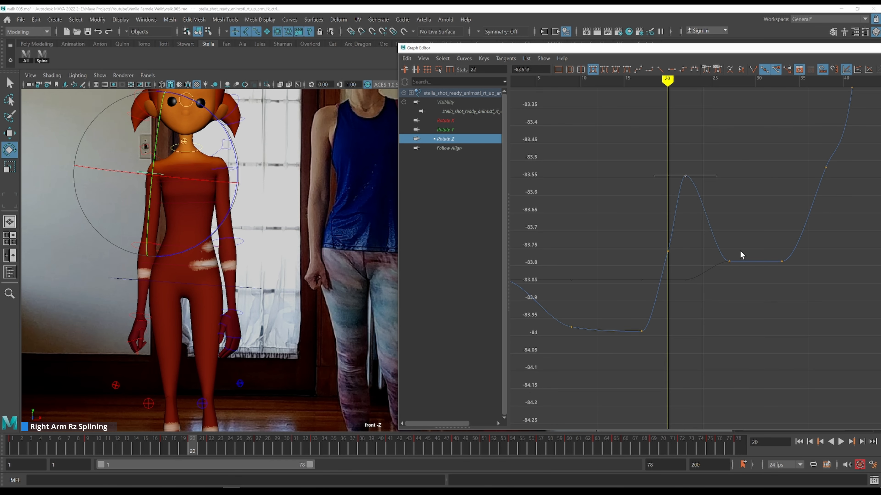
# Raise the upper arm's Rotate Z keys at frames 27 to 33 to about -83.48 to extend the high hold
pyautogui.press('.')
pyautogui.press('.')
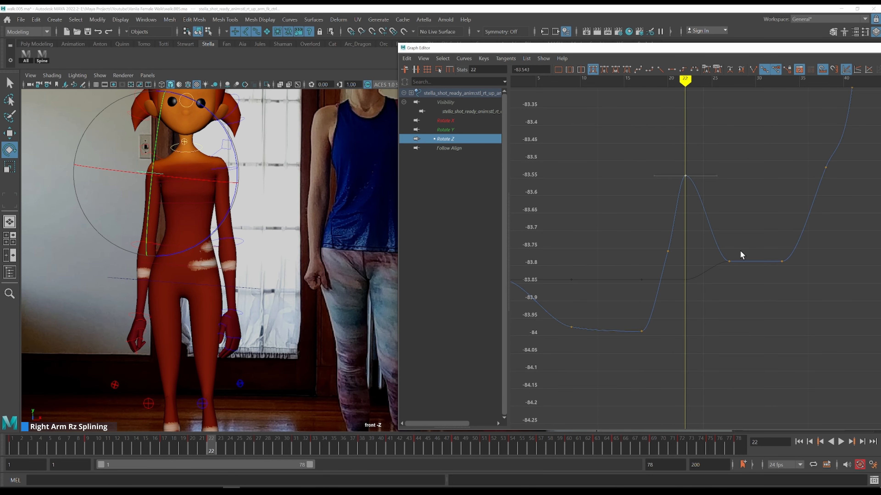
pyautogui.hotkey('alt', '.')
pyautogui.hotkey('alt', '.')
pyautogui.hotkey('alt', '.')
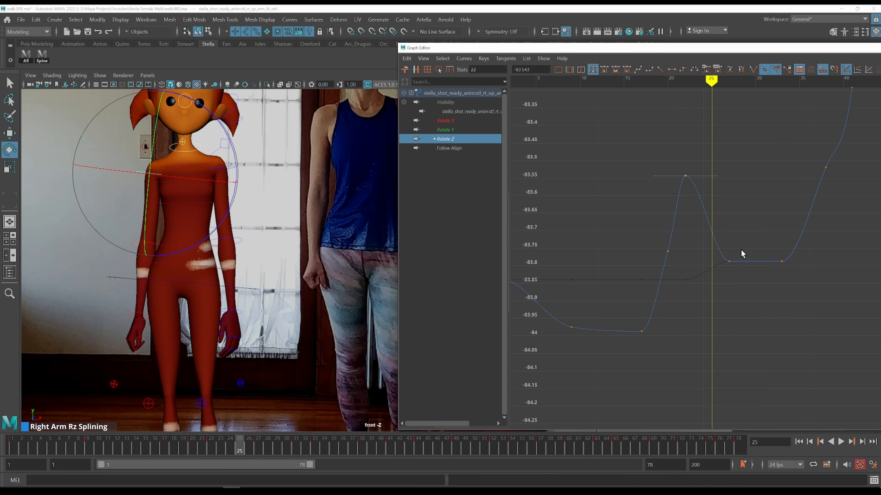
pyautogui.hotkey('alt', '.')
pyautogui.hotkey('alt', '.')
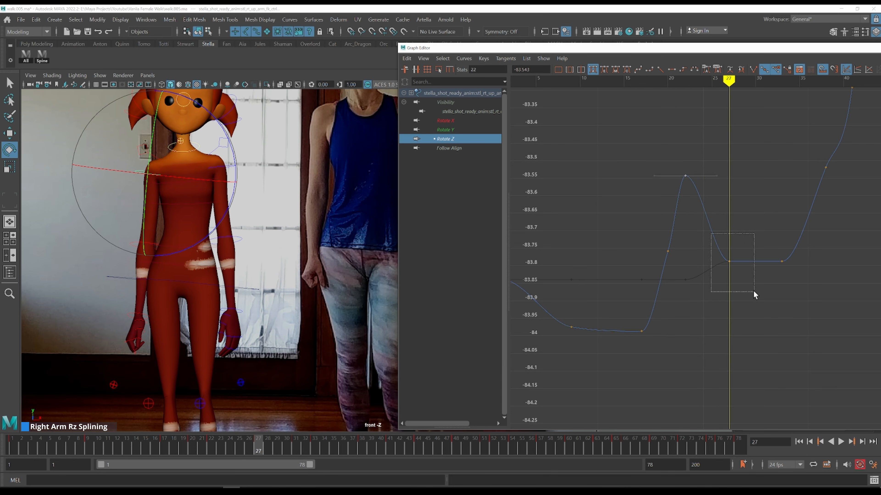
pyautogui.moveTo(759, 294); pyautogui.dragTo(759, 295)
pyautogui.moveTo(778, 335); pyautogui.dragTo(726, 177, button='middle')
pyautogui.press('k')
pyautogui.click(685, 162)
# Nudge the upper arm's Rotate Z keys at frames 27 to 33 slightly higher, to about -83.41
pyautogui.hotkey('alt', '.')
pyautogui.hotkey('alt', '.')
pyautogui.hotkey('alt', '.')
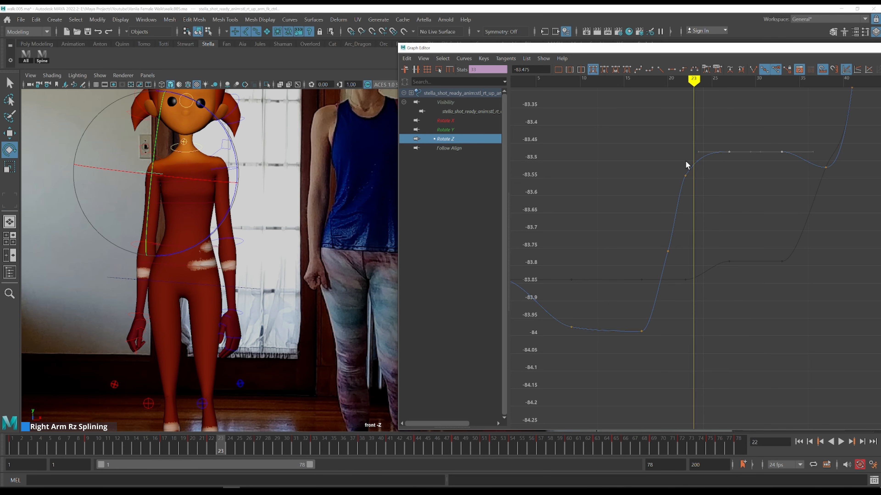
pyautogui.moveTo(757, 229); pyautogui.dragTo(751, 214, button='middle')
pyautogui.hotkey('alt', '.')
pyautogui.hotkey('alt', '.')
pyautogui.keyDown('alt'); pyautogui.moveTo(747, 177); pyautogui.dragTo(640, 185, button='middle'); pyautogui.keyUp('alt')
pyautogui.hotkey('alt', '.')
pyautogui.hotkey('alt', '.')
pyautogui.hotkey('alt', '.')
pyautogui.hotkey('alt', '.')
pyautogui.hotkey('alt', '.')
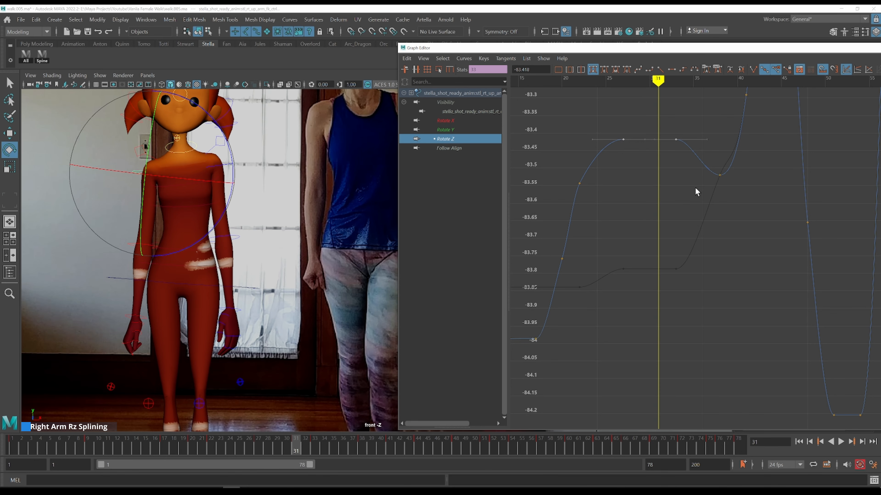
# Lower the upper arm's Rotate Z key at frame 33 to about -84.86 to create a dip
pyautogui.hotkey('alt', '.')
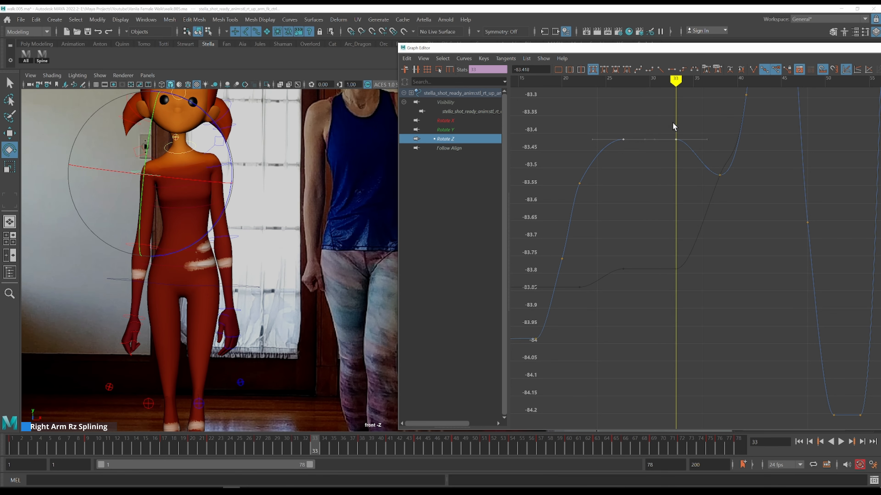
pyautogui.moveTo(716, 125); pyautogui.dragTo(697, 214, button='middle')
pyautogui.keyDown('shift'); pyautogui.moveTo(696, 156); pyautogui.dragTo(716, 404, button='middle'); pyautogui.keyUp('shift')
pyautogui.keyDown('alt'); pyautogui.keyDown('shift'); pyautogui.moveTo(726, 269); pyautogui.dragTo(718, 249, button='right'); pyautogui.keyUp('shift'); pyautogui.keyUp('alt')
pyautogui.keyDown('shift'); pyautogui.moveTo(713, 171); pyautogui.dragTo(717, 200, button='middle'); pyautogui.keyUp('shift')
pyautogui.keyDown('alt'); pyautogui.moveTo(717, 201); pyautogui.dragTo(660, 230, button='right'); pyautogui.keyUp('alt')
pyautogui.press('k')
pyautogui.moveTo(661, 229); pyautogui.dragTo(658, 226)
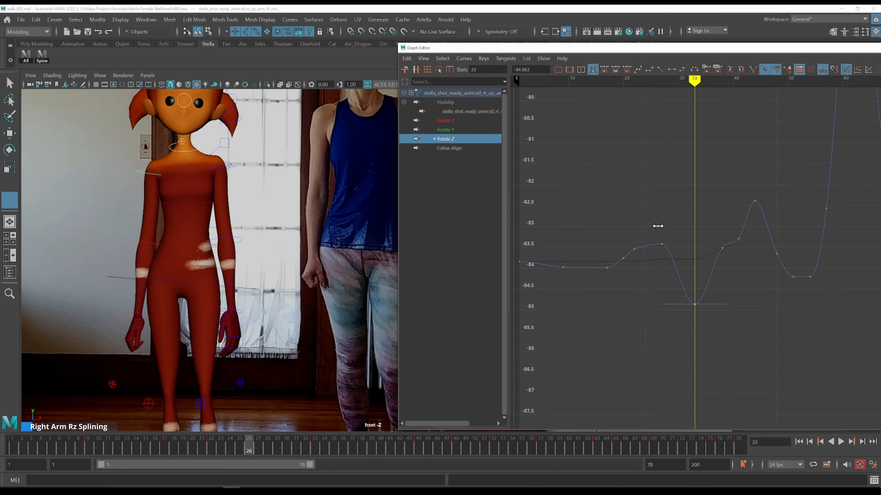
pyautogui.press('e')
pyautogui.hotkey('alt', '.')
pyautogui.hotkey('alt', '.')
pyautogui.hotkey('alt', '.')
pyautogui.hotkey('alt', '.')
pyautogui.hotkey('alt', '.')
pyautogui.hotkey('alt', '.')
pyautogui.hotkey('alt', '.')
pyautogui.hotkey('alt', '.')
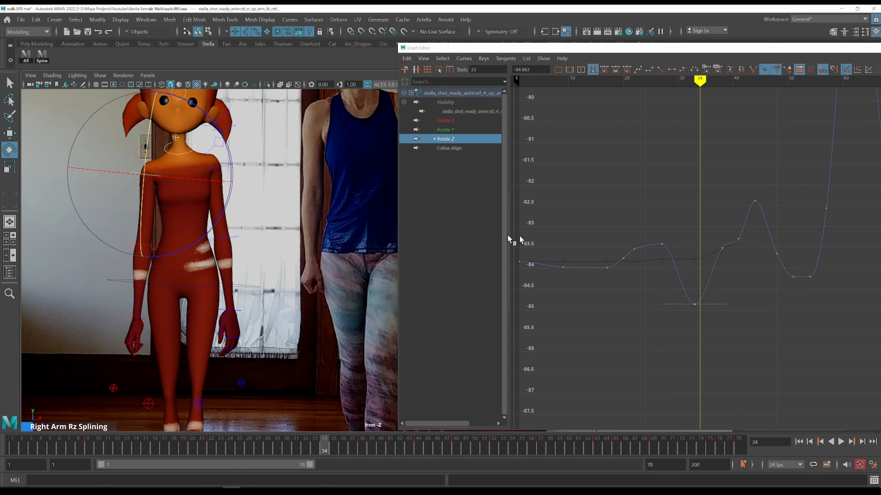
# Lower the upper arm's Rotate Z key at frame 38 to about -85.54 to deepen the dip
pyautogui.hotkey('alt', ',')
pyautogui.hotkey('alt', '.')
pyautogui.hotkey('alt', '.')
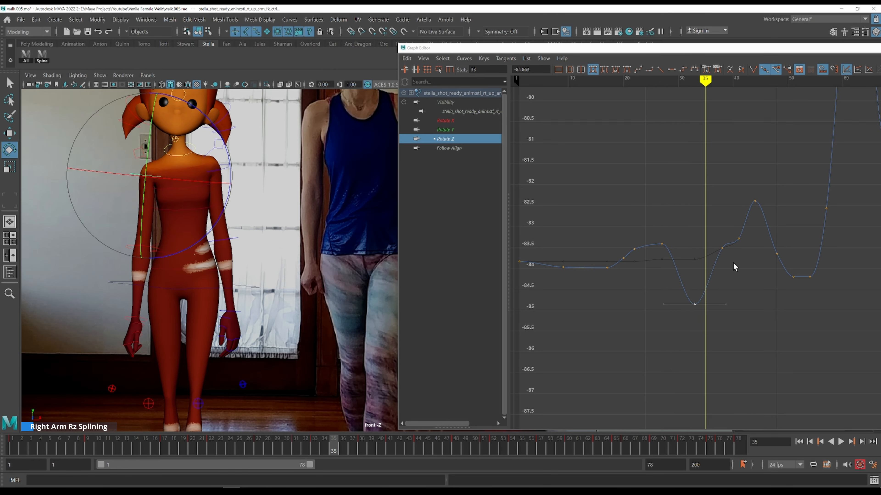
pyautogui.hotkey('alt', '.')
pyautogui.hotkey('alt', '.')
pyautogui.hotkey('alt', '.')
pyautogui.moveTo(709, 229); pyautogui.dragTo(732, 276)
pyautogui.keyDown('shift'); pyautogui.moveTo(732, 277); pyautogui.dragTo(741, 341, button='middle'); pyautogui.keyUp('shift')
pyautogui.press('k')
pyautogui.click(693, 293)
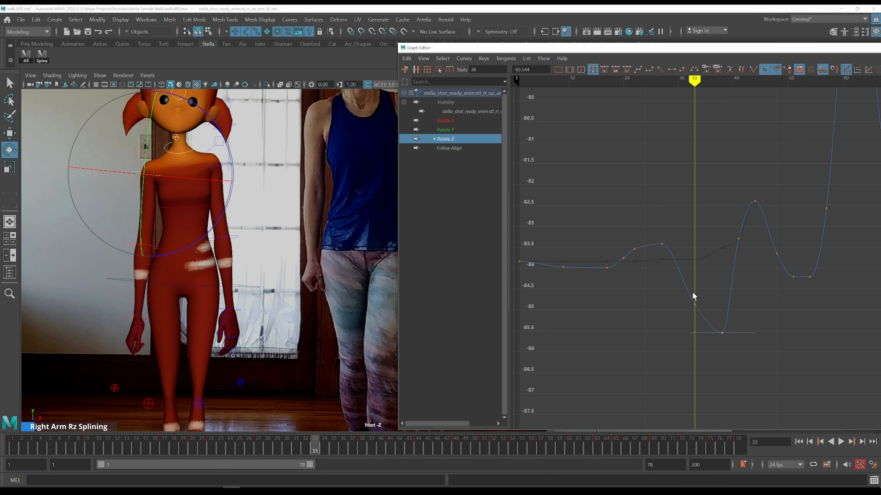
# Step through the frames and orbit the perspective view to compare the arm with the side-view reference footage
pyautogui.hotkey('alt', '.')
pyautogui.hotkey('alt', '.')
pyautogui.hotkey('alt', '.')
pyautogui.hotkey('alt', '.')
pyautogui.hotkey('alt', '.')
pyautogui.hotkey('alt', '.')
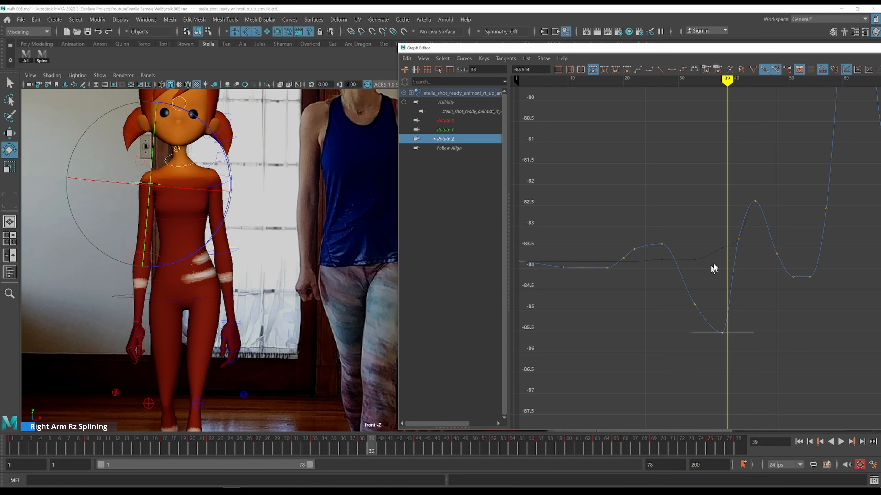
pyautogui.hotkey('alt', ',')
pyautogui.hotkey('alt', '.')
pyautogui.hotkey('alt', '.')
pyautogui.hotkey('alt', '.')
pyautogui.hotkey('alt', '.')
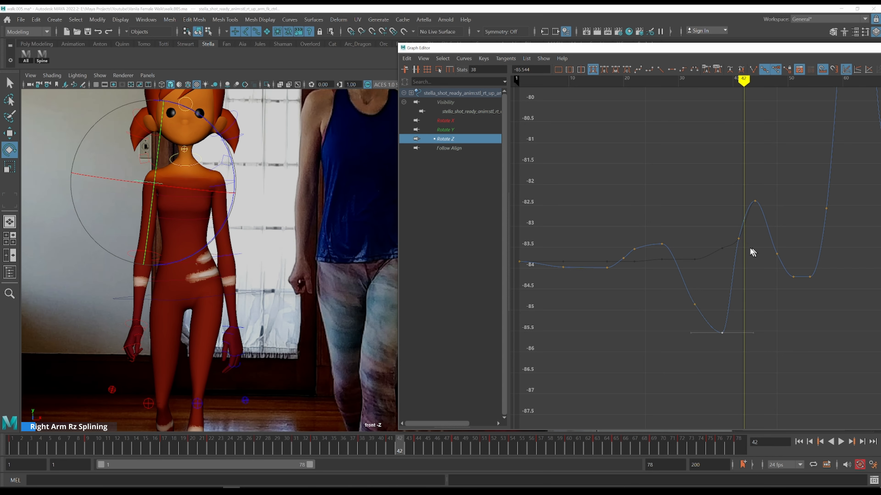
pyautogui.press('space')
pyautogui.press('space')
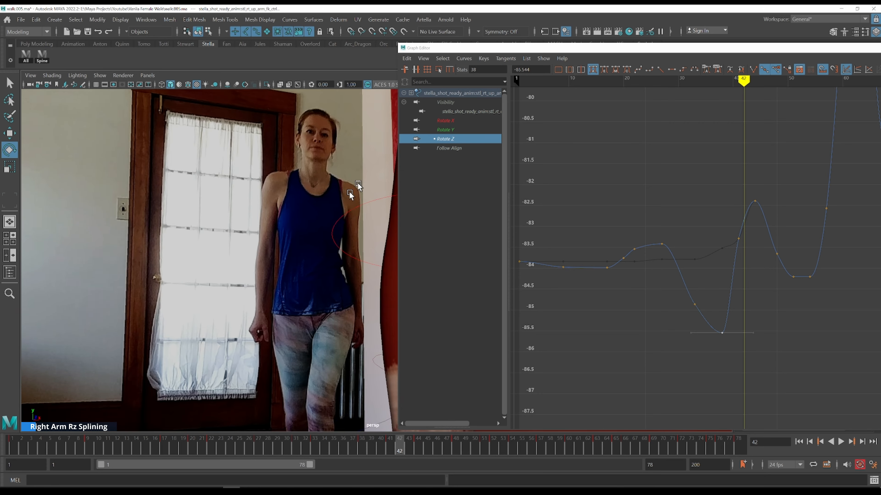
pyautogui.scroll(-1, 314, 229)
pyautogui.moveTo(307, 277)
pyautogui.keyDown('alt'); pyautogui.mouseDown()
pyautogui.moveTo(338, 285)
pyautogui.moveTo(306, 265)
pyautogui.mouseUp(); pyautogui.keyUp('alt')
pyautogui.scroll(-5, 307, 266)
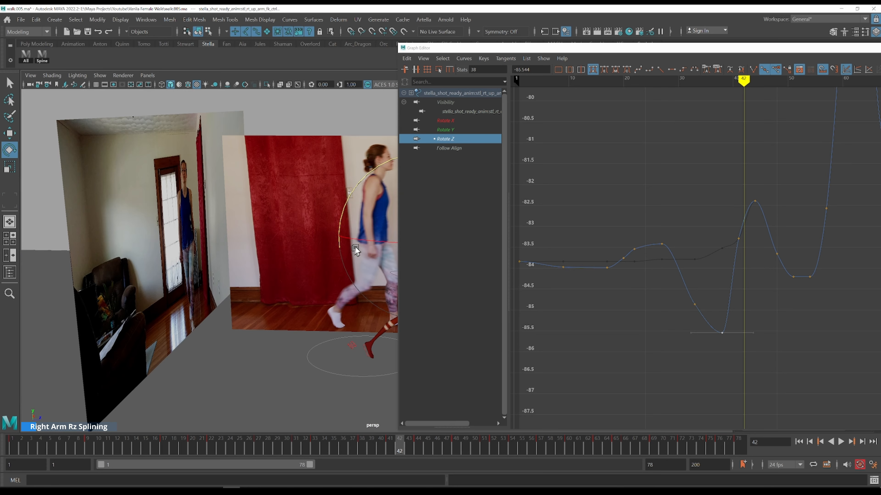
pyautogui.keyDown('alt'); pyautogui.moveTo(353, 249); pyautogui.dragTo(167, 158, button='middle'); pyautogui.keyUp('alt')
pyautogui.keyDown('alt'); pyautogui.moveTo(168, 157); pyautogui.dragTo(272, 253); pyautogui.keyUp('alt')
pyautogui.scroll(3, 292, 214)
pyautogui.keyDown('alt'); pyautogui.moveTo(292, 216); pyautogui.dragTo(274, 213); pyautogui.keyUp('alt')
# Display the upper arm's Rotate Y curve alongside Rotate Z and review the frames around 39 to 42
pyautogui.keyDown('shift'); pyautogui.click(467, 130); pyautogui.keyUp('shift')
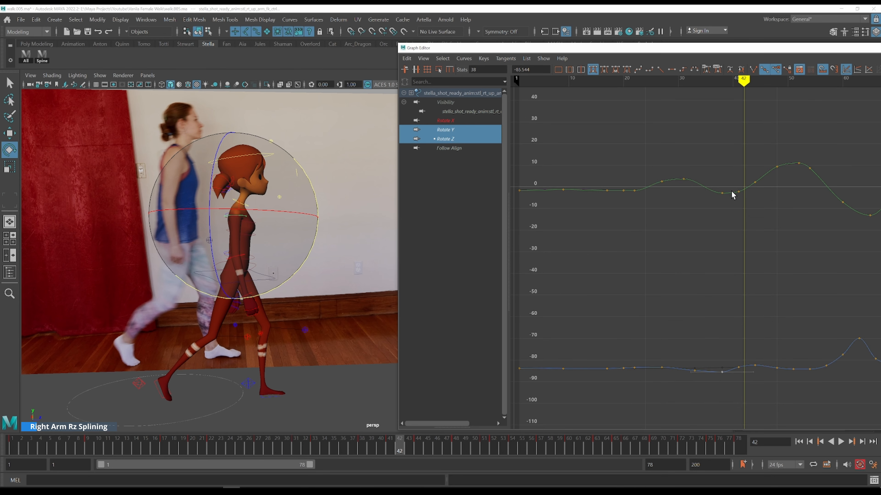
pyautogui.moveTo(721, 189)
pyautogui.mouseDown()
pyautogui.moveTo(698, 169)
pyautogui.moveTo(735, 184)
pyautogui.moveTo(726, 174)
pyautogui.mouseUp()
pyautogui.hotkey('alt', '.')
pyautogui.hotkey('alt', '.')
pyautogui.hotkey('alt', '.')
pyautogui.hotkey('alt', '.')
pyautogui.hotkey('alt', '.')
pyautogui.press('k')
pyautogui.press('space')
pyautogui.press('space')
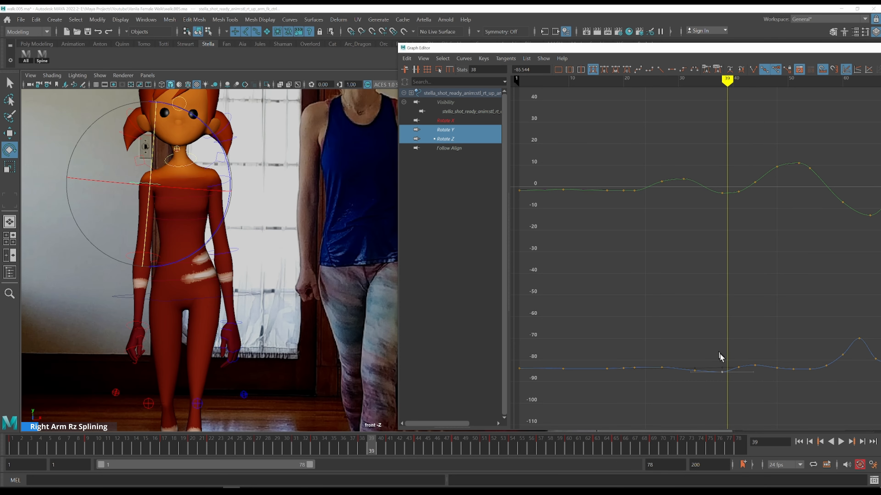
# Frame the Rotate Z keys around frame 41 and lower the key at frame 41 to about -83.57
pyautogui.moveTo(719, 353); pyautogui.dragTo(745, 398)
pyautogui.press('f')
pyautogui.scroll(-3, 733, 377)
pyautogui.click(772, 346)
pyautogui.press('k')
pyautogui.click(714, 305)
pyautogui.click(170, 264)
pyautogui.hotkey('alt', '.')
pyautogui.hotkey('alt', '.')
pyautogui.hotkey('alt', '.')
pyautogui.hotkey('alt', '.')
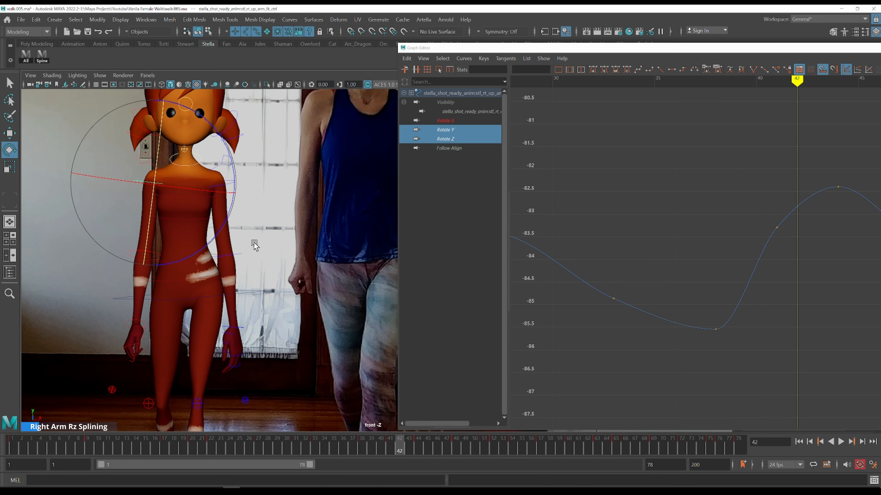
pyautogui.press('k')
pyautogui.moveTo(724, 206); pyautogui.dragTo(792, 241)
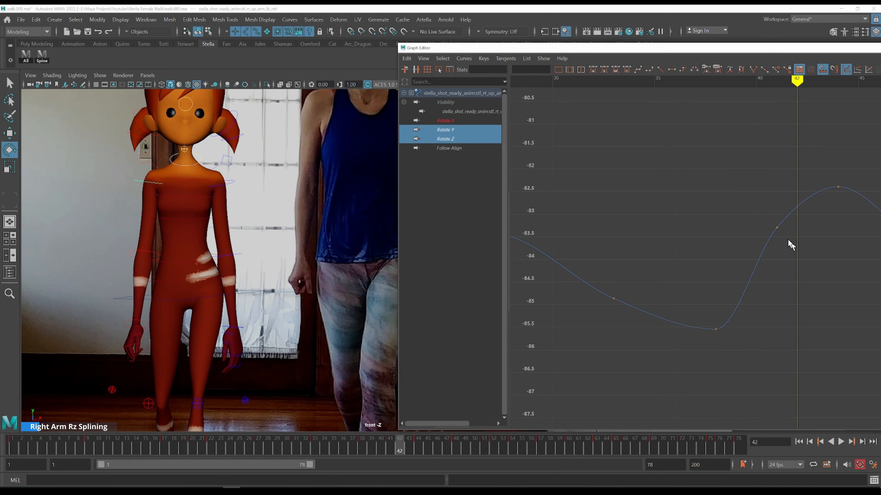
pyautogui.moveTo(763, 211); pyautogui.dragTo(794, 263)
pyautogui.moveTo(795, 267); pyautogui.dragTo(753, 347, button='middle')
# Display the upper arm's Rotate X, Y and Z curves together and review them across the cycle
pyautogui.keyDown('shift'); pyautogui.click(463, 120); pyautogui.keyUp('shift')
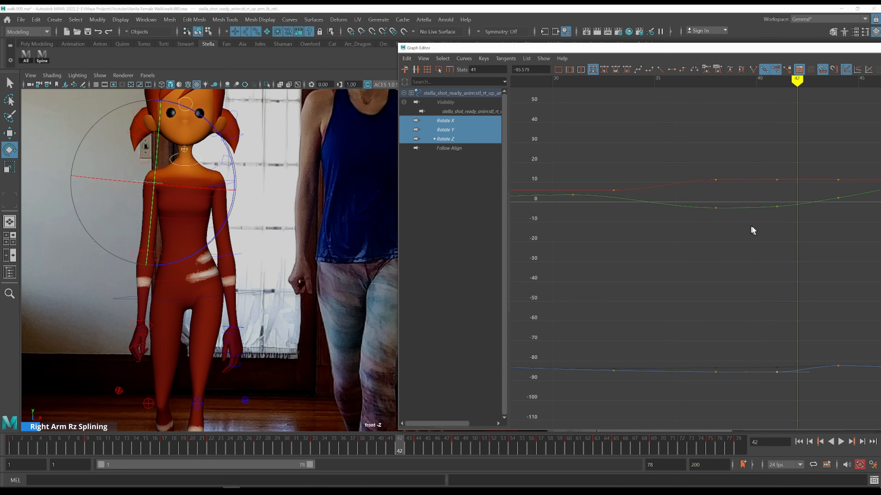
pyautogui.press('k')
pyautogui.click(704, 154)
pyautogui.scroll(-3, 704, 156)
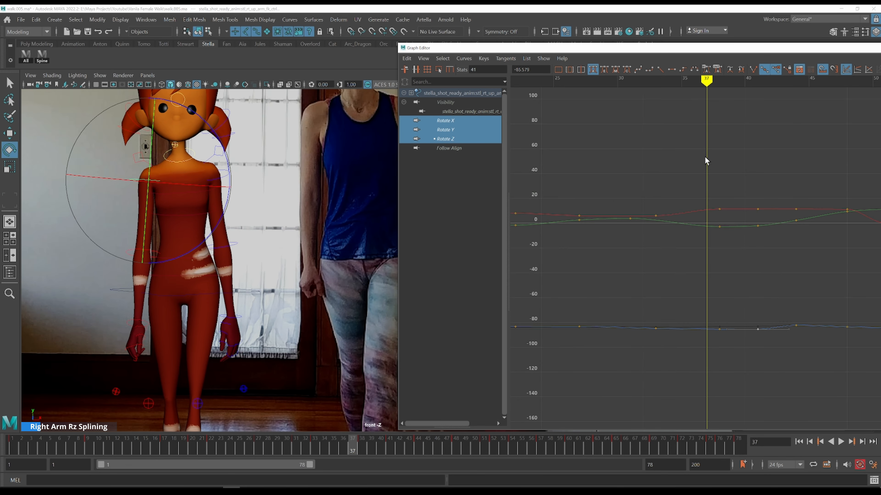
pyautogui.keyDown('alt'); pyautogui.keyDown('shift'); pyautogui.moveTo(737, 230); pyautogui.dragTo(755, 276, button='right'); pyautogui.keyUp('shift'); pyautogui.keyUp('alt')
pyautogui.scroll(-3, 754, 276)
pyautogui.keyDown('alt'); pyautogui.moveTo(754, 276); pyautogui.dragTo(664, 270, button='middle'); pyautogui.keyUp('alt')
pyautogui.keyDown('alt'); pyautogui.moveTo(605, 221); pyautogui.dragTo(625, 235, button='middle'); pyautogui.keyUp('alt')
pyautogui.scroll(-3, 626, 233)
pyautogui.press('.')
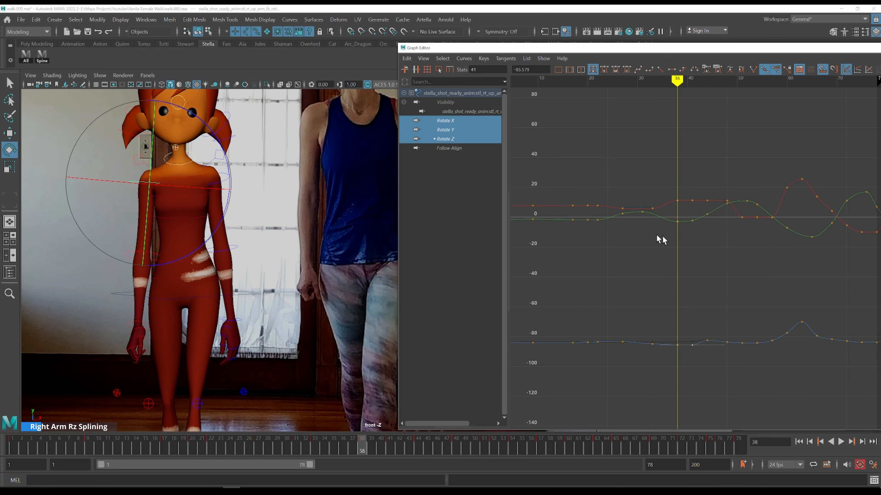
pyautogui.press('k')
pyautogui.click(582, 197)
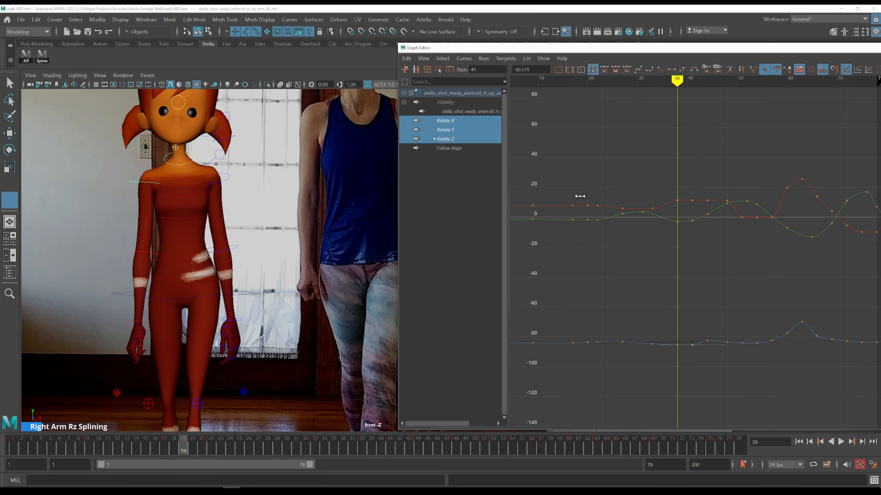
pyautogui.keyDown('alt'); pyautogui.moveTo(606, 263); pyautogui.dragTo(675, 220, button='middle'); pyautogui.keyUp('alt')
pyautogui.moveTo(560, 275); pyautogui.dragTo(587, 268)
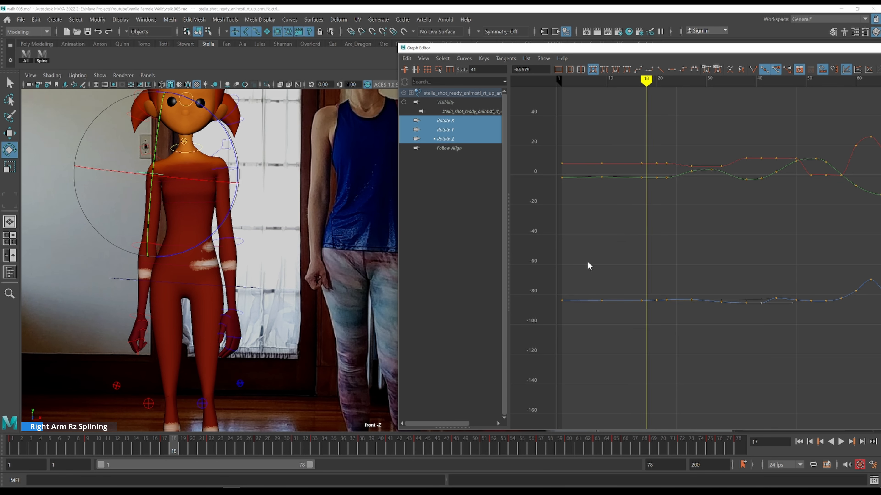
# Isolate the upper arm's Rotate X curve and step through frames 18 to 22 against the front reference
pyautogui.click(466, 122)
pyautogui.moveTo(639, 136); pyautogui.dragTo(684, 219)
pyautogui.press('f')
pyautogui.click(681, 230)
pyautogui.scroll(-2, 681, 230)
pyautogui.keyDown('alt'); pyautogui.moveTo(734, 258); pyautogui.dragTo(612, 276, button='middle'); pyautogui.keyUp('alt')
pyautogui.moveTo(618, 219); pyautogui.dragTo(603, 190)
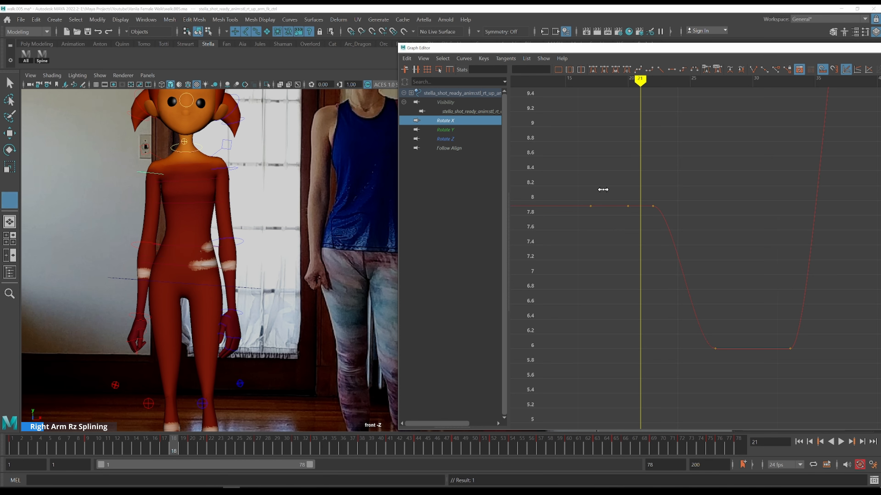
pyautogui.hotkey('alt', '.')
pyautogui.hotkey('alt', '.')
pyautogui.hotkey('alt', '.')
pyautogui.hotkey('alt', '.')
pyautogui.moveTo(604, 197); pyautogui.dragTo(591, 191)
pyautogui.middleClick(333, 244)
pyautogui.hotkey('alt', '.')
pyautogui.hotkey('alt', '.')
pyautogui.hotkey('alt', '.')
pyautogui.hotkey('alt', '.')
pyautogui.hotkey('alt', '.')
pyautogui.press('k')
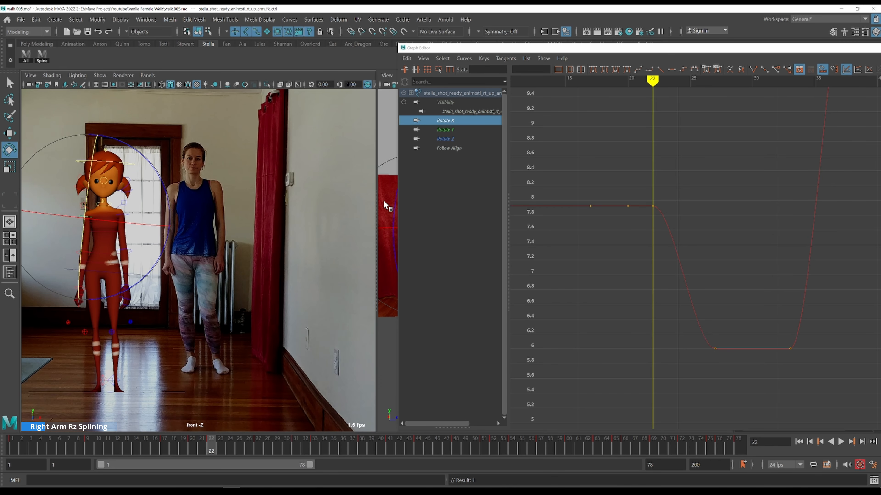
# Step through frames 19 to 32 in the side perspective view to compare the arm with the reference
pyautogui.press('space')
pyautogui.hotkey('alt', ',')
pyautogui.hotkey('alt', ',')
pyautogui.hotkey('alt', ',')
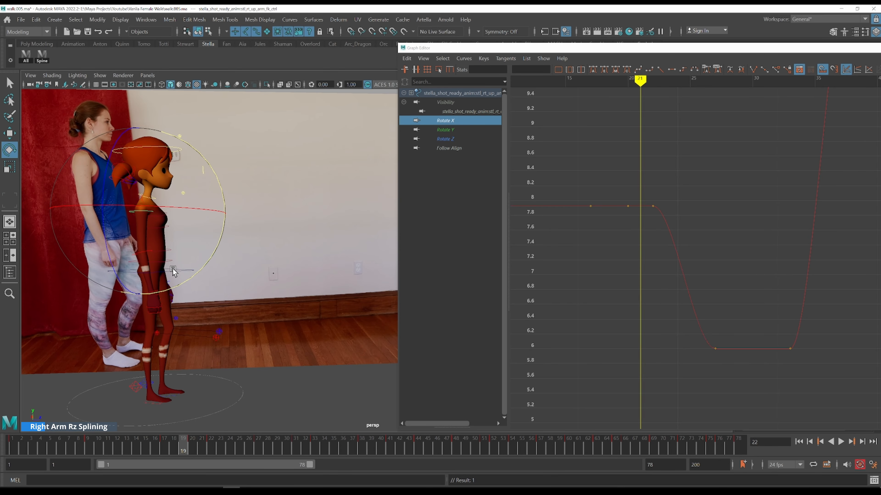
pyautogui.hotkey('alt', '.')
pyautogui.hotkey('alt', '.')
pyautogui.hotkey('alt', '.')
pyautogui.hotkey('alt', '.')
pyautogui.hotkey('alt', '.')
pyautogui.hotkey('alt', '.')
pyautogui.hotkey('alt', '.')
pyautogui.hotkey('alt', '.')
pyautogui.hotkey('alt', '.')
pyautogui.hotkey('alt', '.')
pyautogui.hotkey('alt', '.')
pyautogui.hotkey('alt', '.')
pyautogui.hotkey('alt', '.')
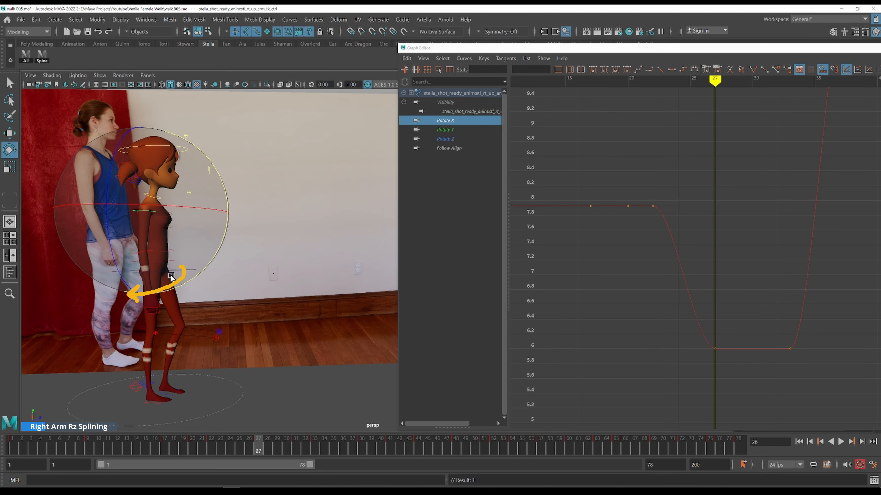
pyautogui.hotkey('alt', '.')
pyautogui.press('q')
pyautogui.press('space')
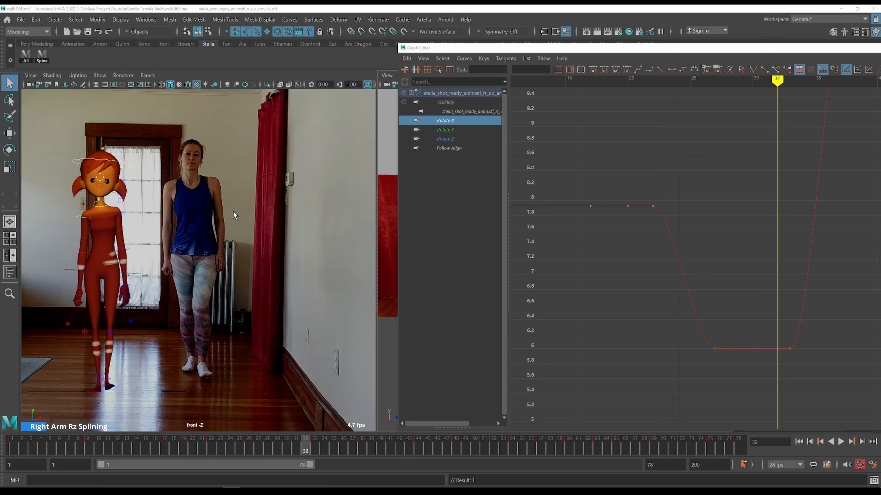
pyautogui.press('space')
# Lower the upper arm's Rotate X keys at frames 21 and 23 to about 7.7
pyautogui.press('k')
pyautogui.moveTo(624, 197); pyautogui.dragTo(664, 217)
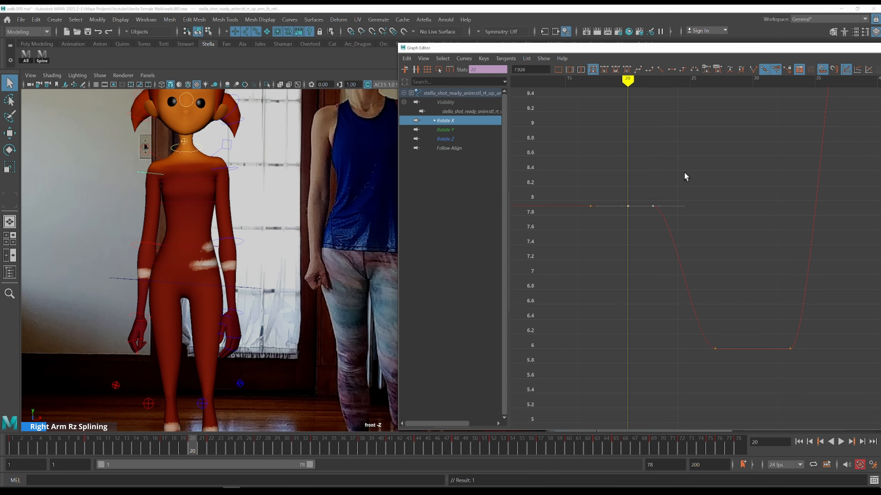
pyautogui.keyDown('shift'); pyautogui.moveTo(685, 175); pyautogui.dragTo(712, 196, button='middle'); pyautogui.keyUp('shift')
pyautogui.press('k')
pyautogui.moveTo(670, 198); pyautogui.dragTo(589, 194)
pyautogui.hotkey('alt', '.')
pyautogui.hotkey('alt', '.')
pyautogui.hotkey('alt', '.')
pyautogui.hotkey('alt', '.')
pyautogui.hotkey('alt', '.')
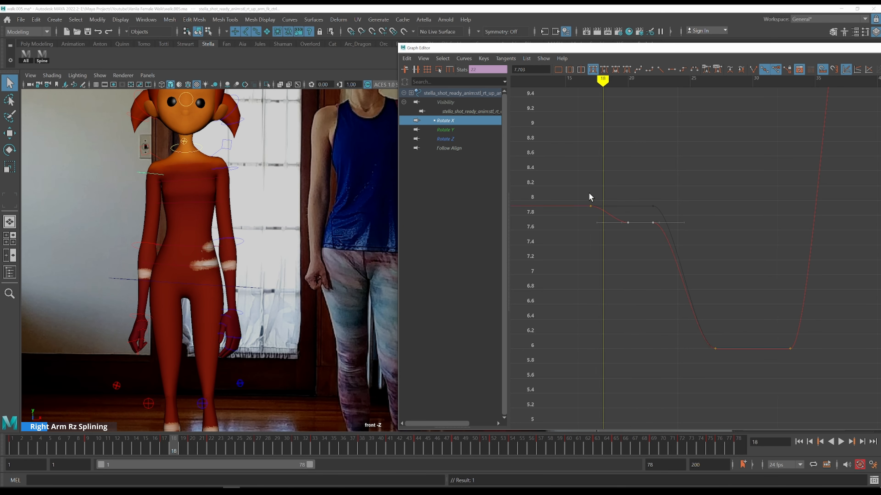
pyautogui.hotkey('alt', '.')
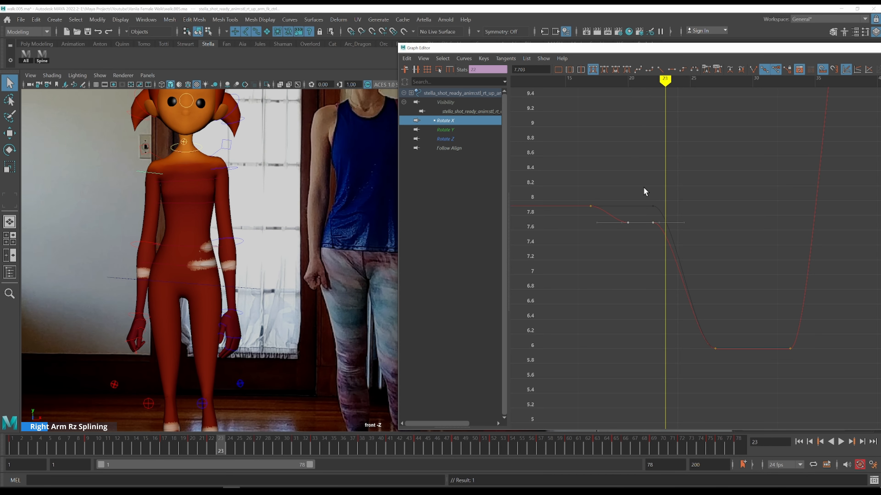
# Step through frames 23 to 33 to check the arm's Rotate X motion against the reference
pyautogui.click(649, 194)
pyautogui.moveTo(647, 192); pyautogui.dragTo(679, 248)
pyautogui.hotkey('alt', ',')
pyautogui.keyDown('shift'); pyautogui.moveTo(693, 165); pyautogui.dragTo(698, 244, button='middle'); pyautogui.keyUp('shift')
pyautogui.hotkey('alt', '.')
pyautogui.hotkey('alt', '.')
pyautogui.hotkey('alt', '.')
pyautogui.hotkey('alt', '.')
pyautogui.hotkey('alt', '.')
pyautogui.hotkey('alt', '.')
pyautogui.hotkey('alt', '.')
pyautogui.hotkey('alt', '.')
pyautogui.hotkey('alt', '.')
pyautogui.hotkey('alt', '.')
pyautogui.hotkey('alt', '.')
# Isolate the upper arm's Rotate Y curve and step through frames 27 to 33 against the front reference
pyautogui.click(465, 132)
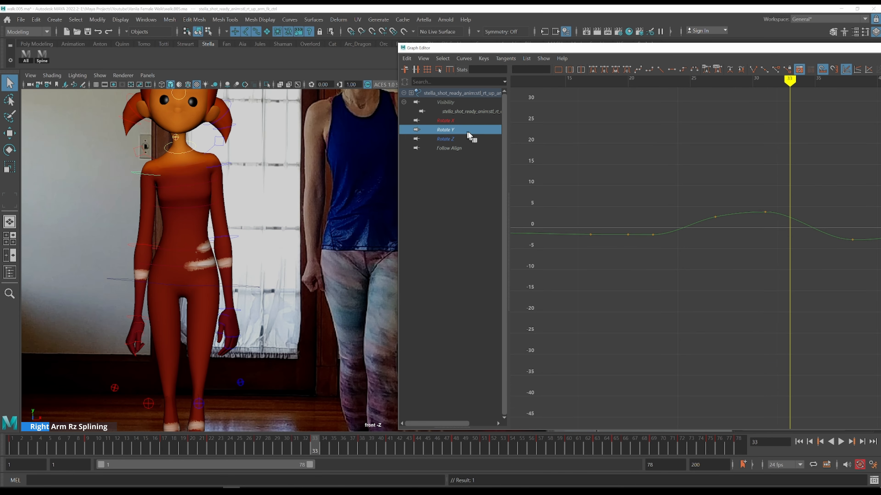
pyautogui.press('k')
pyautogui.click(742, 189)
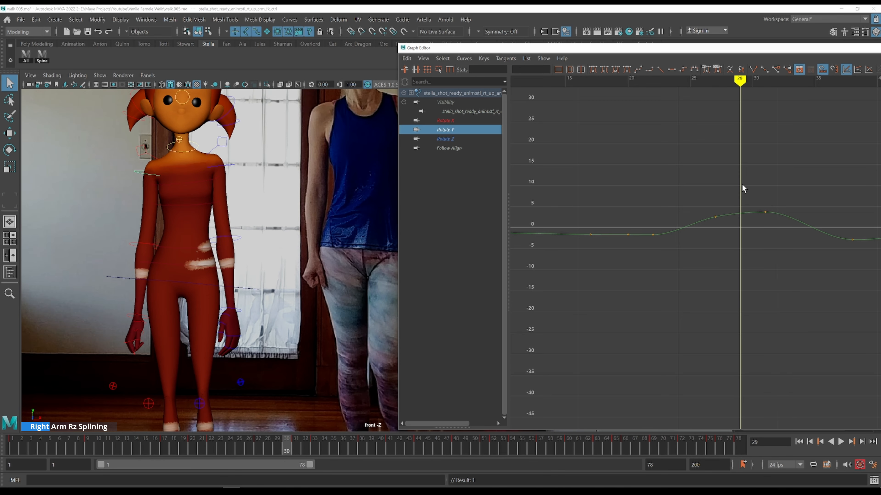
pyautogui.hotkey('alt', '.')
pyautogui.hotkey('alt', '.')
pyautogui.hotkey('alt', '.')
pyautogui.press('k')
pyautogui.click(671, 187)
pyautogui.hotkey('alt', '.')
pyautogui.hotkey('alt', '.')
pyautogui.hotkey('alt', '.')
pyautogui.hotkey('alt', '.')
pyautogui.hotkey('alt', '.')
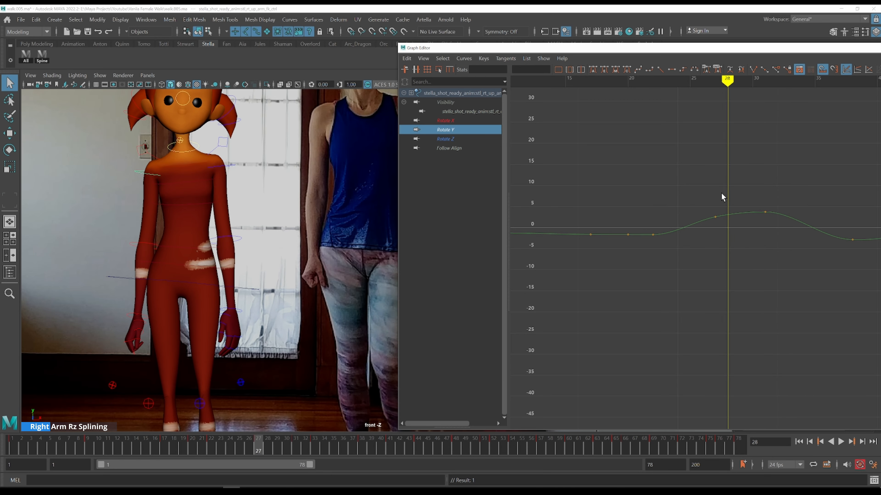
pyautogui.hotkey('alt', ',')
# Raise the upper arm's Rotate X key at frame 31 to about 7.3
pyautogui.click(451, 121)
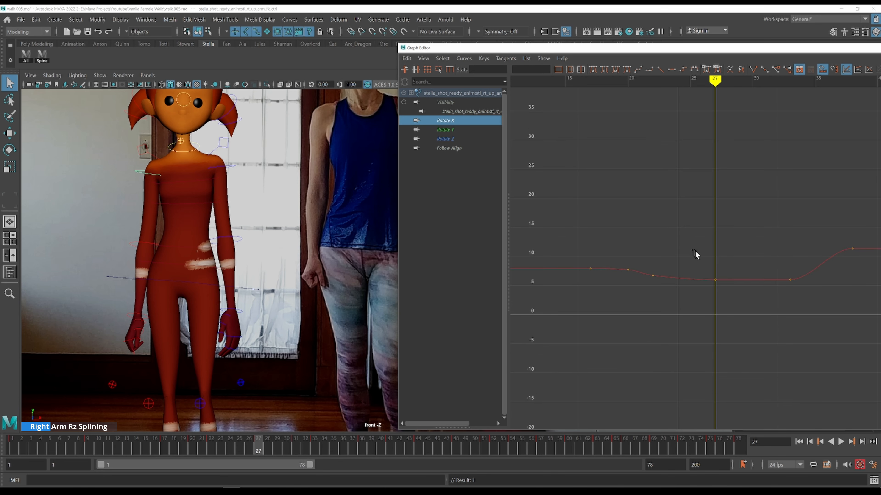
pyautogui.moveTo(693, 250); pyautogui.dragTo(742, 318)
pyautogui.keyDown('alt'); pyautogui.moveTo(737, 271); pyautogui.dragTo(742, 234, button='right'); pyautogui.keyUp('alt')
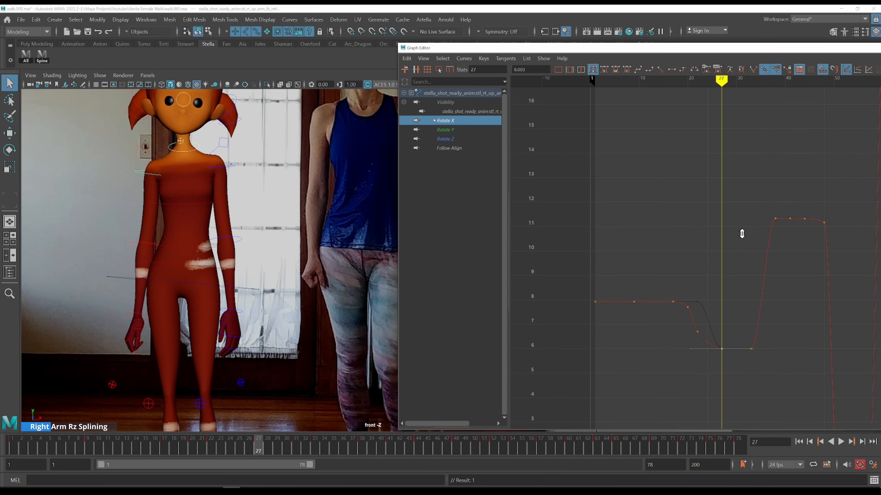
pyautogui.click(451, 130)
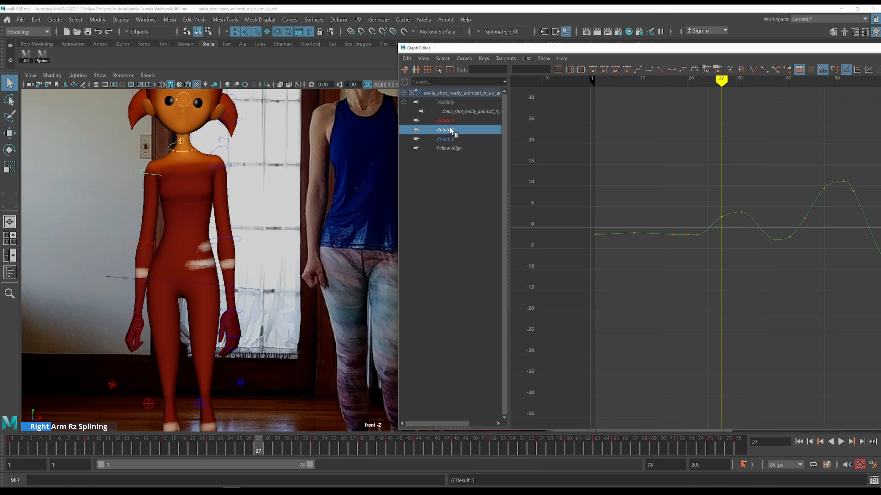
pyautogui.hotkey('alt', '.')
pyautogui.hotkey('alt', '.')
pyautogui.hotkey('alt', '.')
pyautogui.hotkey('alt', '.')
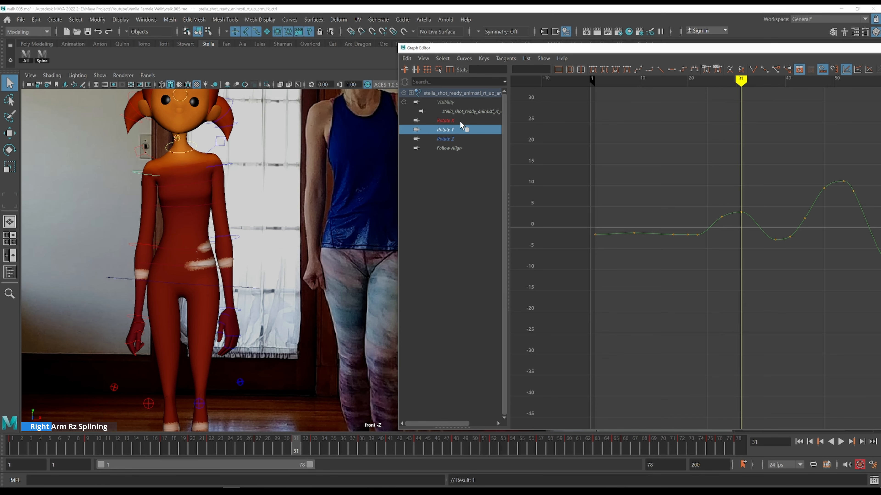
pyautogui.click(462, 121)
pyautogui.moveTo(731, 253); pyautogui.dragTo(759, 288)
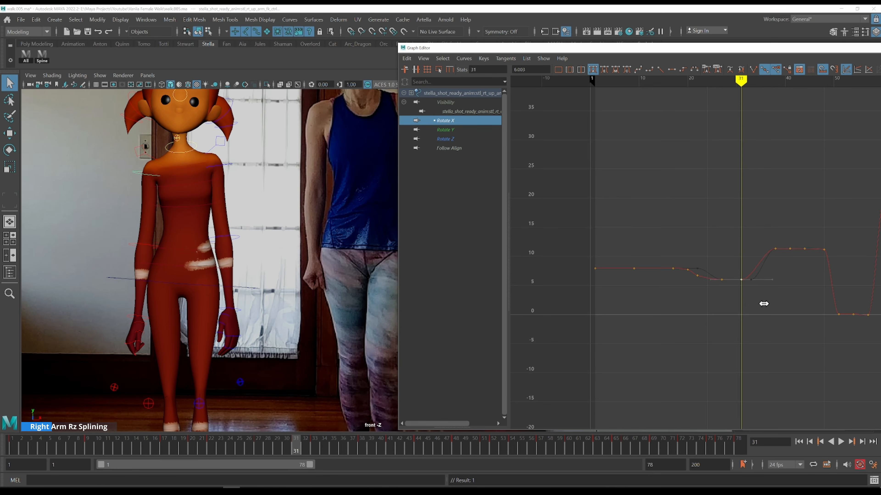
pyautogui.moveTo(763, 299)
pyautogui.mouseDown(button='middle')
pyautogui.moveTo(763, 289)
pyautogui.moveTo(759, 299)
pyautogui.mouseUp(button='middle')
pyautogui.click(672, 69)
pyautogui.press('k')
pyautogui.click(726, 263)
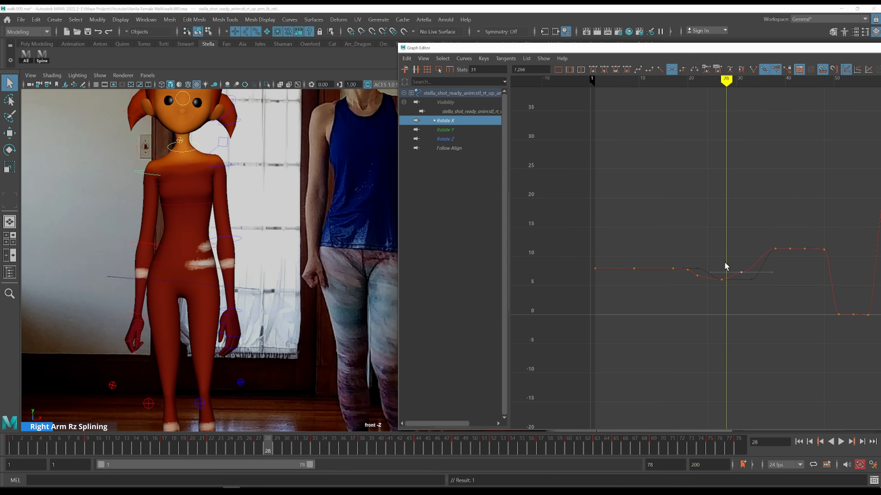
pyautogui.hotkey('alt', '.')
pyautogui.hotkey('alt', '.')
pyautogui.hotkey('alt', '.')
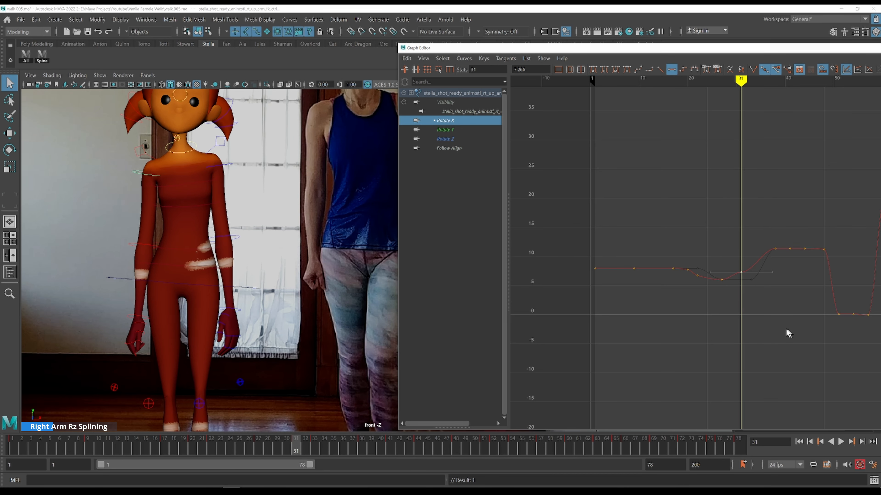
pyautogui.press('space')
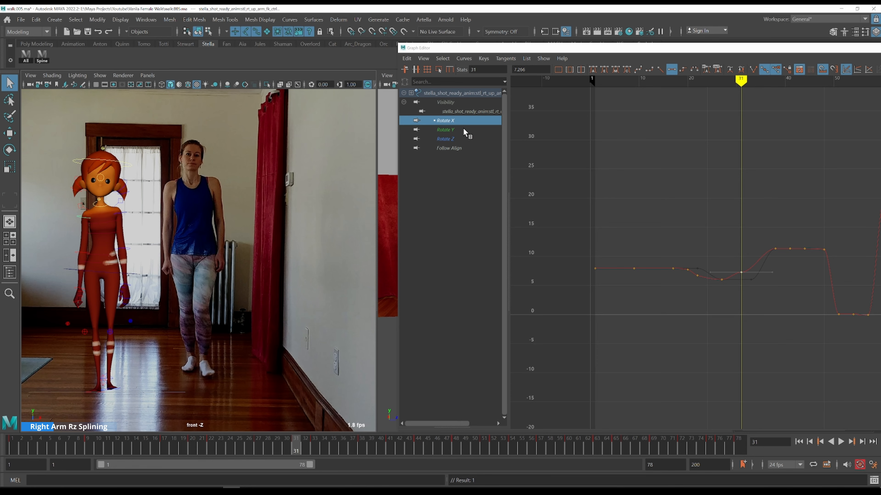
pyautogui.keyDown('shift'); pyautogui.click(464, 130); pyautogui.keyUp('shift')
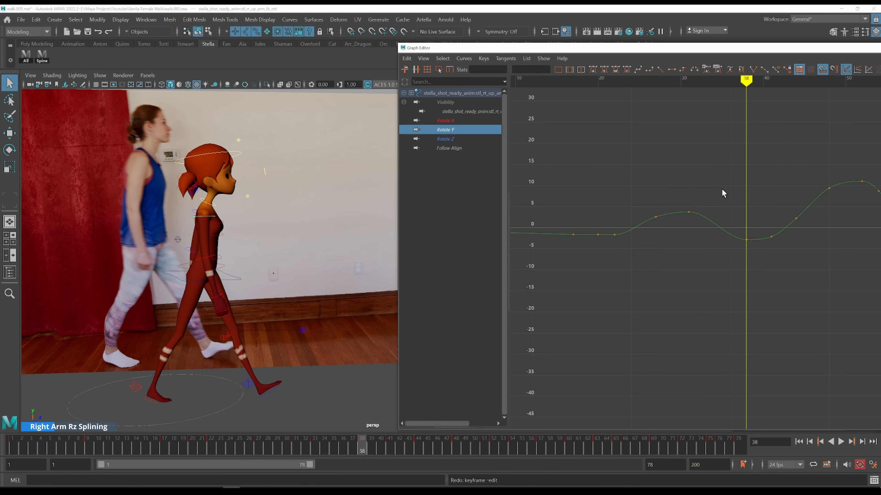
pyautogui.moveTo(722, 189); pyautogui.dragTo(759, 289)
pyautogui.moveTo(763, 145); pyautogui.dragTo(765, 197, button='middle')
pyautogui.hotkey('ctrl', 'z')
# Lower the upper arm's Rotate X key at frame 31 to about 3
pyautogui.click(464, 120)
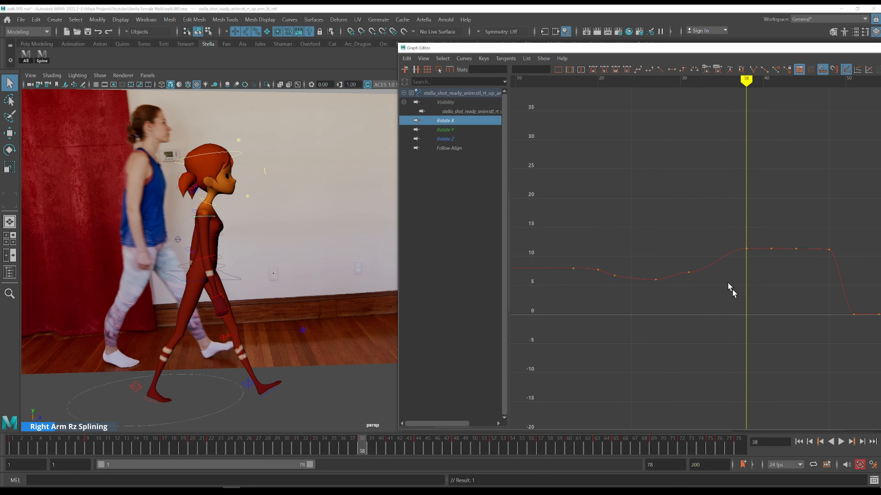
pyautogui.moveTo(708, 231); pyautogui.dragTo(757, 279)
pyautogui.moveTo(692, 267); pyautogui.dragTo(724, 330)
pyautogui.press('Delete')
pyautogui.click(703, 299)
pyautogui.press('k')
pyautogui.moveTo(655, 267); pyautogui.dragTo(533, 181)
pyautogui.click(478, 130)
pyautogui.moveTo(647, 187)
pyautogui.mouseDown()
pyautogui.moveTo(712, 225)
pyautogui.moveTo(709, 265)
pyautogui.mouseUp()
pyautogui.press('w')
pyautogui.click(475, 122)
pyautogui.moveTo(647, 249); pyautogui.dragTo(682, 302)
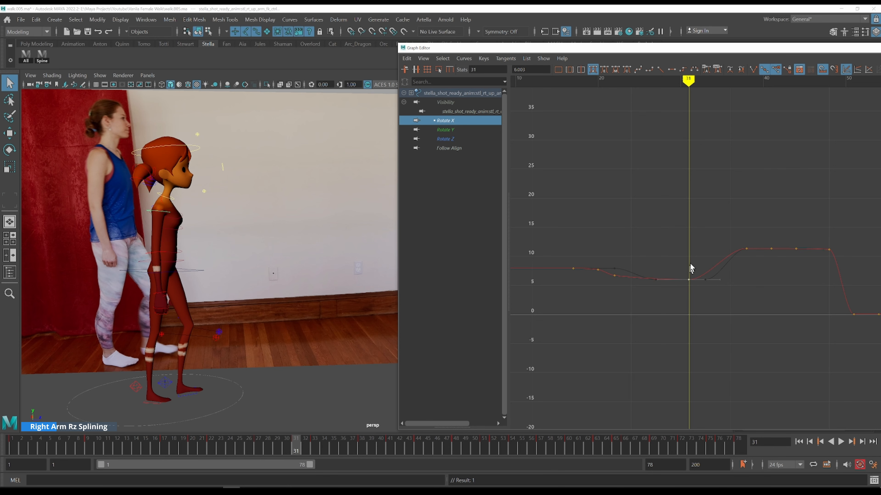
pyautogui.moveTo(691, 242); pyautogui.dragTo(692, 250, button='middle')
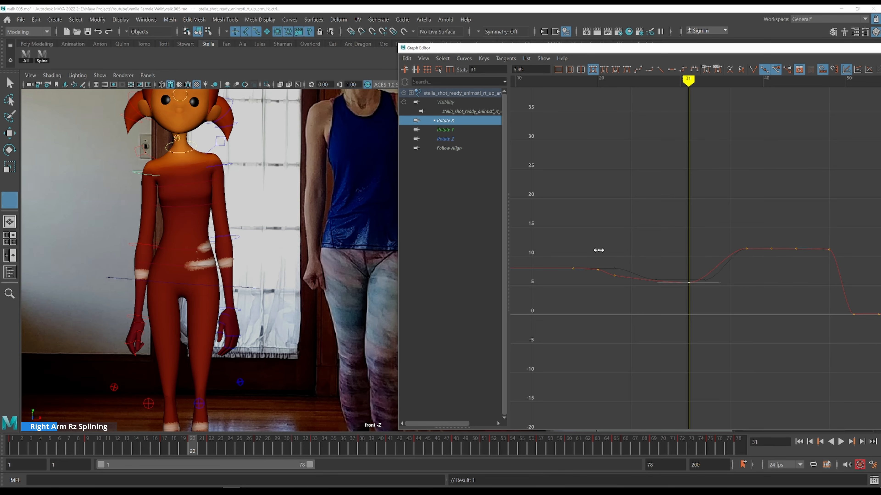
pyautogui.hotkey('alt', '.')
pyautogui.hotkey('alt', '.')
pyautogui.hotkey('alt', '.')
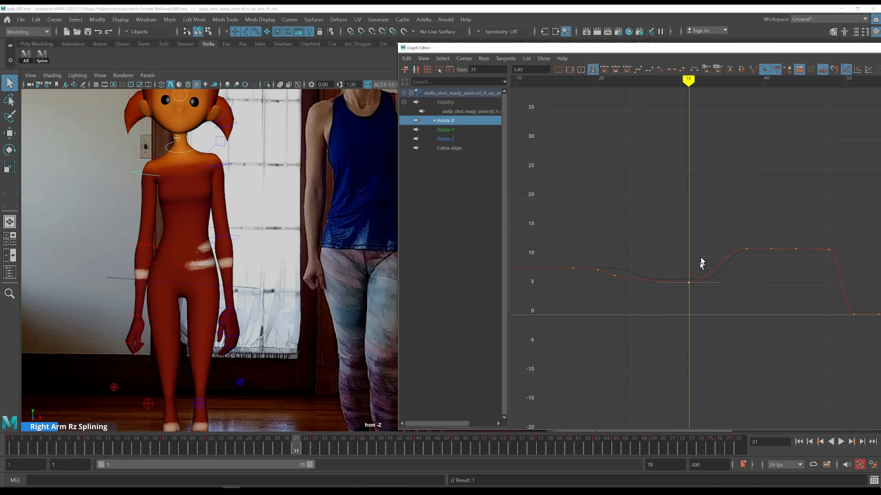
pyautogui.keyDown('shift'); pyautogui.moveTo(703, 240); pyautogui.dragTo(704, 252, button='middle'); pyautogui.keyUp('shift')
# Step through frames 29 to 38 to compare the arm's Rotate X motion with the front reference
pyautogui.press('k')
pyautogui.moveTo(616, 263); pyautogui.dragTo(615, 261)
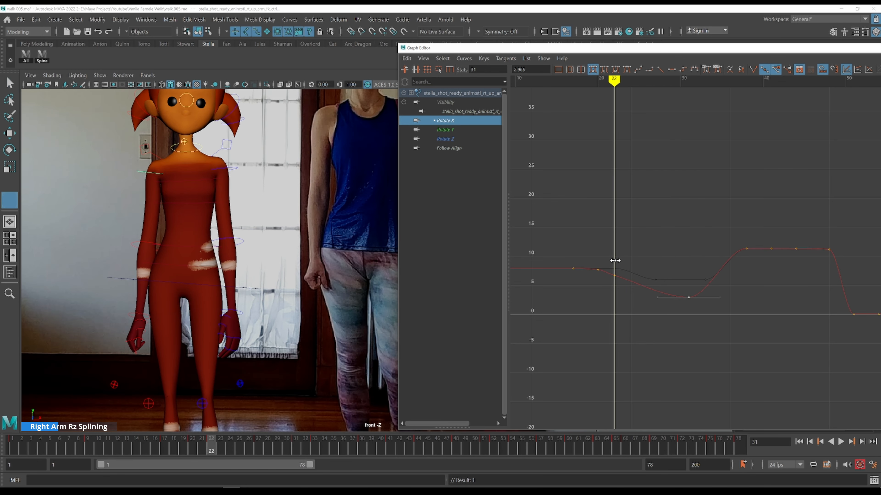
pyautogui.hotkey('alt', '.')
pyautogui.hotkey('alt', '.')
pyautogui.hotkey('alt', '.')
pyautogui.hotkey('alt', '.')
pyautogui.hotkey('alt', '.')
pyautogui.hotkey('alt', '.')
pyautogui.hotkey('alt', '.')
pyautogui.hotkey('alt', '.')
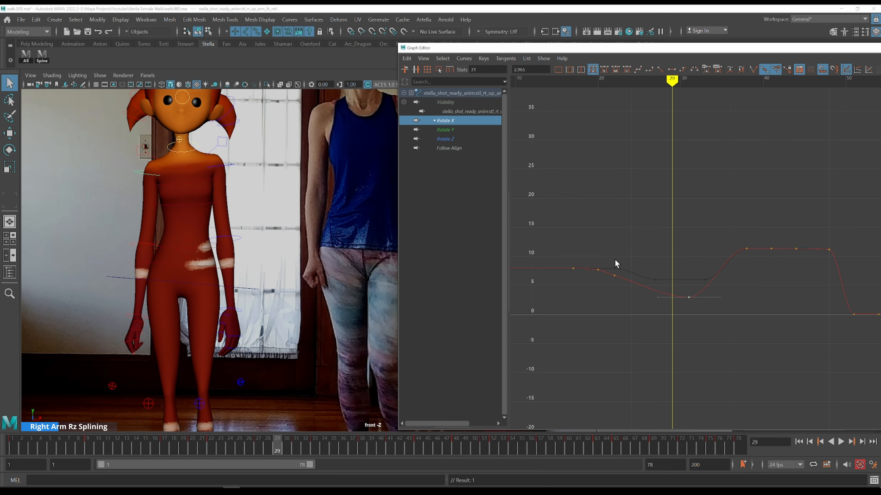
pyautogui.hotkey('alt', '.')
pyautogui.hotkey('alt', '.')
pyautogui.hotkey('alt', '.')
pyautogui.hotkey('alt', '.')
pyautogui.hotkey('alt', '.')
pyautogui.hotkey('alt', '.')
pyautogui.hotkey('alt', '.')
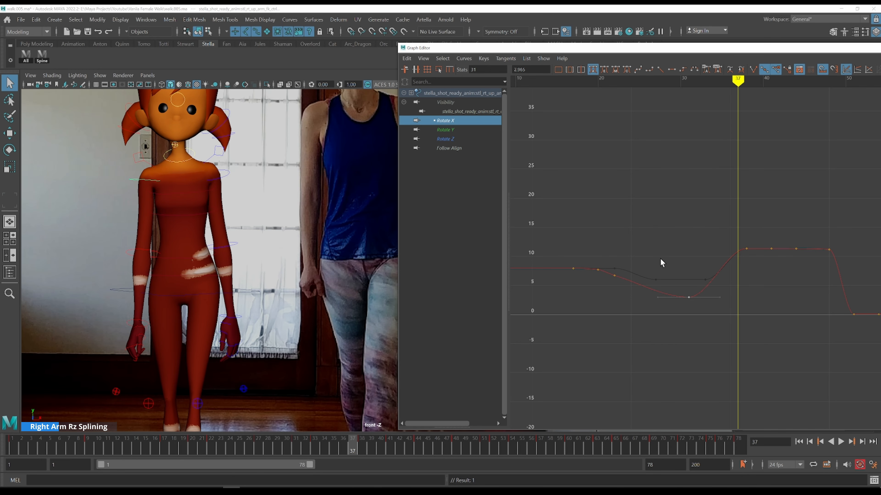
pyautogui.hotkey('alt', '.')
pyautogui.keyDown('alt'); pyautogui.moveTo(735, 230); pyautogui.dragTo(659, 208, button='middle'); pyautogui.keyUp('alt')
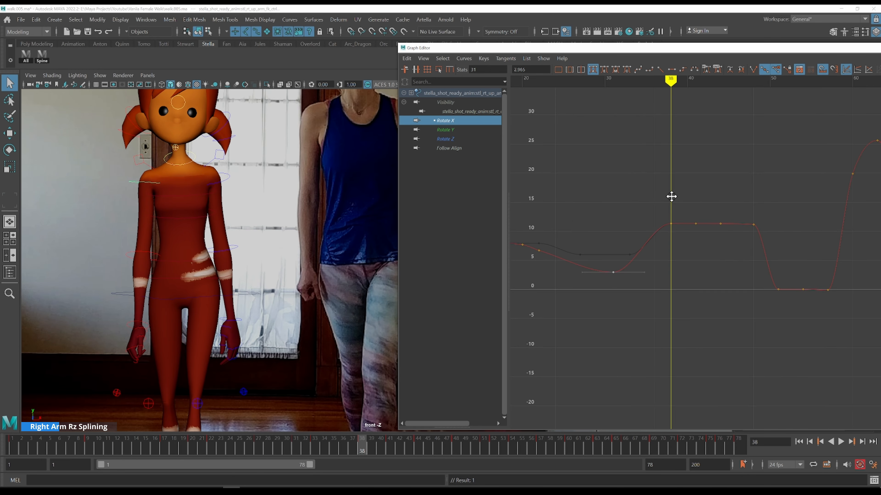
pyautogui.keyDown('alt'); pyautogui.moveTo(708, 183); pyautogui.dragTo(614, 207, button='middle'); pyautogui.keyUp('alt')
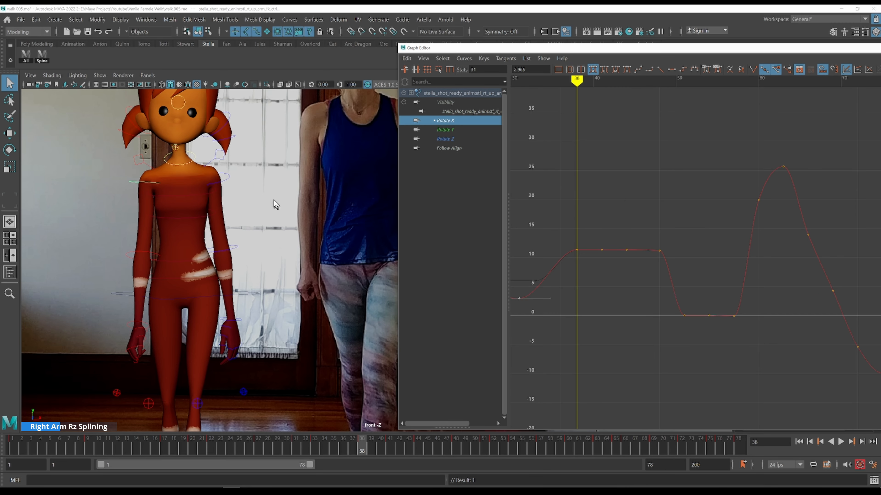
pyautogui.press('space')
pyautogui.press('space')
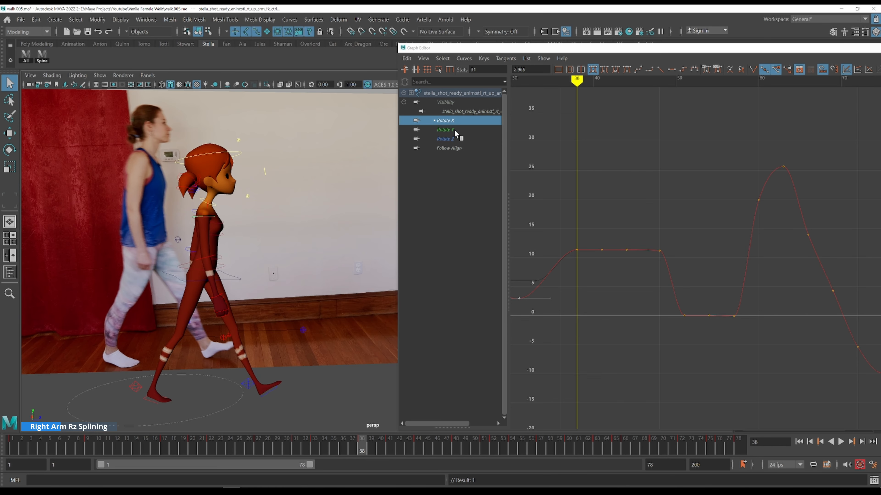
# Isolate the upper arm's Rotate Z curve and try nudging its key at frame 38
pyautogui.click(445, 129)
pyautogui.click(462, 139)
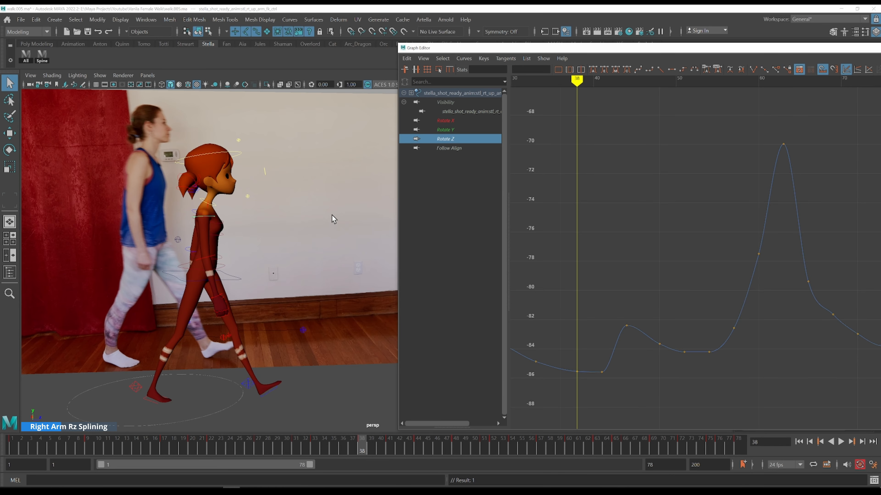
pyautogui.press('space')
pyautogui.press('space')
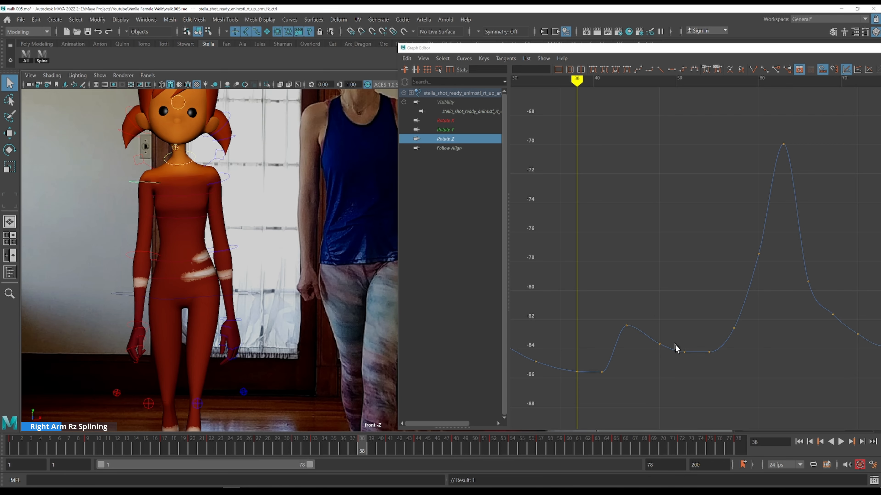
pyautogui.moveTo(560, 343); pyautogui.dragTo(585, 387)
pyautogui.moveTo(592, 279)
pyautogui.keyDown('shift'); pyautogui.mouseDown(button='middle')
pyautogui.moveTo(593, 293)
pyautogui.moveTo(596, 282)
pyautogui.mouseUp(button='middle'); pyautogui.keyUp('shift')
pyautogui.hotkey('ctrl', 'z')
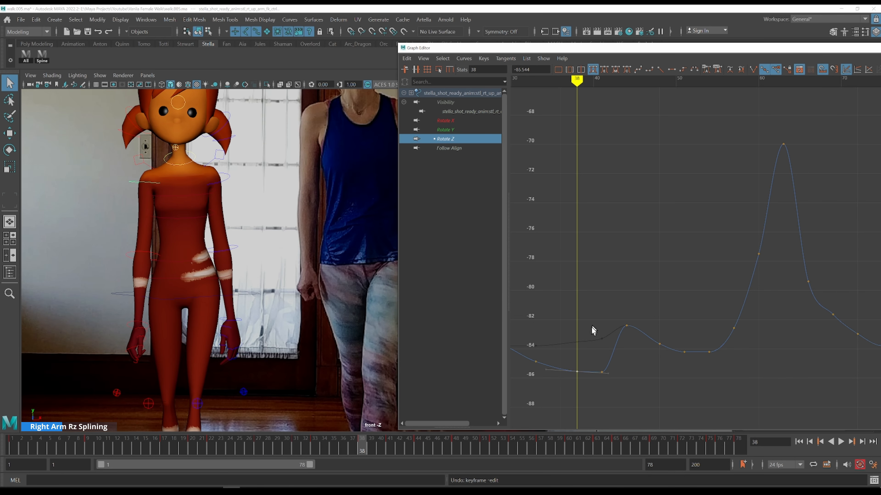
# Lower the upper arm's Rotate Z key at frame 44 to about -84.6
pyautogui.hotkey('alt', '.')
pyautogui.hotkey('alt', '.')
pyautogui.hotkey('alt', '.')
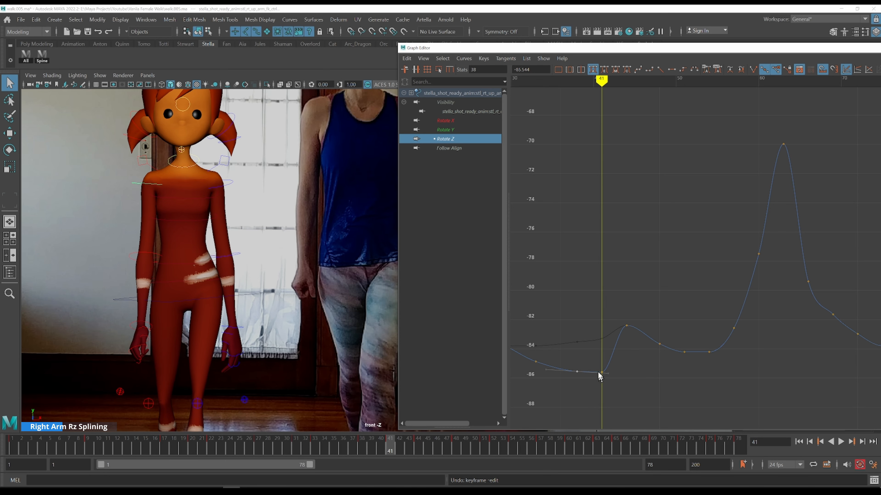
pyautogui.hotkey('alt', '.')
pyautogui.hotkey('alt', '.')
pyautogui.hotkey('alt', '.')
pyautogui.hotkey('alt', '.')
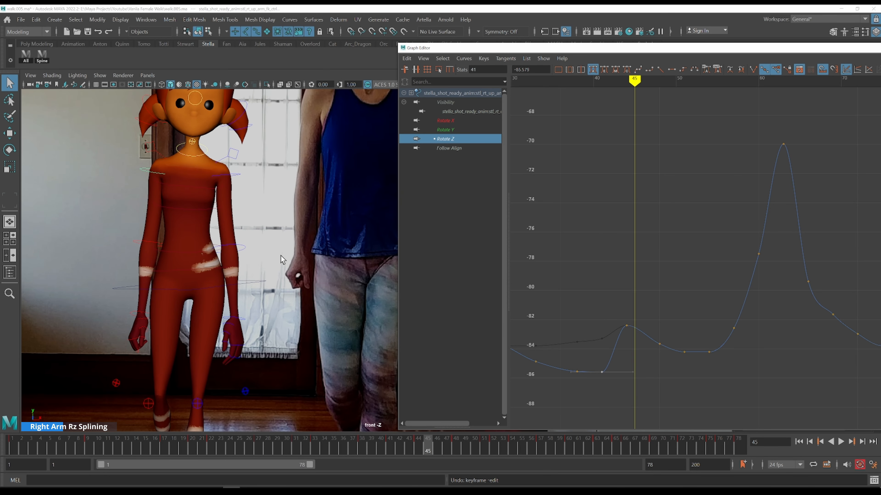
pyautogui.moveTo(595, 299); pyautogui.dragTo(642, 342)
pyautogui.press('w')
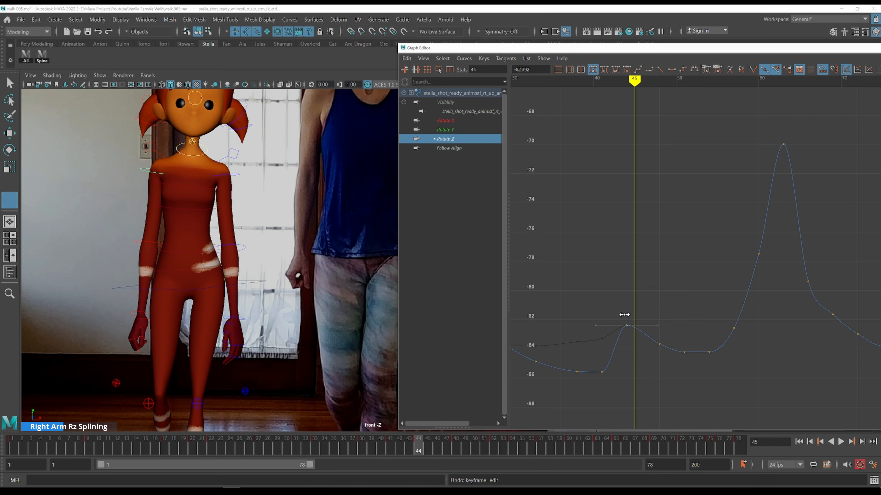
pyautogui.hotkey('alt', ',')
pyautogui.press('q')
pyautogui.hotkey('alt', ',')
pyautogui.hotkey('alt', ',')
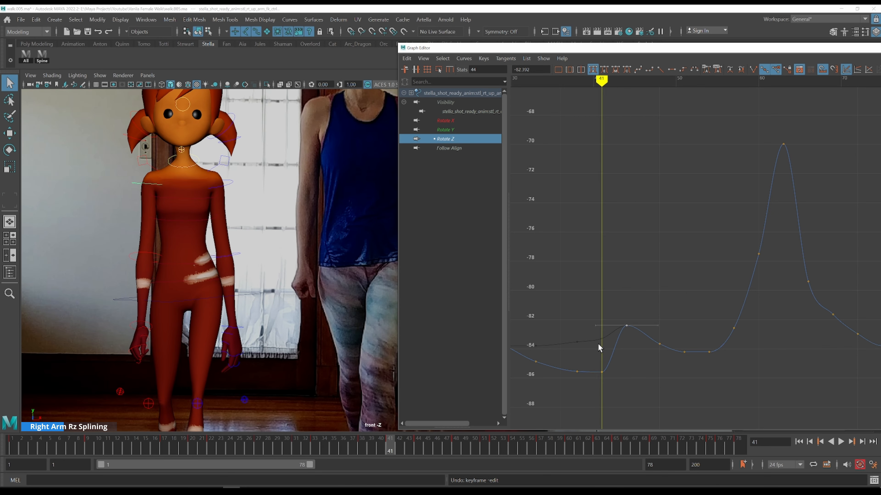
pyautogui.hotkey('alt', '.')
pyautogui.hotkey('alt', '.')
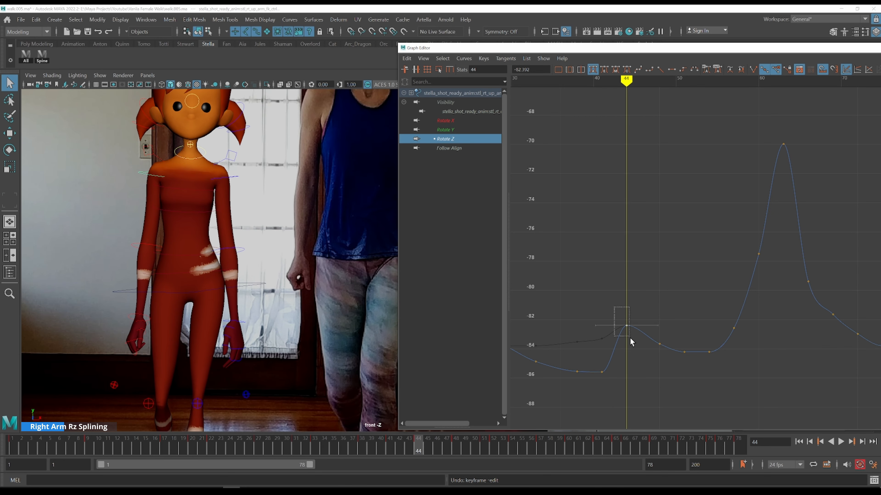
pyautogui.press('a')
pyautogui.keyDown('shift'); pyautogui.moveTo(649, 305); pyautogui.dragTo(649, 320, button='middle'); pyautogui.keyUp('shift')
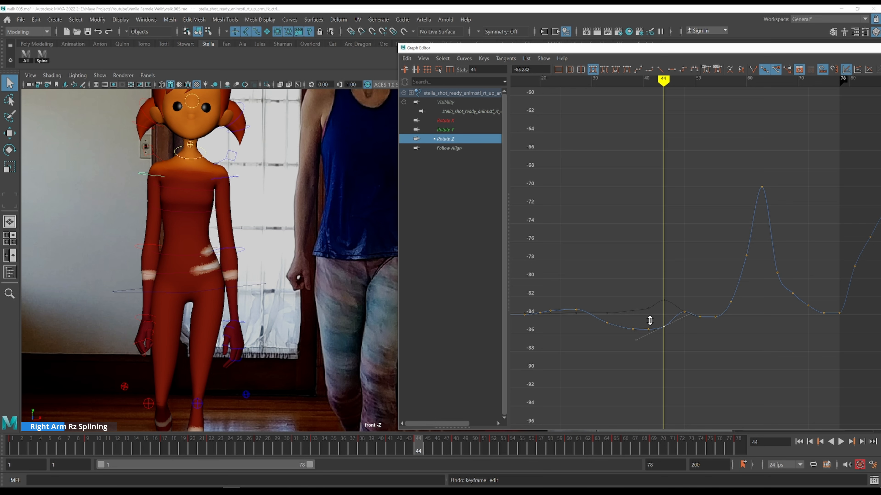
pyautogui.hotkey('alt', ',')
pyautogui.hotkey('alt', ',')
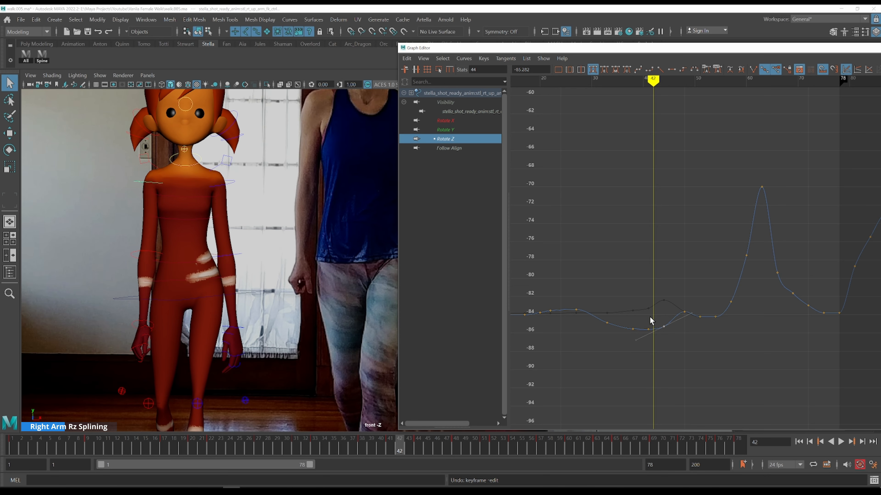
pyautogui.hotkey('alt', '.')
pyautogui.keyDown('shift'); pyautogui.moveTo(692, 374); pyautogui.dragTo(688, 365, button='middle'); pyautogui.keyUp('shift')
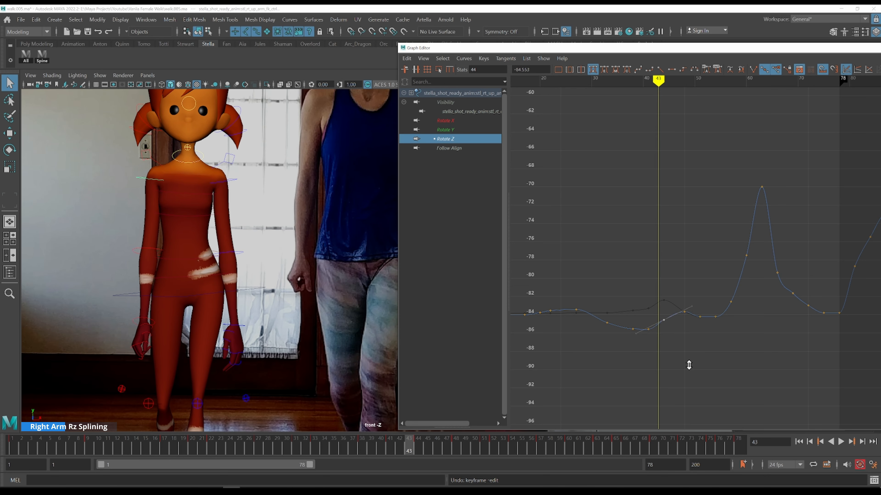
# Select the upper arm's Rotate Y key at frame 54 and step through frames 47 to 54 against the reference
pyautogui.hotkey('alt', '.')
pyautogui.hotkey('alt', '.')
pyautogui.hotkey('alt', '.')
pyautogui.hotkey('alt', '.')
pyautogui.hotkey('alt', '.')
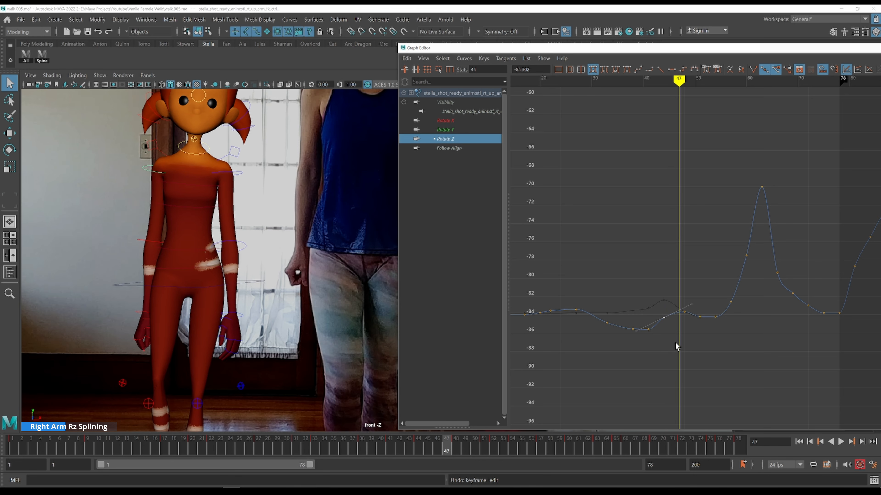
pyautogui.press('Up')
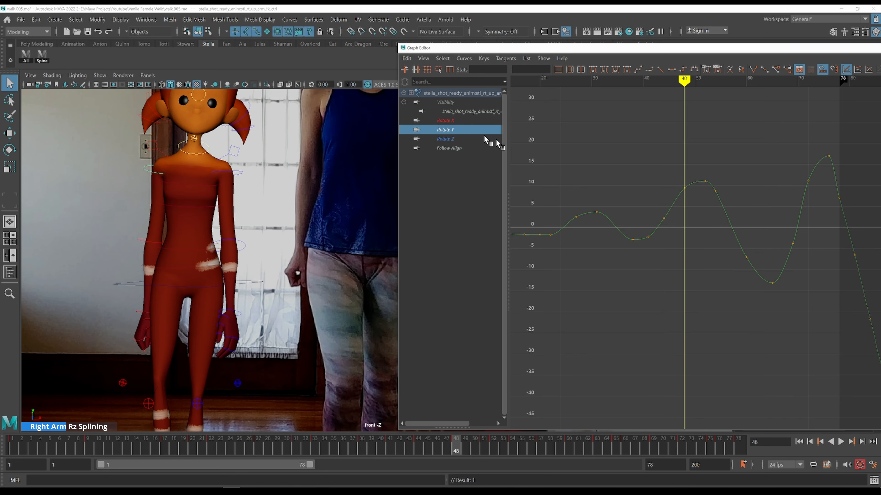
pyautogui.click(716, 192)
pyautogui.hotkey('alt', '.')
pyautogui.hotkey('alt', '.')
pyautogui.hotkey('alt', '.')
pyautogui.hotkey('alt', ',')
pyautogui.hotkey('alt', ',')
pyautogui.hotkey('alt', '.')
pyautogui.hotkey('alt', '.')
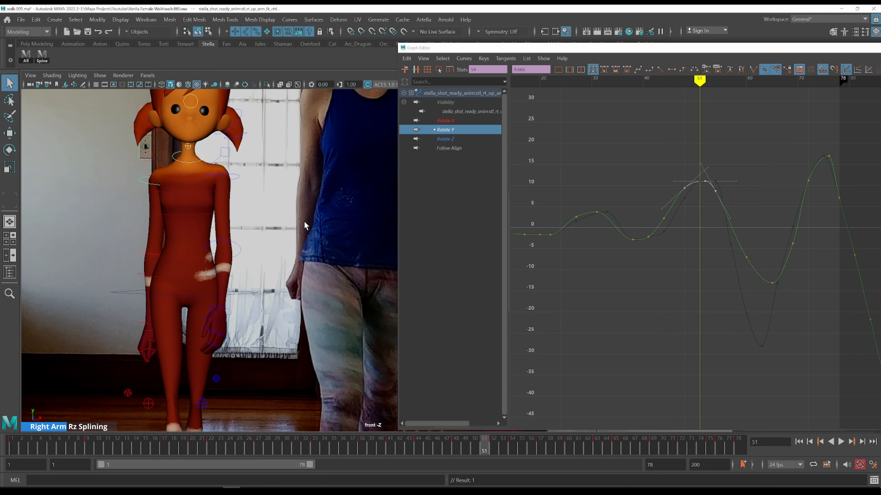
pyautogui.hotkey('alt', '.')
pyautogui.hotkey('alt', '.')
pyautogui.hotkey('alt', ',')
pyautogui.hotkey('alt', '.')
pyautogui.hotkey('alt', '.')
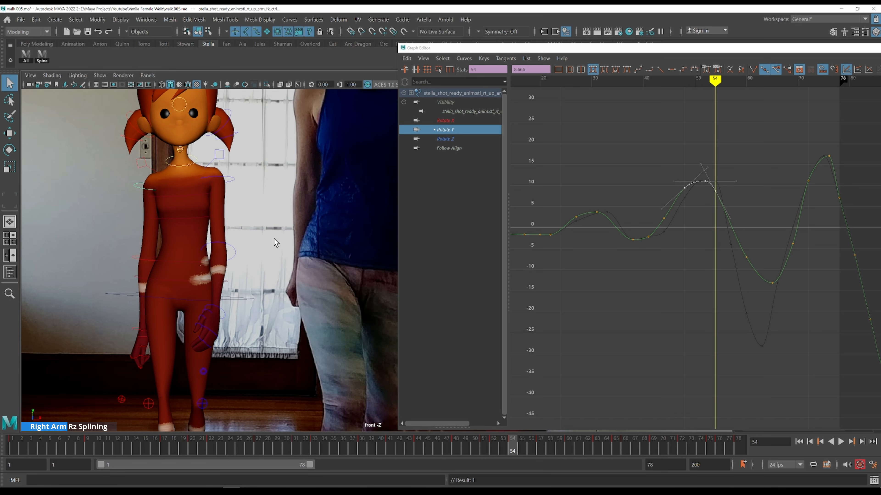
# Step through frames 52 to 54 to compare the arm's pose with the front reference
pyautogui.hotkey('alt', ',')
pyautogui.hotkey('alt', ',')
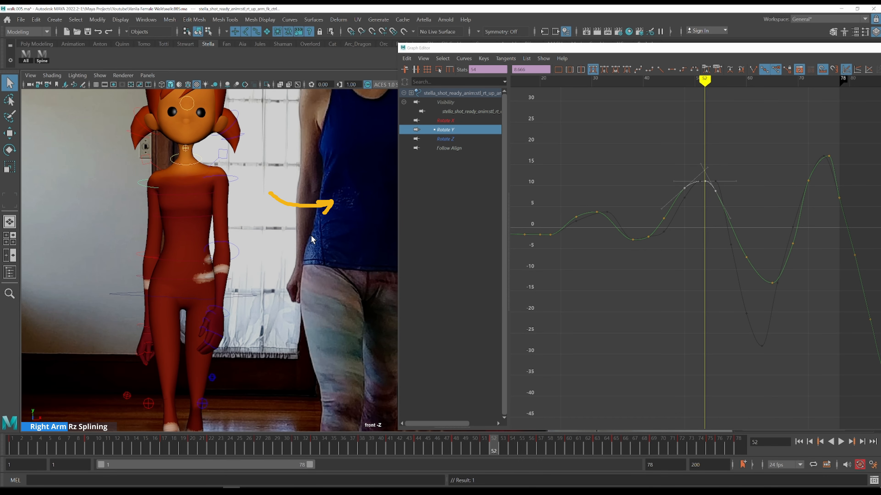
pyautogui.hotkey('alt', '.')
pyautogui.hotkey('alt', '.')
pyautogui.hotkey('alt', ',')
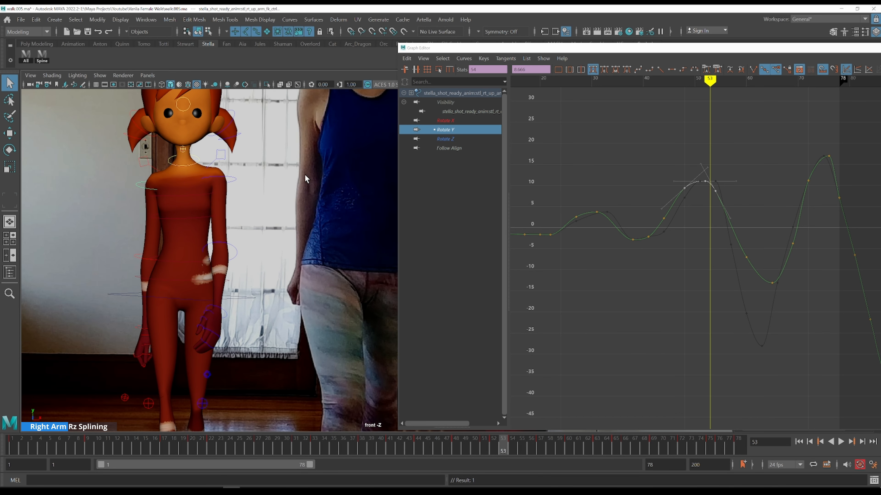
pyautogui.hotkey('alt', ',')
# Add the upper arm's Rotate Z curve to the view and raise its key at frame 46 to about -83.7
pyautogui.keyDown('shift'); pyautogui.click(450, 138); pyautogui.keyUp('shift')
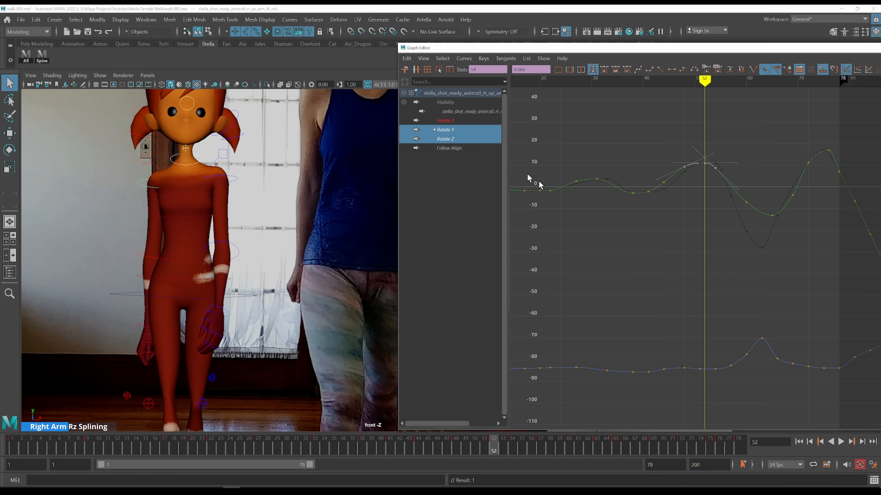
pyautogui.moveTo(672, 363); pyautogui.dragTo(711, 406)
pyautogui.press('f')
pyautogui.scroll(-5, 694, 372)
pyautogui.keyDown('shift'); pyautogui.scroll(-4, 748, 335); pyautogui.keyUp('shift')
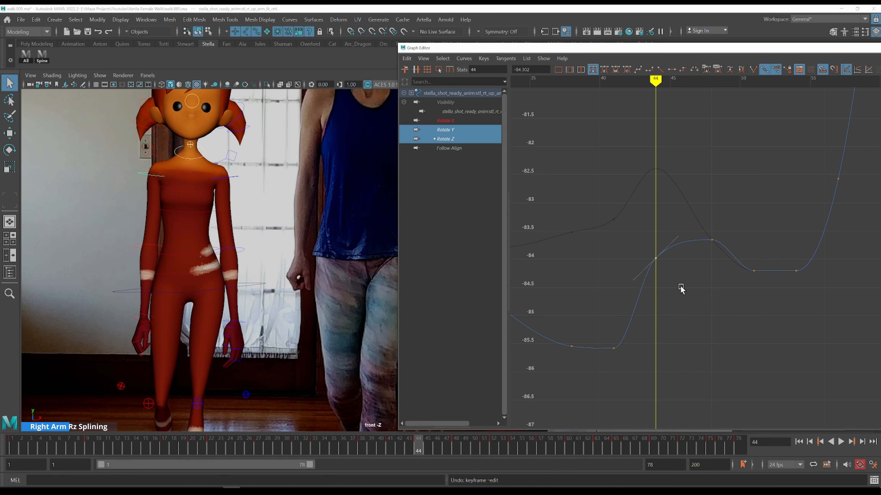
pyautogui.hotkey('alt', '.')
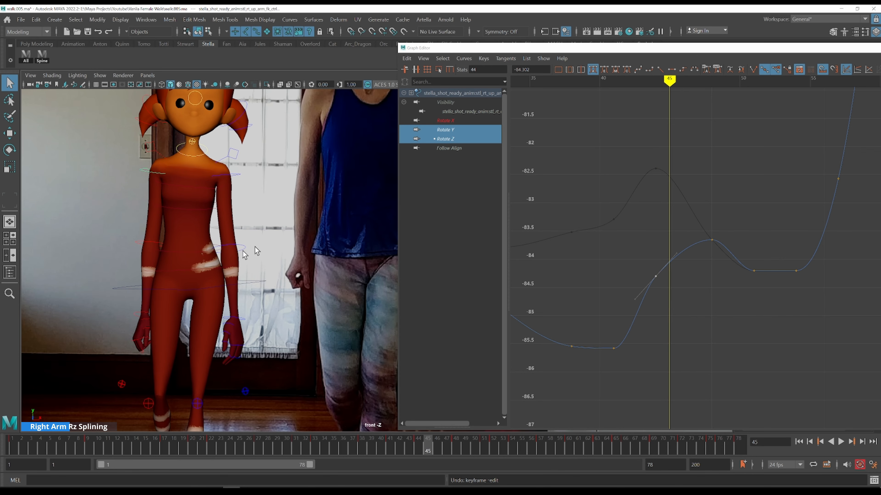
pyautogui.press('space')
pyautogui.press('space')
pyautogui.keyDown('alt'); pyautogui.moveTo(350, 246); pyautogui.dragTo(253, 193); pyautogui.keyUp('alt')
pyautogui.hotkey('alt', '.')
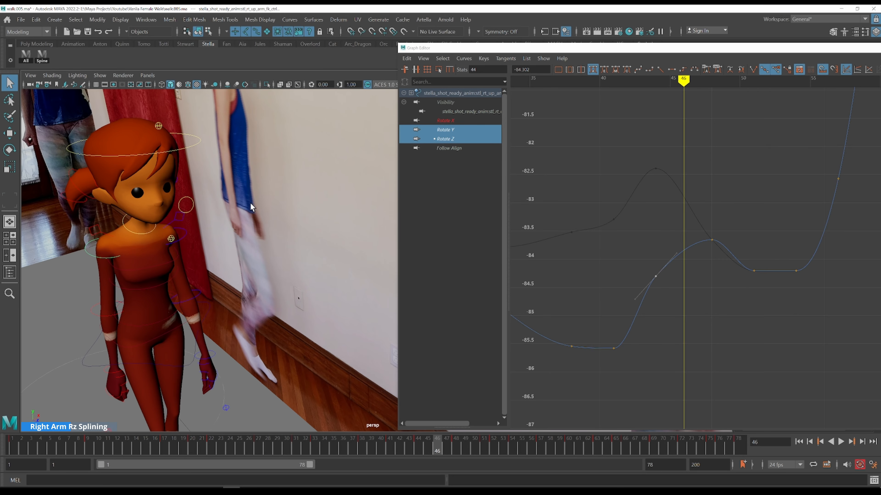
pyautogui.moveTo(697, 226); pyautogui.dragTo(726, 259)
pyautogui.keyDown('shift'); pyautogui.moveTo(731, 269); pyautogui.dragTo(705, 269, button='middle'); pyautogui.keyUp('shift')
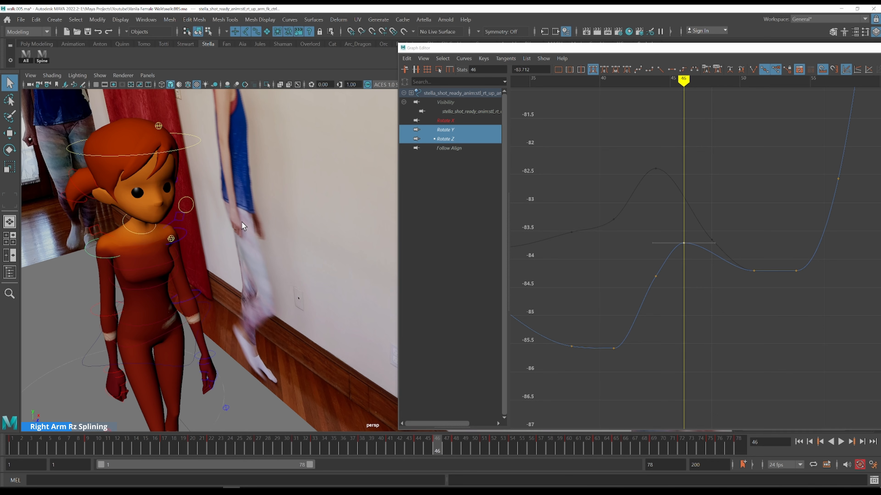
# Lower the upper arm's Rotate Z key at frame 54 to about -85.2
pyautogui.press('space')
pyautogui.keyDown('alt'); pyautogui.moveTo(217, 199); pyautogui.dragTo(326, 215, button='right'); pyautogui.keyUp('alt')
pyautogui.hotkey('alt', '.')
pyautogui.hotkey('alt', '.')
pyautogui.hotkey('alt', '.')
pyautogui.hotkey('alt', '.')
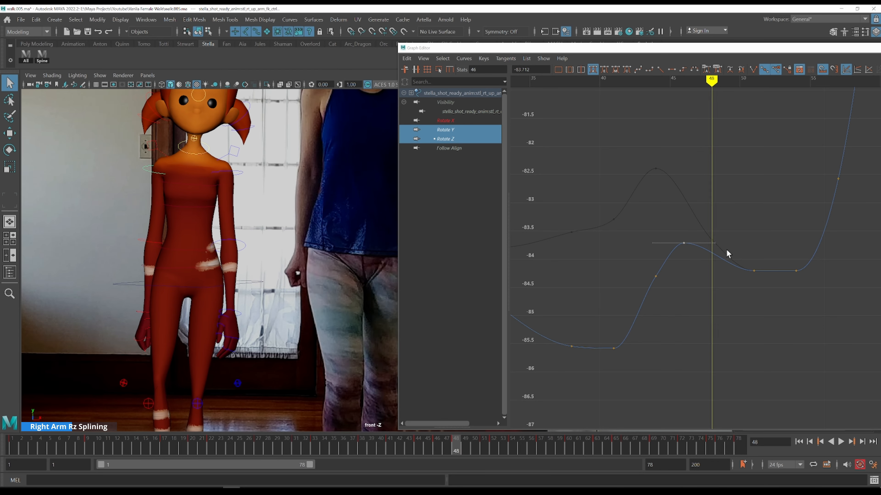
pyautogui.hotkey('alt', '.')
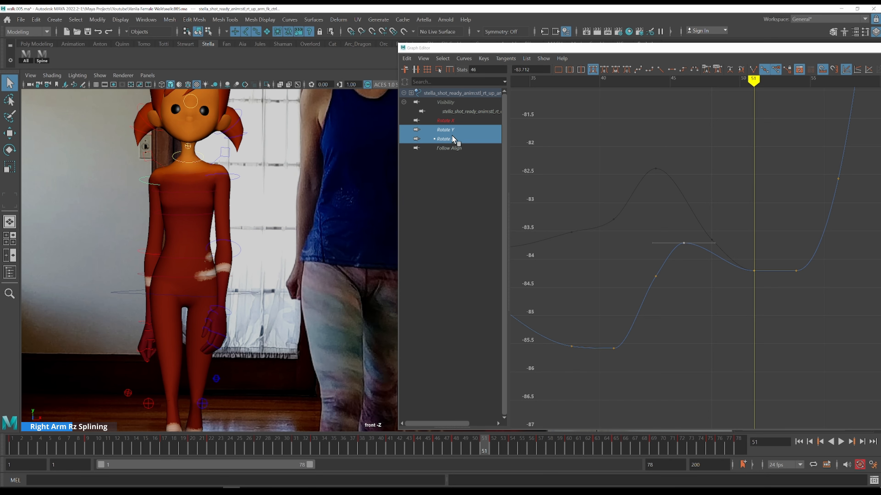
pyautogui.hotkey('alt', '.')
pyautogui.hotkey('alt', '.')
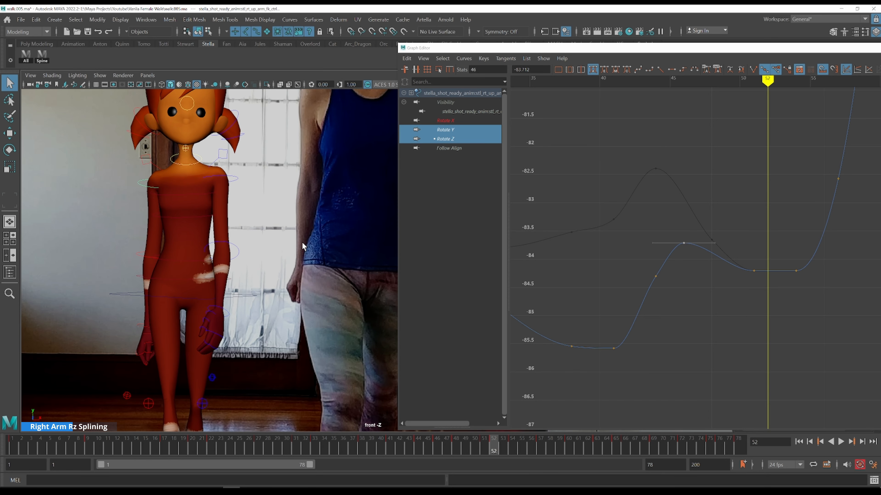
pyautogui.hotkey('alt', '.')
pyautogui.moveTo(784, 244); pyautogui.dragTo(820, 316)
pyautogui.moveTo(815, 256); pyautogui.dragTo(817, 315, button='middle')
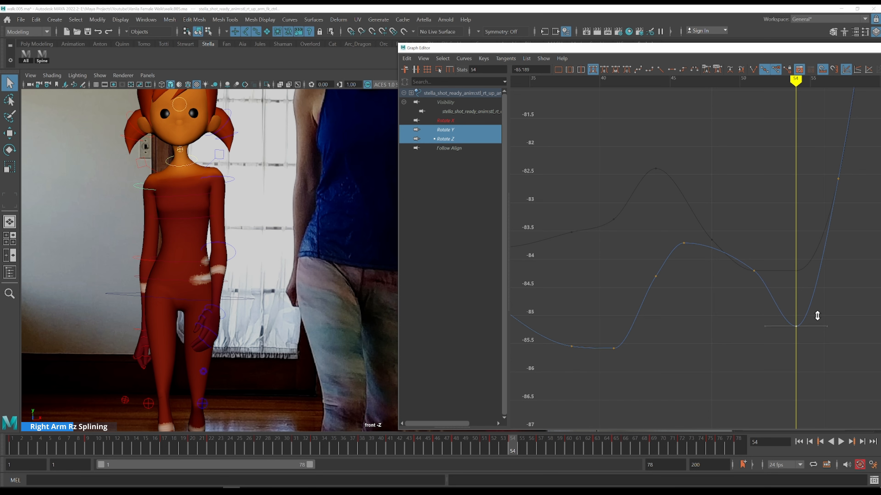
# Lower the Rotate Z key at frame 51 to about -84.7
pyautogui.press('k')
pyautogui.moveTo(693, 230); pyautogui.dragTo(690, 230)
pyautogui.hotkey('alt', '.')
pyautogui.hotkey('alt', '.')
pyautogui.hotkey('alt', '.')
pyautogui.hotkey('alt', '.')
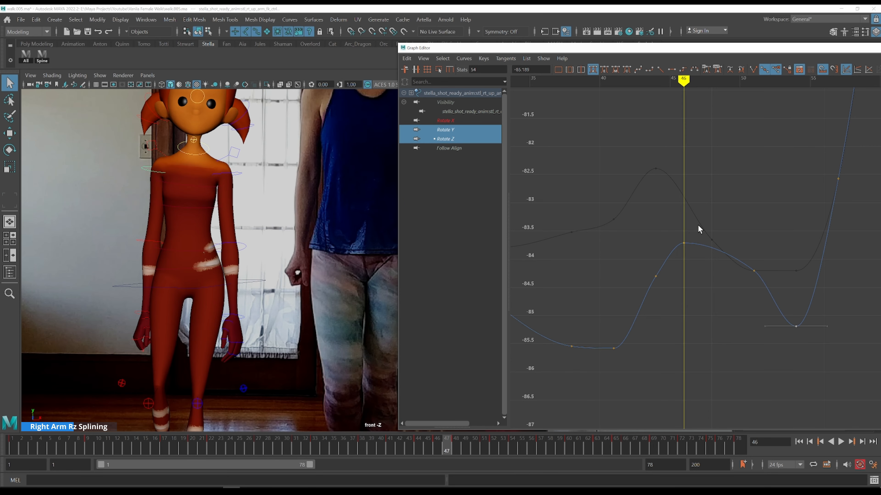
pyautogui.moveTo(780, 250); pyautogui.dragTo(727, 299)
pyautogui.moveTo(783, 247); pyautogui.dragTo(772, 274, button='middle')
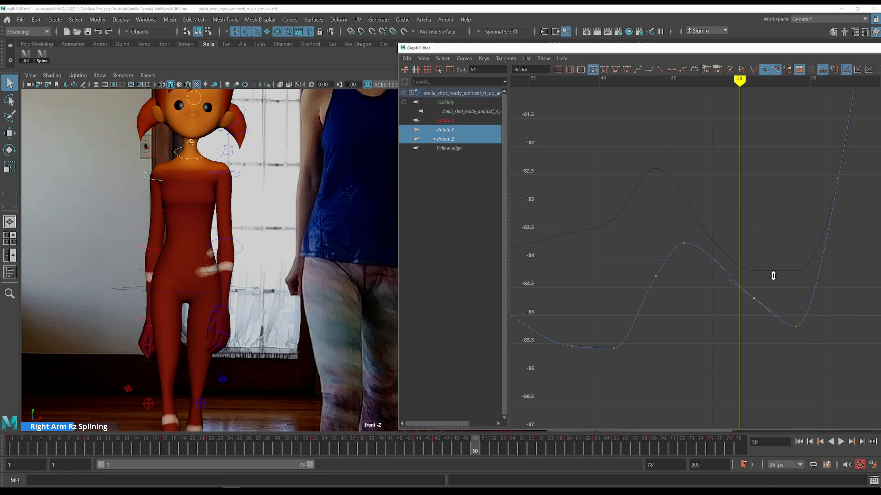
# Lower the Rotate Z key at frame 57 slightly
pyautogui.press('k')
pyautogui.moveTo(668, 232); pyautogui.dragTo(669, 231)
pyautogui.hotkey('alt', '.')
pyautogui.hotkey('alt', '.')
pyautogui.hotkey('alt', '.')
pyautogui.hotkey('alt', '.')
pyautogui.hotkey('alt', '.')
pyautogui.hotkey('alt', '.')
pyautogui.hotkey('alt', '.')
pyautogui.hotkey('alt', '.')
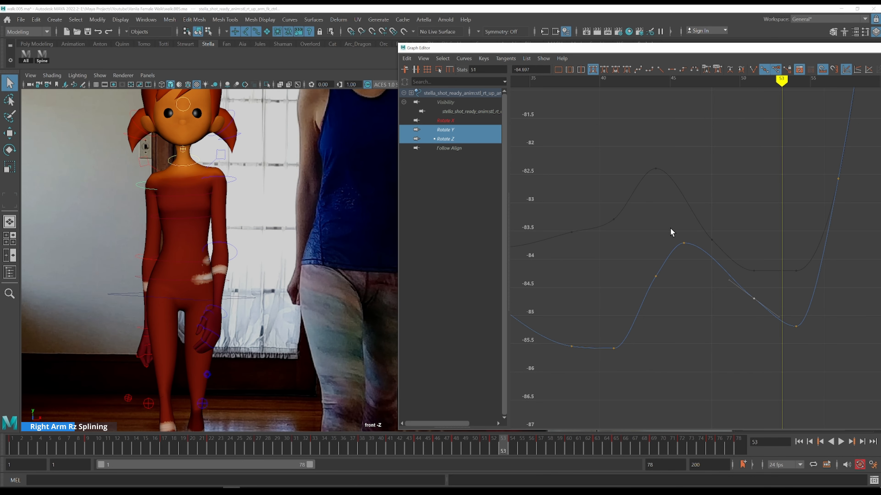
pyautogui.hotkey('alt', '.')
pyautogui.hotkey('alt', '.')
pyautogui.press('f')
pyautogui.hotkey('alt', '.')
pyautogui.hotkey('alt', '.')
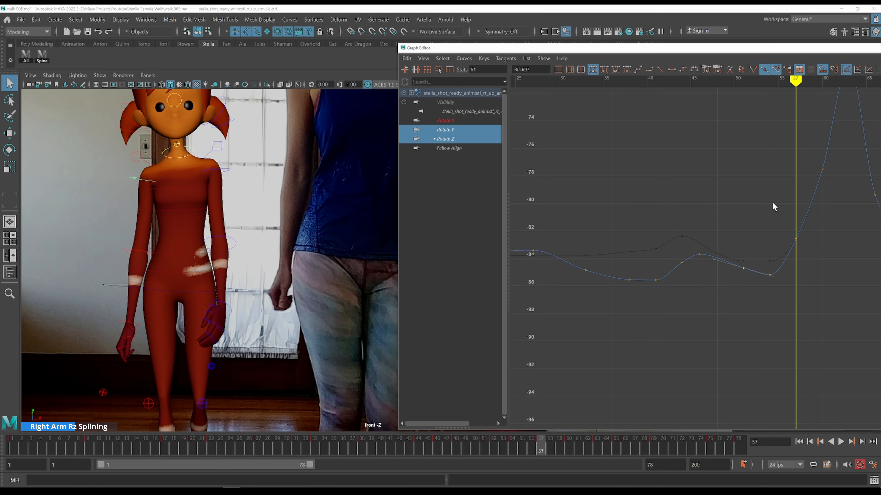
pyautogui.keyDown('alt'); pyautogui.moveTo(773, 206); pyautogui.dragTo(599, 248, button='middle'); pyautogui.keyUp('alt')
pyautogui.moveTo(599, 257); pyautogui.dragTo(638, 302)
pyautogui.keyDown('shift'); pyautogui.moveTo(641, 299); pyautogui.dragTo(638, 305, button='middle'); pyautogui.keyUp('shift')
pyautogui.press('k')
pyautogui.click(602, 293)
# Step through frames 57 to 65 to compare the arm's Rotate Z peak with the front reference
pyautogui.hotkey('alt', '.')
pyautogui.hotkey('alt', '.')
pyautogui.hotkey('alt', '.')
pyautogui.hotkey('alt', '.')
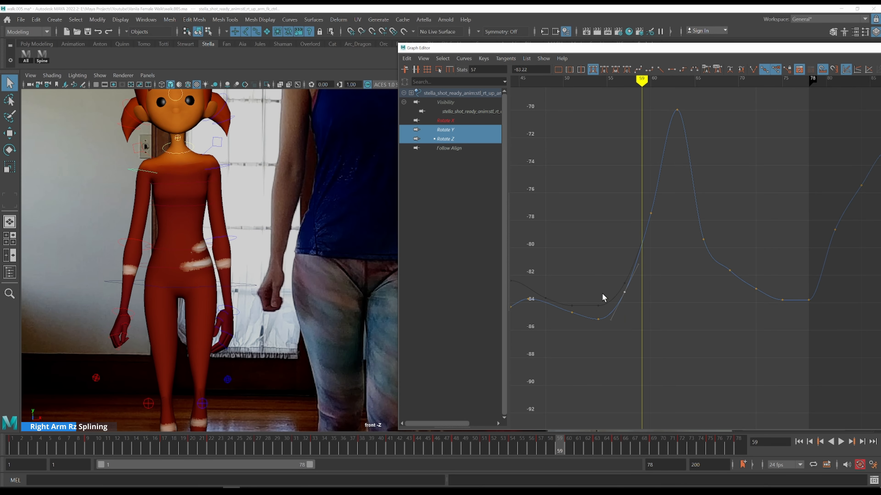
pyautogui.hotkey('alt', '.')
pyautogui.hotkey('alt', '.')
pyautogui.hotkey('alt', '.')
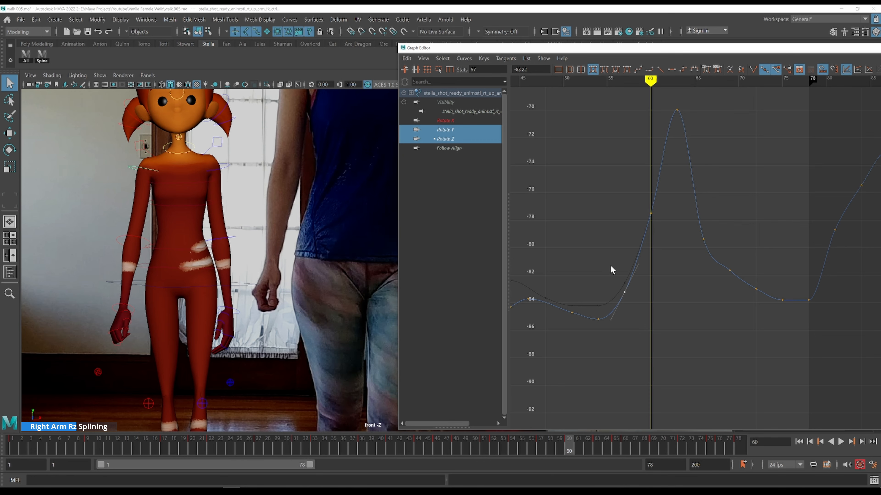
pyautogui.hotkey('alt', '.')
pyautogui.hotkey('alt', '.')
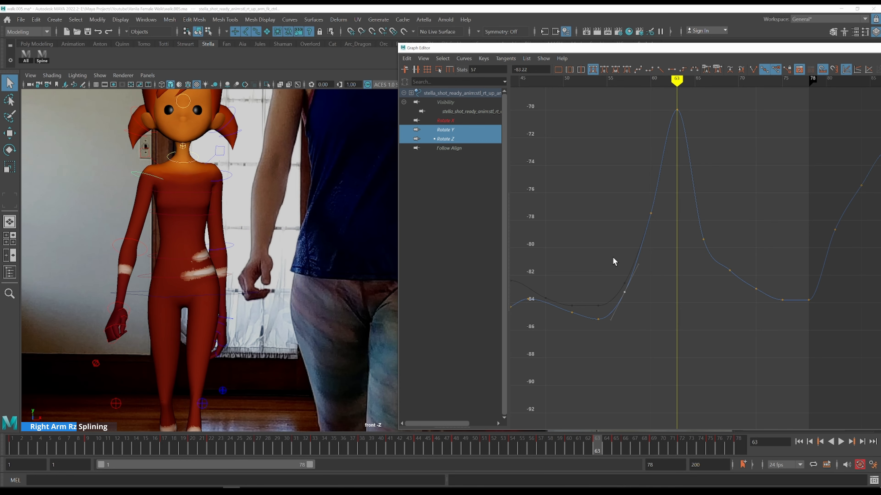
pyautogui.keyDown('alt'); pyautogui.moveTo(637, 181); pyautogui.dragTo(606, 236, button='middle'); pyautogui.keyUp('alt')
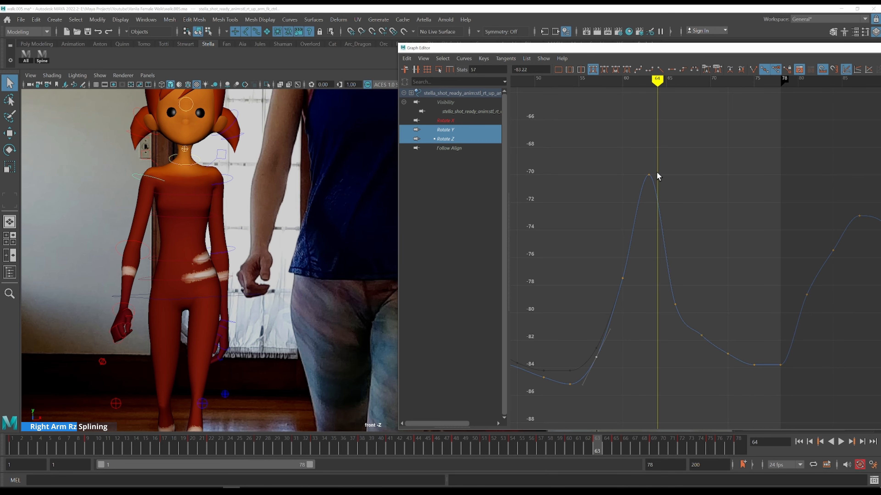
pyautogui.keyDown('alt'); pyautogui.moveTo(360, 190); pyautogui.dragTo(301, 190, button='right'); pyautogui.keyUp('alt')
pyautogui.keyDown('alt'); pyautogui.moveTo(304, 190); pyautogui.dragTo(241, 185, button='middle'); pyautogui.keyUp('alt')
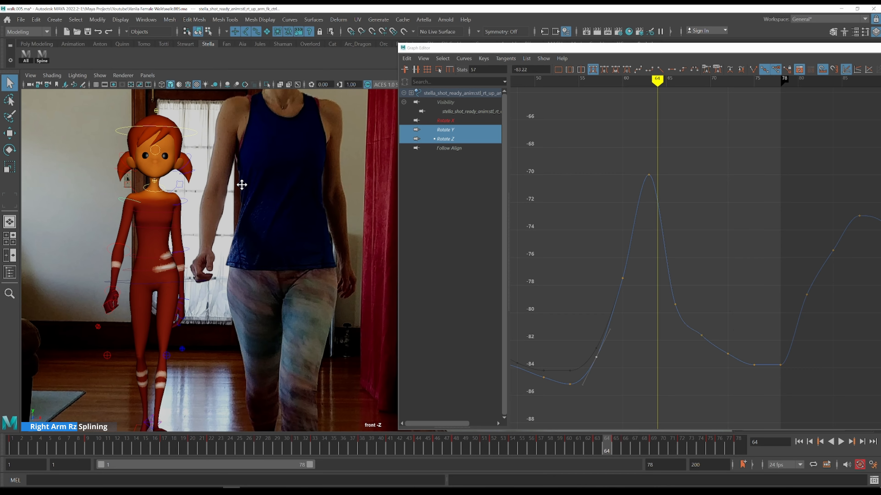
pyautogui.press('k')
pyautogui.moveTo(631, 204); pyautogui.dragTo(614, 205)
pyautogui.hotkey('alt', '.')
pyautogui.hotkey('alt', '.')
pyautogui.hotkey('alt', '.')
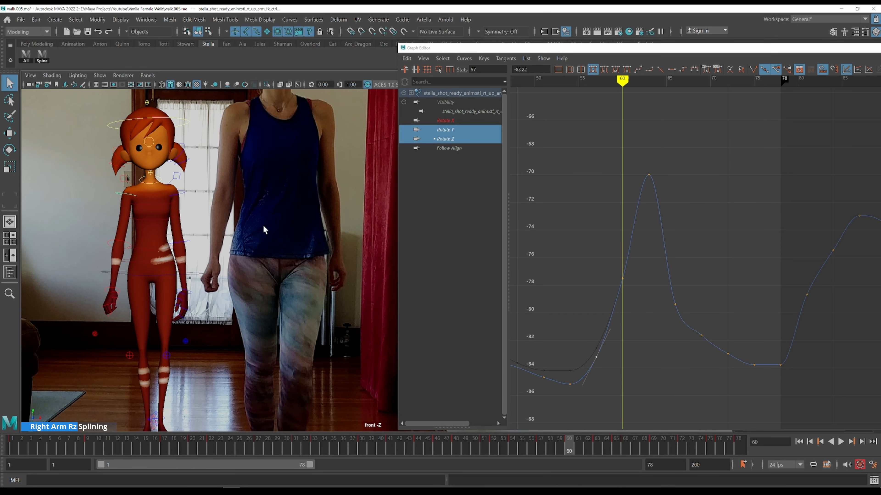
pyautogui.hotkey('alt', '.')
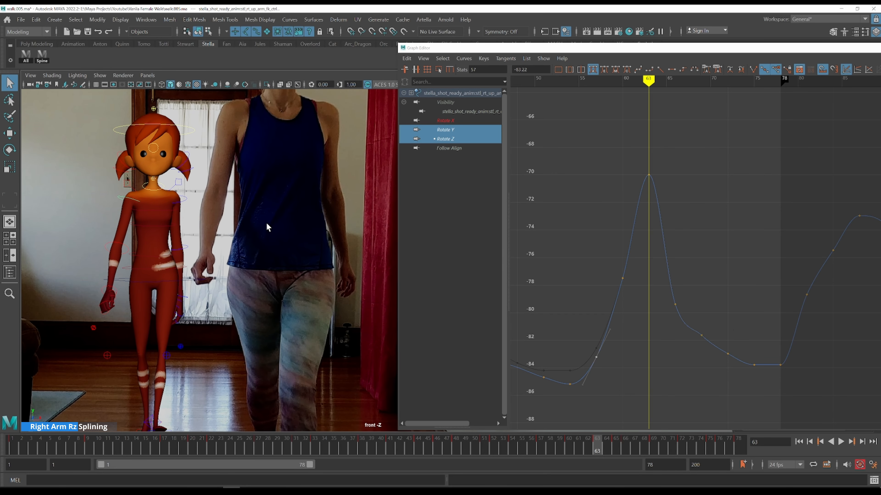
pyautogui.hotkey('alt', '.')
pyautogui.hotkey('alt', ',')
pyautogui.hotkey('alt', '.')
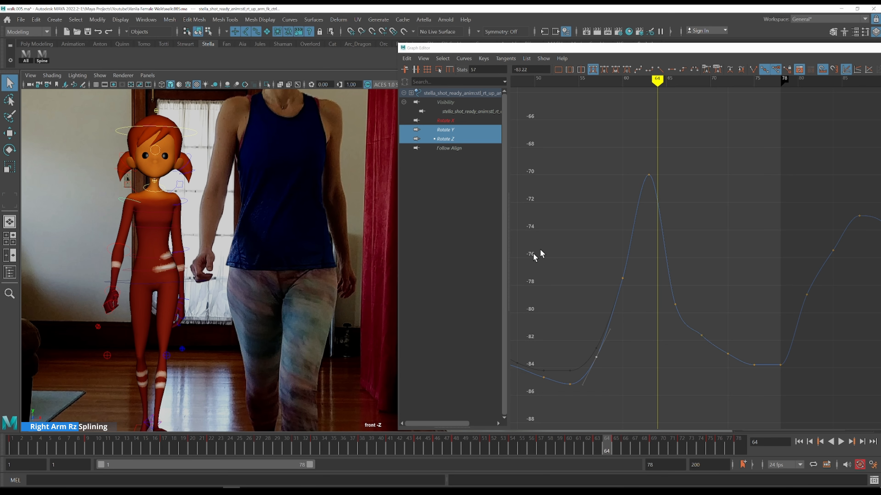
pyautogui.hotkey('alt', '.')
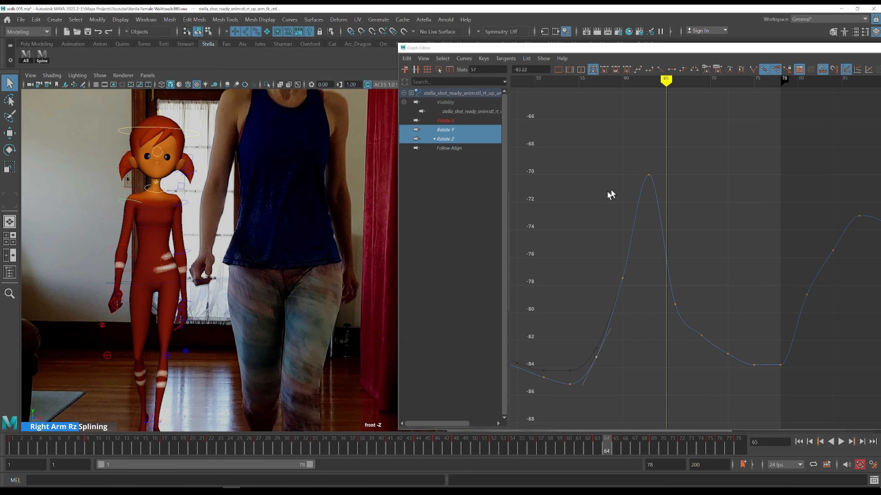
pyautogui.hotkey('alt', ',')
# Lower the Rotate Z peak key at frame 64 to about -74.5 and the key at frame 60 to about -78
pyautogui.moveTo(639, 148); pyautogui.dragTo(699, 222)
pyautogui.keyDown('shift'); pyautogui.moveTo(704, 219); pyautogui.dragTo(694, 215, button='middle'); pyautogui.keyUp('shift')
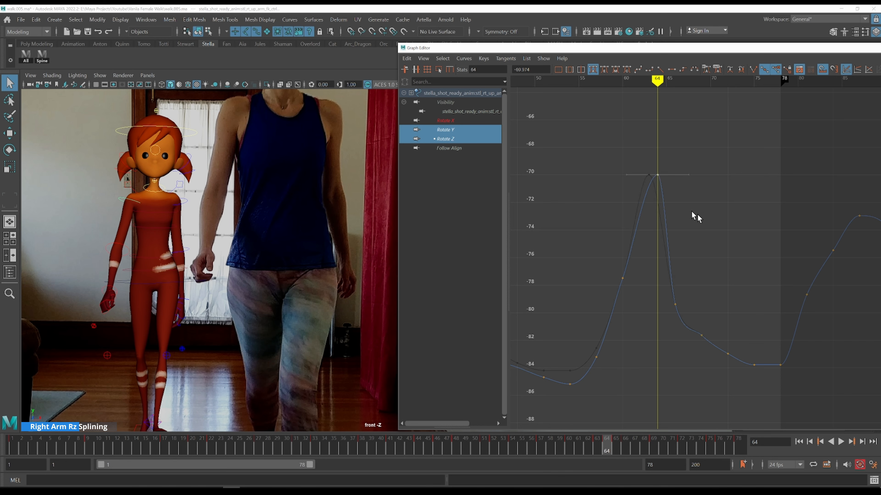
pyautogui.press('k')
pyautogui.click(578, 284)
pyautogui.hotkey('alt', '.')
pyautogui.hotkey('alt', '.')
pyautogui.hotkey('alt', '.')
pyautogui.hotkey('alt', '.')
pyautogui.hotkey('alt', '.')
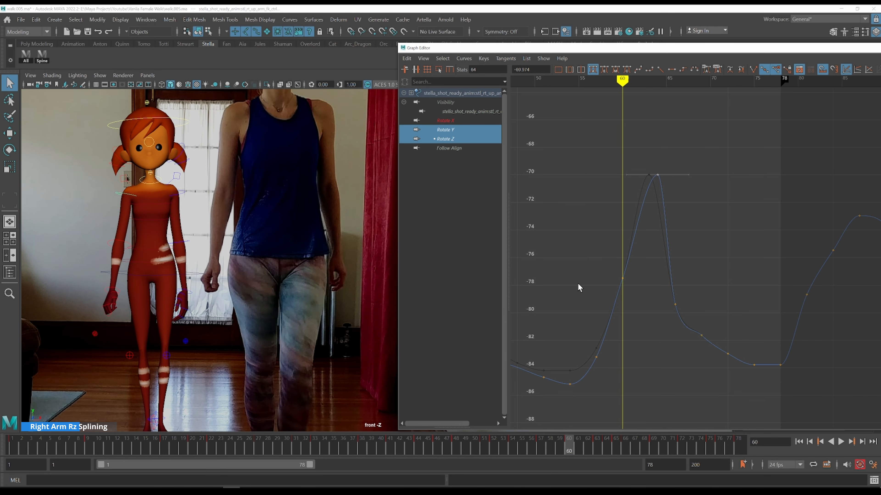
pyautogui.hotkey('alt', '.')
pyautogui.hotkey('alt', '.')
pyautogui.hotkey('alt', '.')
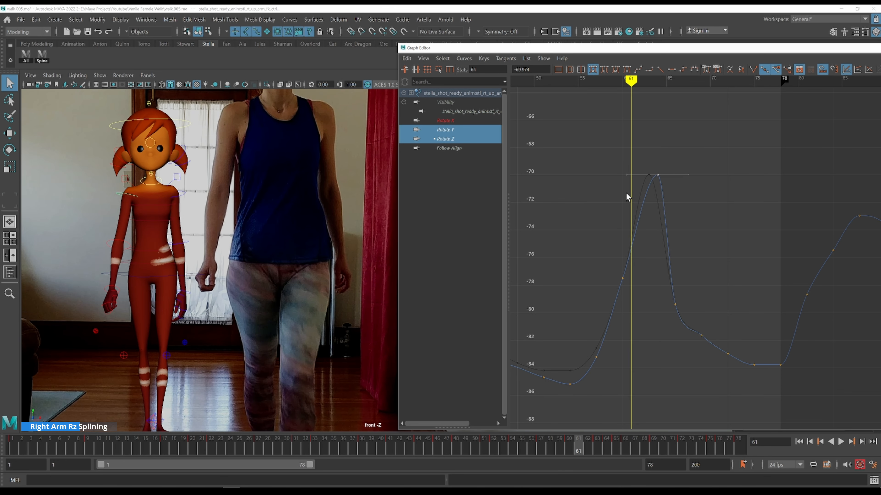
pyautogui.hotkey('alt', '.')
pyautogui.keyDown('shift'); pyautogui.moveTo(675, 212); pyautogui.dragTo(672, 273, button='middle'); pyautogui.keyUp('shift')
pyautogui.click(623, 278)
pyautogui.keyDown('shift'); pyautogui.moveTo(629, 301); pyautogui.dragTo(631, 311, button='middle'); pyautogui.keyUp('shift')
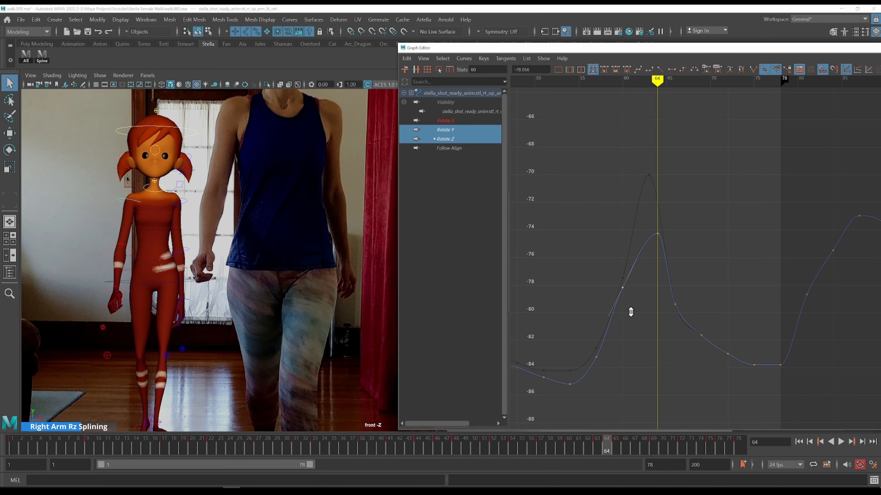
pyautogui.press('k')
pyautogui.moveTo(577, 334); pyautogui.dragTo(578, 338)
pyautogui.hotkey('alt', '.')
pyautogui.hotkey('alt', '.')
pyautogui.hotkey('alt', '.')
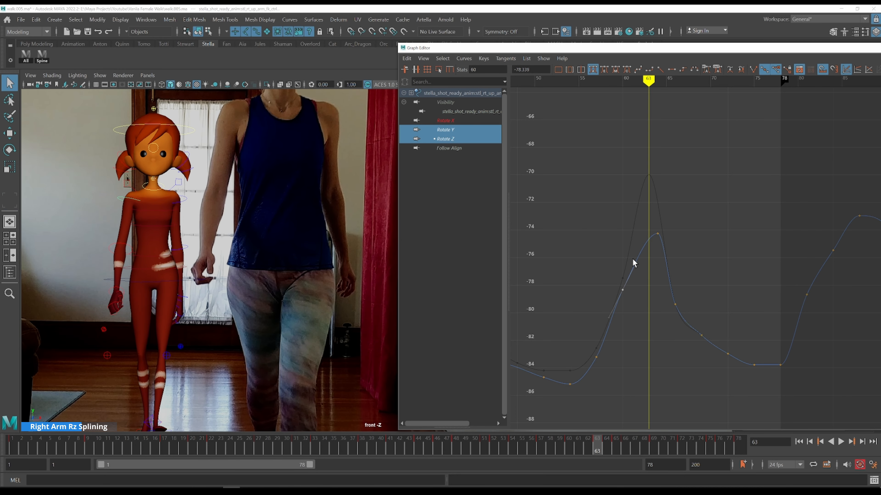
pyautogui.hotkey('alt', '.')
# Show the upper arm's X, Y and Z rotation curves and set the Rotate X key at frame 64 to about 23.6
pyautogui.keyDown('ctrl'); pyautogui.click(467, 121); pyautogui.keyUp('ctrl')
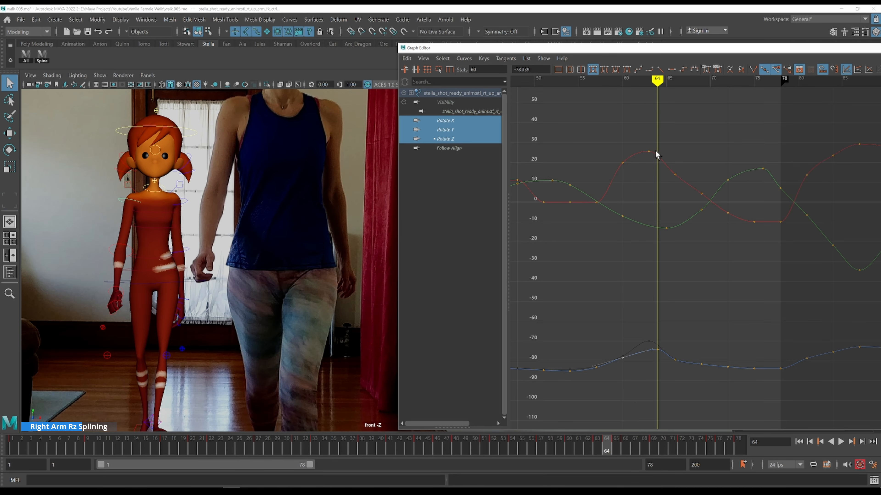
pyautogui.moveTo(673, 174); pyautogui.dragTo(683, 184)
pyautogui.keyDown('shift'); pyautogui.moveTo(684, 152); pyautogui.dragTo(690, 151, button='middle'); pyautogui.keyUp('shift')
pyautogui.hotkey('ctrl', 'z')
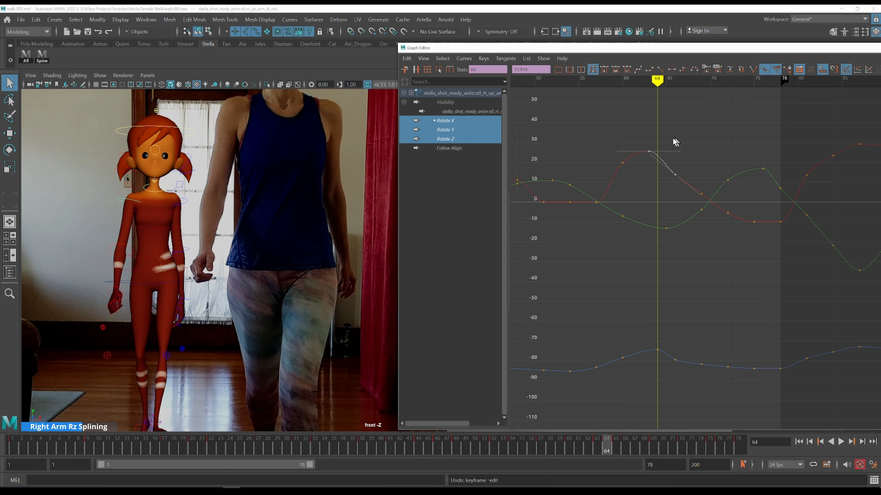
pyautogui.keyDown('alt'); pyautogui.moveTo(694, 144); pyautogui.dragTo(621, 130, button='right'); pyautogui.keyUp('alt')
pyautogui.moveTo(604, 128); pyautogui.dragTo(687, 196)
pyautogui.keyDown('shift'); pyautogui.moveTo(701, 179); pyautogui.dragTo(705, 178, button='middle'); pyautogui.keyUp('shift')
pyautogui.press('k')
pyautogui.click(656, 181)
pyautogui.press('k')
pyautogui.click(612, 193)
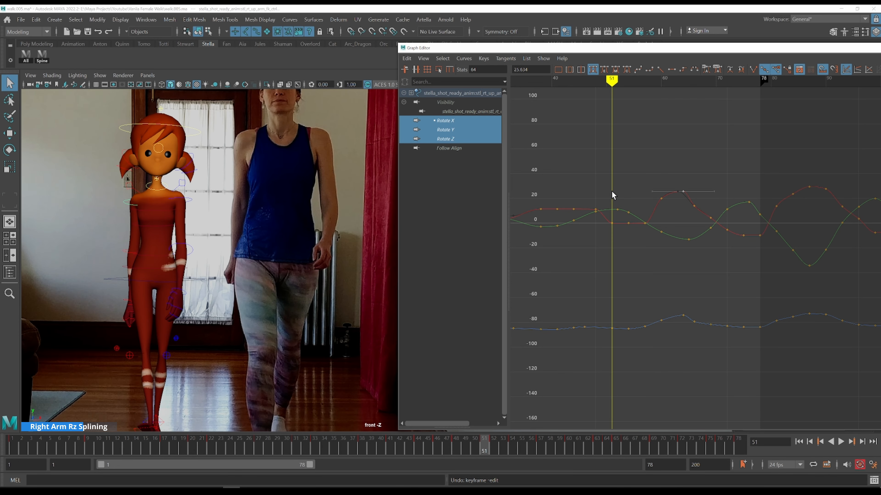
# Isolate the Rotate X and Rotate Z curves and step through frames 38 to 41 against the reference
pyautogui.click(456, 121)
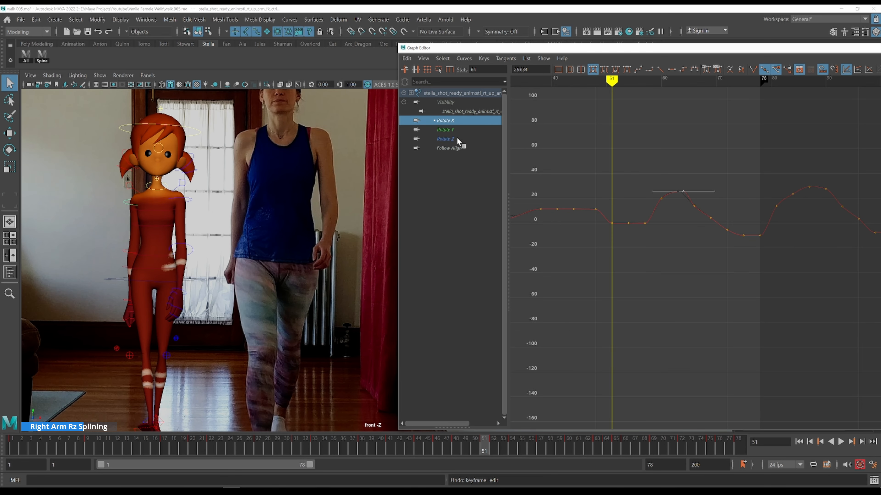
pyautogui.keyDown('ctrl'); pyautogui.click(445, 139); pyautogui.keyUp('ctrl')
pyautogui.press('k')
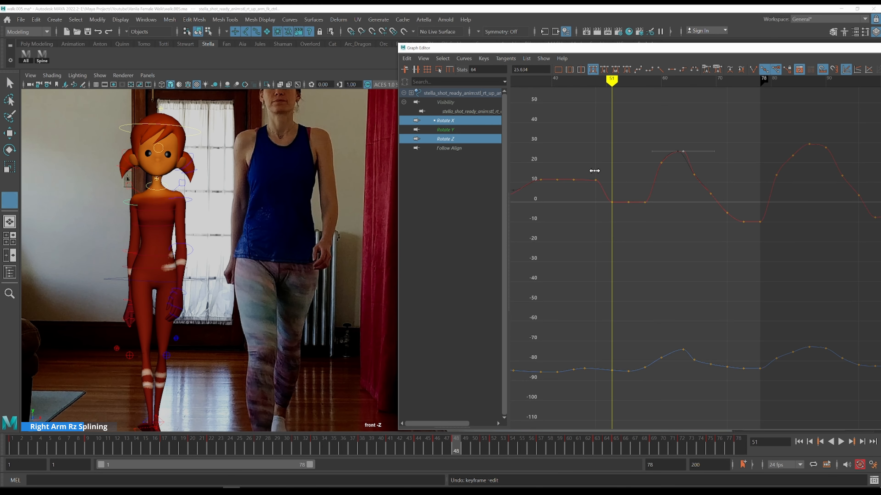
pyautogui.click(594, 171)
pyautogui.keyDown('alt'); pyautogui.moveTo(577, 168); pyautogui.dragTo(702, 177, button='middle'); pyautogui.keyUp('alt')
pyautogui.moveTo(616, 186); pyautogui.dragTo(659, 184)
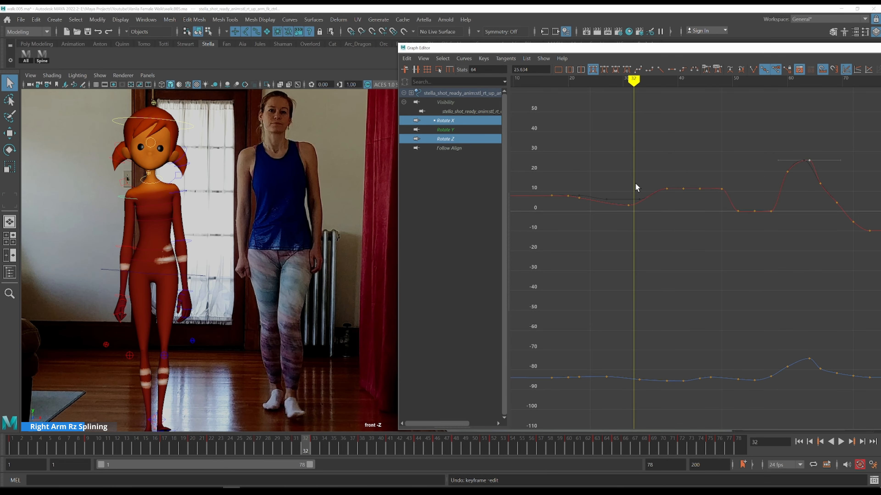
pyautogui.hotkey('alt', '.')
pyautogui.hotkey('alt', '.')
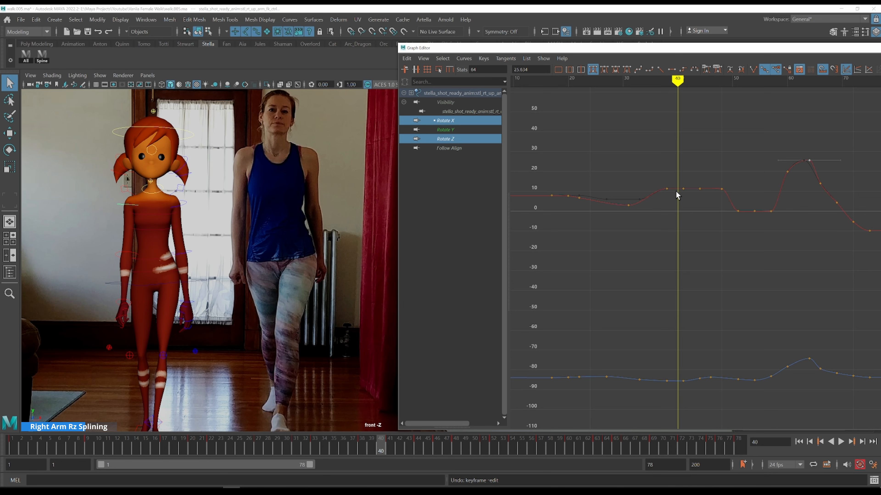
pyautogui.hotkey('alt', '.')
pyautogui.click(471, 130)
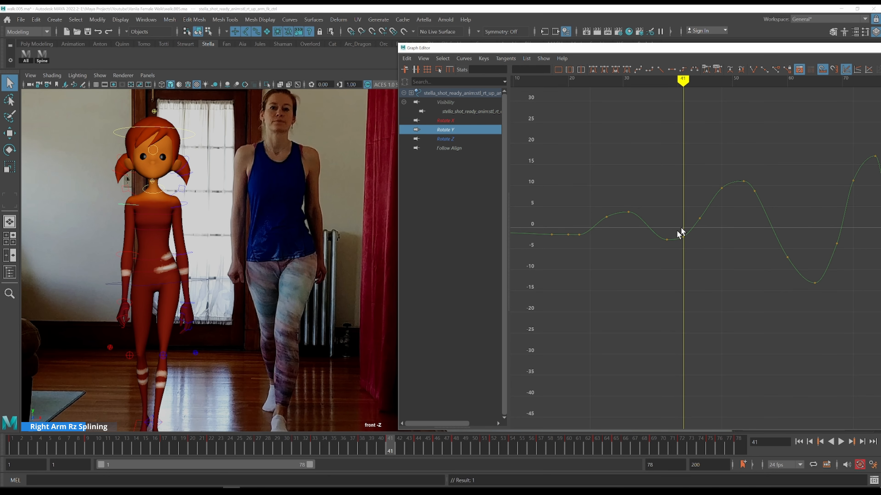
# Show the upper arm's Rotate X curve and lower its key at frame 41 to about 10
pyautogui.click(469, 121)
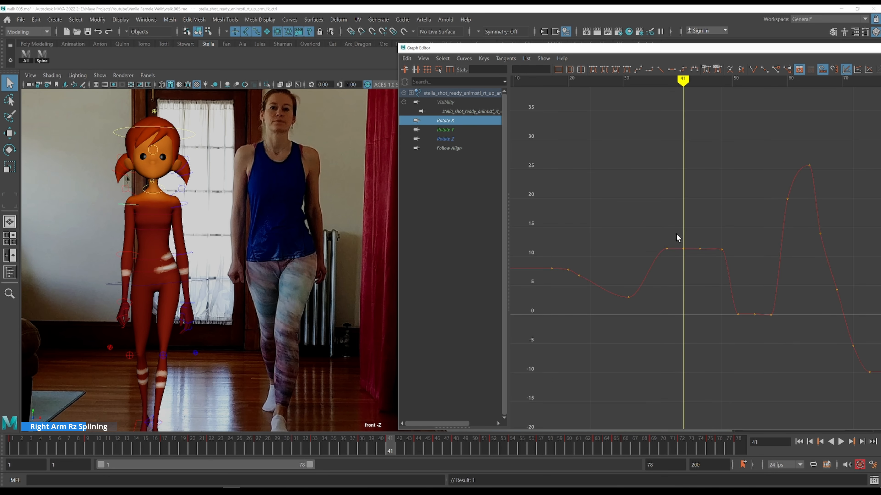
pyautogui.moveTo(690, 258); pyautogui.dragTo(690, 258)
pyautogui.keyDown('shift'); pyautogui.moveTo(704, 207); pyautogui.dragTo(704, 214, button='middle'); pyautogui.keyUp('shift')
pyautogui.hotkey('alt', '.')
pyautogui.hotkey('alt', '.')
pyautogui.hotkey('alt', '.')
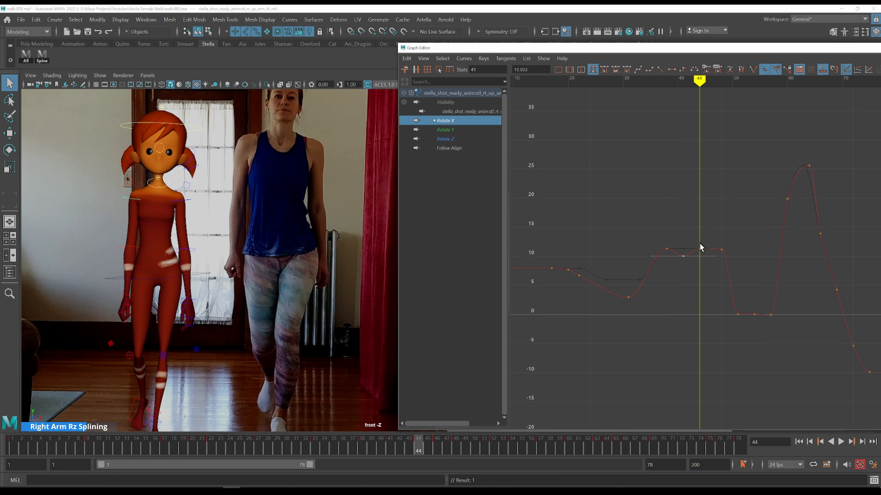
# Lower the Rotate X key at frame 48 to about 0.2, stepping through frames 44 to 50 against the reference
pyautogui.moveTo(708, 256); pyautogui.dragTo(725, 257)
pyautogui.keyDown('shift'); pyautogui.moveTo(722, 230); pyautogui.dragTo(723, 260, button='middle'); pyautogui.keyUp('shift')
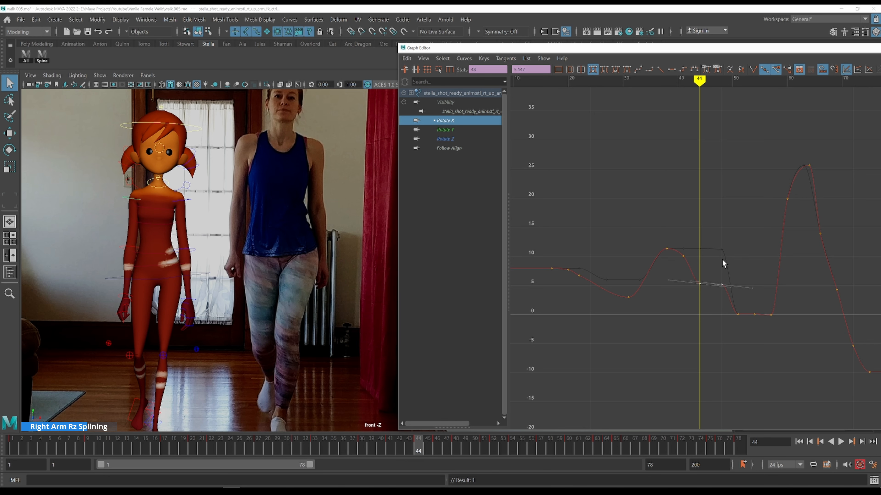
pyautogui.hotkey('alt', '.')
pyautogui.hotkey('alt', '.')
pyautogui.hotkey('alt', '.')
pyautogui.hotkey('alt', '.')
pyautogui.moveTo(713, 256); pyautogui.dragTo(731, 295)
pyautogui.keyDown('shift'); pyautogui.moveTo(736, 256); pyautogui.dragTo(734, 277, button='middle'); pyautogui.keyUp('shift')
pyautogui.hotkey('alt', '.')
pyautogui.hotkey('alt', '.')
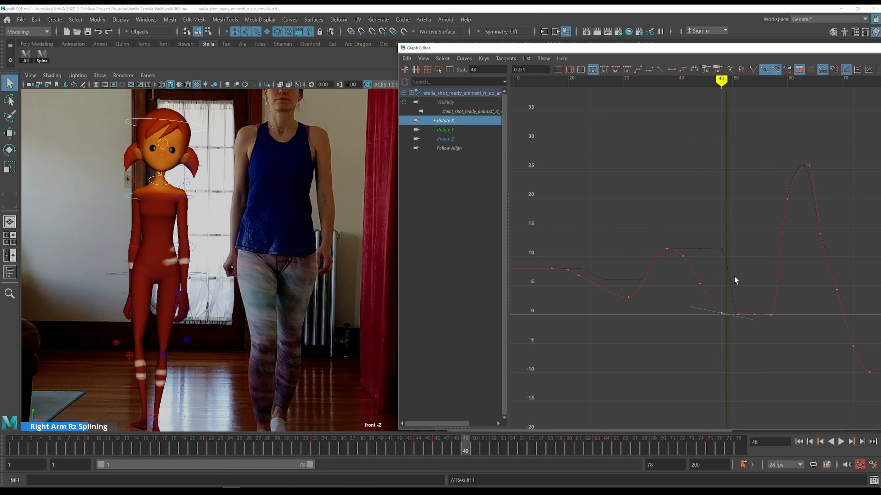
pyautogui.hotkey('alt', ',')
pyautogui.hotkey('alt', ',')
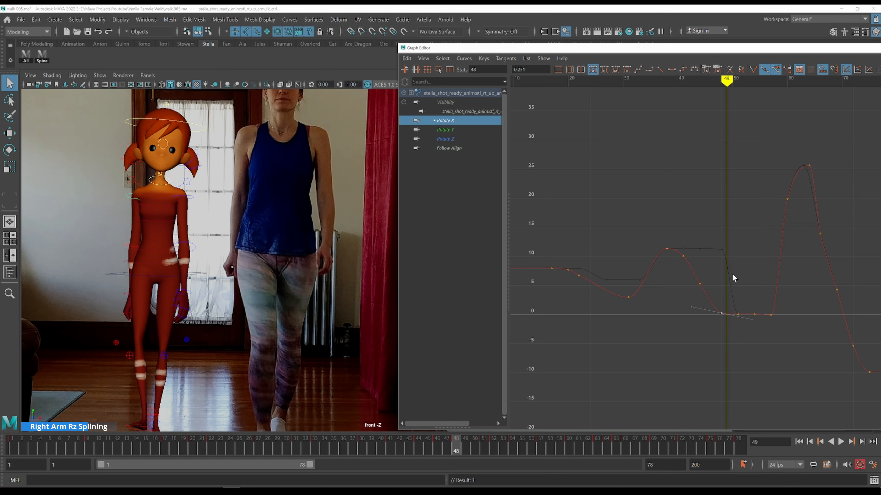
# Lower the Rotate X keys at frame 51 to about -2.1 and at frame 54 to about -1.7
pyautogui.hotkey('alt', '.')
pyautogui.hotkey('alt', '.')
pyautogui.hotkey('alt', '.')
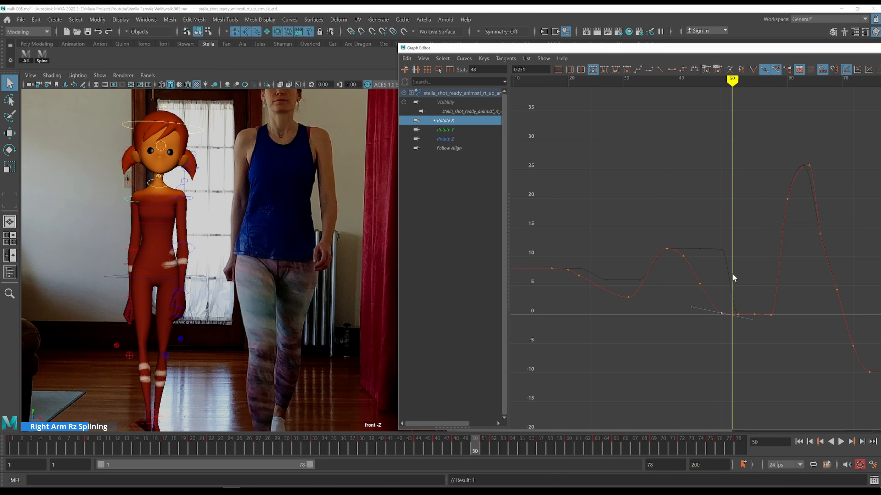
pyautogui.moveTo(741, 313); pyautogui.dragTo(741, 313)
pyautogui.keyDown('shift'); pyautogui.moveTo(747, 287); pyautogui.dragTo(749, 297, button='middle'); pyautogui.keyUp('shift')
pyautogui.hotkey('alt', '.')
pyautogui.hotkey('alt', '.')
pyautogui.hotkey('alt', '.')
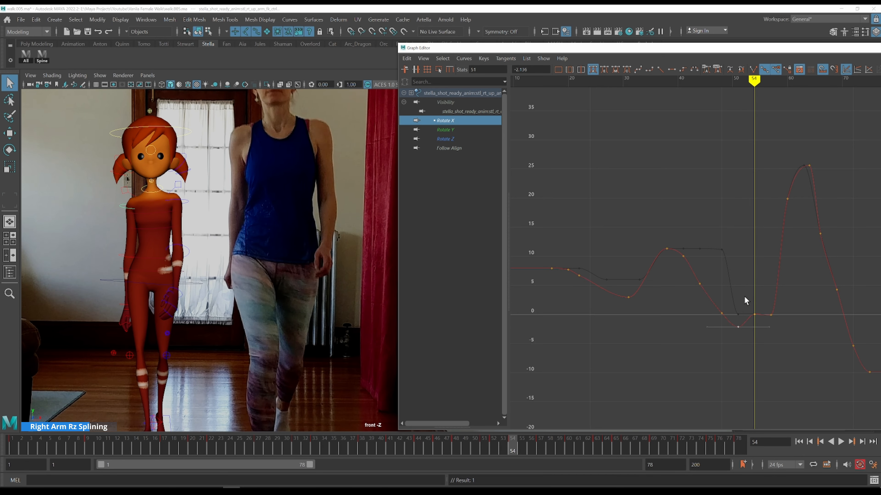
pyautogui.keyDown('shift'); pyautogui.moveTo(763, 274); pyautogui.dragTo(764, 284, button='middle'); pyautogui.keyUp('shift')
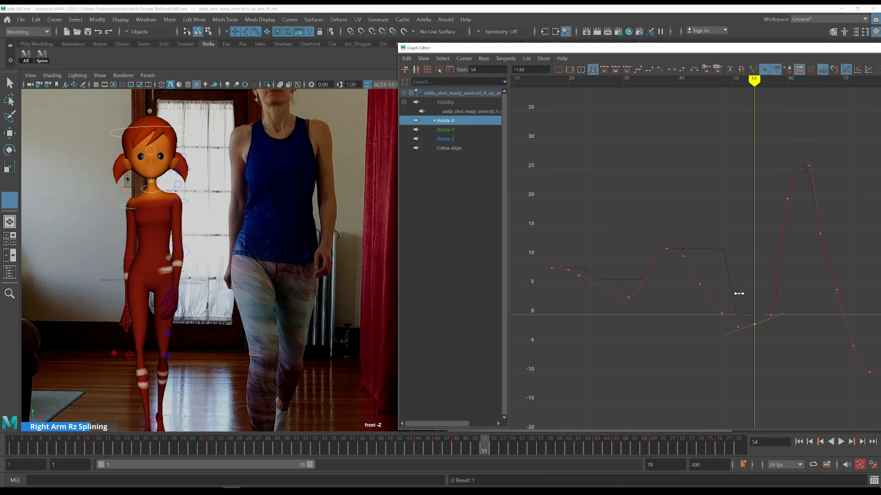
pyautogui.hotkey('alt', ',')
pyautogui.hotkey('alt', ',')
pyautogui.hotkey('alt', ',')
pyautogui.hotkey('alt', '.')
pyautogui.hotkey('alt', '.')
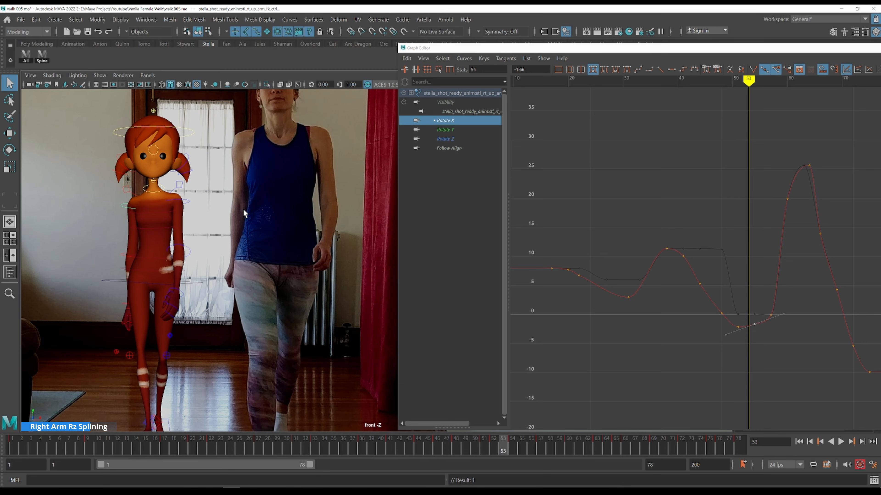
# Step through frames 54 to 64 on the Rotate X curve, comparing the arm's swing with the reference
pyautogui.click(462, 130)
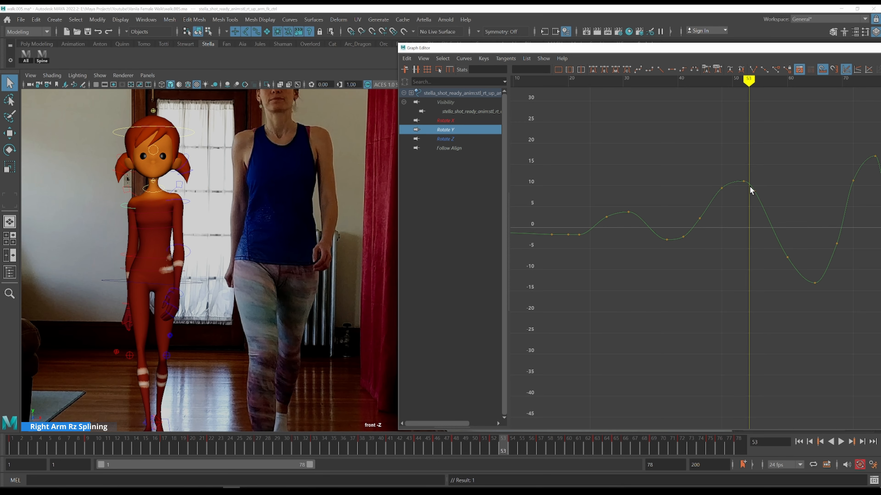
pyautogui.click(472, 120)
pyautogui.hotkey('alt', '.')
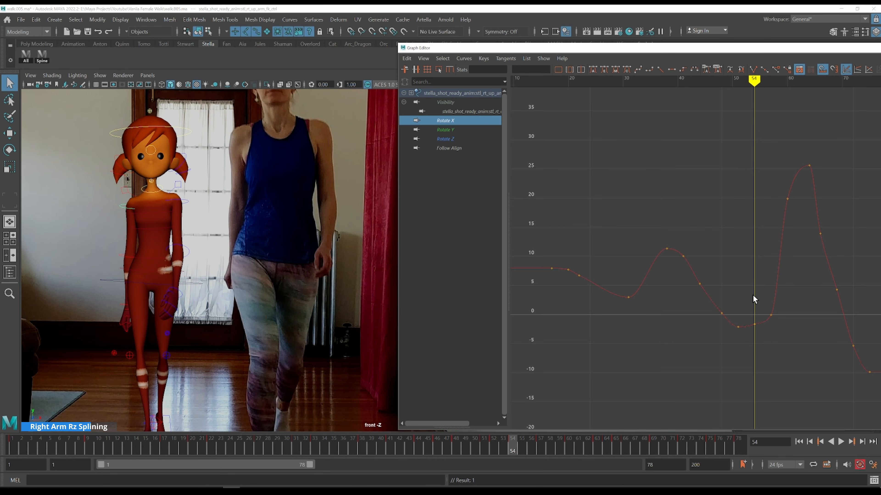
pyautogui.hotkey('alt', '.')
pyautogui.hotkey('alt', '.')
pyautogui.hotkey('alt', '.')
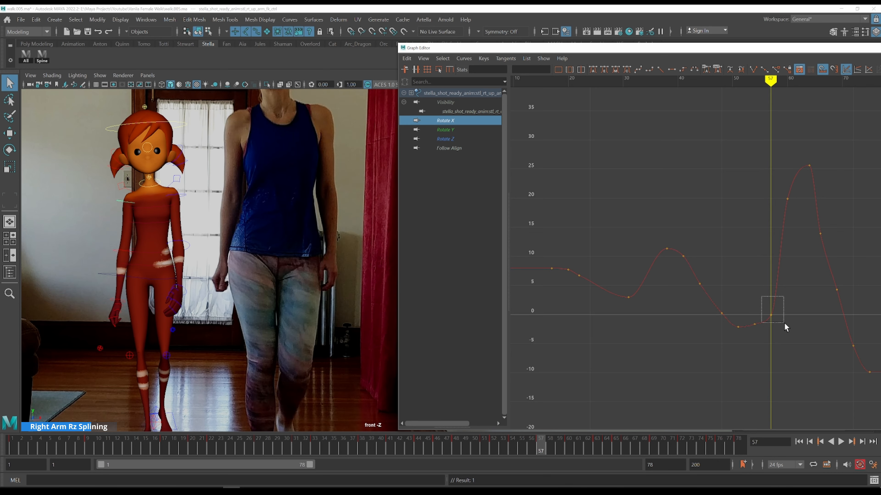
pyautogui.moveTo(777, 317); pyautogui.dragTo(788, 324)
pyautogui.keyDown('shift'); pyautogui.moveTo(788, 324); pyautogui.dragTo(678, 291, button='middle'); pyautogui.keyUp('shift')
pyautogui.hotkey('alt', '.')
pyautogui.hotkey('alt', '.')
pyautogui.hotkey('alt', '.')
pyautogui.hotkey('alt', '.')
pyautogui.hotkey('alt', '.')
pyautogui.hotkey('alt', '.')
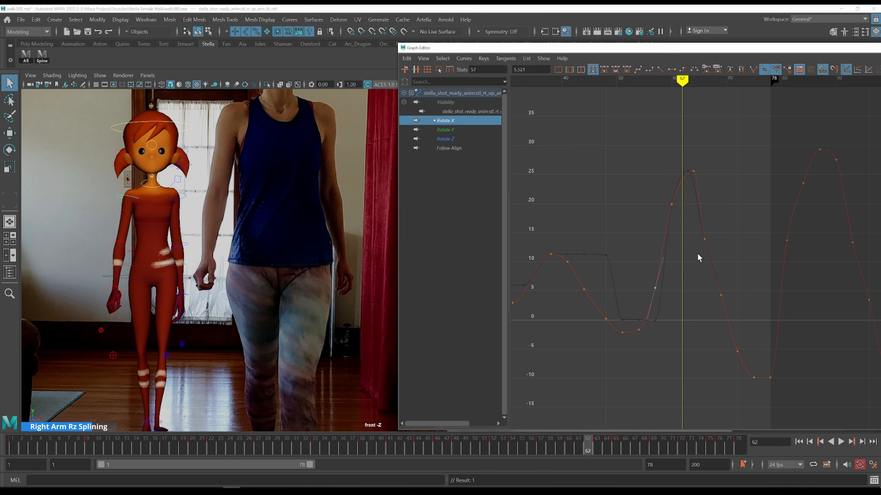
pyautogui.hotkey('alt', '.')
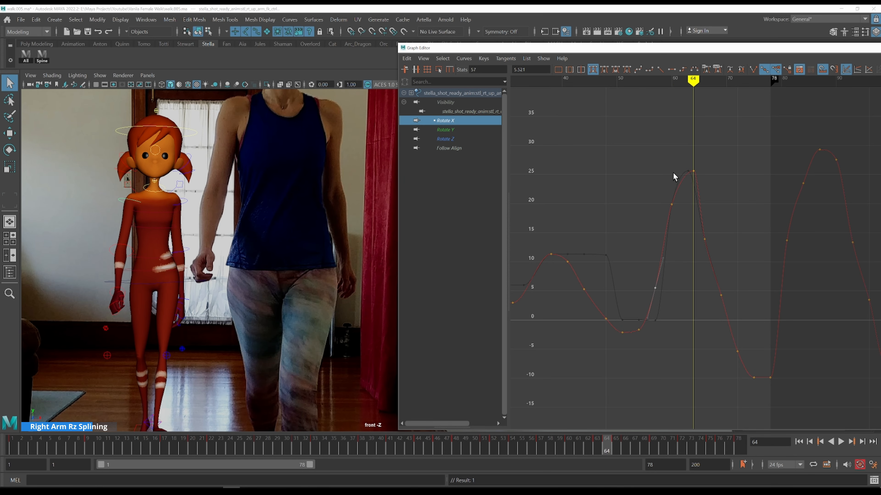
pyautogui.hotkey('alt', ',')
pyautogui.hotkey('alt', ',')
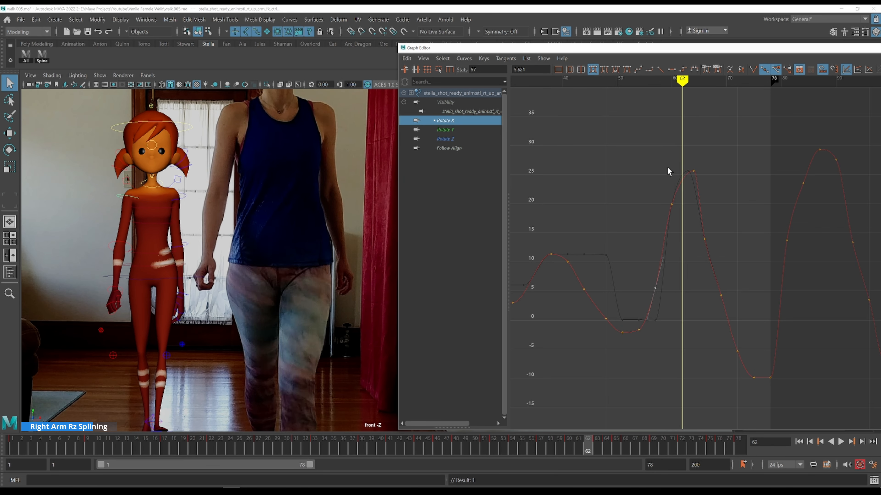
pyautogui.hotkey('alt', '.')
# Lower the Rotate X key at frame 64 to about 24.2 and scrub frames 60 to 63
pyautogui.moveTo(652, 148); pyautogui.dragTo(722, 212)
pyautogui.keyDown('shift'); pyautogui.moveTo(722, 212); pyautogui.dragTo(722, 218, button='middle'); pyautogui.keyUp('shift')
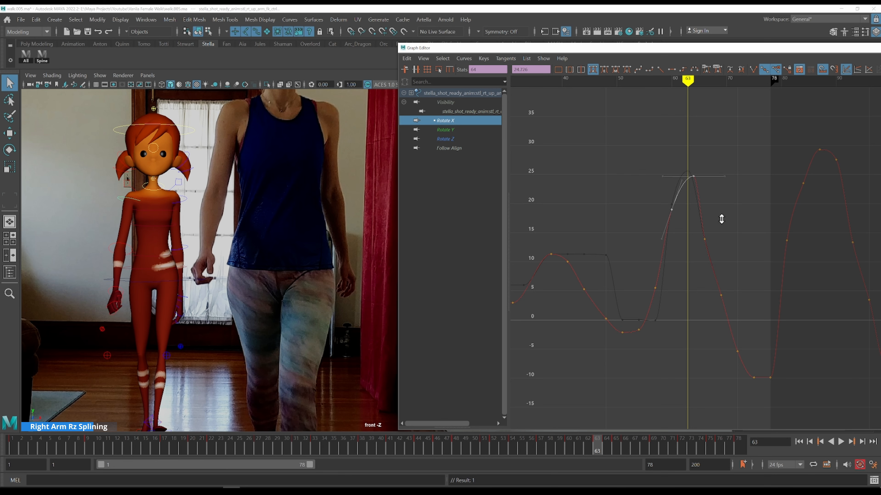
pyautogui.press('k')
pyautogui.click(668, 192)
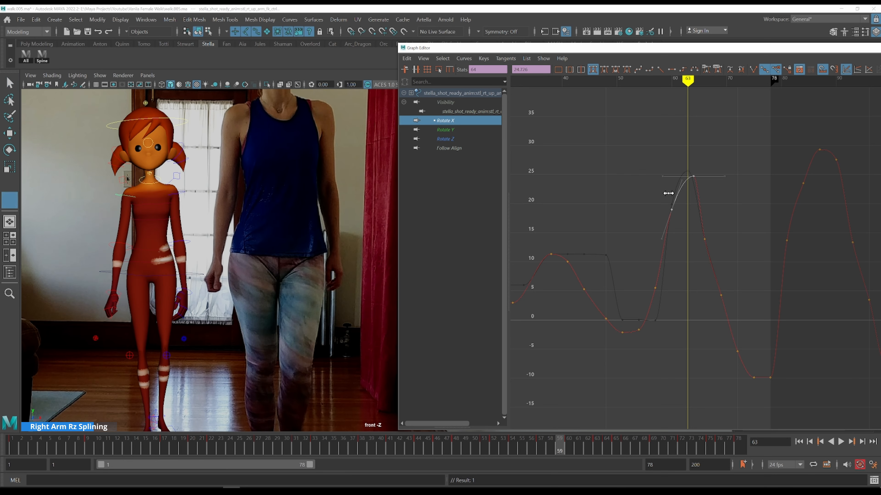
pyautogui.hotkey('alt', '.')
pyautogui.hotkey('alt', '.')
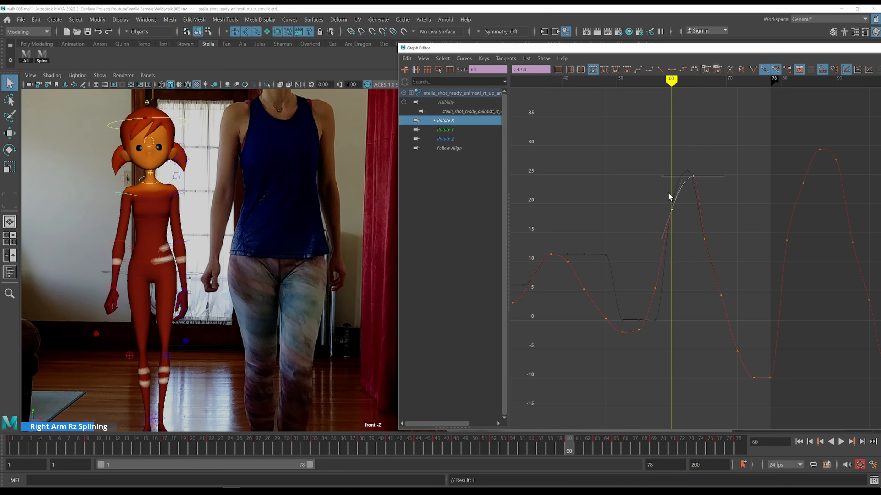
pyautogui.hotkey('alt', '.')
pyautogui.hotkey('alt', '.')
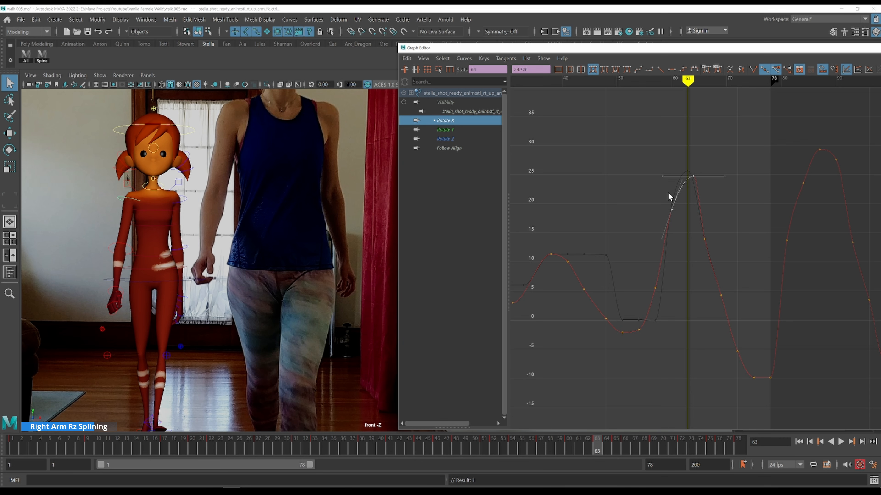
pyautogui.keyDown('shift'); pyautogui.moveTo(737, 195); pyautogui.dragTo(738, 229, button='middle'); pyautogui.keyUp('shift')
# Show the Rotate Z curve and set its key at frame 64 to about -77.5
pyautogui.click(467, 141)
pyautogui.moveTo(641, 156); pyautogui.dragTo(720, 225)
pyautogui.keyDown('shift'); pyautogui.moveTo(727, 213); pyautogui.dragTo(715, 266, button='middle'); pyautogui.keyUp('shift')
pyautogui.press('w')
pyautogui.hotkey('alt', '.')
pyautogui.hotkey('alt', '.')
pyautogui.hotkey('alt', '.')
pyautogui.hotkey('alt', '.')
pyautogui.hotkey('alt', '.')
pyautogui.hotkey('alt', '.')
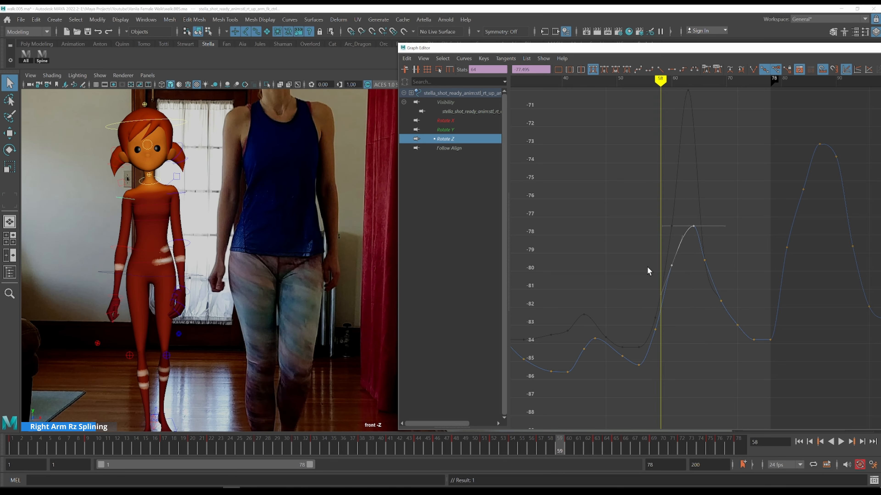
pyautogui.hotkey('alt', '.')
pyautogui.hotkey('alt', '.')
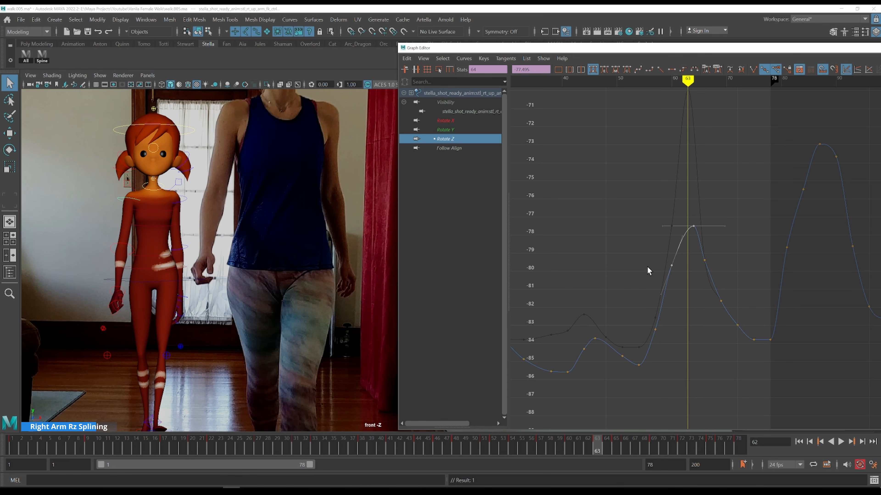
# Show the Rotate Y curve and step through frames 62 to 65 against the reference
pyautogui.click(463, 132)
pyautogui.hotkey('alt', '.')
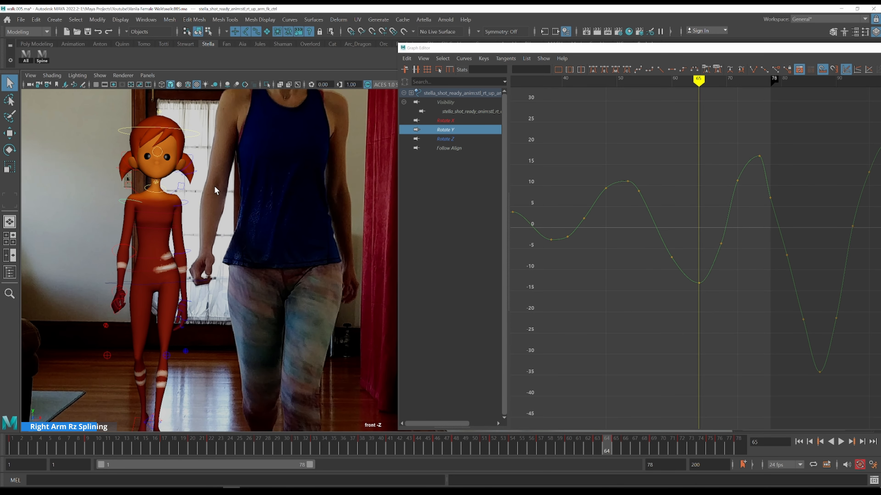
pyautogui.hotkey('alt', ',')
pyautogui.hotkey('alt', '.')
pyautogui.hotkey('alt', '.')
pyautogui.hotkey('alt', ',')
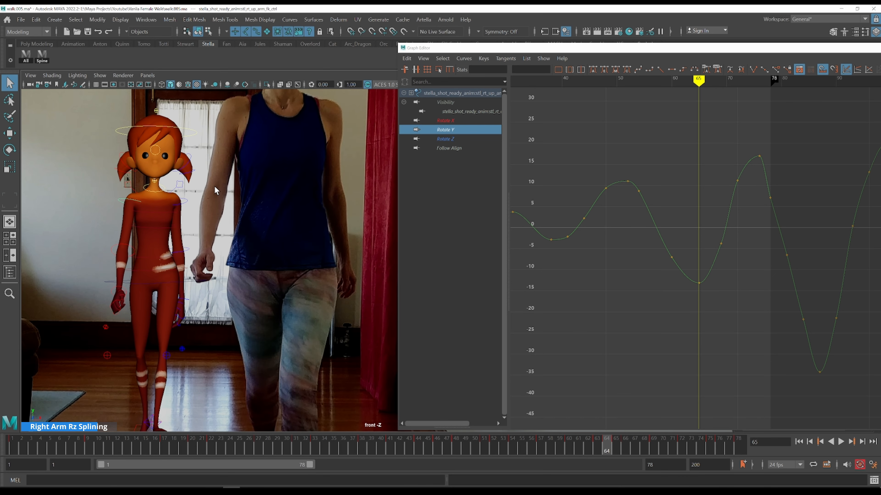
pyautogui.hotkey('alt', '.')
pyautogui.hotkey('alt', ',')
pyautogui.hotkey('alt', '.')
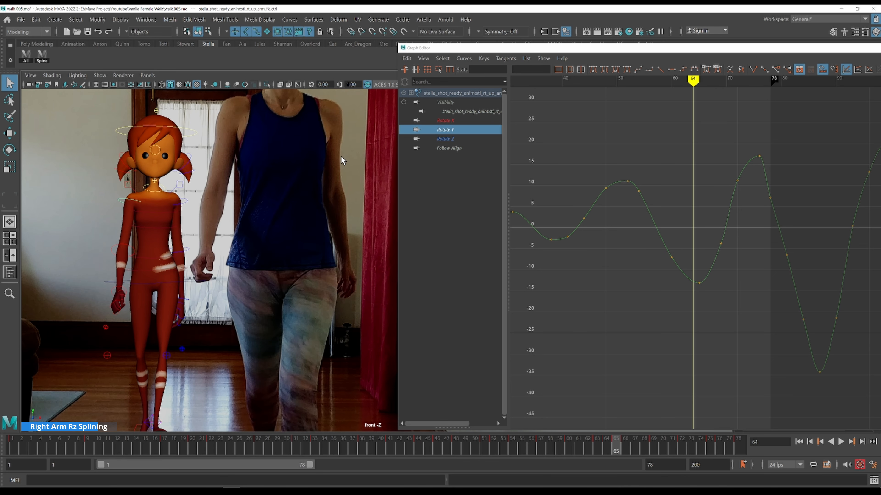
# Select the left upper arm control and display both upper arms' Rotate Y curves together
pyautogui.keyDown('shift'); pyautogui.click(183, 205); pyautogui.keyUp('shift')
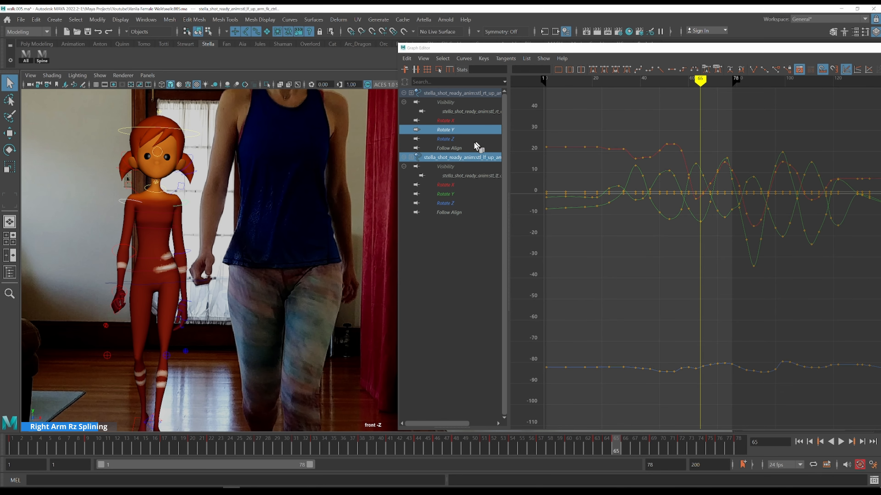
pyautogui.click(469, 132)
pyautogui.keyDown('ctrl'); pyautogui.click(455, 194); pyautogui.keyUp('ctrl')
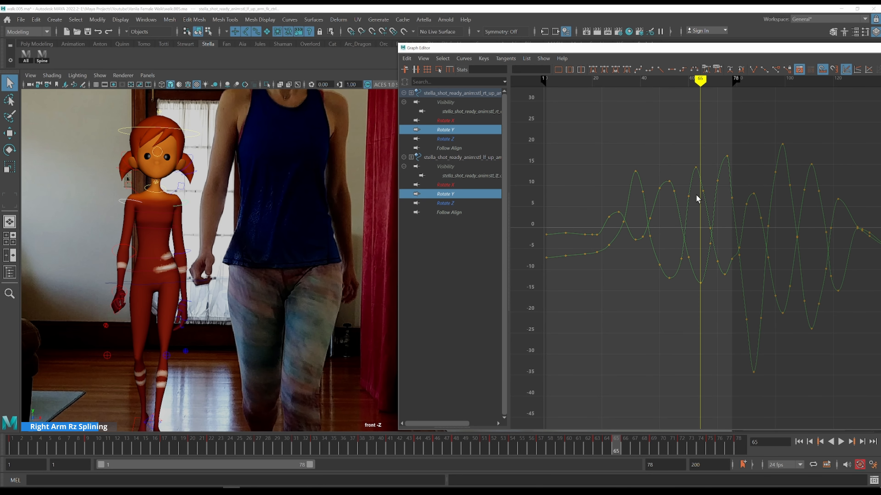
pyautogui.hotkey('alt', ',')
pyautogui.moveTo(694, 159); pyautogui.dragTo(705, 175)
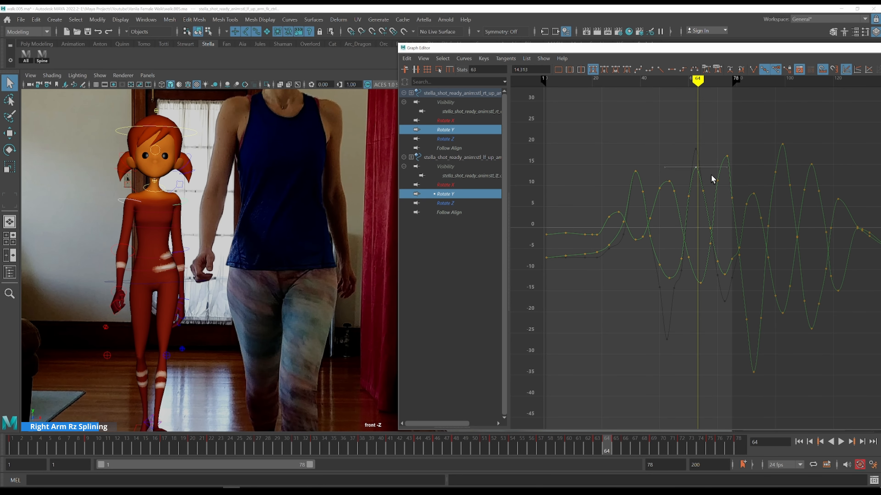
pyautogui.hotkey('ctrl', 'z')
pyautogui.hotkey('alt', ',')
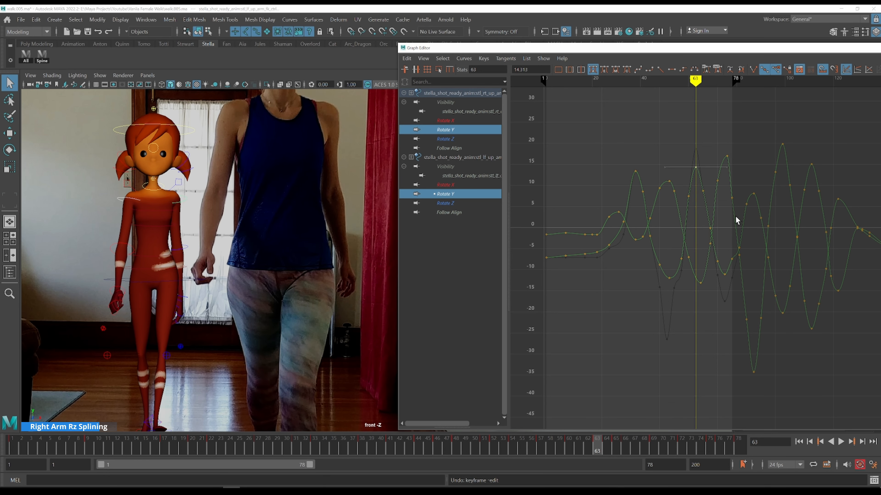
# Raise the right upper arm's Rotate Y key at frame 64 to about -12.1
pyautogui.hotkey('alt', '.')
pyautogui.moveTo(709, 287); pyautogui.dragTo(690, 279)
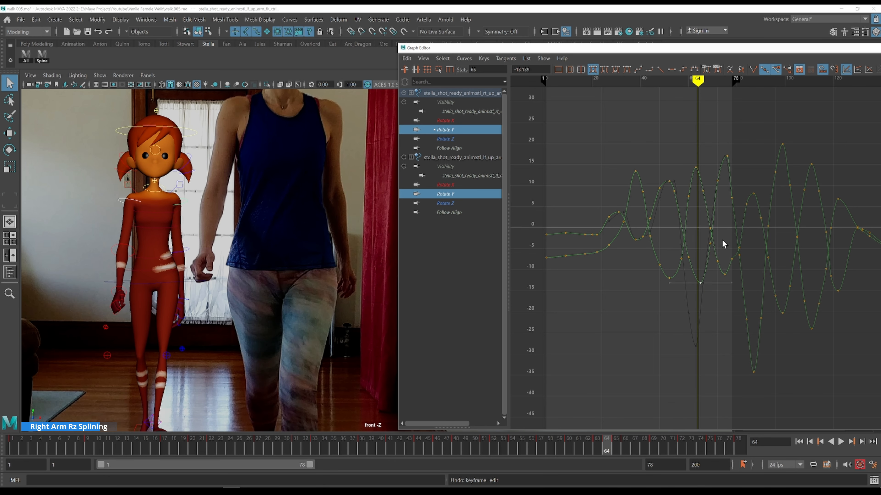
pyautogui.scroll(3, 723, 240)
pyautogui.keyDown('shift'); pyautogui.moveTo(718, 230); pyautogui.dragTo(714, 231, button='middle'); pyautogui.keyUp('shift')
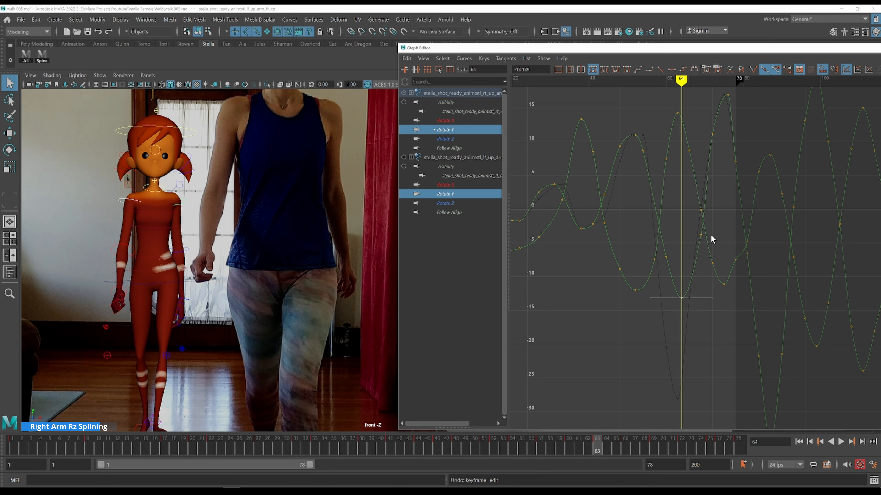
# Step through frames 63 to 68 comparing the Rotate Y curves with the reference
pyautogui.hotkey('alt', ',')
pyautogui.hotkey('alt', '.')
pyautogui.hotkey('alt', '.')
pyautogui.hotkey('alt', '.')
pyautogui.hotkey('alt', '.')
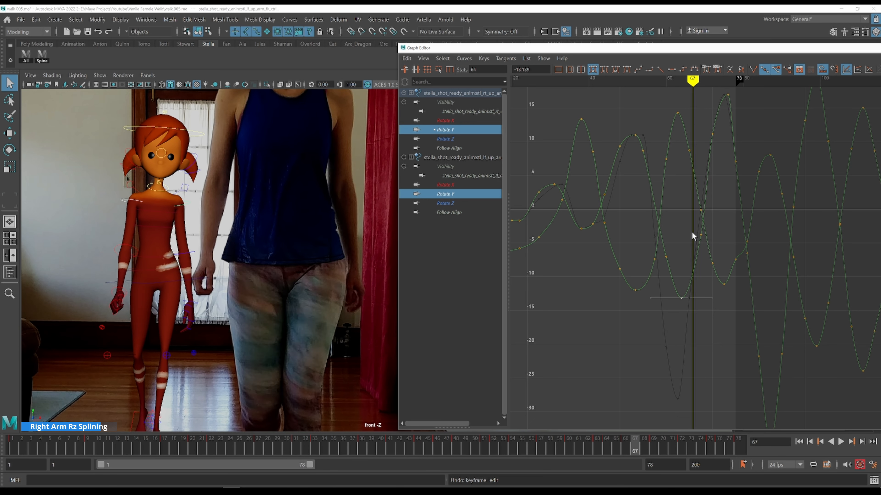
pyautogui.hotkey('alt', ',')
pyautogui.hotkey('alt', ',')
pyautogui.hotkey('alt', ',')
pyautogui.hotkey('alt', ',')
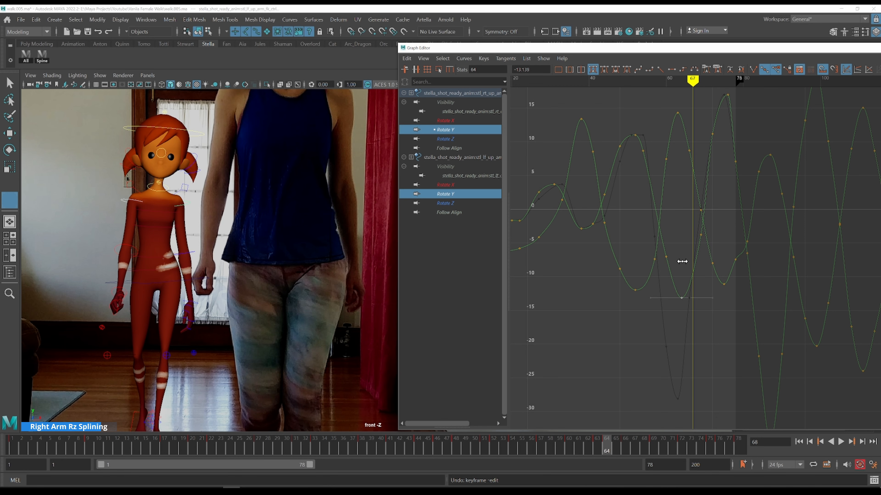
pyautogui.hotkey('alt', ',')
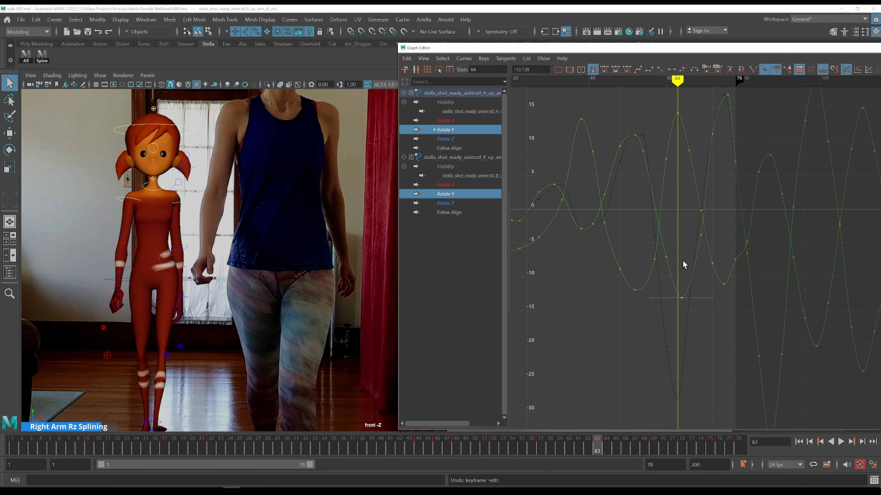
# Select the right clavicle control and isolate its Rotate Y curve
pyautogui.hotkey('alt', '.')
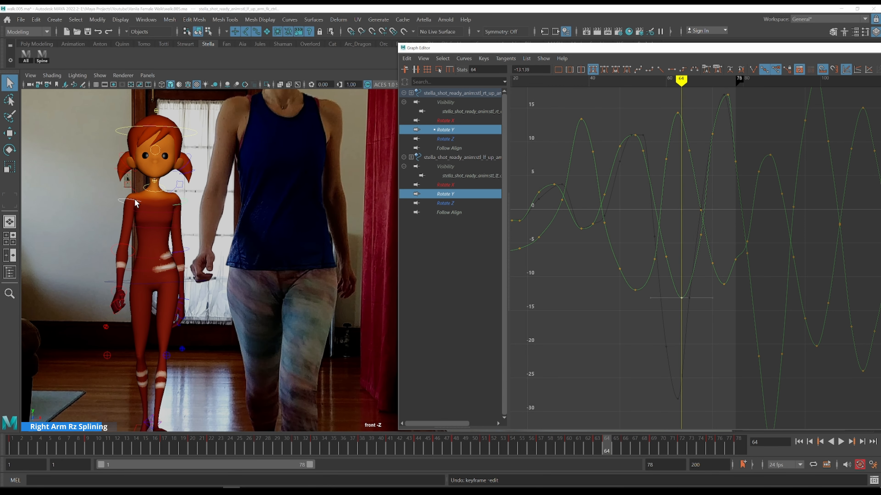
pyautogui.keyDown('shift'); pyautogui.click(133, 192); pyautogui.keyUp('shift')
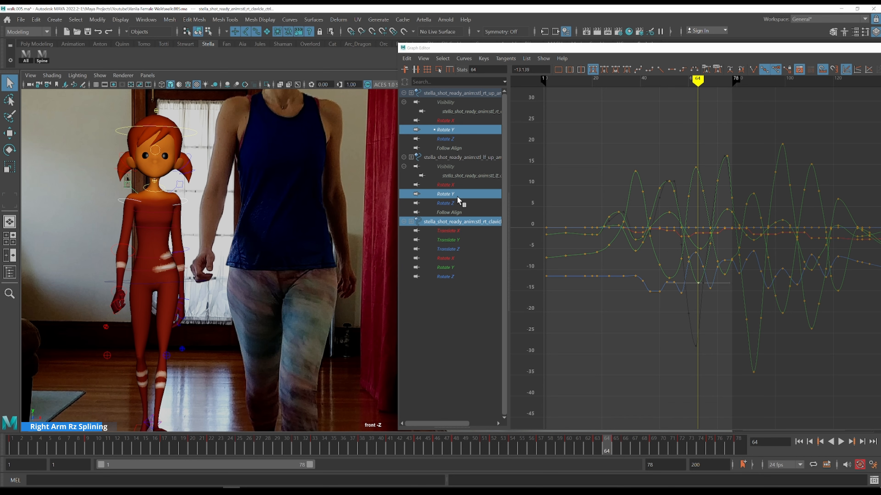
pyautogui.click(447, 267)
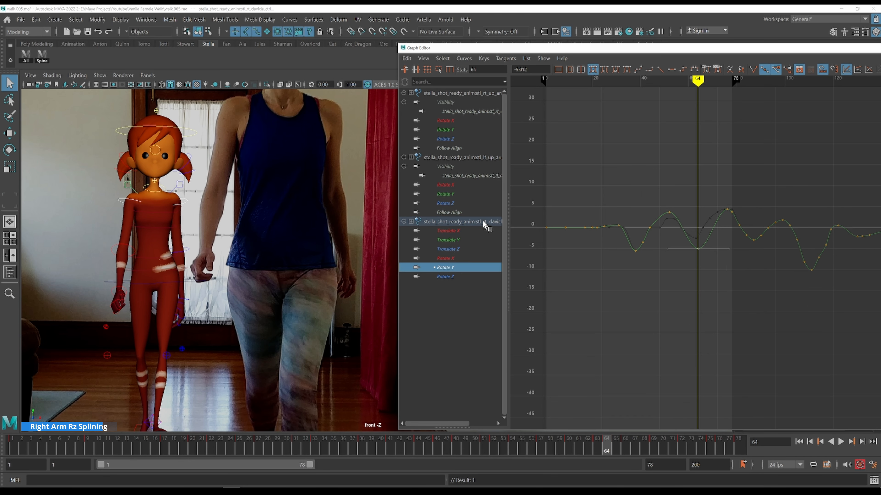
# Select the right upper arm control and display its Rotate Y and Rotate Z curves together
pyautogui.click(458, 195)
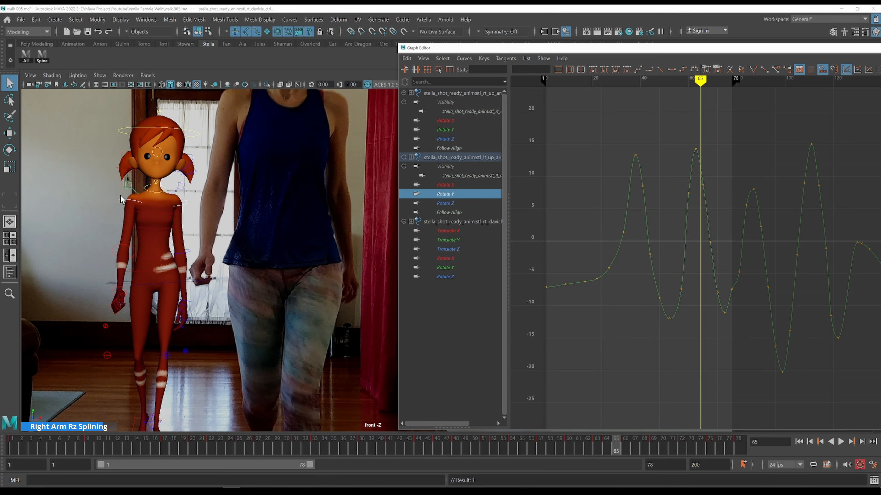
pyautogui.click(129, 200)
pyautogui.click(462, 129)
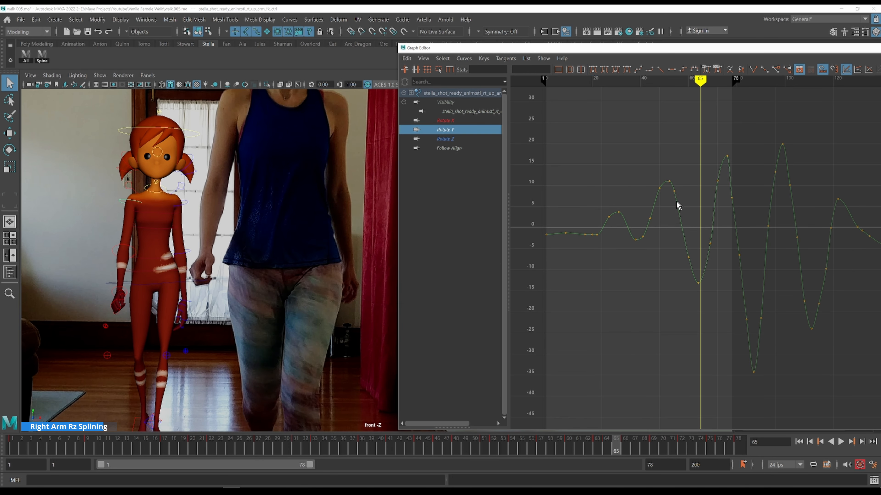
pyautogui.keyDown('shift'); pyautogui.click(464, 140); pyautogui.keyUp('shift')
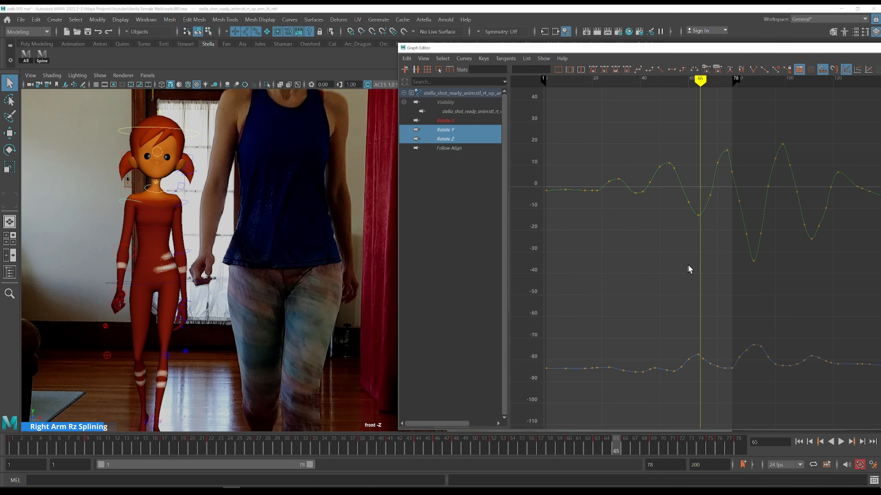
# Step through the frames up to 74 comparing the upper arm's curves with the reference walk
pyautogui.keyDown('alt'); pyautogui.moveTo(684, 268); pyautogui.dragTo(602, 212, button='middle'); pyautogui.keyUp('alt')
pyautogui.hotkey('alt', '.')
pyautogui.hotkey('alt', '.')
pyautogui.hotkey('alt', '.')
pyautogui.hotkey('alt', '.')
pyautogui.hotkey('alt', '.')
pyautogui.hotkey('alt', '.')
pyautogui.hotkey('alt', '.')
pyautogui.hotkey('alt', '.')
pyautogui.hotkey('alt', '.')
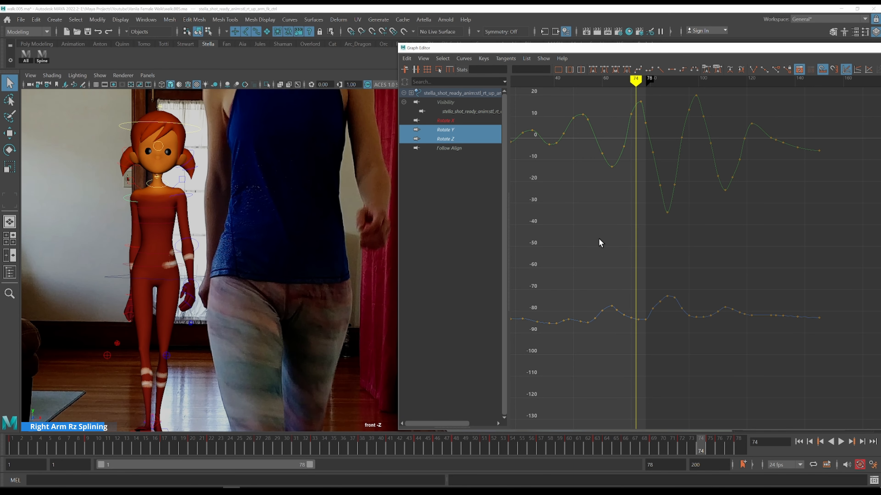
# Isolate the right upper arm's Rotate Z curve and raise its key at frame 78 to about -82.4
pyautogui.moveTo(647, 334); pyautogui.dragTo(598, 299)
pyautogui.press('f')
pyautogui.scroll(-8, 689, 308)
pyautogui.click(706, 308)
pyautogui.scroll(3, 706, 308)
pyautogui.keyDown('alt'); pyautogui.moveTo(704, 309); pyautogui.dragTo(623, 267, button='middle'); pyautogui.keyUp('alt')
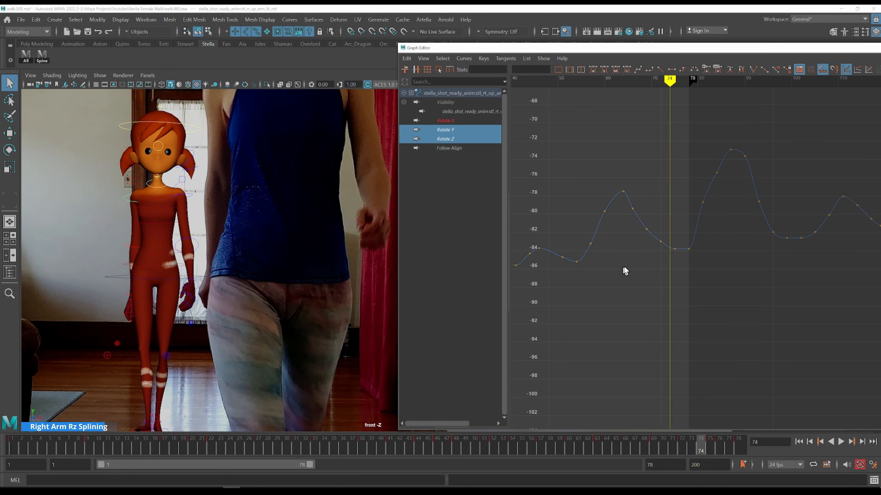
pyautogui.hotkey('alt', '.')
pyautogui.hotkey('alt', '.')
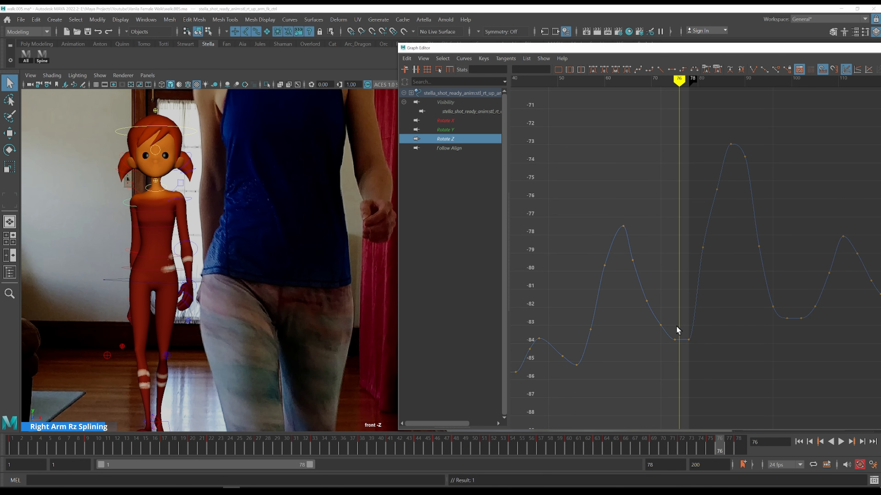
pyautogui.moveTo(680, 354); pyautogui.dragTo(680, 355)
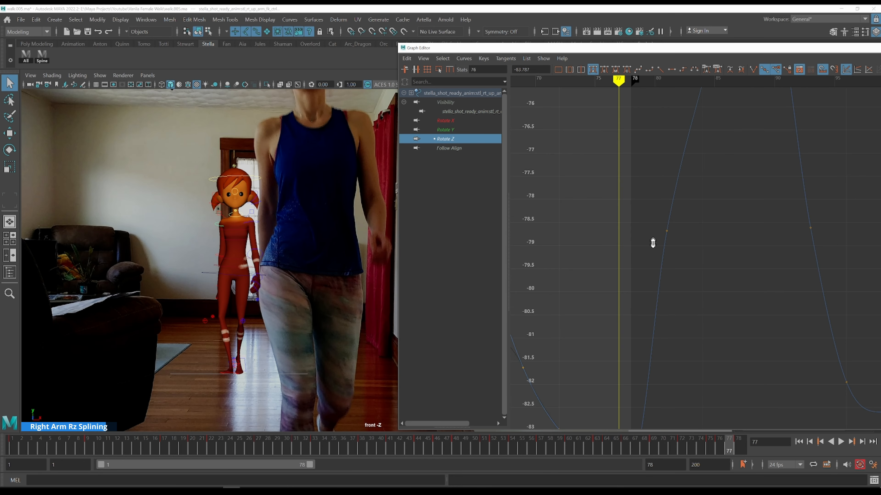
pyautogui.keyDown('alt'); pyautogui.keyDown('shift'); pyautogui.moveTo(653, 243); pyautogui.dragTo(639, 279, button='right'); pyautogui.keyUp('shift'); pyautogui.keyUp('alt')
pyautogui.keyDown('alt'); pyautogui.moveTo(639, 279); pyautogui.dragTo(587, 228, button='middle'); pyautogui.keyUp('alt')
pyautogui.hotkey('alt', '.')
pyautogui.keyDown('shift'); pyautogui.moveTo(624, 282); pyautogui.dragTo(622, 258, button='middle'); pyautogui.keyUp('shift')
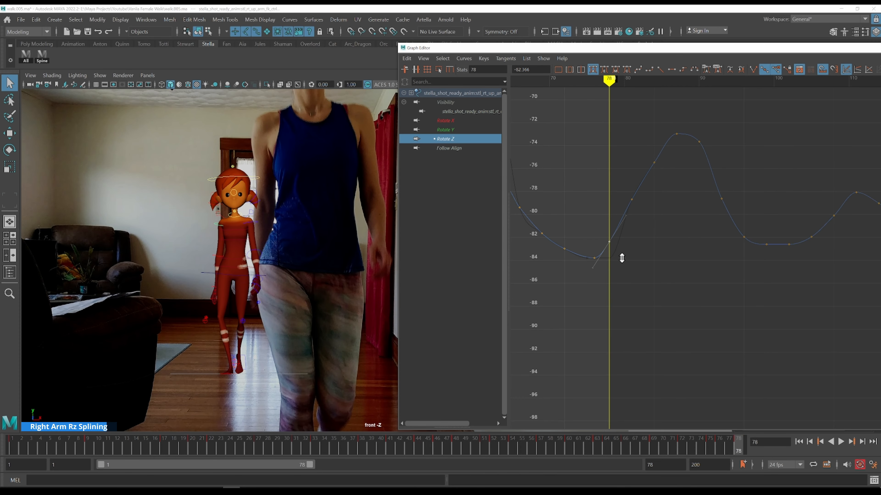
# Switch to the Rotate Y curve and raise its key at frame 78 to about 10.6
pyautogui.hotkey('alt', ',')
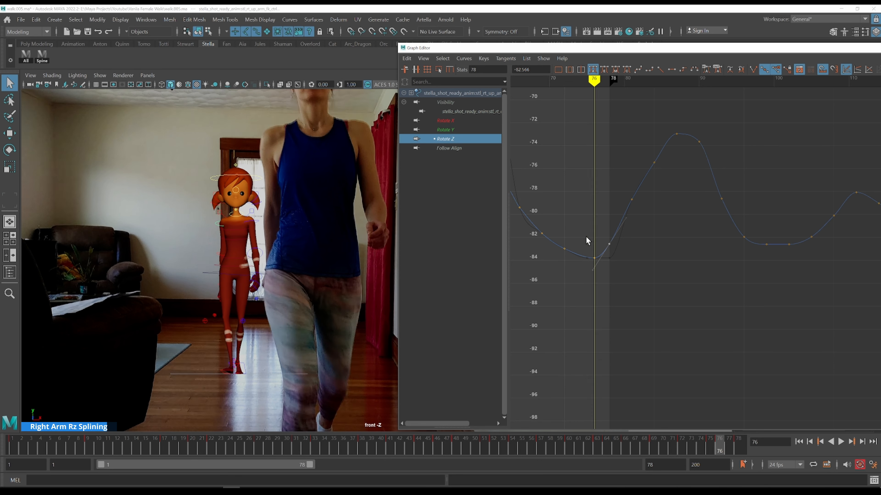
pyautogui.hotkey('alt', ',')
pyautogui.click(461, 131)
pyautogui.hotkey('alt', '.')
pyautogui.hotkey('alt', '.')
pyautogui.moveTo(603, 206); pyautogui.dragTo(603, 207)
pyautogui.keyDown('shift'); pyautogui.moveTo(638, 190); pyautogui.dragTo(639, 174, button='middle'); pyautogui.keyUp('shift')
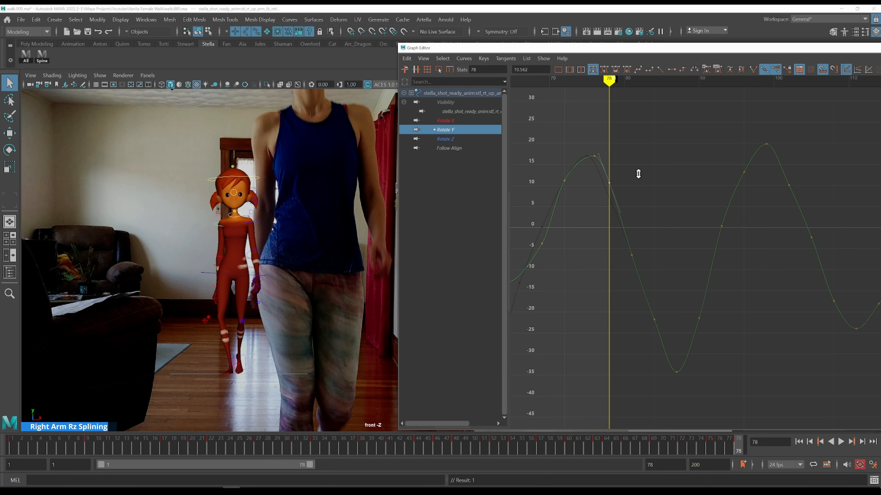
# Scrub the timeline comparing the upper arm's Rotate Y motion with the reference
pyautogui.press('k')
pyautogui.click(588, 139)
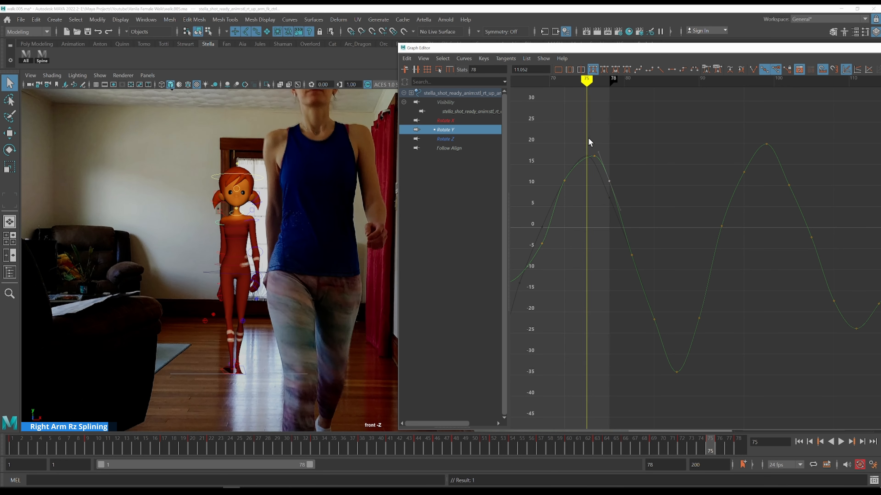
pyautogui.hotkey('alt', '.')
pyautogui.hotkey('alt', '.')
pyautogui.hotkey('alt', '.')
pyautogui.press('k')
pyautogui.moveTo(588, 141); pyautogui.dragTo(558, 140)
# Isolate the right upper arm's Rotate X curve and step through frames 64 to 67 comparing it with the reference
pyautogui.click(446, 120)
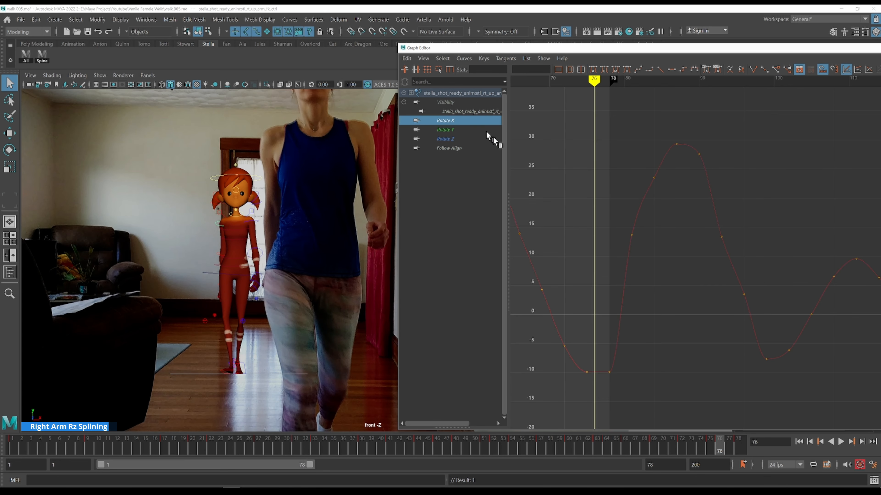
pyautogui.press('f')
pyautogui.hotkey('alt', '.')
pyautogui.keyDown('alt'); pyautogui.moveTo(675, 264); pyautogui.dragTo(693, 285, button='middle'); pyautogui.keyUp('alt')
pyautogui.press('k')
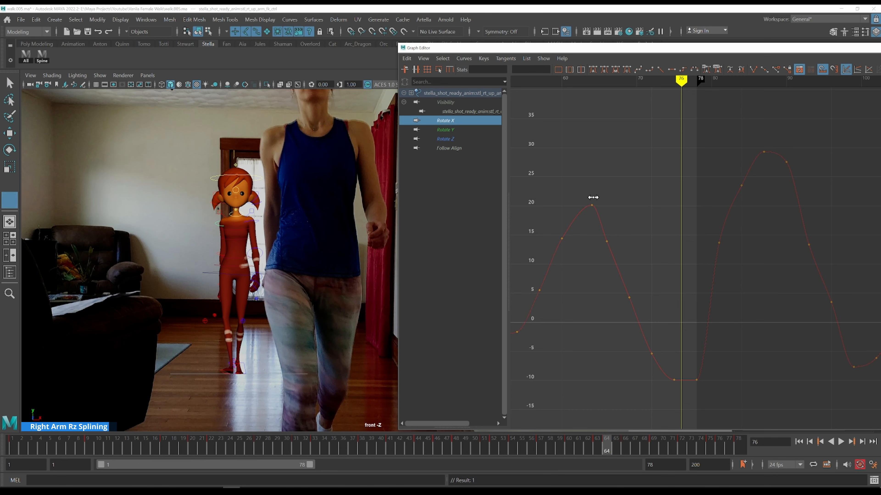
pyautogui.click(592, 197)
pyautogui.hotkey('alt', '.')
pyautogui.hotkey('alt', '.')
pyautogui.hotkey('alt', '.')
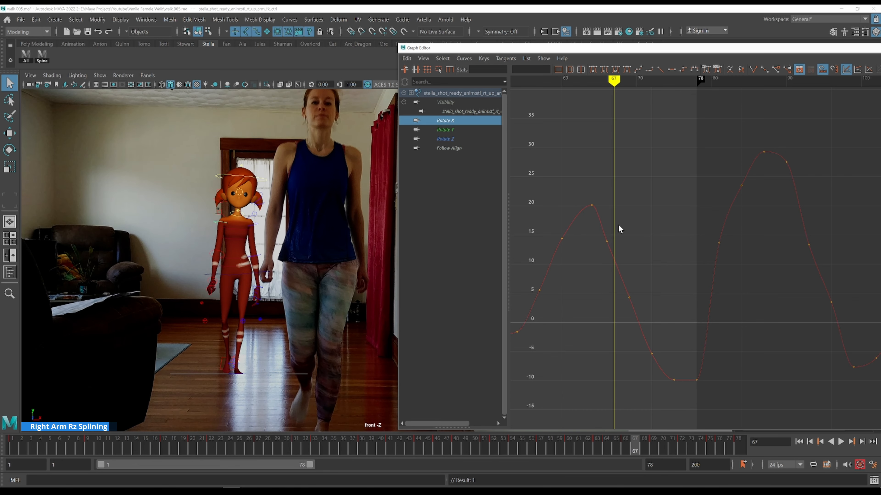
pyautogui.hotkey('alt', ',')
# Adjust the Rotate X keys after the peak, bringing the frame 69 key to about 1.5
pyautogui.moveTo(598, 232); pyautogui.dragTo(618, 253)
pyautogui.keyDown('shift'); pyautogui.moveTo(621, 255); pyautogui.dragTo(626, 237, button='middle'); pyautogui.keyUp('shift')
pyautogui.hotkey('alt', '.')
pyautogui.hotkey('alt', '.')
pyautogui.hotkey('alt', '.')
pyautogui.moveTo(645, 277); pyautogui.dragTo(622, 305)
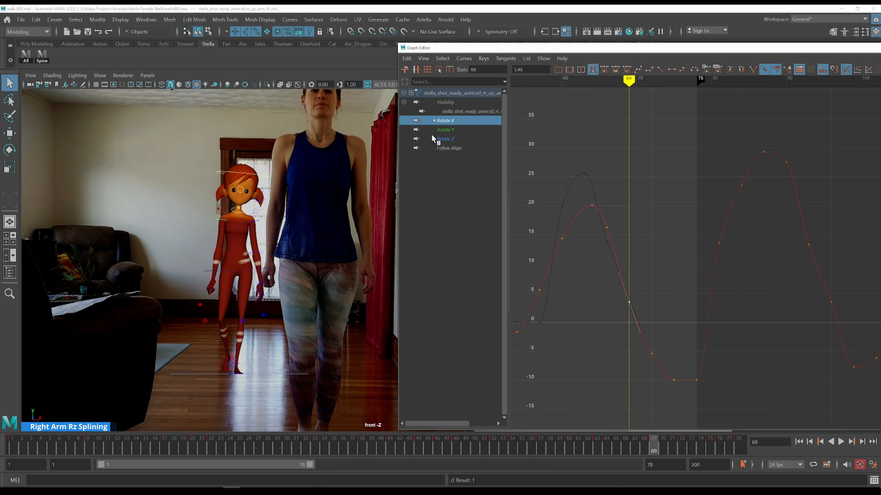
# Display the Rotate X and Rotate Y curves together and step through frames 70 to 76
pyautogui.keyDown('shift'); pyautogui.click(448, 130); pyautogui.keyUp('shift')
pyautogui.hotkey('alt', '.')
pyautogui.hotkey('alt', '.')
pyautogui.hotkey('alt', '.')
pyautogui.hotkey('alt', '.')
pyautogui.hotkey('alt', '.')
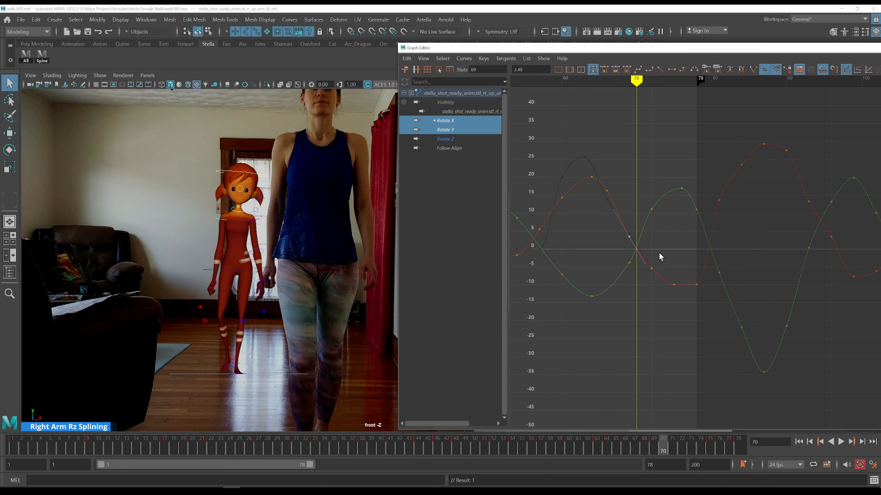
pyautogui.hotkey('alt', '.')
pyautogui.hotkey('alt', '.')
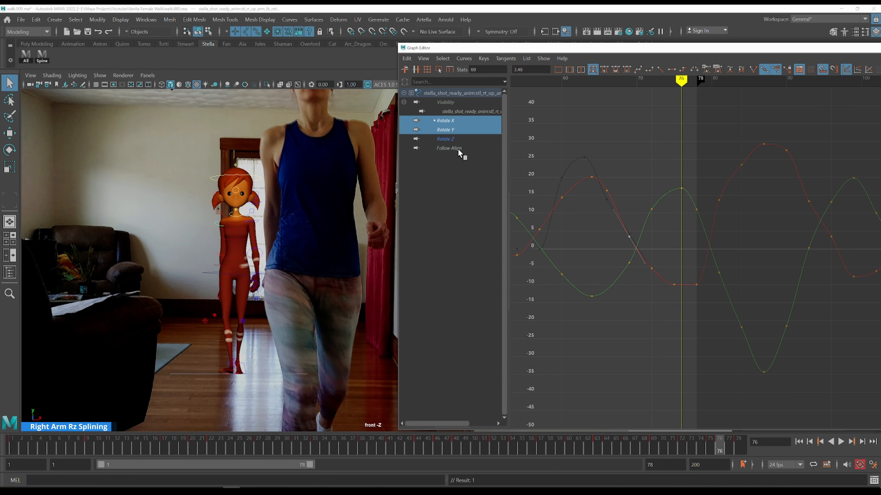
# Add the Rotate Z curve to the display and raise the Rotate X key at frame 78 to about -7.5
pyautogui.keyDown('shift'); pyautogui.click(463, 140); pyautogui.keyUp('shift')
pyautogui.click(672, 221)
pyautogui.hotkey('alt', '.')
pyautogui.hotkey('alt', '.')
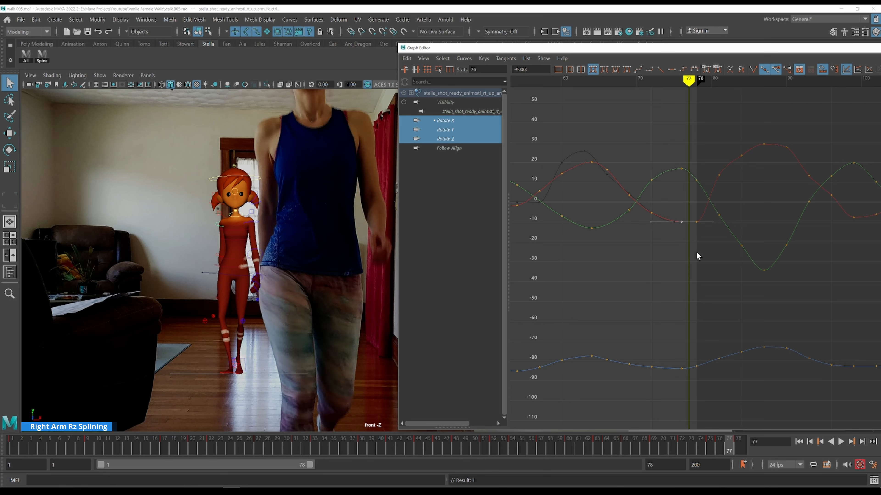
pyautogui.moveTo(705, 219); pyautogui.dragTo(708, 225)
pyautogui.keyDown('shift'); pyautogui.moveTo(715, 253); pyautogui.dragTo(715, 249, button='middle'); pyautogui.keyUp('shift')
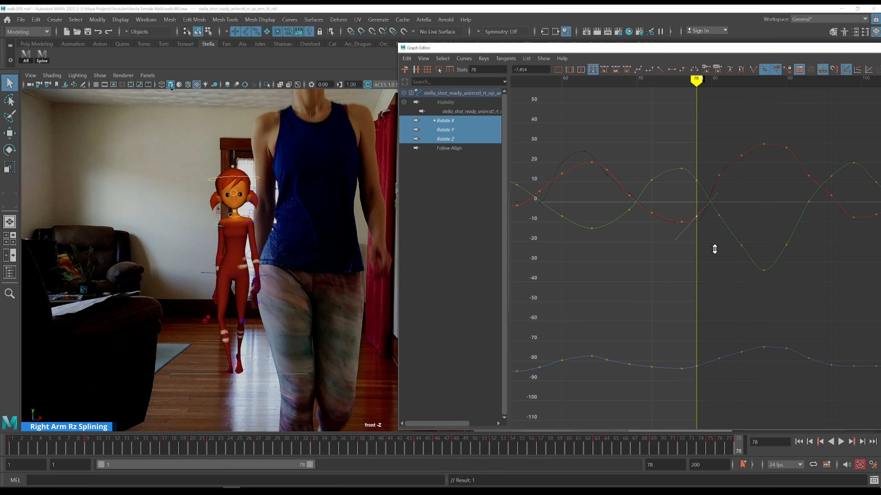
# Step back and forth around frame 77 comparing the three rotation curves with the reference
pyautogui.scroll(-3, 713, 247)
pyautogui.hotkey('alt', ',')
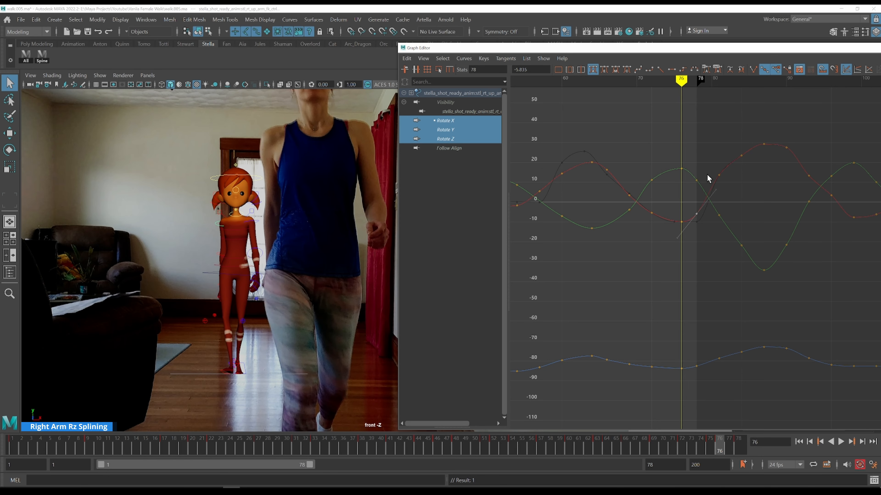
pyautogui.hotkey('alt', ',')
pyautogui.hotkey('alt', '.')
pyautogui.hotkey('alt', ',')
pyautogui.hotkey('alt', '.')
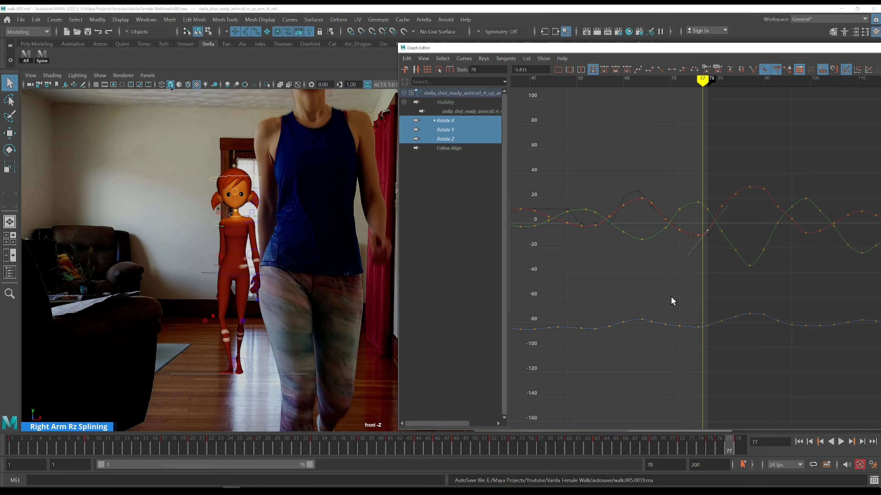
# Adjust the right upper arm's Rotate Z key at frame 78 to about -83.2
pyautogui.moveTo(673, 301); pyautogui.dragTo(710, 350)
pyautogui.press('f')
pyautogui.moveTo(725, 307); pyautogui.dragTo(723, 305)
pyautogui.keyDown('shift'); pyautogui.moveTo(723, 273); pyautogui.dragTo(732, 276, button='middle'); pyautogui.keyUp('shift')
pyautogui.hotkey('alt', ',')
pyautogui.hotkey('alt', '.')
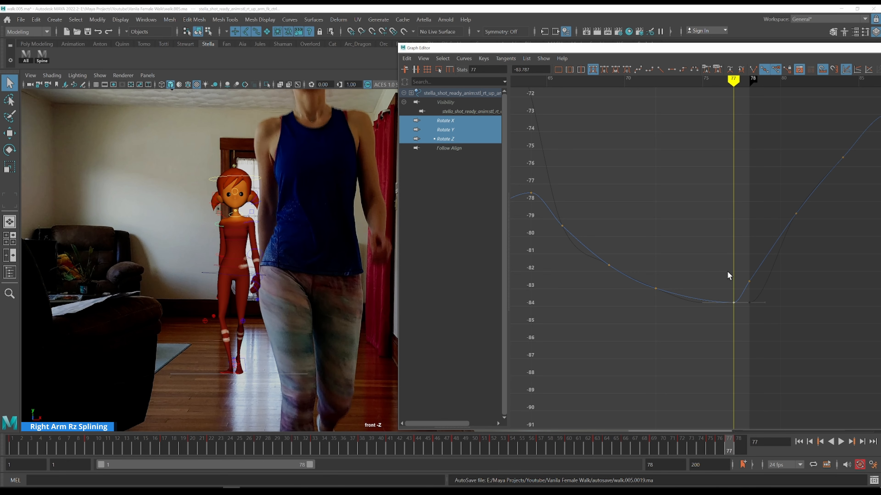
pyautogui.hotkey('alt', '.')
pyautogui.moveTo(727, 273); pyautogui.dragTo(765, 291)
pyautogui.moveTo(764, 291); pyautogui.dragTo(762, 301, button='middle')
pyautogui.hotkey('alt', ',')
pyautogui.hotkey('alt', ',')
pyautogui.hotkey('alt', ',')
pyautogui.hotkey('alt', '.')
pyautogui.hotkey('alt', '.')
pyautogui.keyDown('alt'); pyautogui.keyDown('shift'); pyautogui.moveTo(711, 211); pyautogui.dragTo(709, 255, button='right'); pyautogui.keyUp('shift'); pyautogui.keyUp('alt')
pyautogui.keyDown('alt'); pyautogui.moveTo(710, 258); pyautogui.dragTo(675, 285, button='middle'); pyautogui.keyUp('alt')
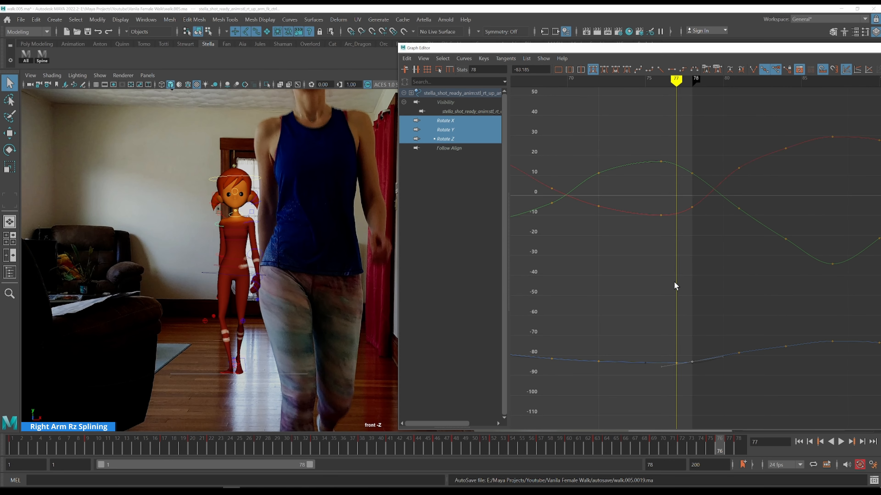
# Step through frames 12 to 40 comparing the character's arm swing with the reference walk
pyautogui.hotkey('alt', ',')
pyautogui.hotkey('alt', '.')
pyautogui.hotkey('alt', '.')
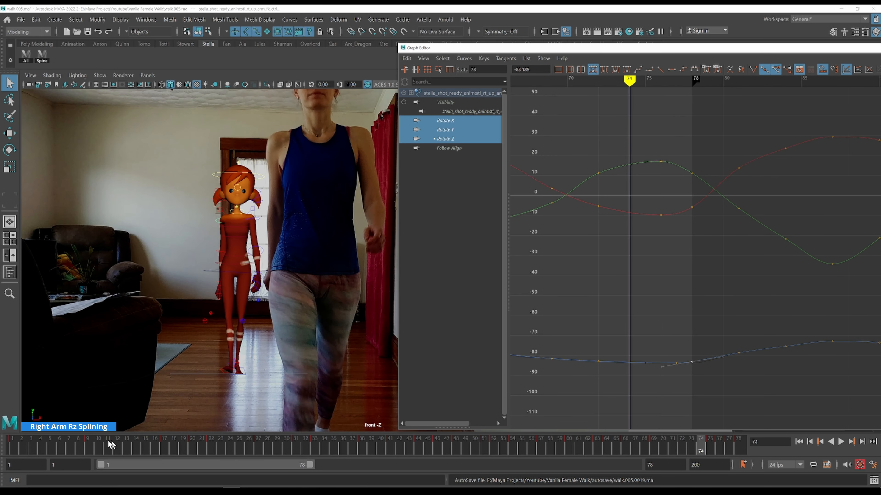
pyautogui.click(93, 442)
pyautogui.hotkey('alt', '.')
pyautogui.hotkey('alt', '.')
pyautogui.hotkey('alt', '.')
pyautogui.hotkey('alt', '.')
pyautogui.hotkey('alt', '.')
pyautogui.hotkey('alt', '.')
pyautogui.hotkey('alt', '.')
pyautogui.hotkey('alt', '.')
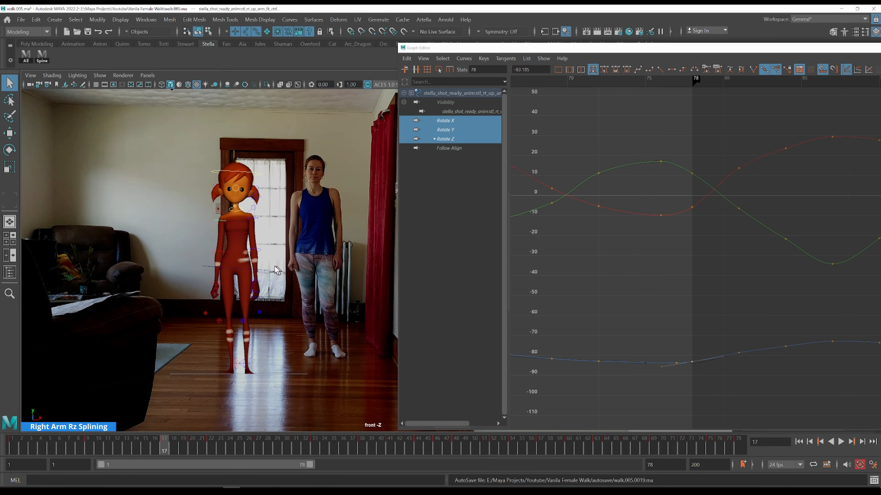
pyautogui.hotkey('alt', '.')
pyautogui.hotkey('alt', '.')
pyautogui.hotkey('alt', '.')
pyautogui.hotkey('alt', '.')
pyautogui.hotkey('alt', '.')
pyautogui.hotkey('alt', '.')
pyautogui.hotkey('alt', '.')
pyautogui.hotkey('alt', '.')
pyautogui.hotkey('alt', '.')
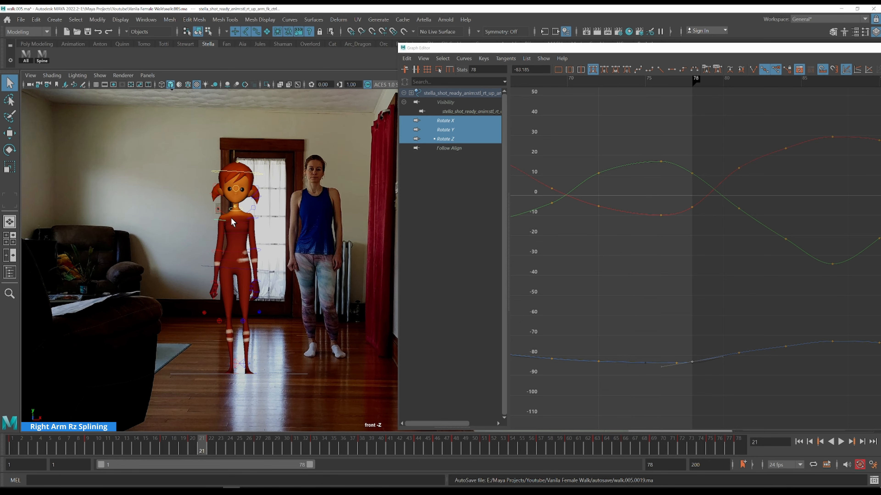
pyautogui.hotkey('alt', '.')
pyautogui.hotkey('alt', '.')
pyautogui.hotkey('alt', '.')
pyautogui.hotkey('alt', '.')
pyautogui.hotkey('alt', '.')
pyautogui.hotkey('alt', '.')
pyautogui.hotkey('alt', '.')
pyautogui.hotkey('alt', '.')
pyautogui.hotkey('alt', '.')
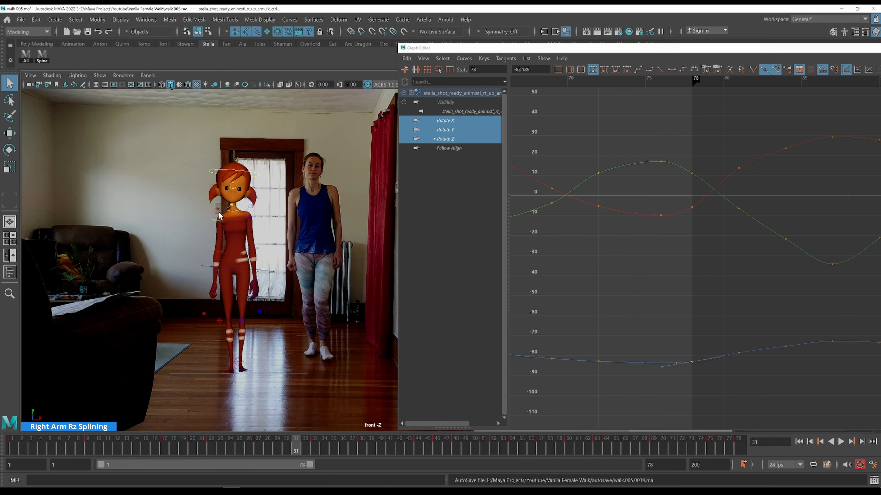
pyautogui.hotkey('alt', '.')
pyautogui.hotkey('alt', '.')
pyautogui.hotkey('alt', '.')
pyautogui.hotkey('alt', '.')
pyautogui.hotkey('alt', '.')
pyautogui.hotkey('alt', '.')
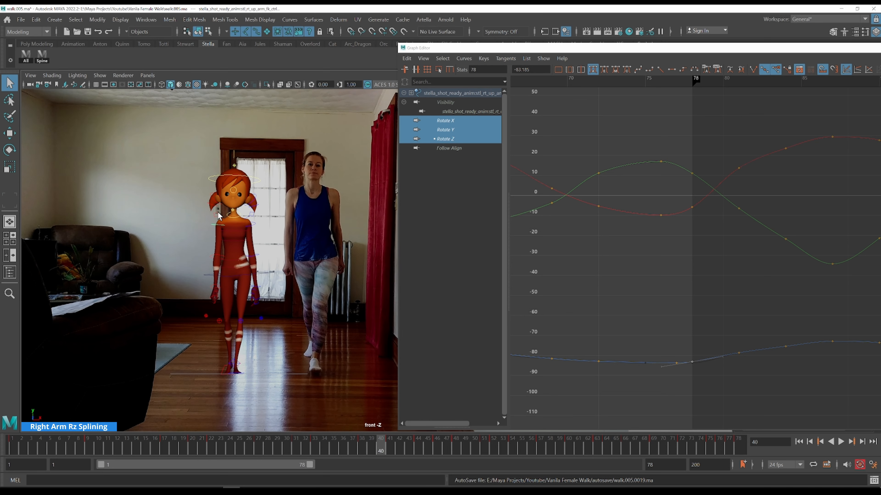
# Select the right clavicle control and view the shoulder close up in the perspective view
pyautogui.click(217, 218)
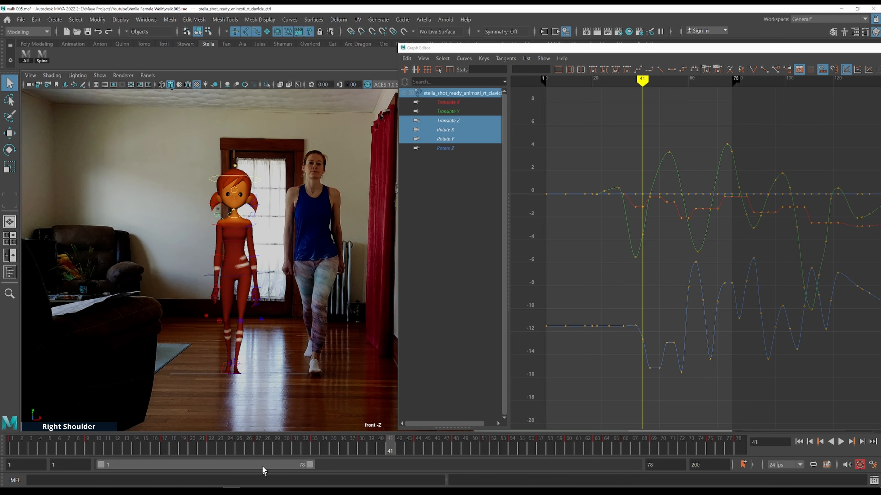
pyautogui.click(215, 449)
pyautogui.hotkey('alt', '.')
pyautogui.hotkey('alt', '.')
pyautogui.hotkey('alt', '.')
pyautogui.hotkey('alt', '.')
pyautogui.hotkey('alt', '.')
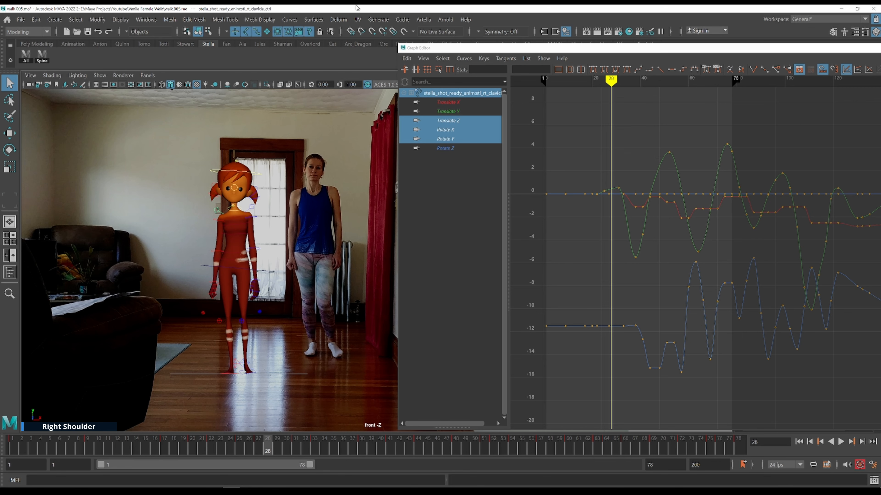
pyautogui.press('space')
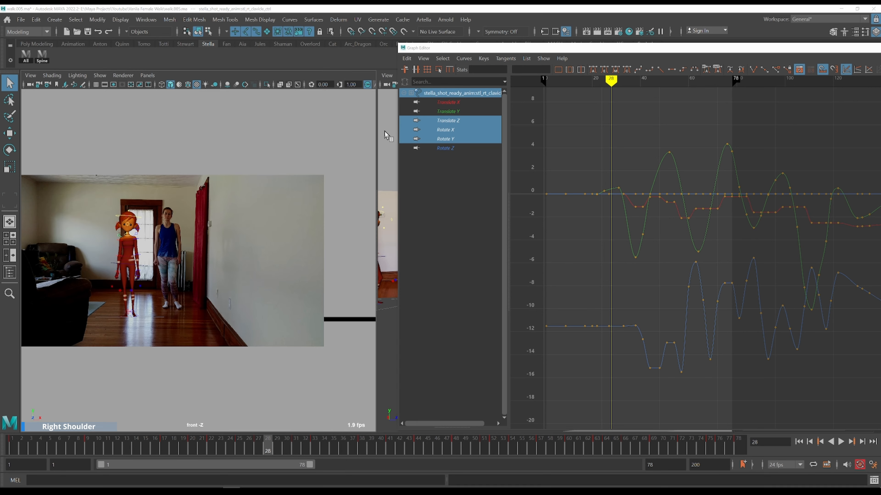
pyautogui.press('space')
pyautogui.keyDown('alt'); pyautogui.moveTo(318, 194); pyautogui.dragTo(252, 200, button='middle'); pyautogui.keyUp('alt')
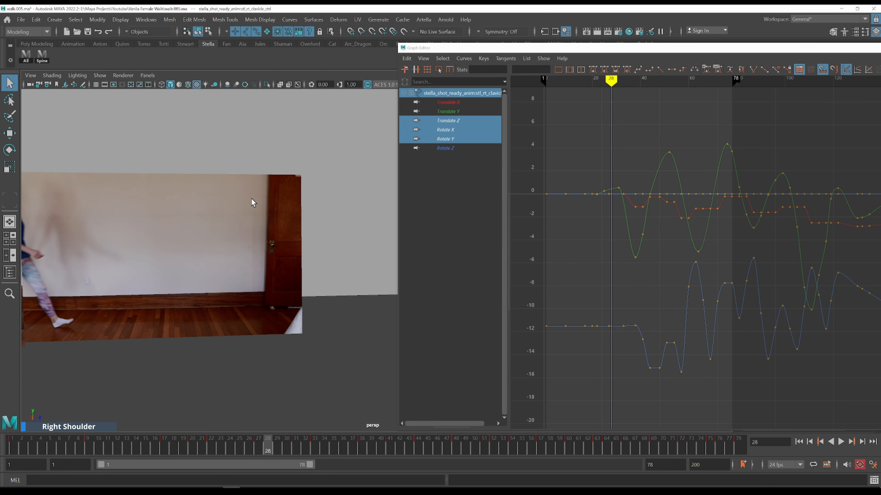
pyautogui.press('f')
pyautogui.keyDown('alt'); pyautogui.moveTo(281, 212); pyautogui.dragTo(184, 208, button='right'); pyautogui.keyUp('alt')
pyautogui.keyDown('alt'); pyautogui.moveTo(184, 208); pyautogui.dragTo(280, 214, button='middle'); pyautogui.keyUp('alt')
pyautogui.keyDown('alt'); pyautogui.moveTo(281, 215); pyautogui.dragTo(240, 213, button='right'); pyautogui.keyUp('alt')
pyautogui.keyDown('alt'); pyautogui.moveTo(366, 276); pyautogui.dragTo(224, 204, button='middle'); pyautogui.keyUp('alt')
pyautogui.moveTo(277, 221)
pyautogui.keyDown('alt'); pyautogui.mouseDown()
pyautogui.moveTo(269, 219)
pyautogui.moveTo(281, 223)
pyautogui.mouseUp(); pyautogui.keyUp('alt')
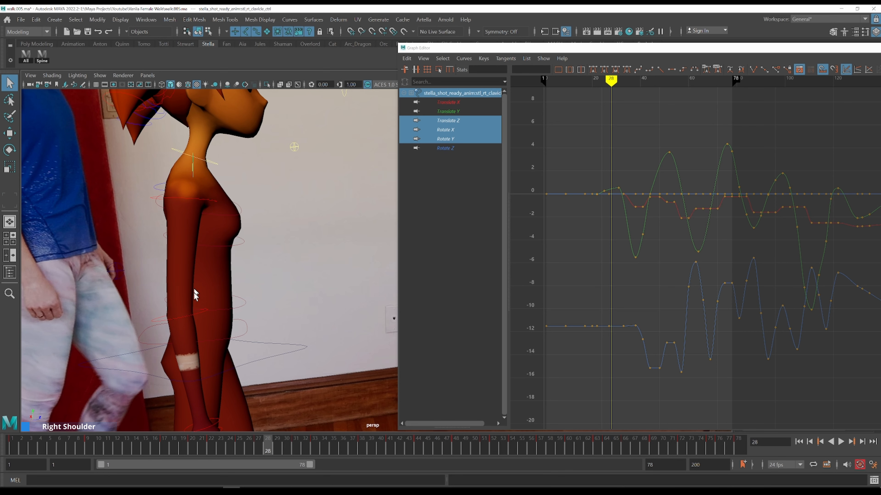
pyautogui.hotkey('alt', '.')
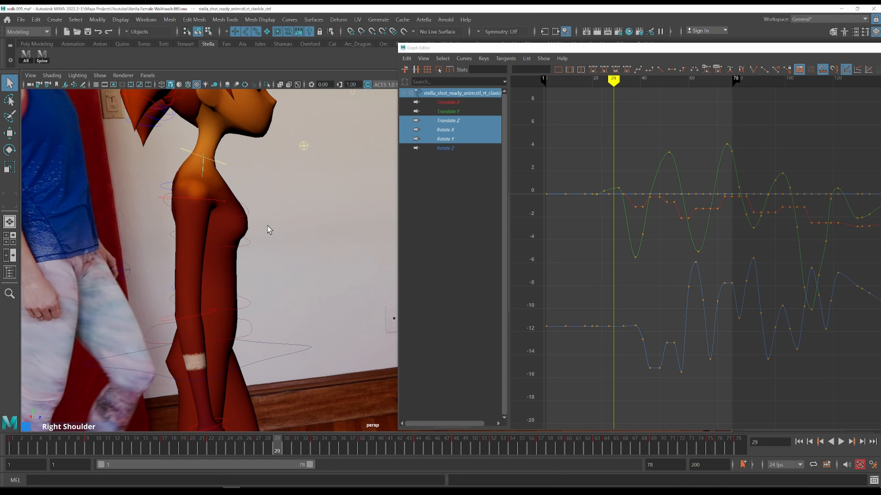
# Isolate the clavicle's Rotate Z curve and step through frames 15 to 34 comparing the shoulder motion
pyautogui.click(446, 148)
pyautogui.keyDown('ctrl'); pyautogui.keyDown('alt'); pyautogui.moveTo(598, 233); pyautogui.dragTo(644, 309); pyautogui.keyUp('alt'); pyautogui.keyUp('ctrl')
pyautogui.scroll(-3, 596, 249)
pyautogui.press('k')
pyautogui.click(560, 173)
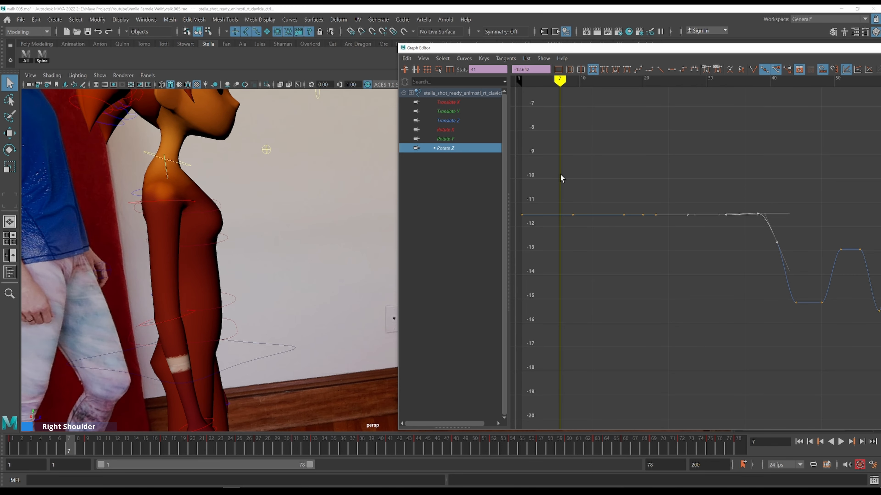
pyautogui.hotkey('alt', '.')
pyautogui.hotkey('alt', '.')
pyautogui.hotkey('alt', '.')
pyautogui.hotkey('alt', '.')
pyautogui.hotkey('alt', '.')
pyautogui.hotkey('alt', '.')
pyautogui.hotkey('alt', '.')
pyautogui.hotkey('alt', '.')
pyautogui.hotkey('alt', '.')
pyautogui.hotkey('alt', '.')
pyautogui.hotkey('alt', '.')
pyautogui.hotkey('alt', '.')
pyautogui.hotkey('alt', '.')
pyautogui.hotkey('alt', '.')
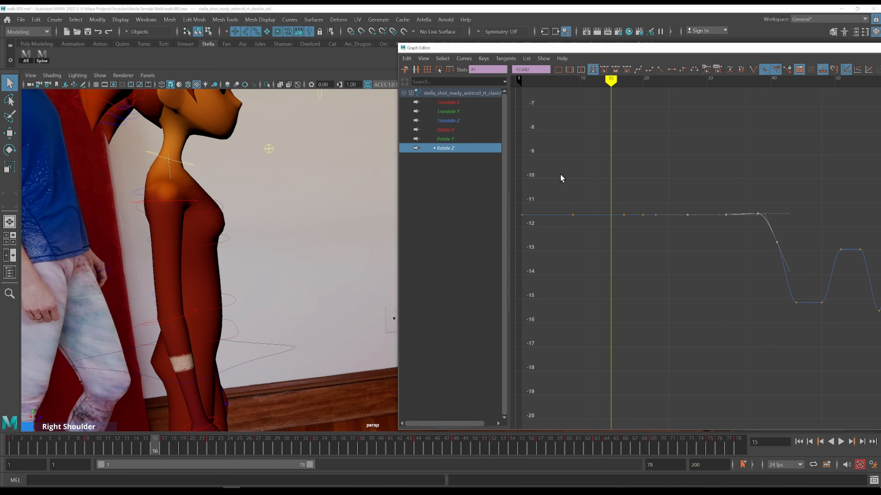
pyautogui.hotkey('alt', '.')
pyautogui.hotkey('alt', '.')
pyautogui.hotkey('alt', '.')
pyautogui.hotkey('alt', '.')
pyautogui.hotkey('alt', '.')
pyautogui.hotkey('alt', '.')
pyautogui.hotkey('alt', '.')
pyautogui.hotkey('alt', '.')
pyautogui.hotkey('alt', '.')
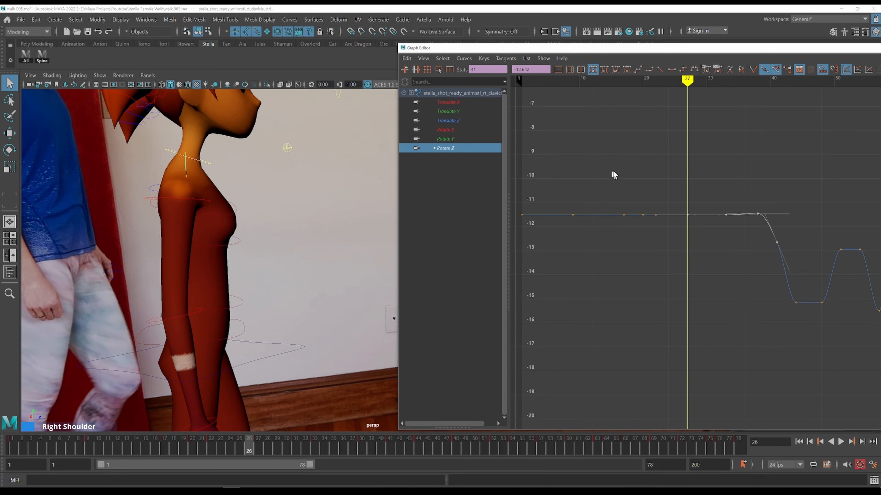
# Step through frames 34 to 39 comparing the character's shoulder motion with the reference walk
pyautogui.hotkey('alt', '.')
pyautogui.hotkey('alt', '.')
pyautogui.hotkey('alt', '.')
pyautogui.hotkey('alt', '.')
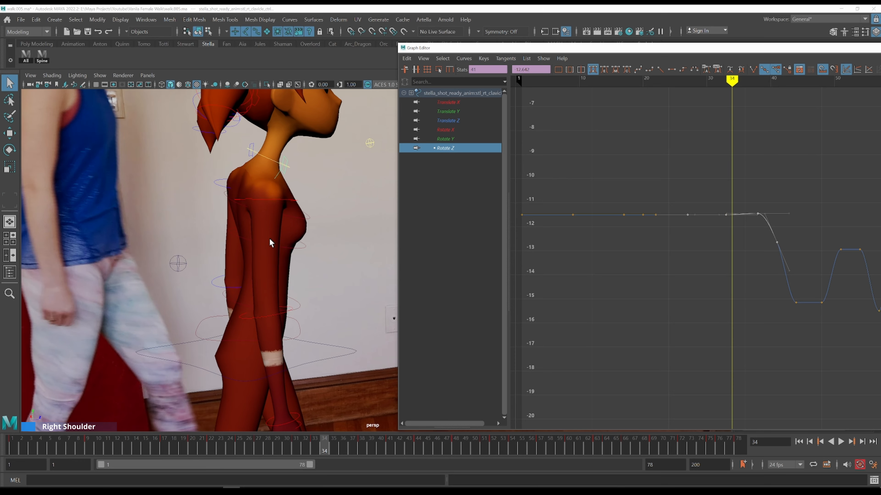
pyautogui.hotkey('alt', '.')
pyautogui.hotkey('alt', '.')
pyautogui.hotkey('alt', '.')
pyautogui.hotkey('alt', '.')
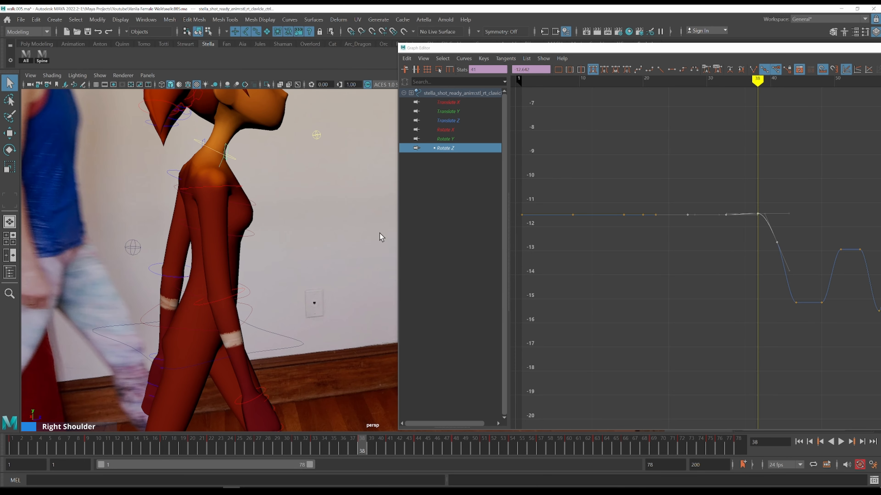
pyautogui.press(',')
pyautogui.hotkey('alt', '.')
pyautogui.hotkey('alt', '.')
pyautogui.hotkey('alt', '.')
pyautogui.hotkey('alt', '.')
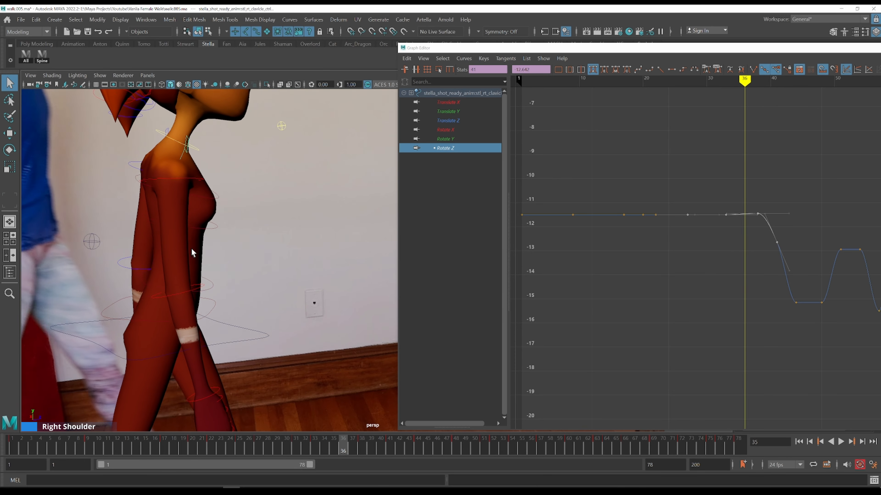
pyautogui.hotkey('alt', '.')
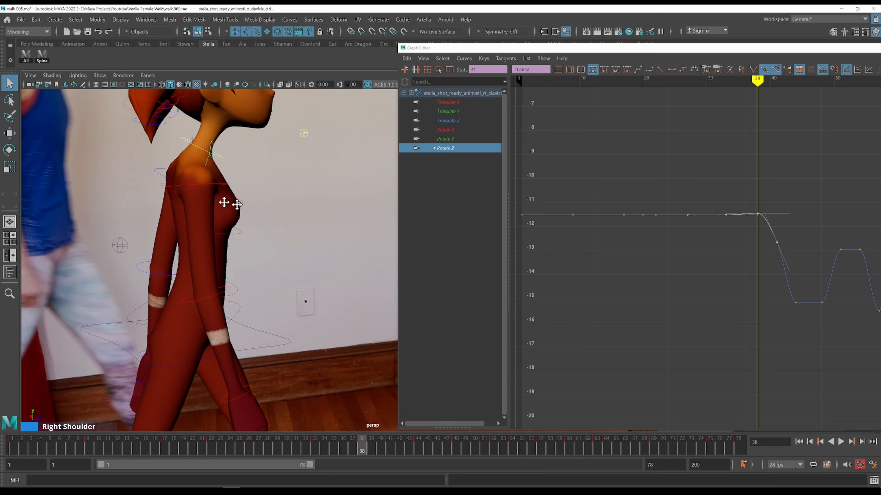
pyautogui.hotkey('alt', '.')
pyautogui.hotkey('alt', ',')
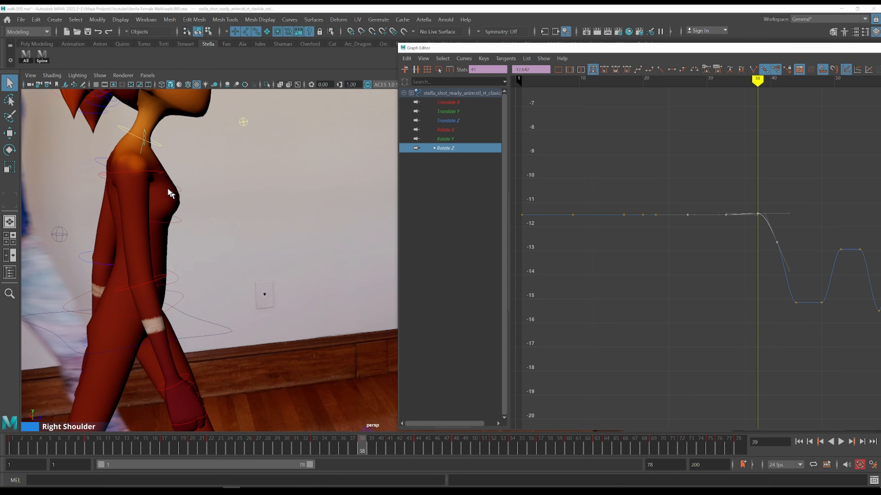
# Select the right upper arm control and display its Rotate Y curve alongside the clavicle's Rotate Z curve
pyautogui.keyDown('shift'); pyautogui.click(157, 171); pyautogui.keyUp('shift')
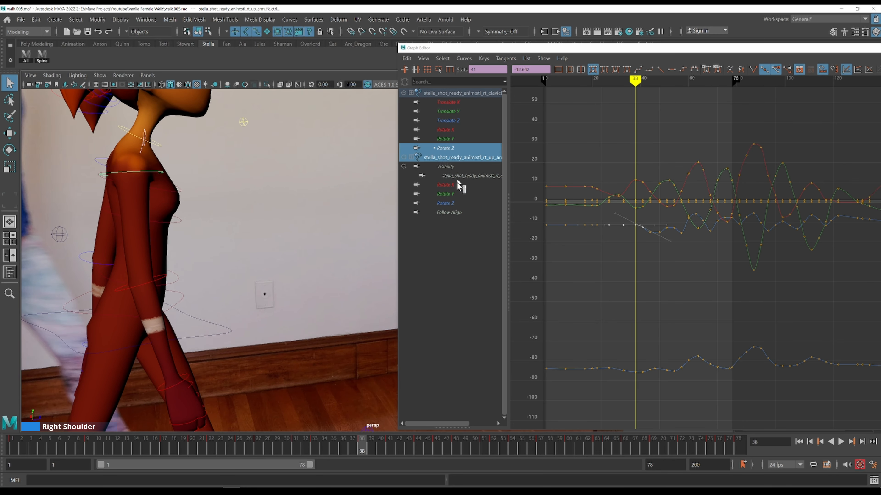
pyautogui.click(454, 194)
pyautogui.moveTo(616, 173); pyautogui.dragTo(665, 247)
pyautogui.press('f')
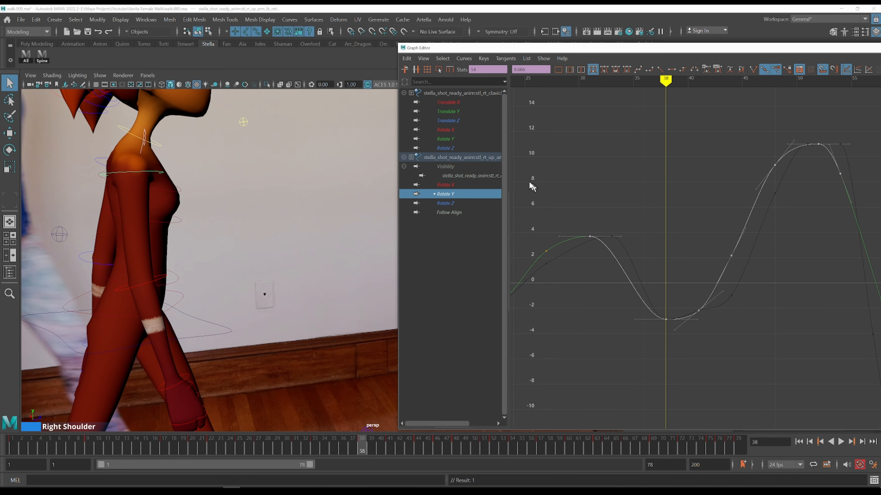
pyautogui.keyDown('ctrl'); pyautogui.click(446, 148); pyautogui.keyUp('ctrl')
pyautogui.press('a')
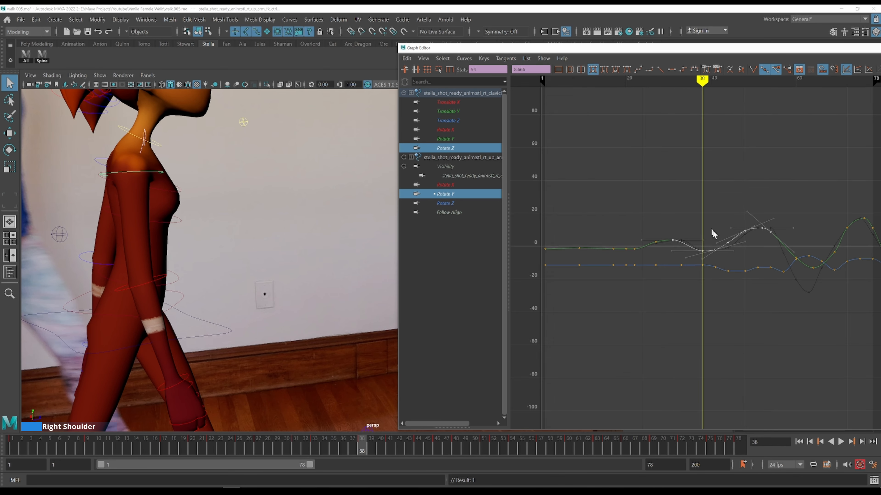
pyautogui.keyDown('alt'); pyautogui.keyDown('shift'); pyautogui.moveTo(743, 252); pyautogui.dragTo(747, 238, button='right'); pyautogui.keyUp('shift'); pyautogui.keyUp('alt')
pyautogui.keyDown('alt'); pyautogui.moveTo(745, 235); pyautogui.dragTo(591, 243, button='middle'); pyautogui.keyUp('alt')
pyautogui.click(608, 242)
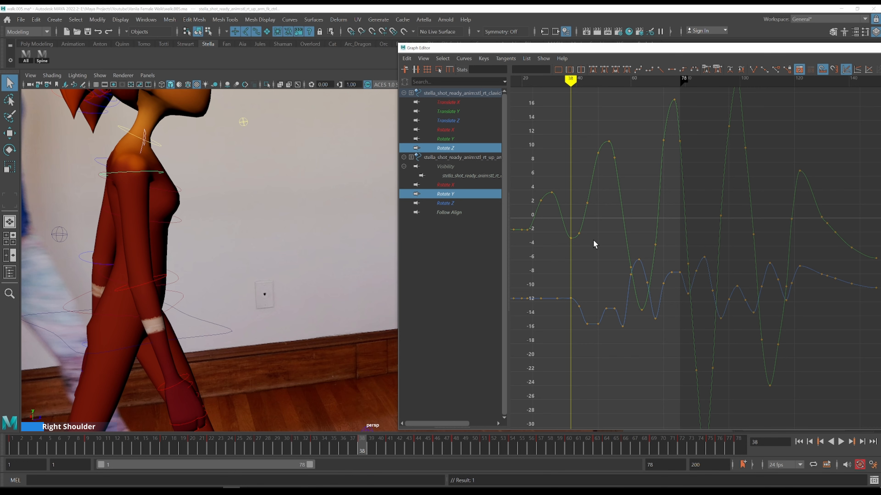
# Step through frames 40 to 48 comparing the shoulder and arm swing with the reference footage
pyautogui.hotkey('alt', '.')
pyautogui.hotkey('alt', '.')
pyautogui.hotkey('alt', '.')
pyautogui.hotkey('alt', '.')
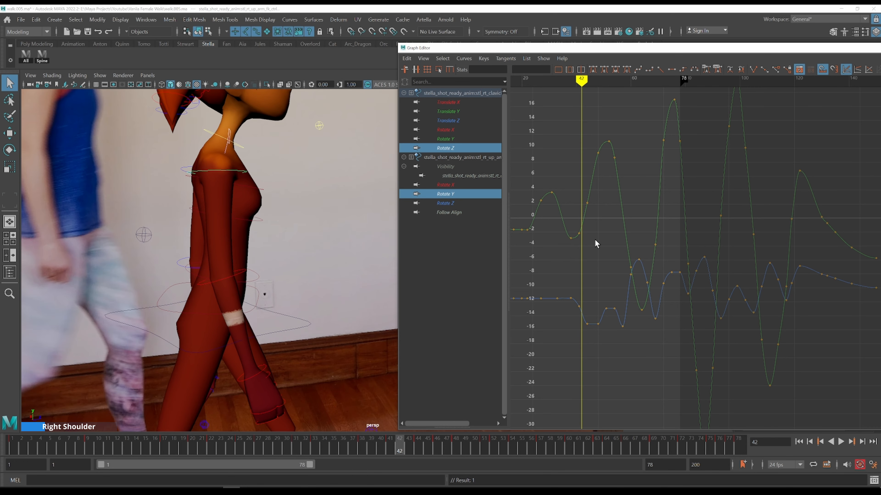
pyautogui.hotkey('alt', '.')
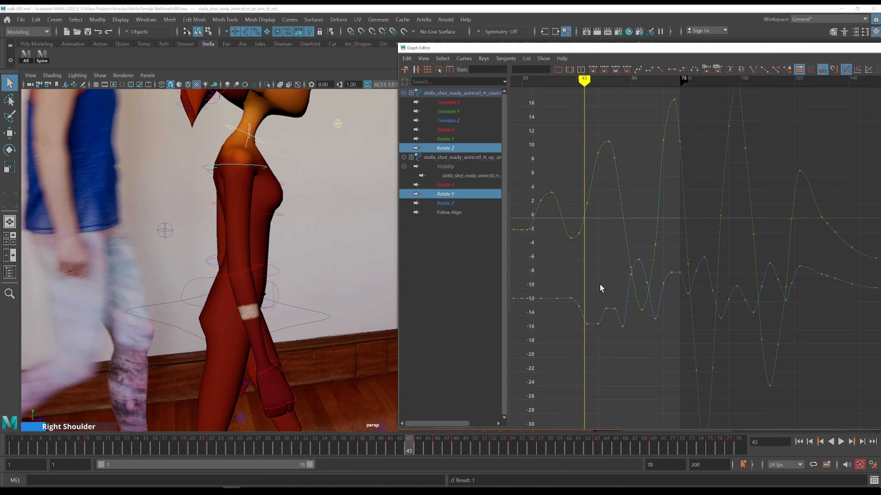
pyautogui.hotkey('alt', '.')
pyautogui.hotkey('alt', ',')
pyautogui.moveTo(578, 334); pyautogui.dragTo(578, 333)
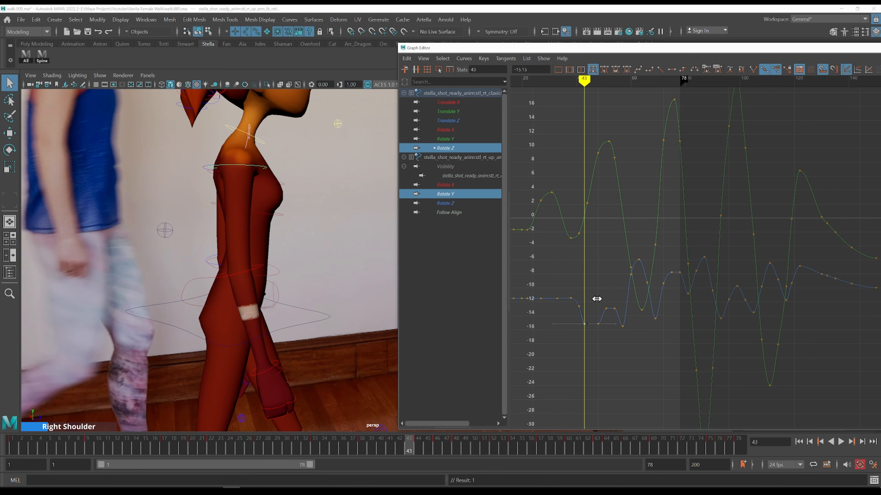
pyautogui.hotkey('ctrl', 'z')
pyautogui.keyDown('alt'); pyautogui.keyDown('shift'); pyautogui.moveTo(597, 300); pyautogui.dragTo(616, 307, button='right'); pyautogui.keyUp('shift'); pyautogui.keyUp('alt')
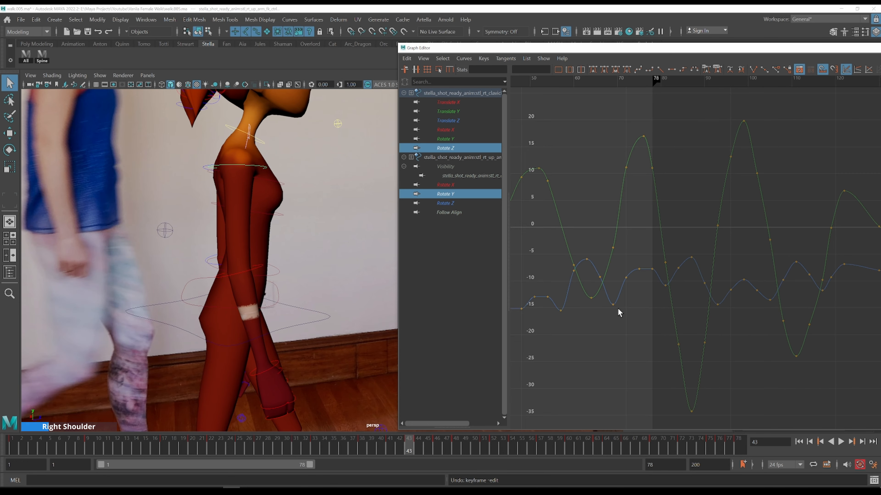
pyautogui.keyDown('alt'); pyautogui.moveTo(575, 291); pyautogui.dragTo(670, 279, button='middle'); pyautogui.keyUp('alt')
pyautogui.hotkey('alt', '.')
pyautogui.hotkey('alt', '.')
pyautogui.hotkey('alt', '.')
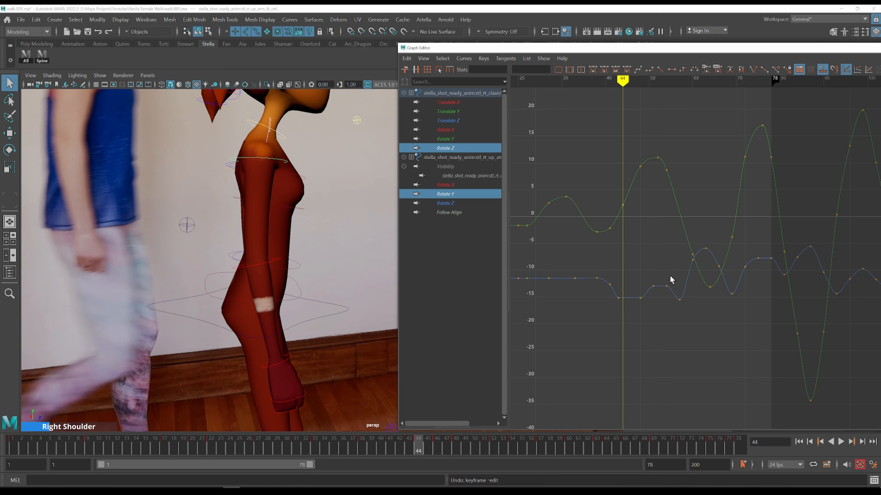
pyautogui.hotkey('alt', '.')
pyautogui.hotkey('alt', '.')
pyautogui.hotkey('alt', '.')
pyautogui.hotkey('alt', '.')
pyautogui.hotkey('alt', '.')
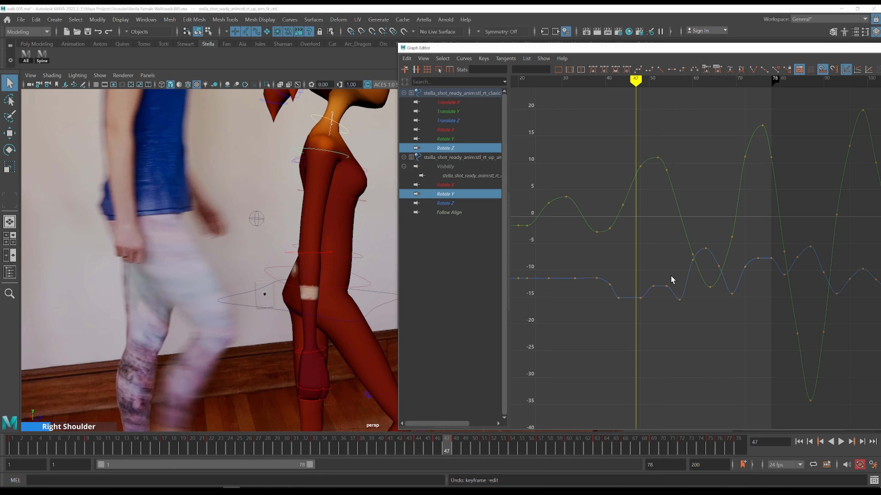
pyautogui.keyDown('alt'); pyautogui.moveTo(315, 209); pyautogui.dragTo(152, 230, button='middle'); pyautogui.keyUp('alt')
pyautogui.hotkey('alt', '.')
# Delete the clavicle's Rotate Z key at frame 48
pyautogui.click(653, 286)
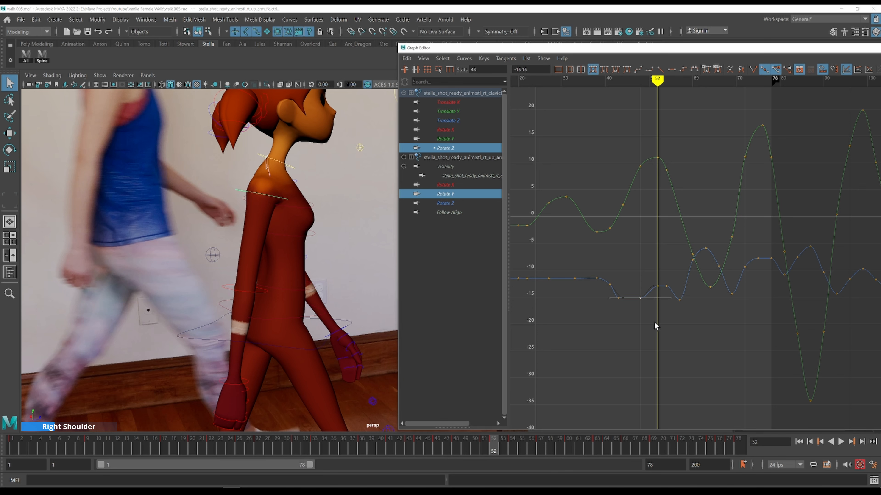
pyautogui.press('Delete')
pyautogui.press('k')
pyautogui.click(605, 274)
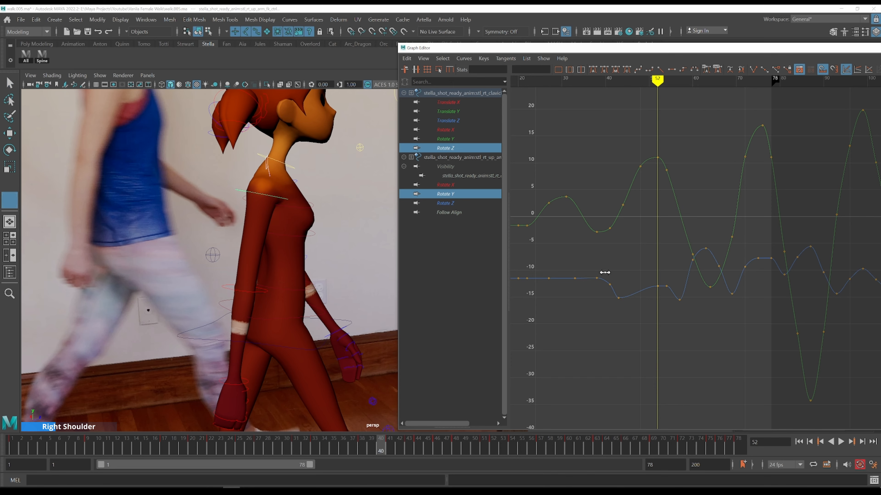
# Lower the clavicle's Rotate Z key at frame 41 to about -13.8
pyautogui.hotkey('alt', ',')
pyautogui.keyDown('alt'); pyautogui.moveTo(193, 211); pyautogui.dragTo(315, 193, button='middle'); pyautogui.keyUp('alt')
pyautogui.hotkey('alt', ',')
pyautogui.hotkey('alt', ',')
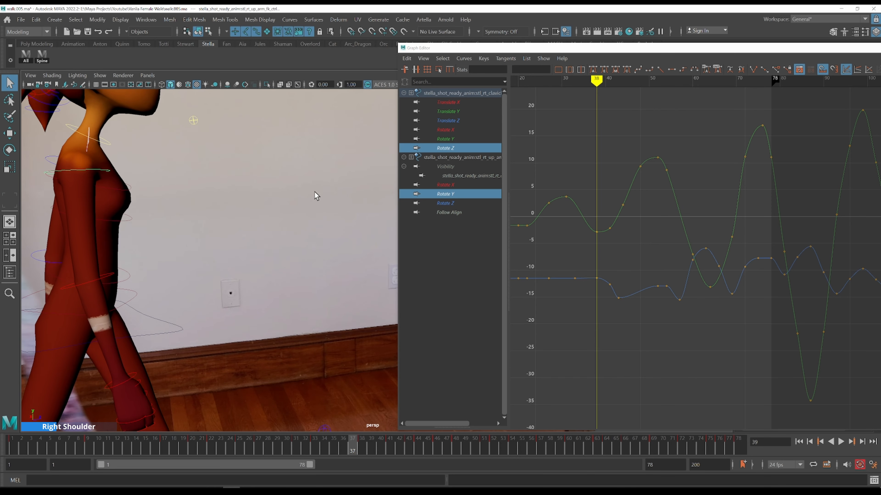
pyautogui.hotkey('alt', '.')
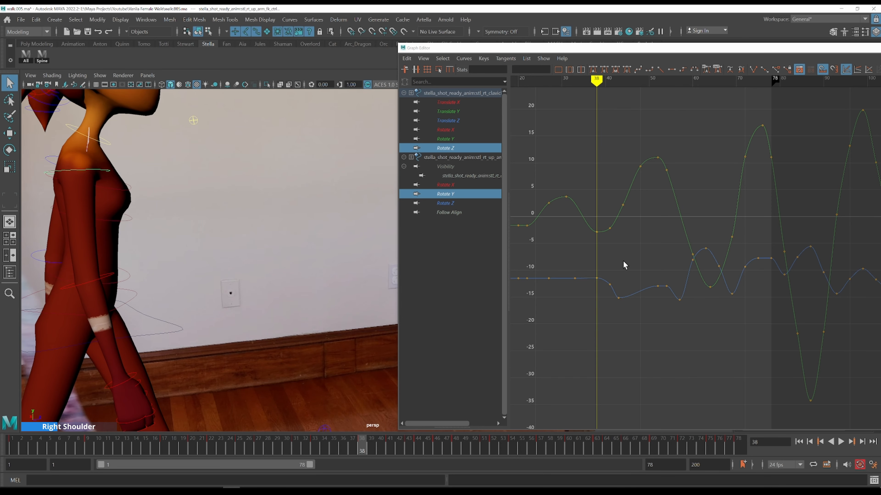
pyautogui.hotkey('alt', '.')
pyautogui.hotkey('alt', '.')
pyautogui.hotkey('alt', '.')
pyautogui.click(609, 285)
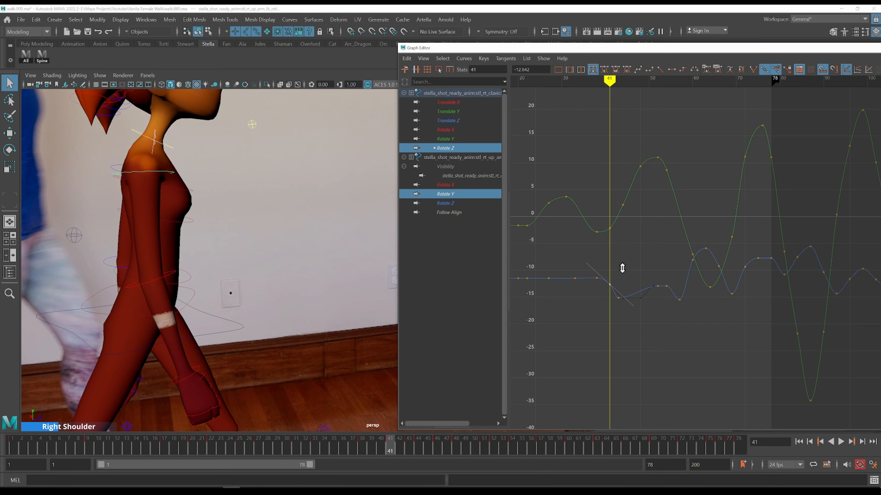
pyautogui.keyDown('shift'); pyautogui.moveTo(622, 268); pyautogui.dragTo(619, 275, button='middle'); pyautogui.keyUp('shift')
pyautogui.hotkey('alt', ',')
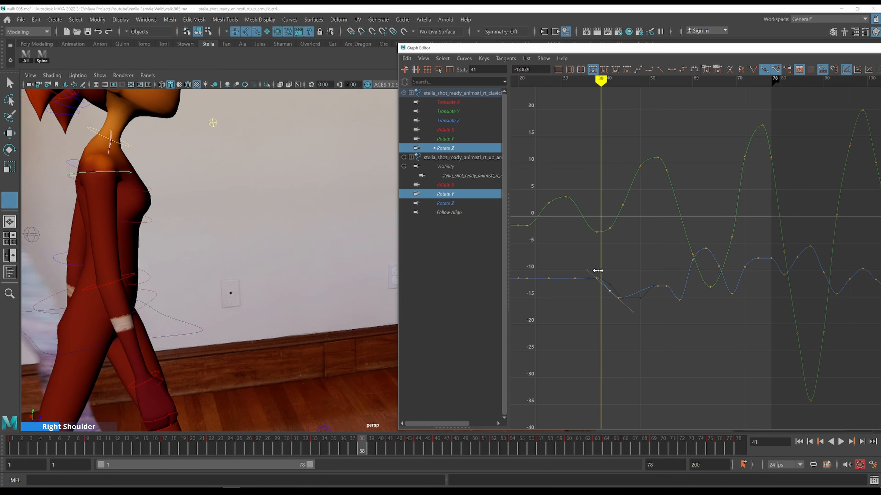
# Step through frames 42 to 52 comparing the shoulder motion with the reference walk
pyautogui.hotkey('alt', '.')
pyautogui.hotkey('alt', '.')
pyautogui.hotkey('alt', '.')
pyautogui.hotkey('alt', '.')
pyautogui.hotkey('alt', '.')
pyautogui.hotkey('alt', '.')
pyautogui.hotkey('alt', '.')
pyautogui.hotkey('alt', '.')
pyautogui.hotkey('alt', '.')
pyautogui.hotkey('alt', '.')
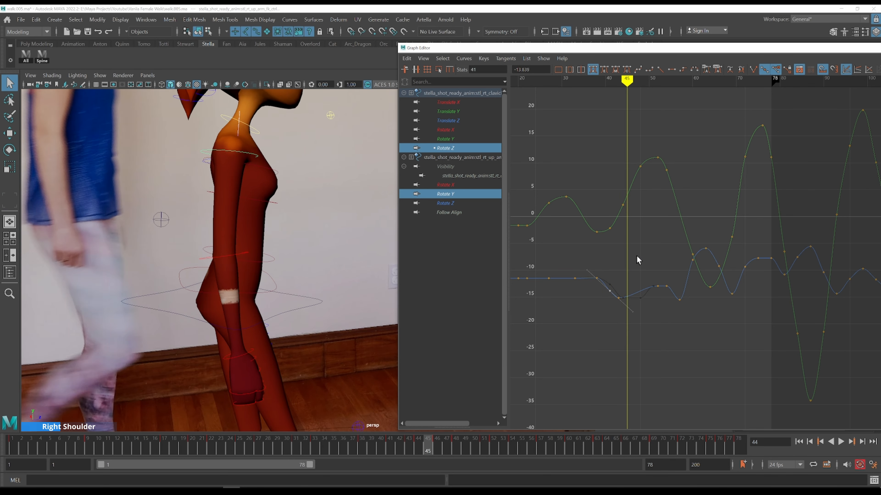
pyautogui.hotkey('alt', '.')
pyautogui.hotkey('alt', '.')
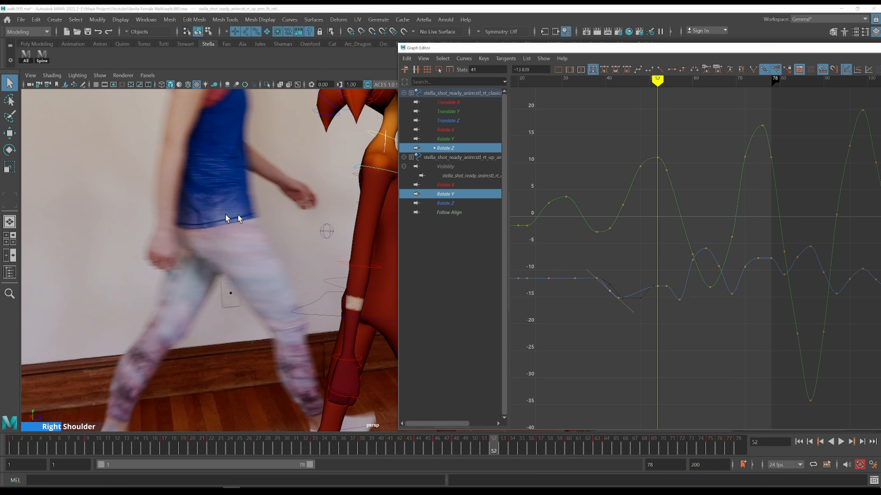
pyautogui.keyDown('alt'); pyautogui.moveTo(268, 218); pyautogui.dragTo(44, 222, button='middle'); pyautogui.keyUp('alt')
# Set the clavicle's Rotate Z key at frame 52 to about -12.9
pyautogui.keyDown('alt'); pyautogui.moveTo(650, 229); pyautogui.dragTo(631, 209, button='middle'); pyautogui.keyUp('alt')
pyautogui.keyDown('alt'); pyautogui.keyDown('shift'); pyautogui.moveTo(666, 257); pyautogui.dragTo(670, 254, button='right'); pyautogui.keyUp('shift'); pyautogui.keyUp('alt')
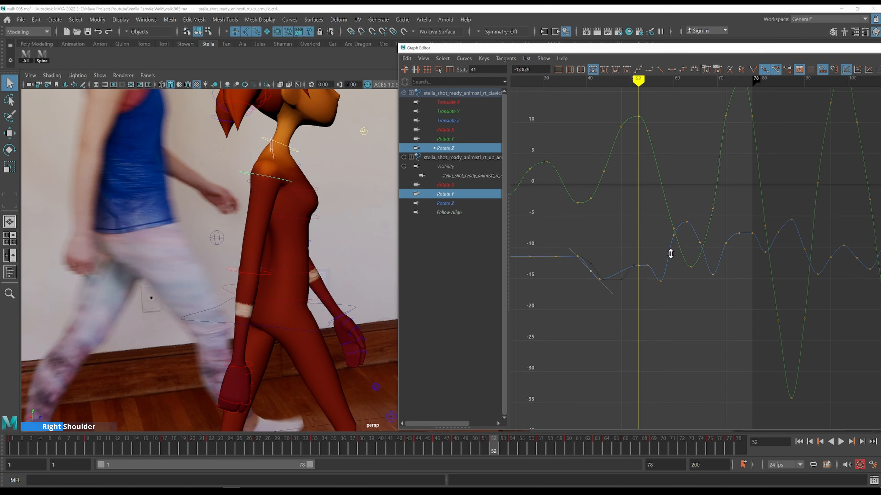
pyautogui.click(640, 263)
pyautogui.moveTo(650, 235)
pyautogui.keyDown('shift'); pyautogui.mouseDown(button='middle')
pyautogui.moveTo(647, 256)
pyautogui.moveTo(645, 241)
pyautogui.mouseUp(button='middle'); pyautogui.keyUp('shift')
pyautogui.keyDown('alt'); pyautogui.moveTo(384, 213); pyautogui.dragTo(211, 211); pyautogui.keyUp('alt')
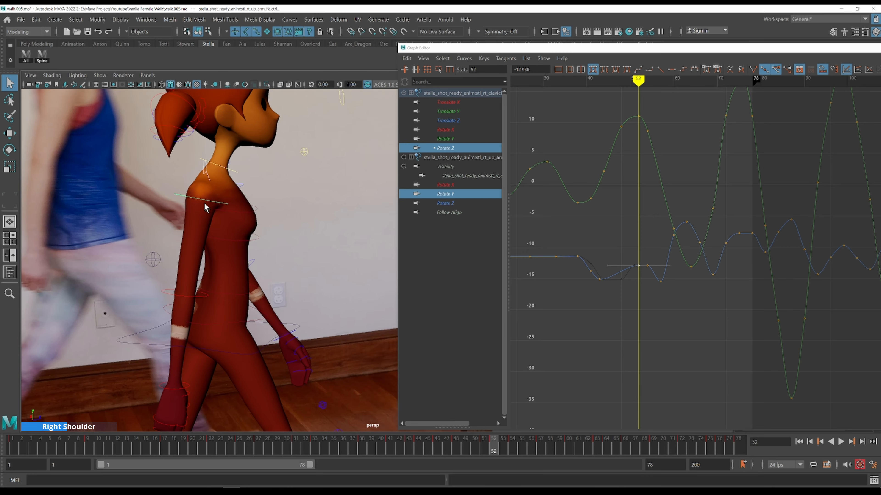
# Step through frames 54 to 58 comparing the shoulder with the reference footage
pyautogui.press('.')
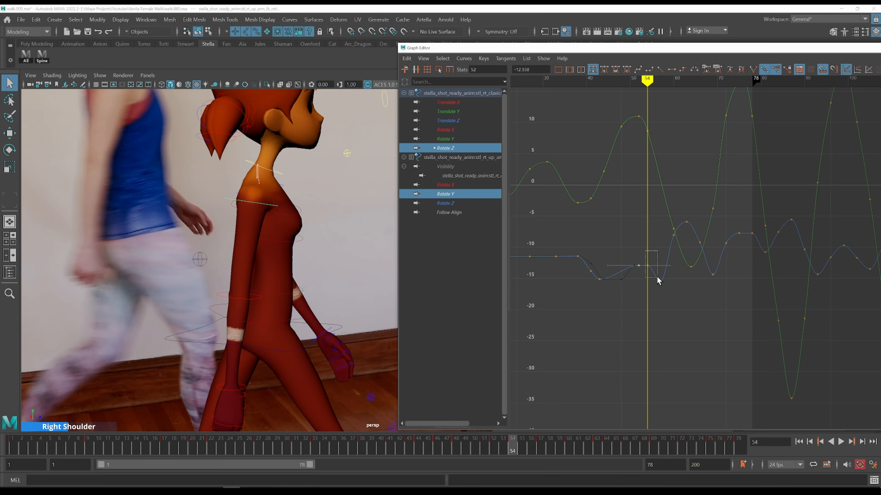
pyautogui.click(655, 281)
pyautogui.keyDown('alt'); pyautogui.moveTo(582, 239); pyautogui.dragTo(511, 227, button='middle'); pyautogui.keyUp('alt')
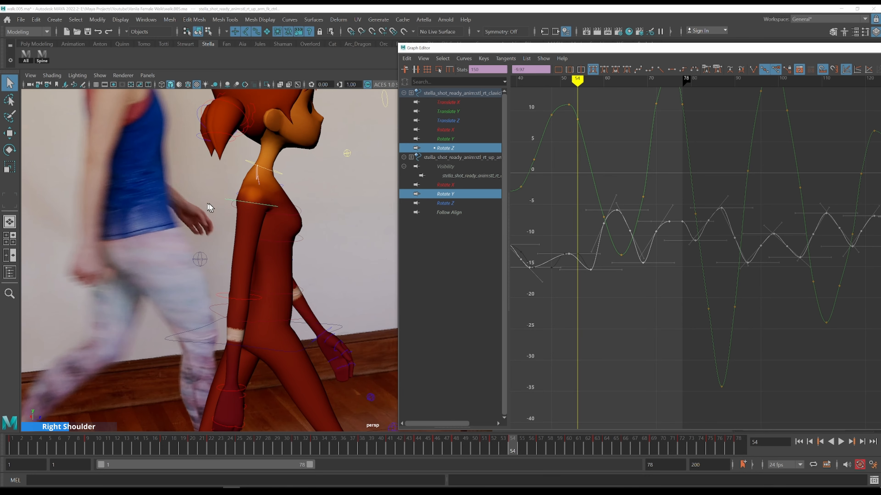
pyautogui.hotkey('alt', '.')
pyautogui.hotkey('alt', '.')
pyautogui.hotkey('alt', '.')
pyautogui.keyDown('alt'); pyautogui.moveTo(336, 207); pyautogui.dragTo(208, 232, button='middle'); pyautogui.keyUp('alt')
pyautogui.keyDown('alt'); pyautogui.moveTo(208, 232); pyautogui.dragTo(246, 238, button='right'); pyautogui.keyUp('alt')
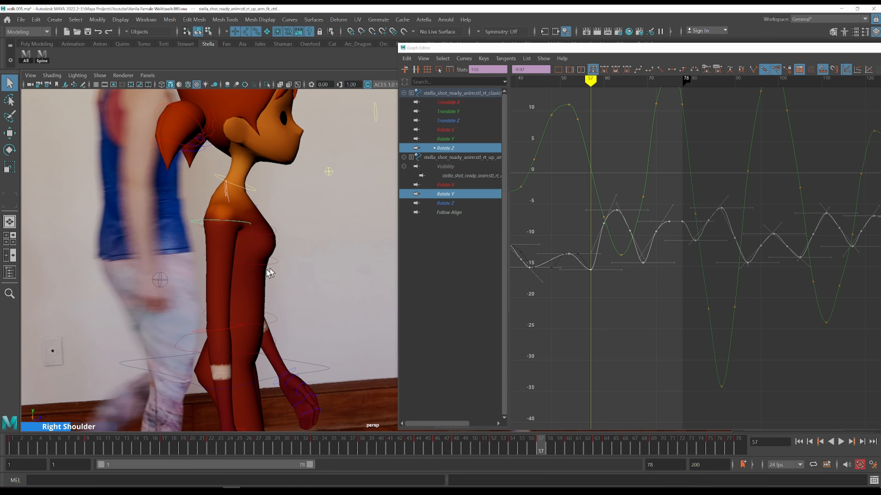
pyautogui.hotkey('alt', '.')
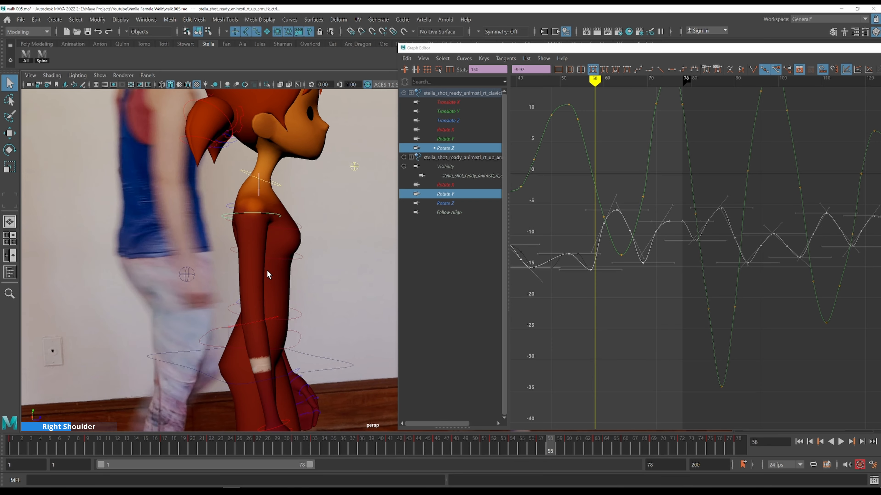
# Select the clavicle's Rotate Z key at frame 57 and step through frames 58 to 63 checking the shoulder
pyautogui.click(588, 259)
pyautogui.moveTo(586, 256); pyautogui.dragTo(600, 286)
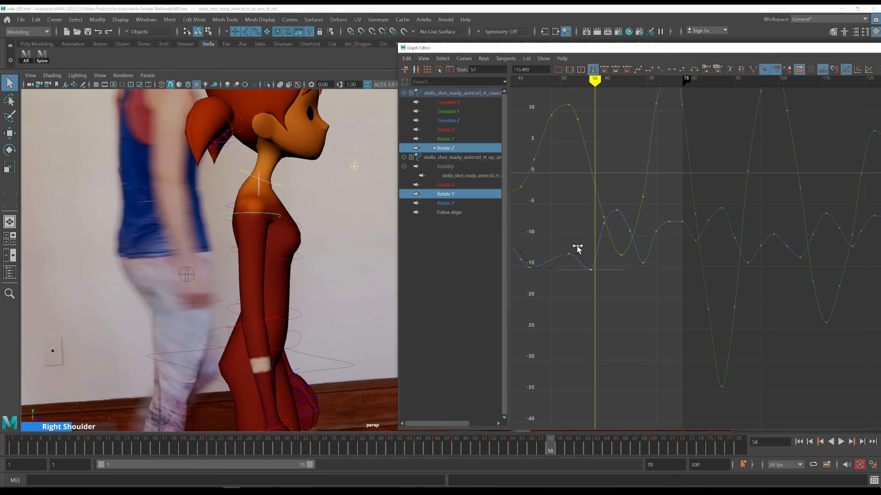
pyautogui.press('alt+')
pyautogui.press('alt+')
pyautogui.press('alt+')
pyautogui.hotkey('alt', '.')
pyautogui.hotkey('alt', '.')
pyautogui.scroll(-3, 624, 277)
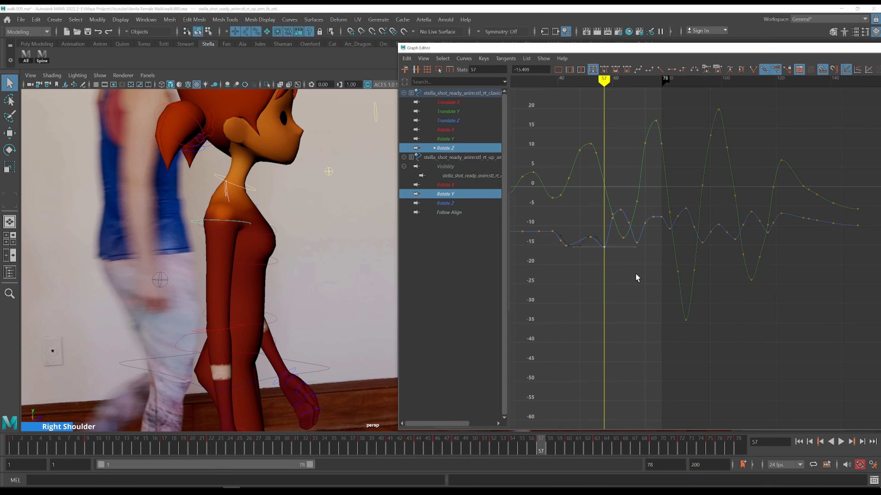
pyautogui.hotkey('alt', '.')
pyautogui.hotkey('alt', '.')
pyautogui.hotkey('alt', '.')
pyautogui.hotkey('alt', '.')
pyautogui.hotkey('alt', '.')
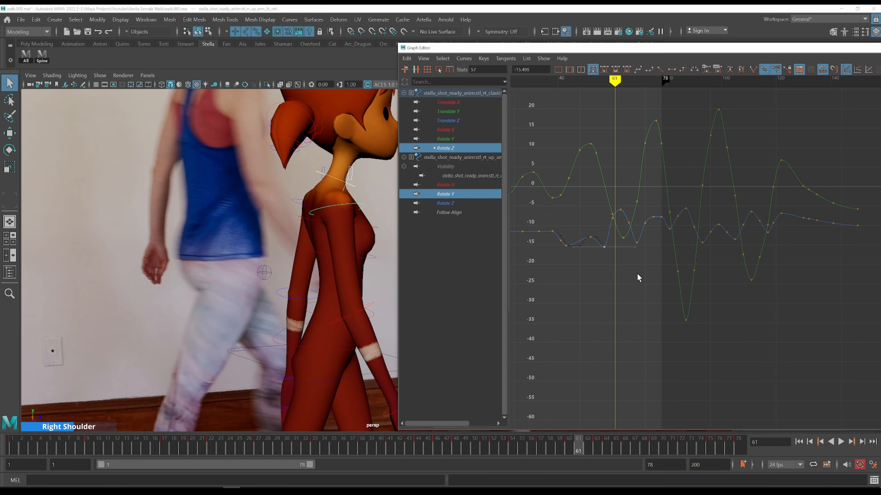
pyautogui.hotkey('alt', '.')
# Adjust the clavicle's Rotate Z keys at frames 60 and 63 to about -11.5 and -7.2
pyautogui.moveTo(617, 196); pyautogui.dragTo(626, 215)
pyautogui.moveTo(632, 173); pyautogui.dragTo(630, 221, button='middle')
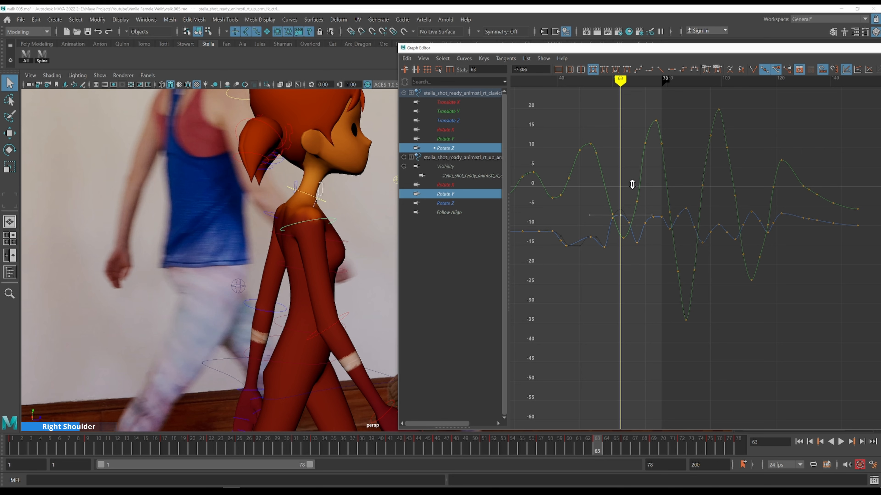
pyautogui.keyDown('ctrl'); pyautogui.click(446, 194); pyautogui.keyUp('ctrl')
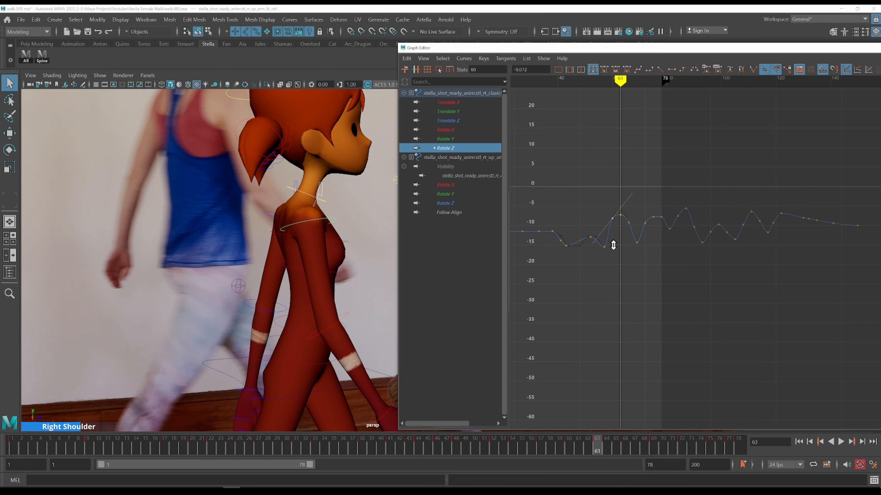
pyautogui.moveTo(653, 256)
pyautogui.keyDown('alt'); pyautogui.mouseDown(button='middle')
pyautogui.moveTo(558, 264)
pyautogui.moveTo(641, 249)
pyautogui.mouseUp(button='middle'); pyautogui.keyUp('alt')
pyautogui.moveTo(641, 250)
pyautogui.keyDown('alt'); pyautogui.keyDown('shift'); pyautogui.mouseDown(button='right')
pyautogui.moveTo(644, 238)
pyautogui.moveTo(641, 254)
pyautogui.mouseUp(button='right'); pyautogui.keyUp('shift'); pyautogui.keyUp('alt')
pyautogui.scroll(4, 640, 253)
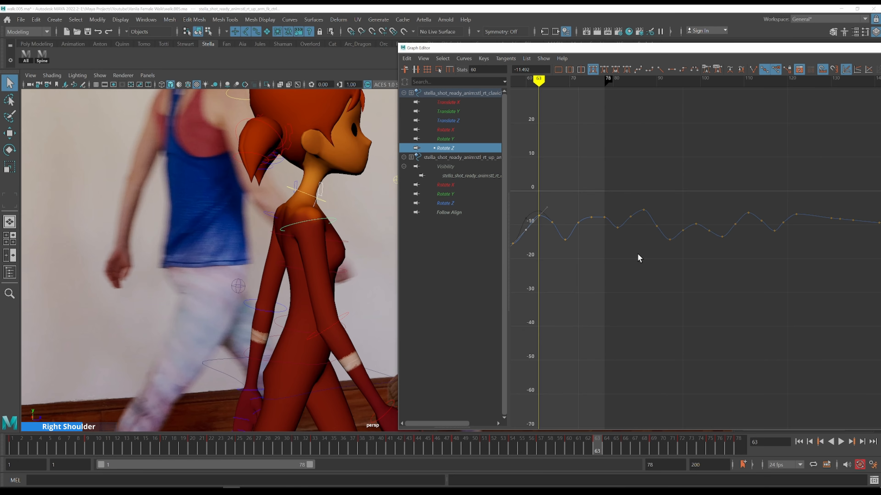
pyautogui.keyDown('alt'); pyautogui.moveTo(617, 256); pyautogui.dragTo(709, 276, button='middle'); pyautogui.keyUp('alt')
pyautogui.keyDown('alt'); pyautogui.keyDown('shift'); pyautogui.moveTo(710, 276); pyautogui.dragTo(680, 231, button='right'); pyautogui.keyUp('shift'); pyautogui.keyUp('alt')
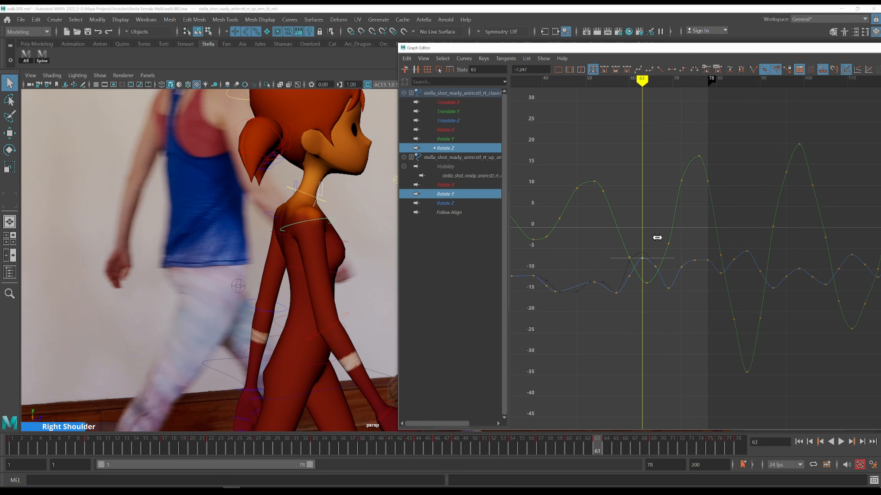
# Step through the clavicle keys from frame 63 to 76, comparing the shoulder pose with the reference footage
pyautogui.hotkey('alt', '.')
pyautogui.keyDown('alt'); pyautogui.moveTo(355, 231); pyautogui.dragTo(189, 225, button='middle'); pyautogui.keyUp('alt')
pyautogui.keyDown('alt'); pyautogui.moveTo(701, 231); pyautogui.dragTo(647, 216, button='middle'); pyautogui.keyUp('alt')
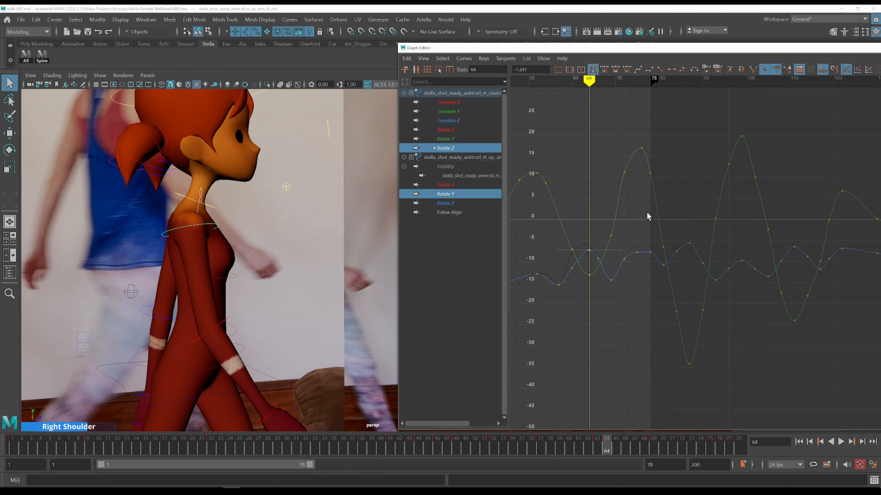
pyautogui.hotkey('alt', '.')
pyautogui.hotkey('alt', '.')
pyautogui.hotkey('alt', '.')
pyautogui.hotkey('alt', '.')
pyautogui.hotkey('alt', '.')
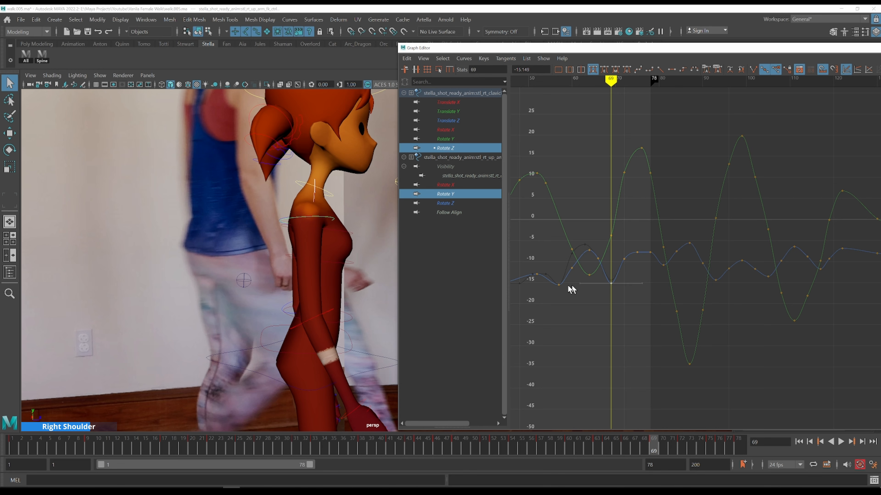
pyautogui.keyDown('alt'); pyautogui.moveTo(645, 290); pyautogui.dragTo(627, 289, button='middle'); pyautogui.keyUp('alt')
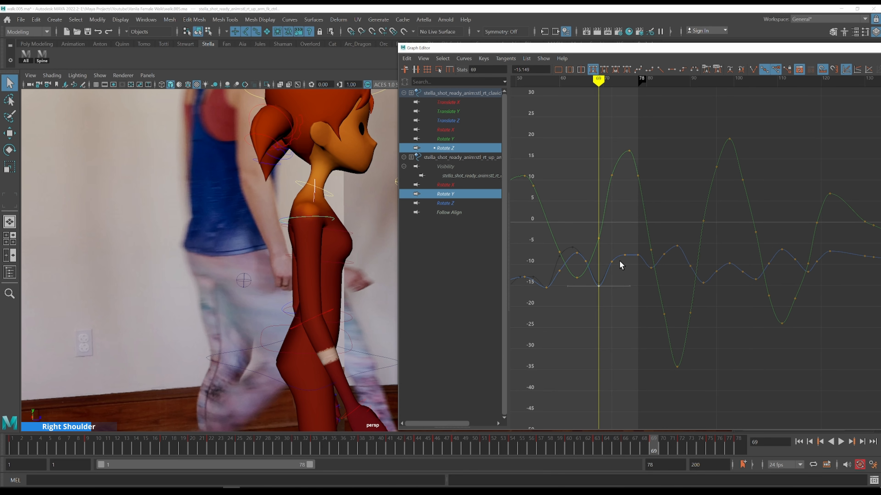
pyautogui.hotkey('alt', '.')
pyautogui.hotkey('alt', '.')
pyautogui.hotkey('alt', '.')
pyautogui.hotkey('alt', '.')
pyautogui.hotkey('alt', '.')
pyautogui.hotkey('alt', '.')
pyautogui.hotkey('alt', '.')
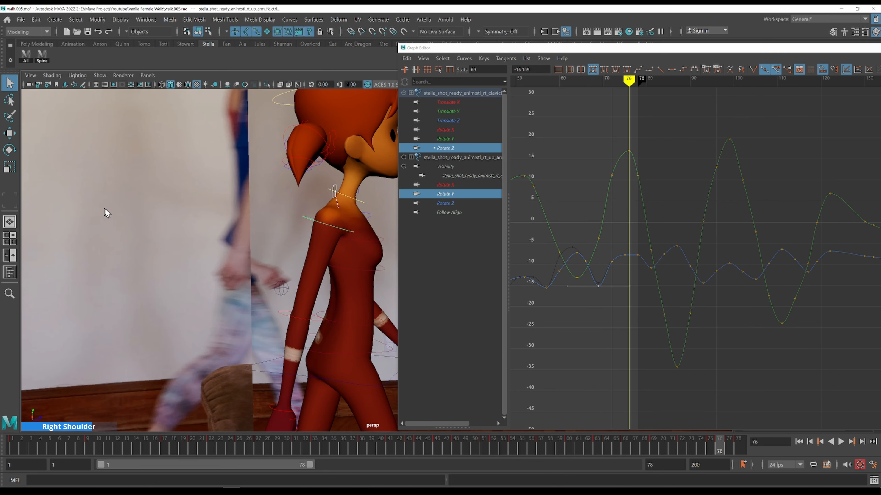
# Set the clavicle's Rotate Z key at frame 76 to about -12.8
pyautogui.keyDown('alt'); pyautogui.moveTo(626, 249); pyautogui.dragTo(684, 243, button='middle'); pyautogui.keyUp('alt')
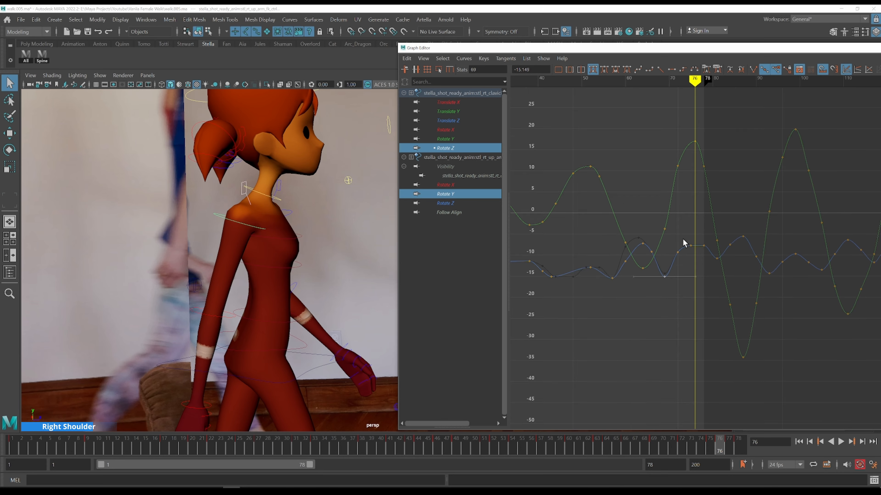
pyautogui.moveTo(699, 247); pyautogui.dragTo(700, 247)
pyautogui.keyDown('shift'); pyautogui.moveTo(710, 224); pyautogui.dragTo(710, 245, button='middle'); pyautogui.keyUp('shift')
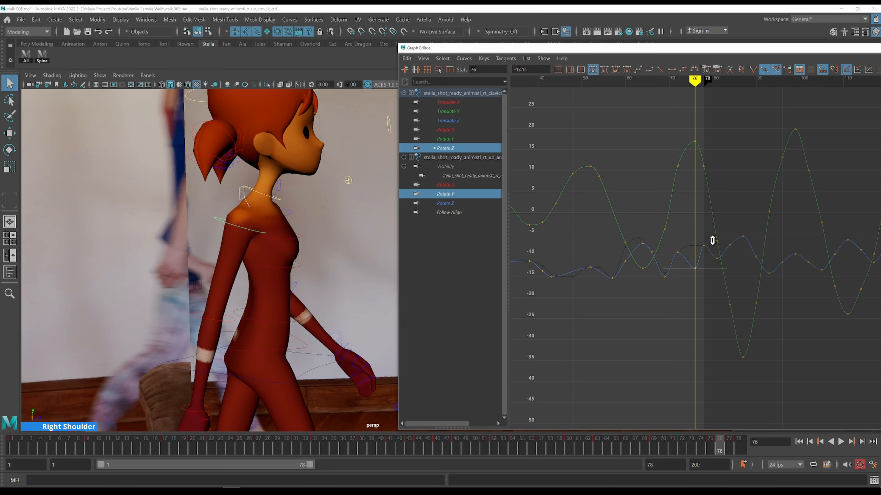
pyautogui.scroll(5, 696, 271)
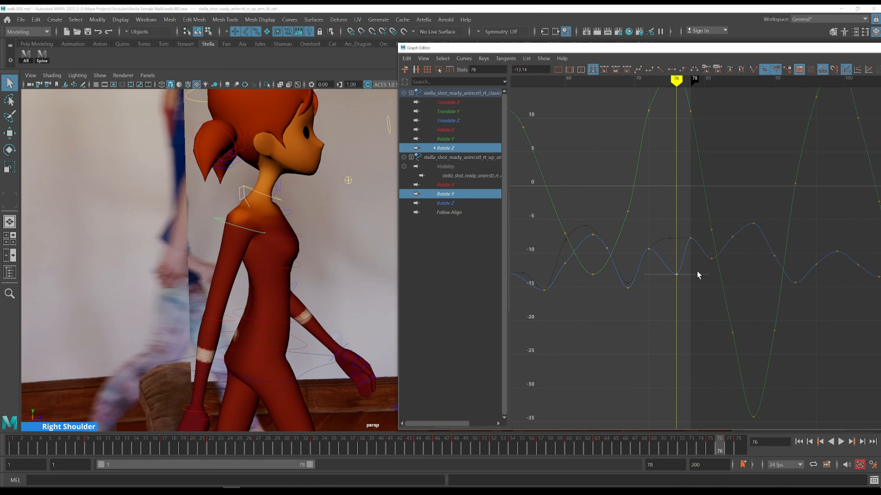
pyautogui.keyDown('alt'); pyautogui.moveTo(697, 271); pyautogui.dragTo(740, 287, button='middle'); pyautogui.keyUp('alt')
pyautogui.press('w')
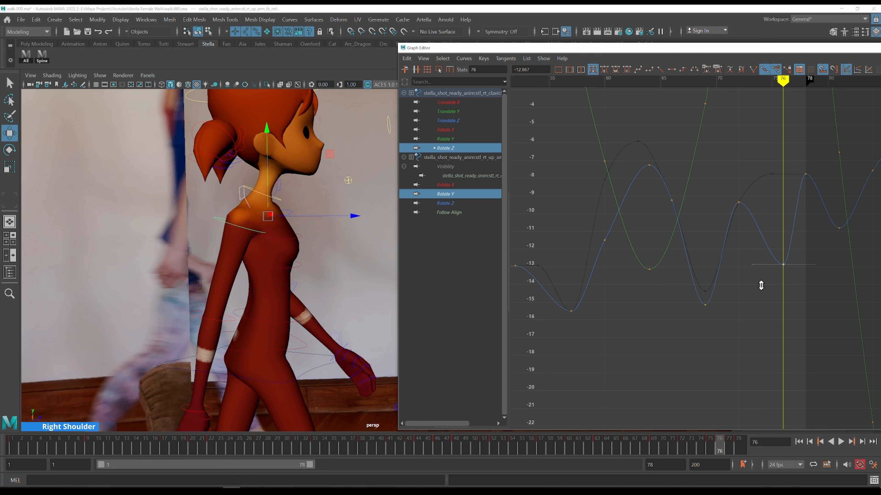
pyautogui.scroll(-3, 760, 289)
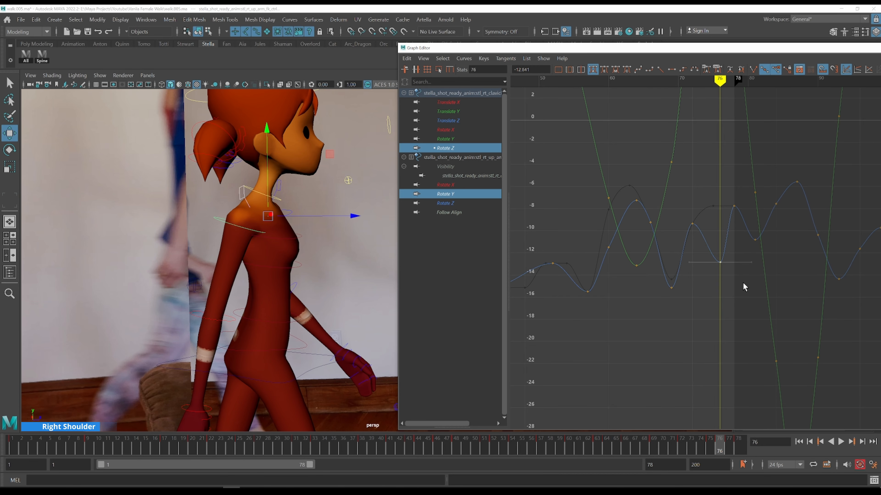
pyautogui.doubleClick(712, 261)
# Play back and scrub the animation to review the shoulder motion against the reference footage
pyautogui.scroll(-3, 714, 290)
pyautogui.keyDown('alt'); pyautogui.moveTo(722, 289); pyautogui.dragTo(610, 286, button='middle'); pyautogui.keyUp('alt')
pyautogui.click(634, 285)
pyautogui.keyDown('alt'); pyautogui.keyDown('shift'); pyautogui.moveTo(664, 280); pyautogui.dragTo(665, 274, button='right'); pyautogui.keyUp('shift'); pyautogui.keyUp('alt')
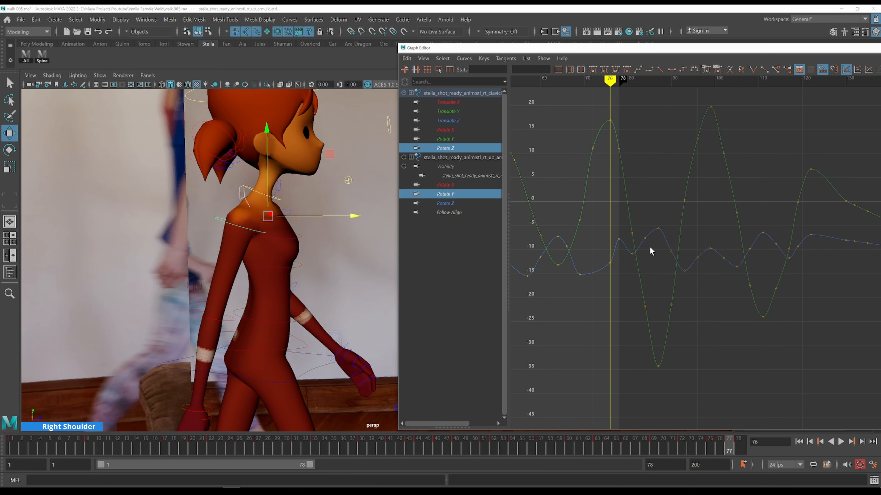
pyautogui.hotkey('alt', 'v')
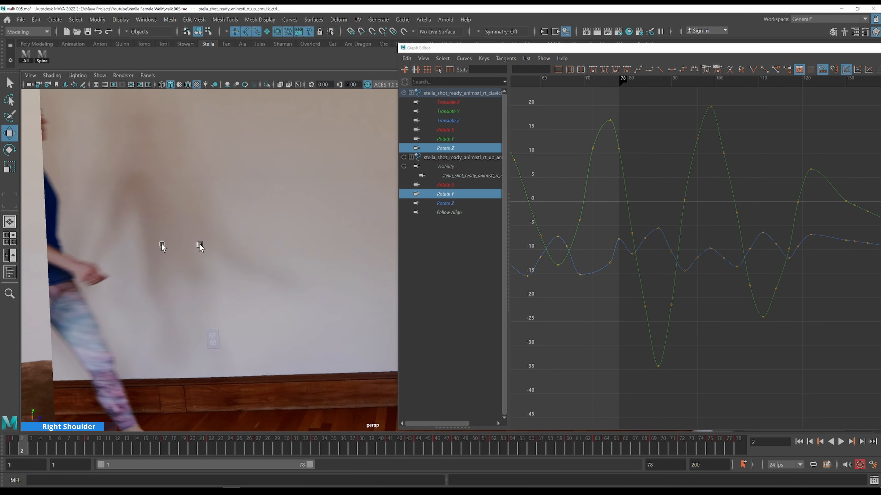
pyautogui.scroll(-7, 275, 240)
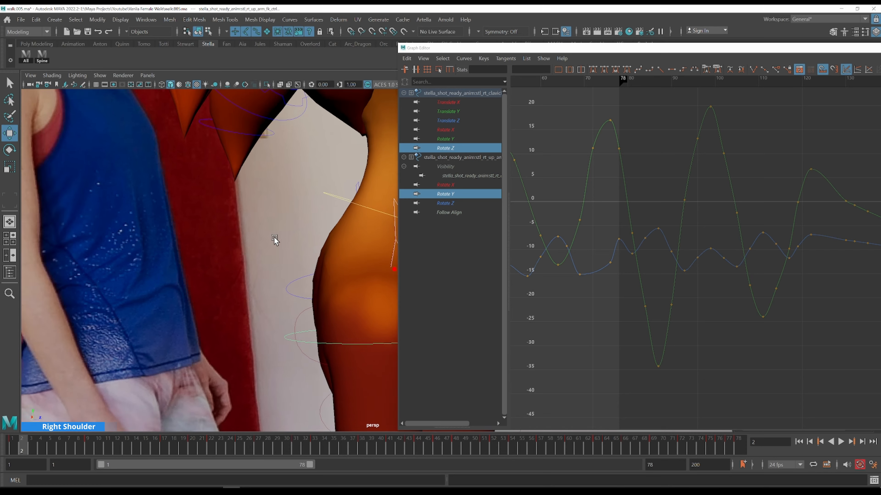
pyautogui.keyDown('alt'); pyautogui.moveTo(340, 263); pyautogui.dragTo(222, 239, button='middle'); pyautogui.keyUp('alt')
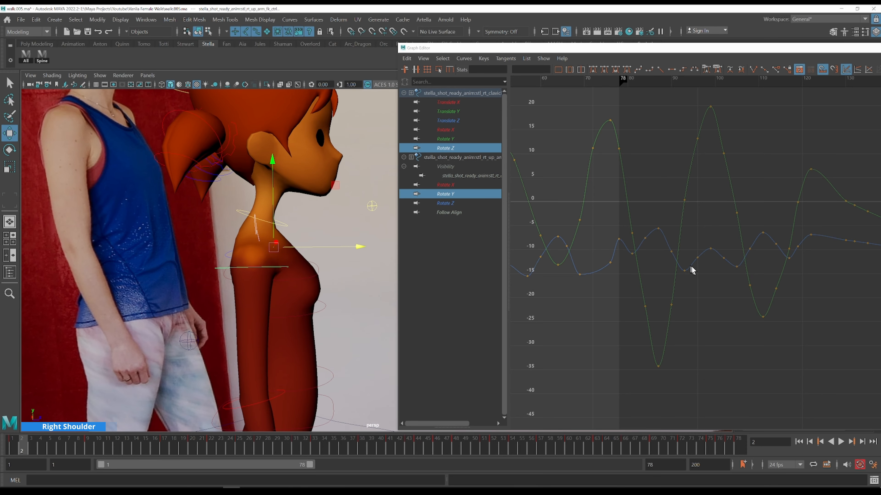
pyautogui.press('k')
pyautogui.click(617, 238)
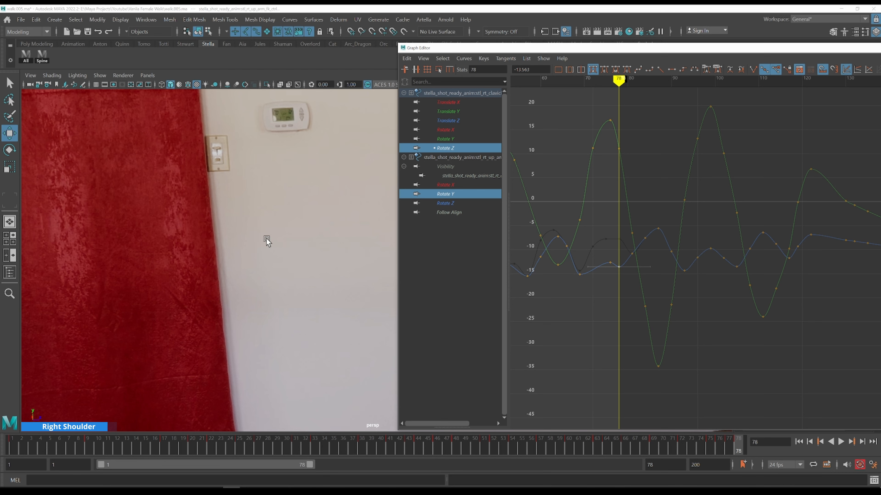
pyautogui.click(167, 443)
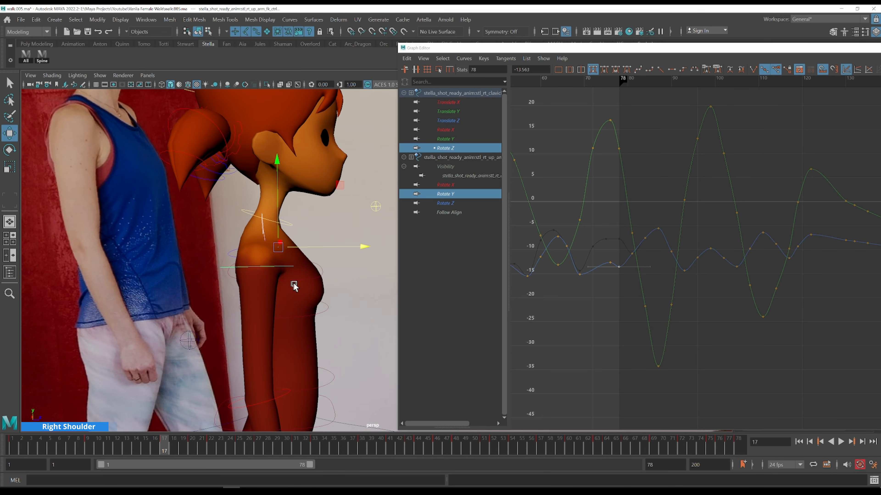
pyautogui.scroll(-4, 295, 284)
pyautogui.keyDown('alt'); pyautogui.moveTo(343, 285); pyautogui.dragTo(251, 291); pyautogui.keyUp('alt')
# Float the Graph Editor over the viewport and load the left clavicle control's curves
pyautogui.moveTo(742, 52); pyautogui.dragTo(356, 61)
pyautogui.click(740, 277)
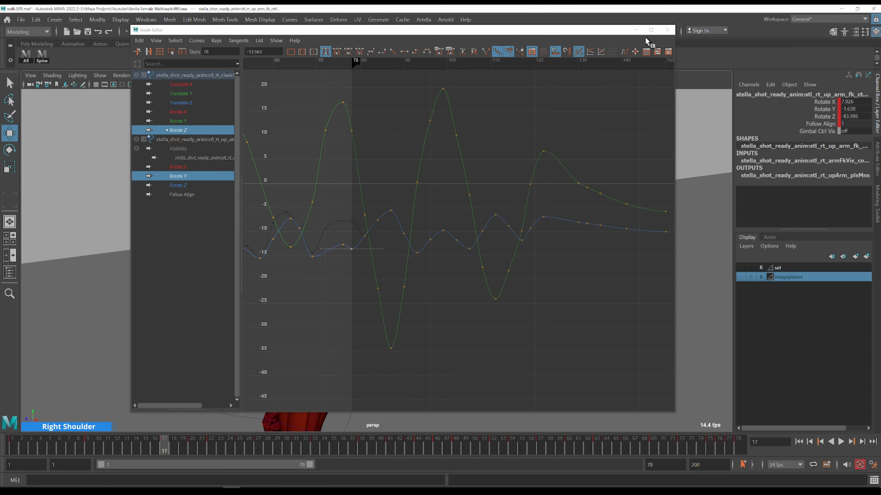
pyautogui.click(666, 30)
pyautogui.click(323, 252)
pyautogui.keyDown('alt'); pyautogui.moveTo(353, 285); pyautogui.dragTo(331, 285); pyautogui.keyUp('alt')
pyautogui.press('g')
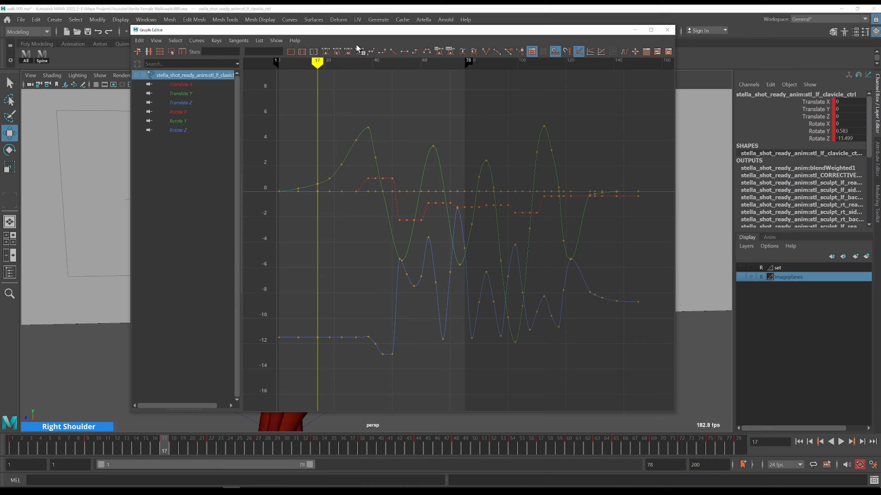
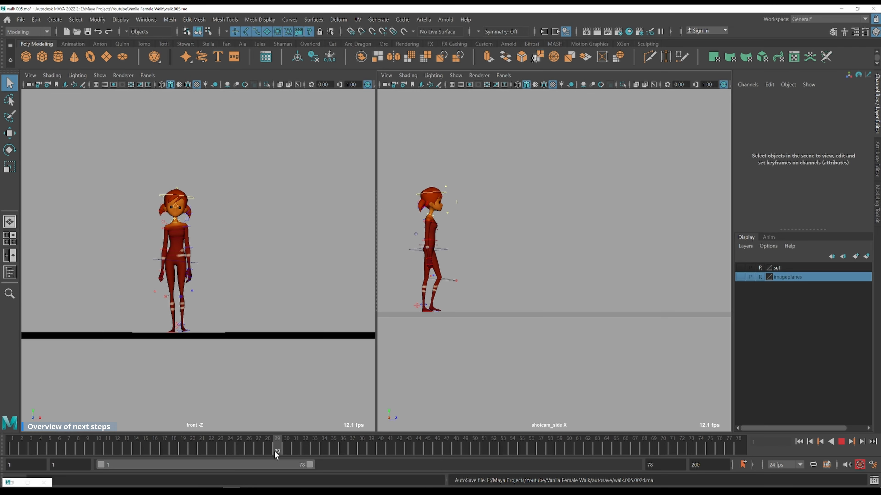
# Narrow the playback range to the later frames of the walk and play the animation
pyautogui.moveTo(308, 447); pyautogui.dragTo(739, 446)
pyautogui.moveTo(288, 464); pyautogui.dragTo(403, 464)
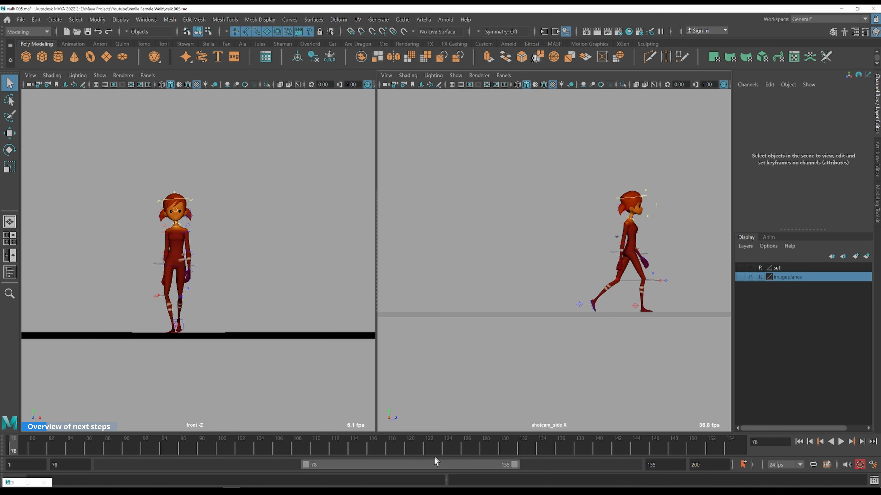
pyautogui.hotkey('alt', 'v')
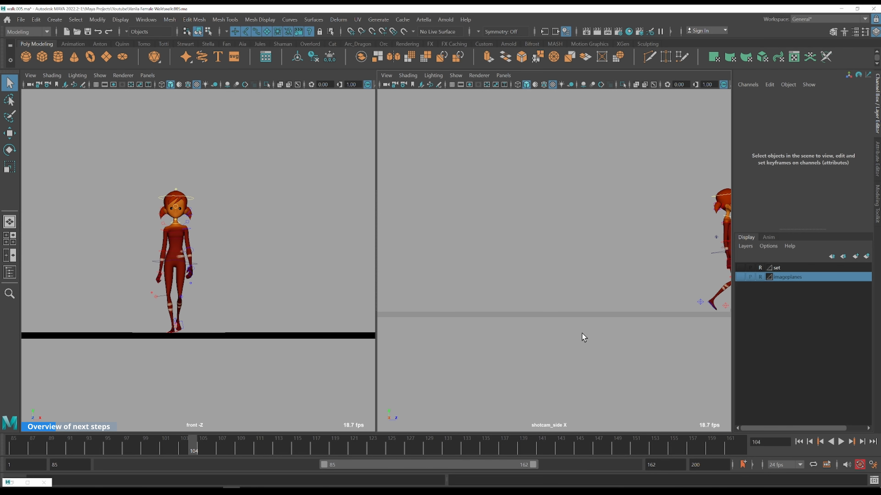
pyautogui.keyDown('alt'); pyautogui.moveTo(628, 269); pyautogui.dragTo(468, 274, button='middle'); pyautogui.keyUp('alt')
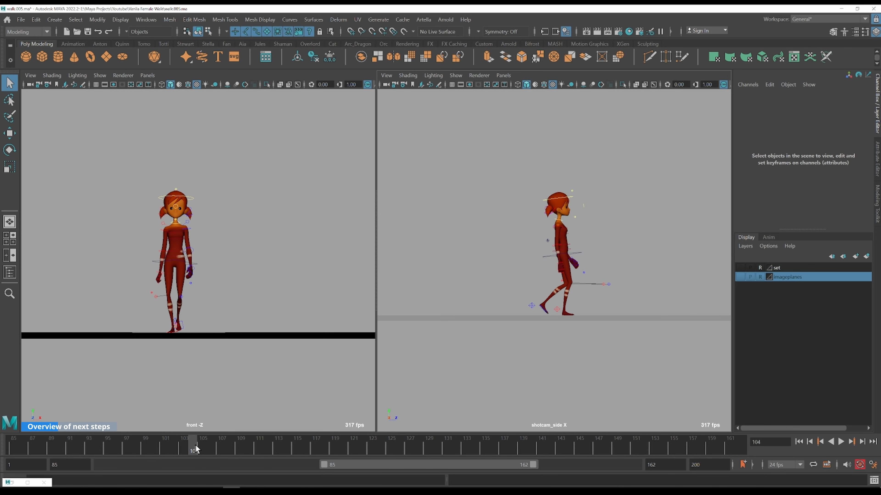
pyautogui.hotkey('alt', 'v')
# Scrub back and forth through the walk to review the character's stride in both views
pyautogui.moveTo(254, 442); pyautogui.dragTo(138, 447)
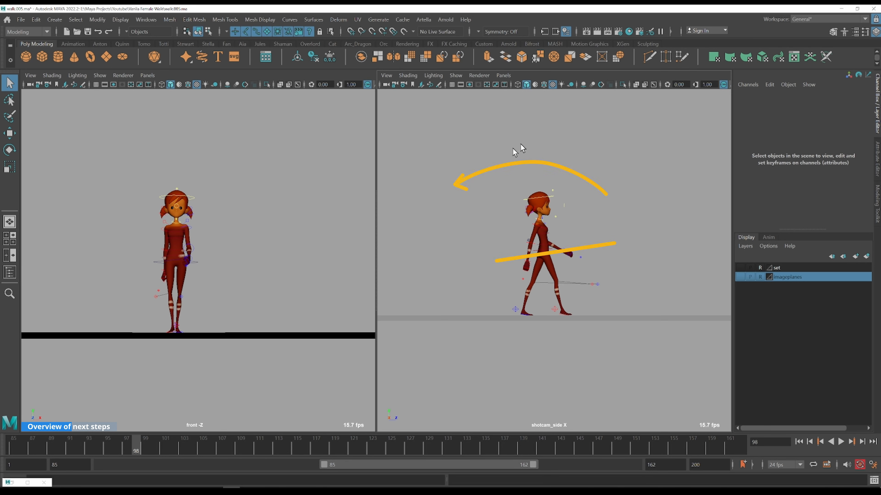
pyautogui.moveTo(148, 445); pyautogui.dragTo(287, 446)
pyautogui.moveTo(152, 443); pyautogui.dragTo(119, 443)
pyautogui.moveTo(197, 443); pyautogui.dragTo(258, 445)
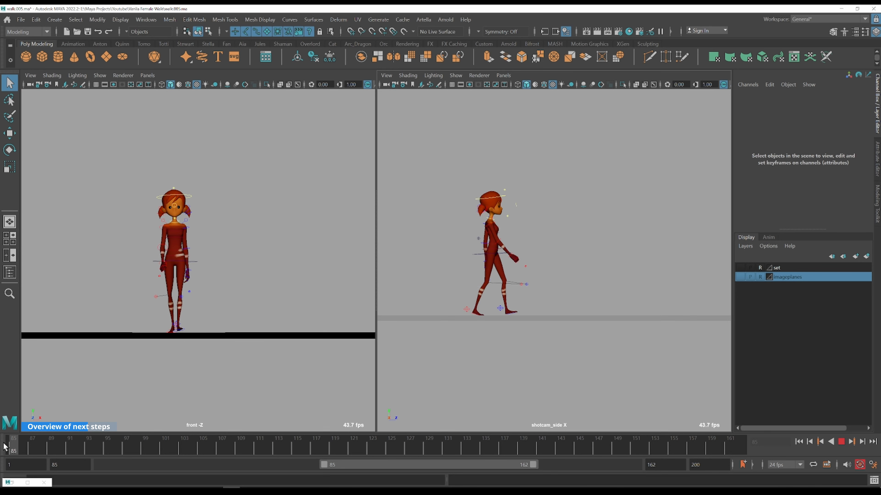
pyautogui.moveTo(17, 477); pyautogui.dragTo(1, 493)
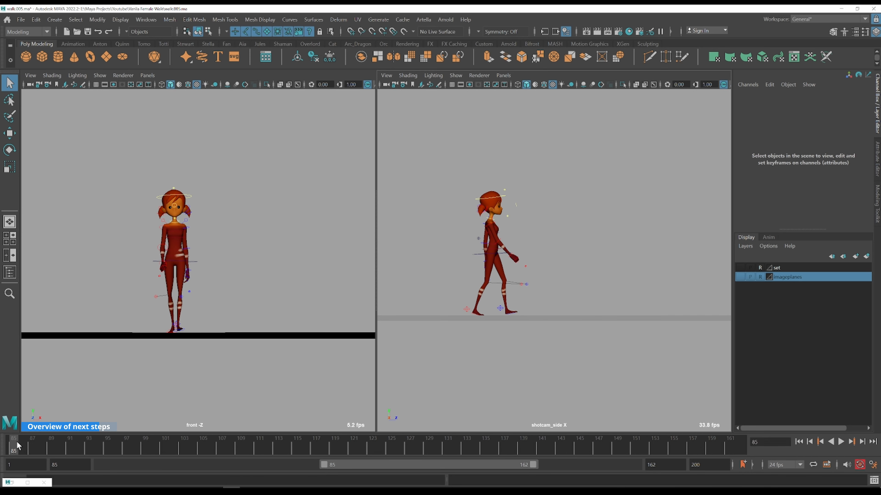
pyautogui.hotkey('alt', 'v')
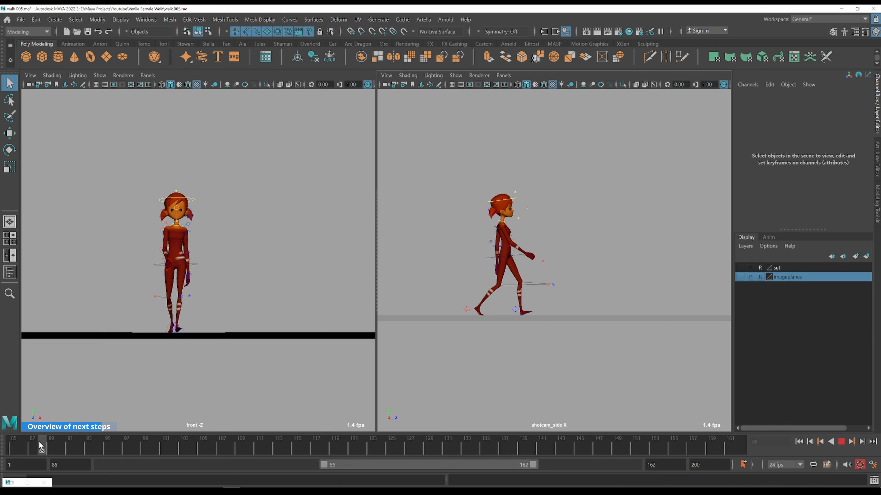
pyautogui.moveTo(106, 444); pyautogui.dragTo(661, 439)
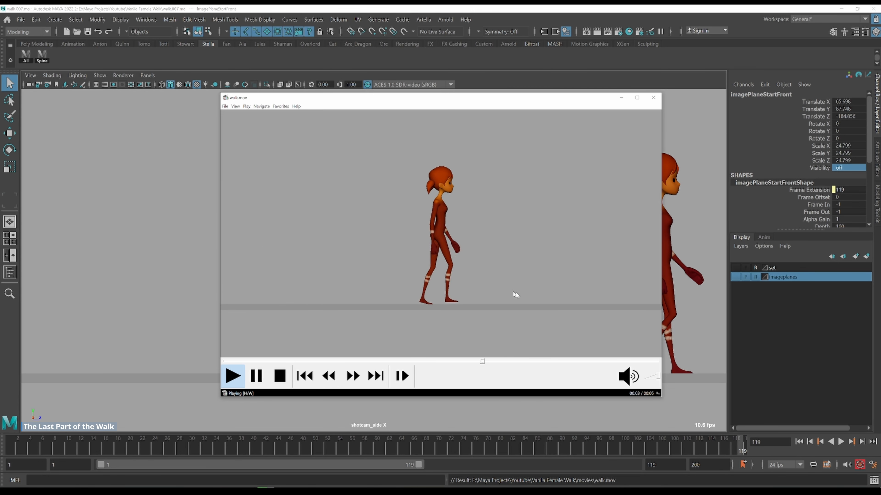
# Close the movie player, scrub the walk's ending and step through the COG control's keys
pyautogui.click(654, 98)
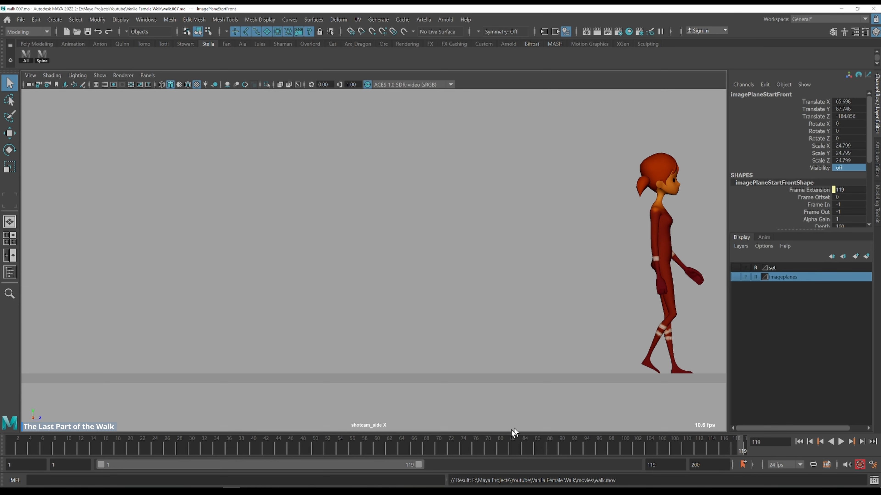
pyautogui.moveTo(444, 453); pyautogui.dragTo(499, 448)
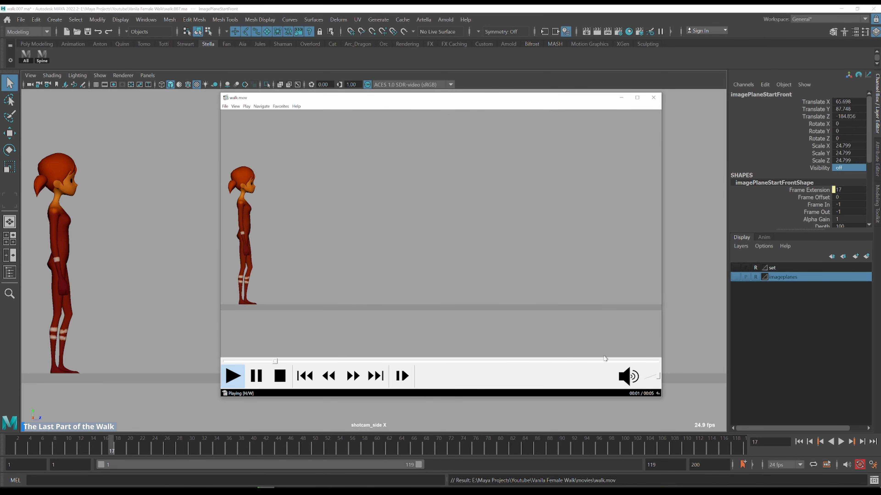
pyautogui.click(653, 97)
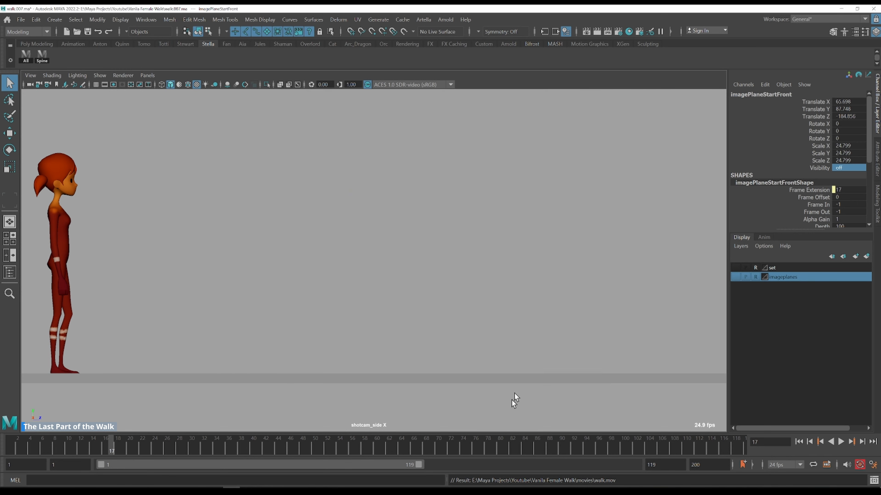
pyautogui.hotkey('alt', 'v')
pyautogui.moveTo(399, 464); pyautogui.dragTo(522, 454)
pyautogui.moveTo(454, 438)
pyautogui.mouseDown()
pyautogui.moveTo(442, 444)
pyautogui.moveTo(660, 434)
pyautogui.mouseUp()
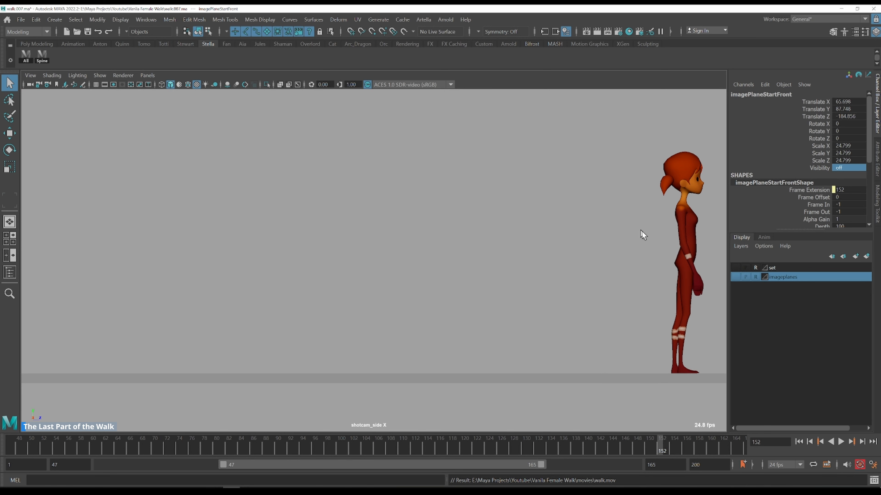
pyautogui.click(664, 263)
pyautogui.press(',')
pyautogui.press(',')
pyautogui.press('.')
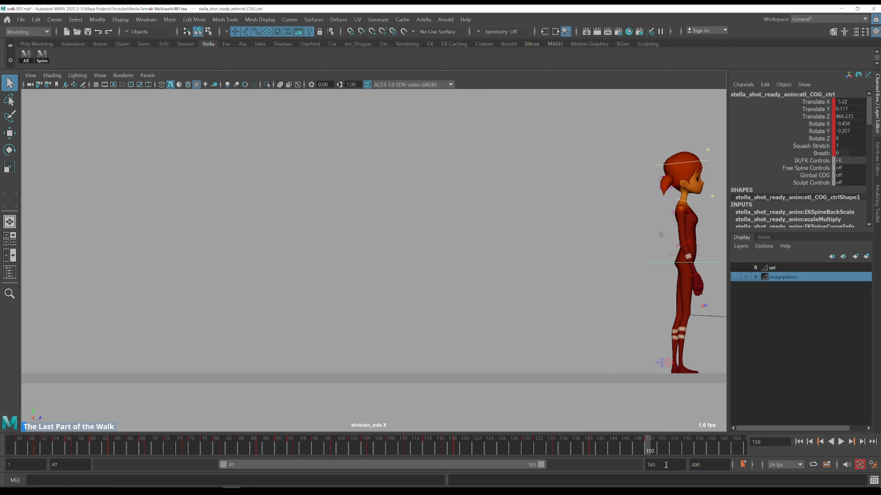
# Set both the playback end frame and the animation end frame to 150
pyautogui.hotkey('ctrl', 'a')
pyautogui.write('150')
pyautogui.press('Return')
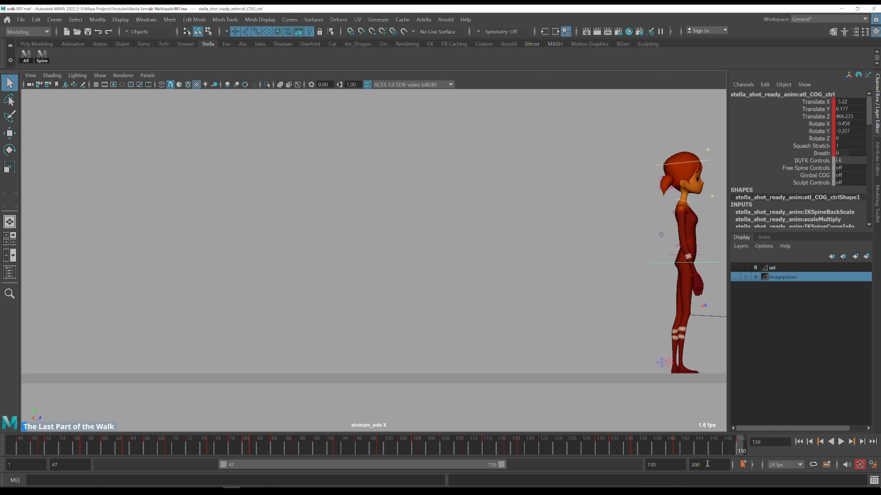
pyautogui.write('150')
pyautogui.press('Return')
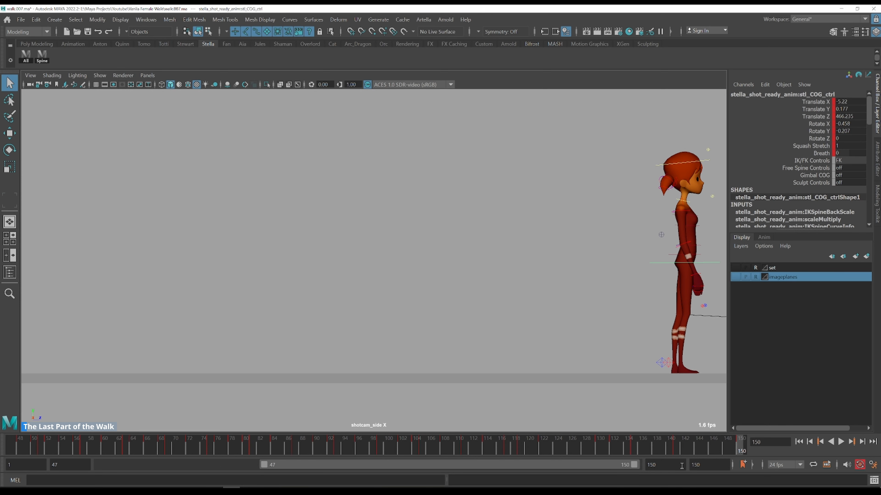
# Play and scrub the walk, then set the playback start frame to 75
pyautogui.hotkey('alt', 'v')
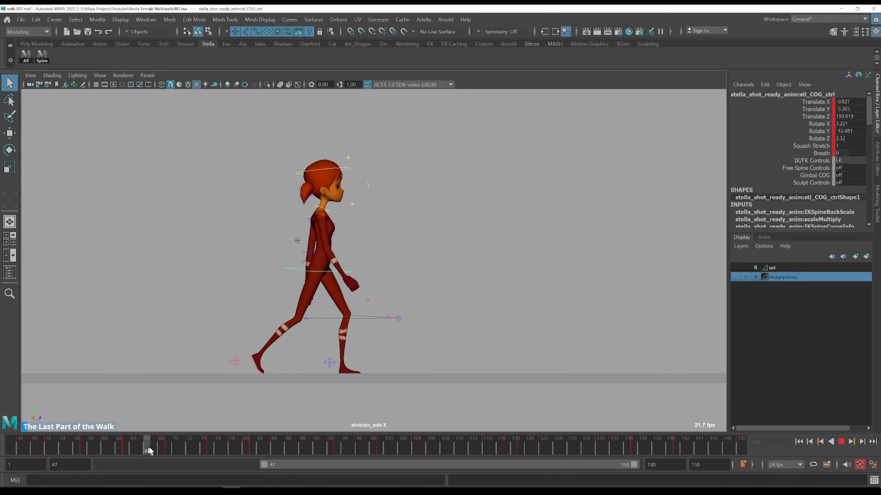
pyautogui.moveTo(218, 453); pyautogui.dragTo(187, 445)
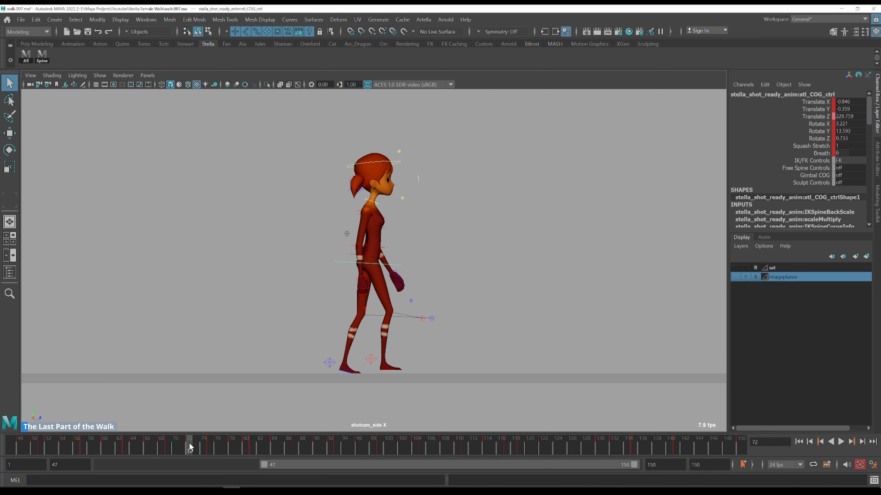
pyautogui.moveTo(189, 448); pyautogui.dragTo(213, 447)
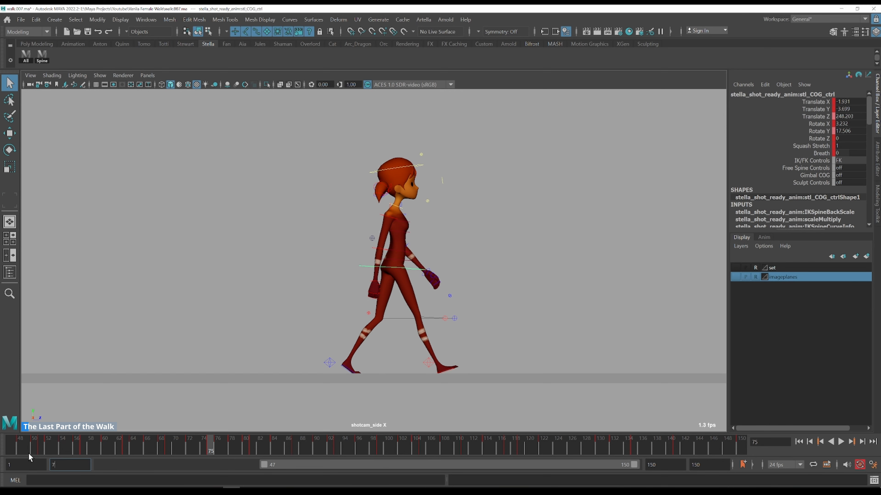
pyautogui.press('Return')
# Deselect everything and playblast the range, overwriting the existing walk.mov file
pyautogui.click(253, 250)
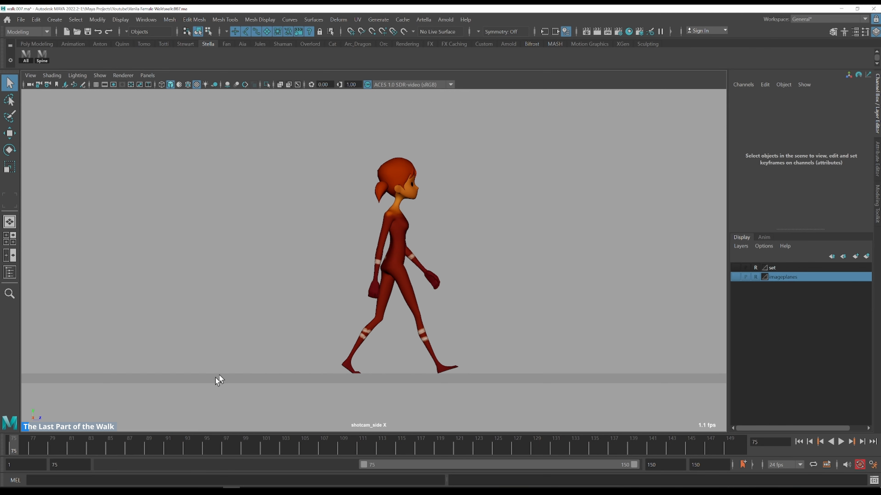
pyautogui.rightClick(129, 441)
pyautogui.click(181, 437)
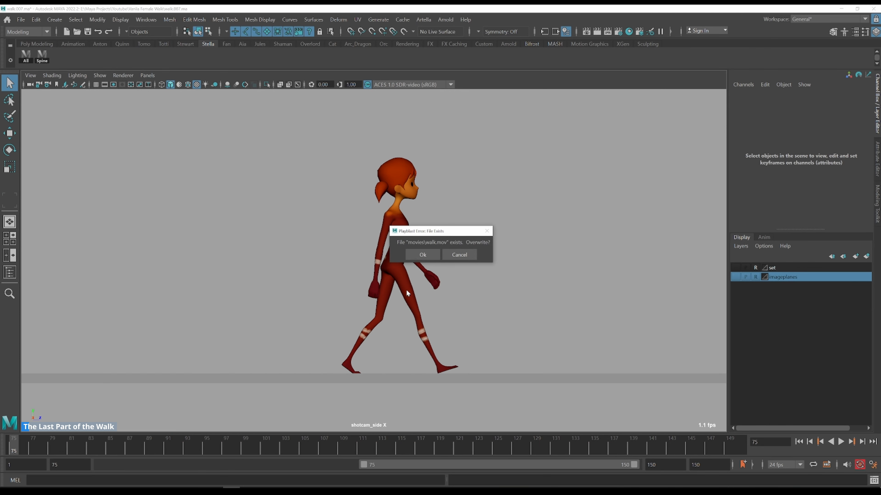
pyautogui.click(423, 255)
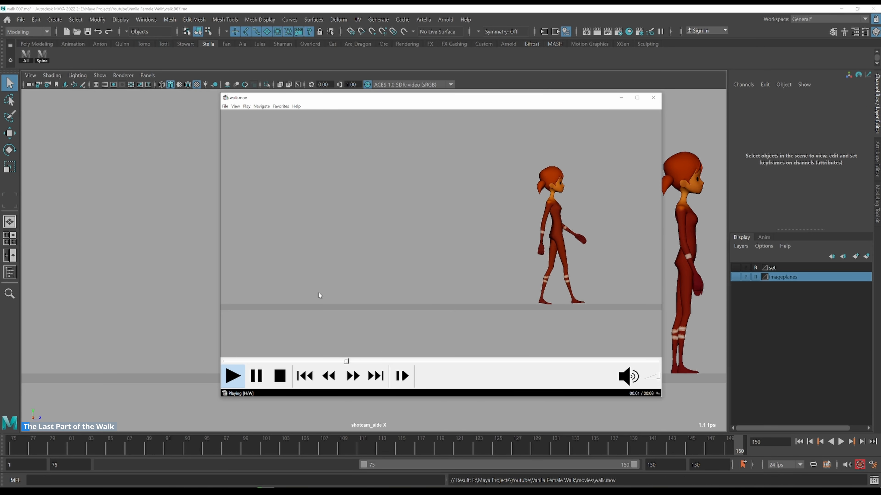
# Watch the playblast full screen and close the movie player
pyautogui.doubleClick(335, 285)
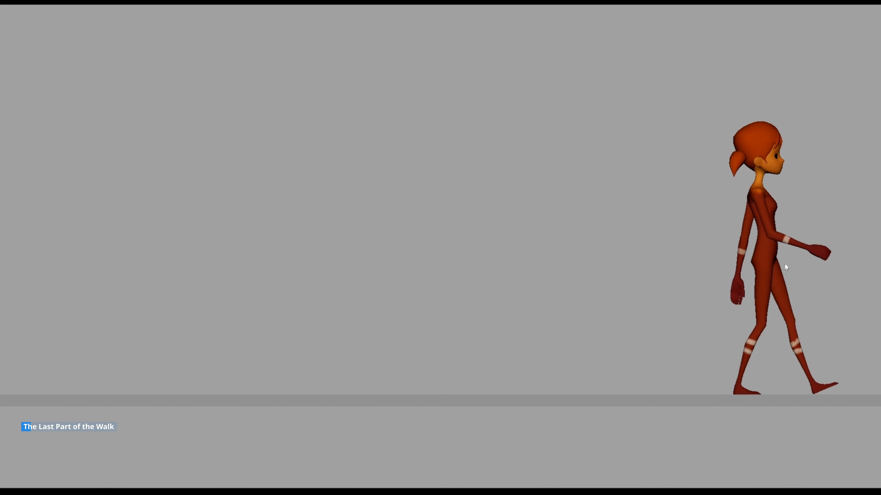
pyautogui.doubleClick(717, 201)
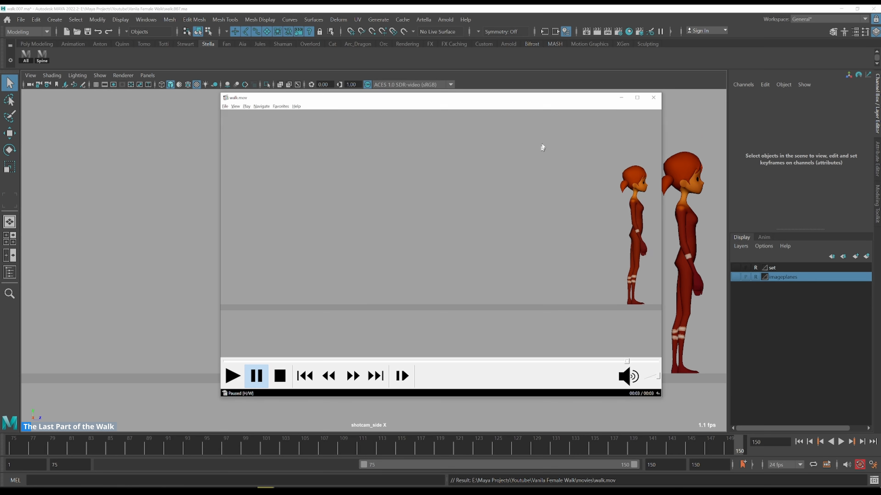
pyautogui.click(653, 98)
# Select the COG control, show only its Rotate X curve in the Graph Editor, and play through it
pyautogui.click(664, 262)
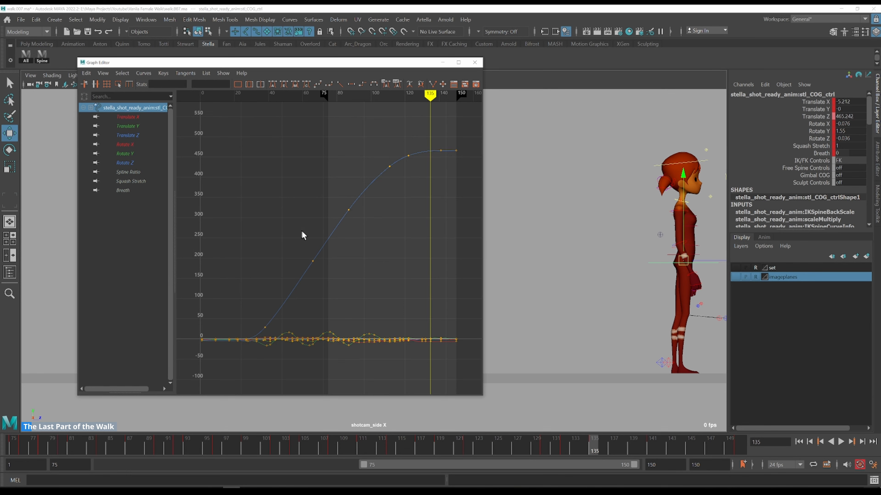
pyautogui.click(135, 144)
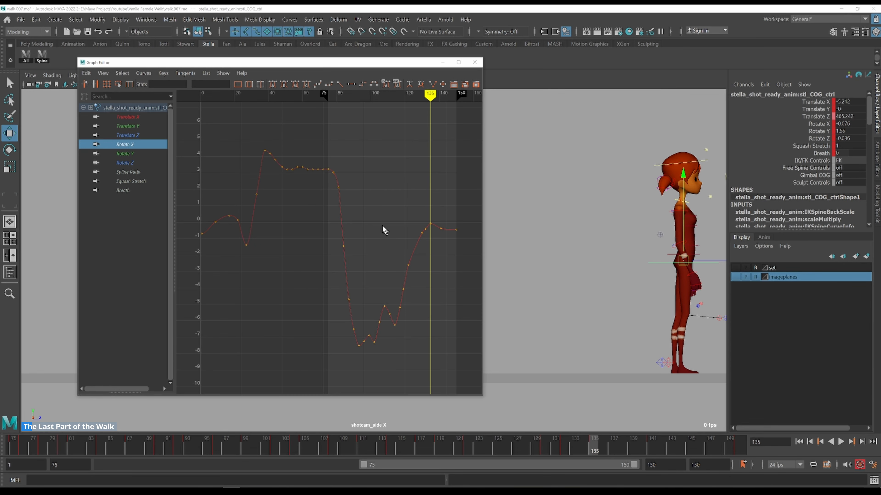
pyautogui.click(343, 174)
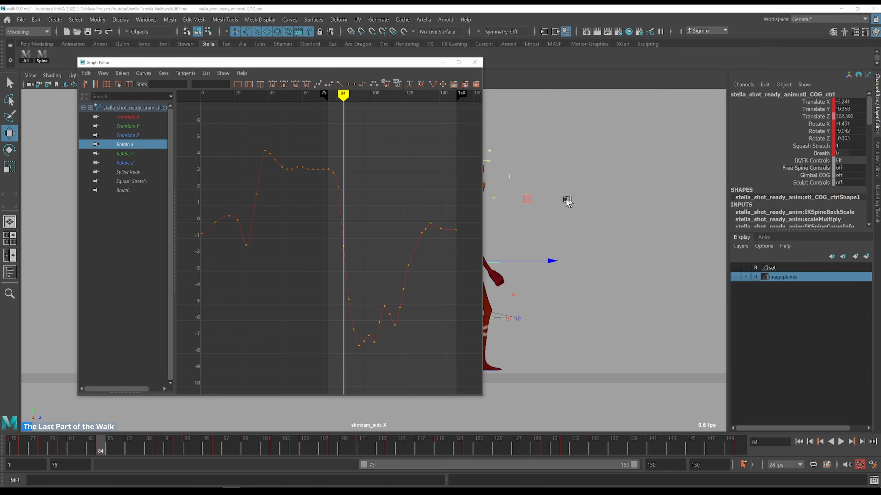
pyautogui.hotkey('alt', 'v')
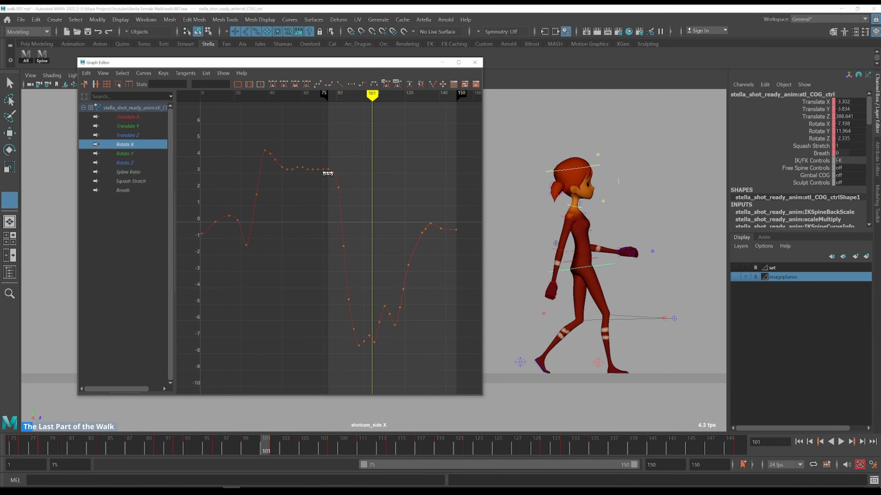
pyautogui.click(329, 160)
pyautogui.moveTo(329, 161); pyautogui.dragTo(337, 158)
# Reposition the Rotate X keys between frames 80 and 90 to reshape the curve's downward dip
pyautogui.moveTo(414, 65); pyautogui.dragTo(283, 62)
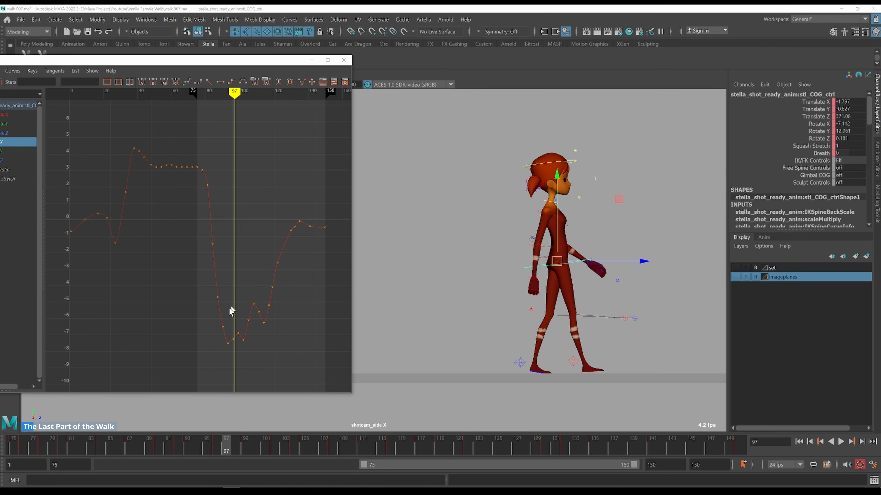
pyautogui.moveTo(266, 362); pyautogui.dragTo(272, 364)
pyautogui.press('f')
pyautogui.moveTo(133, 226); pyautogui.dragTo(118, 219)
pyautogui.hotkey('alt', '.')
pyautogui.hotkey('alt', '.')
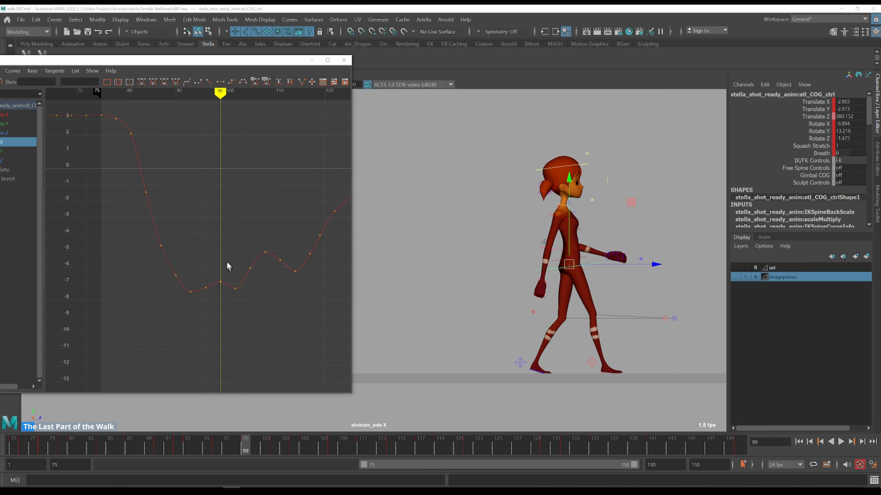
pyautogui.moveTo(158, 307); pyautogui.dragTo(158, 307)
pyautogui.click(174, 240)
pyautogui.keyDown('shift'); pyautogui.moveTo(213, 236); pyautogui.dragTo(213, 217, button='middle'); pyautogui.keyUp('shift')
pyautogui.moveTo(158, 223); pyautogui.dragTo(149, 249)
pyautogui.keyDown('shift'); pyautogui.moveTo(188, 215); pyautogui.dragTo(185, 186, button='middle'); pyautogui.keyUp('shift')
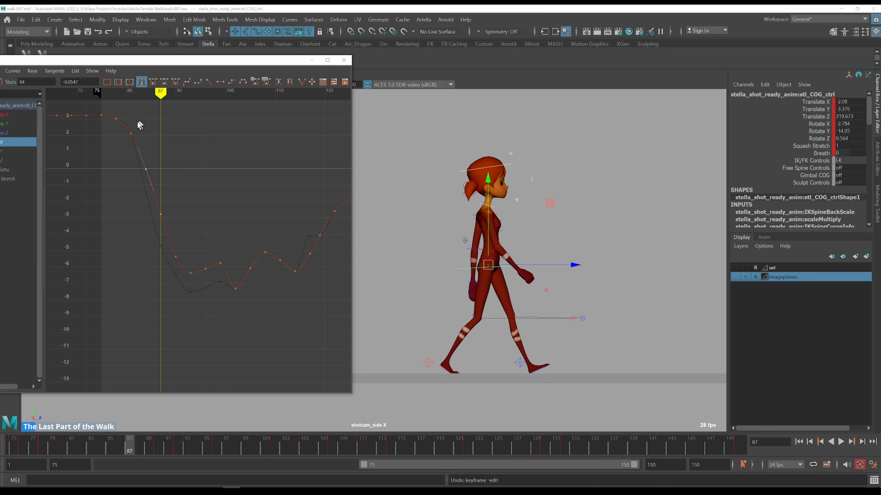
# Step frame by frame through the walk to check the edited Rotate X motion
pyautogui.keyDown('shift'); pyautogui.moveTo(148, 124); pyautogui.dragTo(148, 124, button='middle'); pyautogui.keyUp('shift')
pyautogui.click(134, 112)
pyautogui.hotkey('alt', '.')
pyautogui.hotkey('alt', '.')
pyautogui.hotkey('alt', '.')
pyautogui.hotkey('alt', '.')
pyautogui.hotkey('alt', '.')
pyautogui.hotkey('alt', '.')
pyautogui.hotkey('alt', '.')
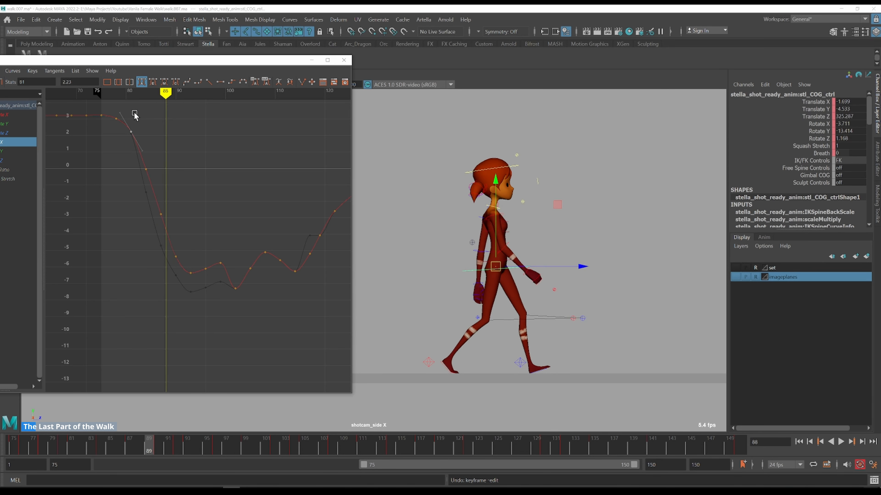
pyautogui.hotkey('alt', '.')
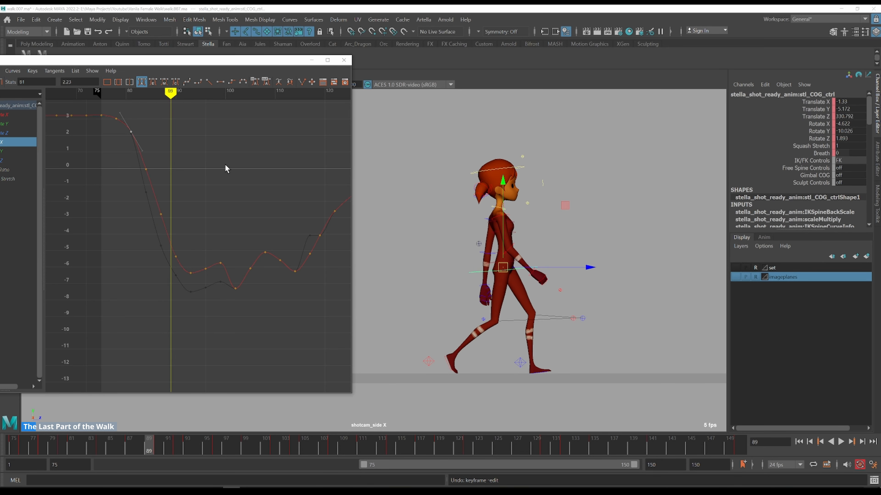
pyautogui.hotkey('alt', '.')
pyautogui.hotkey('alt', '.')
pyautogui.hotkey('alt', '.')
pyautogui.hotkey('alt', '.')
pyautogui.hotkey('alt', '.')
pyautogui.hotkey('alt', '.')
pyautogui.hotkey('alt', '.')
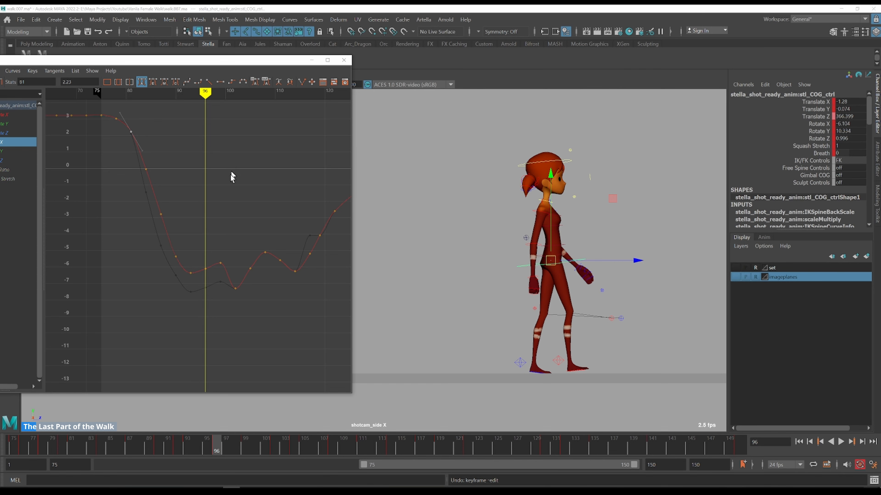
# Raise the Rotate X key at frame 99 to about -6.17
pyautogui.hotkey('alt', '.')
pyautogui.hotkey('alt', '.')
pyautogui.hotkey('alt', '.')
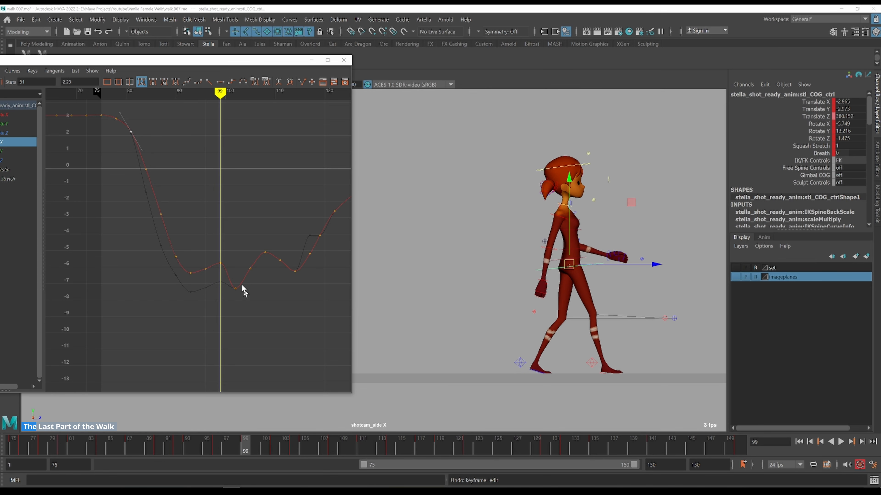
pyautogui.keyDown('shift'); pyautogui.moveTo(228, 290); pyautogui.dragTo(236, 227, button='middle'); pyautogui.keyUp('shift')
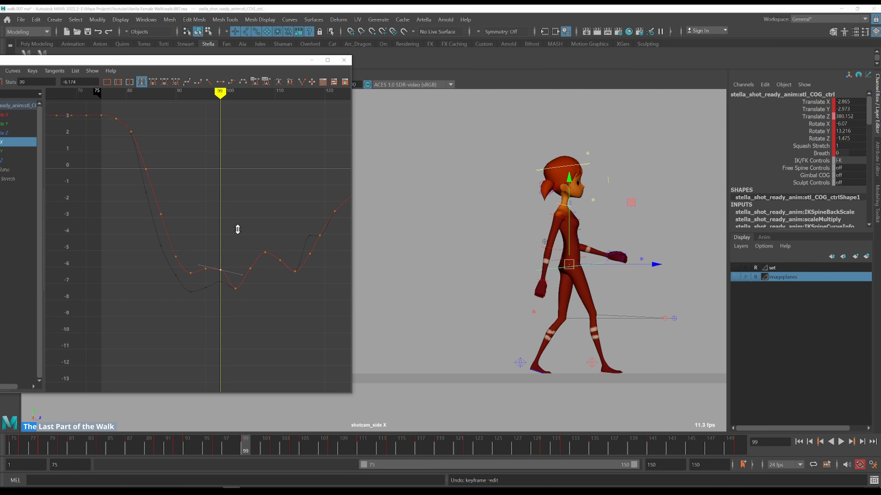
# Step frame by frame through the walk from frame 99 to about 118 to review the Rotate X curve
pyautogui.hotkey('alt', '.')
pyautogui.hotkey('alt', '.')
pyautogui.hotkey('alt', '.')
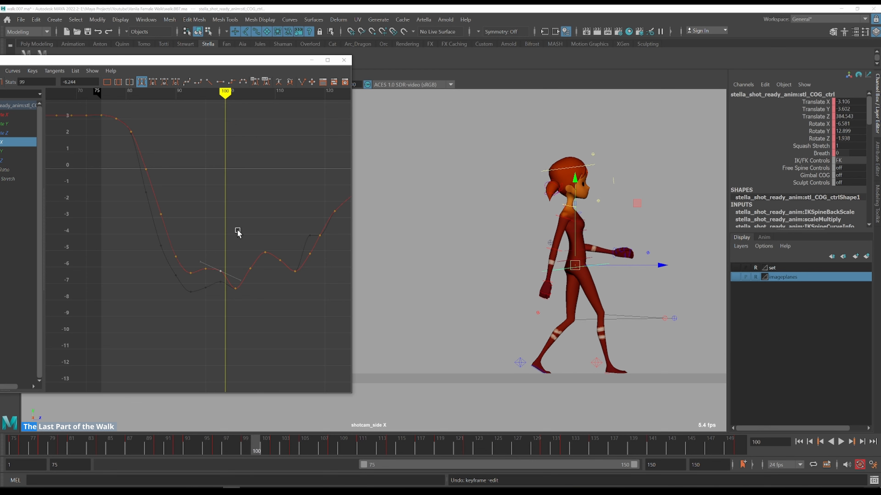
pyautogui.hotkey('alt', '.')
pyautogui.hotkey('alt', '.')
pyautogui.hotkey('alt', '.')
pyautogui.hotkey('alt', '.')
pyautogui.hotkey('alt', '.')
pyautogui.hotkey('alt', '.')
pyautogui.hotkey('alt', '.')
pyautogui.hotkey('alt', '.')
pyautogui.hotkey('alt', '.')
pyautogui.hotkey('alt', '.')
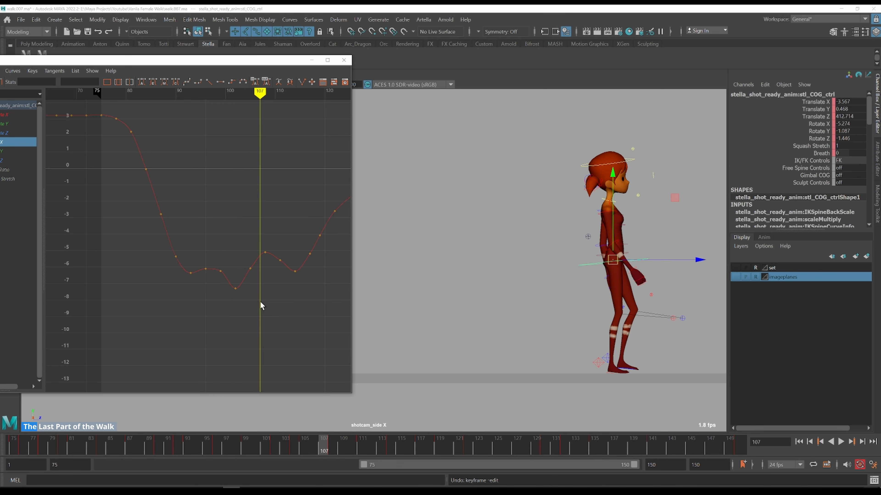
pyautogui.hotkey('alt', '.')
pyautogui.hotkey('alt', '.')
pyautogui.hotkey('alt', '.')
pyautogui.hotkey('alt', '.')
pyautogui.hotkey('alt', '.')
pyautogui.hotkey('alt', '.')
pyautogui.hotkey('alt', '.')
pyautogui.hotkey('alt', '.')
pyautogui.keyDown('alt'); pyautogui.moveTo(300, 294); pyautogui.dragTo(271, 279, button='right'); pyautogui.keyUp('alt')
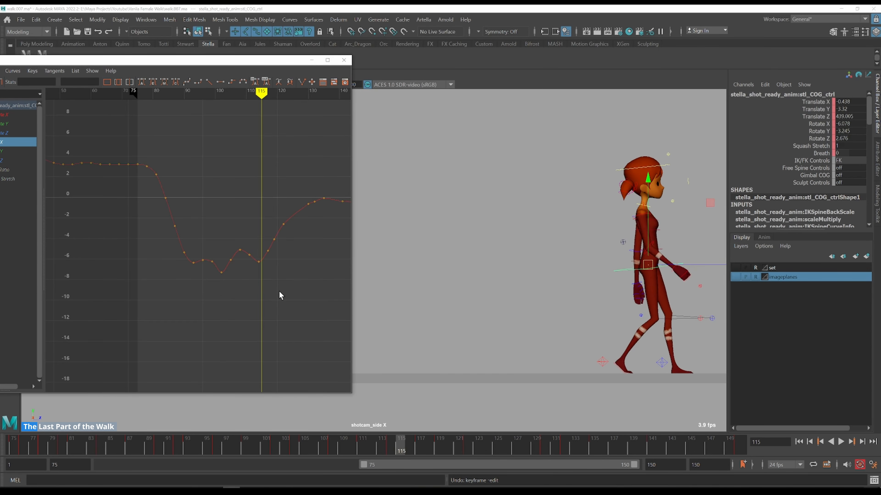
pyautogui.hotkey('alt', '.')
pyautogui.hotkey('alt', '.')
pyautogui.hotkey('alt', '.')
pyautogui.hotkey('alt', '.')
pyautogui.hotkey('alt', '.')
pyautogui.hotkey('alt', '.')
pyautogui.hotkey('alt', '.')
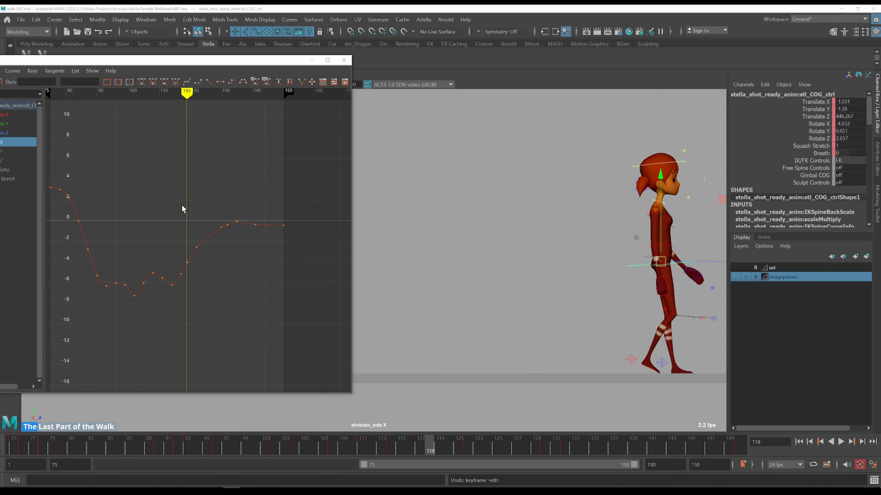
# Enlarge the Graph Editor, zoom into the end of the Rotate X curve and step through frames 121 to 133
pyautogui.keyDown('alt'); pyautogui.moveTo(606, 245); pyautogui.dragTo(383, 250, button='middle'); pyautogui.keyUp('alt')
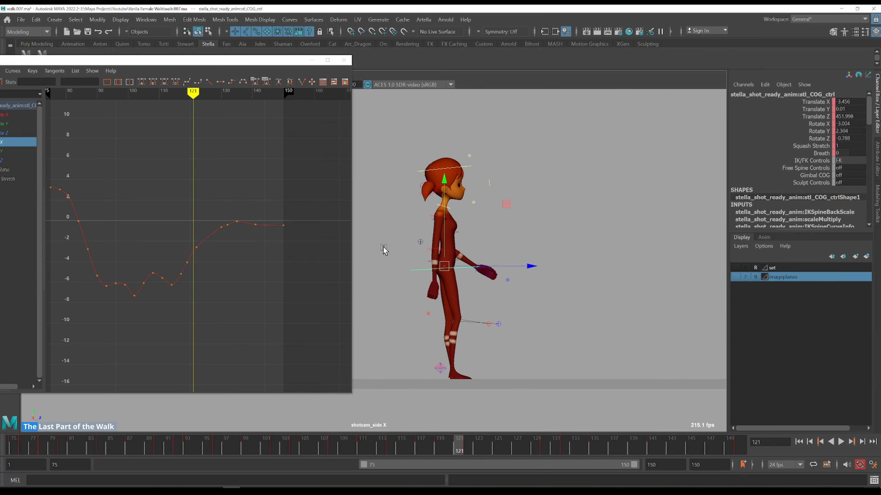
pyautogui.moveTo(200, 235); pyautogui.dragTo(236, 297)
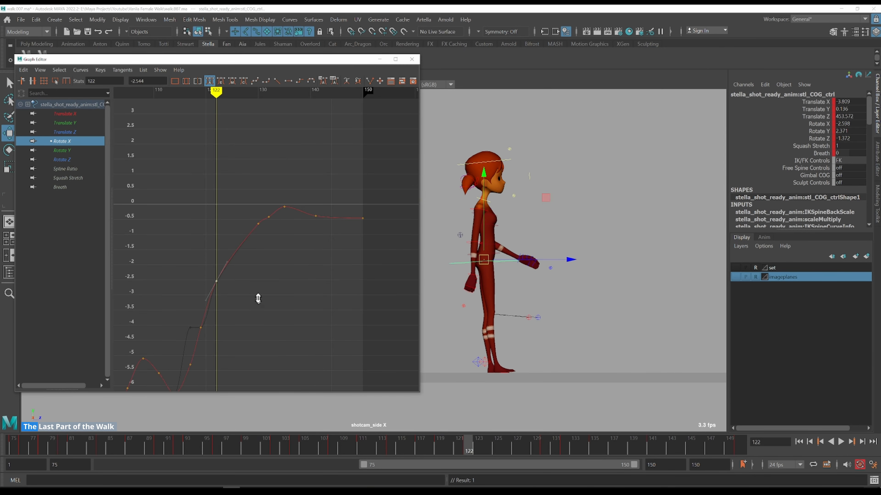
pyautogui.keyDown('shift'); pyautogui.moveTo(258, 299); pyautogui.dragTo(254, 263, button='middle'); pyautogui.keyUp('shift')
pyautogui.scroll(-1, 253, 263)
pyautogui.hotkey('ctrl', 'z')
pyautogui.scroll(2, 246, 220)
pyautogui.hotkey('alt', '.')
pyautogui.hotkey('alt', '.')
pyautogui.hotkey('alt', '.')
pyautogui.hotkey('alt', '.')
pyautogui.hotkey('alt', '.')
pyautogui.hotkey('alt', '.')
pyautogui.hotkey('alt', '.')
pyautogui.hotkey('alt', '.')
pyautogui.hotkey('alt', '.')
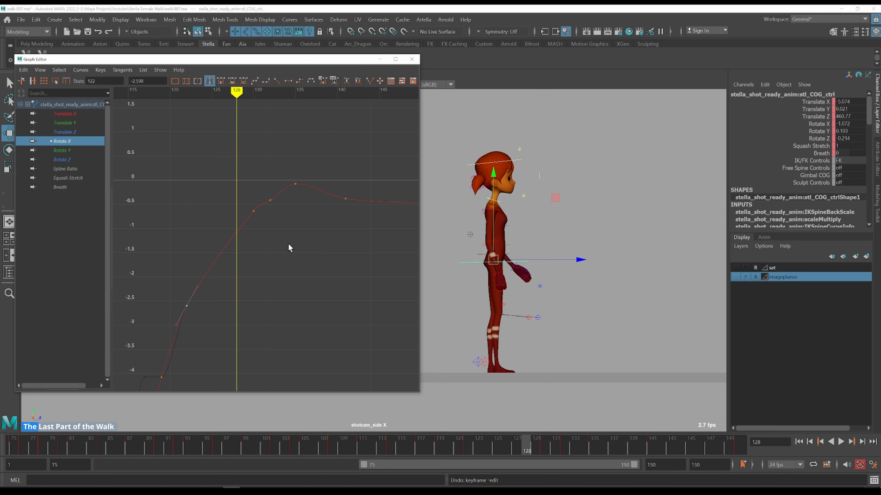
pyautogui.hotkey('alt', '.')
pyautogui.hotkey('alt', '.')
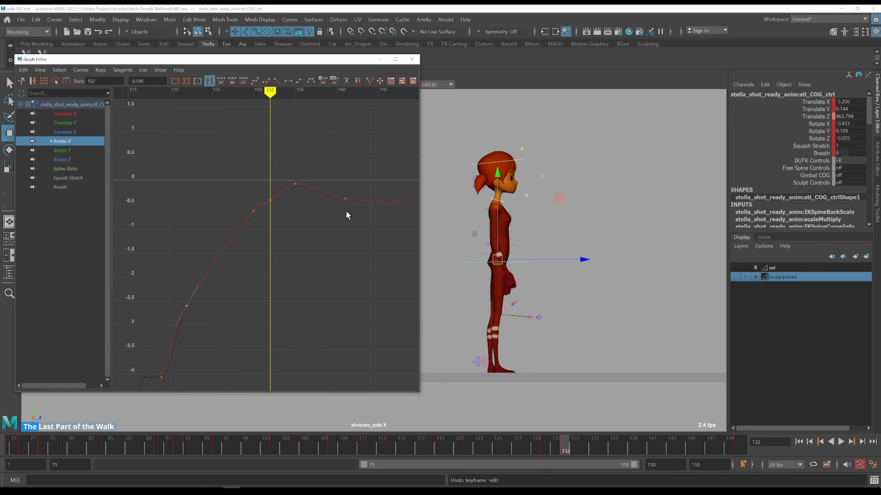
pyautogui.hotkey('alt', ',')
pyautogui.hotkey('alt', ',')
pyautogui.hotkey('alt', '.')
pyautogui.hotkey('alt', '.')
pyautogui.hotkey('alt', '.')
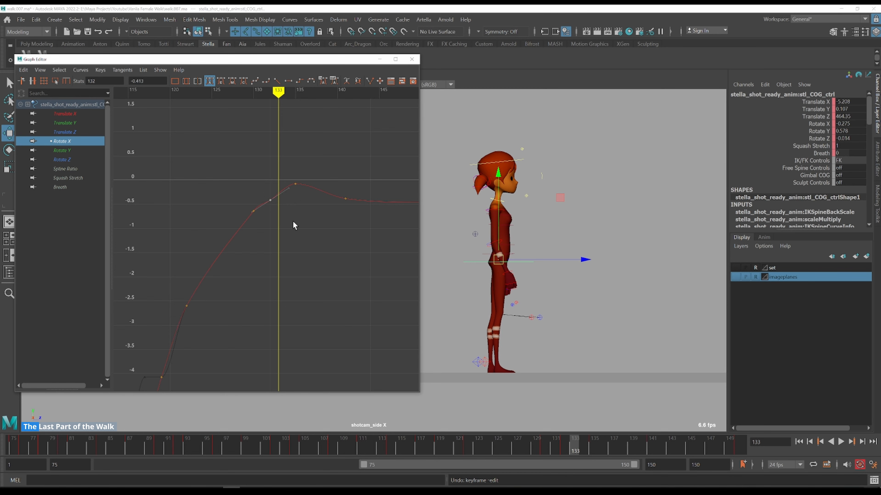
# Lower the COG's Rotate X keys from frame 135 onward to soften the curve's final peak
pyautogui.hotkey('alt', ',')
pyautogui.scroll(3, 294, 218)
pyautogui.scroll(-3, 294, 218)
pyautogui.keyDown('alt'); pyautogui.keyDown('shift'); pyautogui.moveTo(296, 221); pyautogui.dragTo(308, 228, button='right'); pyautogui.keyUp('shift'); pyautogui.keyUp('alt')
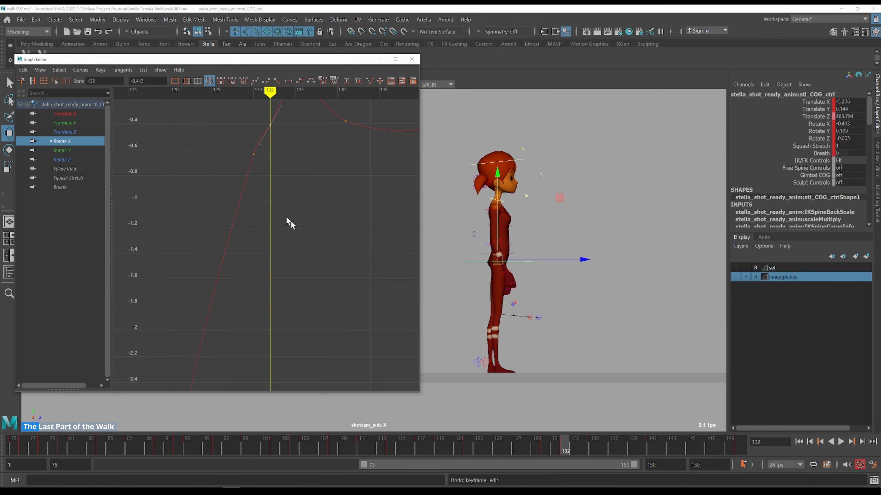
pyautogui.press('k')
pyautogui.click(220, 145)
pyautogui.hotkey('alt', '.')
pyautogui.hotkey('alt', '.')
pyautogui.hotkey('alt', '.')
pyautogui.hotkey('alt', '.')
pyautogui.hotkey('alt', '.')
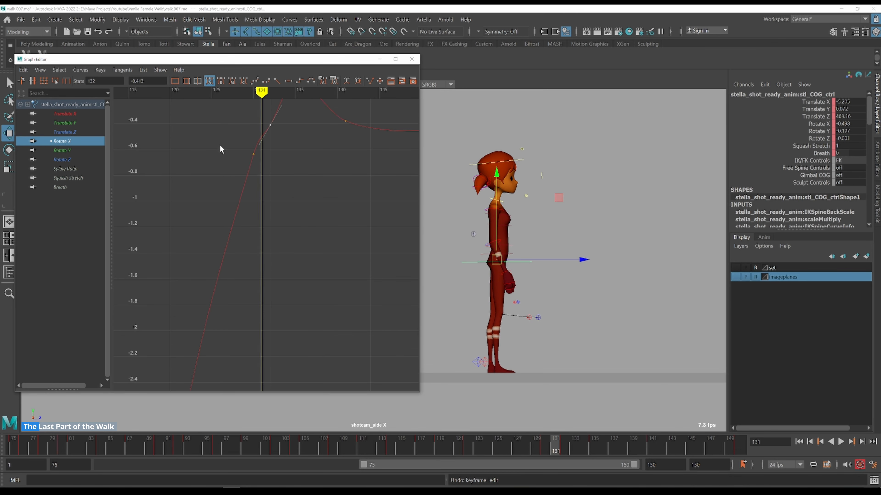
pyautogui.scroll(-3, 220, 145)
pyautogui.hotkey('alt', '.')
pyautogui.hotkey('alt', '.')
pyautogui.hotkey('alt', '.')
pyautogui.hotkey('alt', '.')
pyautogui.moveTo(275, 124); pyautogui.dragTo(305, 152)
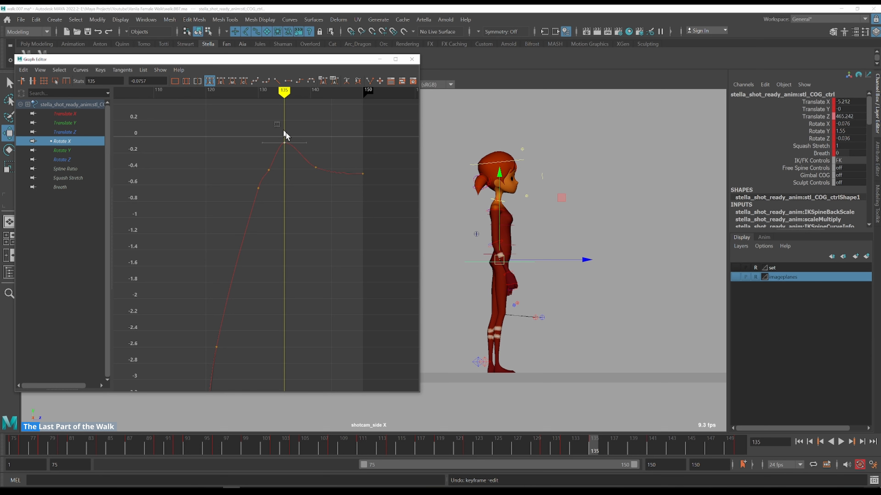
pyautogui.moveTo(384, 203); pyautogui.dragTo(384, 204)
pyautogui.keyDown('shift'); pyautogui.moveTo(350, 122); pyautogui.dragTo(353, 161, button='middle'); pyautogui.keyUp('shift')
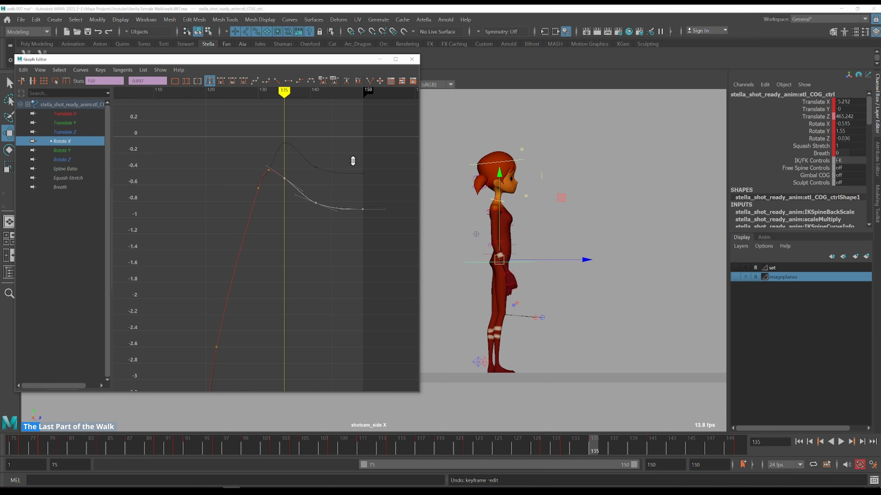
# Scrub and step through frames 130 to 141 to check the lowered Rotate X ending
pyautogui.press('k')
pyautogui.click(255, 153)
pyautogui.hotkey('alt', '.')
pyautogui.hotkey('alt', '.')
pyautogui.hotkey('alt', '.')
pyautogui.hotkey('alt', '.')
pyautogui.hotkey('alt', '.')
pyautogui.hotkey('alt', '.')
pyautogui.hotkey('alt', '.')
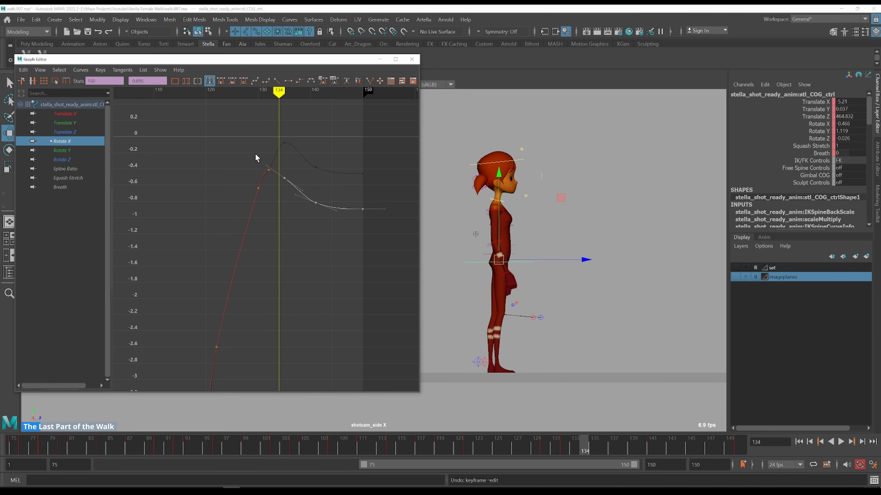
pyautogui.keyDown('alt'); pyautogui.keyDown('shift'); pyautogui.moveTo(341, 132); pyautogui.dragTo(329, 202, button='right'); pyautogui.keyUp('shift'); pyautogui.keyUp('alt')
pyautogui.scroll(5, 329, 202)
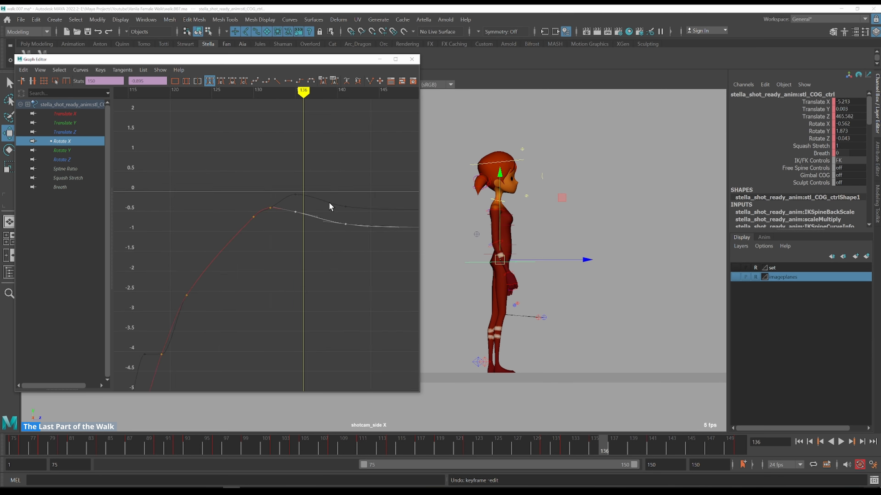
pyautogui.press('k')
pyautogui.click(213, 169)
pyautogui.hotkey('alt', '.')
pyautogui.hotkey('alt', '.')
pyautogui.hotkey('alt', '.')
pyautogui.hotkey('alt', '.')
pyautogui.hotkey('alt', '.')
pyautogui.hotkey('alt', '.')
pyautogui.hotkey('alt', '.')
pyautogui.hotkey('alt', '.')
pyautogui.hotkey('alt', '.')
pyautogui.hotkey('alt', '.')
pyautogui.hotkey('alt', '.')
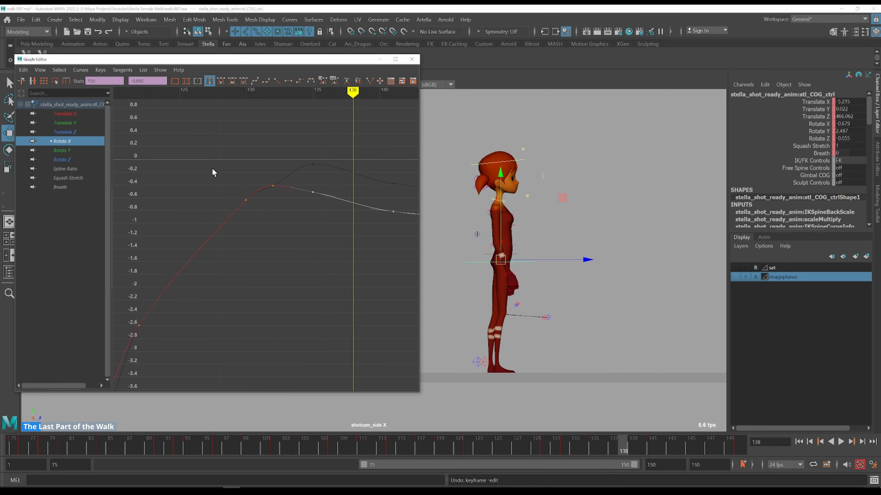
pyautogui.press('k')
pyautogui.click(192, 158)
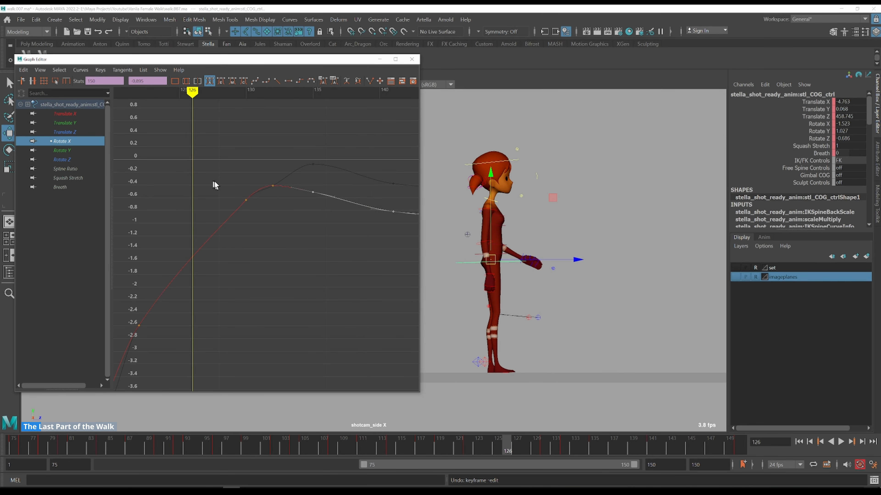
pyautogui.scroll(-4, 210, 189)
pyautogui.press('k')
pyautogui.moveTo(179, 257)
pyautogui.mouseDown()
pyautogui.moveTo(188, 243)
pyautogui.moveTo(232, 231)
pyautogui.mouseUp()
pyautogui.hotkey('alt', '.')
pyautogui.hotkey('alt', '.')
pyautogui.hotkey('alt', '.')
pyautogui.hotkey('alt', '.')
pyautogui.hotkey('alt', '.')
pyautogui.hotkey('alt', '.')
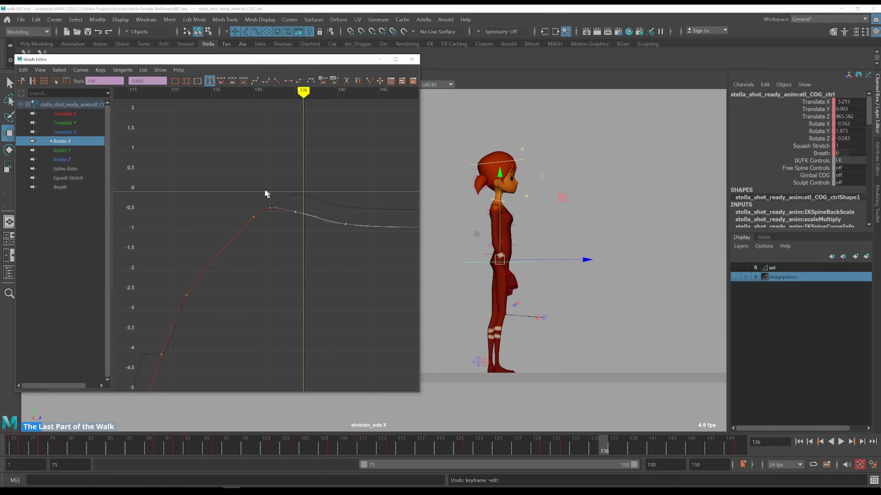
pyautogui.press('k')
pyautogui.click(253, 185)
pyautogui.press('k')
pyautogui.click(253, 188)
pyautogui.hotkey('alt', '.')
pyautogui.hotkey('alt', '.')
pyautogui.hotkey('alt', '.')
pyautogui.hotkey('alt', '.')
pyautogui.hotkey('alt', '.')
pyautogui.hotkey('alt', '.')
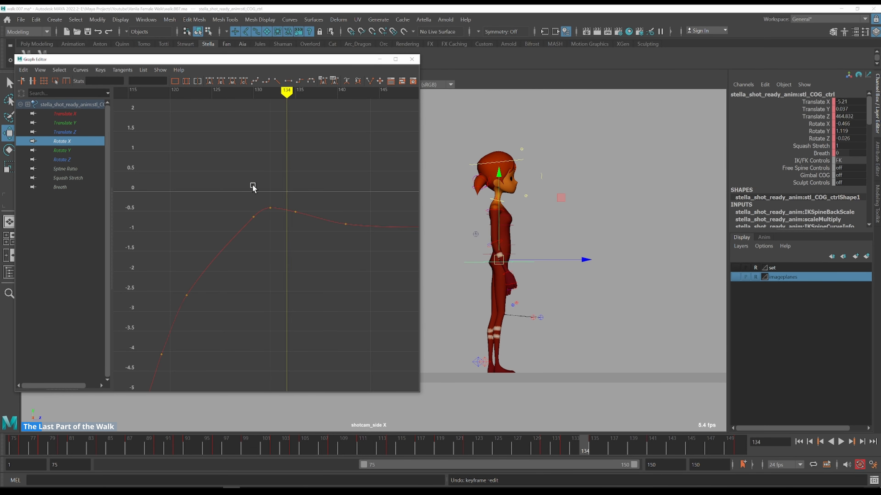
pyautogui.hotkey('alt', '.')
pyautogui.hotkey('alt', '.')
pyautogui.hotkey('alt', '.')
pyautogui.hotkey('alt', '.')
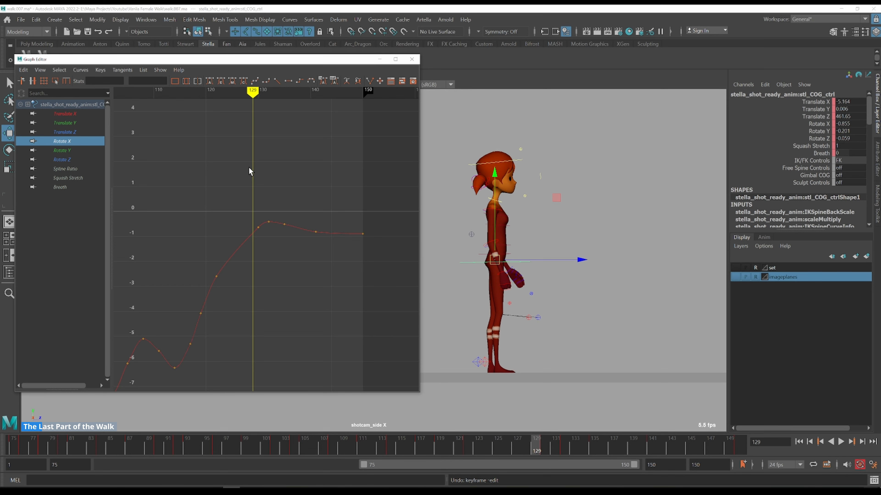
# Compare the Translate Z and Rotate X curves and step through the end of the walk around frames 130 to 143
pyautogui.keyDown('ctrl'); pyautogui.click(83, 133); pyautogui.keyUp('ctrl')
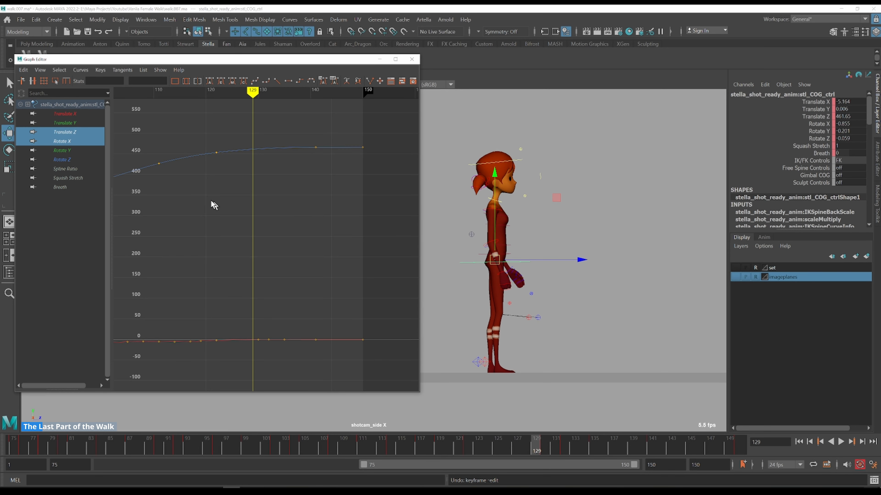
pyautogui.click(72, 142)
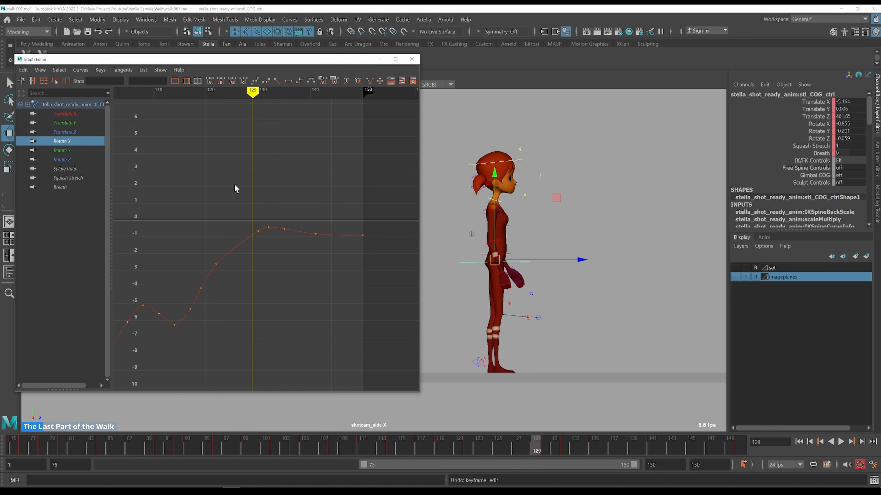
pyautogui.moveTo(239, 187); pyautogui.dragTo(302, 271)
pyautogui.press('f')
pyautogui.press('k')
pyautogui.click(272, 140)
pyautogui.hotkey('alt', '.')
pyautogui.hotkey('alt', '.')
pyautogui.hotkey('alt', '.')
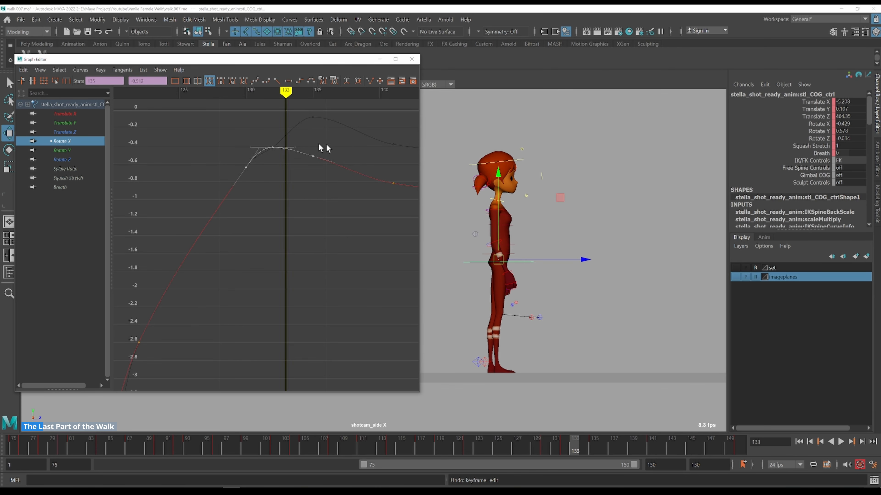
pyautogui.moveTo(301, 171); pyautogui.dragTo(342, 136)
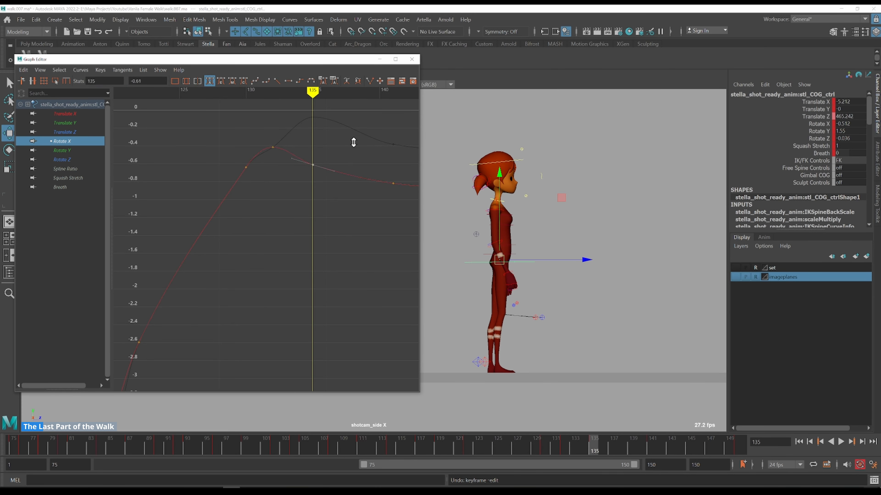
pyautogui.press('k')
pyautogui.click(252, 126)
pyautogui.hotkey('alt', '.')
pyautogui.hotkey('alt', '.')
pyautogui.hotkey('alt', '.')
pyautogui.hotkey('alt', '.')
pyautogui.hotkey('alt', '.')
pyautogui.hotkey('alt', '.')
pyautogui.hotkey('alt', '.')
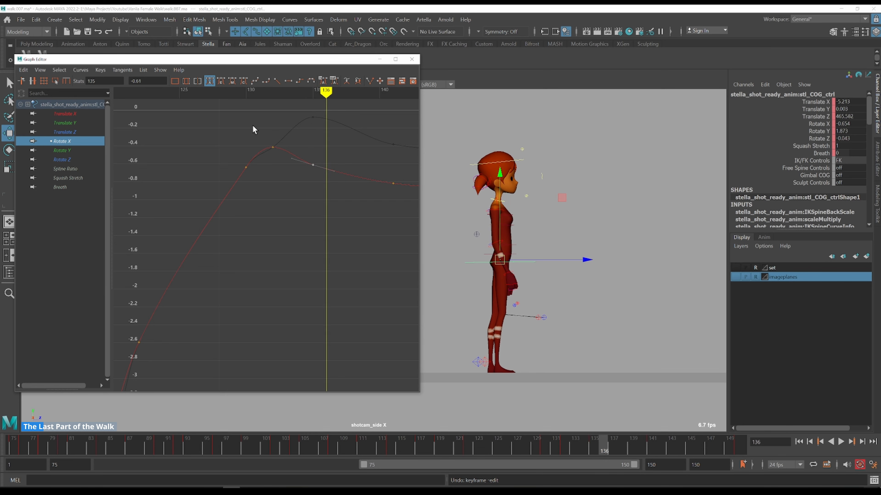
pyautogui.hotkey('alt', '.')
pyautogui.hotkey('alt', '.')
pyautogui.hotkey('alt', '.')
pyautogui.hotkey('alt', '.')
pyautogui.hotkey('alt', '.')
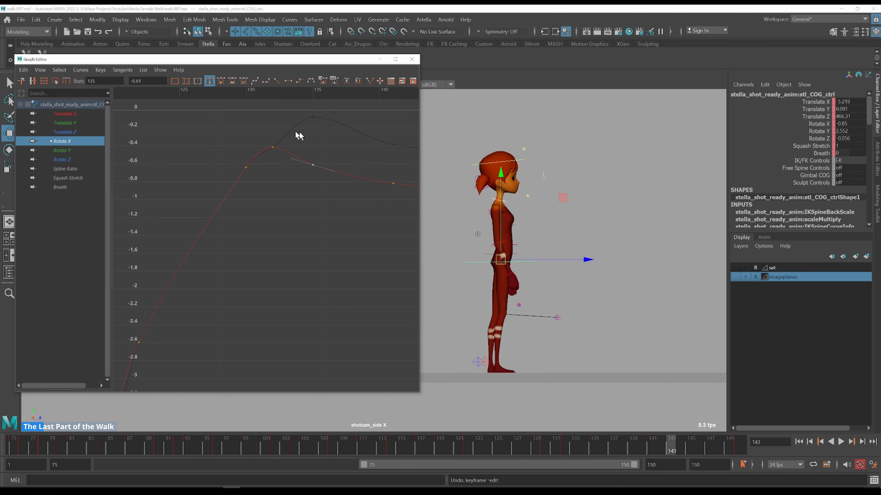
pyautogui.scroll(-2, 313, 135)
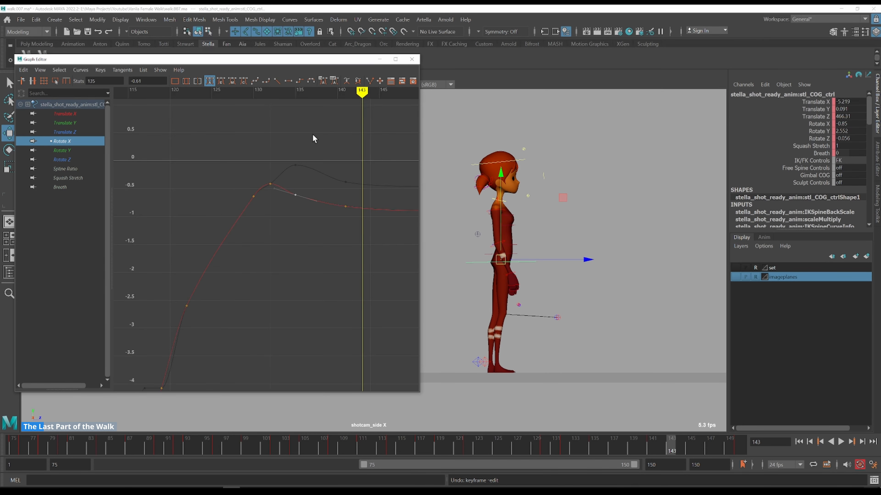
pyautogui.press('k')
pyautogui.click(265, 165)
pyautogui.press('w')
pyautogui.hotkey('alt', '.')
pyautogui.hotkey('alt', '.')
pyautogui.hotkey('alt', '.')
pyautogui.hotkey('alt', '.')
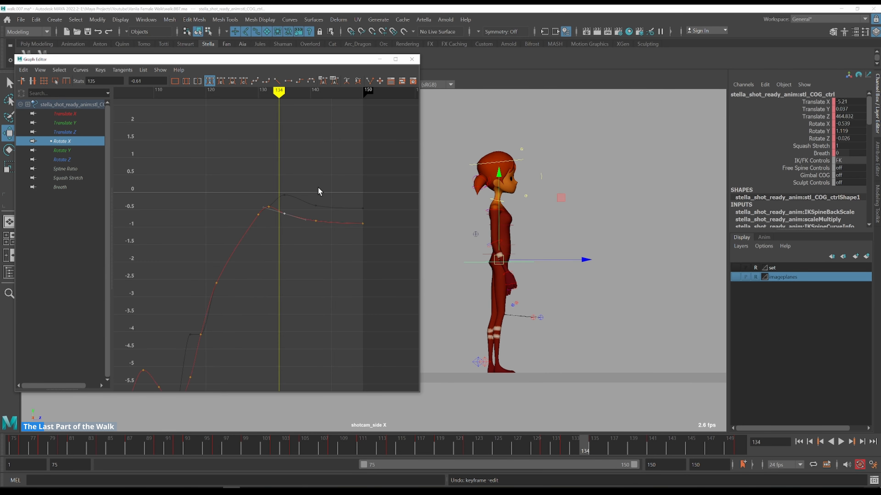
# Frame the end of the Translate Z curve and compare its timing against the Rotate X curve
pyautogui.click(85, 133)
pyautogui.keyDown('shift'); pyautogui.click(80, 142); pyautogui.keyUp('shift')
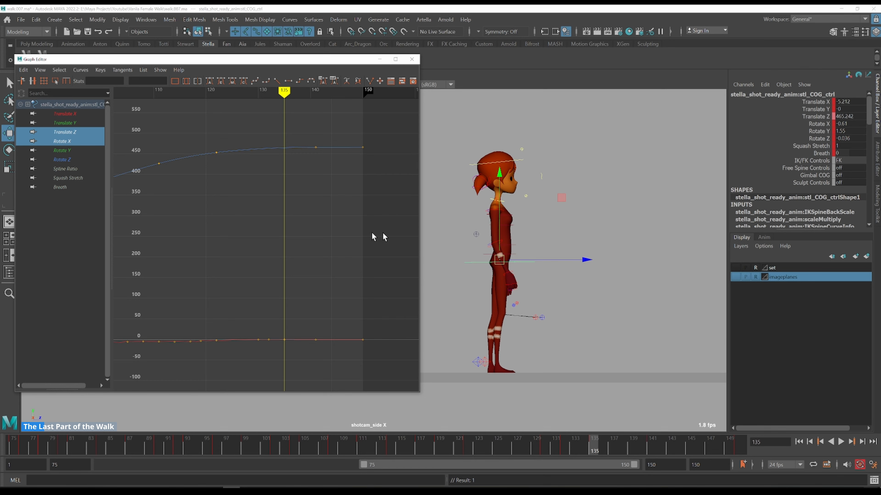
pyautogui.moveTo(294, 134); pyautogui.dragTo(338, 177)
pyautogui.press('f')
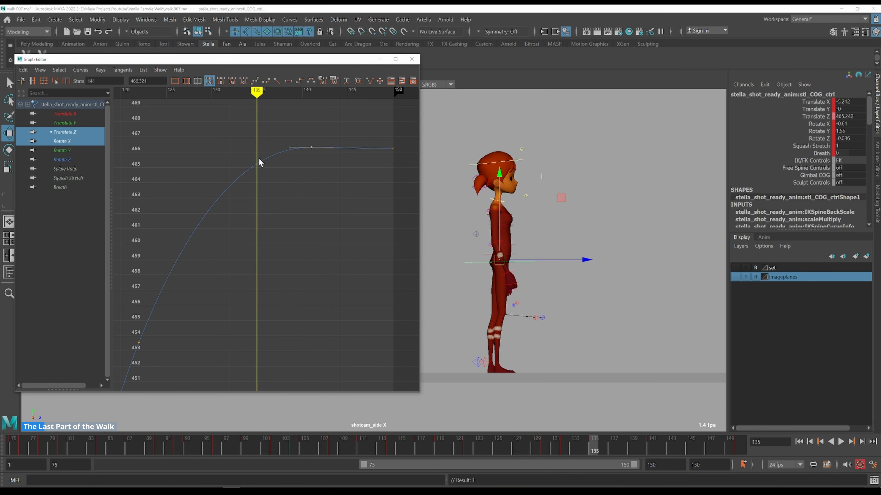
pyautogui.press('i')
pyautogui.press('w')
pyautogui.click(79, 141)
pyautogui.press('f')
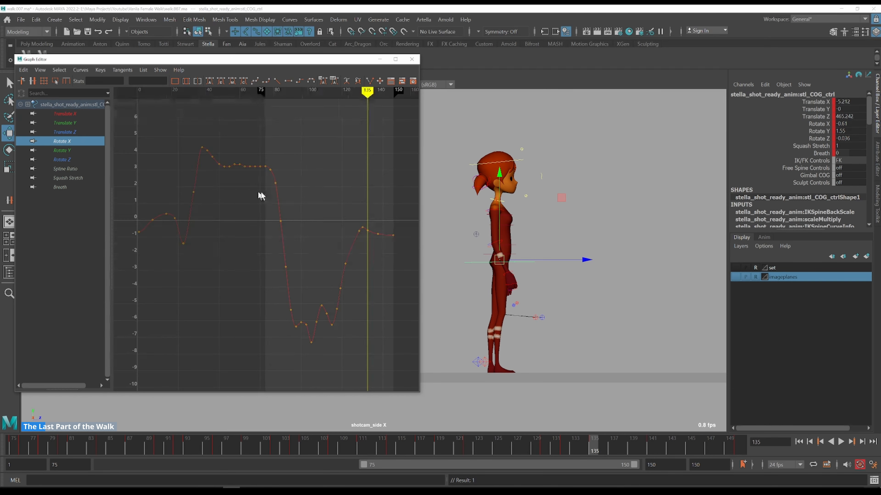
pyautogui.moveTo(404, 208); pyautogui.dragTo(339, 270)
pyautogui.press('f')
pyautogui.click(325, 132)
pyautogui.press('k')
pyautogui.click(227, 134)
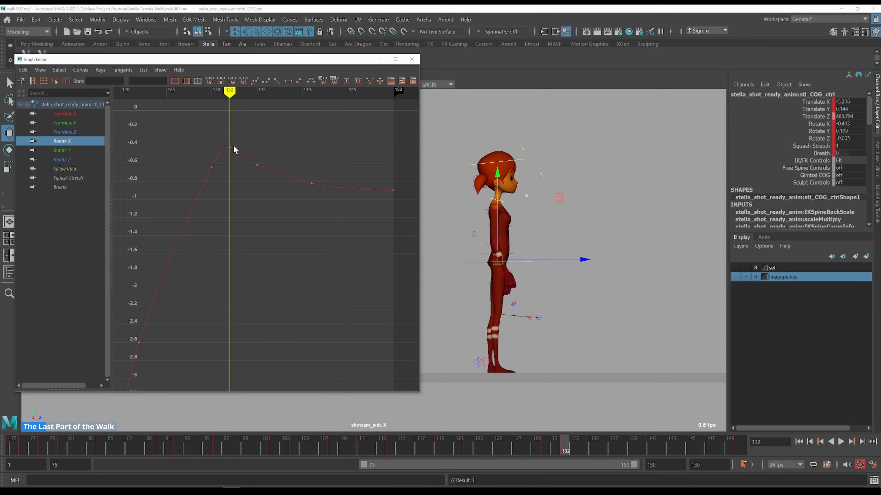
pyautogui.keyDown('ctrl'); pyautogui.click(86, 132); pyautogui.keyUp('ctrl')
pyautogui.press('f')
pyautogui.moveTo(222, 136); pyautogui.dragTo(252, 157)
pyautogui.press('f')
pyautogui.scroll(-2, 283, 199)
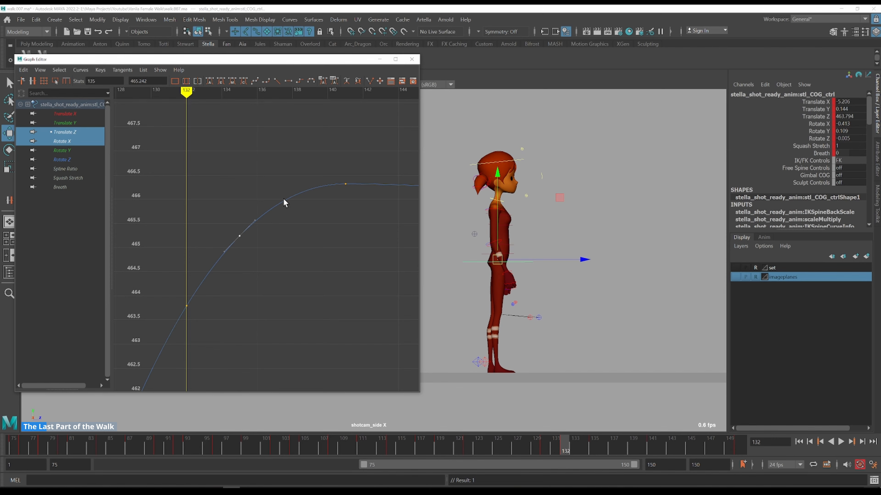
pyautogui.keyDown('alt'); pyautogui.moveTo(250, 266); pyautogui.dragTo(205, 213, button='middle'); pyautogui.keyUp('alt')
pyautogui.press('k')
pyautogui.moveTo(231, 208)
pyautogui.mouseDown()
pyautogui.moveTo(246, 209)
pyautogui.moveTo(224, 201)
pyautogui.moveTo(237, 195)
pyautogui.mouseUp()
pyautogui.press('k')
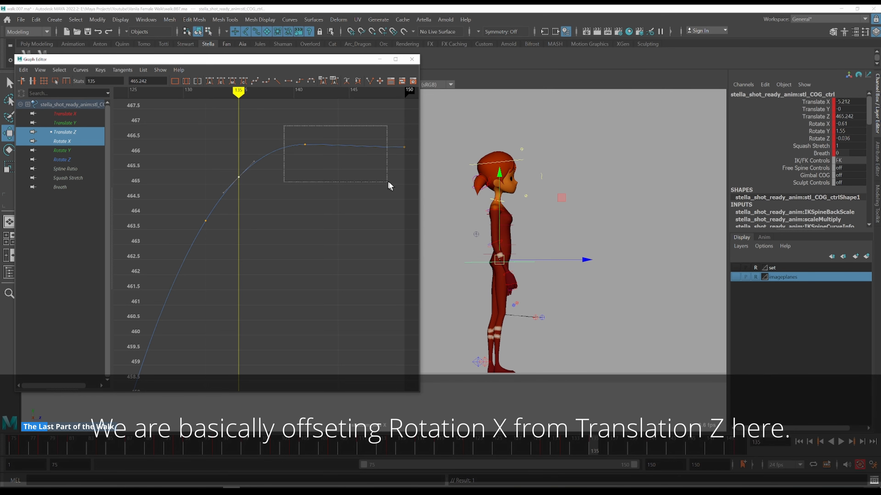
# Lower the Translate Z keys after frame 135 to about 464 and flatten the tangent of the key at frame 135
pyautogui.moveTo(387, 180); pyautogui.dragTo(409, 194)
pyautogui.keyDown('shift'); pyautogui.moveTo(342, 122); pyautogui.dragTo(351, 194, button='middle'); pyautogui.keyUp('shift')
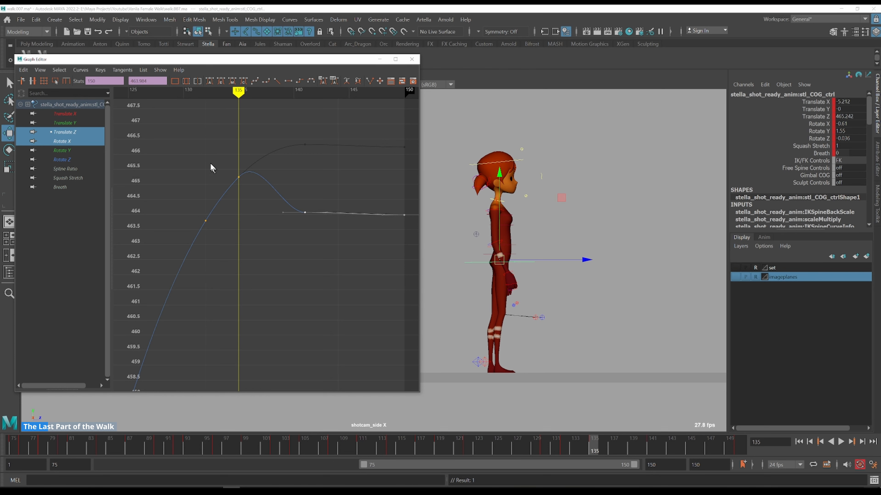
pyautogui.click(238, 177)
pyautogui.click(209, 82)
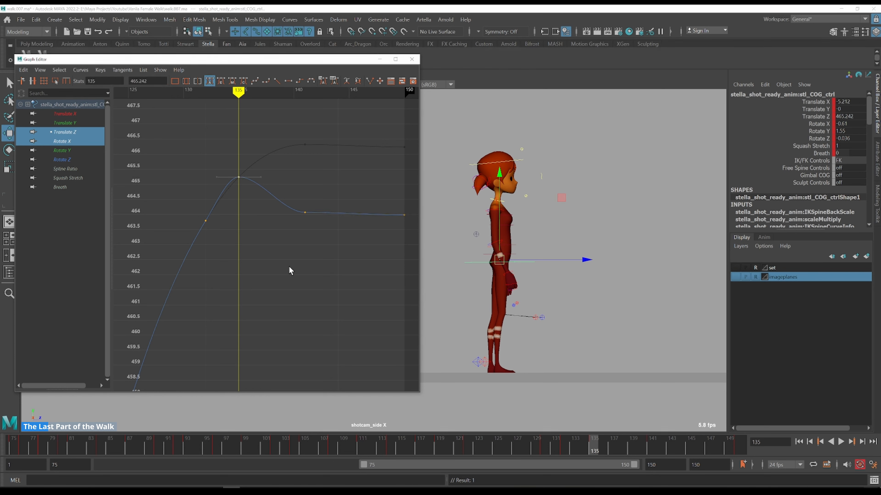
# Step through frames 135 to 141 and raise the later Translate Z keys to about 464.8
pyautogui.hotkey('alt', '.')
pyautogui.hotkey('alt', '.')
pyautogui.hotkey('alt', '.')
pyautogui.hotkey('alt', '.')
pyautogui.hotkey('alt', '.')
pyautogui.hotkey('alt', '.')
pyautogui.hotkey('alt', '.')
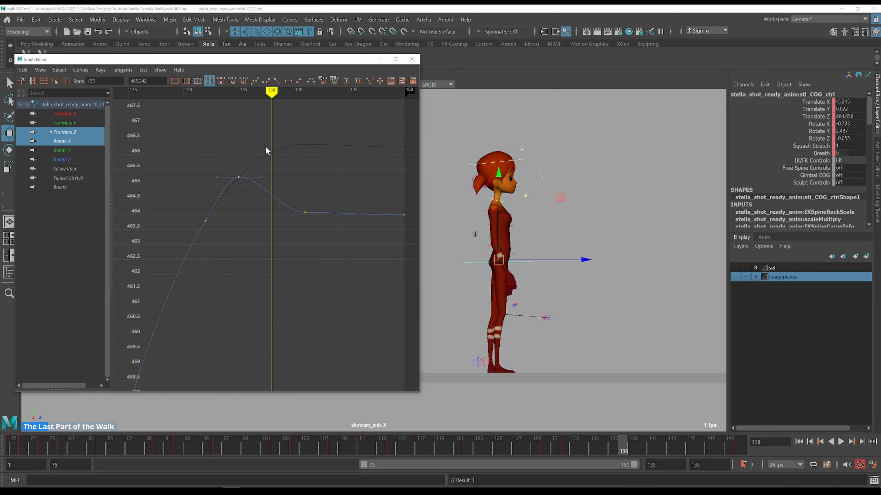
pyautogui.hotkey('alt', ',')
pyautogui.hotkey('alt', ',')
pyautogui.hotkey('alt', '.')
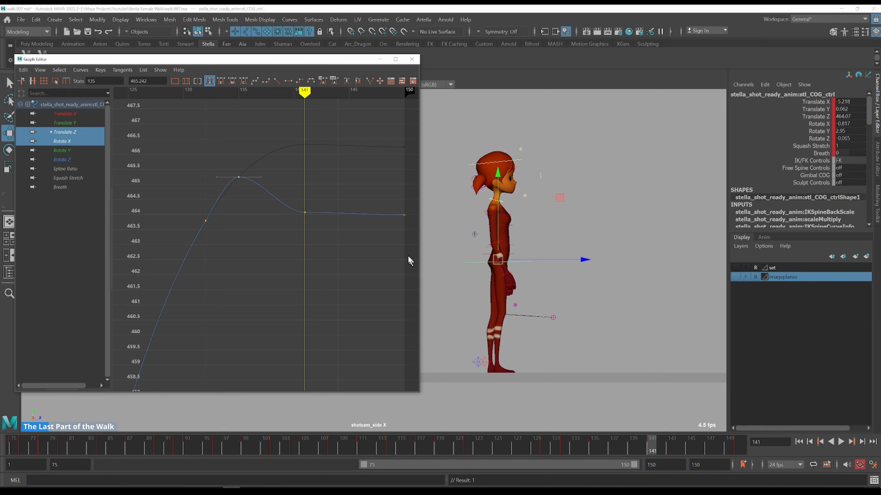
pyautogui.moveTo(308, 180); pyautogui.dragTo(308, 181)
pyautogui.keyDown('shift'); pyautogui.moveTo(324, 167); pyautogui.dragTo(323, 140, button='middle'); pyautogui.keyUp('shift')
# Scrub through frames 136 to 142 and nudge the later Translate Z keys up to about 464.9
pyautogui.press('k')
pyautogui.click(201, 149)
pyautogui.hotkey('alt', '.')
pyautogui.hotkey('alt', '.')
pyautogui.hotkey('alt', '.')
pyautogui.hotkey('alt', '.')
pyautogui.hotkey('alt', '.')
pyautogui.hotkey('alt', '.')
pyautogui.hotkey('alt', '.')
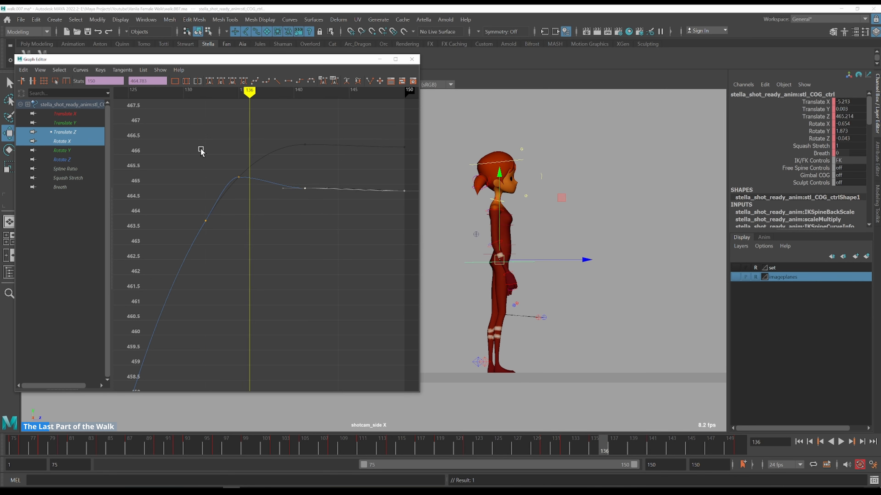
pyautogui.hotkey('alt', '.')
pyautogui.hotkey('alt', '.')
pyautogui.hotkey('alt', '.')
pyautogui.keyDown('shift'); pyautogui.moveTo(340, 141); pyautogui.dragTo(340, 132, button='middle'); pyautogui.keyUp('shift')
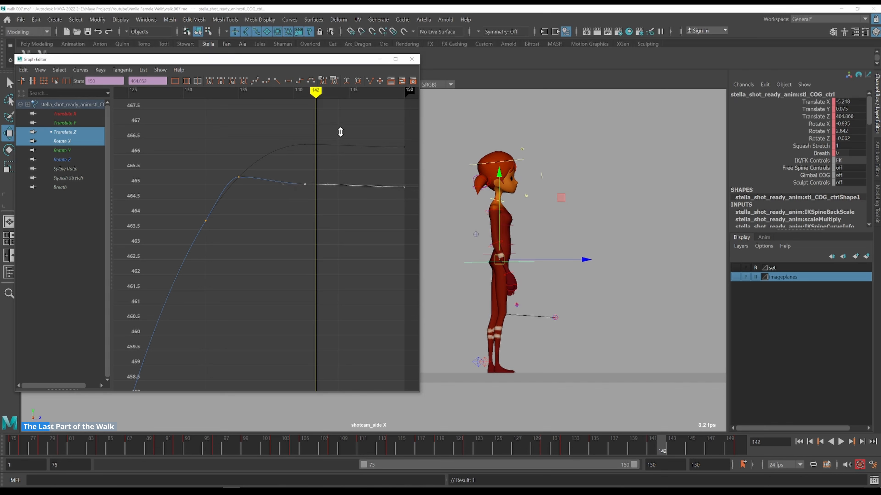
# Scrub and step through the frames around 137 to review the Translate Z settle
pyautogui.press('k')
pyautogui.moveTo(215, 150); pyautogui.dragTo(209, 149)
pyautogui.hotkey('alt', '.')
pyautogui.hotkey('alt', '.')
pyautogui.hotkey('alt', '.')
pyautogui.hotkey('alt', '.')
pyautogui.hotkey('alt', '.')
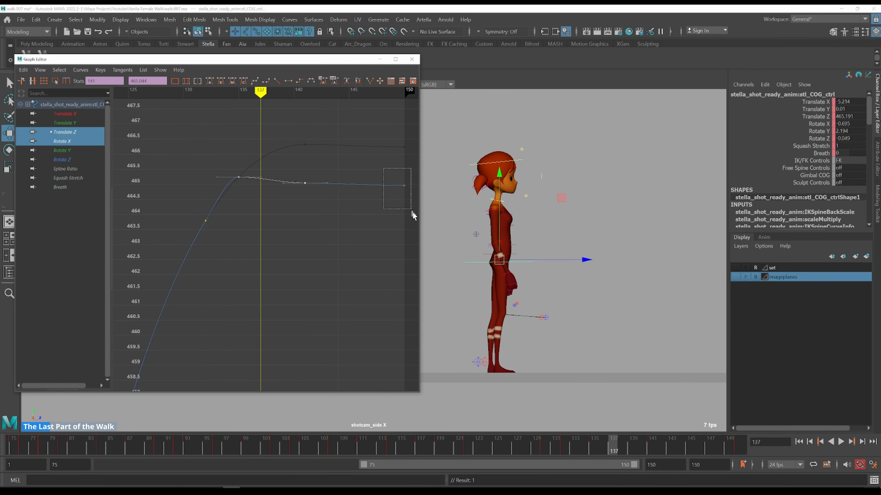
# Select the final Translate Z keys after the peak and nudge them slightly lower
pyautogui.scroll(5, 227, 173)
pyautogui.keyDown('alt'); pyautogui.moveTo(223, 167); pyautogui.dragTo(327, 301, button='middle'); pyautogui.keyUp('alt')
pyautogui.keyDown('shift'); pyautogui.moveTo(337, 251); pyautogui.dragTo(342, 263, button='middle'); pyautogui.keyUp('shift')
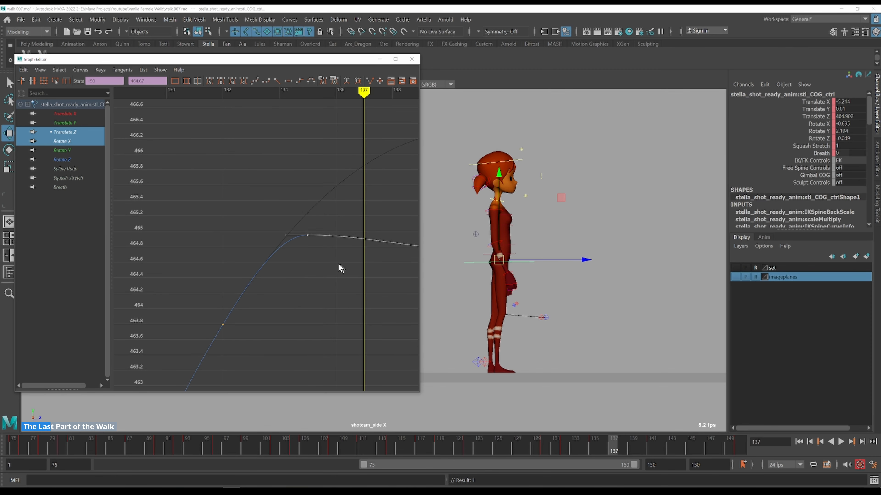
# Play back and scrub the final part of the walk to review the COG motion
pyautogui.scroll(-3, 300, 264)
pyautogui.click(278, 236)
pyautogui.hotkey('alt', '.')
pyautogui.hotkey('alt', '.')
pyautogui.scroll(-5, 355, 279)
pyautogui.hotkey('alt', '.')
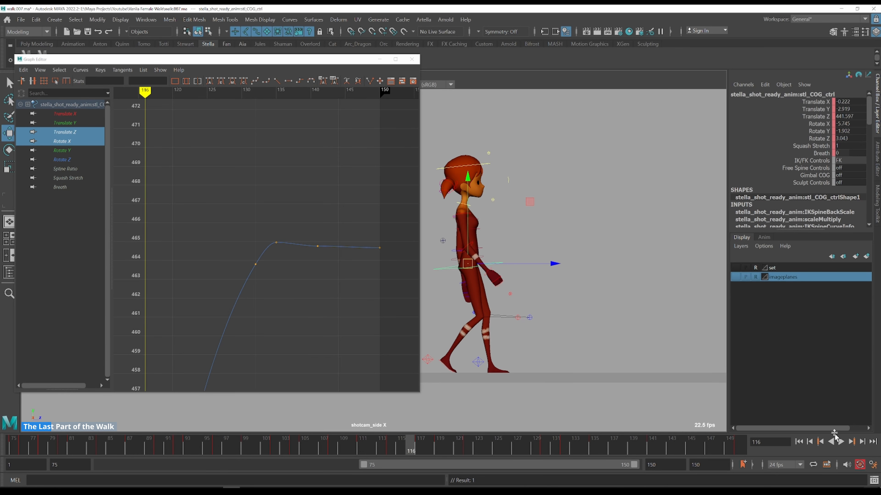
pyautogui.click(840, 440)
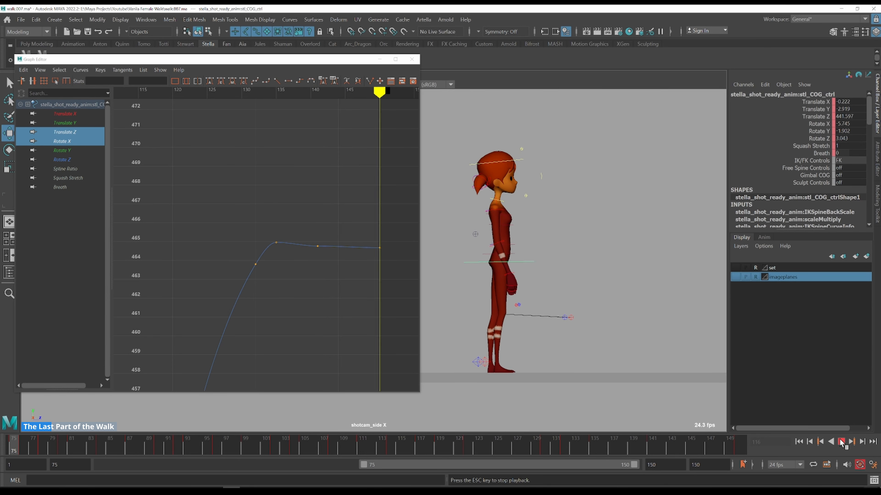
pyautogui.click(841, 441)
pyautogui.click(435, 450)
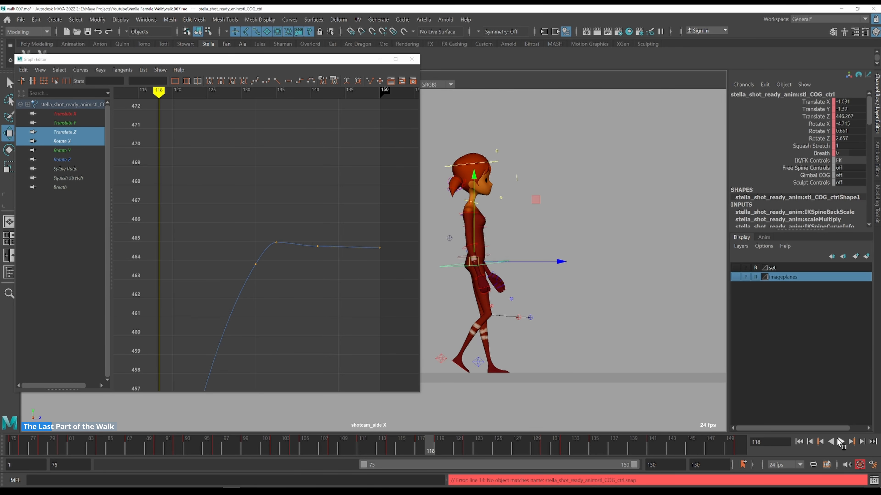
pyautogui.click(839, 441)
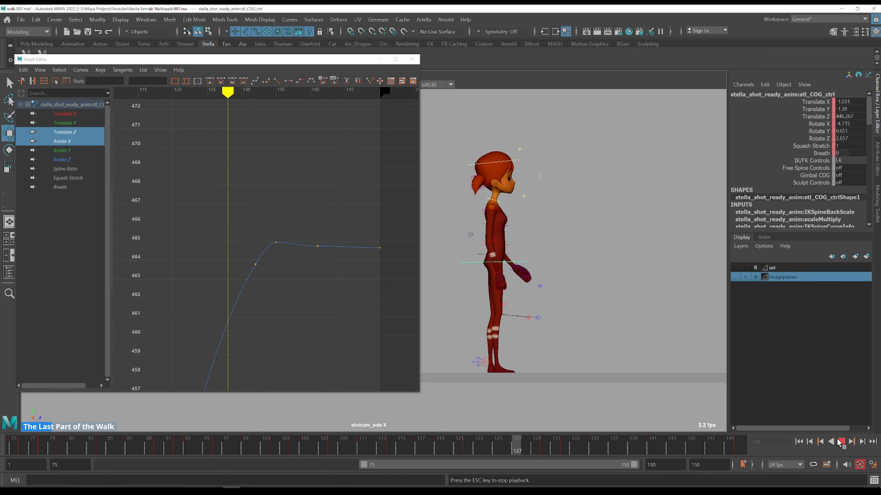
pyautogui.click(562, 446)
pyautogui.moveTo(563, 443)
pyautogui.mouseDown()
pyautogui.moveTo(463, 442)
pyautogui.moveTo(595, 430)
pyautogui.moveTo(545, 434)
pyautogui.moveTo(588, 434)
pyautogui.moveTo(566, 429)
pyautogui.mouseUp()
# Select the spine FK controls together with the COG and display only their Rotate X curves
pyautogui.click(69, 141)
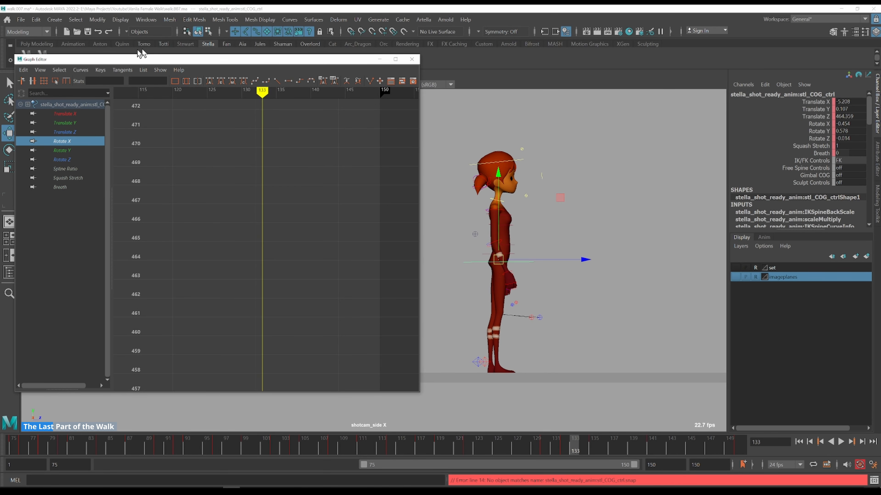
pyautogui.moveTo(155, 59); pyautogui.dragTo(144, 82)
pyautogui.click(42, 56)
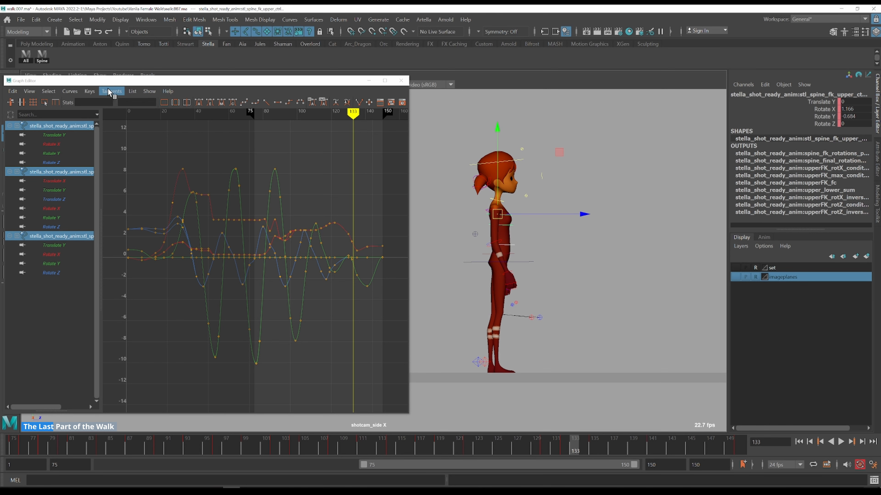
pyautogui.keyDown('shift'); pyautogui.click(528, 263); pyautogui.keyUp('shift')
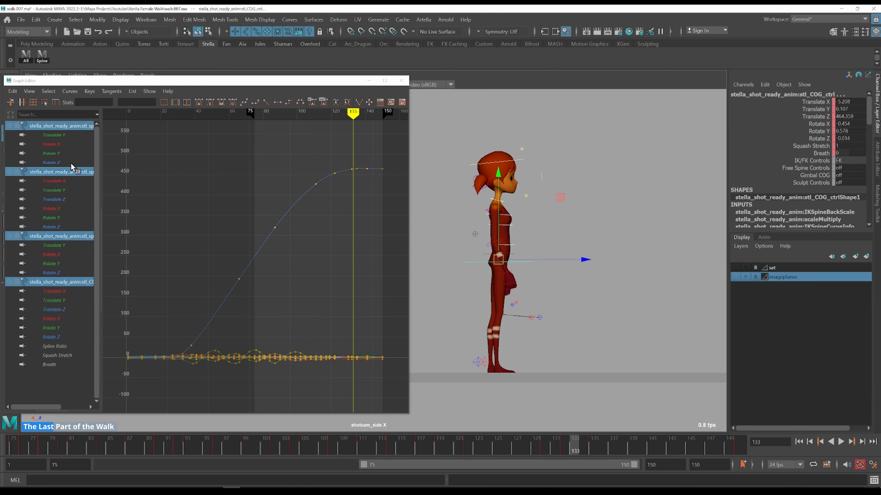
pyautogui.click(65, 145)
pyautogui.keyDown('ctrl'); pyautogui.click(69, 210); pyautogui.keyUp('ctrl')
pyautogui.keyDown('ctrl'); pyautogui.click(57, 256); pyautogui.keyUp('ctrl')
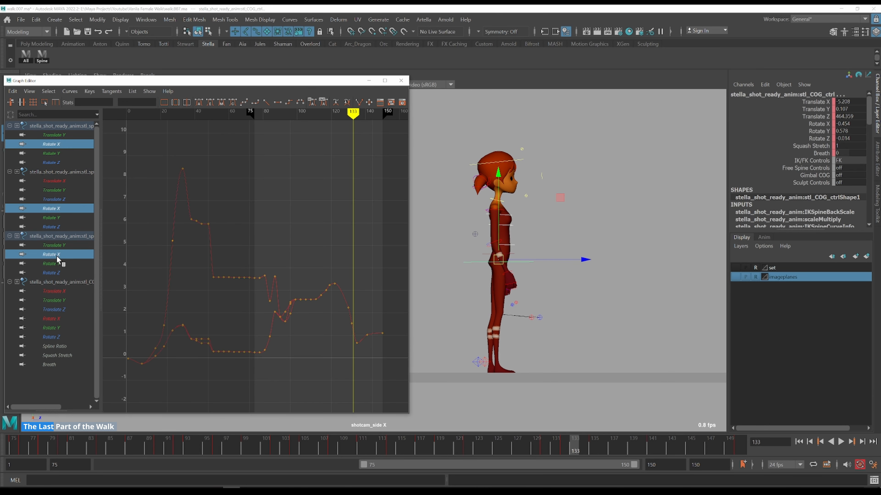
pyautogui.keyDown('ctrl'); pyautogui.click(63, 320); pyautogui.keyUp('ctrl')
# Zoom in on frames 100 to 150 and step through frames 124 to 130 to examine the Rotate X curves
pyautogui.keyDown('alt'); pyautogui.moveTo(326, 259); pyautogui.dragTo(360, 236, button='right'); pyautogui.keyUp('alt')
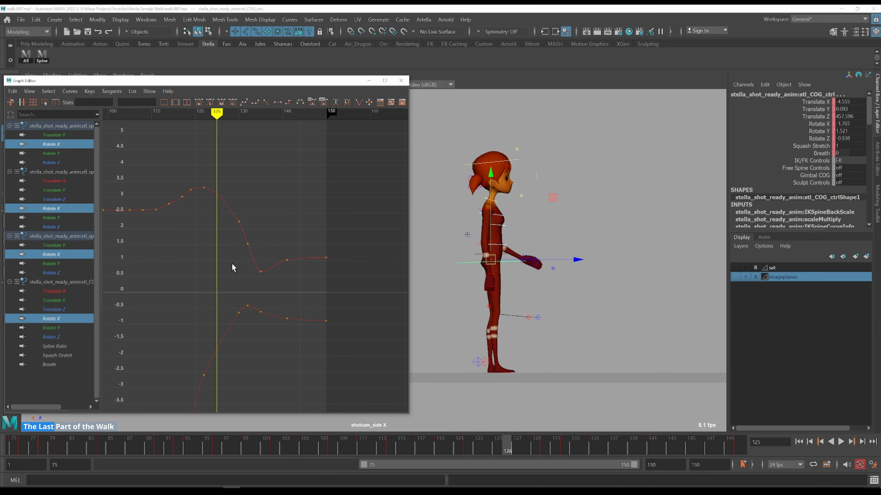
pyautogui.moveTo(197, 291); pyautogui.dragTo(232, 310)
pyautogui.press('Delete')
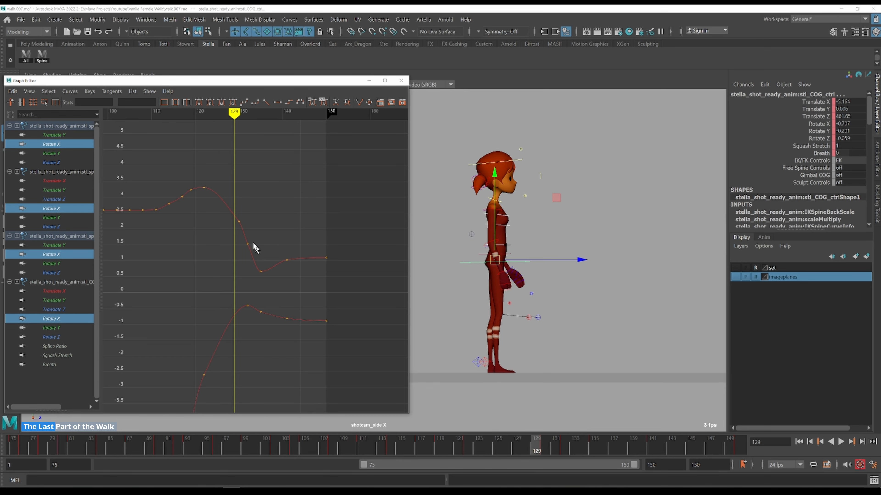
pyautogui.click(205, 175)
pyautogui.hotkey('alt', '.')
pyautogui.hotkey('alt', '.')
pyautogui.hotkey('alt', '.')
pyautogui.hotkey('alt', '.')
pyautogui.hotkey('alt', '.')
pyautogui.hotkey('alt', '.')
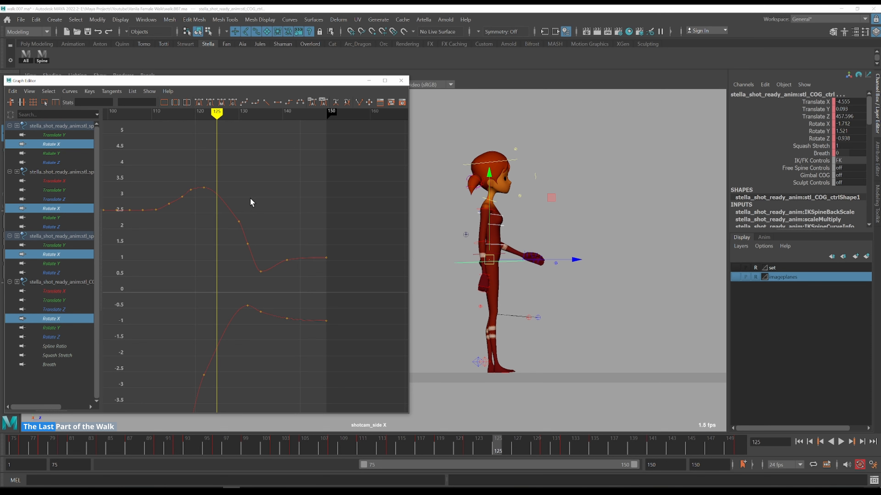
pyautogui.click(206, 179)
pyautogui.hotkey('alt', '.')
pyautogui.hotkey('alt', '.')
pyautogui.hotkey('alt', '.')
pyautogui.hotkey('alt', '.')
pyautogui.hotkey('alt', '.')
pyautogui.hotkey('alt', '.')
pyautogui.hotkey('alt', '.')
pyautogui.hotkey('alt', '.')
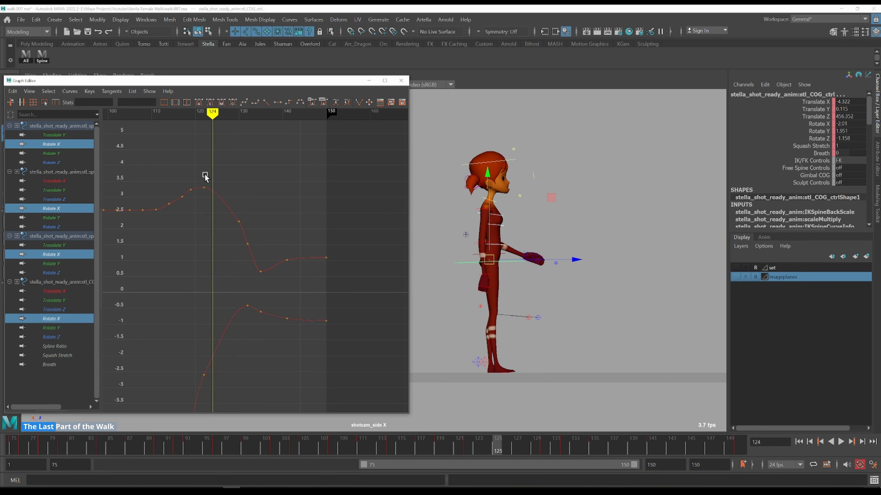
pyautogui.hotkey('alt', '.')
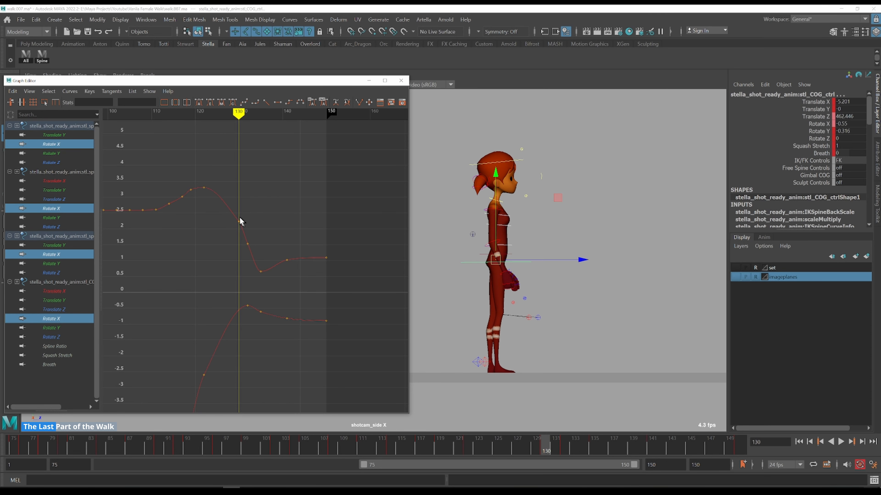
# Delete the spine Rotate X key at frame 132
pyautogui.click(216, 184)
pyautogui.hotkey('alt', '.')
pyautogui.hotkey('alt', '.')
pyautogui.hotkey('alt', '.')
pyautogui.hotkey('alt', '.')
pyautogui.hotkey('alt', '.')
pyautogui.hotkey('alt', 'v')
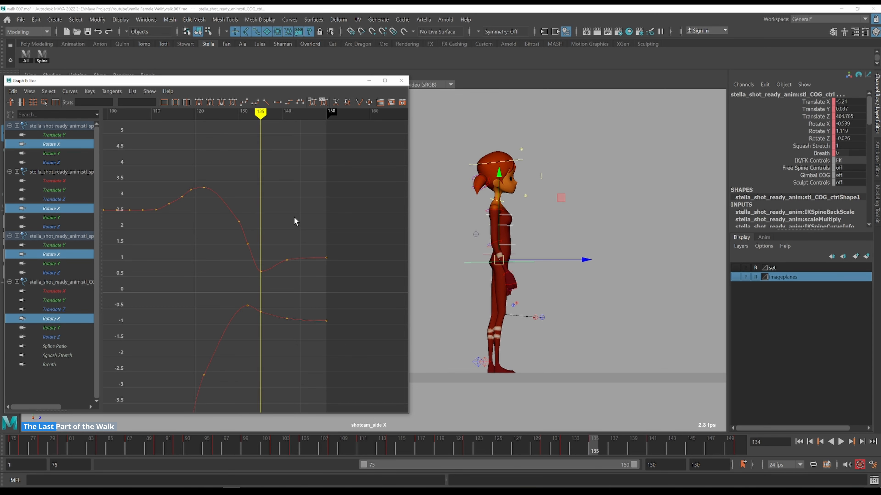
pyautogui.moveTo(268, 218); pyautogui.dragTo(238, 210)
pyautogui.moveTo(260, 259)
pyautogui.mouseDown()
pyautogui.moveTo(239, 215)
pyautogui.moveTo(243, 231)
pyautogui.moveTo(227, 256)
pyautogui.mouseUp()
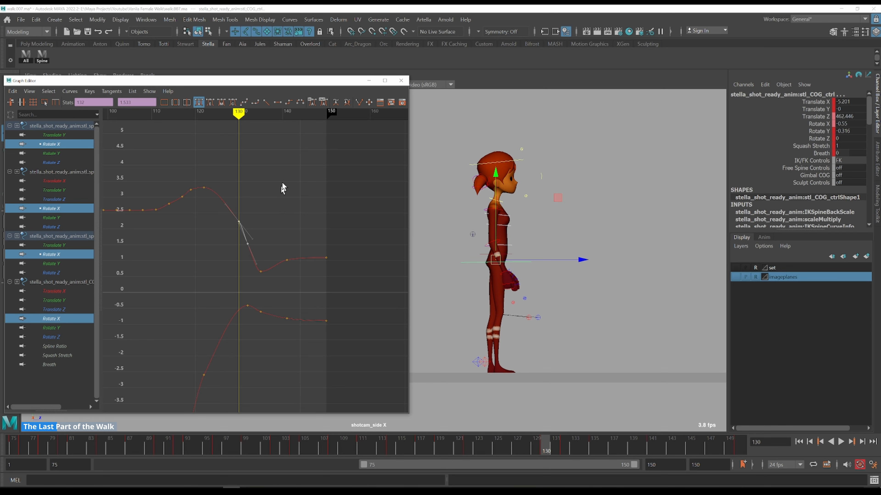
pyautogui.keyDown('shift'); pyautogui.moveTo(281, 201); pyautogui.dragTo(282, 200, button='middle'); pyautogui.keyUp('shift')
pyautogui.moveTo(216, 180)
pyautogui.mouseDown()
pyautogui.moveTo(244, 229)
pyautogui.moveTo(244, 268)
pyautogui.moveTo(258, 248)
pyautogui.moveTo(227, 257)
pyautogui.mouseUp()
pyautogui.press('Delete')
# Step through frames 126 to 136 to compare the spine Rotate X curves
pyautogui.moveTo(208, 189)
pyautogui.mouseDown()
pyautogui.moveTo(236, 176)
pyautogui.moveTo(263, 203)
pyautogui.mouseUp()
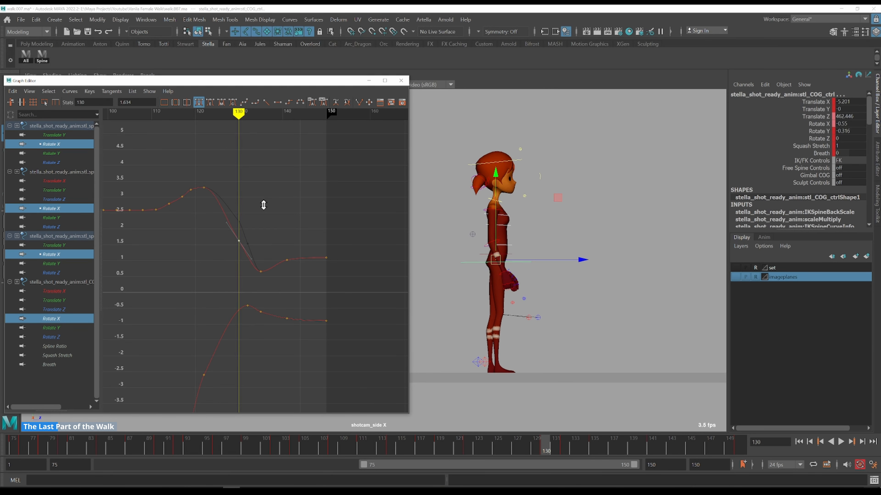
pyautogui.moveTo(207, 184); pyautogui.dragTo(202, 180)
pyautogui.hotkey('alt', '.')
pyautogui.hotkey('alt', '.')
pyautogui.hotkey('alt', '.')
pyautogui.hotkey('alt', '.')
pyautogui.hotkey('alt', '.')
pyautogui.hotkey('alt', '.')
pyautogui.hotkey('alt', '.')
pyautogui.hotkey('alt', '.')
pyautogui.hotkey('alt', '.')
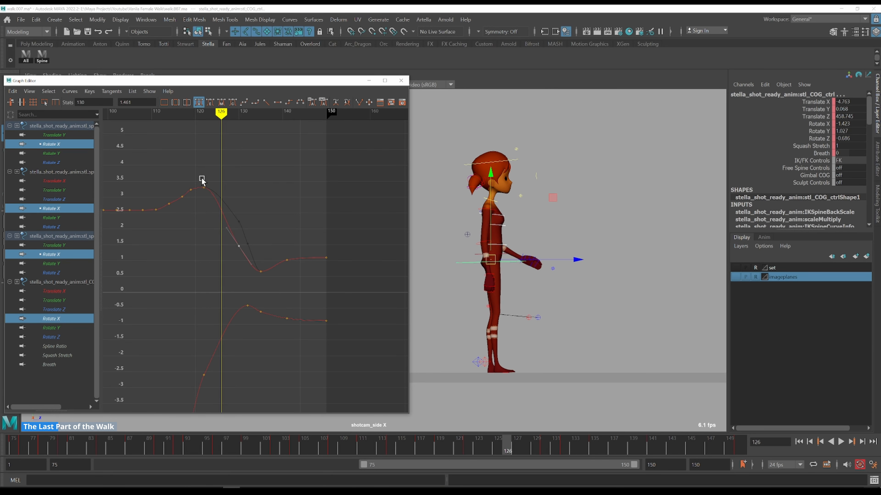
pyautogui.hotkey('alt', '.')
pyautogui.hotkey('alt', '.')
pyautogui.hotkey('alt', '.')
pyautogui.hotkey('alt', '.')
pyautogui.hotkey('alt', '.')
pyautogui.hotkey('alt', '.')
pyautogui.hotkey('alt', '.')
pyautogui.hotkey('alt', '.')
pyautogui.hotkey('alt', '.')
pyautogui.hotkey('alt', '.')
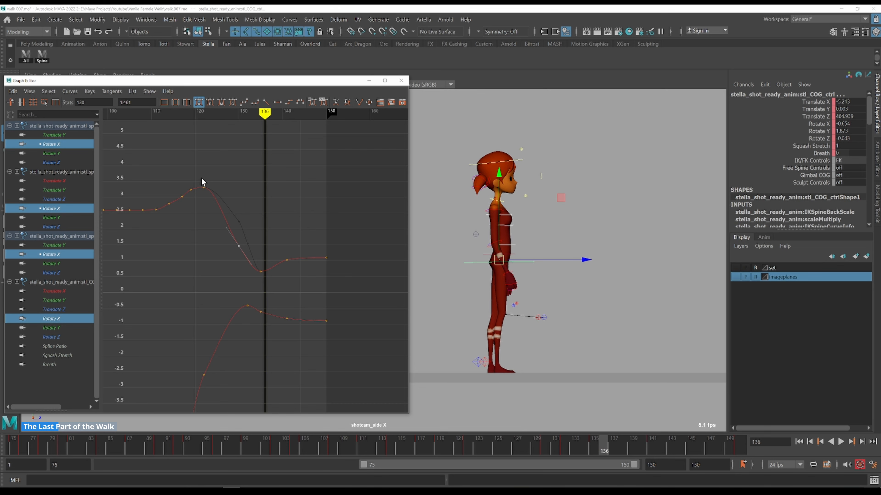
pyautogui.moveTo(254, 256)
pyautogui.mouseDown()
pyautogui.moveTo(256, 238)
pyautogui.moveTo(216, 175)
pyautogui.mouseUp()
pyautogui.hotkey('alt', '.')
pyautogui.hotkey('alt', '.')
pyautogui.hotkey('alt', '.')
pyautogui.hotkey('alt', '.')
pyautogui.hotkey('alt', '.')
pyautogui.hotkey('alt', '.')
pyautogui.hotkey('alt', '.')
pyautogui.hotkey('alt', '.')
pyautogui.scroll(3, 248, 232)
pyautogui.hotkey('alt', '.')
pyautogui.hotkey('alt', '.')
pyautogui.hotkey('alt', '.')
pyautogui.hotkey('alt', '.')
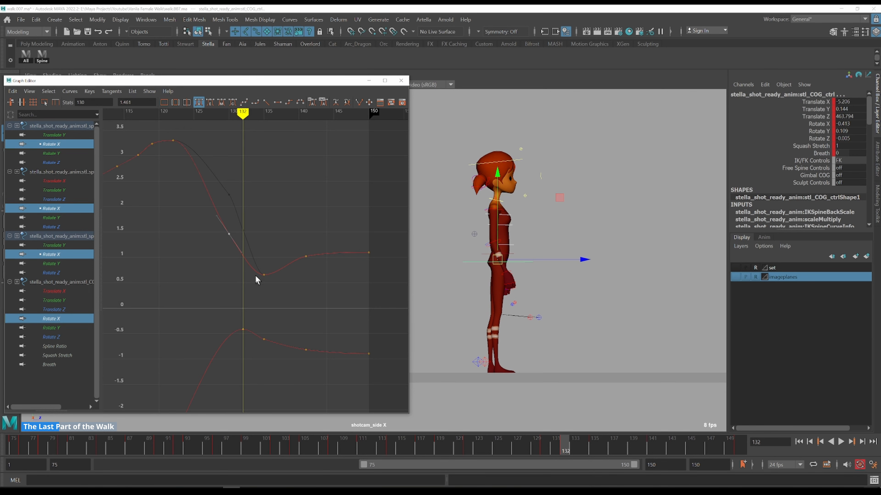
# Insert a key at frame 132 on the spine Rotate X curve and adjust it
pyautogui.press('i')
pyautogui.middleClick(244, 257)
pyautogui.keyDown('shift'); pyautogui.moveTo(261, 246); pyautogui.dragTo(258, 201, button='middle'); pyautogui.keyUp('shift')
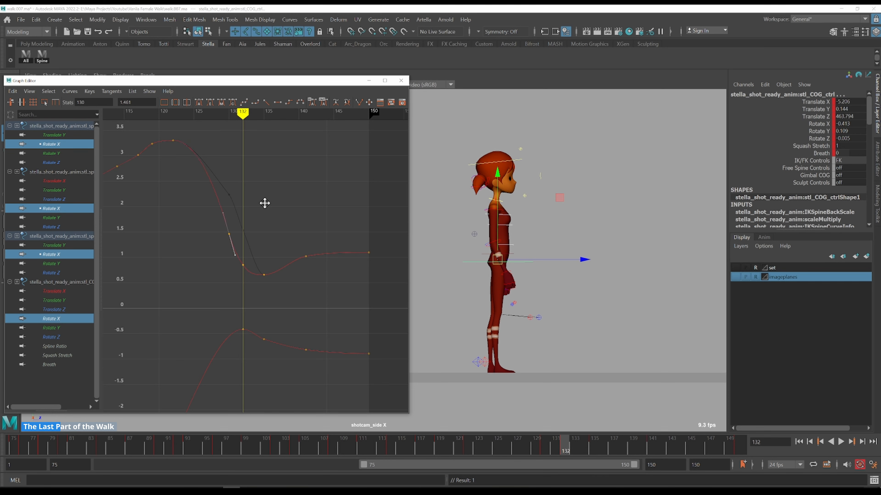
# Reshape the spine Rotate X tangents around frames 131 to 132
pyautogui.moveTo(208, 153); pyautogui.dragTo(236, 239)
pyautogui.moveTo(195, 198); pyautogui.dragTo(285, 301)
pyautogui.moveTo(286, 184)
pyautogui.keyDown('shift'); pyautogui.mouseDown(button='middle')
pyautogui.moveTo(284, 196)
pyautogui.moveTo(286, 184)
pyautogui.mouseUp(button='middle'); pyautogui.keyUp('shift')
pyautogui.hotkey('ctrl', 'z')
pyautogui.moveTo(230, 160); pyautogui.dragTo(212, 157)
pyautogui.hotkey('alt', '.')
pyautogui.hotkey('alt', '.')
pyautogui.hotkey('alt', '.')
pyautogui.hotkey('alt', '.')
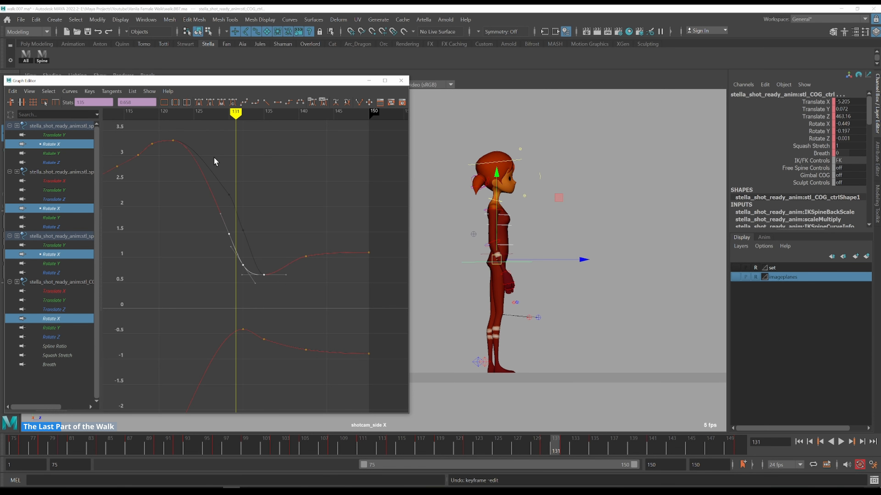
pyautogui.hotkey('alt', '.')
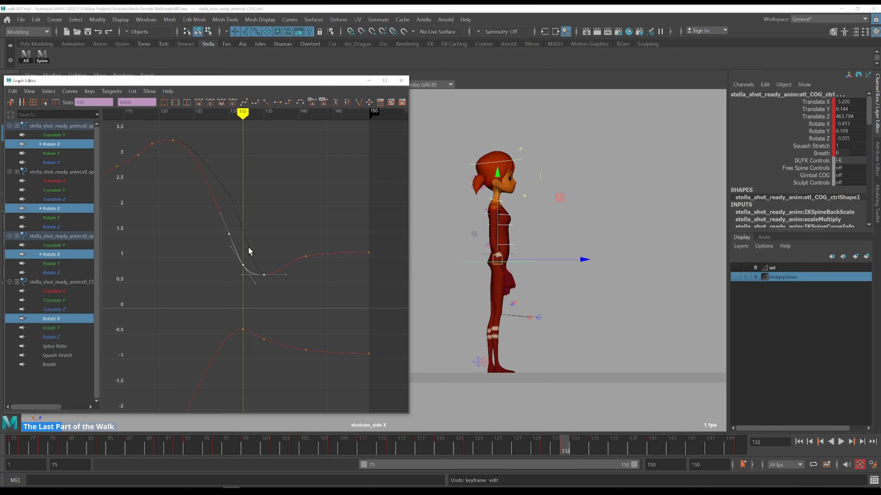
pyautogui.hotkey('alt', '.')
pyautogui.hotkey('alt', '.')
# Raise one spine curve's Rotate X keys after frame 135 to about 1.5
pyautogui.moveTo(254, 228); pyautogui.dragTo(387, 308)
pyautogui.keyDown('shift'); pyautogui.moveTo(333, 288); pyautogui.dragTo(306, 268, button='middle'); pyautogui.keyUp('shift')
pyautogui.moveTo(259, 276); pyautogui.dragTo(210, 260)
pyautogui.click(199, 103)
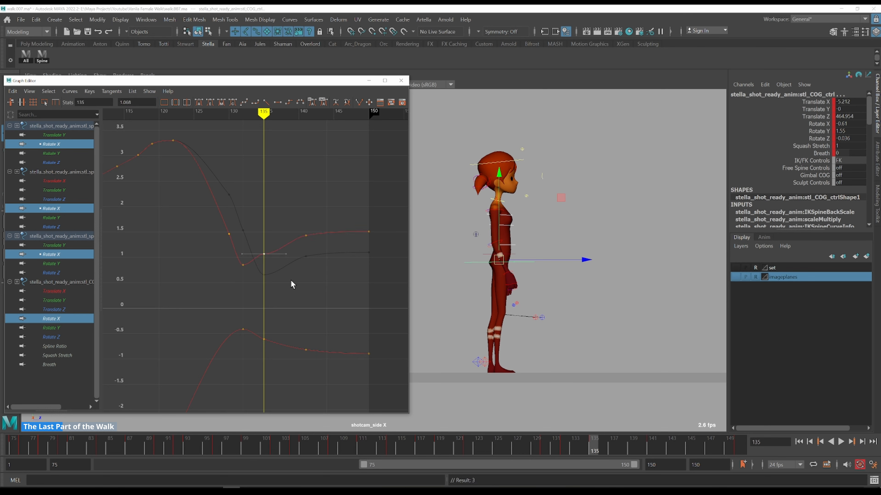
pyautogui.moveTo(264, 222); pyautogui.dragTo(186, 184)
pyautogui.hotkey('alt', '.')
pyautogui.hotkey('alt', '.')
pyautogui.hotkey('alt', '.')
pyautogui.hotkey('alt', '.')
pyautogui.hotkey('alt', '.')
pyautogui.hotkey('alt', '.')
pyautogui.hotkey('alt', '.')
# Scale the other spine Rotate X keys after frame 135 up to about 1.25
pyautogui.hotkey('alt', '.')
pyautogui.hotkey('alt', '.')
pyautogui.hotkey('alt', '.')
pyautogui.hotkey('alt', '.')
pyautogui.hotkey('alt', '.')
pyautogui.hotkey('alt', '.')
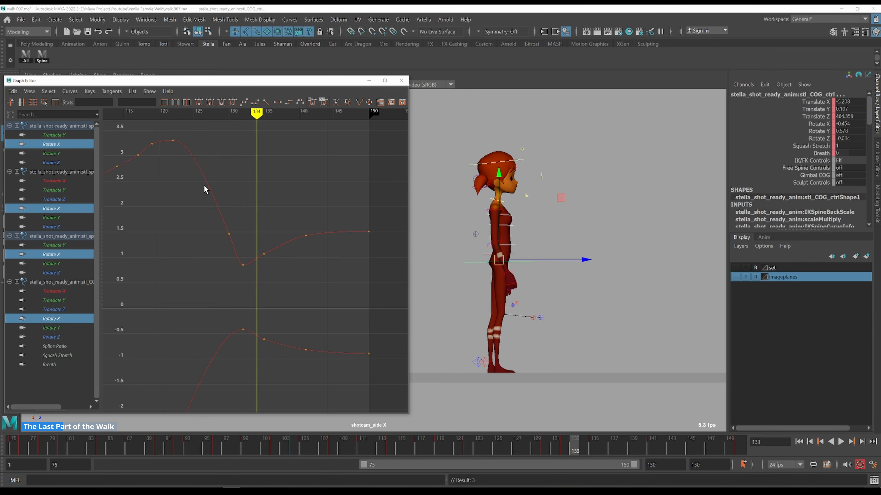
pyautogui.moveTo(261, 188); pyautogui.dragTo(394, 280)
pyautogui.press('r')
pyautogui.moveTo(243, 263); pyautogui.dragTo(244, 270, button='middle')
pyautogui.moveTo(283, 225); pyautogui.dragTo(381, 278)
pyautogui.moveTo(203, 177); pyautogui.dragTo(180, 147)
pyautogui.hotkey('alt', '.')
pyautogui.hotkey('alt', '.')
pyautogui.hotkey('alt', '.')
pyautogui.hotkey('alt', '.')
pyautogui.hotkey('alt', '.')
pyautogui.hotkey('alt', '.')
pyautogui.hotkey('alt', '.')
pyautogui.hotkey('alt', '.')
pyautogui.hotkey('alt', '.')
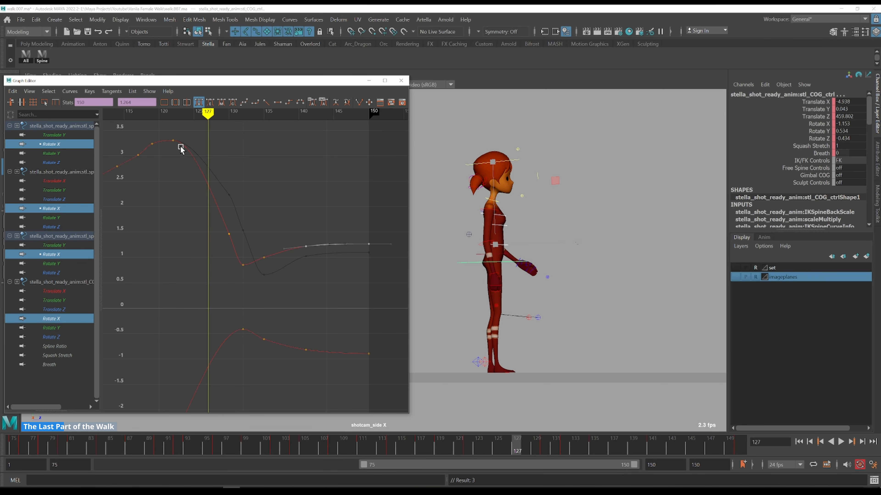
pyautogui.hotkey('alt', '.')
pyautogui.hotkey('alt', '.')
pyautogui.hotkey('alt', '.')
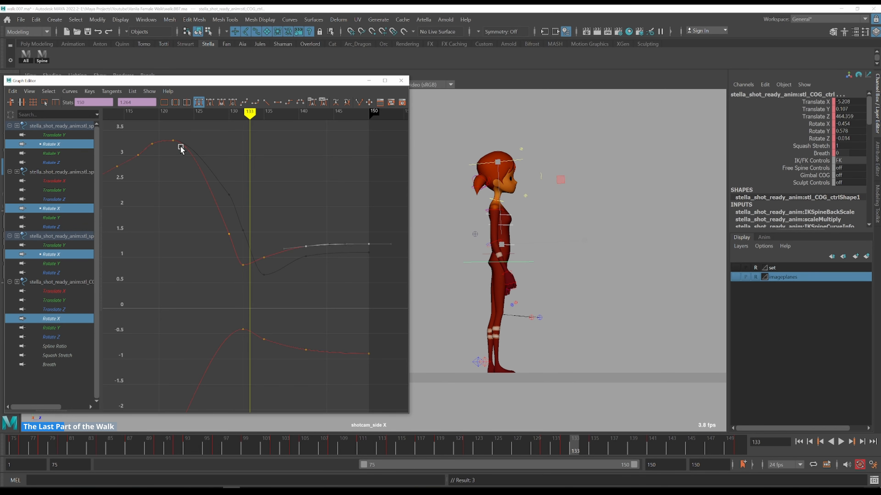
# Delete the spine Rotate X keys at frame 130
pyautogui.click(228, 225)
pyautogui.keyDown('alt'); pyautogui.keyDown('shift'); pyautogui.moveTo(273, 194); pyautogui.dragTo(266, 213, button='right'); pyautogui.keyUp('shift'); pyautogui.keyUp('alt')
pyautogui.scroll(3, 267, 213)
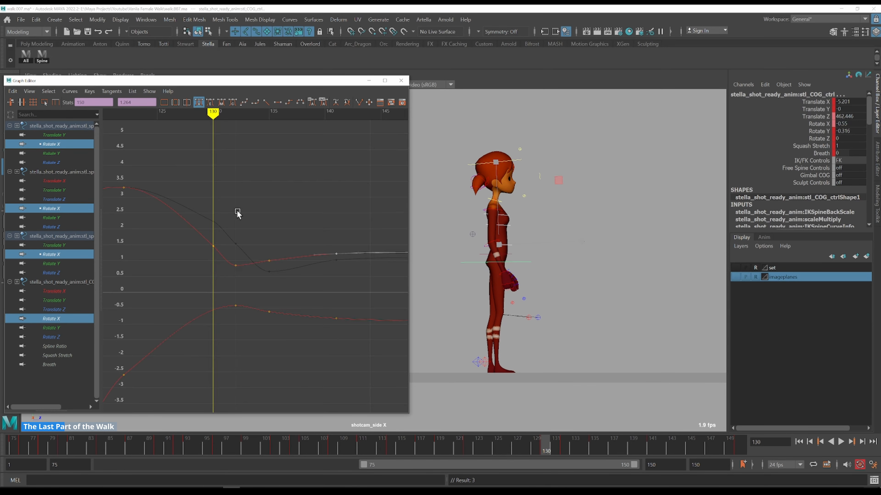
pyautogui.keyDown('alt'); pyautogui.moveTo(238, 213); pyautogui.dragTo(338, 172, button='middle'); pyautogui.keyUp('alt')
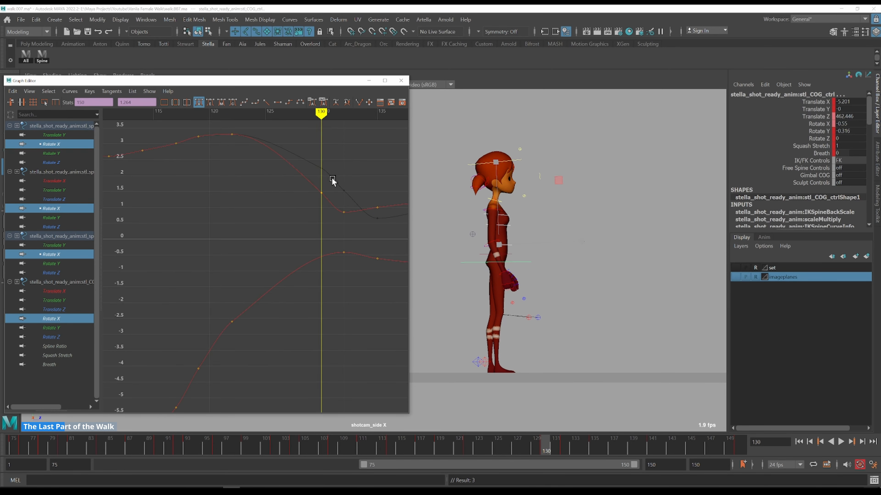
pyautogui.moveTo(284, 213); pyautogui.dragTo(284, 213)
pyautogui.press('Delete')
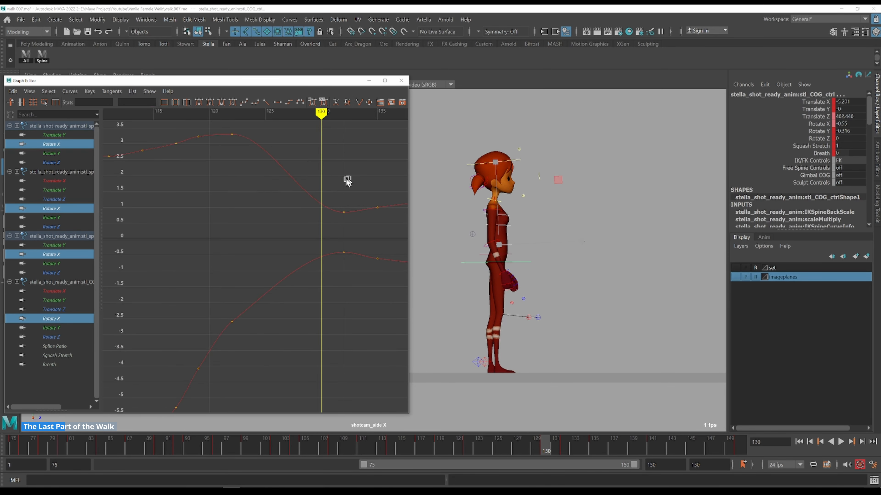
# Step frame by frame through frames 129 to 135 to review the spine's Rotate X motion
pyautogui.click(235, 150)
pyautogui.hotkey('alt', '.')
pyautogui.hotkey('alt', '.')
pyautogui.hotkey('alt', '.')
pyautogui.hotkey('alt', '.')
pyautogui.hotkey('alt', '.')
pyautogui.hotkey('alt', '.')
pyautogui.hotkey('alt', '.')
pyautogui.hotkey('alt', '.')
pyautogui.hotkey('alt', '.')
pyautogui.hotkey('alt', '.')
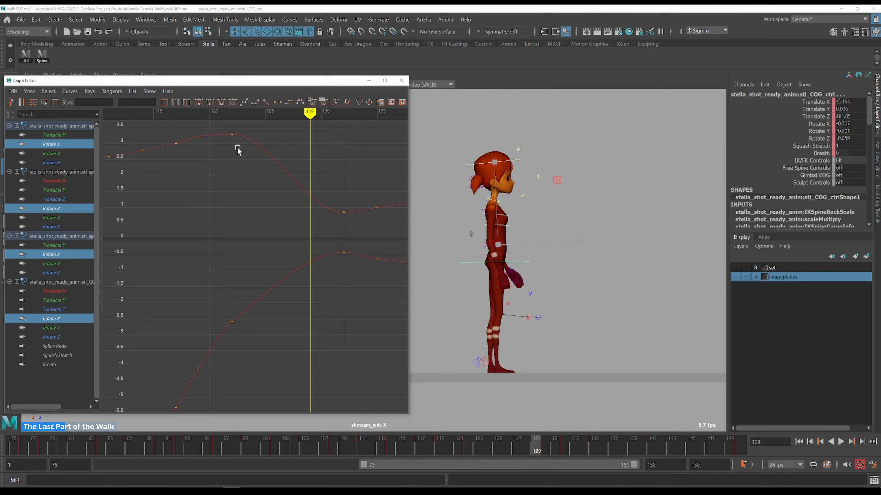
pyautogui.hotkey('alt', '.')
pyautogui.hotkey('alt', '.')
pyautogui.hotkey('alt', '.')
pyautogui.hotkey('alt', '.')
pyautogui.hotkey('alt', '.')
pyautogui.hotkey('alt', '.')
pyautogui.hotkey('alt', '.')
pyautogui.keyDown('alt'); pyautogui.moveTo(292, 209); pyautogui.dragTo(292, 186, button='right'); pyautogui.keyUp('alt')
pyautogui.hotkey('alt', '.')
pyautogui.hotkey('alt', '.')
pyautogui.hotkey('alt', '.')
pyautogui.hotkey('alt', '.')
pyautogui.keyDown('alt'); pyautogui.moveTo(325, 184); pyautogui.dragTo(198, 208, button='middle'); pyautogui.keyUp('alt')
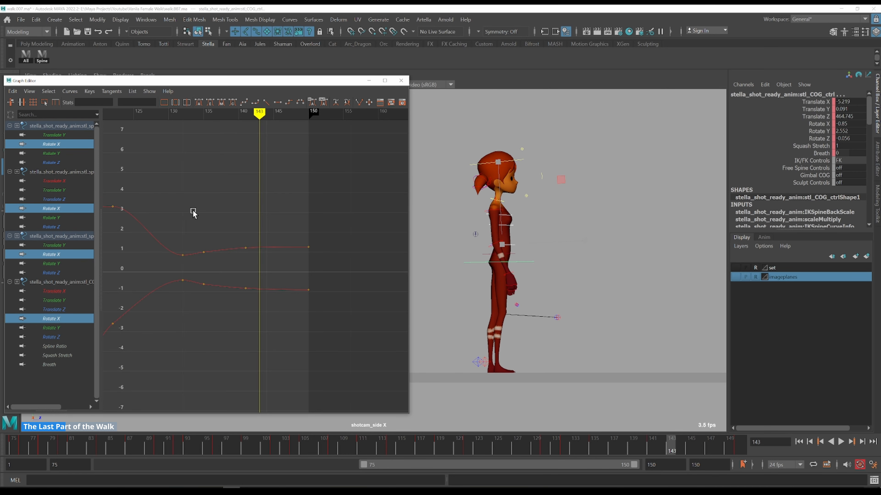
pyautogui.click(164, 197)
pyautogui.hotkey('alt', '.')
pyautogui.hotkey('alt', '.')
pyautogui.hotkey('alt', '.')
pyautogui.hotkey('alt', '.')
pyautogui.hotkey('alt', '.')
pyautogui.hotkey('alt', '.')
pyautogui.hotkey('alt', '.')
pyautogui.hotkey('alt', '.')
pyautogui.hotkey('alt', '.')
pyautogui.hotkey('alt', '.')
# Show the reference image plane and step through frames 125 to 144 comparing the stop with the reference video
pyautogui.click(734, 277)
pyautogui.click(369, 80)
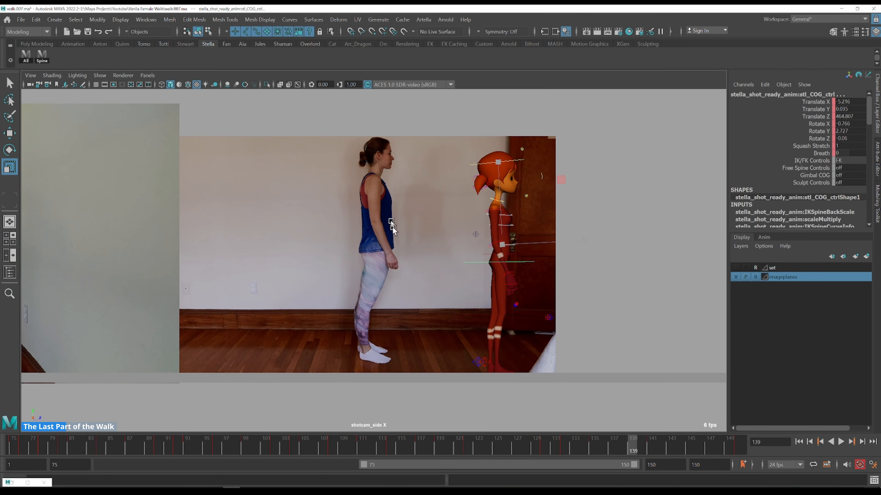
pyautogui.moveTo(633, 443); pyautogui.dragTo(447, 443)
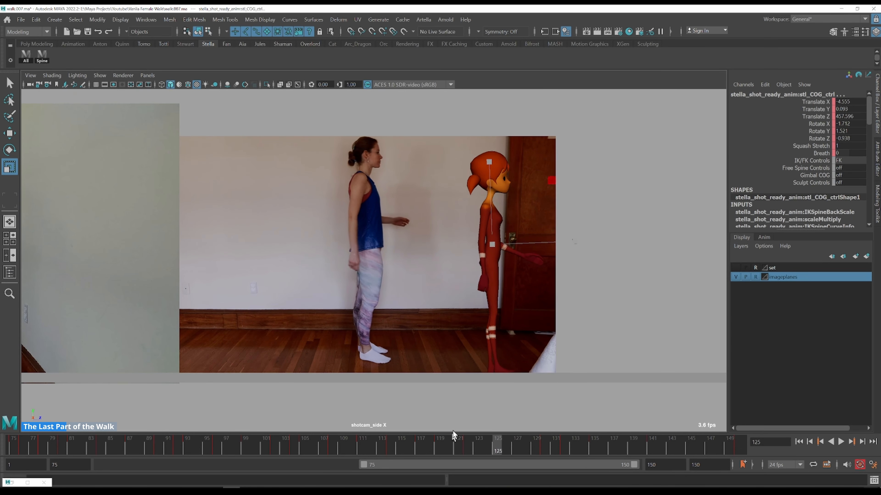
pyautogui.hotkey('alt', '.')
pyautogui.hotkey('alt', '.')
pyautogui.hotkey('alt', '.')
pyautogui.hotkey('alt', '.')
pyautogui.hotkey('alt', '.')
pyautogui.hotkey('alt', '.')
pyautogui.hotkey('alt', '.')
pyautogui.hotkey('alt', '.')
pyautogui.hotkey('alt', '.')
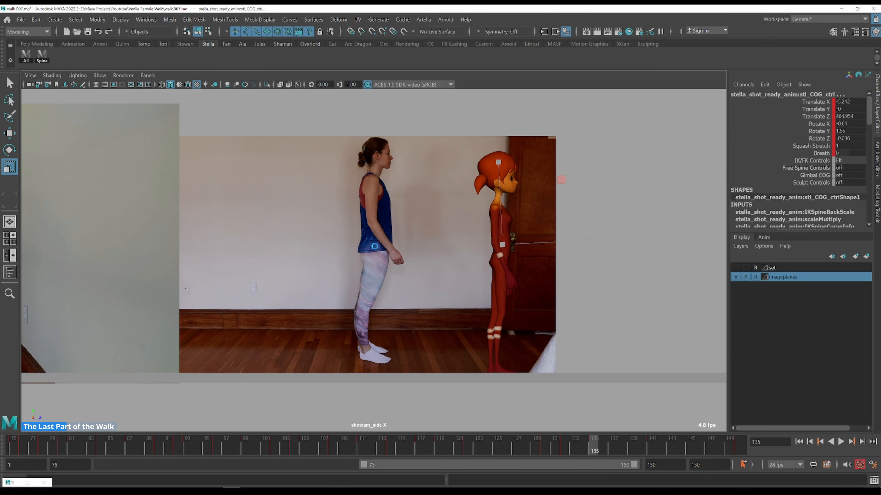
pyautogui.hotkey('alt', '.')
pyautogui.hotkey('alt', '.')
pyautogui.hotkey('alt', '.')
pyautogui.hotkey('alt', ',')
pyautogui.hotkey('alt', ',')
pyautogui.hotkey('alt', ',')
pyautogui.hotkey('alt', ',')
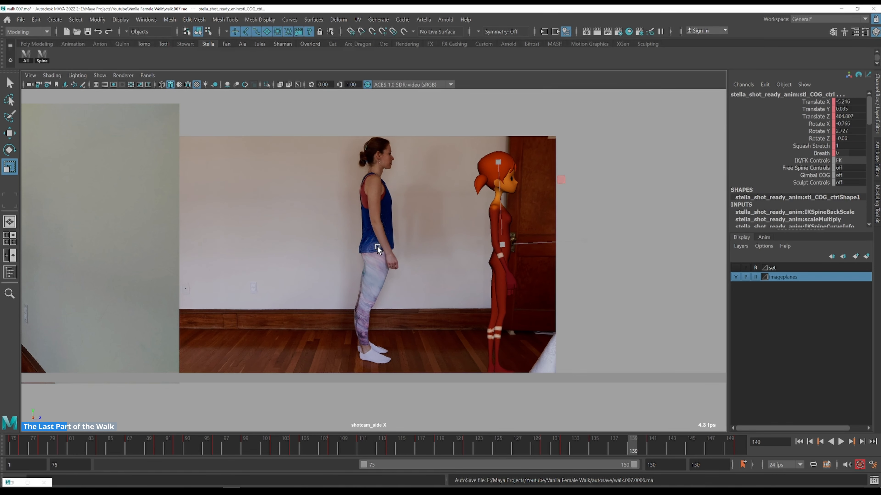
pyautogui.hotkey('alt', '.')
pyautogui.hotkey('alt', '.')
pyautogui.hotkey('alt', '.')
pyautogui.hotkey('alt', '.')
pyautogui.hotkey('alt', '.')
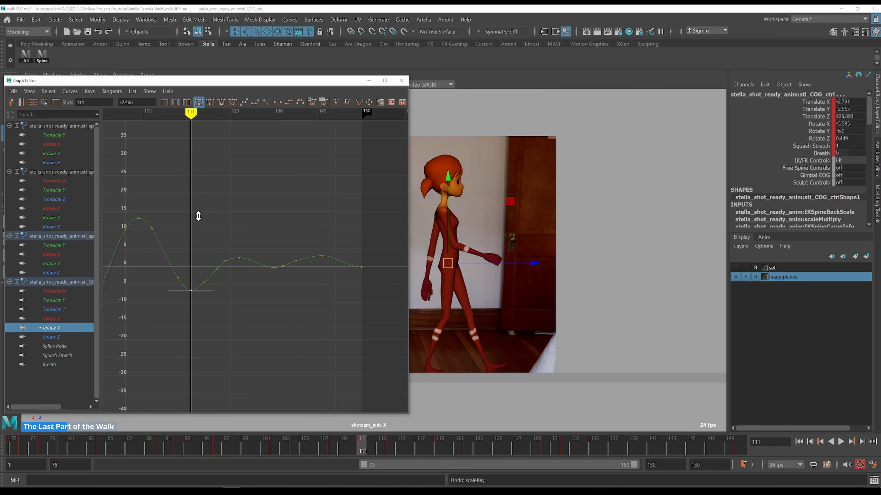
# Adjust the COG Rotate Y keys between frames 111 and 130 and play back the end of the walk
pyautogui.moveTo(198, 216); pyautogui.dragTo(195, 236, button='middle')
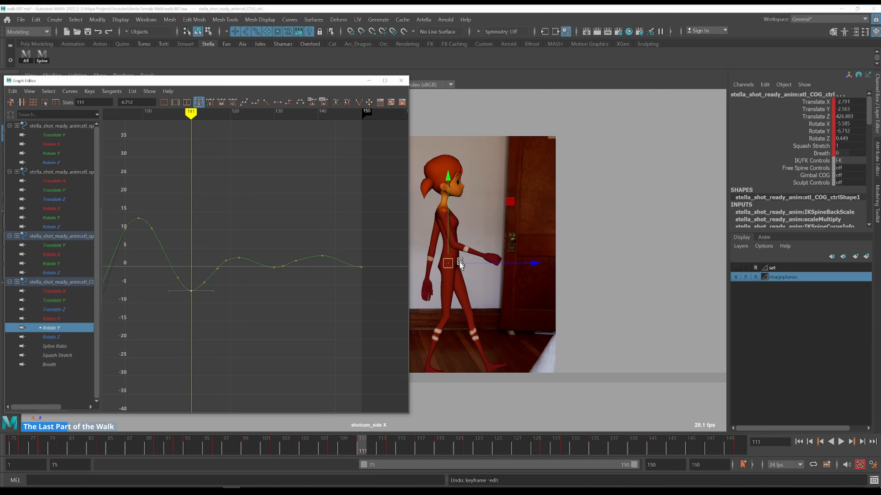
pyautogui.hotkey('alt', 'v')
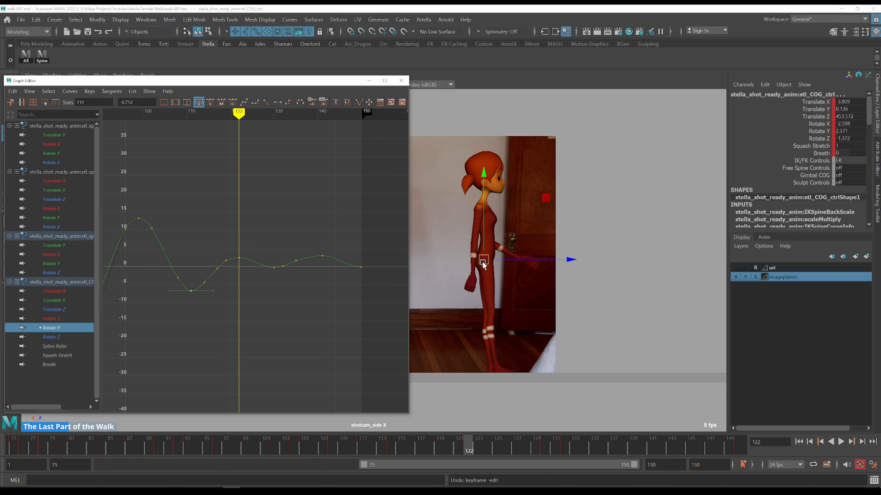
pyautogui.scroll(4, 320, 228)
pyautogui.keyDown('alt'); pyautogui.moveTo(268, 234); pyautogui.dragTo(236, 192, button='middle'); pyautogui.keyUp('alt')
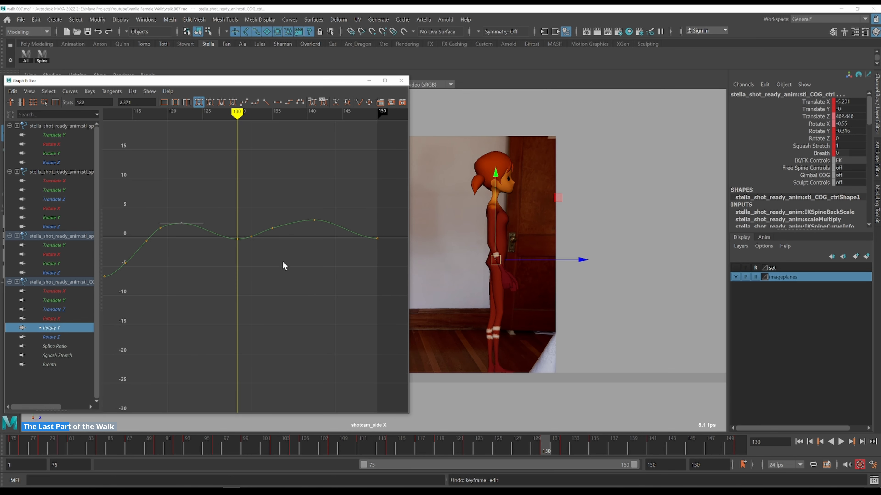
pyautogui.moveTo(233, 227); pyautogui.dragTo(247, 256)
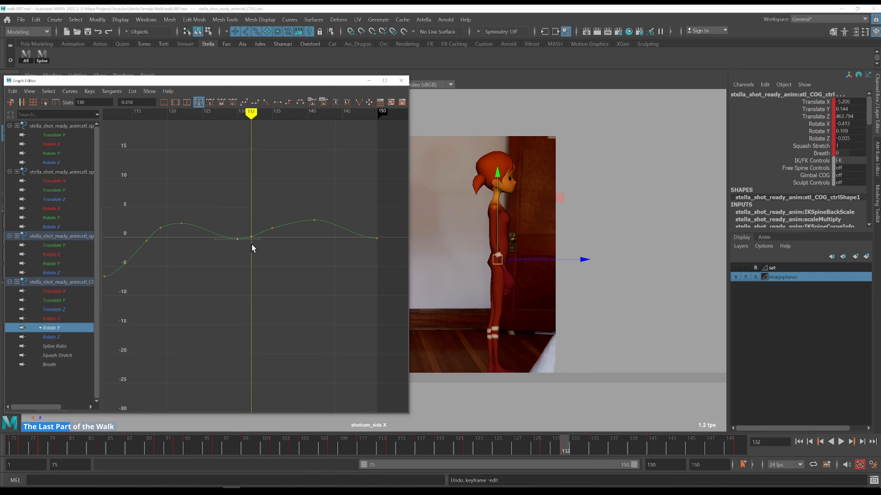
# Scale up the COG Rotate Y keys between frames 130 and 141 and step through frames 138 to 144
pyautogui.moveTo(328, 83); pyautogui.dragTo(171, 82)
pyautogui.press('.')
pyautogui.moveTo(167, 193); pyautogui.dragTo(85, 225)
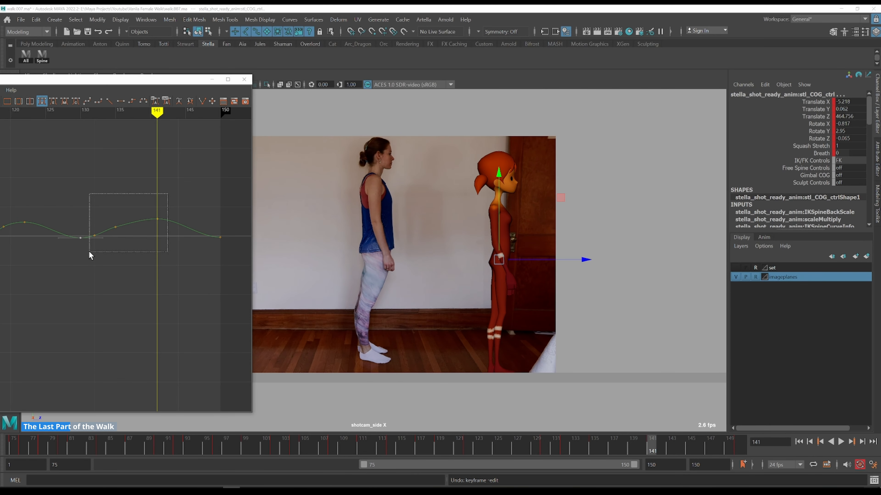
pyautogui.press('r')
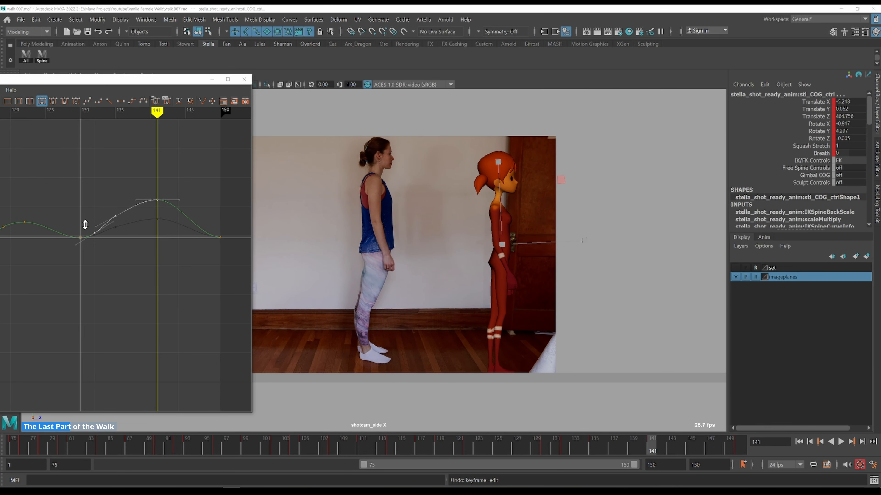
pyautogui.press(',')
pyautogui.press(',')
pyautogui.press(',')
pyautogui.hotkey('alt', '.')
pyautogui.hotkey('alt', '.')
pyautogui.hotkey('alt', '.')
pyautogui.hotkey('alt', '.')
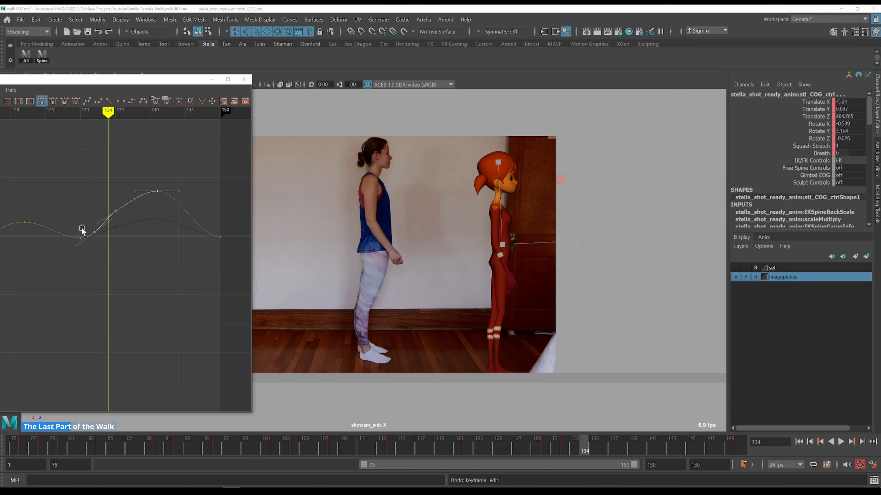
# Nudge the COG Rotate Y key near frame 130 slightly down and step back through frames 134 to 139
pyautogui.hotkey('alt', '.')
pyautogui.hotkey('alt', '.')
pyautogui.hotkey('alt', '.')
pyautogui.hotkey('alt', '.')
pyautogui.hotkey('alt', '.')
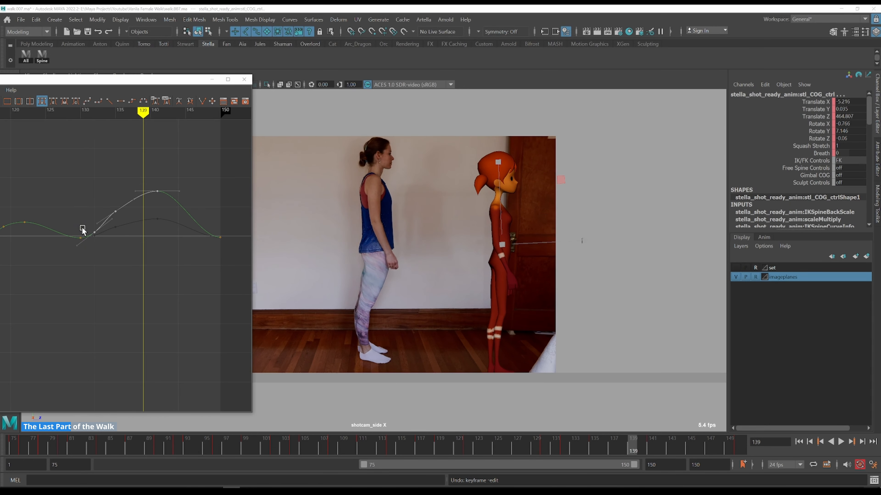
pyautogui.keyDown('shift'); pyautogui.moveTo(82, 236); pyautogui.dragTo(83, 239, button='middle'); pyautogui.keyUp('shift')
pyautogui.press(',')
pyautogui.press(',')
pyautogui.press(',')
pyautogui.hotkey('alt', '.')
pyautogui.hotkey('alt', '.')
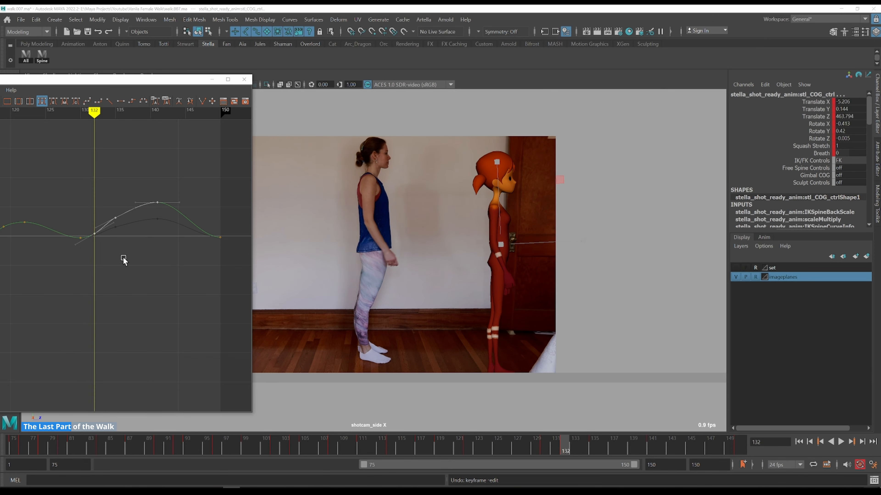
pyautogui.hotkey('alt', '.')
pyautogui.hotkey('alt', '.')
pyautogui.hotkey('alt', '.')
pyautogui.hotkey('alt', '.')
pyautogui.hotkey('alt', '.')
pyautogui.hotkey('alt', '.')
pyautogui.hotkey('alt', '.')
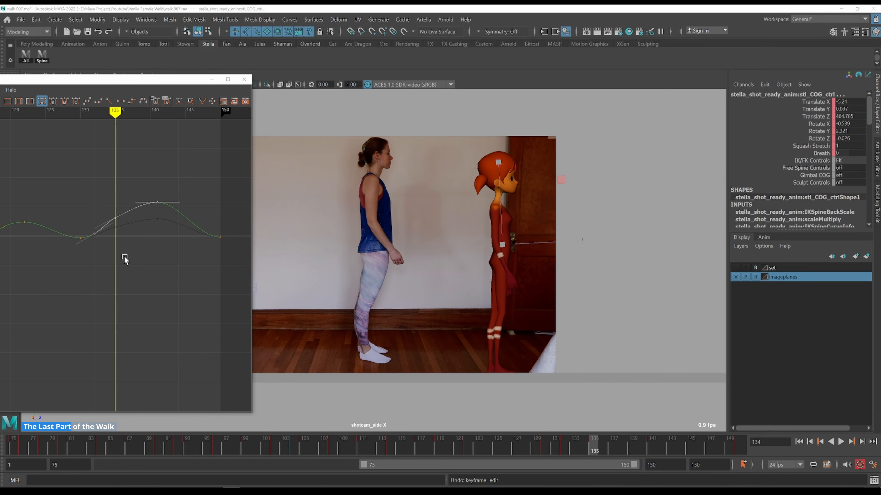
# Load the spine FK controls' and the COG's Rotate Y curves together in the Graph Editor
pyautogui.click(45, 59)
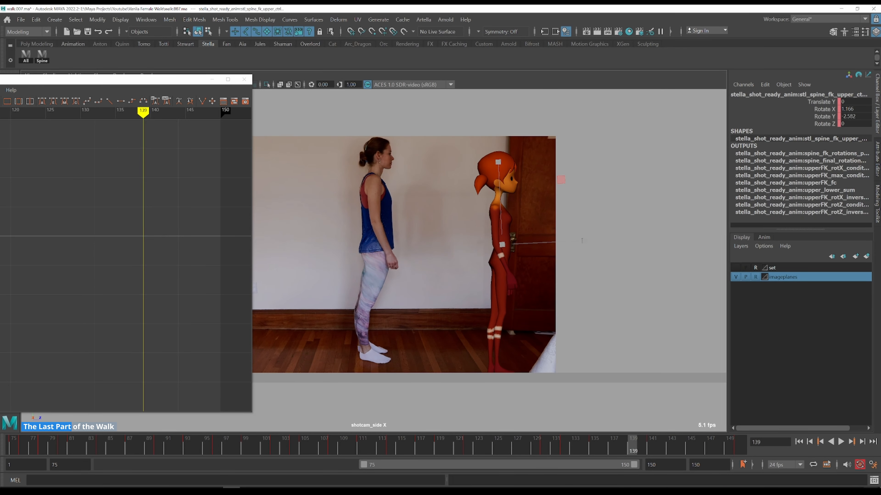
pyautogui.moveTo(82, 79); pyautogui.dragTo(282, 65)
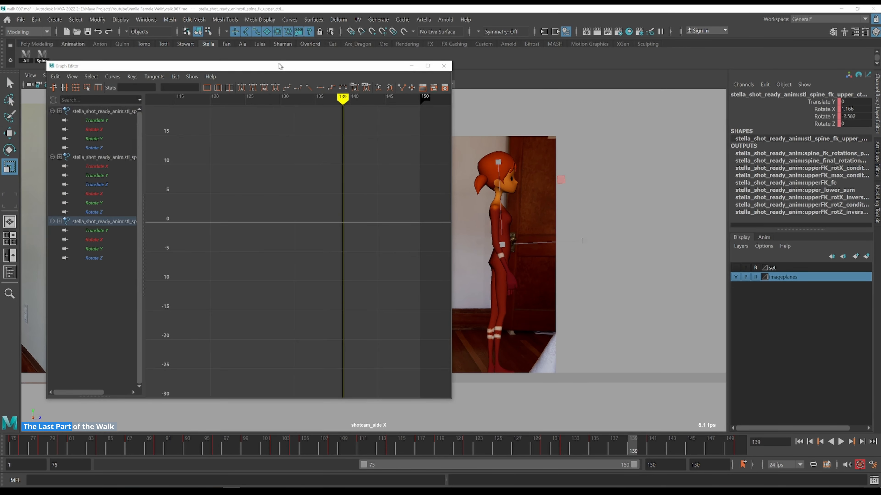
pyautogui.click(94, 138)
pyautogui.keyDown('ctrl'); pyautogui.click(102, 204); pyautogui.keyUp('ctrl')
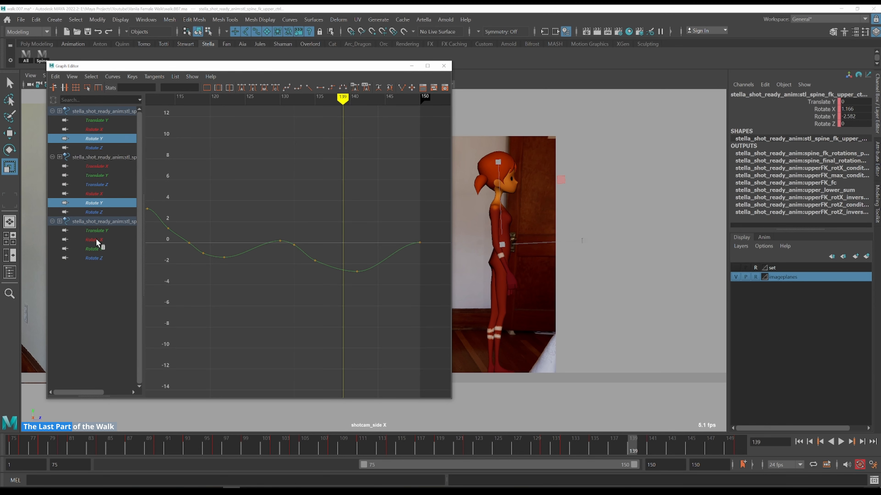
pyautogui.keyDown('ctrl'); pyautogui.click(96, 249); pyautogui.keyUp('ctrl')
pyautogui.moveTo(342, 70); pyautogui.dragTo(318, 62)
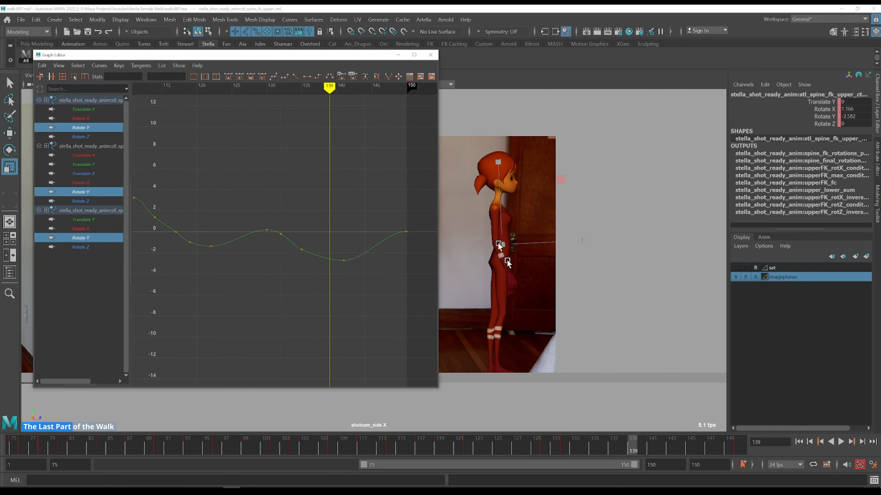
pyautogui.click(517, 263)
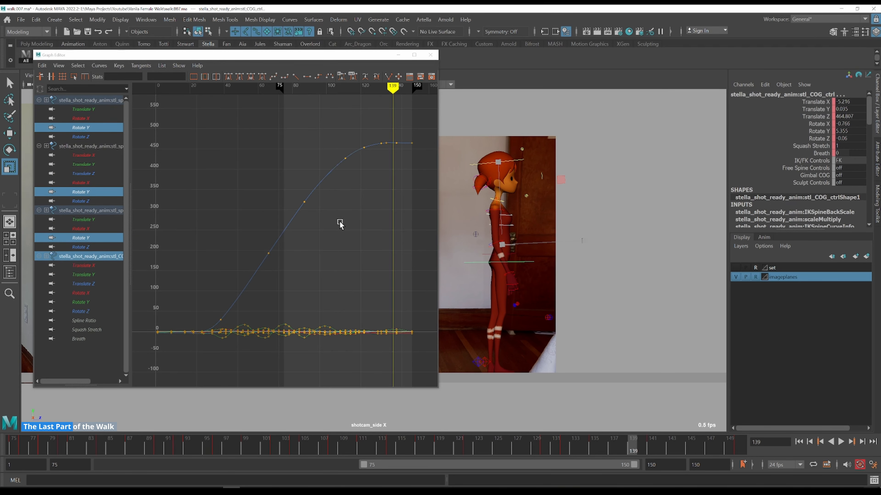
pyautogui.keyDown('ctrl'); pyautogui.click(90, 257); pyautogui.keyUp('ctrl')
pyautogui.keyDown('ctrl'); pyautogui.click(89, 302); pyautogui.keyUp('ctrl')
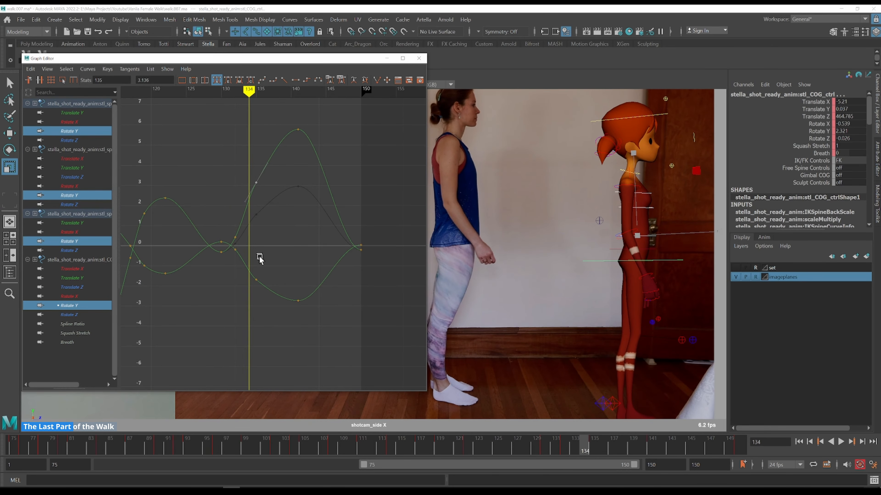
# Move the Rotate Y key at frame 135 and step through frames 129 to 135 against the reference
pyautogui.moveTo(274, 305); pyautogui.dragTo(274, 305)
pyautogui.press('w')
pyautogui.moveTo(282, 218)
pyautogui.mouseDown(button='middle')
pyautogui.moveTo(281, 258)
pyautogui.moveTo(297, 213)
pyautogui.mouseUp(button='middle')
pyautogui.press('k')
pyautogui.moveTo(226, 232); pyautogui.dragTo(222, 222)
pyautogui.hotkey('alt', '.')
pyautogui.hotkey('alt', '.')
pyautogui.hotkey('alt', '.')
pyautogui.hotkey('alt', '.')
pyautogui.hotkey('alt', ',')
pyautogui.hotkey('alt', ',')
pyautogui.hotkey('alt', ',')
pyautogui.hotkey('alt', ',')
pyautogui.hotkey('alt', ',')
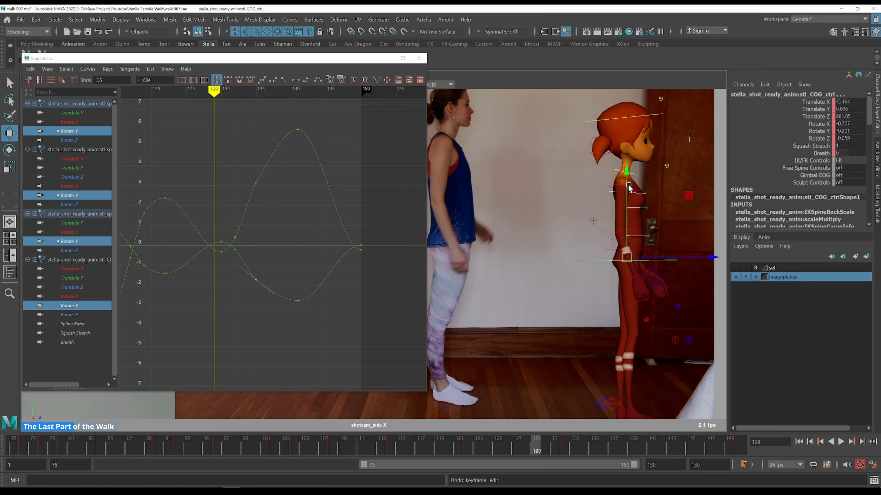
pyautogui.hotkey('alt', '.')
pyautogui.hotkey('alt', '.')
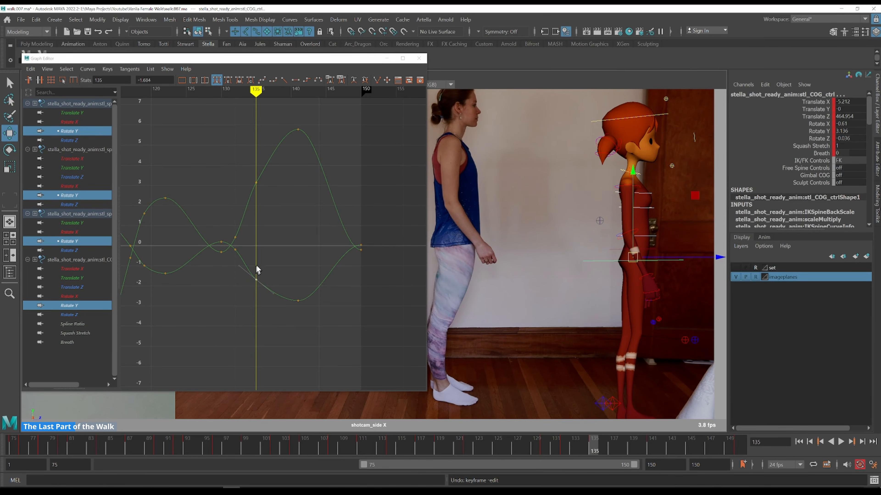
# Scale the COG Rotate Y keys between frames 135 and 141 toward zero and step through frames 130 to 137
pyautogui.moveTo(329, 314); pyautogui.dragTo(230, 268)
pyautogui.press('r')
pyautogui.moveTo(222, 246); pyautogui.dragTo(221, 246, button='middle')
pyautogui.hotkey('ctrl', 'z')
pyautogui.press('k')
pyautogui.click(224, 222)
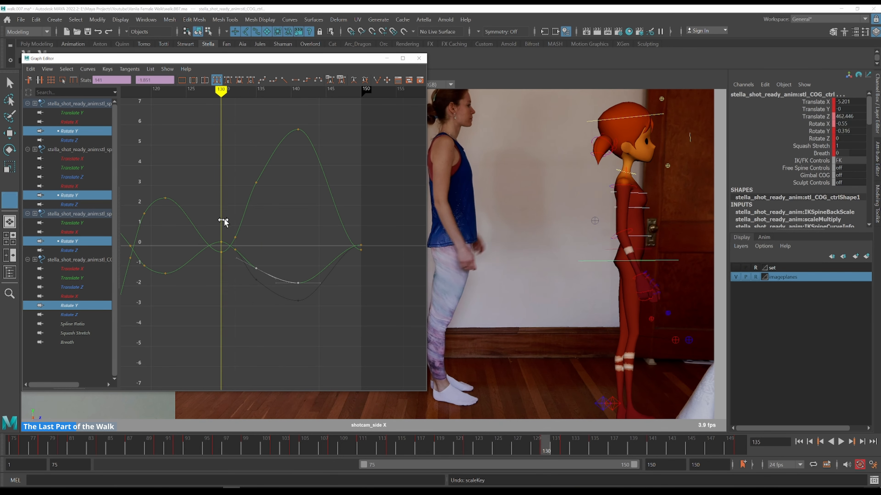
pyautogui.hotkey('alt', '.')
pyautogui.hotkey('alt', '.')
pyautogui.hotkey('alt', '.')
pyautogui.hotkey('alt', '.')
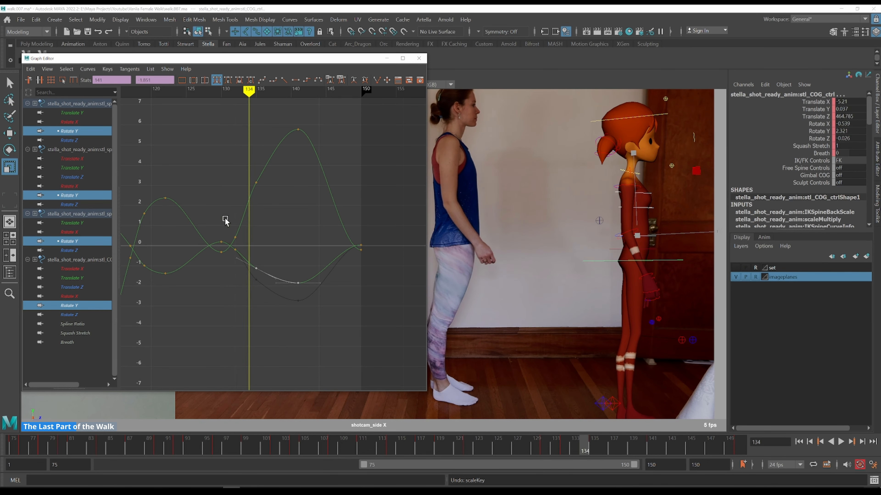
pyautogui.hotkey('alt', '.')
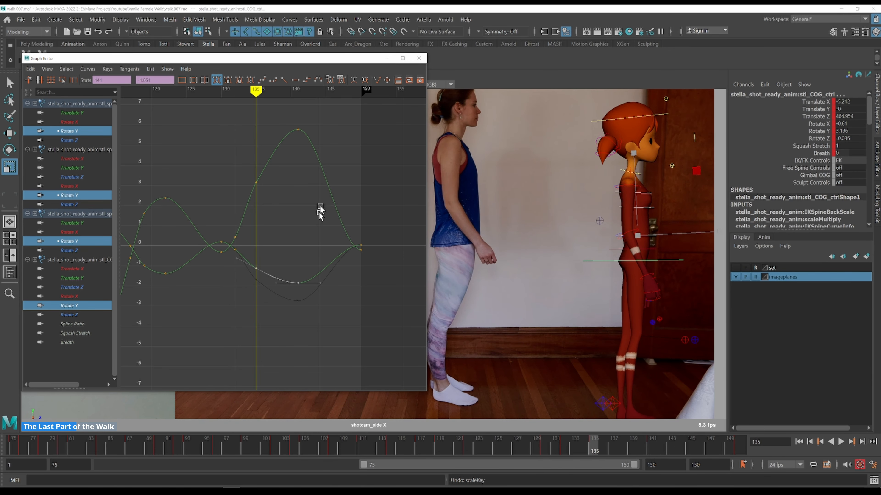
pyautogui.hotkey('alt', '.')
pyautogui.hotkey('alt', '.')
pyautogui.hotkey('alt', '.')
pyautogui.hotkey('alt', '.')
pyautogui.hotkey('alt', '.')
pyautogui.hotkey('alt', '.')
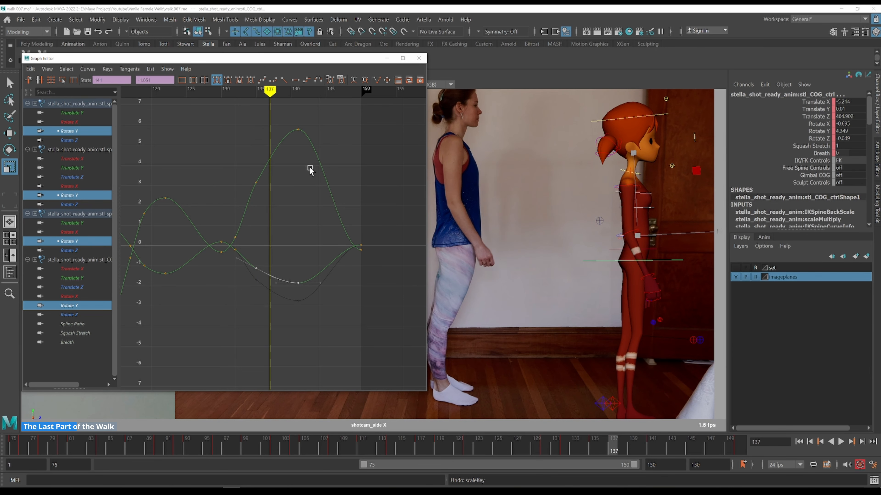
# Raise the COG Rotate Y key at frame 141 close to zero and review frame 133
pyautogui.press('w')
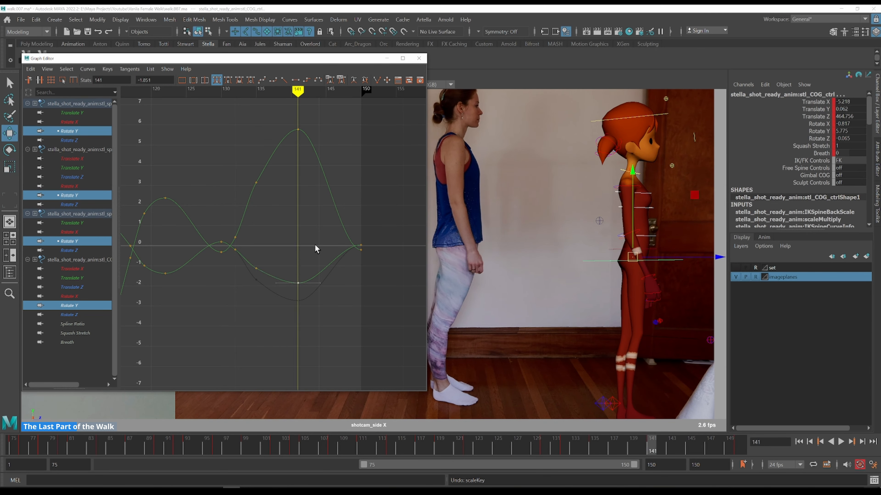
pyautogui.moveTo(312, 236); pyautogui.dragTo(314, 225, button='middle')
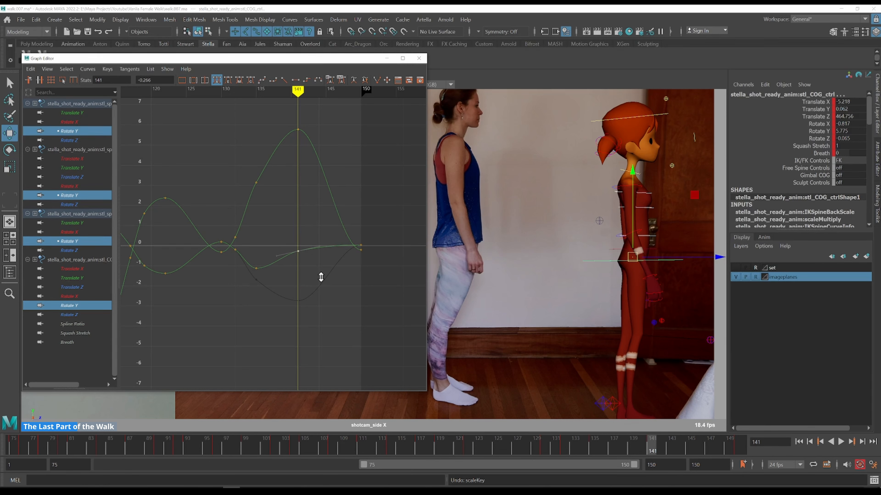
pyautogui.keyDown('shift'); pyautogui.moveTo(321, 276); pyautogui.dragTo(321, 276, button='middle'); pyautogui.keyUp('shift')
pyautogui.press('k')
pyautogui.moveTo(237, 193); pyautogui.dragTo(241, 170)
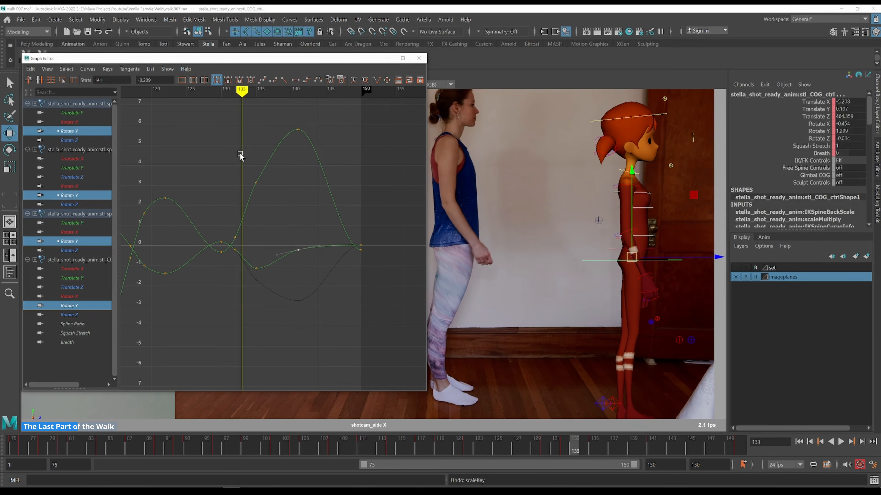
pyautogui.hotkey('alt', '.')
pyautogui.hotkey('alt', '.')
# Step through frames 135 to 149 comparing the COG and spine Rotate Y motion with the reference video
pyautogui.press('k')
pyautogui.moveTo(253, 229); pyautogui.dragTo(226, 198)
pyautogui.hotkey('alt', '.')
pyautogui.hotkey('alt', '.')
pyautogui.hotkey('alt', '.')
pyautogui.hotkey('alt', '.')
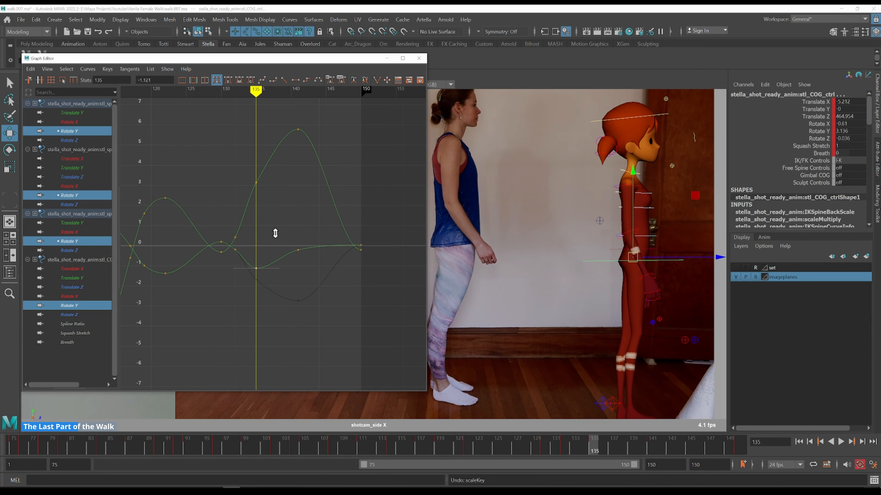
pyautogui.hotkey('alt', '.')
pyautogui.hotkey('alt', '.')
pyautogui.hotkey('alt', '.')
pyautogui.hotkey('alt', '.')
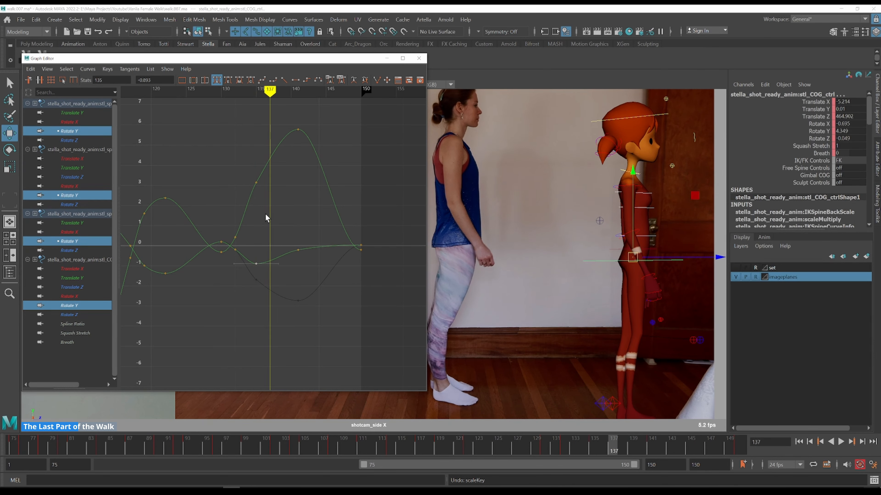
pyautogui.hotkey('alt', '.')
pyautogui.hotkey('alt', '.')
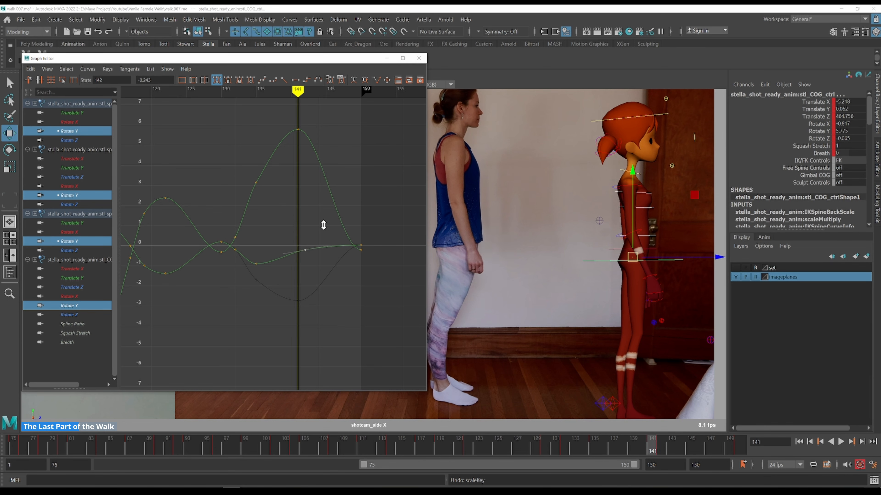
pyautogui.hotkey('alt', '.')
pyautogui.hotkey('alt', '.')
pyautogui.hotkey('alt', '.')
pyautogui.hotkey('alt', '.')
pyautogui.hotkey('alt', '.')
pyautogui.hotkey('alt', '.')
pyautogui.hotkey('alt', '.')
pyautogui.hotkey('alt', '.')
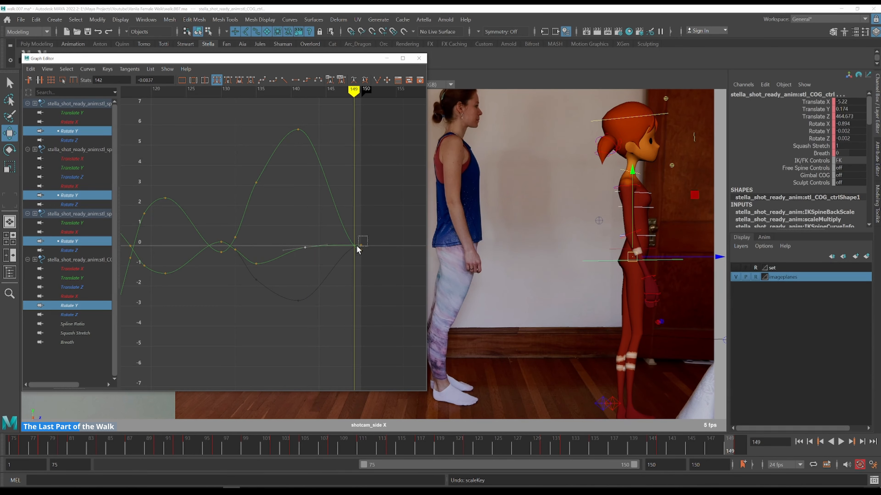
# Lower the spine Rotate Y peak key at frame 141 and review frames 135 to 136
pyautogui.moveTo(328, 243); pyautogui.dragTo(308, 201)
pyautogui.hotkey('alt', '.')
pyautogui.hotkey('alt', '.')
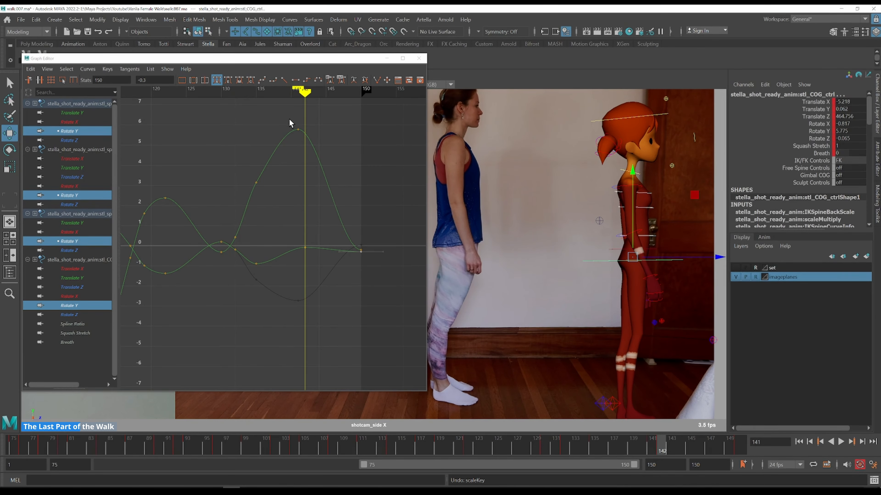
pyautogui.moveTo(287, 116); pyautogui.dragTo(338, 147)
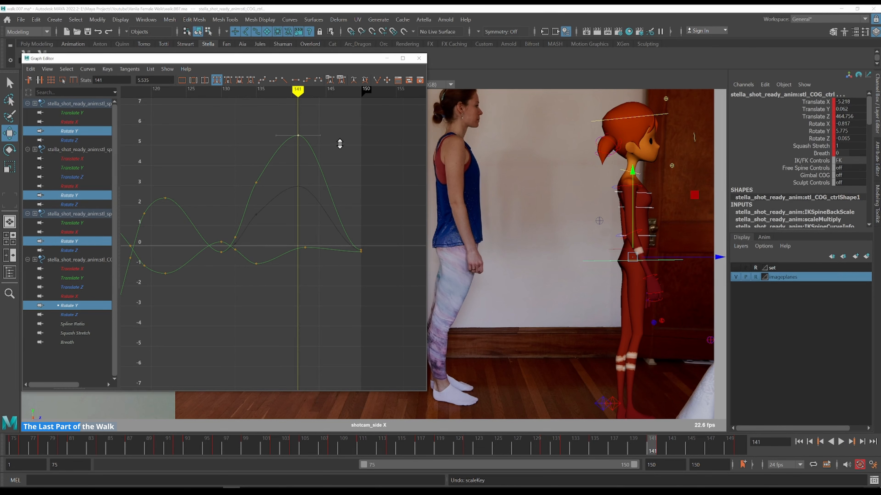
pyautogui.moveTo(338, 164); pyautogui.dragTo(305, 170)
pyautogui.moveTo(242, 168); pyautogui.dragTo(272, 189)
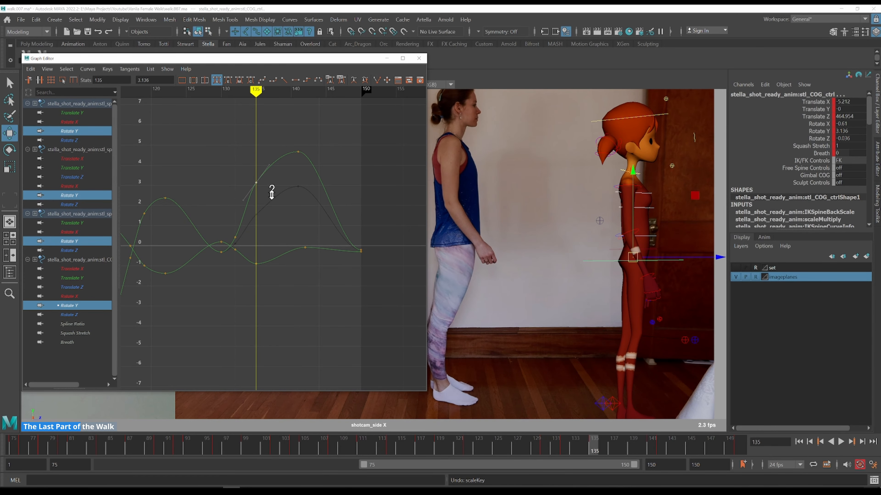
pyautogui.hotkey('alt', '.')
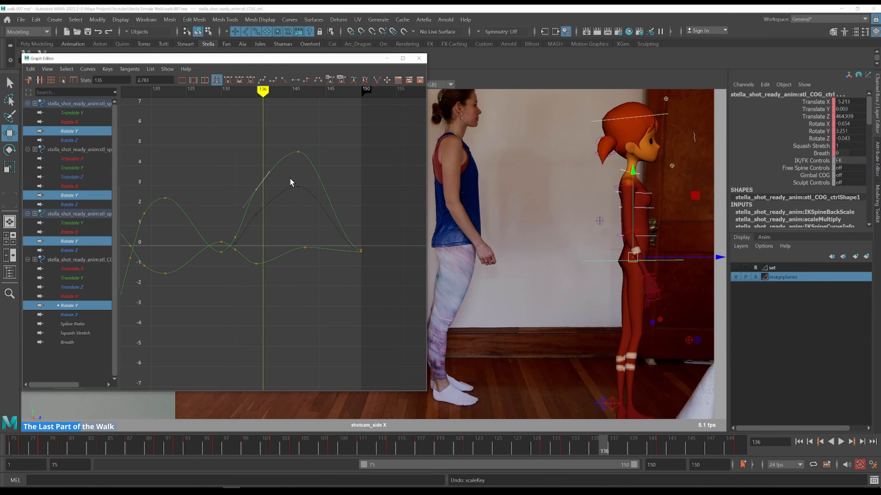
pyautogui.press('k')
pyautogui.moveTo(253, 162); pyautogui.dragTo(247, 159)
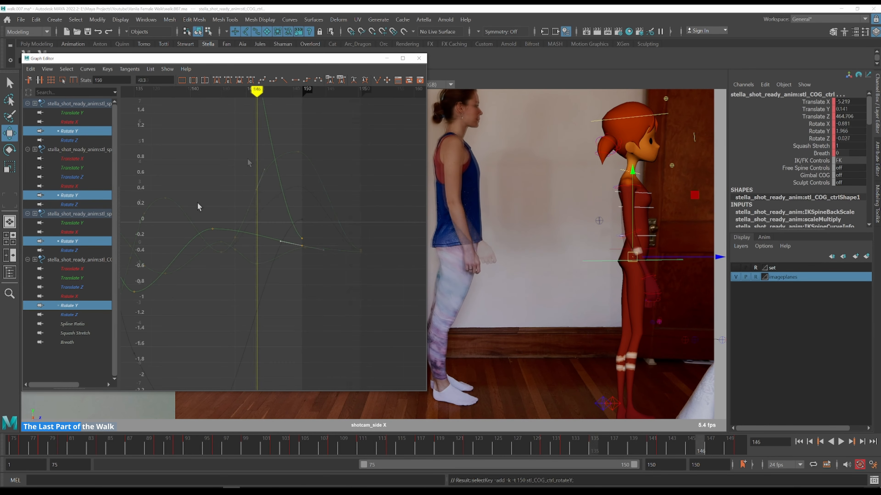
# Lower the final COG Rotate Y key at frame 150 to about -0.7
pyautogui.keyDown('alt'); pyautogui.moveTo(197, 206); pyautogui.dragTo(312, 170, button='middle'); pyautogui.keyUp('alt')
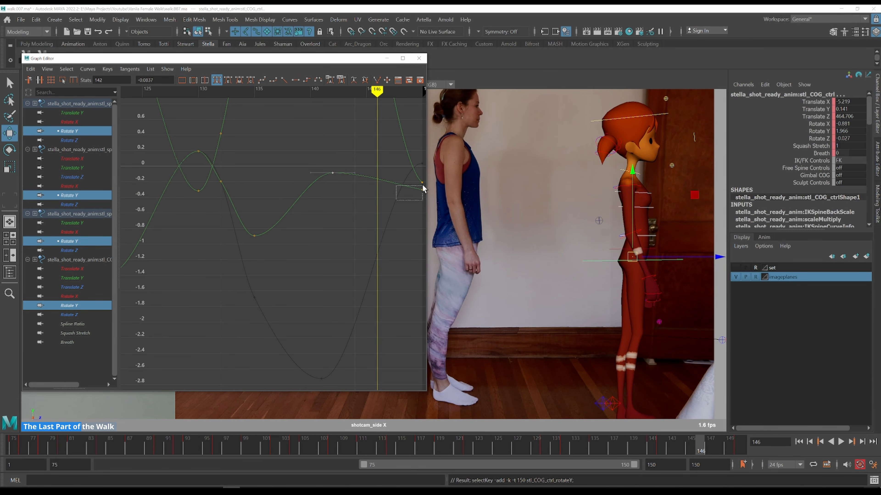
pyautogui.moveTo(422, 186); pyautogui.dragTo(423, 186)
pyautogui.moveTo(381, 144); pyautogui.dragTo(379, 183, button='middle')
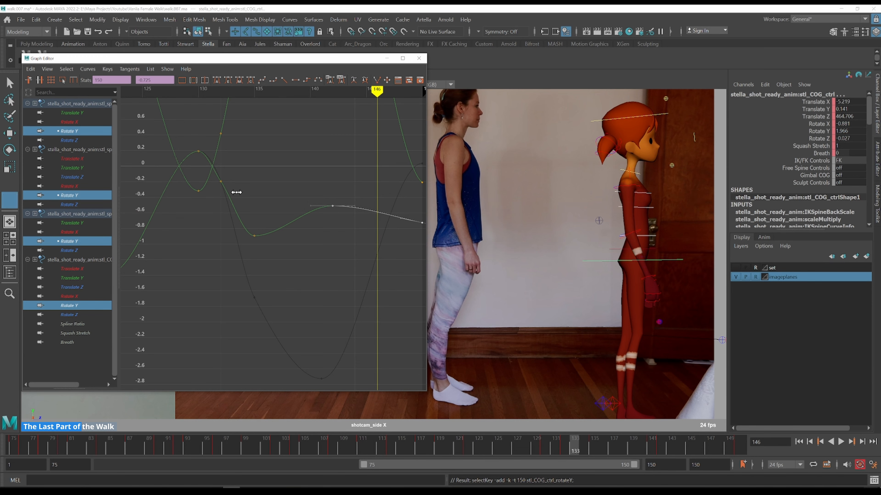
pyautogui.press('k')
pyautogui.click(236, 194)
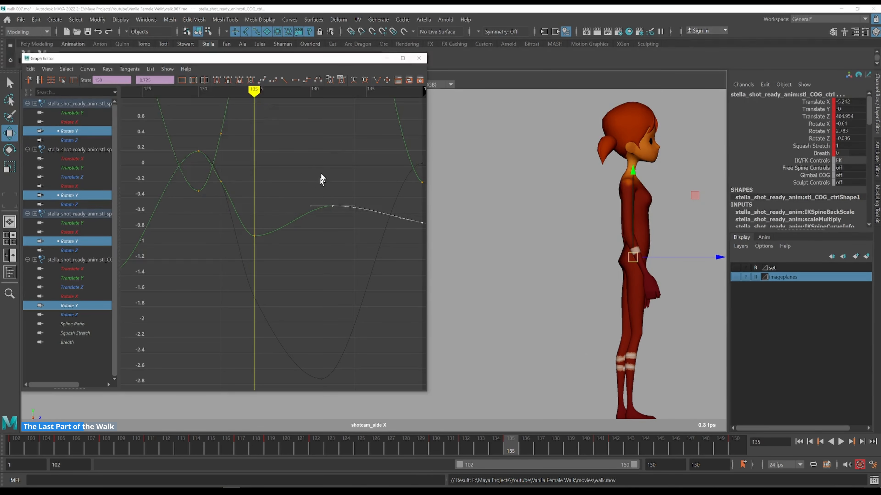
# Adjust the final COG Rotate Y keys between frames 141 and 150
pyautogui.keyDown('alt'); pyautogui.moveTo(321, 174); pyautogui.dragTo(273, 246, button='middle'); pyautogui.keyUp('alt')
pyautogui.moveTo(278, 170)
pyautogui.keyDown('alt'); pyautogui.keyDown('shift'); pyautogui.mouseDown(button='right')
pyautogui.moveTo(278, 193)
pyautogui.moveTo(278, 184)
pyautogui.mouseUp(button='right'); pyautogui.keyUp('shift'); pyautogui.keyUp('alt')
pyautogui.scroll(-2, 279, 184)
# Step through frames 130 to 141 reviewing the COG and spine Rotate Y motion
pyautogui.press('k')
pyautogui.moveTo(208, 216); pyautogui.dragTo(194, 177)
pyautogui.hotkey('alt', '.')
pyautogui.hotkey('alt', '.')
pyautogui.hotkey('alt', '.')
pyautogui.hotkey('alt', '.')
pyautogui.hotkey('alt', '.')
pyautogui.hotkey('alt', '.')
pyautogui.hotkey('alt', '.')
pyautogui.hotkey('alt', '.')
pyautogui.hotkey('alt', '.')
pyautogui.hotkey('alt', '.')
pyautogui.hotkey('alt', '.')
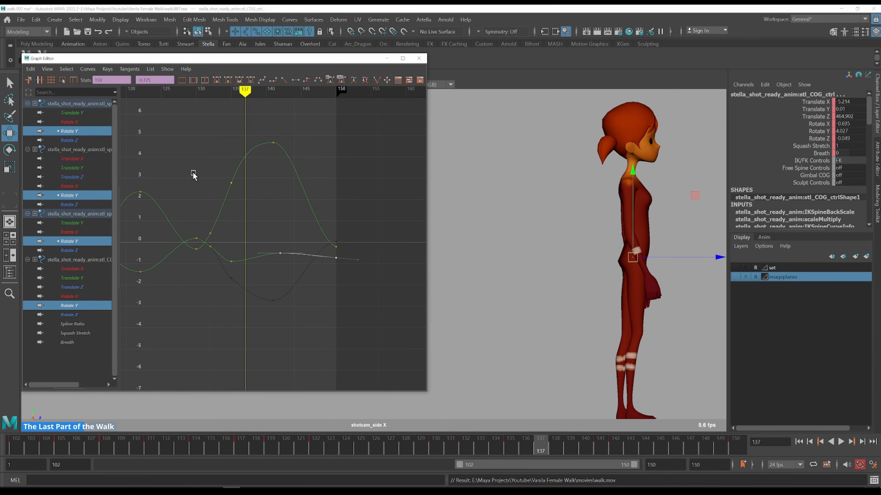
pyautogui.press('k')
pyautogui.click(197, 195)
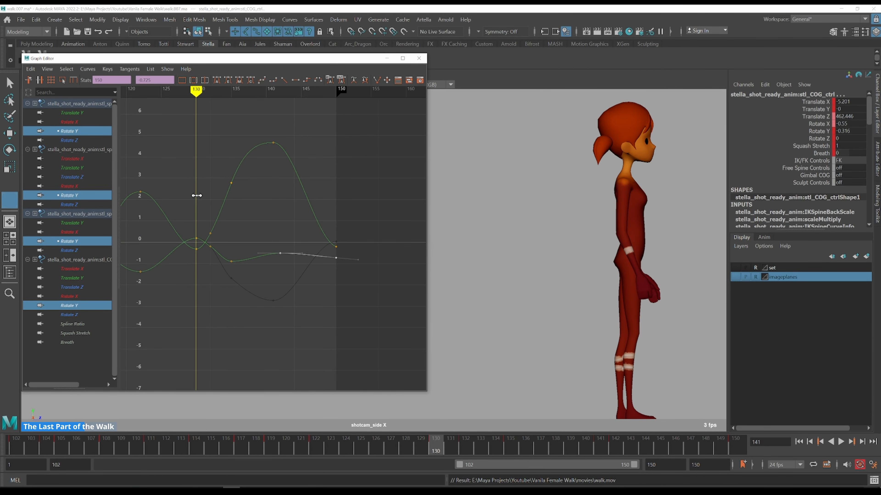
pyautogui.hotkey('alt', '.')
pyautogui.hotkey('alt', '.')
pyautogui.hotkey('alt', '.')
pyautogui.hotkey('alt', '.')
pyautogui.hotkey('alt', '.')
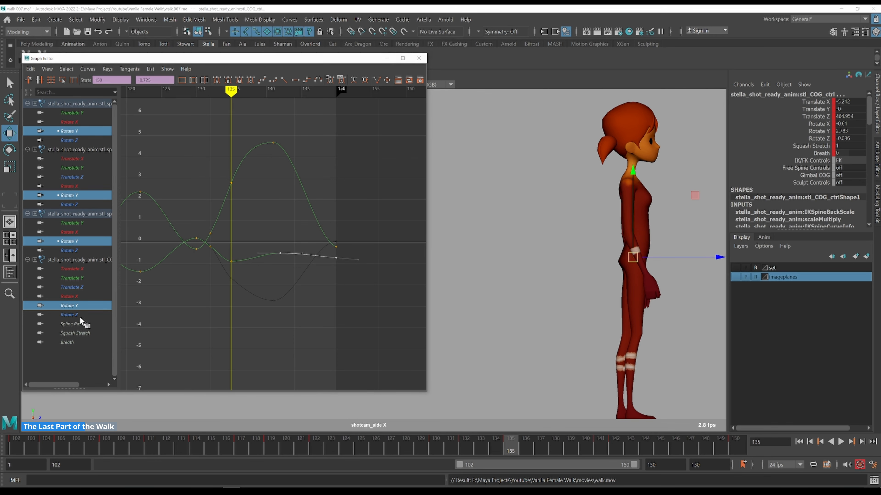
# Select the COG Rotate Y curve and adjust its keys between frames 135 and 141
pyautogui.keyDown('ctrl'); pyautogui.click(107, 303); pyautogui.keyUp('ctrl')
pyautogui.press('f')
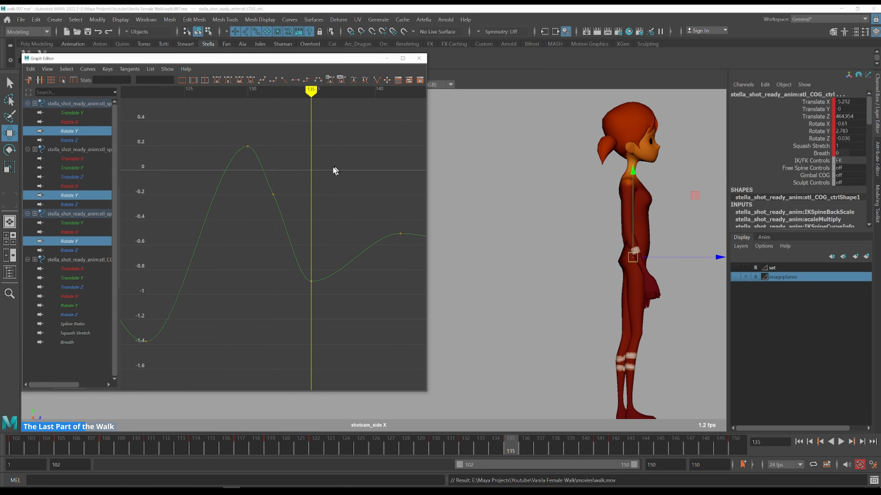
pyautogui.scroll(-3, 264, 236)
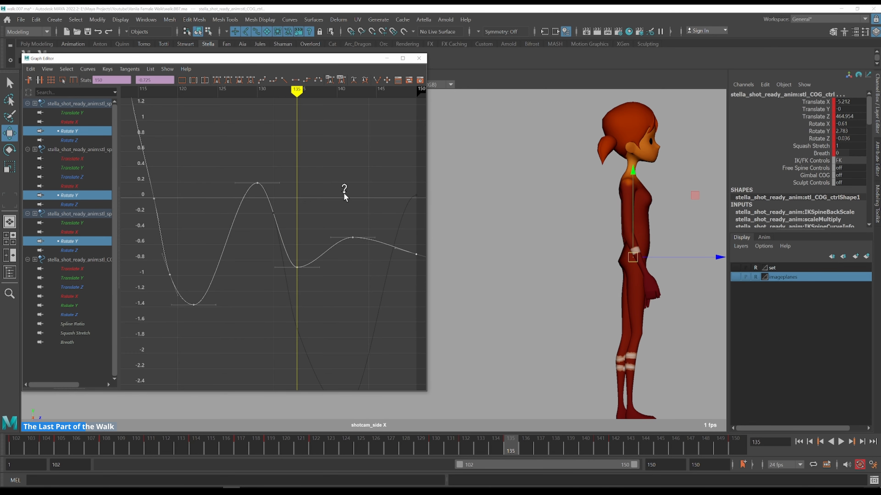
pyautogui.scroll(-3, 345, 198)
pyautogui.scroll(-2, 287, 273)
pyautogui.scroll(3, 286, 269)
pyautogui.keyDown('alt'); pyautogui.moveTo(245, 253); pyautogui.dragTo(305, 189, button='middle'); pyautogui.keyUp('alt')
pyautogui.moveTo(383, 190); pyautogui.dragTo(255, 259)
pyautogui.keyDown('shift'); pyautogui.moveTo(308, 169); pyautogui.dragTo(309, 155, button='middle'); pyautogui.keyUp('shift')
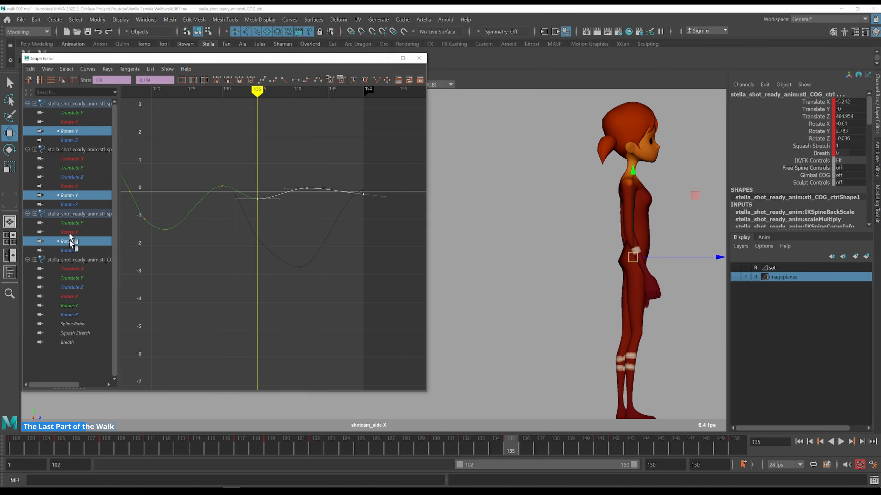
pyautogui.keyDown('ctrl'); pyautogui.click(71, 306); pyautogui.keyUp('ctrl')
pyautogui.keyDown('alt'); pyautogui.keyDown('shift'); pyautogui.moveTo(276, 239); pyautogui.dragTo(281, 209, button='right'); pyautogui.keyUp('shift'); pyautogui.keyUp('alt')
pyautogui.press('k')
pyautogui.press('w')
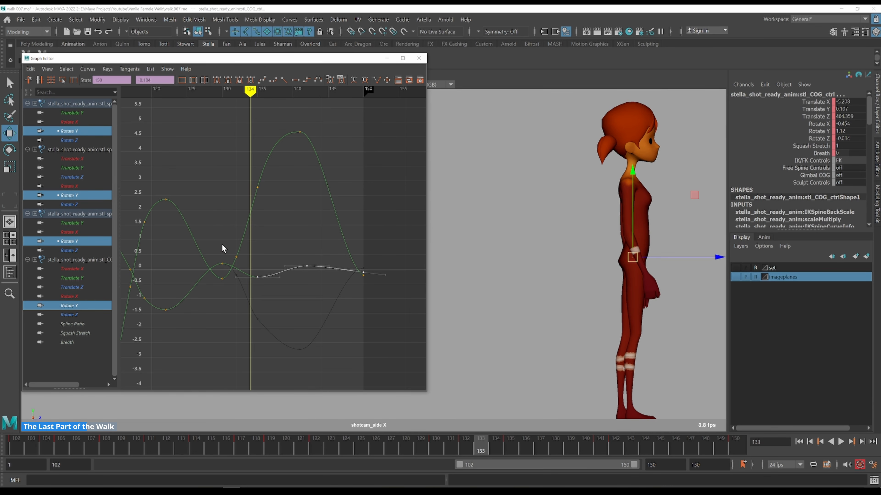
# Step through frames 133 to 150 and reposition the final COG Rotate Y key at frame 150
pyautogui.hotkey('alt', '.')
pyautogui.hotkey('alt', '.')
pyautogui.hotkey('alt', '.')
pyautogui.hotkey('alt', '.')
pyautogui.hotkey('alt', '.')
pyautogui.hotkey('alt', '.')
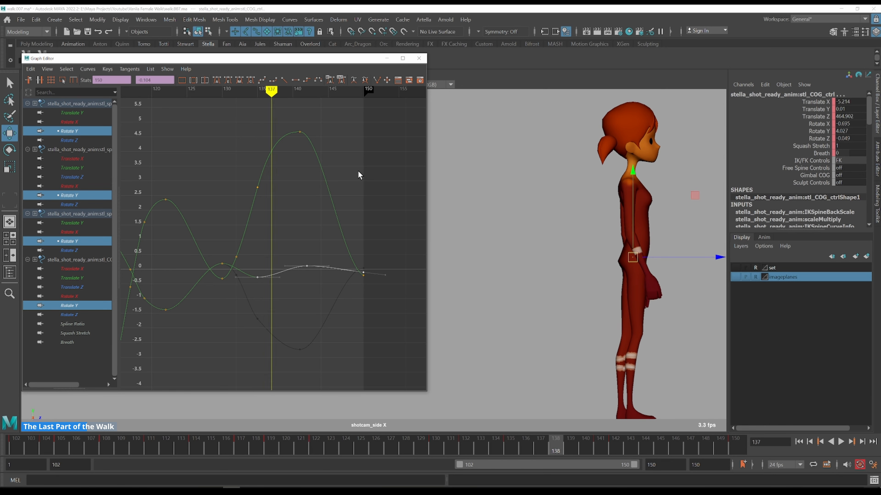
pyautogui.hotkey('alt', '.')
pyautogui.hotkey('alt', '.')
pyautogui.hotkey('alt', '.')
pyautogui.hotkey('alt', '.')
pyautogui.hotkey('alt', '.')
pyautogui.hotkey('alt', '.')
pyautogui.hotkey('alt', '.')
pyautogui.hotkey('alt', '.')
pyautogui.hotkey('alt', '.')
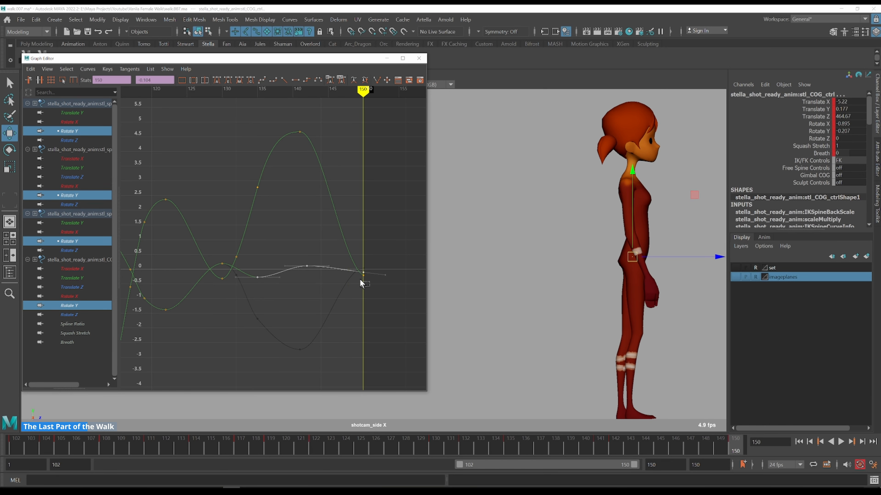
pyautogui.moveTo(355, 275); pyautogui.dragTo(356, 274)
pyautogui.keyDown('shift'); pyautogui.moveTo(349, 335); pyautogui.dragTo(356, 279, button='middle'); pyautogui.keyUp('shift')
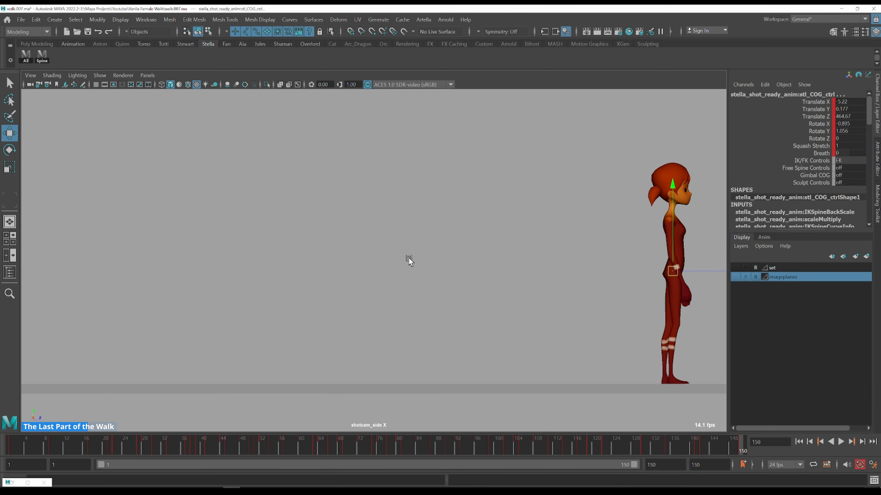
# Playblast the whole walk, overwriting walk.mov, and scrub through the resulting movie
pyautogui.scroll(-4, 409, 258)
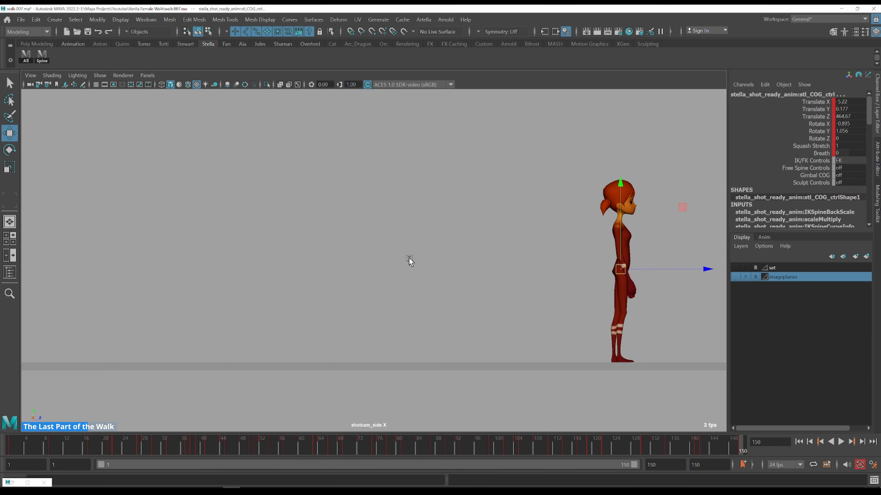
pyautogui.keyDown('alt'); pyautogui.moveTo(429, 266); pyautogui.dragTo(466, 265, button='middle'); pyautogui.keyUp('alt')
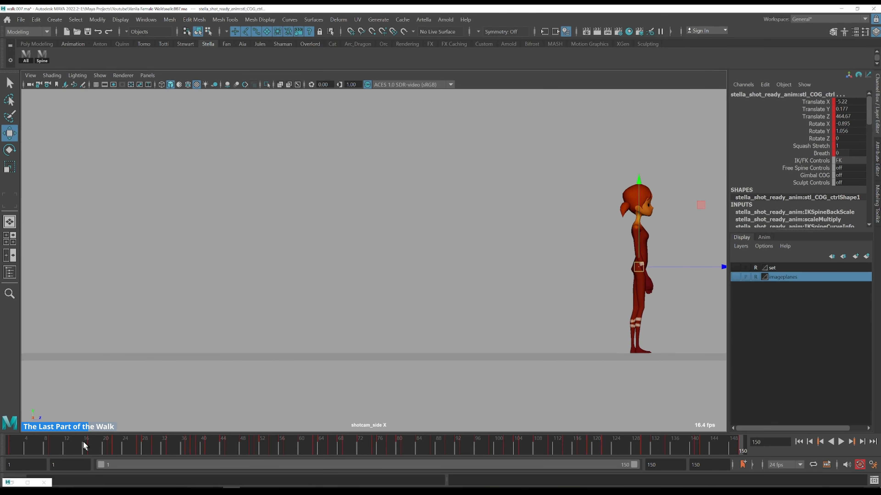
pyautogui.click(10, 446)
pyautogui.rightClick(184, 440)
pyautogui.click(184, 439)
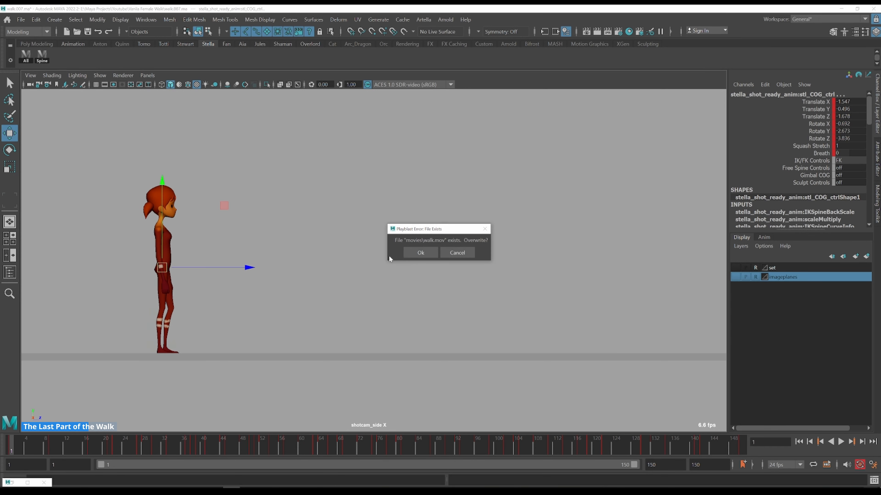
pyautogui.click(420, 253)
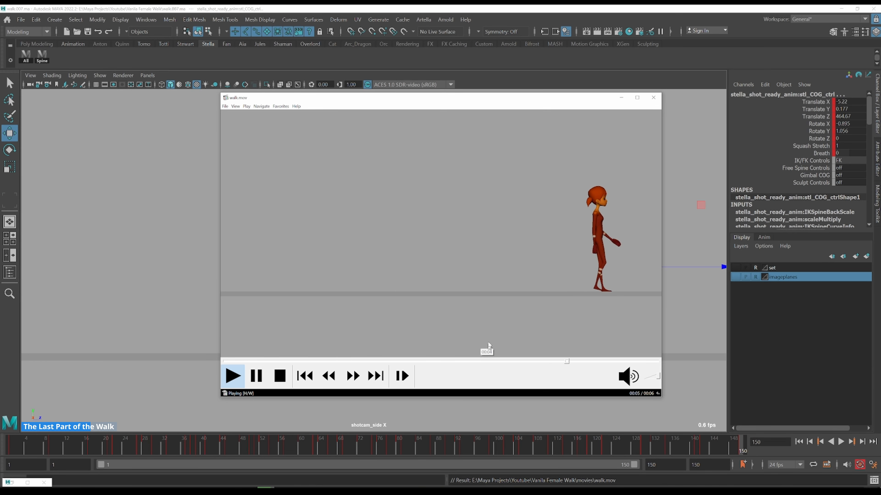
pyautogui.click(458, 361)
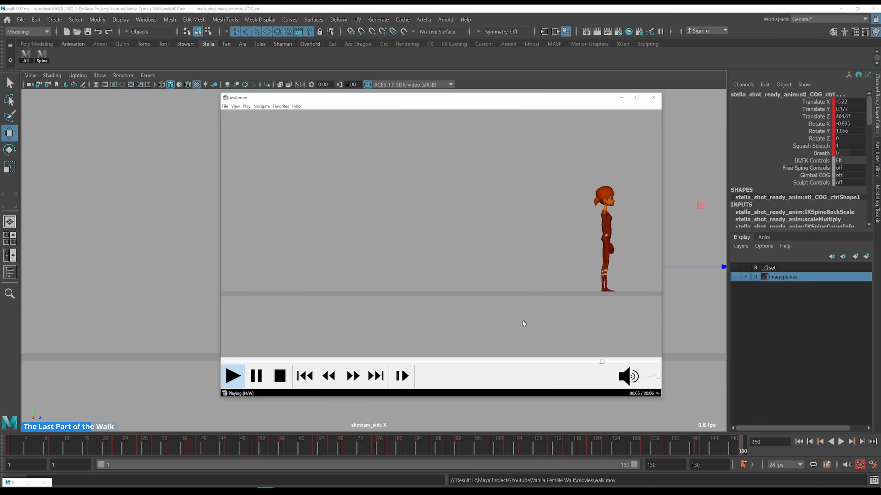
pyautogui.click(459, 360)
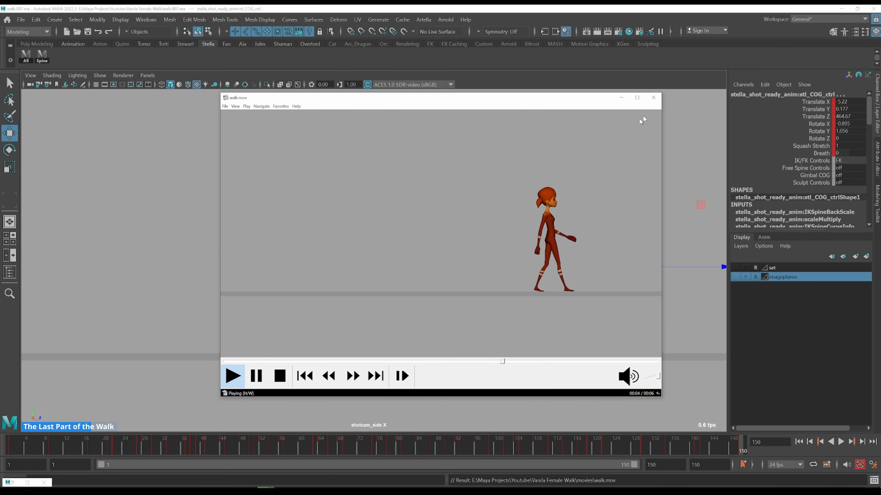
pyautogui.click(653, 98)
pyautogui.press('space')
pyautogui.press('space')
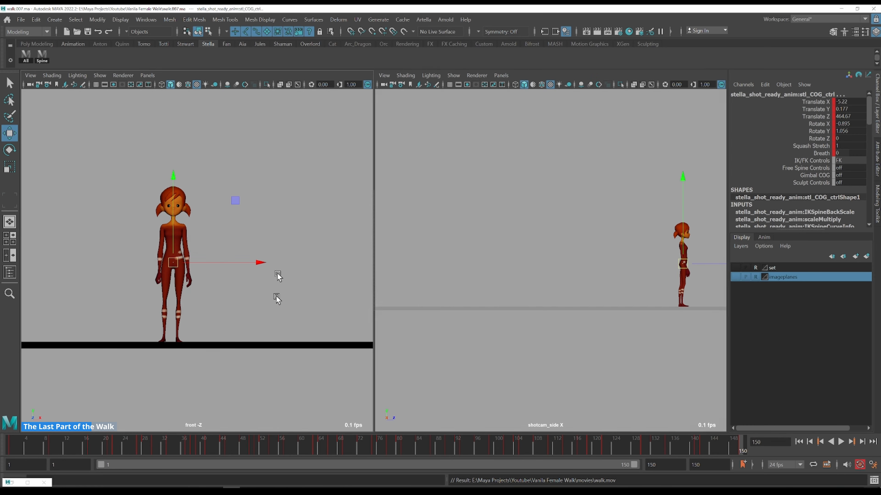
pyautogui.press('space')
pyautogui.rightClick(174, 439)
pyautogui.click(175, 442)
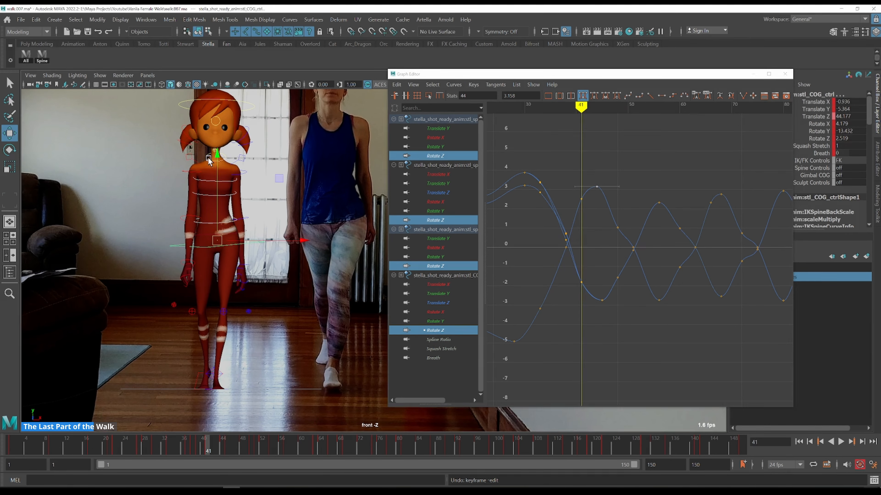
# Step and scrub through frames 41 to 68, comparing the Rotate Z sway against the front-view reference
pyautogui.hotkey('alt', ',')
pyautogui.hotkey('alt', ',')
pyautogui.hotkey('alt', ',')
pyautogui.hotkey('alt', '.')
pyautogui.hotkey('alt', '.')
pyautogui.hotkey('alt', '.')
pyautogui.hotkey('alt', '.')
pyautogui.hotkey('alt', '.')
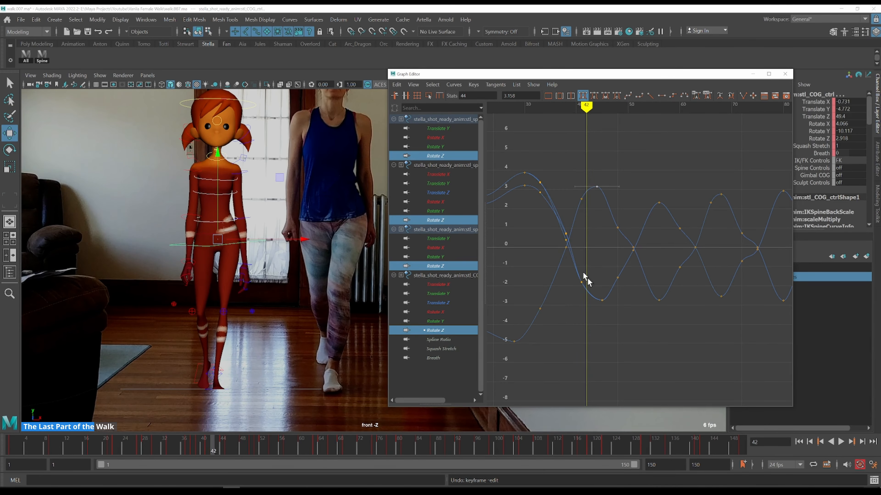
pyautogui.hotkey('alt', '.')
pyautogui.hotkey('alt', '.')
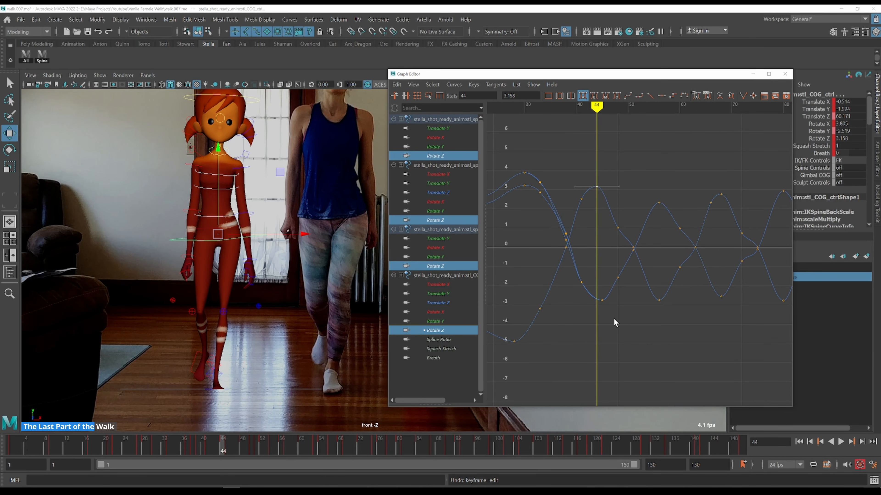
pyautogui.hotkey('alt', '.')
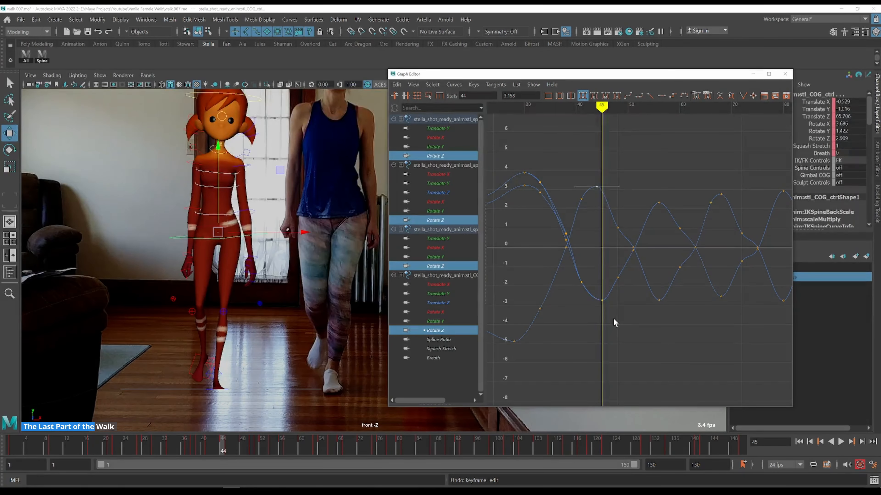
pyautogui.hotkey('alt', ',')
pyautogui.hotkey('alt', '.')
pyautogui.press('k')
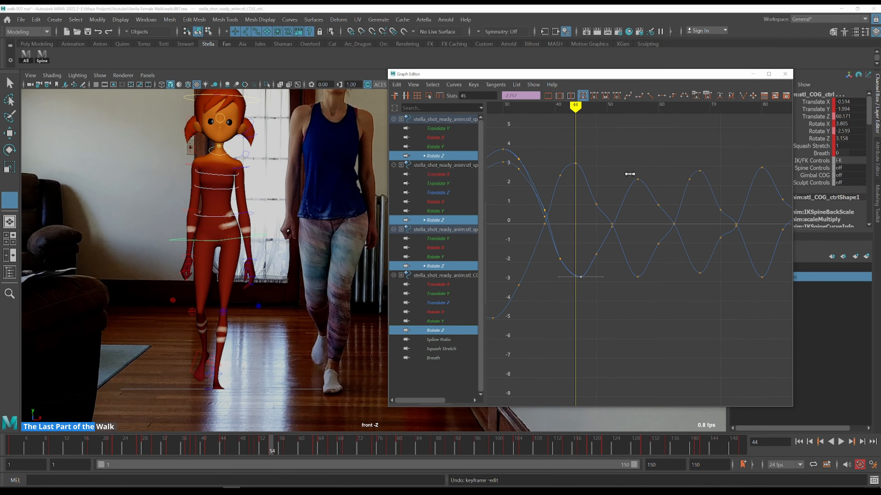
pyautogui.moveTo(629, 174); pyautogui.dragTo(646, 172)
pyautogui.hotkey('alt', '.')
pyautogui.hotkey('alt', '.')
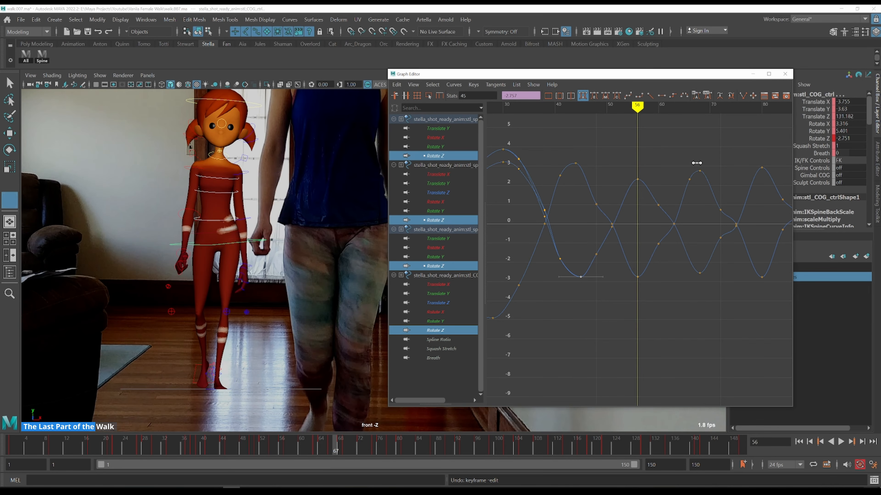
pyautogui.moveTo(697, 169); pyautogui.dragTo(700, 163)
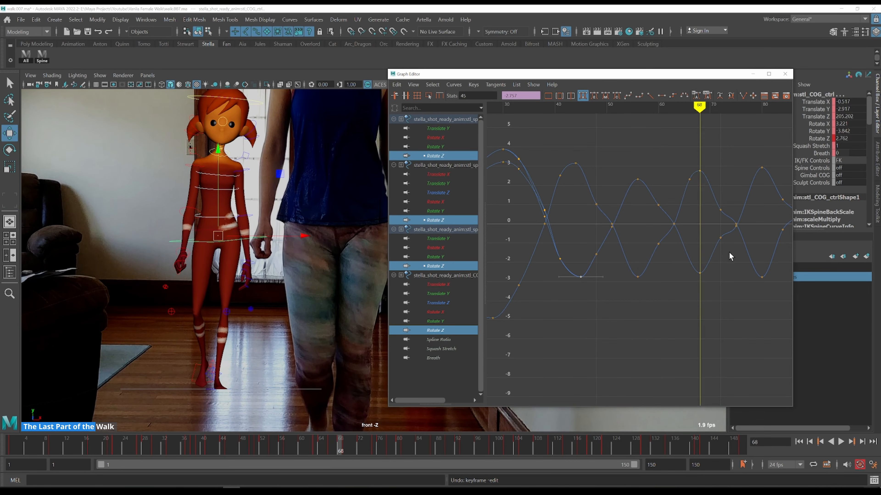
# Scrub through frames 80 to 104 and back to 44, checking the Rotate Z curves against the reference
pyautogui.keyDown('alt'); pyautogui.moveTo(743, 180); pyautogui.dragTo(649, 191, button='middle'); pyautogui.keyUp('alt')
pyautogui.click(675, 165)
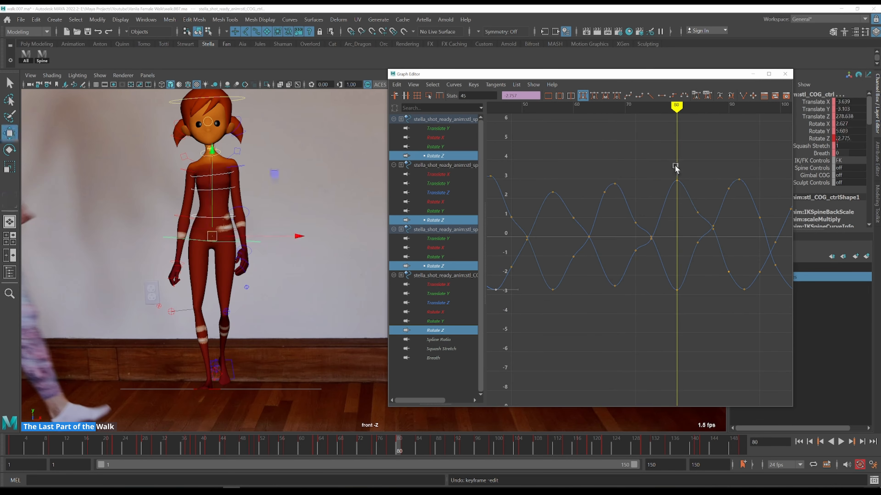
pyautogui.moveTo(675, 166); pyautogui.dragTo(678, 162)
pyautogui.keyDown('alt'); pyautogui.moveTo(707, 165); pyautogui.dragTo(628, 168, button='middle'); pyautogui.keyUp('alt')
pyautogui.click(647, 157)
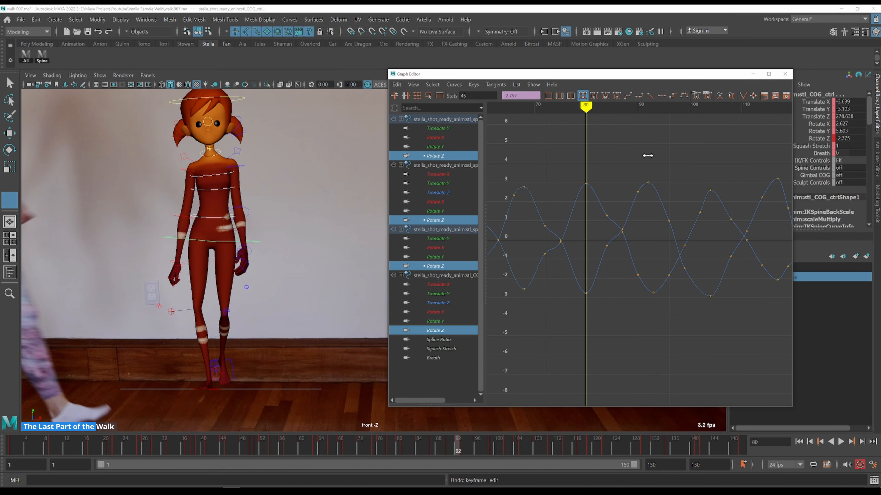
pyautogui.hotkey('alt', '.')
pyautogui.hotkey('alt', ',')
pyautogui.hotkey('alt', '.')
pyautogui.press('k')
pyautogui.click(702, 164)
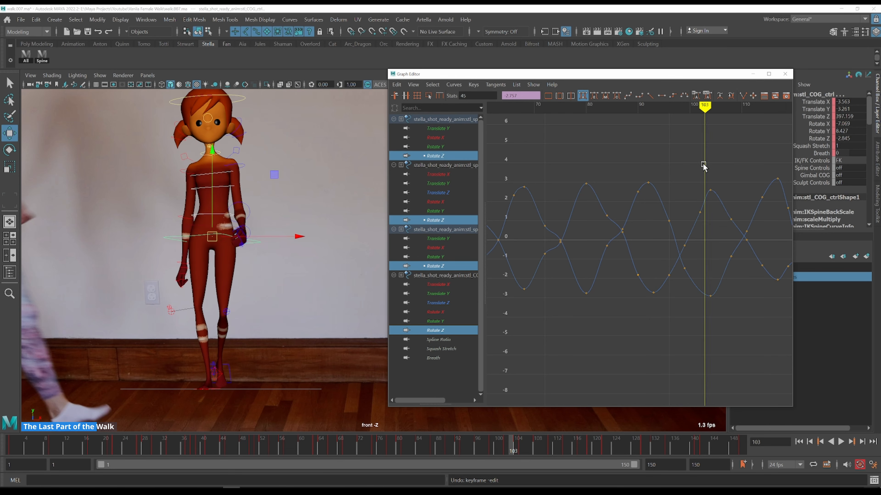
pyautogui.hotkey('alt', '.')
pyautogui.keyDown('alt'); pyautogui.moveTo(710, 166); pyautogui.dragTo(668, 179, button='middle'); pyautogui.keyUp('alt')
pyautogui.press('k')
pyautogui.click(624, 171)
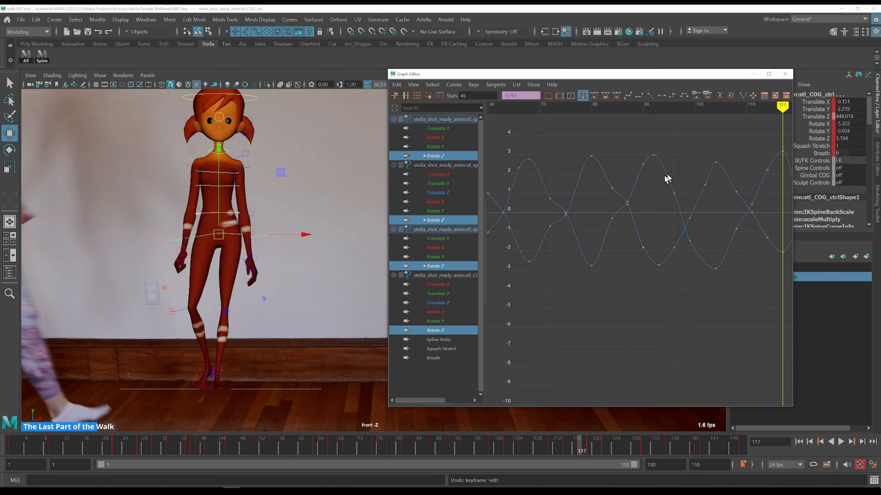
pyautogui.press('k')
pyautogui.click(652, 164)
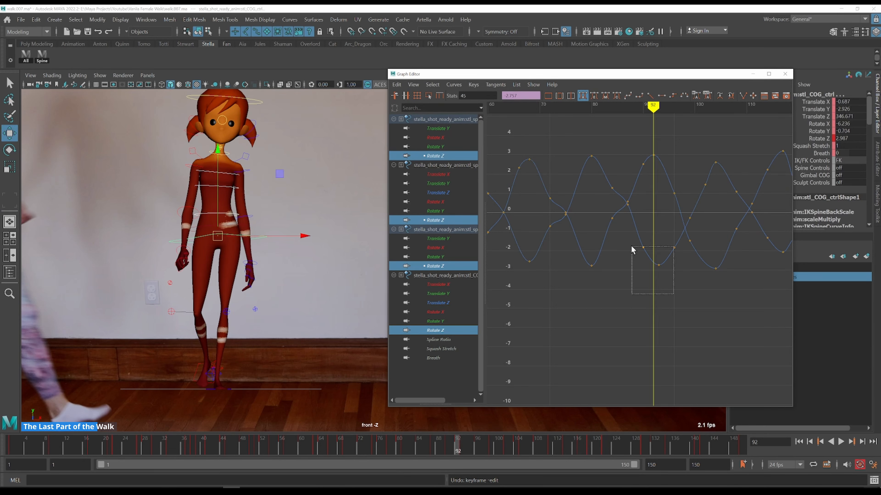
pyautogui.moveTo(631, 245); pyautogui.dragTo(632, 247)
pyautogui.hotkey('alt', '.')
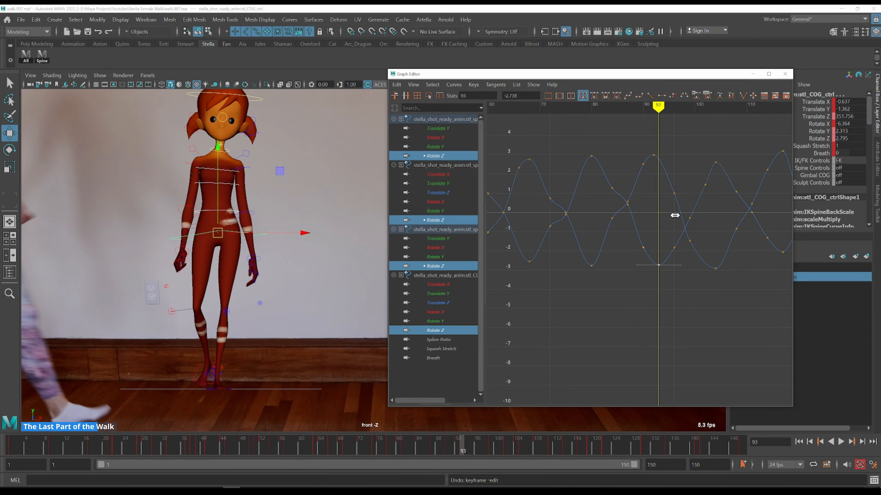
pyautogui.press('k')
pyautogui.click(716, 166)
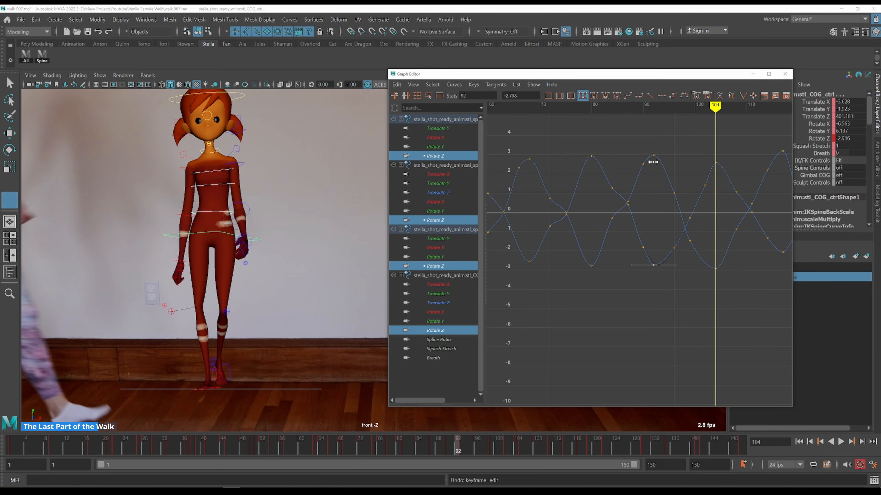
pyautogui.press('k')
pyautogui.click(656, 163)
pyautogui.keyDown('alt'); pyautogui.moveTo(566, 197); pyautogui.dragTo(730, 206, button='middle'); pyautogui.keyUp('alt')
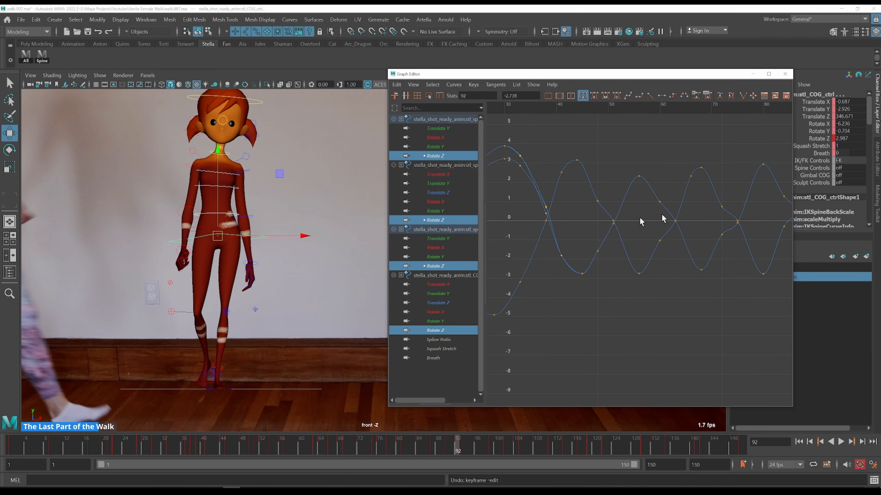
pyautogui.press('k')
pyautogui.click(578, 213)
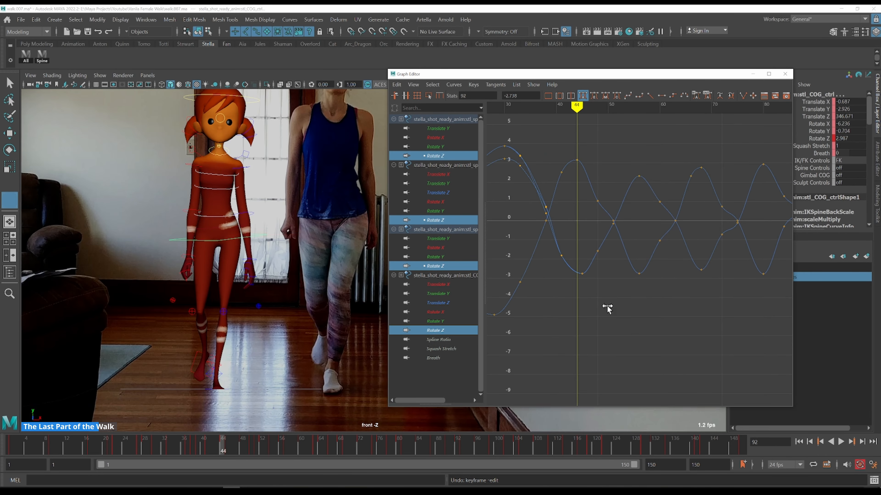
# Select the Rotate Z key at frame 44 and step through frames 41 to 47 against the reference
pyautogui.press('w')
pyautogui.click(582, 274)
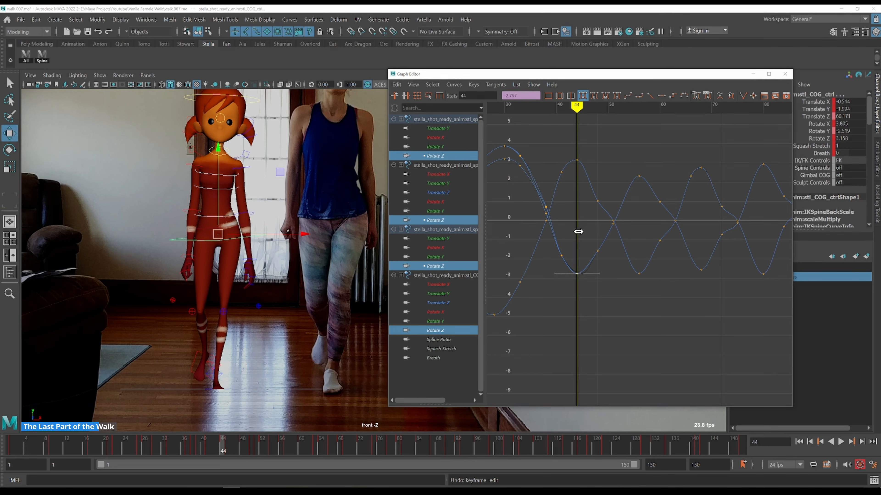
pyautogui.press('k')
pyautogui.click(554, 150)
pyautogui.hotkey('alt', '.')
pyautogui.hotkey('alt', '.')
pyautogui.hotkey('alt', '.')
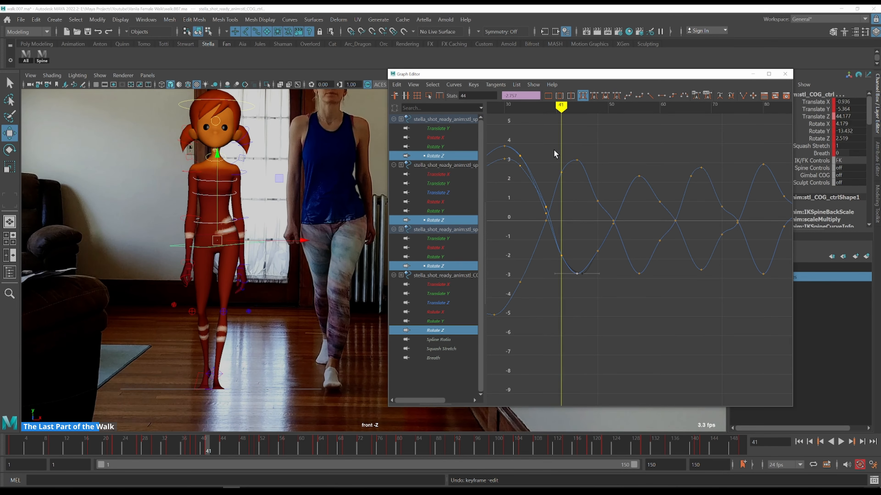
pyautogui.hotkey('alt', '.')
pyautogui.hotkey('alt', '.')
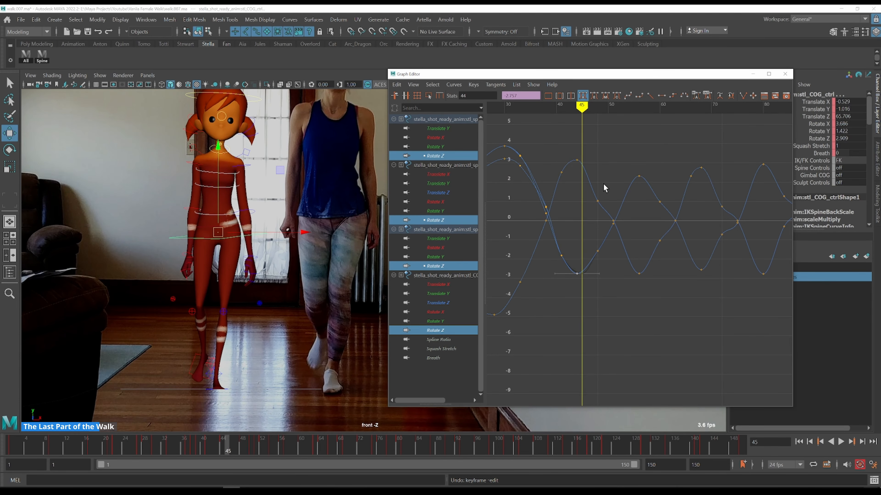
pyautogui.hotkey('alt', '.')
pyautogui.hotkey('alt', '.')
# Step through frames 46 to 48 and raise the Rotate Z curve's key at frame 48
pyautogui.press('k')
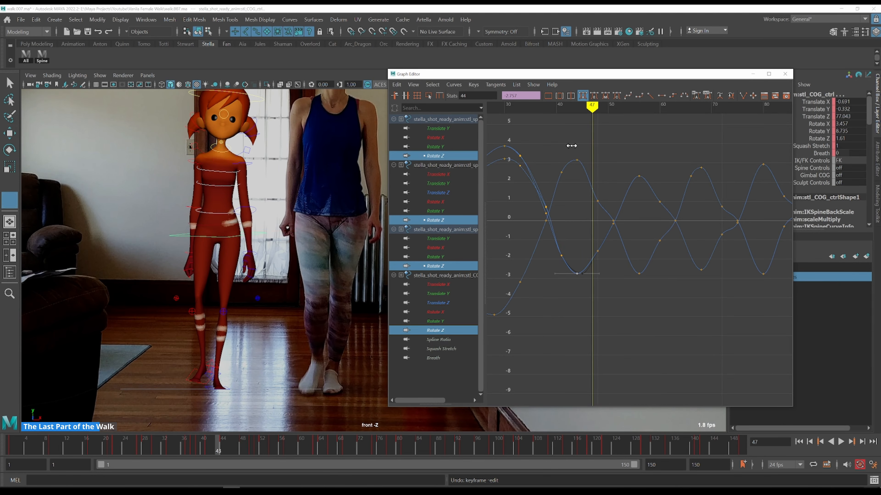
pyautogui.moveTo(572, 145); pyautogui.dragTo(569, 144)
pyautogui.hotkey('alt', '.')
pyautogui.hotkey('alt', '.')
pyautogui.hotkey('alt', '.')
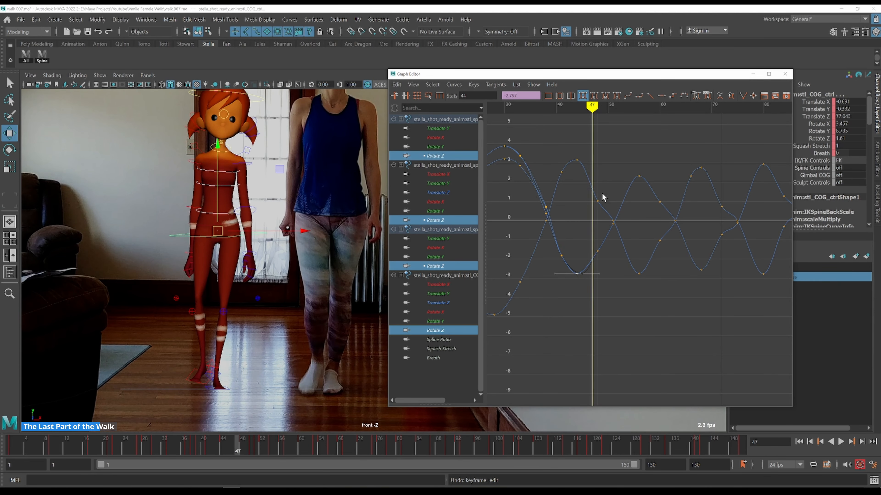
pyautogui.press('k')
pyautogui.click(577, 151)
pyautogui.hotkey('alt', '.')
pyautogui.hotkey('alt', '.')
pyautogui.hotkey('alt', '.')
pyautogui.hotkey('alt', '.')
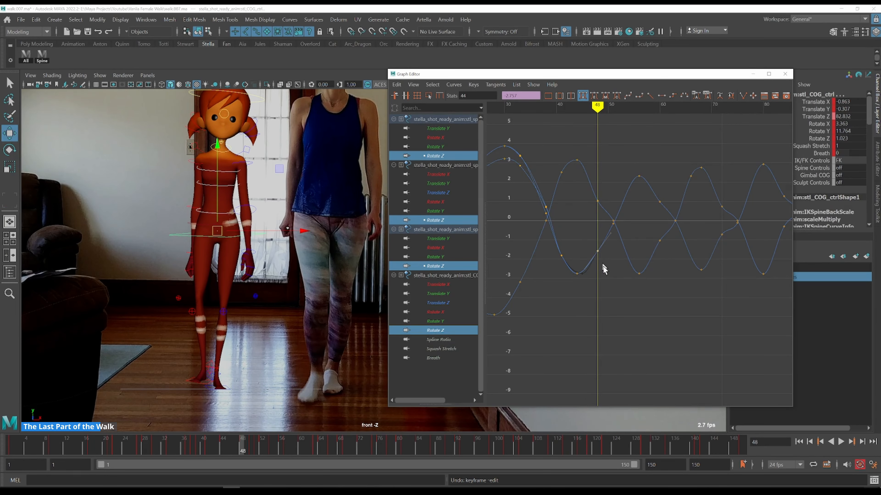
pyautogui.keyDown('shift'); pyautogui.moveTo(614, 262); pyautogui.dragTo(612, 247, button='middle'); pyautogui.keyUp('shift')
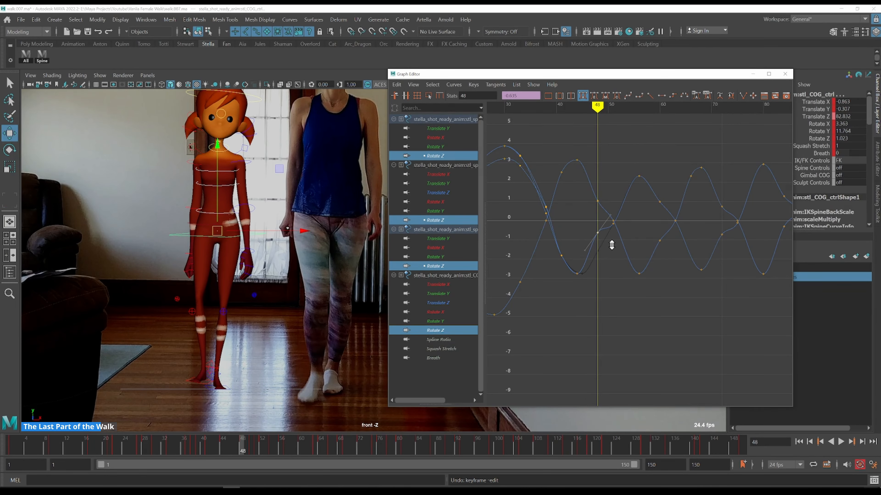
# Play back and step through the final part of the walk, frames 46 to 119, comparing against the reference
pyautogui.hotkey('alt', 'v')
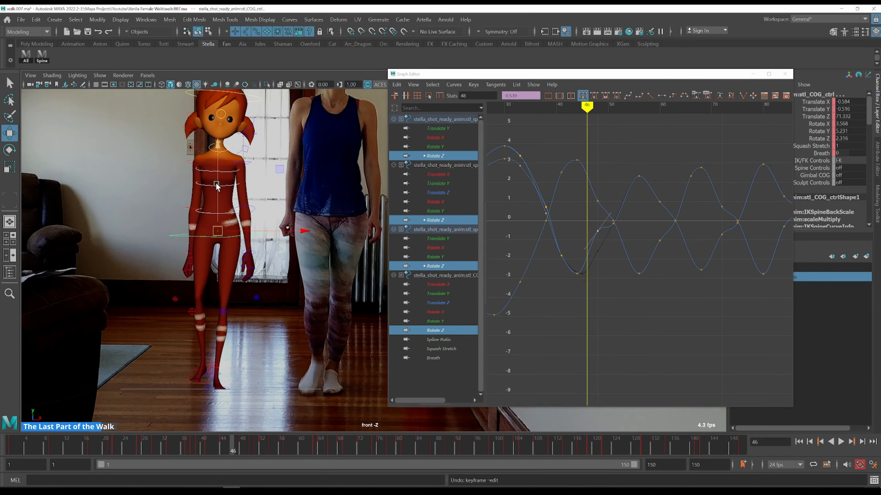
pyautogui.hotkey('alt', '.')
pyautogui.hotkey('alt', '.')
pyautogui.press('k')
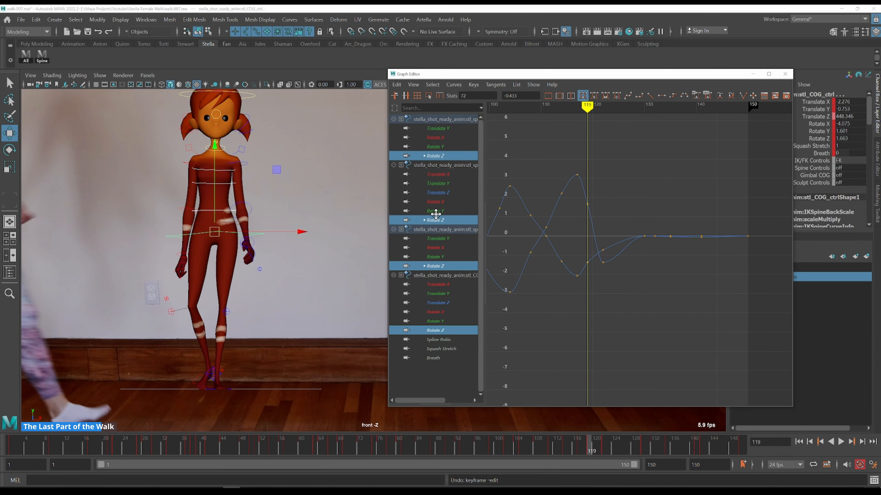
pyautogui.press('k')
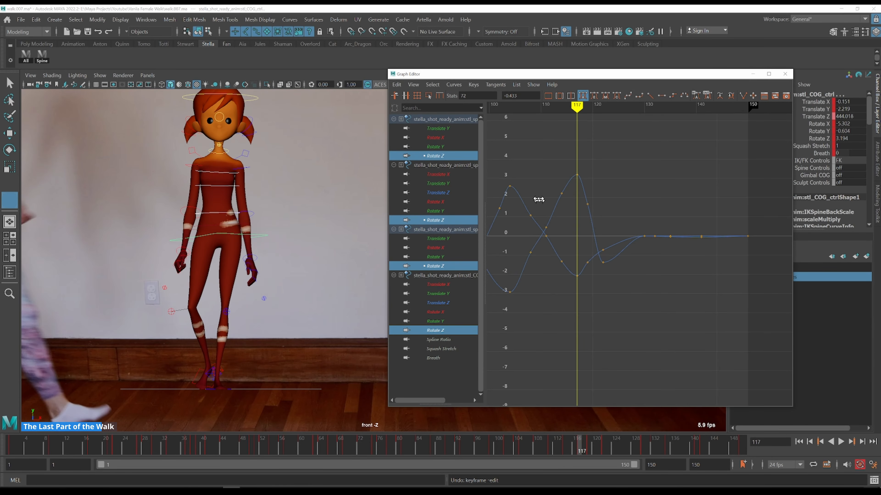
pyautogui.moveTo(519, 171); pyautogui.dragTo(501, 168)
pyautogui.hotkey('alt', '.')
pyautogui.hotkey('alt', '.')
pyautogui.hotkey('alt', '.')
pyautogui.hotkey('alt', '.')
pyautogui.hotkey('alt', '.')
pyautogui.hotkey('alt', '.')
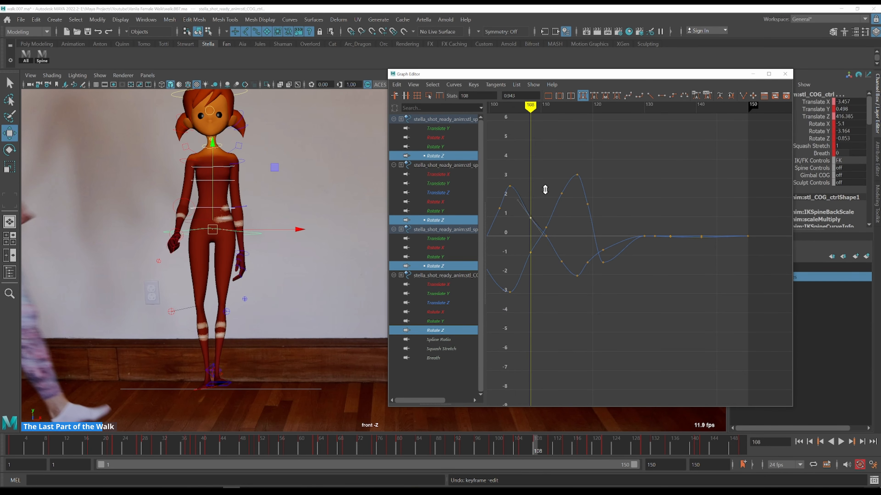
# Undo the last three edits
pyautogui.hotkey('ctrl', 'z')
pyautogui.hotkey('ctrl', 'z')
pyautogui.hotkey('ctrl', 'z')
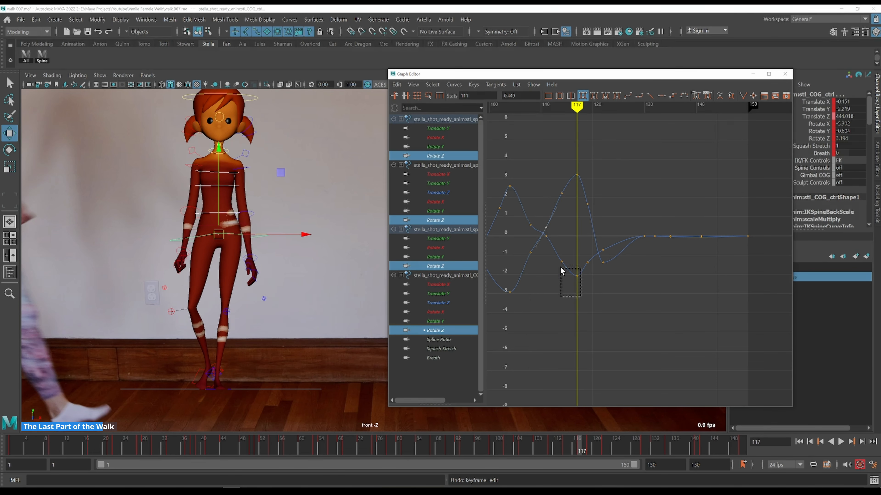
# Lower the lower Rotate Z curve's key at frame 117 slightly and raise the upper curve's key at frame 119
pyautogui.moveTo(559, 265); pyautogui.dragTo(559, 264)
pyautogui.keyDown('shift'); pyautogui.moveTo(586, 228); pyautogui.dragTo(585, 236, button='middle'); pyautogui.keyUp('shift')
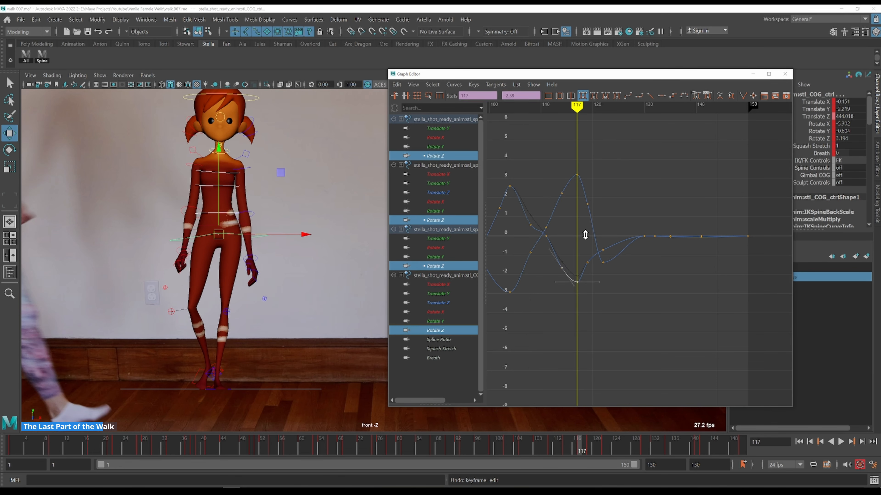
pyautogui.hotkey('alt', '.')
pyautogui.hotkey('alt', '.')
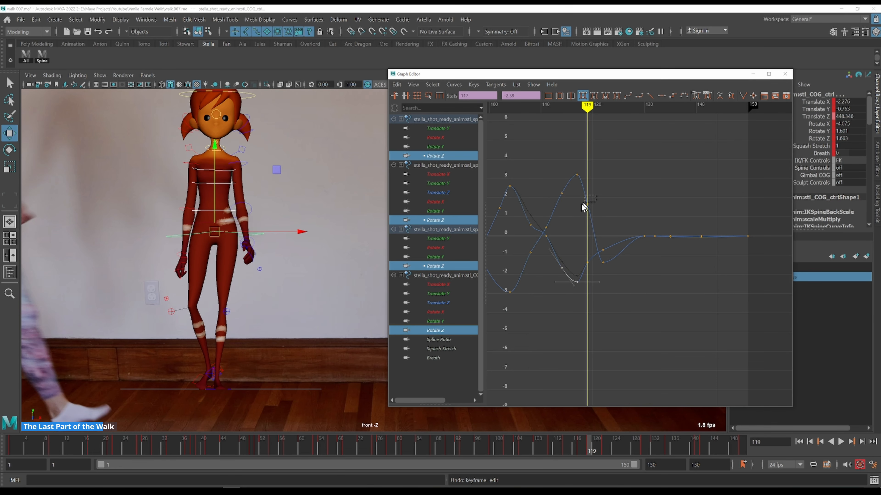
pyautogui.click(586, 205)
pyautogui.keyDown('shift'); pyautogui.moveTo(606, 201); pyautogui.dragTo(607, 183, button='middle'); pyautogui.keyUp('shift')
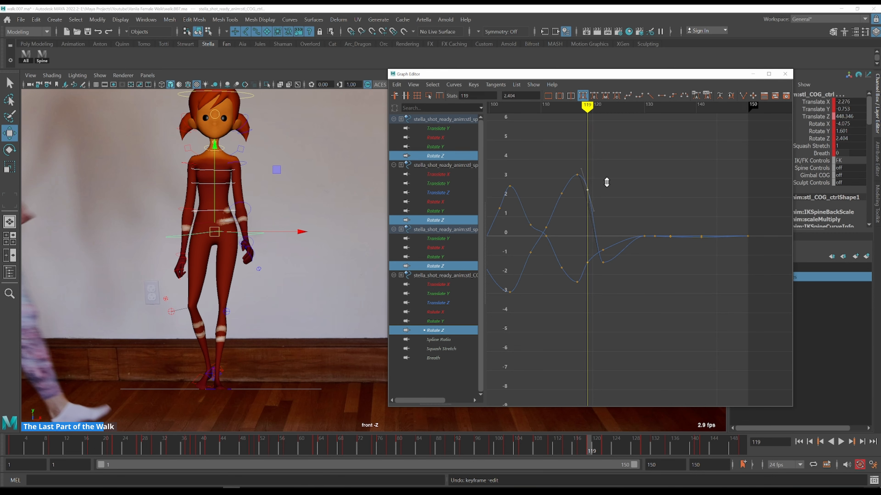
# Lower the lower Rotate Z curve's key at frame 119 slightly
pyautogui.press('k')
pyautogui.click(577, 260)
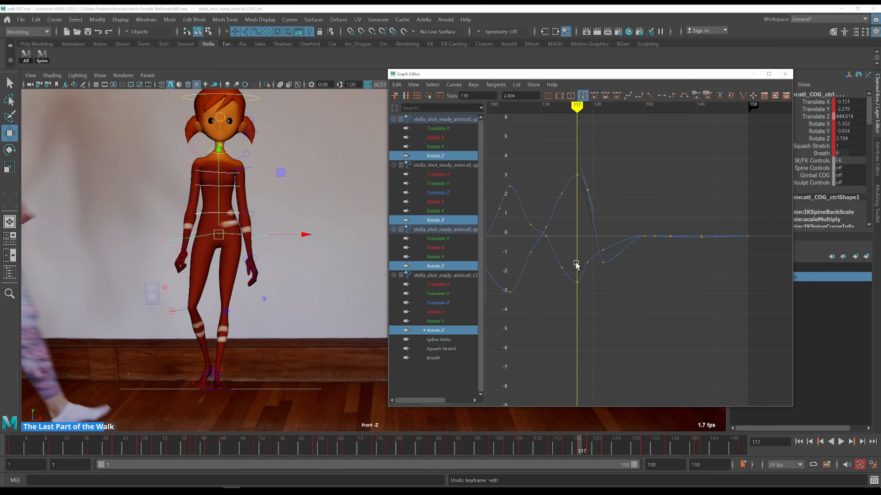
pyautogui.hotkey('alt', '.')
pyautogui.hotkey('alt', '.')
pyautogui.keyDown('shift'); pyautogui.moveTo(597, 278); pyautogui.dragTo(596, 284, button='middle'); pyautogui.keyUp('shift')
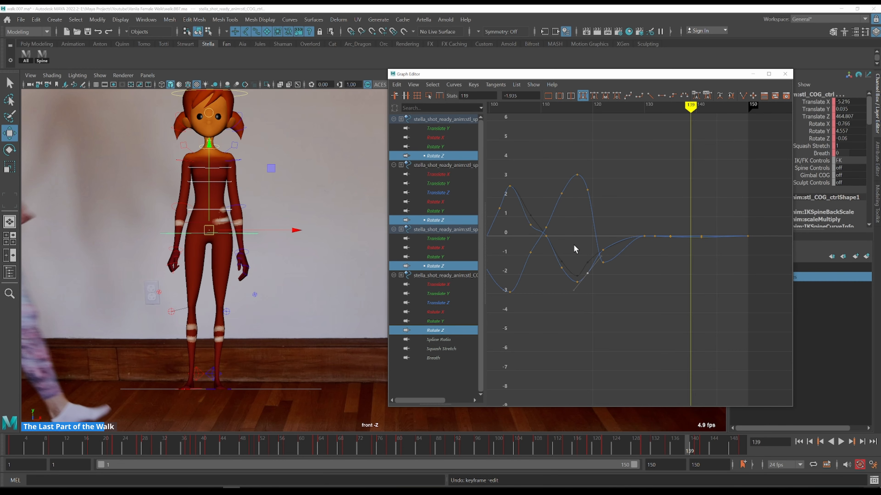
# Step through frames 116 to 127, zooming into the section where the Rotate Z curves settle
pyautogui.press('k')
pyautogui.click(573, 231)
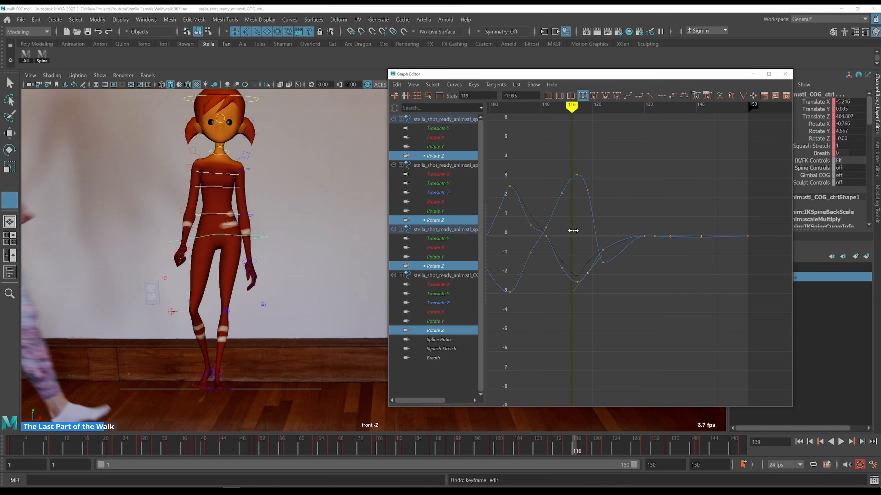
pyautogui.hotkey('alt', '.')
pyautogui.hotkey('alt', '.')
pyautogui.hotkey('alt', '.')
pyautogui.hotkey('alt', '.')
pyautogui.hotkey('alt', '.')
pyautogui.hotkey('alt', '.')
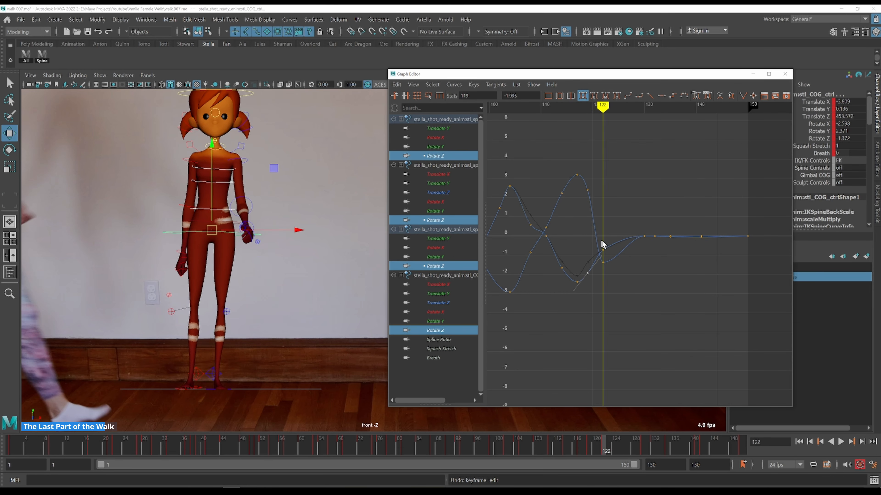
pyautogui.scroll(2, 605, 243)
pyautogui.keyDown('alt'); pyautogui.moveTo(587, 211); pyautogui.dragTo(636, 257, button='middle'); pyautogui.keyUp('alt')
pyautogui.scroll(2, 641, 189)
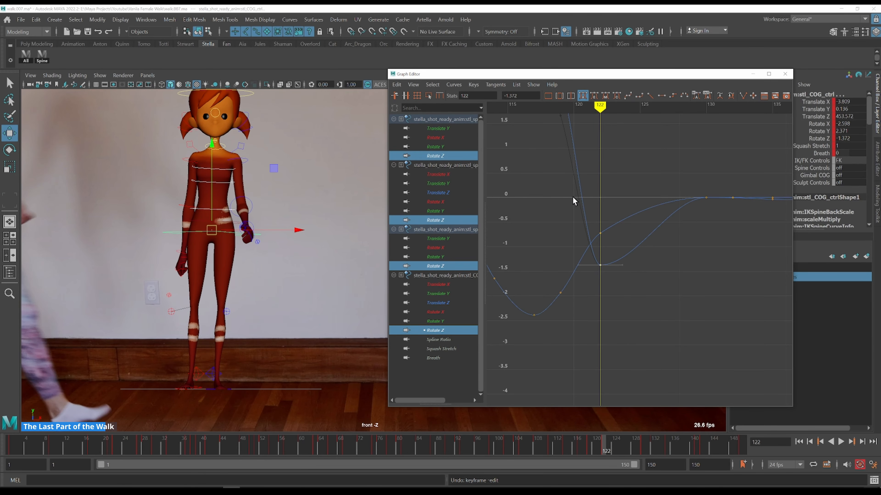
pyautogui.hotkey('alt', '.')
# Isolate the COG Rotate Z curve and lower its key near frame 130 slightly
pyautogui.hotkey('alt', '.')
pyautogui.hotkey('alt', '.')
pyautogui.hotkey('alt', '.')
pyautogui.hotkey('alt', '.')
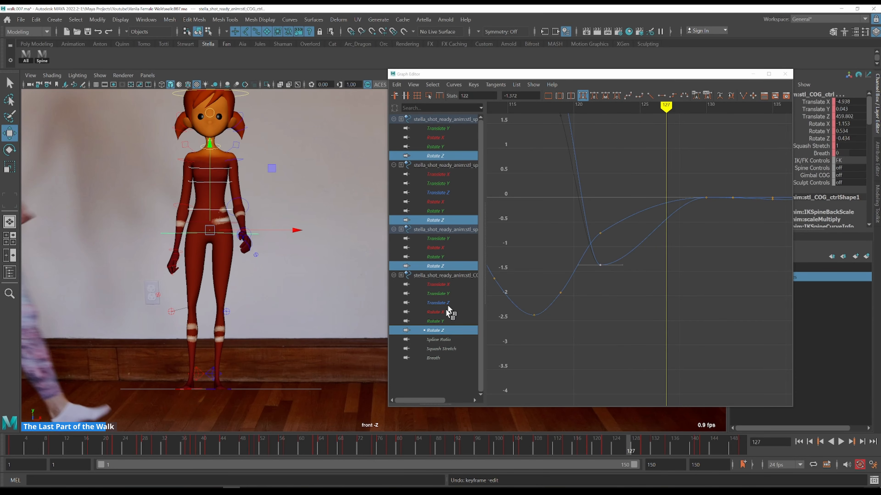
pyautogui.click(441, 330)
pyautogui.hotkey('alt', '.')
pyautogui.press('k')
pyautogui.moveTo(692, 188); pyautogui.dragTo(718, 202)
pyautogui.keyDown('alt'); pyautogui.keyDown('shift'); pyautogui.moveTo(621, 191); pyautogui.dragTo(617, 200, button='right'); pyautogui.keyUp('shift'); pyautogui.keyUp('alt')
pyautogui.press('k')
pyautogui.click(563, 190)
pyautogui.press('w')
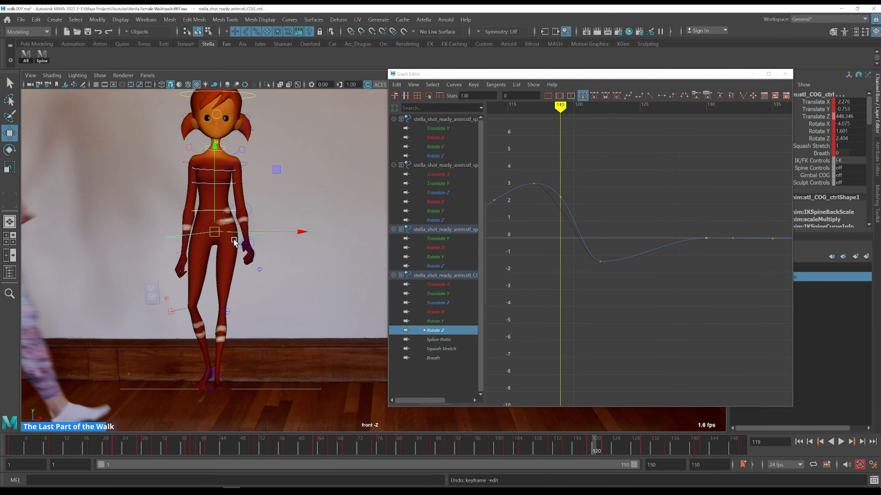
# Raise the COG Rotate Z key at frame 122 to about 0.375
pyautogui.hotkey('alt', '.')
pyautogui.hotkey('alt', '.')
pyautogui.hotkey('alt', '.')
pyautogui.moveTo(613, 237); pyautogui.dragTo(577, 280)
pyautogui.keyDown('shift'); pyautogui.moveTo(630, 239); pyautogui.dragTo(631, 208, button='middle'); pyautogui.keyUp('shift')
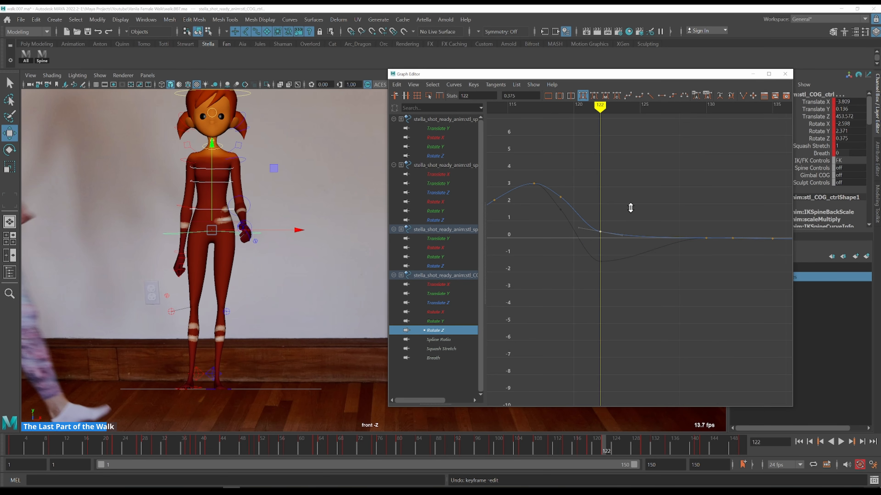
pyautogui.press('k')
# Step through frames 123 to 132, checking the COG Rotate Z settle against the reference
pyautogui.hotkey('alt', '.')
pyautogui.hotkey('alt', '.')
pyautogui.hotkey('alt', '.')
pyautogui.hotkey('alt', '.')
pyautogui.hotkey('alt', '.')
pyautogui.hotkey('alt', '.')
pyautogui.hotkey('alt', '.')
pyautogui.hotkey('alt', '.')
pyautogui.hotkey('alt', '.')
pyautogui.hotkey('alt', '.')
pyautogui.hotkey('alt', '.')
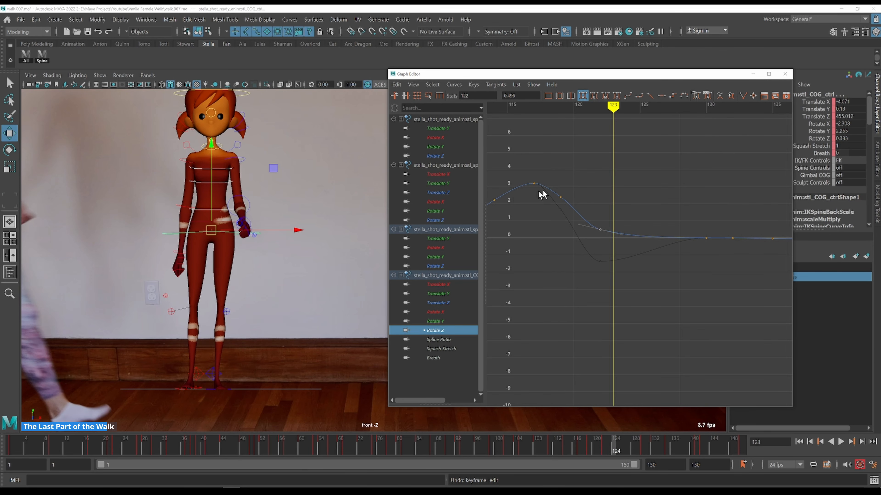
pyautogui.hotkey('alt', '.')
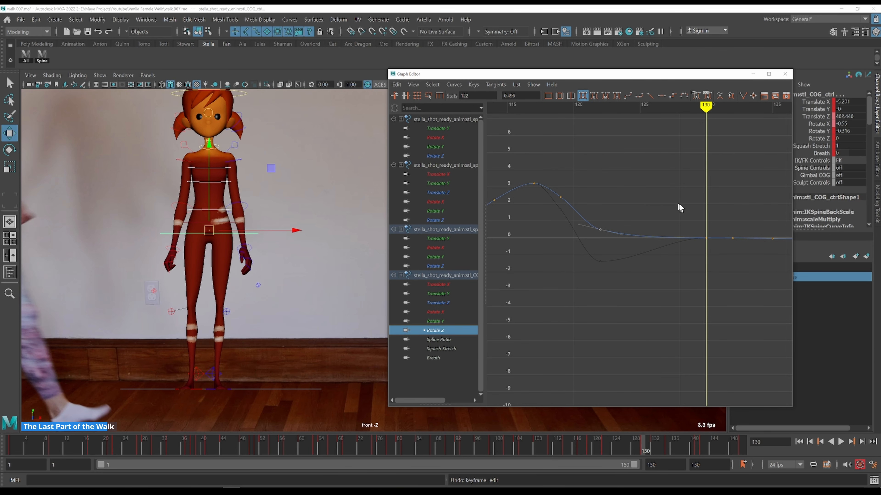
pyautogui.moveTo(702, 212)
pyautogui.keyDown('alt'); pyautogui.mouseDown(button='middle')
pyautogui.moveTo(541, 204)
pyautogui.moveTo(585, 178)
pyautogui.mouseUp(button='middle'); pyautogui.keyUp('alt')
pyautogui.hotkey('alt', '.')
pyautogui.keyDown('alt'); pyautogui.moveTo(585, 178); pyautogui.dragTo(526, 213, button='right'); pyautogui.keyUp('alt')
pyautogui.hotkey('alt', '.')
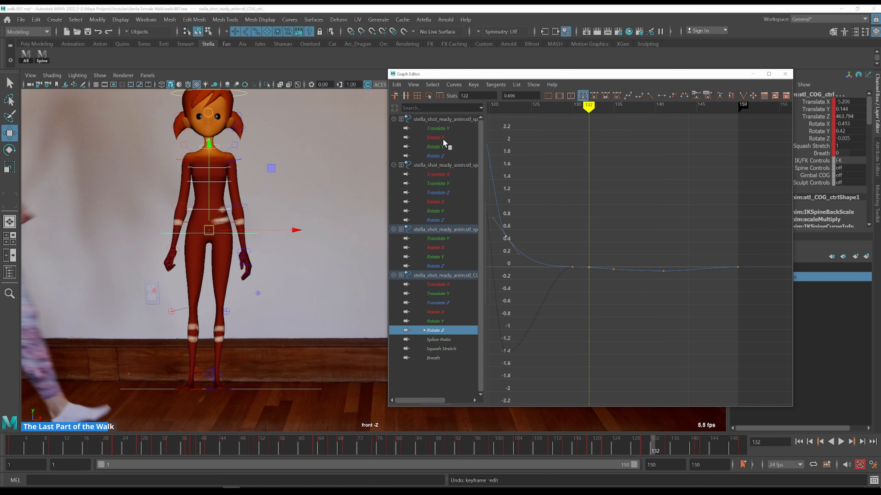
# Isolate the COG Translate X curve and frame its final keys in the graph view
pyautogui.keyDown('ctrl'); pyautogui.click(441, 286); pyautogui.keyUp('ctrl')
pyautogui.moveTo(600, 306); pyautogui.dragTo(639, 364)
pyautogui.press('f')
pyautogui.scroll(-4, 635, 283)
pyautogui.keyDown('alt'); pyautogui.keyDown('shift'); pyautogui.moveTo(652, 198); pyautogui.dragTo(649, 215, button='right'); pyautogui.keyUp('shift'); pyautogui.keyUp('alt')
pyautogui.keyDown('alt'); pyautogui.moveTo(649, 177); pyautogui.dragTo(651, 267, button='middle'); pyautogui.keyUp('alt')
pyautogui.press('k')
pyautogui.moveTo(573, 204); pyautogui.dragTo(536, 164)
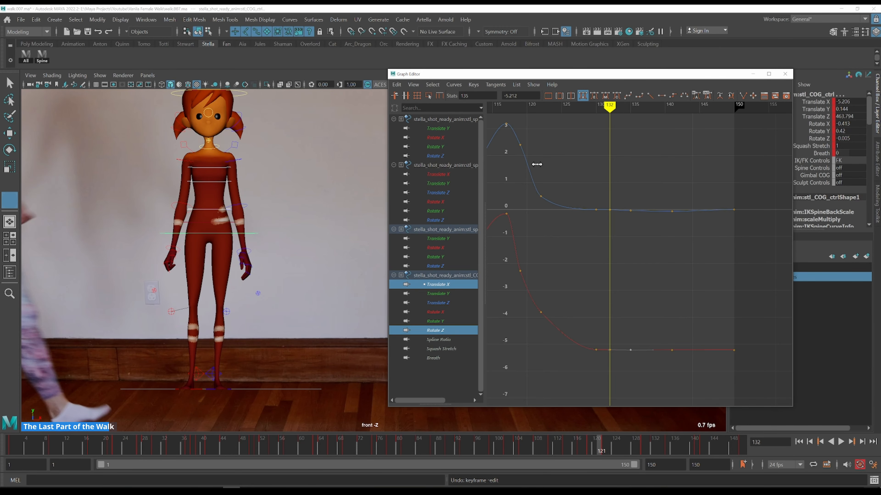
# Step through frames 121 to 130, comparing the pose with the reference
pyautogui.middleClick(285, 203)
pyautogui.hotkey('alt', '.')
pyautogui.hotkey('alt', '.')
pyautogui.hotkey('alt', '.')
pyautogui.hotkey('alt', '.')
pyautogui.hotkey('alt', '.')
pyautogui.hotkey('alt', '.')
pyautogui.hotkey('alt', '.')
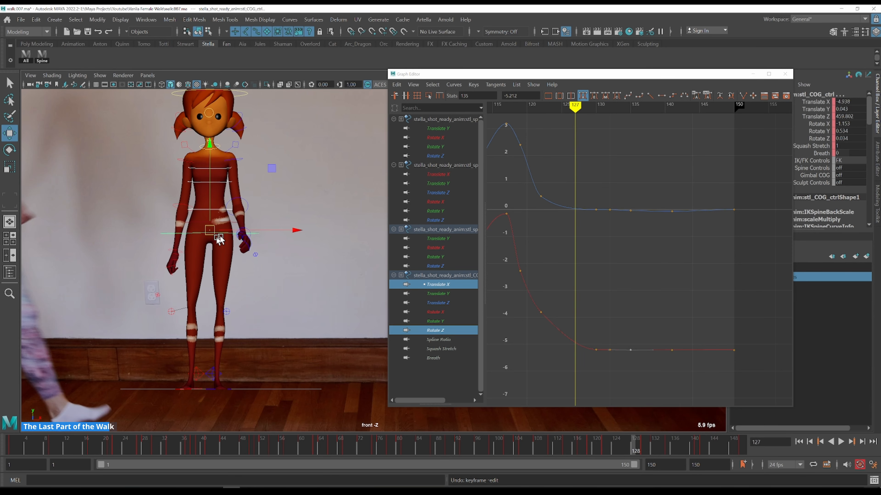
pyautogui.hotkey('alt', '.')
pyautogui.hotkey('alt', '.')
pyautogui.hotkey('alt', '.')
# Isolate the COG Translate Y curve and frame its final keys
pyautogui.click(442, 294)
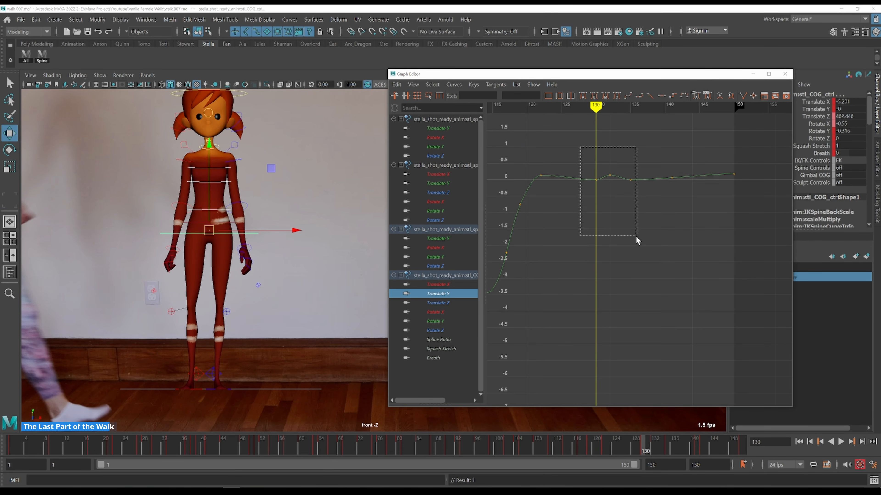
pyautogui.moveTo(636, 237); pyautogui.dragTo(632, 239)
pyautogui.press('f')
pyautogui.scroll(-4, 633, 239)
pyautogui.keyDown('alt'); pyautogui.keyDown('shift'); pyautogui.moveTo(658, 204); pyautogui.dragTo(598, 238, button='right'); pyautogui.keyUp('shift'); pyautogui.keyUp('alt')
pyautogui.press('k')
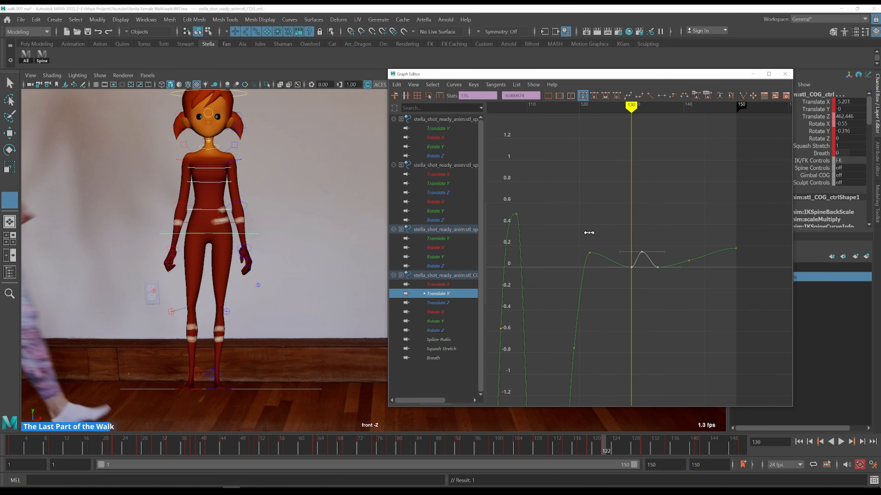
# Step through frames 122 to 132, checking the COG Translate Y curve's ending
pyautogui.hotkey('alt', '.')
pyautogui.hotkey('alt', '.')
pyautogui.hotkey('alt', '.')
pyautogui.hotkey('alt', '.')
pyautogui.hotkey('alt', '.')
pyautogui.hotkey('alt', '.')
pyautogui.hotkey('alt', '.')
pyautogui.hotkey('alt', '.')
pyautogui.hotkey('alt', '.')
pyautogui.hotkey('alt', '.')
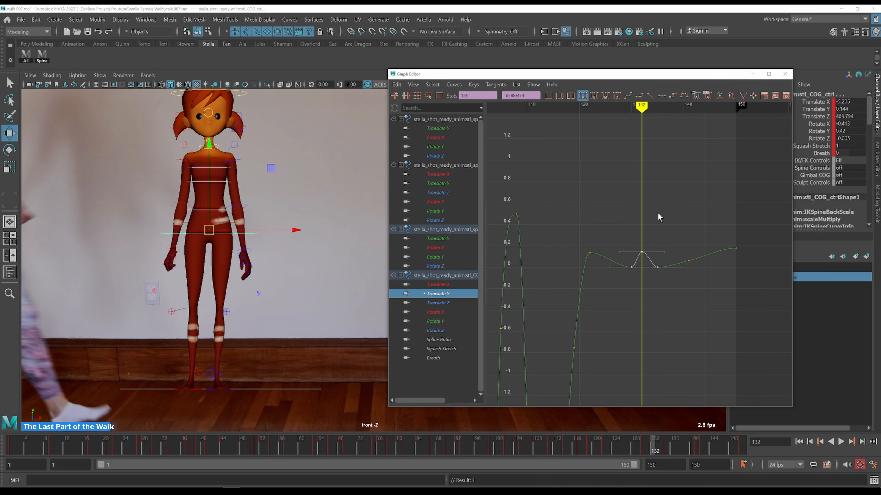
pyautogui.hotkey('alt', '.')
pyautogui.hotkey('alt', '.')
pyautogui.hotkey('alt', '.')
pyautogui.hotkey('alt', '.')
pyautogui.press('k')
pyautogui.click(631, 237)
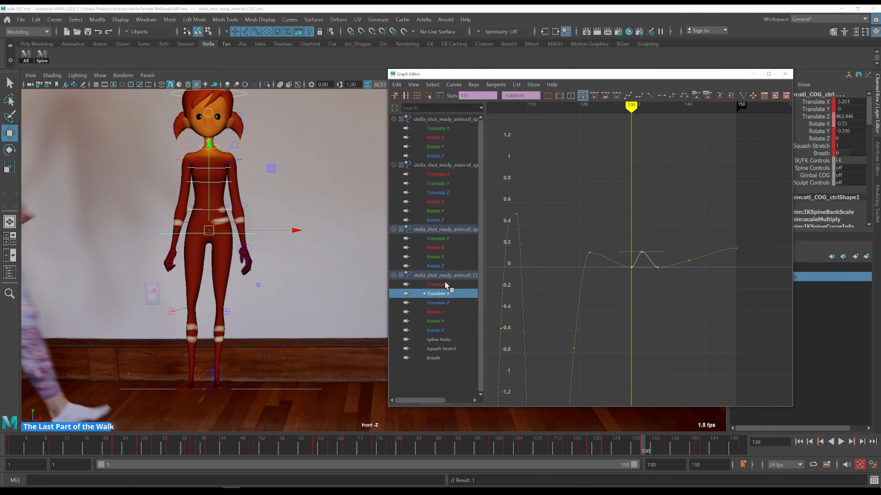
# Lower the COG Translate X key at frame 130 to about -5.665
pyautogui.click(437, 285)
pyautogui.moveTo(642, 372); pyautogui.dragTo(647, 376)
pyautogui.press('f')
pyautogui.scroll(-5, 654, 274)
pyautogui.moveTo(674, 230)
pyautogui.keyDown('alt'); pyautogui.keyDown('shift'); pyautogui.mouseDown(button='right')
pyautogui.moveTo(675, 240)
pyautogui.moveTo(673, 230)
pyautogui.mouseUp(button='right'); pyautogui.keyUp('shift'); pyautogui.keyUp('alt')
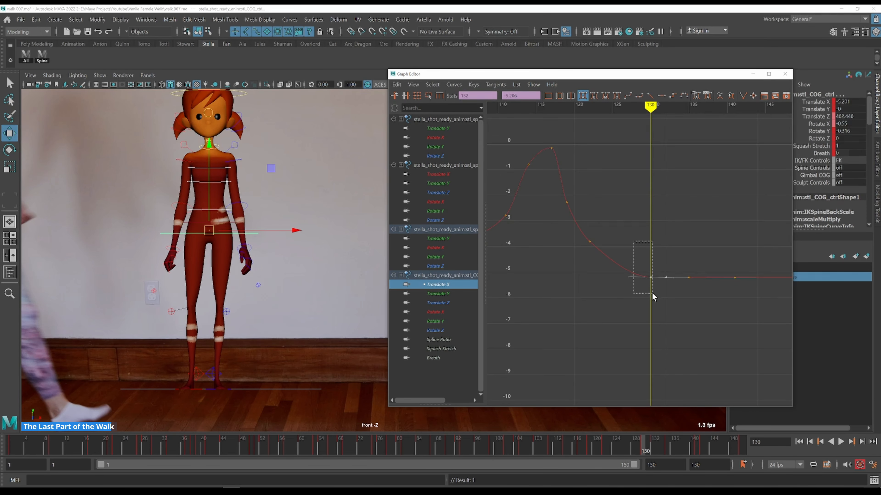
pyautogui.moveTo(652, 297); pyautogui.dragTo(652, 296)
pyautogui.keyDown('shift'); pyautogui.moveTo(658, 228); pyautogui.dragTo(648, 243, button='middle'); pyautogui.keyUp('shift')
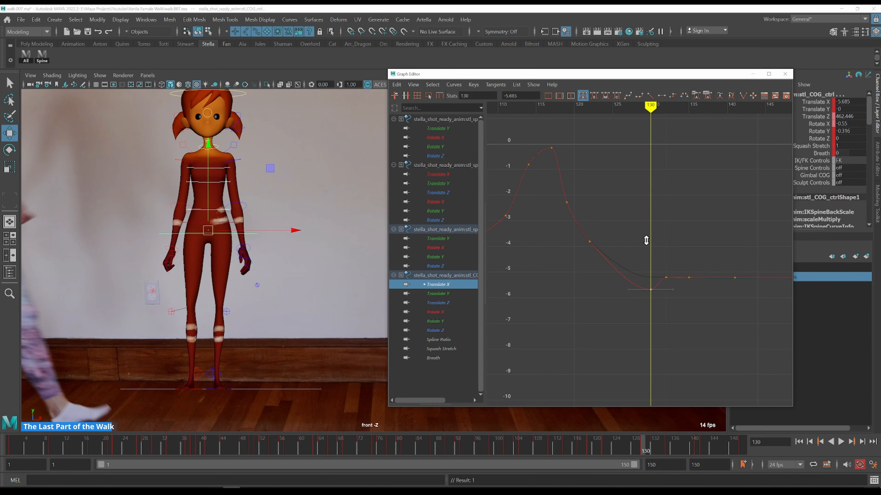
# Lower the COG Rotate Z key at frame 130 to about -0.695
pyautogui.click(441, 331)
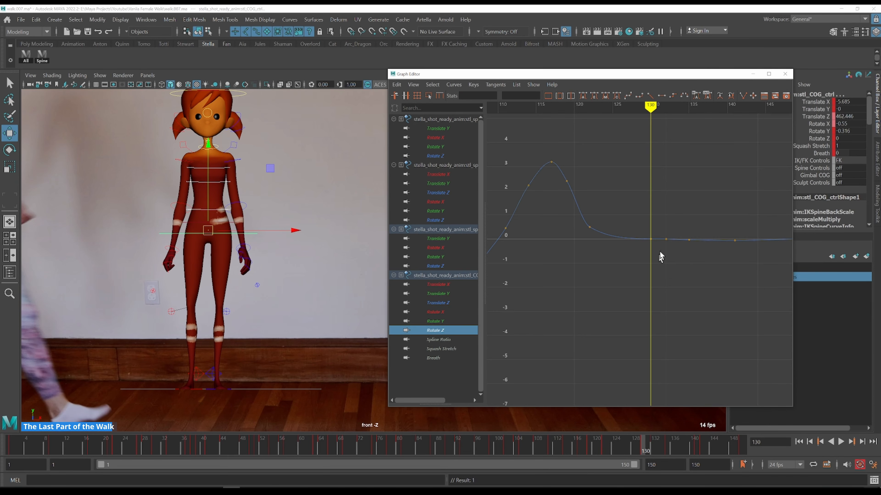
pyautogui.moveTo(649, 252); pyautogui.dragTo(650, 252)
pyautogui.keyDown('shift'); pyautogui.moveTo(663, 209); pyautogui.dragTo(662, 218, button='middle'); pyautogui.keyUp('shift')
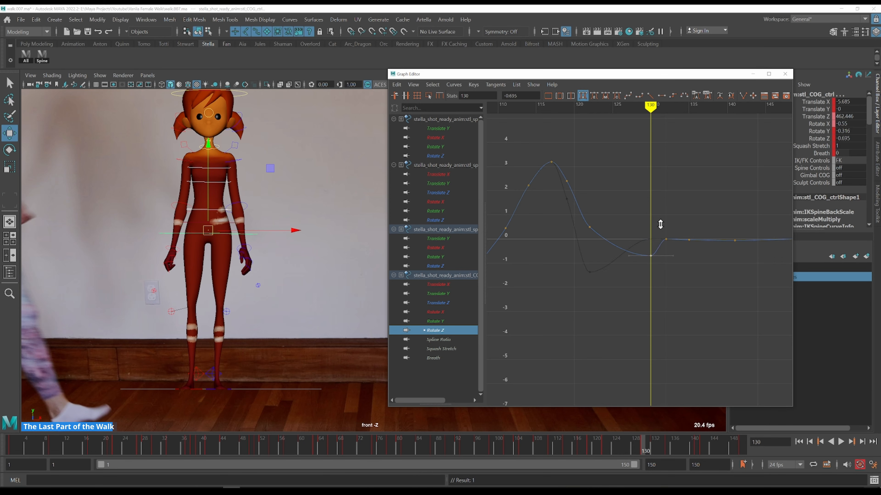
# Review the COG Translate Y and Translate X curves while stepping to frame 135
pyautogui.click(447, 285)
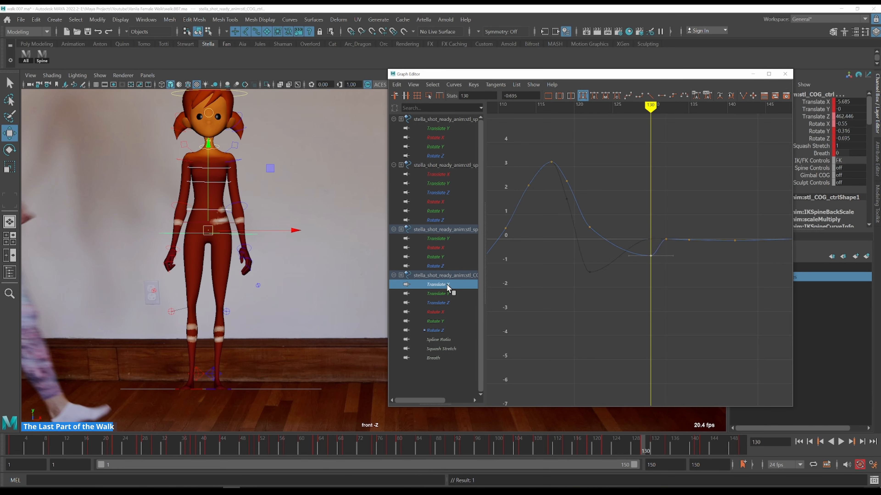
pyautogui.click(447, 294)
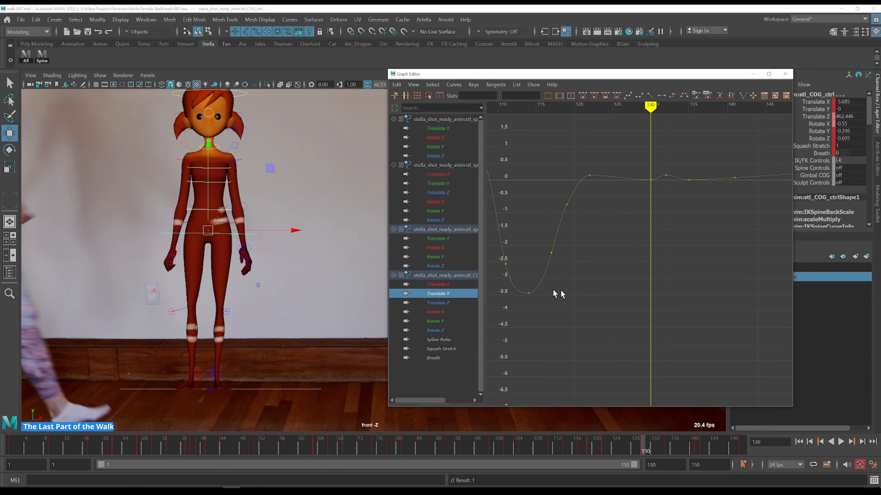
pyautogui.press('.')
pyautogui.press('.')
pyautogui.press('.')
pyautogui.press('.')
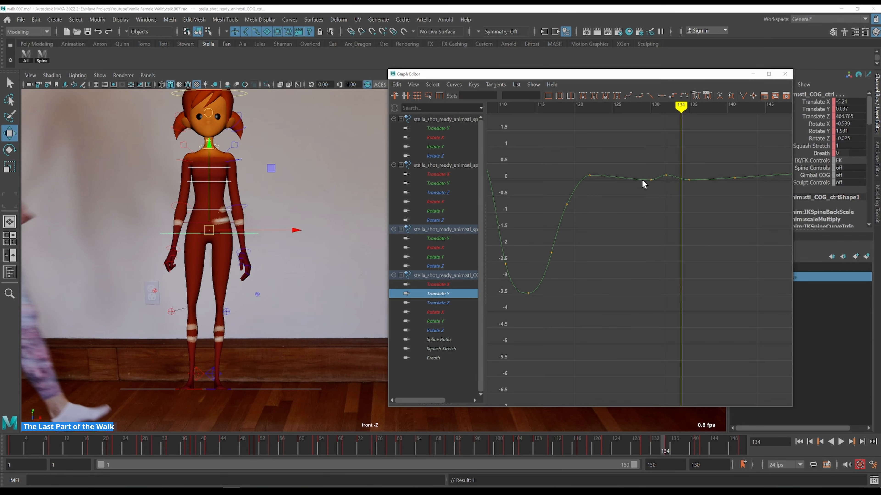
pyautogui.click(452, 286)
pyautogui.moveTo(672, 342); pyautogui.dragTo(672, 343)
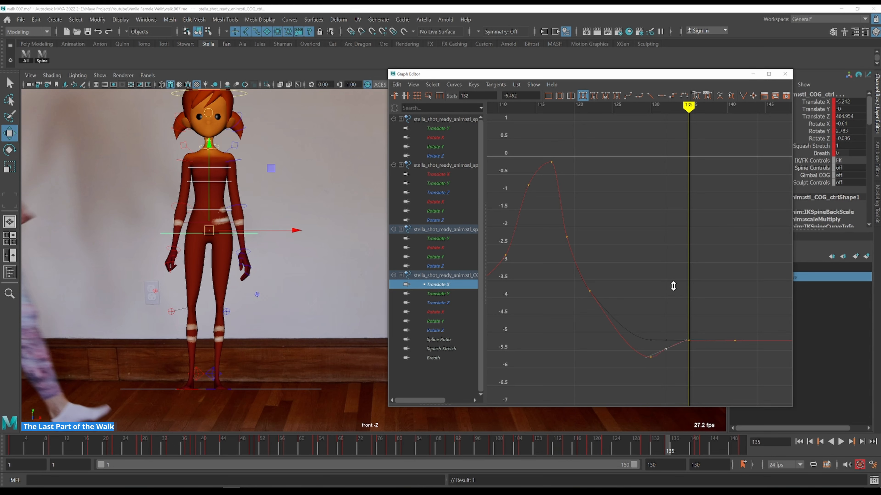
# Select the COG Rotate Z keys from frame 122 onward and scale them vertically to flatten the settle
pyautogui.click(437, 331)
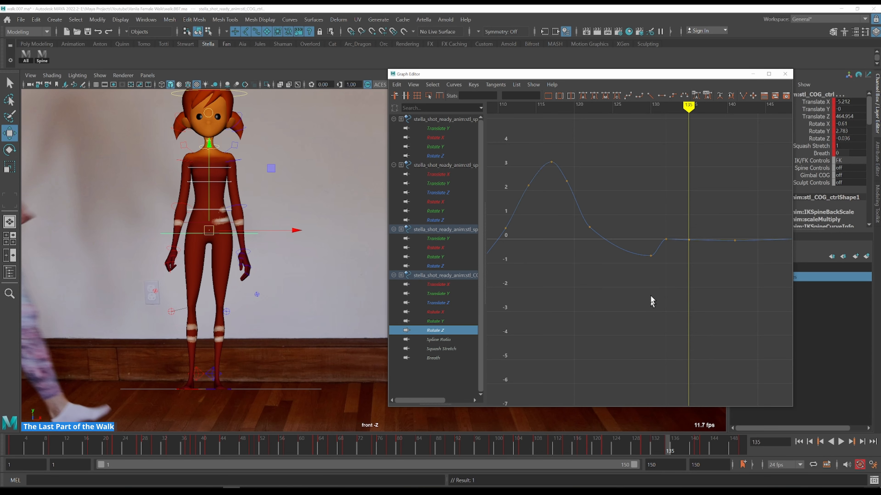
pyautogui.moveTo(663, 240); pyautogui.dragTo(664, 241)
pyautogui.keyDown('alt'); pyautogui.moveTo(677, 209); pyautogui.dragTo(584, 222, button='middle'); pyautogui.keyUp('alt')
pyautogui.moveTo(583, 224); pyautogui.dragTo(658, 307)
pyautogui.keyDown('alt'); pyautogui.keyDown('shift'); pyautogui.moveTo(658, 308); pyautogui.dragTo(543, 207, button='right'); pyautogui.keyUp('shift'); pyautogui.keyUp('alt')
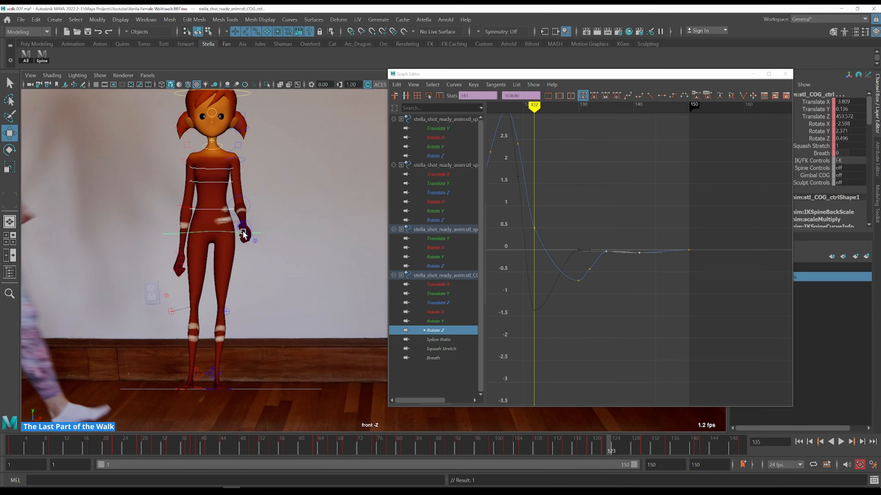
pyautogui.press('w')
pyautogui.hotkey('alt', '.')
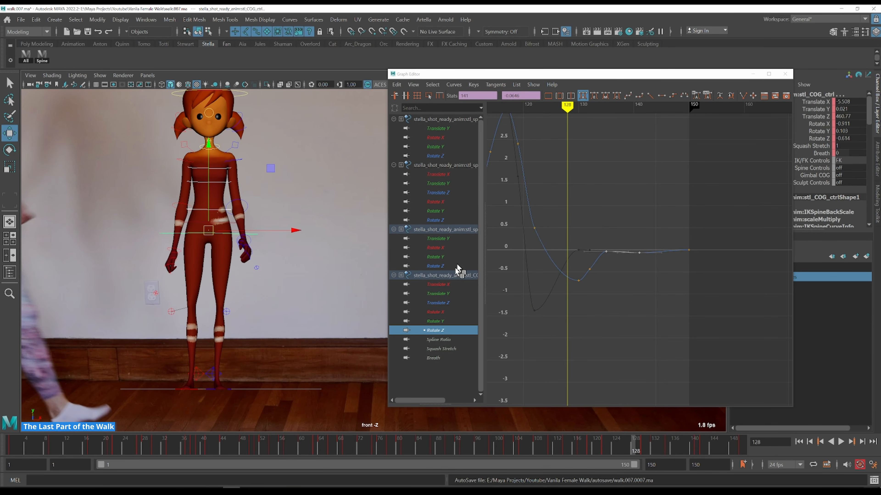
pyautogui.moveTo(556, 237); pyautogui.dragTo(714, 295)
pyautogui.moveTo(572, 250); pyautogui.dragTo(601, 308)
pyautogui.press('r')
pyautogui.keyDown('shift'); pyautogui.moveTo(606, 251); pyautogui.dragTo(608, 257, button='middle'); pyautogui.keyUp('shift')
# Step through frames 122 to 134, checking the flattened Rotate Z settle against the reference
pyautogui.hotkey('alt', '.')
pyautogui.hotkey('alt', '.')
pyautogui.hotkey('alt', '.')
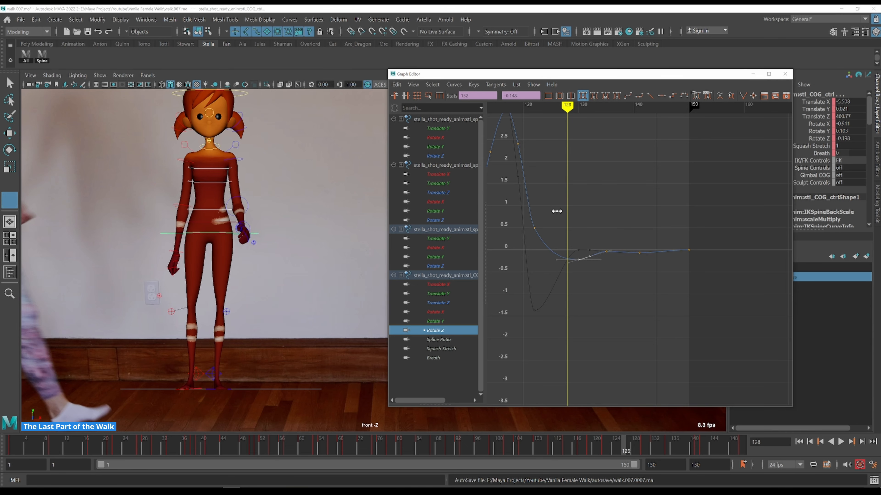
pyautogui.hotkey('alt', '.')
pyautogui.hotkey('alt', '.')
pyautogui.hotkey('alt', '.')
pyautogui.press('k')
pyautogui.moveTo(557, 210); pyautogui.dragTo(553, 208)
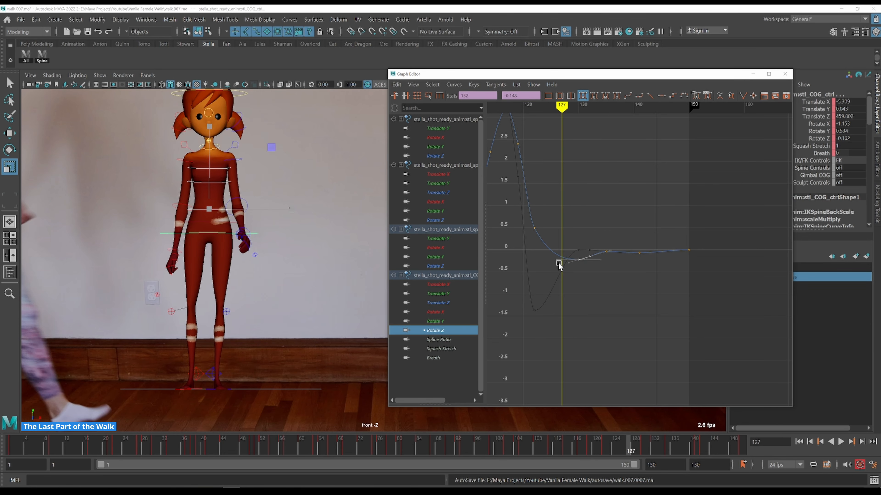
pyautogui.hotkey('alt', '.')
pyautogui.hotkey('alt', '.')
pyautogui.hotkey('alt', '.')
# Frame the COG Translate X curve and select its key at frame 135
pyautogui.click(447, 284)
pyautogui.press('f')
pyautogui.hotkey('alt', '.')
pyautogui.hotkey('alt', '.')
pyautogui.hotkey('alt', '.')
pyautogui.hotkey('alt', '.')
pyautogui.hotkey('alt', '.')
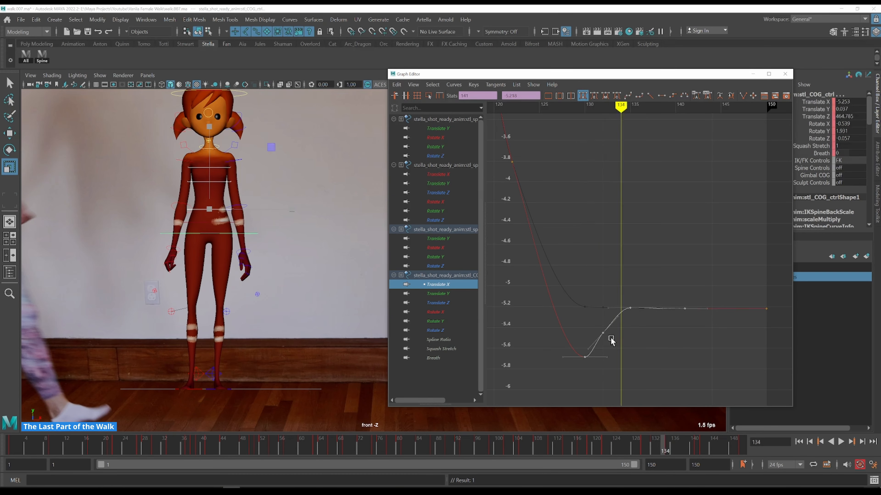
pyautogui.click(630, 308)
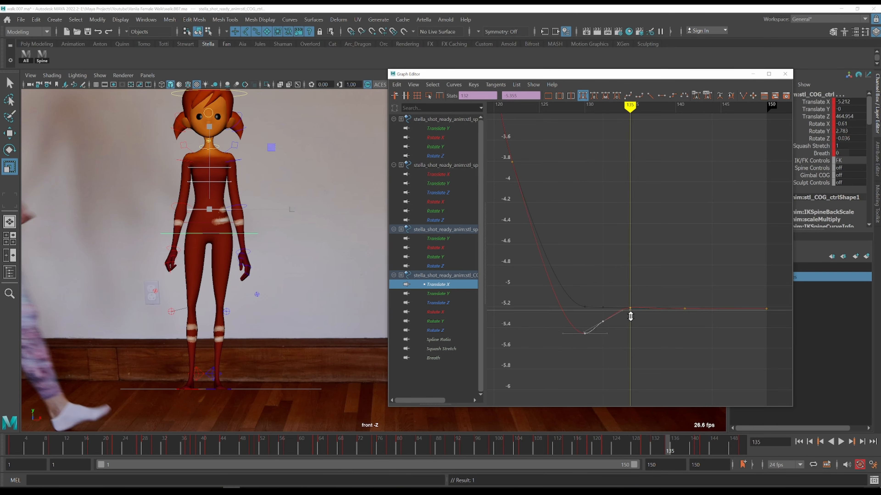